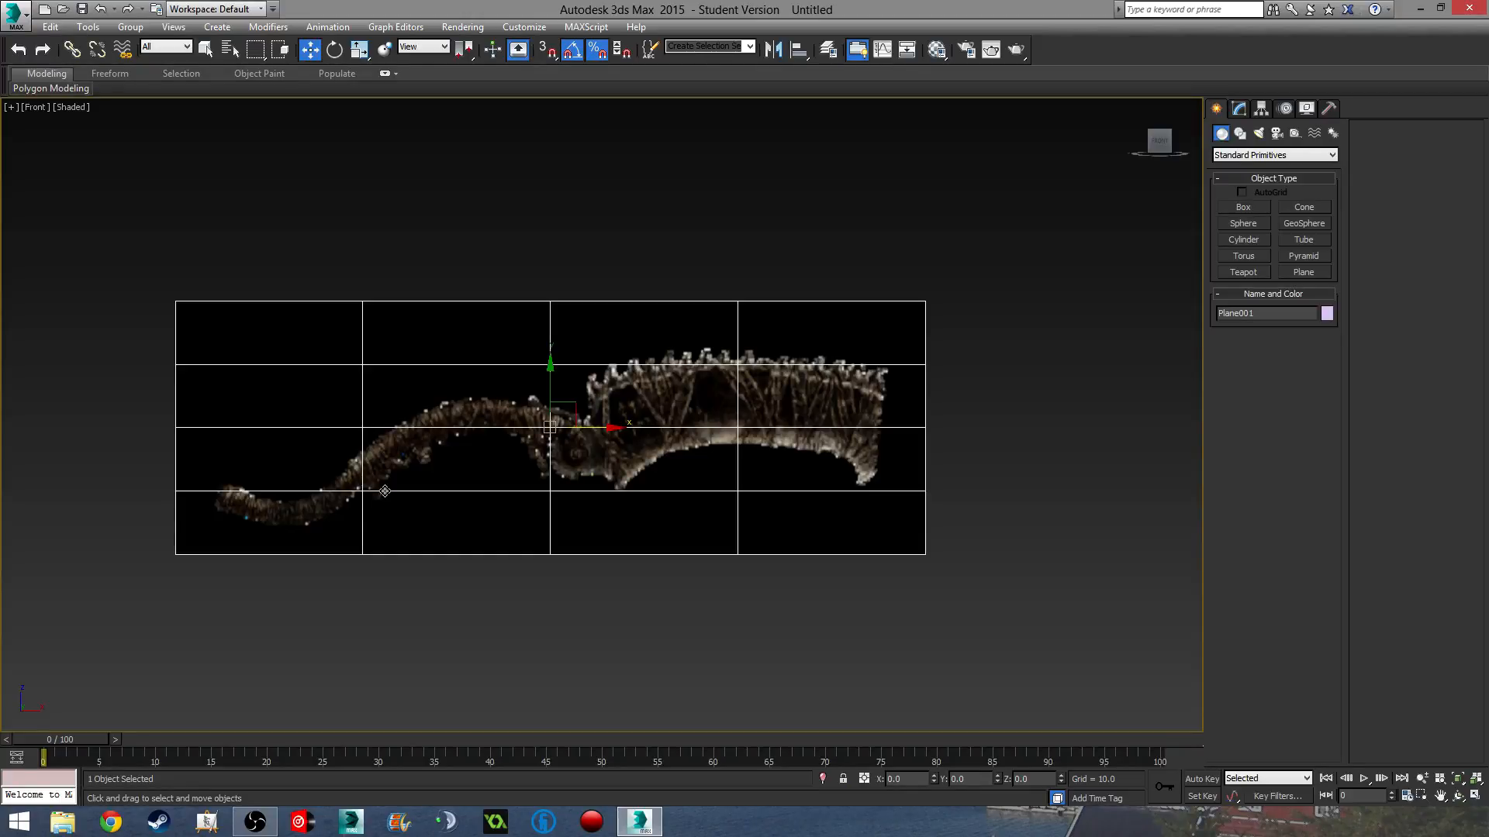
# - Examine the reference image on the plane, following the curved handle from its tip to the joint with the blade
pyautogui.scroll(6, 478, 535)
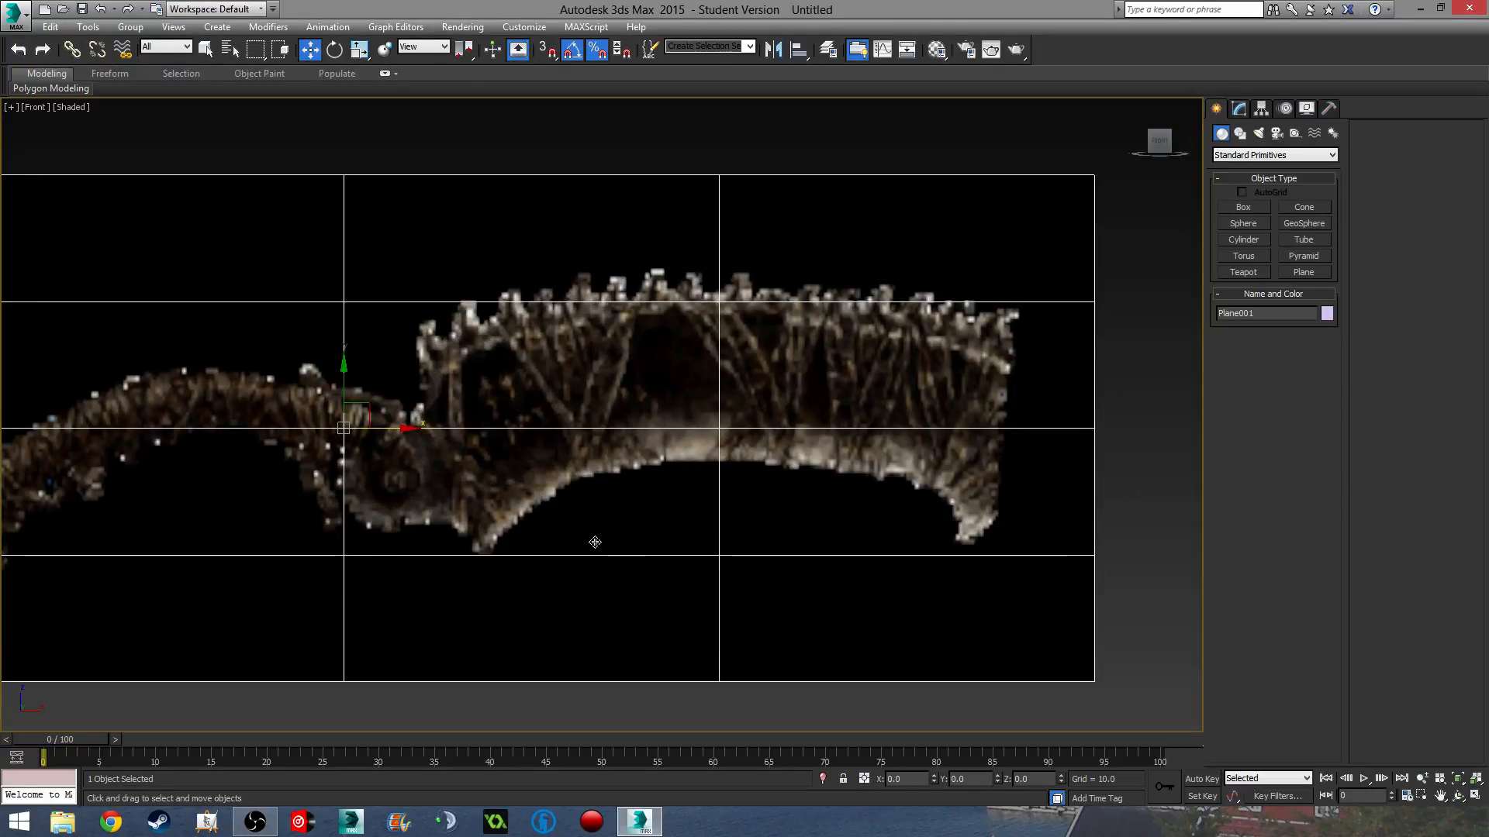
pyautogui.scroll(-3, 626, 465)
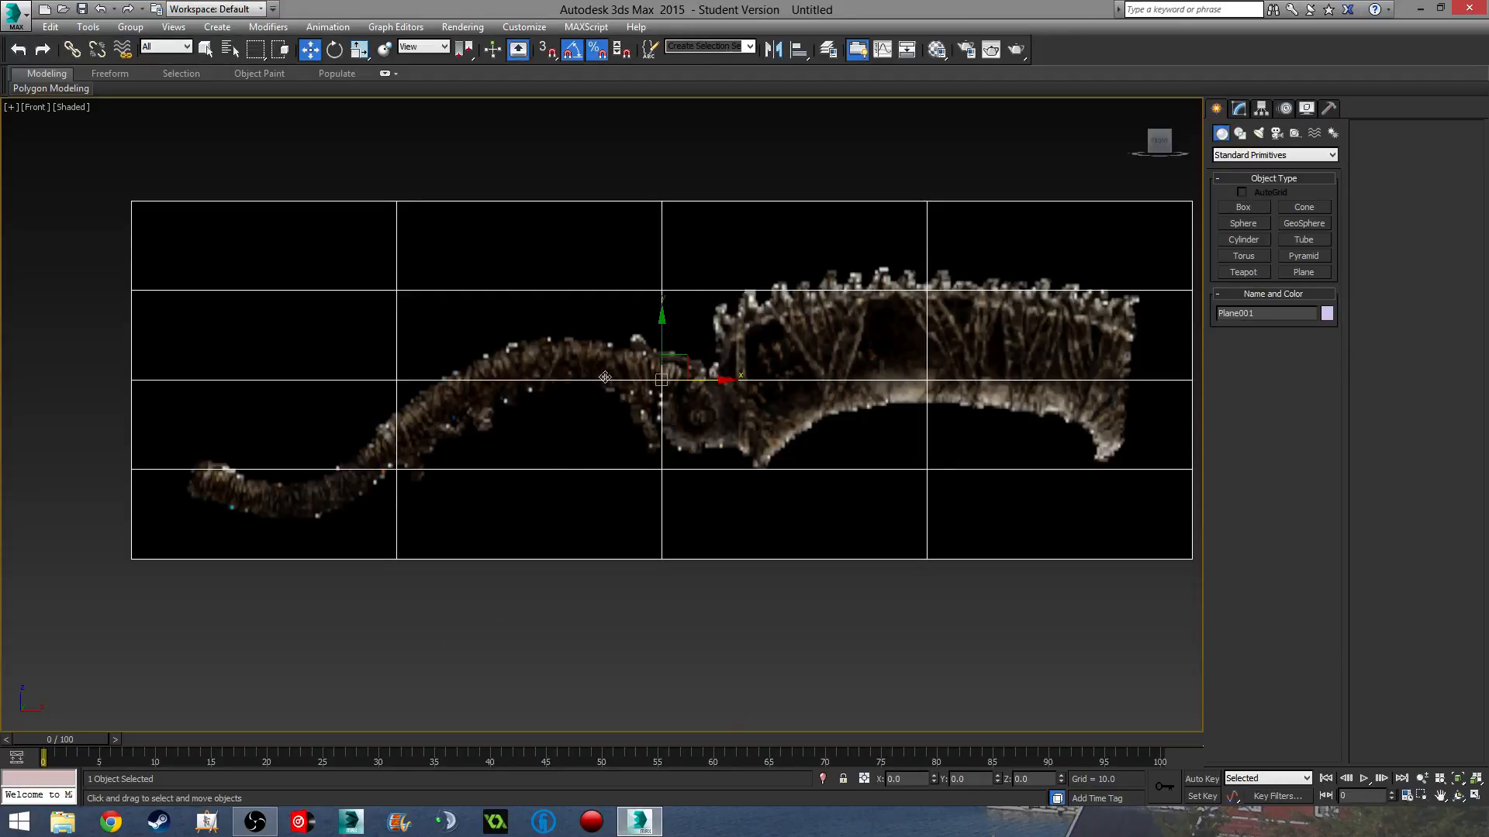
pyautogui.scroll(5, 605, 378)
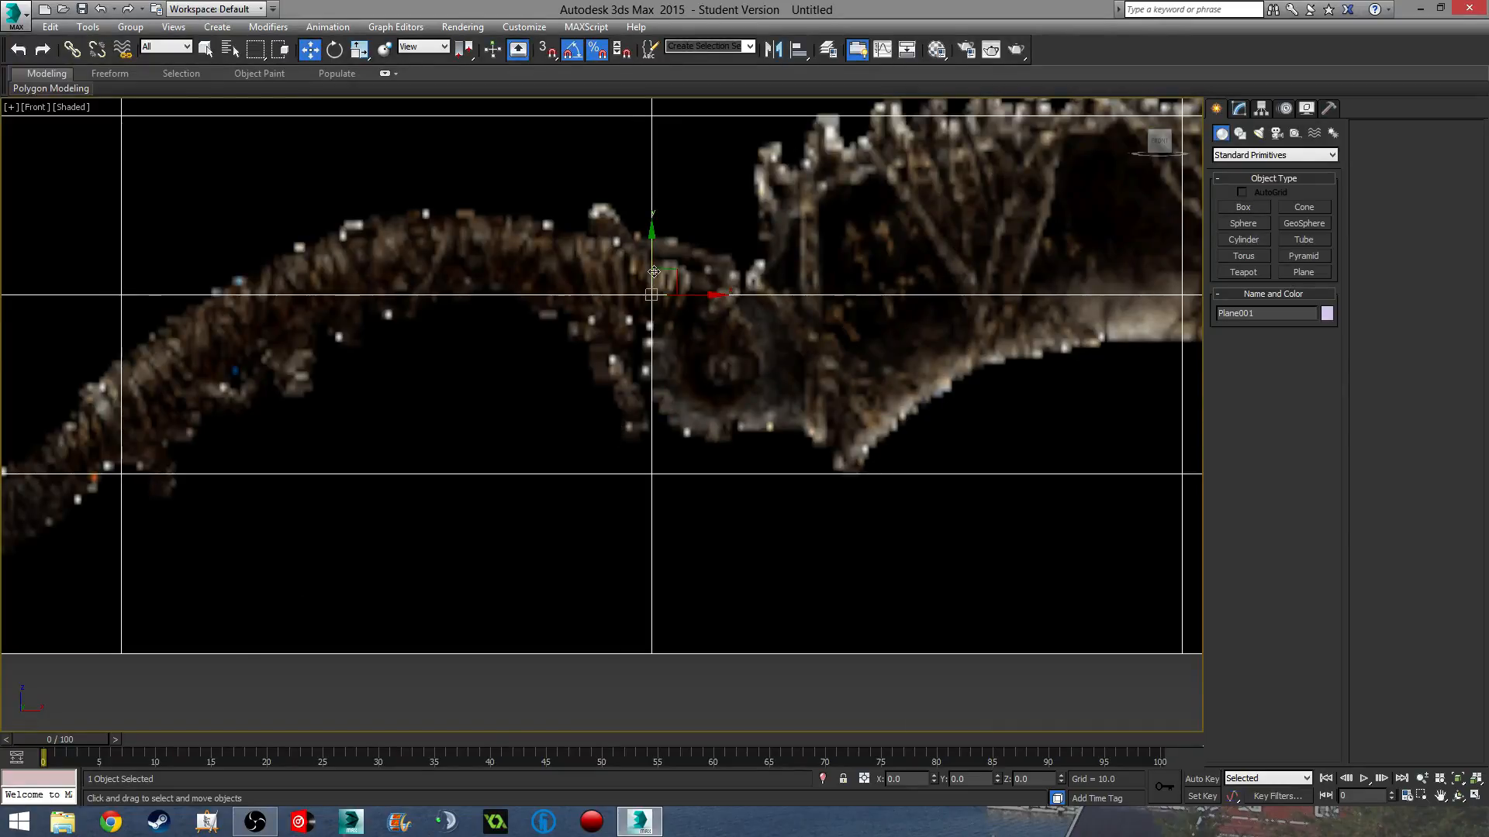
pyautogui.moveTo(498, 294); pyautogui.dragTo(618, 258, button='middle')
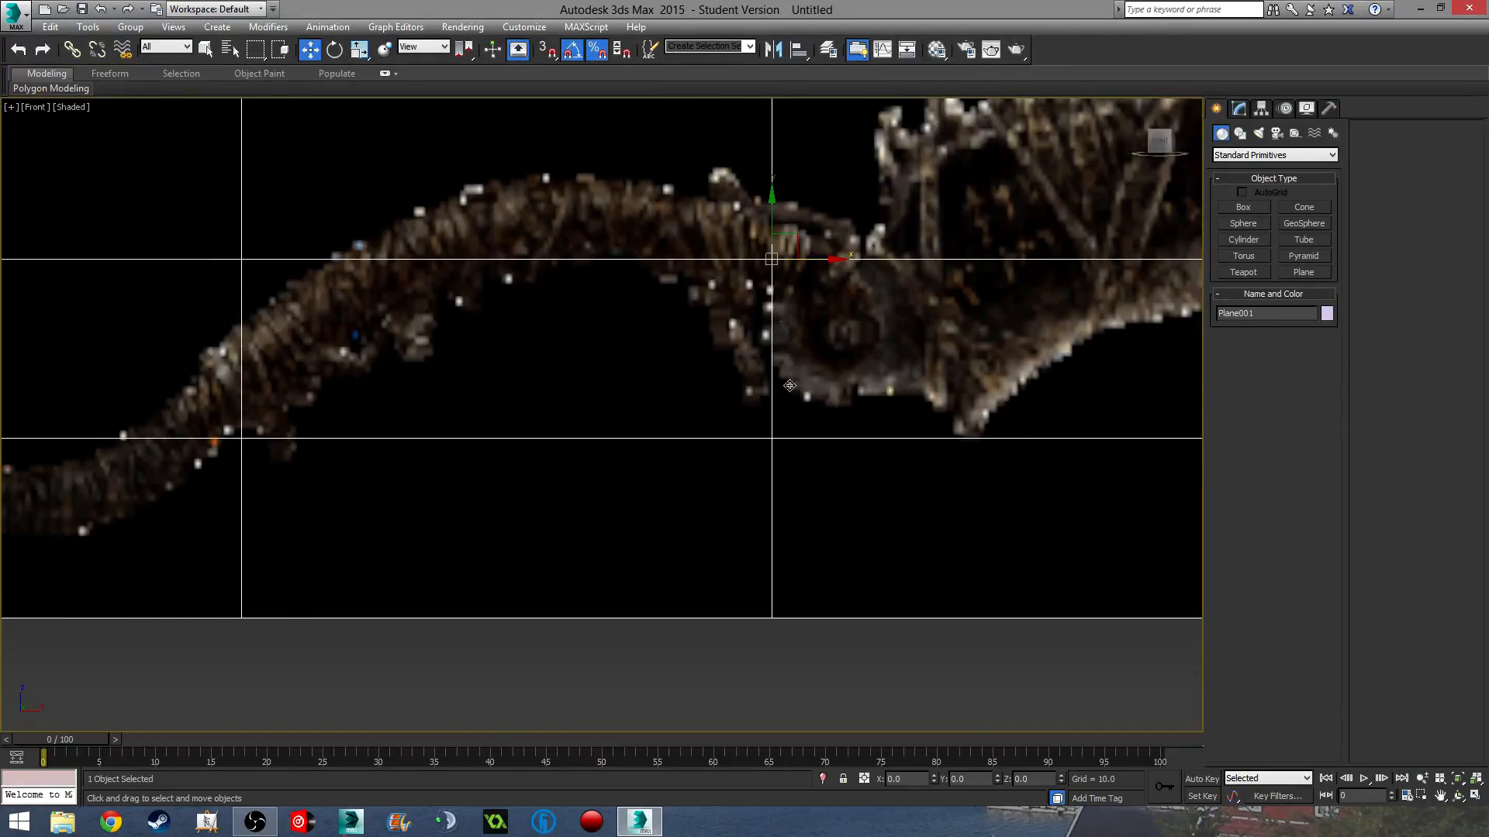
pyautogui.moveTo(639, 312); pyautogui.dragTo(731, 419, button='middle')
pyautogui.scroll(-2, 716, 436)
pyautogui.scroll(2, 514, 492)
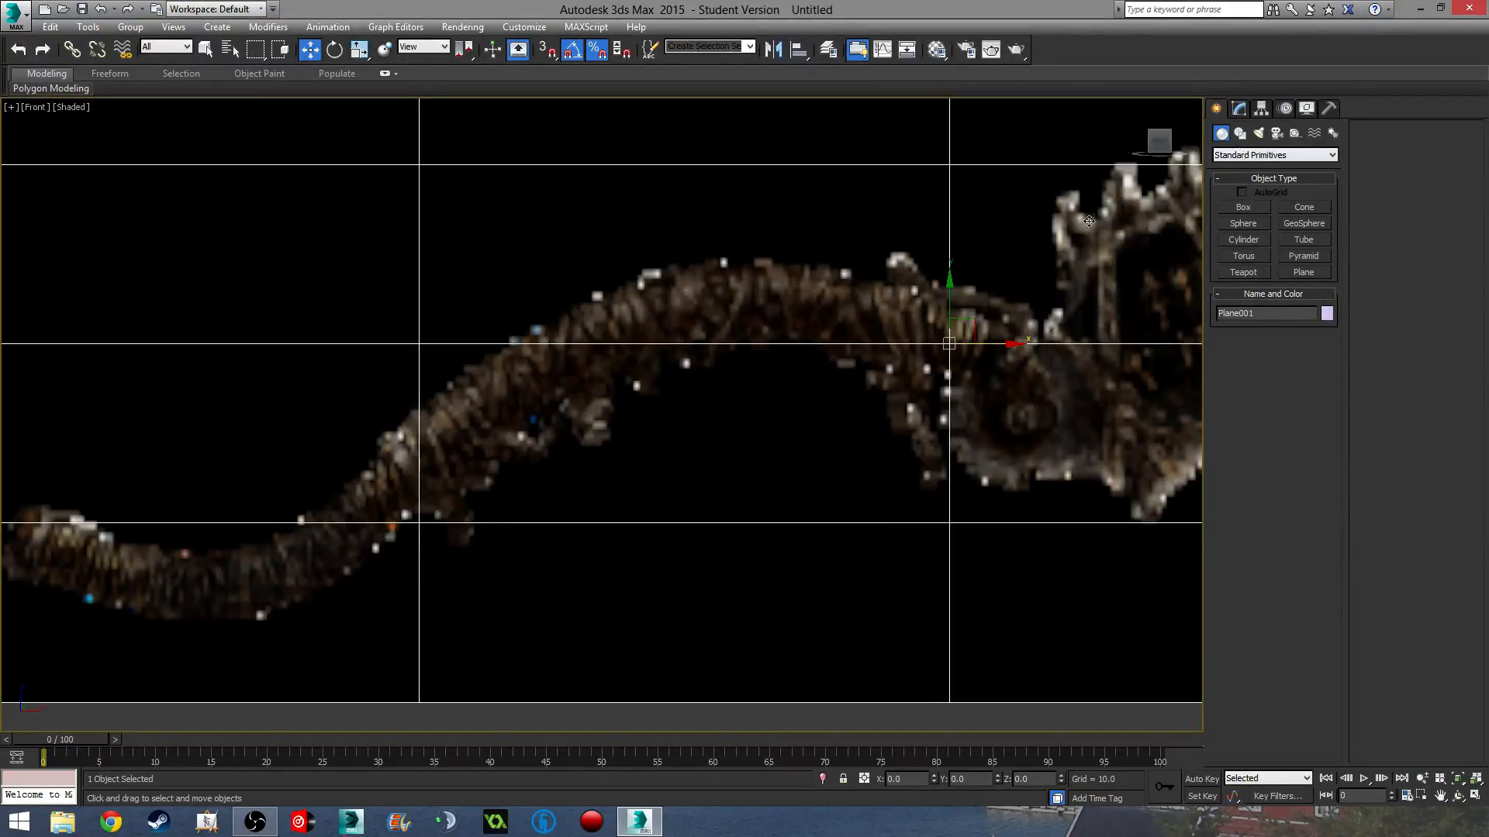
pyautogui.moveTo(754, 407); pyautogui.dragTo(845, 308, button='middle')
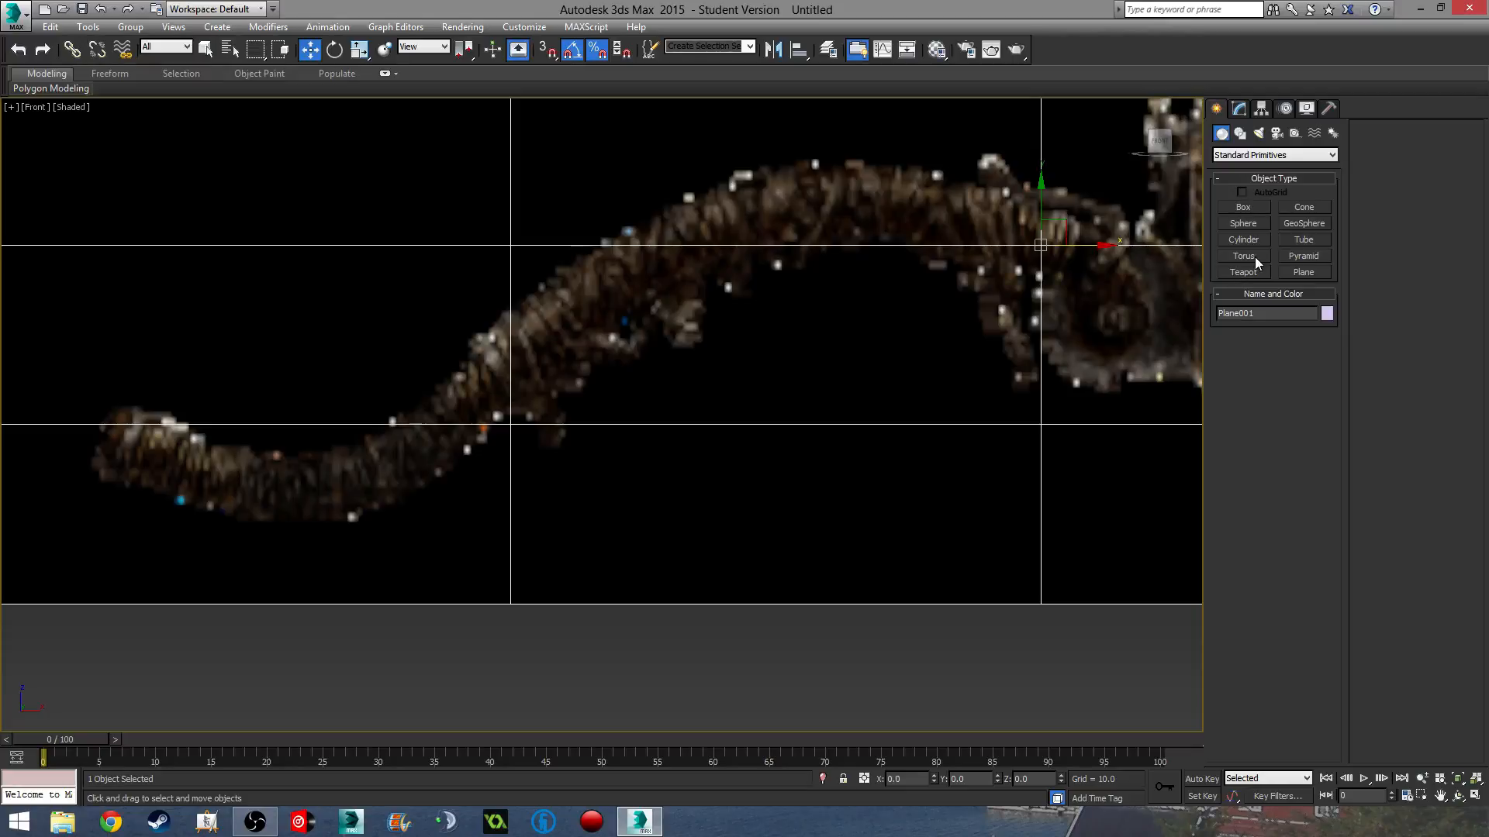
# - Hide the viewport grid and start a Bezier line spline from the handle's tip to its lower bend along the reference image
pyautogui.click(1239, 108)
pyautogui.click(1217, 109)
pyautogui.click(1239, 133)
pyautogui.click(1243, 220)
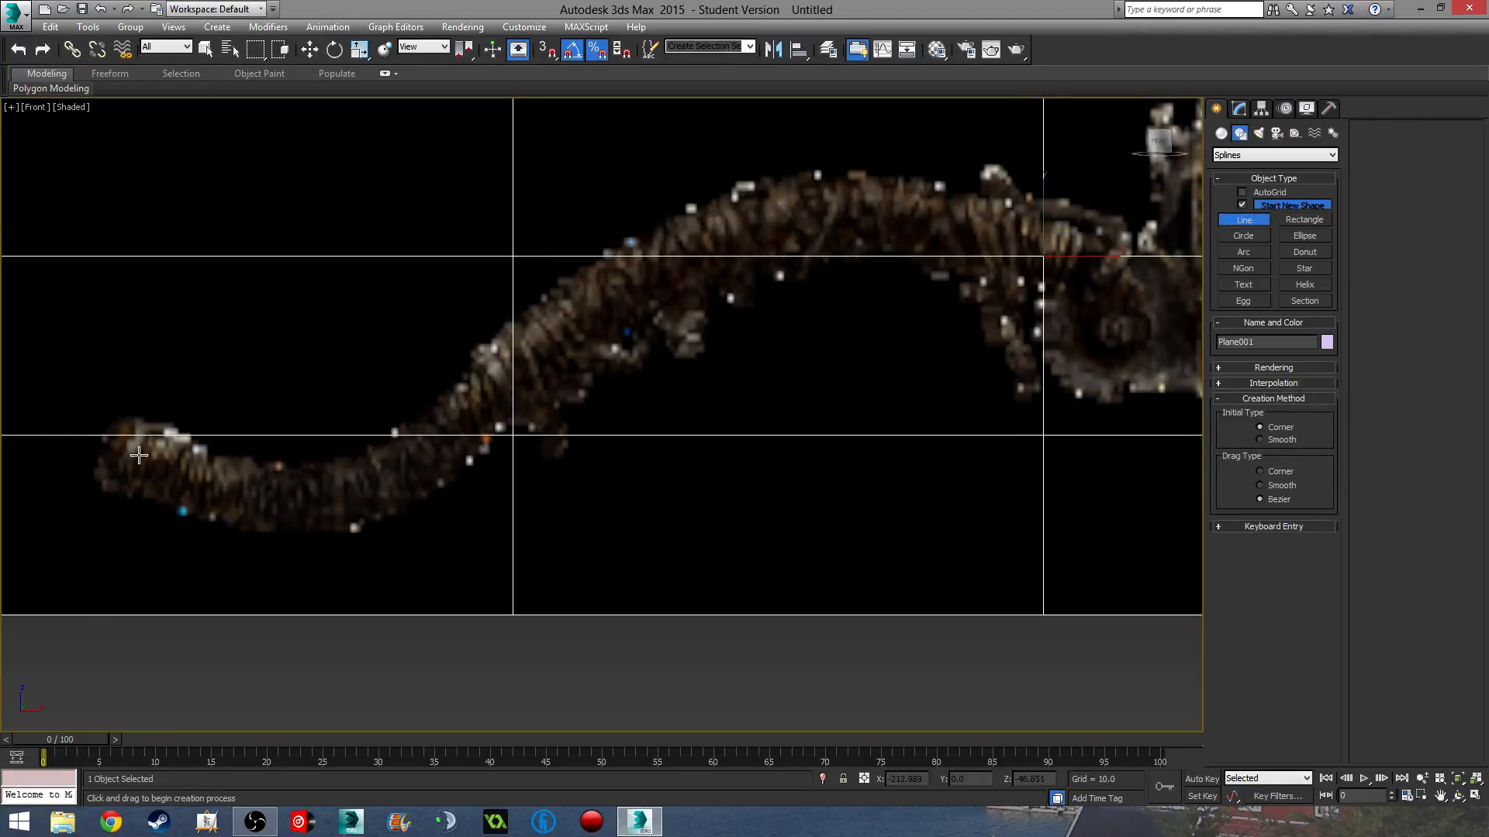
pyautogui.press('g')
pyautogui.click(116, 451)
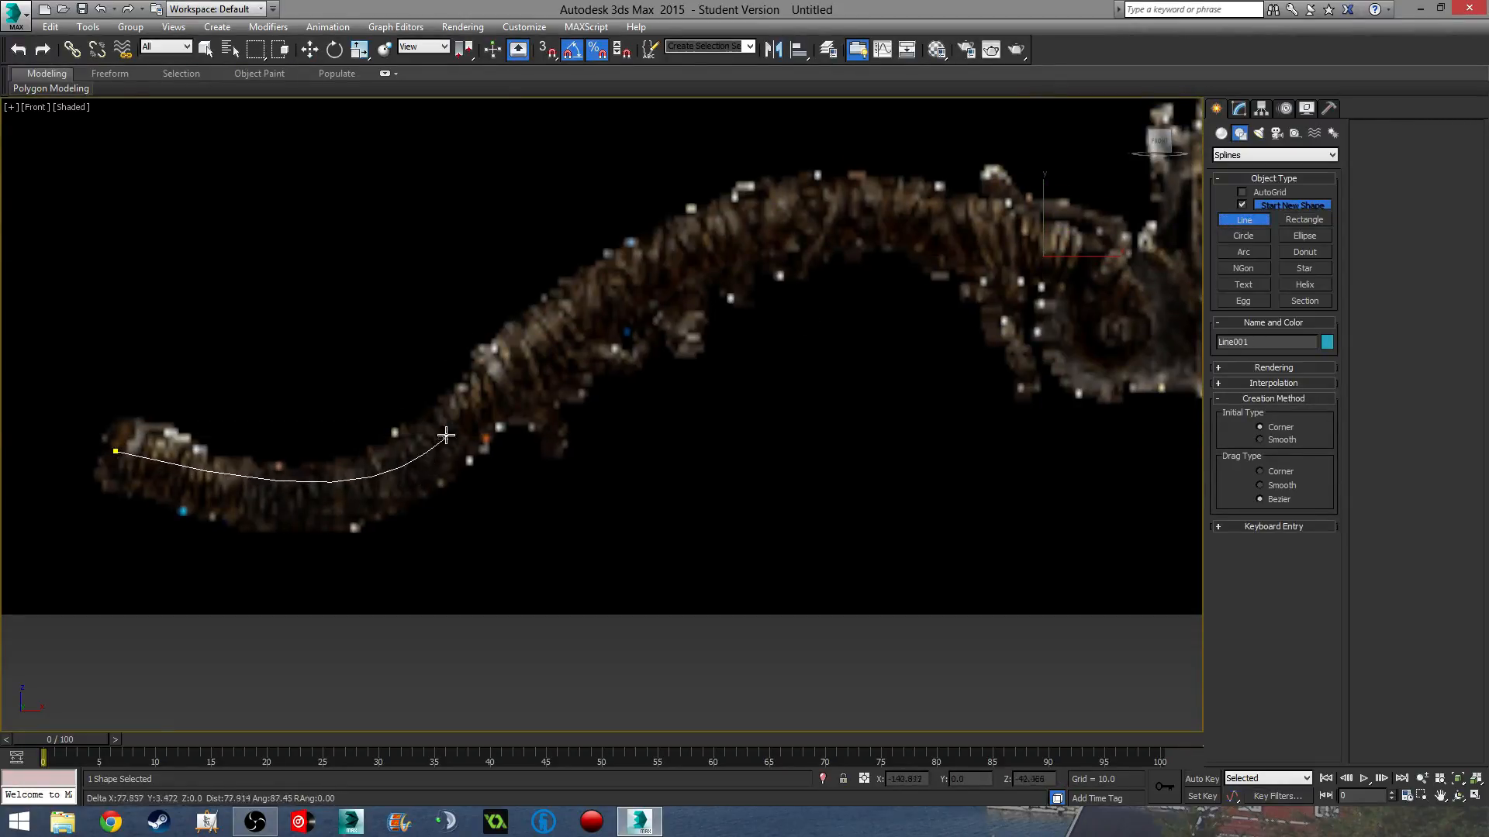
pyautogui.rightClick(377, 486)
pyautogui.click(118, 452)
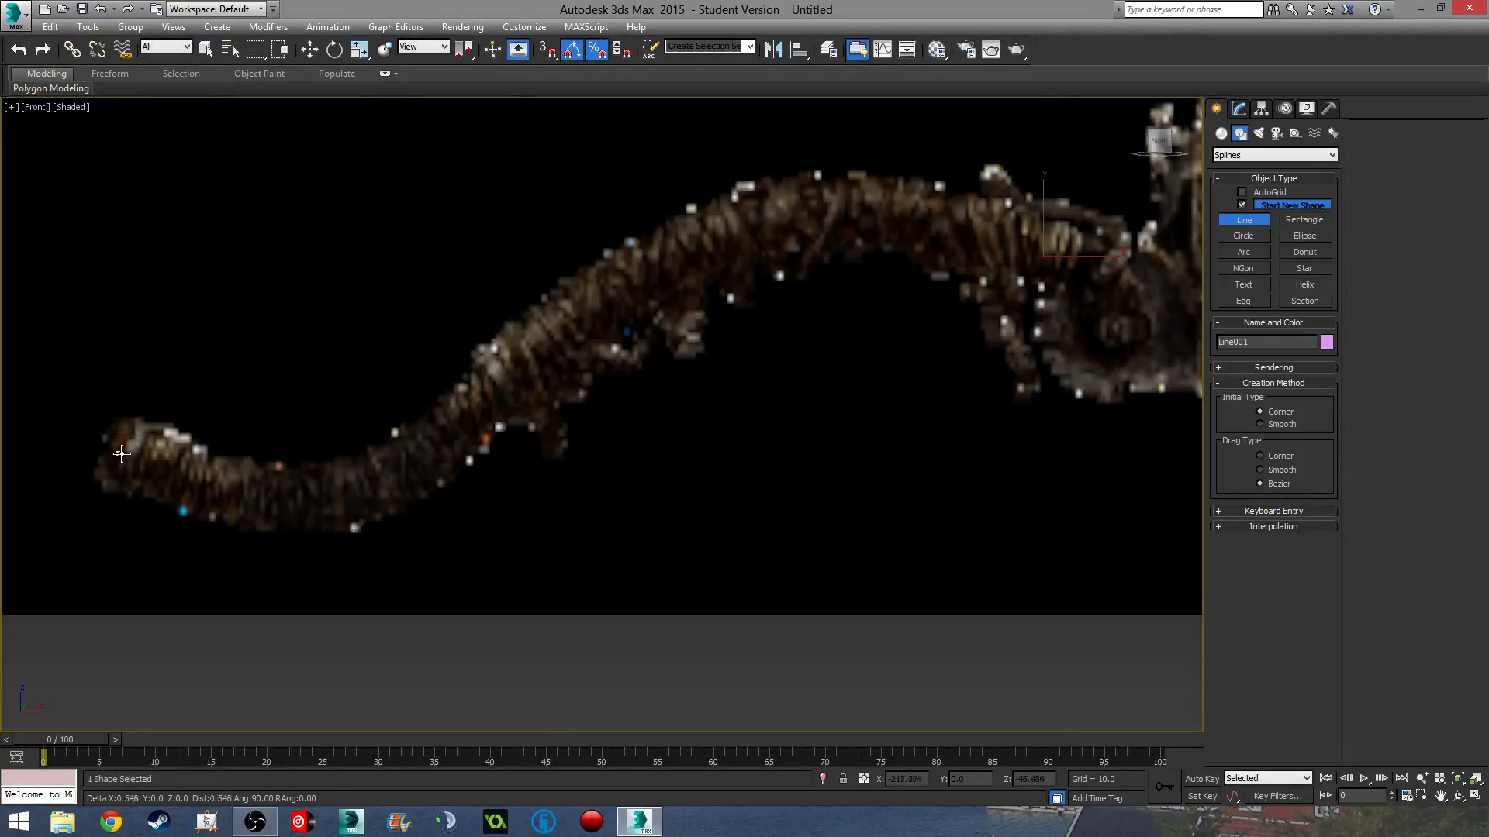
pyautogui.moveTo(311, 495); pyautogui.dragTo(375, 493)
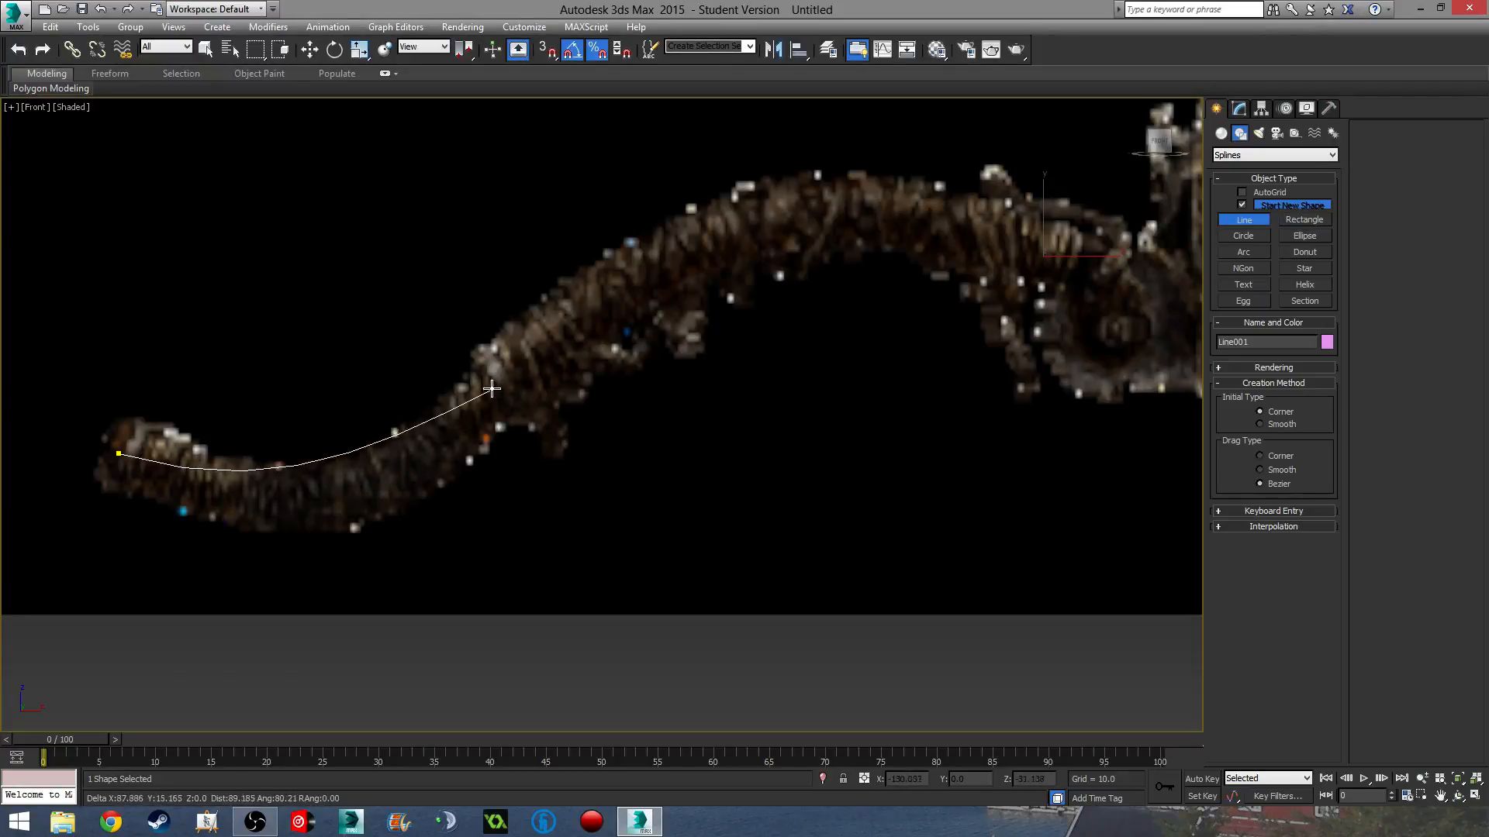
pyautogui.click(335, 491)
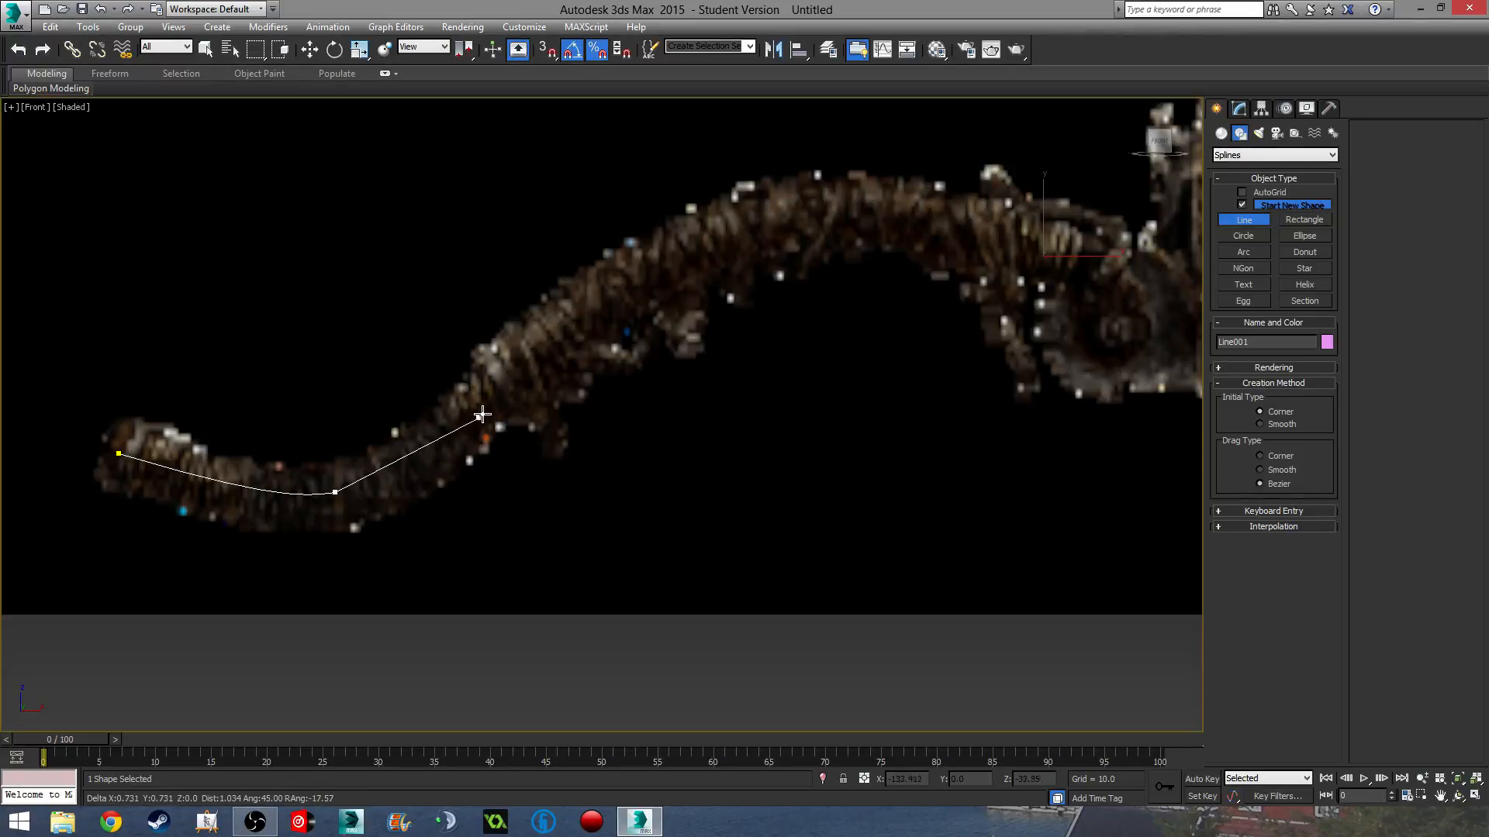
# - Continue the spline with curved vertices over the handle's upper arc and finish it at the joint with the blade
pyautogui.moveTo(478, 418); pyautogui.dragTo(532, 360)
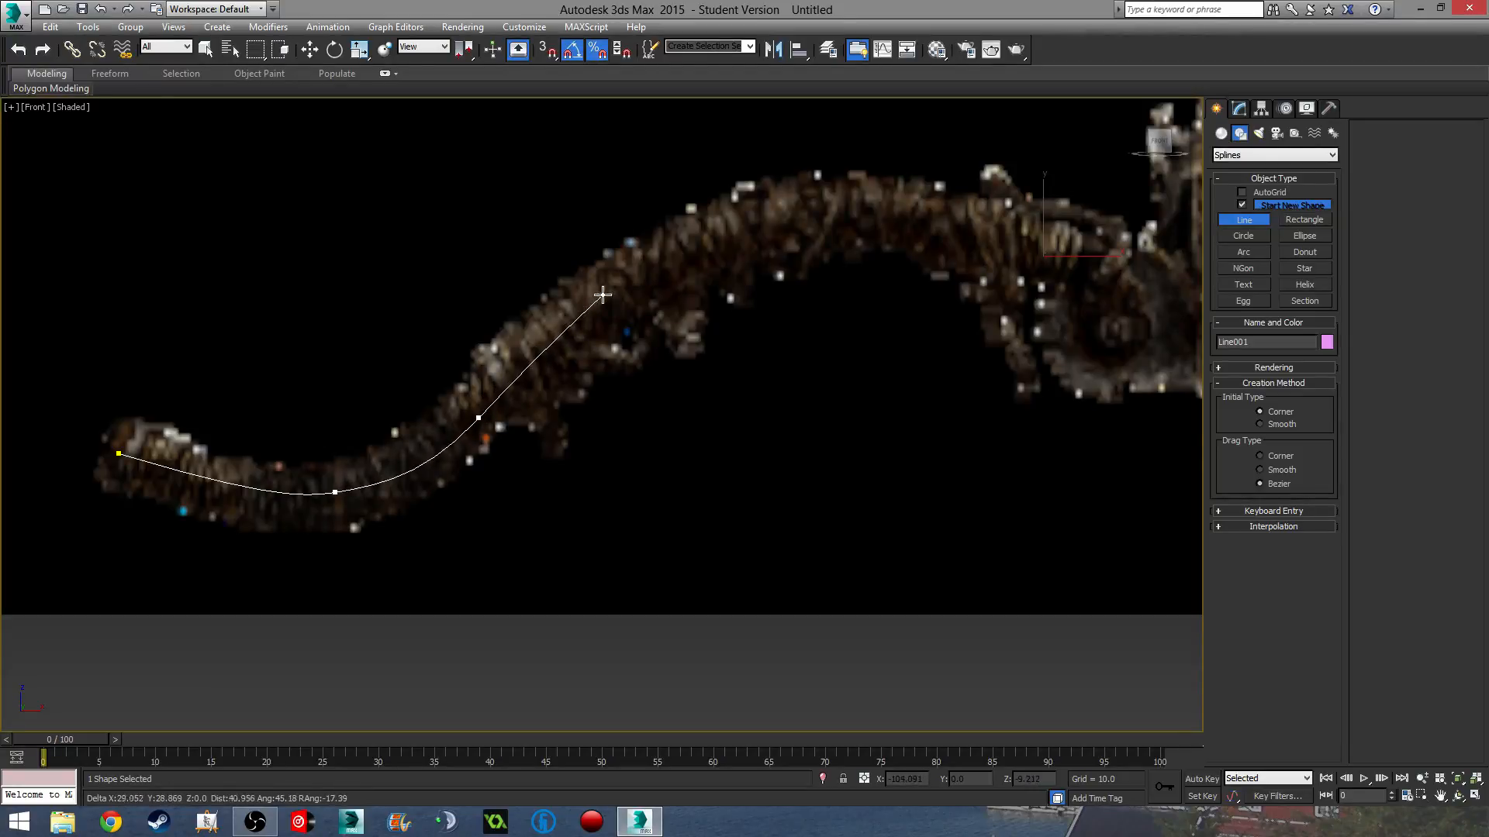
pyautogui.moveTo(703, 228); pyautogui.dragTo(756, 217)
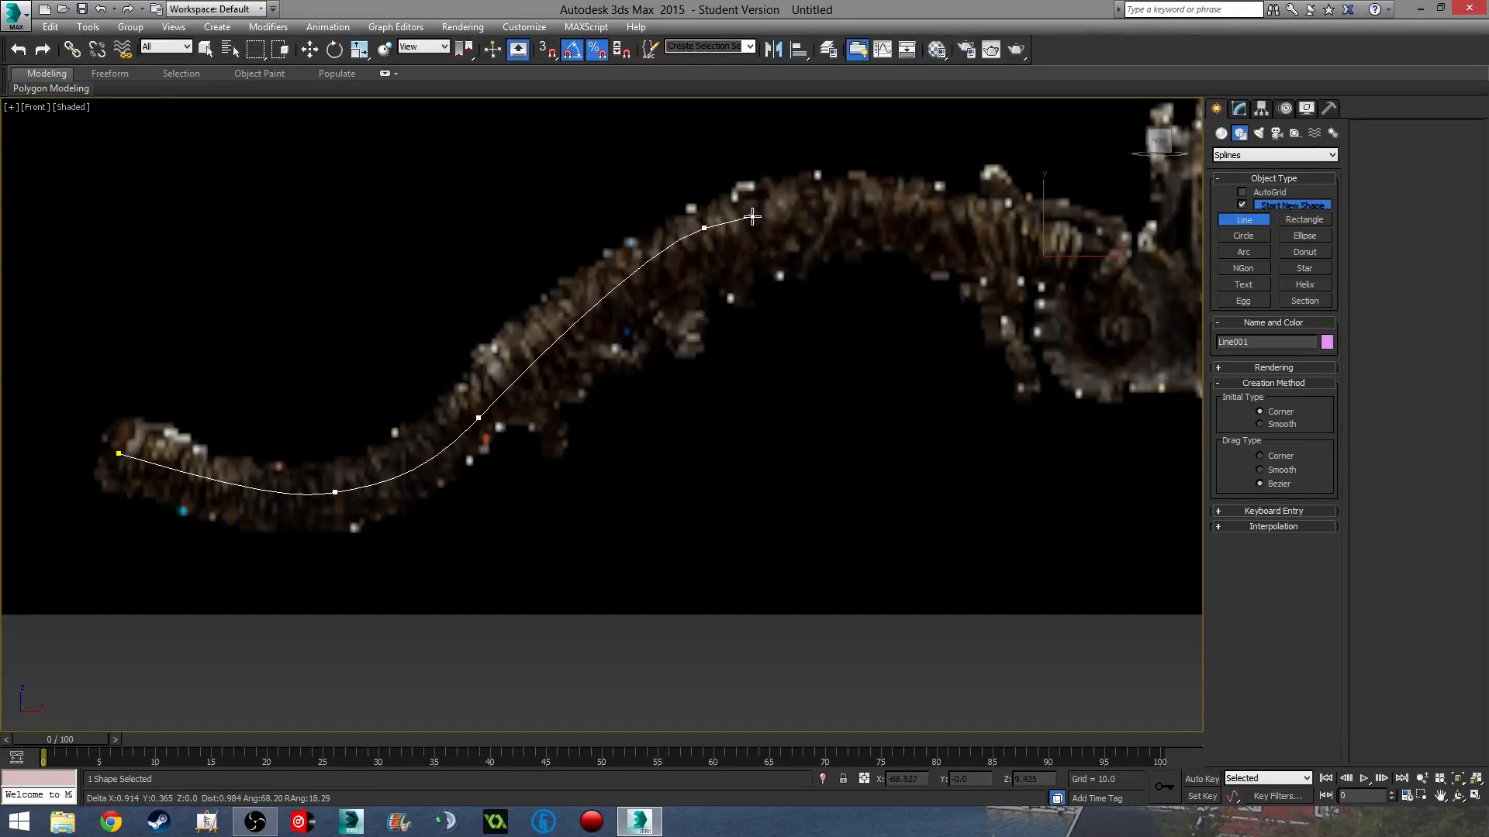
pyautogui.moveTo(939, 212); pyautogui.dragTo(1012, 247)
pyautogui.rightClick(1012, 247)
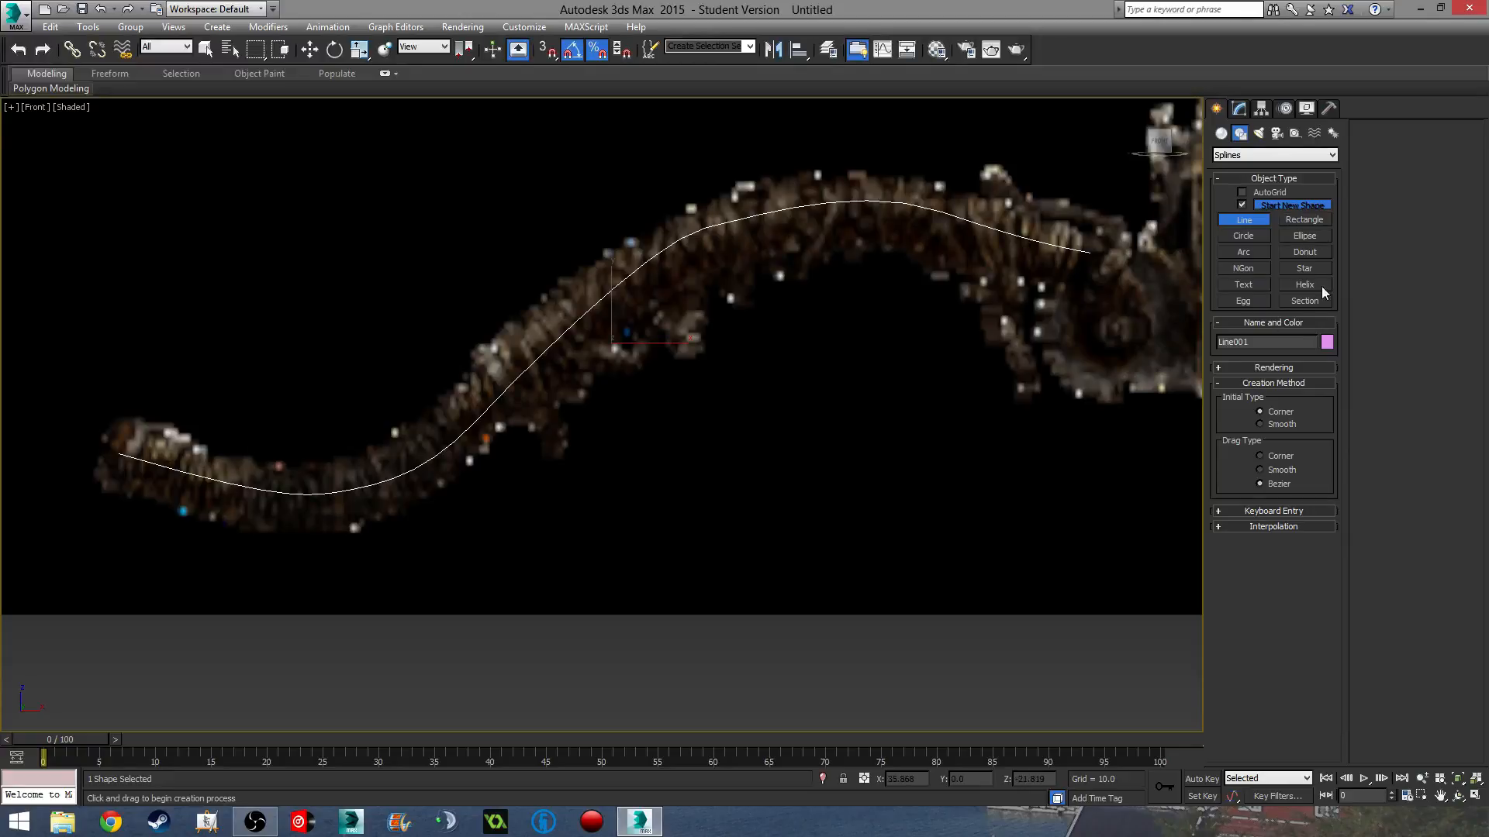
# - Enable the spline in the renderer and viewport, with a radial thickness of 11.32
pyautogui.click(1241, 112)
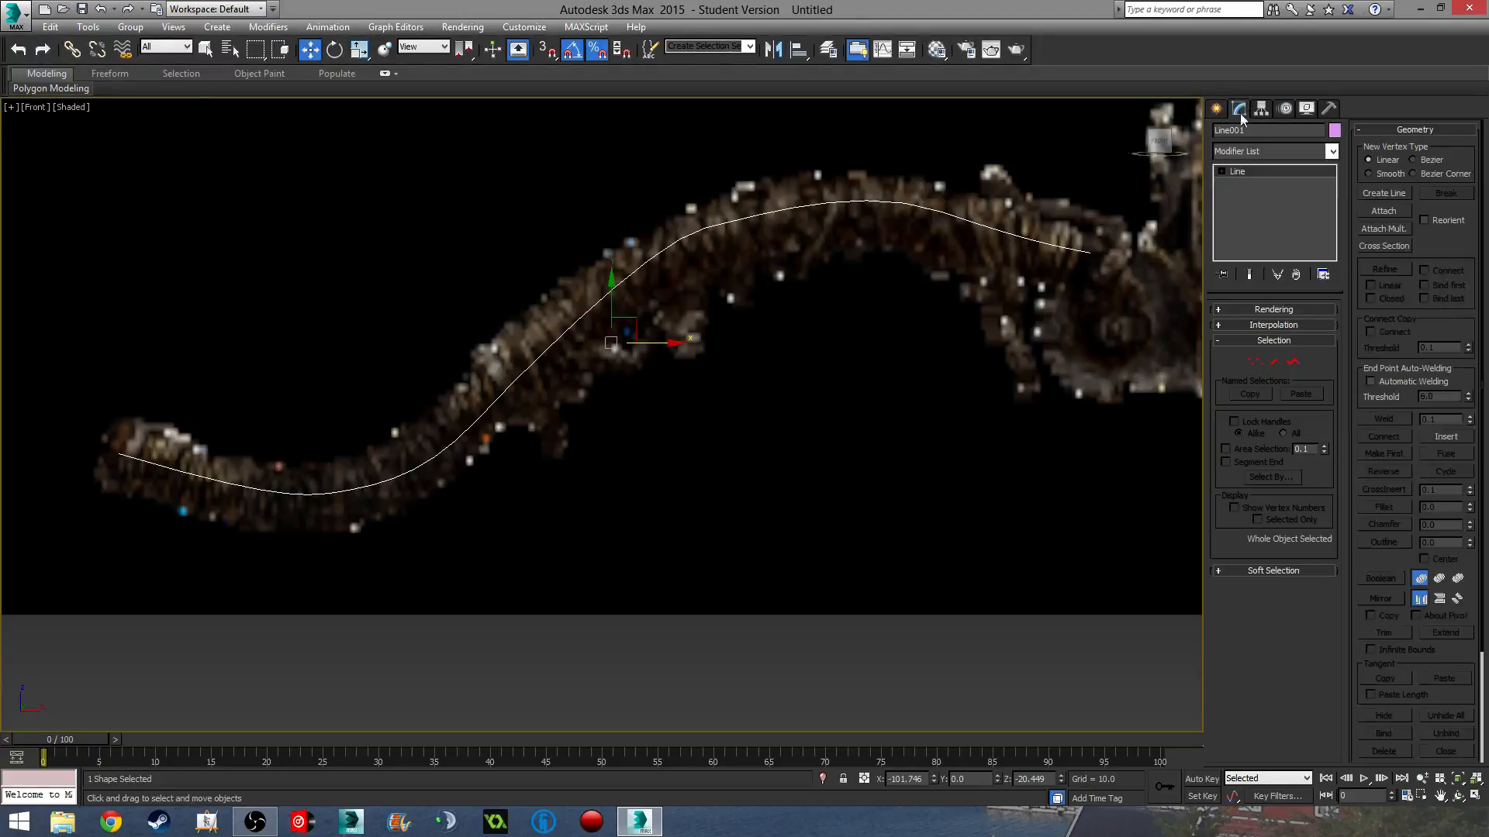
pyautogui.click(1219, 310)
pyautogui.click(1222, 324)
pyautogui.click(1222, 336)
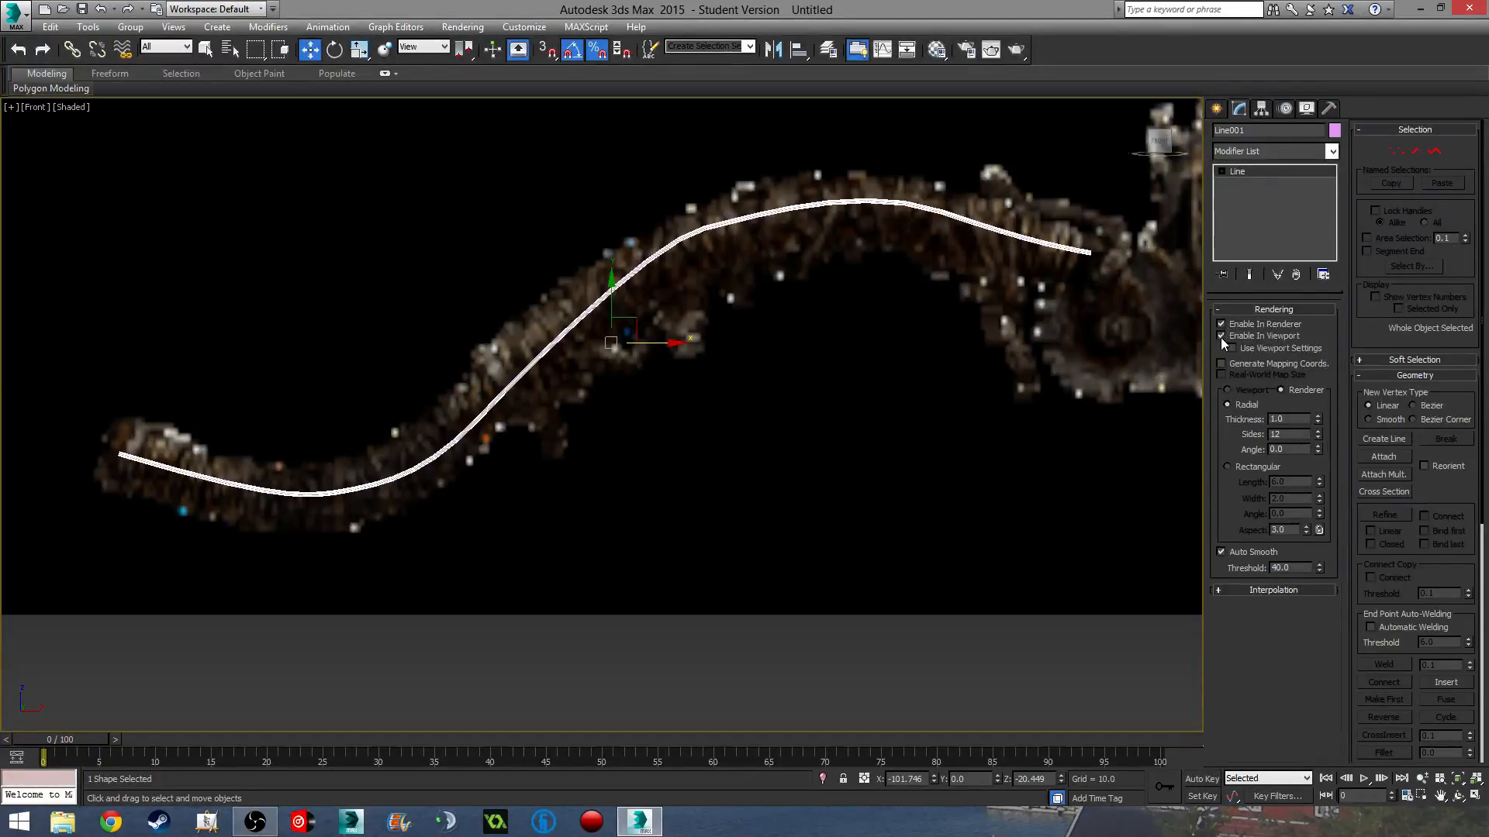
pyautogui.moveTo(1316, 425); pyautogui.dragTo(1388, 440)
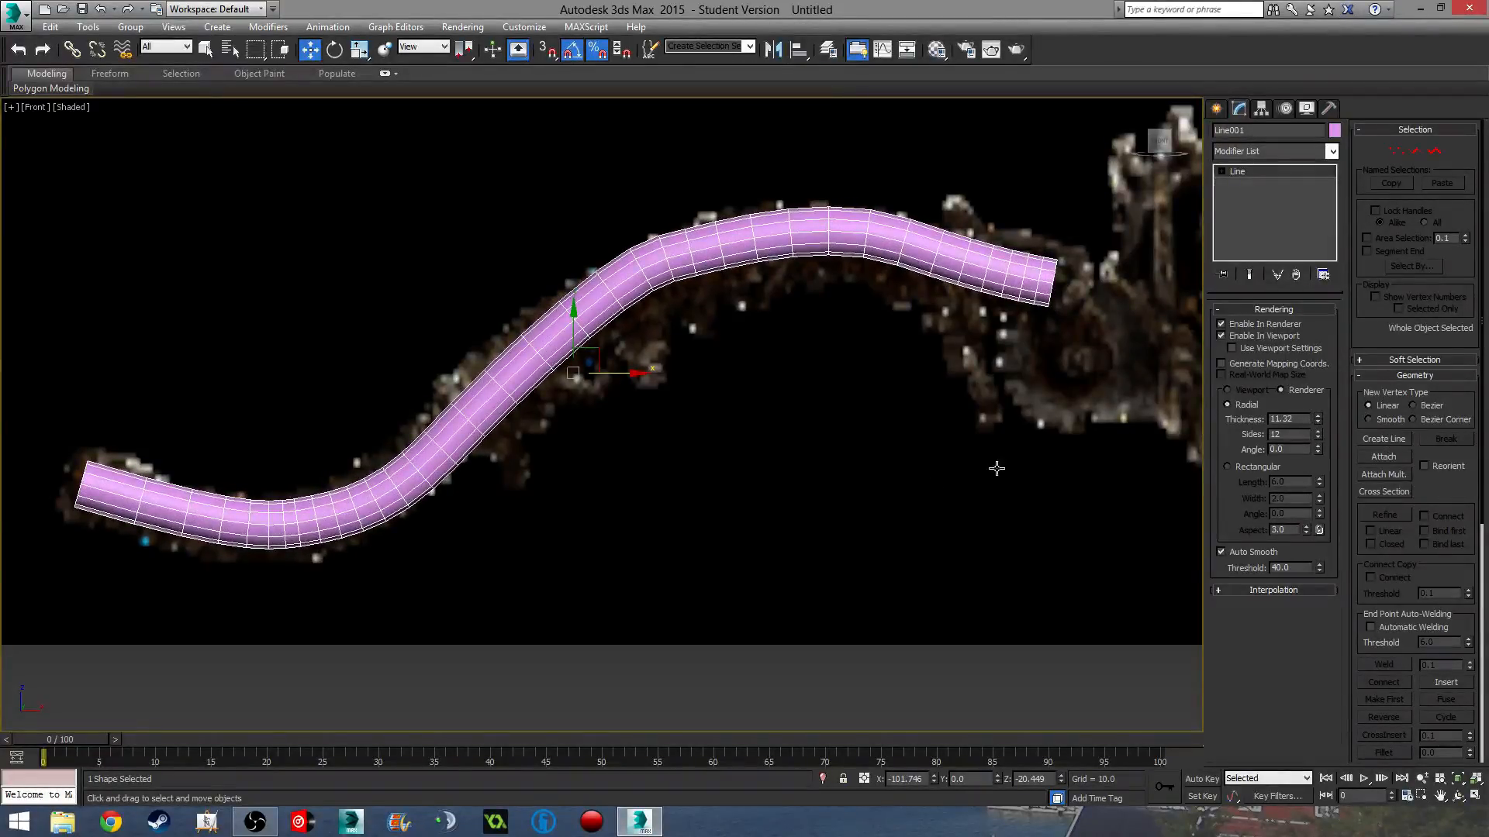
# - Edit the spline's vertices and reposition the one at the lower bend to match the reference handle
pyautogui.scroll(-4, 899, 439)
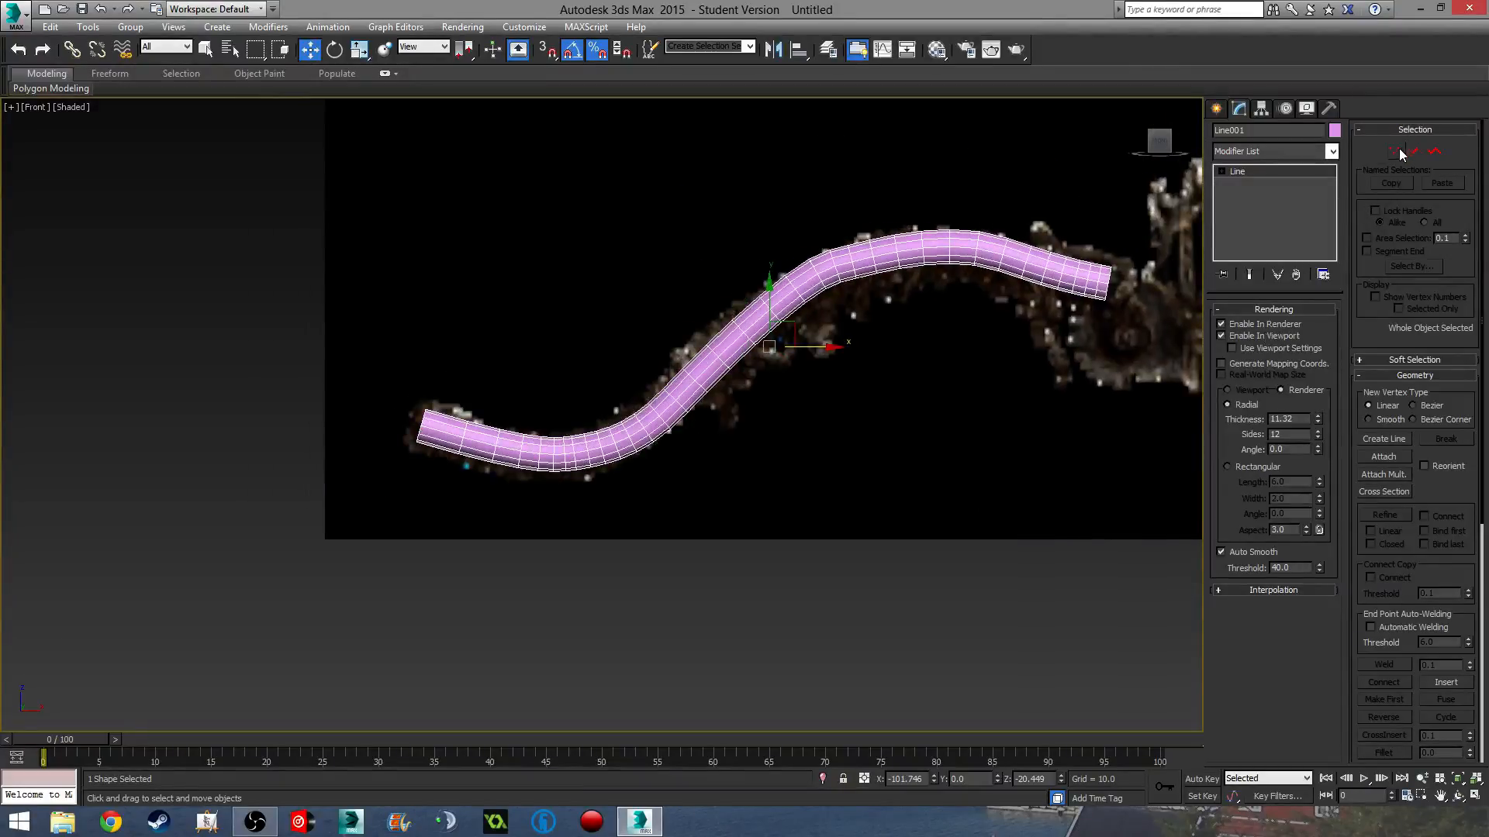
pyautogui.click(1400, 152)
pyautogui.scroll(3, 944, 416)
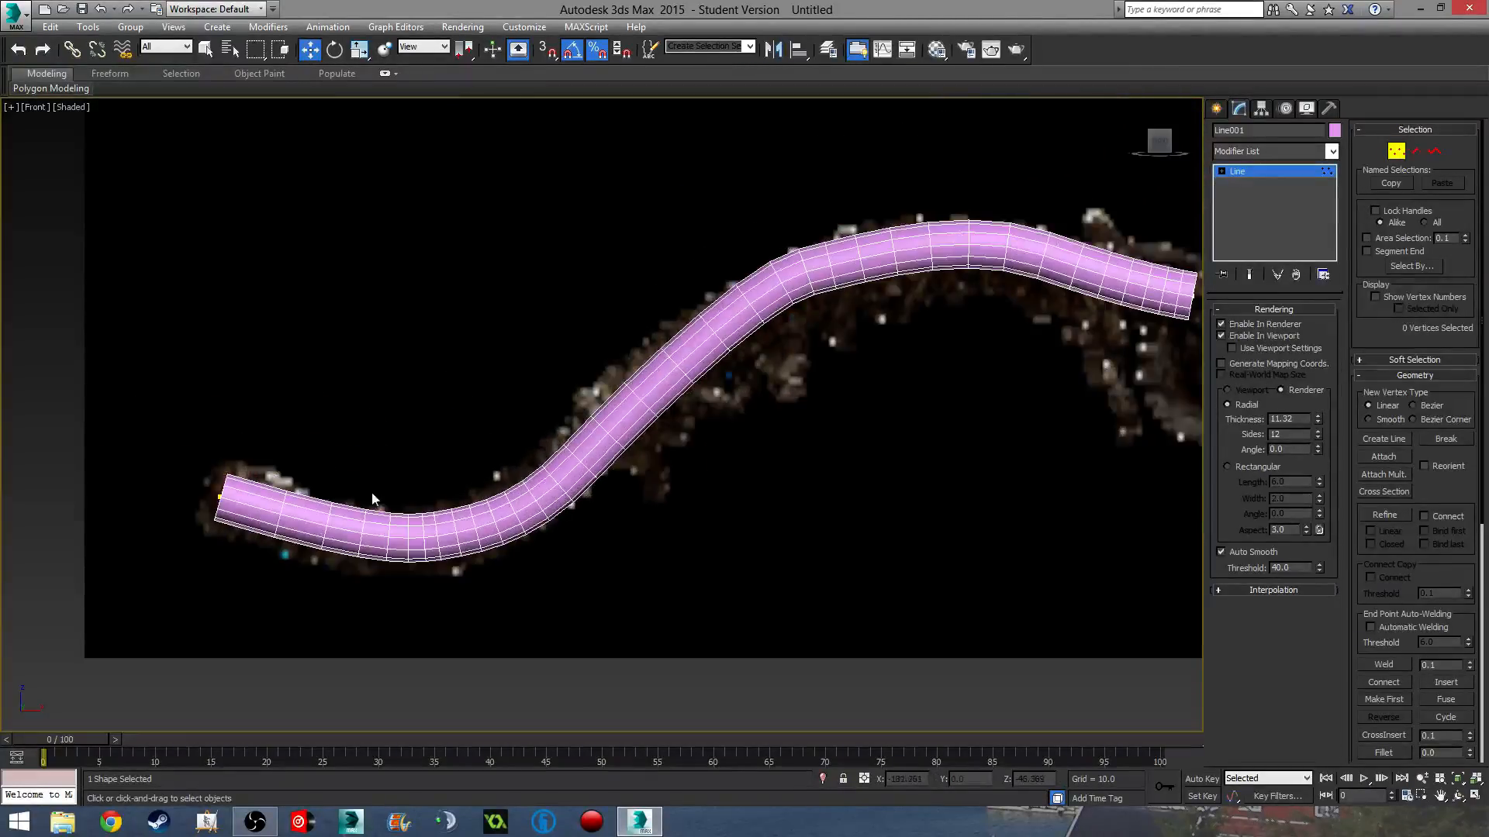
pyautogui.moveTo(657, 656); pyautogui.dragTo(658, 656)
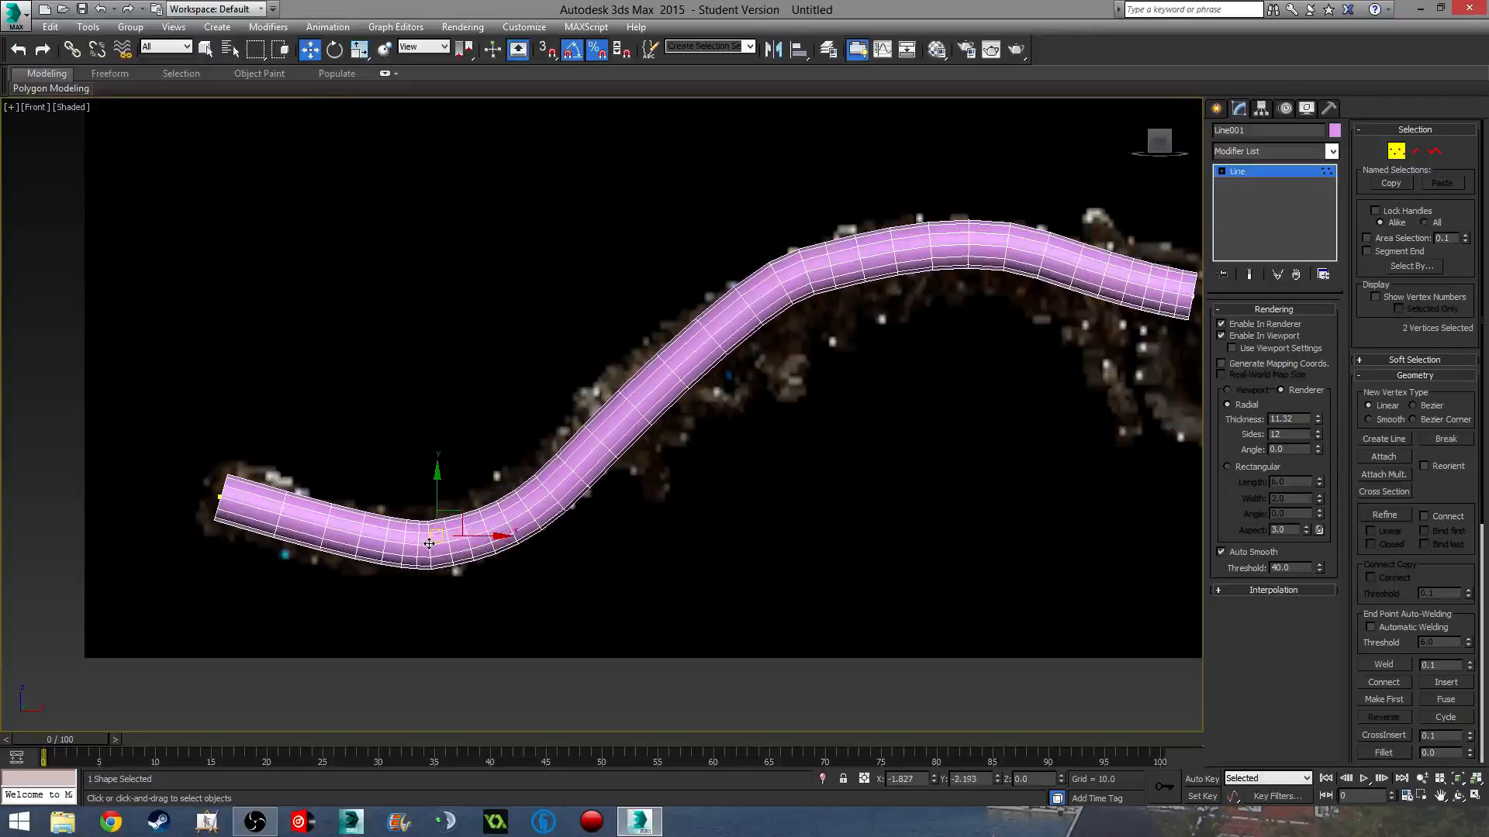
pyautogui.moveTo(435, 533); pyautogui.dragTo(435, 533)
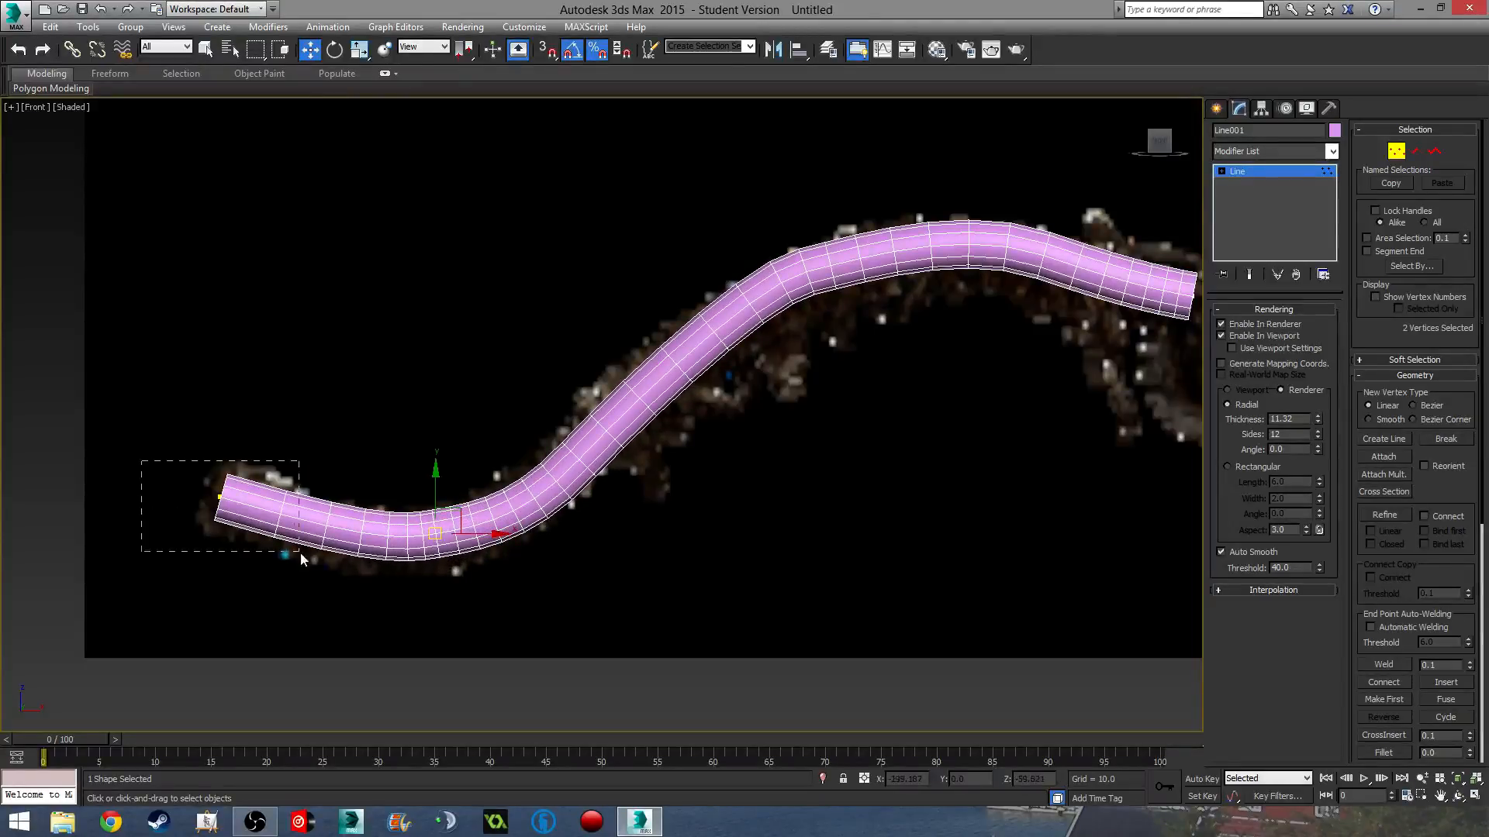
# - Move the vertex at the handle's tip slightly outward and steepen its tangent to follow the reference curve
pyautogui.moveTo(301, 554); pyautogui.dragTo(301, 554)
pyautogui.moveTo(220, 497); pyautogui.dragTo(205, 496)
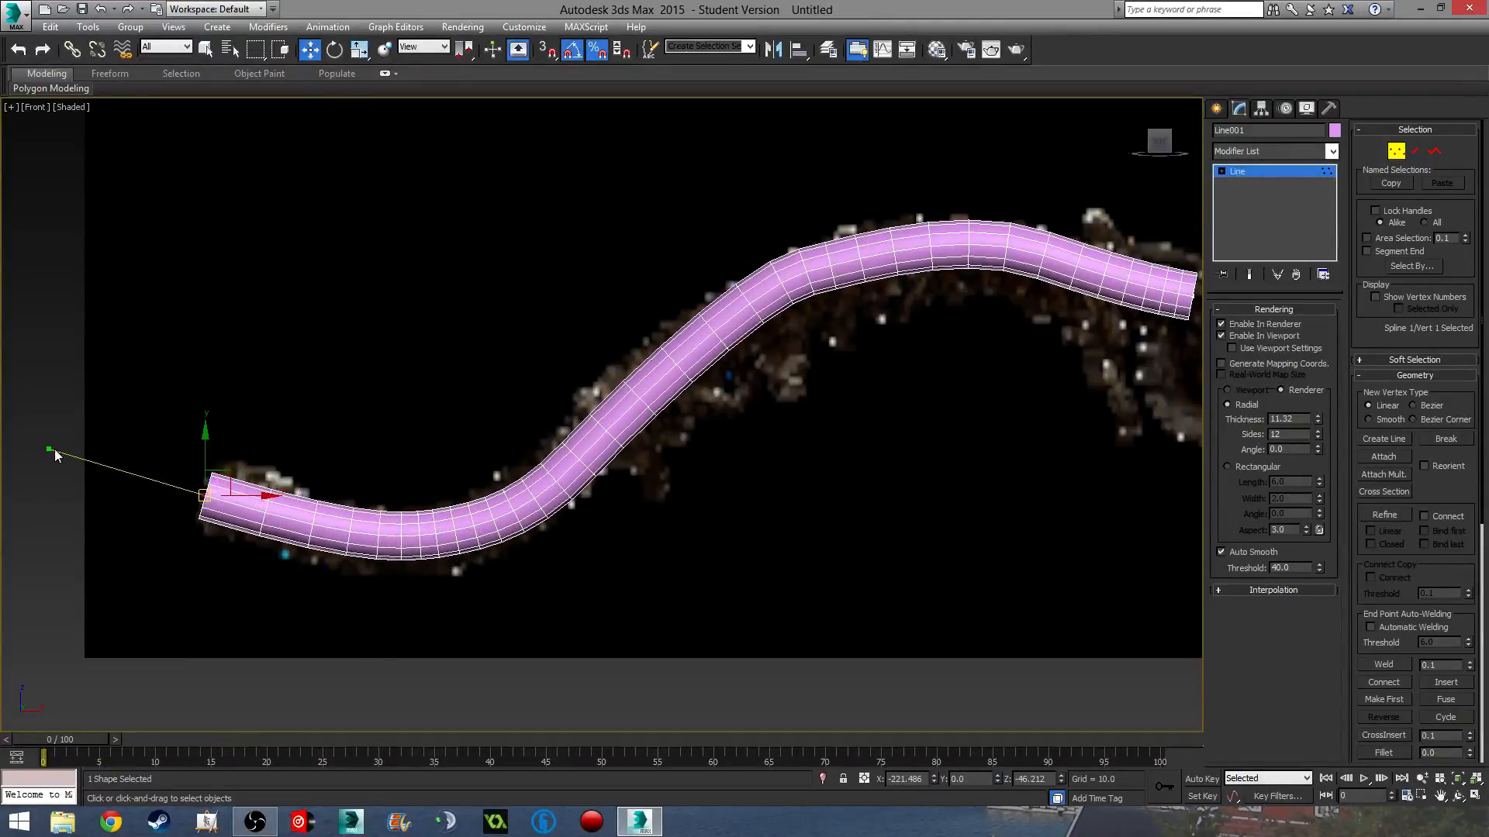
pyautogui.moveTo(51, 449); pyautogui.dragTo(95, 445)
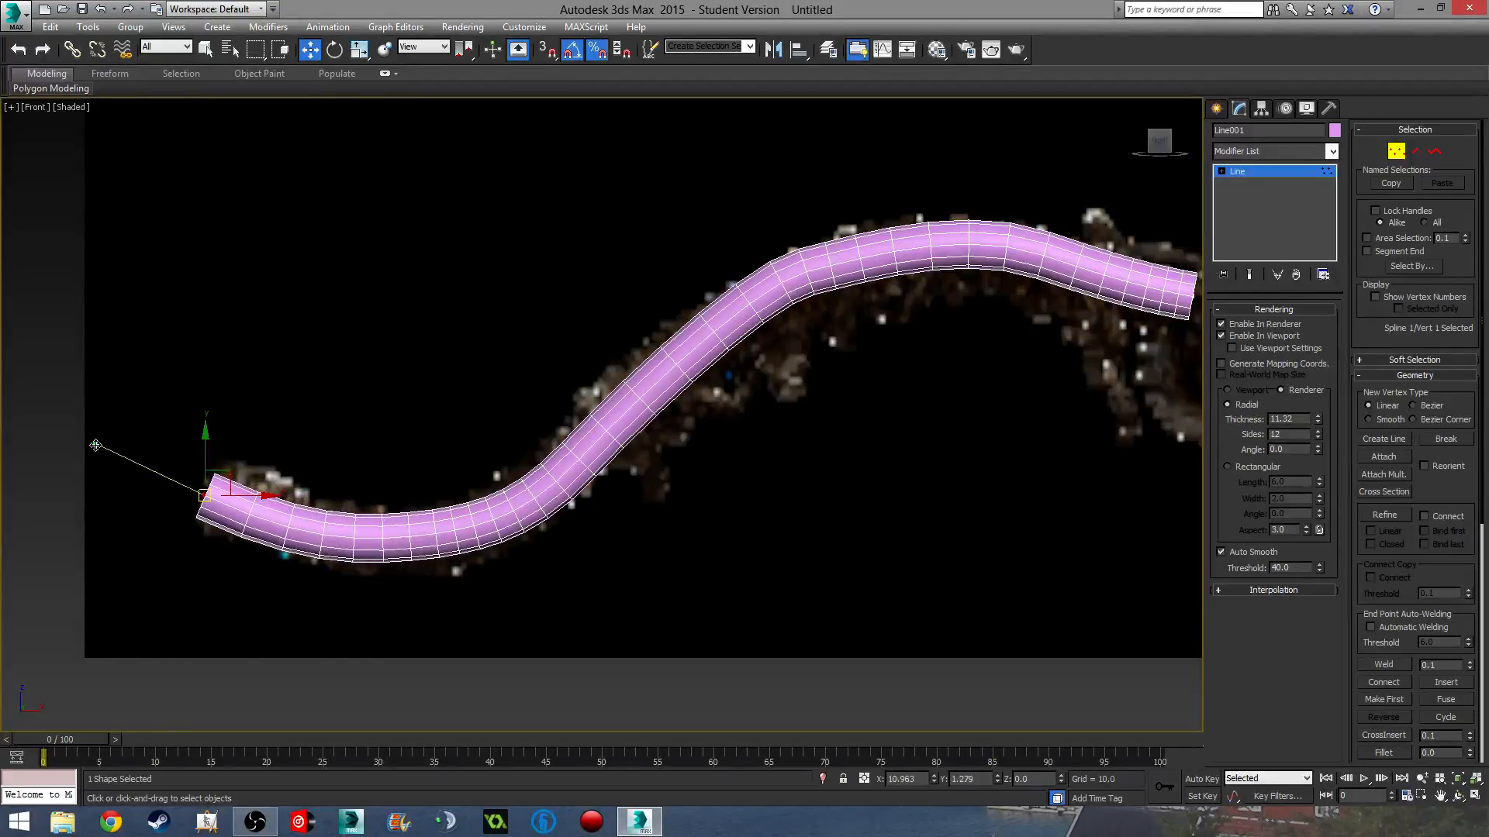
# - Lower the fourth vertex at the start of the upper arc and adjust its tangent to smooth the bend
pyautogui.moveTo(476, 456); pyautogui.dragTo(297, 544, button='middle')
pyautogui.moveTo(402, 350); pyautogui.dragTo(679, 486)
pyautogui.moveTo(616, 378); pyautogui.dragTo(614, 403)
pyautogui.press('F3')
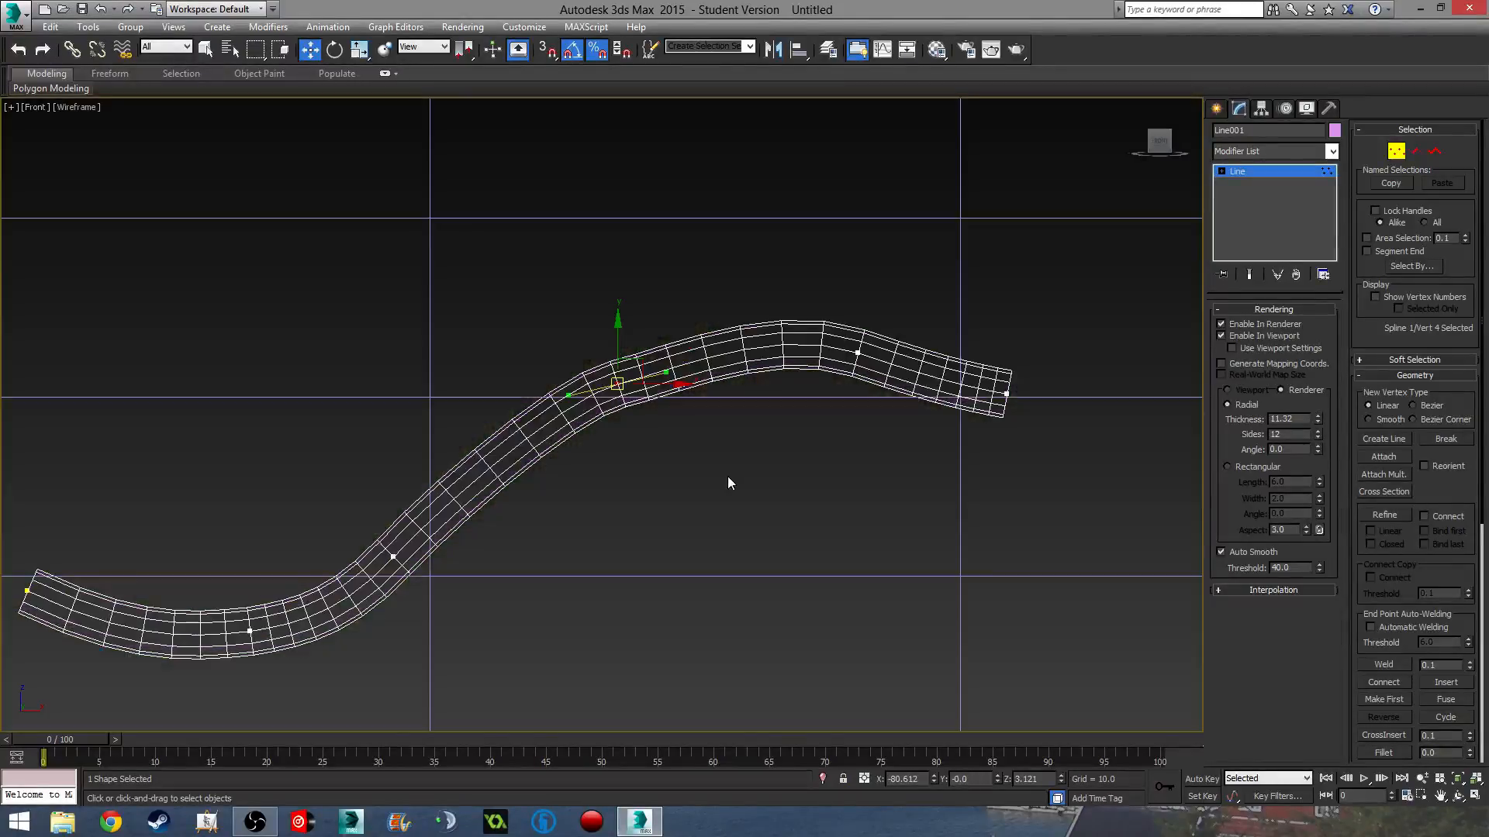
pyautogui.moveTo(728, 482); pyautogui.dragTo(673, 428, button='middle')
pyautogui.moveTo(647, 343)
pyautogui.mouseDown()
pyautogui.moveTo(668, 324)
pyautogui.moveTo(649, 329)
pyautogui.mouseUp()
pyautogui.press('F3')
# - Adjust the tangent of the third vertex, between the lower bend and the upper arc, to follow the reference
pyautogui.moveTo(281, 469); pyautogui.dragTo(429, 650)
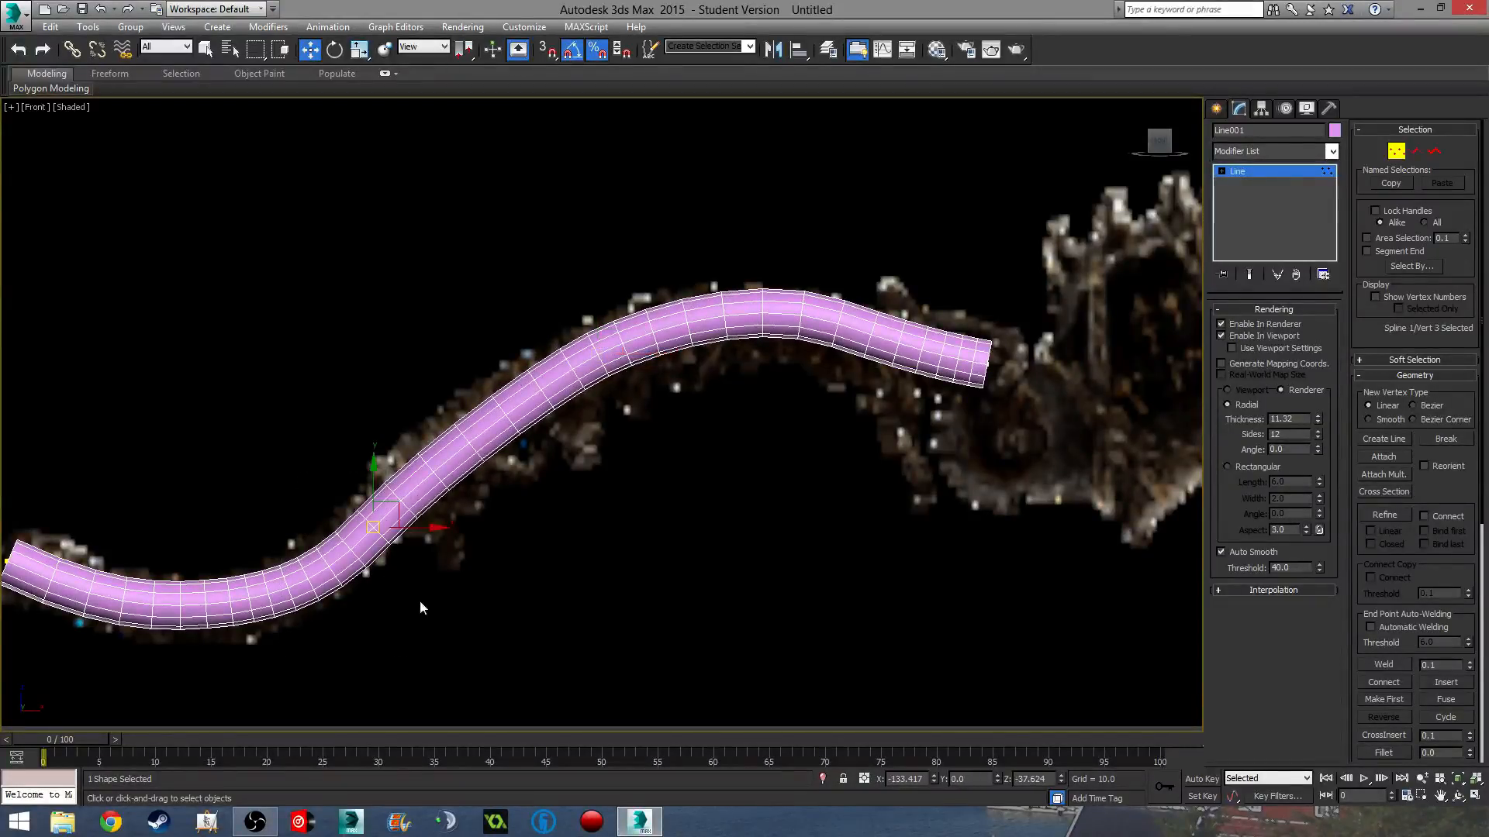
pyautogui.press('F3')
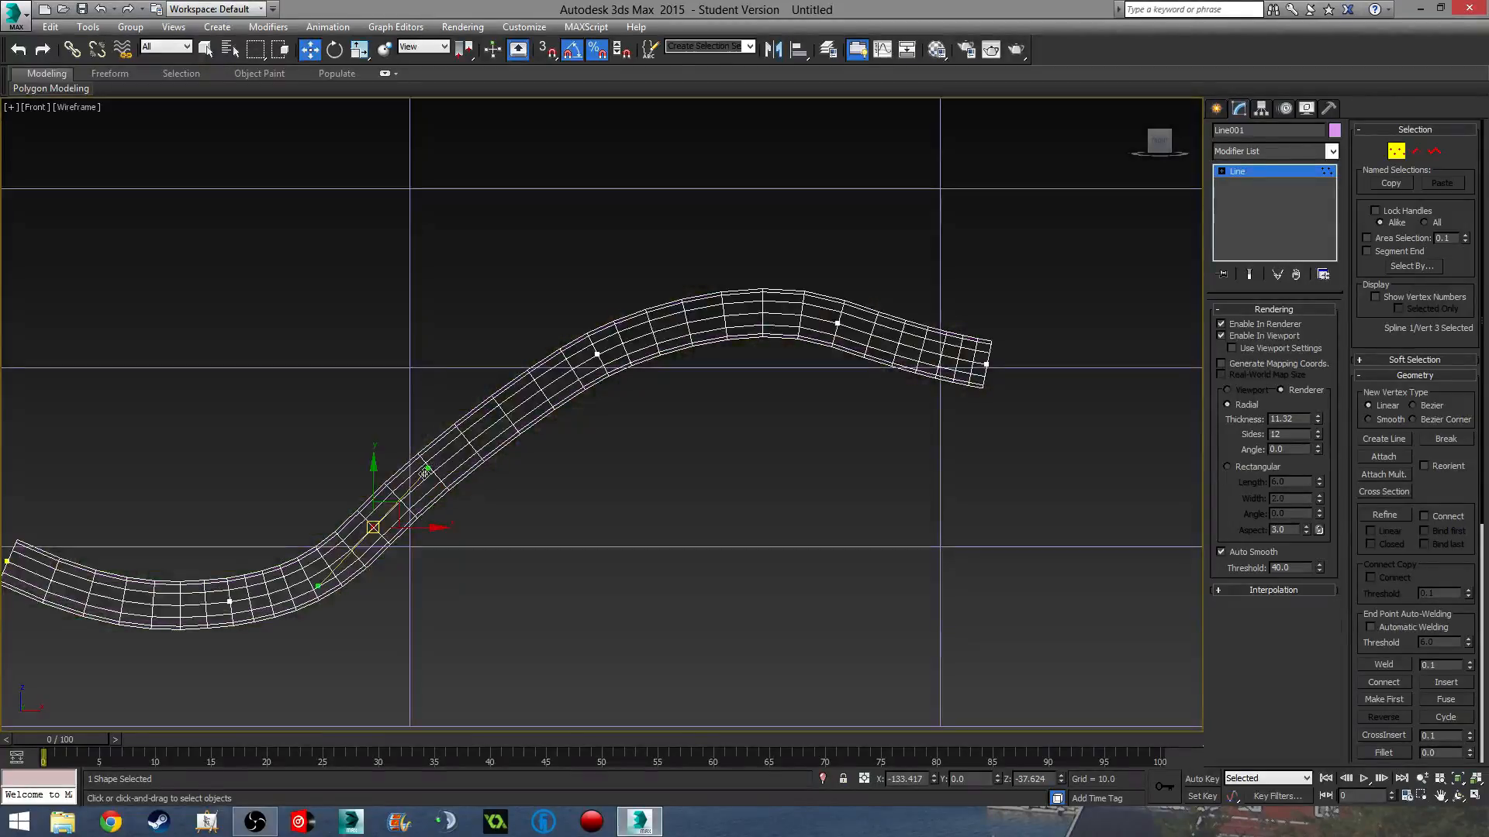
pyautogui.press('F3')
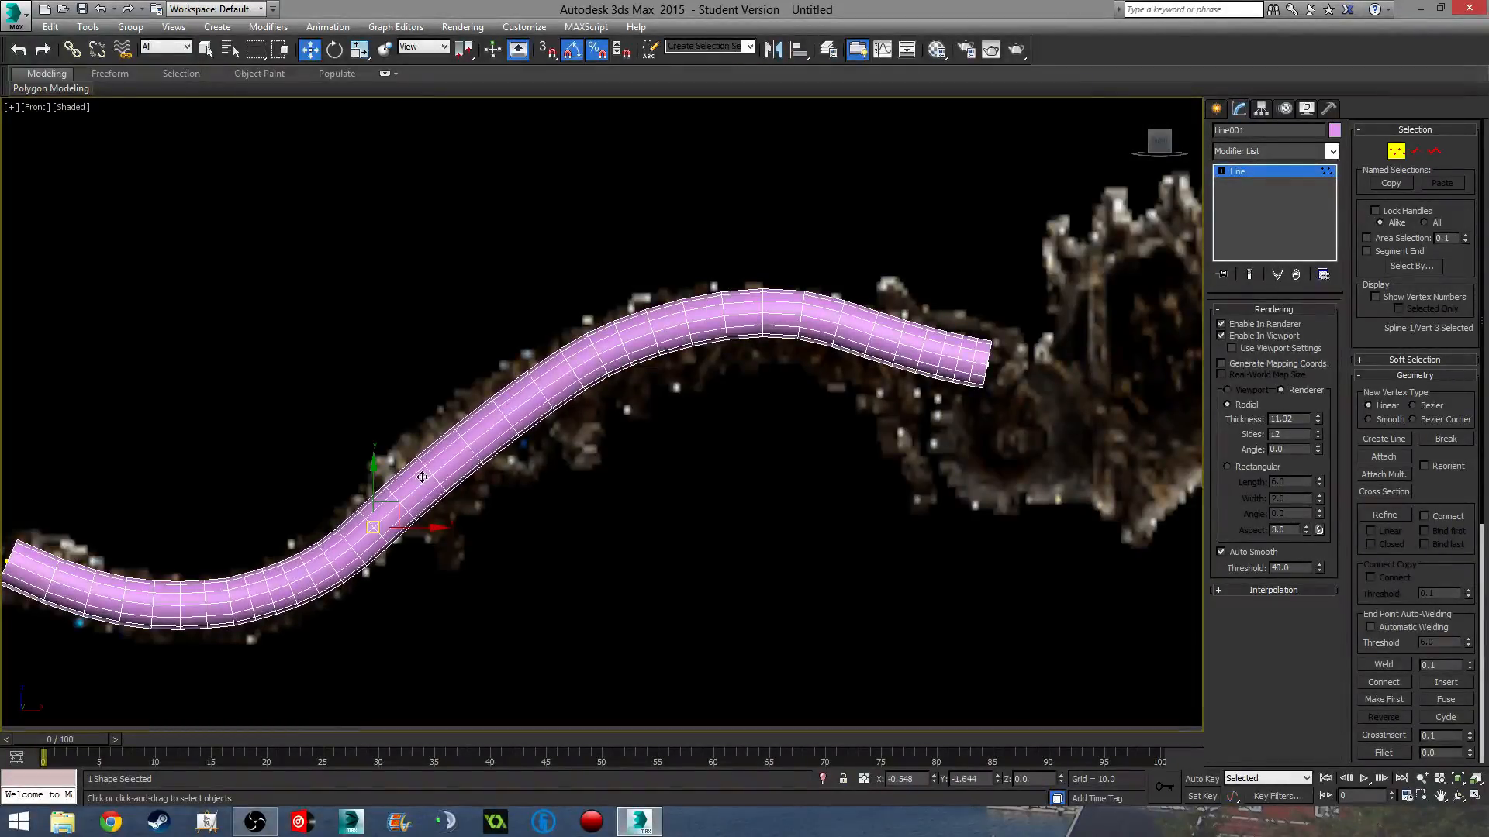
pyautogui.moveTo(419, 475); pyautogui.dragTo(425, 461)
# - Adjust the tangent of the fifth vertex so the upper arc curves down toward the joint
pyautogui.moveTo(1035, 395)
pyautogui.mouseDown(button='middle')
pyautogui.moveTo(881, 434)
pyautogui.moveTo(842, 465)
pyautogui.mouseUp(button='middle')
pyautogui.moveTo(689, 359)
pyautogui.mouseDown()
pyautogui.moveTo(820, 441)
pyautogui.moveTo(886, 516)
pyautogui.mouseUp()
pyautogui.press('F3')
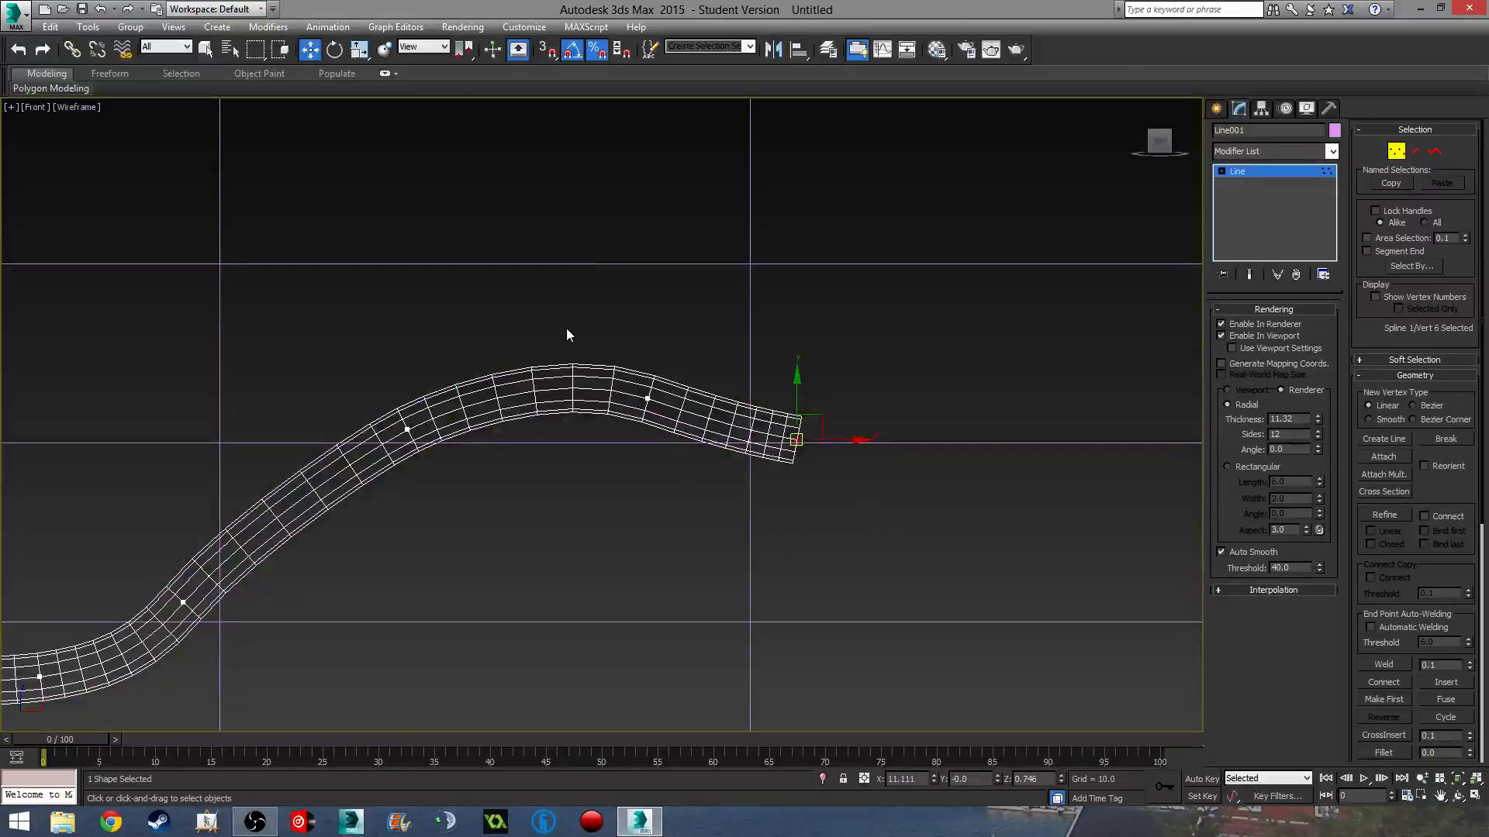
pyautogui.click(647, 398)
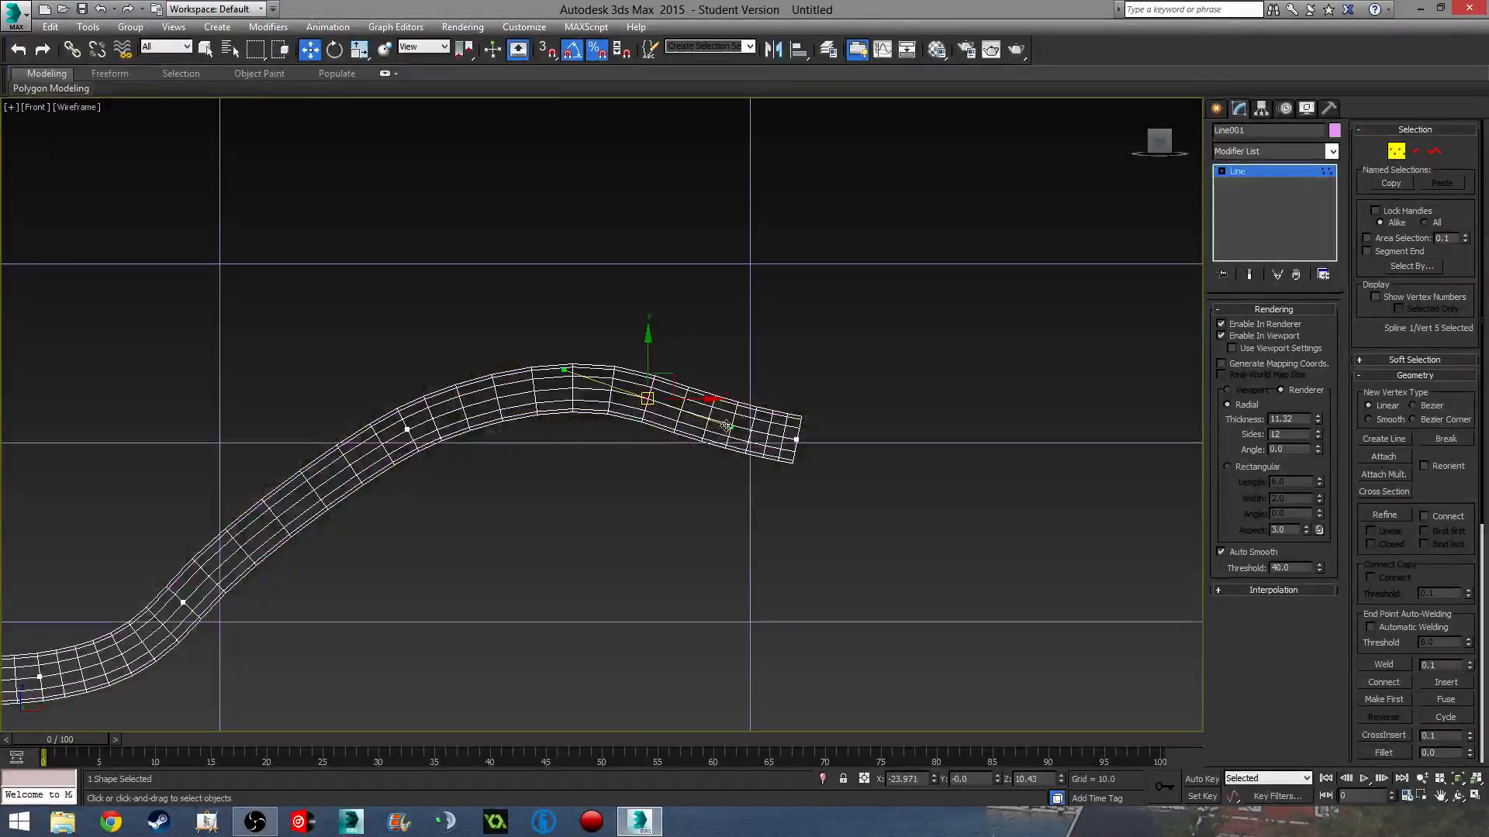
pyautogui.press('F3')
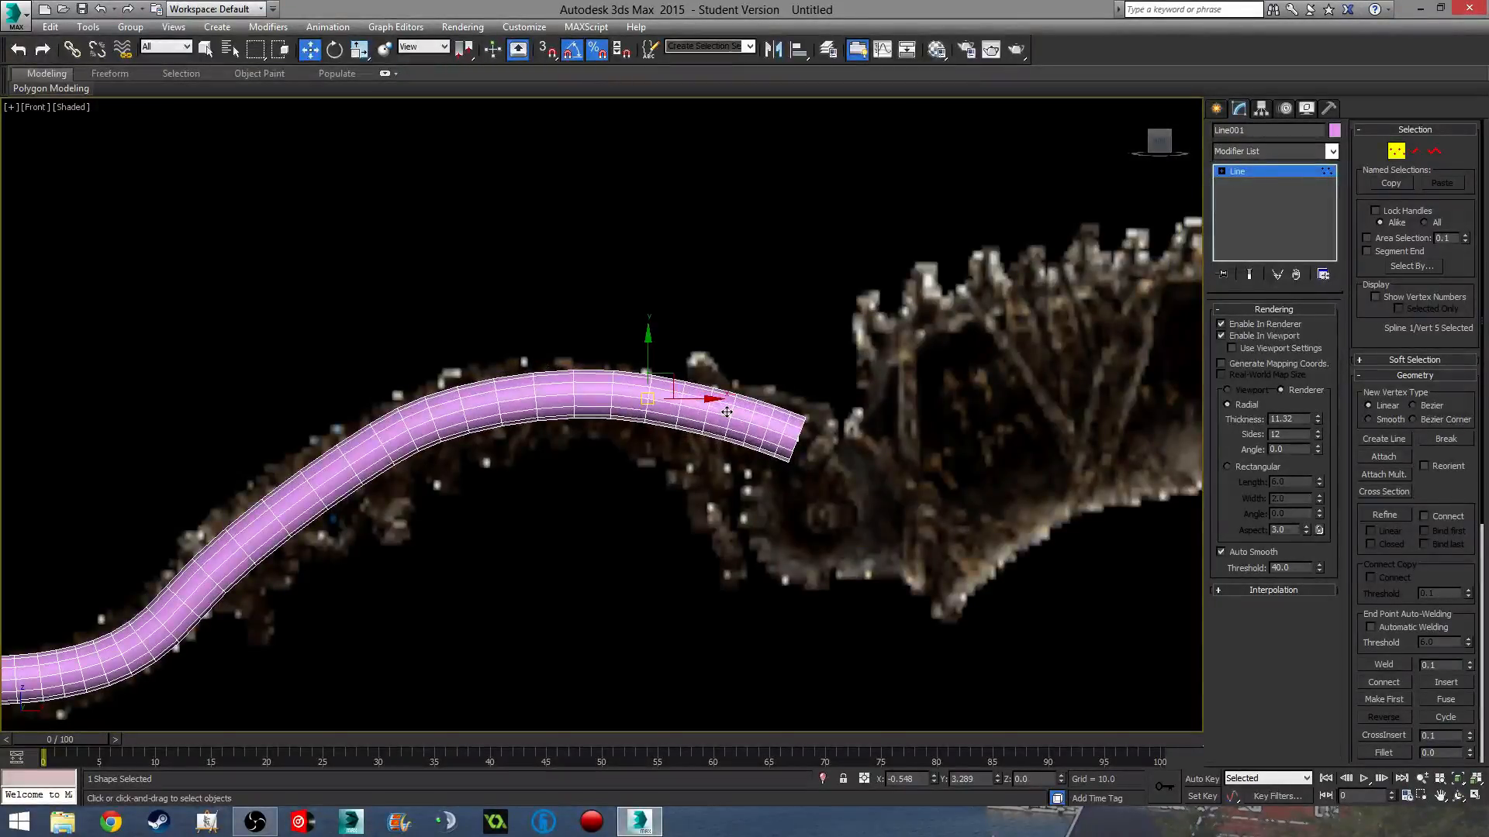
# - Move the spline's last vertex back and down so the tube's end fits the joint in the reference
pyautogui.scroll(-2, 725, 409)
pyautogui.scroll(4, 714, 388)
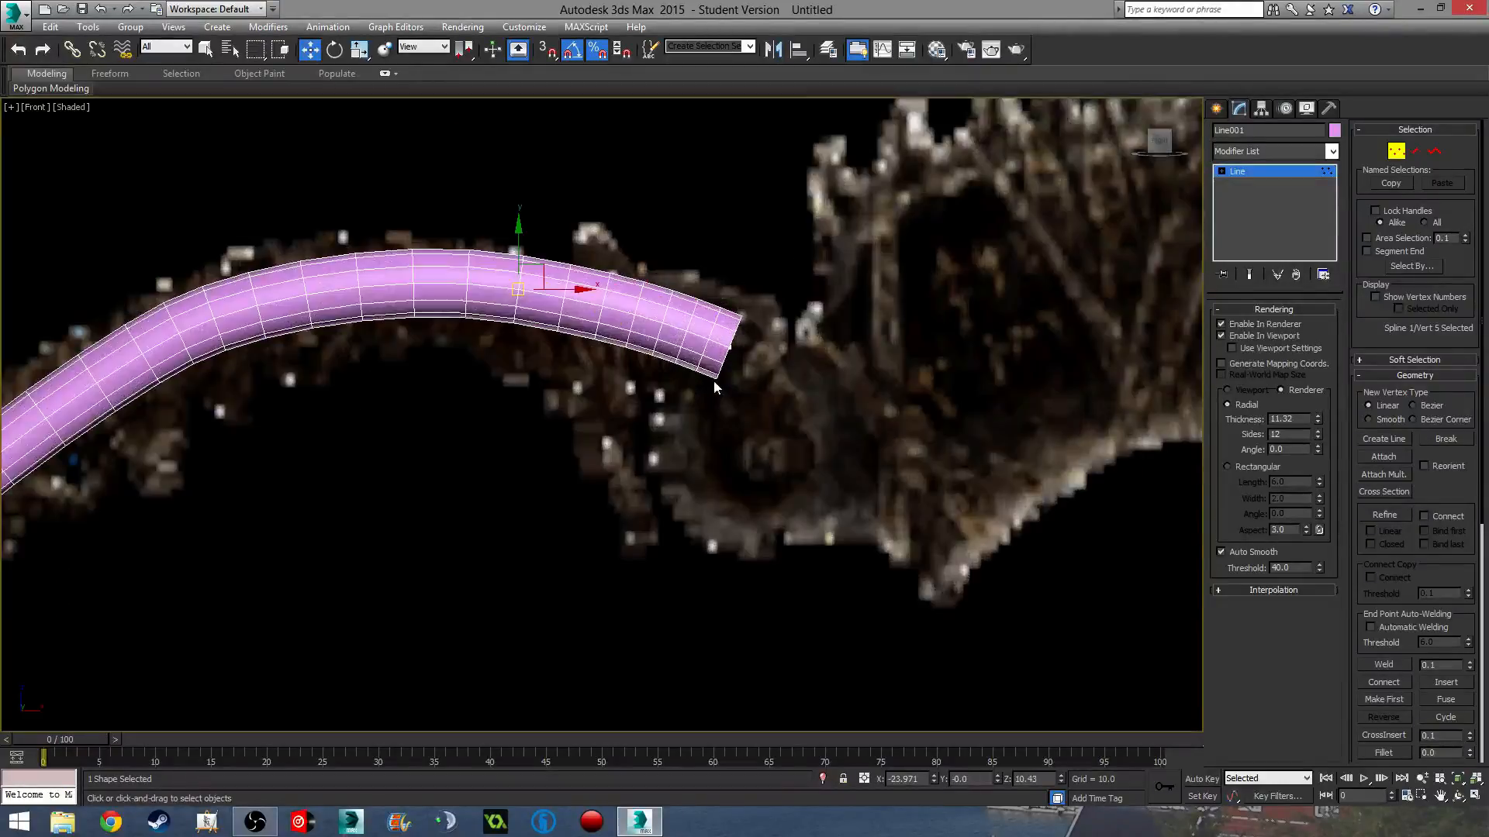
pyautogui.moveTo(785, 421); pyautogui.dragTo(787, 423)
pyautogui.moveTo(733, 348); pyautogui.dragTo(705, 360)
pyautogui.scroll(-2, 671, 466)
pyautogui.moveTo(671, 465); pyautogui.dragTo(931, 298, button='middle')
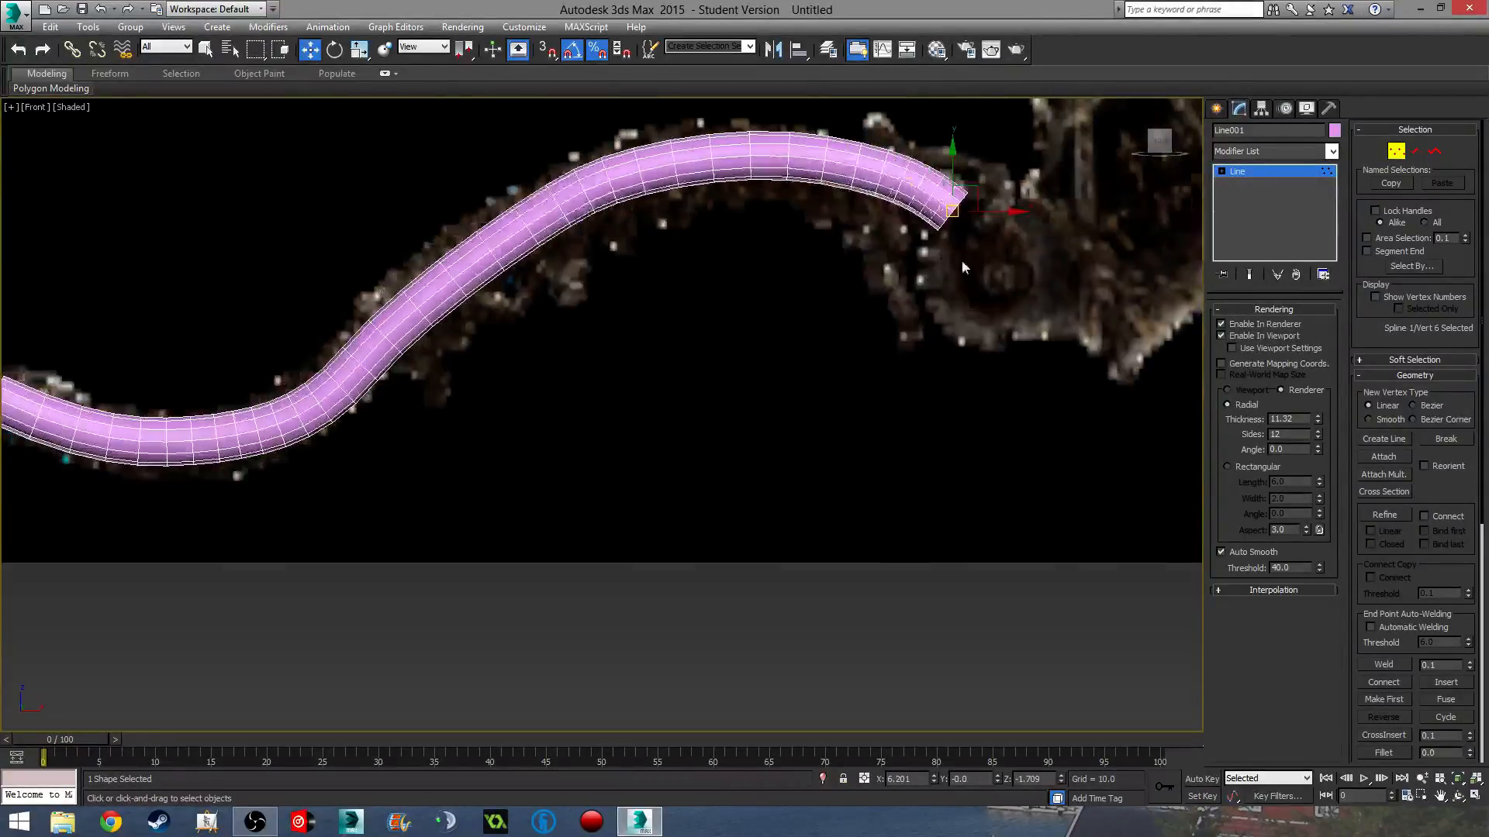
# - Nudge the third vertex above the lower bend and check the tube against the reference handle
pyautogui.scroll(-4, 511, 357)
pyautogui.moveTo(512, 356); pyautogui.dragTo(611, 344, button='middle')
pyautogui.scroll(5, 612, 344)
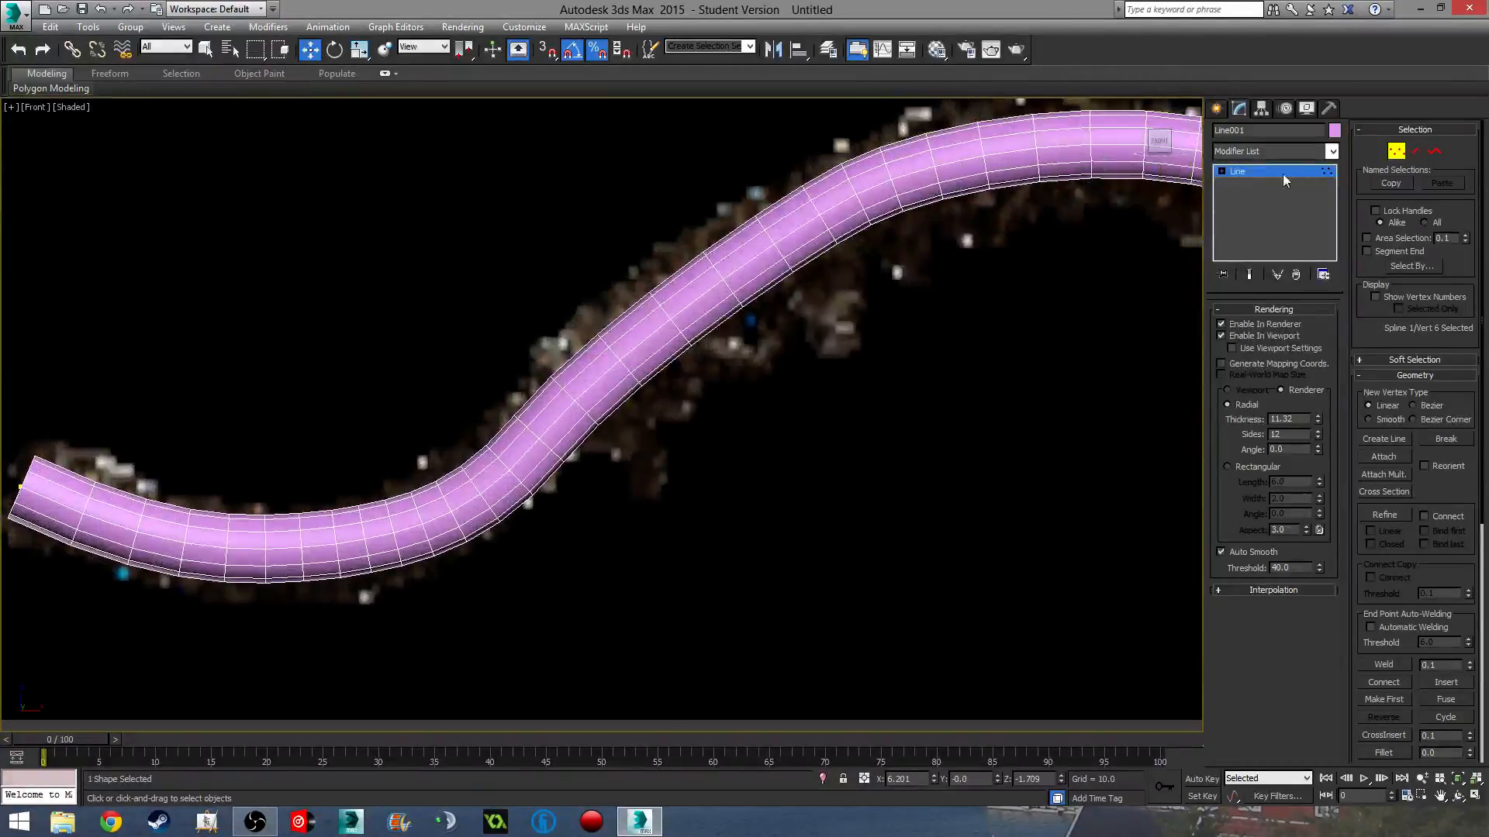
pyautogui.moveTo(652, 483); pyautogui.dragTo(652, 482)
pyautogui.moveTo(535, 441); pyautogui.dragTo(537, 439)
pyautogui.moveTo(688, 446); pyautogui.dragTo(599, 442, button='middle')
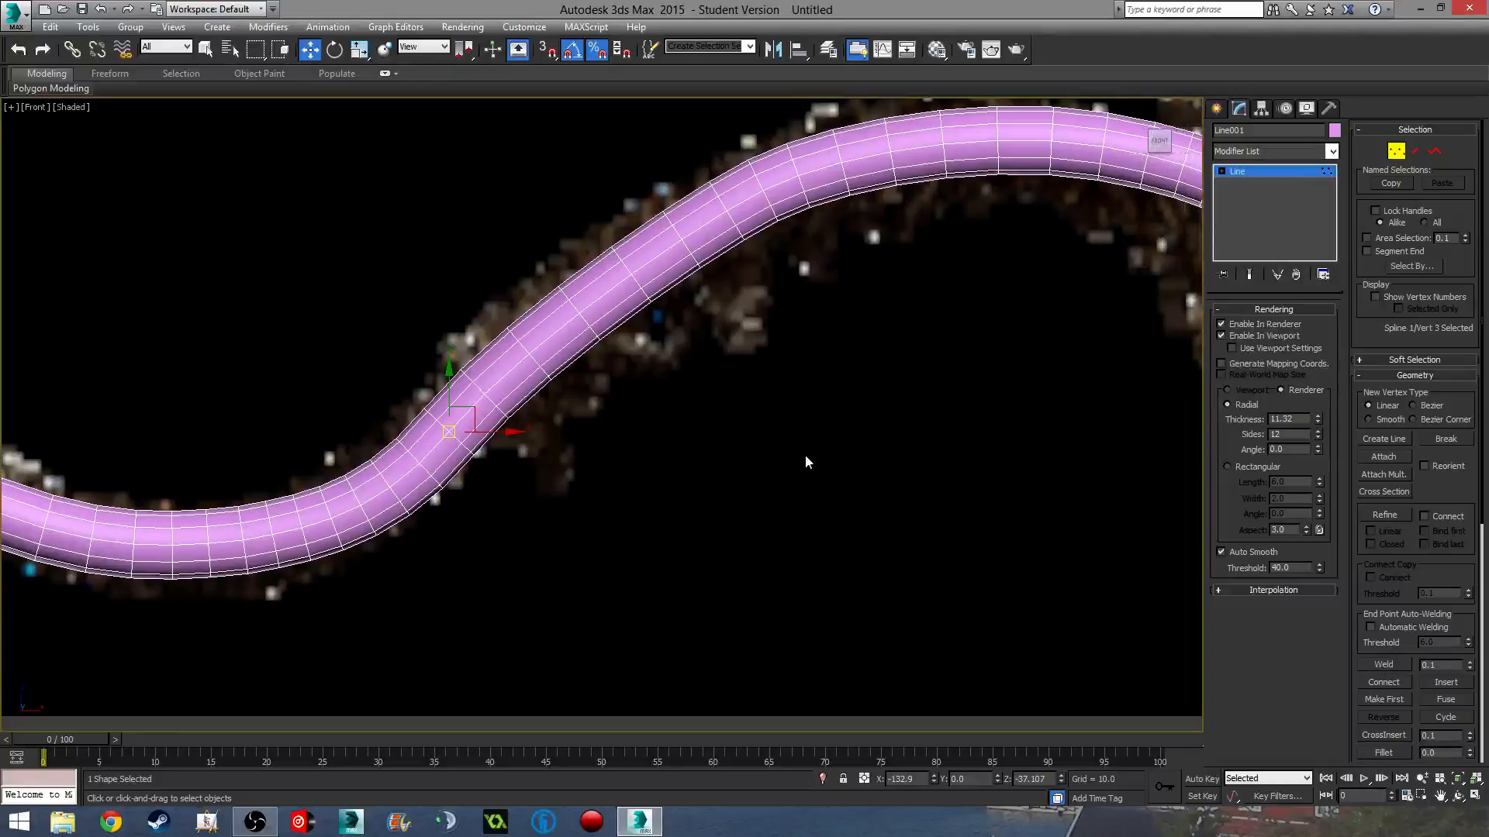
pyautogui.scroll(-5, 770, 425)
pyautogui.moveTo(811, 405); pyautogui.dragTo(795, 431, button='middle')
pyautogui.scroll(4, 650, 437)
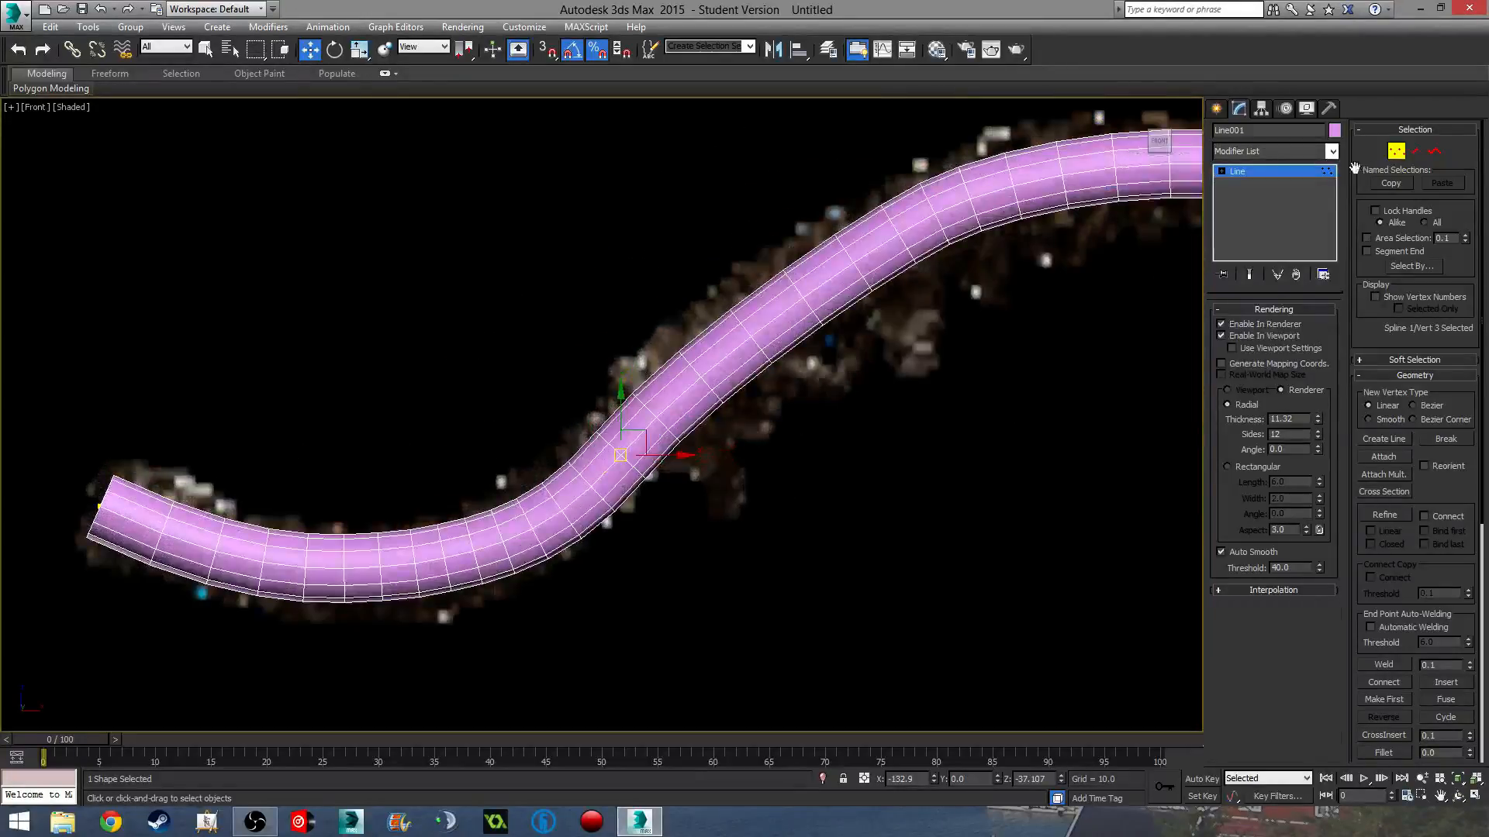
# - Convert the handle spline to an Editable Poly and select the cap polygon at its free lower end
pyautogui.rightClick(1291, 170)
pyautogui.click(1357, 331)
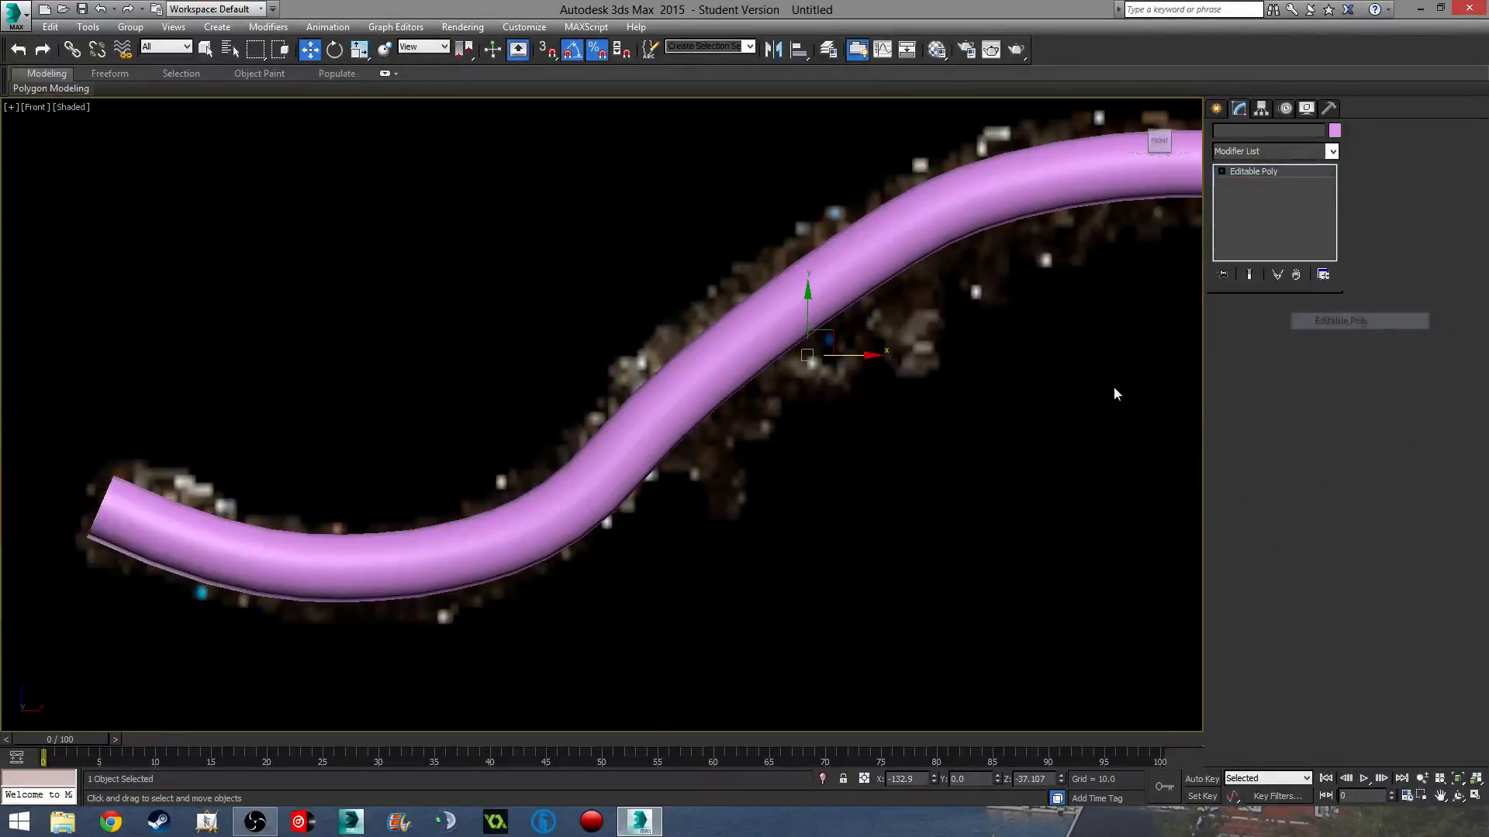
pyautogui.moveTo(820, 441); pyautogui.dragTo(656, 437, button='middle')
pyautogui.scroll(-2, 653, 438)
pyautogui.moveTo(901, 366); pyautogui.dragTo(1144, 306, button='middle')
pyautogui.scroll(3, 524, 402)
pyautogui.scroll(2, 612, 440)
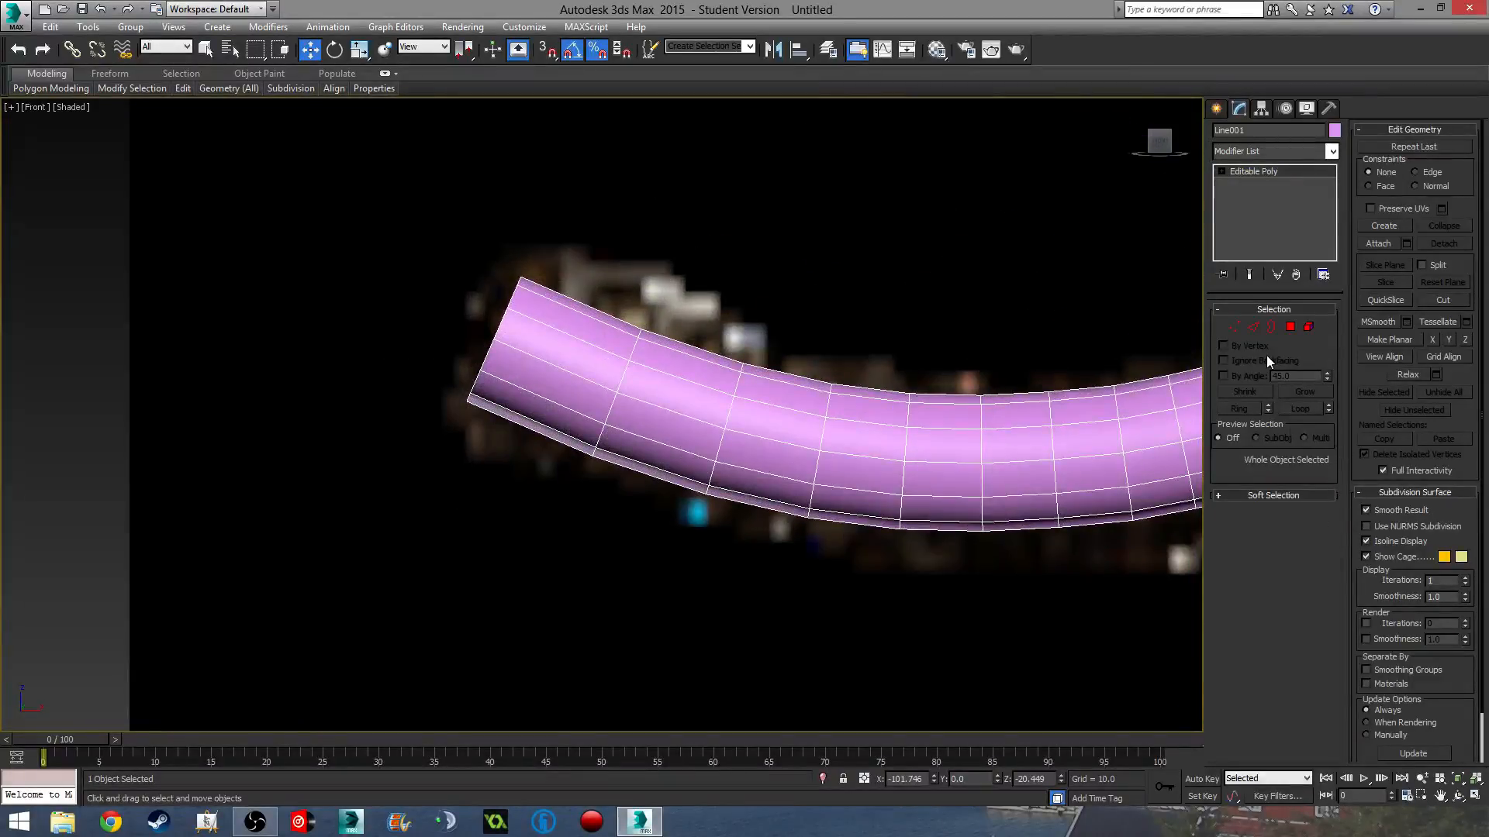
pyautogui.click(1291, 327)
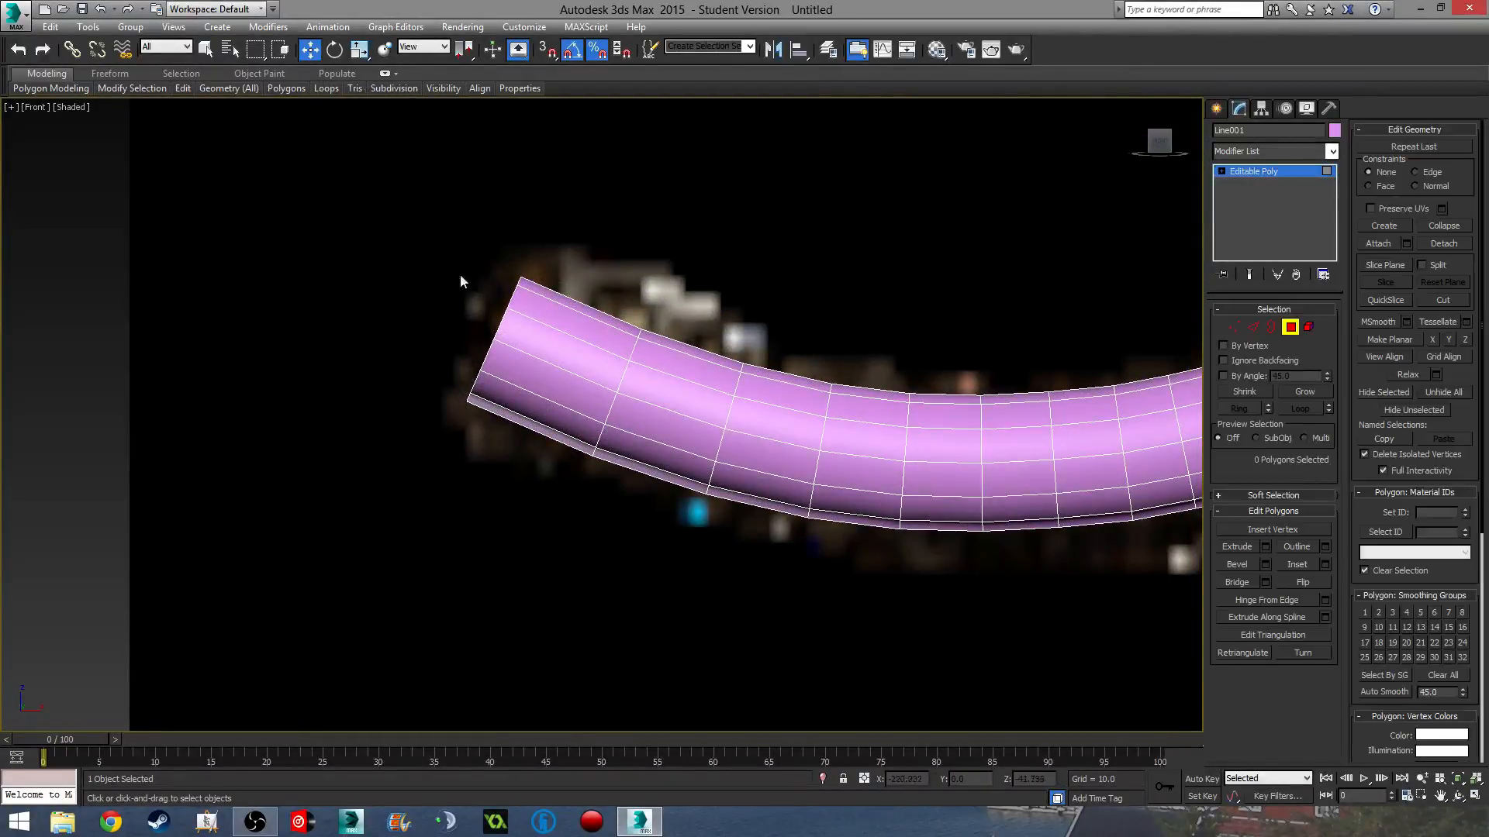
pyautogui.moveTo(459, 273); pyautogui.dragTo(527, 379)
pyautogui.moveTo(636, 298); pyautogui.dragTo(637, 301)
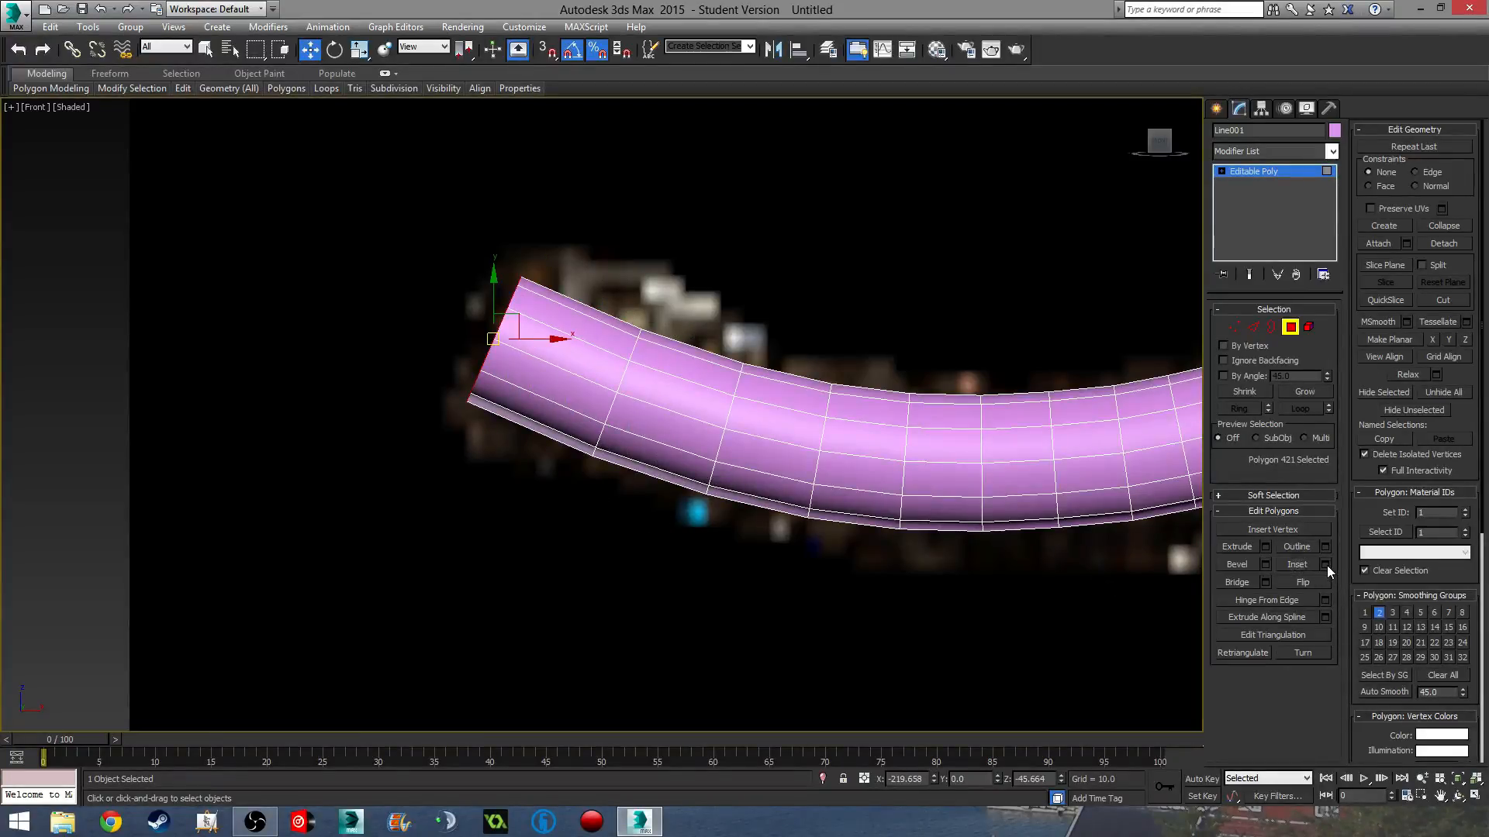
# - Bevel the selected end cap with a height of 1.602 and an outline of -2.55
pyautogui.click(1265, 564)
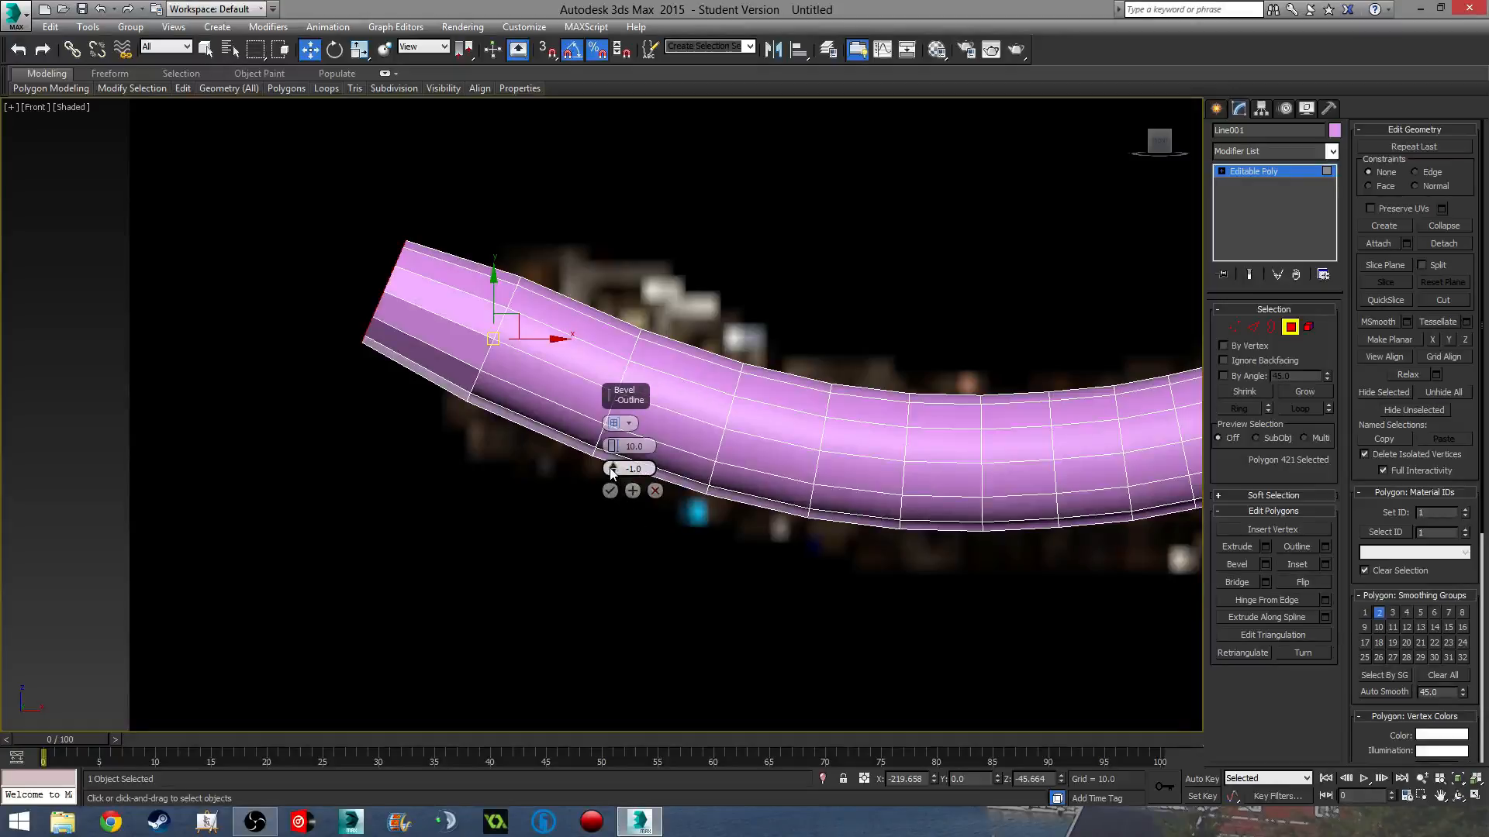
pyautogui.moveTo(614, 468); pyautogui.dragTo(664, 496)
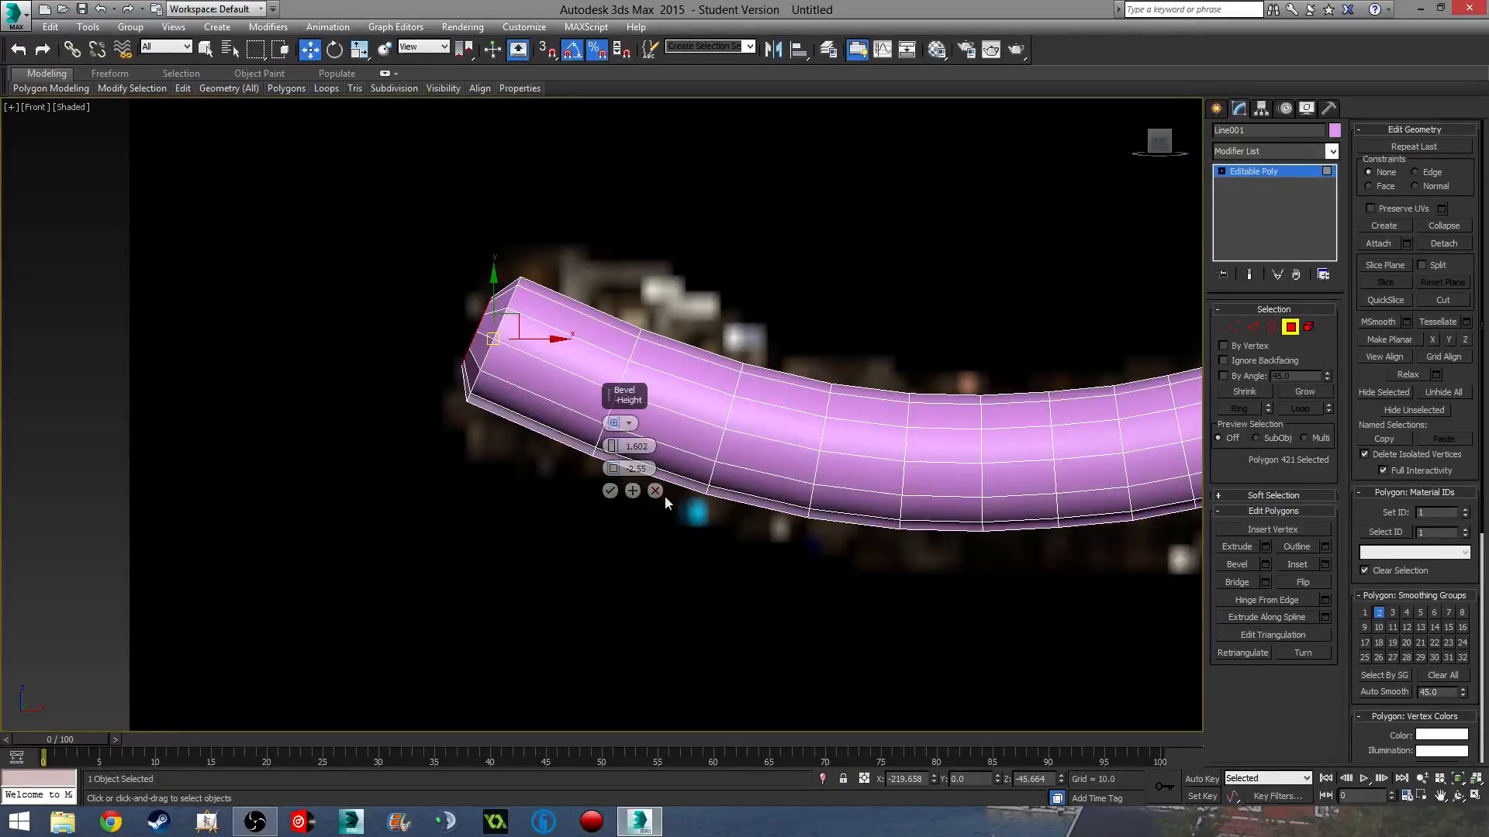
pyautogui.click(610, 490)
# - Chamfer the full edge loop where the beveled tip meets the tube by a small amount
pyautogui.moveTo(633, 502); pyautogui.dragTo(590, 481, button='middle')
pyautogui.scroll(3, 589, 465)
pyautogui.click(1253, 326)
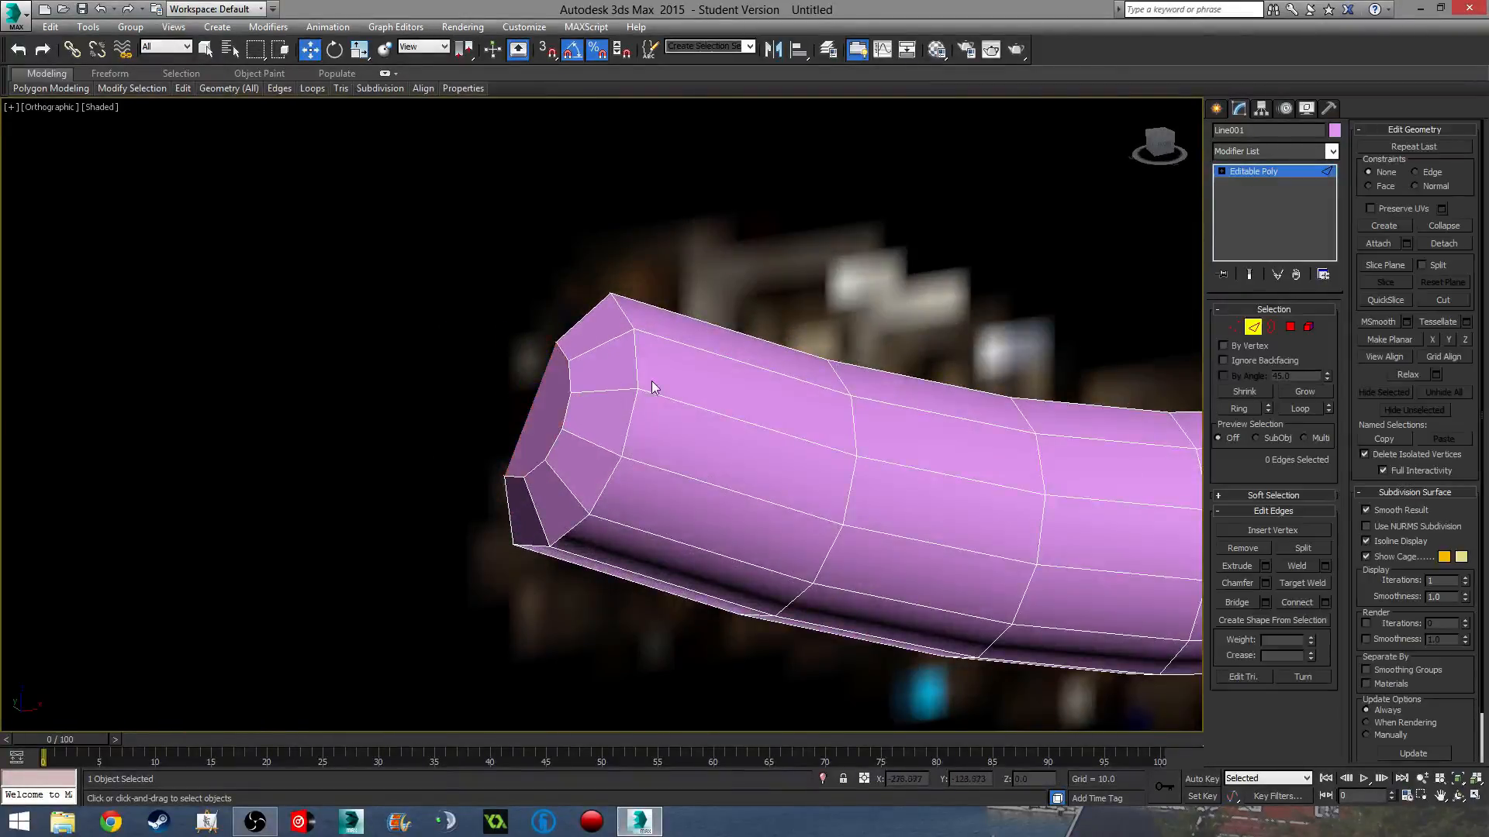
pyautogui.click(630, 325)
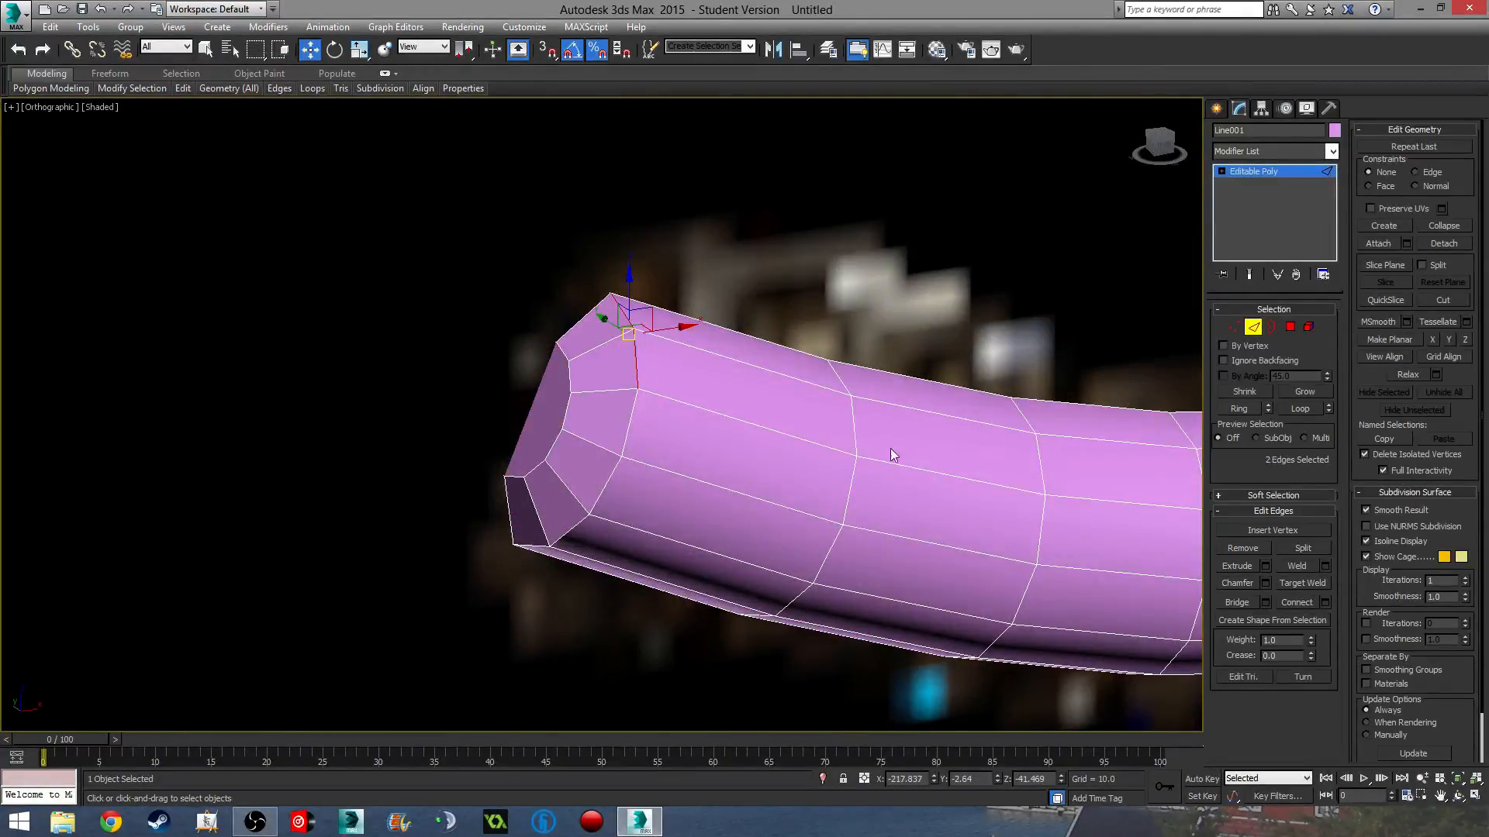
pyautogui.click(1296, 406)
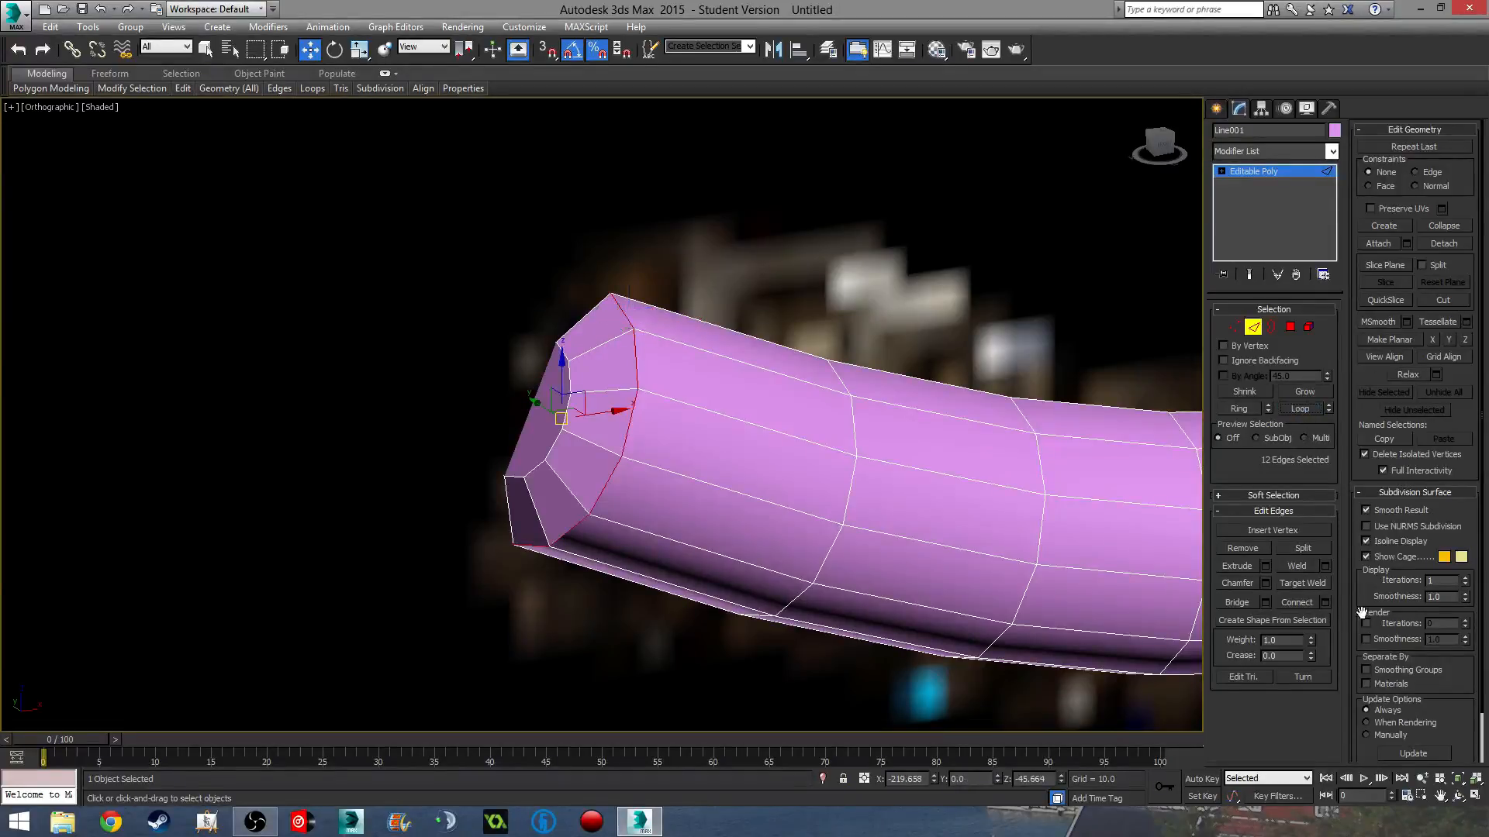
pyautogui.click(1265, 583)
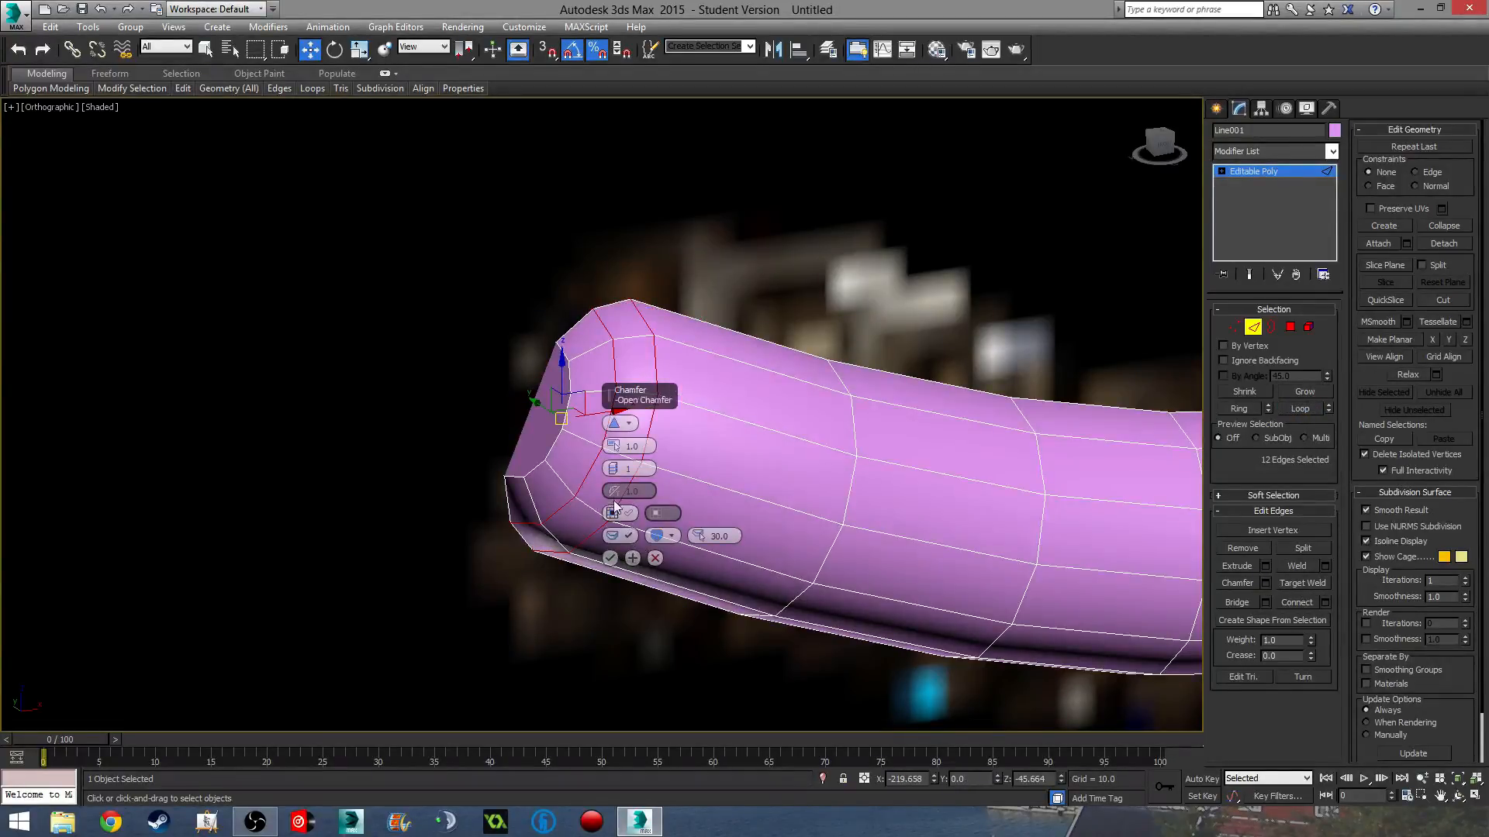
pyautogui.moveTo(611, 445); pyautogui.dragTo(611, 469)
pyautogui.click(610, 558)
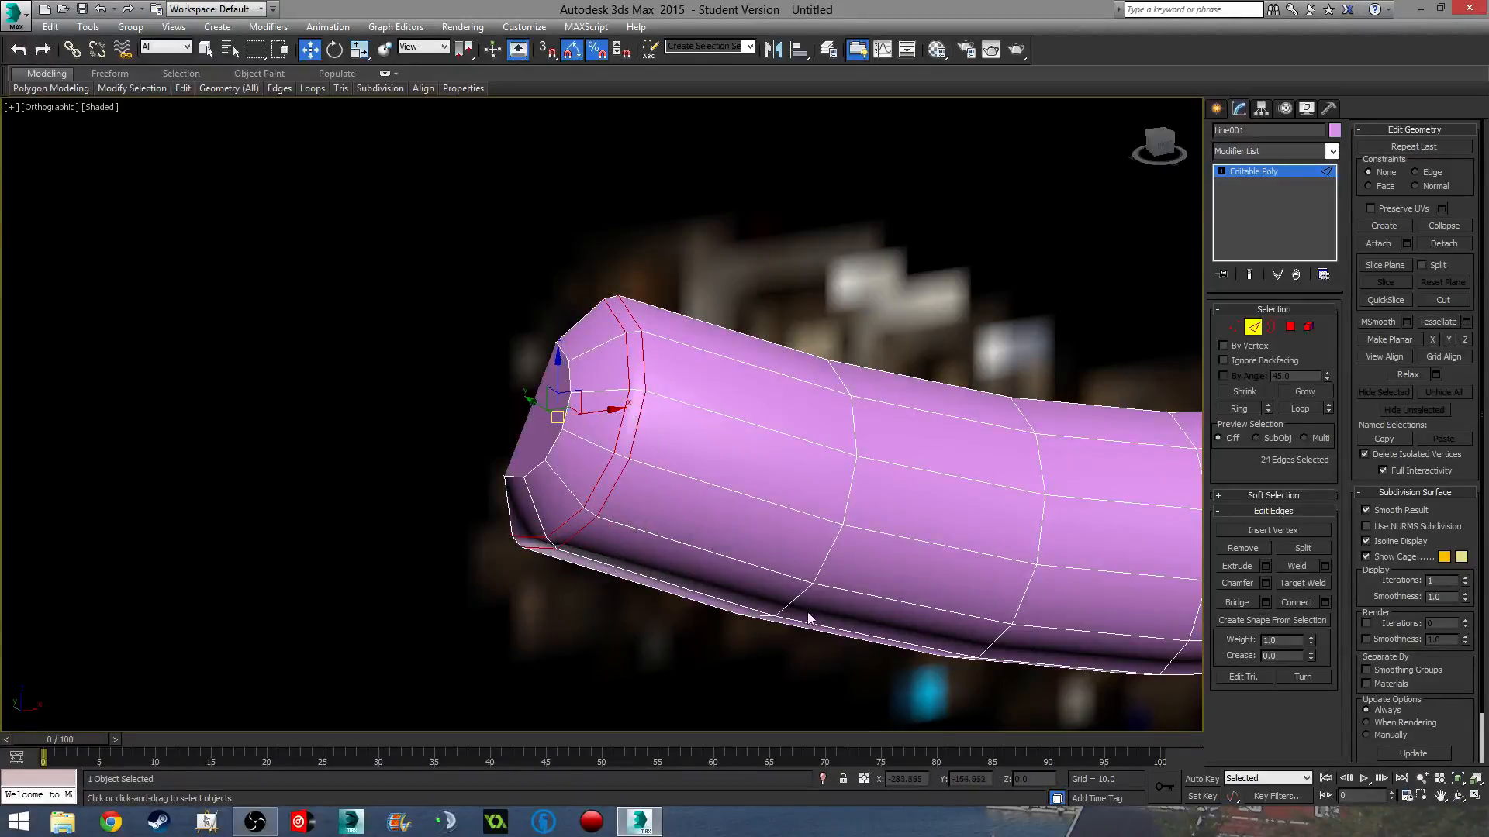
# - Deselect the handle and examine its chamfered tip and overall curve against the reference image
pyautogui.keyDown('alt'); pyautogui.moveTo(807, 612); pyautogui.dragTo(774, 382, button='middle'); pyautogui.keyUp('alt')
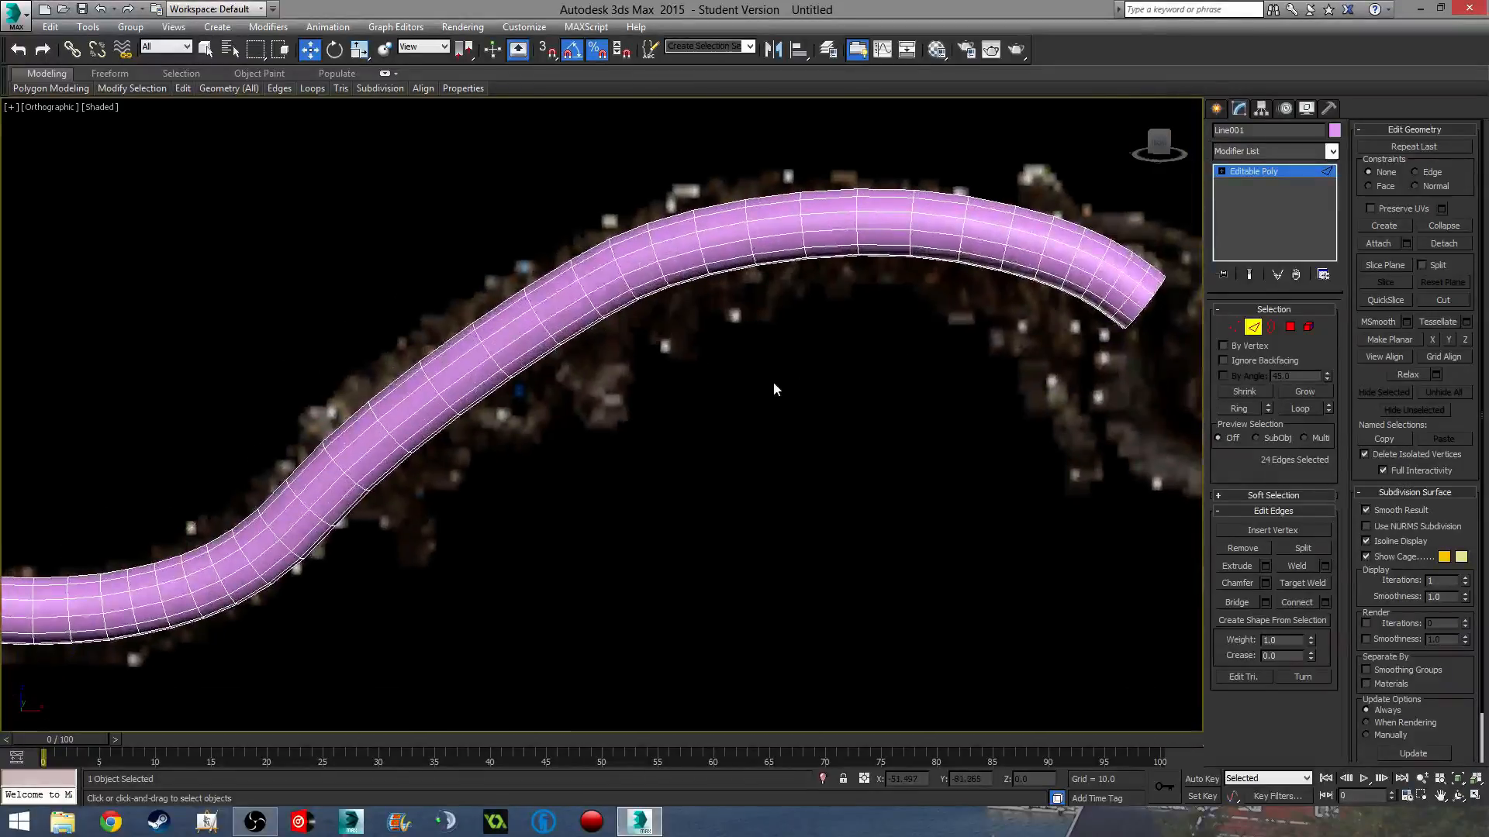
pyautogui.scroll(-3, 835, 471)
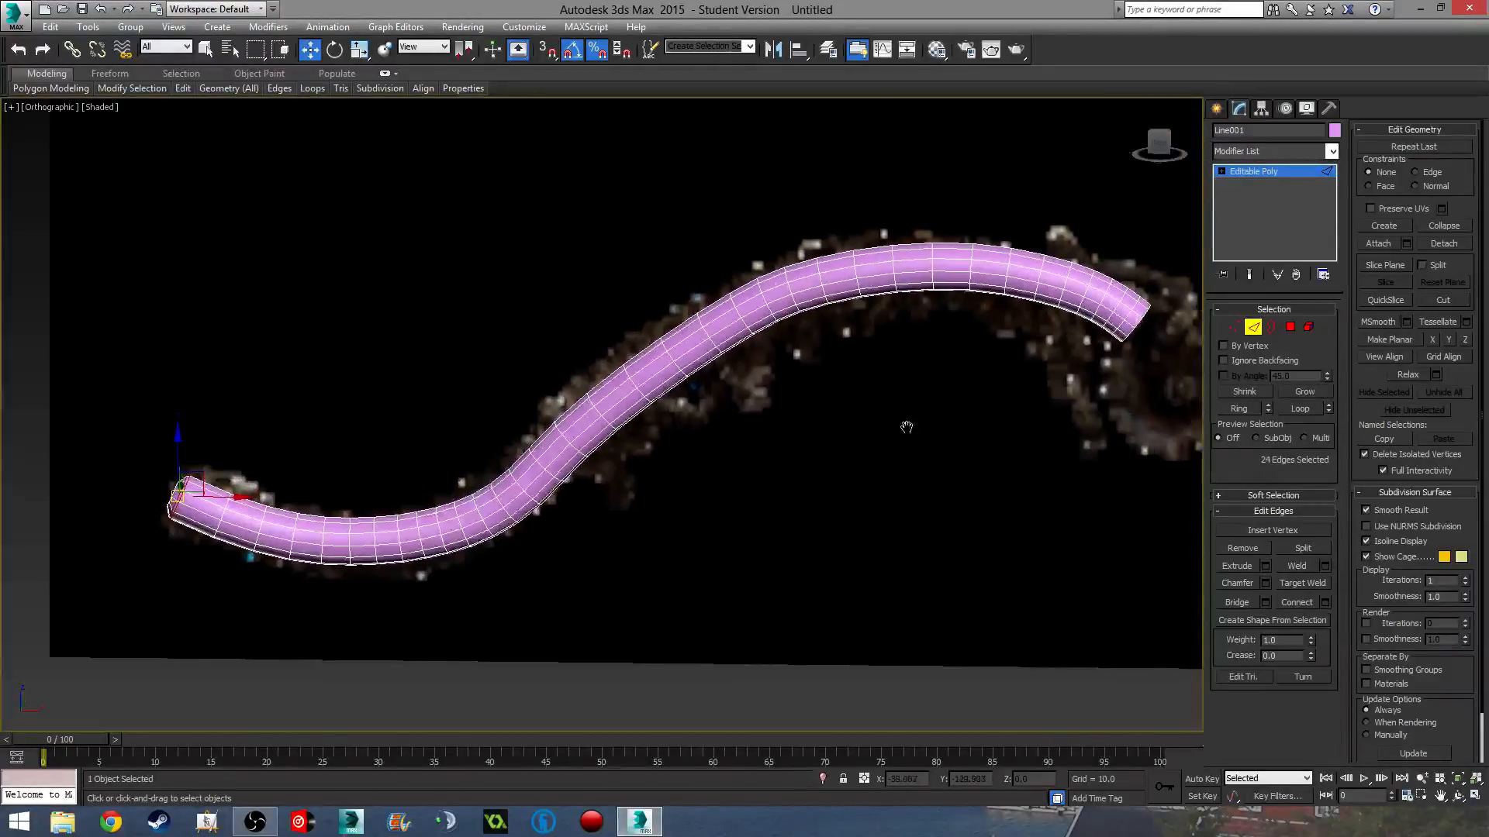
pyautogui.click(1252, 332)
pyautogui.scroll(-3, 766, 584)
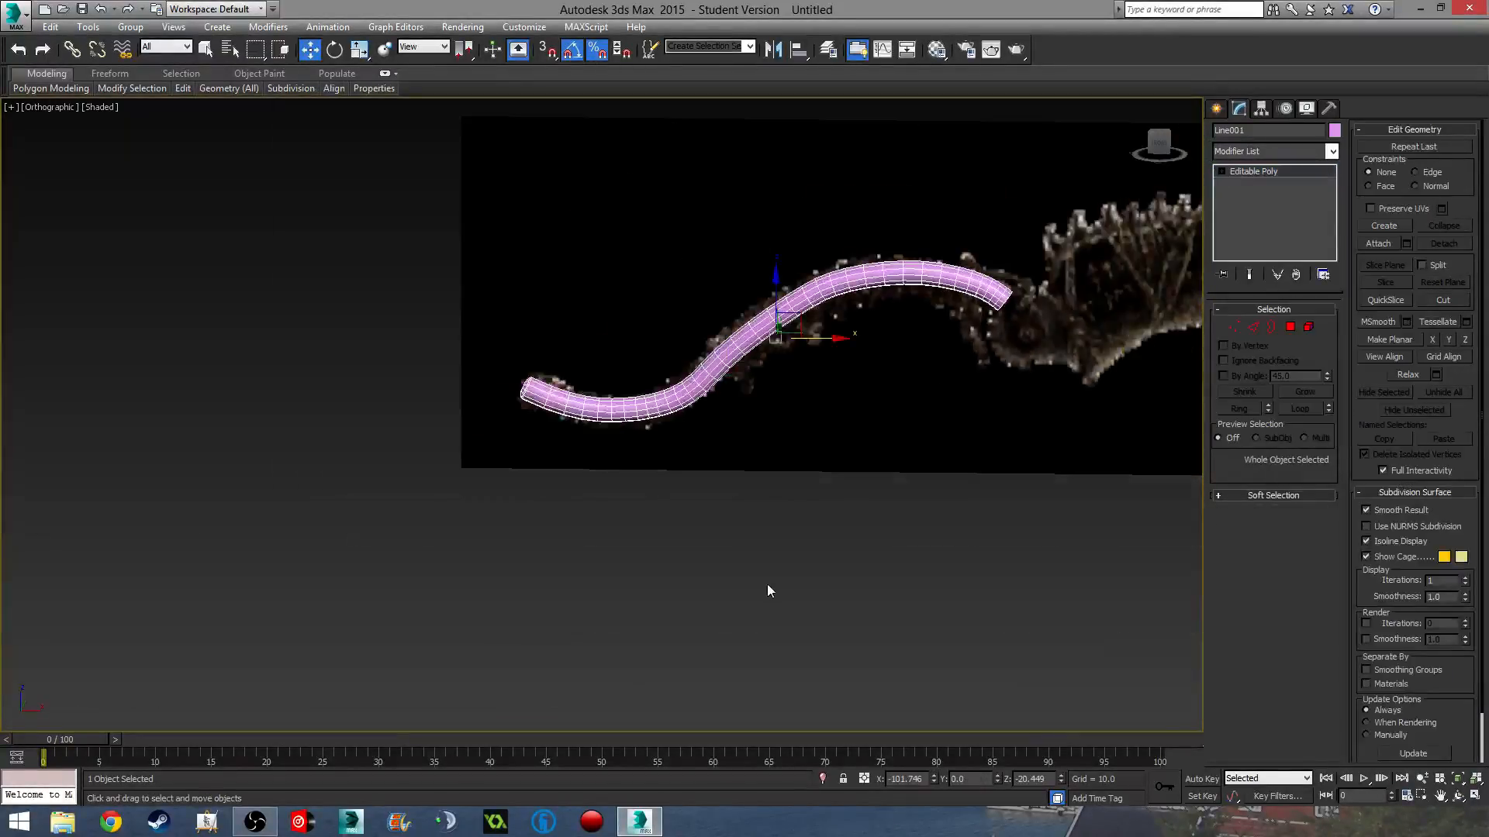
pyautogui.click(766, 584)
pyautogui.moveTo(762, 523); pyautogui.dragTo(605, 592, button='middle')
pyautogui.scroll(5, 434, 527)
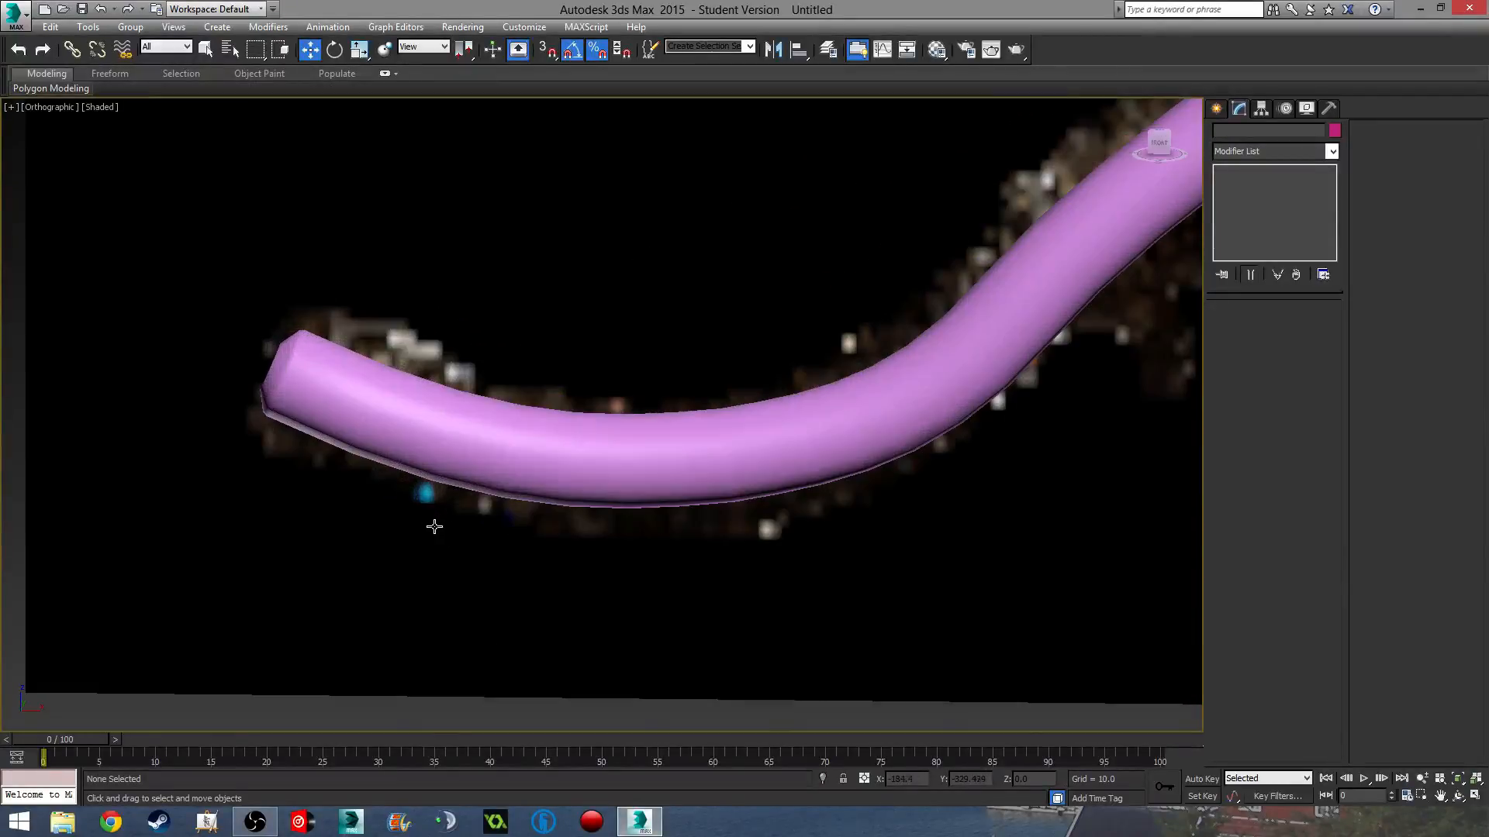
pyautogui.scroll(-4, 489, 602)
pyautogui.moveTo(488, 601); pyautogui.dragTo(418, 597, button='middle')
pyautogui.scroll(3, 468, 347)
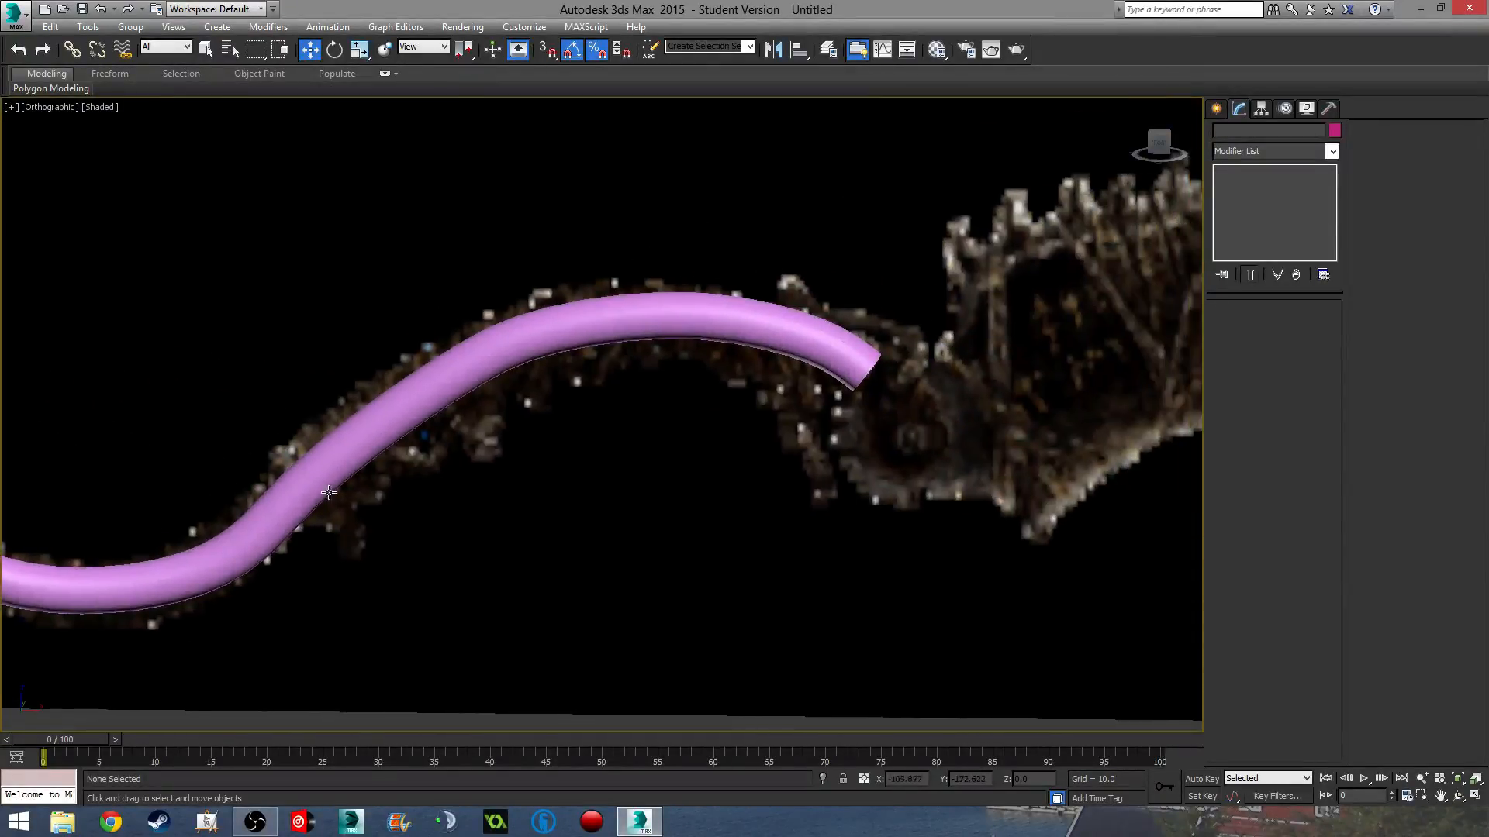
# - Select one full ring of polygons around the handle at its lower bend
pyautogui.click(259, 517)
pyautogui.scroll(-3, 572, 475)
pyautogui.scroll(4, 571, 476)
pyautogui.moveTo(397, 396); pyautogui.dragTo(475, 414, button='middle')
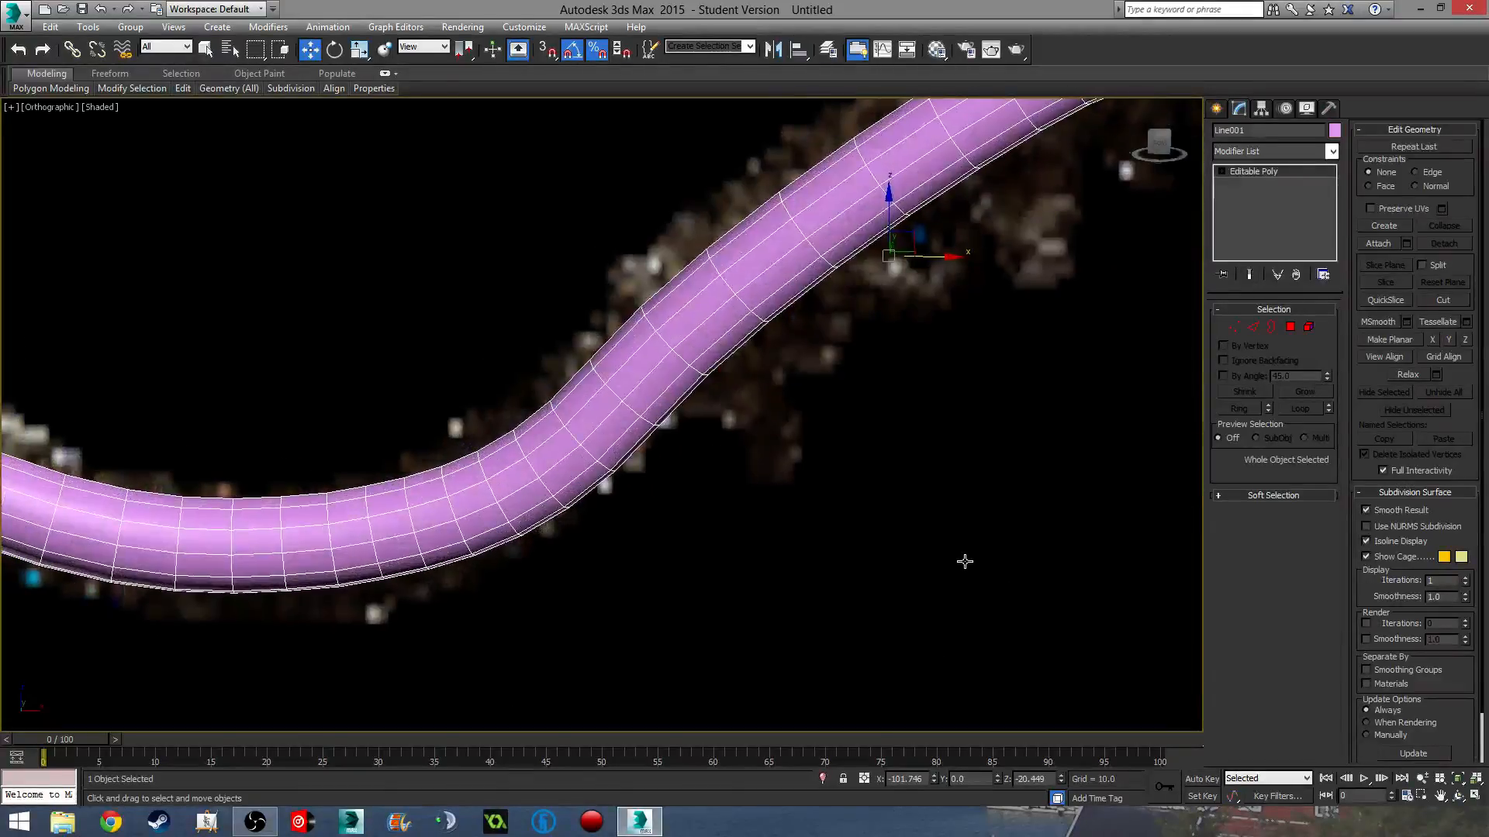
pyautogui.click(1290, 327)
pyautogui.scroll(-4, 463, 413)
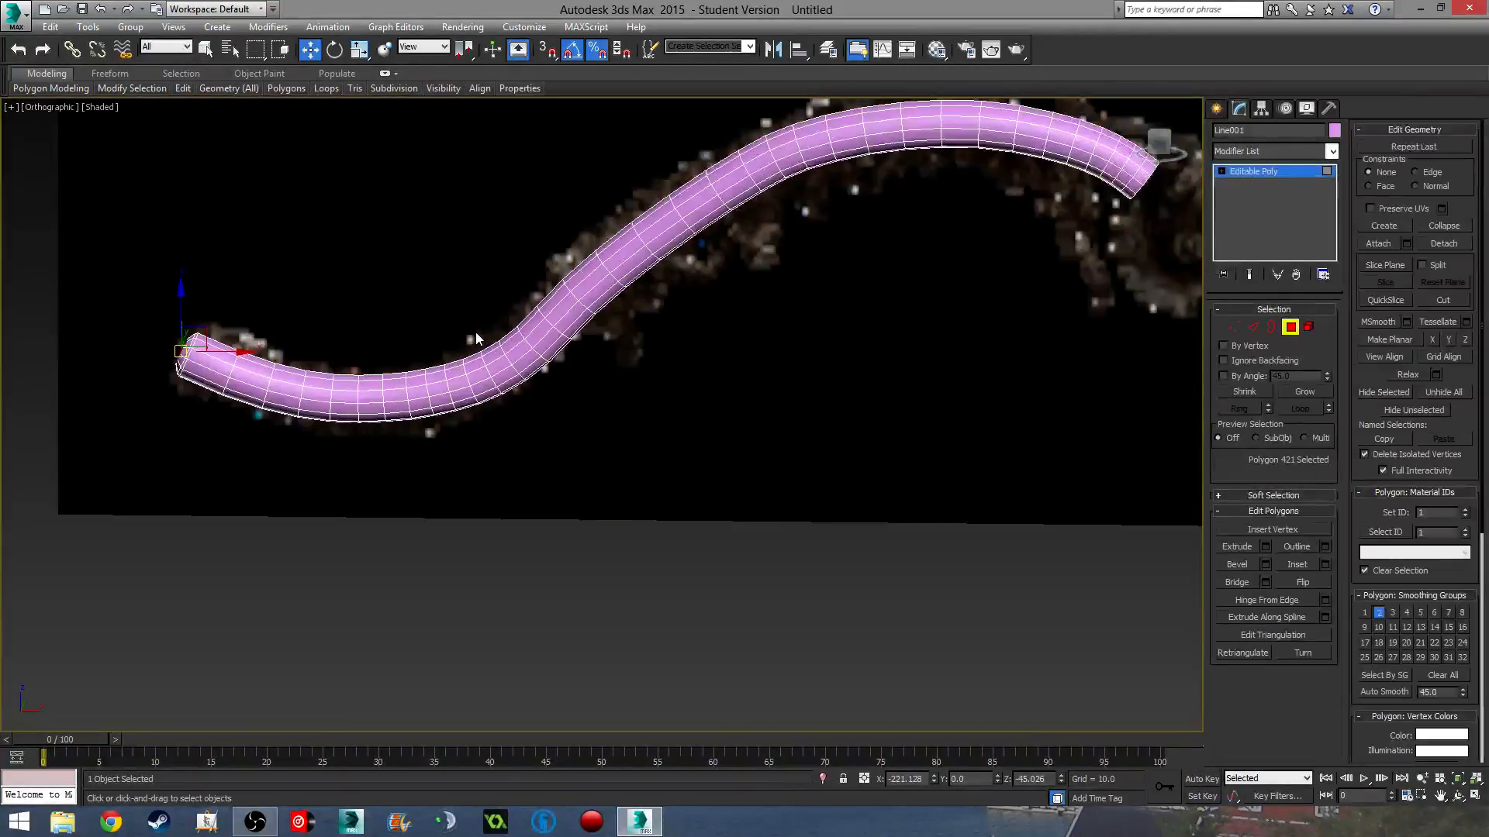
pyautogui.moveTo(476, 332); pyautogui.dragTo(518, 400, button='middle')
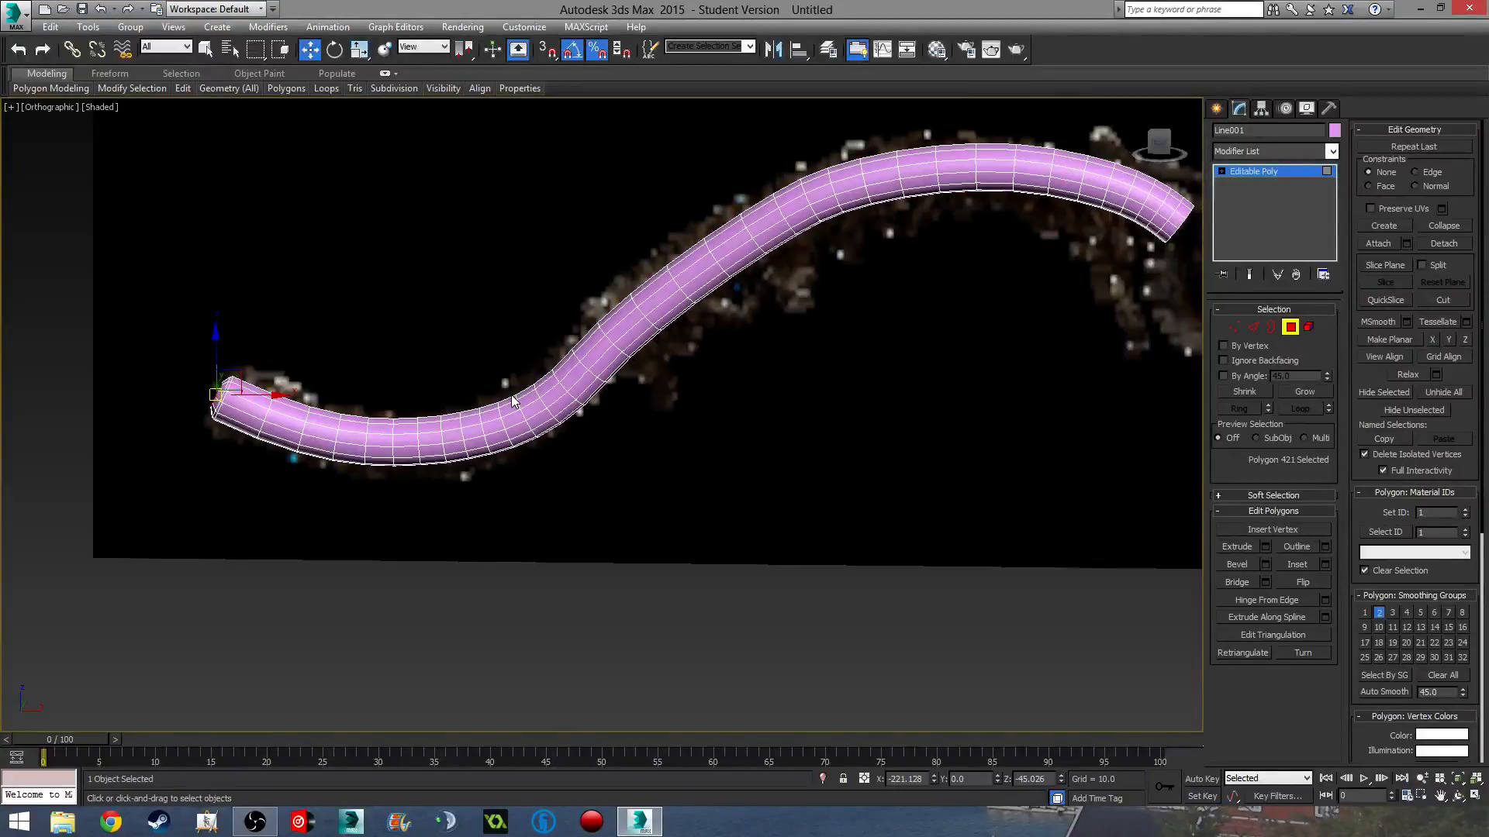
pyautogui.scroll(6, 512, 401)
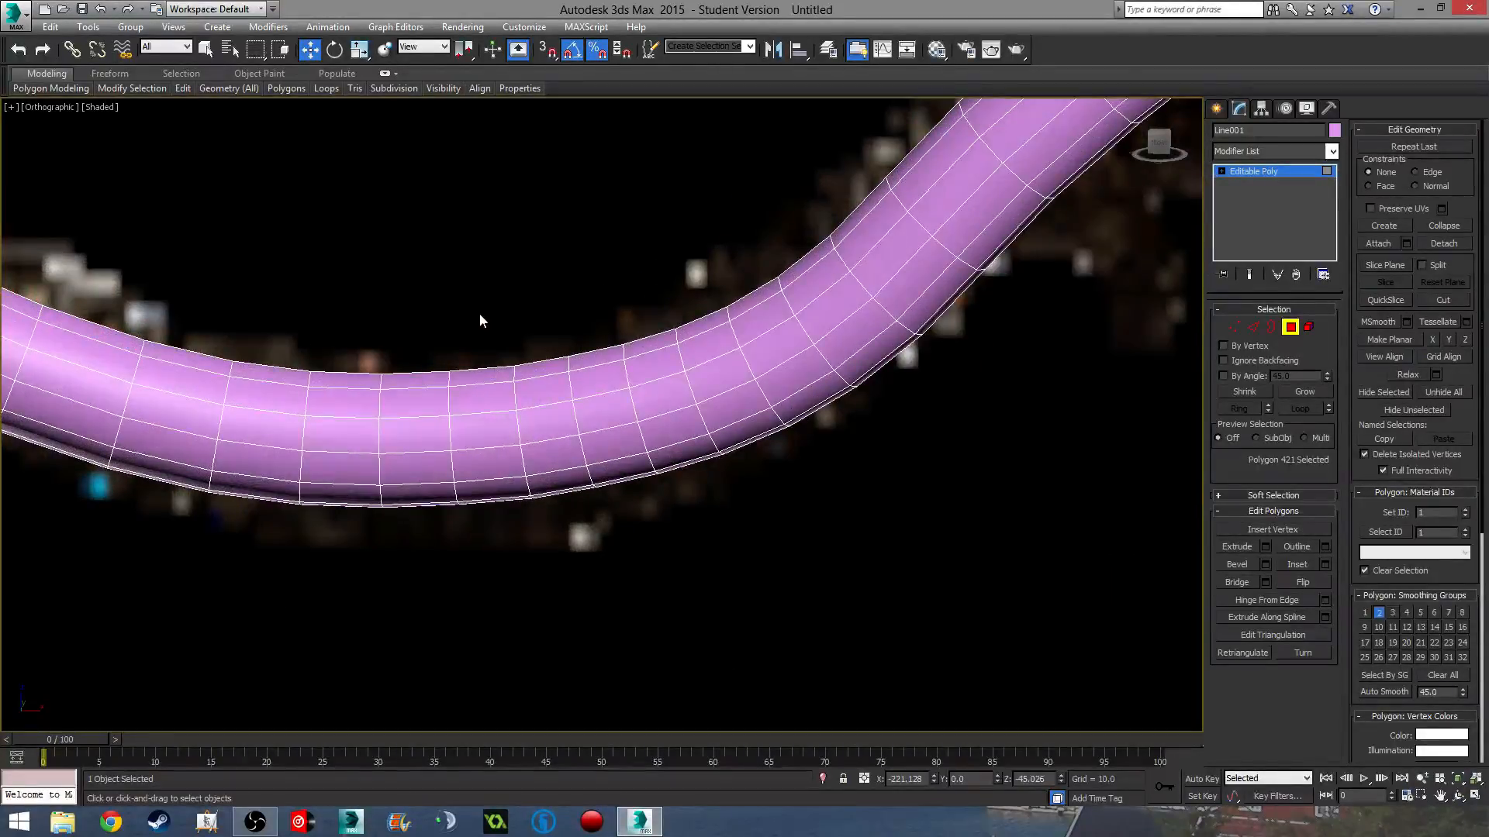
pyautogui.moveTo(479, 314); pyautogui.dragTo(491, 574)
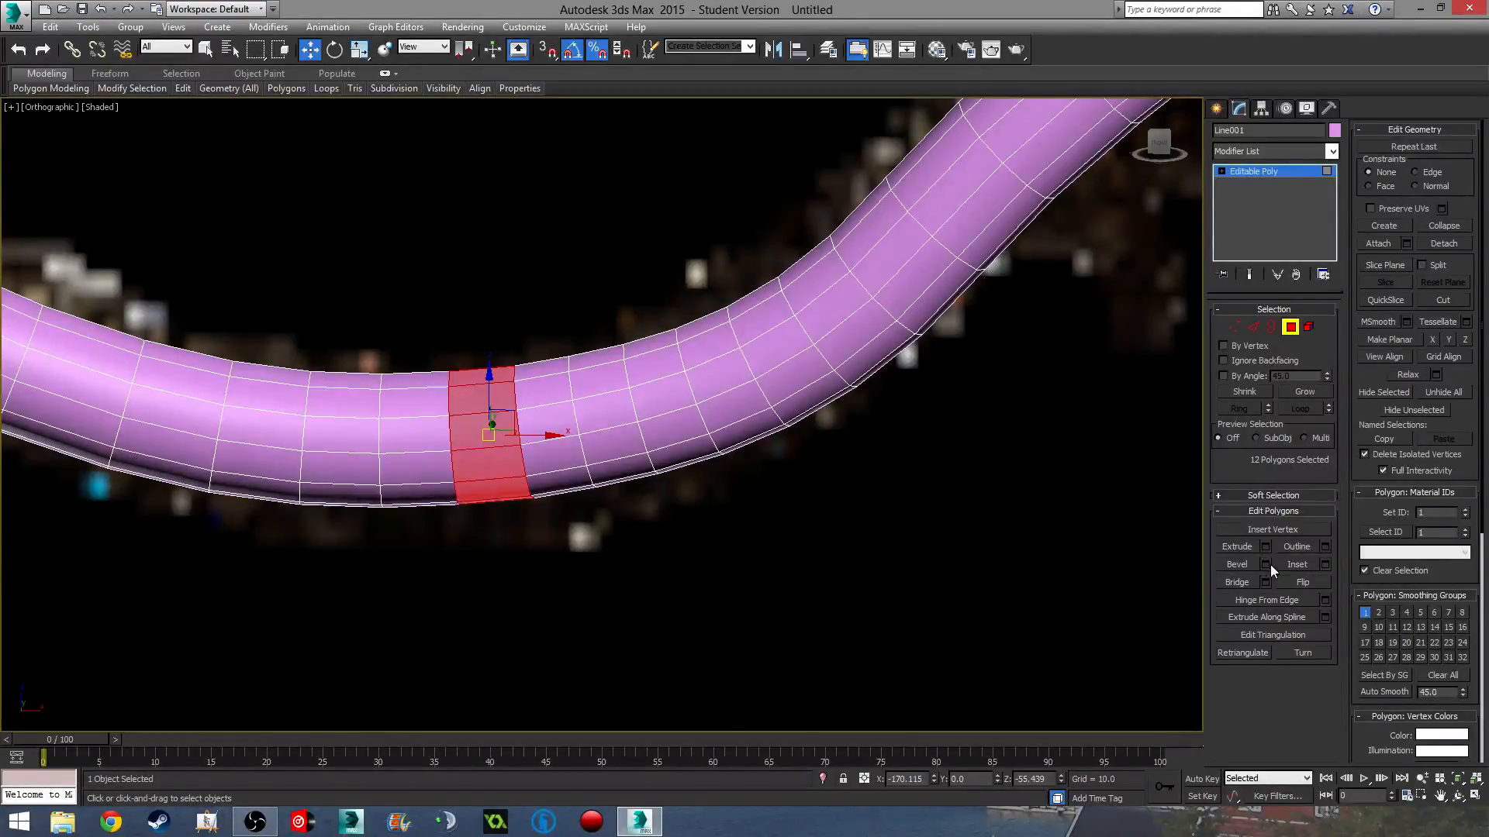
# - Extrude the selected ring by 0.399 so that its faces move outward evenly around the tube
pyautogui.keyDown('alt'); pyautogui.moveTo(728, 615); pyautogui.dragTo(802, 492, button='middle'); pyautogui.keyUp('alt')
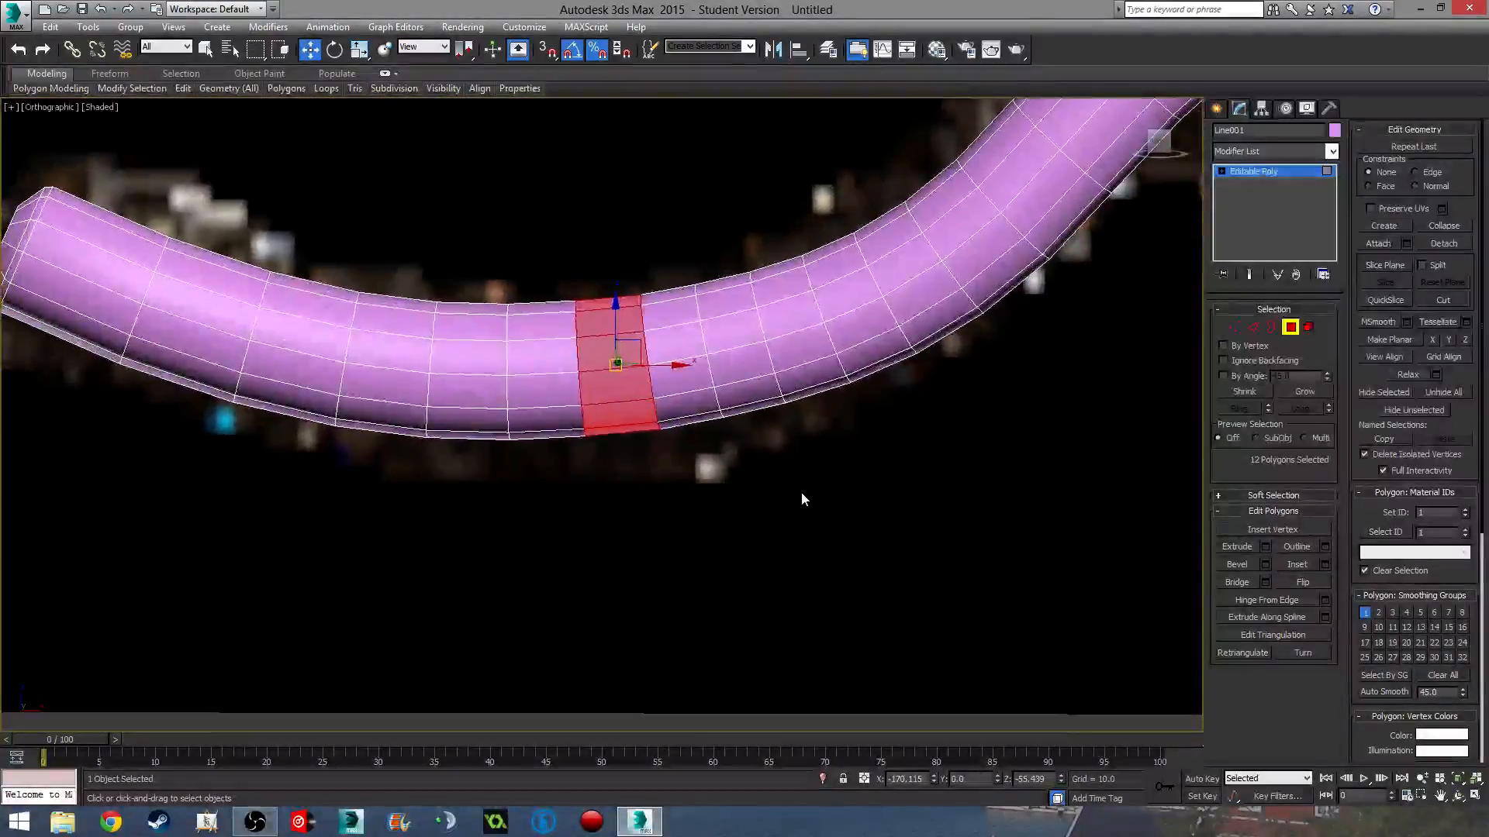
pyautogui.press('f')
pyautogui.press('z')
pyautogui.scroll(5, 556, 575)
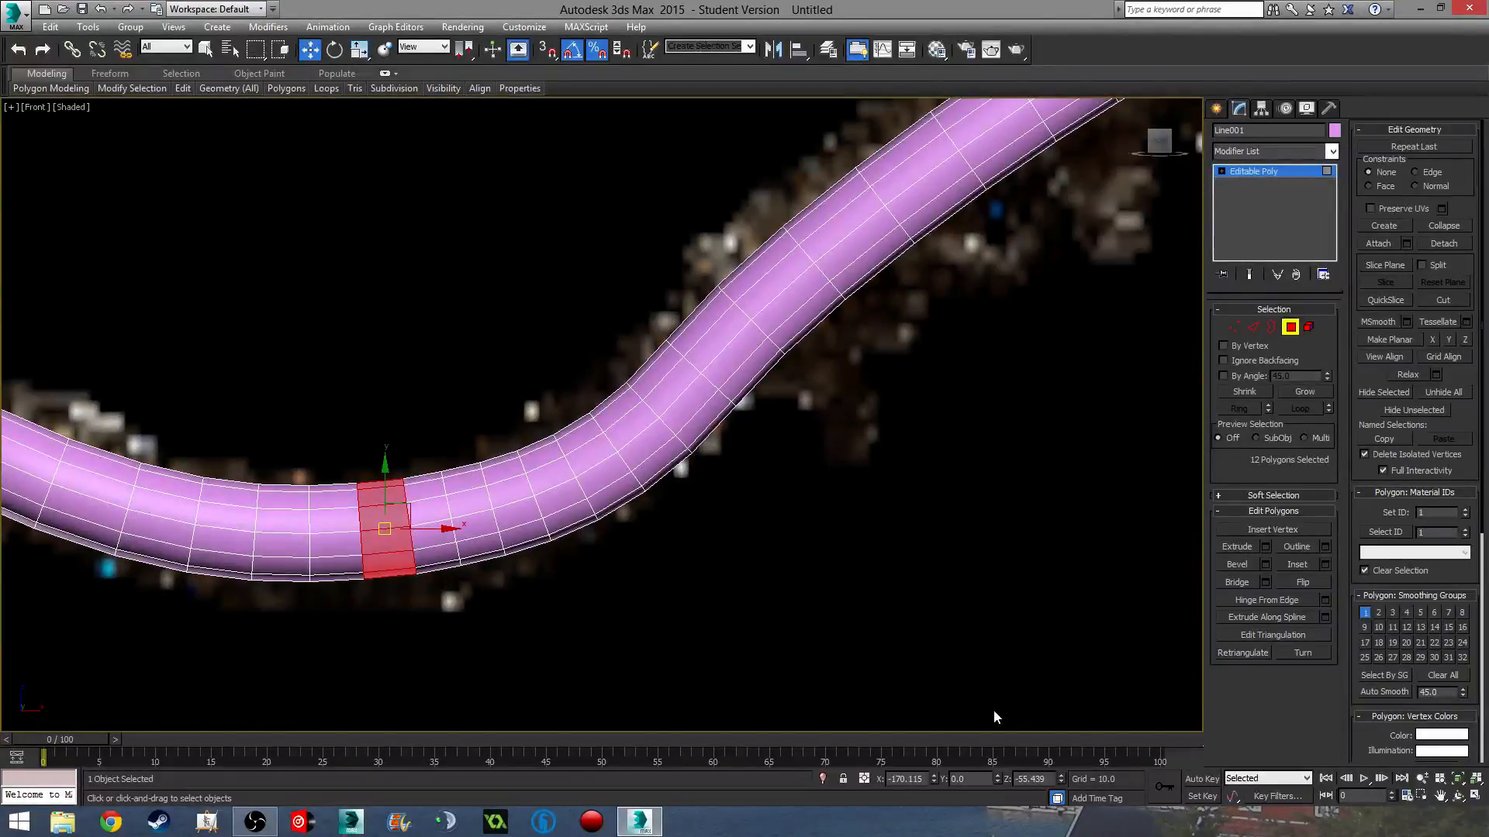
pyautogui.click(1265, 547)
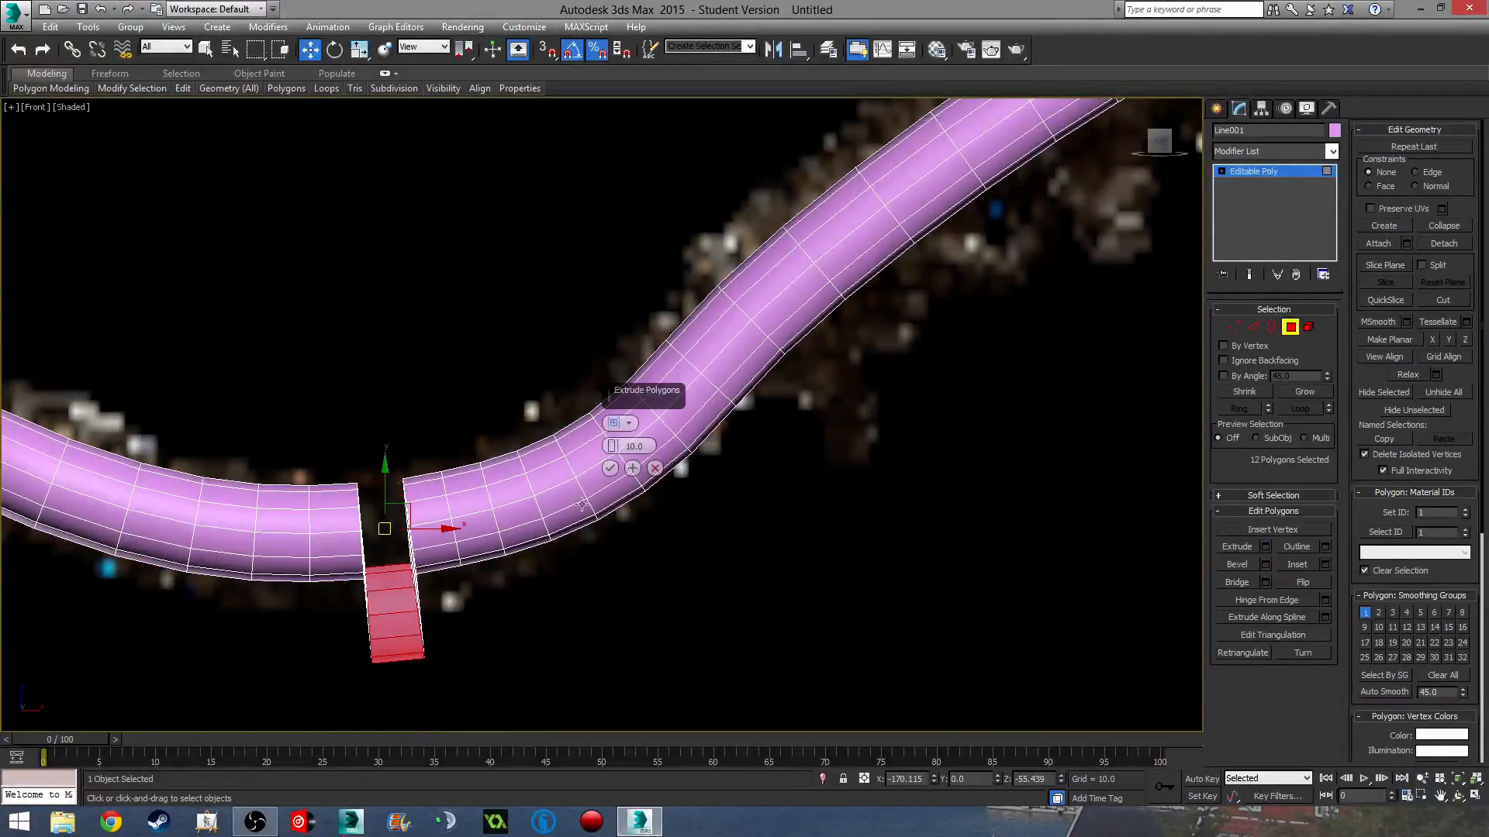
pyautogui.moveTo(613, 447); pyautogui.dragTo(612, 531)
pyautogui.click(614, 423)
pyautogui.click(613, 440)
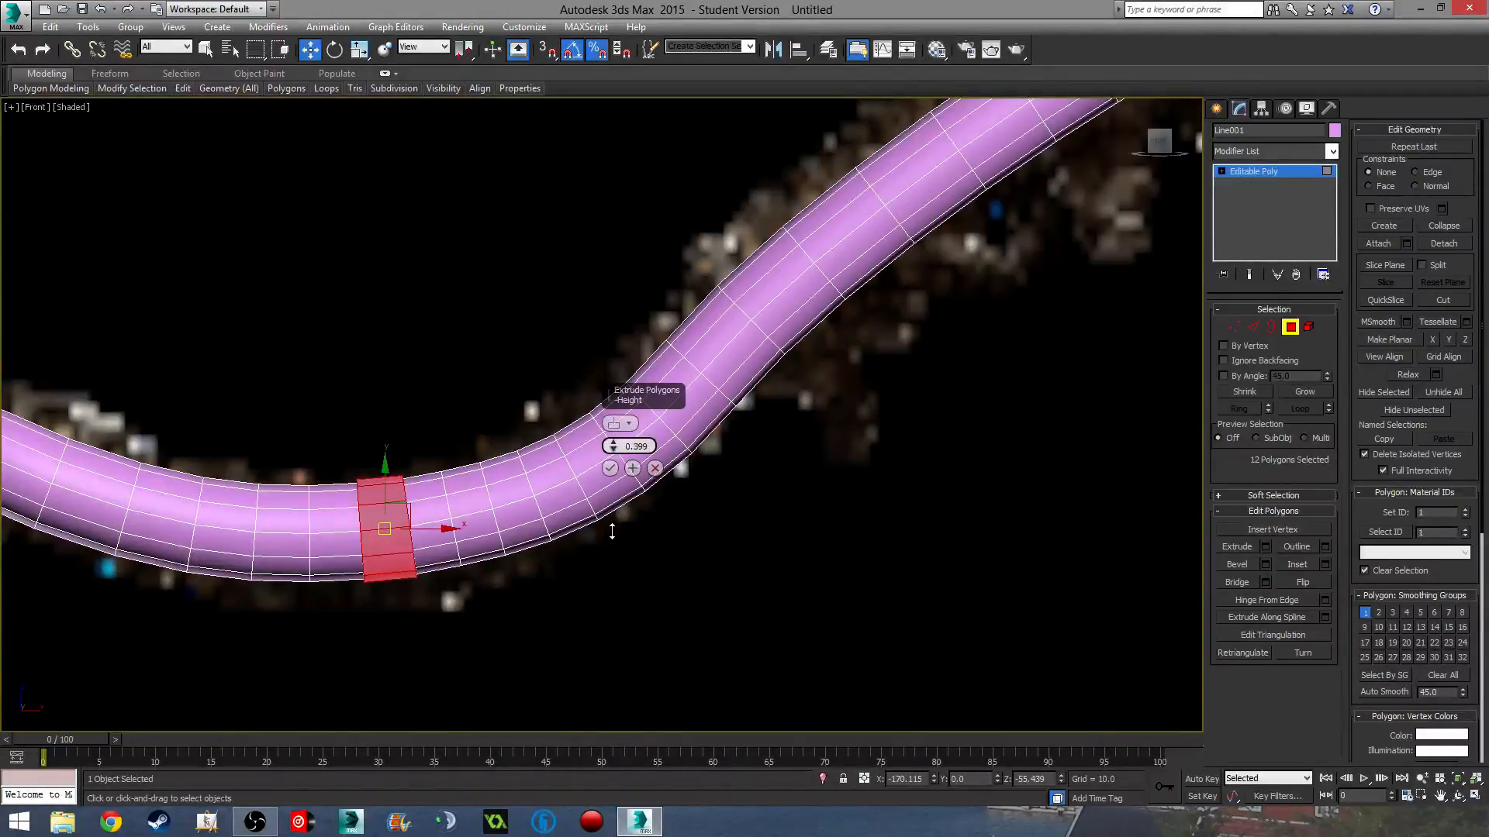
pyautogui.click(610, 467)
# - Select the ring of polygons adjacent to the extruded one, on the side toward the beveled tip
pyautogui.keyDown('alt'); pyautogui.moveTo(617, 504); pyautogui.dragTo(529, 565, button='middle'); pyautogui.keyUp('alt')
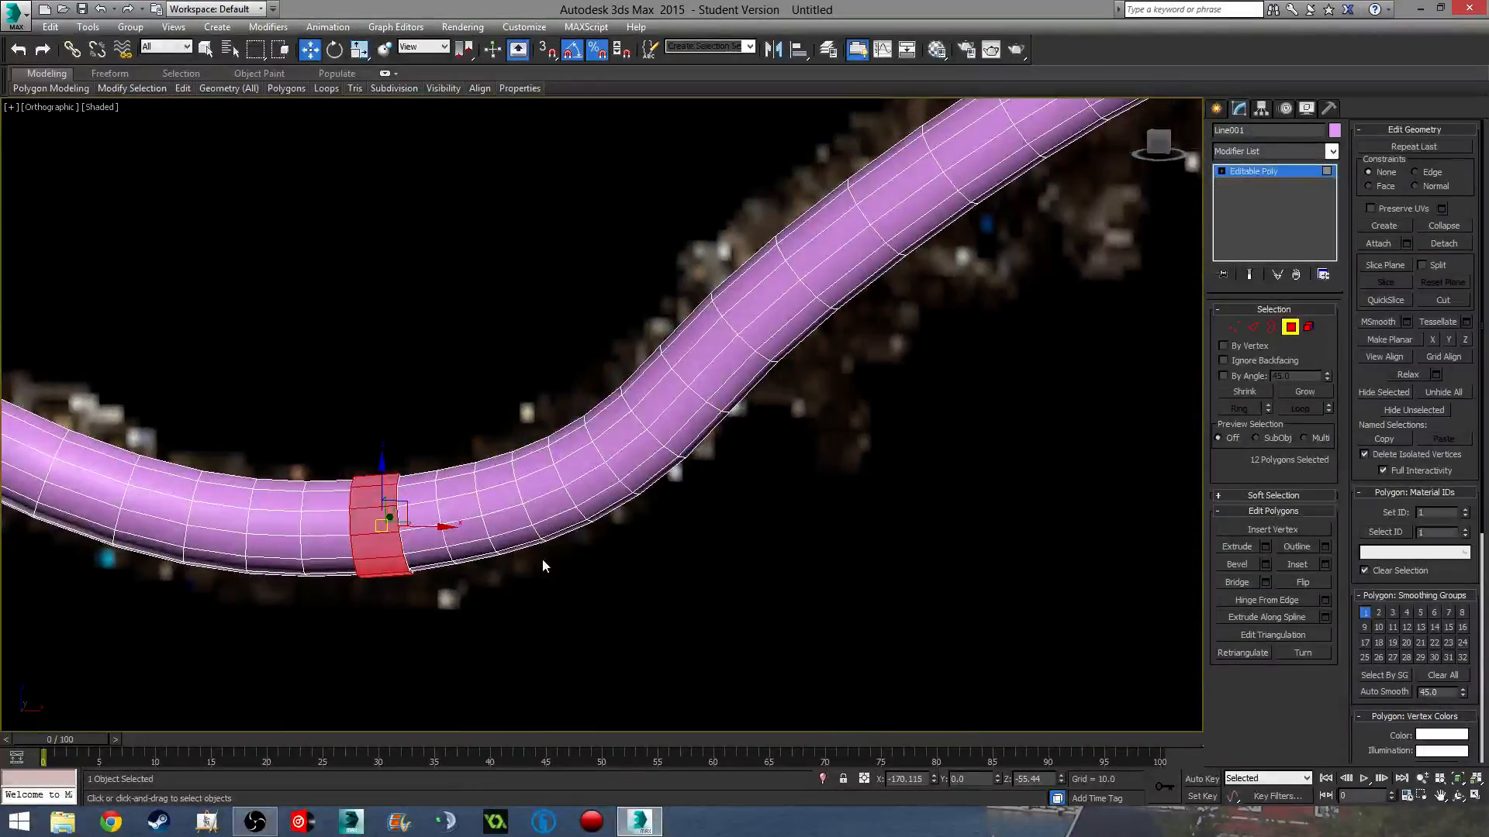
pyautogui.press('f')
pyautogui.scroll(5, 470, 406)
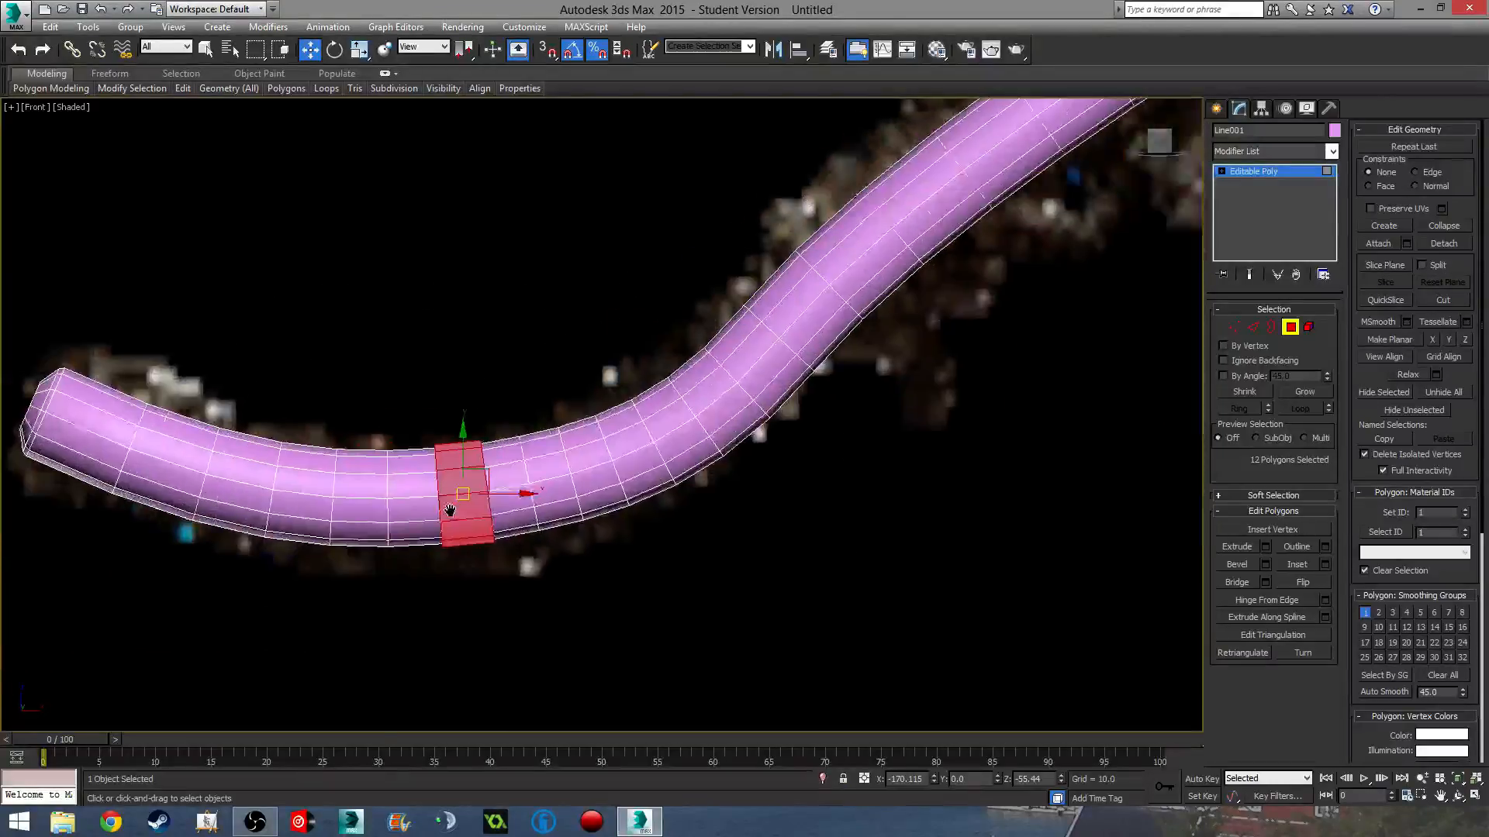
pyautogui.moveTo(492, 587); pyautogui.dragTo(492, 591)
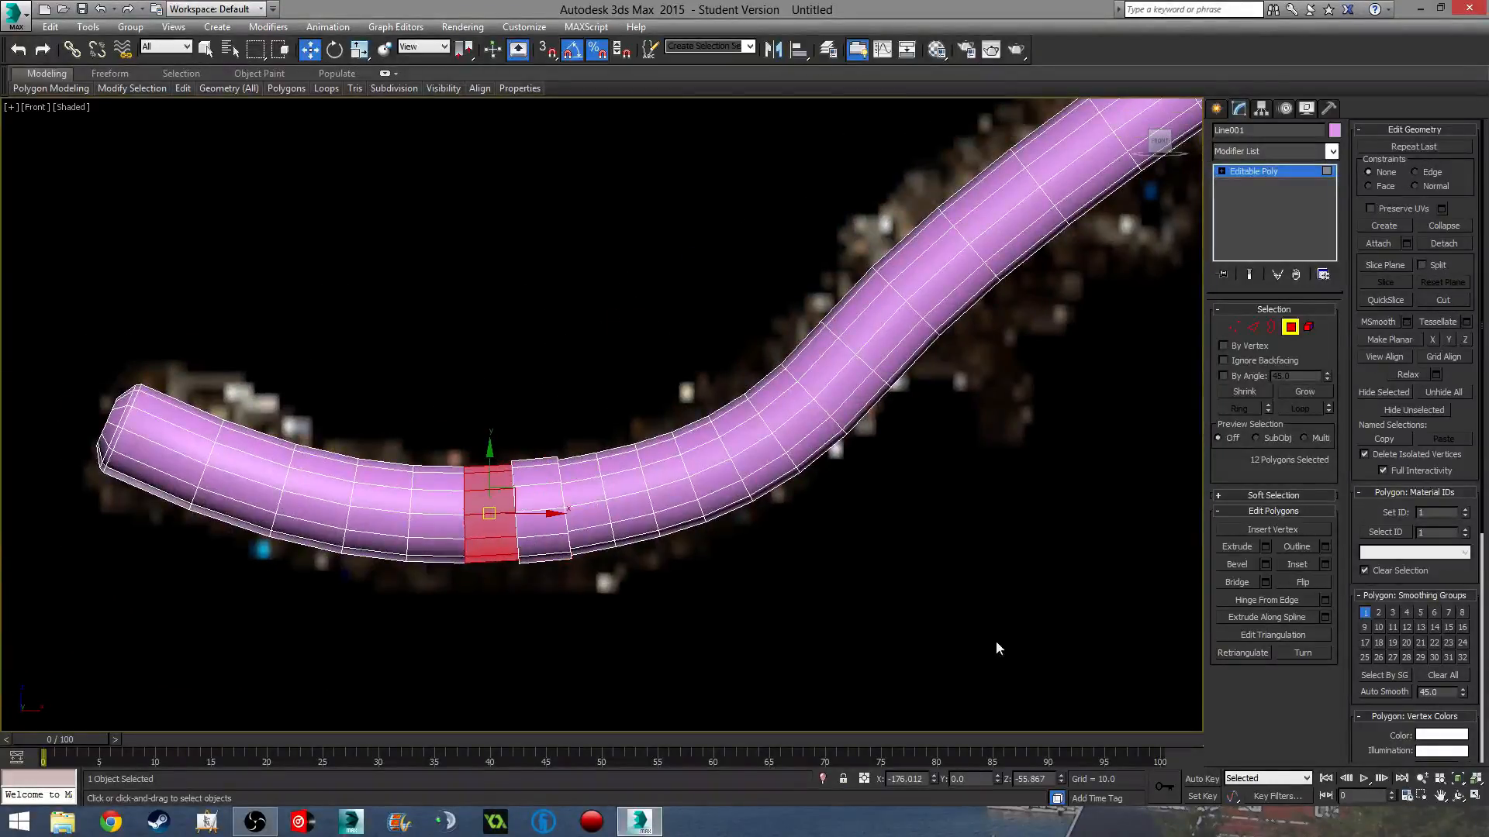
# - Try extruding the second ring with the same settings and undo the extrusion
pyautogui.moveTo(785, 585); pyautogui.dragTo(791, 605, button='middle')
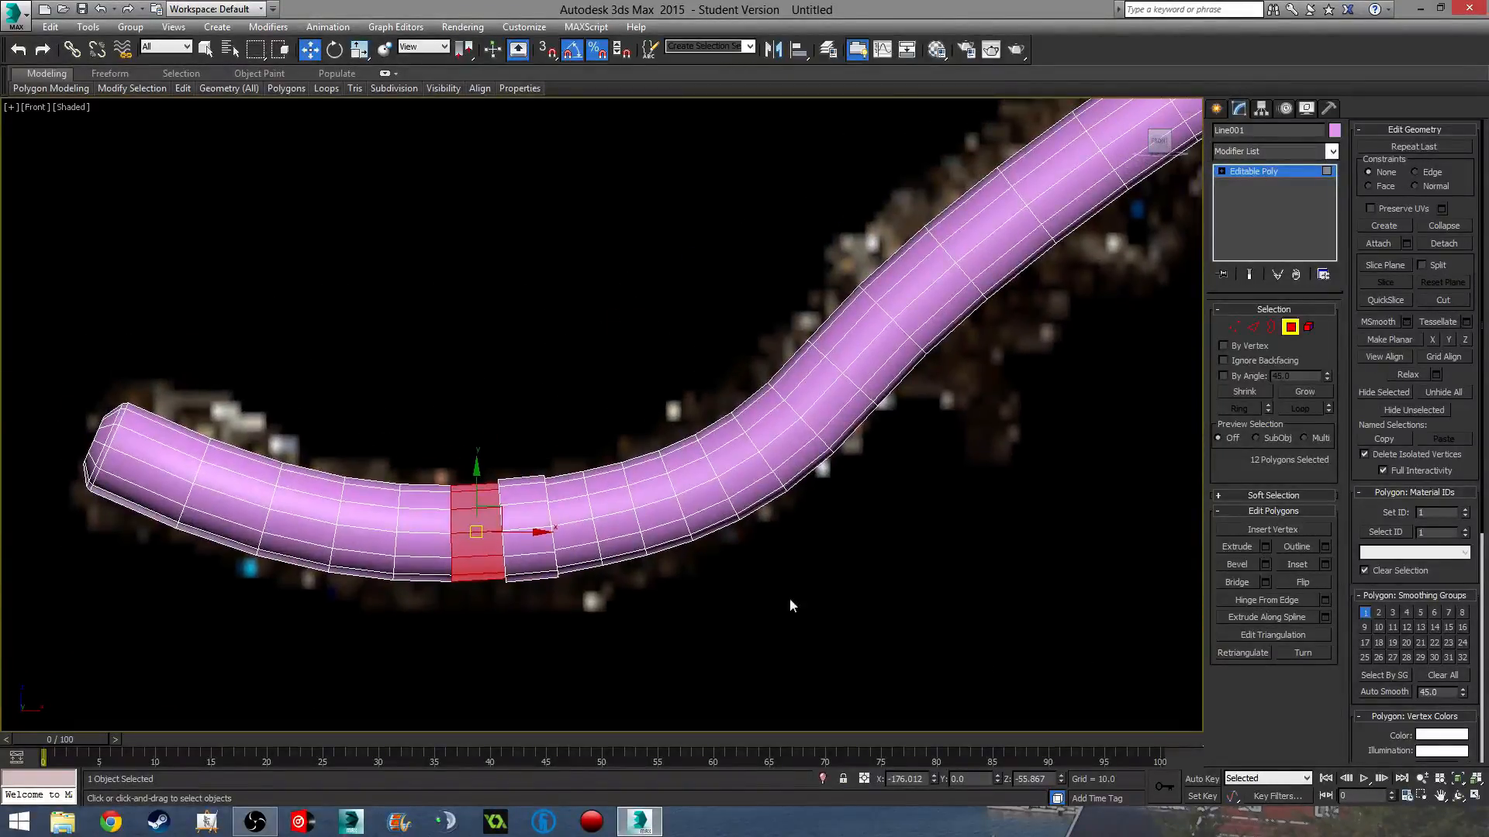
pyautogui.click(1264, 545)
pyautogui.click(610, 468)
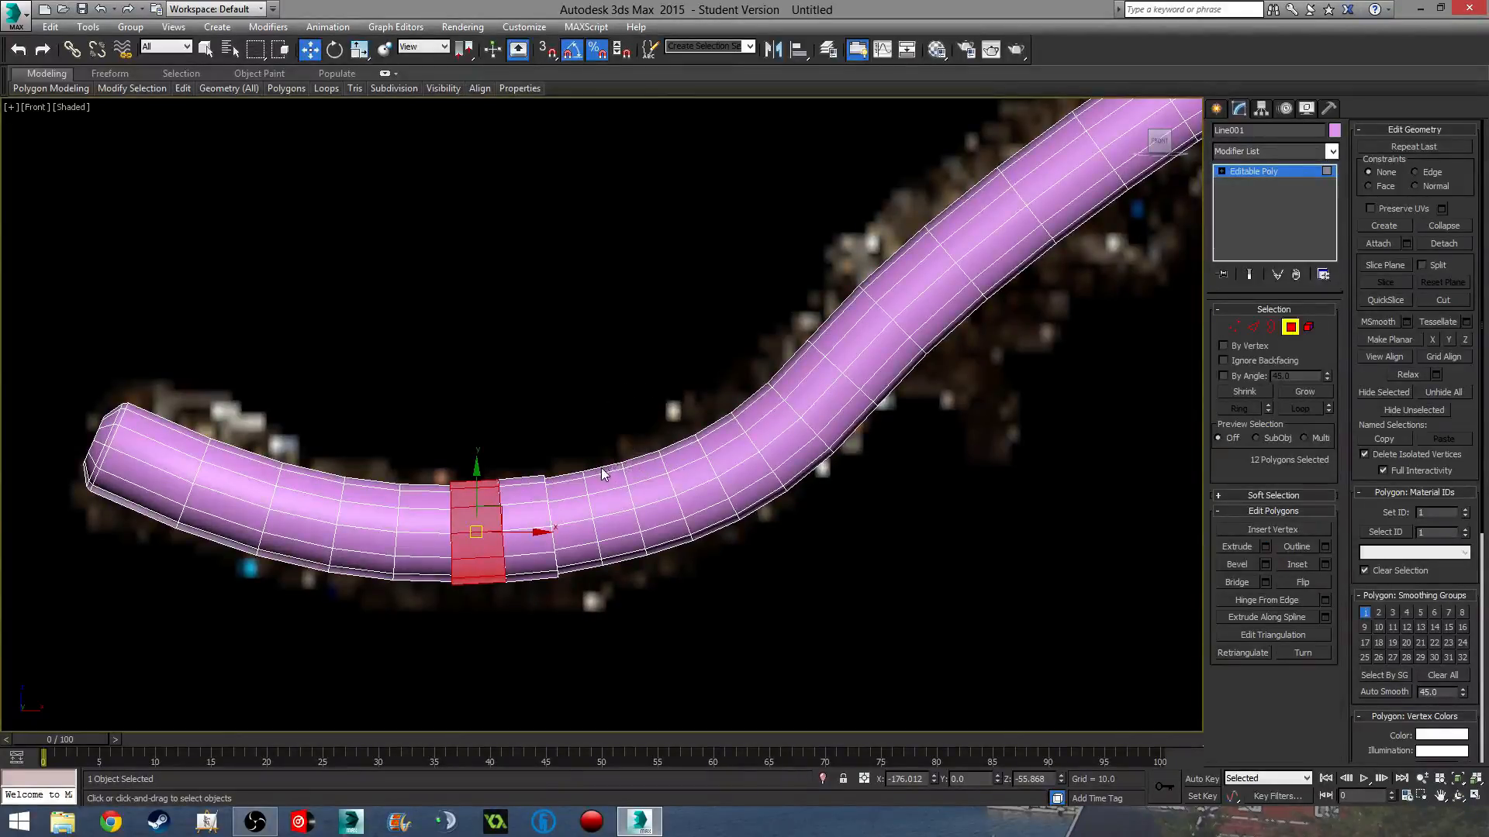
pyautogui.moveTo(609, 468); pyautogui.dragTo(799, 467, button='middle')
pyautogui.scroll(5, 676, 444)
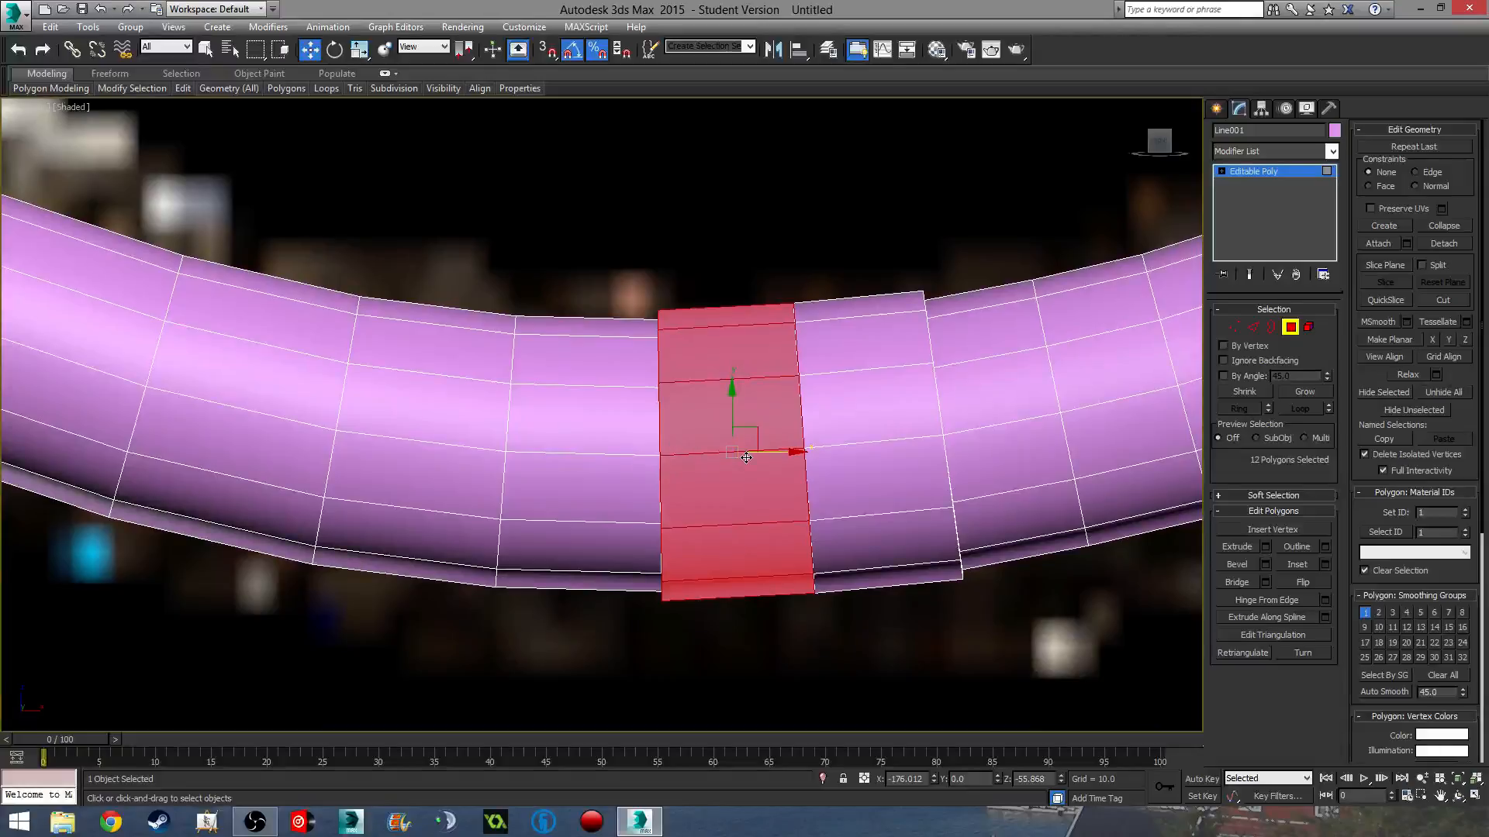
pyautogui.hotkey('ctrl', 'z')
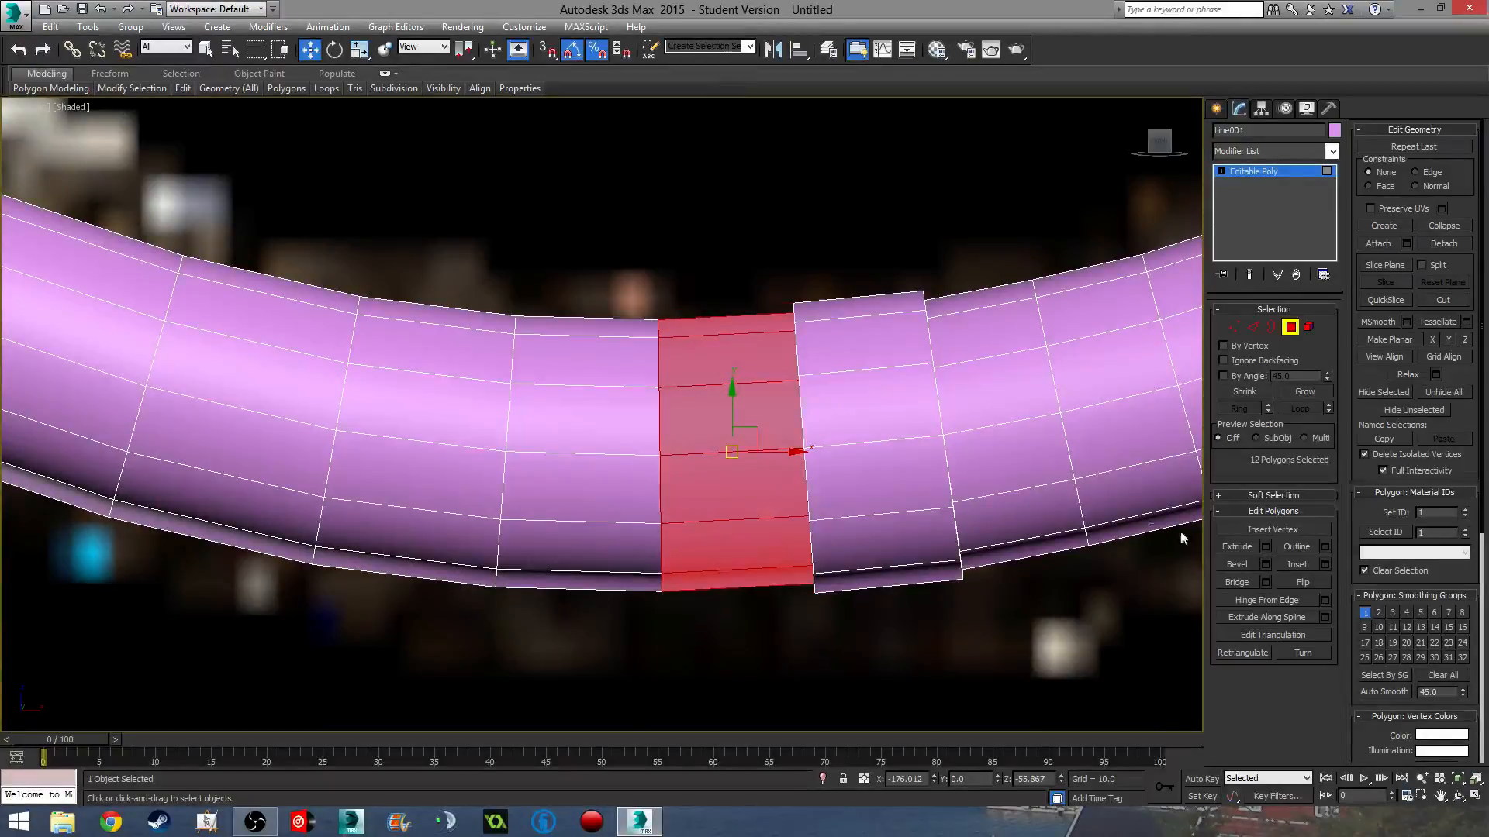
# - Extrude the selected ring and the adjacent ring toward the beveled tip, one after the other, by 0.399 each
pyautogui.click(1265, 563)
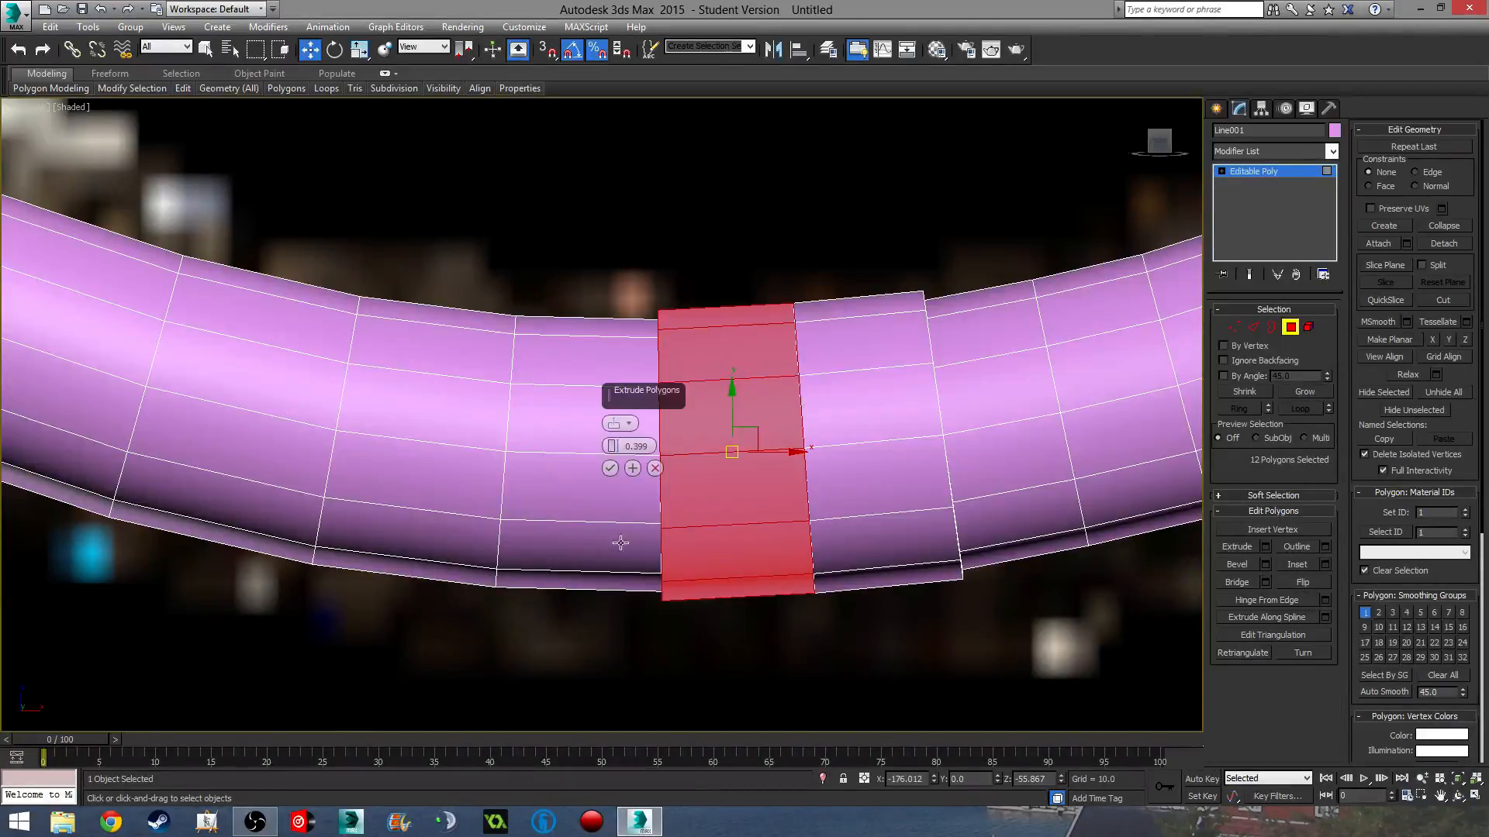
pyautogui.click(612, 469)
pyautogui.moveTo(552, 627); pyautogui.dragTo(552, 626)
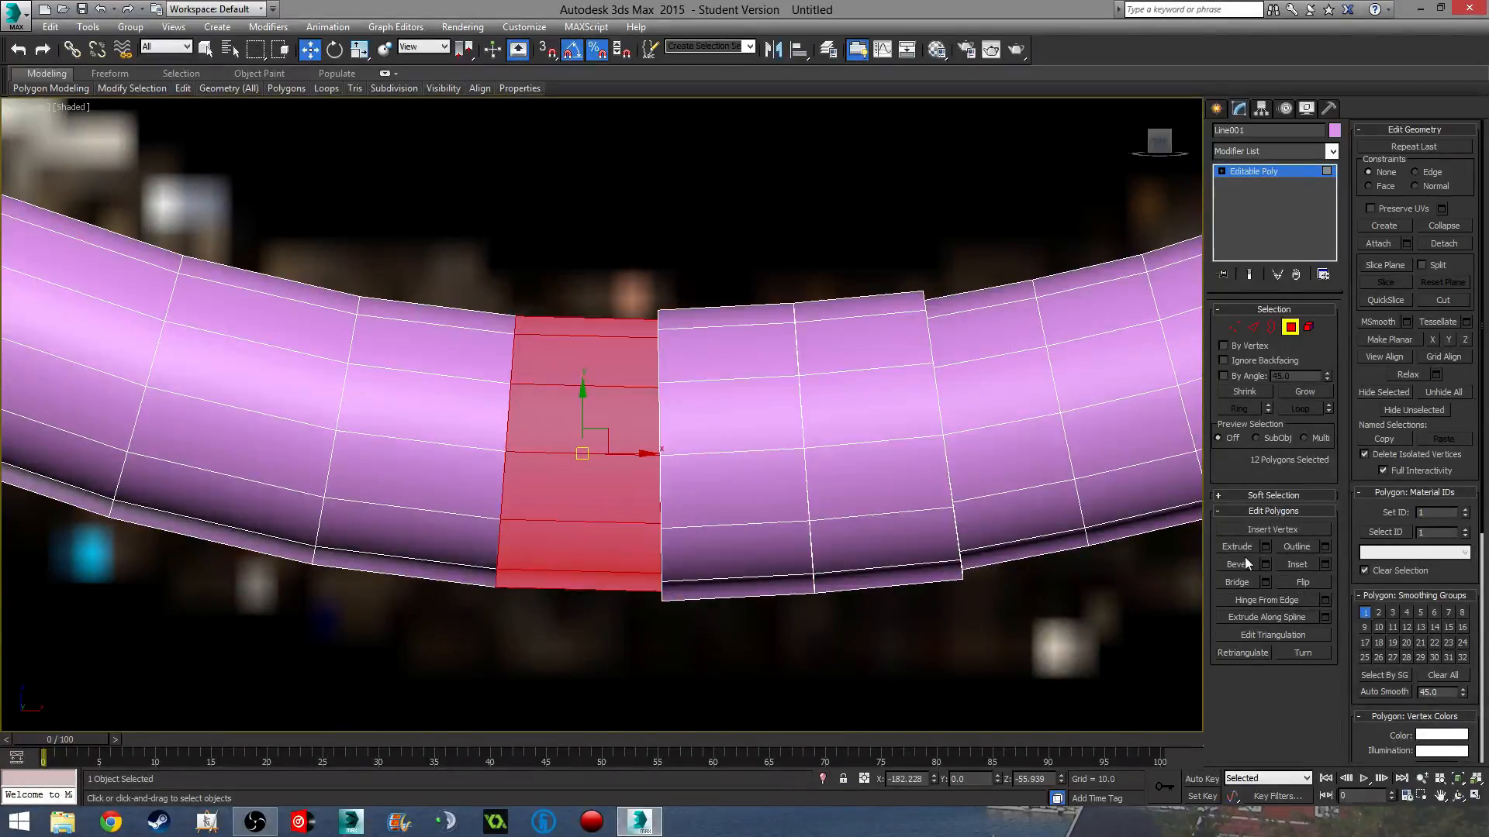
pyautogui.click(1265, 546)
pyautogui.moveTo(757, 538); pyautogui.dragTo(948, 490, button='middle')
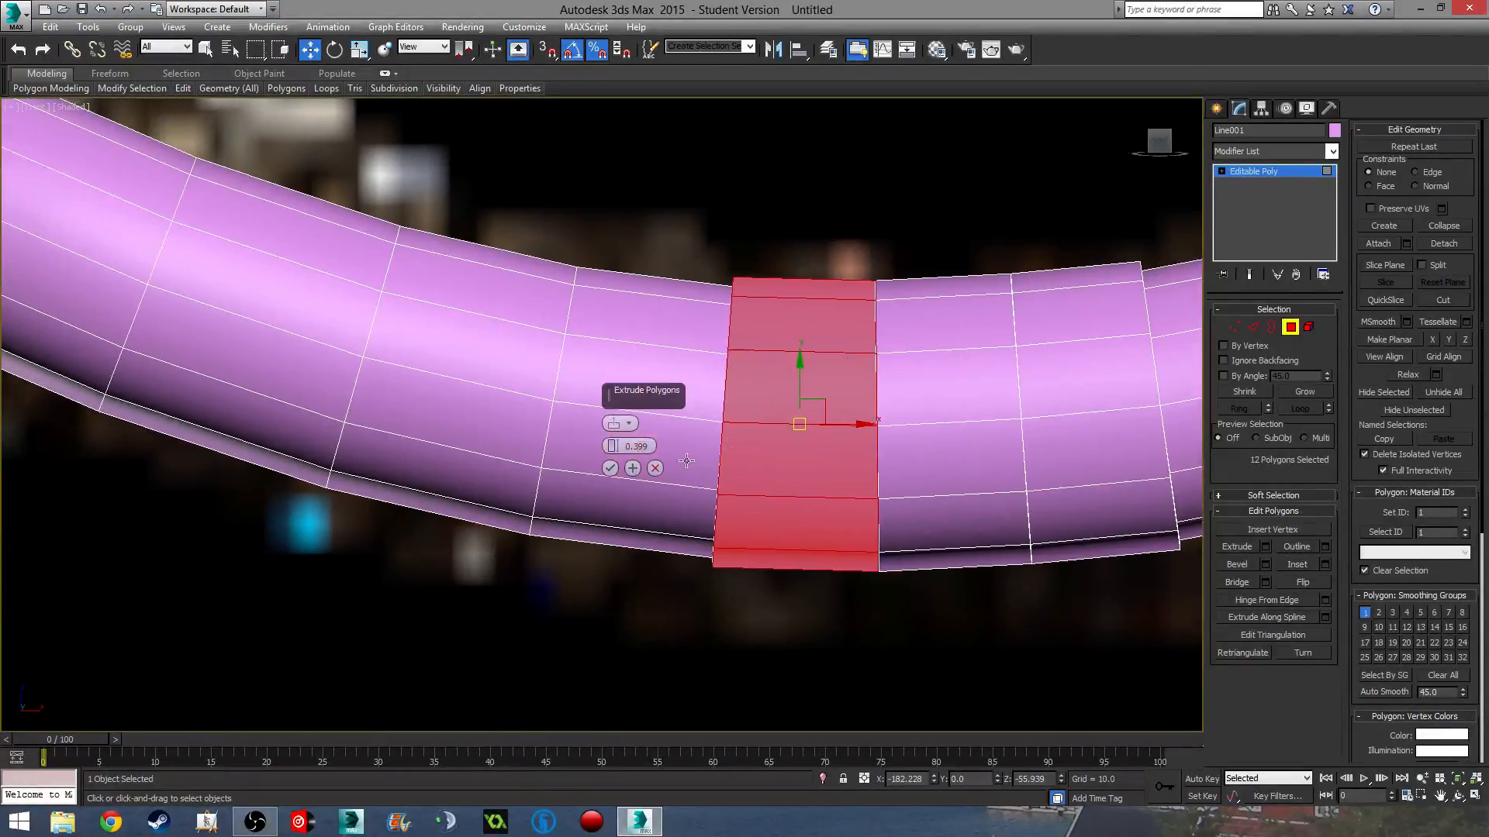
pyautogui.click(610, 468)
# - Raise two more consecutive polygon rings toward the beveled tip by extruding each one separately by 0.399
pyautogui.scroll(-4, 615, 310)
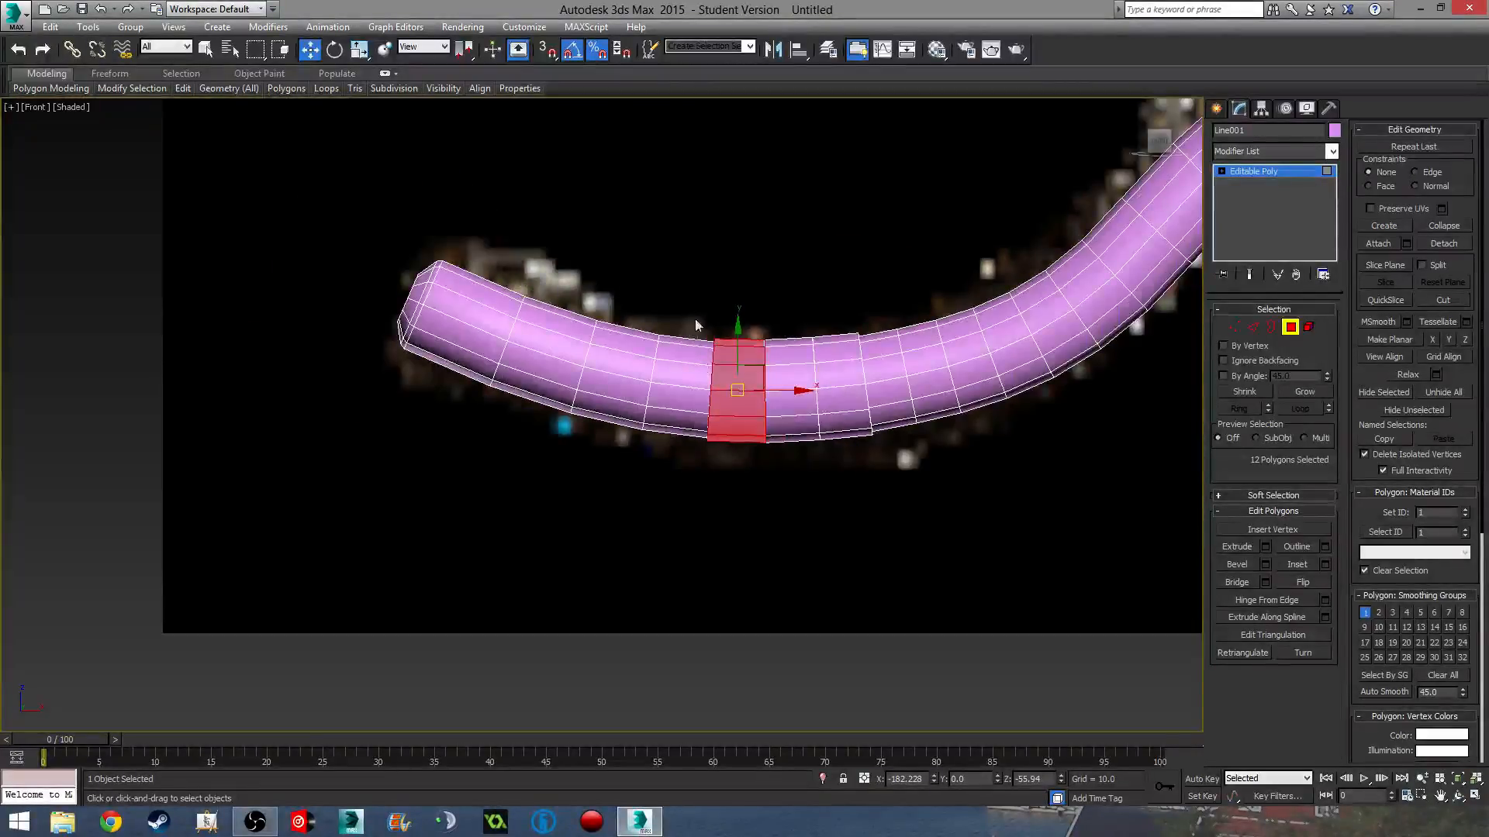
pyautogui.moveTo(684, 493); pyautogui.dragTo(686, 493)
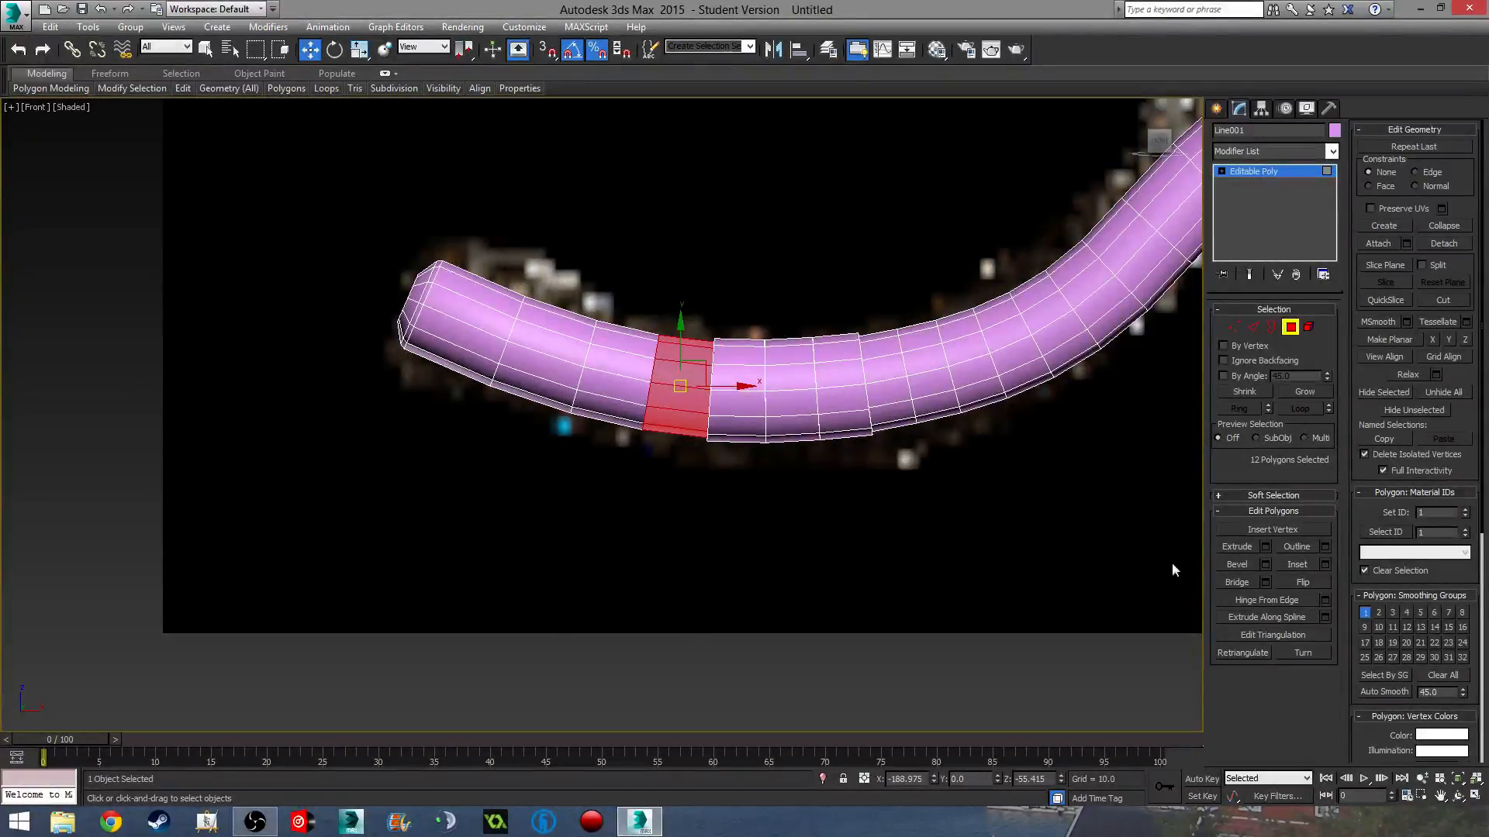
pyautogui.click(1264, 547)
pyautogui.click(611, 470)
pyautogui.moveTo(627, 348); pyautogui.dragTo(621, 481)
pyautogui.click(1265, 547)
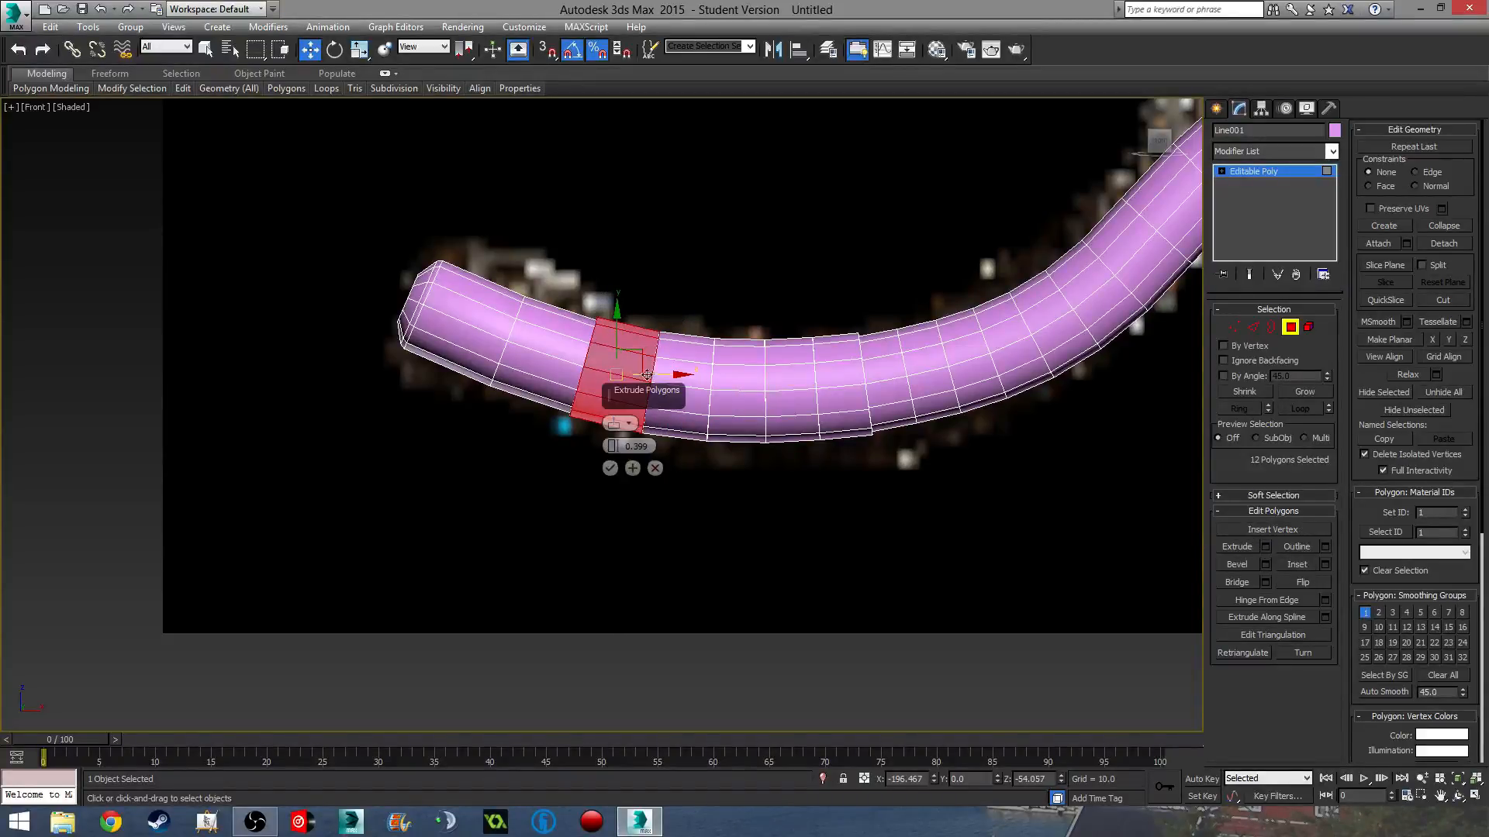
pyautogui.click(611, 468)
# - Extrude the sixth ring toward the tip by 0.399 and select the last full ring bordering the beveled tip
pyautogui.moveTo(540, 450); pyautogui.dragTo(540, 450)
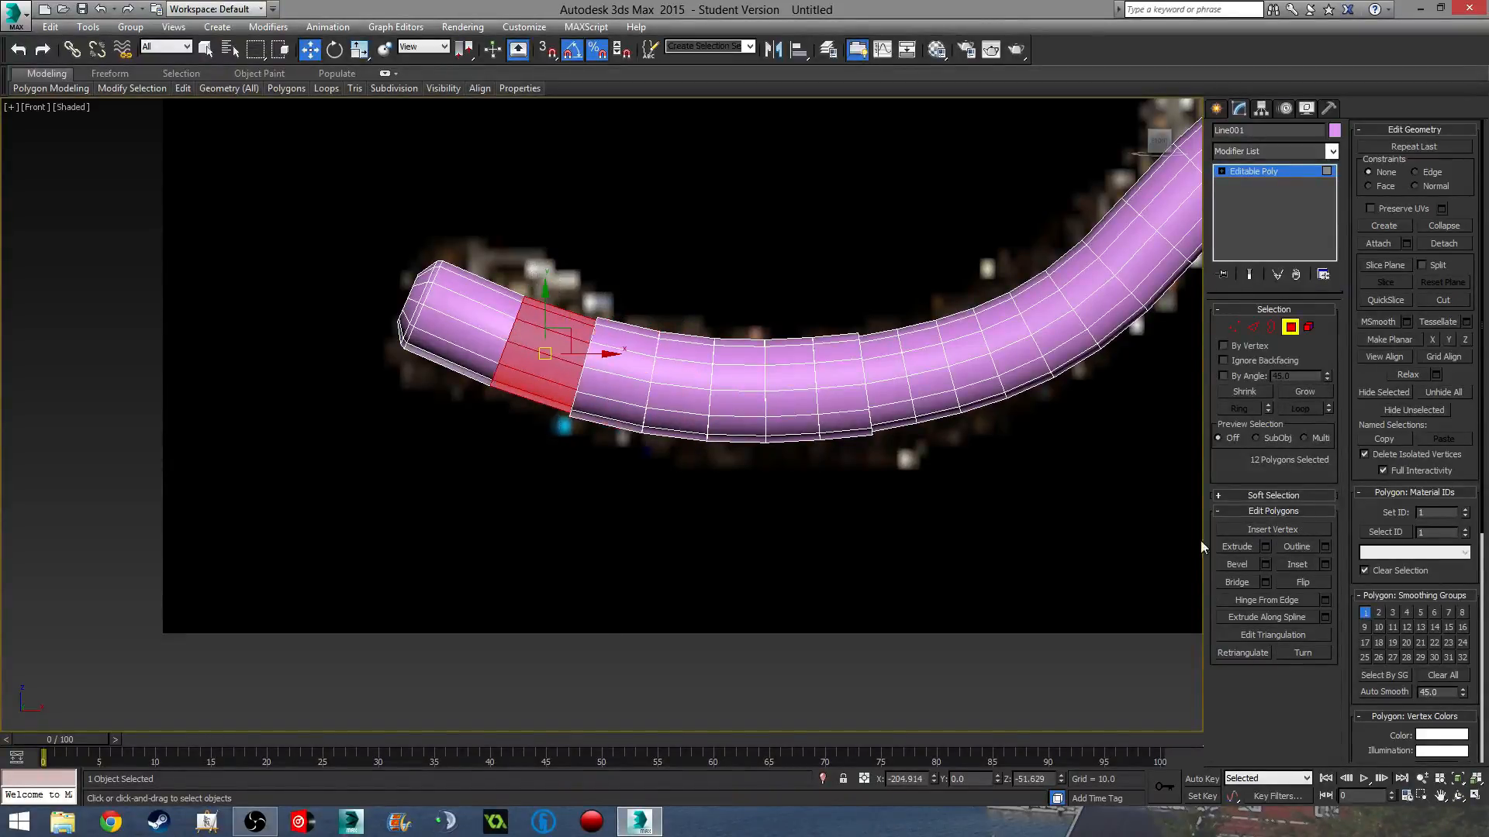
pyautogui.click(1265, 547)
pyautogui.click(610, 468)
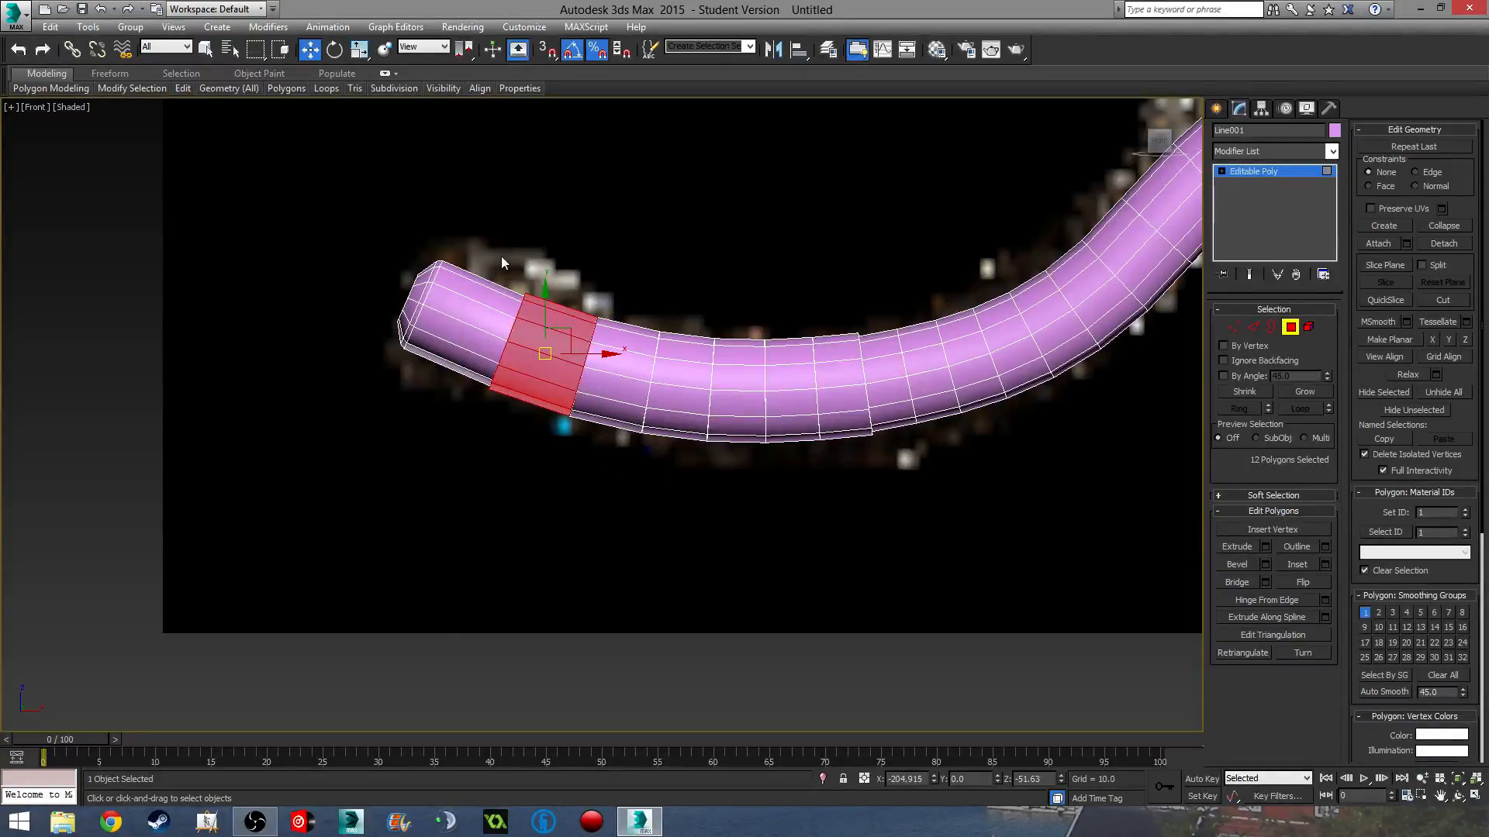
pyautogui.keyDown('ctrl'); pyautogui.moveTo(501, 552); pyautogui.dragTo(400, 543); pyautogui.keyUp('ctrl')
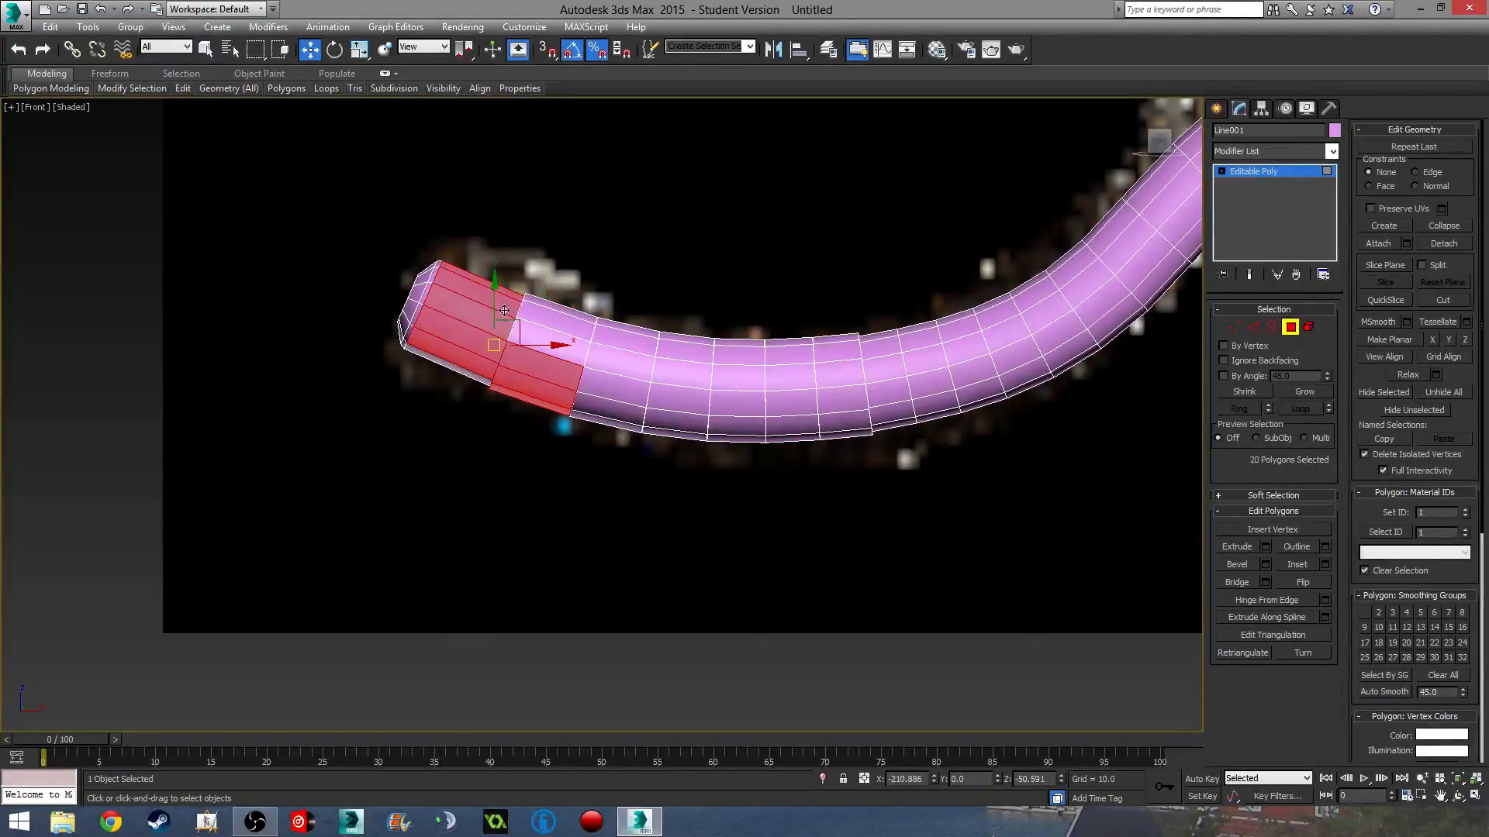
pyautogui.moveTo(460, 449); pyautogui.dragTo(459, 450)
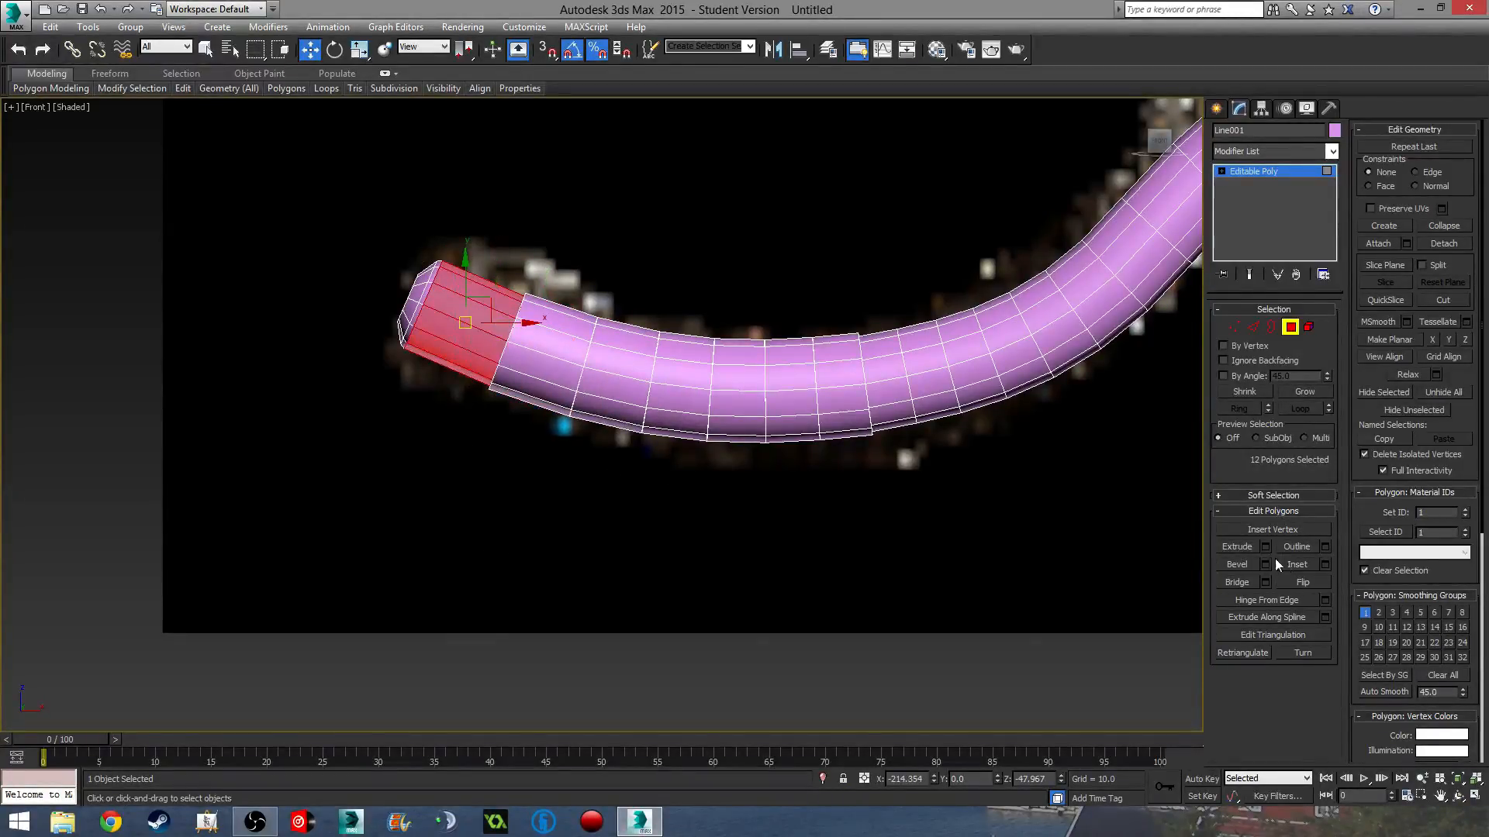
# - Extrude the ring on the other side of the first raised ring, away from the tip, by 0.399
pyautogui.moveTo(818, 464); pyautogui.dragTo(543, 493, button='middle')
pyautogui.moveTo(617, 515); pyautogui.dragTo(617, 516)
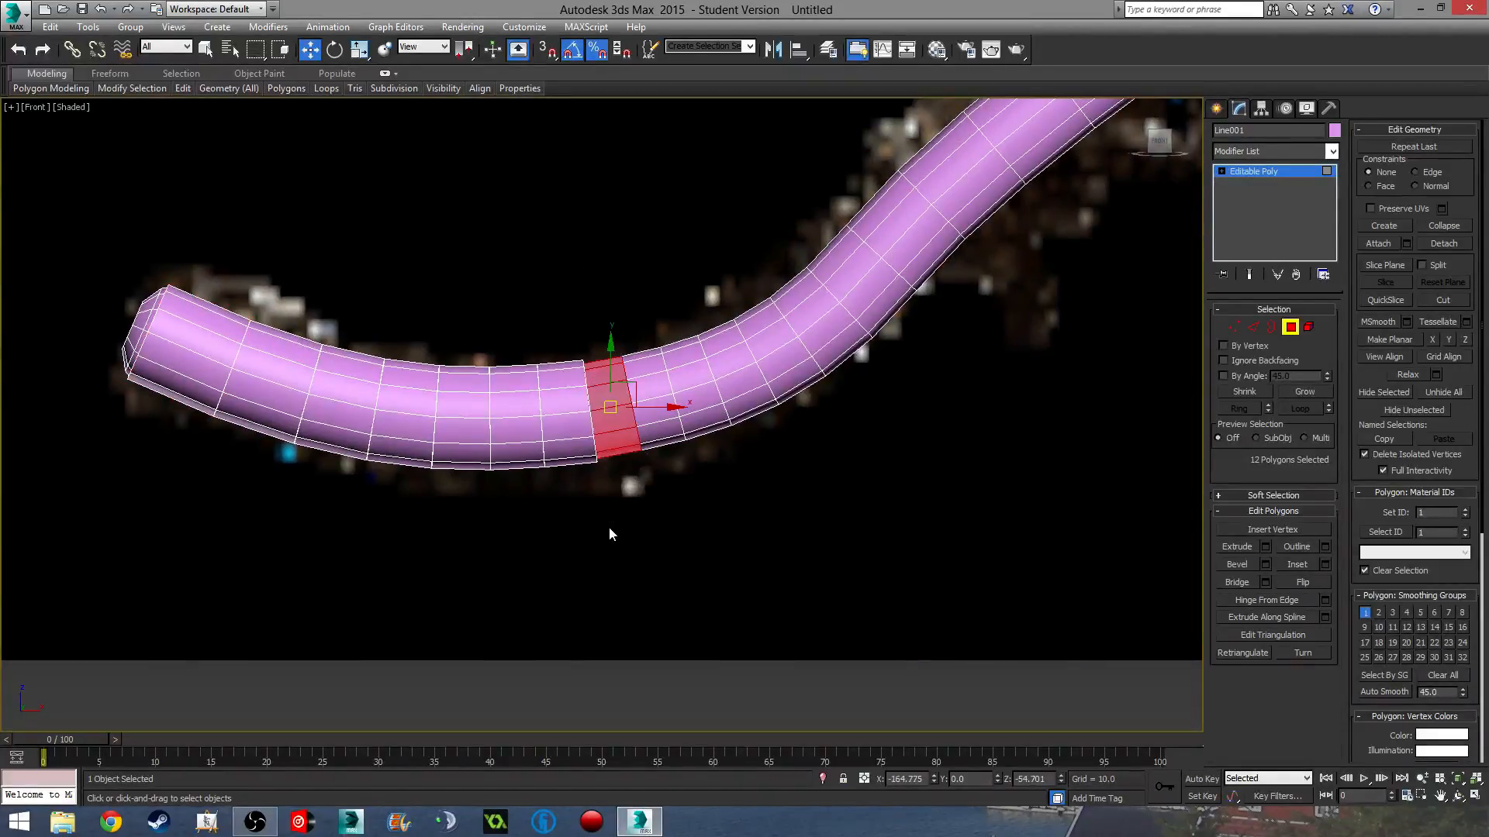
pyautogui.click(1266, 564)
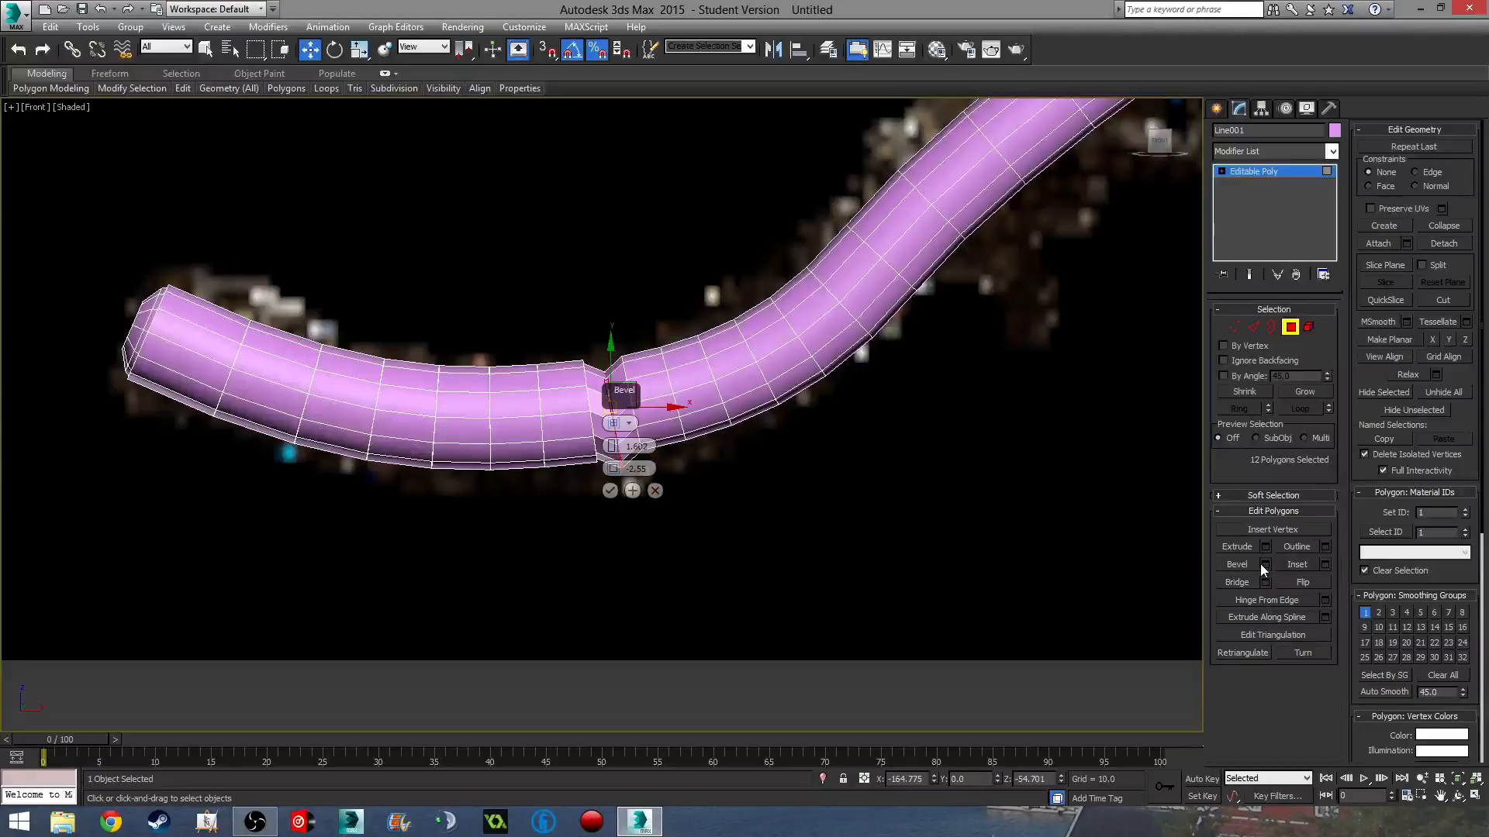
pyautogui.click(655, 491)
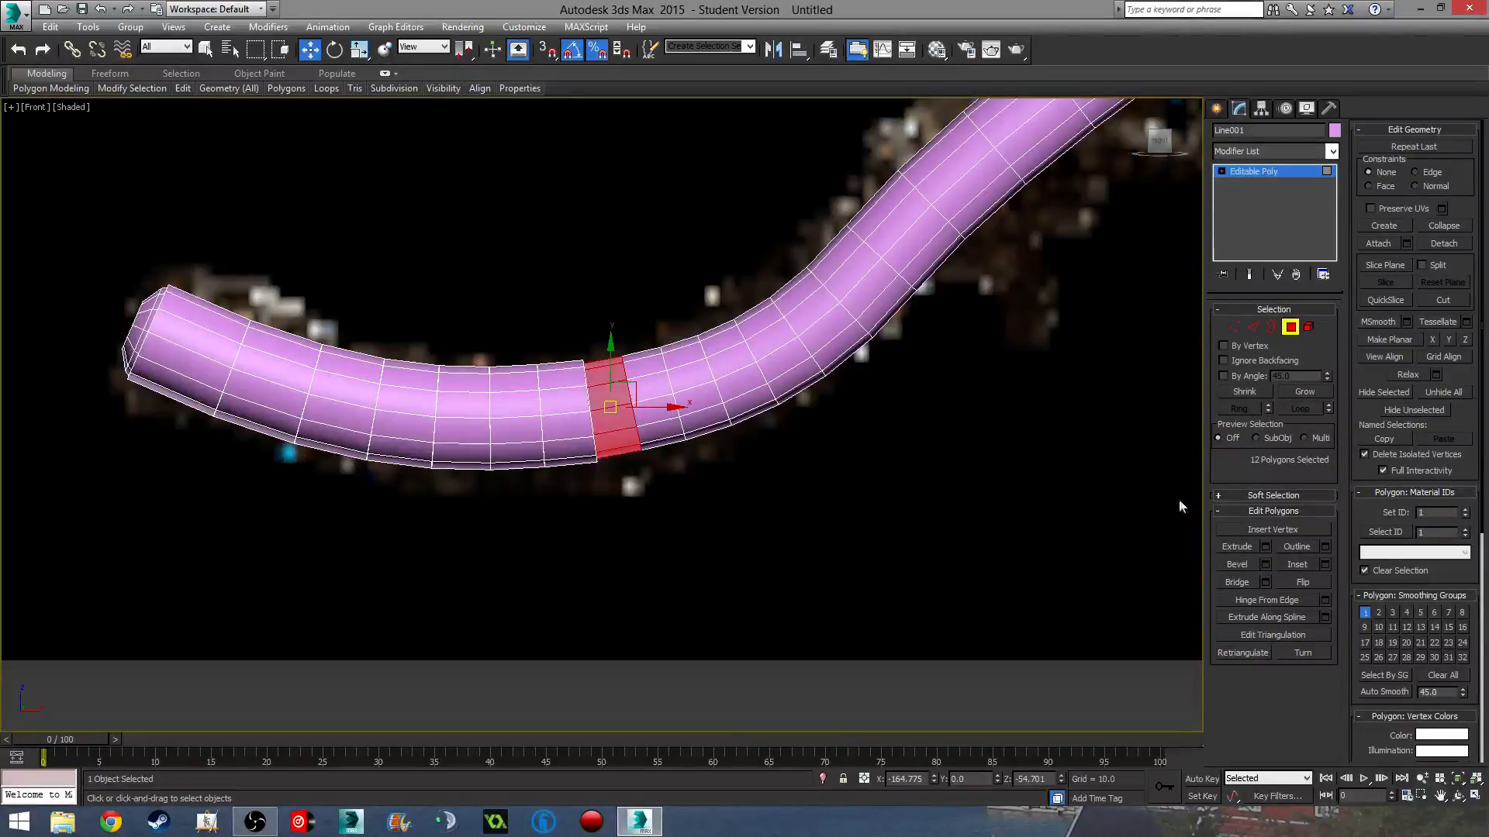
pyautogui.click(1267, 547)
pyautogui.moveTo(972, 500); pyautogui.dragTo(863, 562, button='middle')
pyautogui.scroll(2, 588, 511)
pyautogui.click(612, 468)
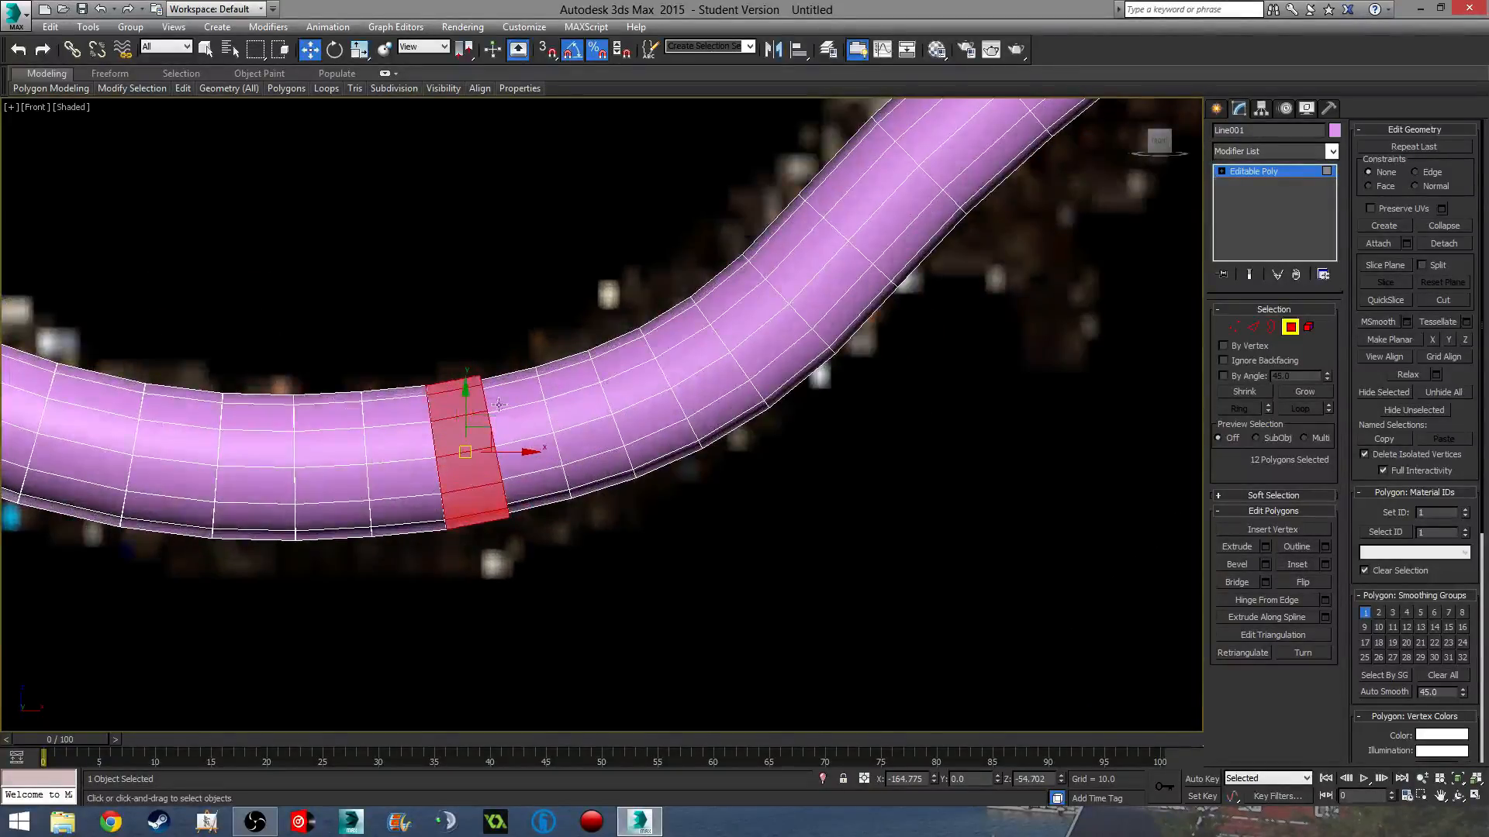
# - Select only the full ring of polygons next to the last raised ring, on the side away from the tip
pyautogui.moveTo(537, 571); pyautogui.dragTo(554, 571)
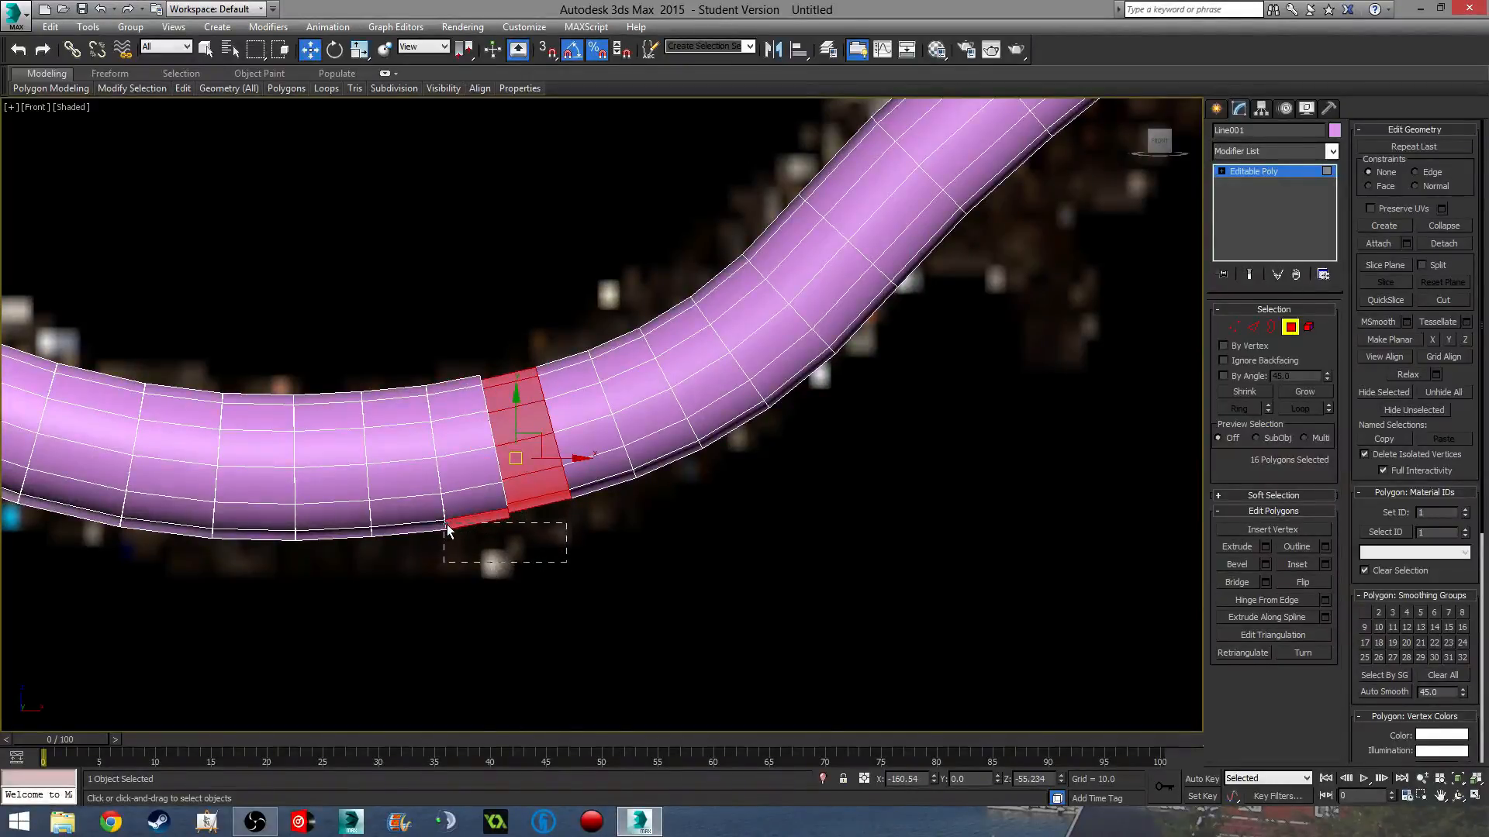
pyautogui.keyDown('alt'); pyautogui.moveTo(447, 524); pyautogui.dragTo(447, 522); pyautogui.keyUp('alt')
pyautogui.moveTo(515, 324); pyautogui.dragTo(528, 571)
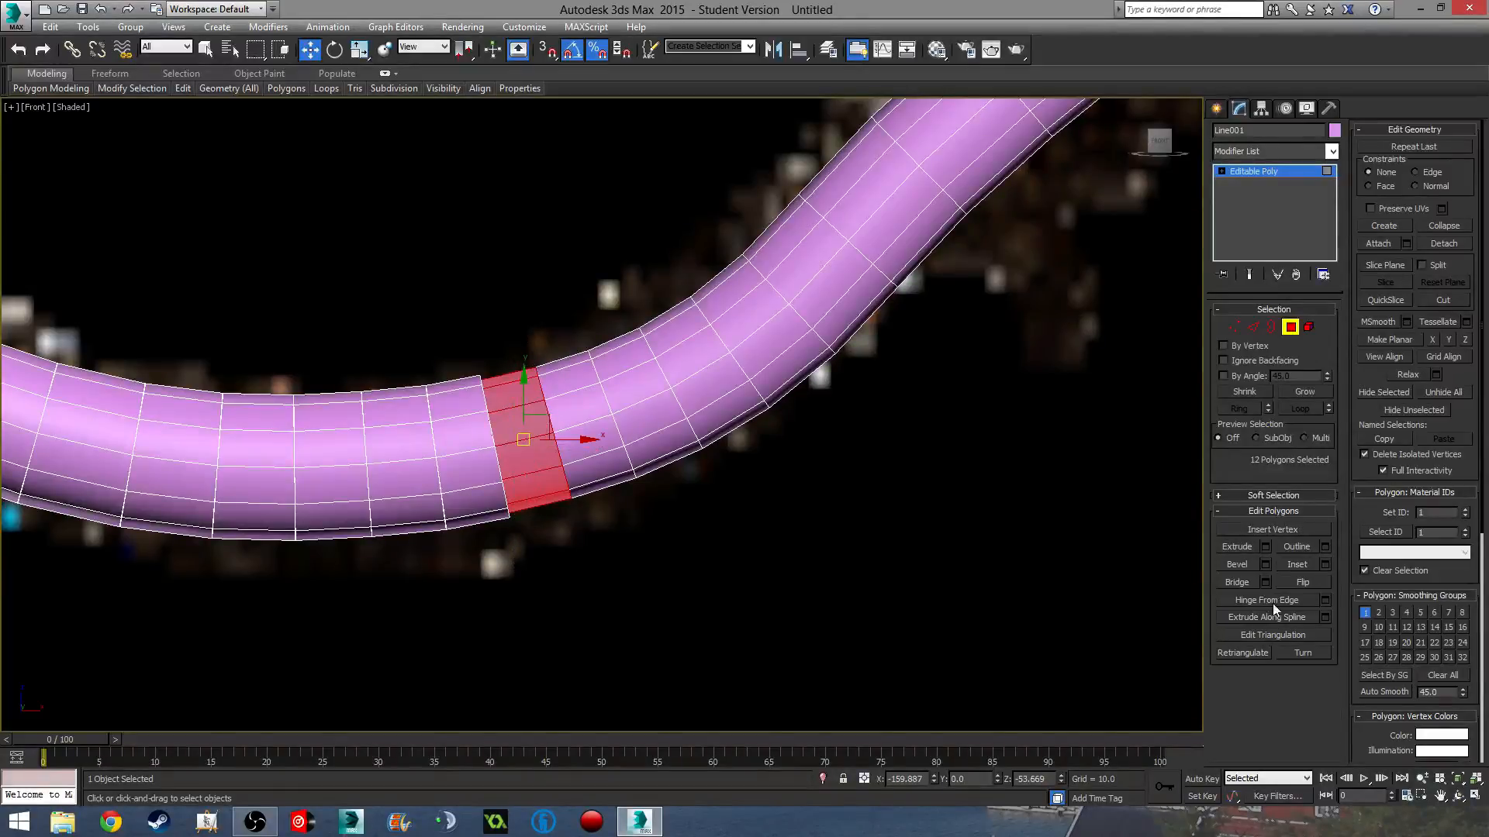
# - Apply a TurboSmooth modifier to the handle
pyautogui.scroll(-3, 821, 460)
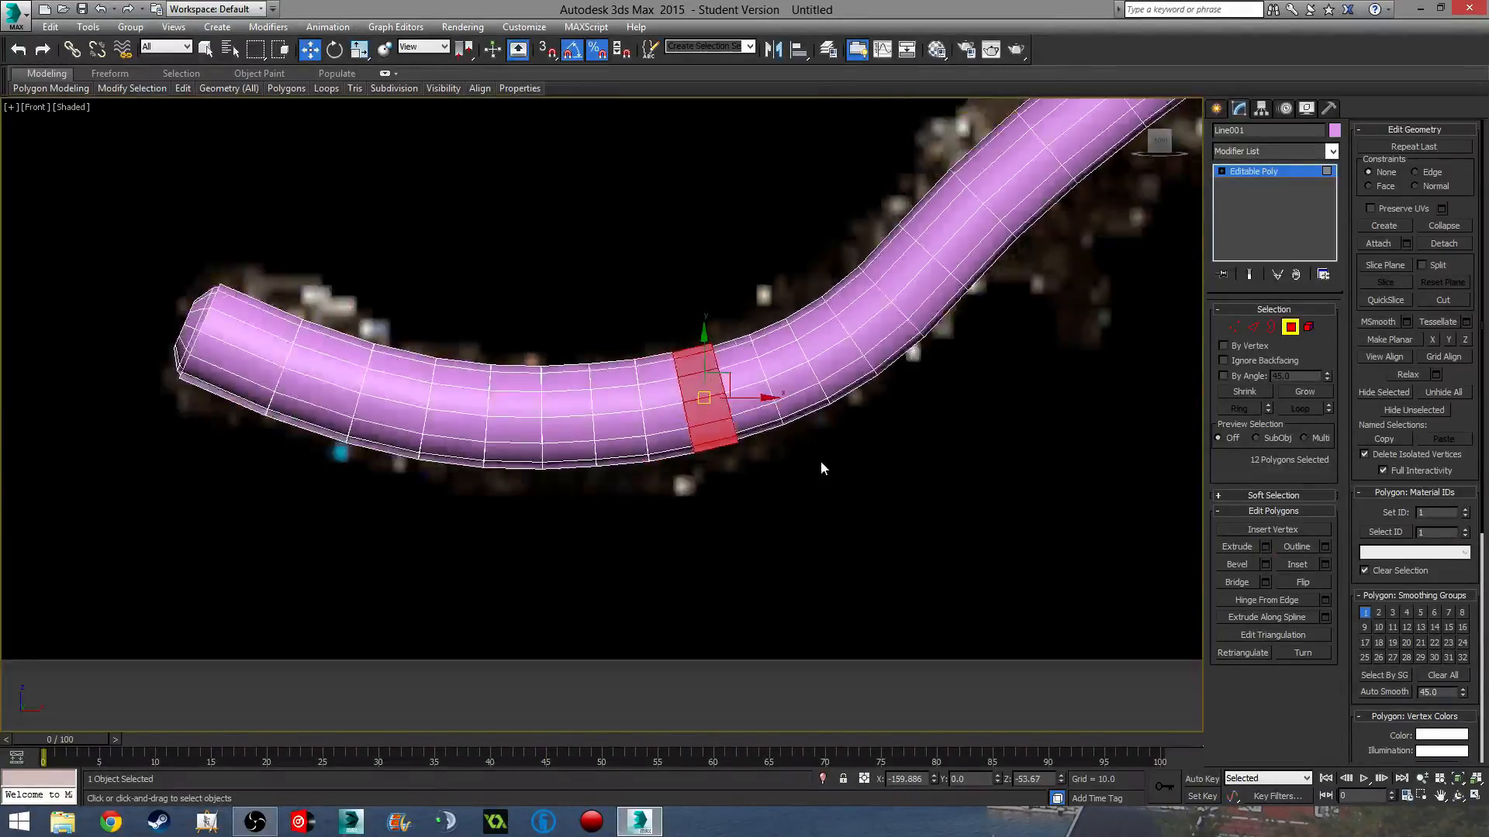
pyautogui.keyDown('alt'); pyautogui.moveTo(821, 461); pyautogui.dragTo(762, 543, button='middle'); pyautogui.keyUp('alt')
pyautogui.scroll(-2, 878, 498)
pyautogui.scroll(6, 682, 500)
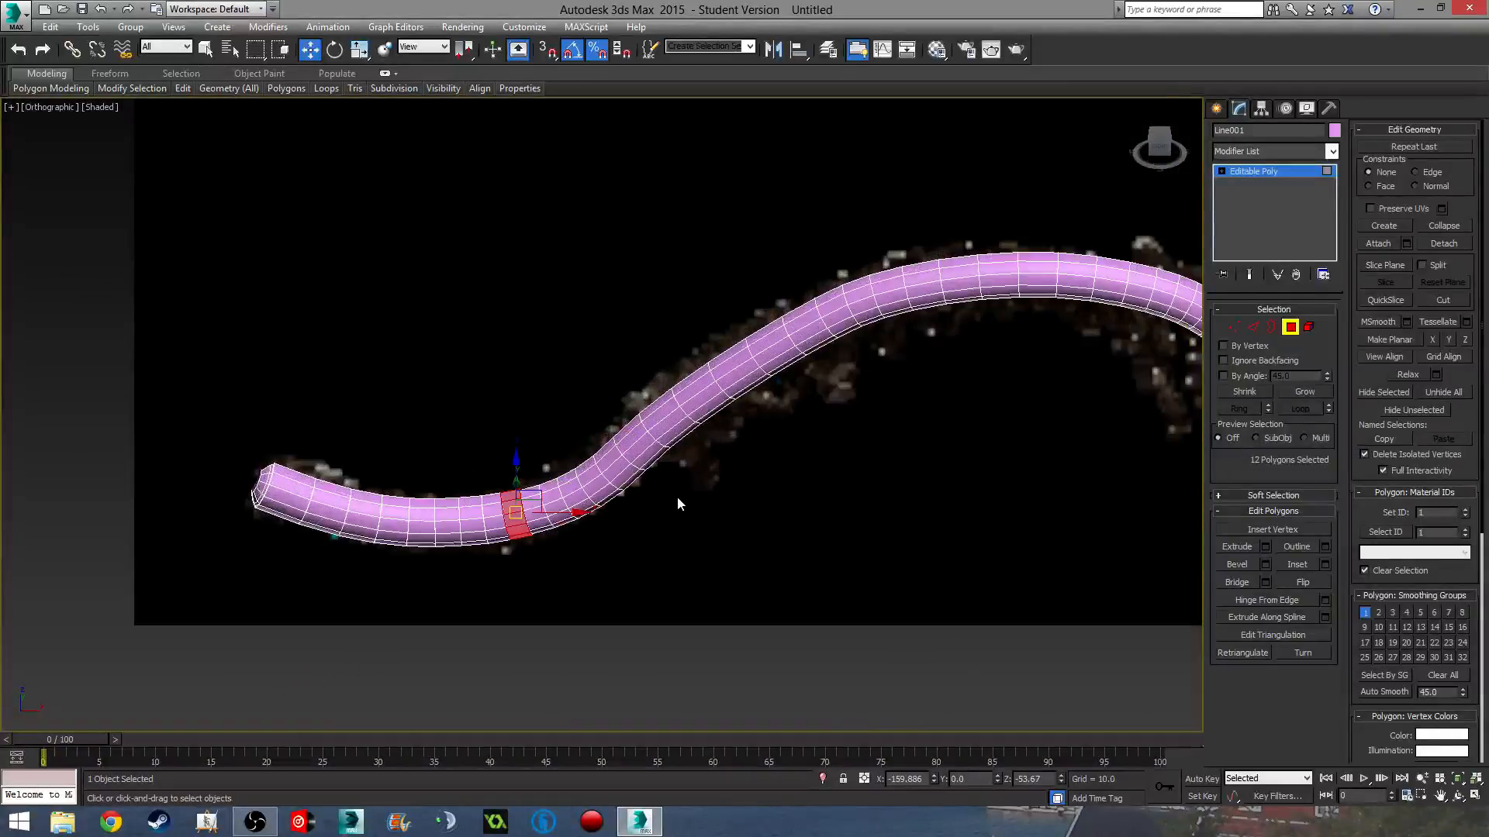
pyautogui.click(1263, 152)
pyautogui.scroll(-16, 1278, 160)
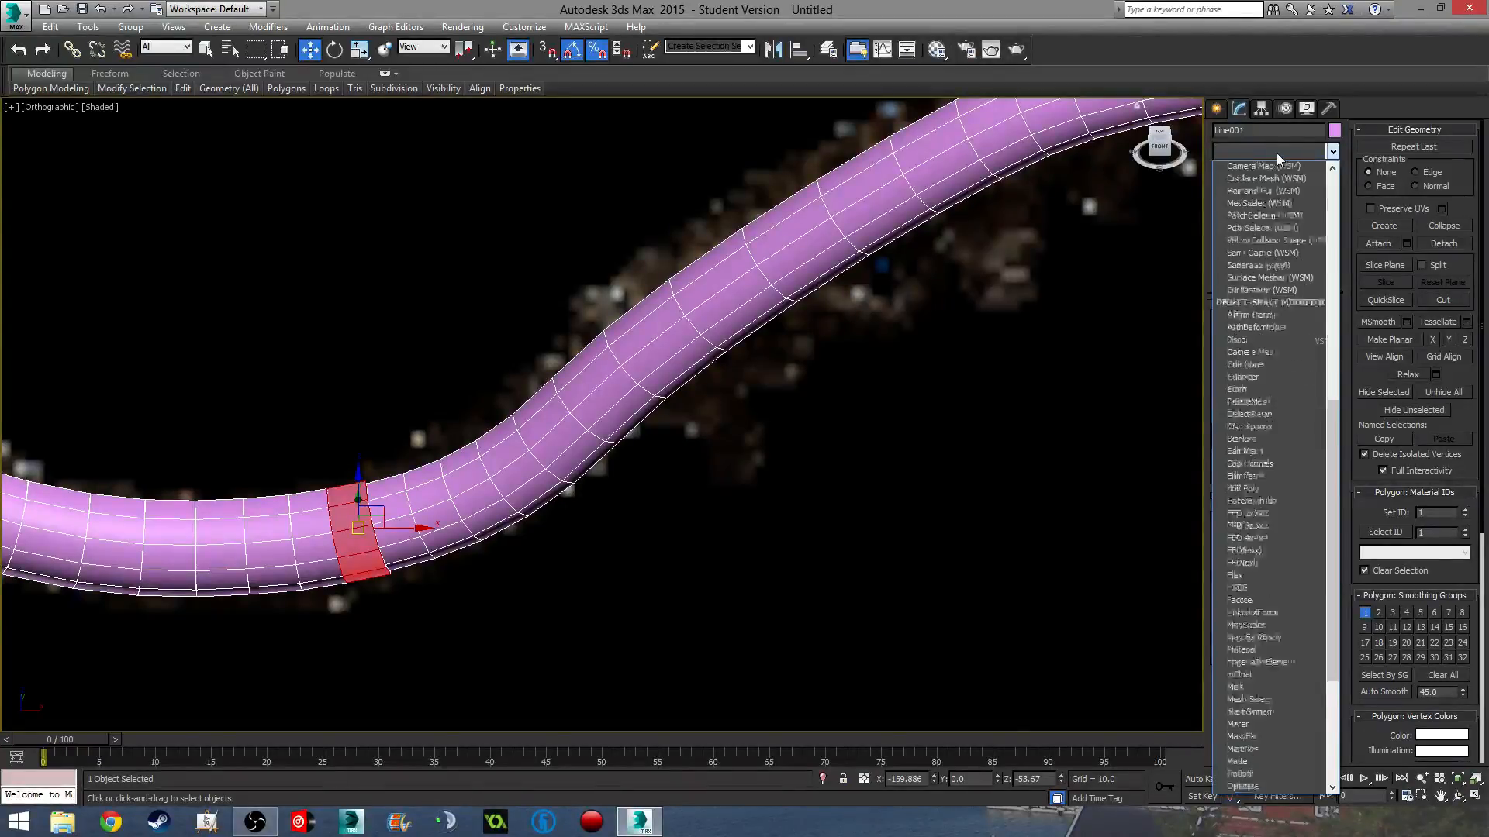
pyautogui.click(1273, 594)
# - Examine the smoothed handle in wireframe and shaded display, with the object deselected, against the reference image
pyautogui.scroll(-3, 961, 587)
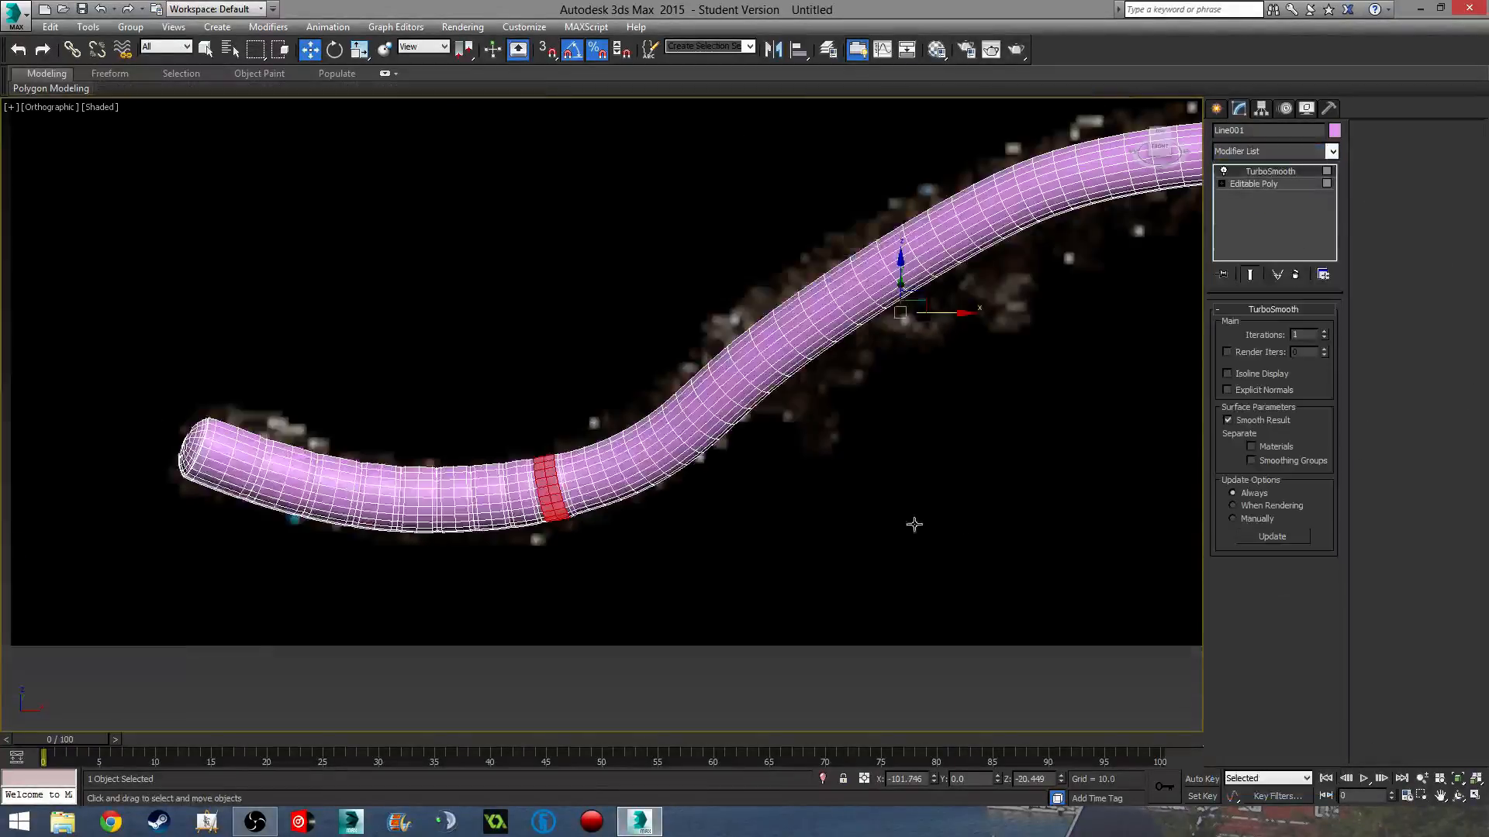
pyautogui.press('F3')
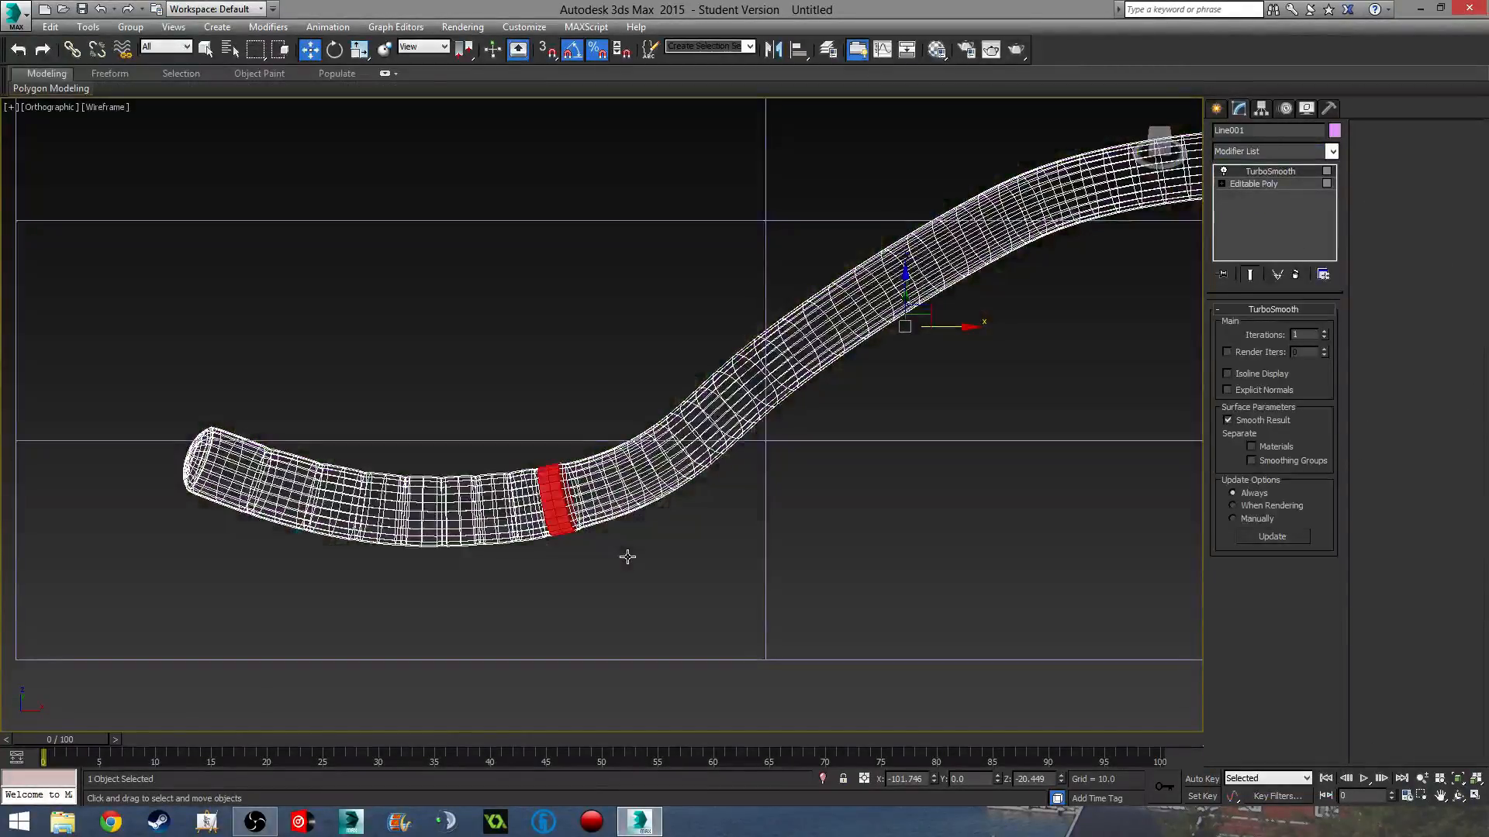
pyautogui.press('F3')
pyautogui.click(910, 665)
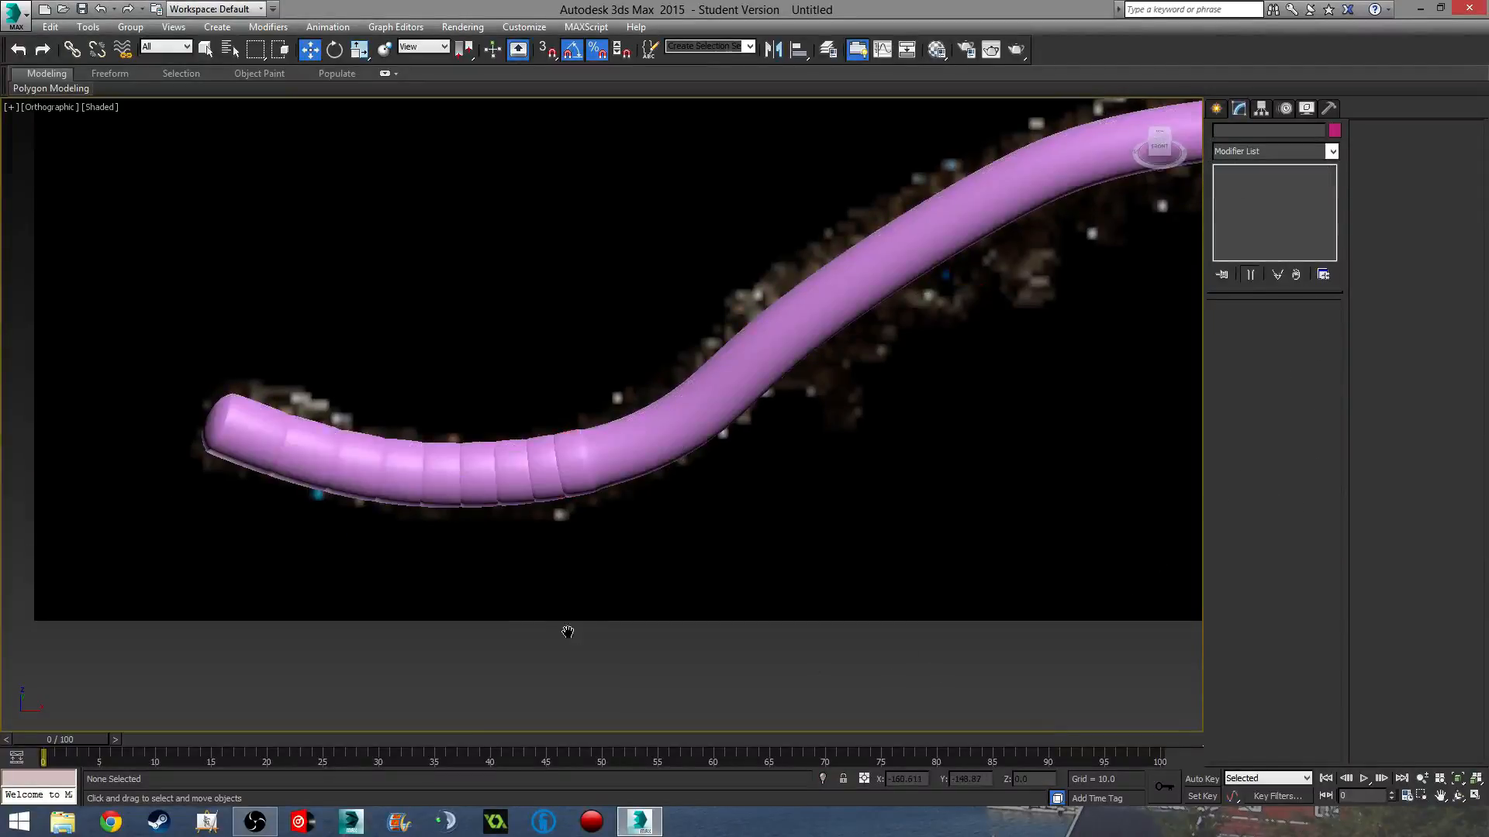
pyautogui.keyDown('alt'); pyautogui.moveTo(568, 631); pyautogui.dragTo(280, 611, button='middle'); pyautogui.keyUp('alt')
pyautogui.scroll(-3, 279, 611)
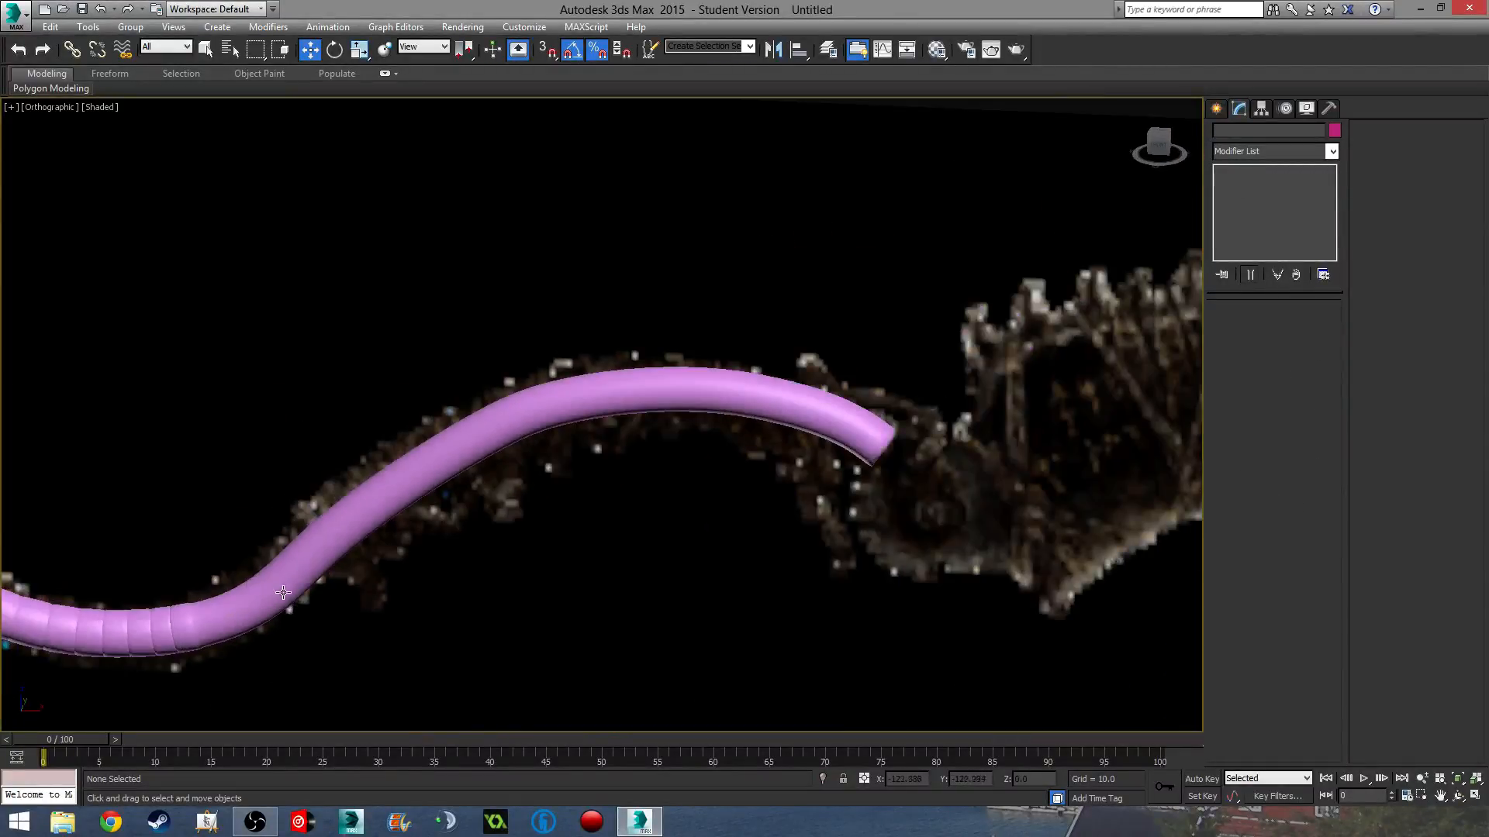
# - Select the handle and set its TurboSmooth iterations to 2
pyautogui.click(286, 593)
pyautogui.moveTo(431, 585); pyautogui.dragTo(842, 438, button='middle')
pyautogui.scroll(3, 842, 438)
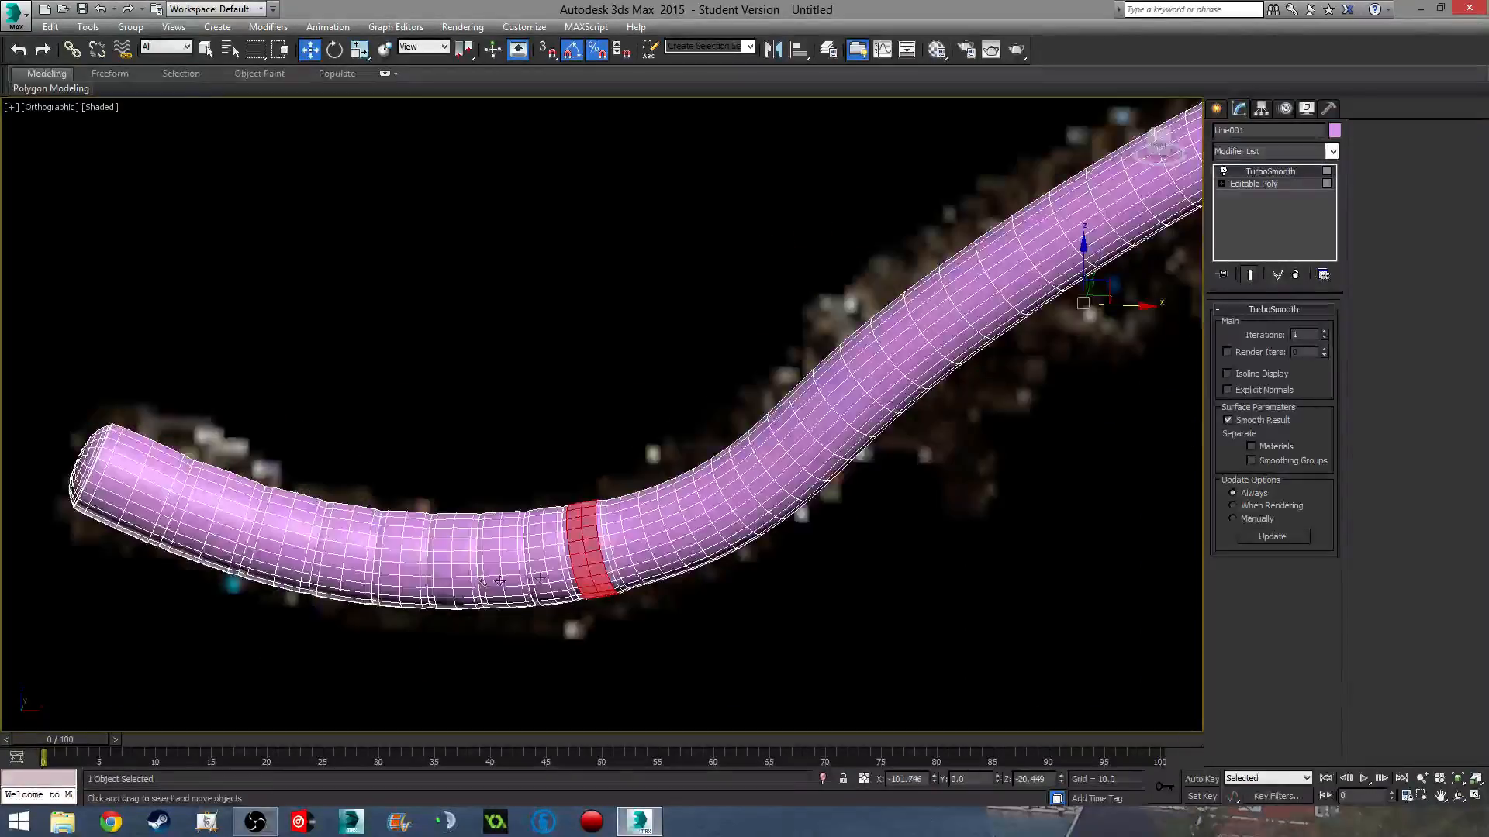
pyautogui.click(1324, 332)
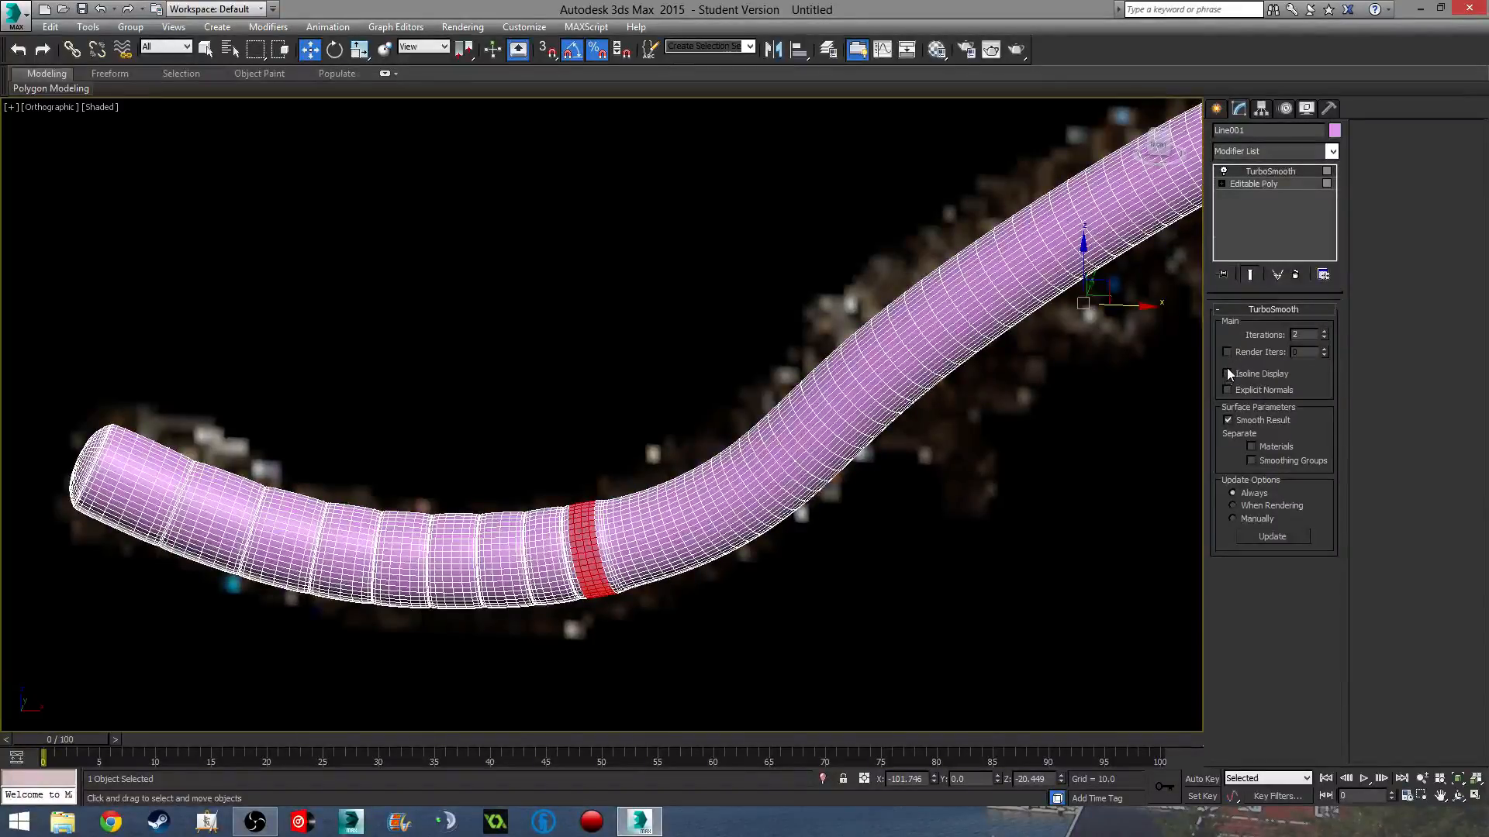
# - Deselect the handle and examine its smoothed rings and upper curve against the reference image
pyautogui.keyDown('alt'); pyautogui.moveTo(883, 411); pyautogui.dragTo(832, 448, button='middle'); pyautogui.keyUp('alt')
pyautogui.scroll(-3, 828, 437)
pyautogui.click(898, 615)
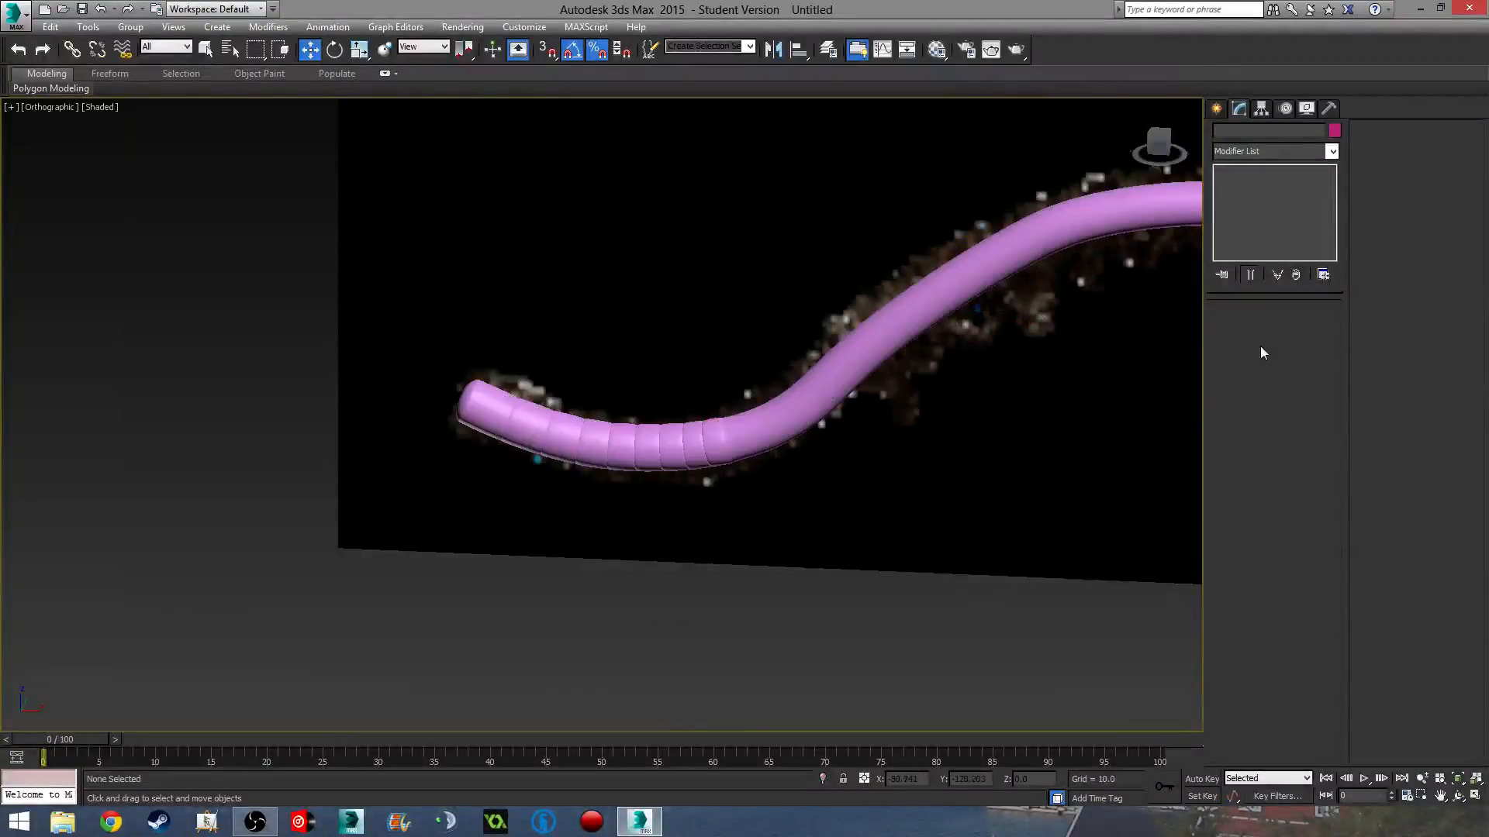
pyautogui.moveTo(961, 575); pyautogui.dragTo(693, 598, button='middle')
pyautogui.moveTo(847, 369); pyautogui.dragTo(636, 430, button='middle')
pyautogui.scroll(5, 898, 363)
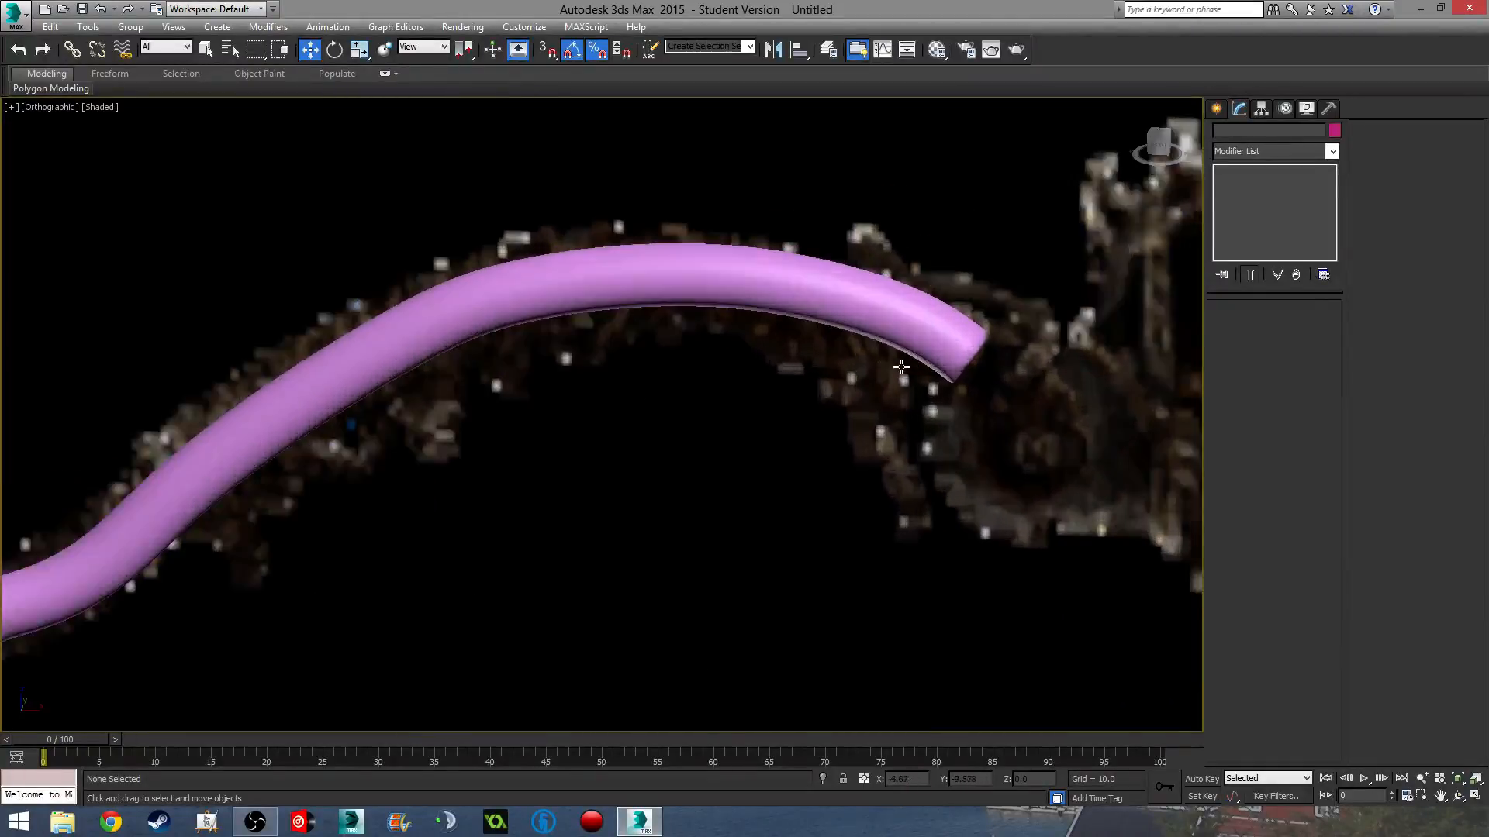
pyautogui.scroll(-4, 936, 355)
# - Try collapsing the handle's entire modifier stack
pyautogui.click(561, 316)
pyautogui.scroll(-2, 560, 335)
pyautogui.moveTo(560, 335); pyautogui.dragTo(714, 319, button='middle')
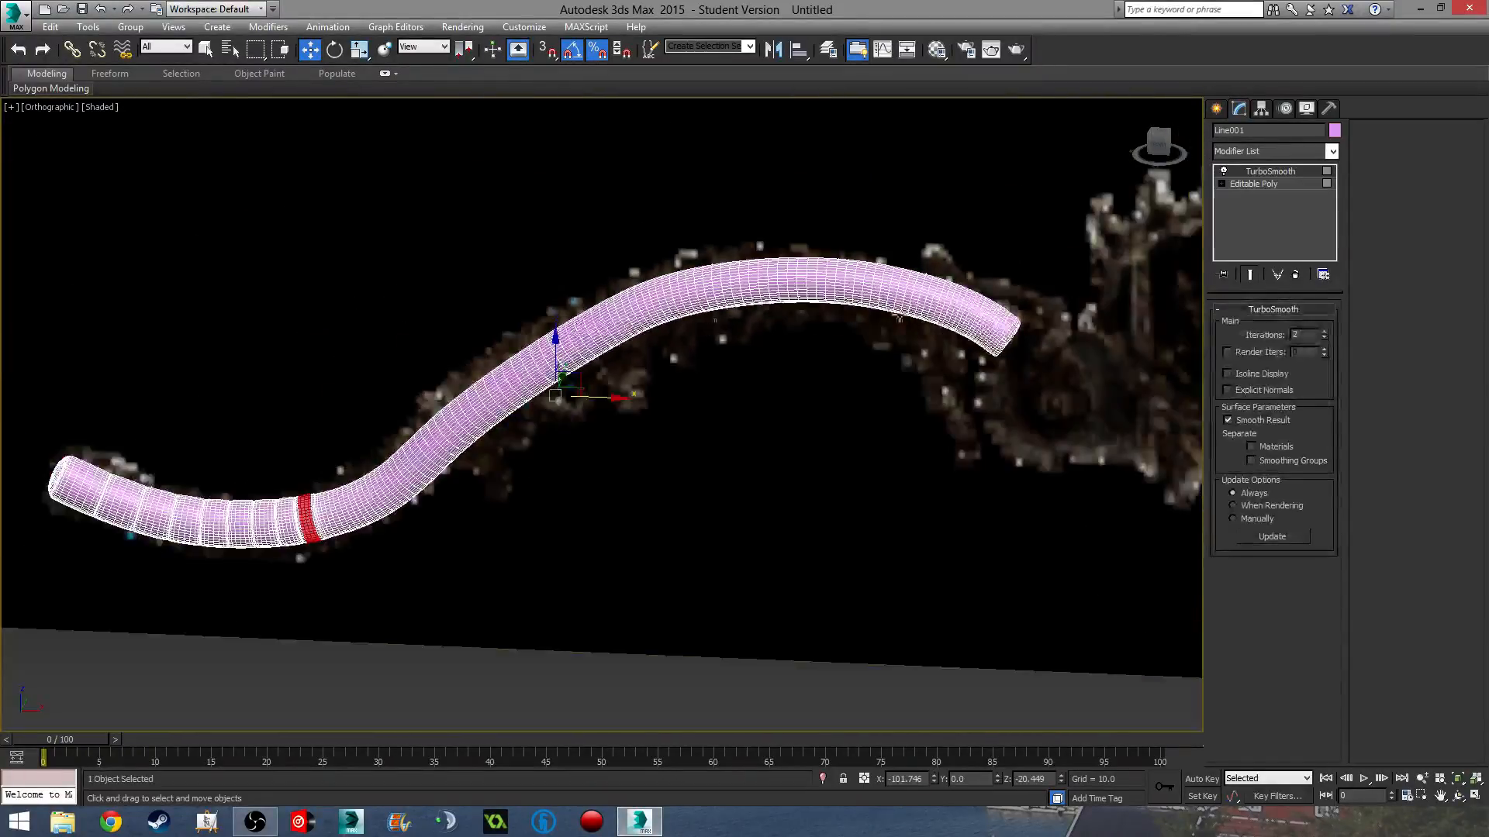
pyautogui.rightClick(1267, 184)
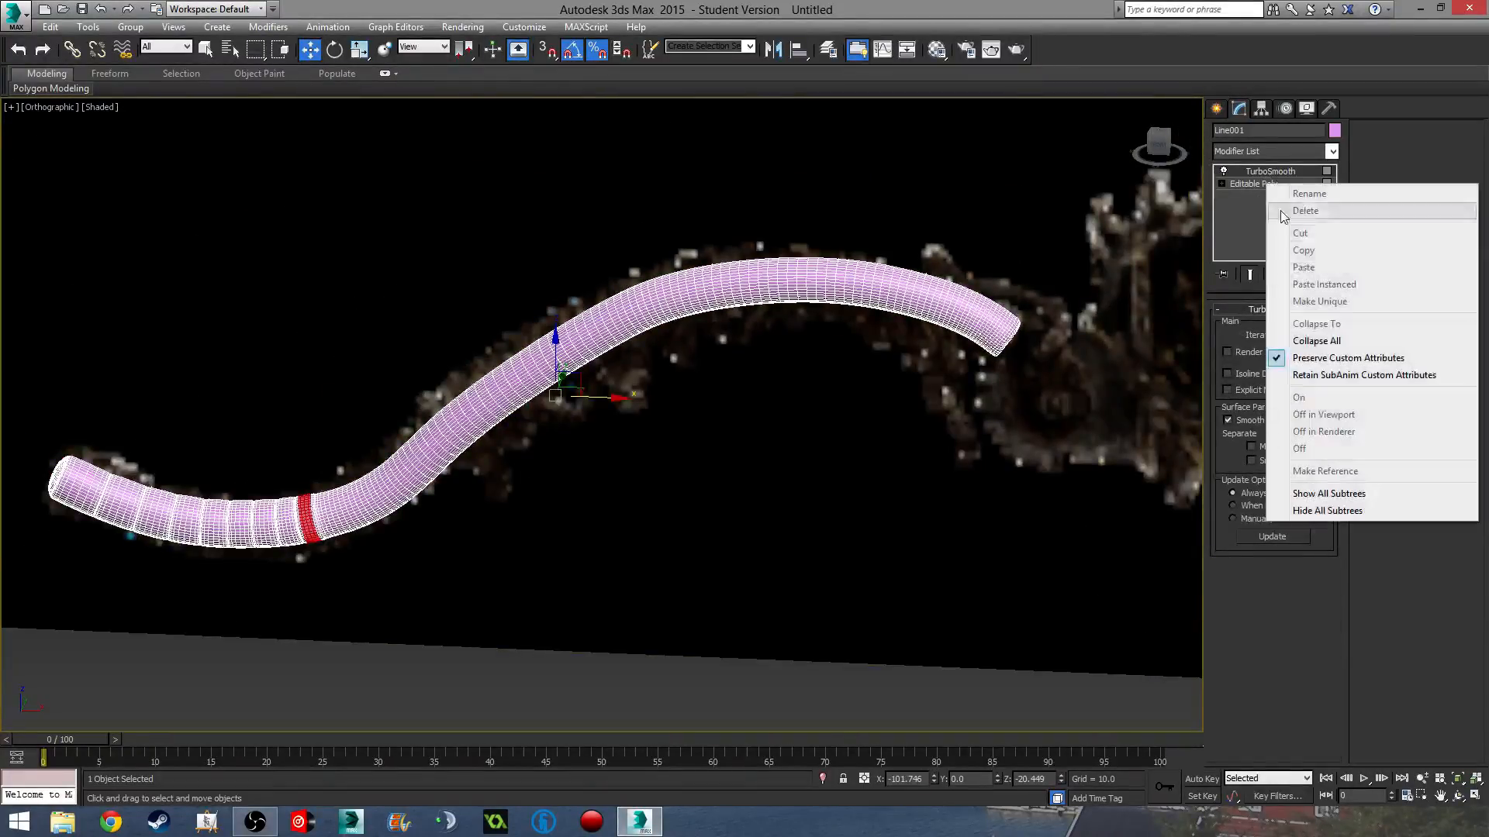
pyautogui.click(1353, 336)
pyautogui.click(816, 457)
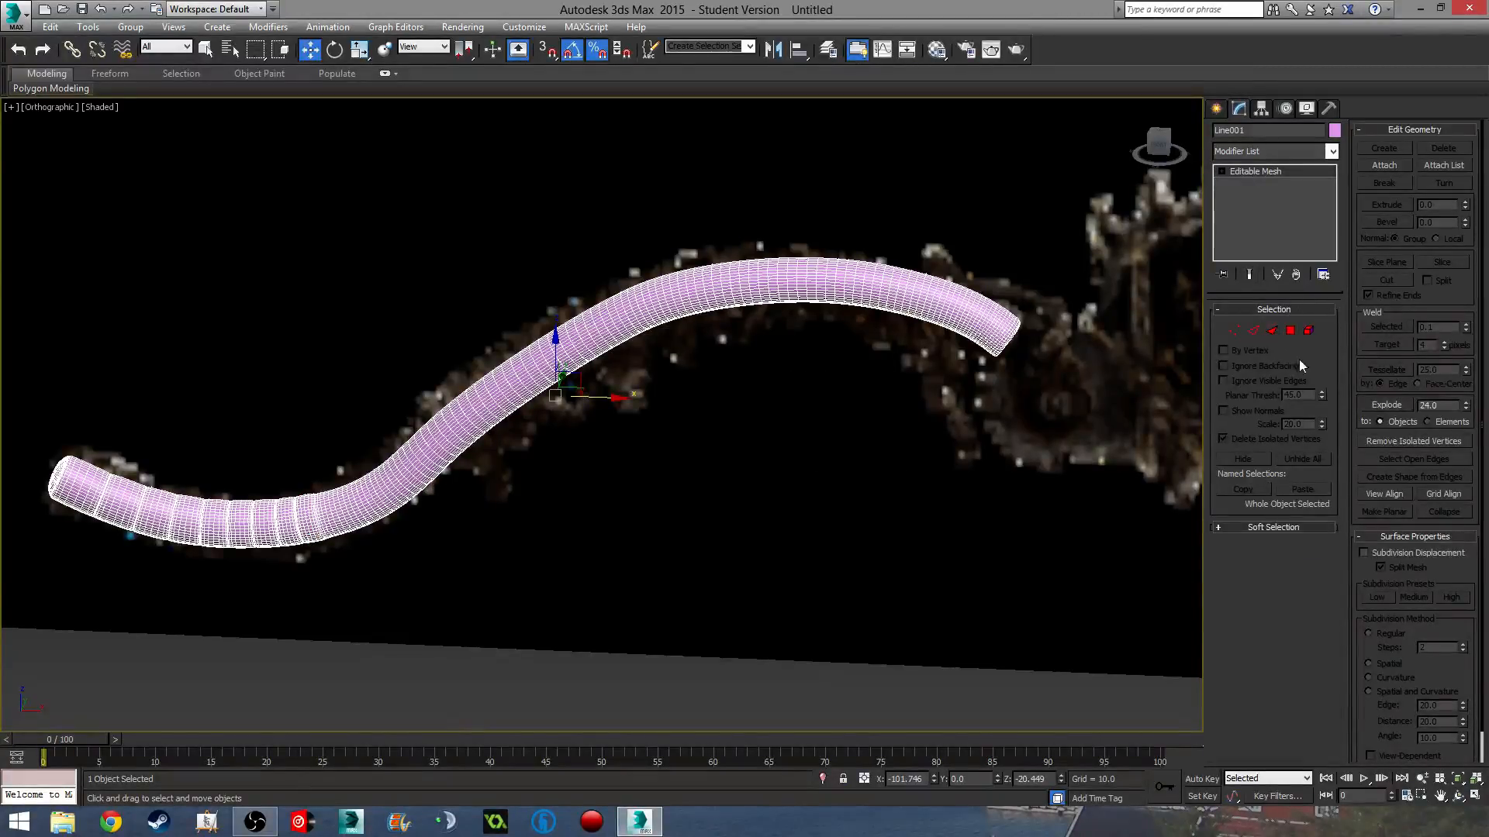
# - Try Soft Selection with a falloff of 20.0 at polygon level on faces along the handle's rising middle section
pyautogui.click(1221, 528)
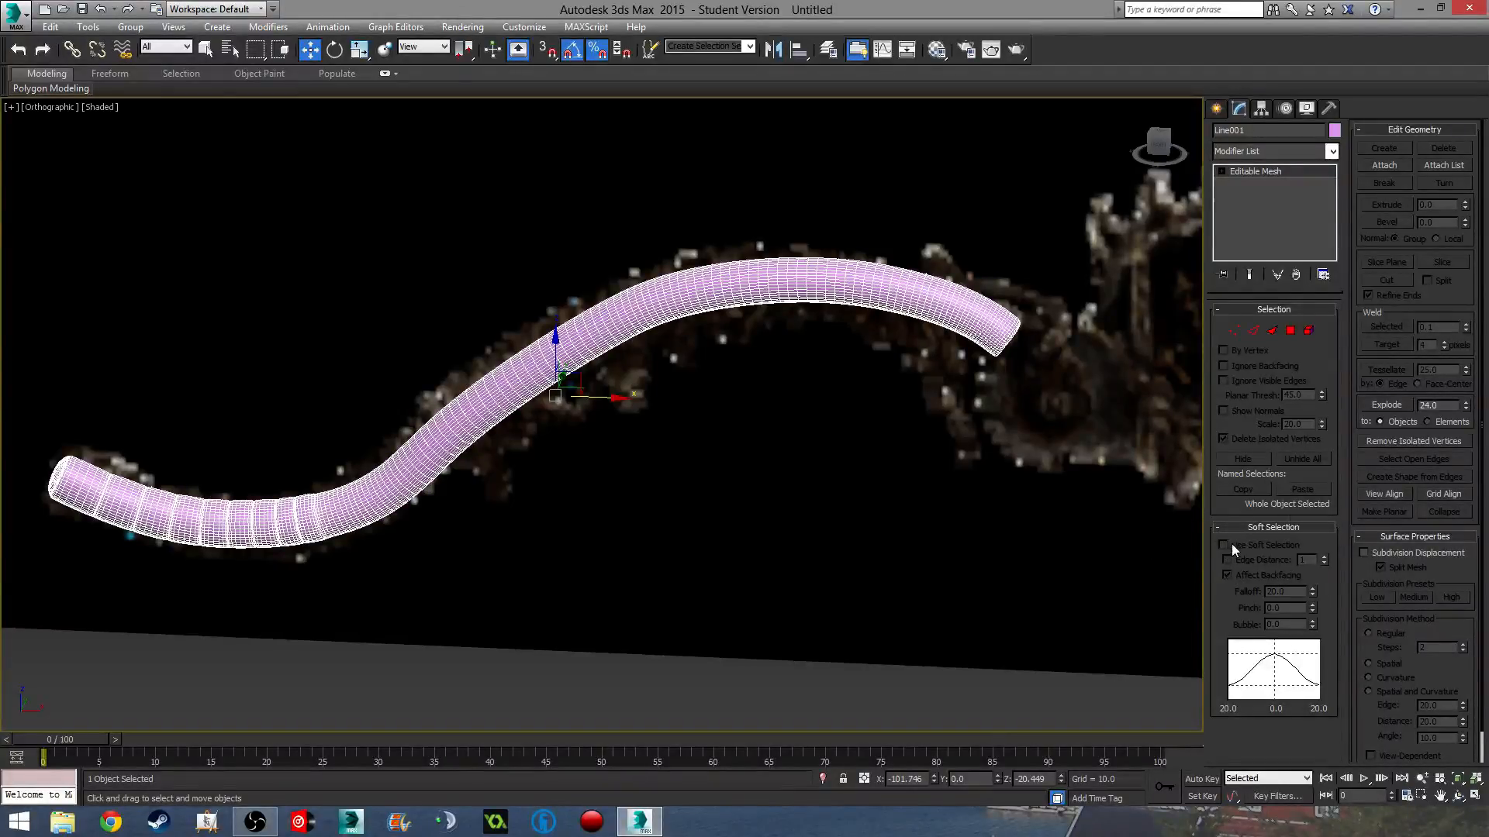
pyautogui.click(1291, 330)
pyautogui.click(1223, 545)
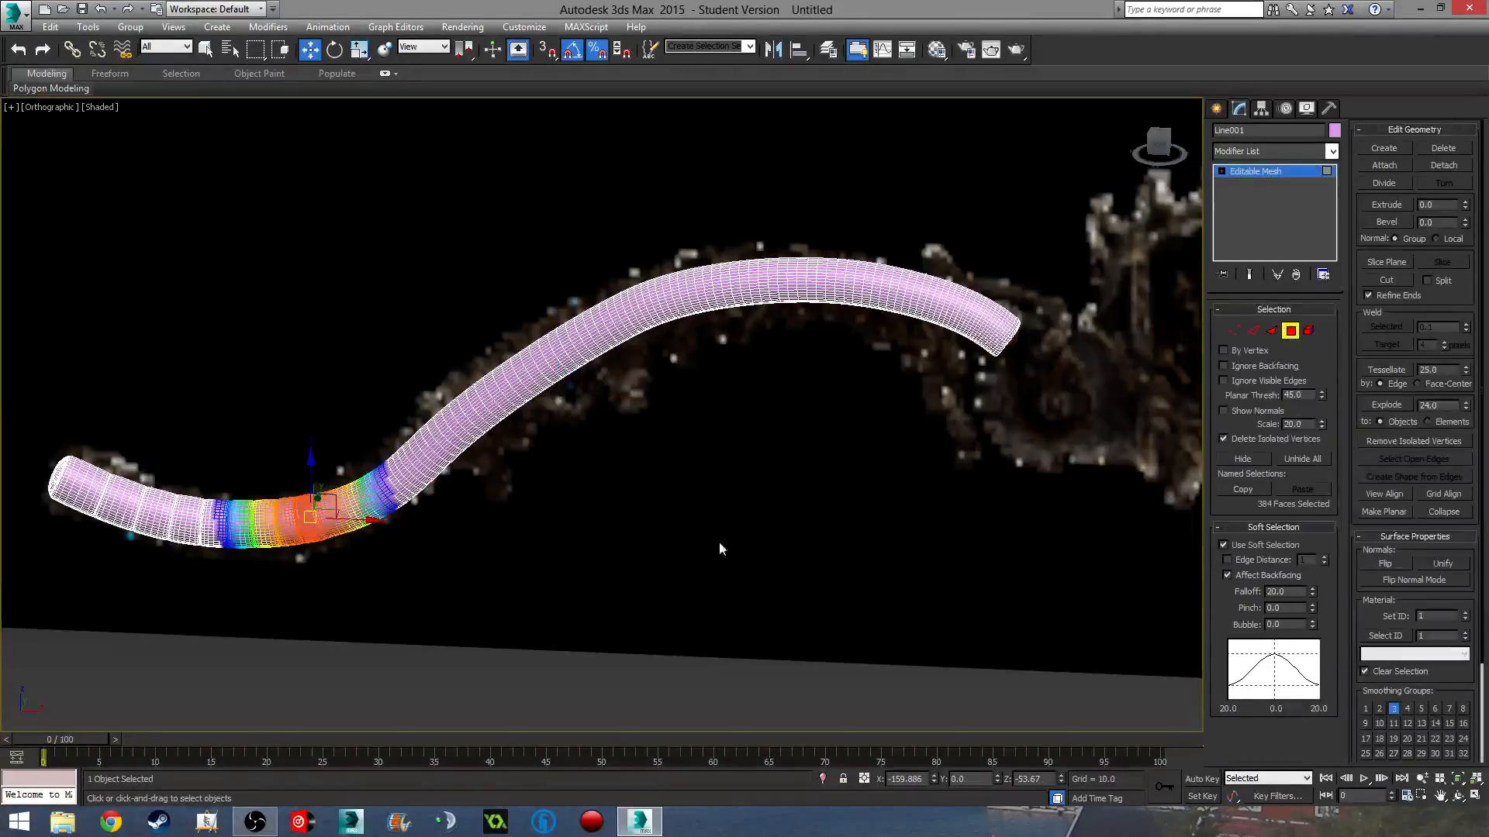
pyautogui.scroll(3, 583, 486)
pyautogui.scroll(2, 583, 486)
pyautogui.click(679, 407)
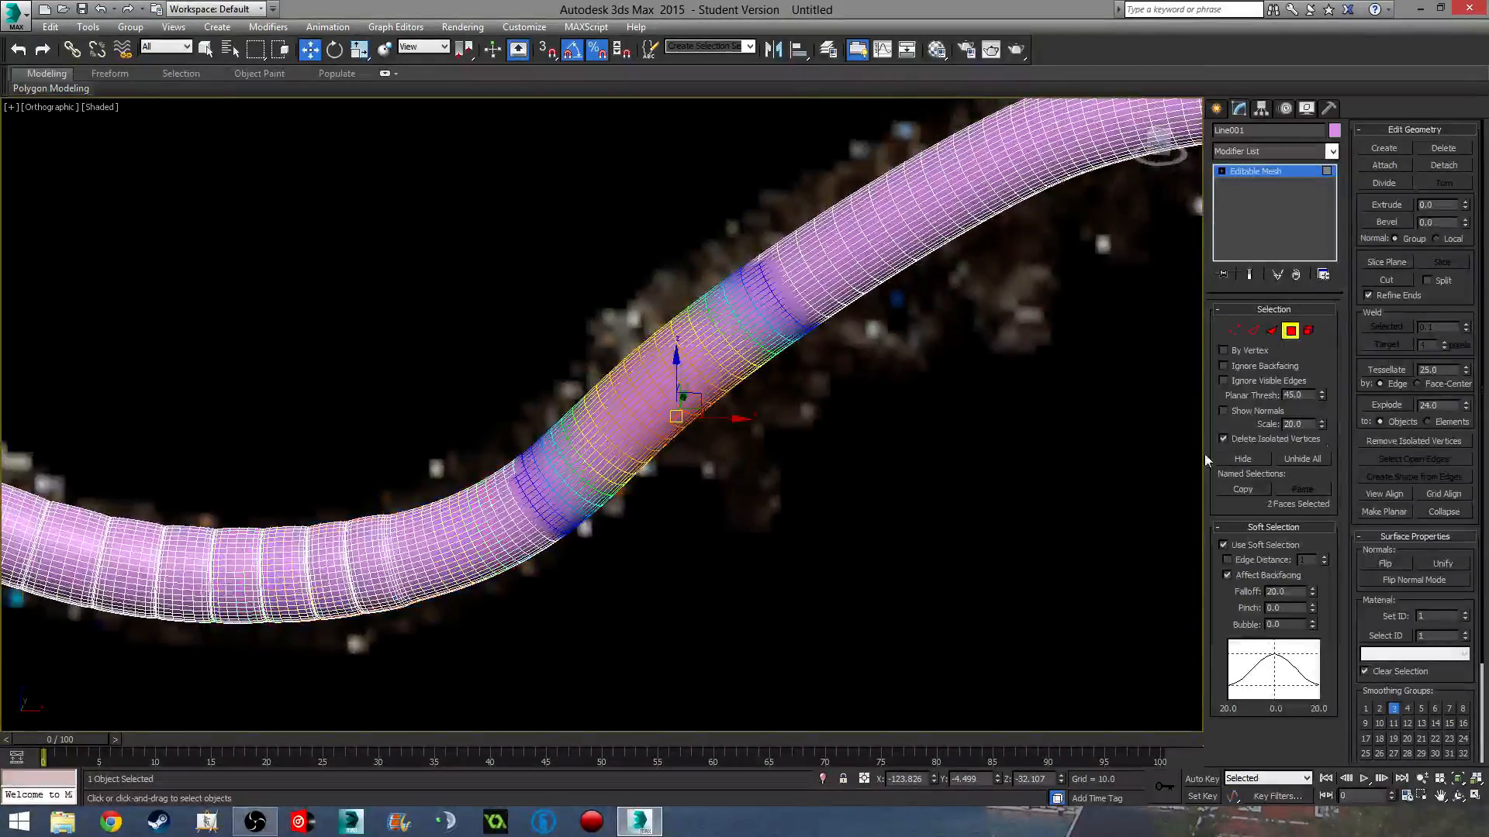
# - Try a planar threshold of 0.0 and a normals scale of 33.9, and undo back to the uncollapsed TurboSmooth stack
pyautogui.moveTo(1323, 395); pyautogui.dragTo(1326, 721)
pyautogui.rightClick(1321, 397)
pyautogui.moveTo(1335, 475); pyautogui.dragTo(1335, 313)
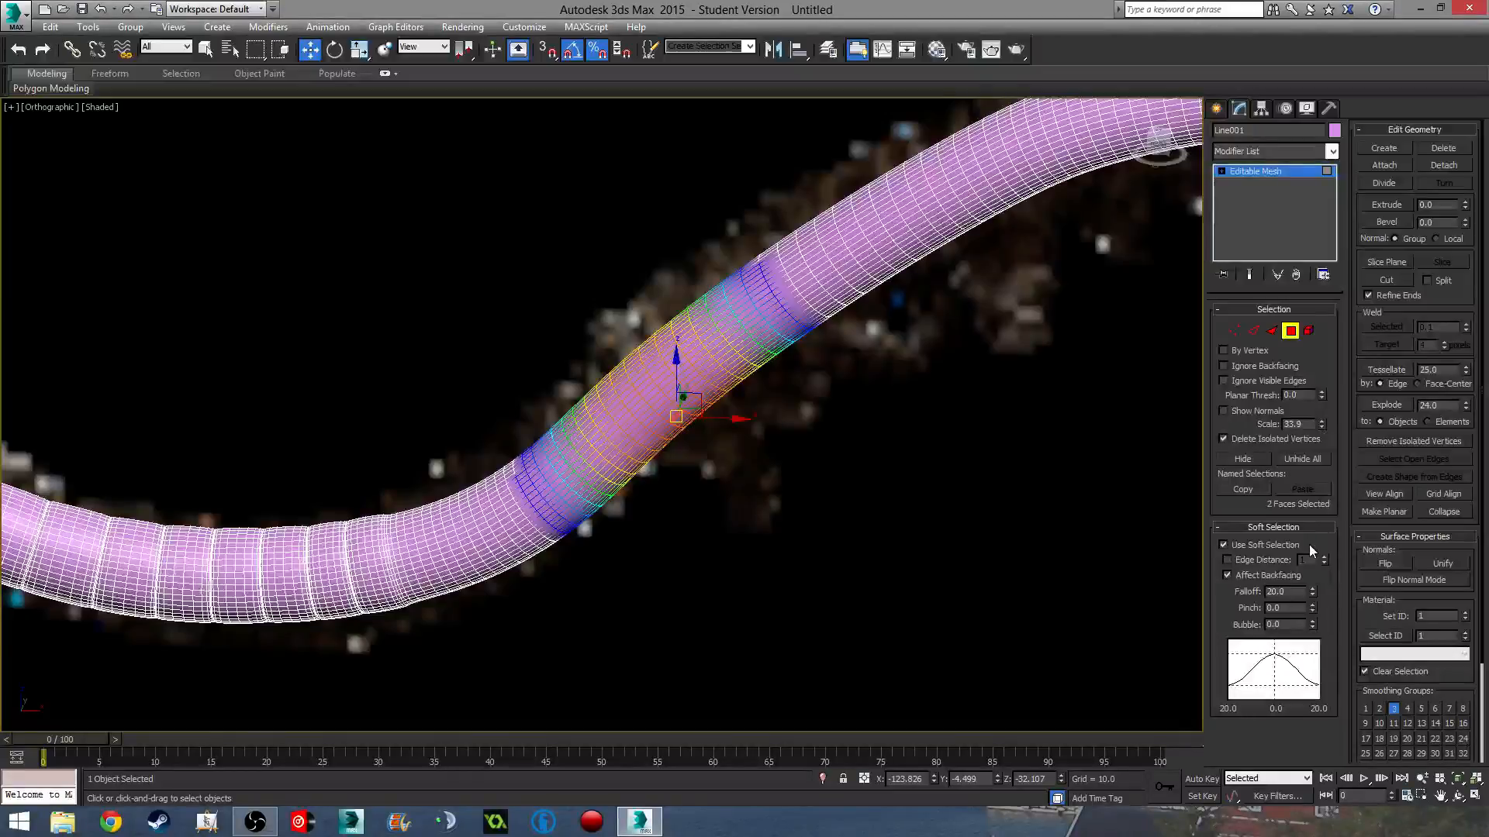
pyautogui.hotkey('ctrl', 'z')
pyautogui.hotkey('ctrl', 'z')
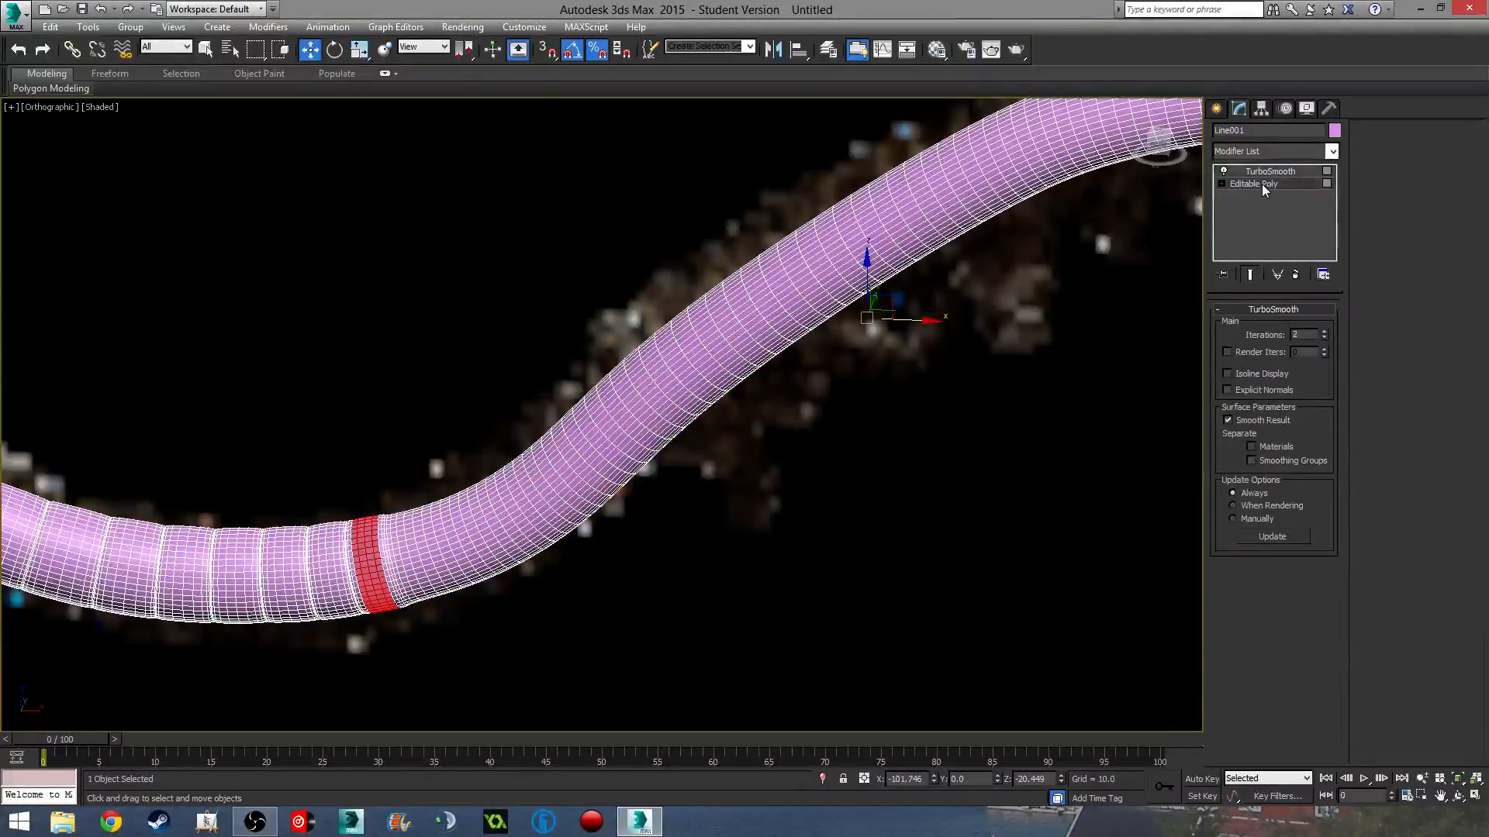
# - Collapse the handle's entire modifier stack, including TurboSmooth, into a single mesh
pyautogui.click(1263, 183)
pyautogui.click(1269, 172)
pyautogui.rightClick(1269, 172)
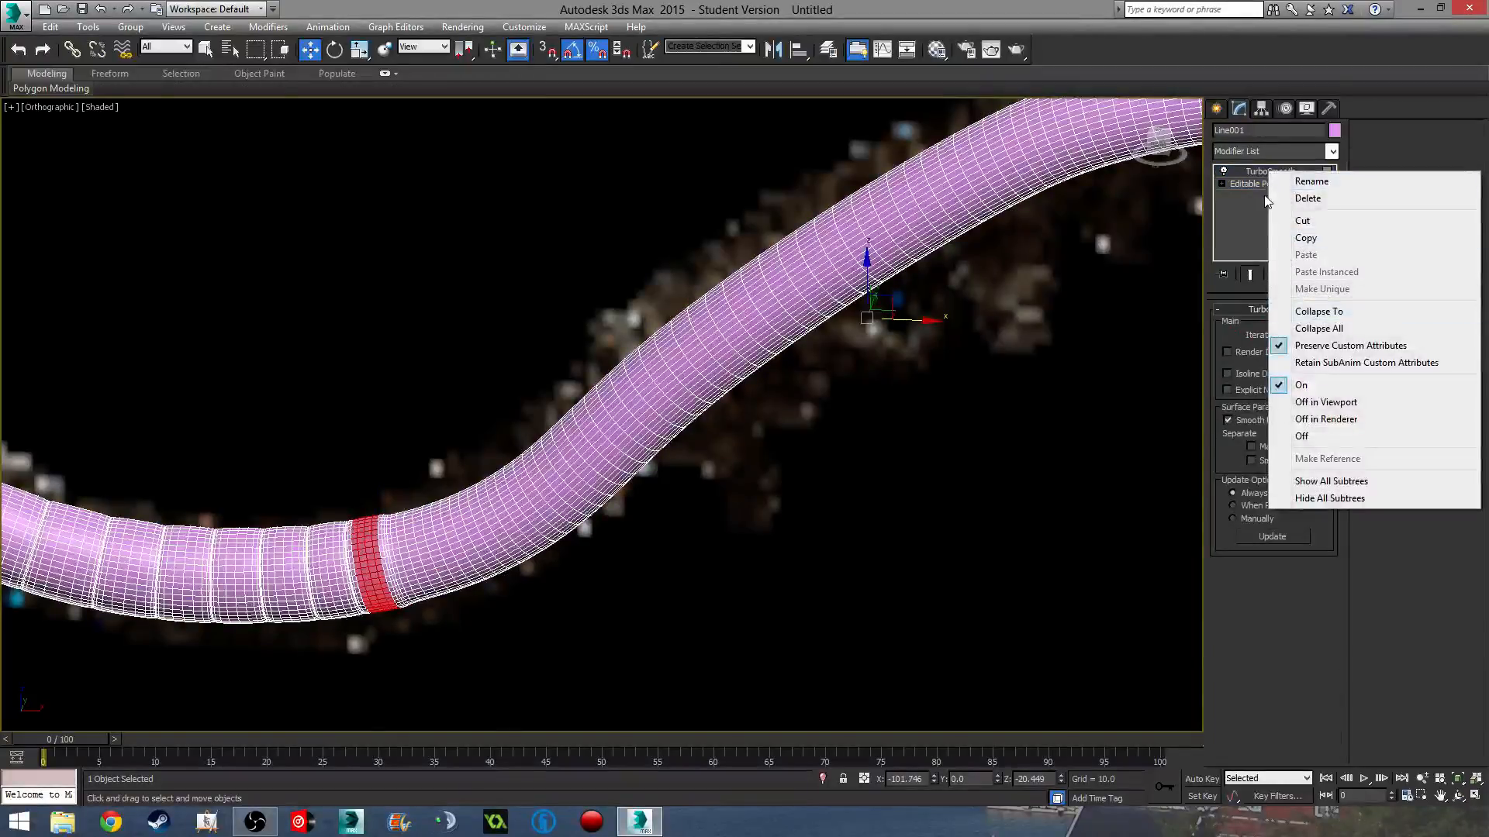
pyautogui.click(1318, 328)
pyautogui.click(865, 457)
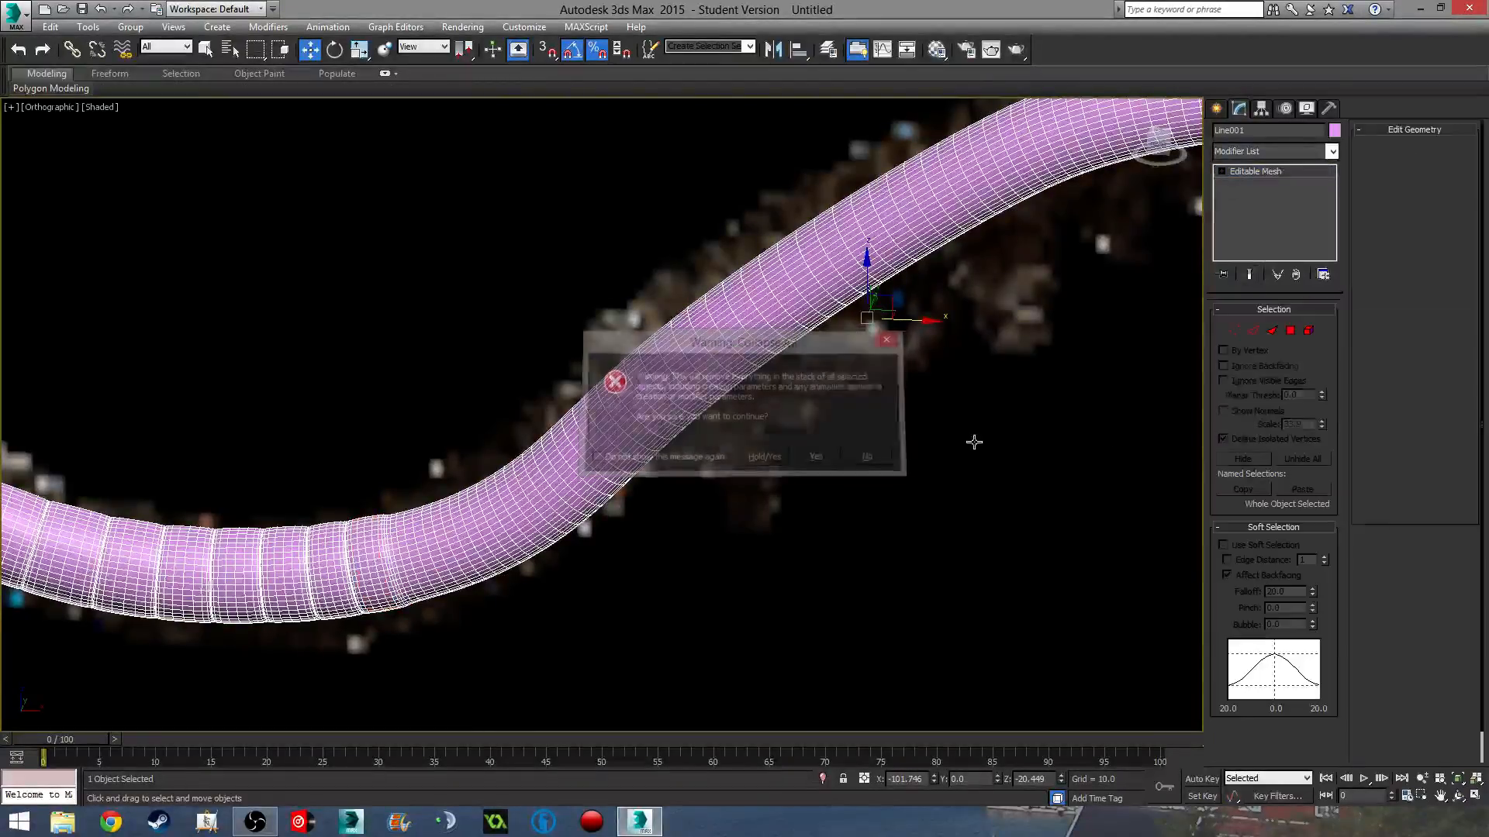
# - Enable Soft Selection at polygon level on the handle mesh and reduce its falloff to 4.0
pyautogui.click(1290, 330)
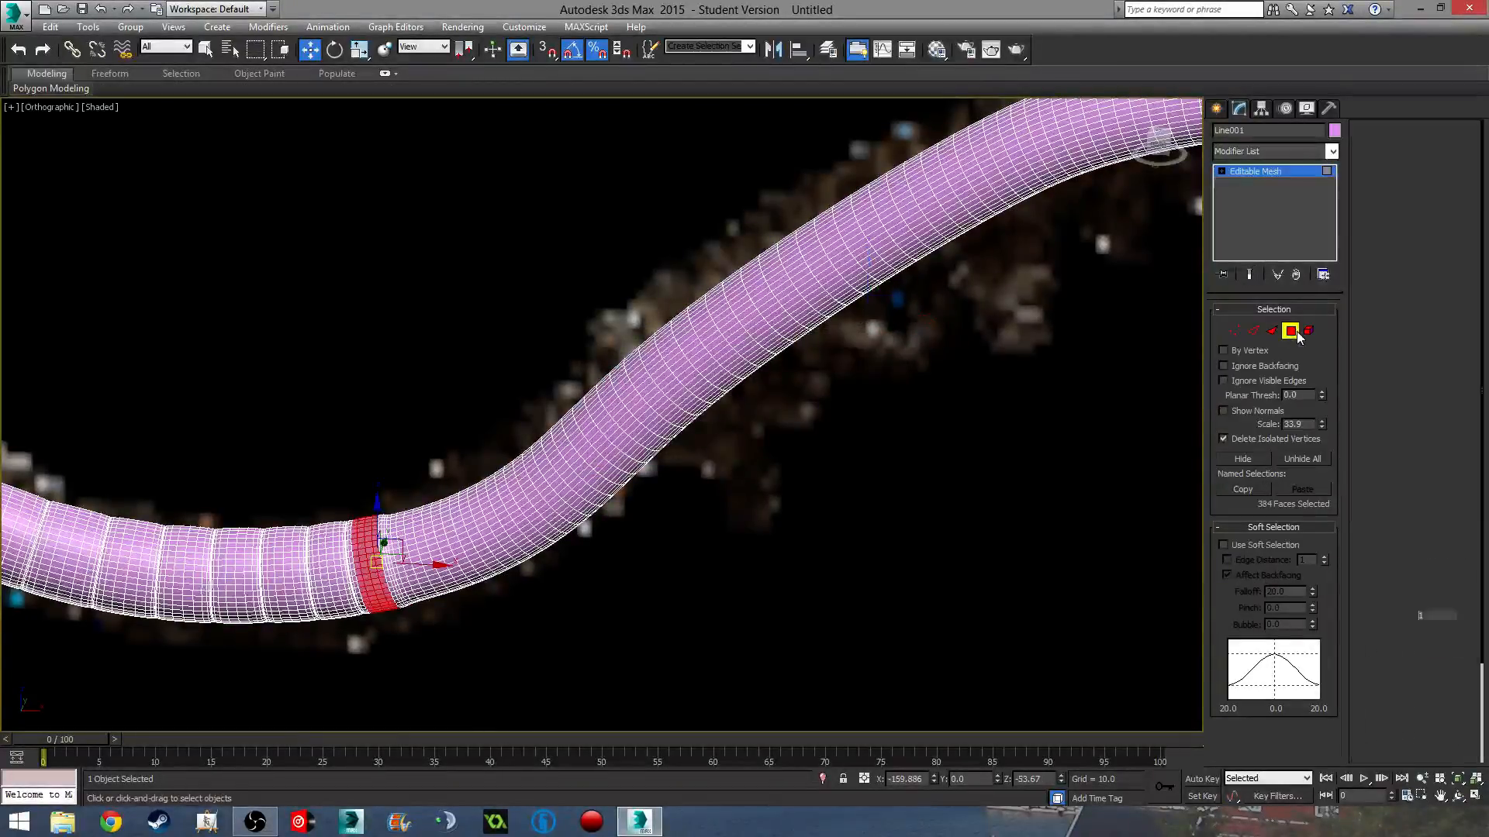
pyautogui.click(1224, 545)
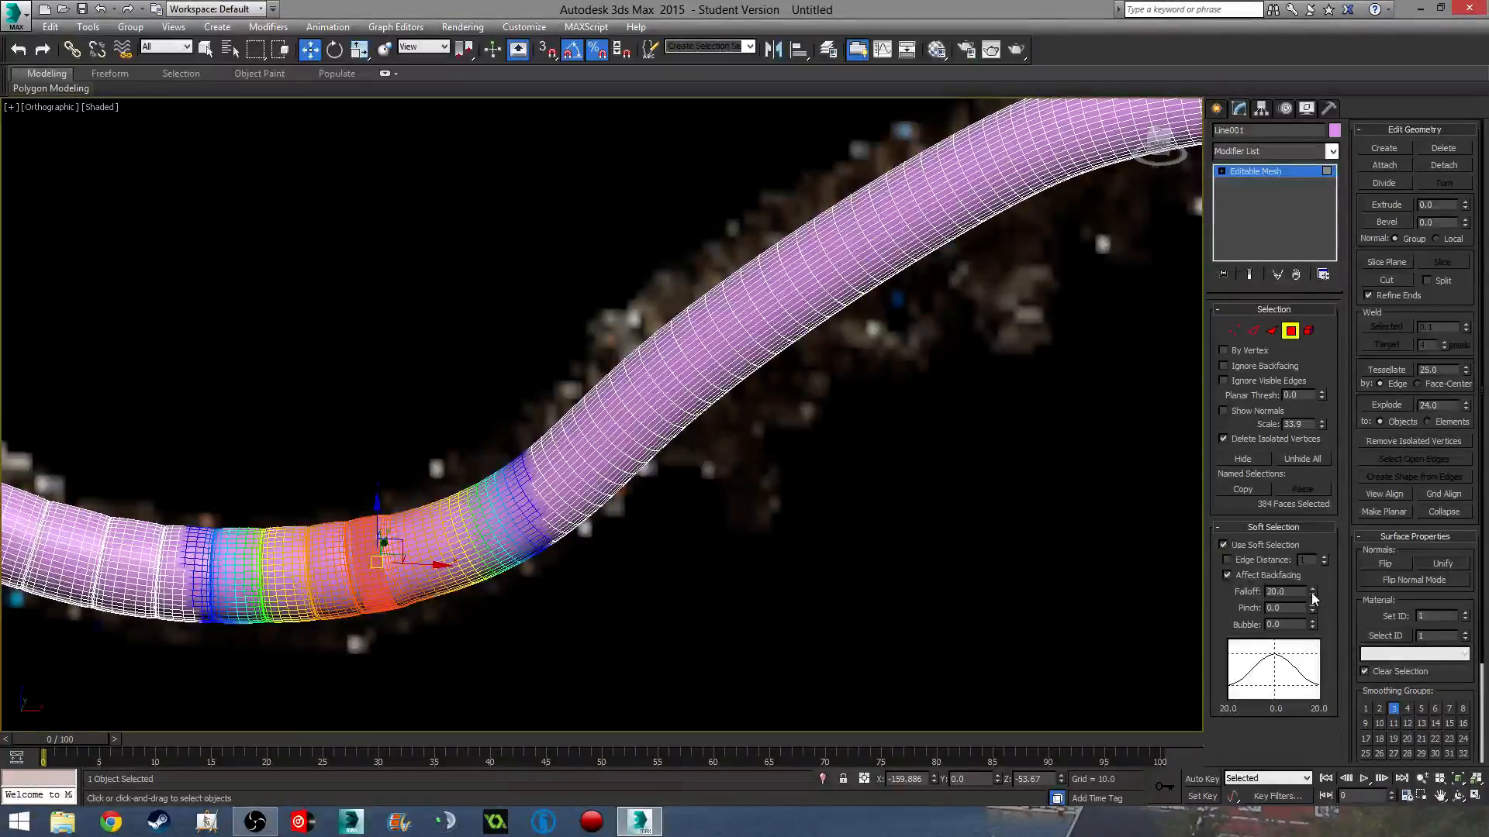
pyautogui.moveTo(1312, 593); pyautogui.dragTo(1312, 647)
pyautogui.moveTo(680, 600); pyautogui.dragTo(635, 641, button='middle')
# - Displace single soft-selected faces around the bend between the rings and the rising section to form shallow lumps
pyautogui.click(508, 547)
pyautogui.scroll(3, 487, 567)
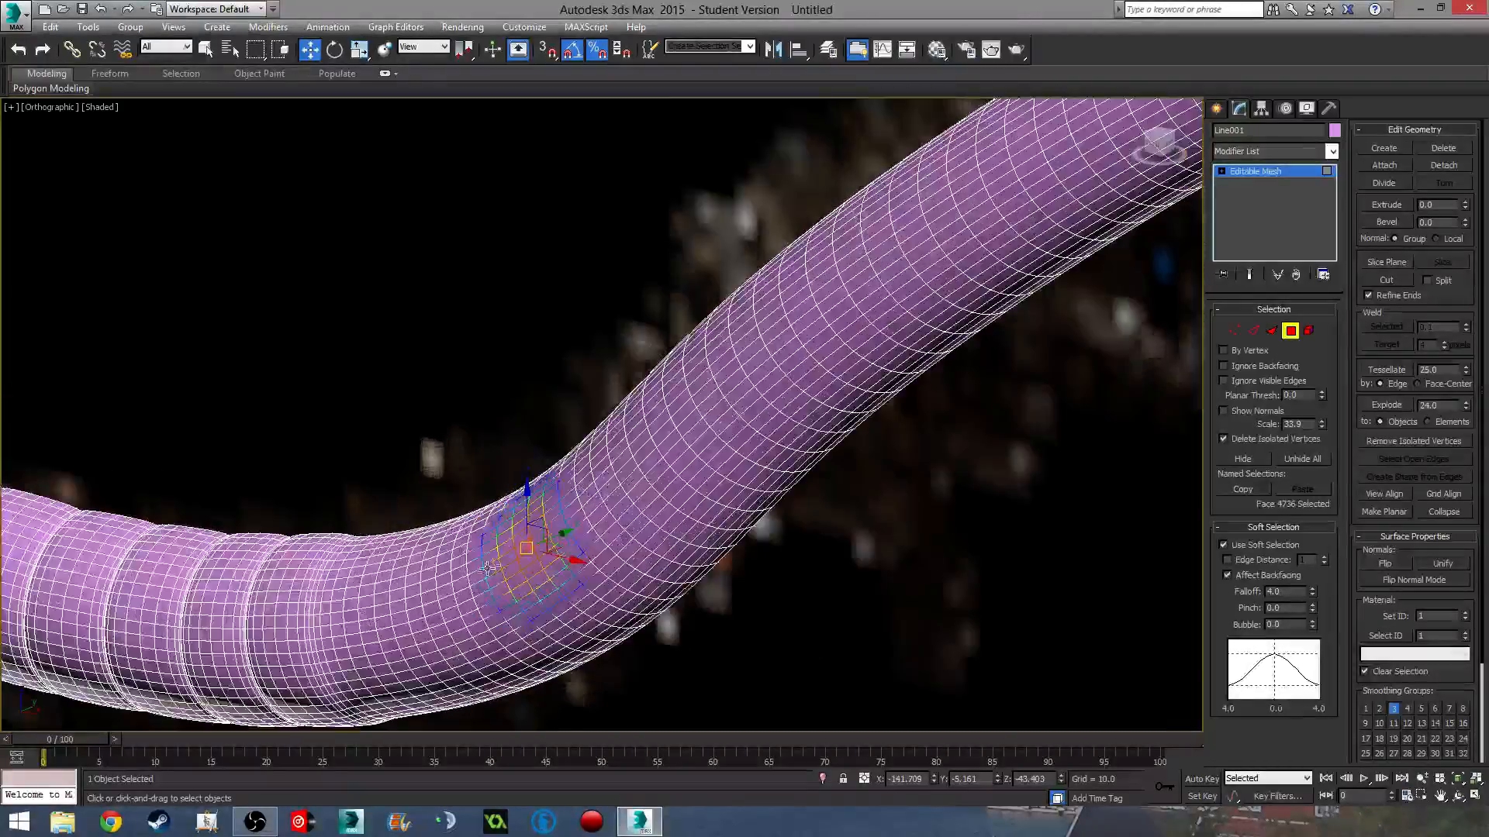
pyautogui.click(629, 515)
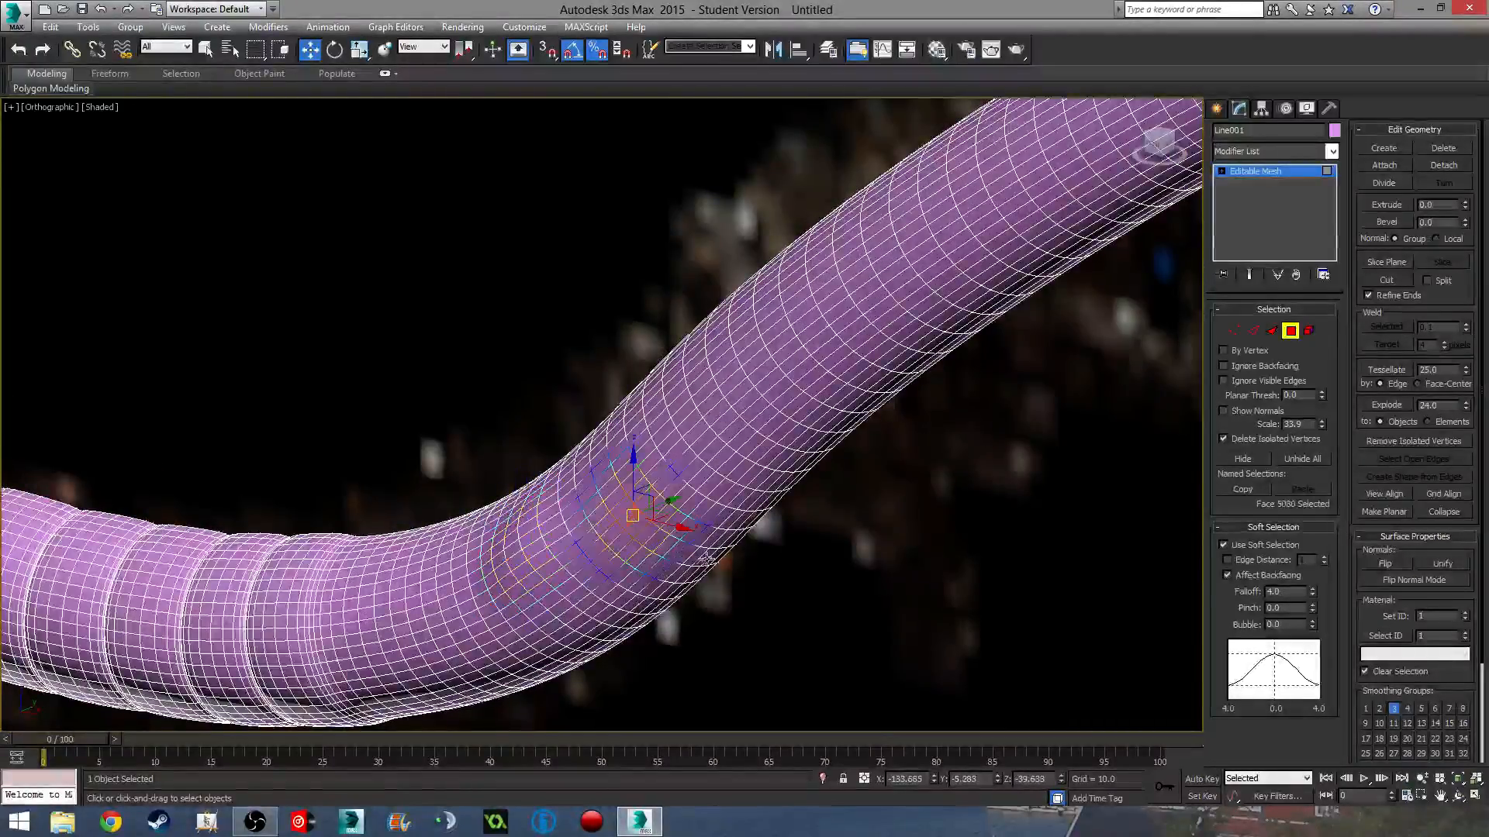
pyautogui.keyDown('alt'); pyautogui.moveTo(629, 515); pyautogui.dragTo(732, 612, button='middle'); pyautogui.keyUp('alt')
pyautogui.click(629, 424)
pyautogui.keyDown('alt'); pyautogui.moveTo(629, 423); pyautogui.dragTo(702, 472, button='middle'); pyautogui.keyUp('alt')
pyautogui.click(772, 450)
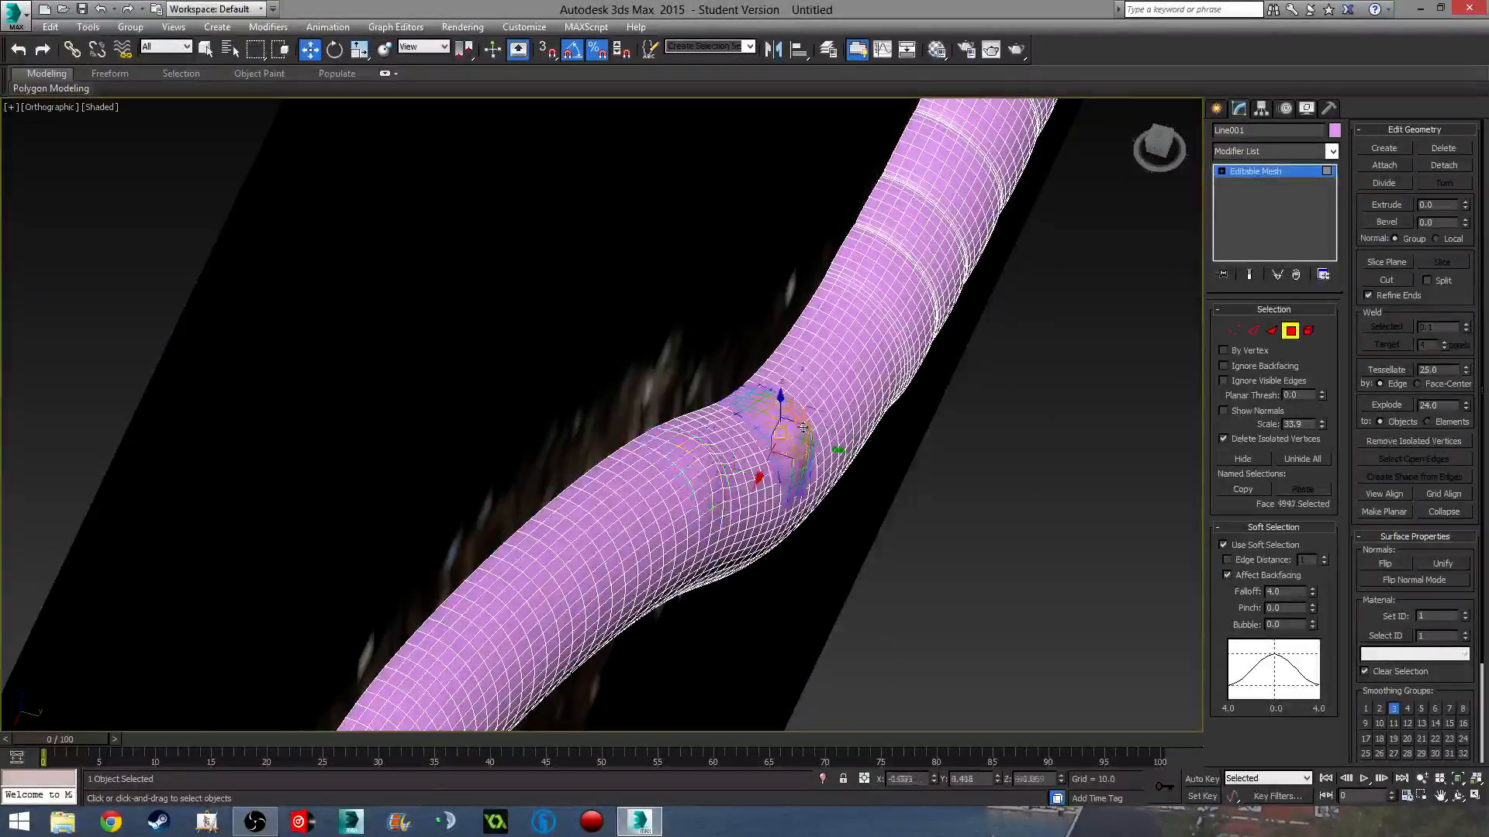
# - Shape more soft-selected faces on the far side of the bend and up the rising section into uneven bumps
pyautogui.click(853, 375)
pyautogui.keyDown('alt'); pyautogui.moveTo(853, 375); pyautogui.dragTo(601, 349, button='middle'); pyautogui.keyUp('alt')
pyautogui.click(773, 360)
pyautogui.click(599, 360)
pyautogui.click(615, 199)
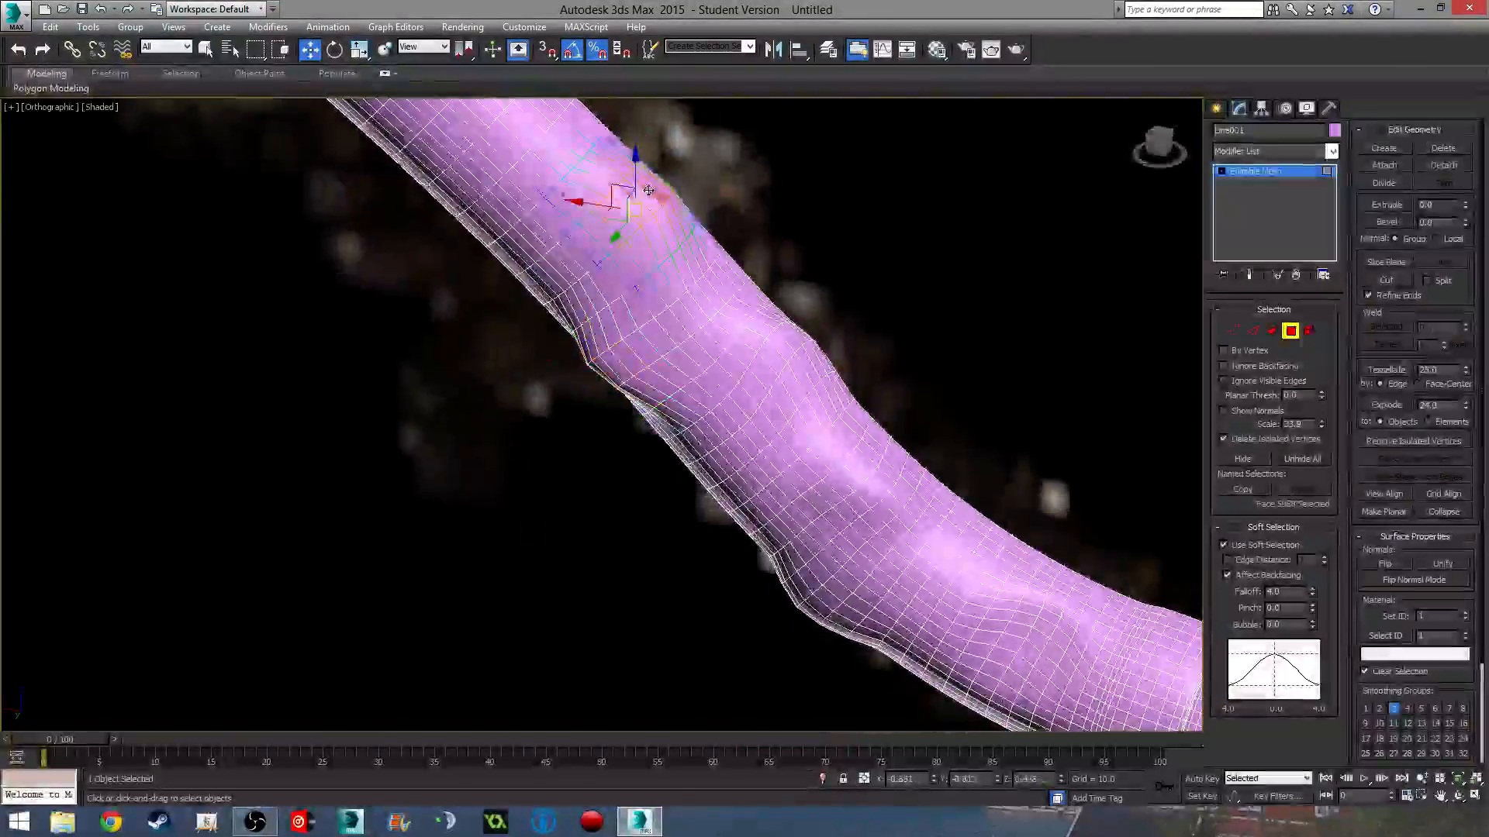
pyautogui.keyDown('alt'); pyautogui.moveTo(615, 200); pyautogui.dragTo(756, 235, button='middle'); pyautogui.keyUp('alt')
# - Displace soft-selected faces along the upper part of the rising section, working toward the start of the arch
pyautogui.click(595, 240)
pyautogui.keyDown('alt'); pyautogui.moveTo(699, 288); pyautogui.dragTo(953, 269, button='middle'); pyautogui.keyUp('alt')
pyautogui.click(548, 266)
pyautogui.keyDown('alt'); pyautogui.moveTo(548, 266); pyautogui.dragTo(799, 205, button='middle'); pyautogui.keyUp('alt')
pyautogui.click(775, 252)
pyautogui.click(802, 201)
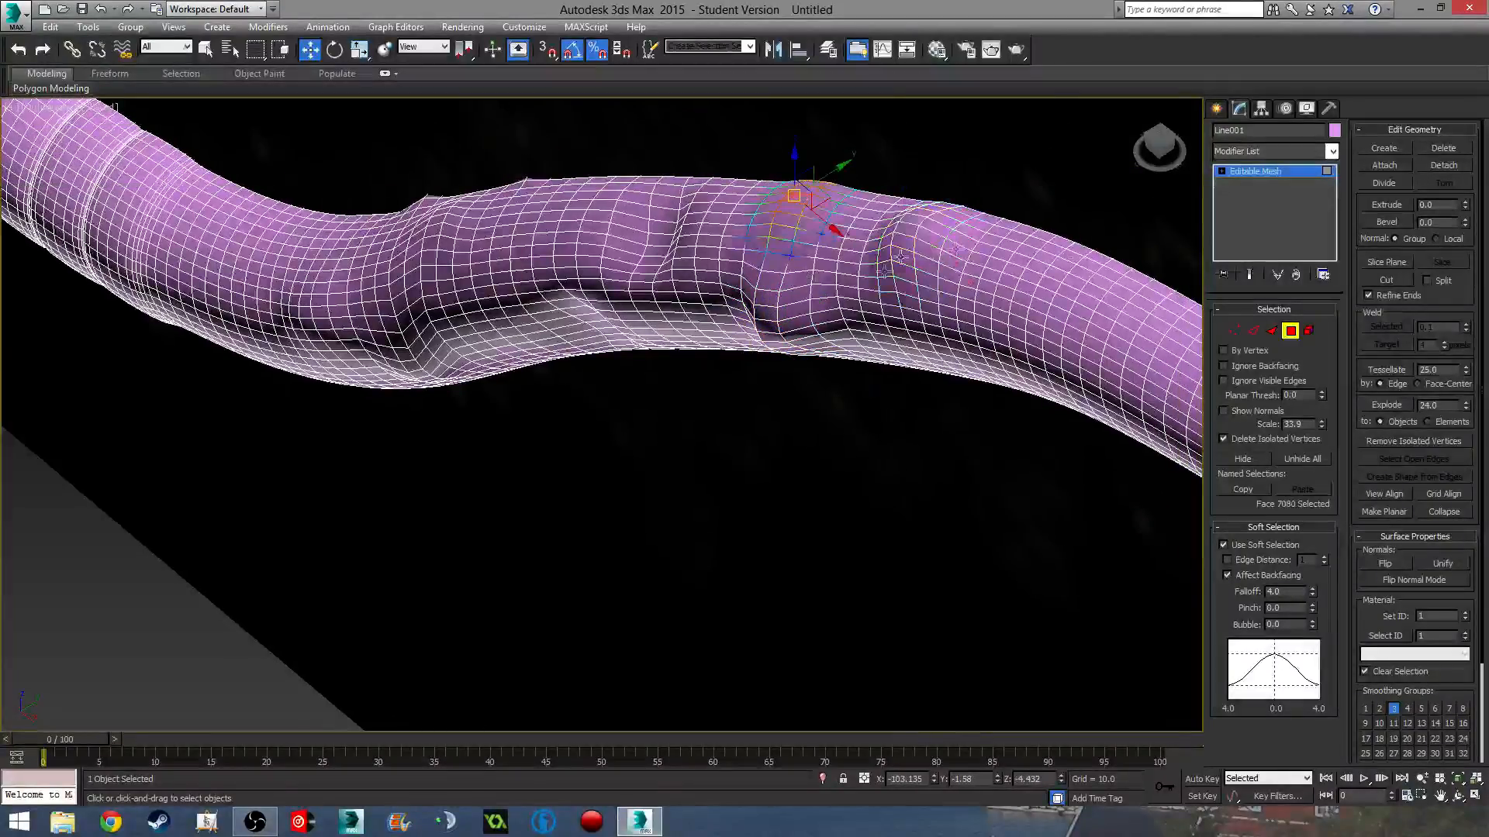
pyautogui.keyDown('alt'); pyautogui.moveTo(900, 256); pyautogui.dragTo(880, 302, button='middle'); pyautogui.keyUp('alt')
pyautogui.click(877, 310)
# - Deform faces between the bend and the nearest ring segments, bulging the handle's lower edge there
pyautogui.keyDown('alt'); pyautogui.moveTo(950, 353); pyautogui.dragTo(648, 342, button='middle'); pyautogui.keyUp('alt')
pyautogui.scroll(5, 842, 394)
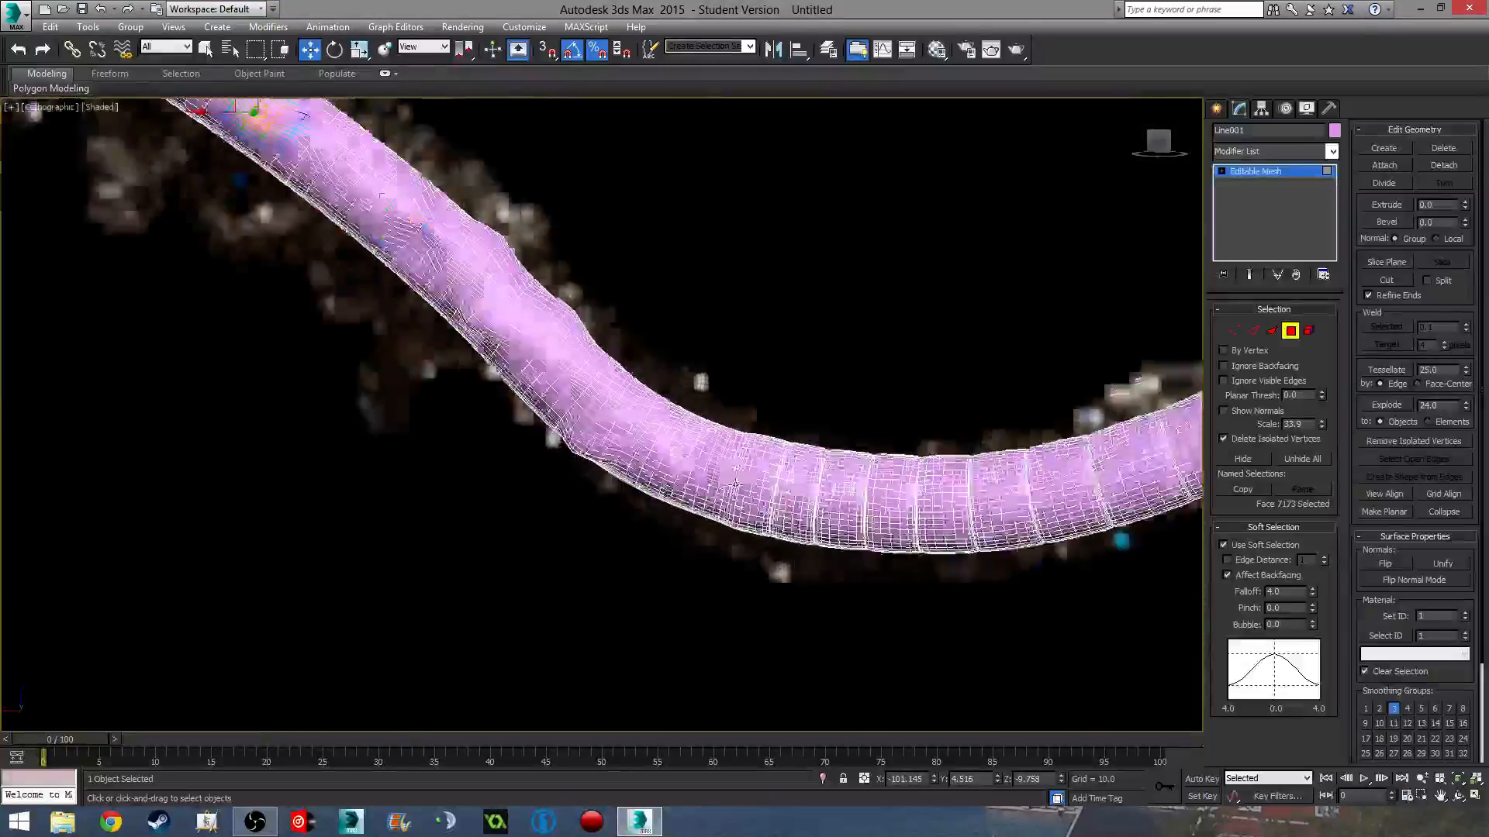
pyautogui.click(670, 498)
pyautogui.keyDown('alt'); pyautogui.moveTo(670, 498); pyautogui.dragTo(543, 465, button='middle'); pyautogui.keyUp('alt')
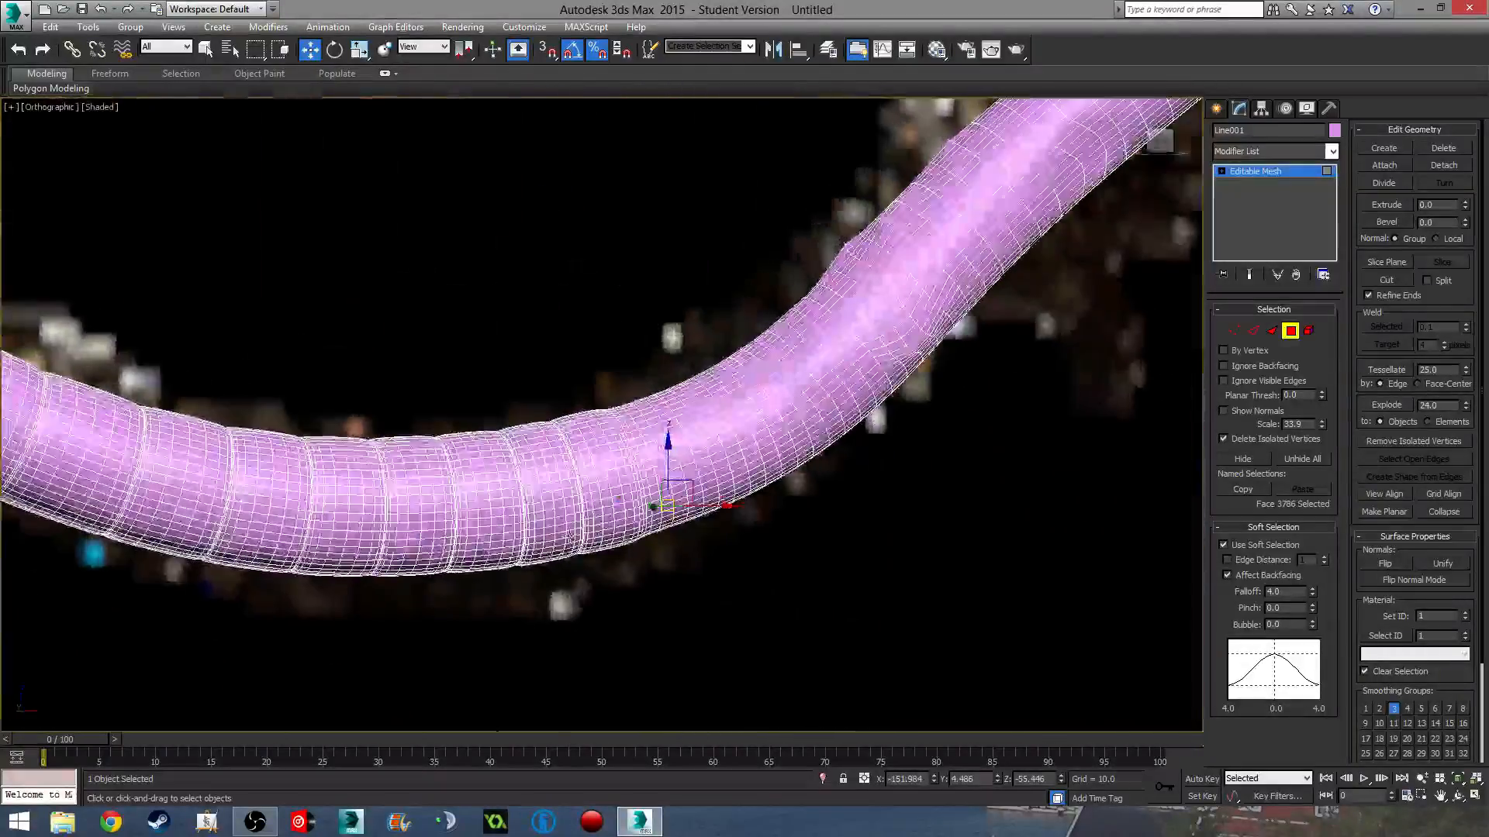
pyautogui.click(565, 518)
pyautogui.scroll(2, 566, 528)
pyautogui.click(482, 492)
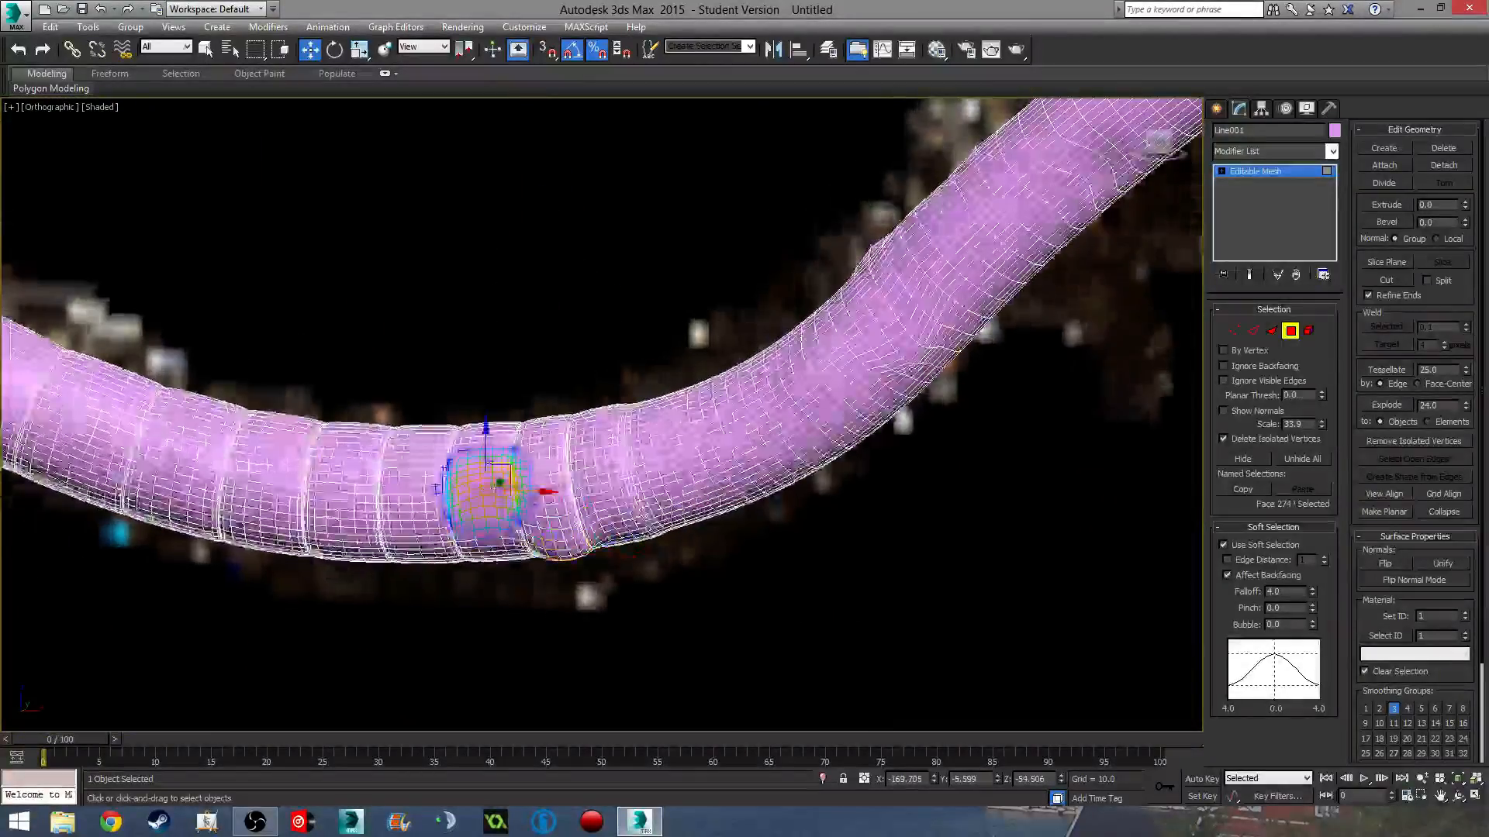
# - Displace one soft-selected face after another along the ringed segments toward the handle's beveled tip
pyautogui.keyDown('alt'); pyautogui.moveTo(393, 491); pyautogui.dragTo(392, 559, button='middle'); pyautogui.keyUp('alt')
pyautogui.click(432, 383)
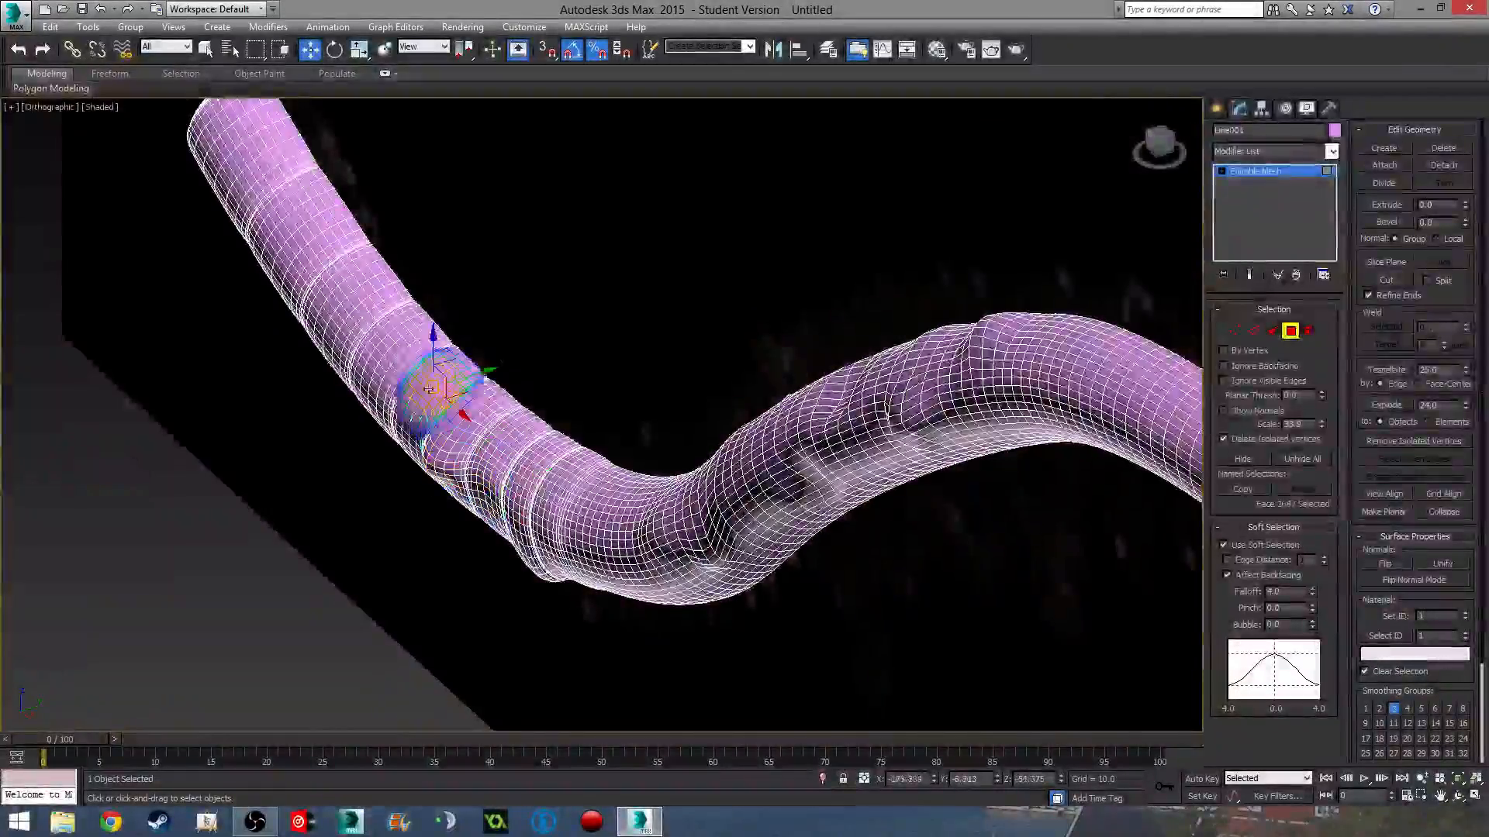
pyautogui.click(399, 342)
pyautogui.click(348, 361)
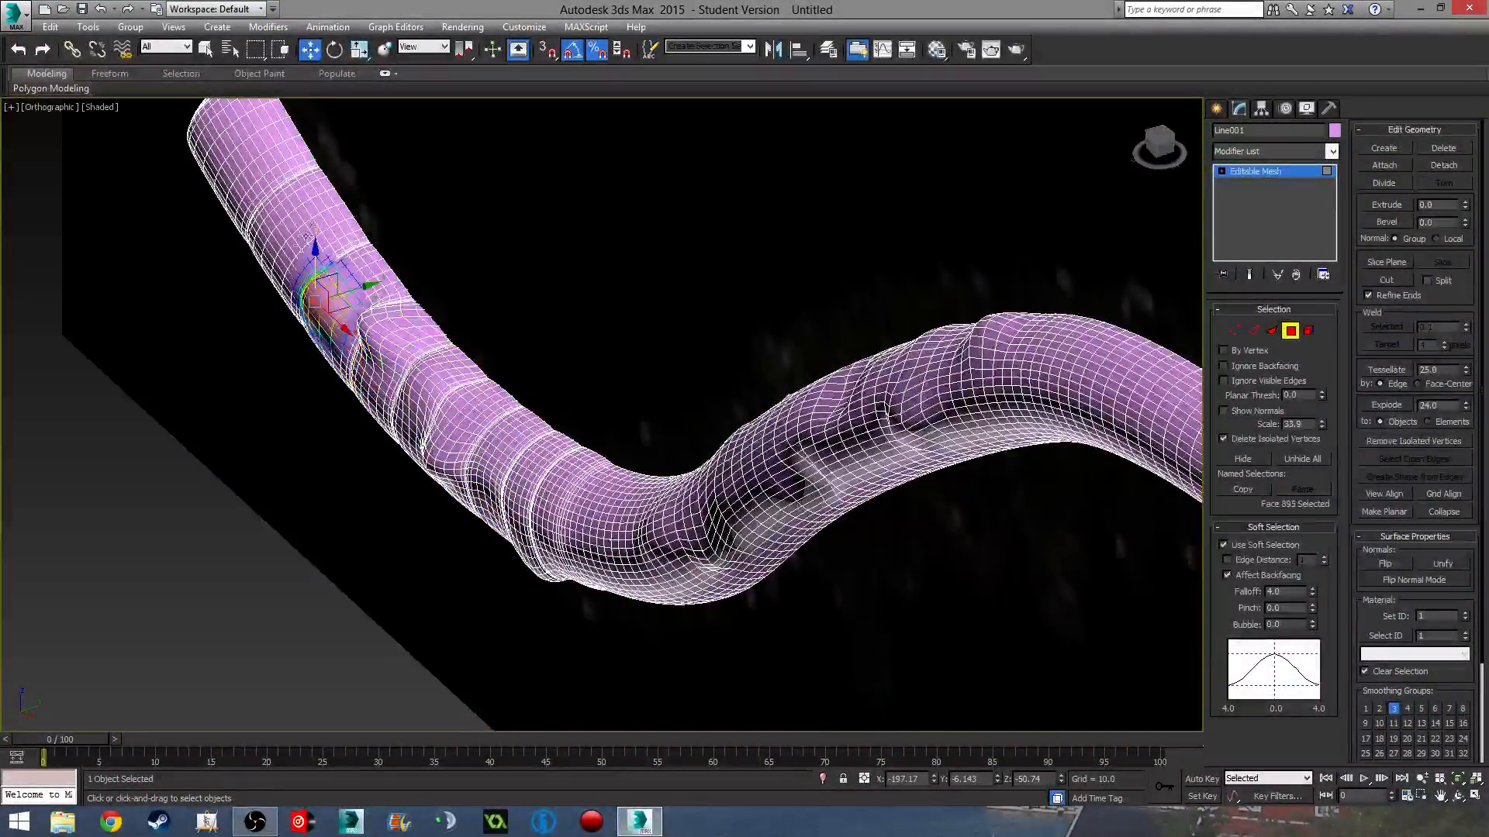
pyautogui.click(299, 196)
pyautogui.click(252, 140)
# - Roughen the far side of the ringed segments by displacing soft-selected faces
pyautogui.keyDown('alt'); pyautogui.moveTo(648, 405); pyautogui.dragTo(362, 363, button='middle'); pyautogui.keyUp('alt')
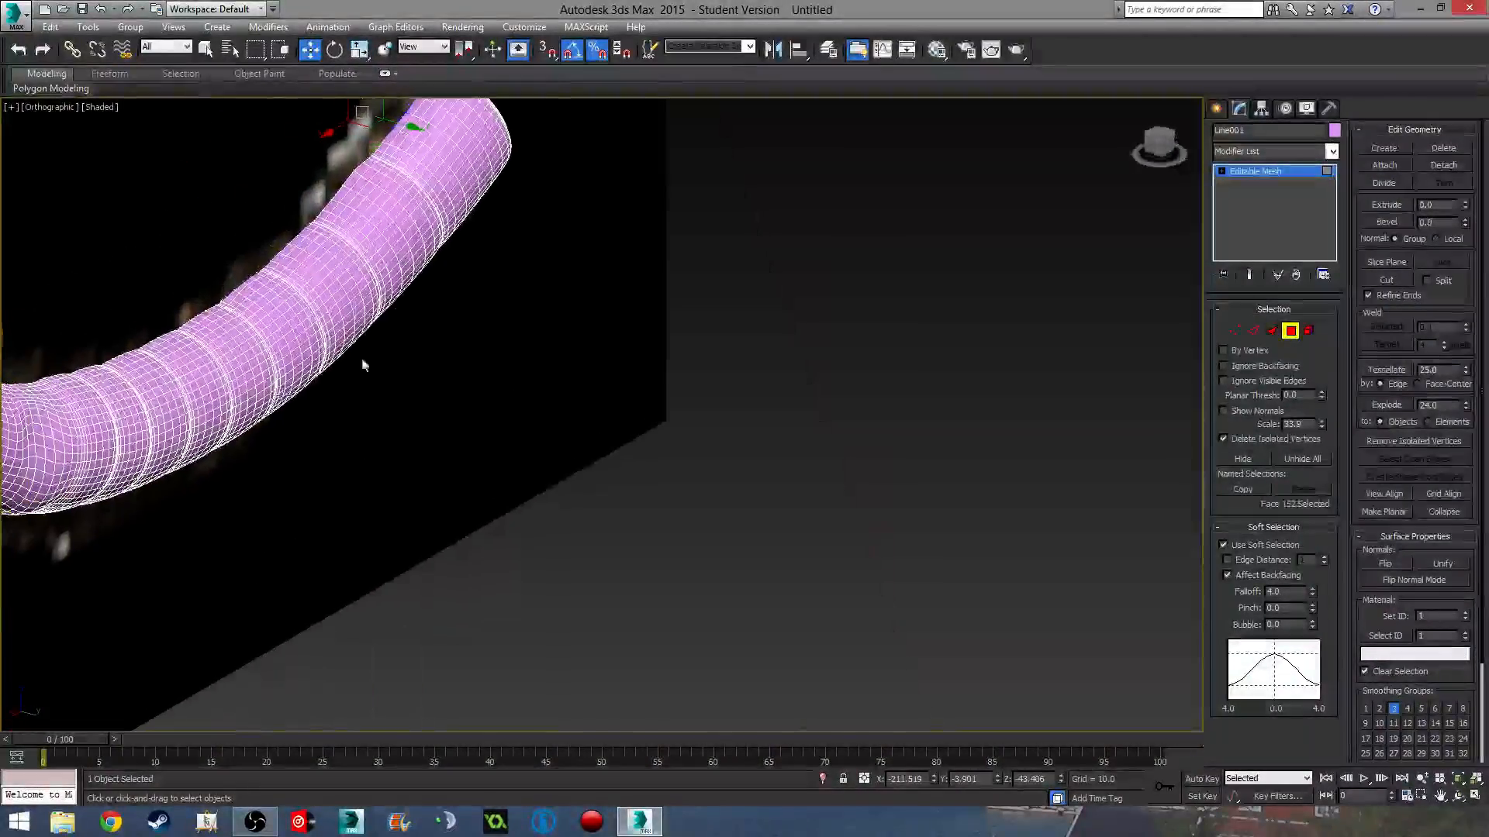
pyautogui.click(173, 415)
pyautogui.click(118, 432)
pyautogui.click(140, 393)
pyautogui.keyDown('alt'); pyautogui.moveTo(140, 392); pyautogui.dragTo(201, 435, button='middle'); pyautogui.keyUp('alt')
pyautogui.click(133, 416)
pyautogui.click(217, 353)
pyautogui.click(285, 391)
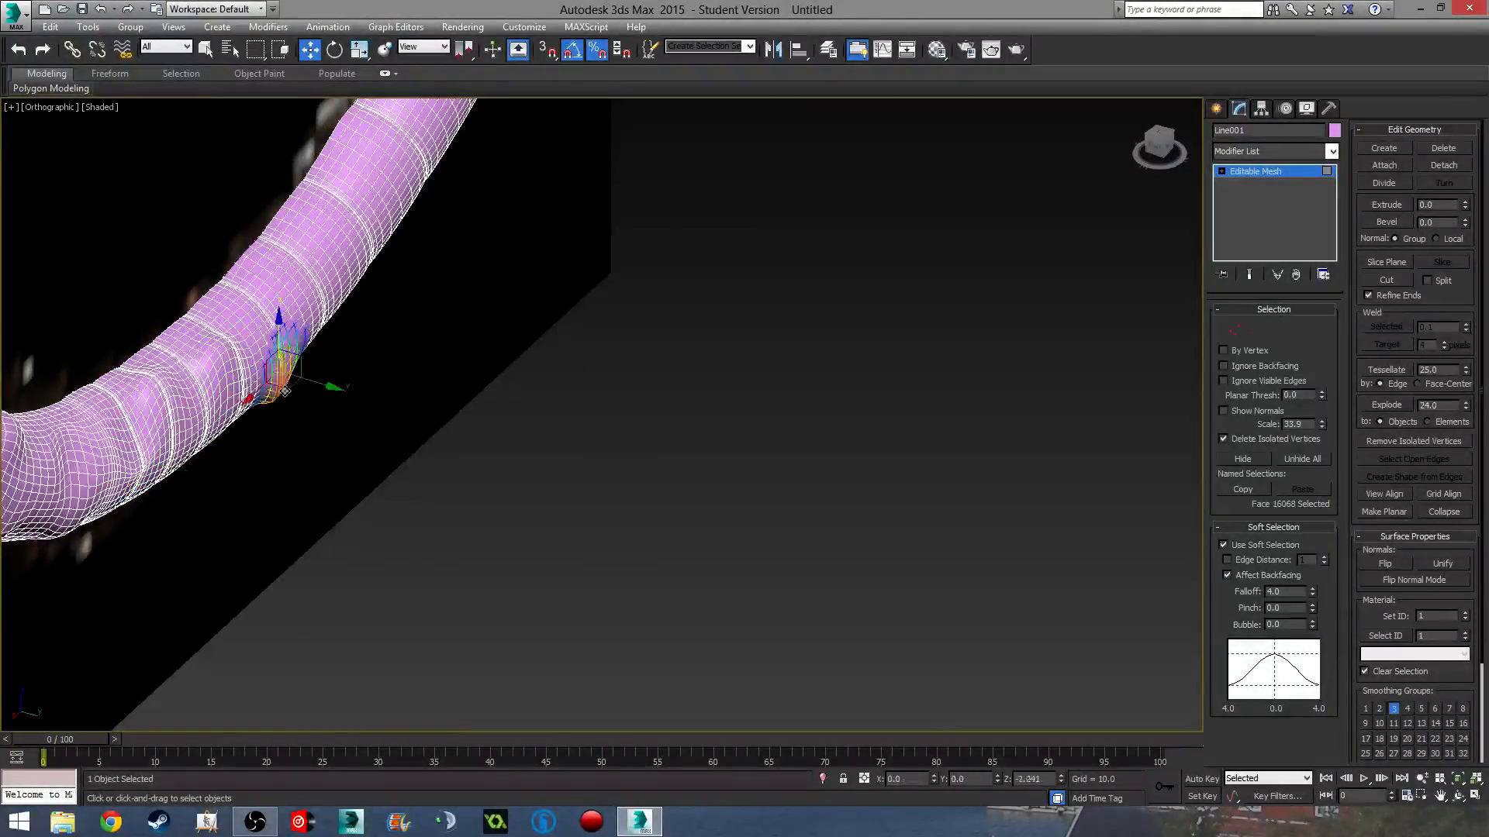
# - Deform the ring segments just behind the handle's beveled tip with soft-selected faces
pyautogui.keyDown('alt'); pyautogui.moveTo(374, 252); pyautogui.dragTo(207, 294, button='middle'); pyautogui.keyUp('alt')
pyautogui.moveTo(260, 333); pyautogui.dragTo(237, 330)
pyautogui.moveTo(298, 332)
pyautogui.keyDown('alt'); pyautogui.mouseDown(button='middle')
pyautogui.moveTo(245, 320)
pyautogui.moveTo(256, 310)
pyautogui.mouseUp(button='middle'); pyautogui.keyUp('alt')
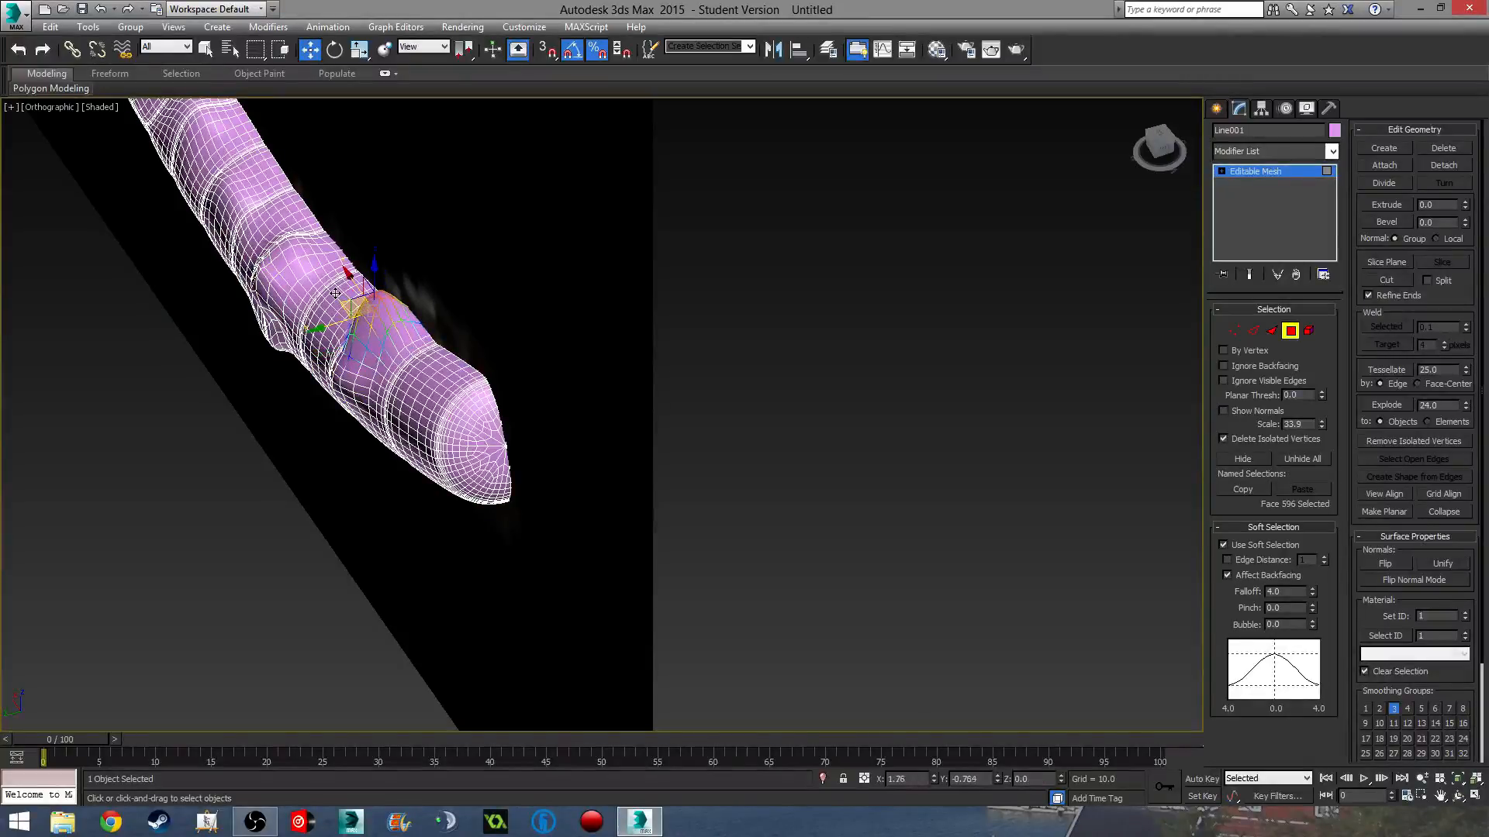
pyautogui.keyDown('alt'); pyautogui.moveTo(399, 364); pyautogui.dragTo(341, 325, button='middle'); pyautogui.keyUp('alt')
pyautogui.click(337, 331)
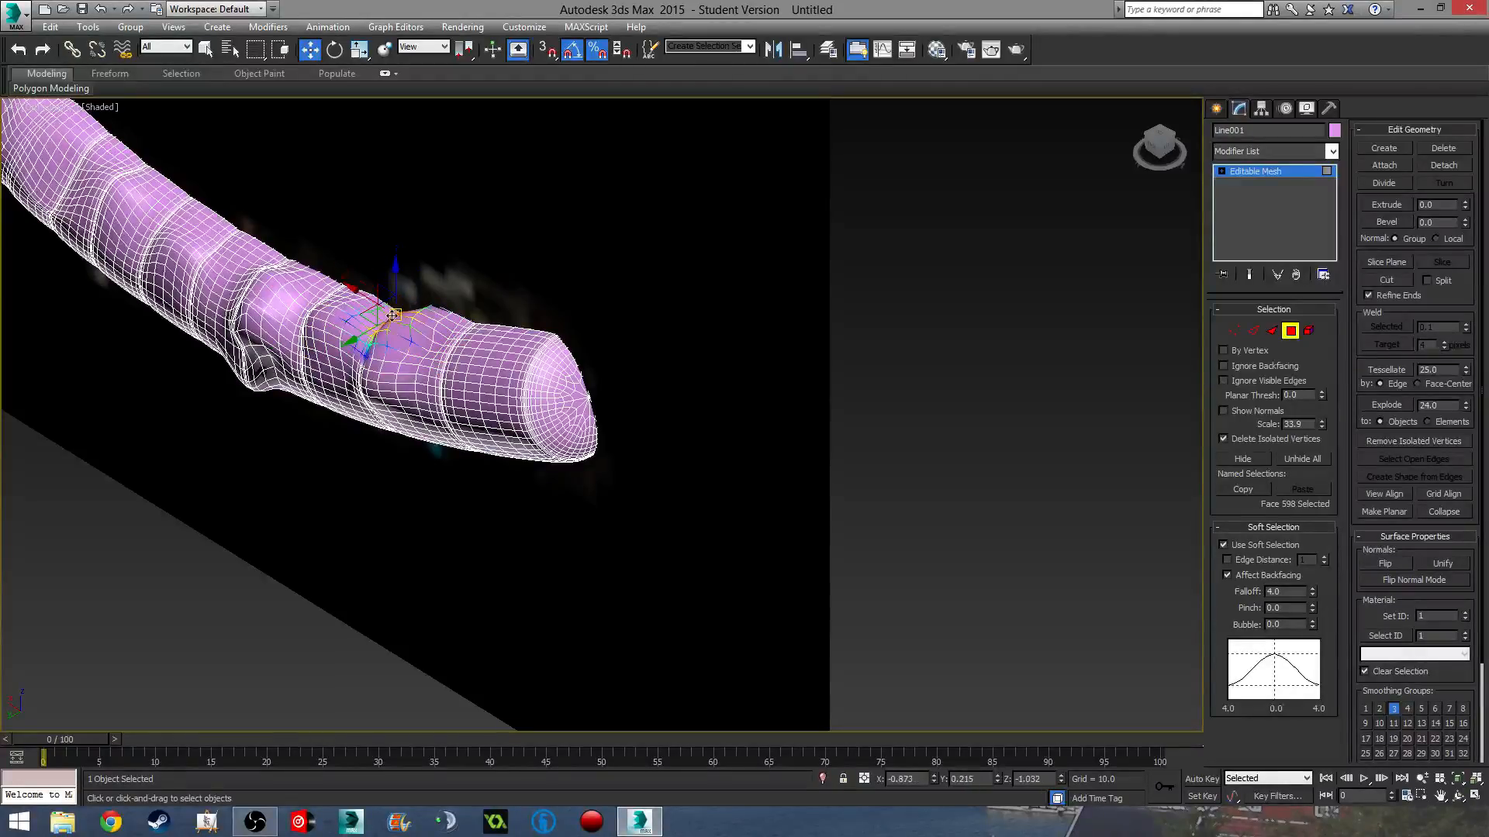
# - Add bulges and dents to the final ring segments and around the beveled tip with soft-selected faces
pyautogui.keyDown('alt'); pyautogui.moveTo(393, 316); pyautogui.dragTo(376, 326, button='middle'); pyautogui.keyUp('alt')
pyautogui.click(515, 333)
pyautogui.keyDown('alt'); pyautogui.moveTo(516, 333); pyautogui.dragTo(496, 435, button='middle'); pyautogui.keyUp('alt')
pyautogui.click(558, 278)
pyautogui.click(494, 439)
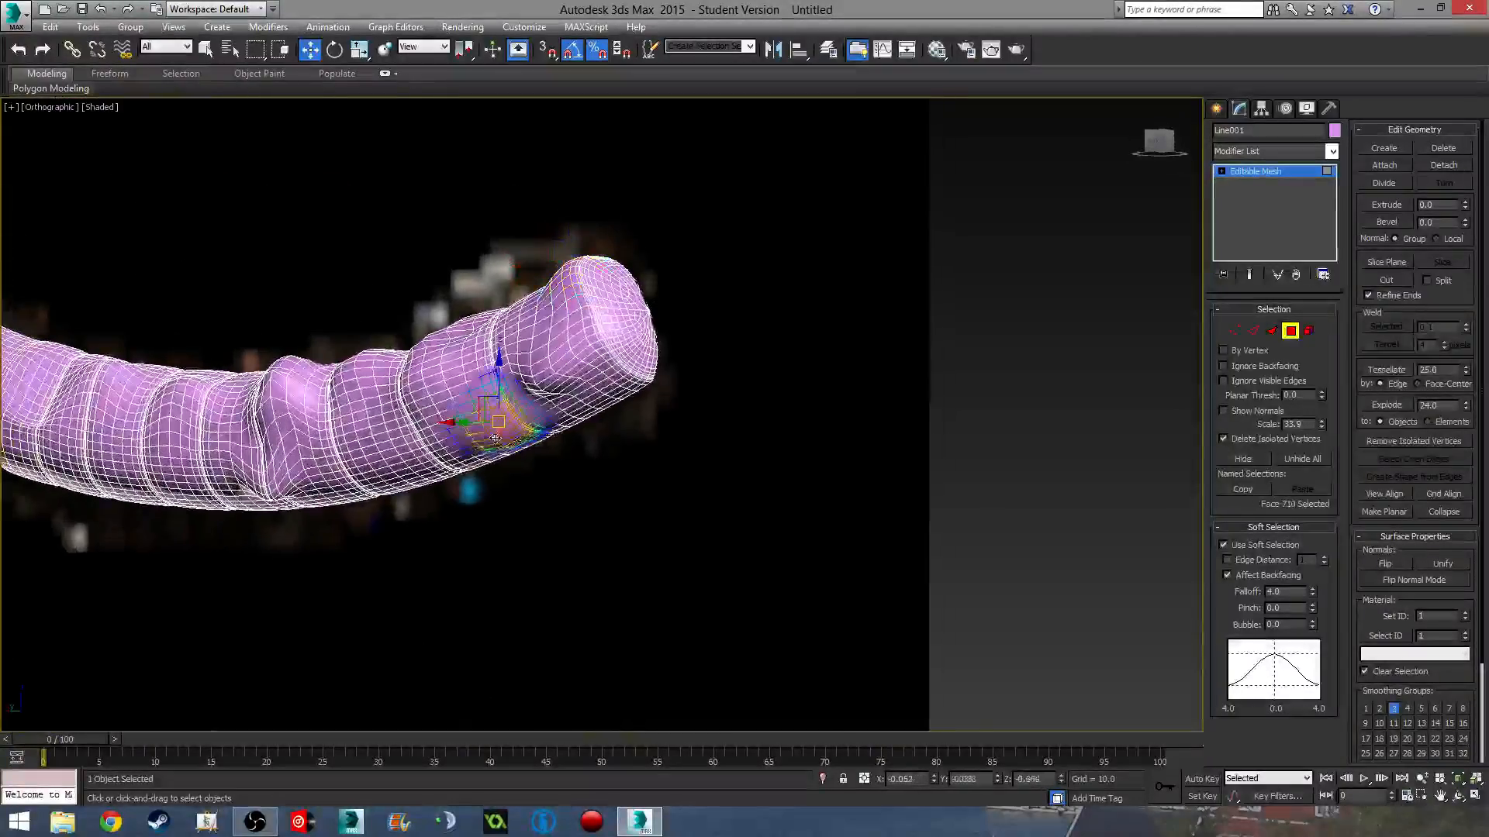
pyautogui.keyDown('alt'); pyautogui.moveTo(515, 515); pyautogui.dragTo(1200, 291, button='middle'); pyautogui.keyUp('alt')
pyautogui.click(427, 401)
pyautogui.click(407, 356)
# - Exit polygon editing, deselect the handle and examine its lumpy surface against the reference image
pyautogui.click(1290, 330)
pyautogui.click(791, 605)
pyautogui.moveTo(608, 551); pyautogui.dragTo(664, 492, button='middle')
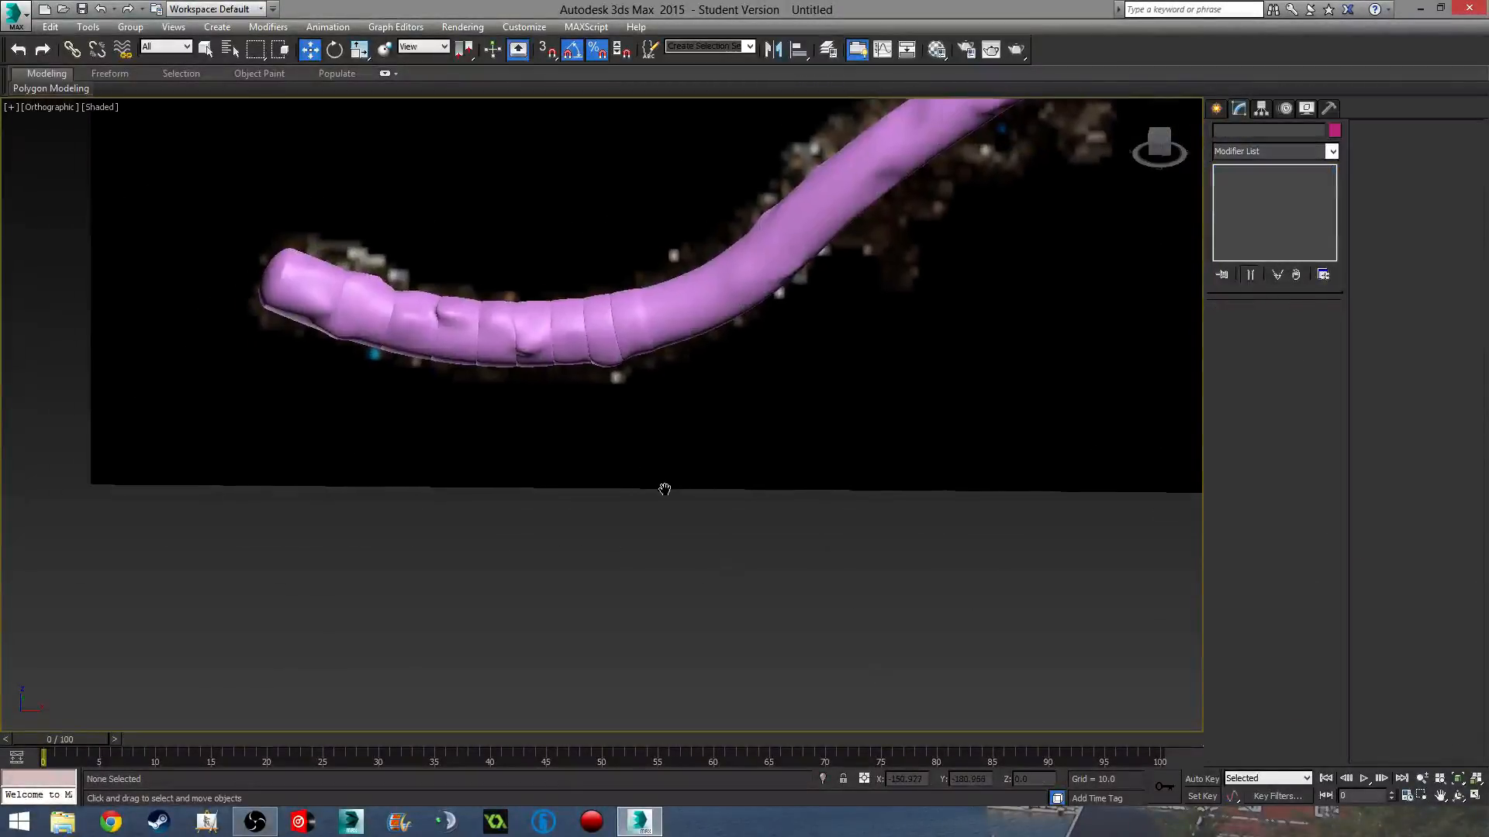
pyautogui.scroll(-2, 619, 487)
pyautogui.moveTo(858, 384); pyautogui.dragTo(687, 456, button='middle')
pyautogui.moveTo(935, 248); pyautogui.dragTo(846, 417, button='middle')
# - Reselect the handle at polygon level and displace soft-selected faces where the rising section enters the upper arch
pyautogui.click(827, 290)
pyautogui.click(1290, 330)
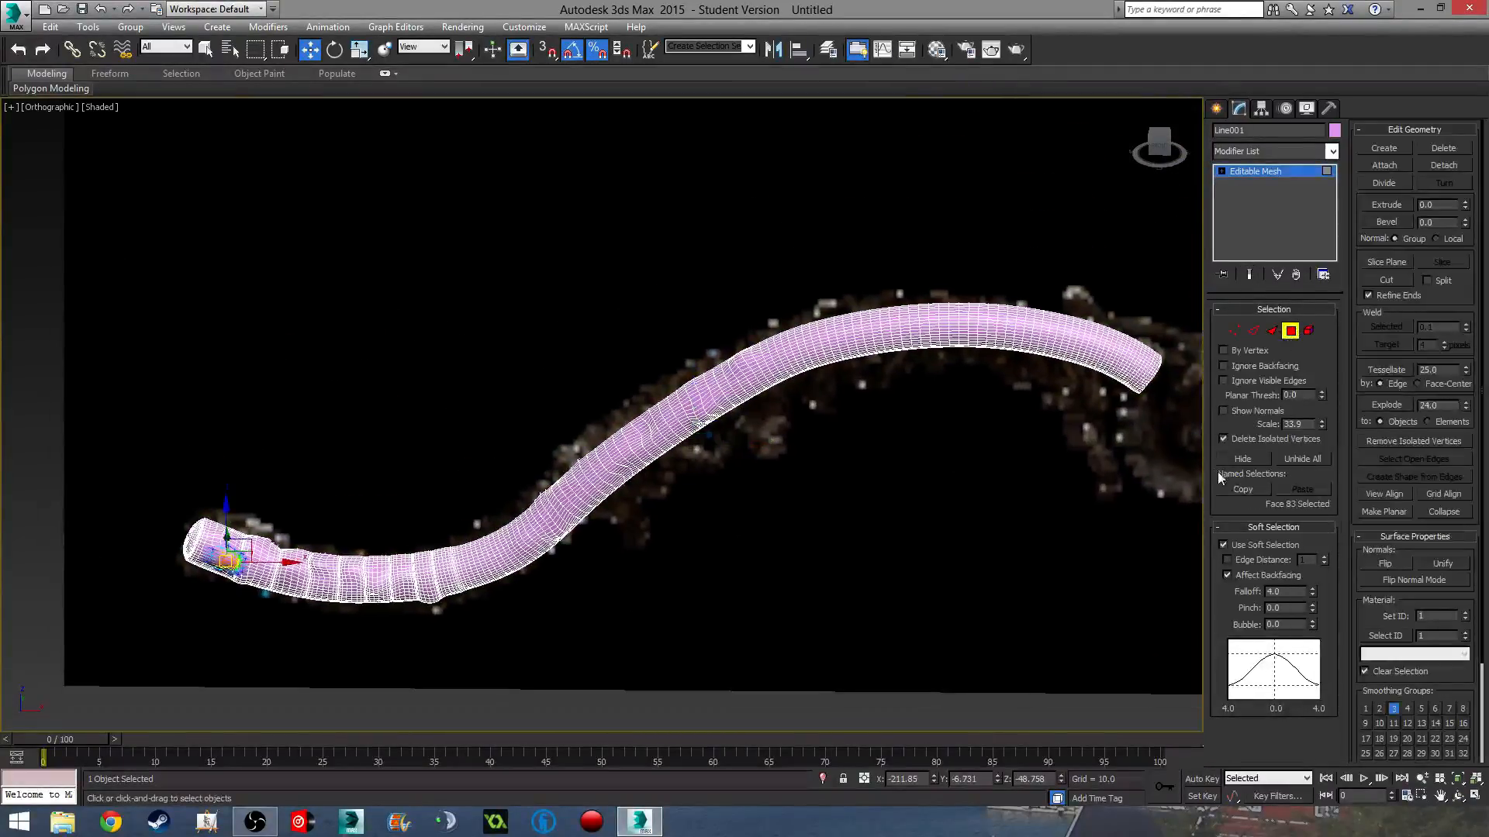
pyautogui.scroll(5, 909, 458)
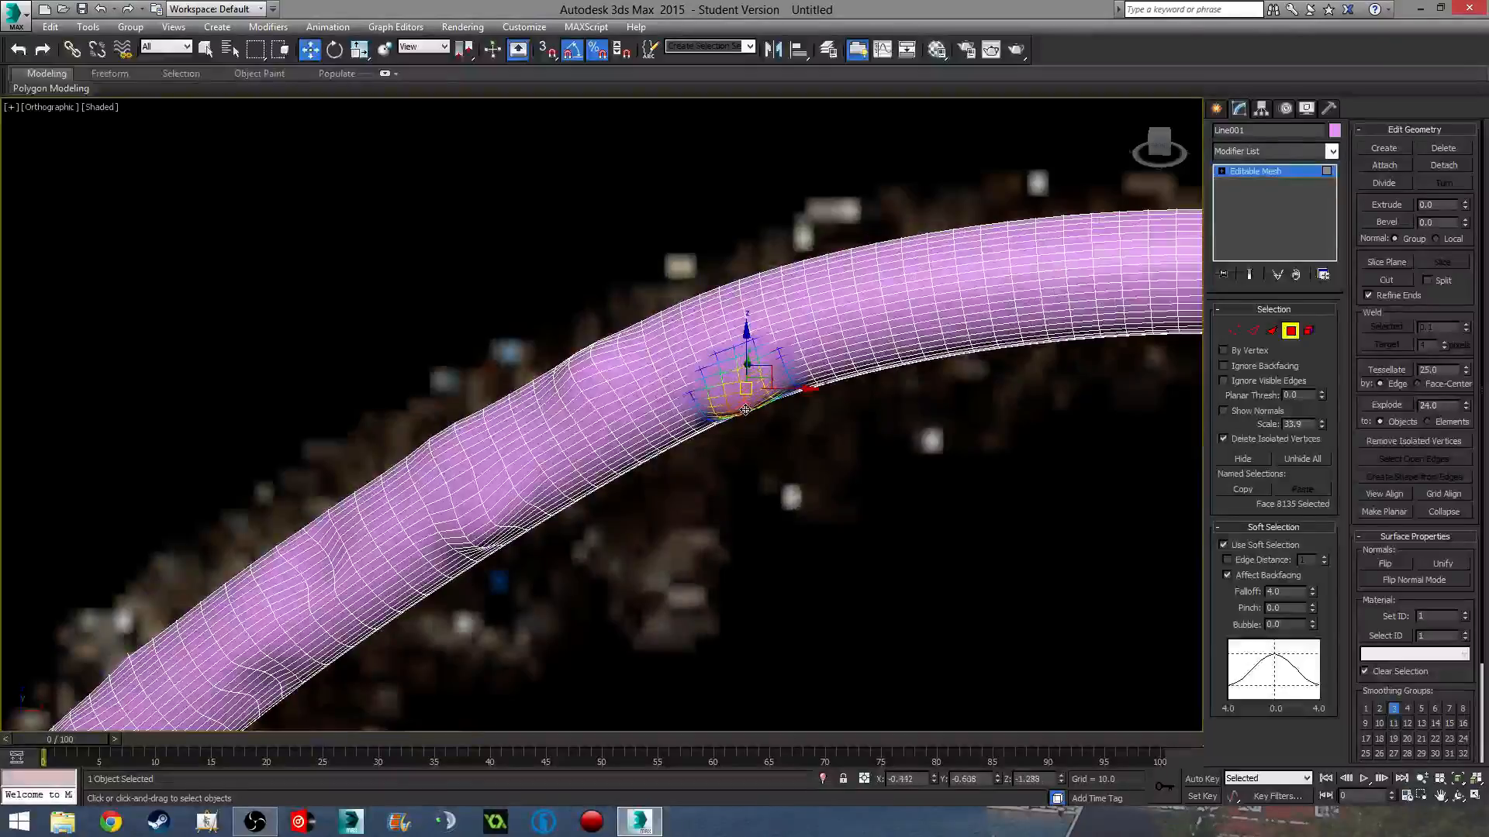
pyautogui.keyDown('alt'); pyautogui.moveTo(745, 409); pyautogui.dragTo(770, 353, button='middle'); pyautogui.keyUp('alt')
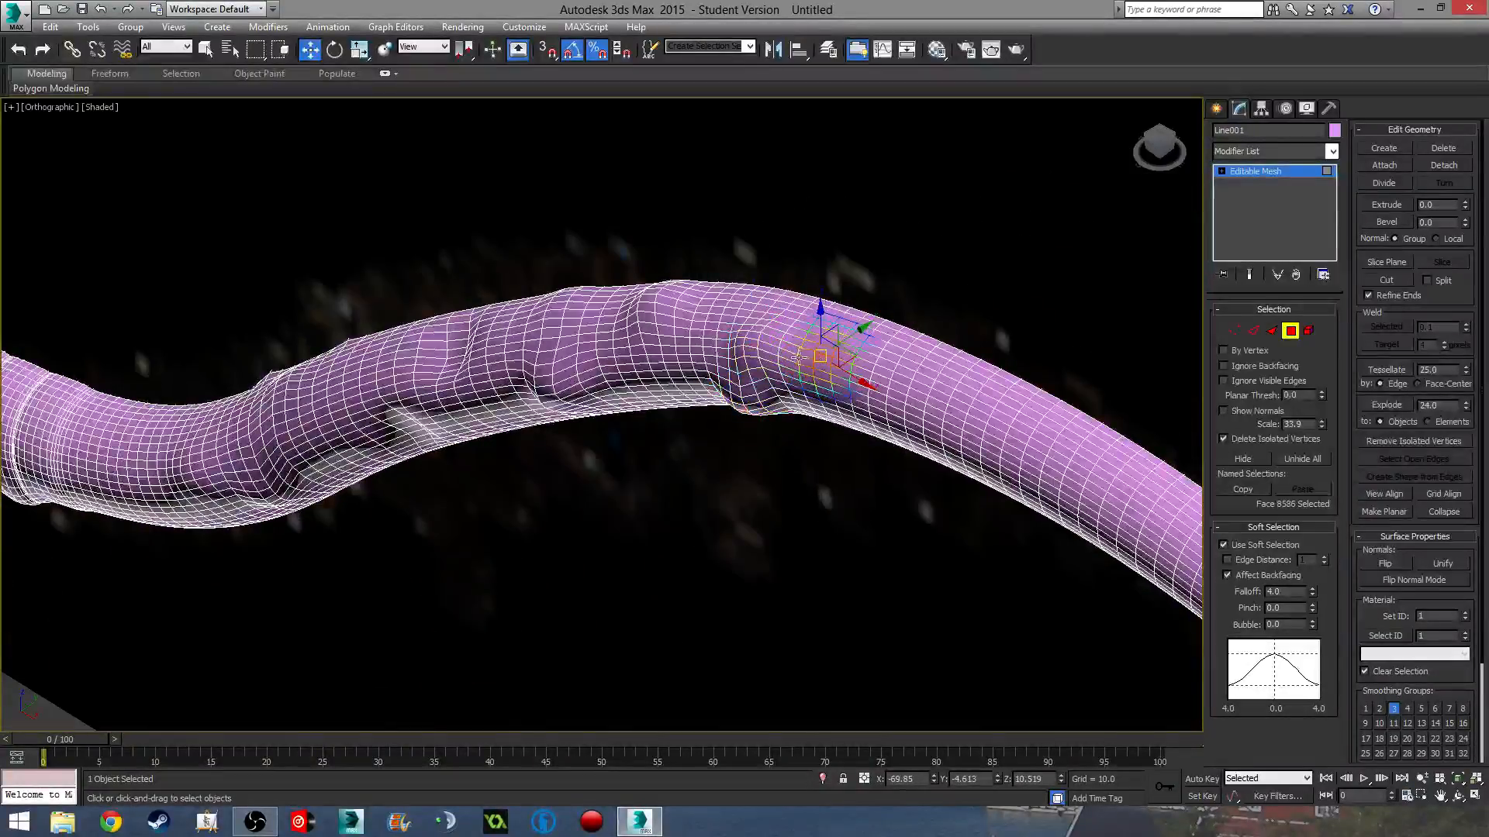
pyautogui.keyDown('alt'); pyautogui.moveTo(812, 334); pyautogui.dragTo(807, 343, button='middle'); pyautogui.keyUp('alt')
pyautogui.click(794, 371)
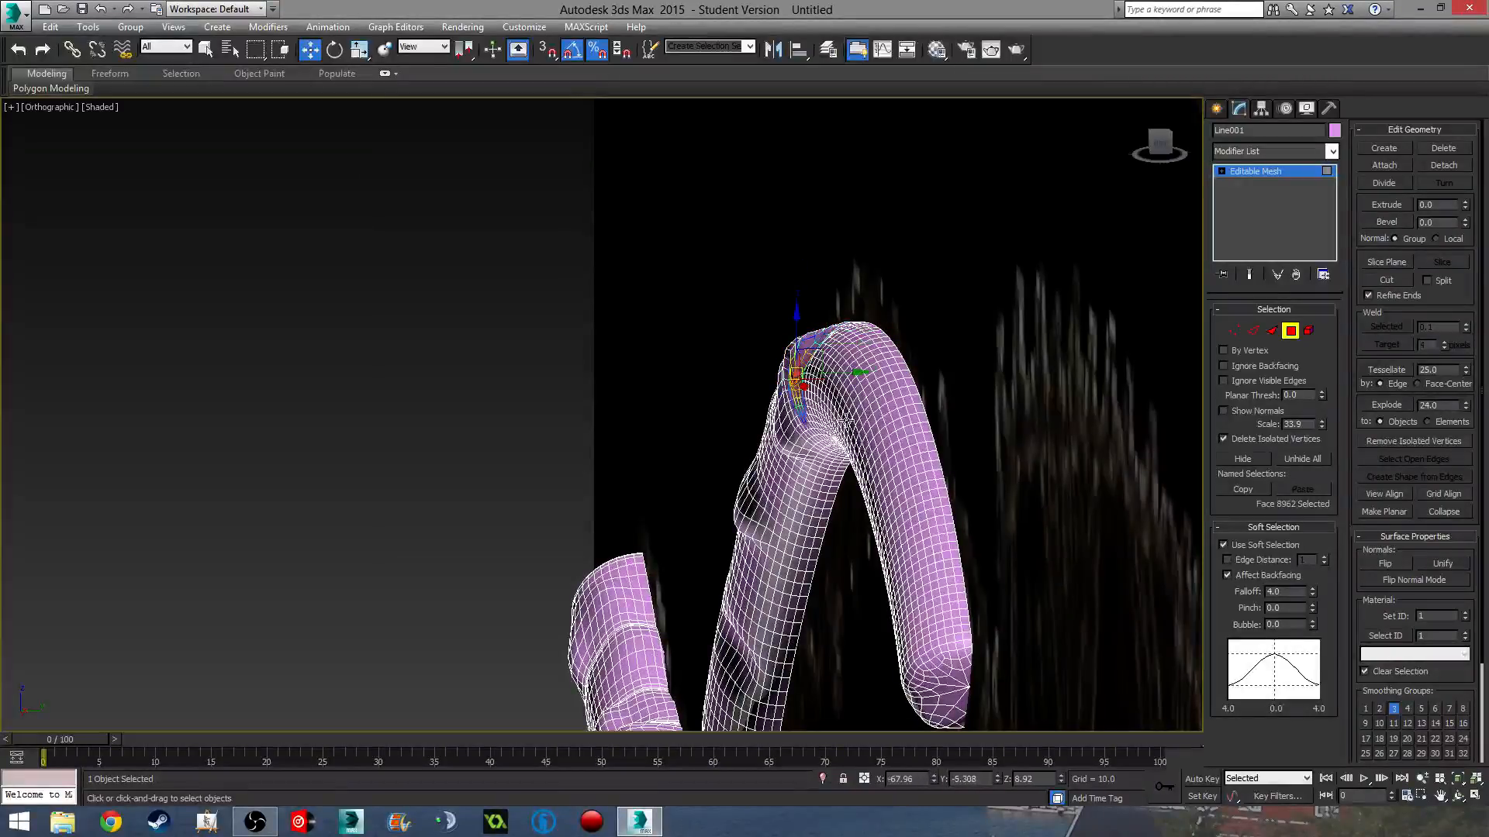
# - Displace soft-selected faces along the side of the upper arch toward its descending end
pyautogui.click(866, 424)
pyautogui.moveTo(866, 423); pyautogui.dragTo(870, 396)
pyautogui.keyDown('alt'); pyautogui.moveTo(870, 395); pyautogui.dragTo(841, 268, button='middle'); pyautogui.keyUp('alt')
pyautogui.click(836, 261)
pyautogui.moveTo(837, 262); pyautogui.dragTo(815, 280)
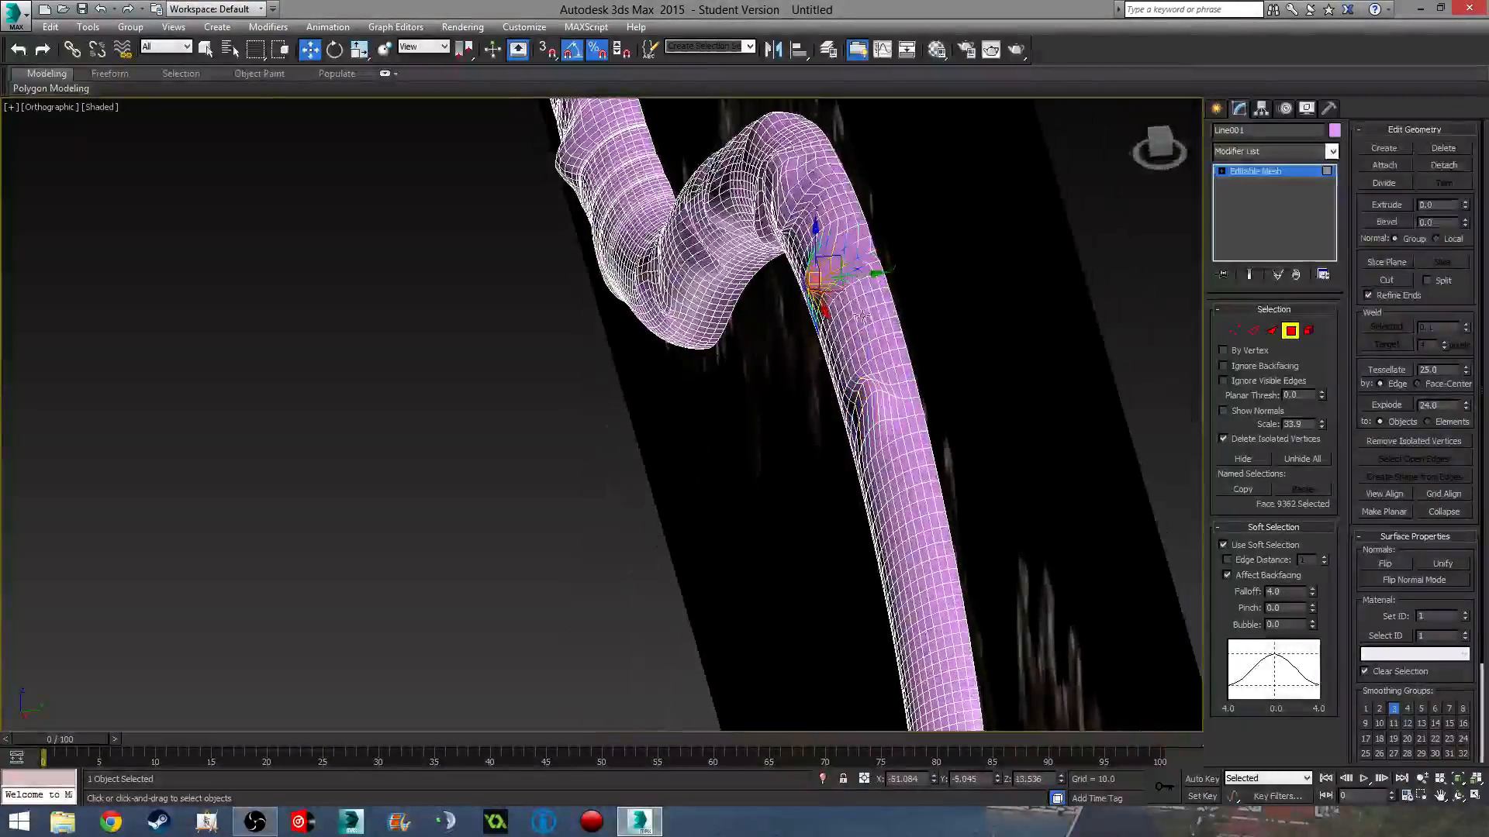
pyautogui.click(871, 331)
pyautogui.moveTo(870, 331); pyautogui.dragTo(874, 338)
# - Shift soft-selected faces on the opposite side of the upper arch to form irregular bumps around its crest
pyautogui.keyDown('alt'); pyautogui.moveTo(873, 338); pyautogui.dragTo(983, 424, button='middle'); pyautogui.keyUp('alt')
pyautogui.click(982, 382)
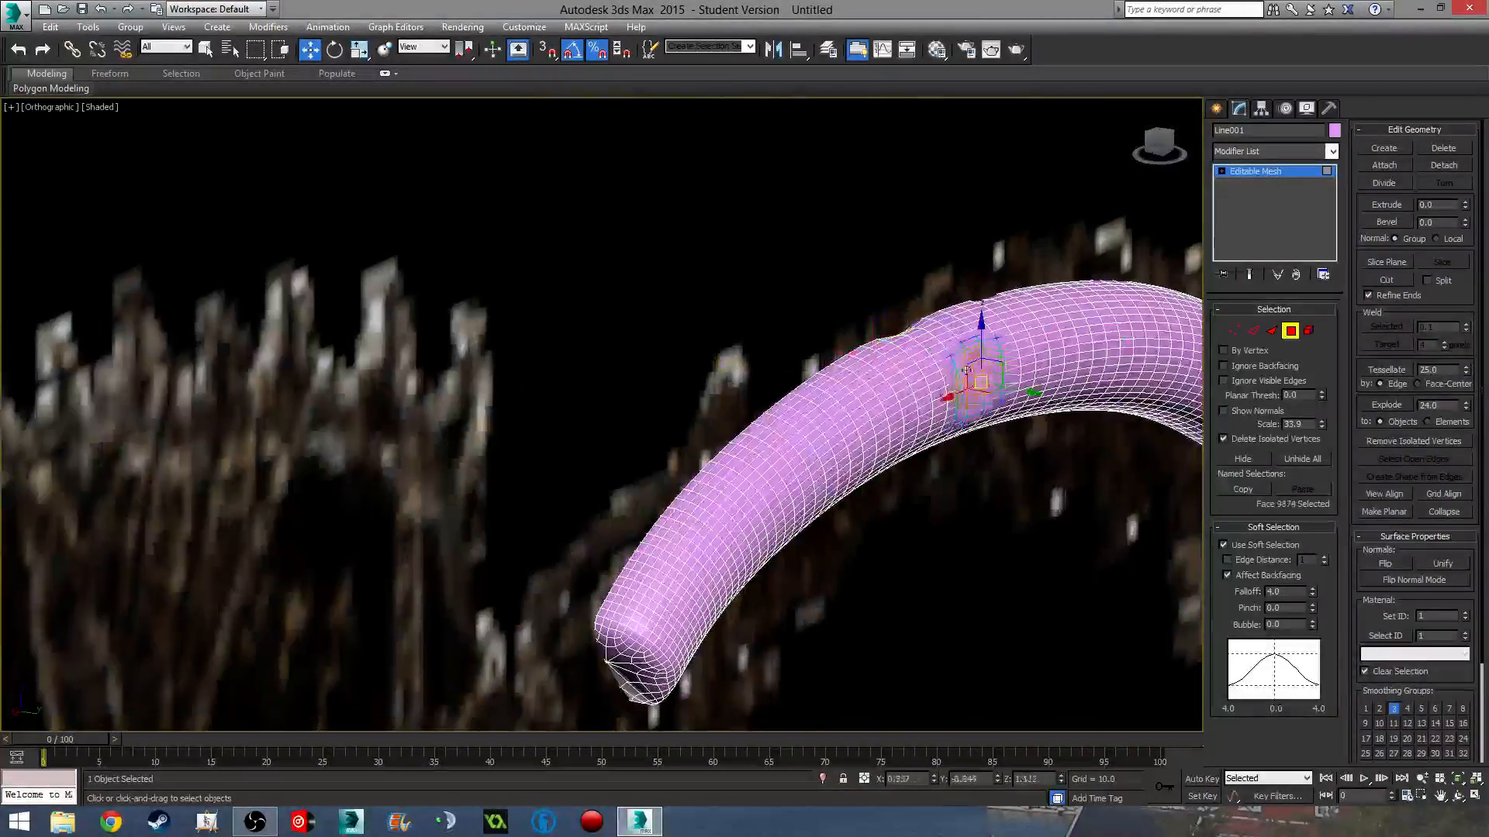
pyautogui.moveTo(995, 383); pyautogui.dragTo(962, 373)
pyautogui.moveTo(987, 385); pyautogui.dragTo(735, 428, button='middle')
pyautogui.moveTo(695, 413); pyautogui.dragTo(705, 416)
pyautogui.keyDown('alt'); pyautogui.moveTo(704, 417); pyautogui.dragTo(930, 411, button='middle'); pyautogui.keyUp('alt')
pyautogui.click(944, 401)
pyautogui.moveTo(943, 401); pyautogui.dragTo(908, 421)
# - Form larger lumps and dents on the back of the arch and upper rising section with soft-selected faces
pyautogui.keyDown('alt'); pyautogui.moveTo(908, 421); pyautogui.dragTo(623, 324, button='middle'); pyautogui.keyUp('alt')
pyautogui.click(808, 417)
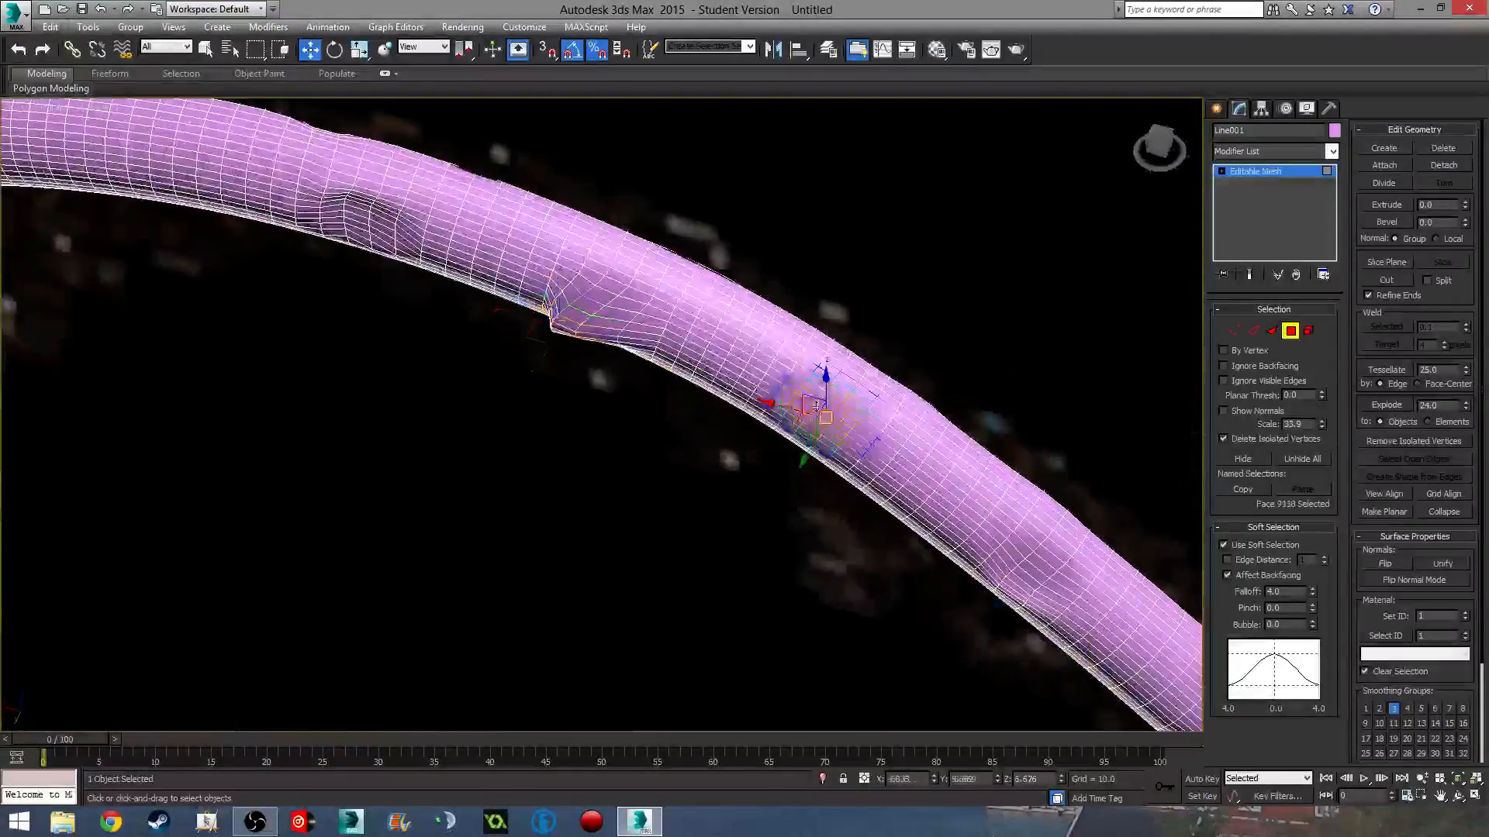
pyautogui.moveTo(808, 417); pyautogui.dragTo(783, 355)
pyautogui.keyDown('alt'); pyautogui.moveTo(784, 354); pyautogui.dragTo(675, 311, button='middle'); pyautogui.keyUp('alt')
pyautogui.click(787, 416)
pyautogui.moveTo(774, 419); pyautogui.dragTo(698, 443)
pyautogui.click(708, 429)
pyautogui.click(642, 445)
# - Roughen the smooth gaps from the arch back down the rising section by displacing soft-selected faces
pyautogui.keyDown('alt'); pyautogui.moveTo(643, 445); pyautogui.dragTo(868, 380, button='middle'); pyautogui.keyUp('alt')
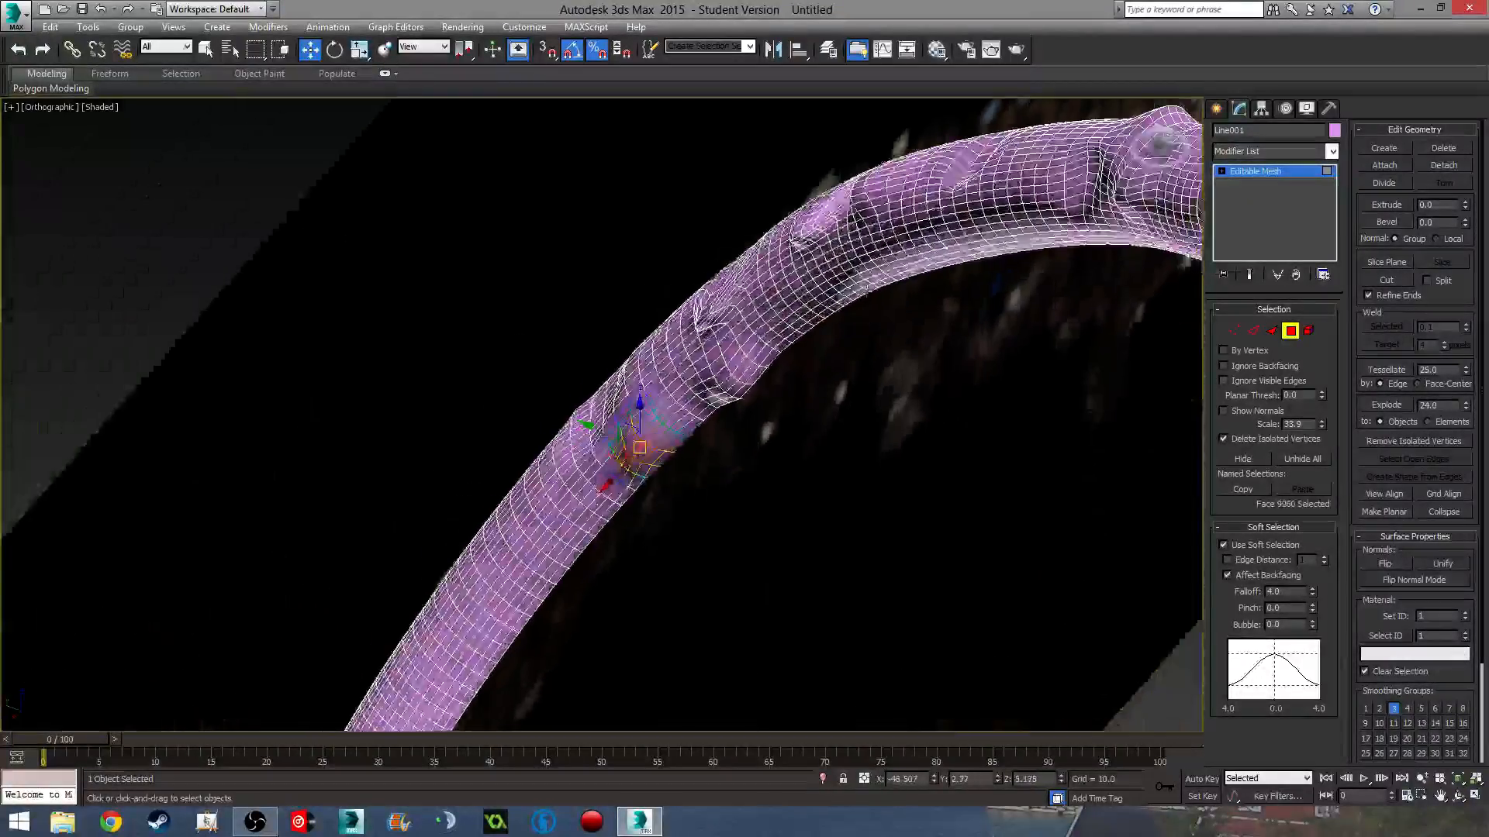
pyautogui.moveTo(861, 280); pyautogui.dragTo(787, 329)
pyautogui.moveTo(915, 255); pyautogui.dragTo(891, 256)
pyautogui.keyDown('alt'); pyautogui.moveTo(967, 257); pyautogui.dragTo(891, 292, button='middle'); pyautogui.keyUp('alt')
pyautogui.moveTo(870, 242); pyautogui.dragTo(866, 225)
pyautogui.moveTo(764, 282); pyautogui.dragTo(756, 265)
# - Pull soft-selected faces downward on the underside of the upper arch to create protruding lumps
pyautogui.keyDown('alt'); pyautogui.moveTo(713, 249); pyautogui.dragTo(768, 353, button='middle'); pyautogui.keyUp('alt')
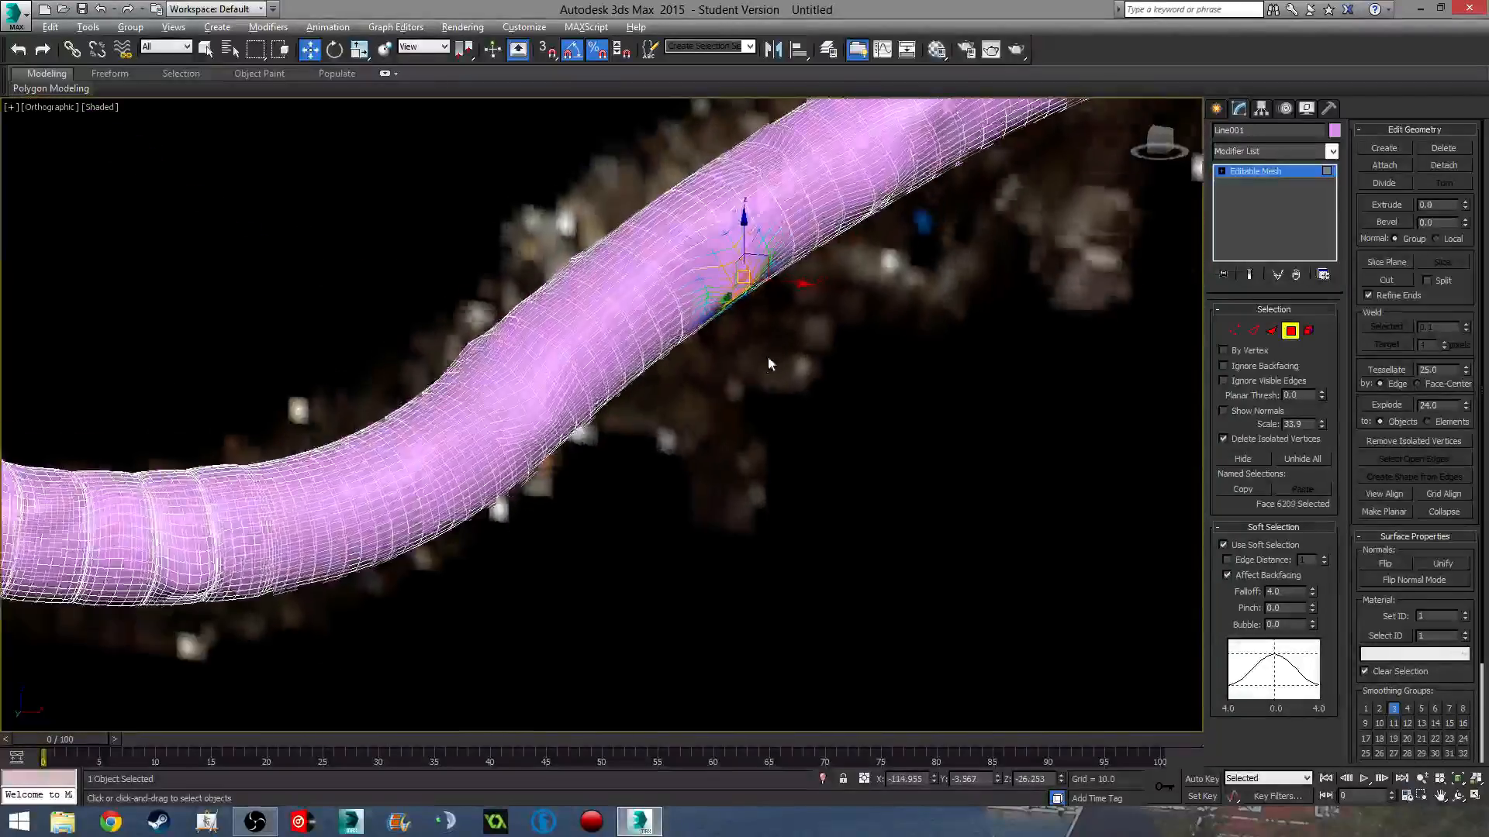
pyautogui.scroll(-5, 770, 369)
pyautogui.moveTo(774, 405); pyautogui.dragTo(534, 508, button='middle')
pyautogui.moveTo(921, 357); pyautogui.dragTo(496, 373, button='middle')
pyautogui.scroll(3, 804, 416)
pyautogui.moveTo(465, 372); pyautogui.dragTo(690, 496, button='middle')
pyautogui.scroll(5, 659, 457)
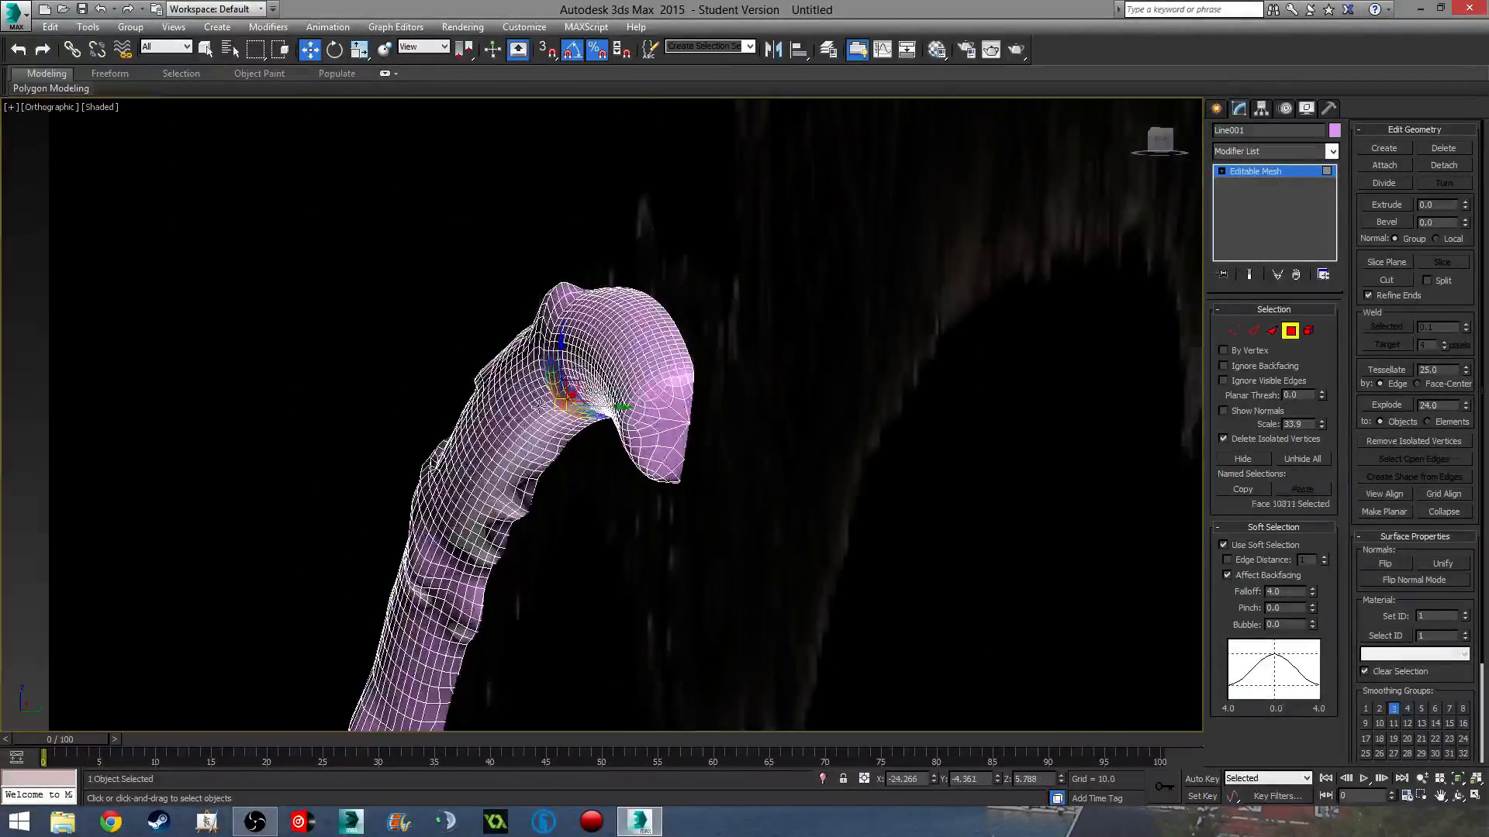
pyautogui.keyDown('alt'); pyautogui.moveTo(510, 443); pyautogui.dragTo(555, 491, button='middle'); pyautogui.keyUp('alt')
pyautogui.moveTo(442, 424); pyautogui.dragTo(449, 436)
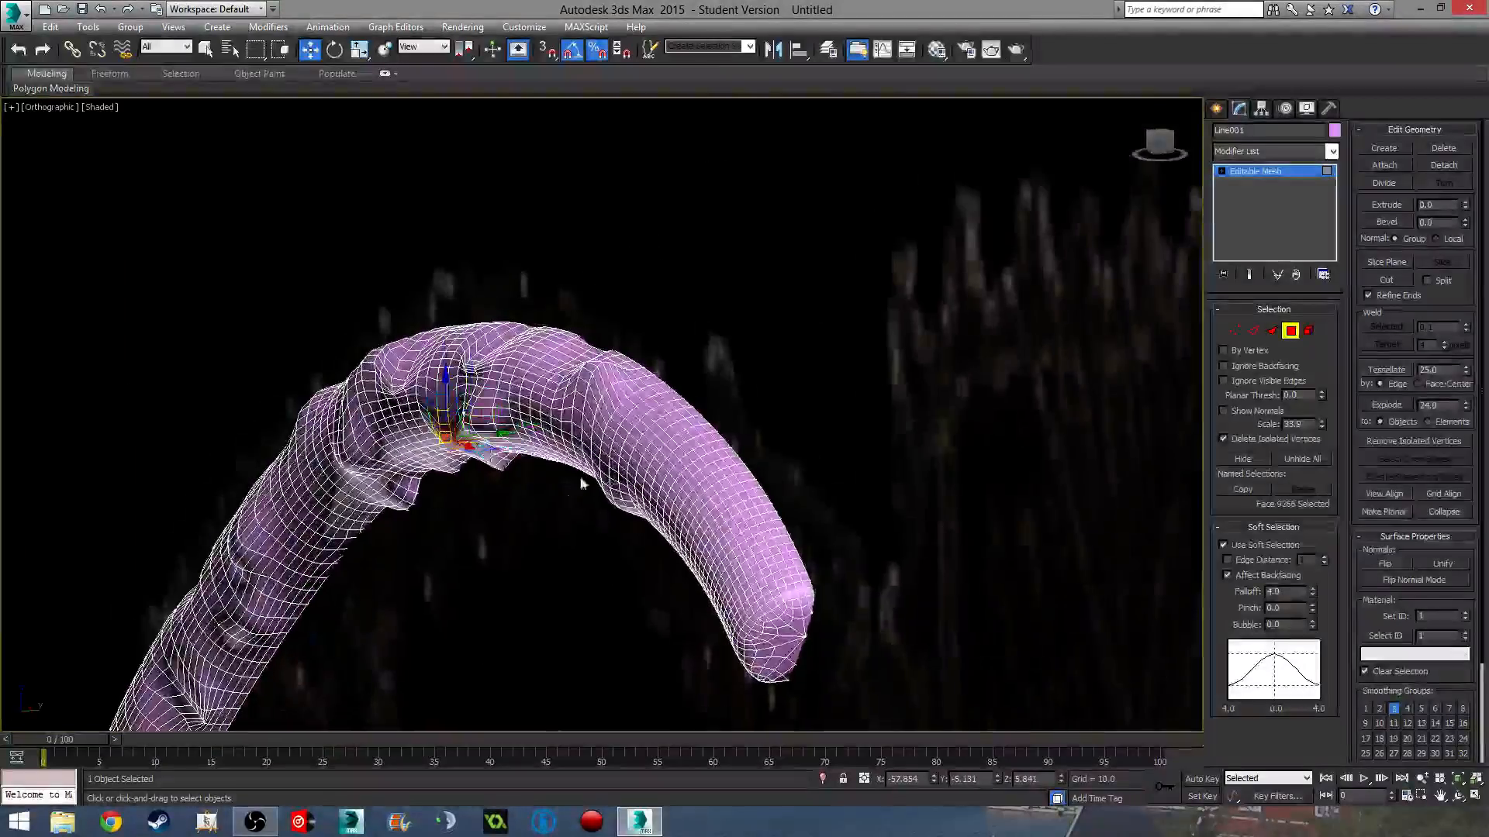
pyautogui.keyDown('alt'); pyautogui.moveTo(582, 481); pyautogui.dragTo(673, 468, button='middle'); pyautogui.keyUp('alt')
pyautogui.moveTo(725, 413); pyautogui.dragTo(734, 431)
pyautogui.moveTo(640, 404); pyautogui.dragTo(647, 421)
# - Pull soft-selected faces upward on the other side of the upper arch to raise bumps along its crest
pyautogui.keyDown('alt'); pyautogui.moveTo(690, 457); pyautogui.dragTo(895, 510, button='middle'); pyautogui.keyUp('alt')
pyautogui.moveTo(887, 375); pyautogui.dragTo(810, 322)
pyautogui.moveTo(699, 338); pyautogui.dragTo(700, 322)
pyautogui.keyDown('alt'); pyautogui.moveTo(695, 358); pyautogui.dragTo(881, 382, button='middle'); pyautogui.keyUp('alt')
pyautogui.moveTo(845, 420); pyautogui.dragTo(843, 397)
pyautogui.moveTo(732, 402); pyautogui.dragTo(668, 345)
# - Raise small bumps with soft-selected faces on the side of the arch leading to the handle's blunt upper end
pyautogui.keyDown('alt'); pyautogui.moveTo(648, 404); pyautogui.dragTo(794, 449, button='middle'); pyautogui.keyUp('alt')
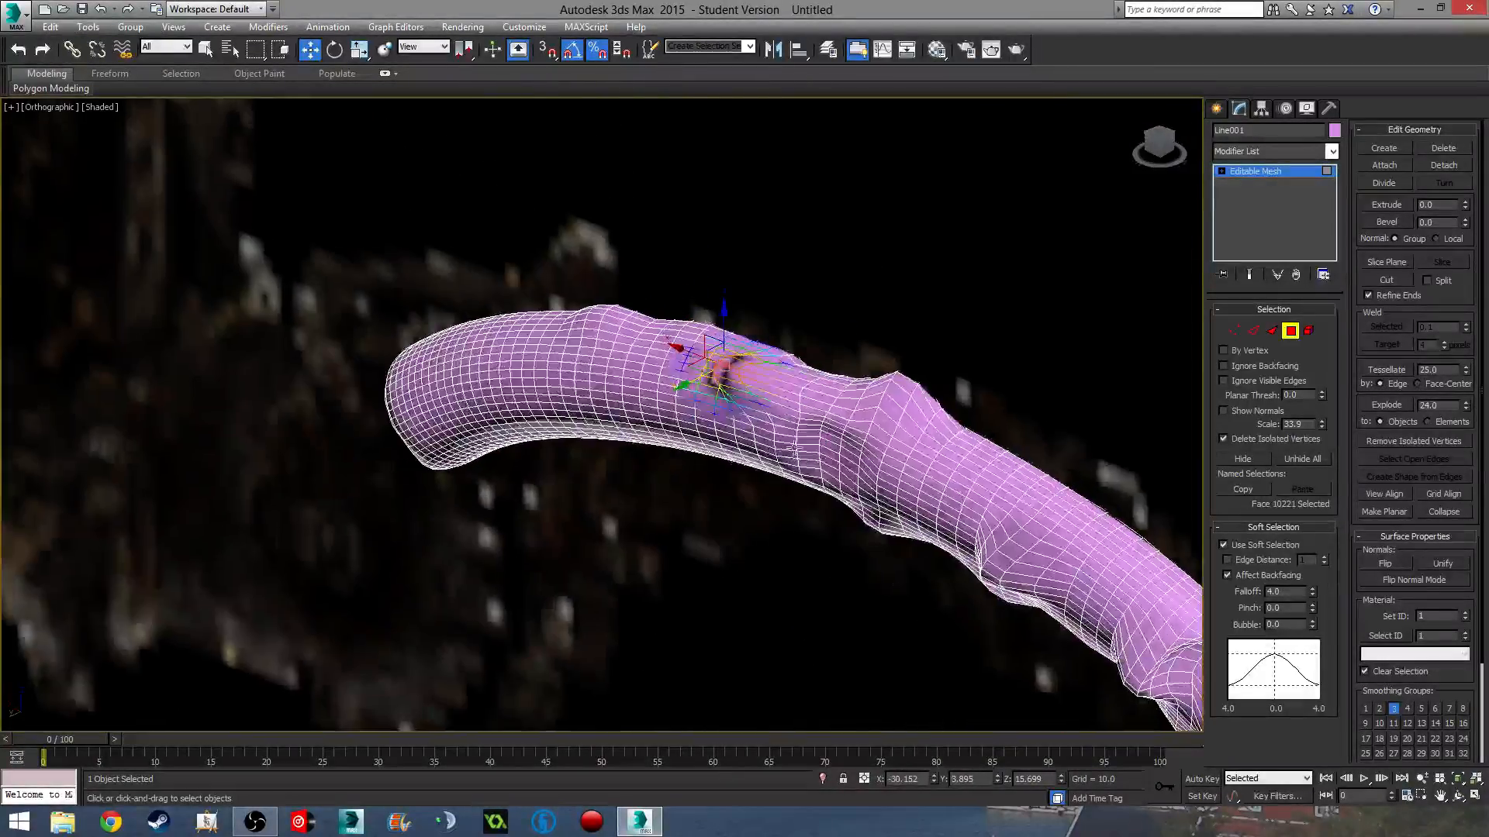
pyautogui.moveTo(649, 409); pyautogui.dragTo(648, 393)
pyautogui.moveTo(720, 442); pyautogui.dragTo(719, 427)
pyautogui.keyDown('alt'); pyautogui.moveTo(751, 468); pyautogui.dragTo(732, 431, button='middle'); pyautogui.keyUp('alt')
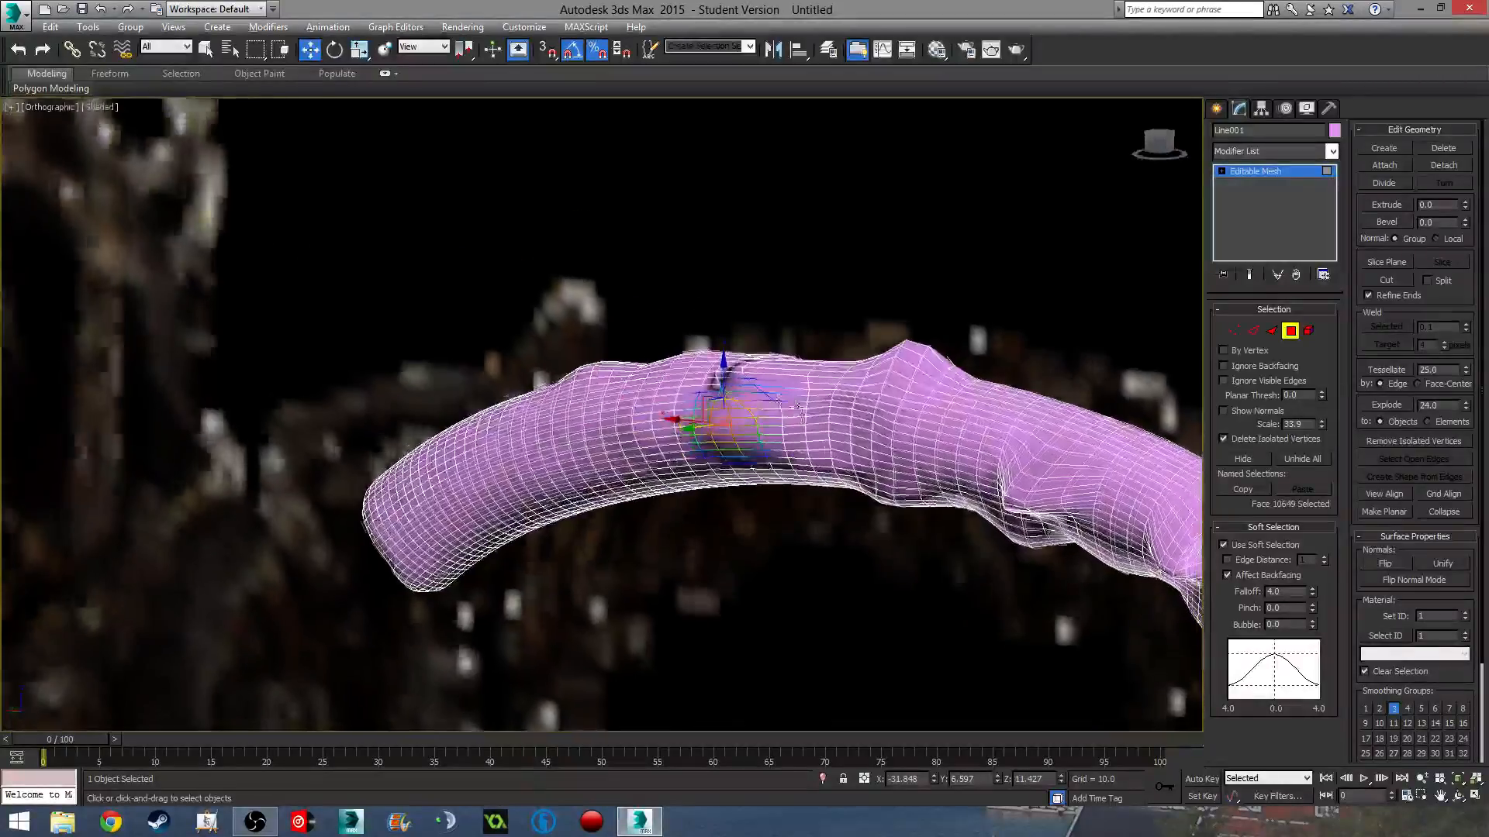
pyautogui.moveTo(665, 473); pyautogui.dragTo(663, 465)
pyautogui.moveTo(583, 492); pyautogui.dragTo(580, 482)
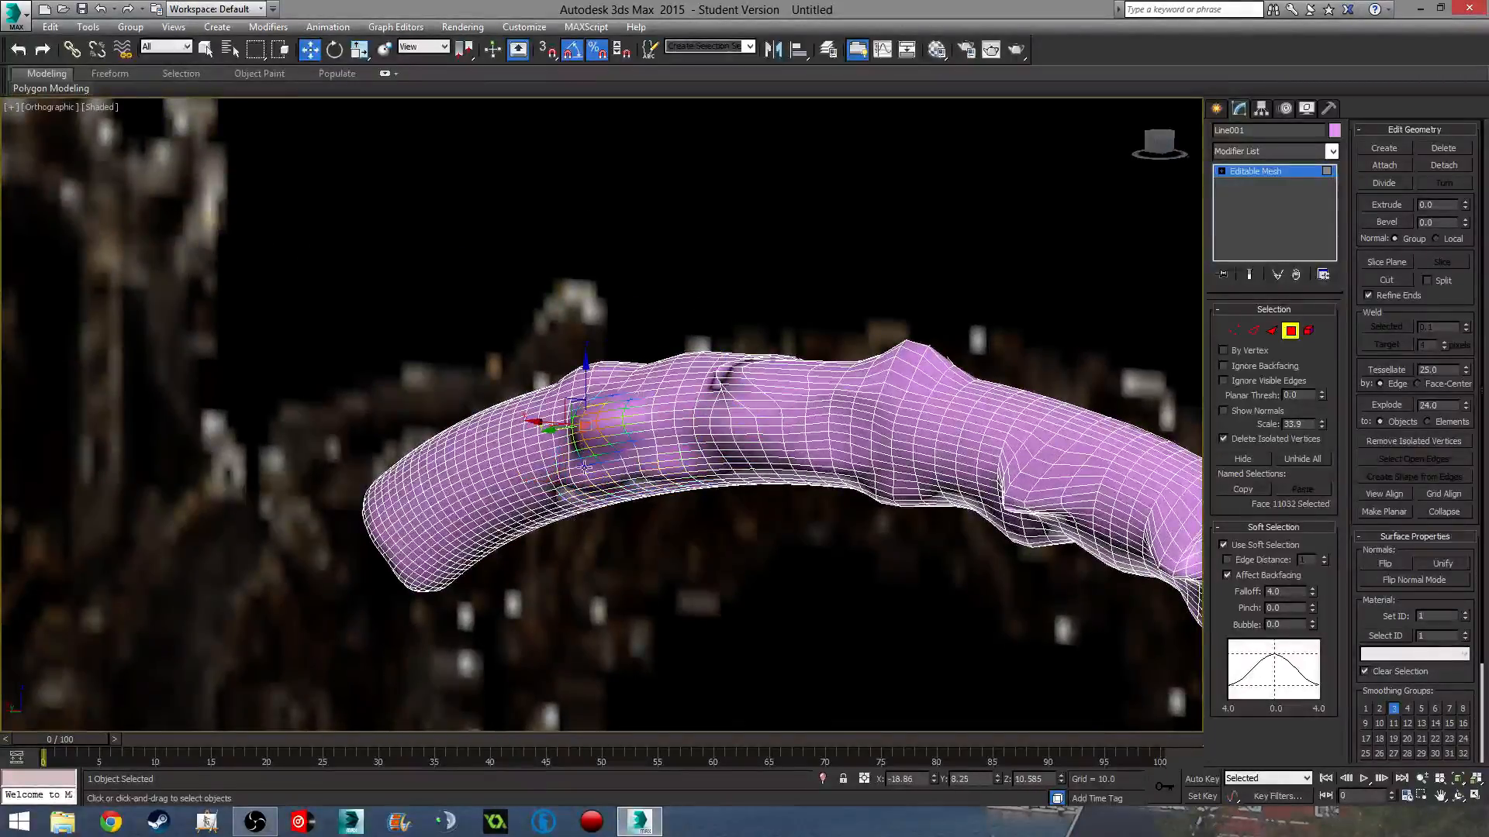
# - Displace soft-selected faces close to the handle's blunt upper end to continue the uneven surface
pyautogui.keyDown('alt'); pyautogui.moveTo(584, 467); pyautogui.dragTo(698, 543, button='middle'); pyautogui.keyUp('alt')
pyautogui.moveTo(597, 454); pyautogui.dragTo(640, 460)
pyautogui.moveTo(615, 401); pyautogui.dragTo(606, 383)
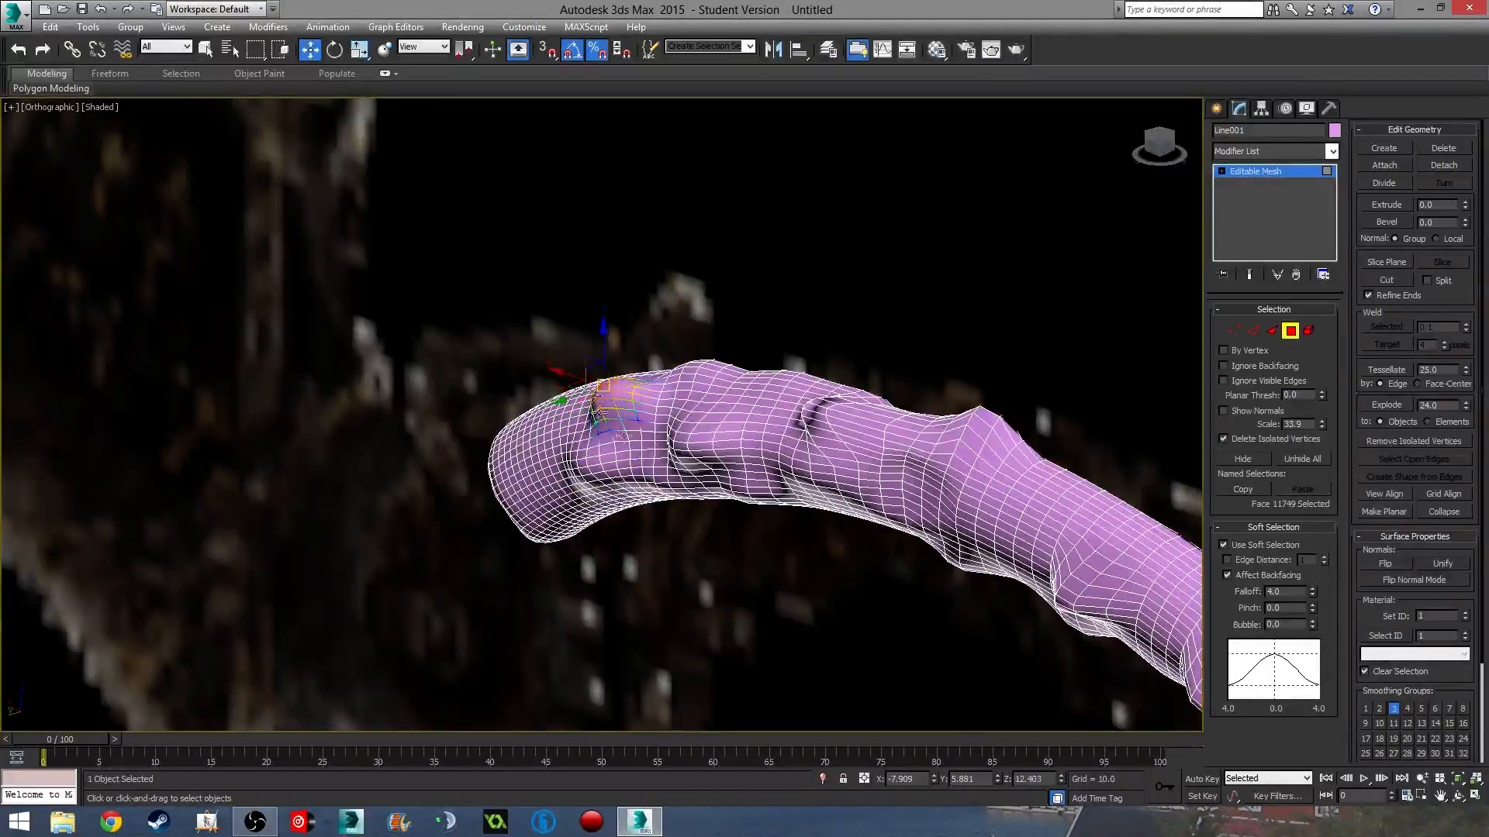
# - Pull out bumps with soft-selected faces on the remaining sides of the handle's blunt upper end, and finish face editing
pyautogui.keyDown('alt'); pyautogui.moveTo(624, 436); pyautogui.dragTo(753, 504, button='middle'); pyautogui.keyUp('alt')
pyautogui.moveTo(475, 444); pyautogui.dragTo(476, 435)
pyautogui.keyDown('alt'); pyautogui.moveTo(511, 508); pyautogui.dragTo(776, 407, button='middle'); pyautogui.keyUp('alt')
pyautogui.moveTo(456, 500); pyautogui.dragTo(413, 473)
pyautogui.moveTo(371, 468); pyautogui.dragTo(371, 460)
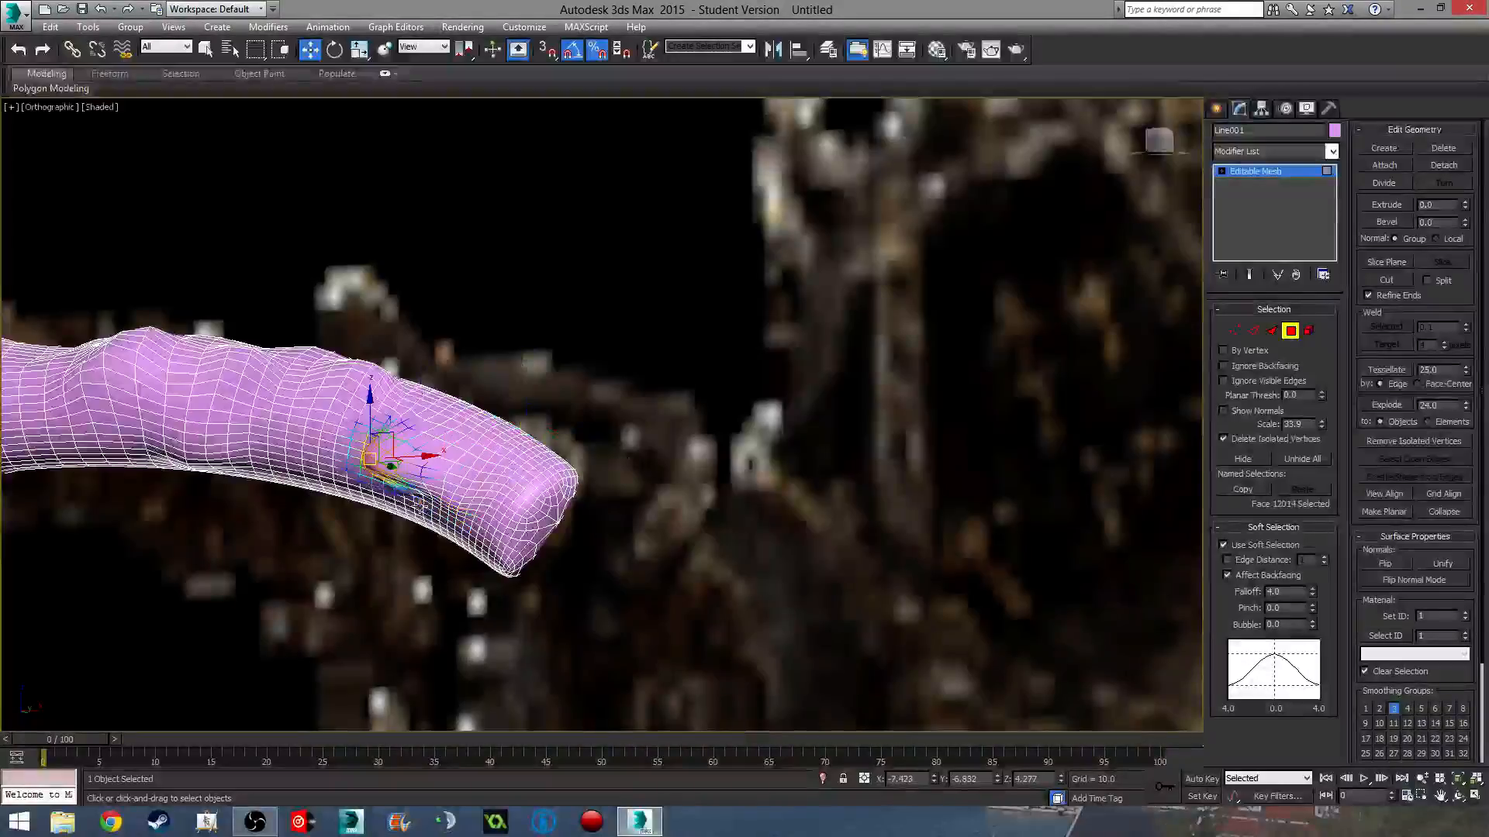
pyautogui.keyDown('alt'); pyautogui.moveTo(419, 505); pyautogui.dragTo(435, 531, button='middle'); pyautogui.keyUp('alt')
pyautogui.moveTo(502, 445); pyautogui.dragTo(465, 387)
pyautogui.moveTo(501, 532); pyautogui.dragTo(572, 475, button='middle')
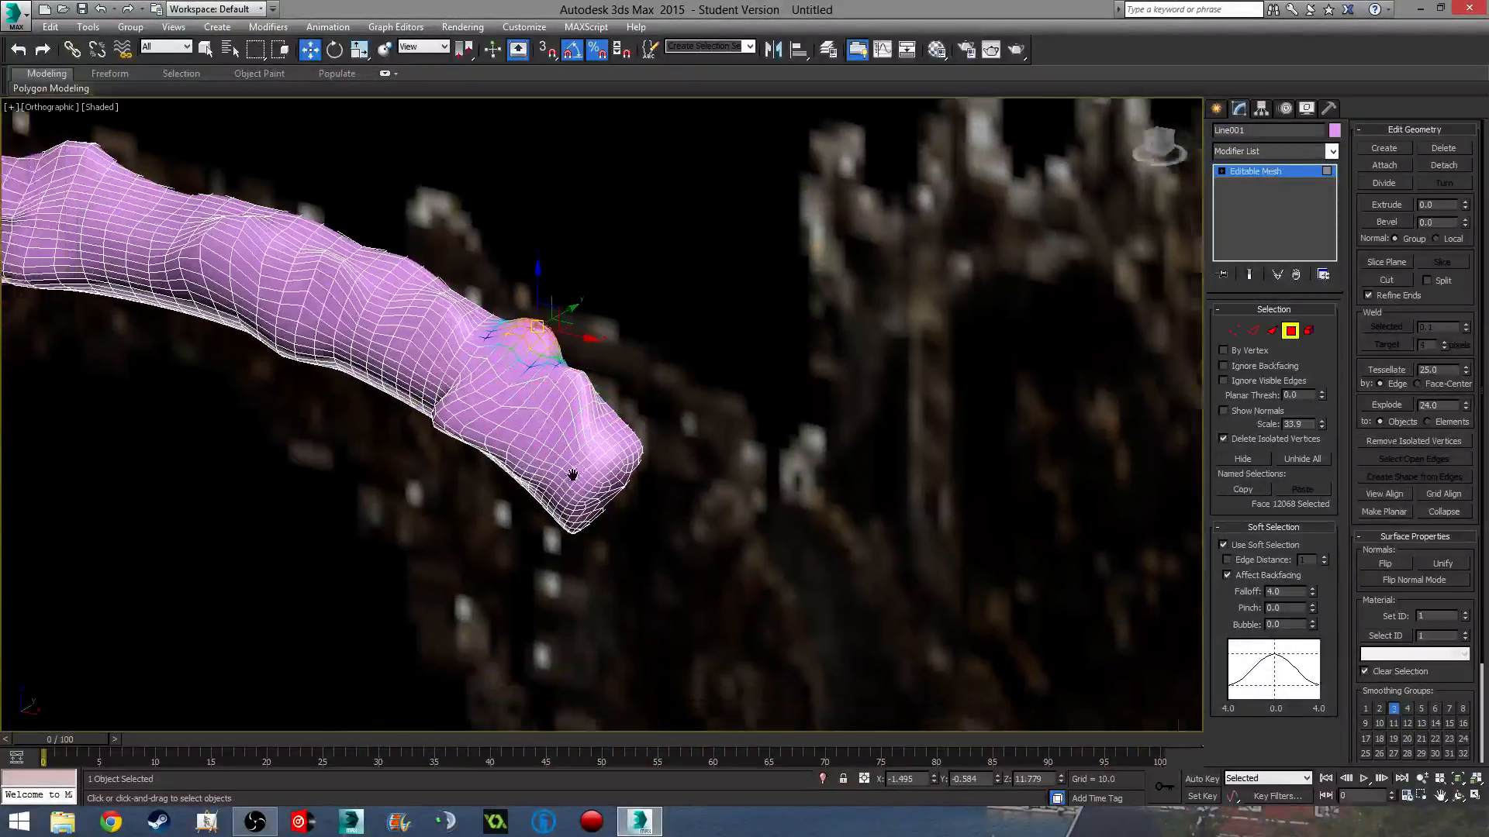
pyautogui.scroll(-8, 572, 475)
pyautogui.click(1296, 335)
pyautogui.click(589, 600)
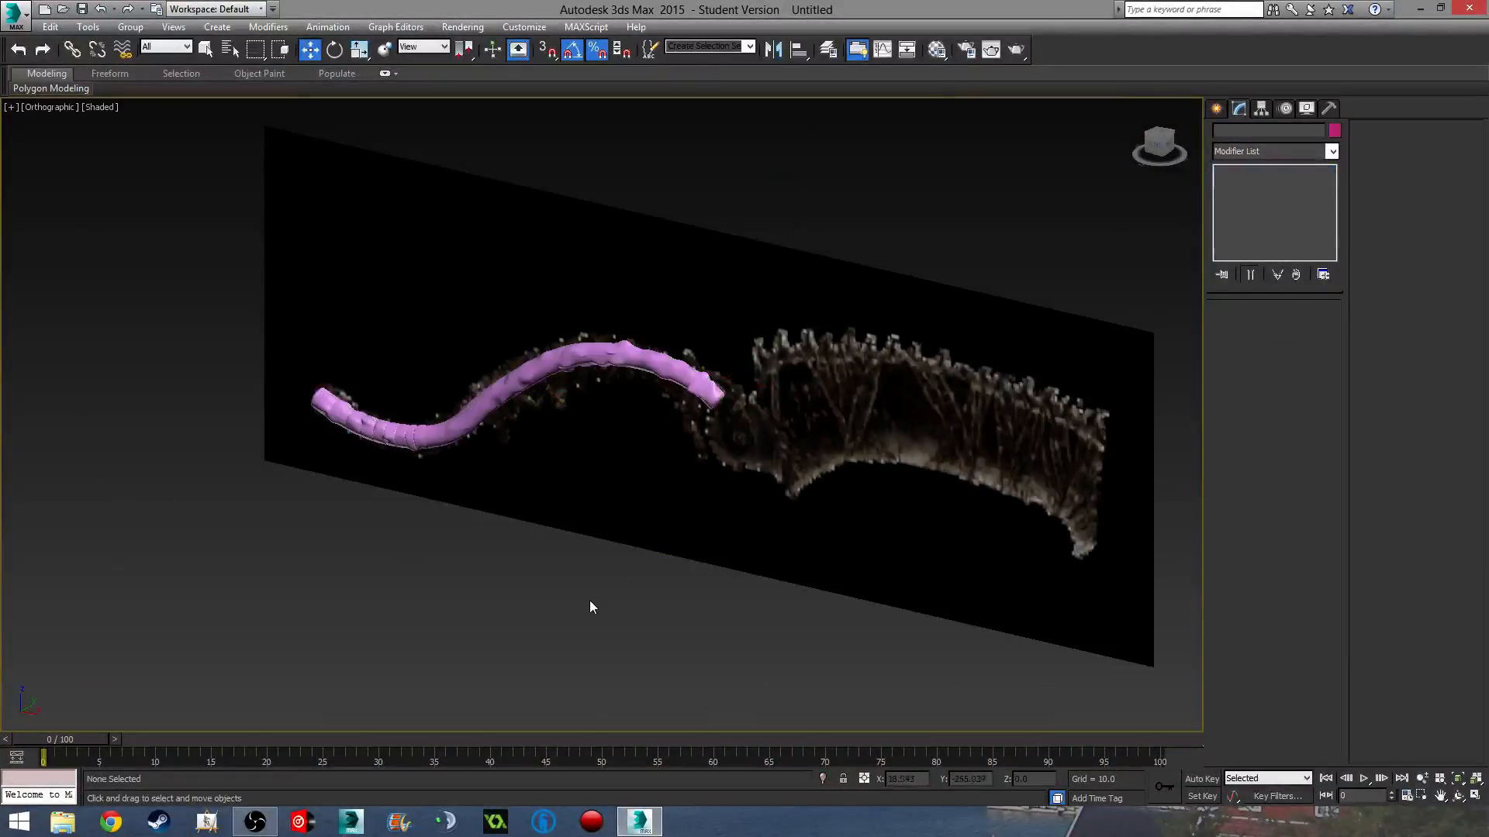
# - Compare the sculpted handle's outline with the growths hanging below the arch in the reference image
pyautogui.keyDown('alt'); pyautogui.moveTo(589, 600); pyautogui.dragTo(566, 555, button='middle'); pyautogui.keyUp('alt')
pyautogui.moveTo(566, 555); pyautogui.dragTo(683, 316, button='middle')
pyautogui.scroll(5, 403, 516)
pyautogui.scroll(3, 403, 516)
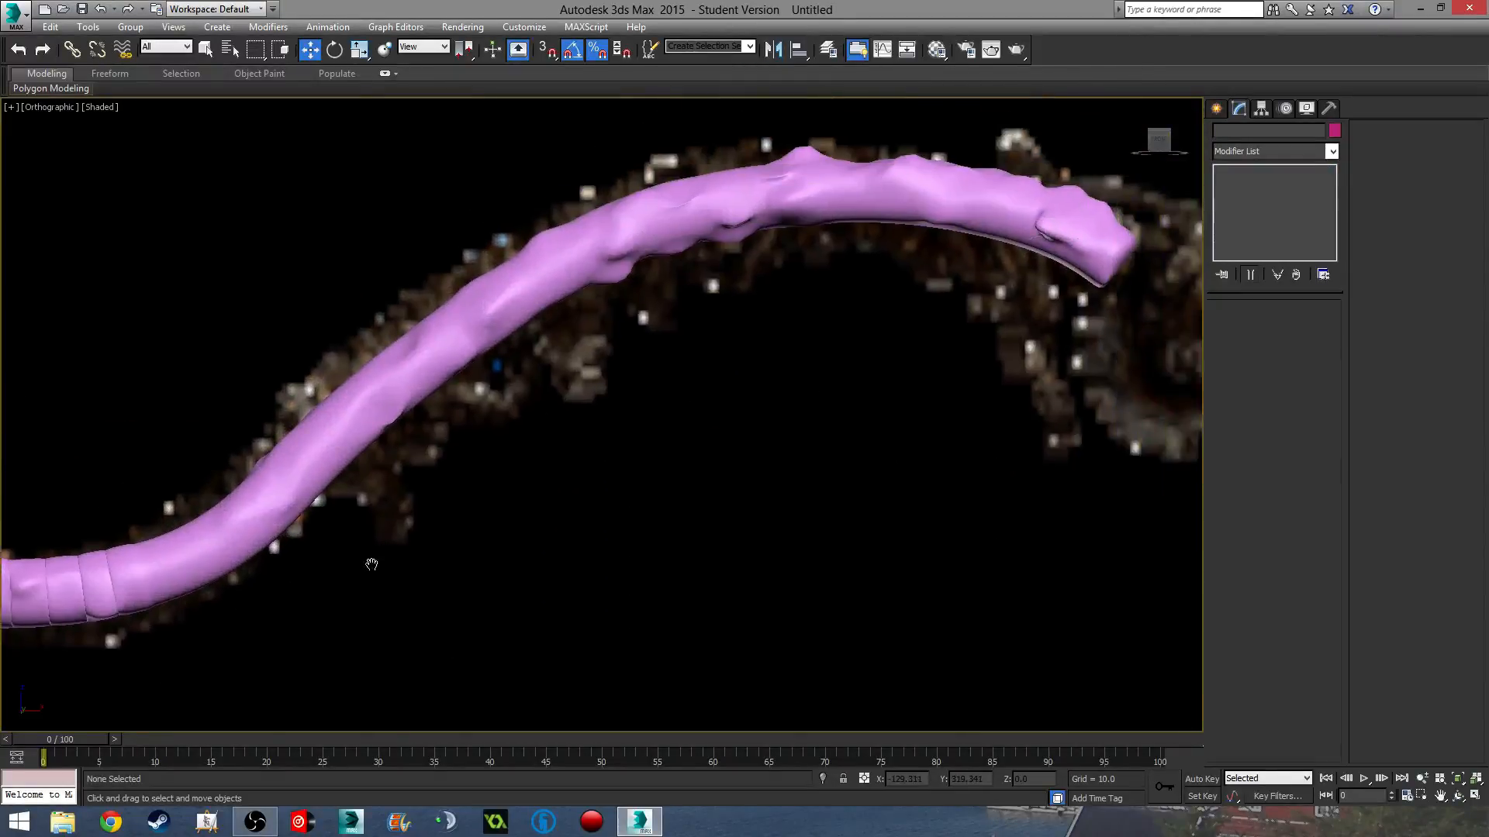
pyautogui.moveTo(387, 553); pyautogui.dragTo(366, 570, button='middle')
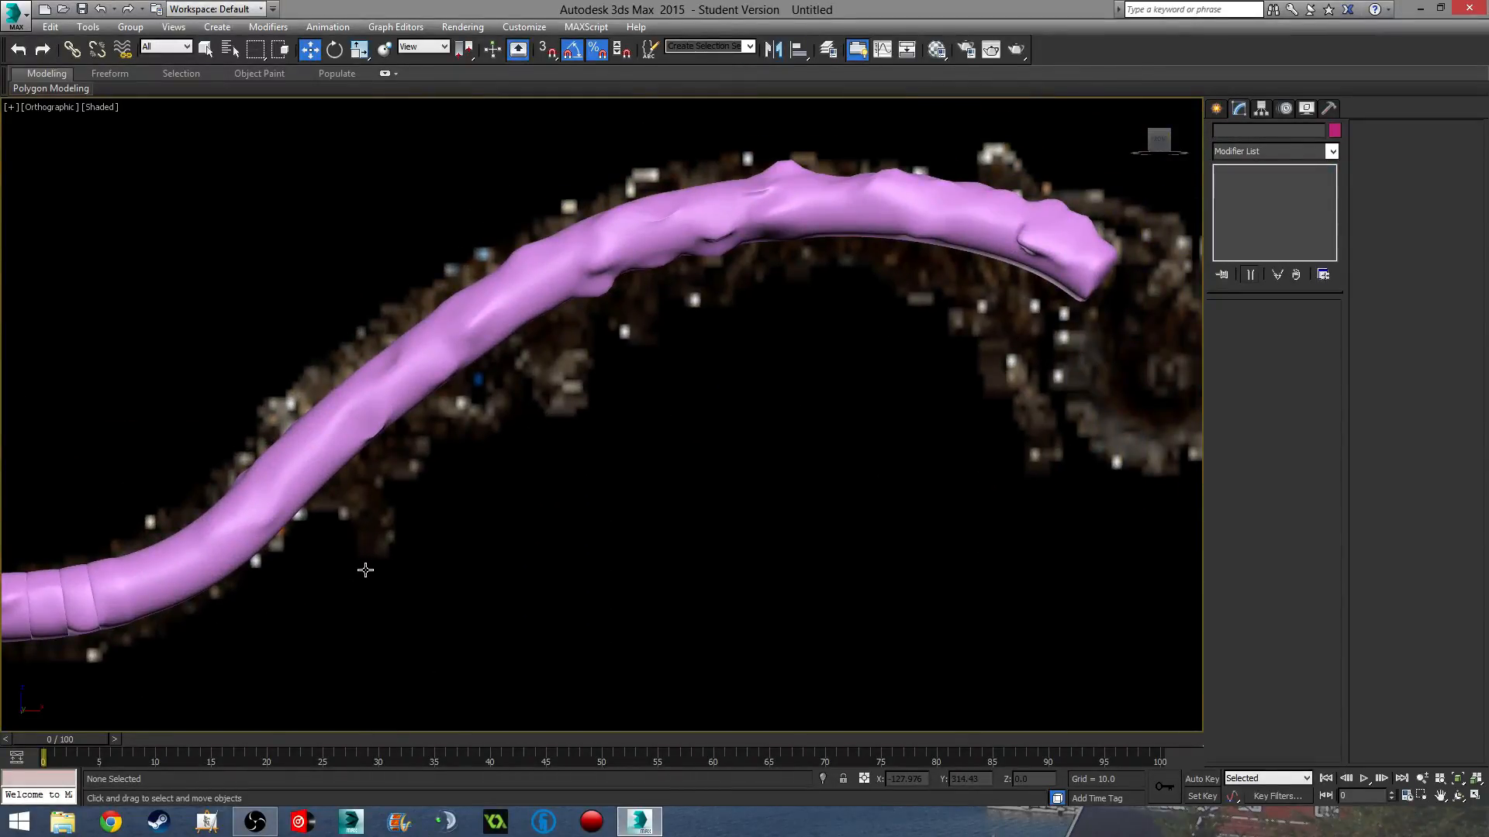
pyautogui.moveTo(534, 397); pyautogui.dragTo(643, 309, button='middle')
pyautogui.scroll(4, 656, 260)
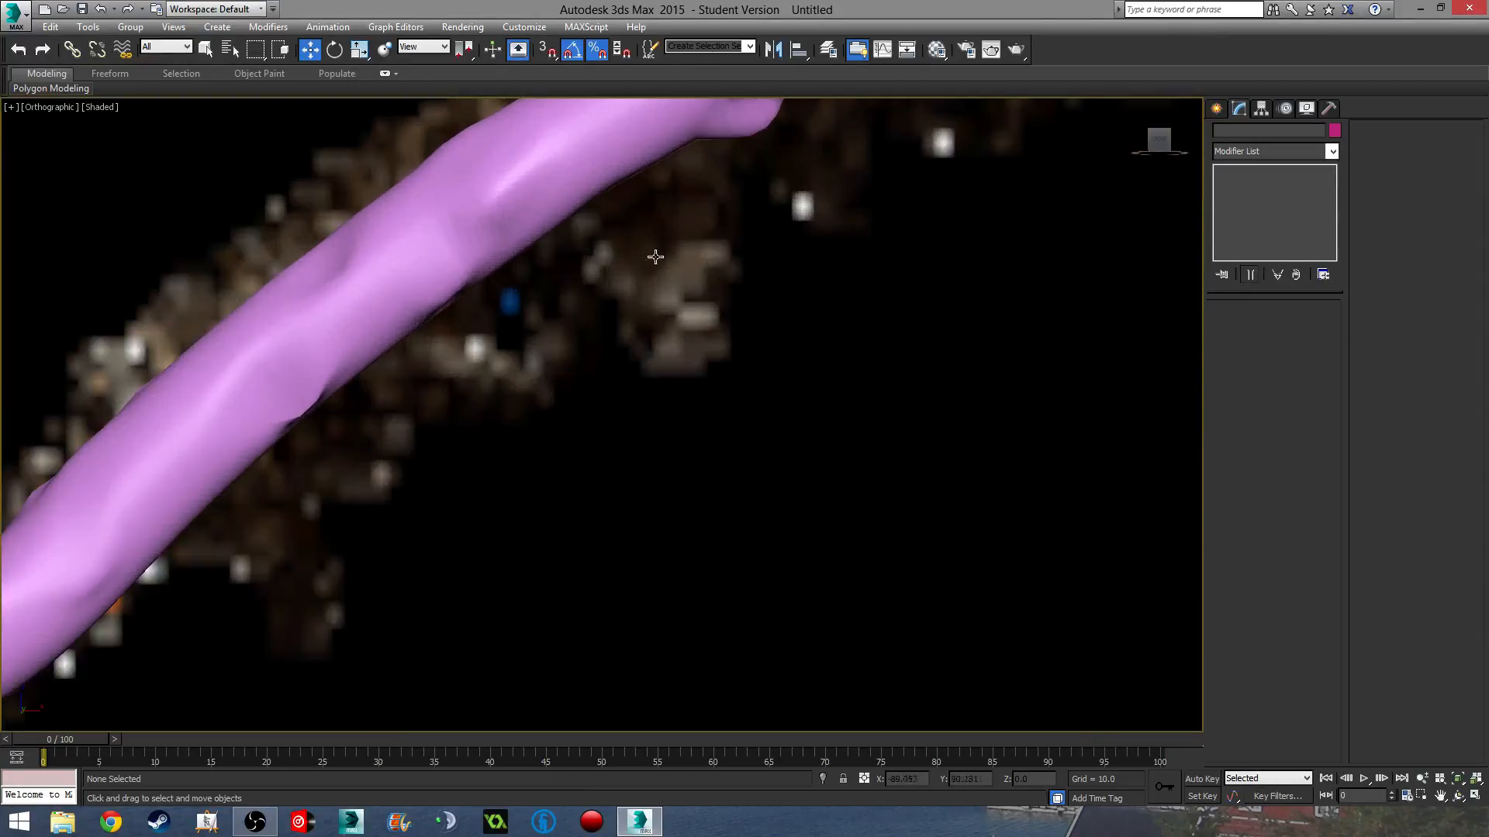
pyautogui.moveTo(667, 210); pyautogui.dragTo(690, 336, button='middle')
# - Try to pull a soft-selected face far down from the underside of the handle's arch, and undo it
pyautogui.click(656, 253)
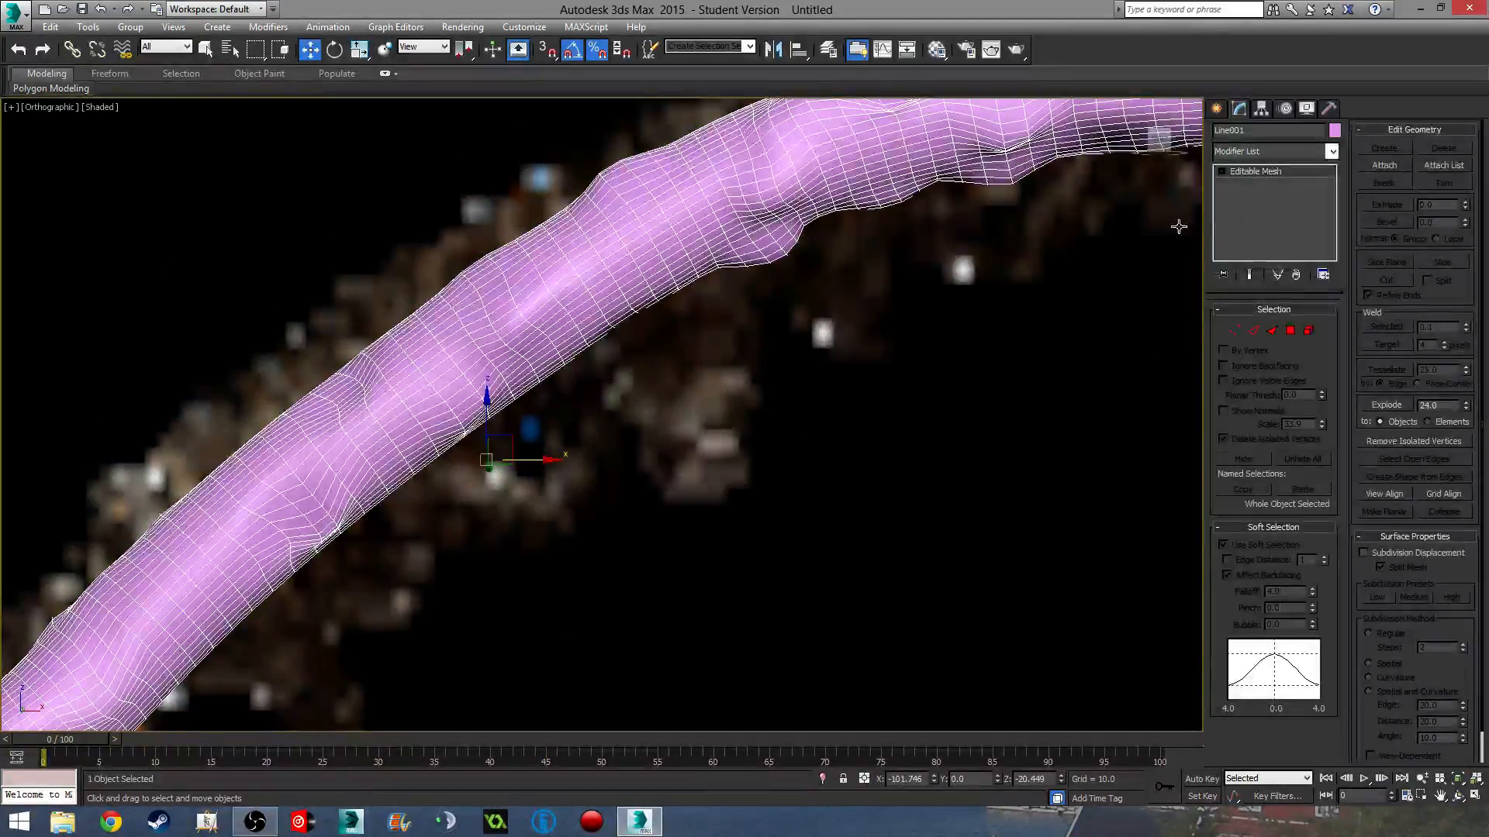
pyautogui.keyDown('alt'); pyautogui.moveTo(723, 391); pyautogui.dragTo(618, 435, button='middle'); pyautogui.keyUp('alt')
pyautogui.moveTo(469, 337); pyautogui.dragTo(450, 322)
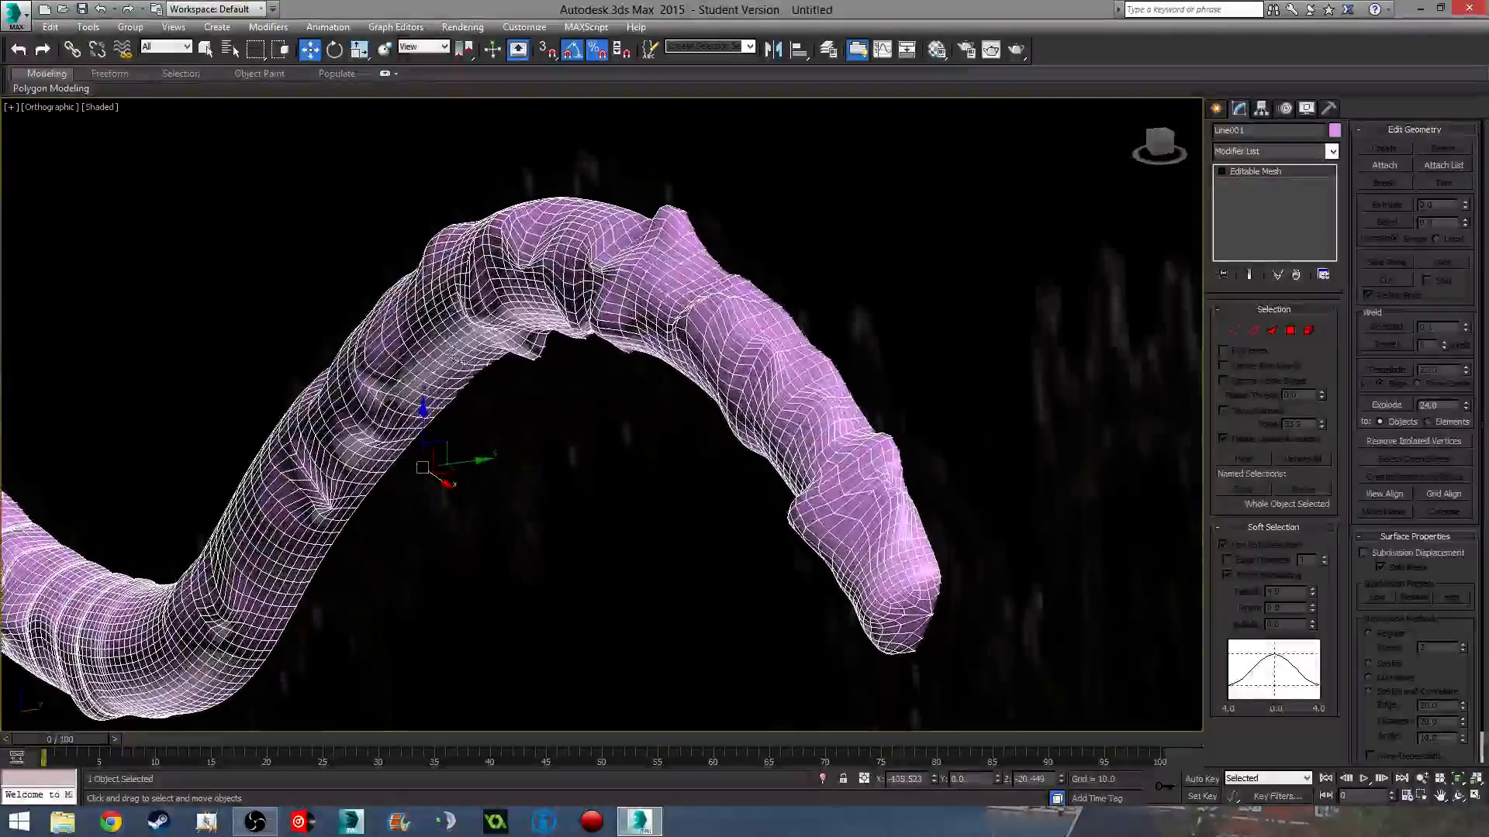
pyautogui.hotkey('ctrl', 'z')
pyautogui.click(1291, 330)
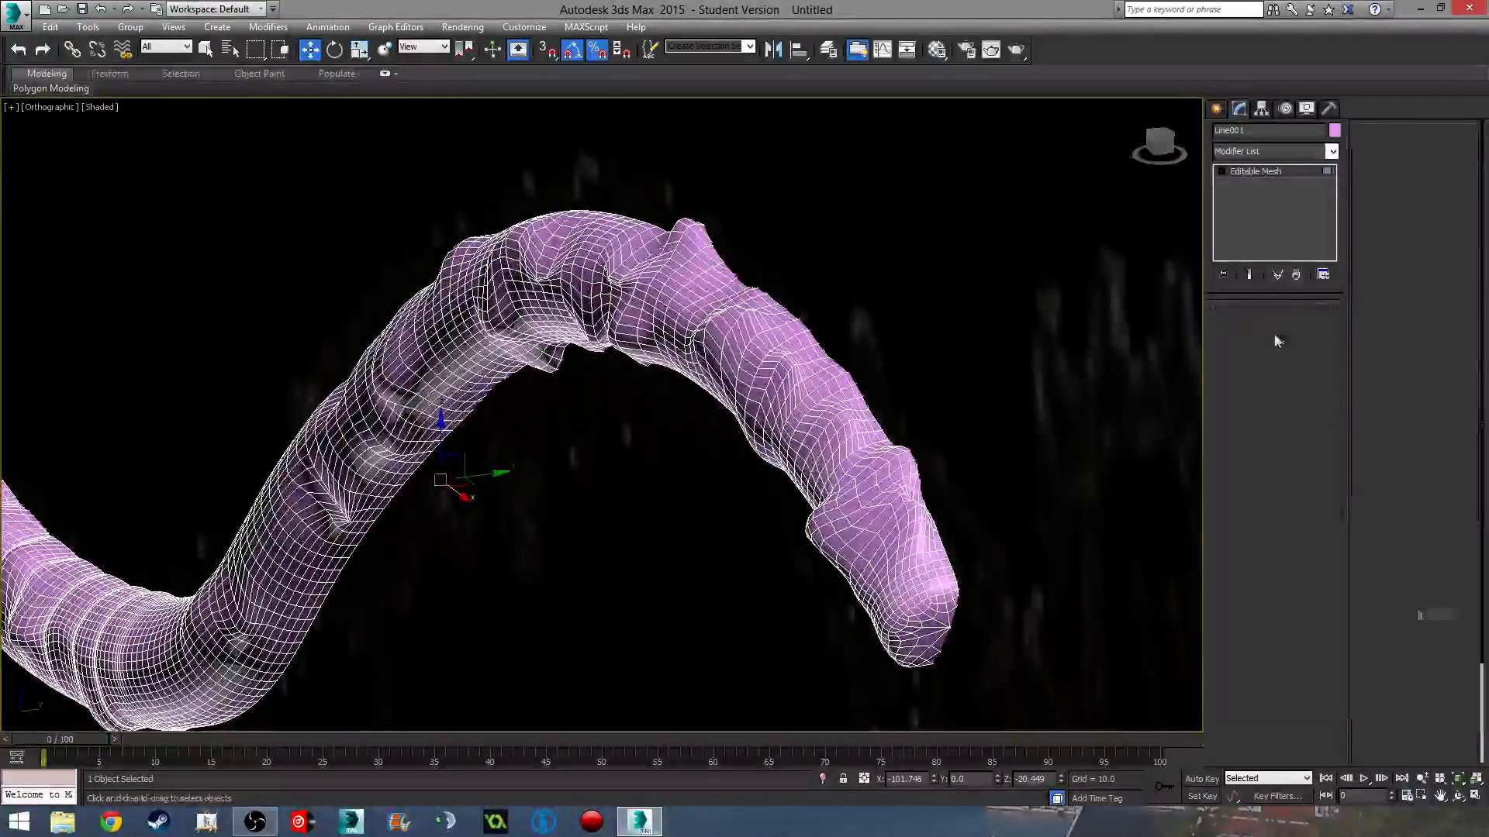
pyautogui.click(457, 383)
pyautogui.moveTo(450, 396); pyautogui.dragTo(492, 498)
pyautogui.keyDown('alt'); pyautogui.moveTo(605, 519); pyautogui.dragTo(675, 576, button='middle'); pyautogui.keyUp('alt')
pyautogui.hotkey('ctrl', 'z')
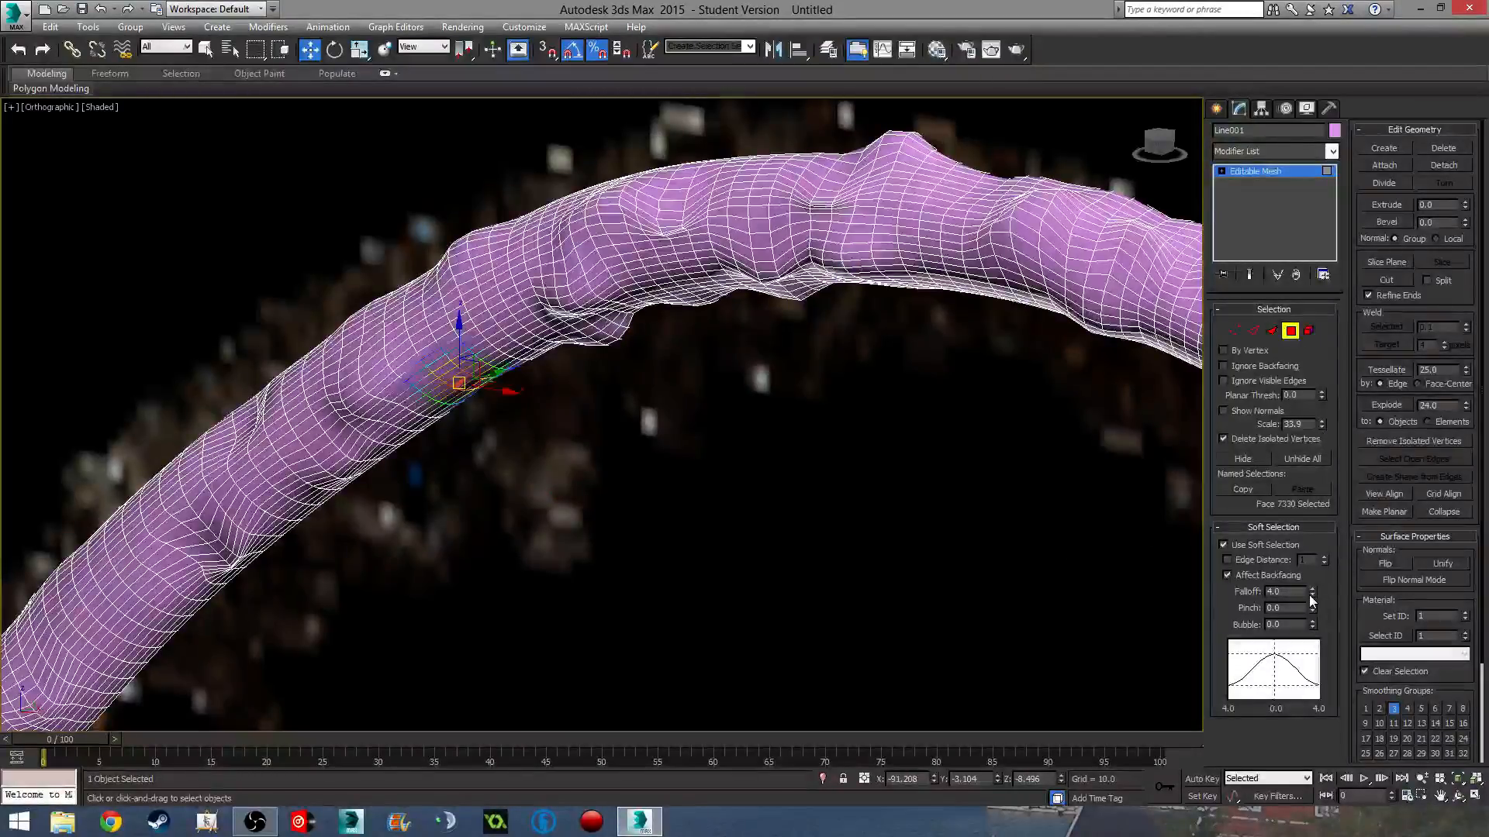
# - Reduce the Soft Selection falloff to about 2.036 and pull the face on the arch's underside down into a spike
pyautogui.moveTo(1314, 594); pyautogui.dragTo(1318, 615)
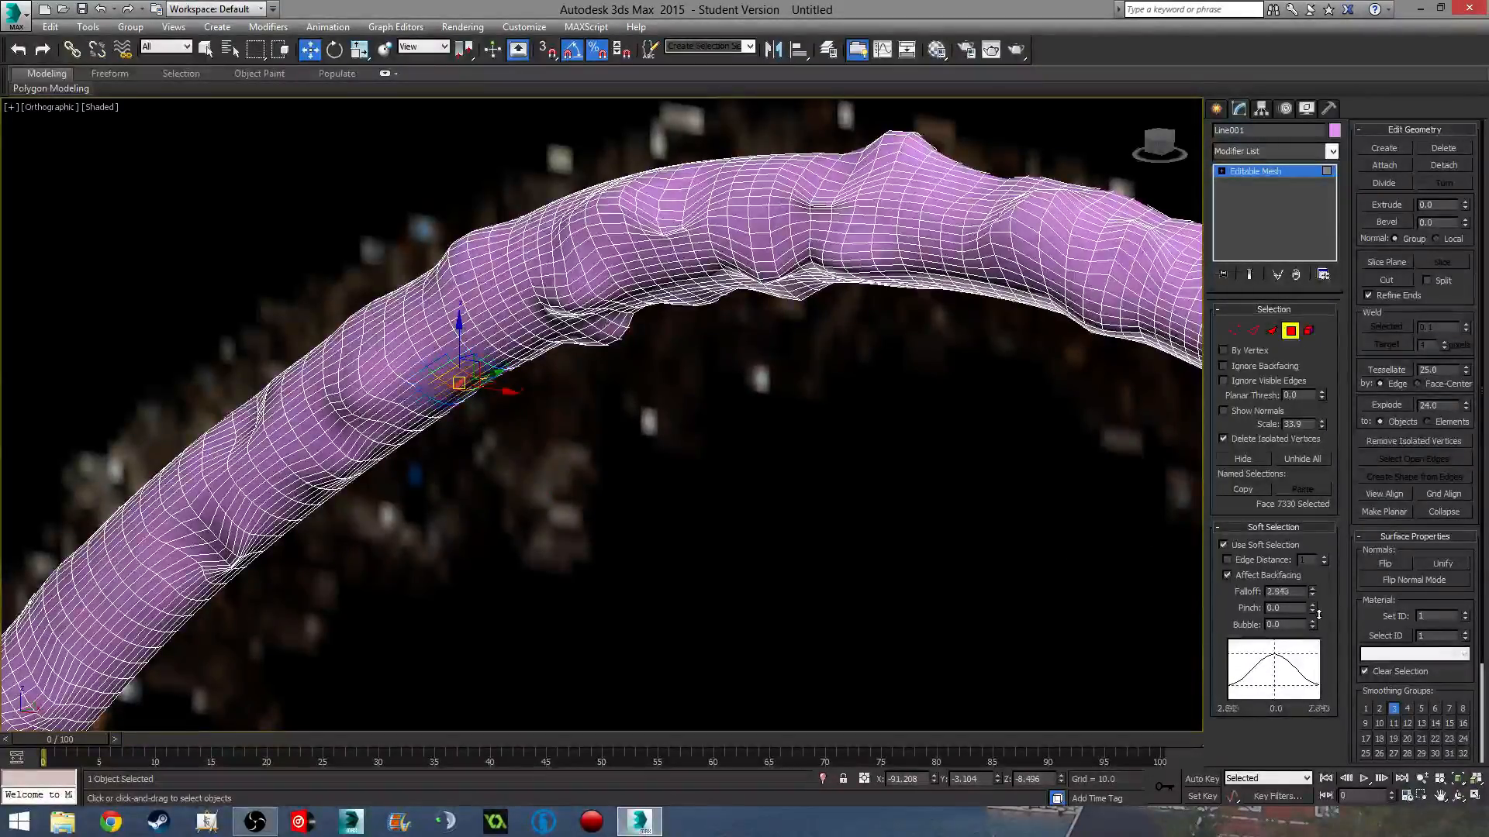
pyautogui.keyDown('alt'); pyautogui.moveTo(625, 626); pyautogui.dragTo(549, 625, button='middle'); pyautogui.keyUp('alt')
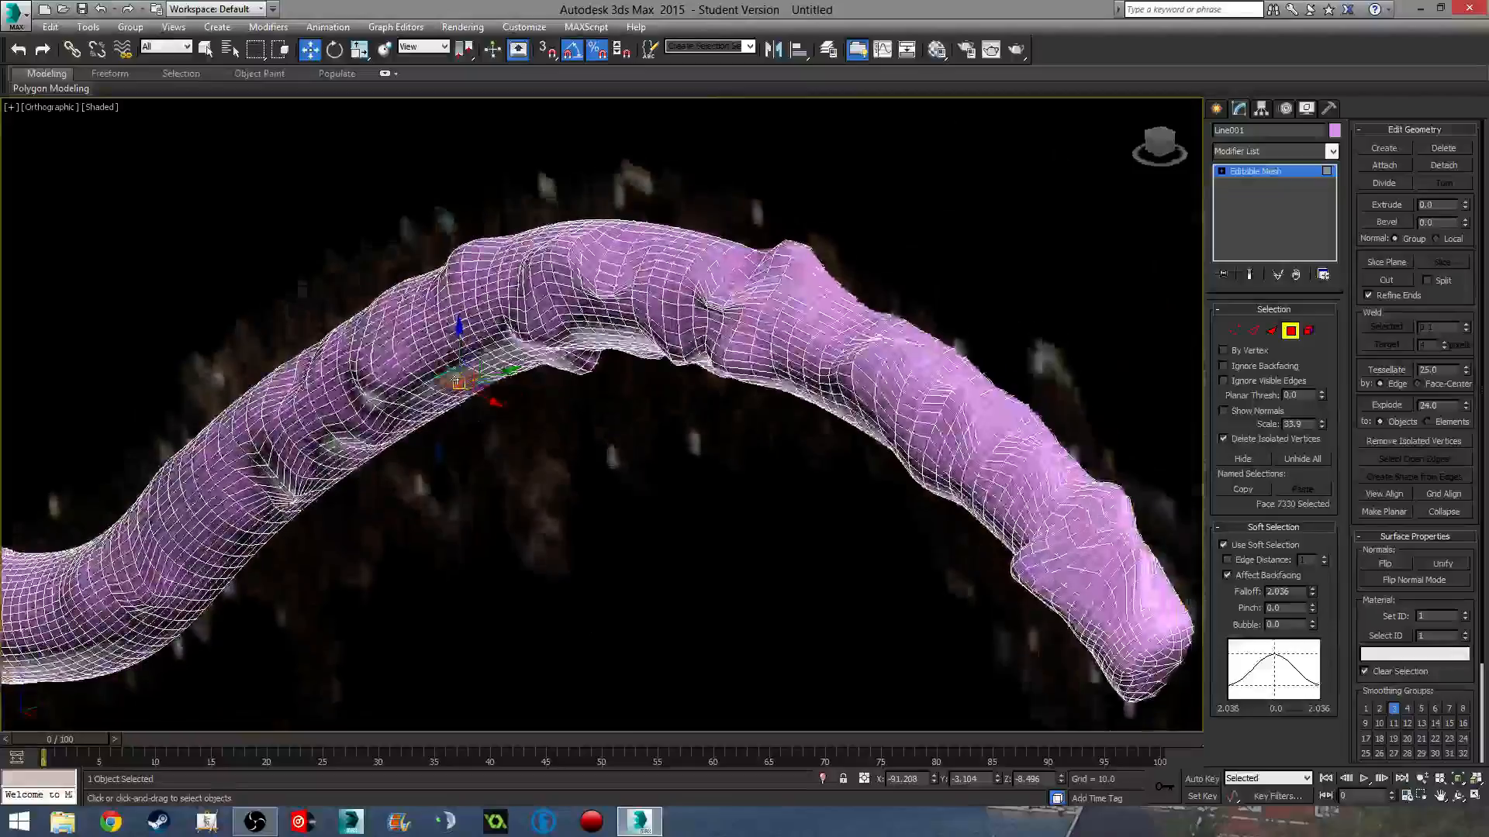
pyautogui.moveTo(459, 338); pyautogui.dragTo(461, 439)
pyautogui.keyDown('alt'); pyautogui.moveTo(535, 571); pyautogui.dragTo(419, 478, button='middle'); pyautogui.keyUp('alt')
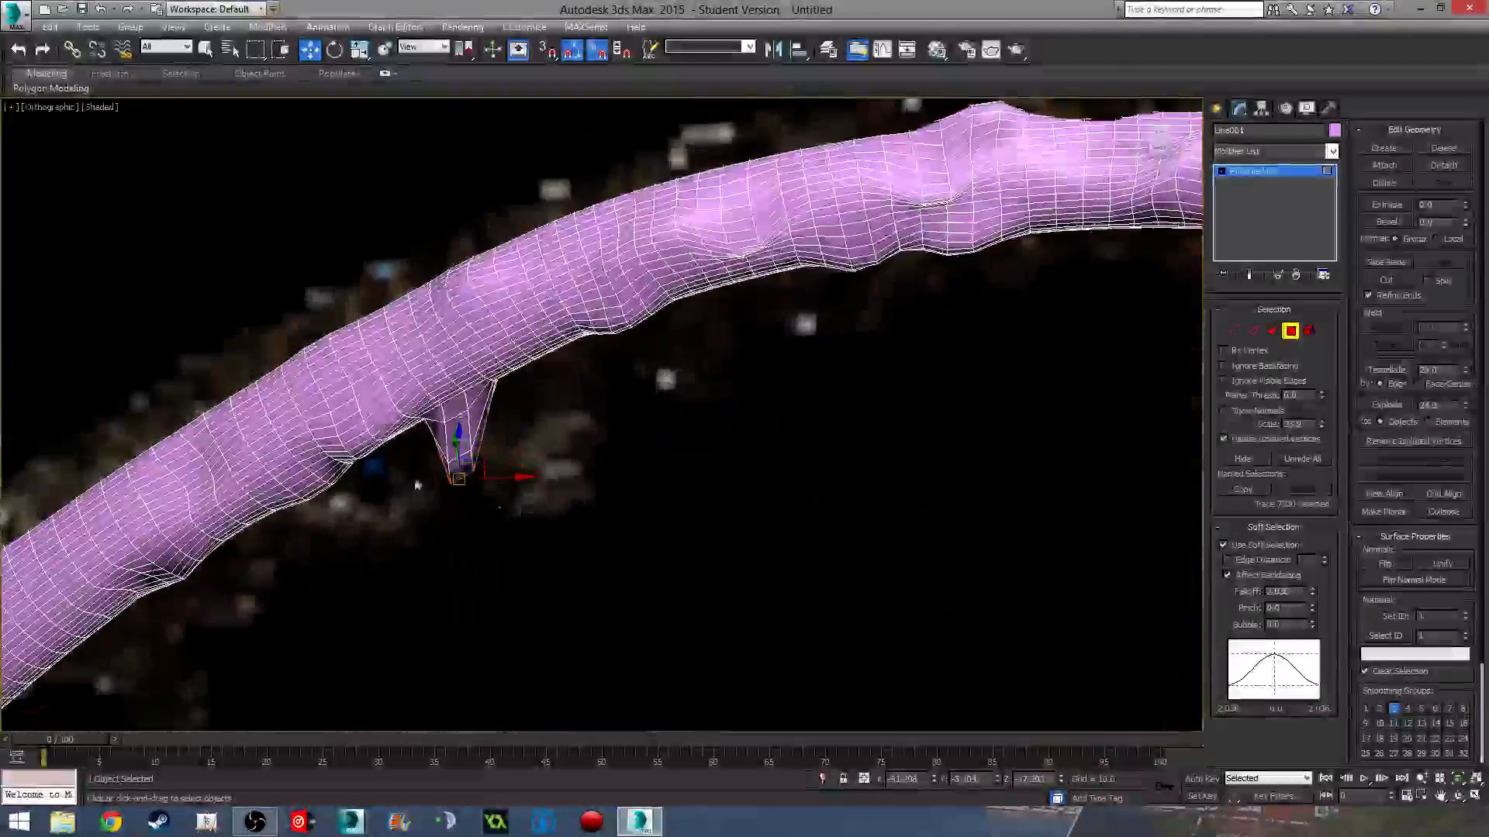
pyautogui.keyDown('alt'); pyautogui.moveTo(549, 457); pyautogui.dragTo(475, 355, button='middle'); pyautogui.keyUp('alt')
pyautogui.click(476, 357)
pyautogui.click(477, 411)
# - Check the spike against the reference outside face editing, and undo the spike
pyautogui.keyDown('alt'); pyautogui.moveTo(617, 530); pyautogui.dragTo(674, 532, button='middle'); pyautogui.keyUp('alt')
pyautogui.scroll(-2, 674, 535)
pyautogui.click(1291, 331)
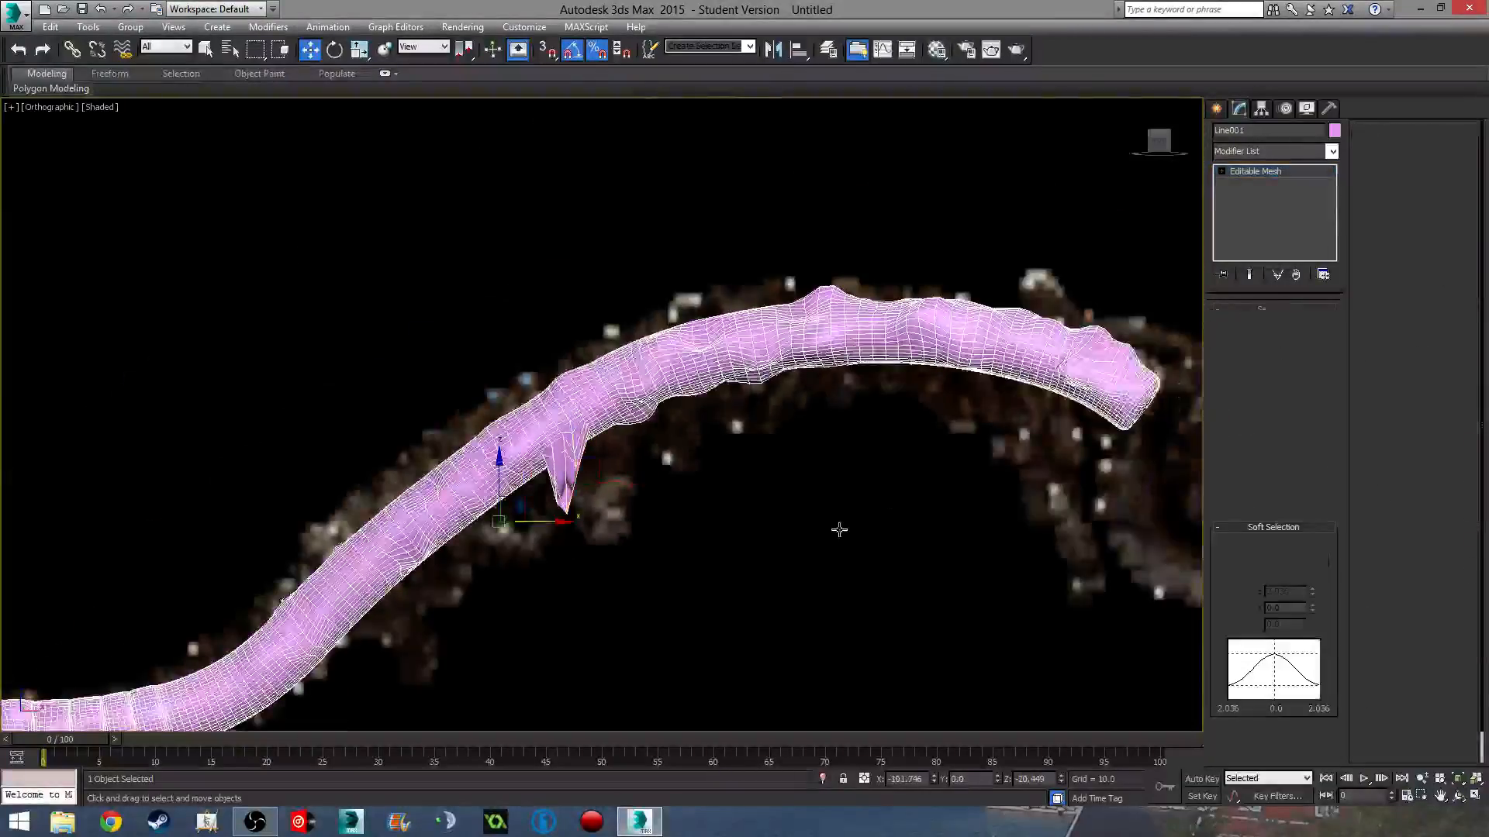
pyautogui.scroll(-8, 839, 527)
pyautogui.click(848, 493)
pyautogui.scroll(8, 647, 274)
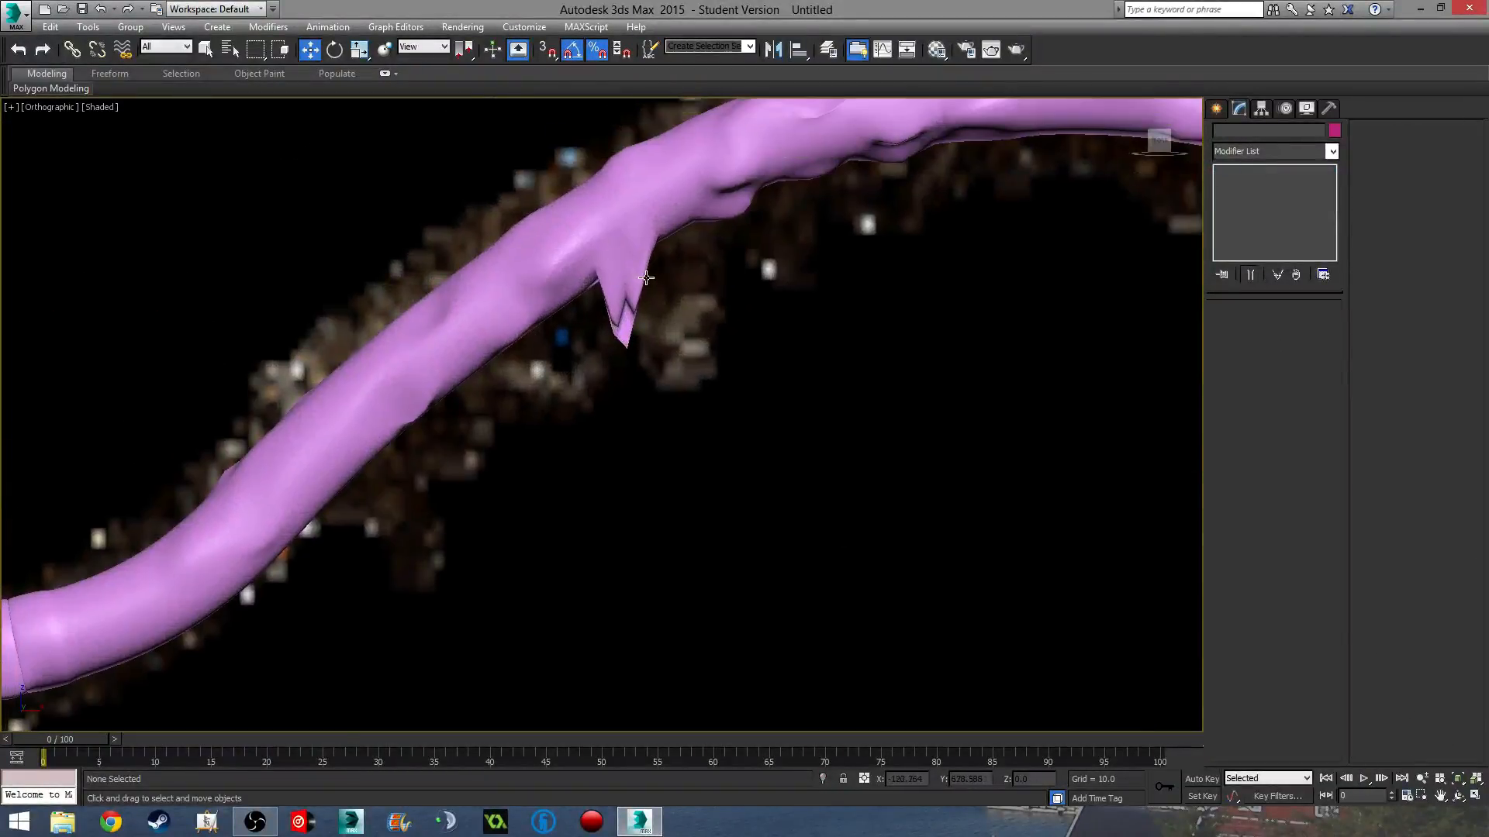
pyautogui.click(647, 277)
pyautogui.hotkey('ctrl', 'z')
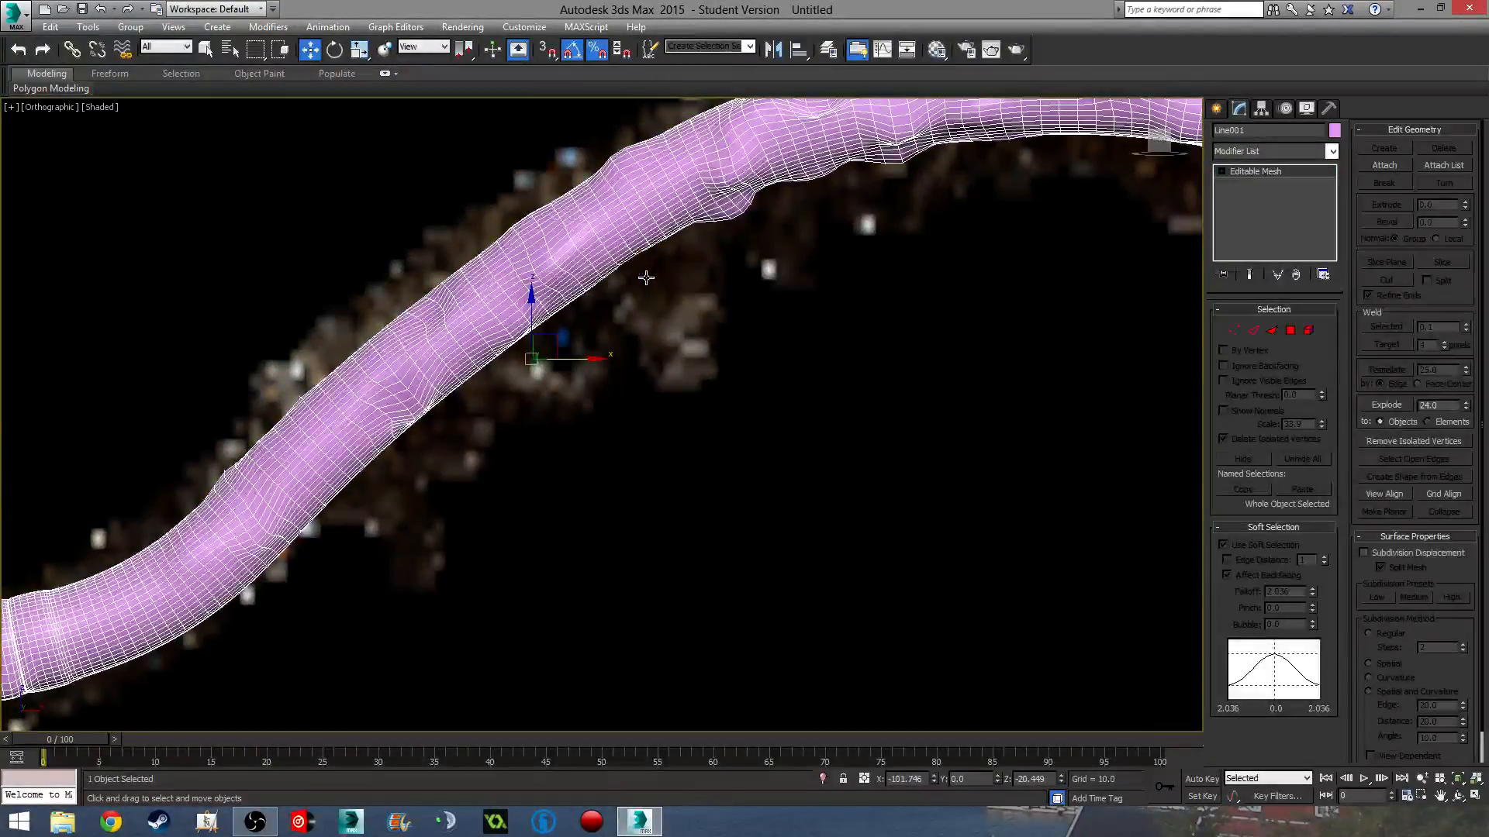
# - Examine the handle's upper end, the joint beside it and the blade in the reference image, with the handle deselected
pyautogui.moveTo(1120, 303); pyautogui.dragTo(927, 180, button='middle')
pyautogui.scroll(-8, 927, 180)
pyautogui.moveTo(984, 277); pyautogui.dragTo(688, 433, button='middle')
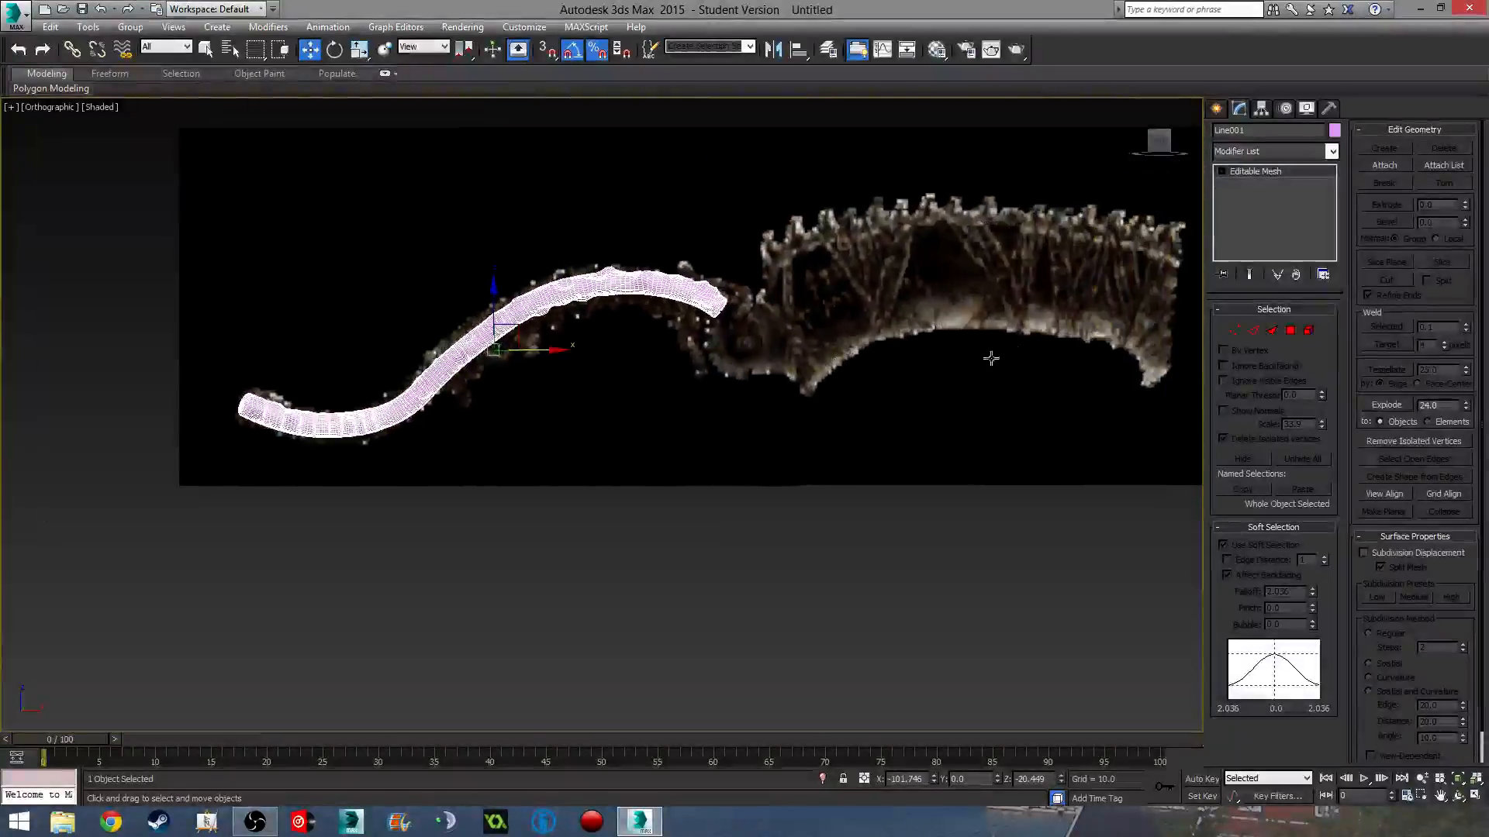
pyautogui.moveTo(914, 392); pyautogui.dragTo(816, 424, button='middle')
pyautogui.scroll(2, 658, 401)
pyautogui.scroll(2, 659, 401)
pyautogui.scroll(-1, 673, 360)
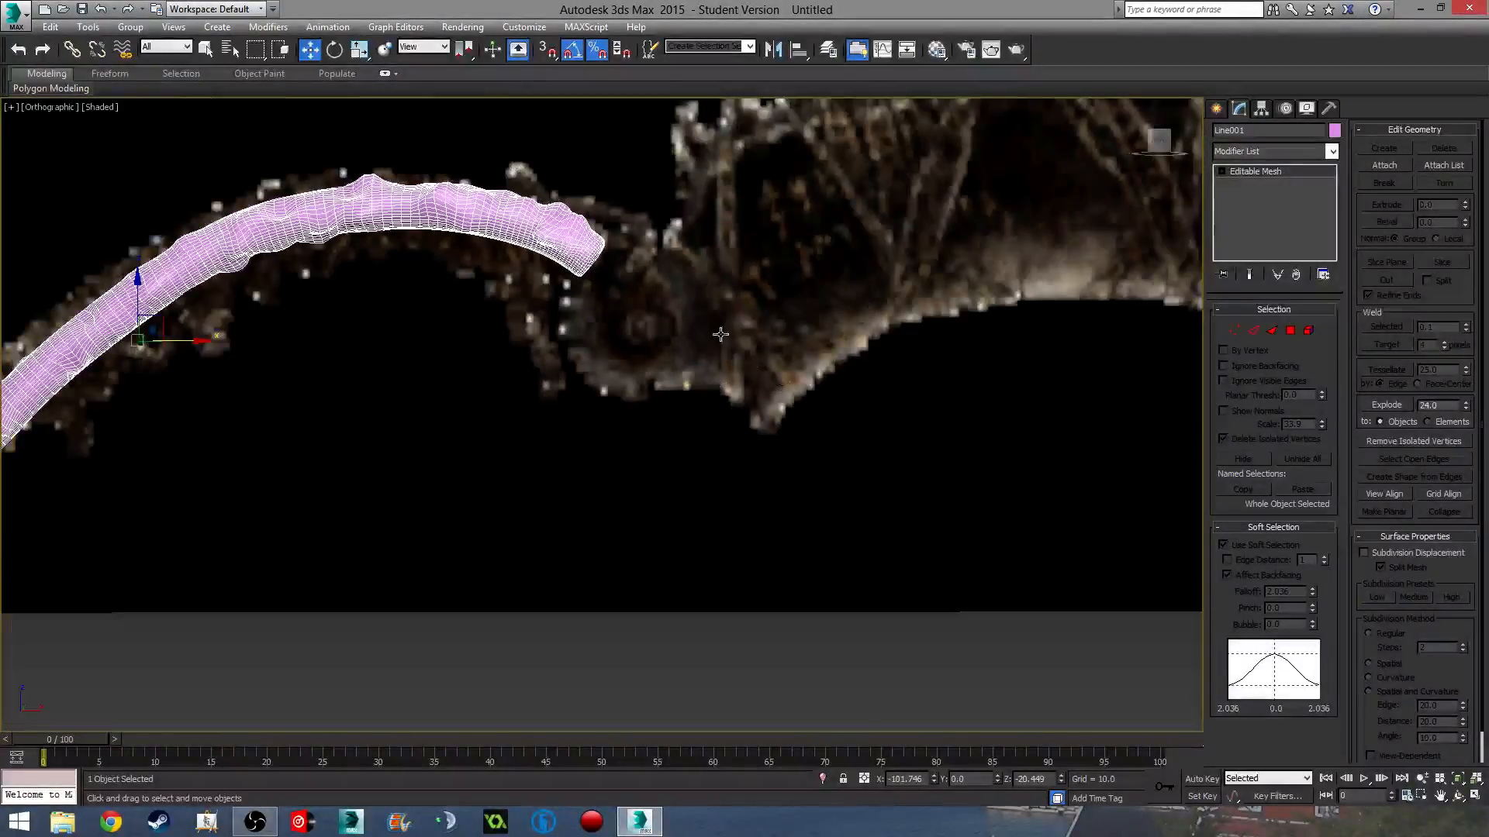
pyautogui.moveTo(577, 267); pyautogui.dragTo(866, 284, button='middle')
pyautogui.scroll(2, 866, 284)
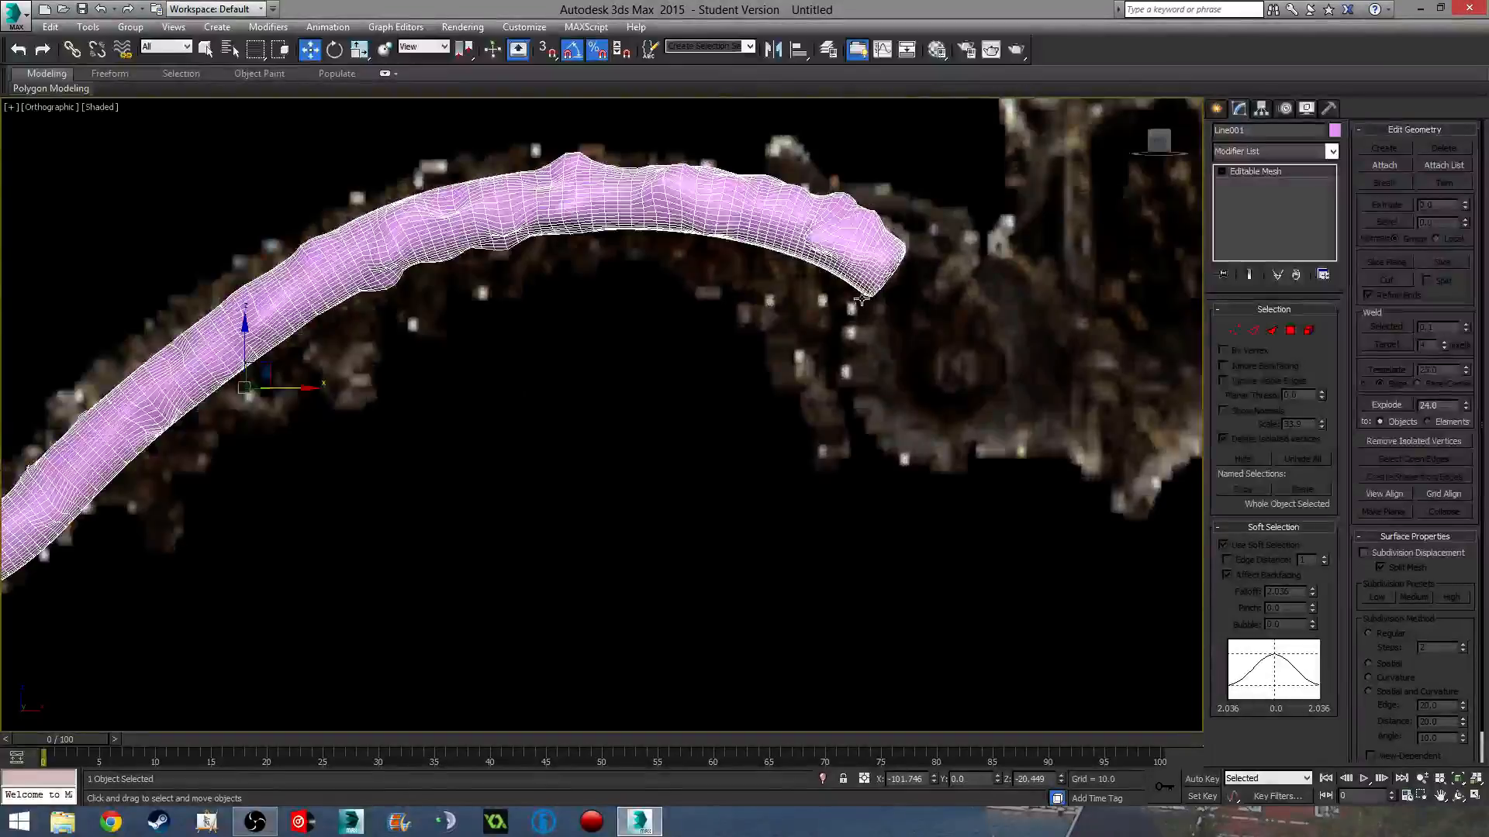
pyautogui.click(1239, 331)
pyautogui.scroll(-2, 992, 300)
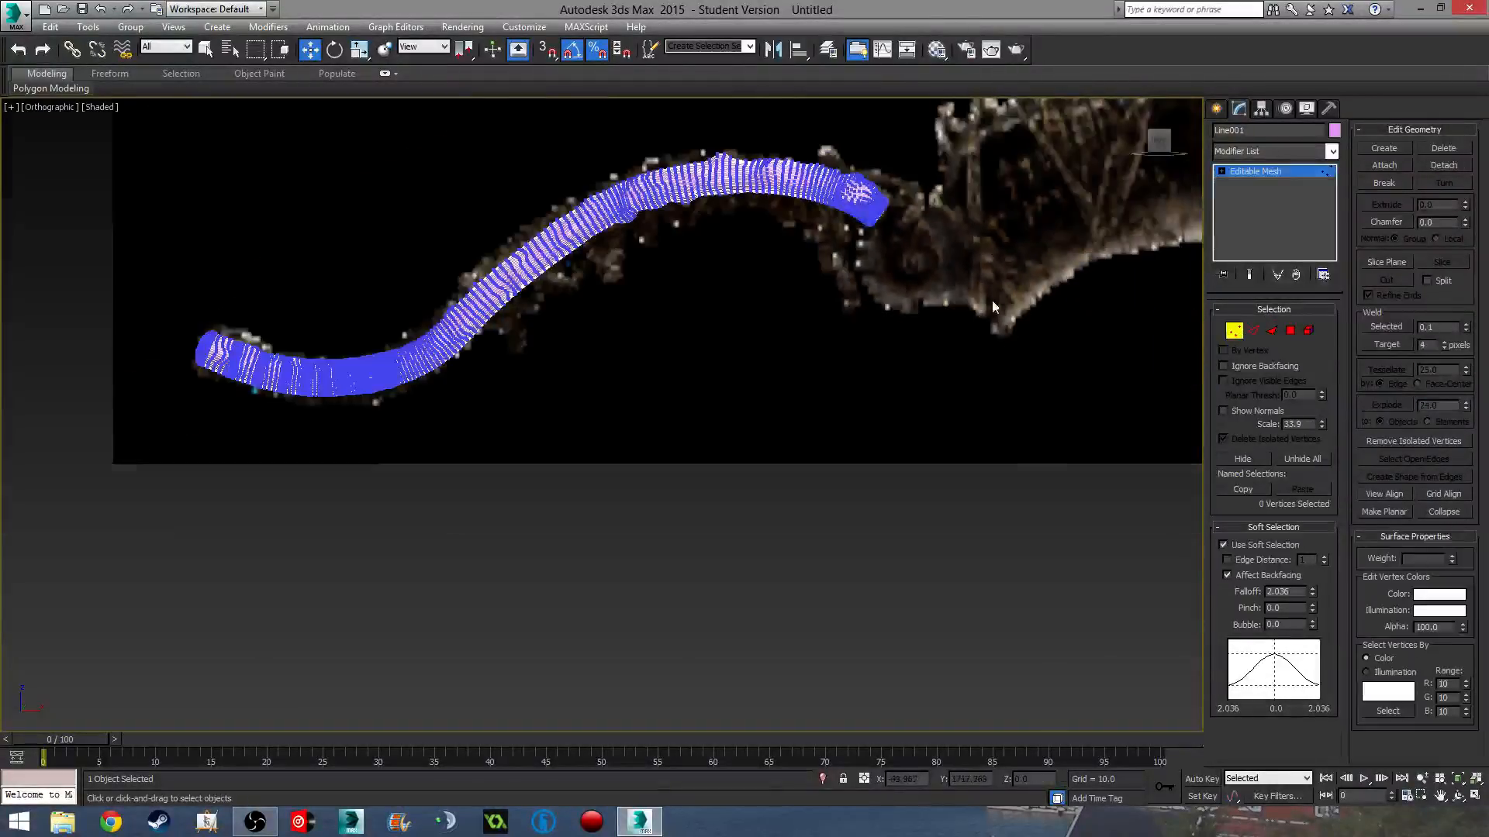
pyautogui.click(1241, 333)
pyautogui.click(971, 529)
pyautogui.moveTo(839, 249); pyautogui.dragTo(710, 353, button='middle')
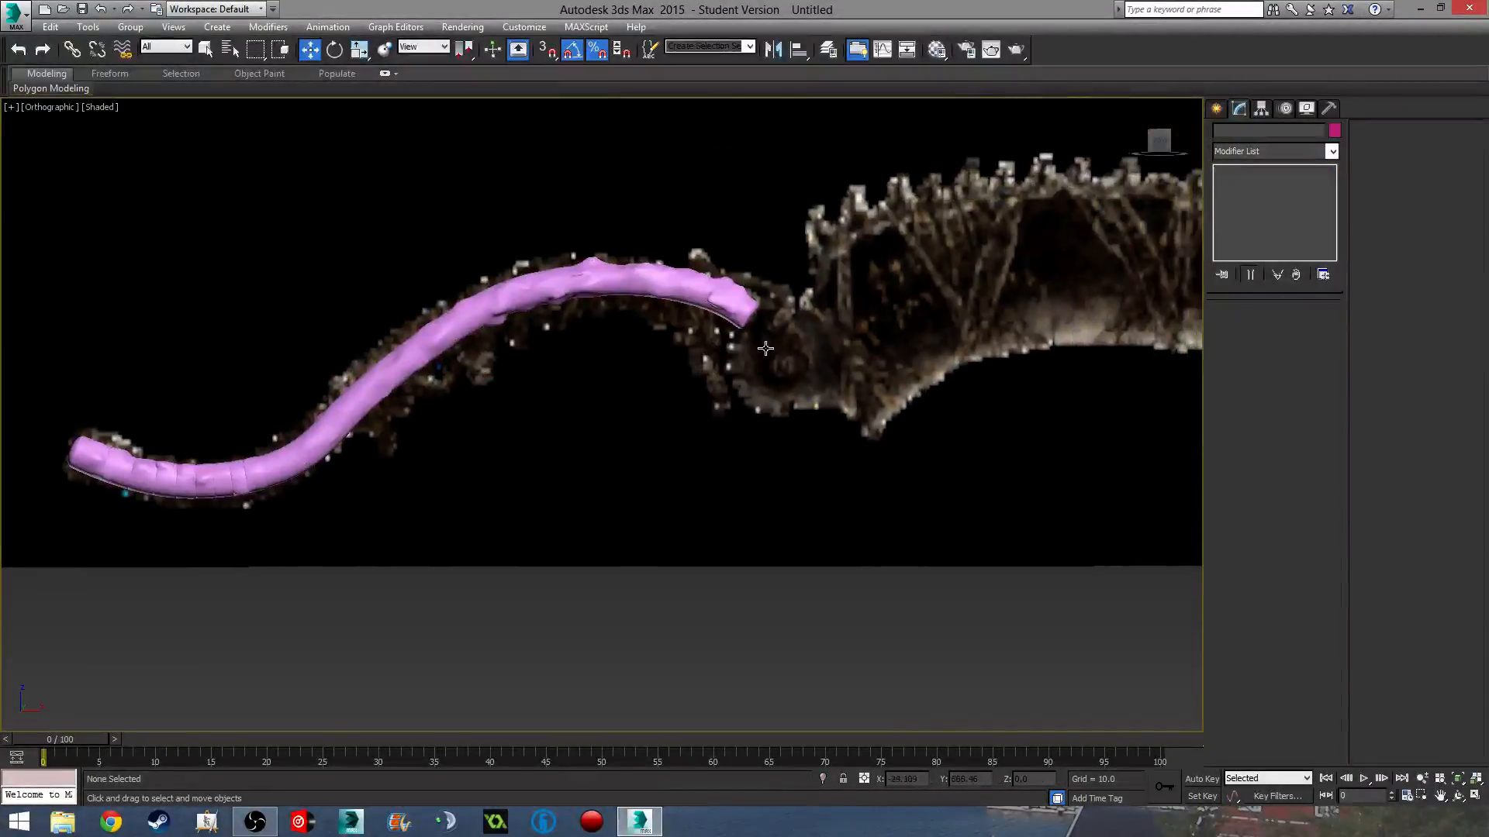
pyautogui.moveTo(843, 344); pyautogui.dragTo(780, 315, button='middle')
pyautogui.scroll(2, 737, 292)
pyautogui.moveTo(875, 304); pyautogui.dragTo(547, 398, button='middle')
pyautogui.scroll(-2, 996, 345)
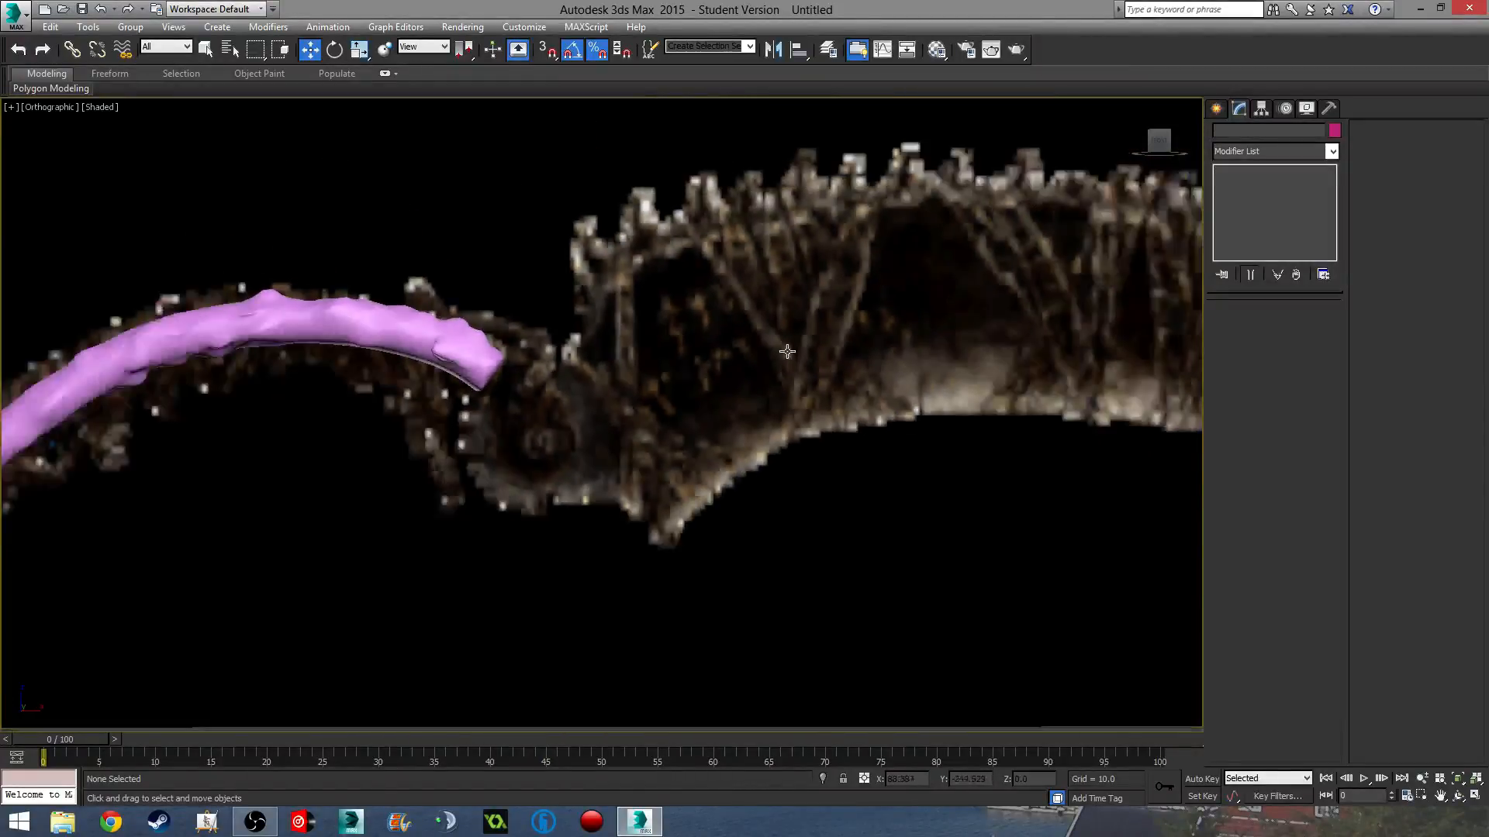
pyautogui.moveTo(1001, 354); pyautogui.dragTo(666, 373, button='middle')
pyautogui.click(1215, 109)
pyautogui.click(1239, 133)
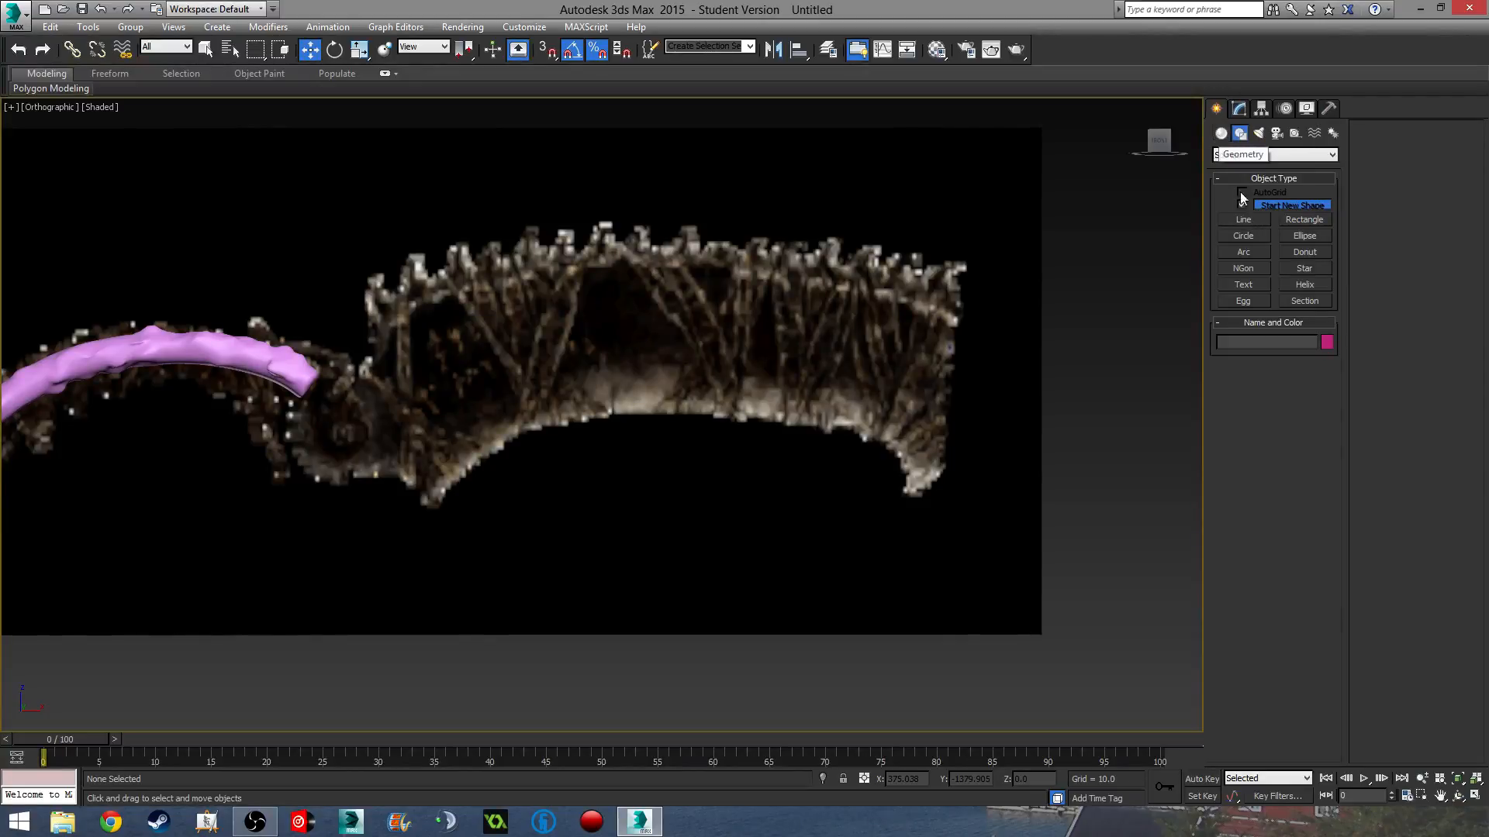
pyautogui.click(1243, 219)
pyautogui.moveTo(878, 404); pyautogui.dragTo(887, 379, button='middle')
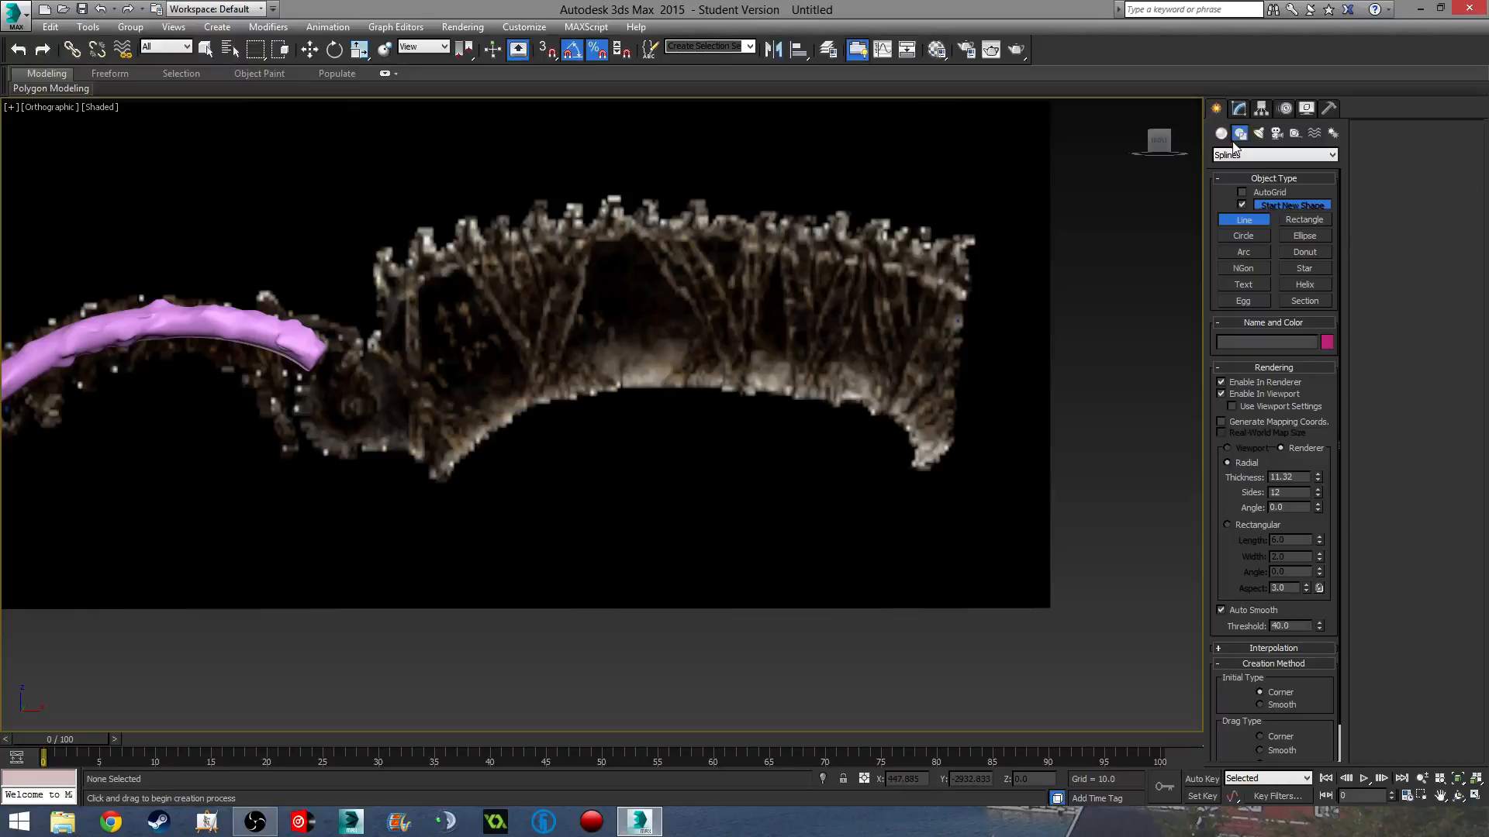
pyautogui.click(1243, 111)
pyautogui.click(1217, 114)
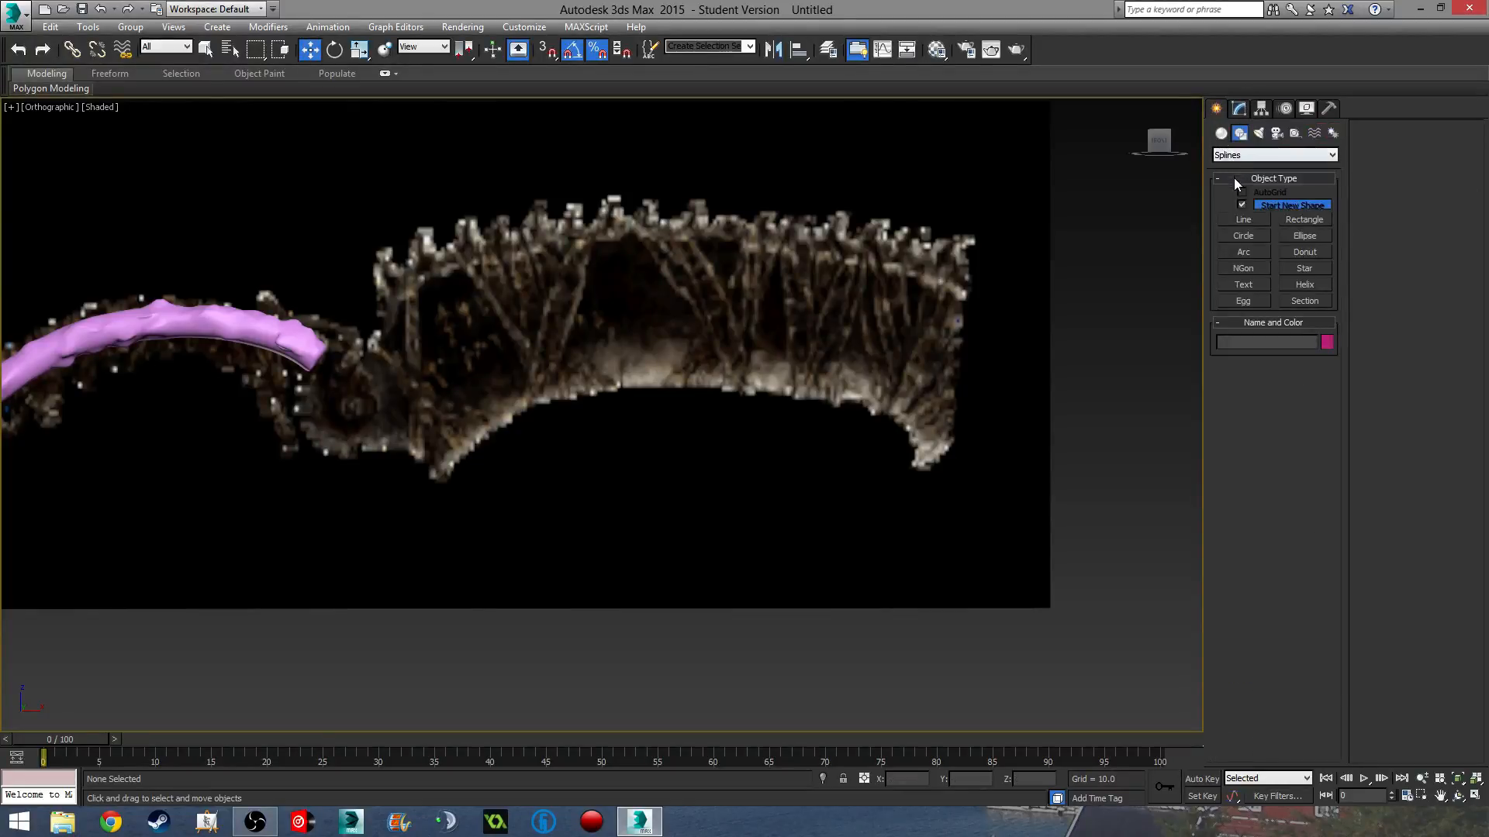
# - Create a plane about 46.5 long and 37.2 wide over the middle of the reference blade in the Front view
pyautogui.click(1221, 133)
pyautogui.click(1241, 206)
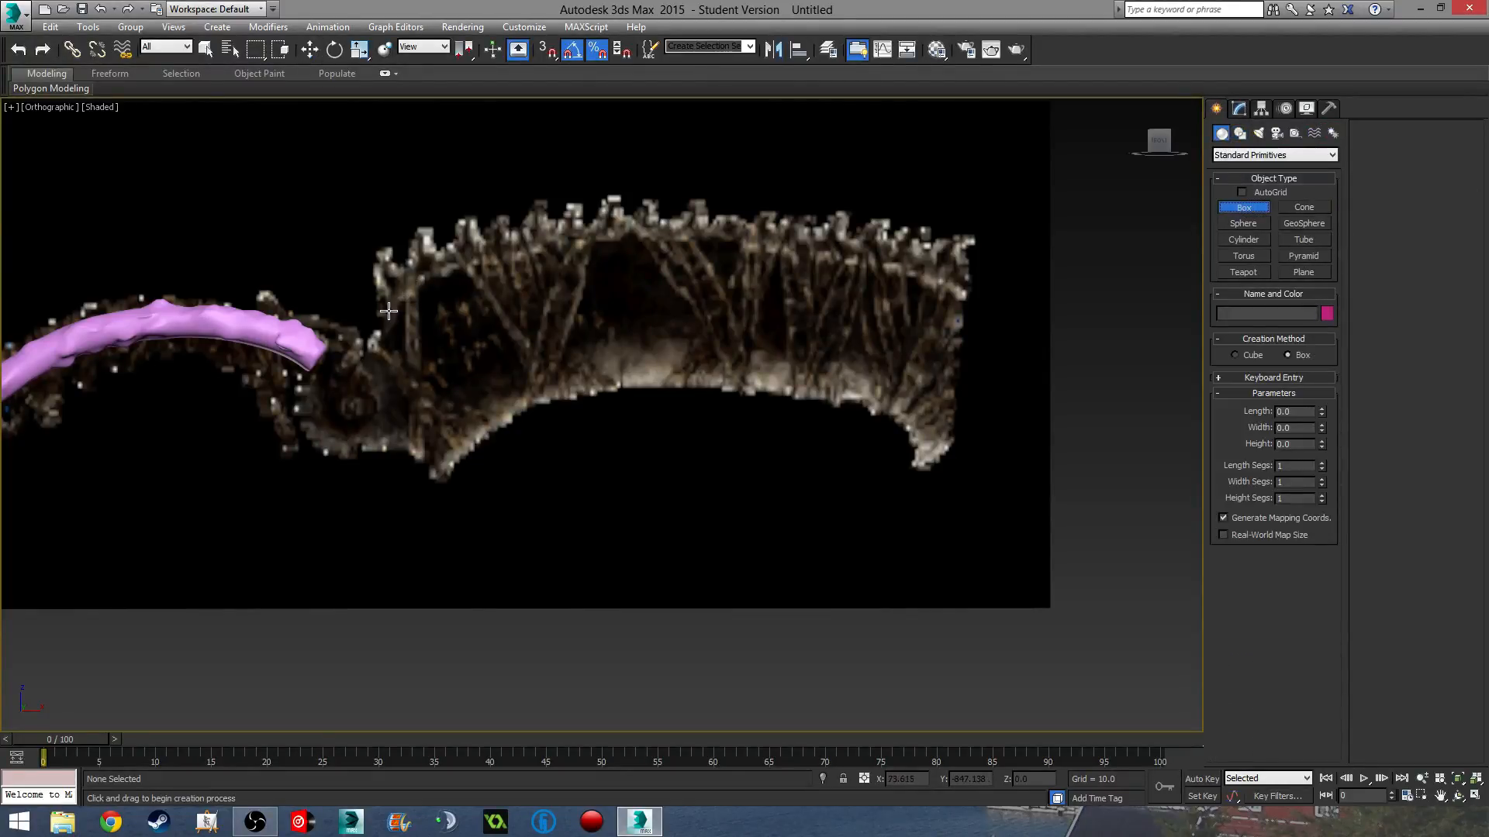
pyautogui.click(1297, 275)
pyautogui.scroll(3, 471, 239)
pyautogui.scroll(-3, 496, 282)
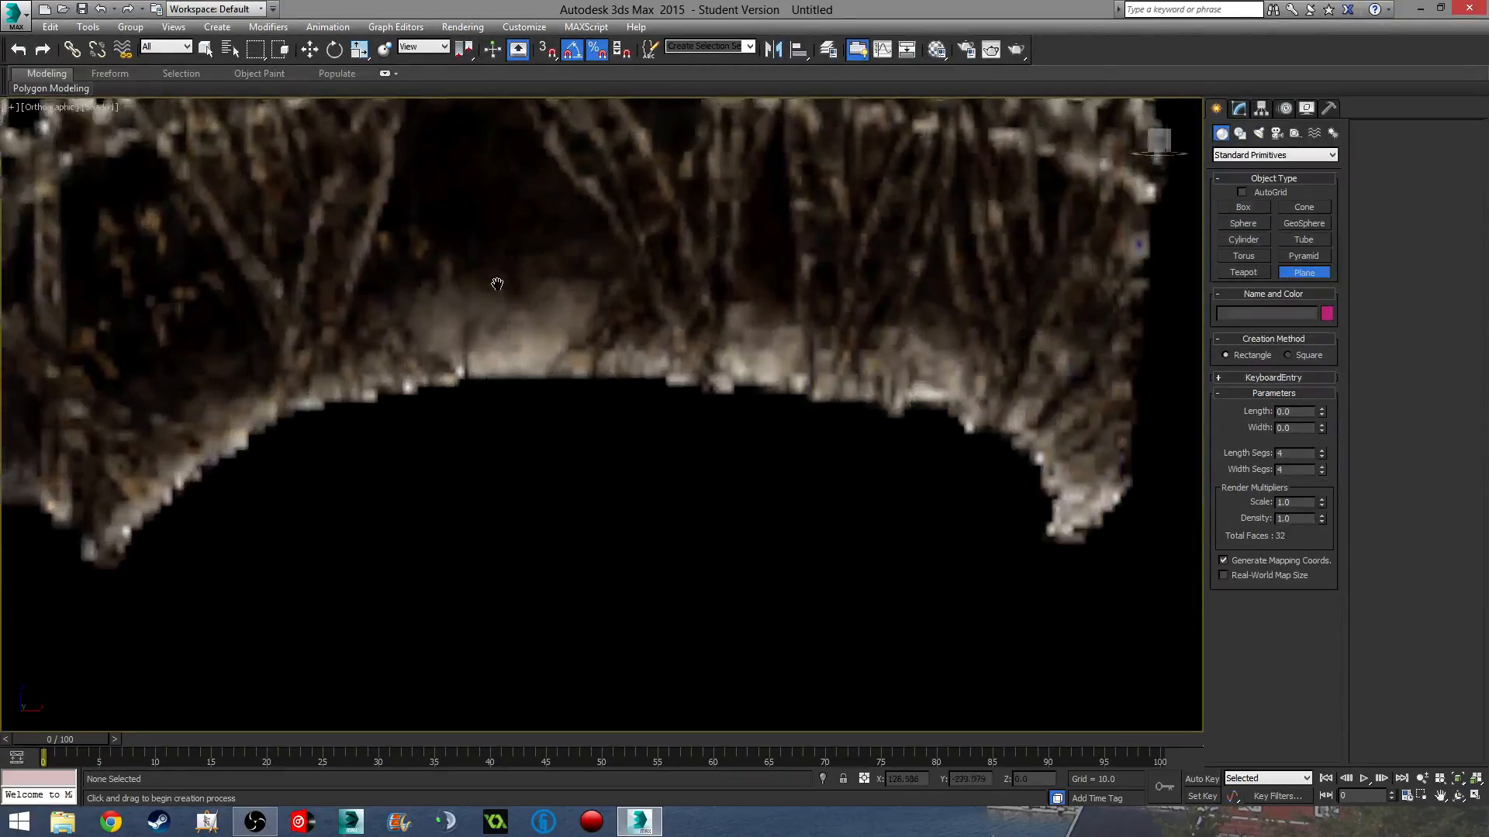
pyautogui.moveTo(496, 282); pyautogui.dragTo(544, 272, button='middle')
pyautogui.moveTo(490, 219); pyautogui.dragTo(596, 326)
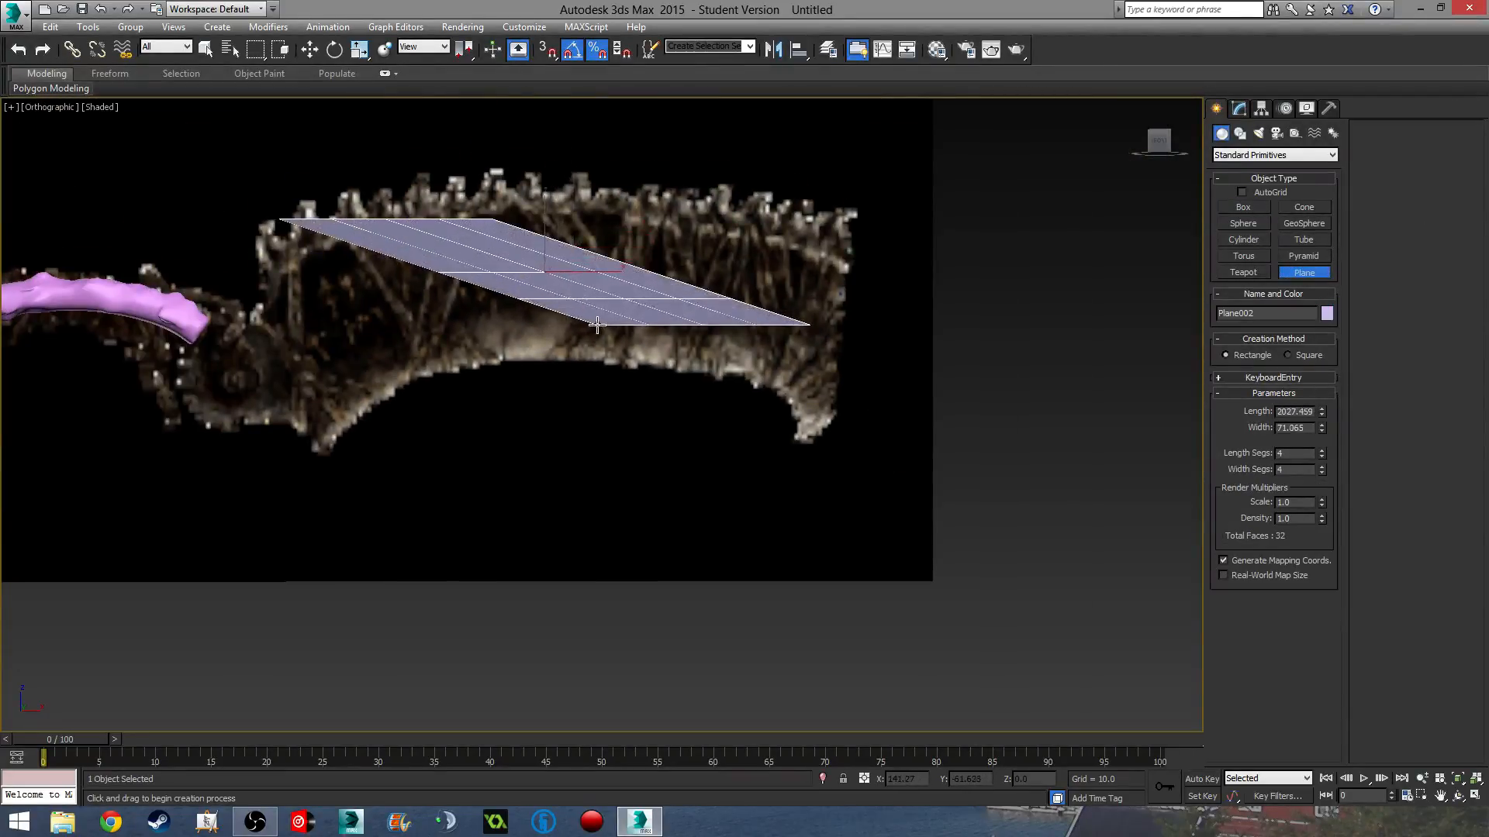
pyautogui.rightClick(597, 325)
pyautogui.press('f')
pyautogui.scroll(3, 695, 305)
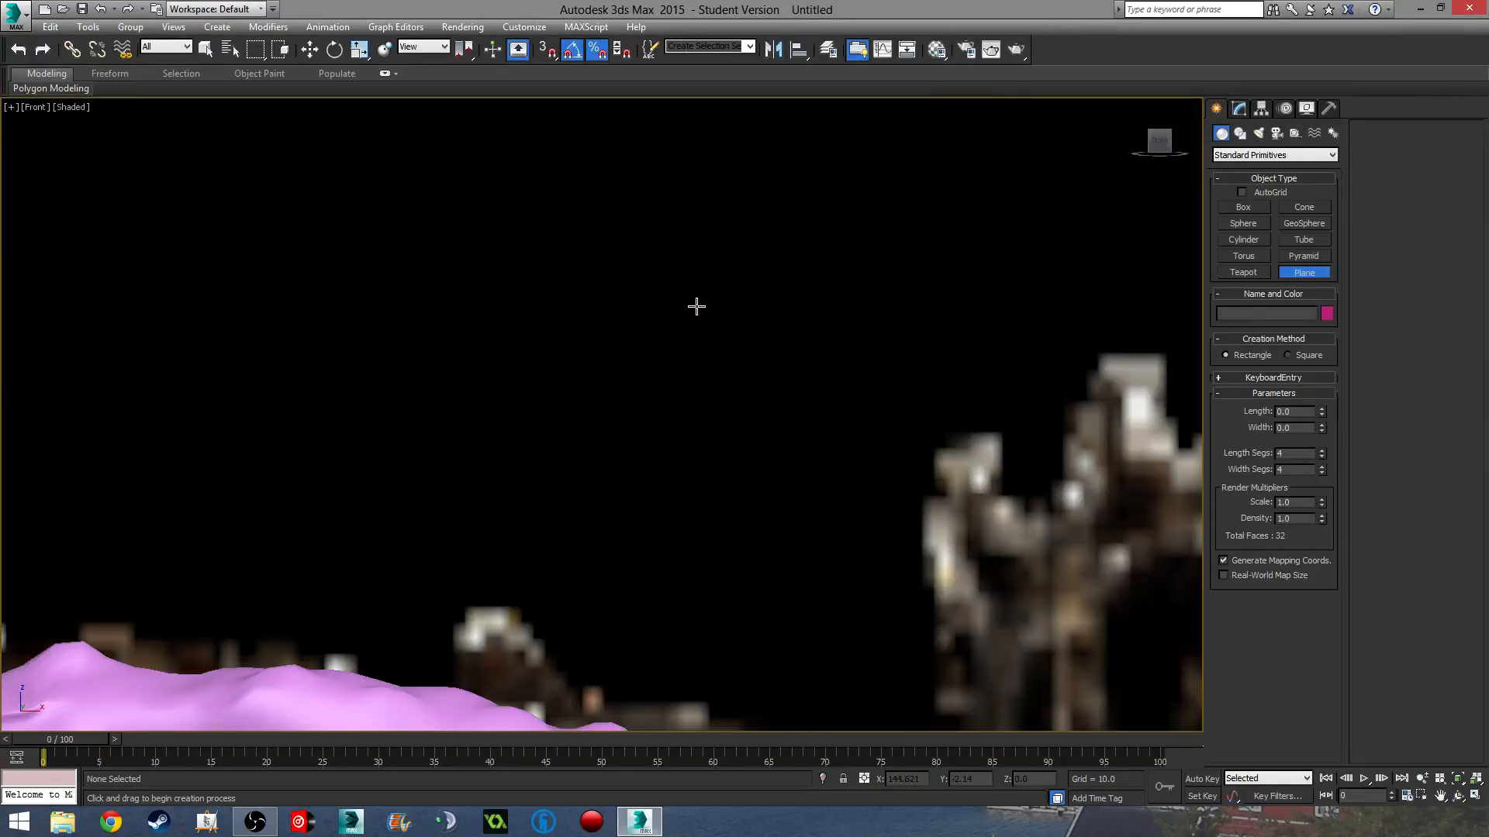
pyautogui.scroll(-4, 625, 310)
pyautogui.moveTo(625, 310); pyautogui.dragTo(451, 476, button='middle')
pyautogui.moveTo(514, 249); pyautogui.dragTo(625, 391)
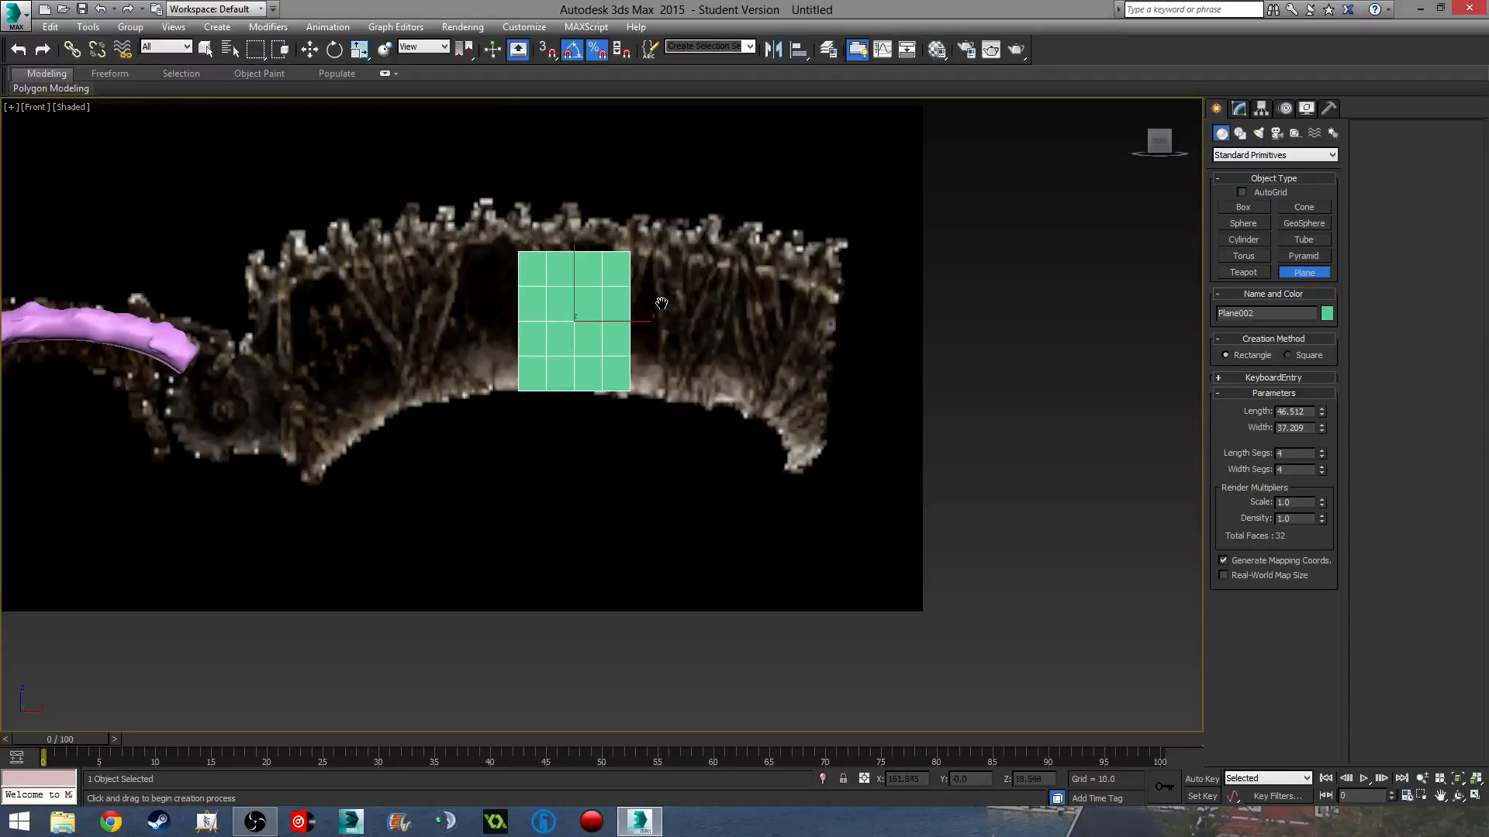
# - Set the plane's length segments and width segments to 3 each
pyautogui.scroll(4, 708, 342)
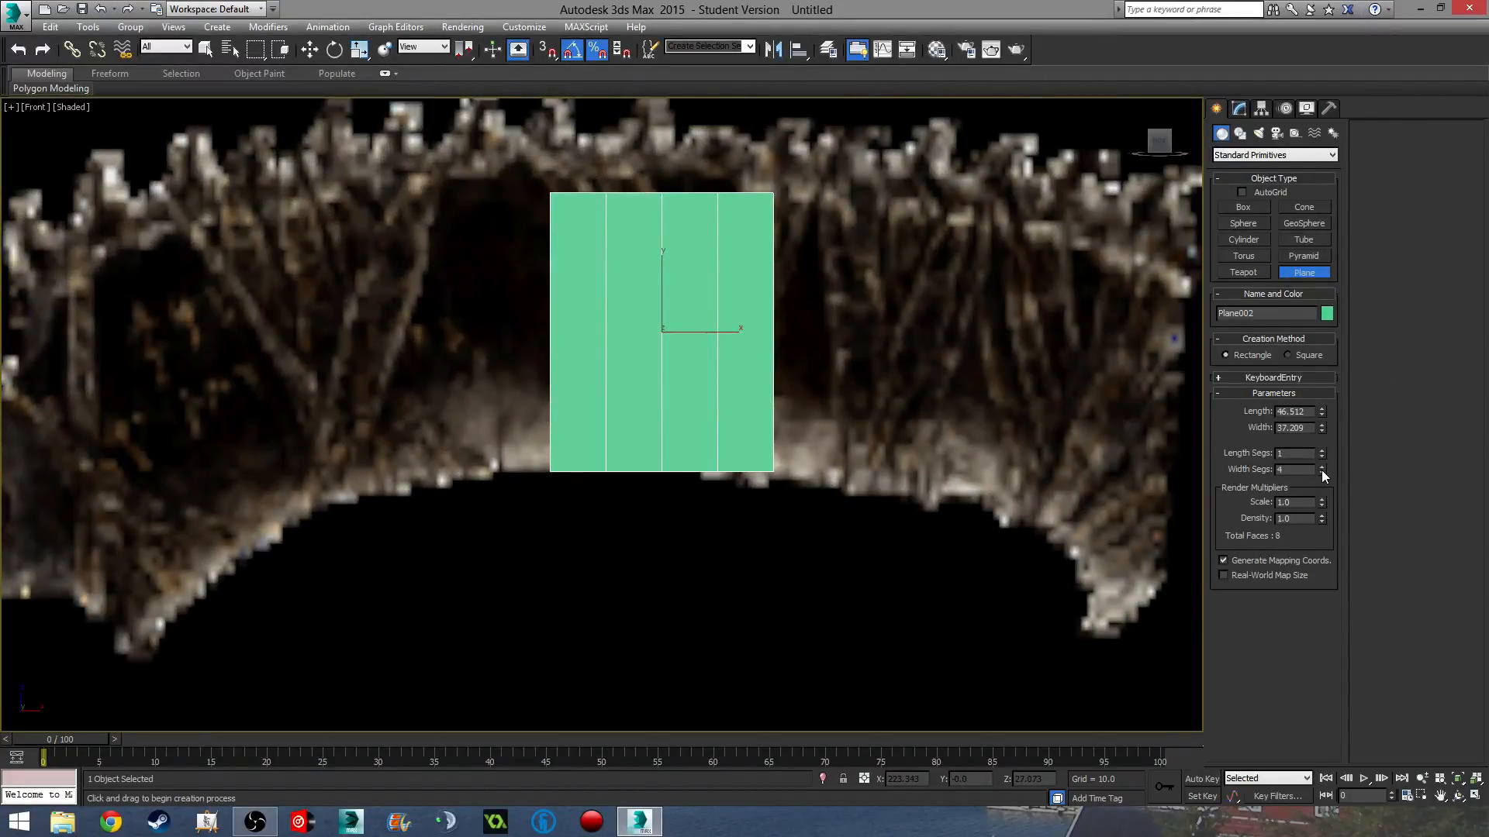
pyautogui.moveTo(1322, 470); pyautogui.dragTo(1322, 497)
pyautogui.moveTo(784, 430); pyautogui.dragTo(767, 471, button='middle')
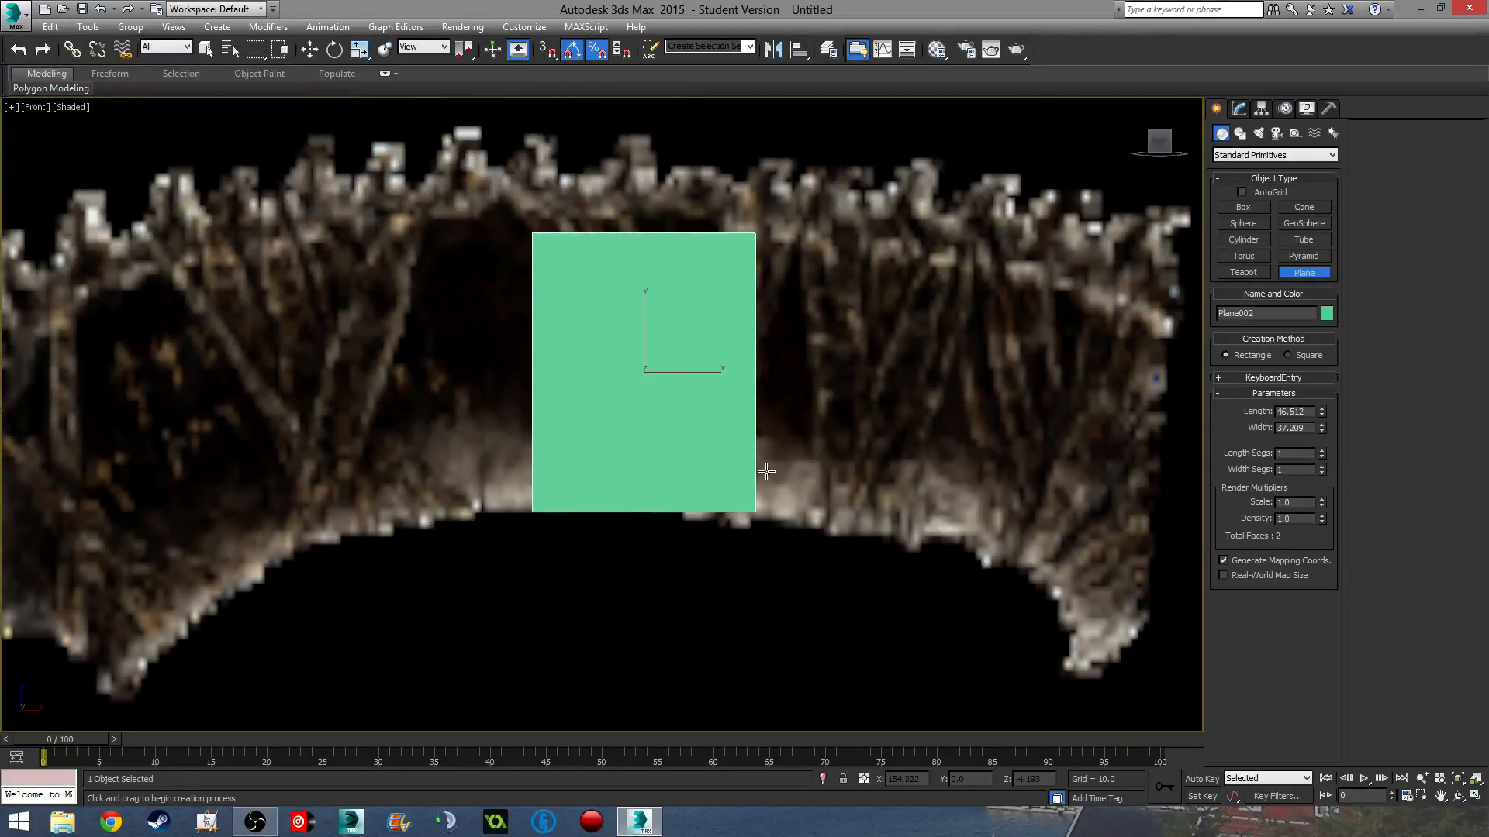
pyautogui.click(1322, 466)
pyautogui.moveTo(1039, 436); pyautogui.dragTo(1072, 456, button='middle')
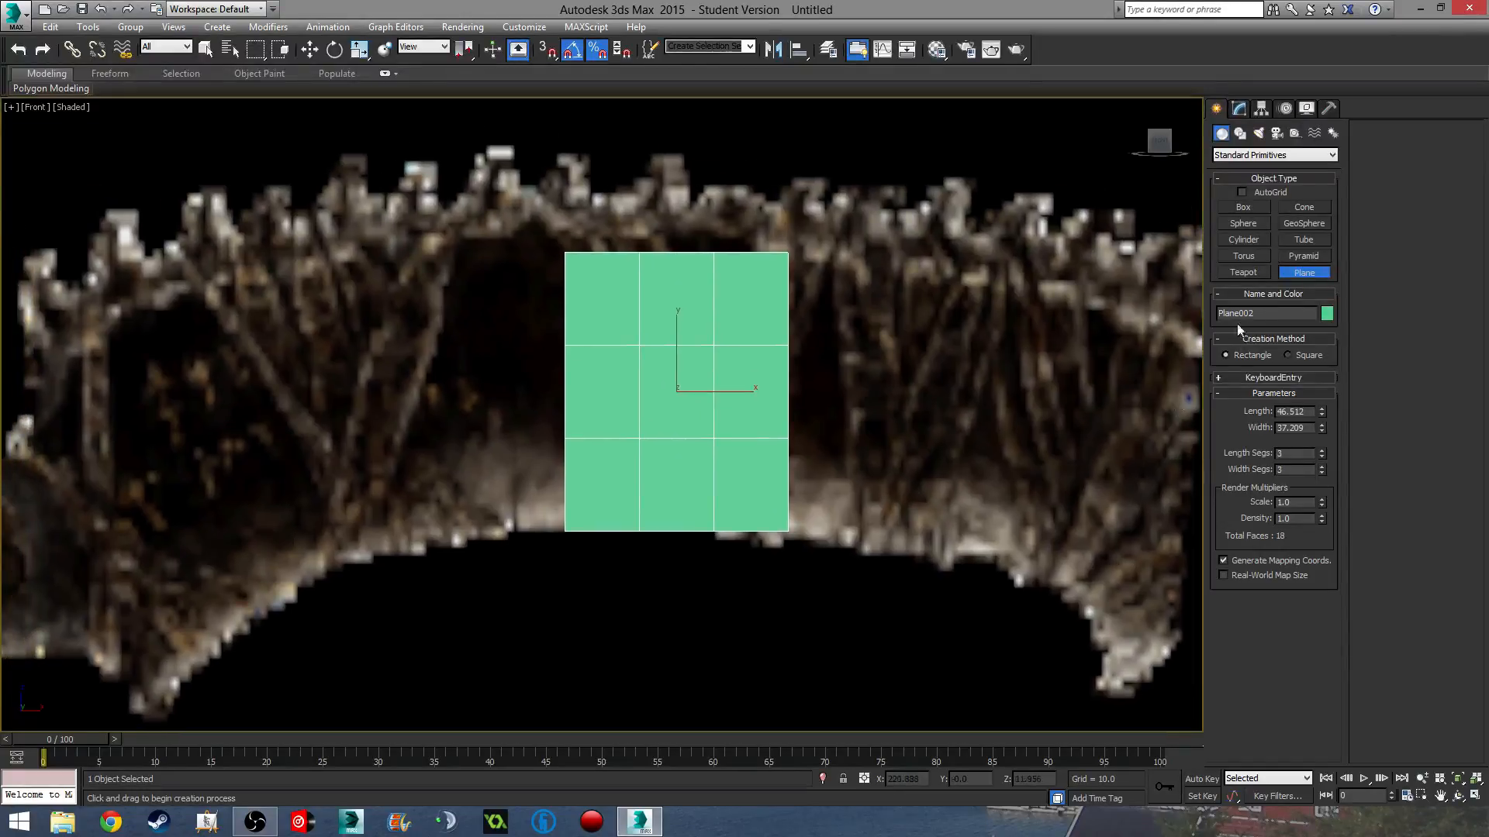
# - Convert the plane over the blade to an Editable Poly
pyautogui.click(1239, 108)
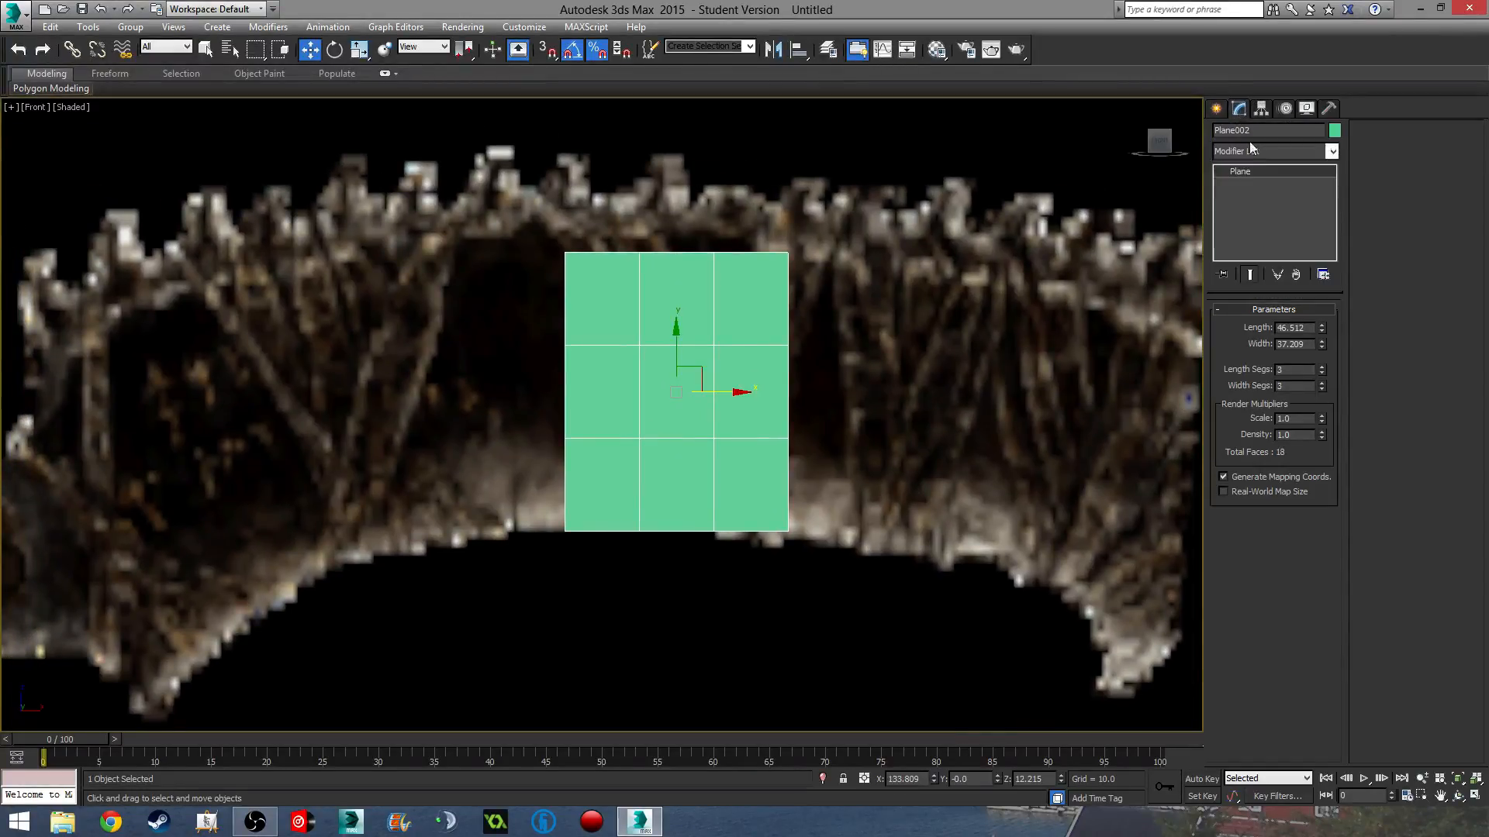
pyautogui.rightClick(1249, 169)
pyautogui.click(1333, 302)
pyautogui.moveTo(878, 301); pyautogui.dragTo(886, 333, button='middle')
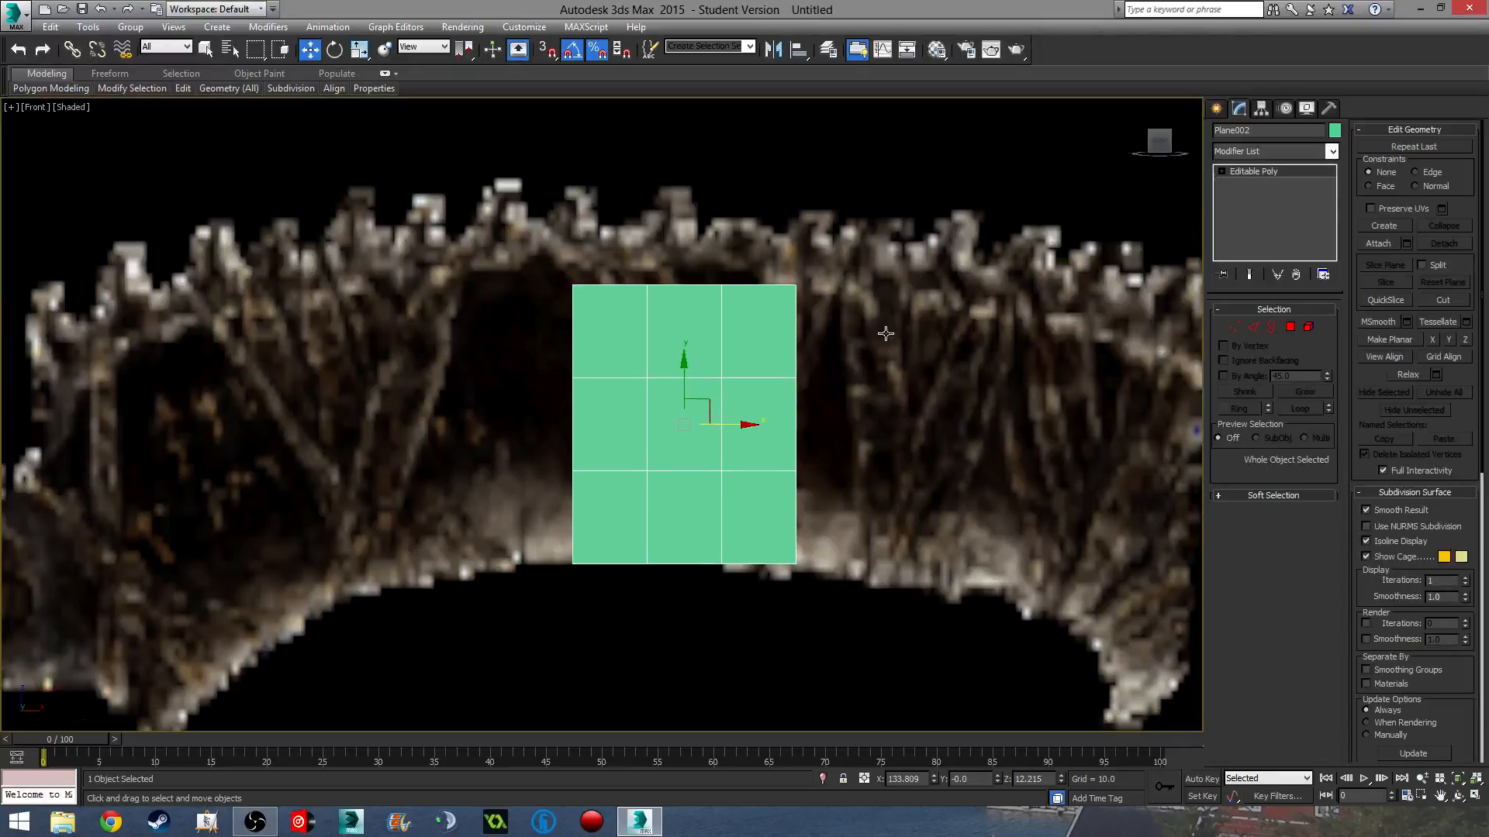
# - Pull the plane's lower corner vertex on the blade-tip side slightly down onto the reference blade's lower edge
pyautogui.click(1234, 327)
pyautogui.scroll(5, 890, 499)
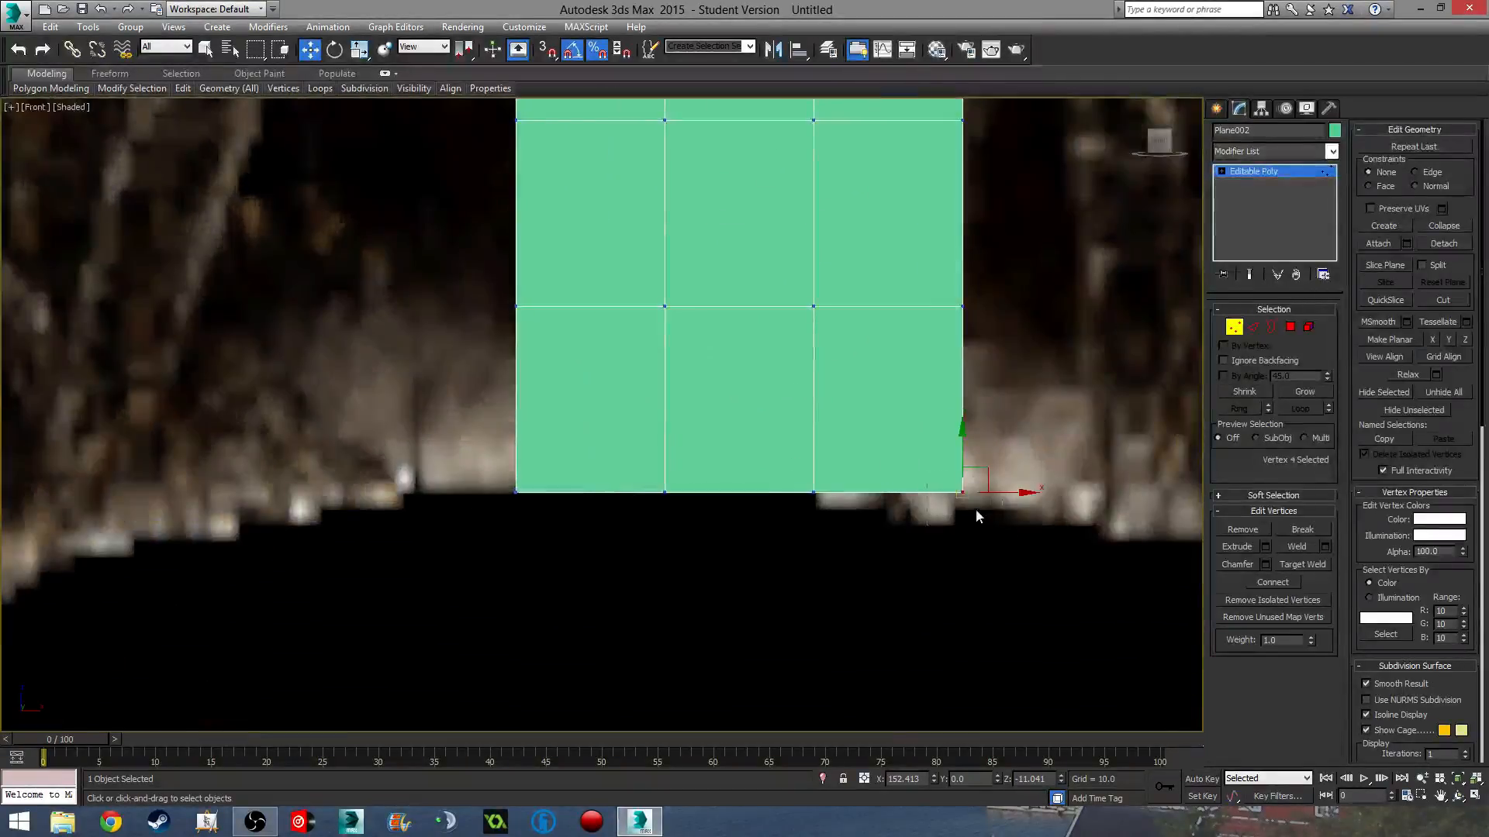
pyautogui.moveTo(974, 480); pyautogui.dragTo(980, 495)
pyautogui.moveTo(882, 254); pyautogui.dragTo(897, 411, button='middle')
pyautogui.moveTo(758, 150); pyautogui.dragTo(758, 355, button='middle')
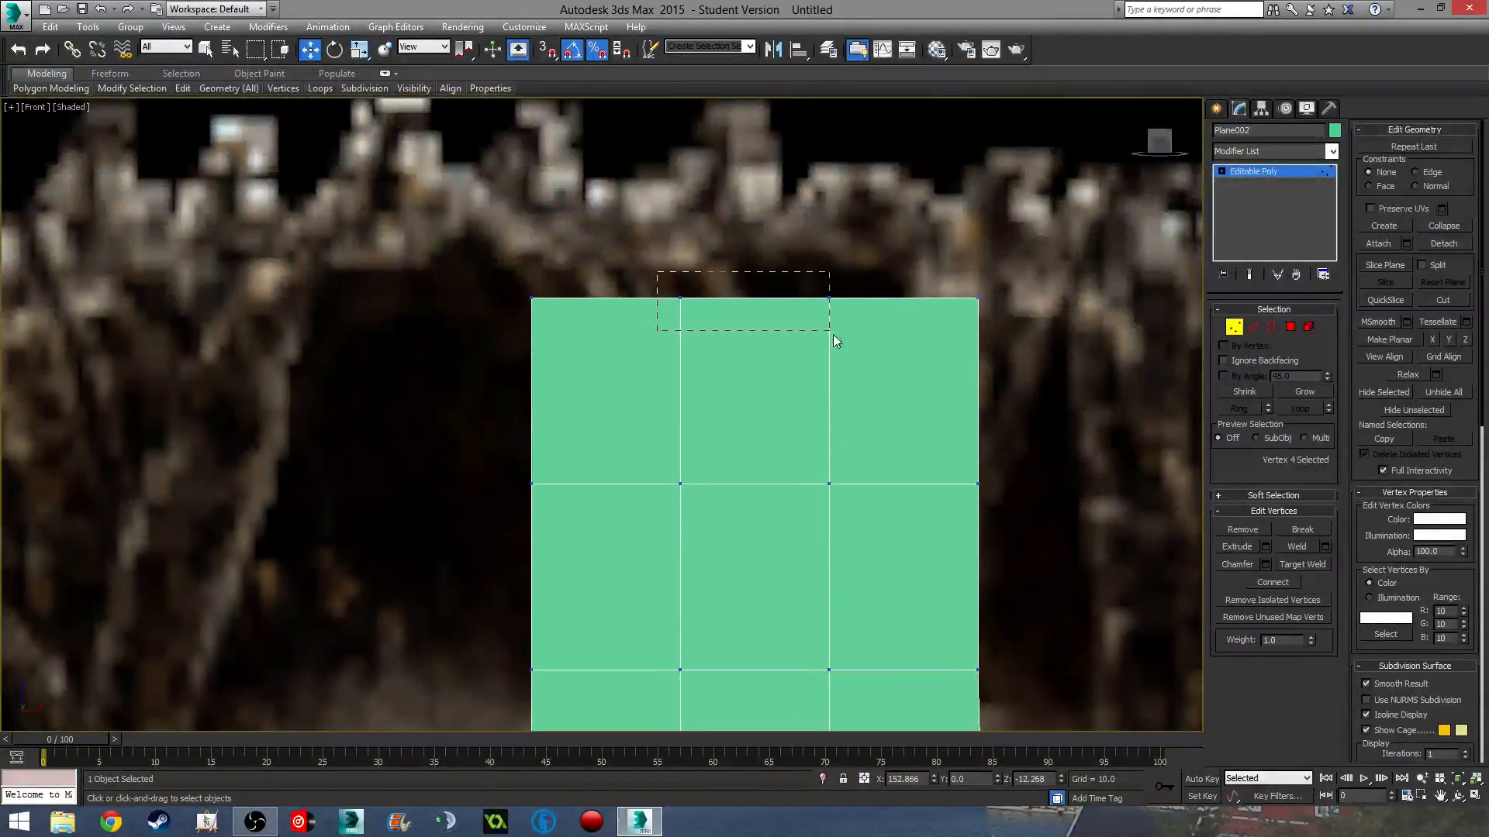
# - Raise the plane's top row of vertices to the base of the blade's teeth, spreading the two top corners slightly outward
pyautogui.moveTo(832, 340); pyautogui.dragTo(835, 342)
pyautogui.moveTo(757, 298); pyautogui.dragTo(763, 211)
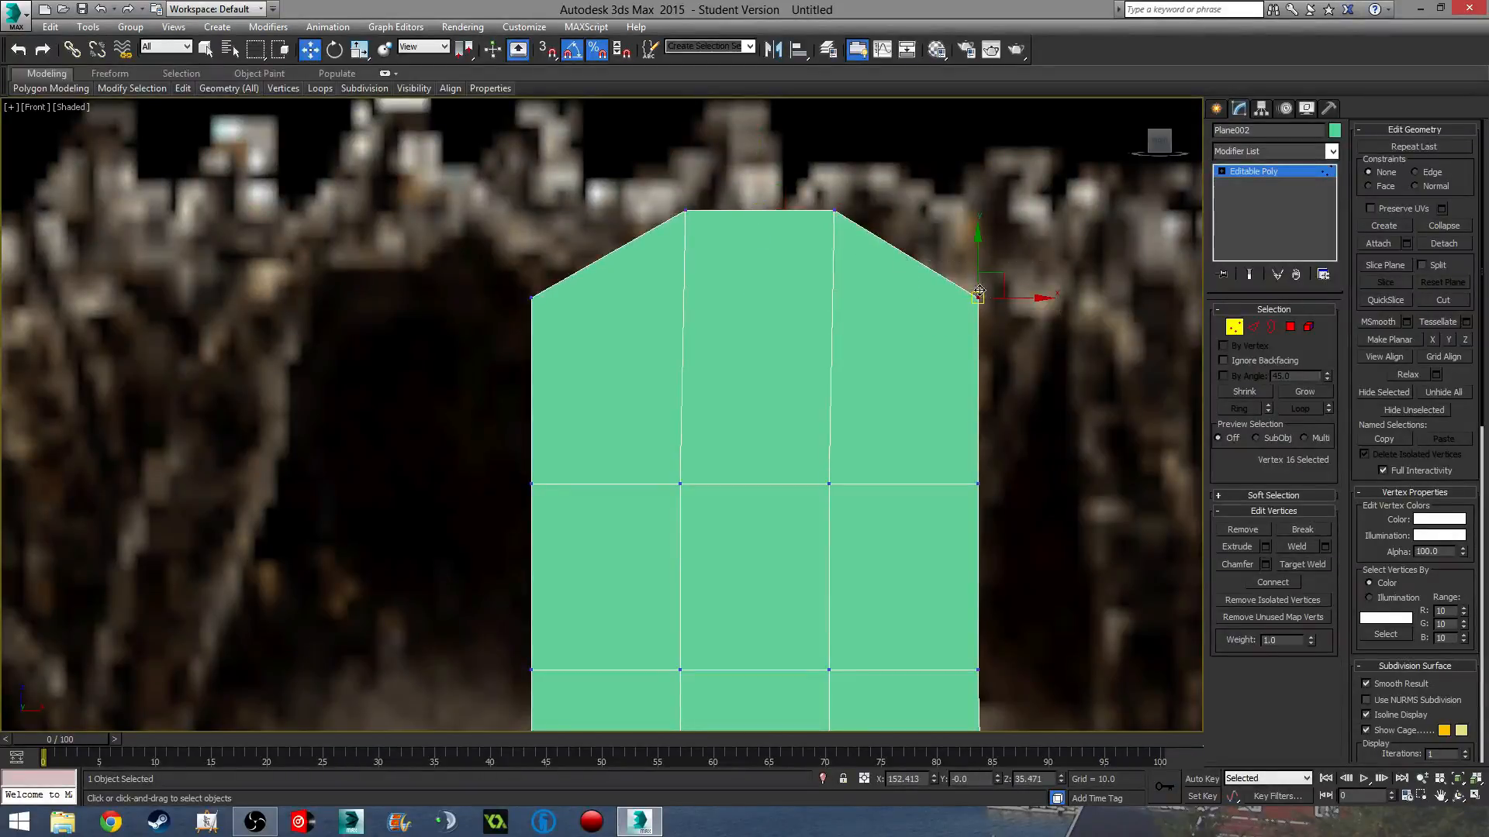
pyautogui.moveTo(980, 291); pyautogui.dragTo(1014, 207)
pyautogui.scroll(-3, 889, 264)
pyautogui.click(751, 315)
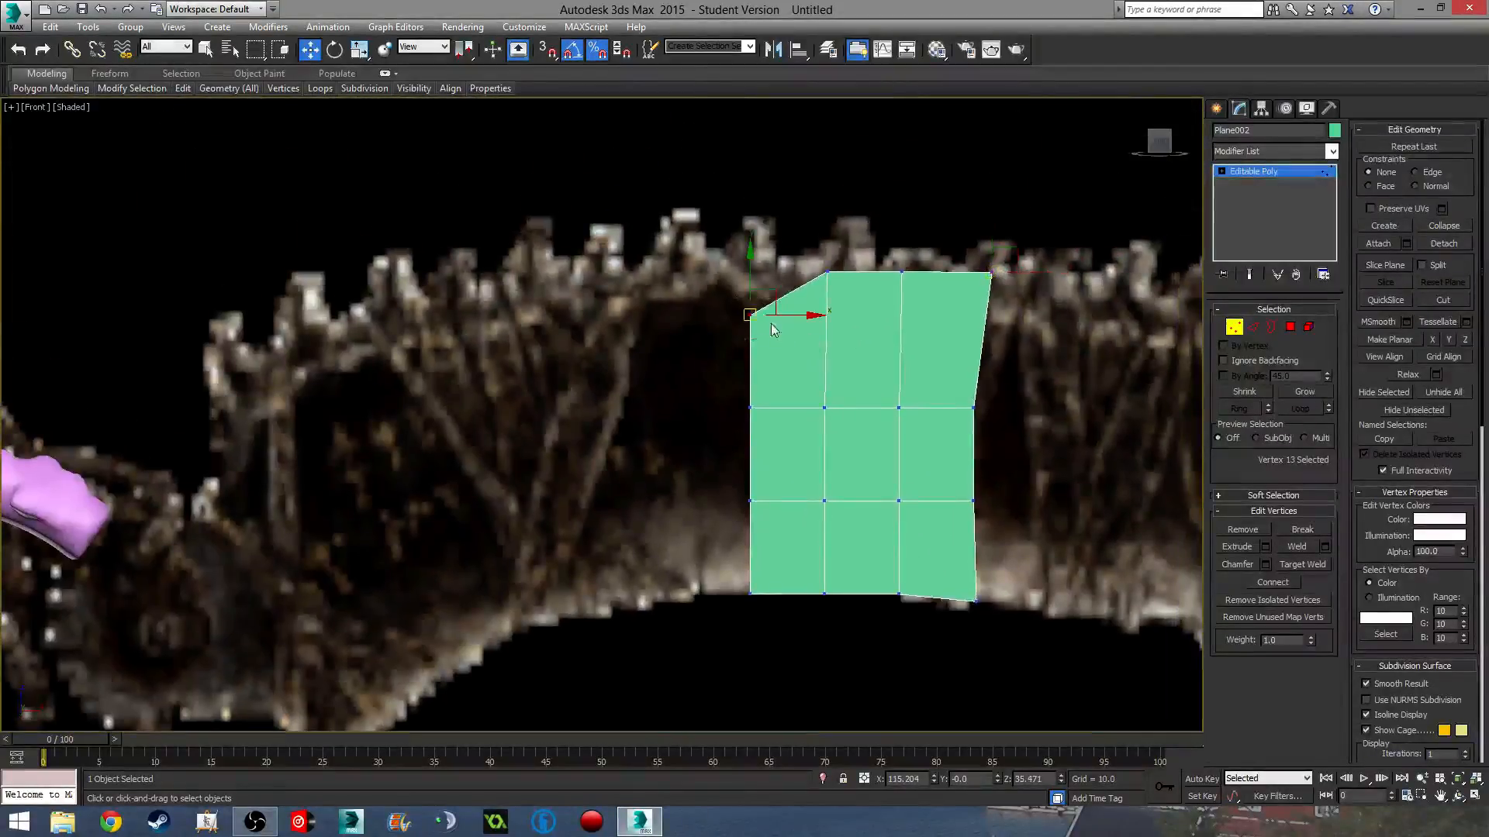
pyautogui.moveTo(751, 314); pyautogui.dragTo(737, 273)
pyautogui.moveTo(783, 414); pyautogui.dragTo(795, 361, button='middle')
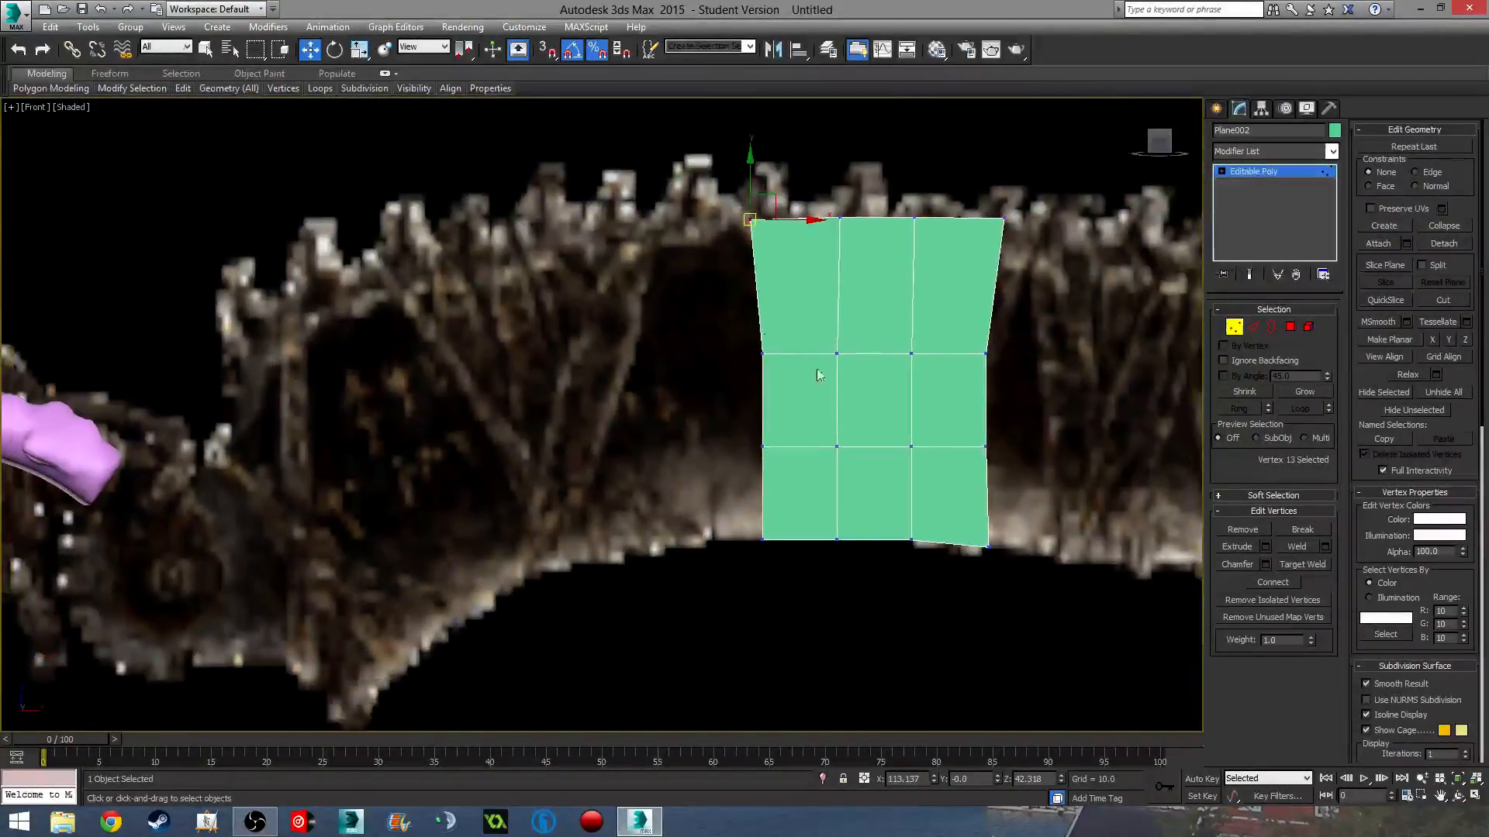
# - Extend the plane's handle-side border edges with five new columns of polygons along the blade's curve towards the joint
pyautogui.click(1254, 326)
pyautogui.moveTo(790, 575); pyautogui.dragTo(790, 574)
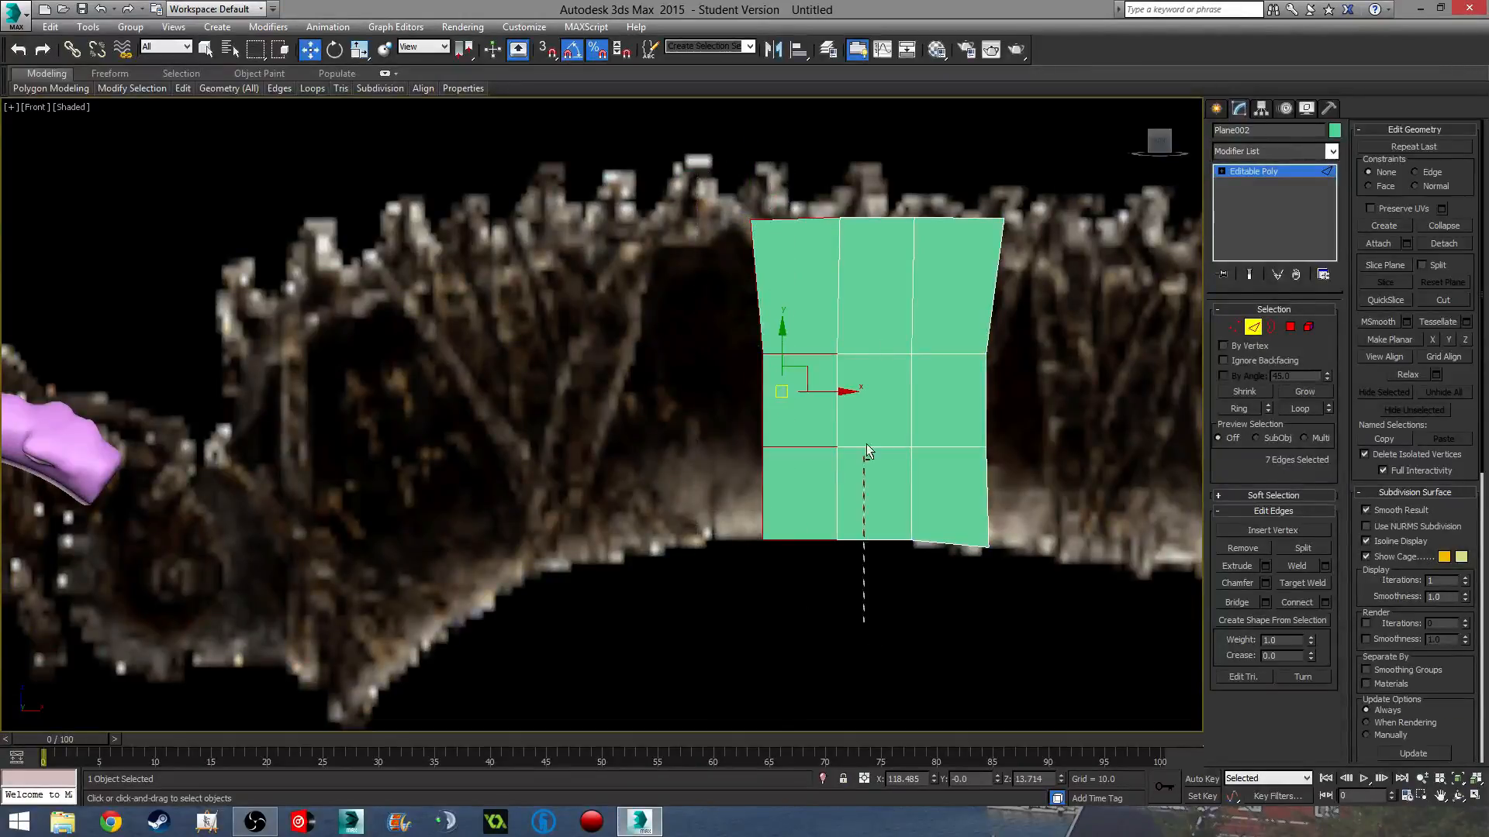
pyautogui.keyDown('shift'); pyautogui.moveTo(756, 394); pyautogui.dragTo(258, 549); pyautogui.keyUp('shift')
pyautogui.moveTo(550, 488); pyautogui.dragTo(585, 312, button='middle')
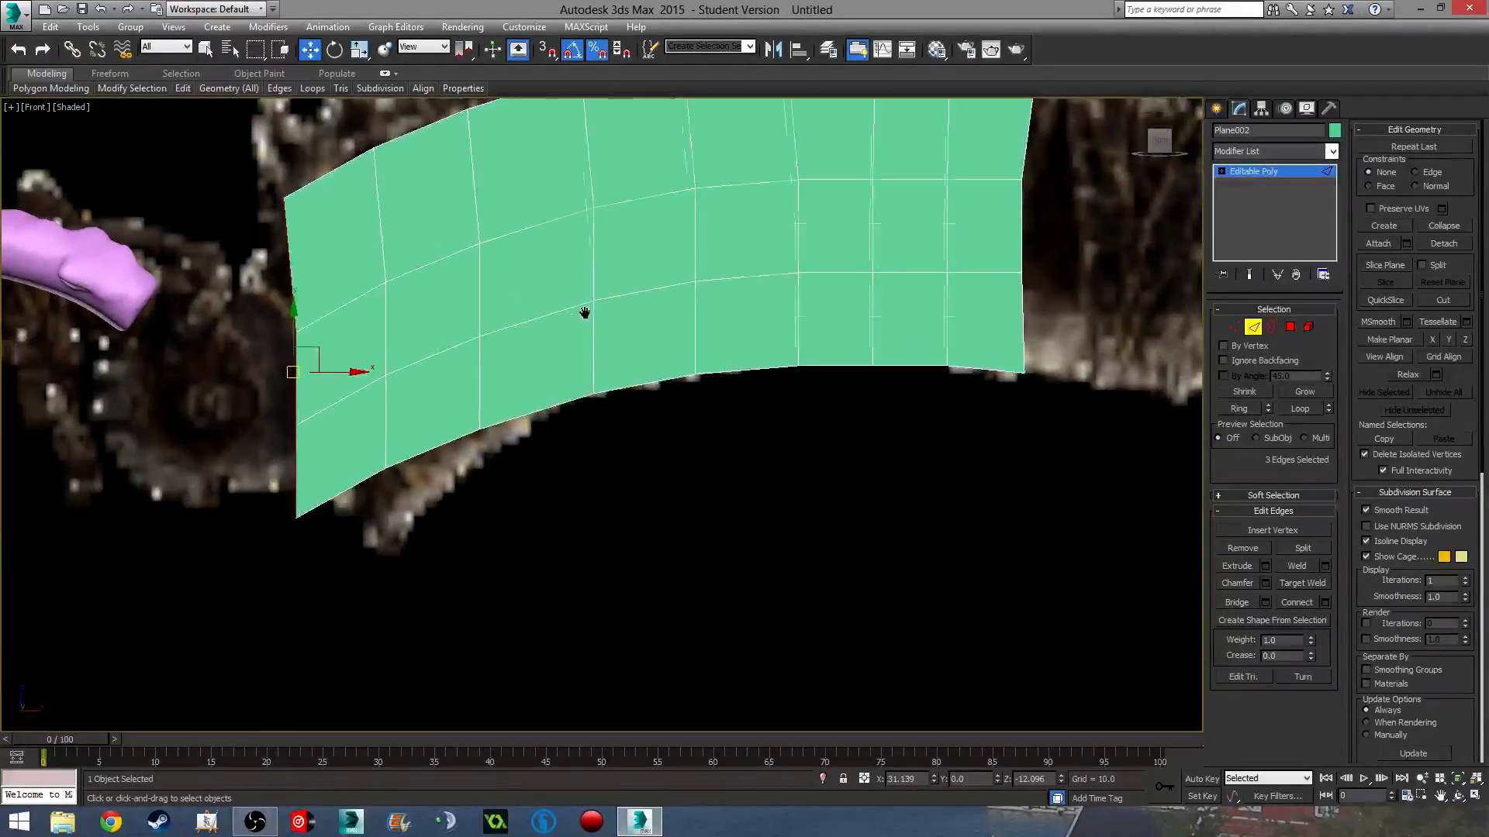
# - Move the last three lower-edge vertices near the joint to form the blade's pointed lower corner
pyautogui.click(1234, 327)
pyautogui.click(481, 429)
pyautogui.moveTo(480, 429); pyautogui.dragTo(503, 450)
pyautogui.click(386, 468)
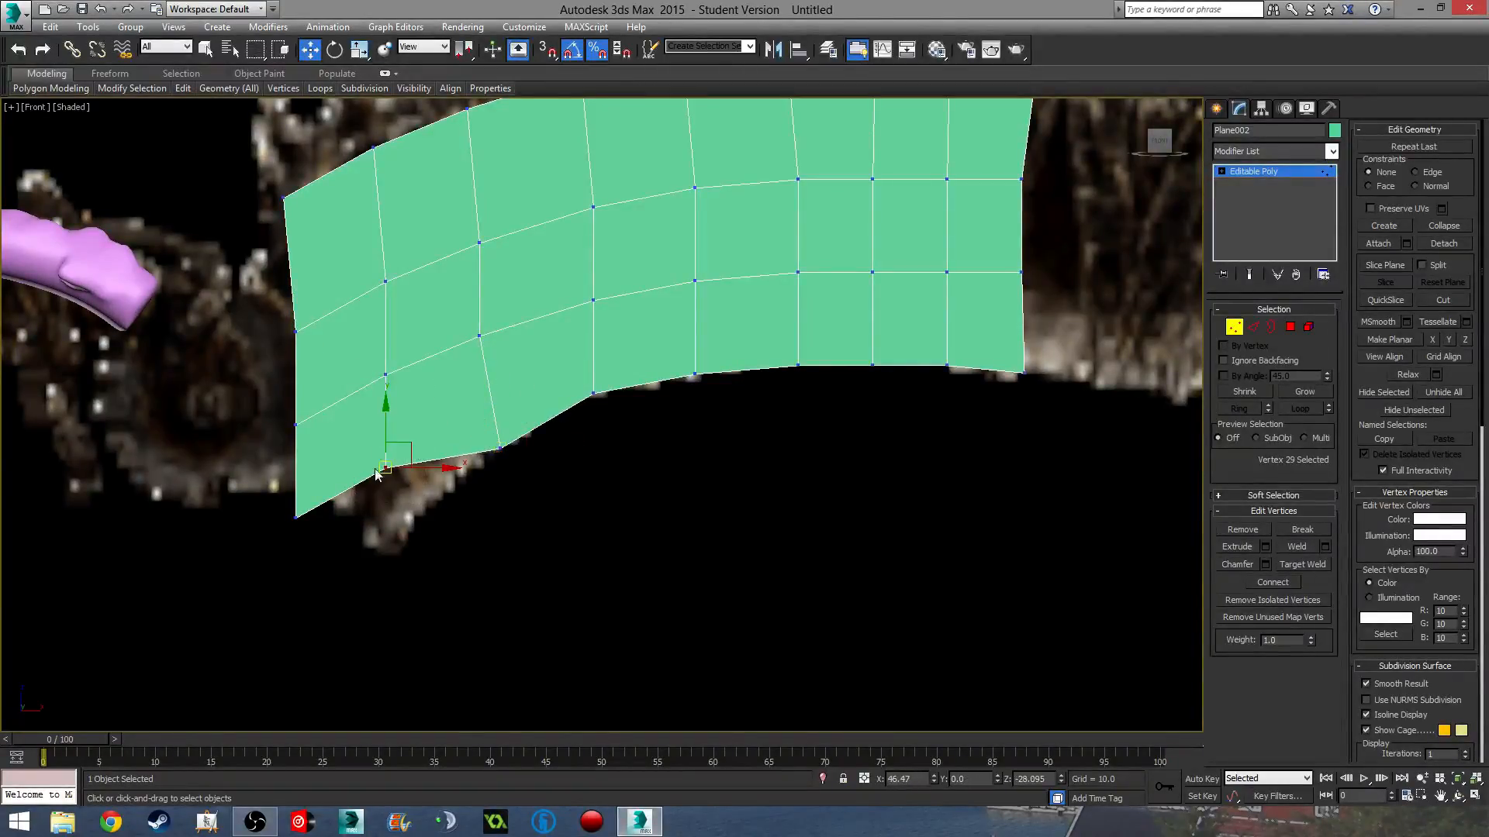
pyautogui.moveTo(385, 467); pyautogui.dragTo(435, 493)
pyautogui.click(296, 517)
pyautogui.moveTo(296, 517); pyautogui.dragTo(382, 552)
pyautogui.moveTo(382, 551); pyautogui.dragTo(541, 650, button='middle')
# - Move the remaining vertices of the joint-side border onto the blade's end in the reference image
pyautogui.click(454, 524)
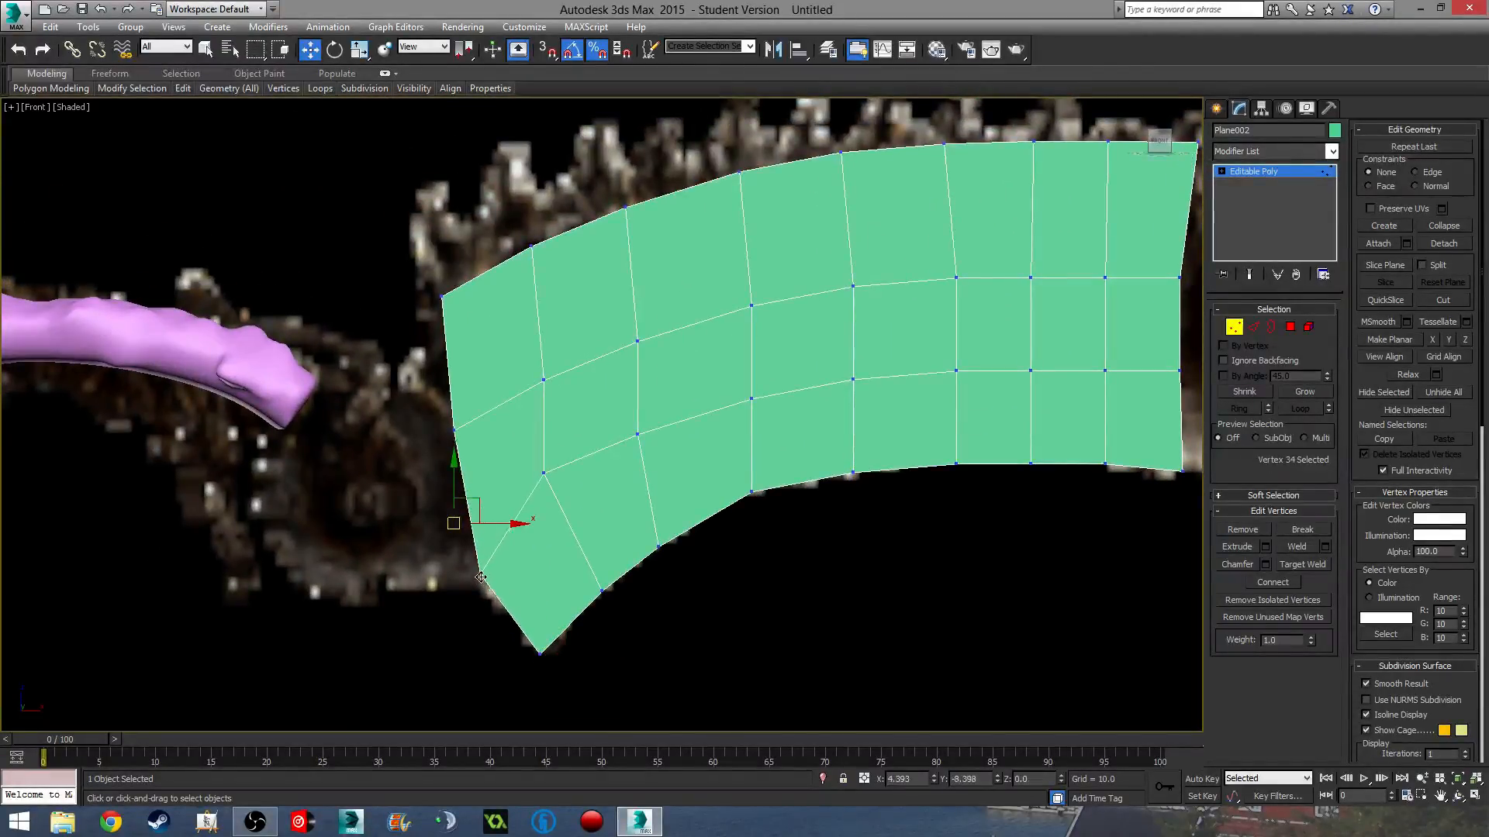
pyautogui.moveTo(448, 531); pyautogui.dragTo(473, 573)
pyautogui.click(454, 429)
pyautogui.moveTo(454, 428); pyautogui.dragTo(440, 405)
pyautogui.click(438, 295)
pyautogui.moveTo(439, 294); pyautogui.dragTo(426, 261)
# - Raise the upper-edge vertices beside the joint-side corner to smooth the blade's top curve beneath the teeth
pyautogui.moveTo(619, 257); pyautogui.dragTo(586, 389, button='middle')
pyautogui.moveTo(527, 408); pyautogui.dragTo(496, 355)
pyautogui.moveTo(592, 339); pyautogui.dragTo(587, 327)
pyautogui.scroll(-3, 811, 357)
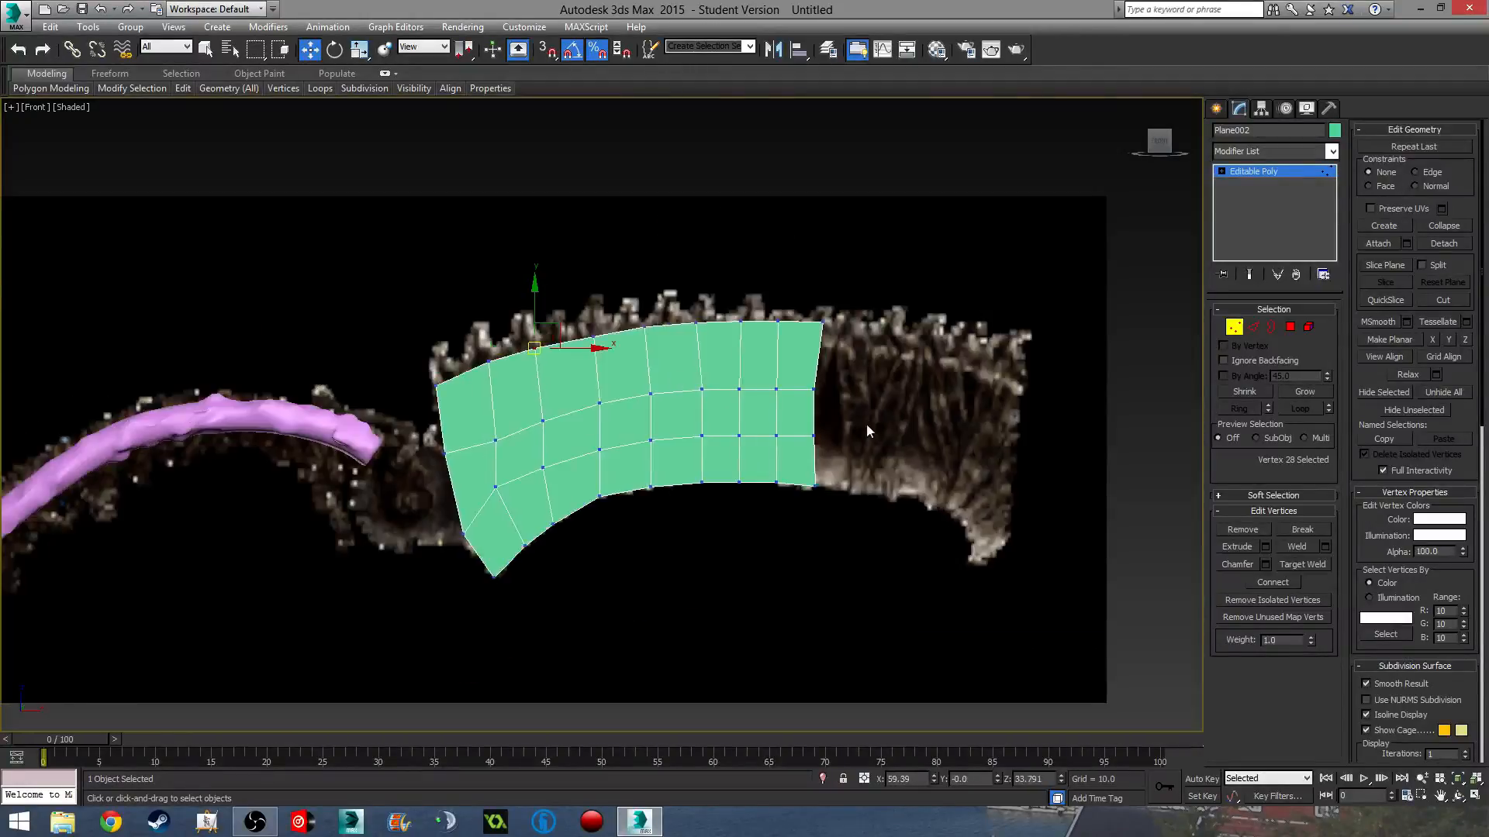
# - Extend the opposite border edges with four new columns of polygons along the blade's curve to its tip
pyautogui.moveTo(867, 424); pyautogui.dragTo(733, 422, button='middle')
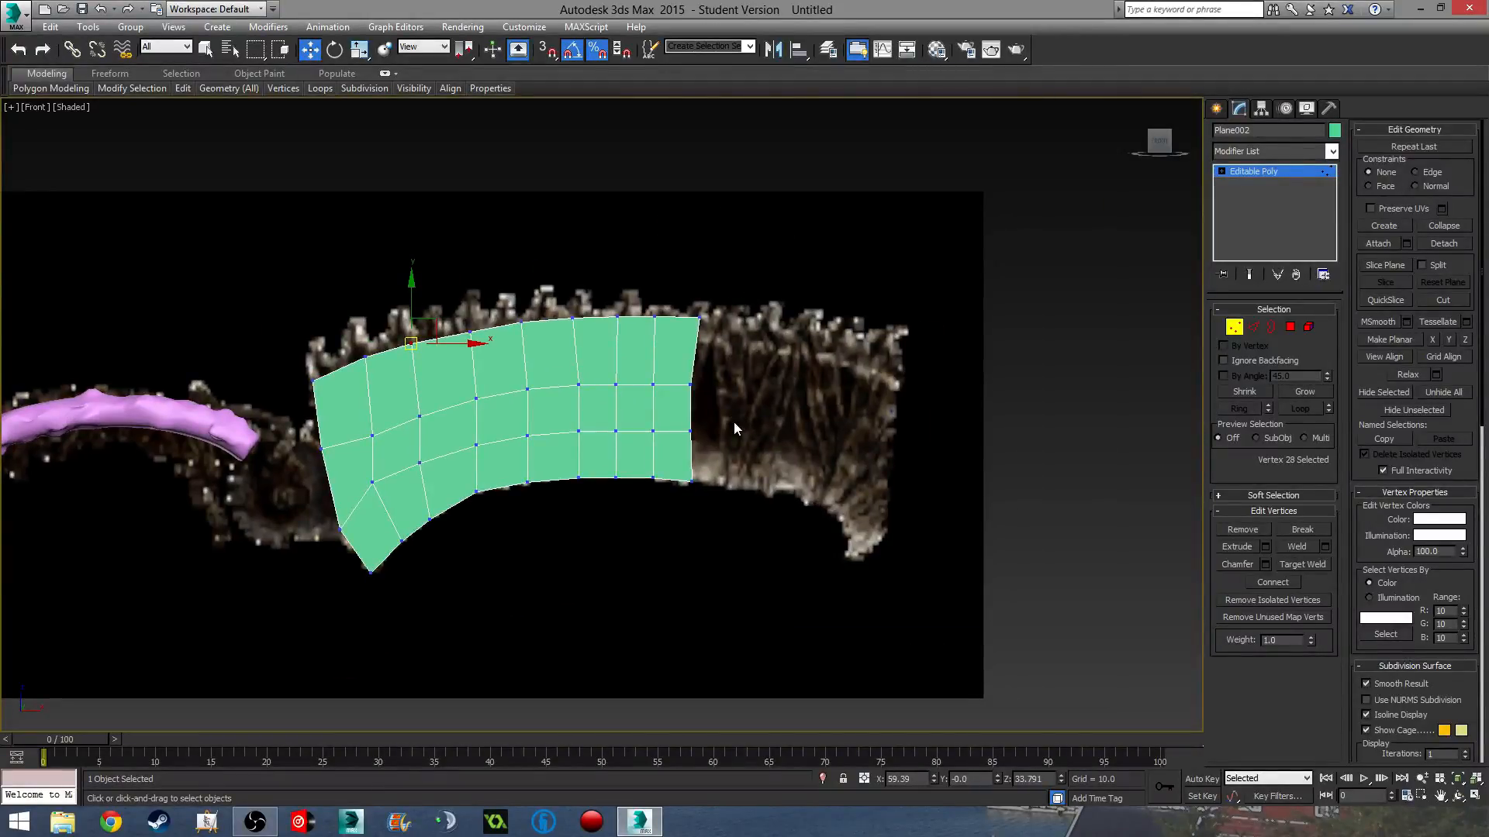
pyautogui.moveTo(238, 477); pyautogui.dragTo(406, 423, button='middle')
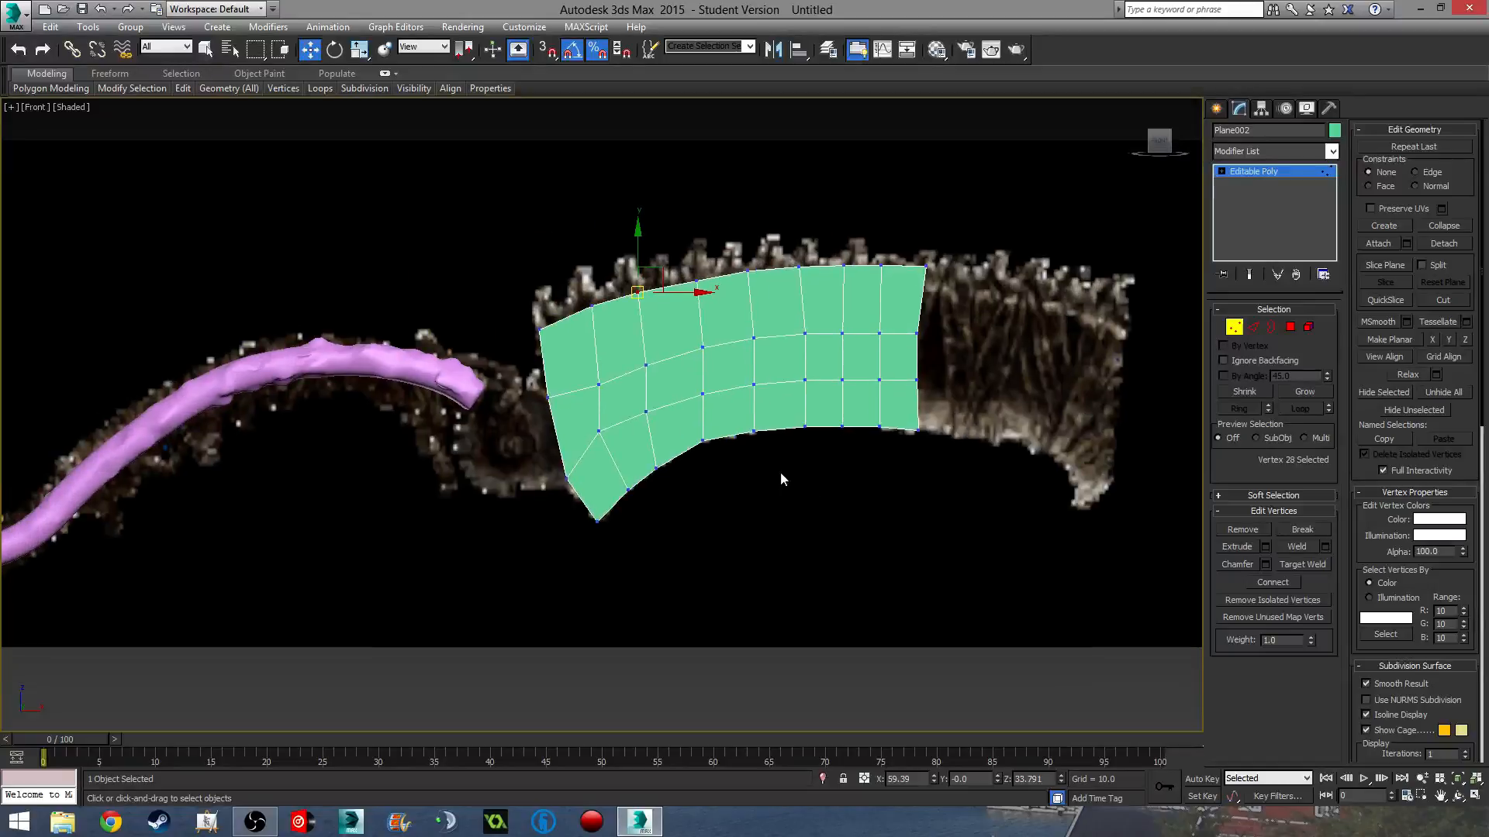
pyautogui.scroll(-2, 437, 411)
pyautogui.scroll(5, 915, 407)
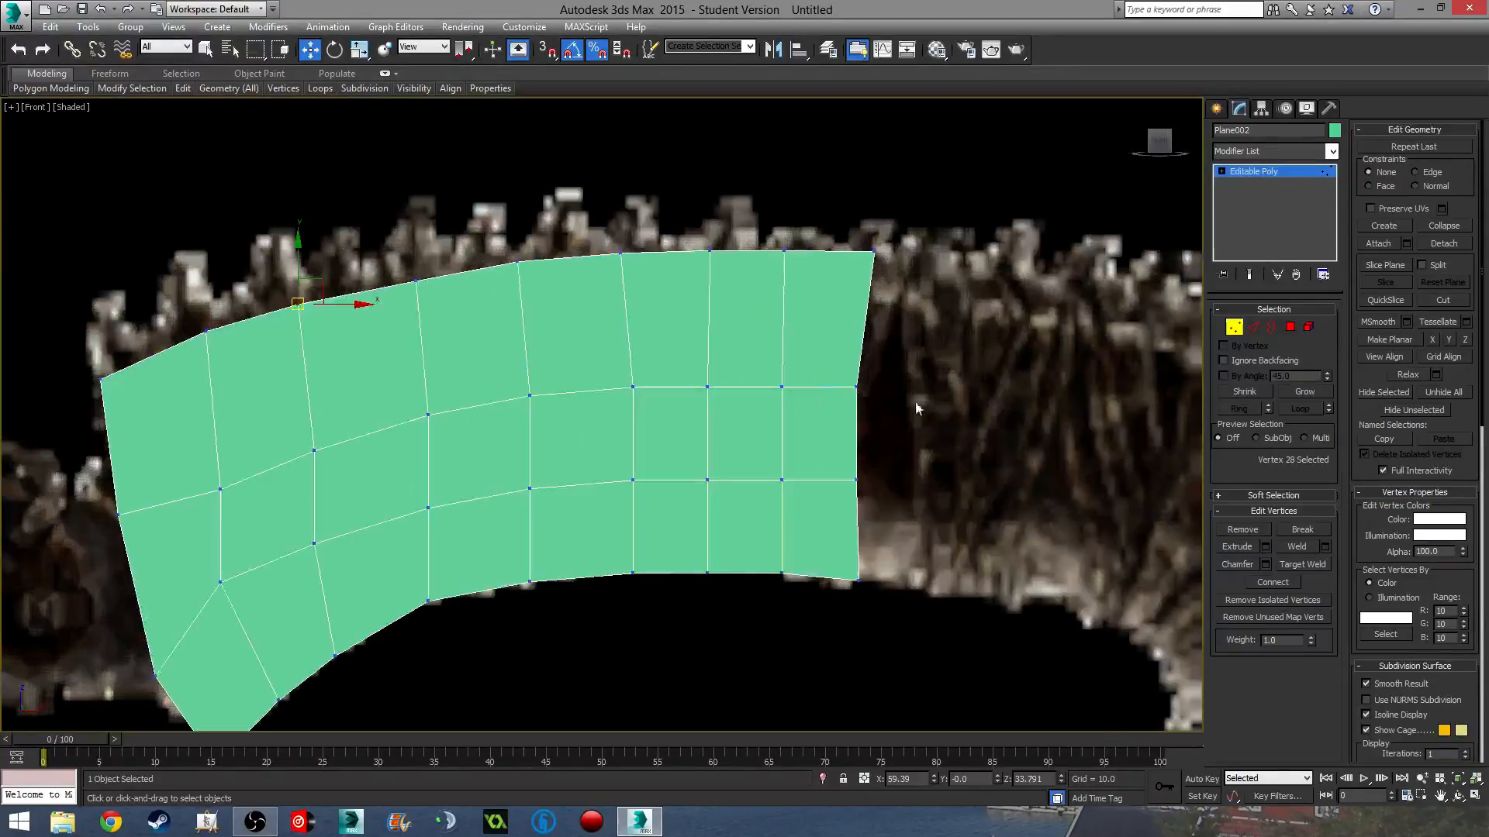
pyautogui.moveTo(858, 180); pyautogui.dragTo(998, 715)
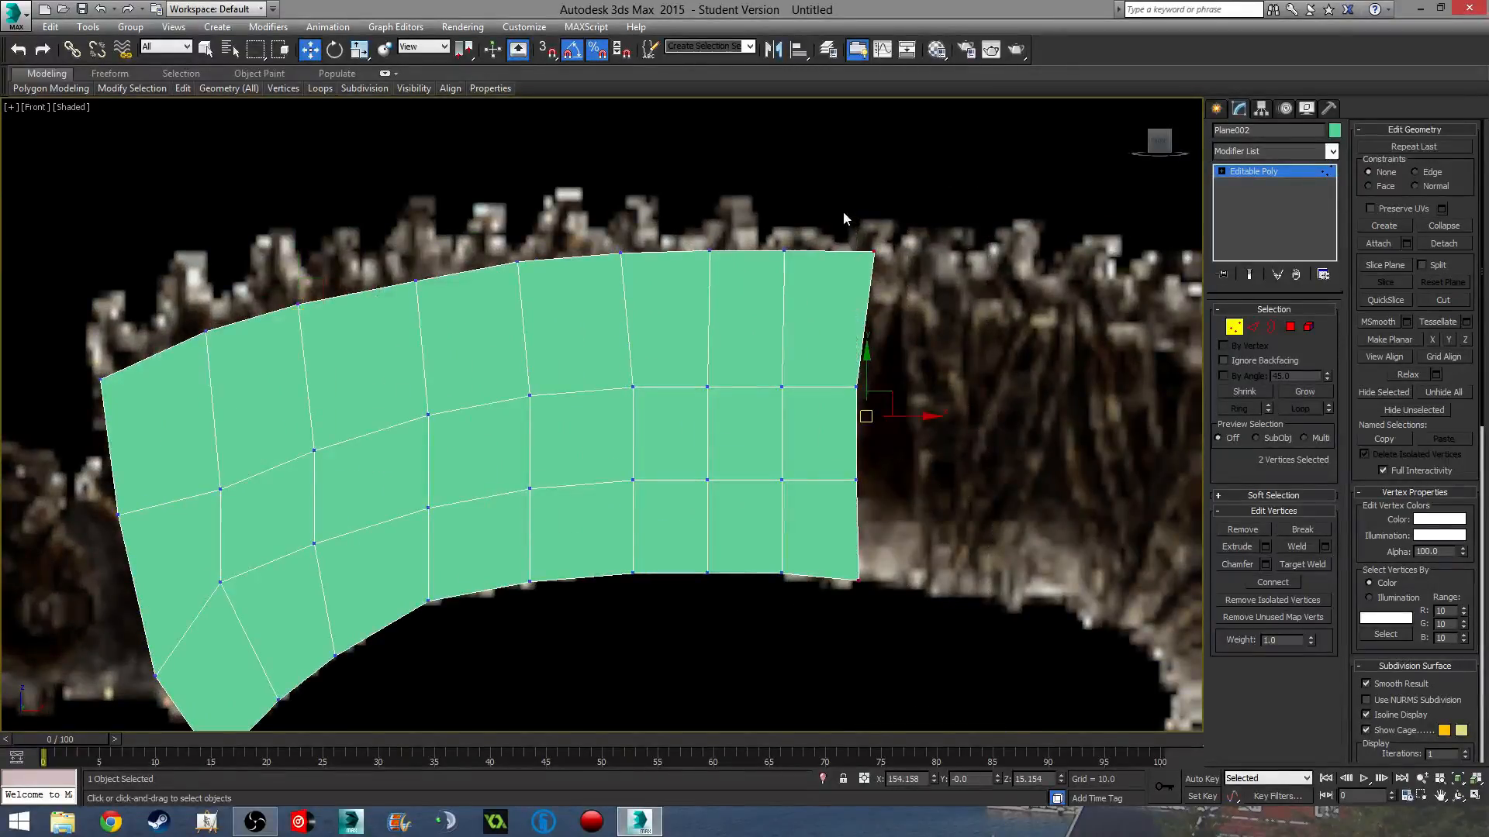
pyautogui.click(1253, 327)
pyautogui.moveTo(849, 186); pyautogui.dragTo(841, 651)
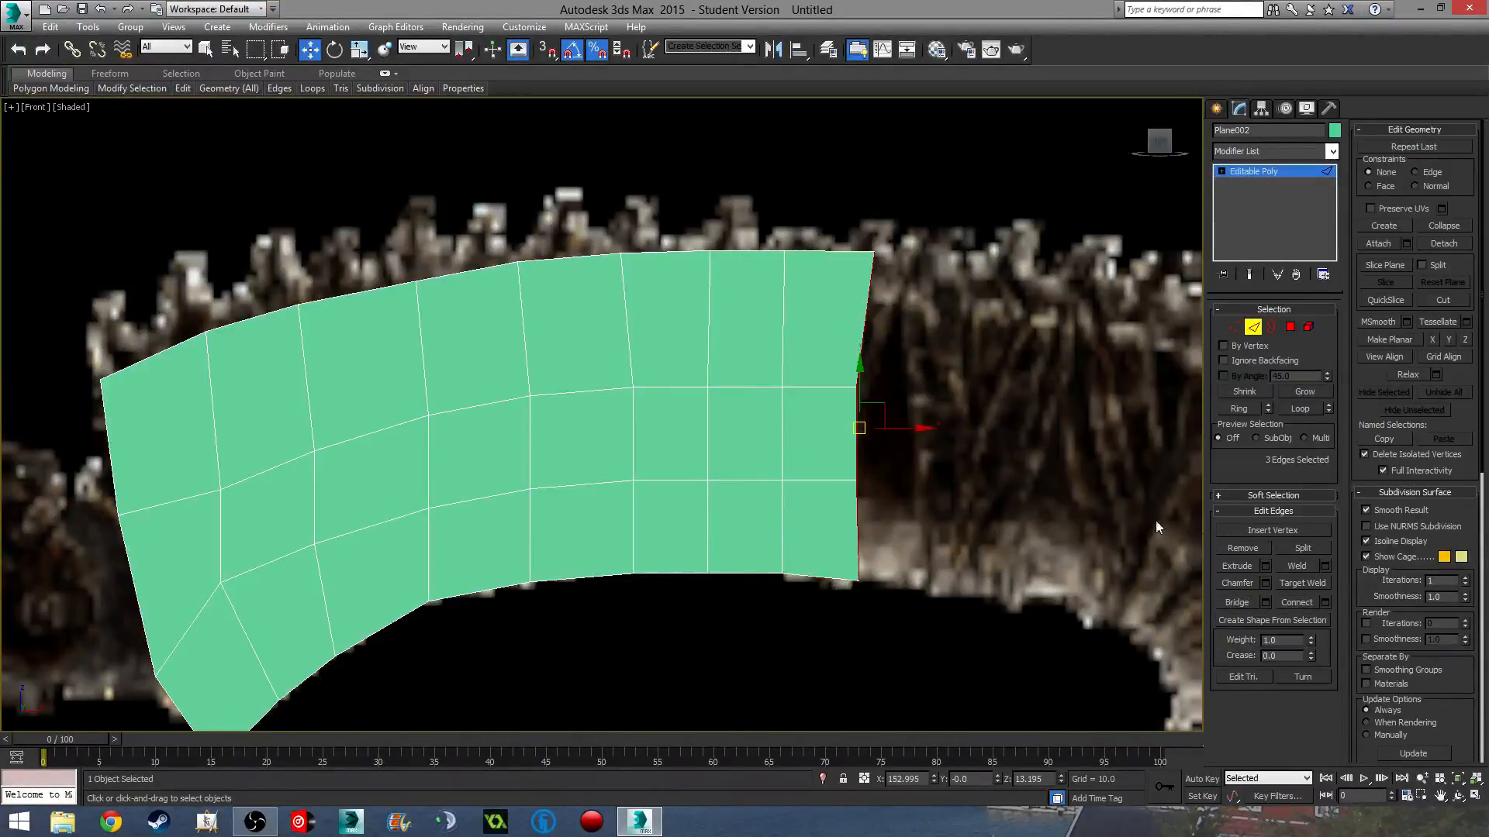
pyautogui.keyDown('shift'); pyautogui.moveTo(856, 431); pyautogui.dragTo(961, 449); pyautogui.keyUp('shift')
pyautogui.moveTo(993, 465); pyautogui.dragTo(779, 423, button='middle')
pyautogui.keyDown('shift'); pyautogui.moveTo(780, 422); pyautogui.dragTo(1043, 500); pyautogui.keyUp('shift')
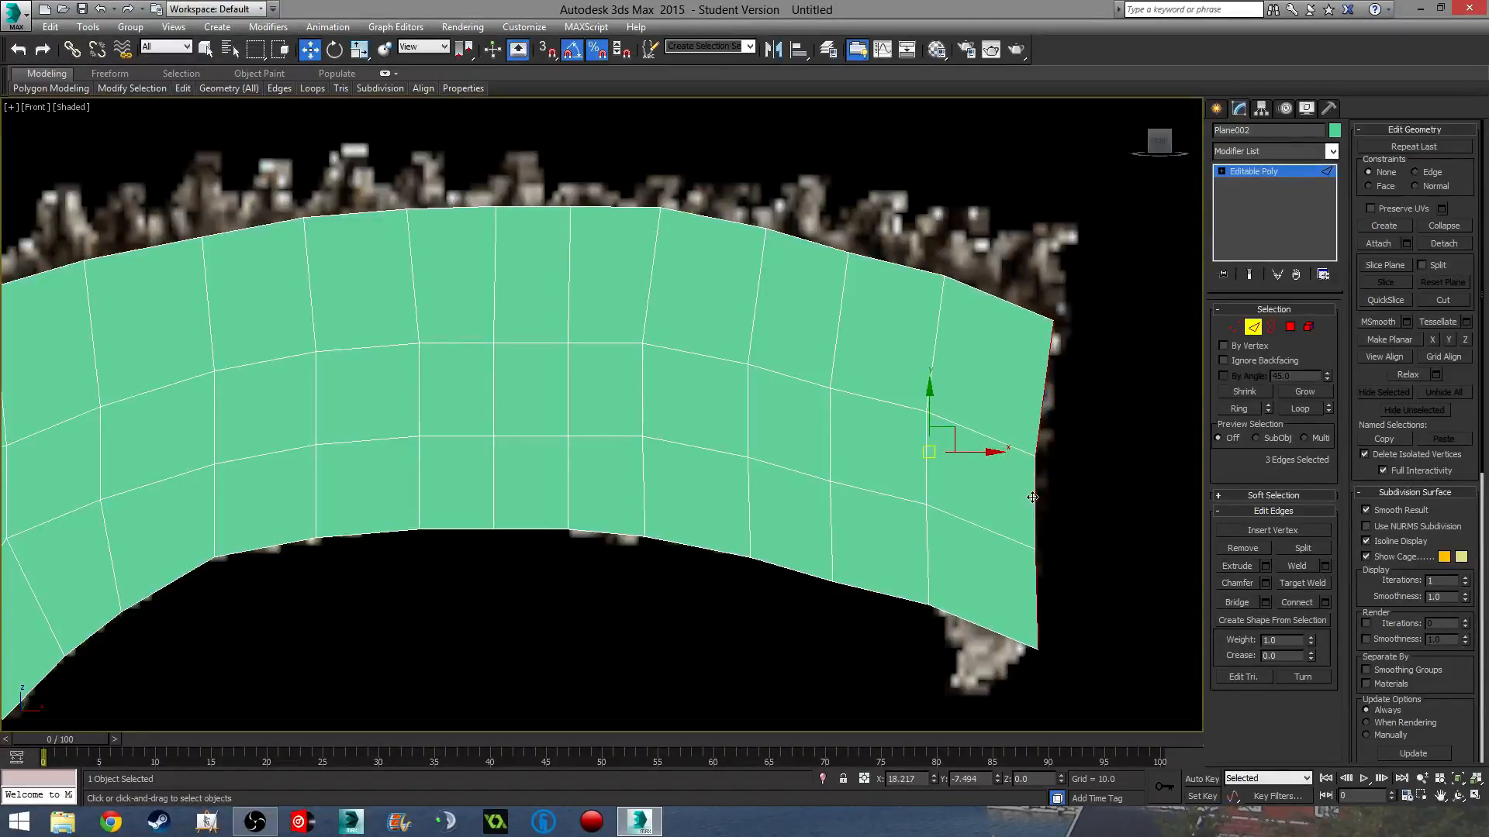
# - Extend the outermost lower edge downward and bring its two new vertices together to form the blade tip's hook
pyautogui.scroll(5, 998, 519)
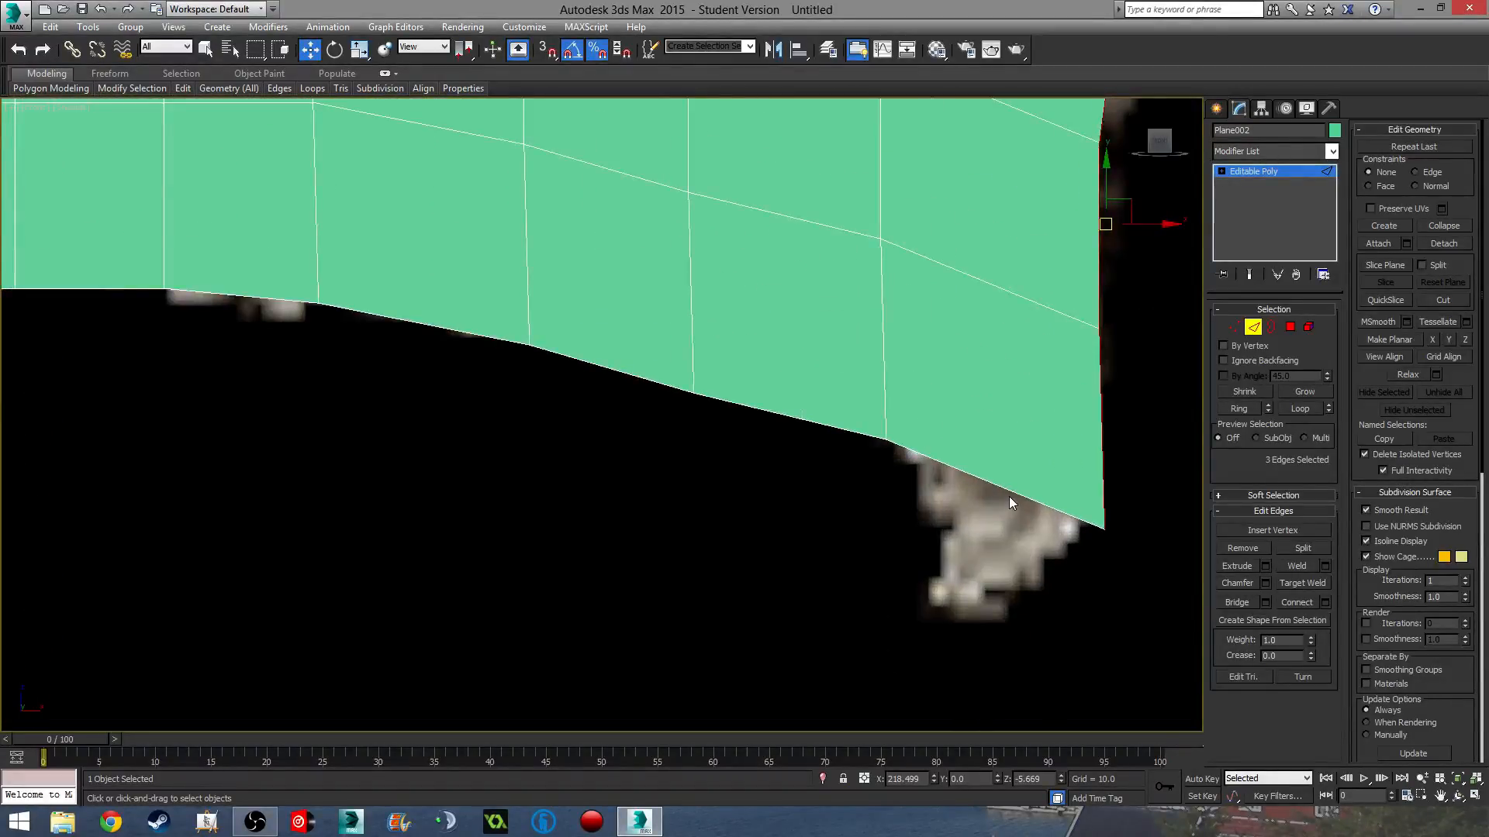
pyautogui.click(1009, 496)
pyautogui.keyDown('shift'); pyautogui.moveTo(999, 491); pyautogui.dragTo(947, 618); pyautogui.keyUp('shift')
pyautogui.click(1234, 327)
pyautogui.moveTo(1105, 694); pyautogui.dragTo(1004, 612)
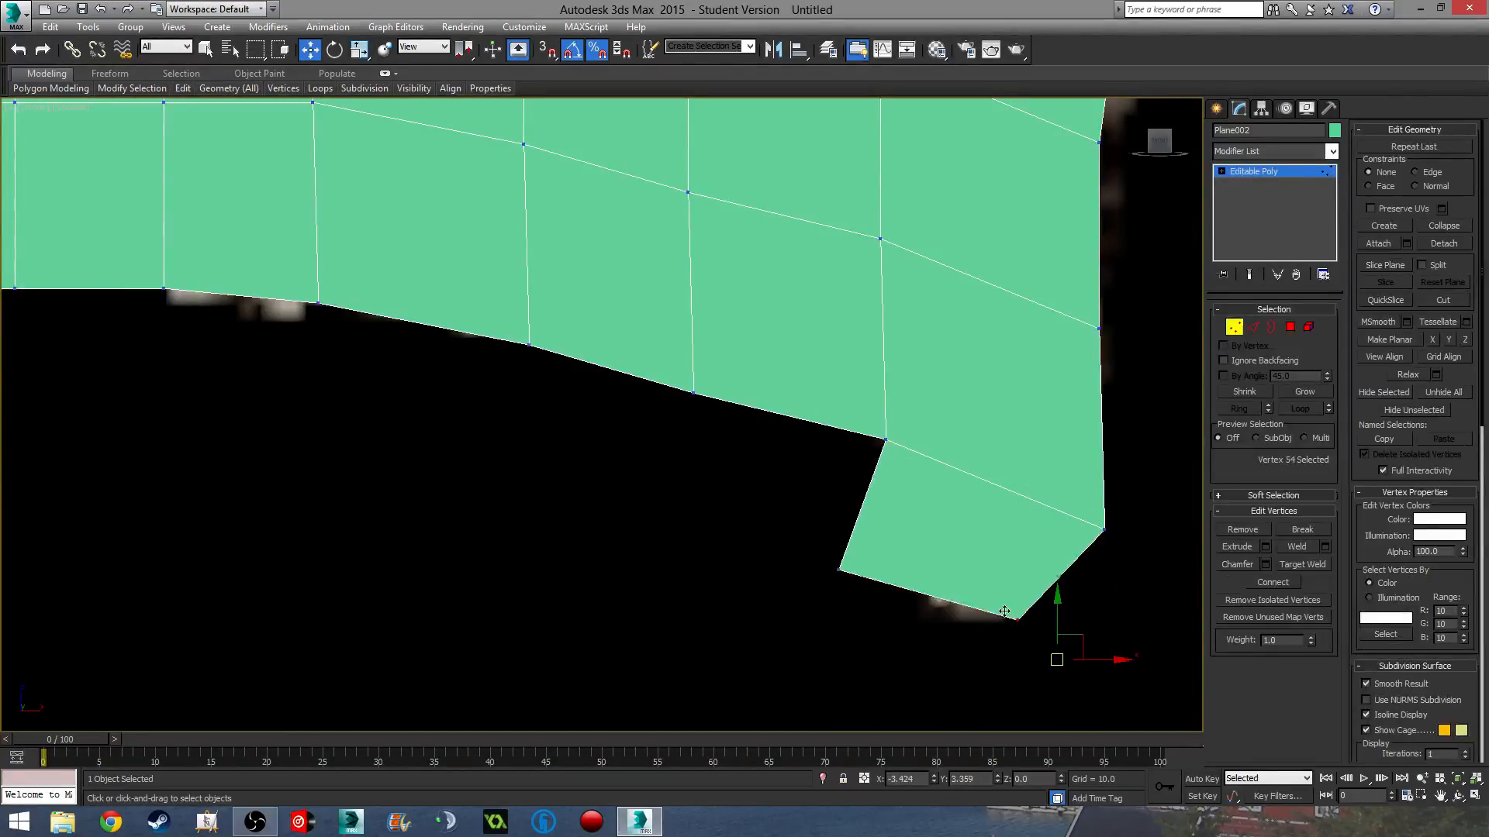
pyautogui.moveTo(784, 543); pyautogui.dragTo(927, 625)
pyautogui.moveTo(840, 570); pyautogui.dragTo(926, 611)
# - Adjust the vertices along the tip-side border so the blade's end follows the reference outline
pyautogui.scroll(-4, 933, 614)
pyautogui.click(925, 606)
pyautogui.moveTo(1006, 508); pyautogui.dragTo(929, 461, button='middle')
pyautogui.click(925, 451)
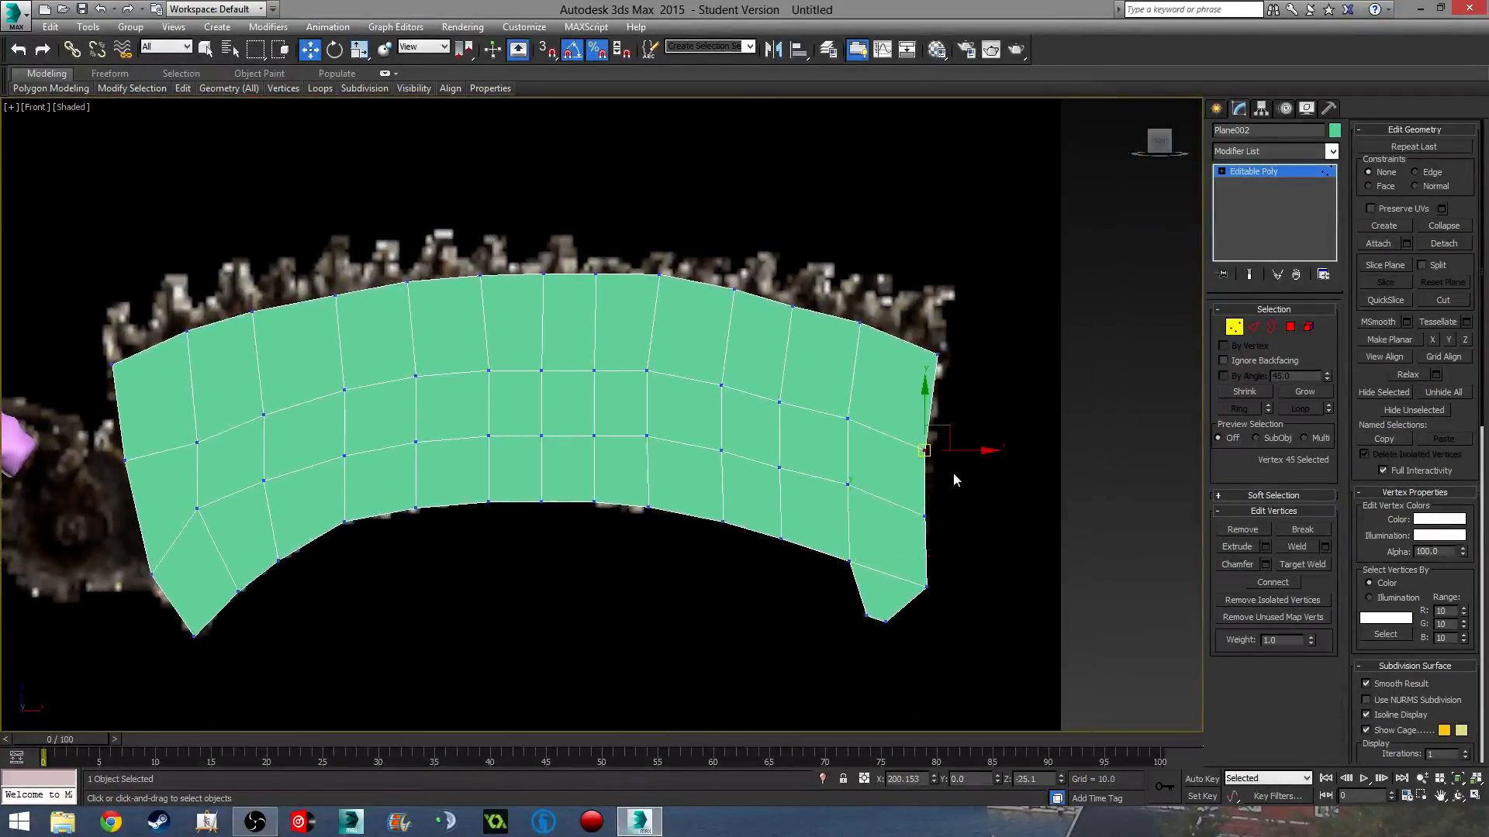
pyautogui.moveTo(924, 451); pyautogui.dragTo(934, 453)
pyautogui.click(925, 516)
pyautogui.moveTo(924, 517); pyautogui.dragTo(935, 522)
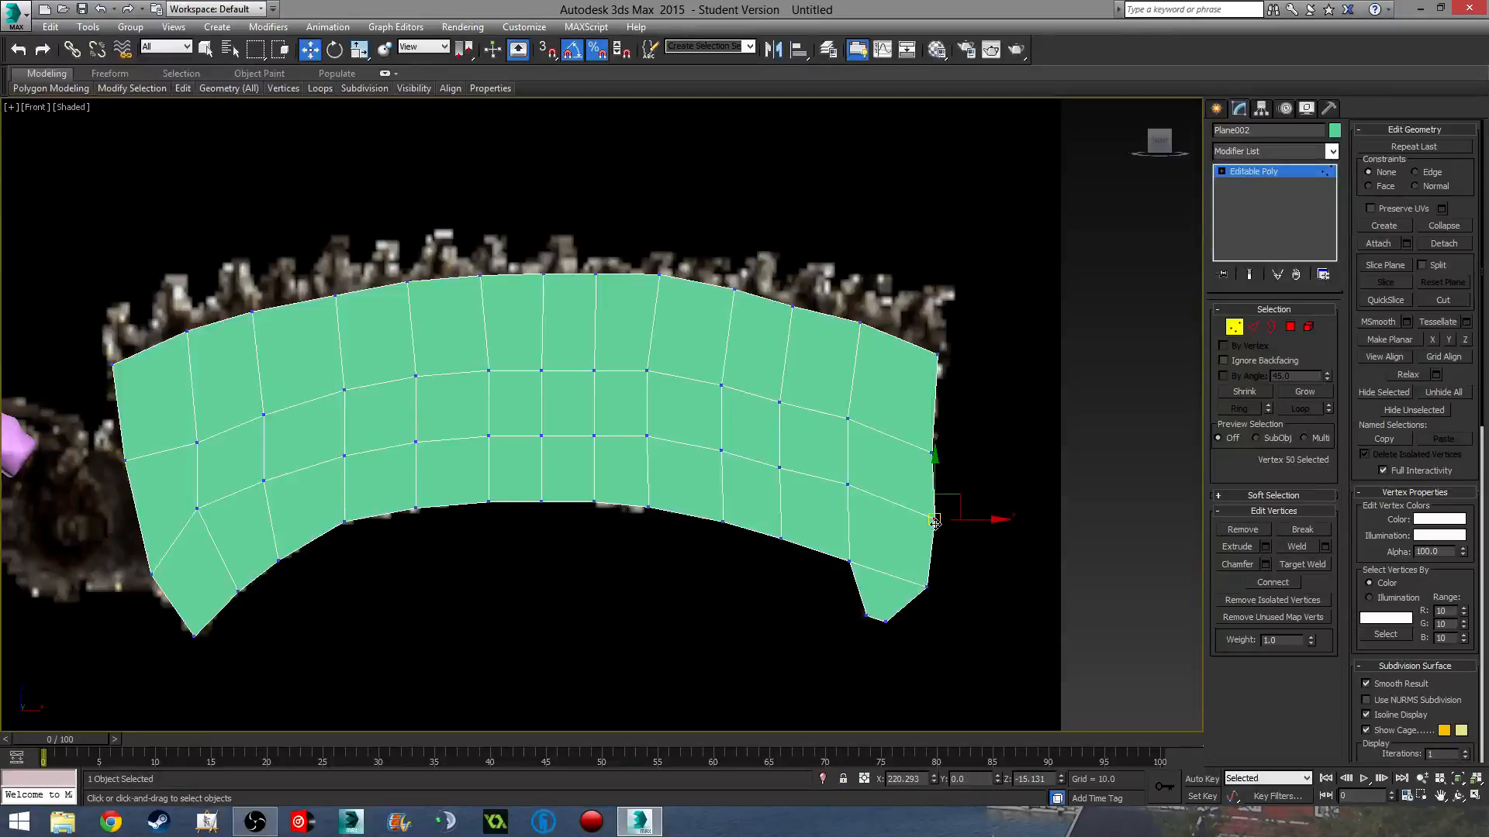
pyautogui.click(932, 453)
pyautogui.moveTo(932, 454); pyautogui.dragTo(937, 454)
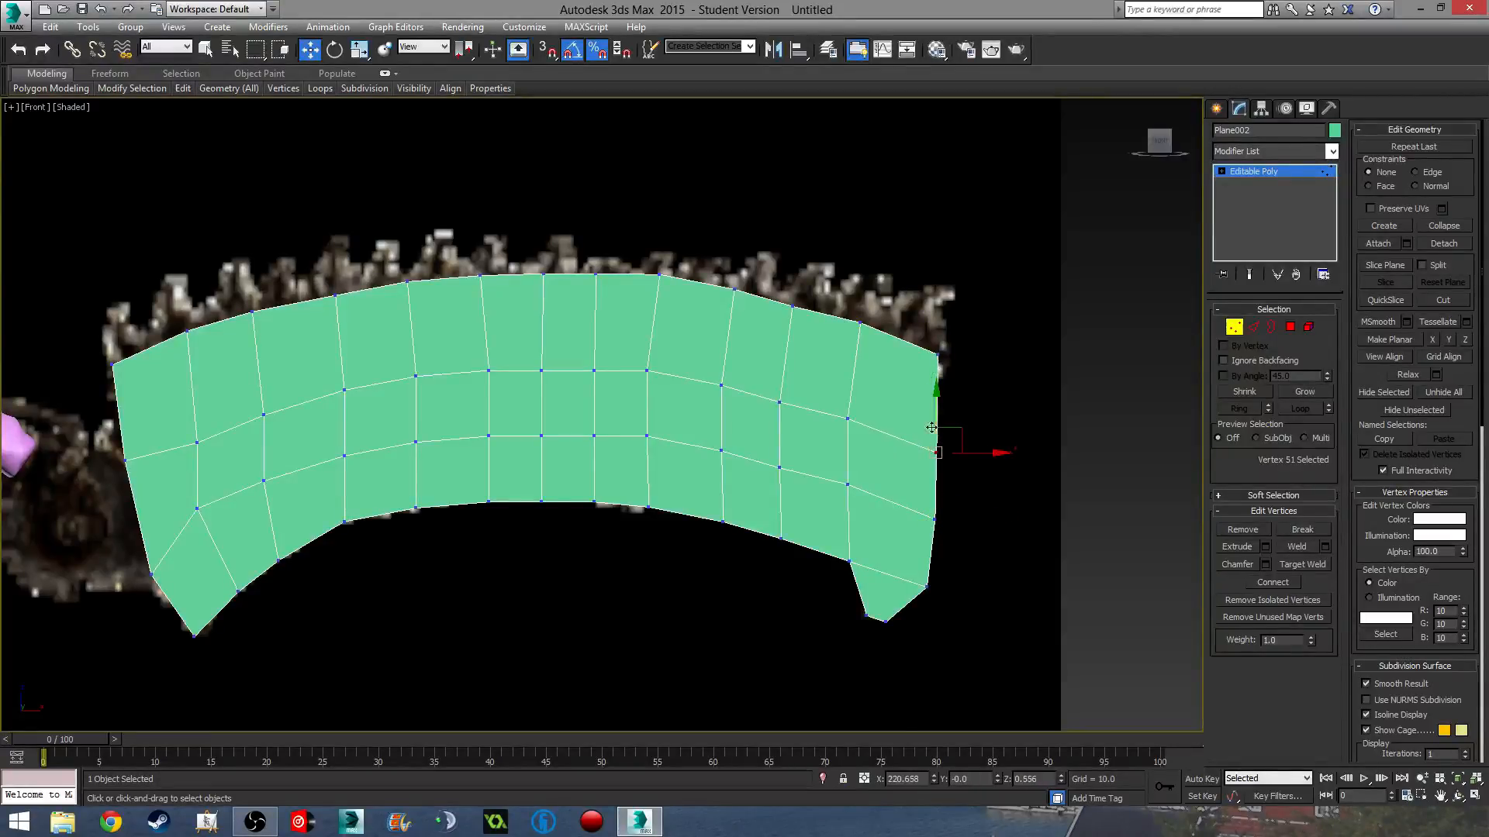
pyautogui.click(936, 350)
pyautogui.moveTo(936, 351); pyautogui.dragTo(937, 363)
pyautogui.moveTo(818, 489); pyautogui.dragTo(853, 415, button='middle')
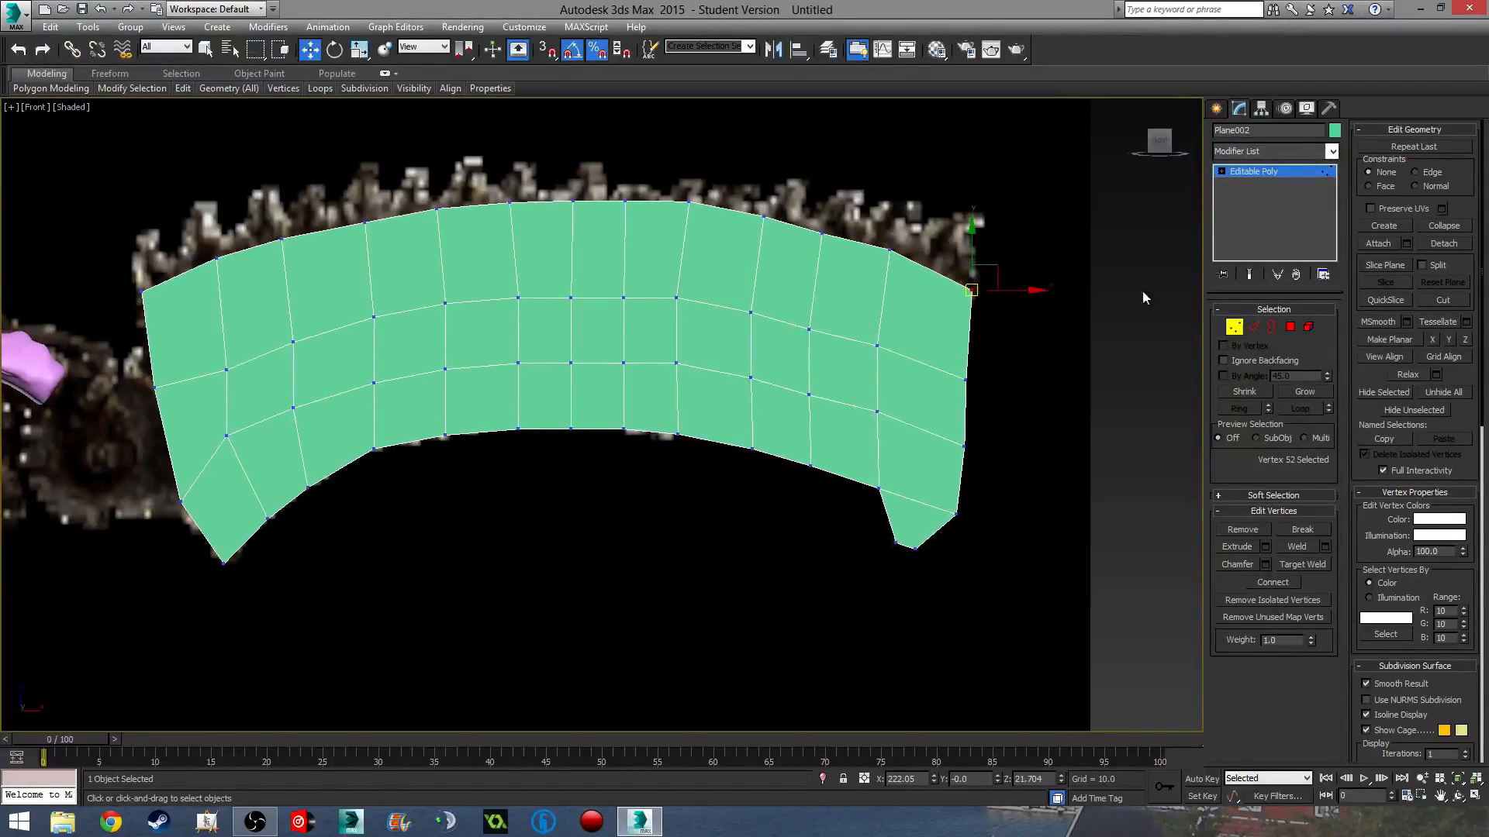
# - Examine the blade and handle with nothing selected, in the Front and Left views and from an angle
pyautogui.click(1164, 412)
pyautogui.scroll(-4, 824, 395)
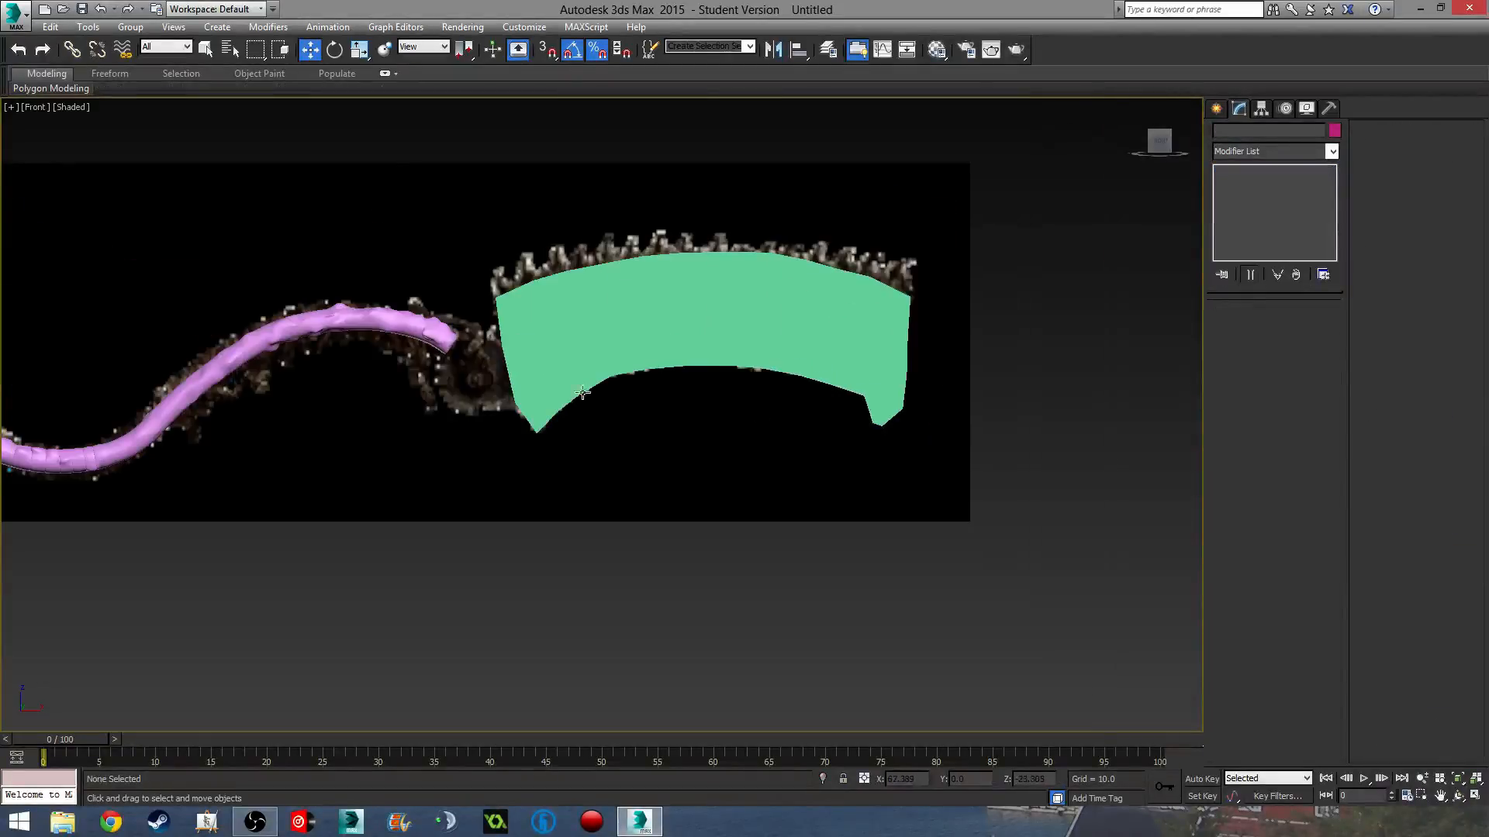
pyautogui.scroll(2, 598, 463)
pyautogui.keyDown('alt'); pyautogui.moveTo(599, 463); pyautogui.dragTo(448, 485, button='middle'); pyautogui.keyUp('alt')
pyautogui.press('l')
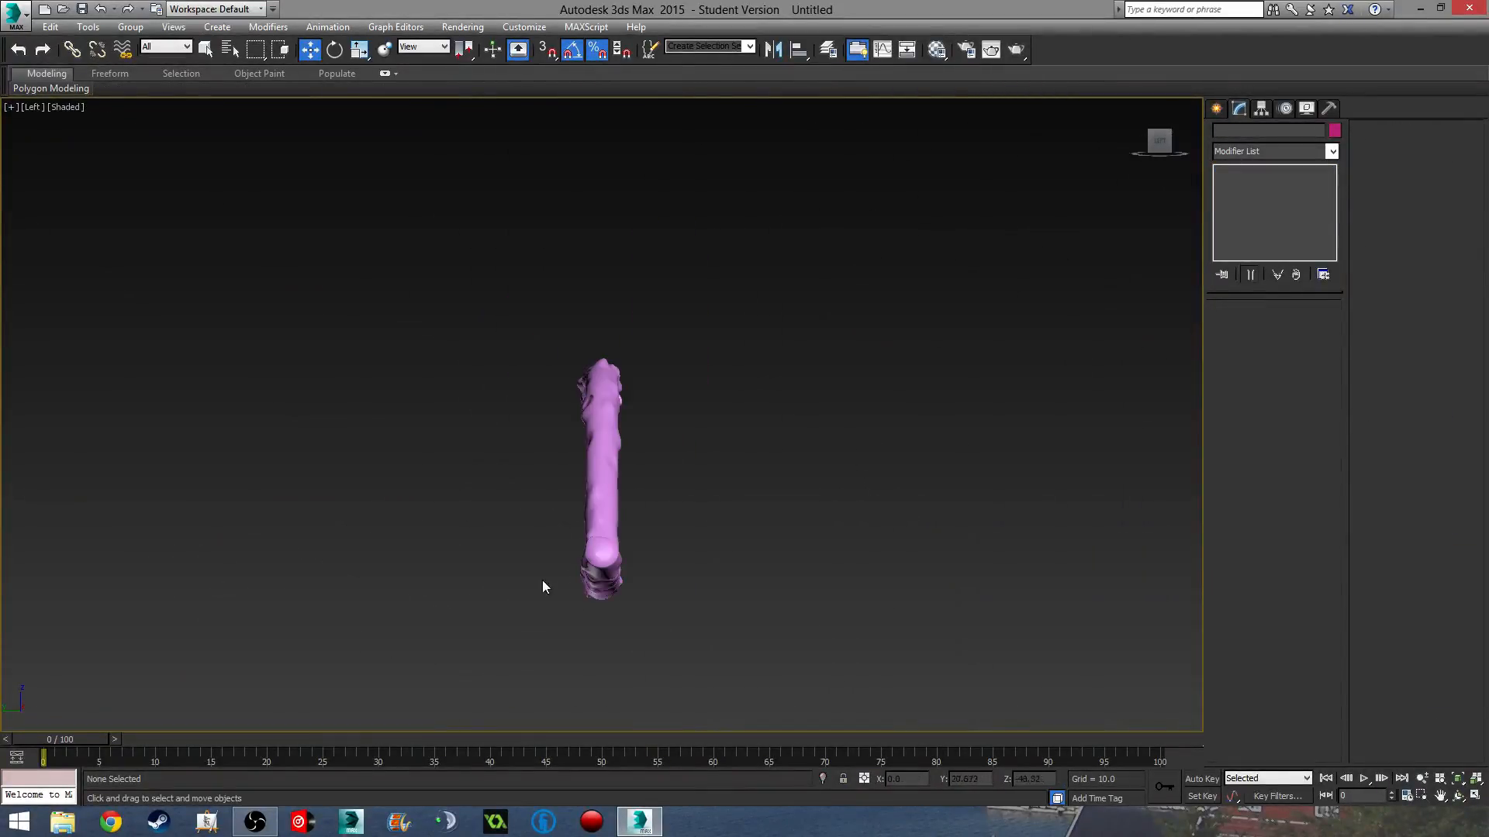
pyautogui.moveTo(872, 397); pyautogui.dragTo(885, 477, button='middle')
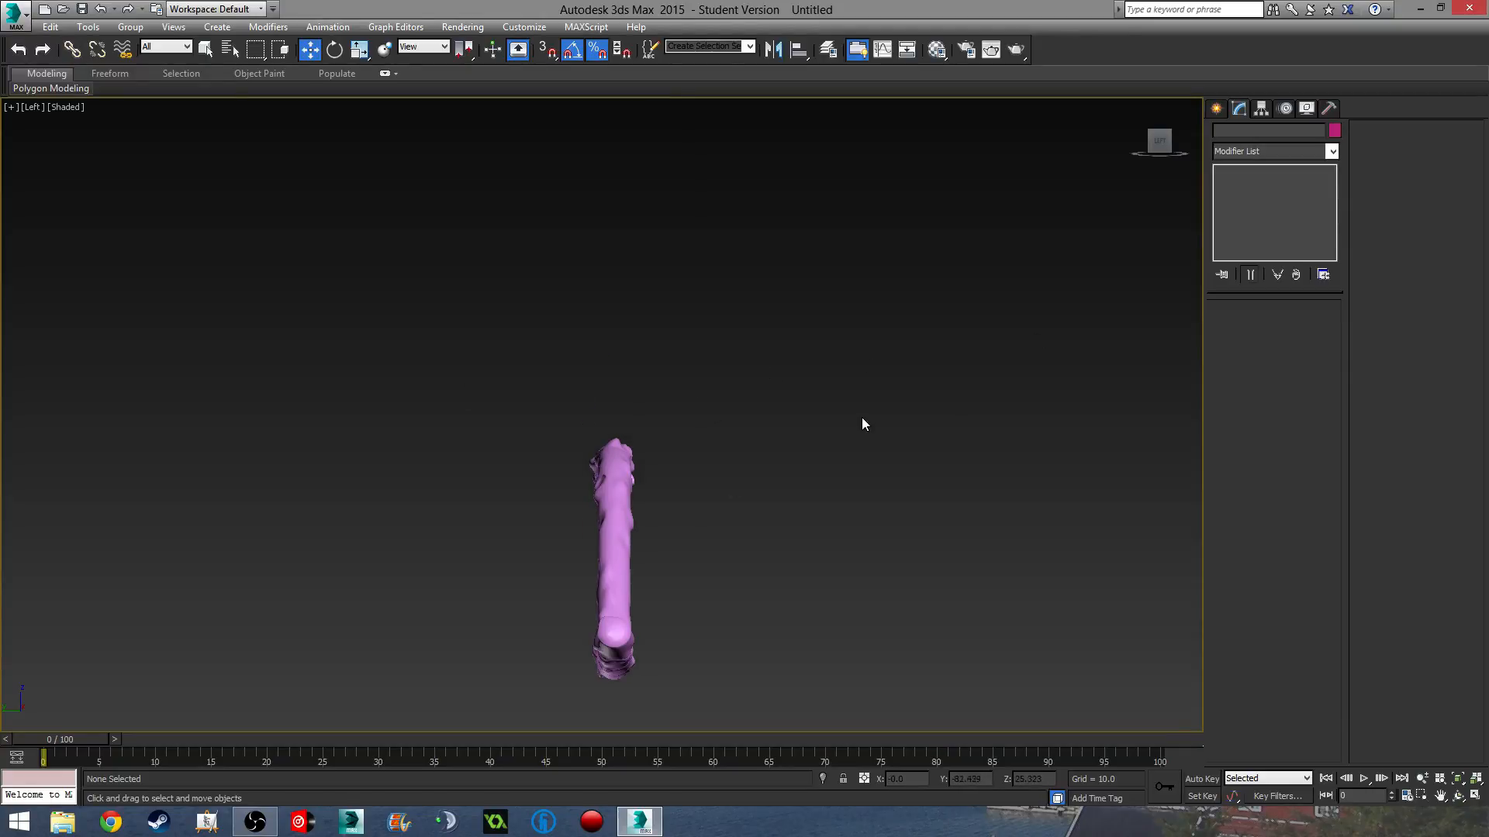
pyautogui.moveTo(802, 514)
pyautogui.keyDown('alt'); pyautogui.mouseDown(button='middle')
pyautogui.moveTo(754, 522)
pyautogui.moveTo(785, 517)
pyautogui.mouseUp(button='middle'); pyautogui.keyUp('alt')
pyautogui.click(754, 522)
# - Add a Shell modifier to the blade mesh
pyautogui.click(591, 445)
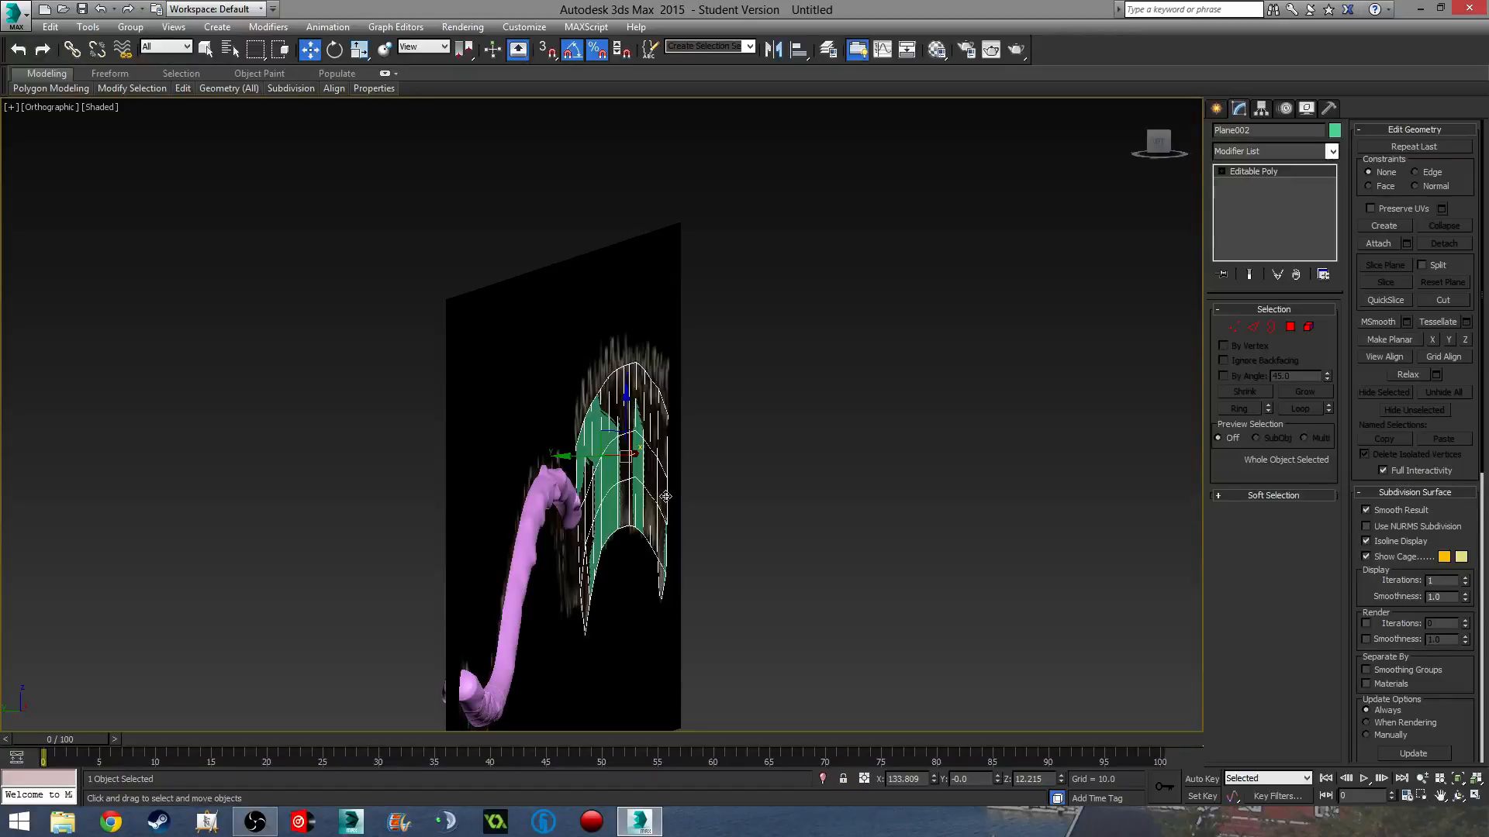
pyautogui.press('l')
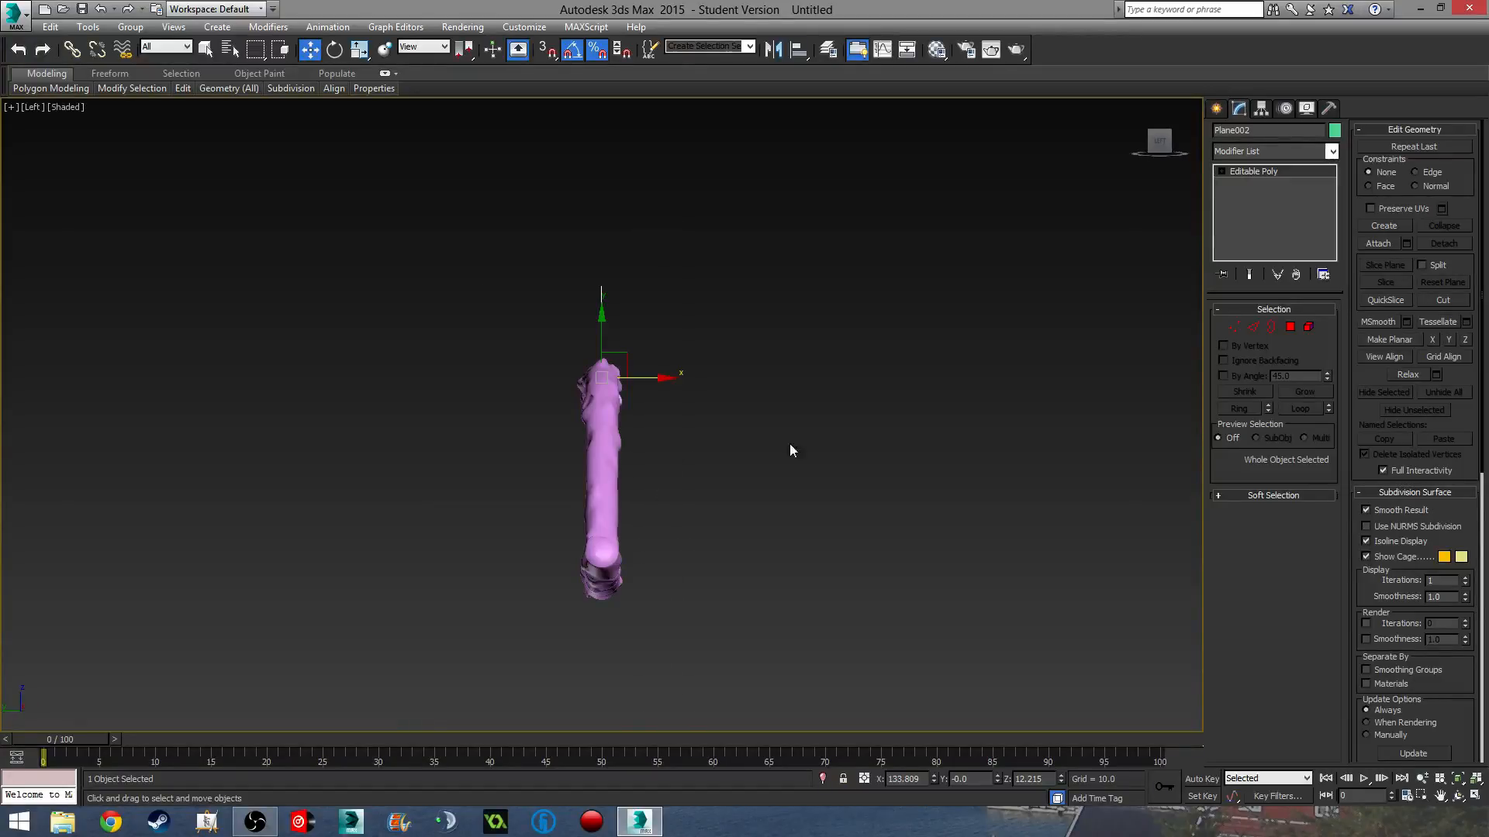
pyautogui.click(1260, 109)
pyautogui.click(1241, 112)
pyautogui.click(1272, 152)
pyautogui.write('sh')
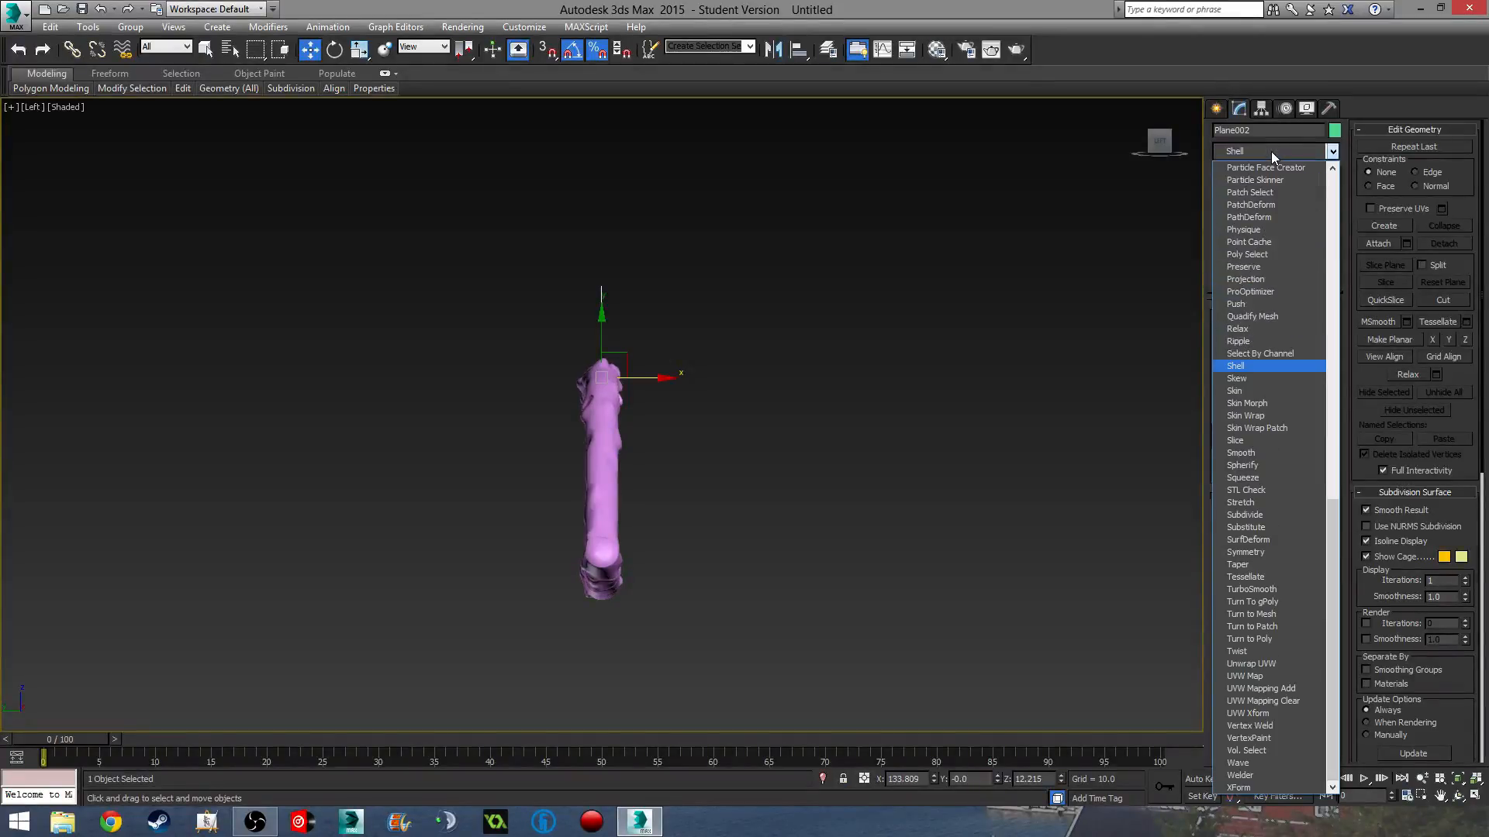
pyautogui.click(1276, 366)
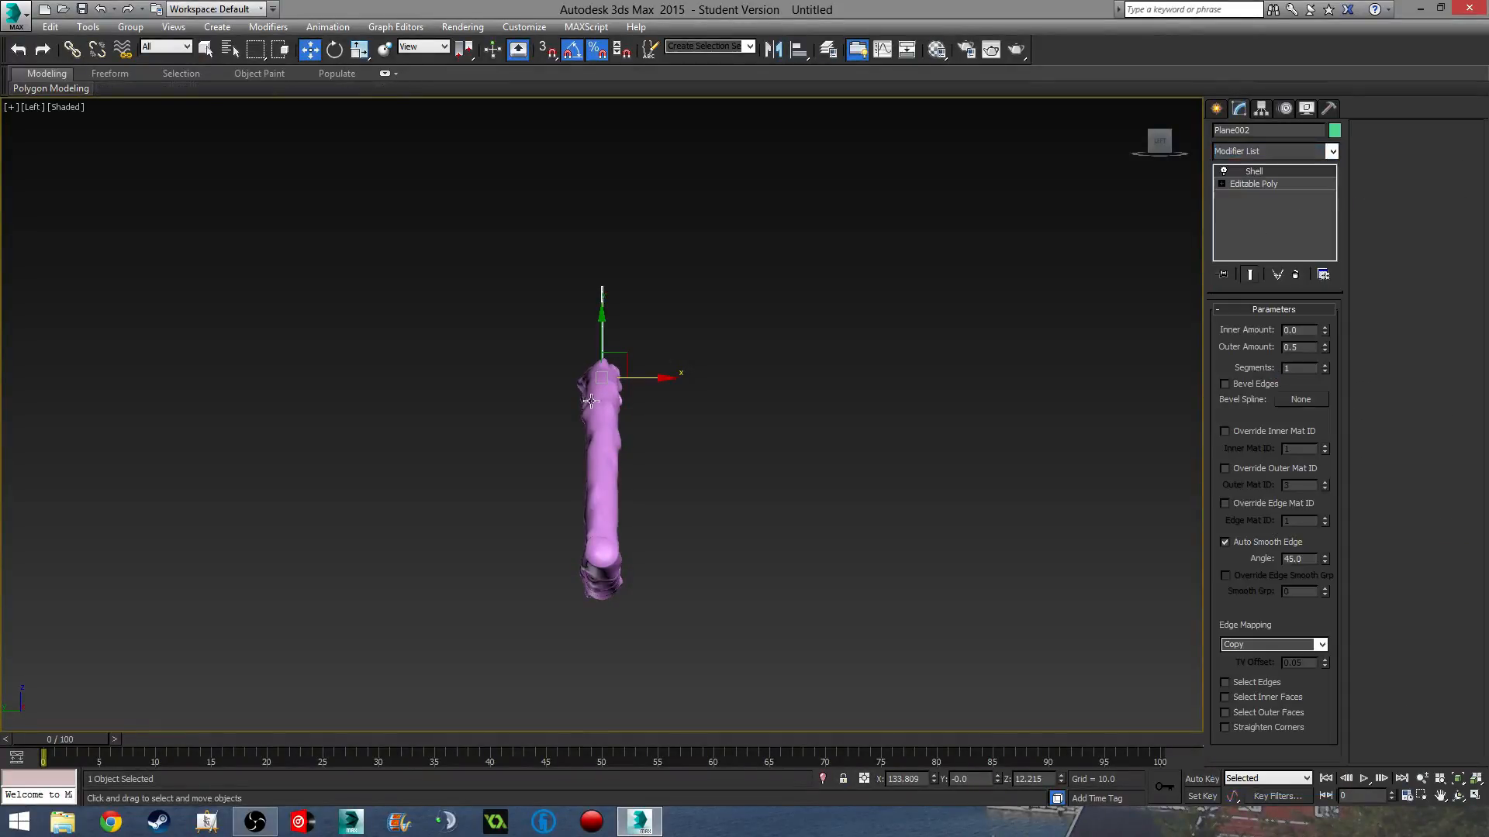
# - Set the Shell modifier's inner and outer amounts to 2 each
pyautogui.moveTo(1324, 346); pyautogui.dragTo(1337, 238)
pyautogui.write('2')
pyautogui.press('Return')
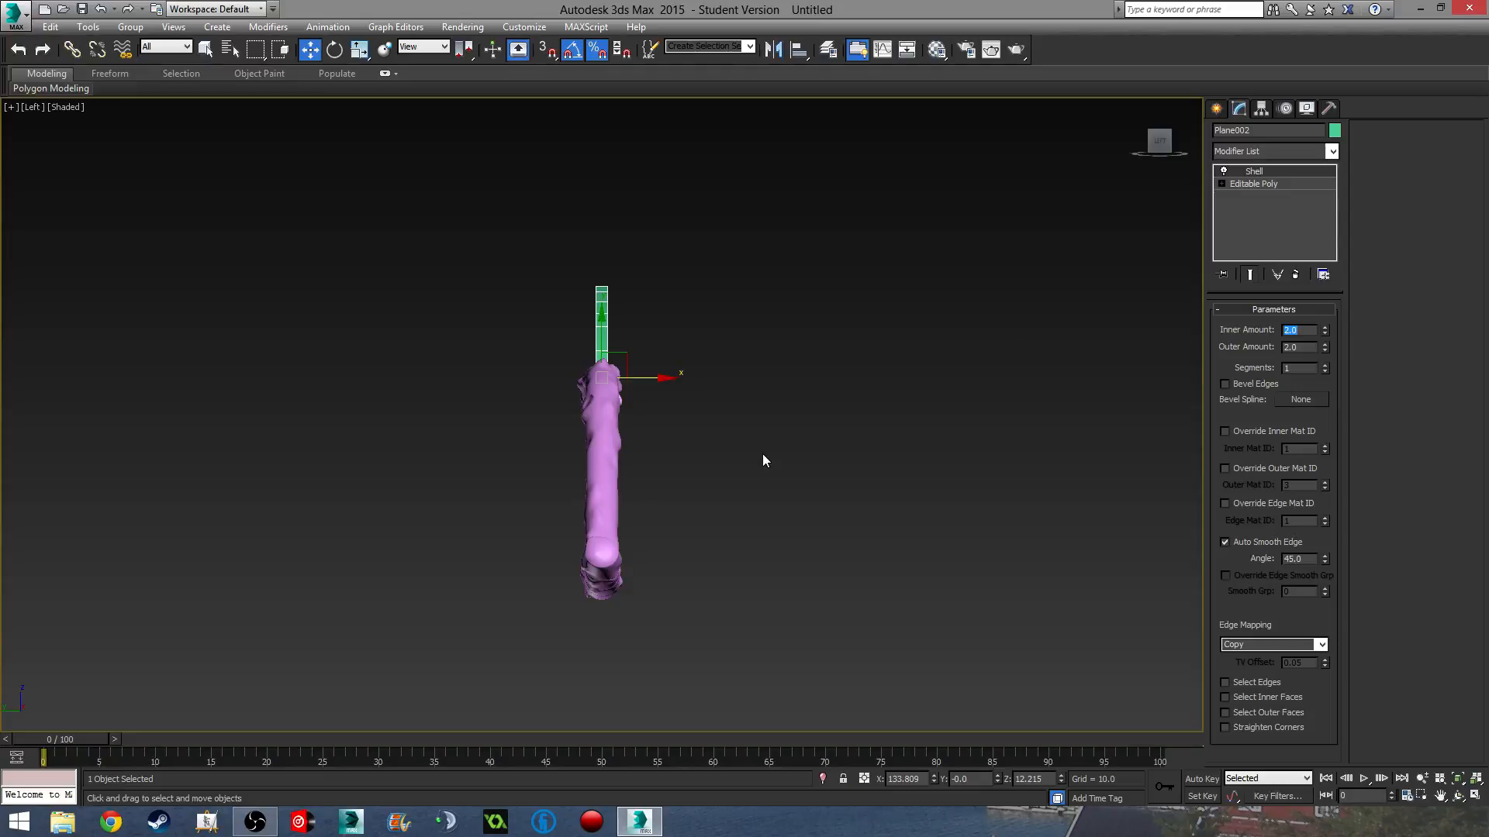
pyautogui.keyDown('alt'); pyautogui.moveTo(764, 461); pyautogui.dragTo(621, 496, button='middle'); pyautogui.keyUp('alt')
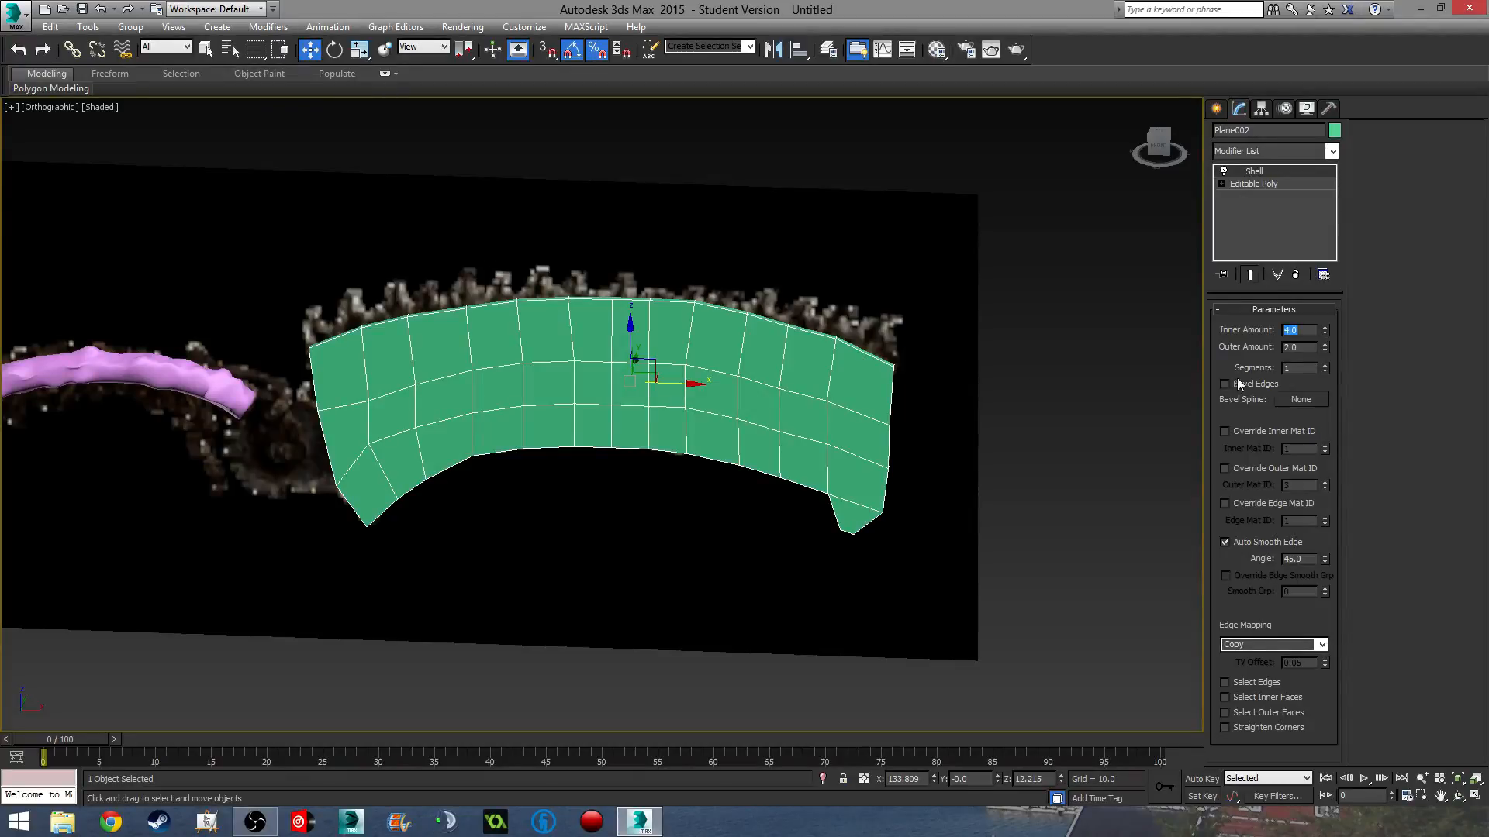
# - Set the Shell modifier's inner and outer amounts to 4 each and compare the blade's thickness with the handle's from the Left view
pyautogui.write('4')
pyautogui.press('Return')
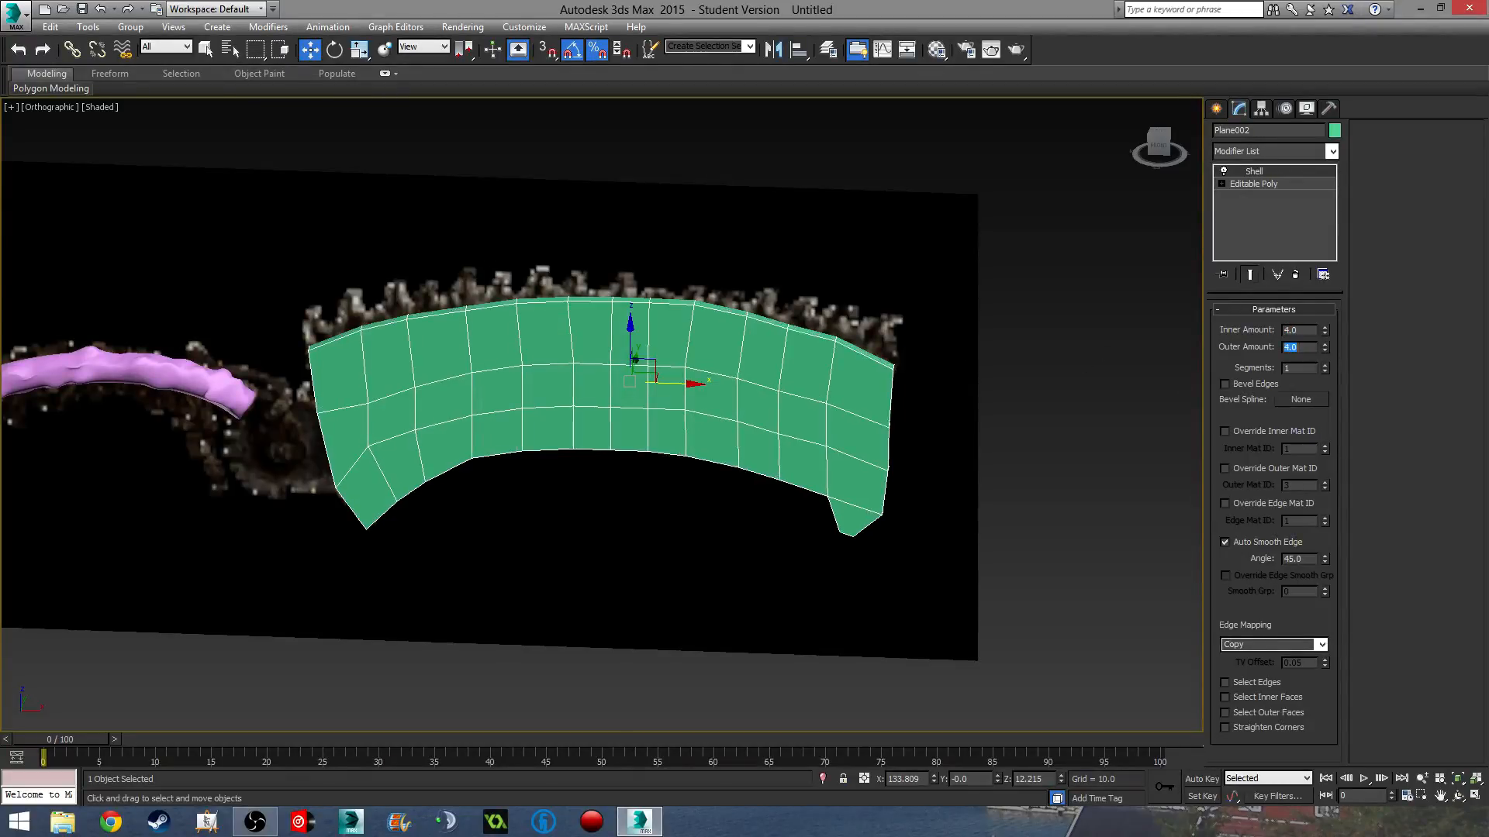
pyautogui.keyDown('alt'); pyautogui.moveTo(727, 423); pyautogui.dragTo(675, 428, button='middle'); pyautogui.keyUp('alt')
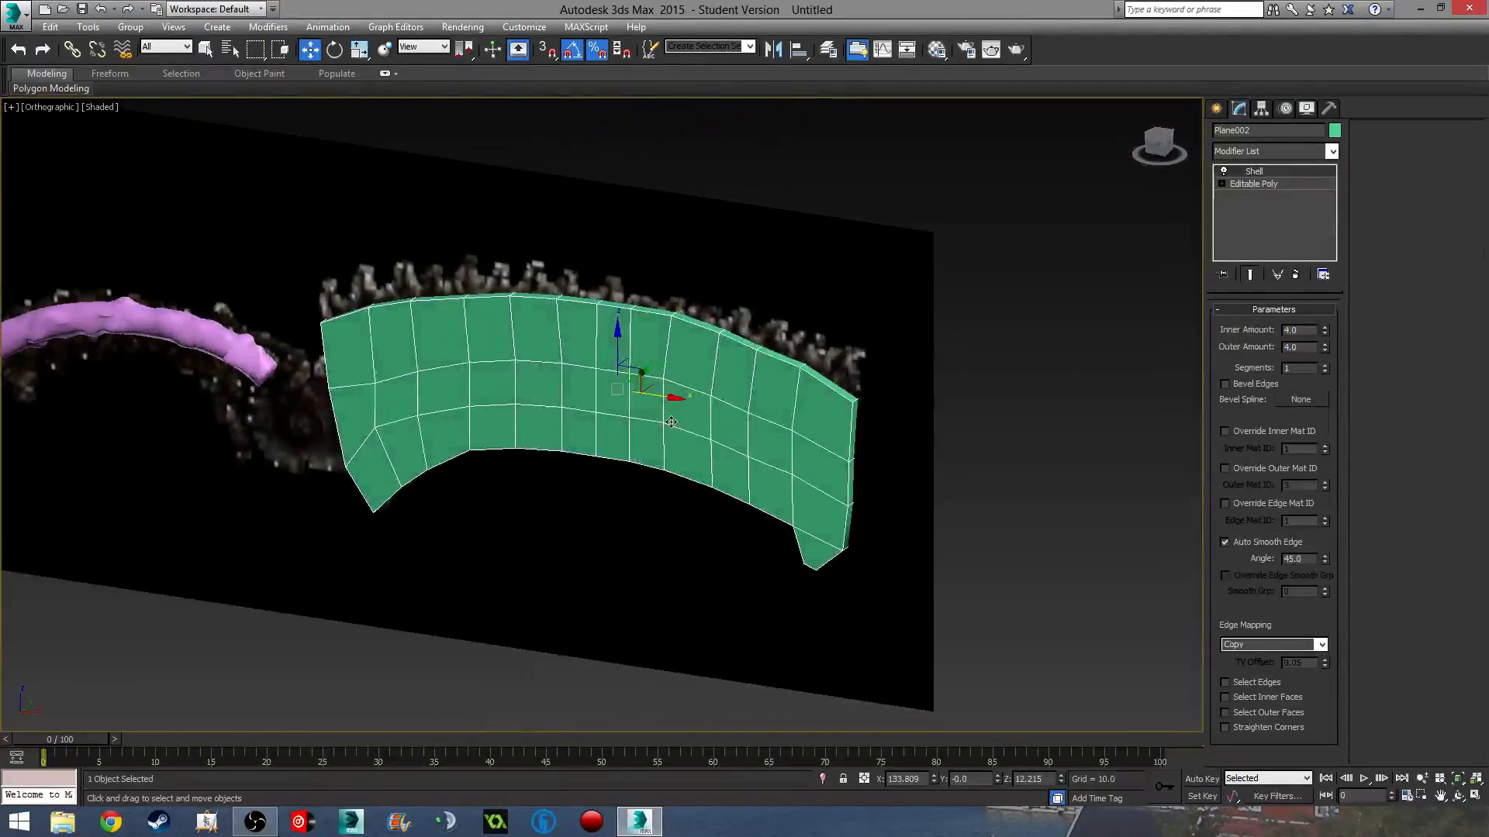
pyautogui.press('l')
pyautogui.moveTo(586, 475); pyautogui.dragTo(602, 441, button='middle')
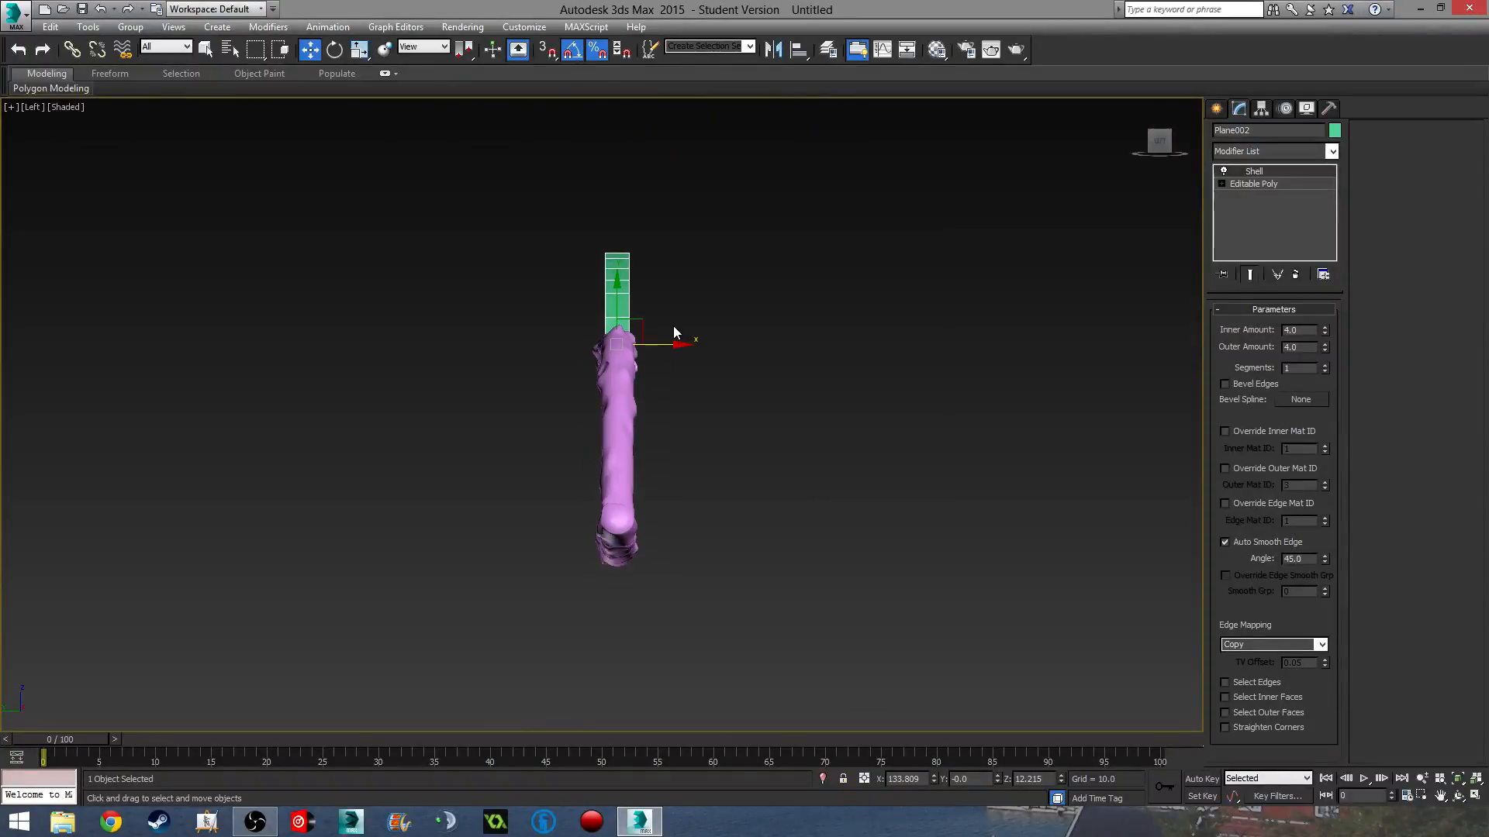
pyautogui.keyDown('alt'); pyautogui.moveTo(674, 332); pyautogui.dragTo(701, 361, button='middle'); pyautogui.keyUp('alt')
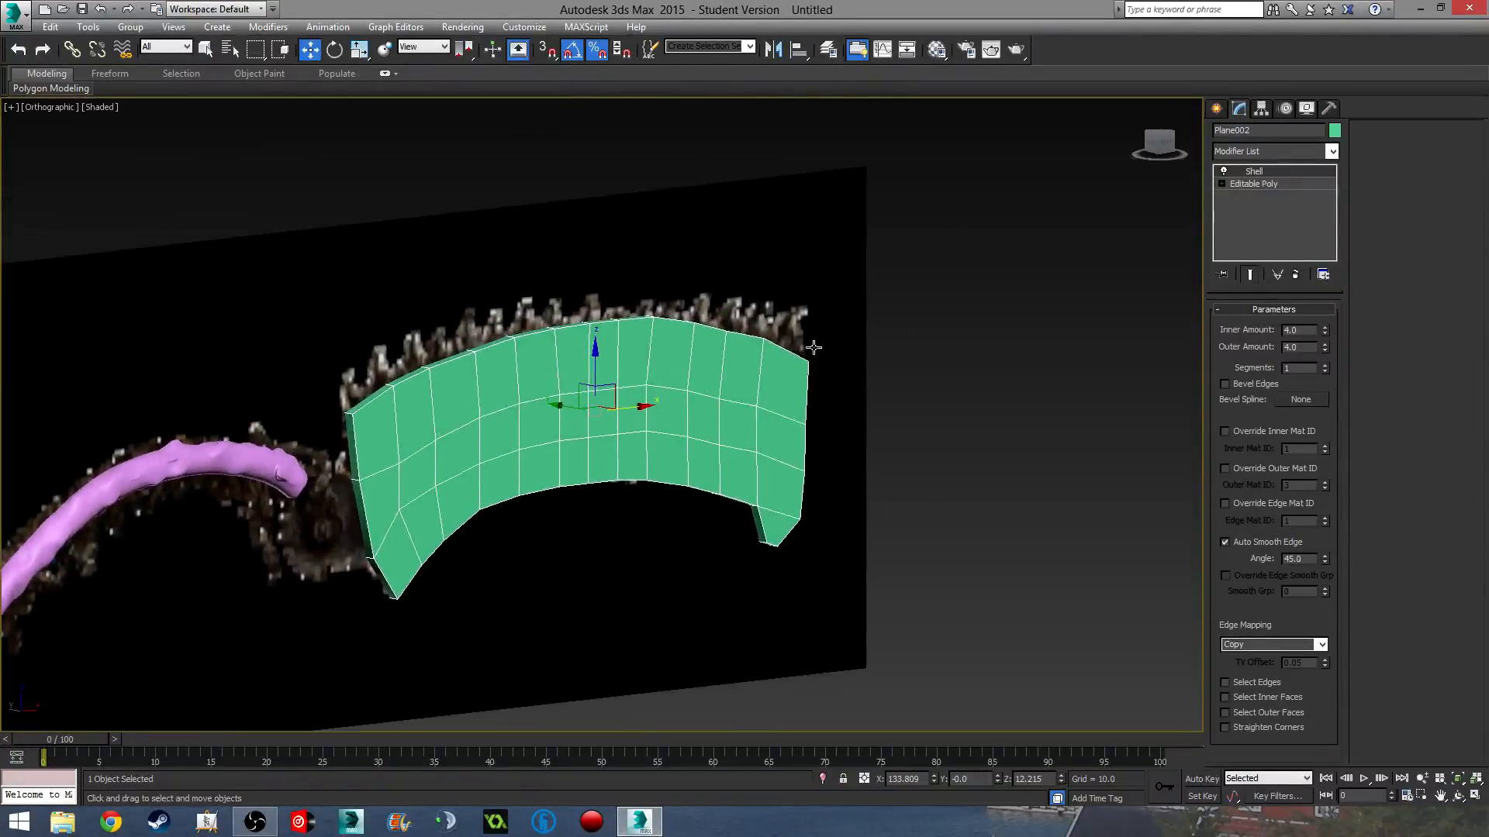
# - Collapse the blade's whole modifier stack, accepting the removal of its creation and modifier parameters
pyautogui.rightClick(1237, 203)
pyautogui.click(1280, 350)
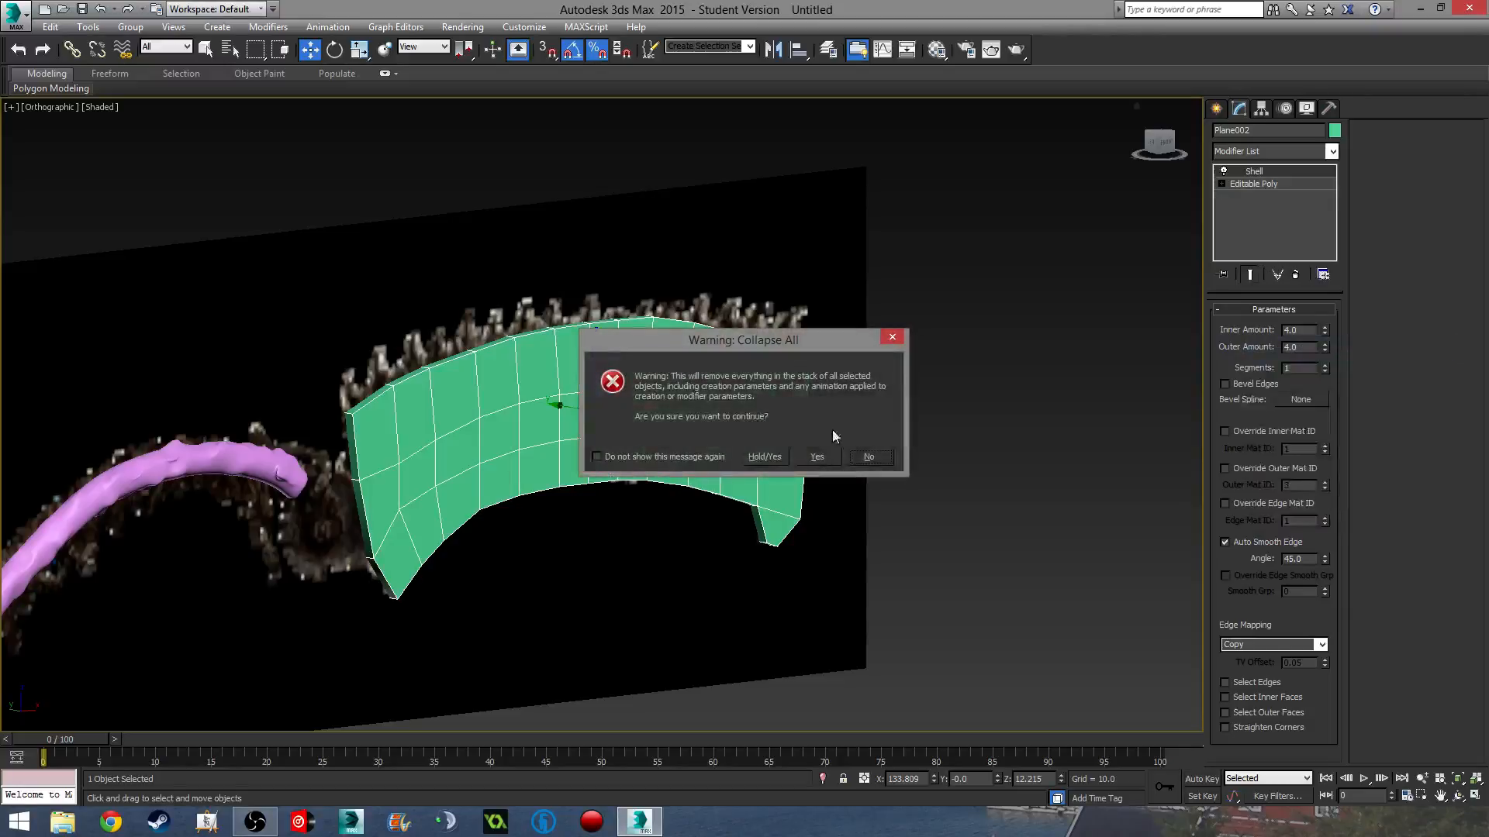
pyautogui.click(825, 457)
# - Activate the Line spline tool in the Front view for tracing the spikes along the blade's upper edge
pyautogui.keyDown('alt'); pyautogui.moveTo(735, 488); pyautogui.dragTo(689, 490, button='middle'); pyautogui.keyUp('alt')
pyautogui.press('f')
pyautogui.scroll(-4, 732, 566)
pyautogui.moveTo(698, 545); pyautogui.dragTo(655, 395, button='middle')
pyautogui.moveTo(883, 351); pyautogui.dragTo(586, 424, button='middle')
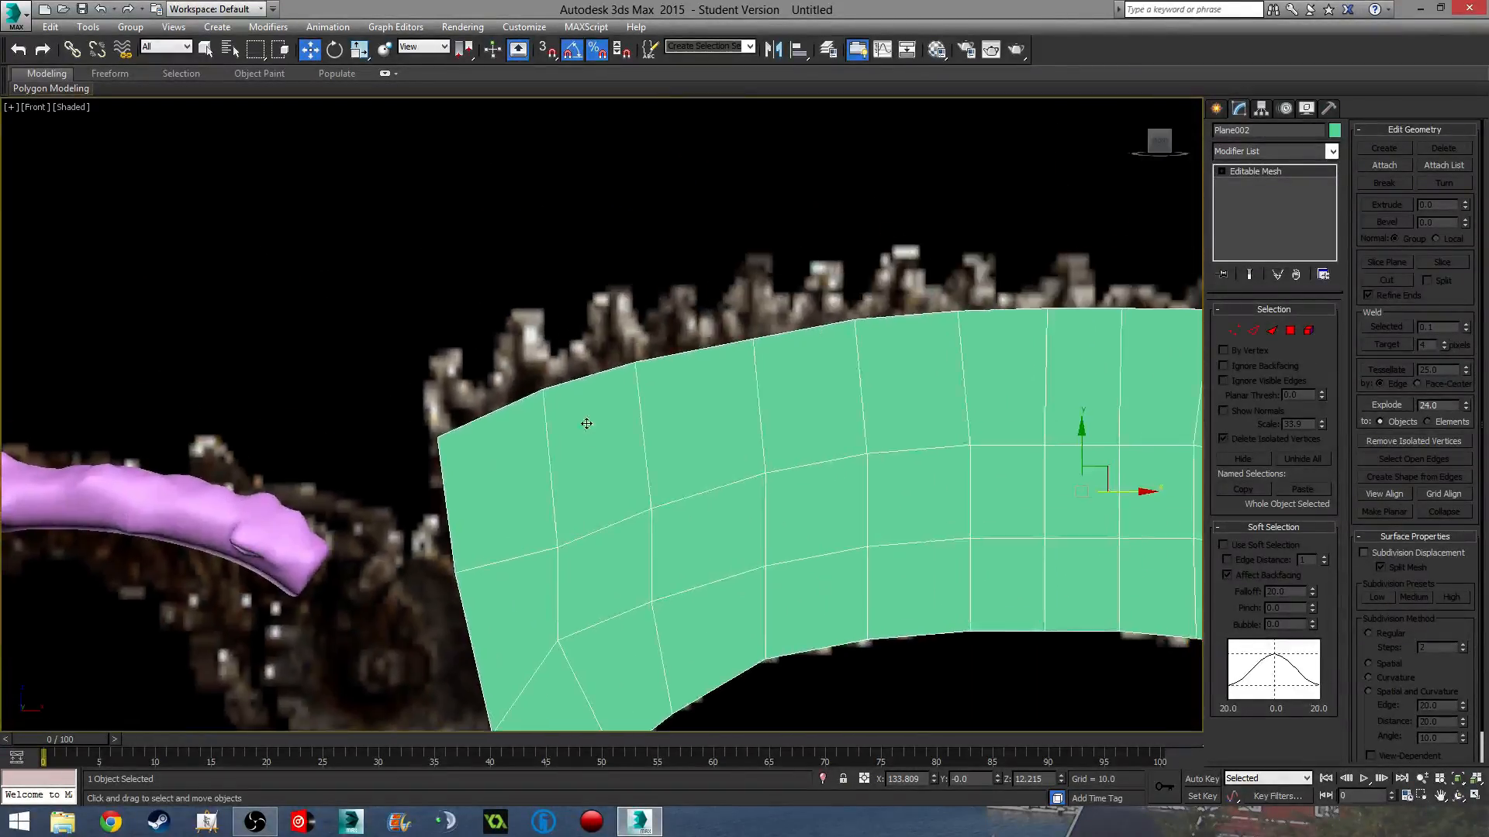
pyautogui.scroll(4, 498, 380)
pyautogui.click(1215, 109)
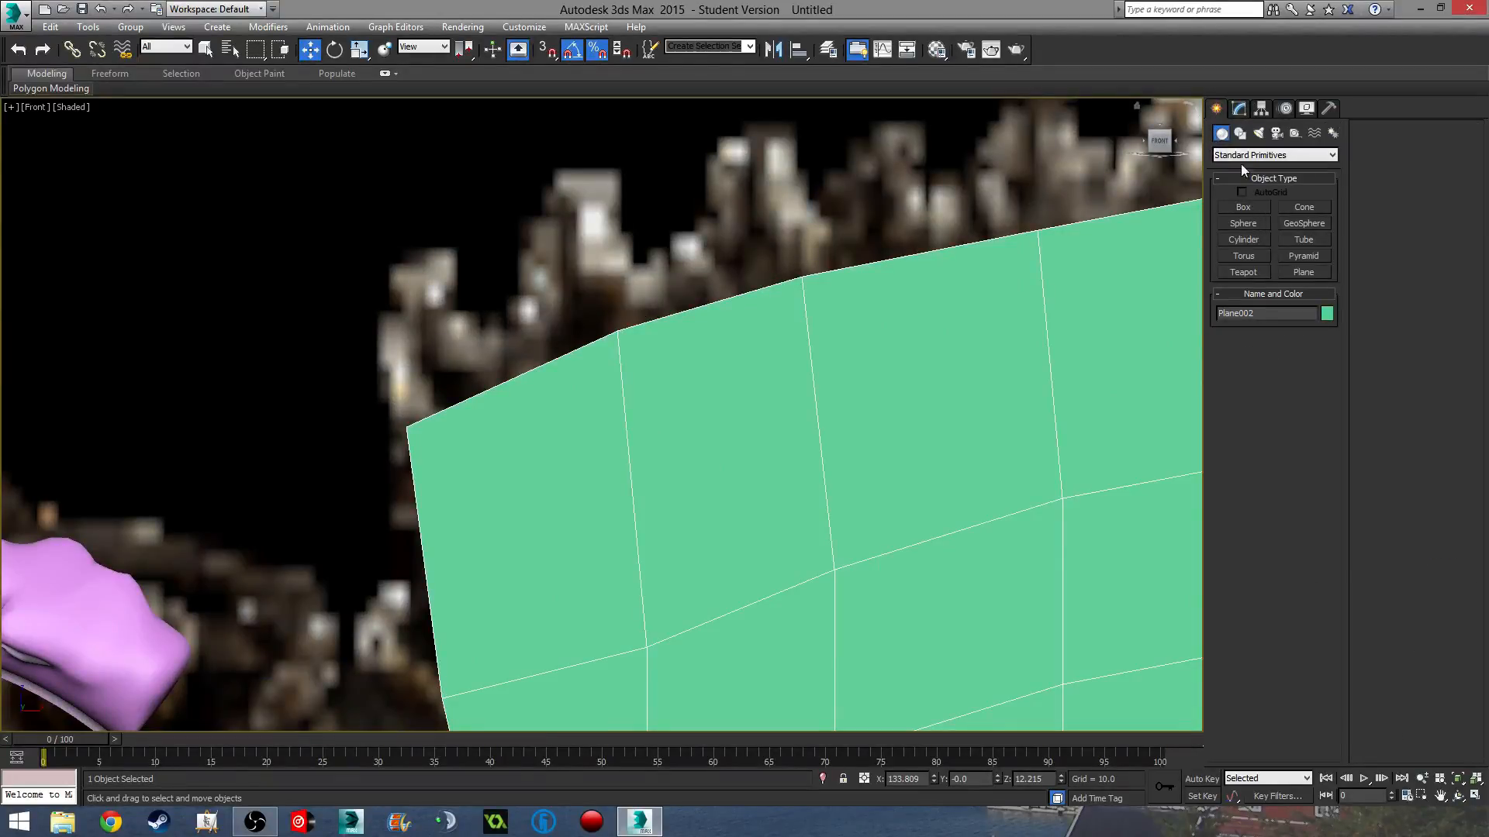
pyautogui.click(1239, 134)
pyautogui.click(1244, 220)
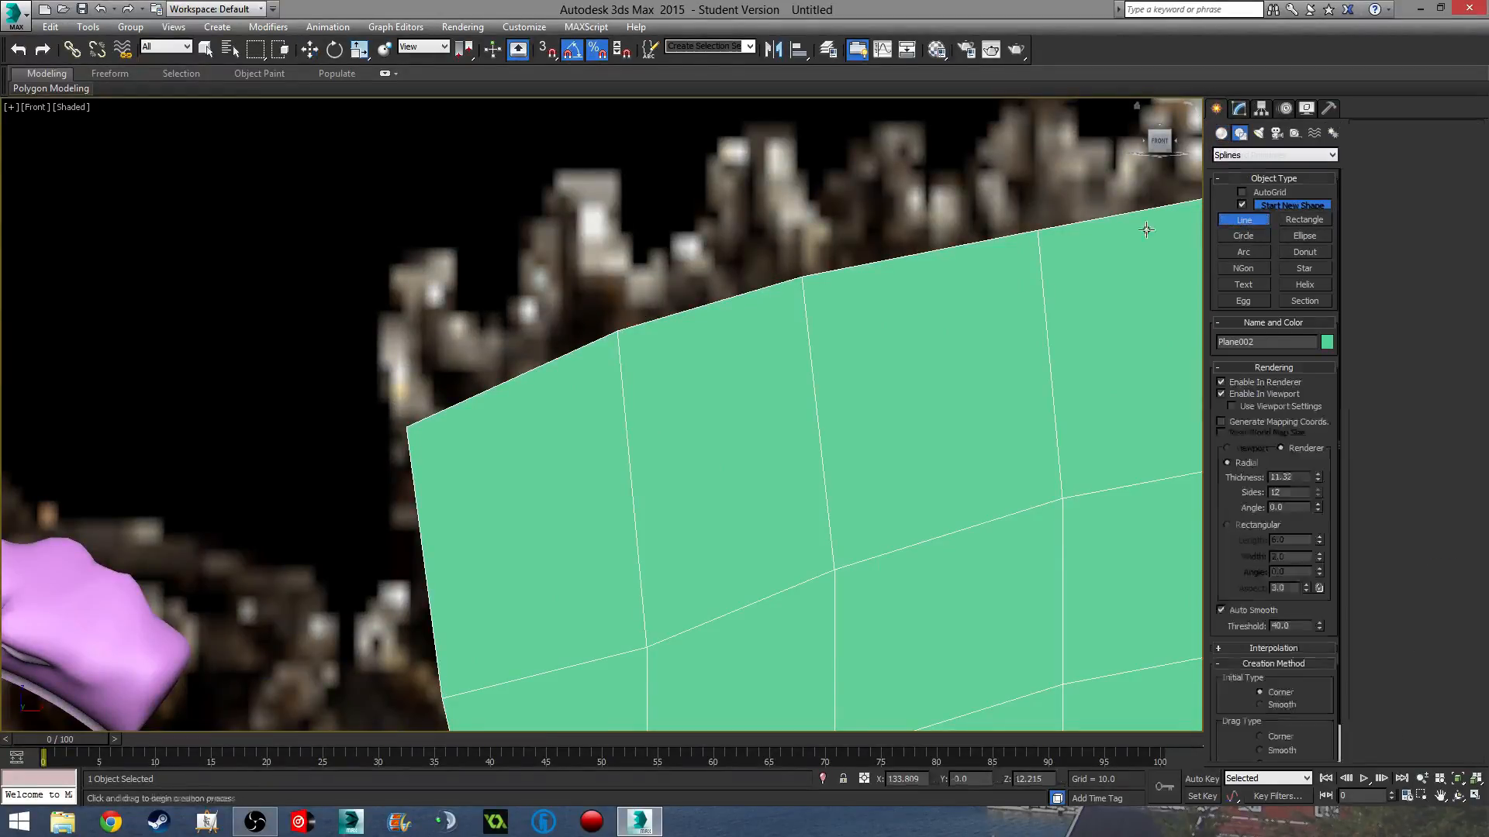
pyautogui.click(410, 427)
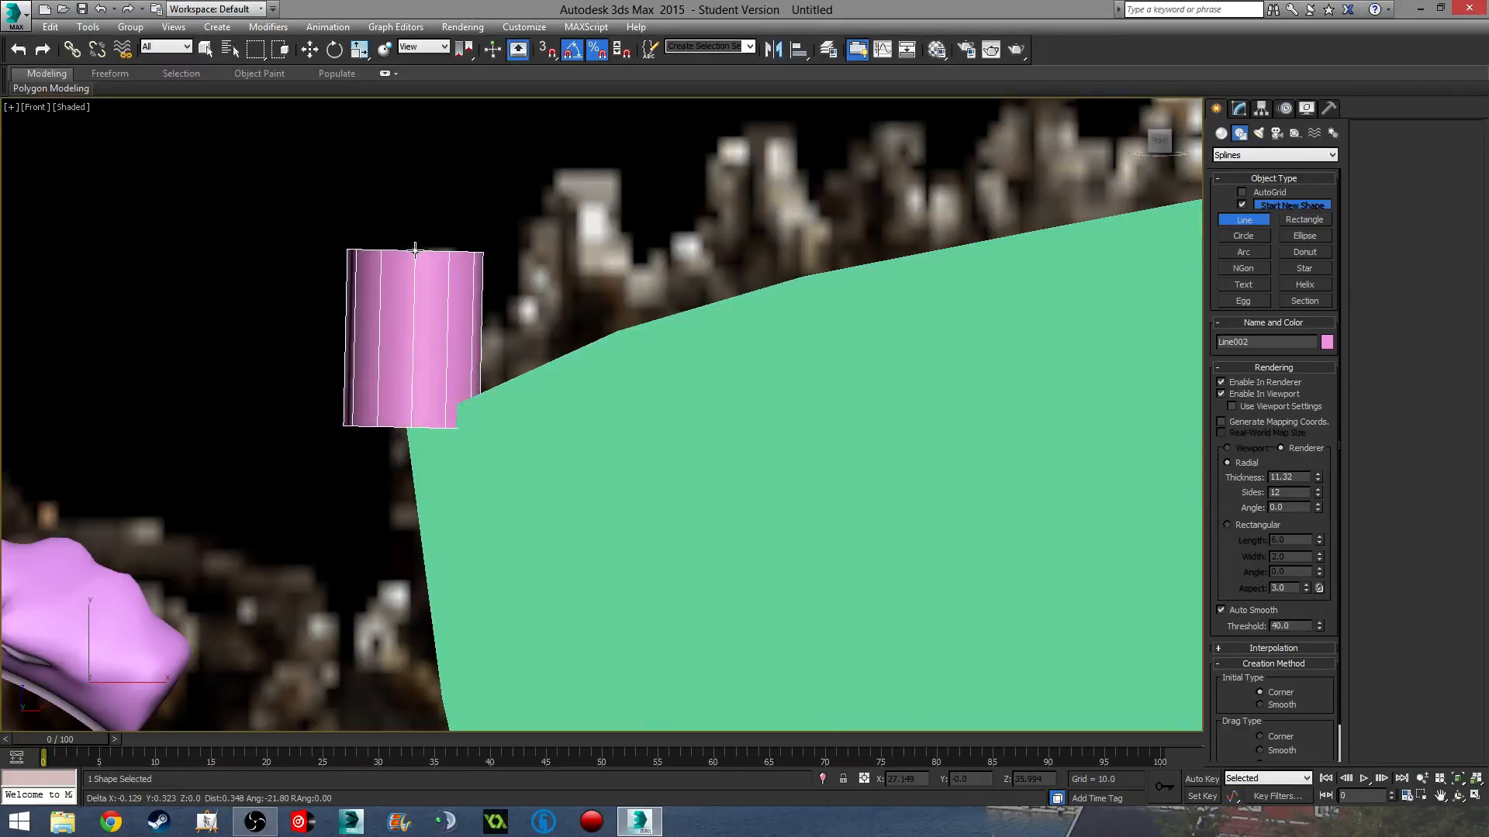
pyautogui.click(416, 253)
pyautogui.hotkey('ctrl', 'z')
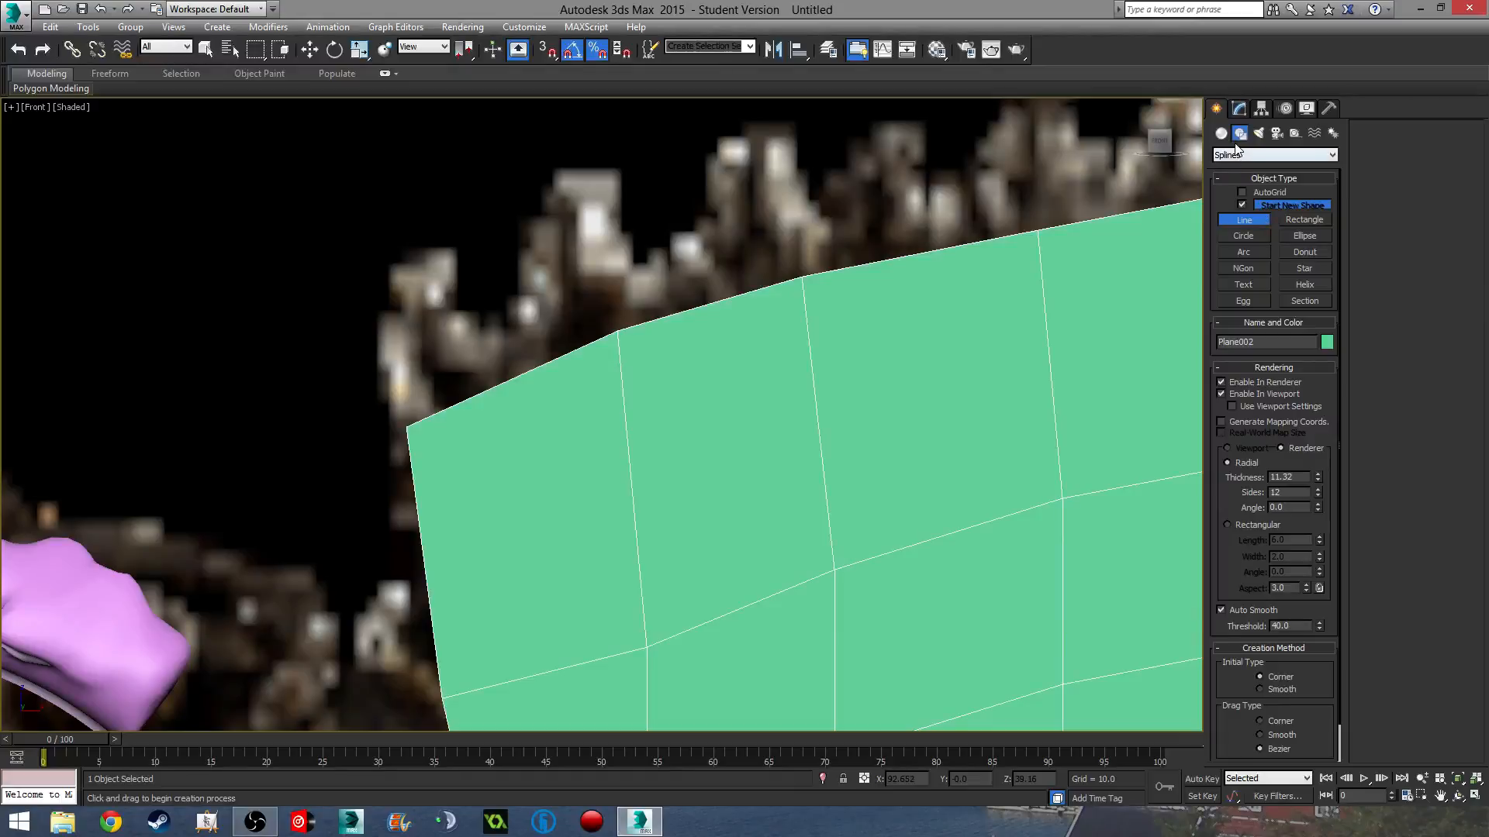
# - Disable line rendering in both the renderer and the viewport, and set the line thickness to 0.11
pyautogui.click(1221, 382)
pyautogui.rightClick(1318, 477)
pyautogui.click(1318, 474)
# - Try to trace the first spike with a curved line starting at the blade's upper corner nearest the handle
pyautogui.click(406, 427)
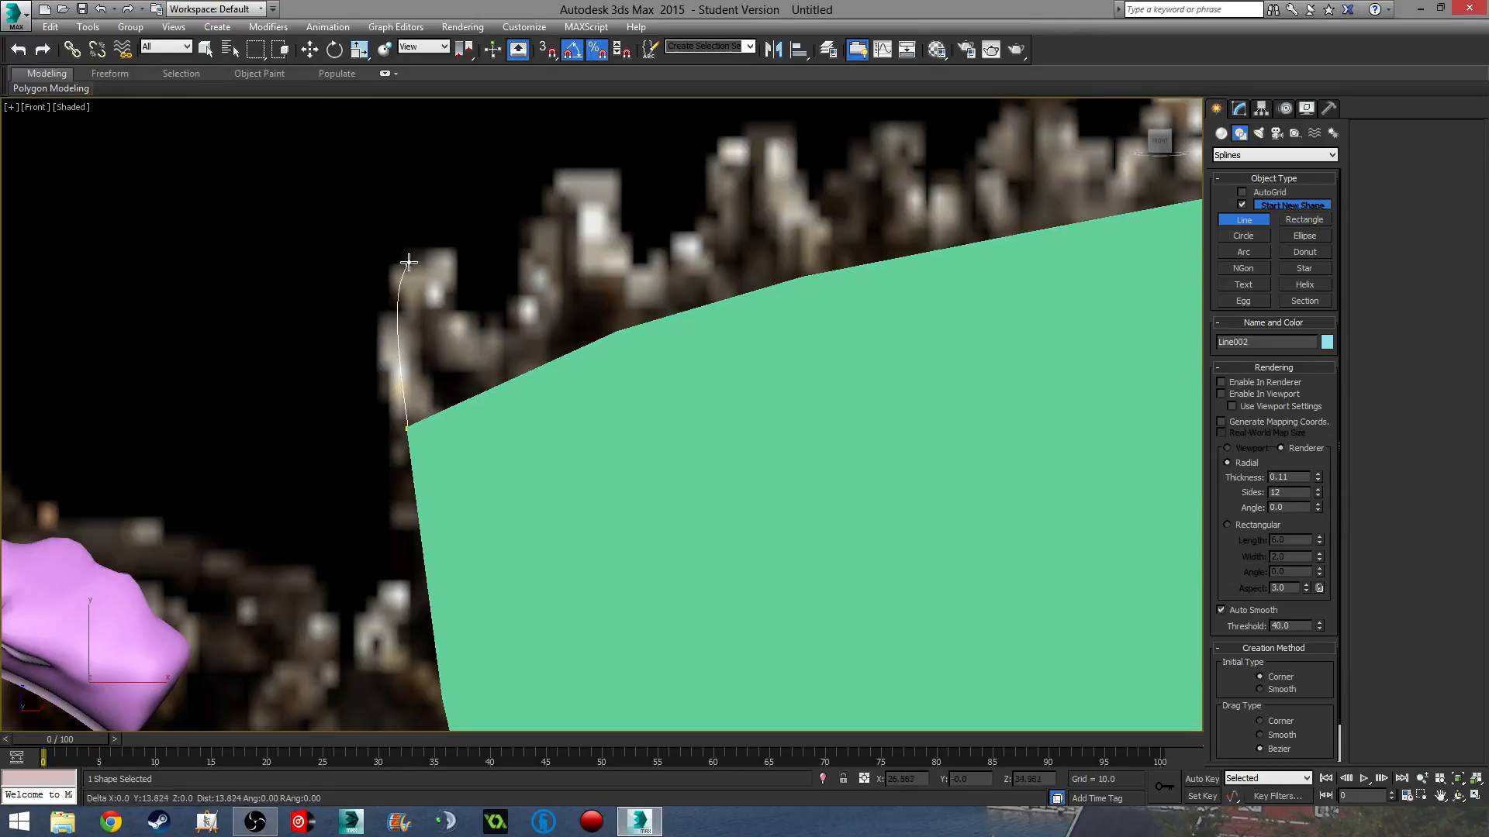
pyautogui.click(445, 248)
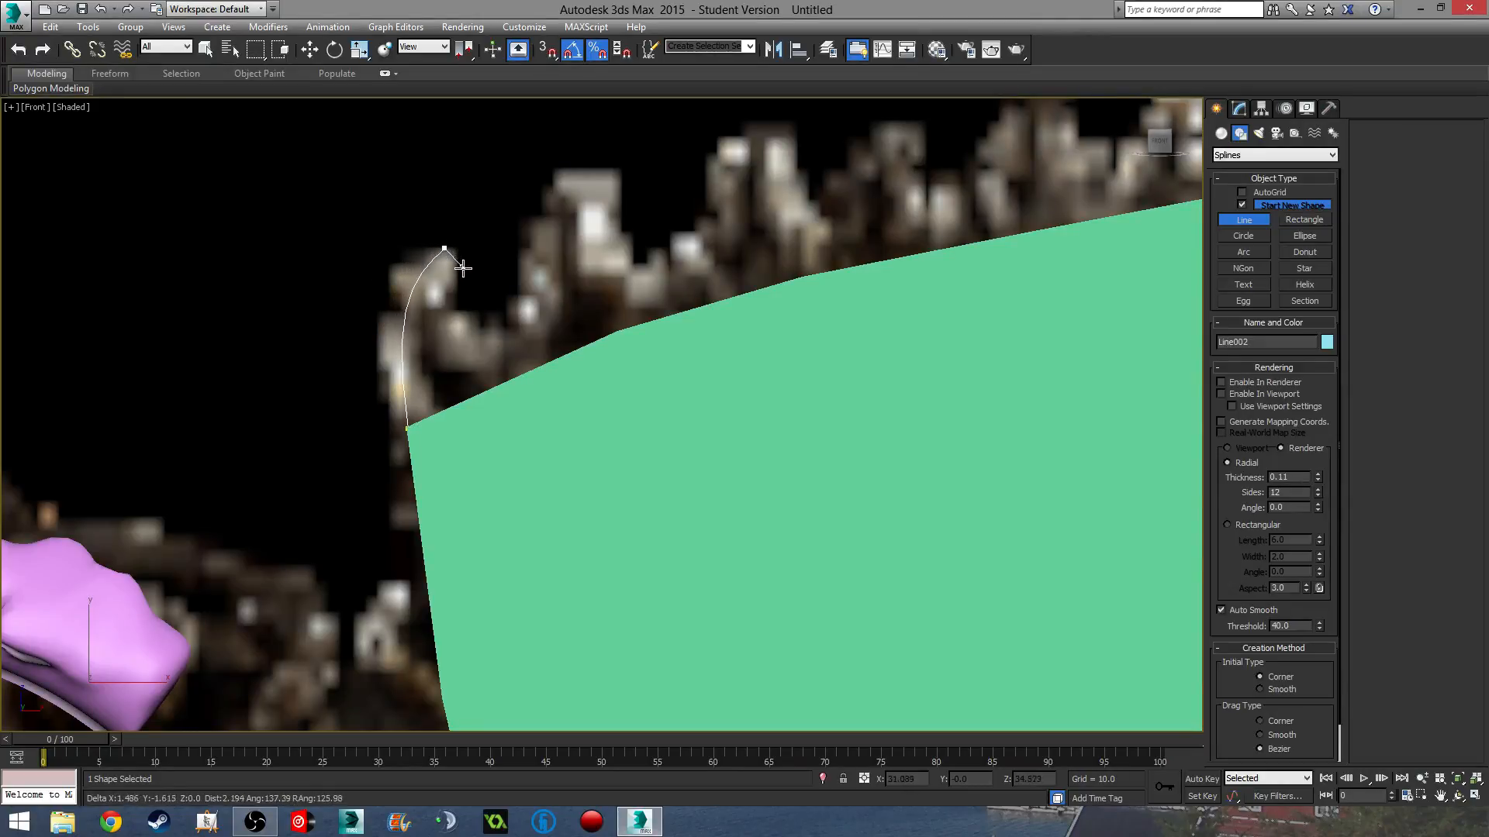
pyautogui.click(460, 257)
pyautogui.click(433, 313)
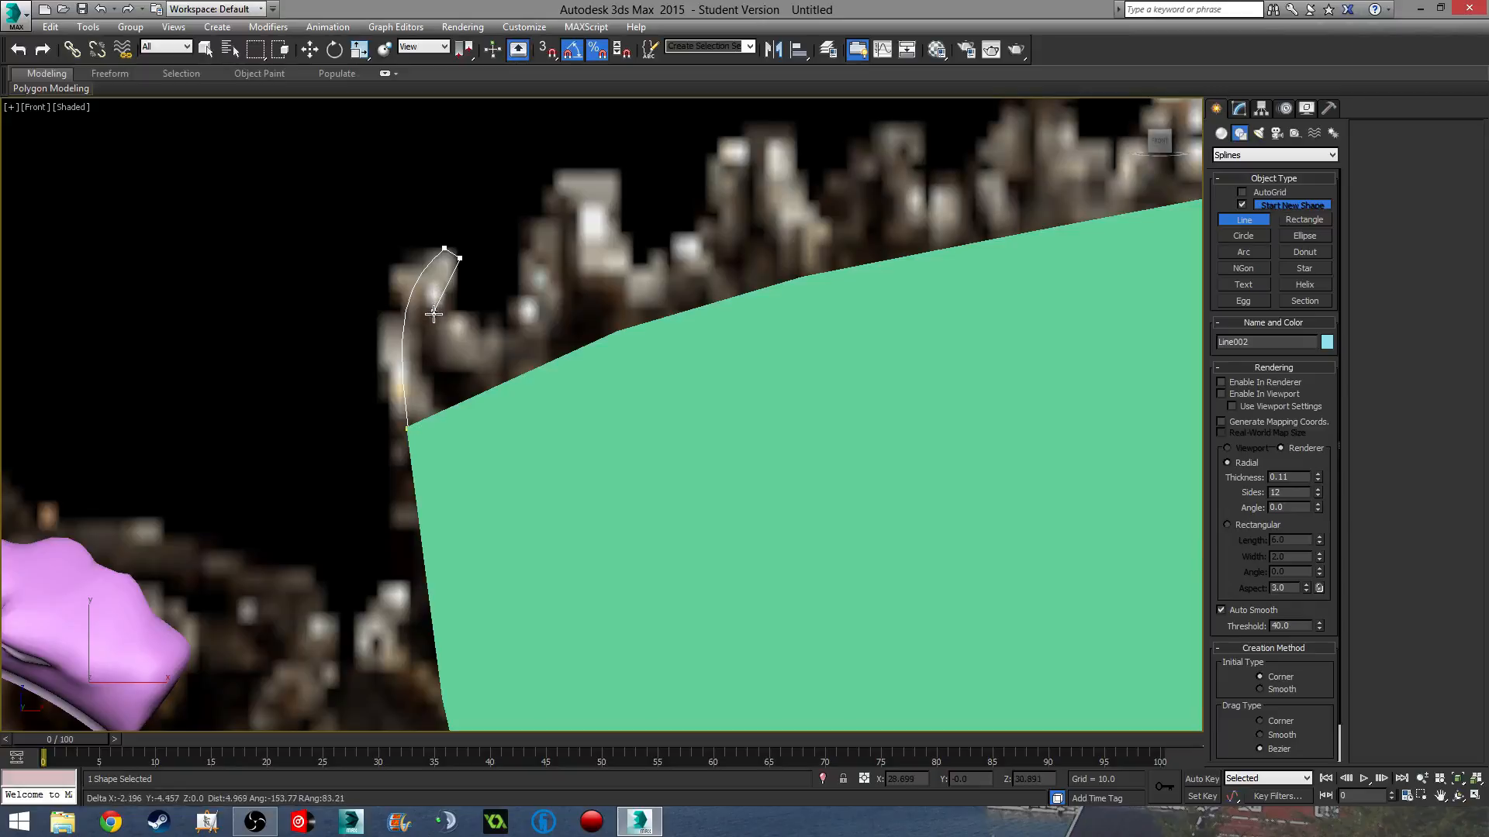
pyautogui.click(467, 329)
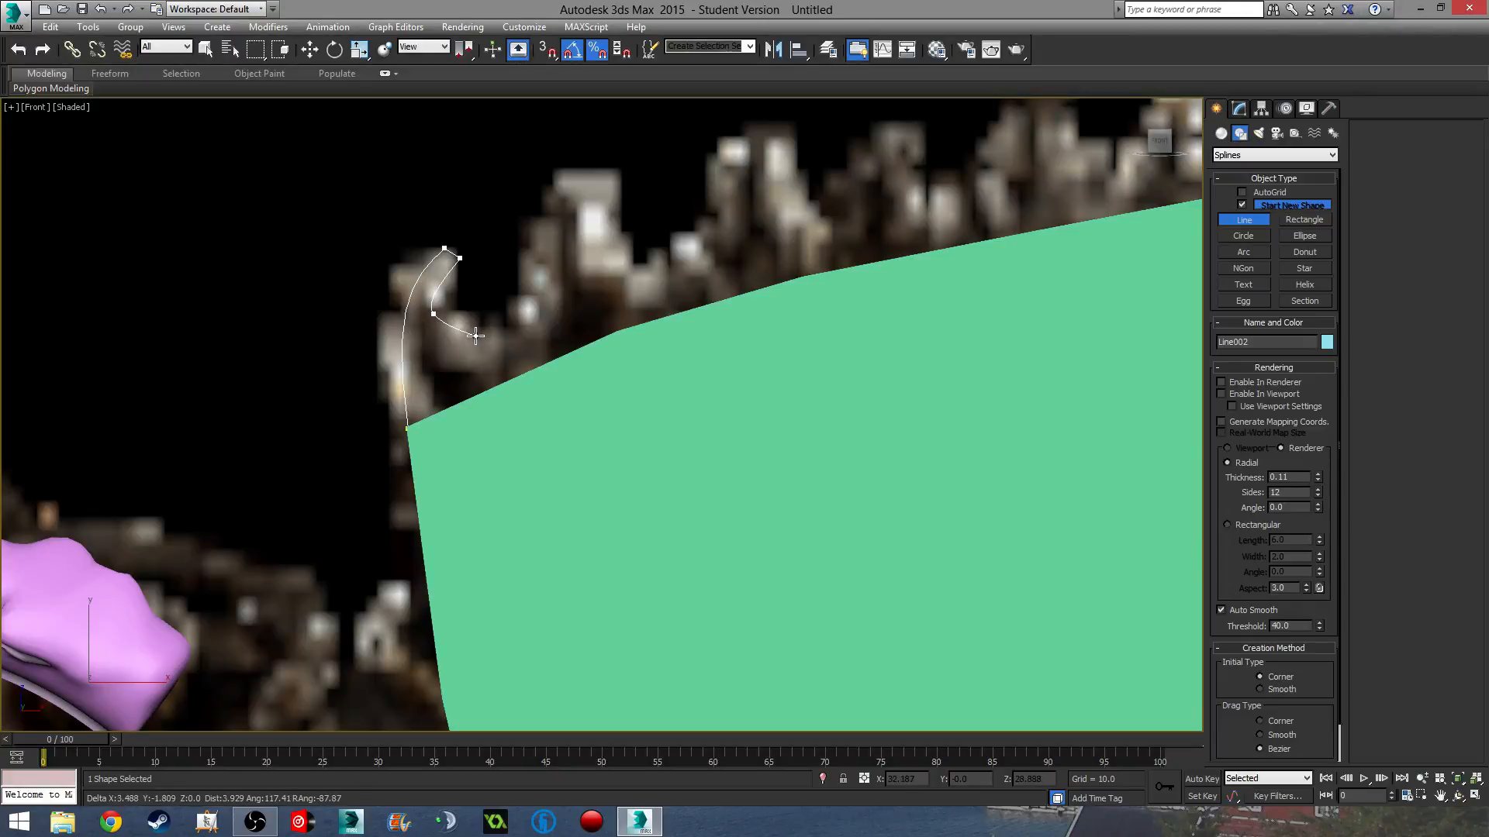
pyautogui.rightClick(475, 335)
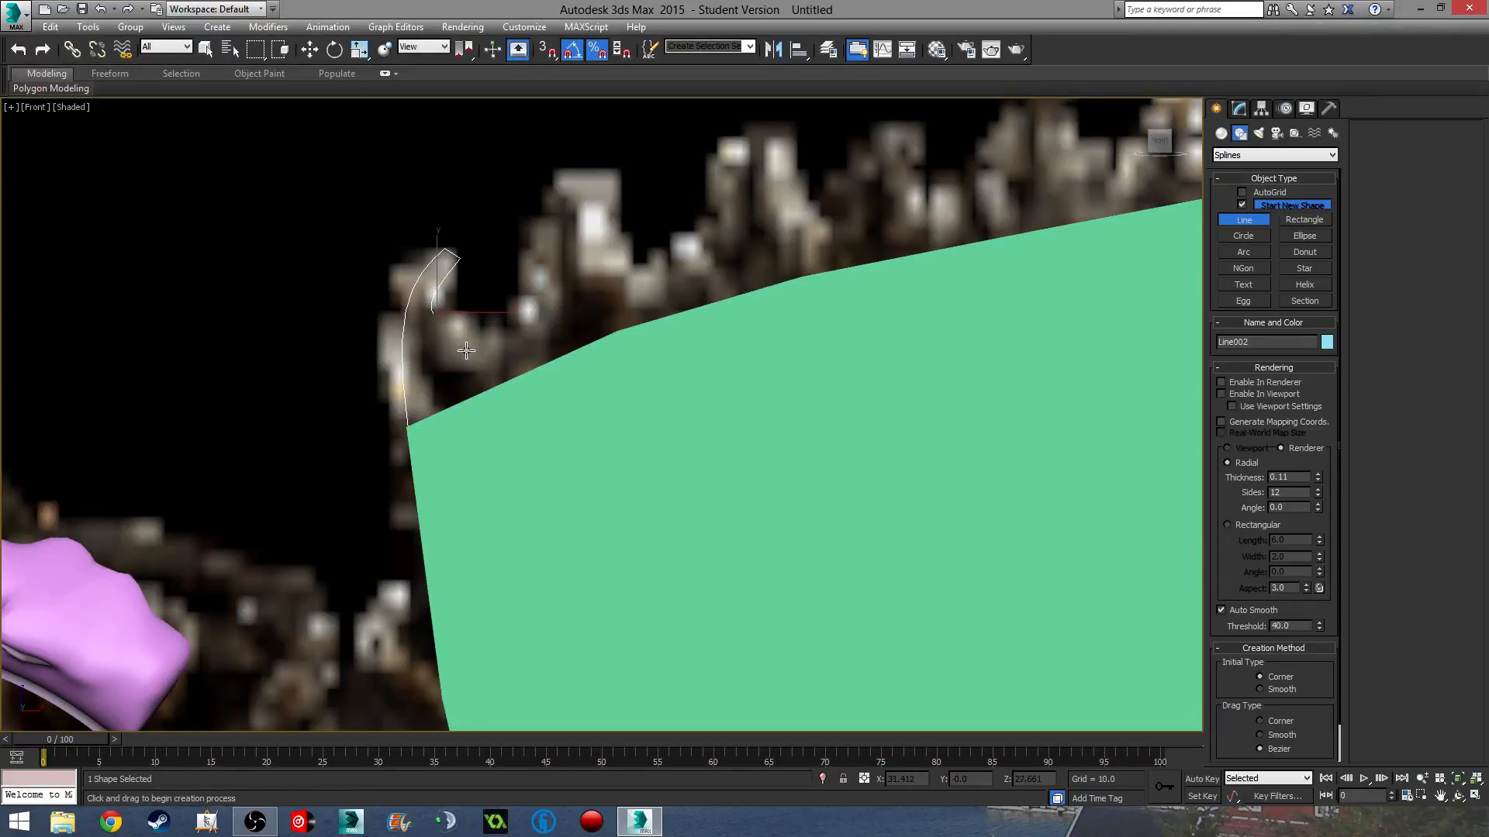
pyautogui.click(621, 343)
# - Trace the first spike nearest the handle as an open five-point curved line, starting and ending on the blade's upper edge
pyautogui.click(514, 378)
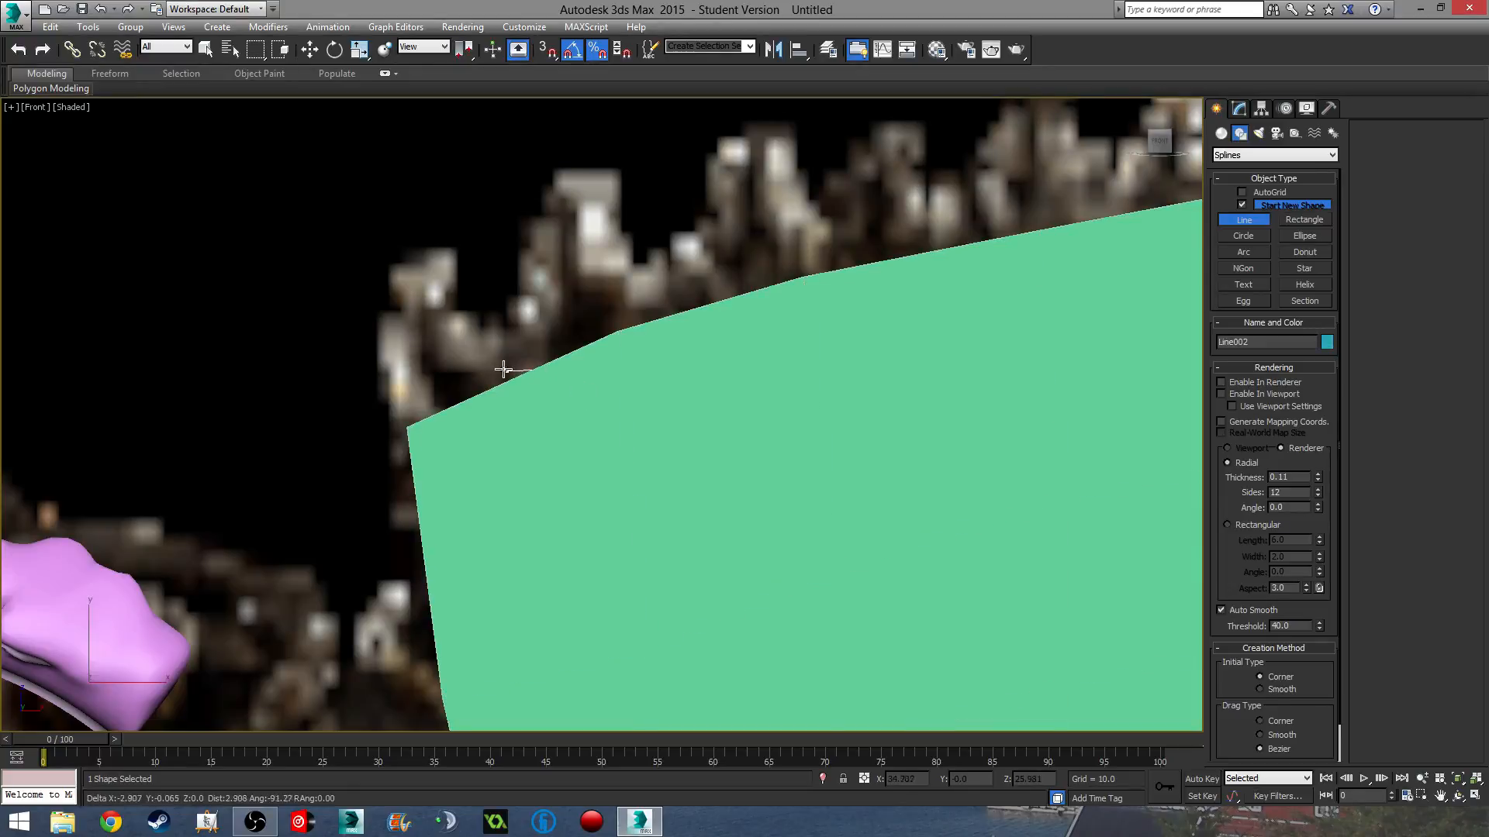
pyautogui.click(462, 330)
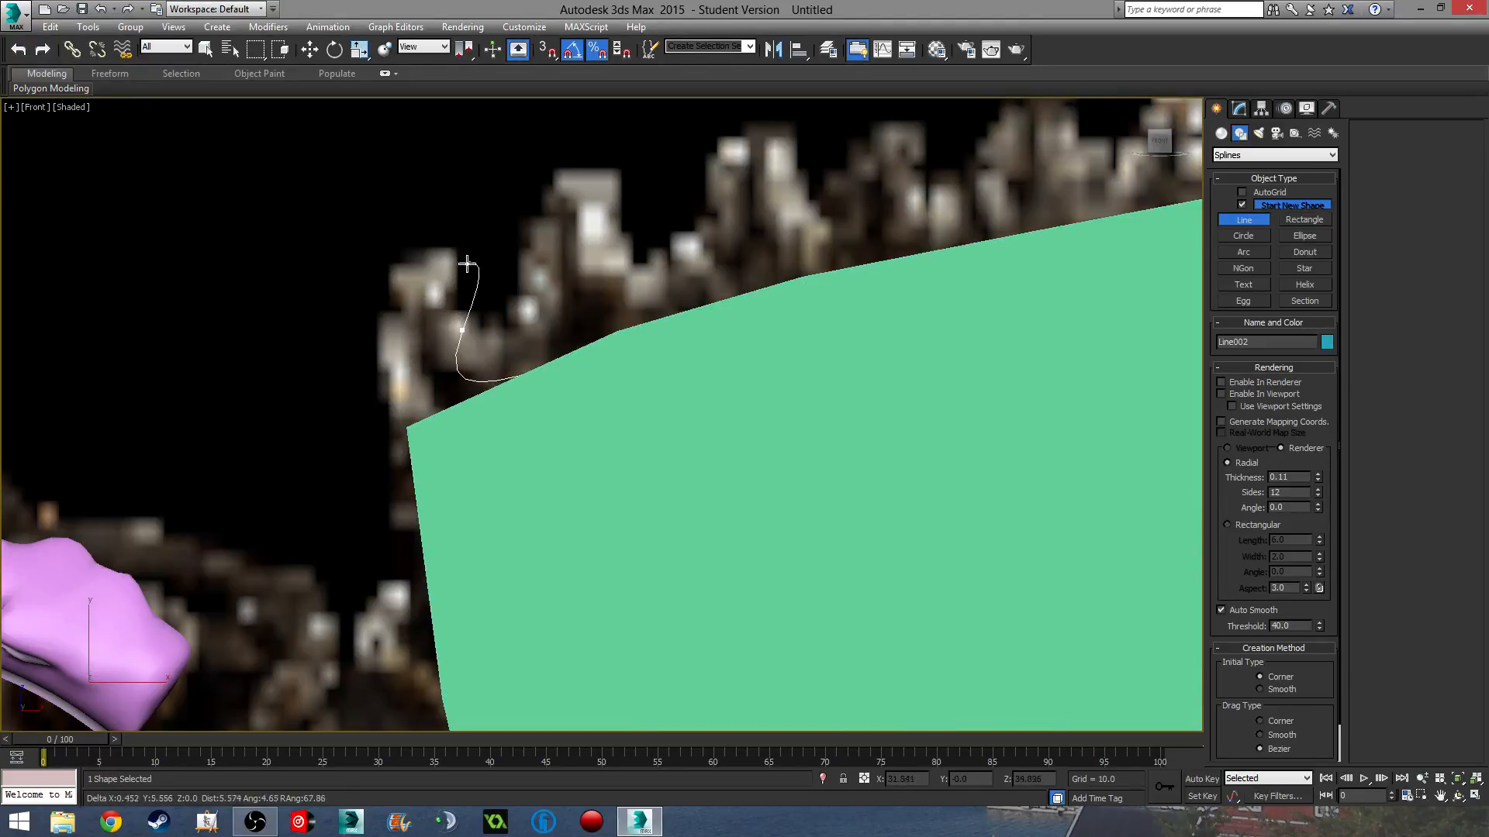
pyautogui.click(461, 265)
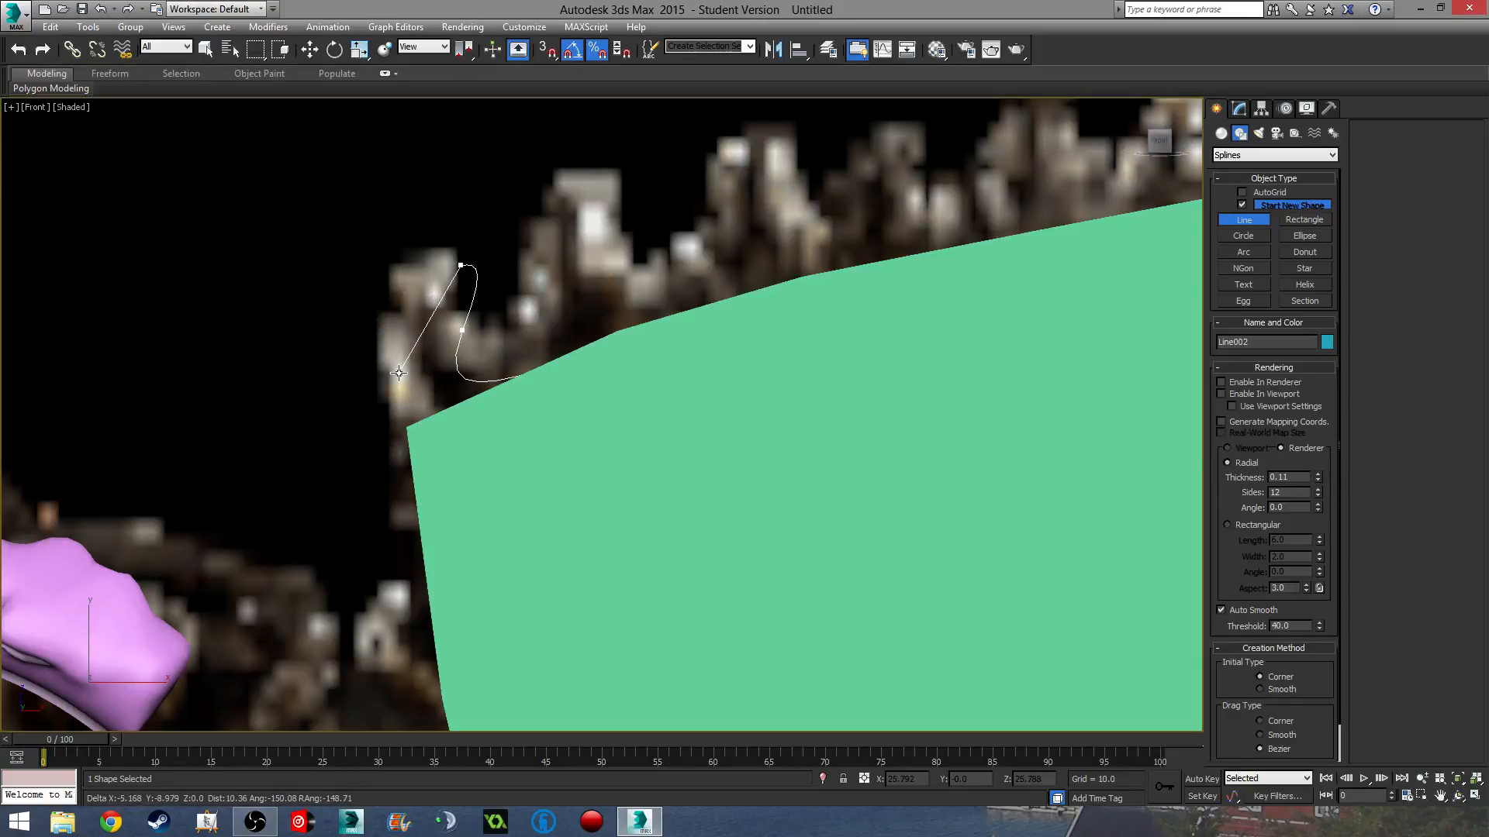
pyautogui.click(413, 331)
pyautogui.click(429, 427)
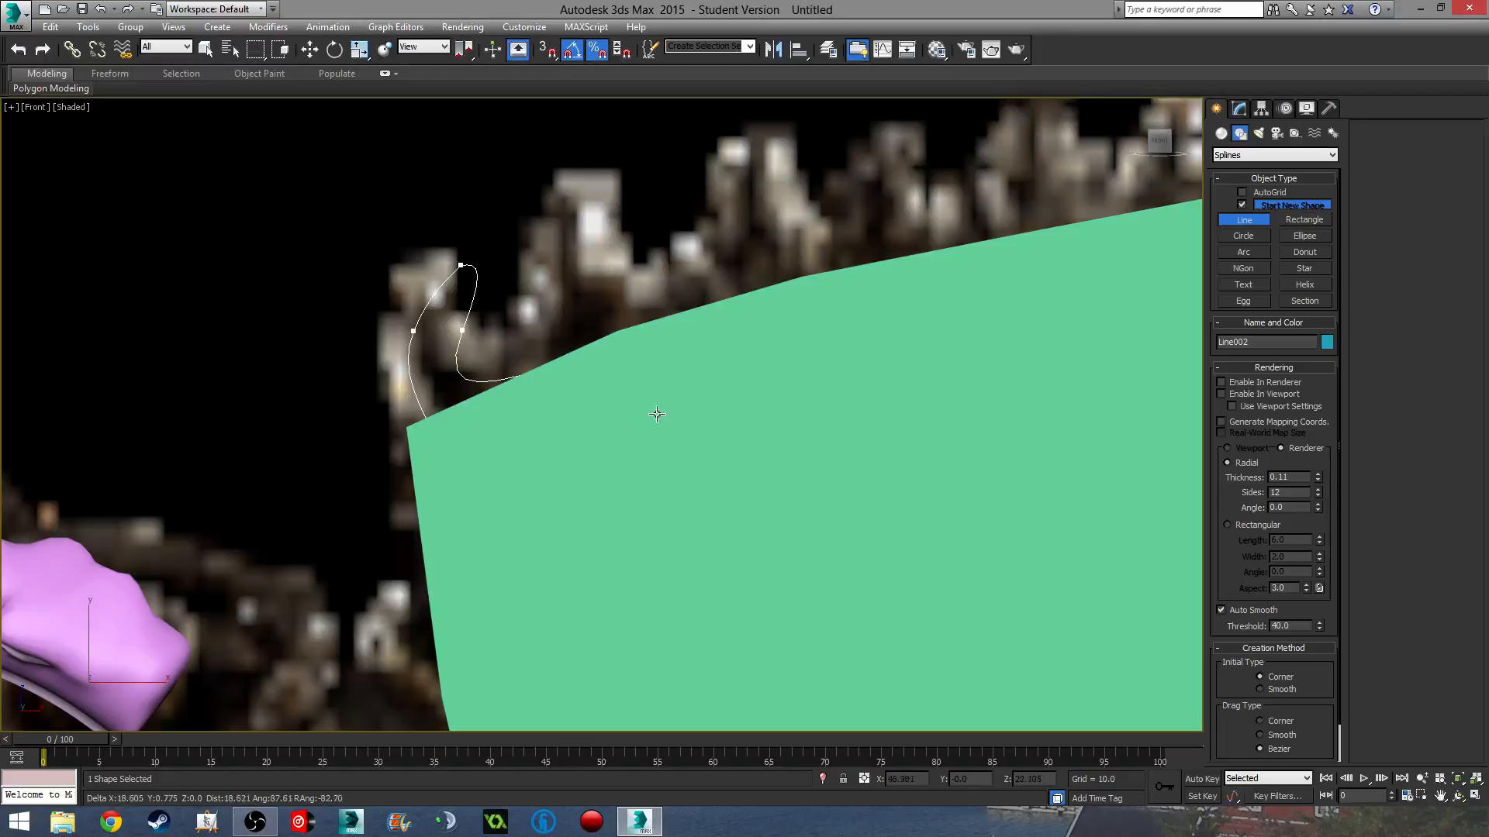
pyautogui.rightClick(519, 445)
# - Enter vertex editing on the spike line and raise its tip vertex to make the spike taller
pyautogui.moveTo(534, 396); pyautogui.dragTo(553, 440, button='middle')
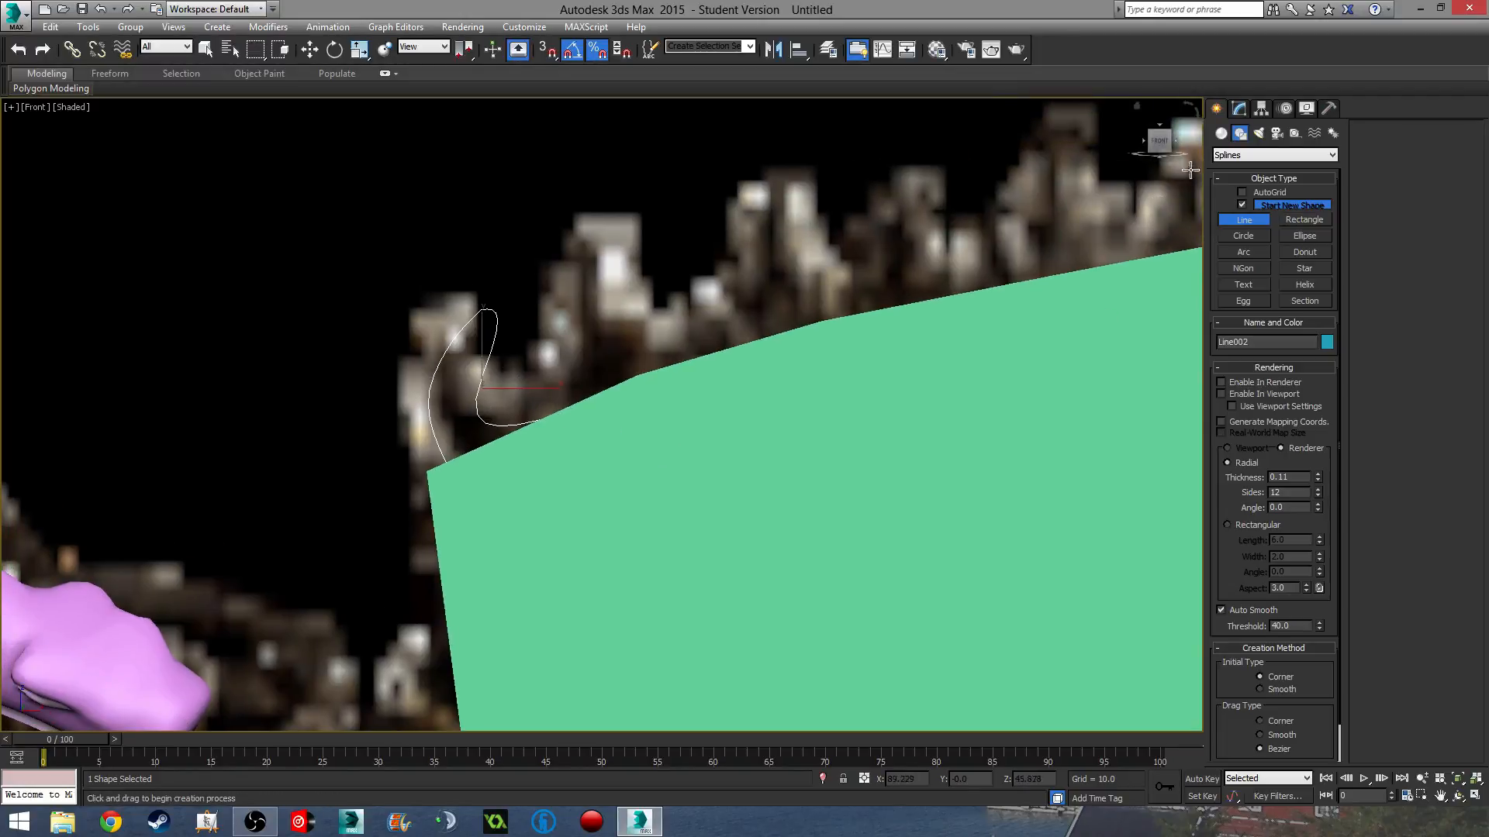
pyautogui.click(1240, 110)
pyautogui.click(1385, 148)
pyautogui.scroll(2, 128, 248)
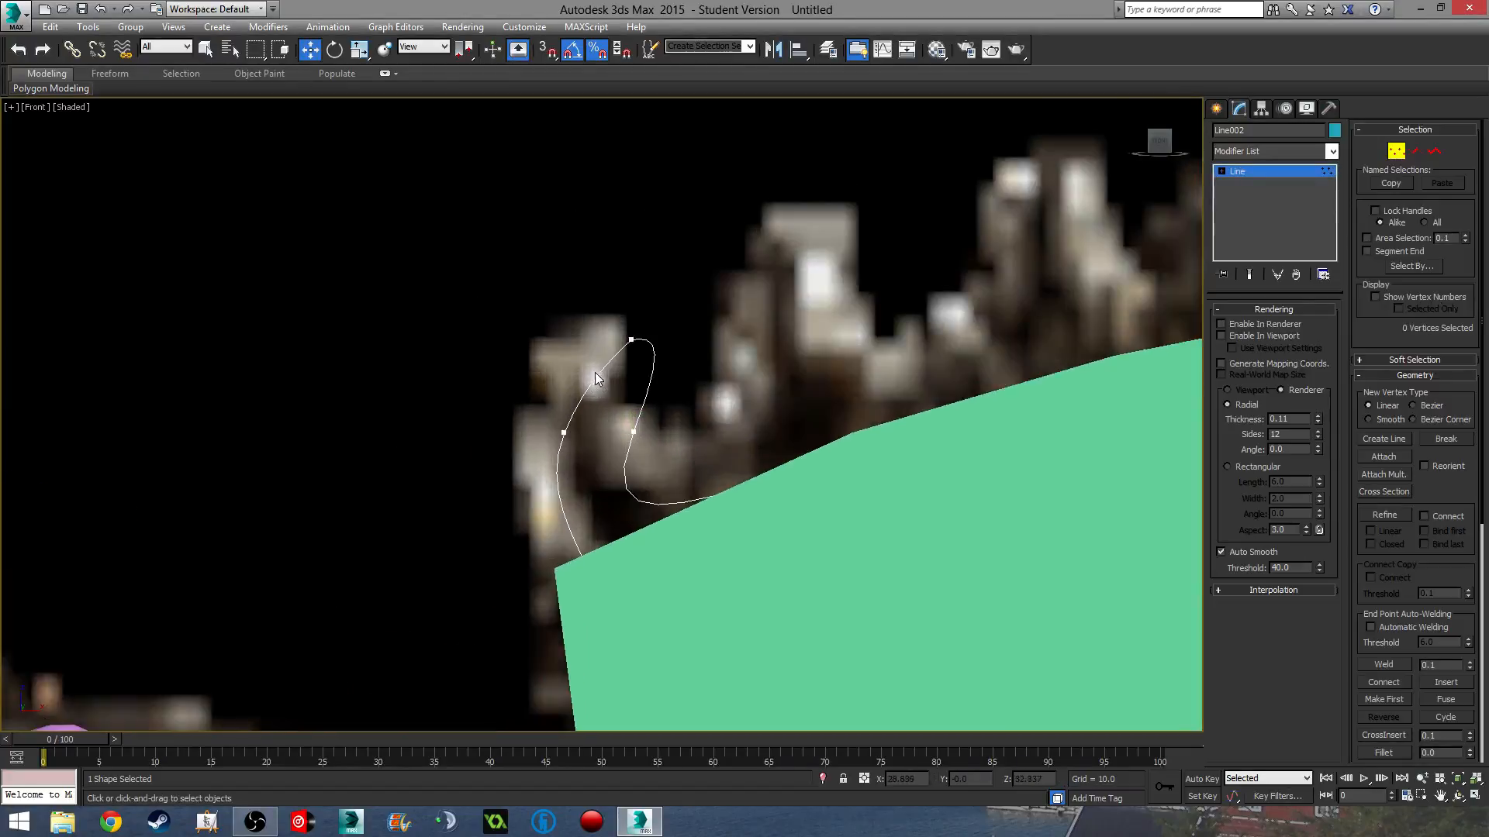
pyautogui.scroll(2, 597, 372)
pyautogui.moveTo(733, 344); pyautogui.dragTo(725, 275)
# - Shift the spike's inner vertex slightly outward and adjust the inner and outer vertices' tangent handles to smooth both sides
pyautogui.click(650, 456)
pyautogui.moveTo(652, 447)
pyautogui.mouseDown()
pyautogui.moveTo(702, 444)
pyautogui.moveTo(670, 464)
pyautogui.mouseUp()
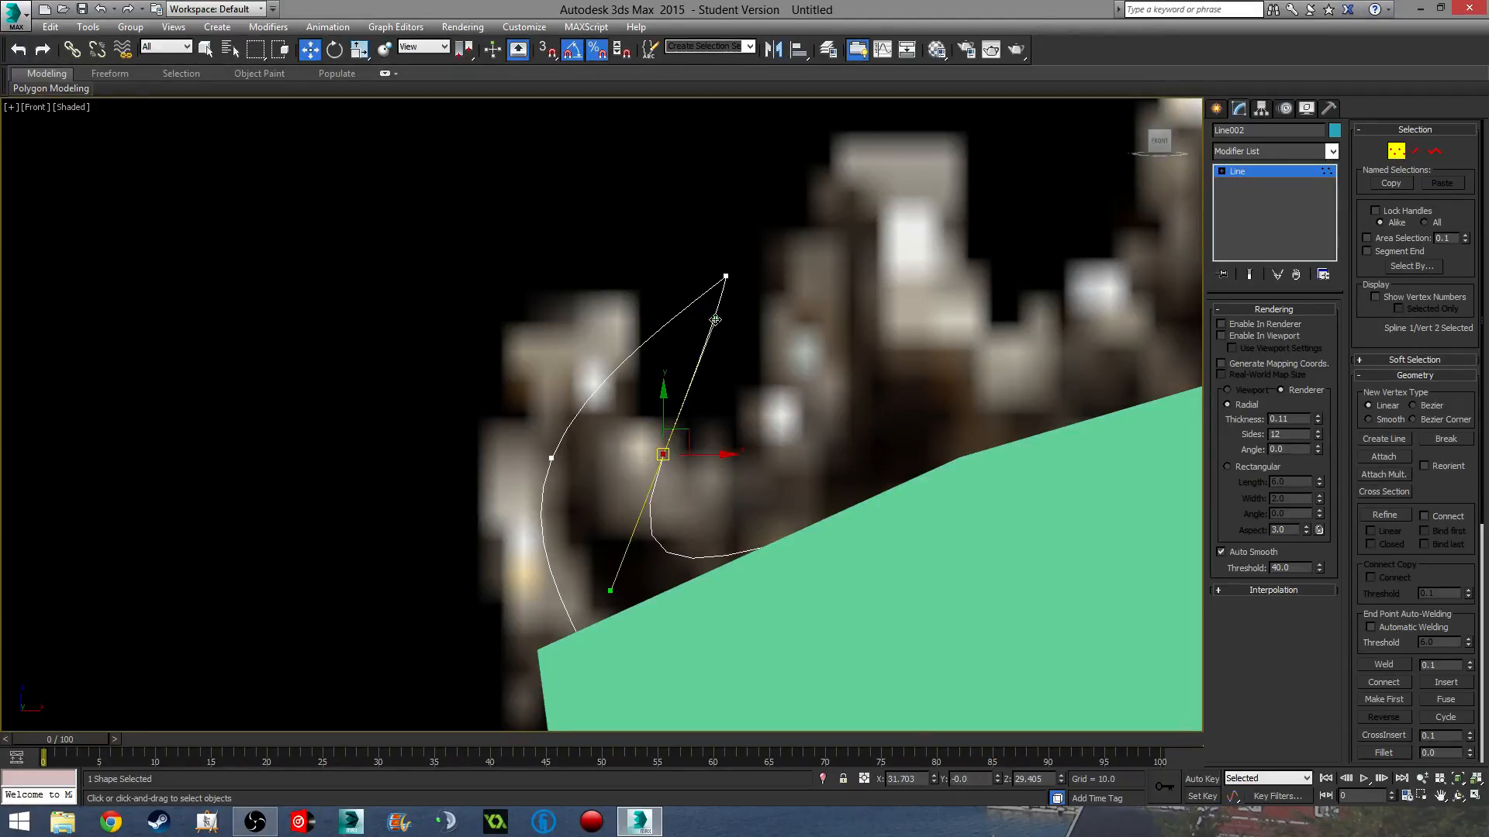
pyautogui.moveTo(715, 320); pyautogui.dragTo(653, 432)
pyautogui.click(552, 459)
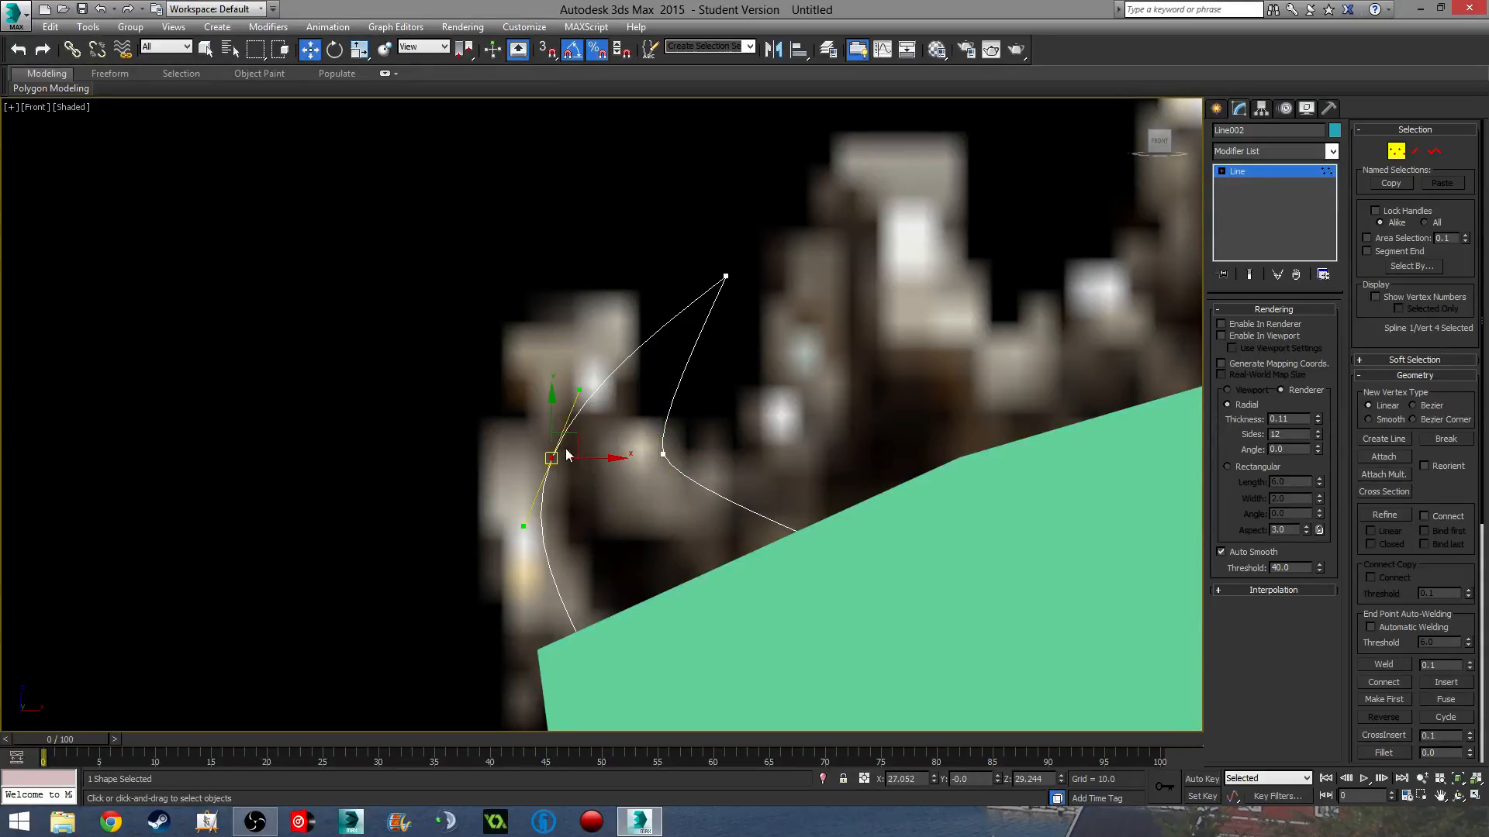
pyautogui.moveTo(576, 387); pyautogui.dragTo(550, 359)
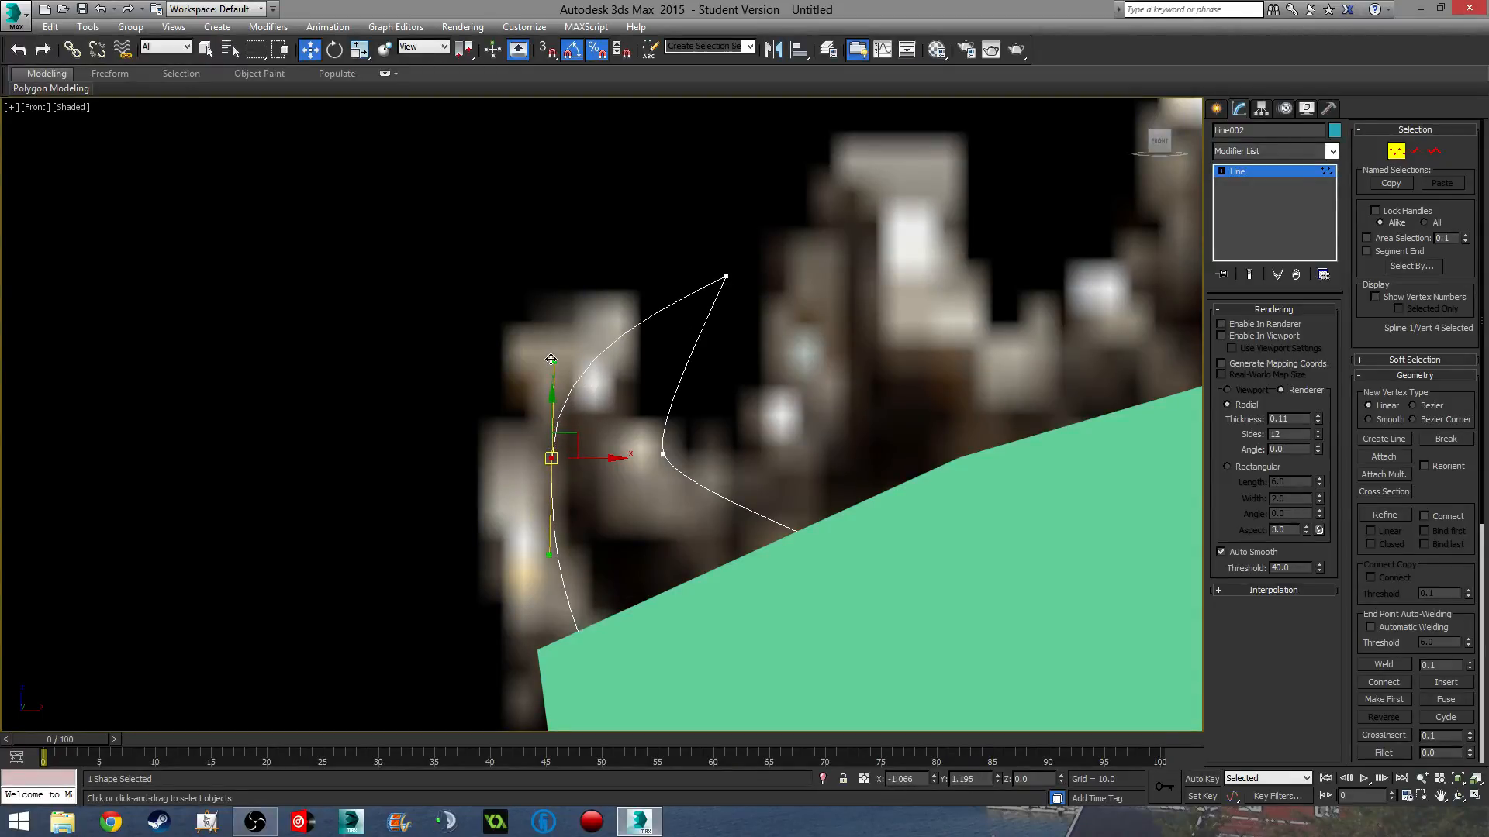
# - Try to thicken the open spike line with a Shell modifier
pyautogui.scroll(-5, 604, 452)
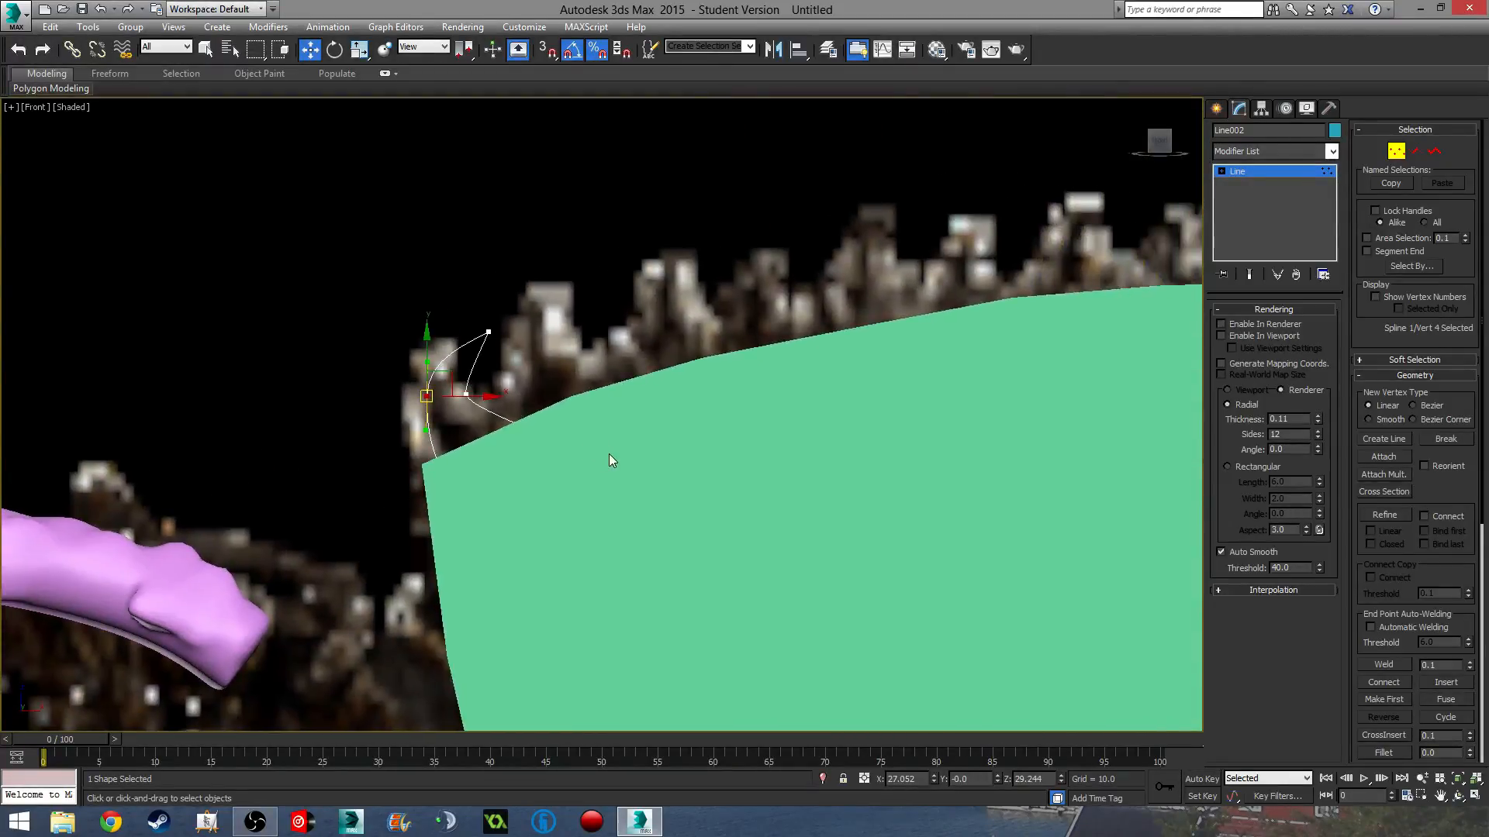
pyautogui.moveTo(612, 461); pyautogui.dragTo(591, 510, button='middle')
pyautogui.click(1263, 150)
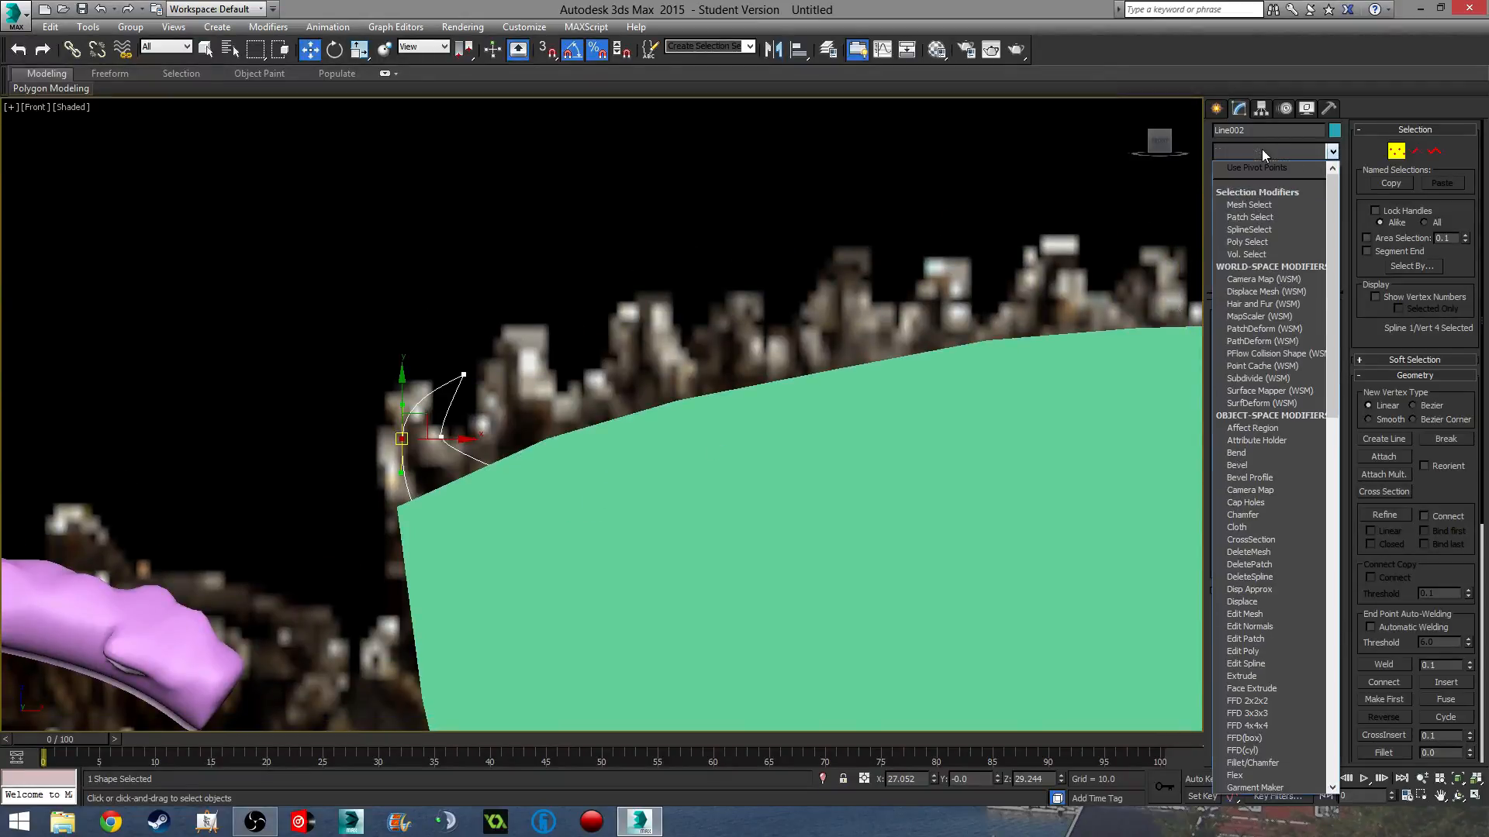
pyautogui.write('sh')
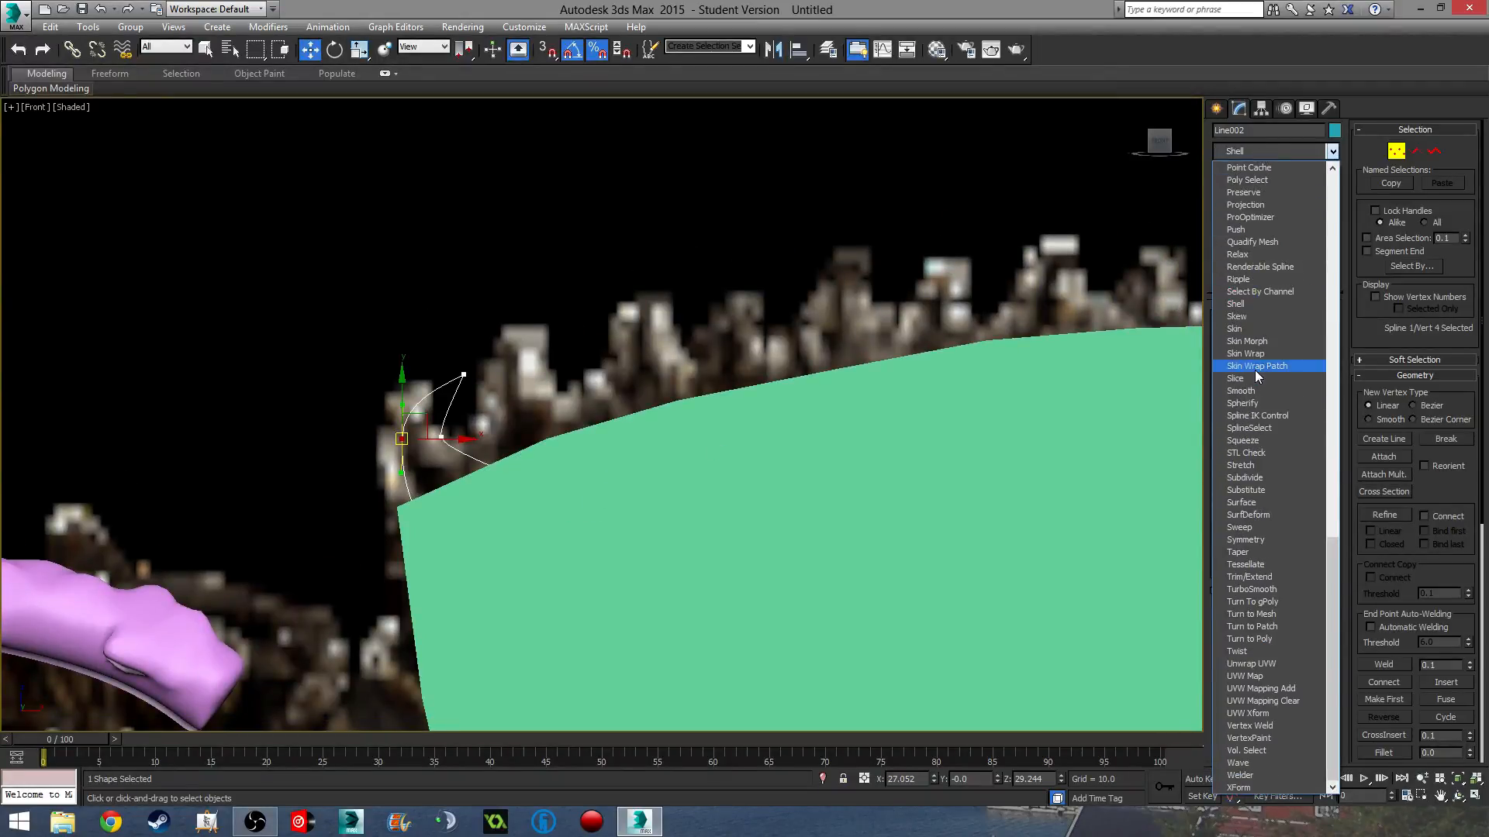
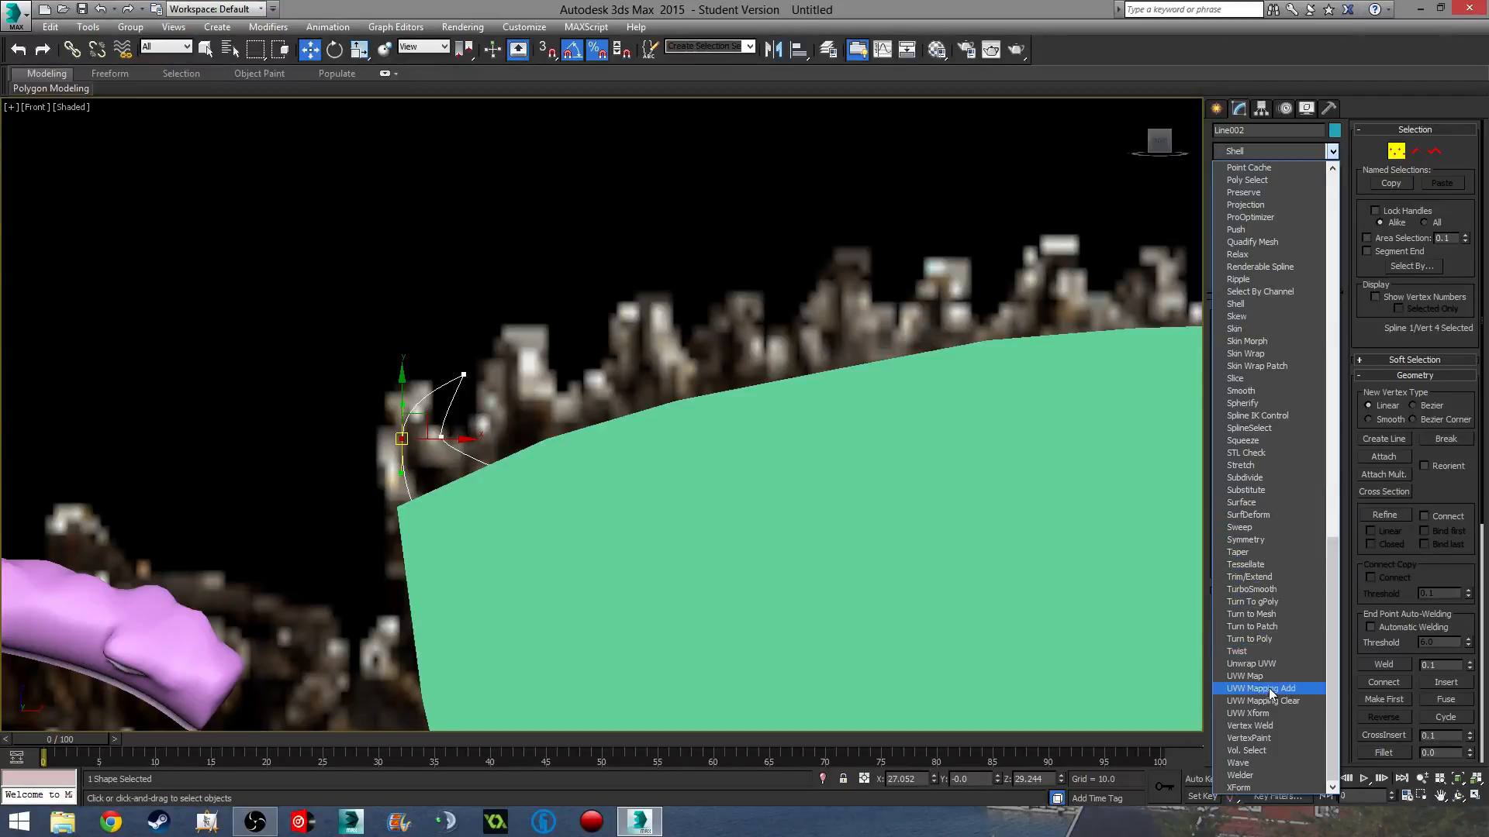
pyautogui.click(1236, 304)
pyautogui.keyDown('alt'); pyautogui.moveTo(674, 533); pyautogui.dragTo(504, 500, button='middle'); pyautogui.keyUp('alt')
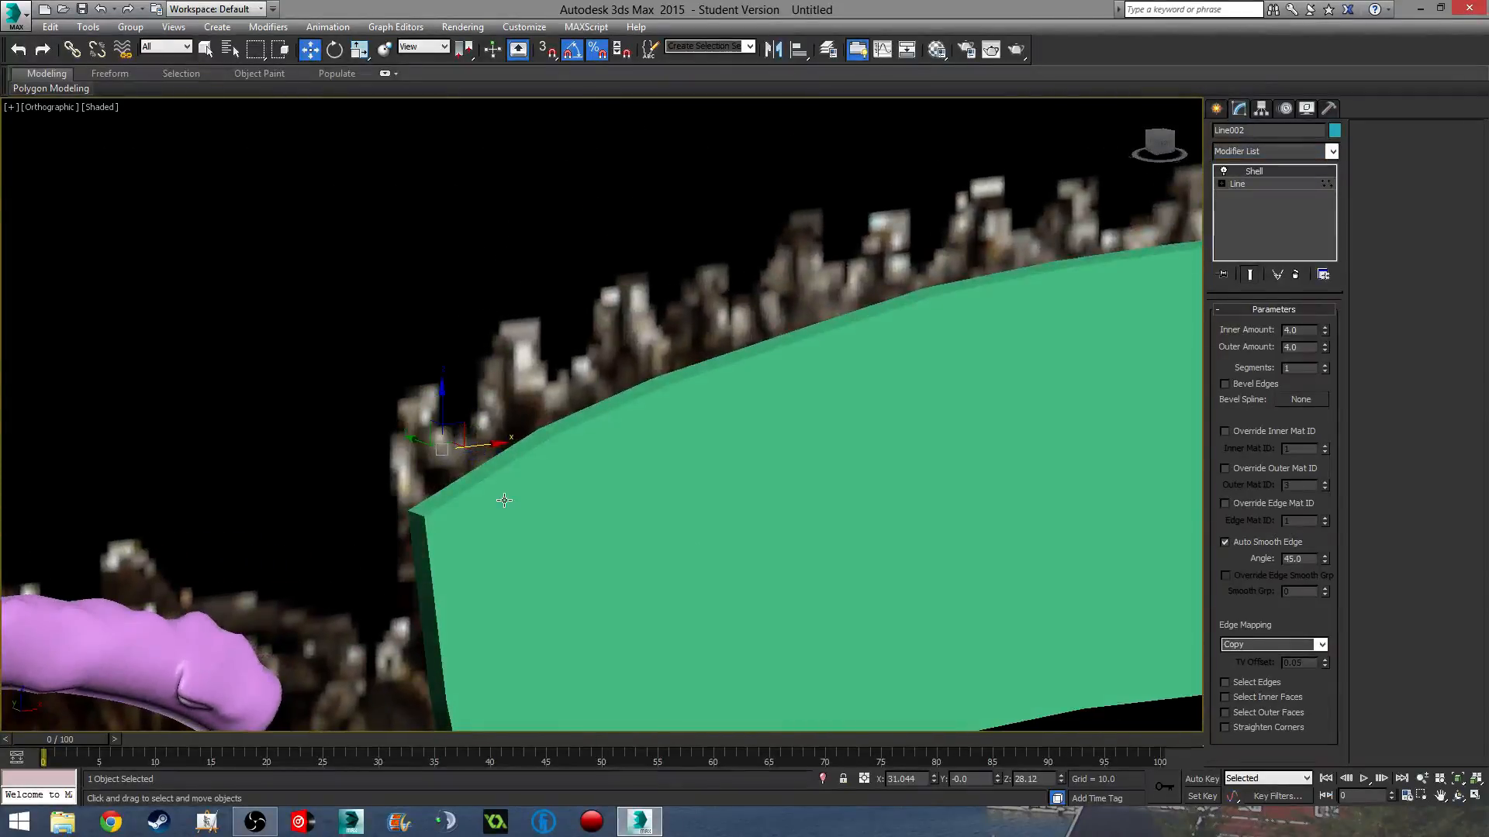
pyautogui.hotkey('ctrl', 'z')
# - In the Front wireframe view, draw a straight line between the spike outline's two open ends, just inside the blade's edge
pyautogui.scroll(3, 569, 520)
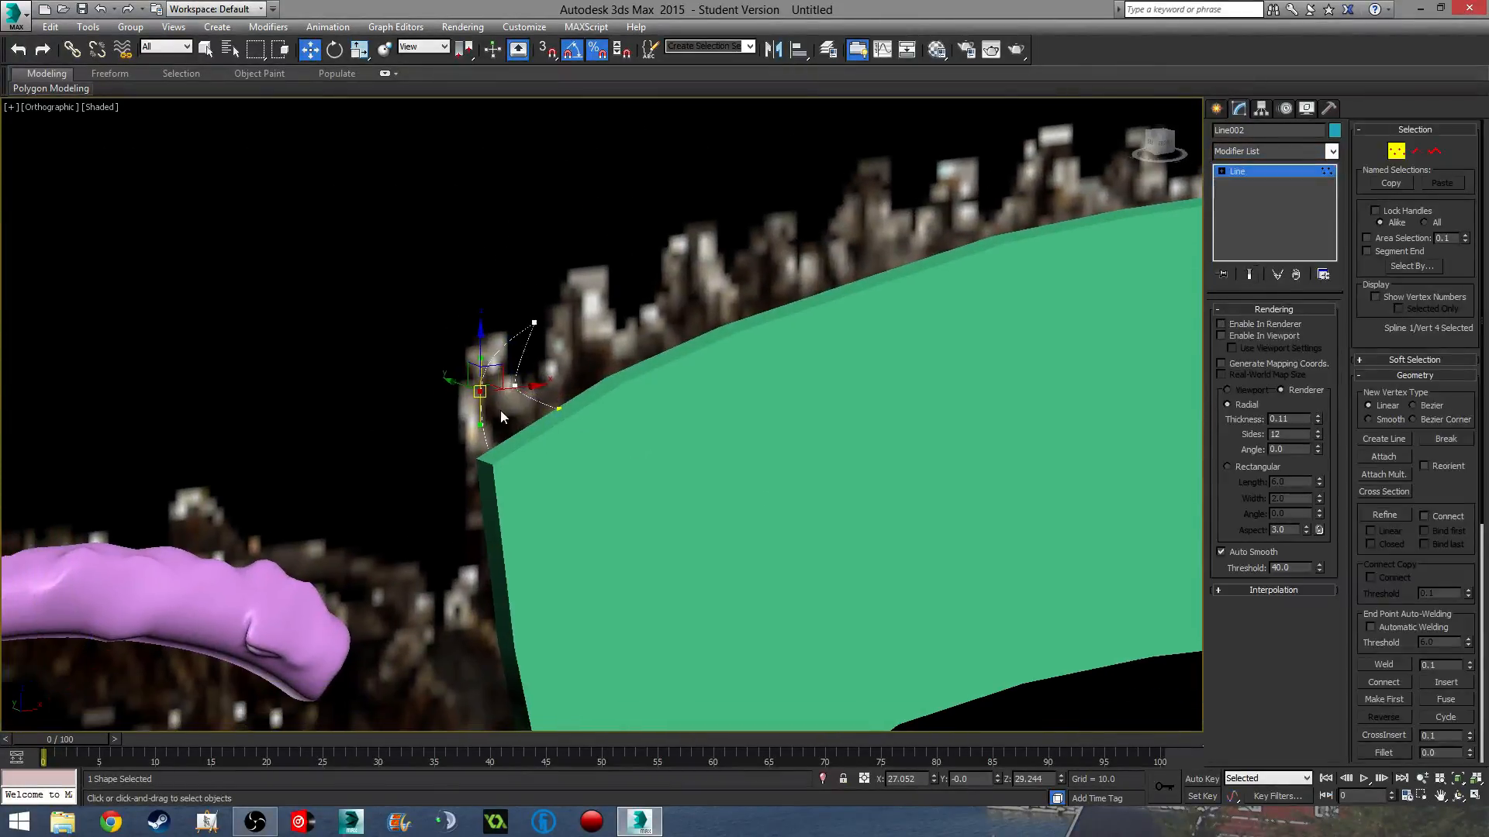
pyautogui.moveTo(500, 411); pyautogui.dragTo(686, 477, button='middle')
pyautogui.scroll(-3, 602, 440)
pyautogui.press('f')
pyautogui.press('F3')
pyautogui.scroll(4, 680, 487)
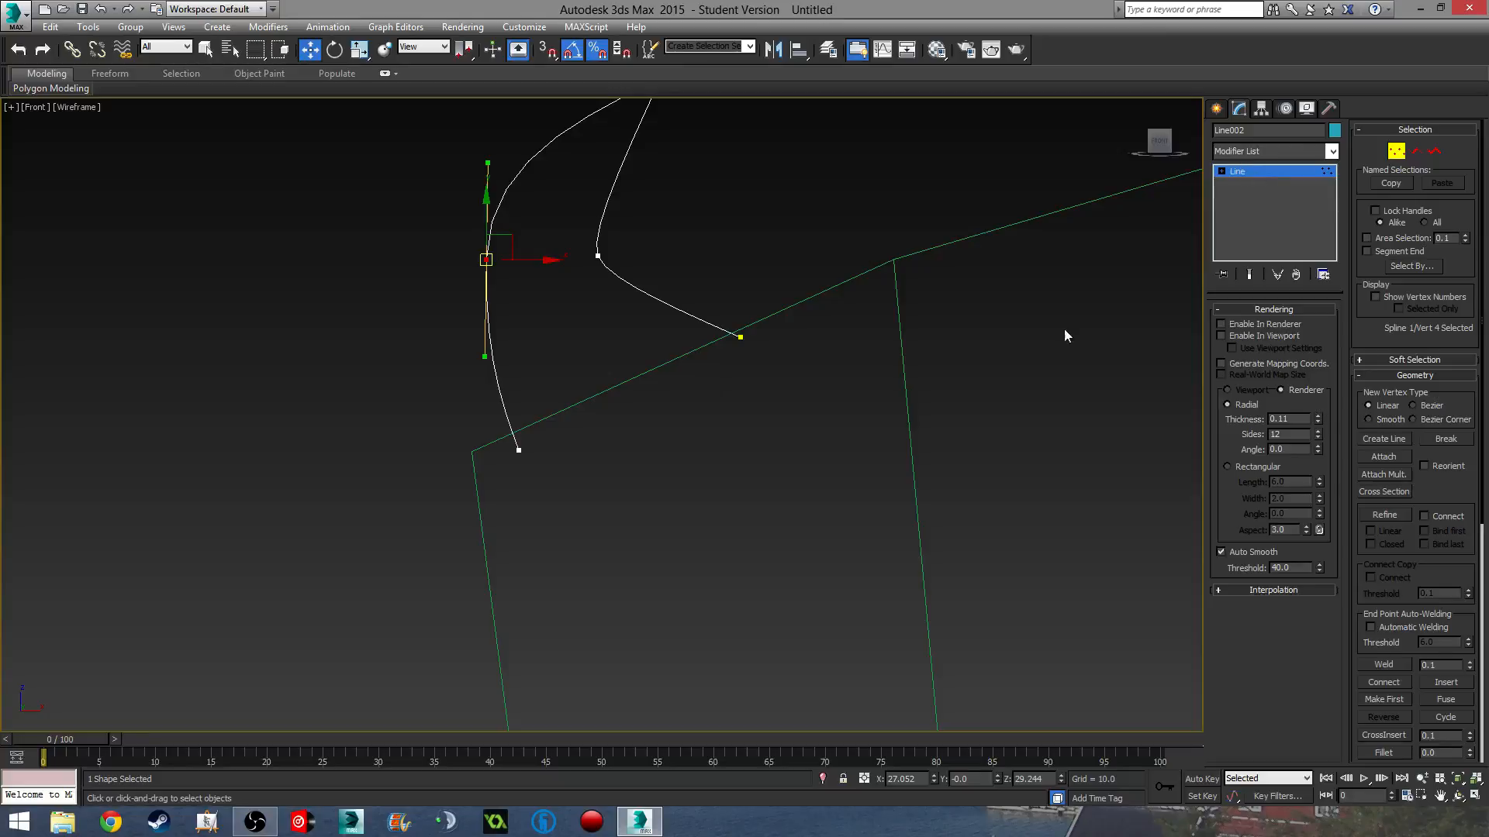
pyautogui.click(1219, 109)
pyautogui.click(1243, 220)
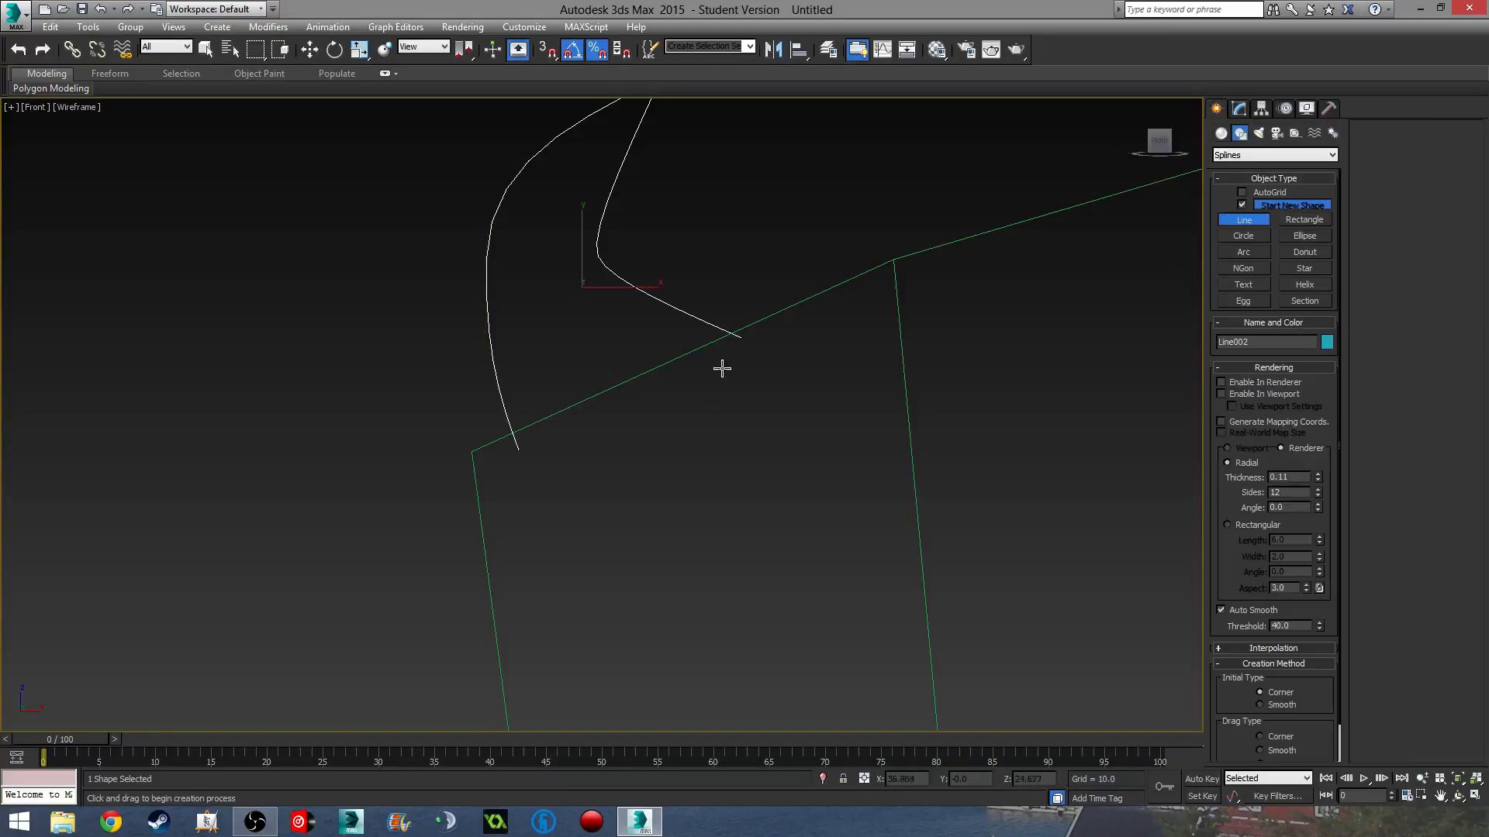
pyautogui.click(741, 344)
pyautogui.click(526, 450)
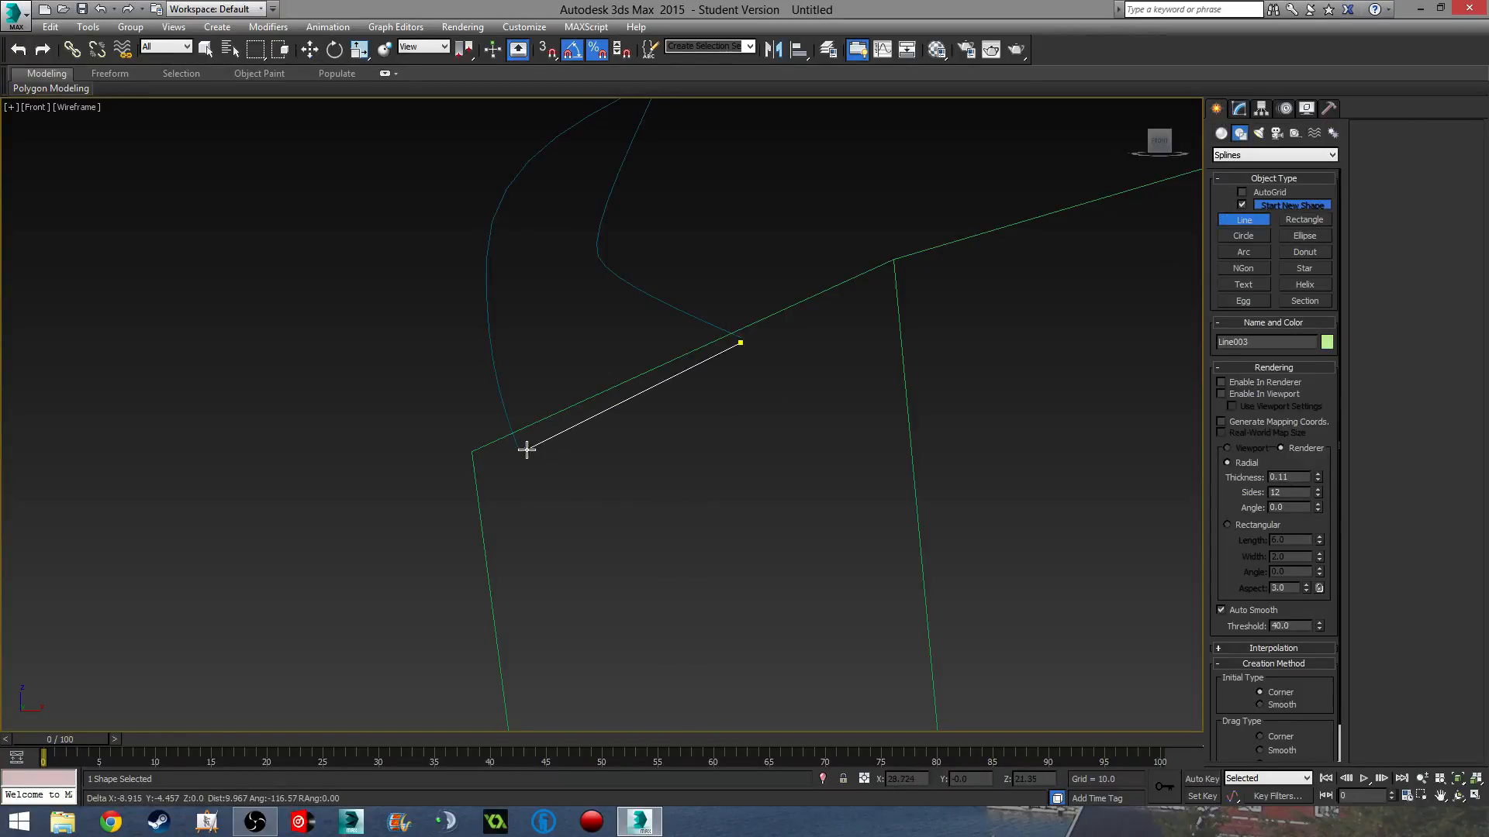
pyautogui.rightClick(637, 452)
pyautogui.rightClick(622, 294)
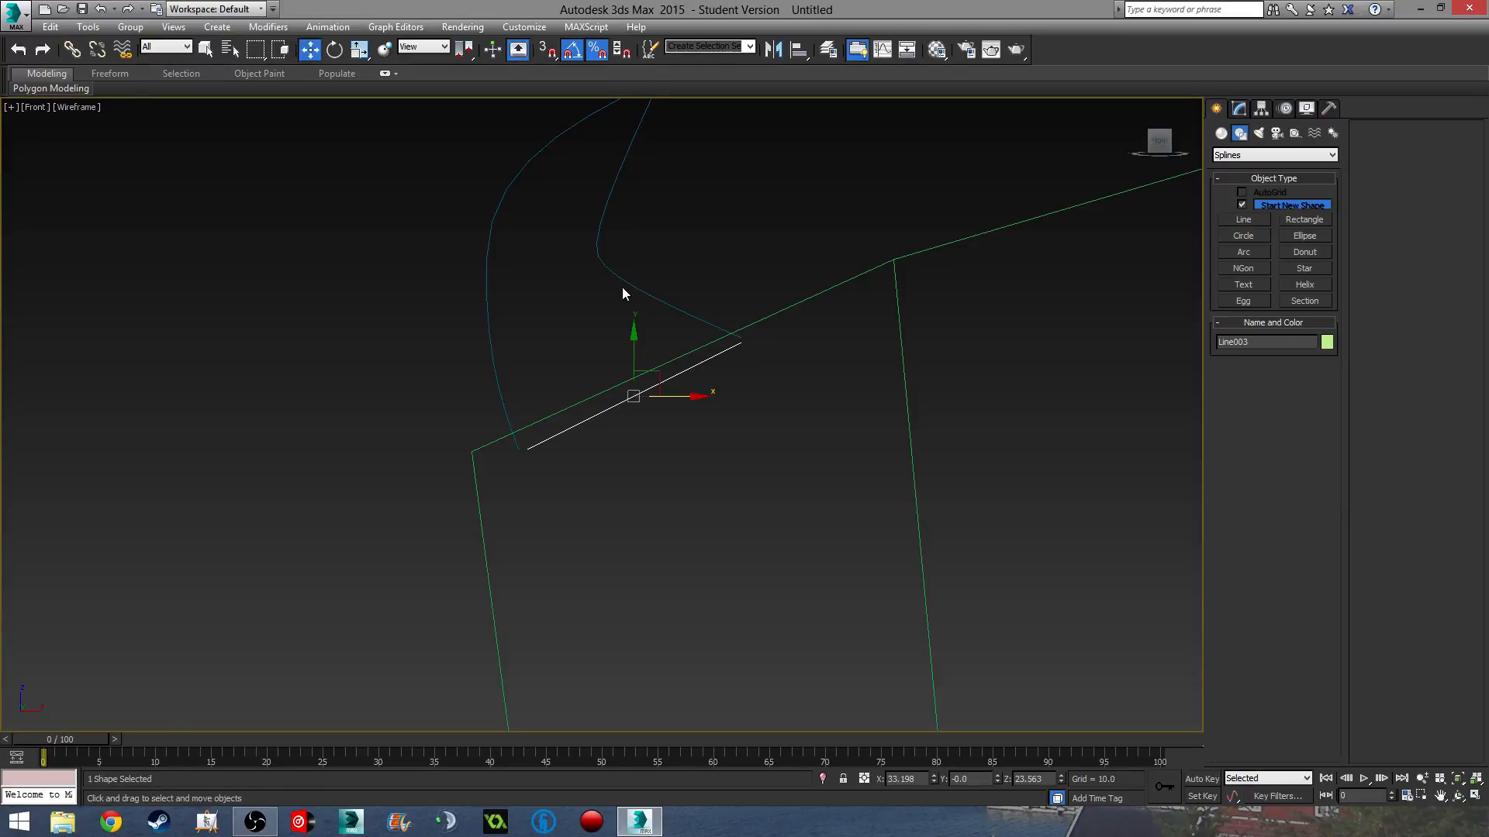
# - Attach the straight base line to the curved spike line
pyautogui.click(638, 285)
pyautogui.click(1239, 109)
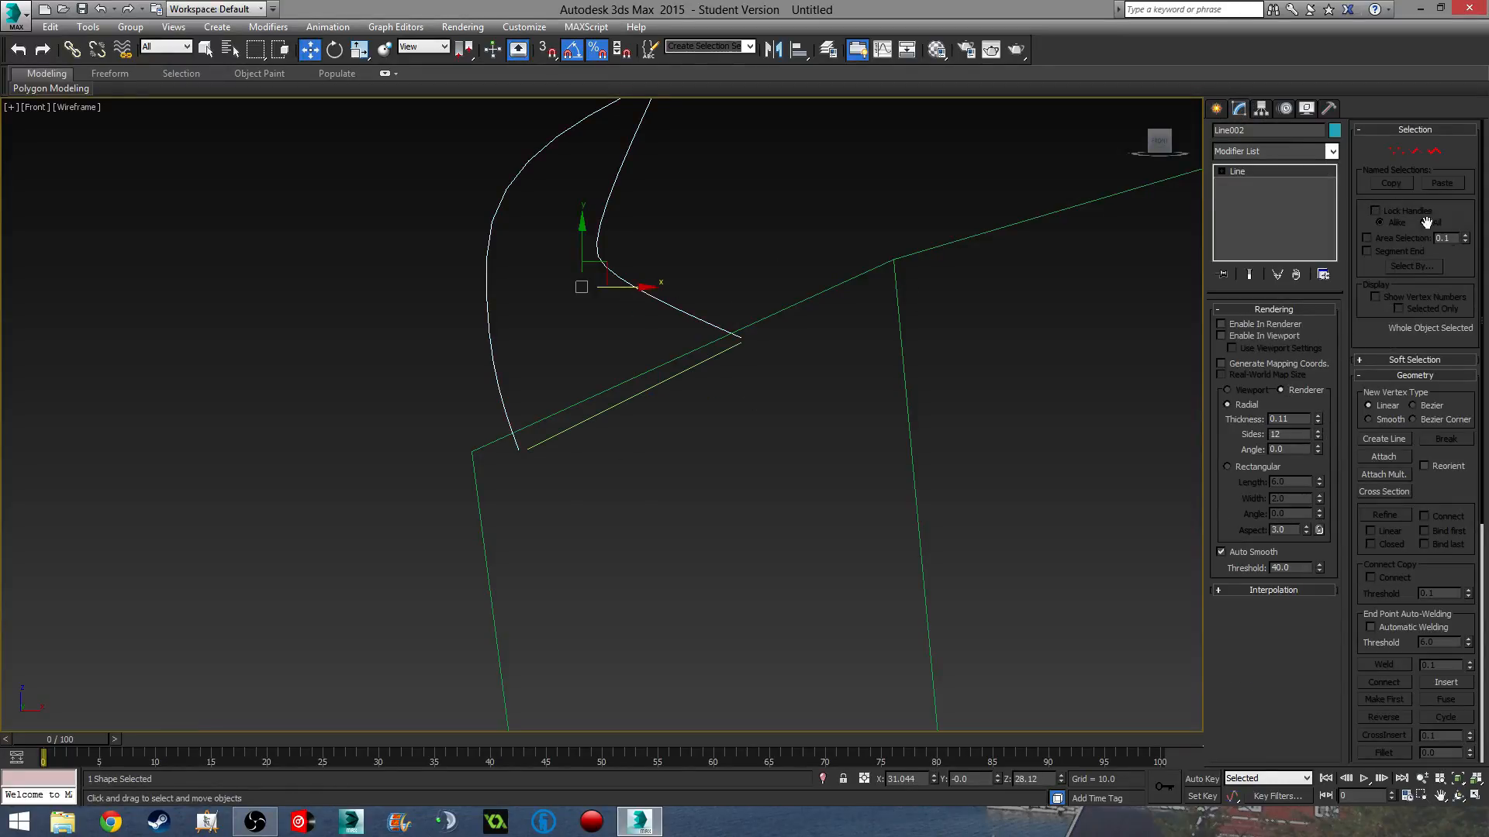
pyautogui.click(1381, 458)
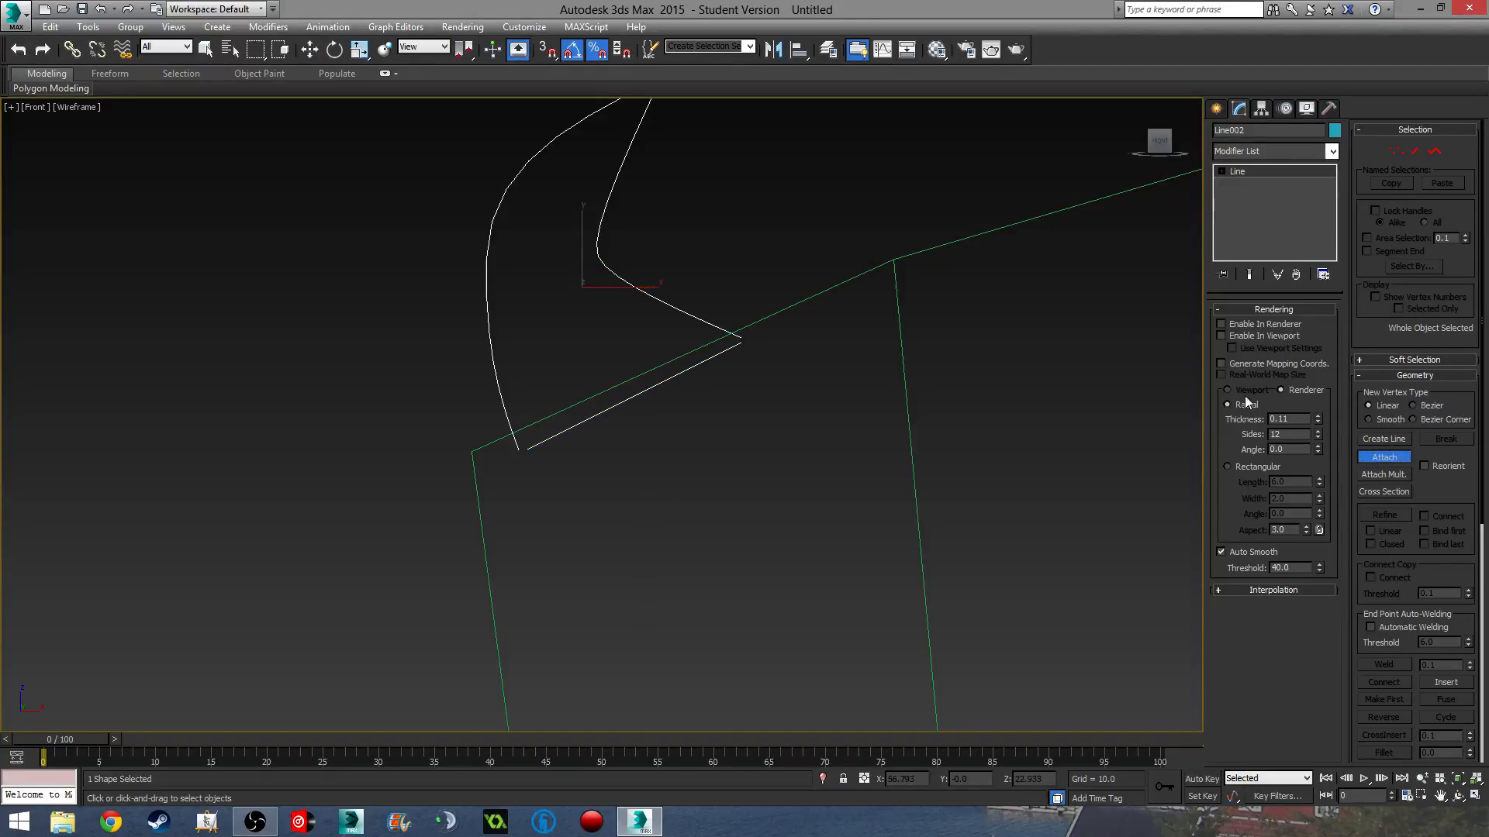
# - Select the two separate end vertices where the spike's inner curve meets the base line
pyautogui.click(1395, 153)
pyautogui.moveTo(868, 389); pyautogui.dragTo(924, 385, button='middle')
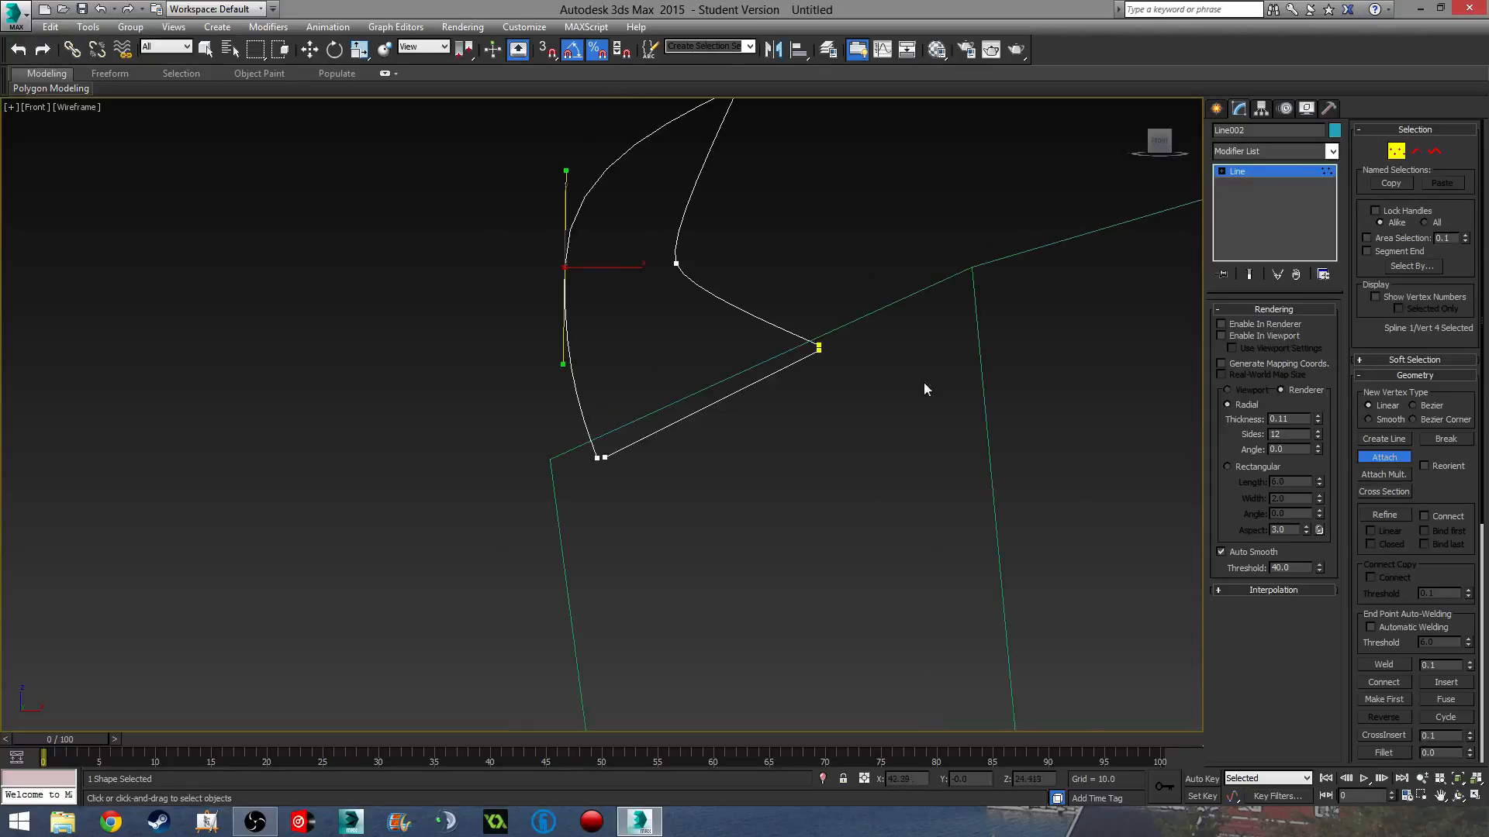
pyautogui.scroll(5, 884, 379)
pyautogui.scroll(2, 761, 332)
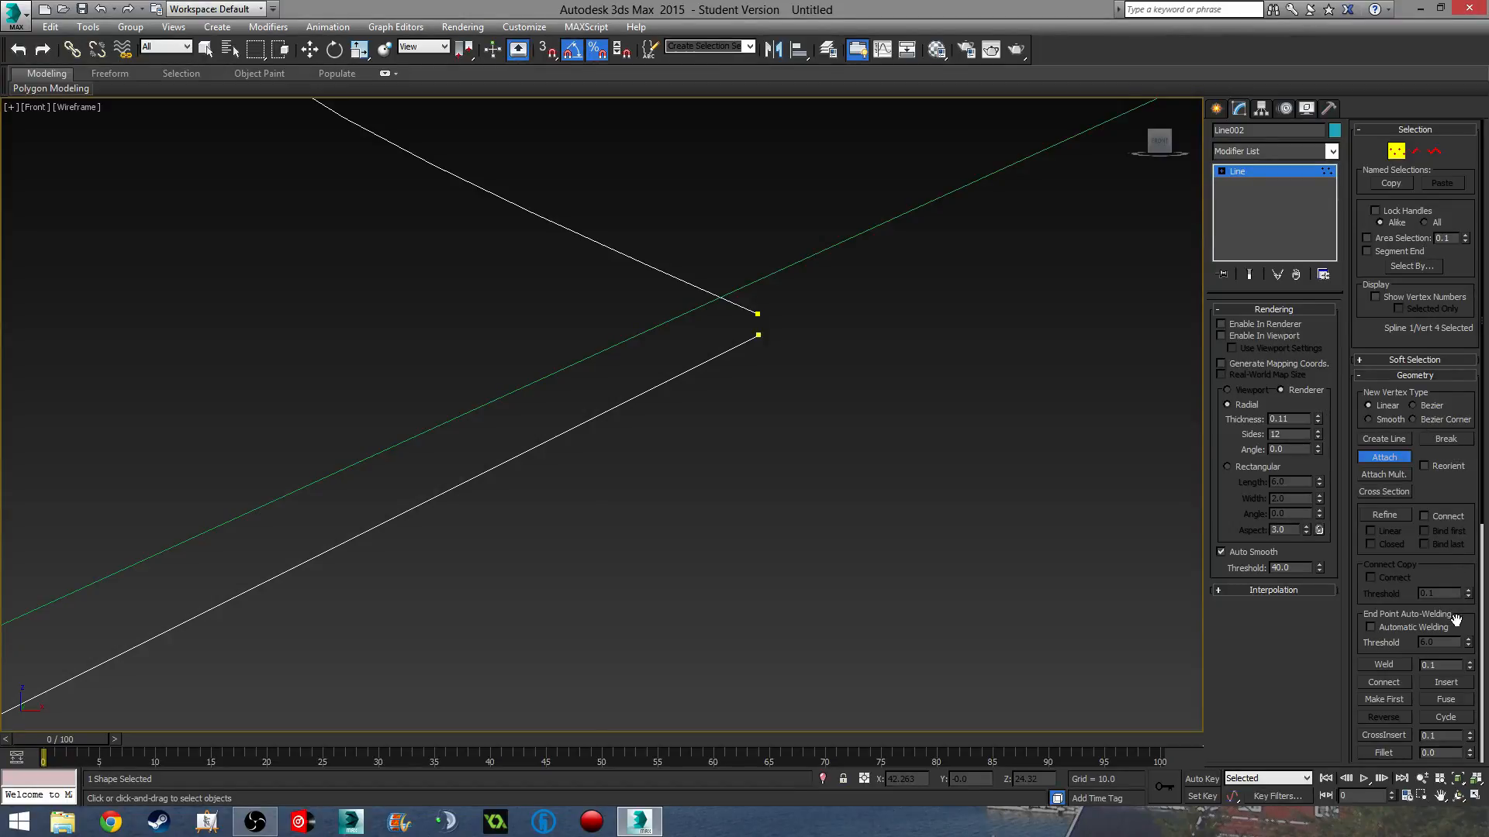
pyautogui.moveTo(1457, 620); pyautogui.dragTo(1433, 462)
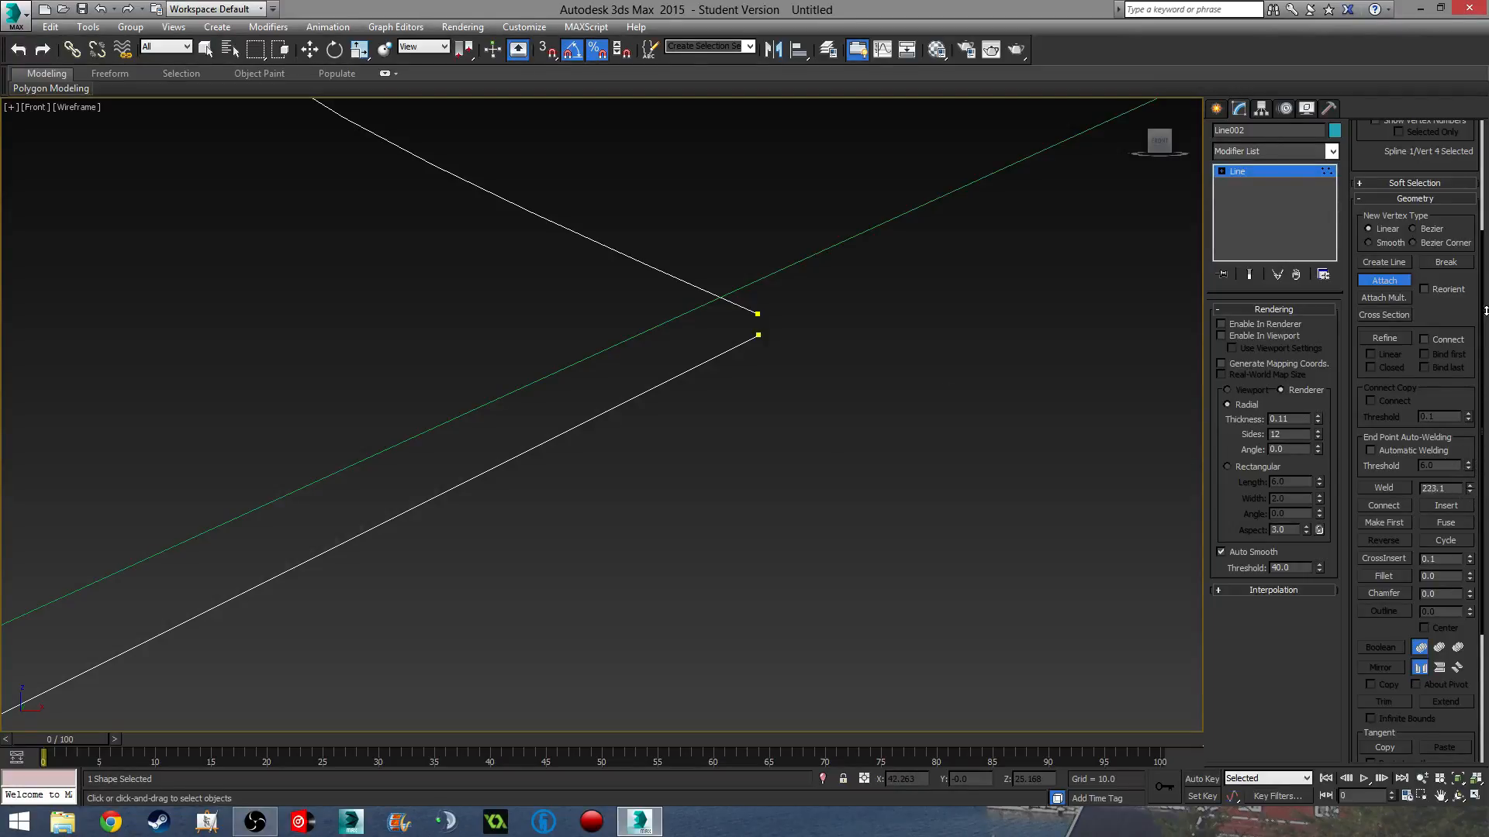
pyautogui.rightClick(1469, 487)
pyautogui.rightClick(858, 344)
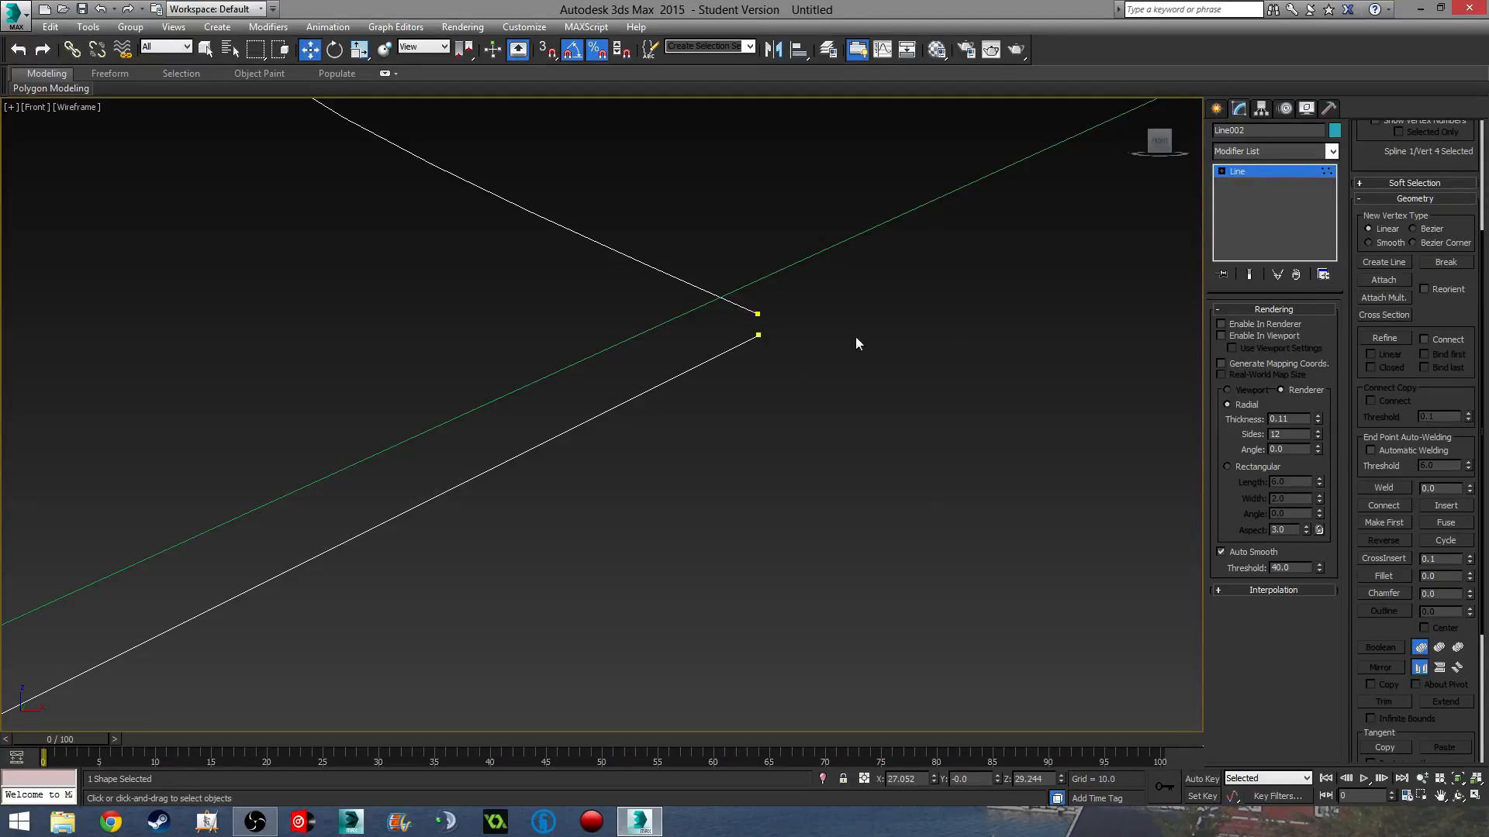
pyautogui.click(757, 315)
pyautogui.keyDown('ctrl'); pyautogui.click(756, 336); pyautogui.keyUp('ctrl')
# - Try to weld the two selected corner vertices with a weld threshold of 0
pyautogui.click(1469, 488)
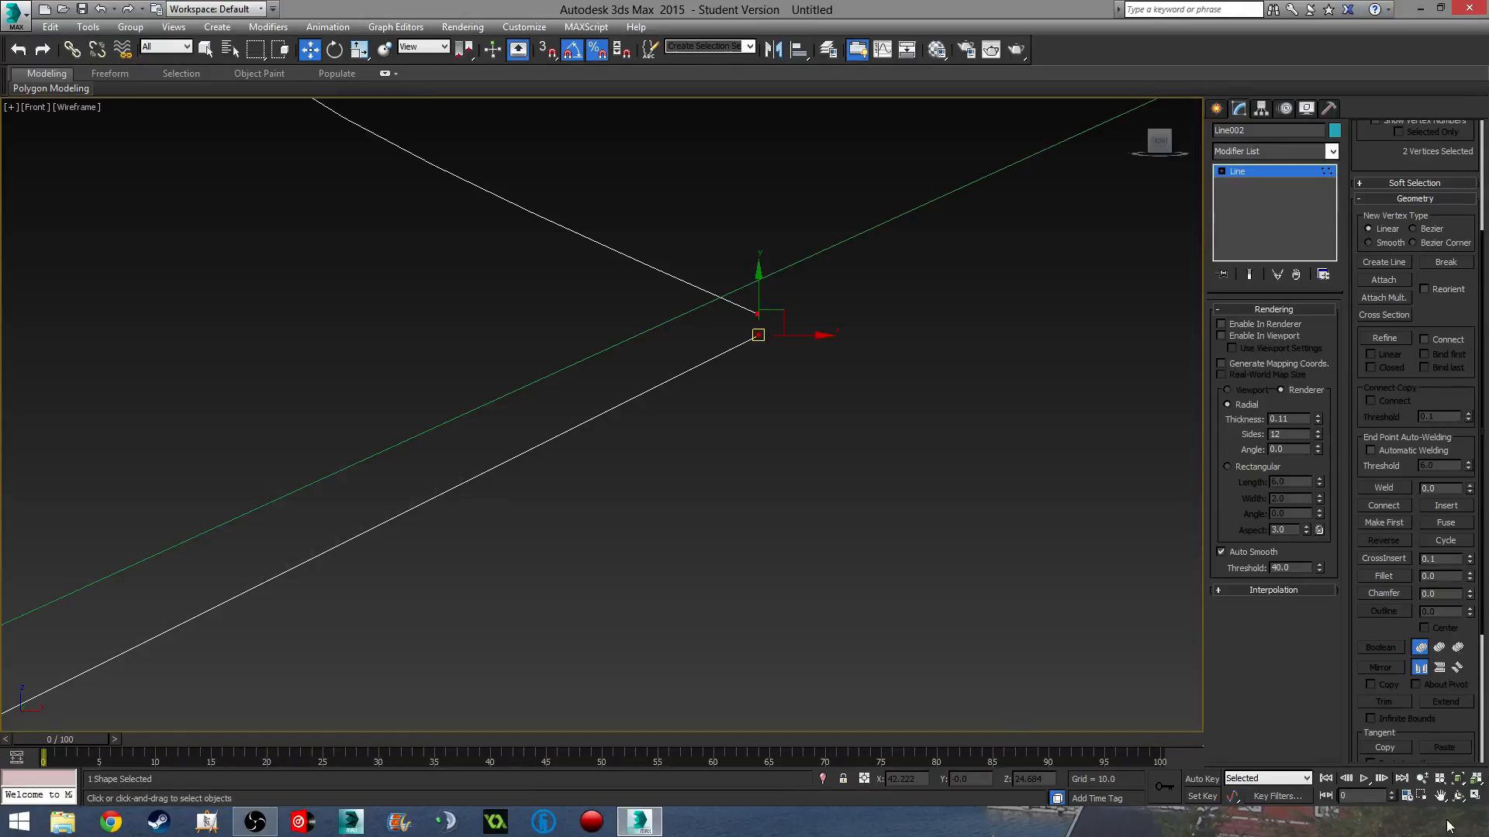
pyautogui.scroll(-3, 824, 535)
pyautogui.scroll(5, 821, 451)
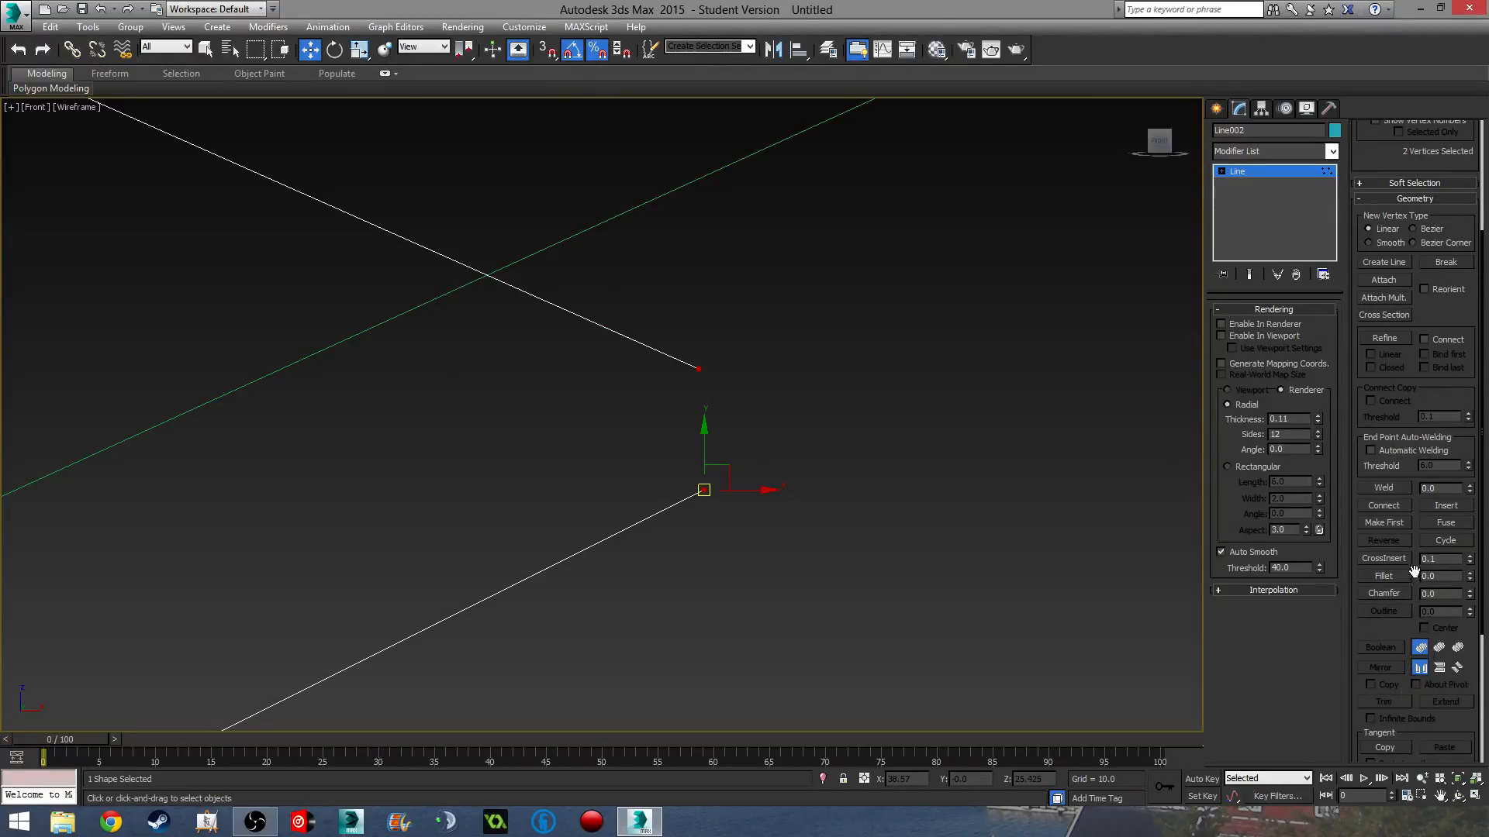
pyautogui.click(1386, 488)
pyautogui.moveTo(703, 490); pyautogui.dragTo(708, 461)
pyautogui.hotkey('ctrl', 'z')
pyautogui.scroll(-1, 1034, 448)
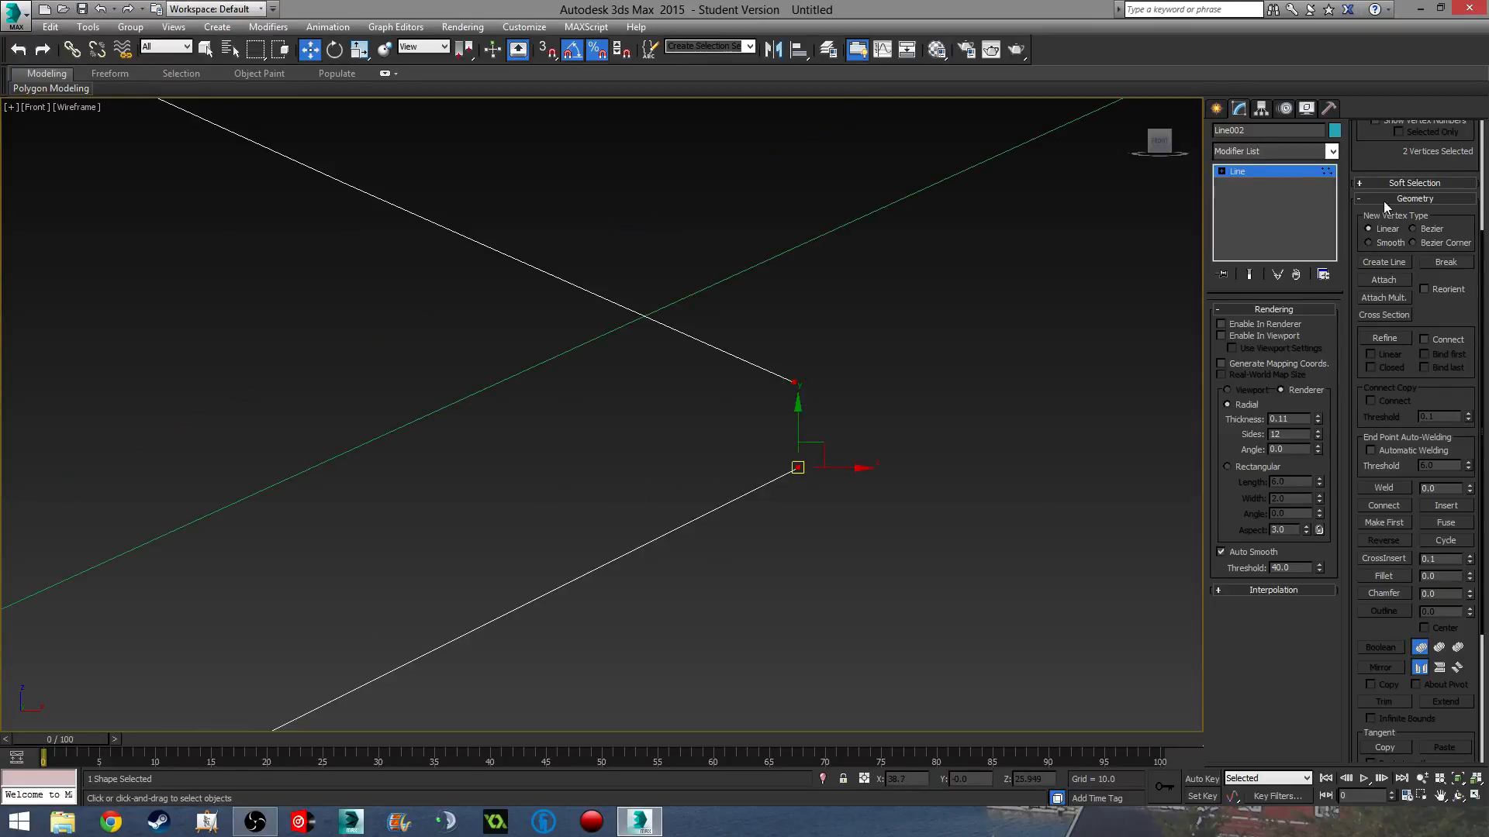
pyautogui.moveTo(1381, 166); pyautogui.dragTo(1400, 478)
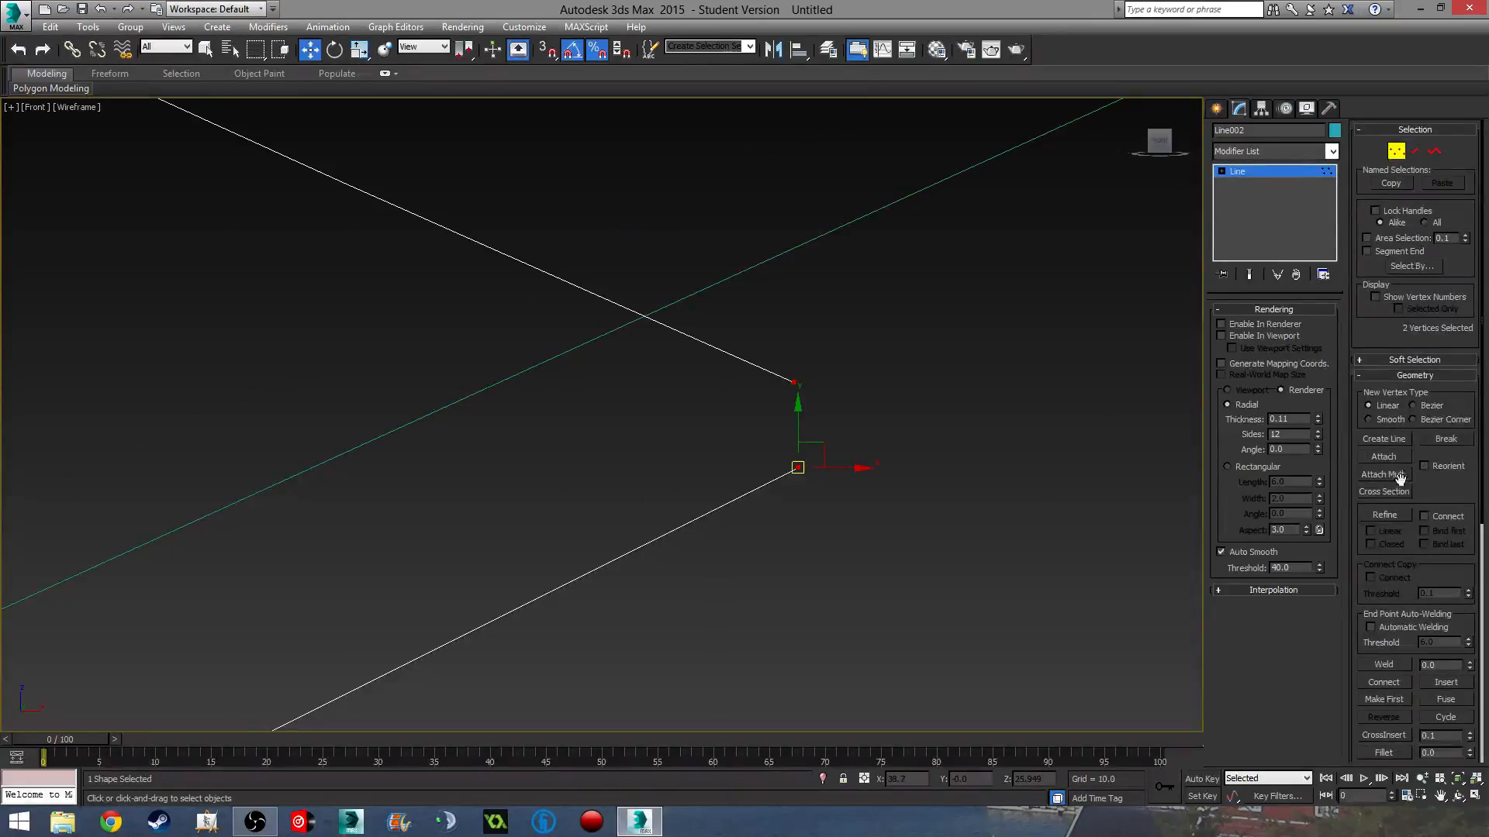
pyautogui.click(1415, 151)
pyautogui.moveTo(833, 500); pyautogui.dragTo(835, 502)
pyautogui.moveTo(822, 492); pyautogui.dragTo(865, 441, button='middle')
pyautogui.scroll(-4, 865, 441)
pyautogui.moveTo(658, 504); pyautogui.dragTo(834, 462, button='middle')
pyautogui.moveTo(608, 556); pyautogui.dragTo(610, 541)
pyautogui.moveTo(612, 537); pyautogui.dragTo(782, 414, button='middle')
pyautogui.moveTo(569, 548); pyautogui.dragTo(212, 694, button='middle')
pyautogui.scroll(6, 841, 389)
pyautogui.moveTo(964, 471); pyautogui.dragTo(854, 358)
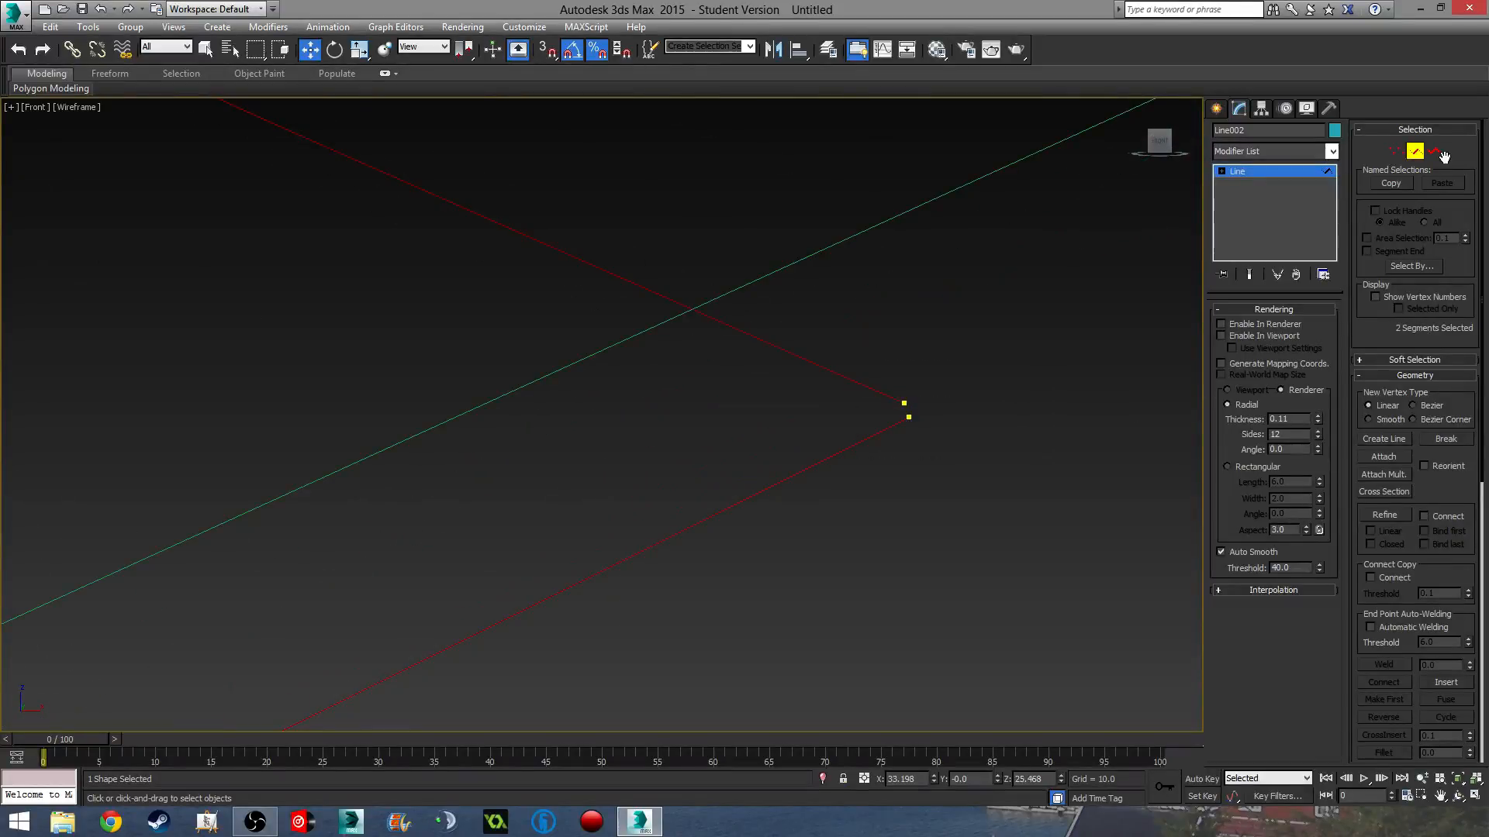
# - Set the weld threshold to 182 and weld the two selected vertices at the spike's inner base corner
pyautogui.click(1396, 151)
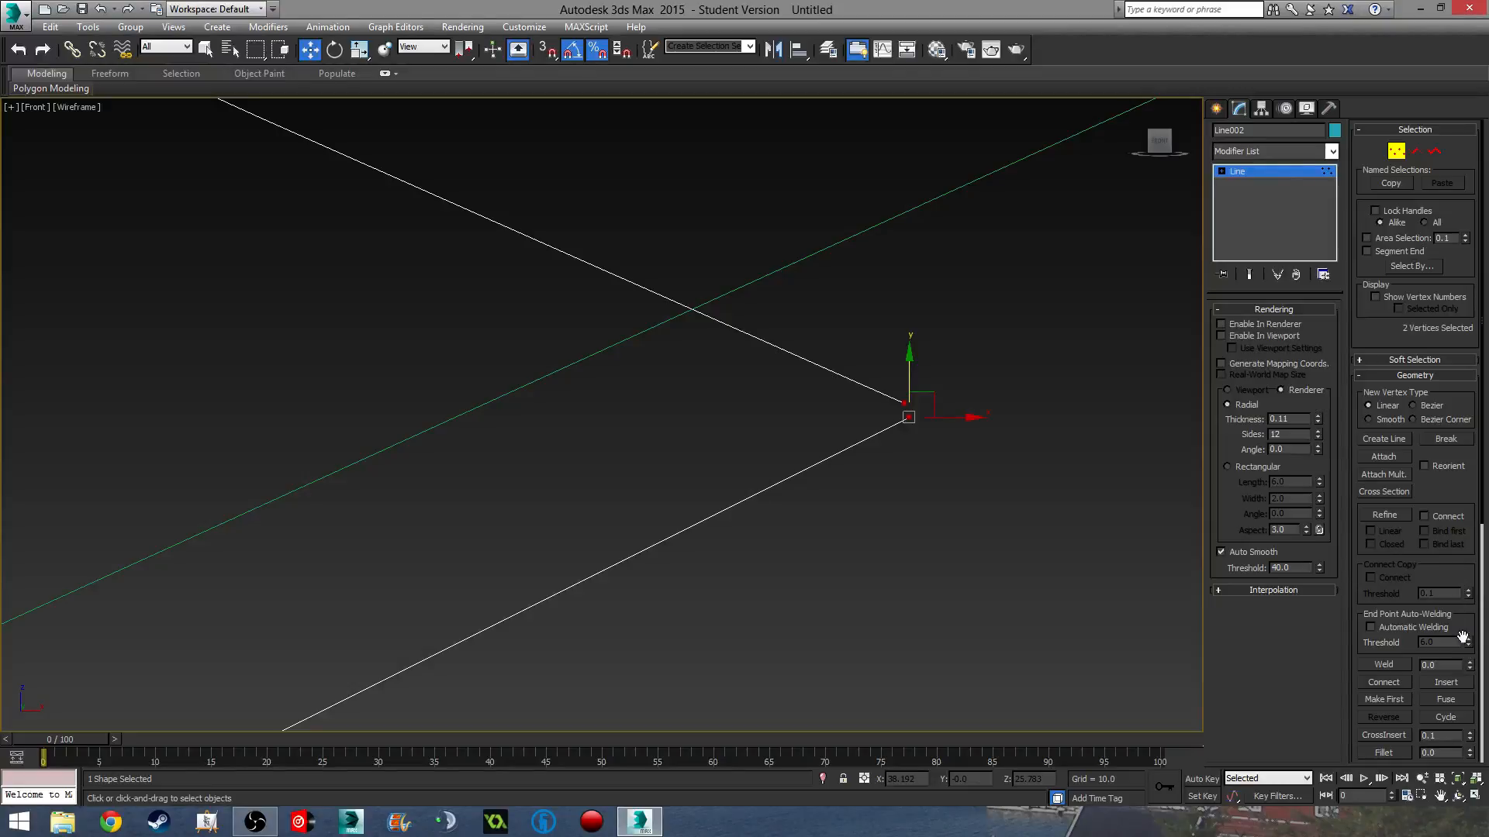
pyautogui.moveTo(1470, 668); pyautogui.dragTo(1469, 636)
pyautogui.click(1384, 665)
# - Move the base line's free end vertex onto the end of the spike's outer curve and weld the two vertices
pyautogui.scroll(-2, 852, 423)
pyautogui.moveTo(799, 426); pyautogui.dragTo(976, 444, button='middle')
pyautogui.scroll(-1, 722, 482)
pyautogui.moveTo(697, 486); pyautogui.dragTo(884, 366, button='middle')
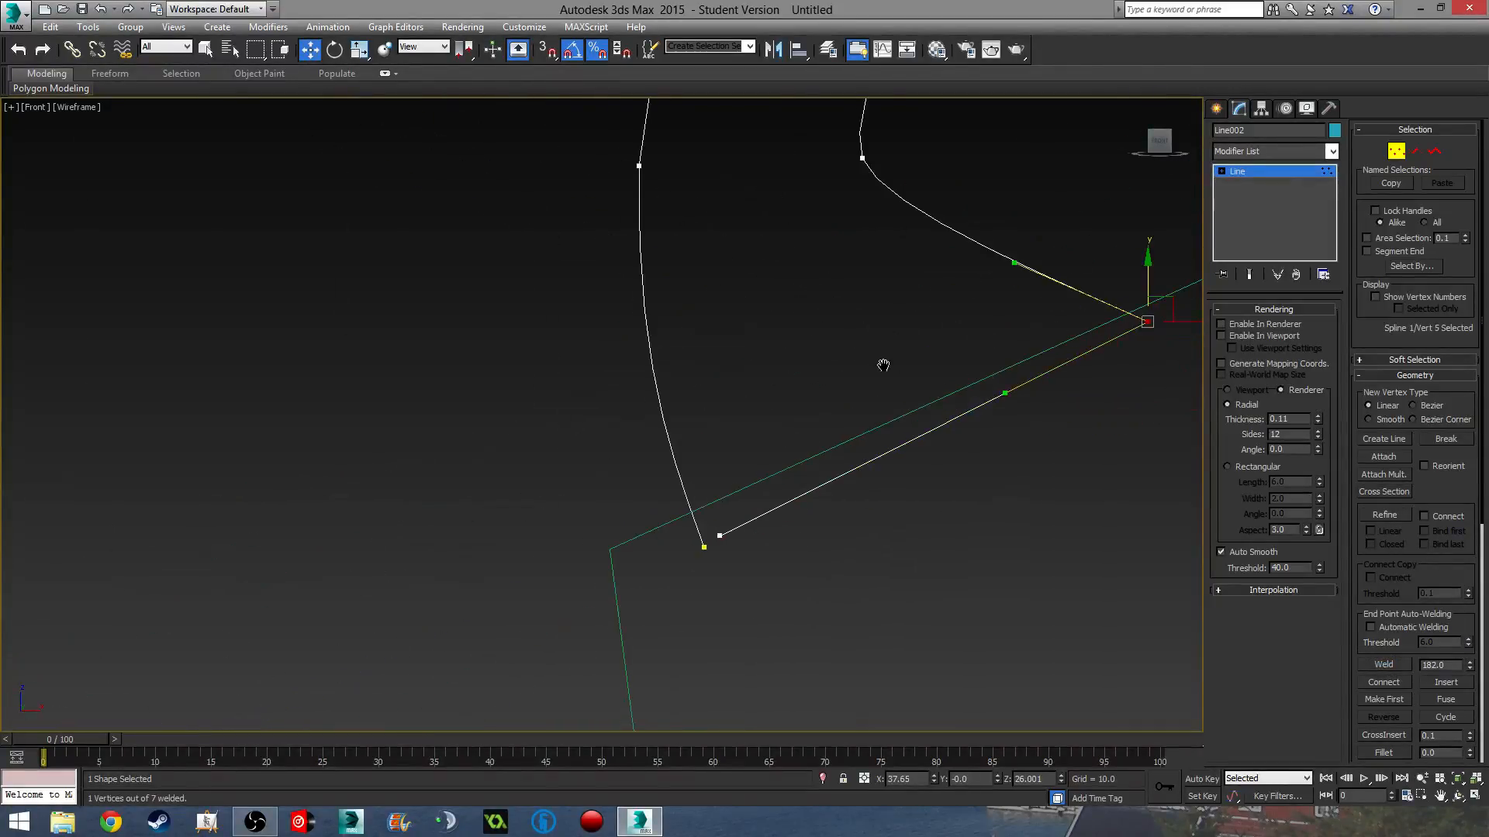
pyautogui.scroll(4, 717, 541)
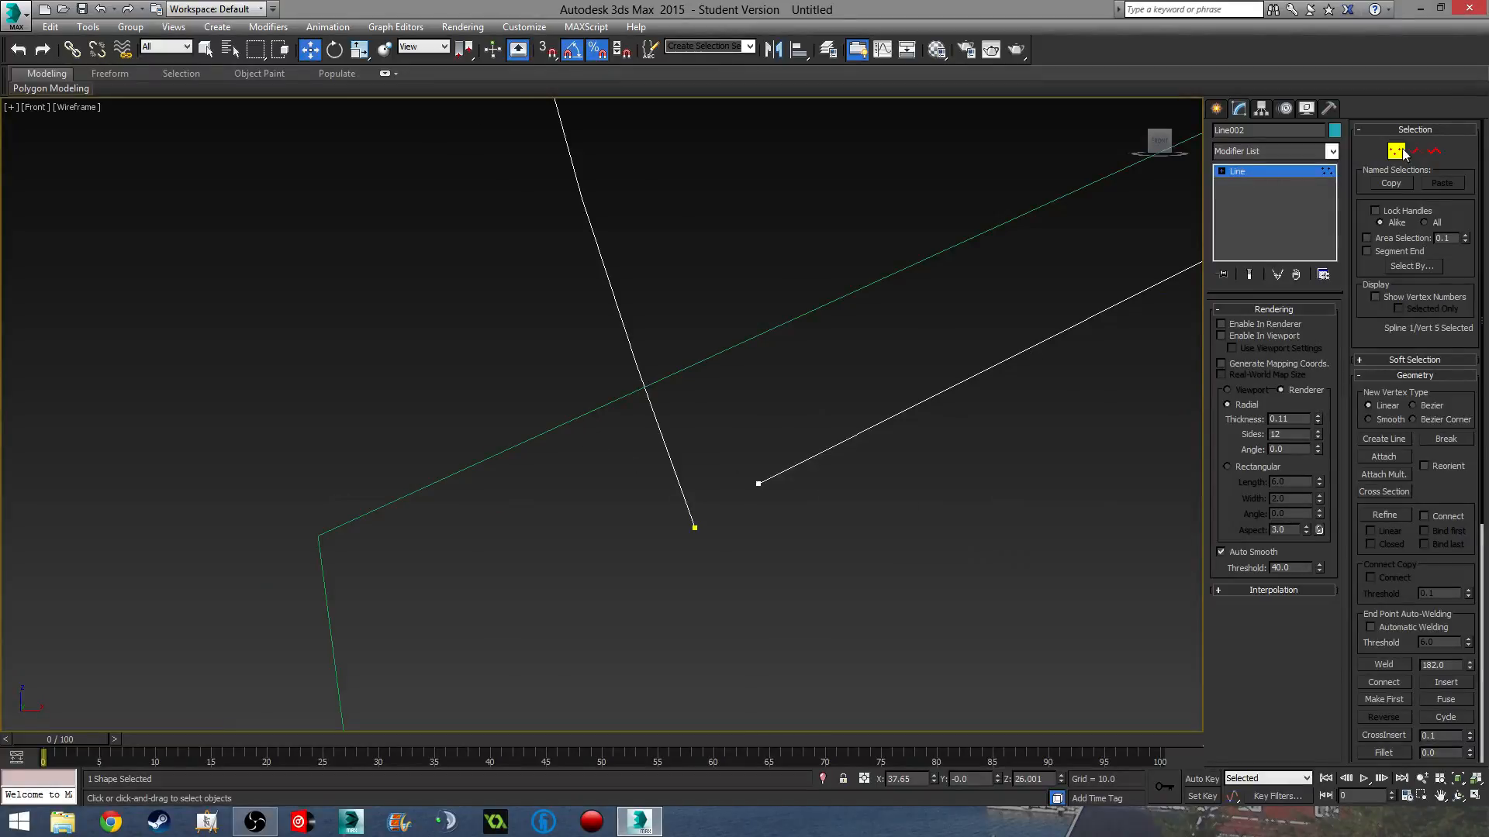
pyautogui.moveTo(759, 483); pyautogui.dragTo(627, 511)
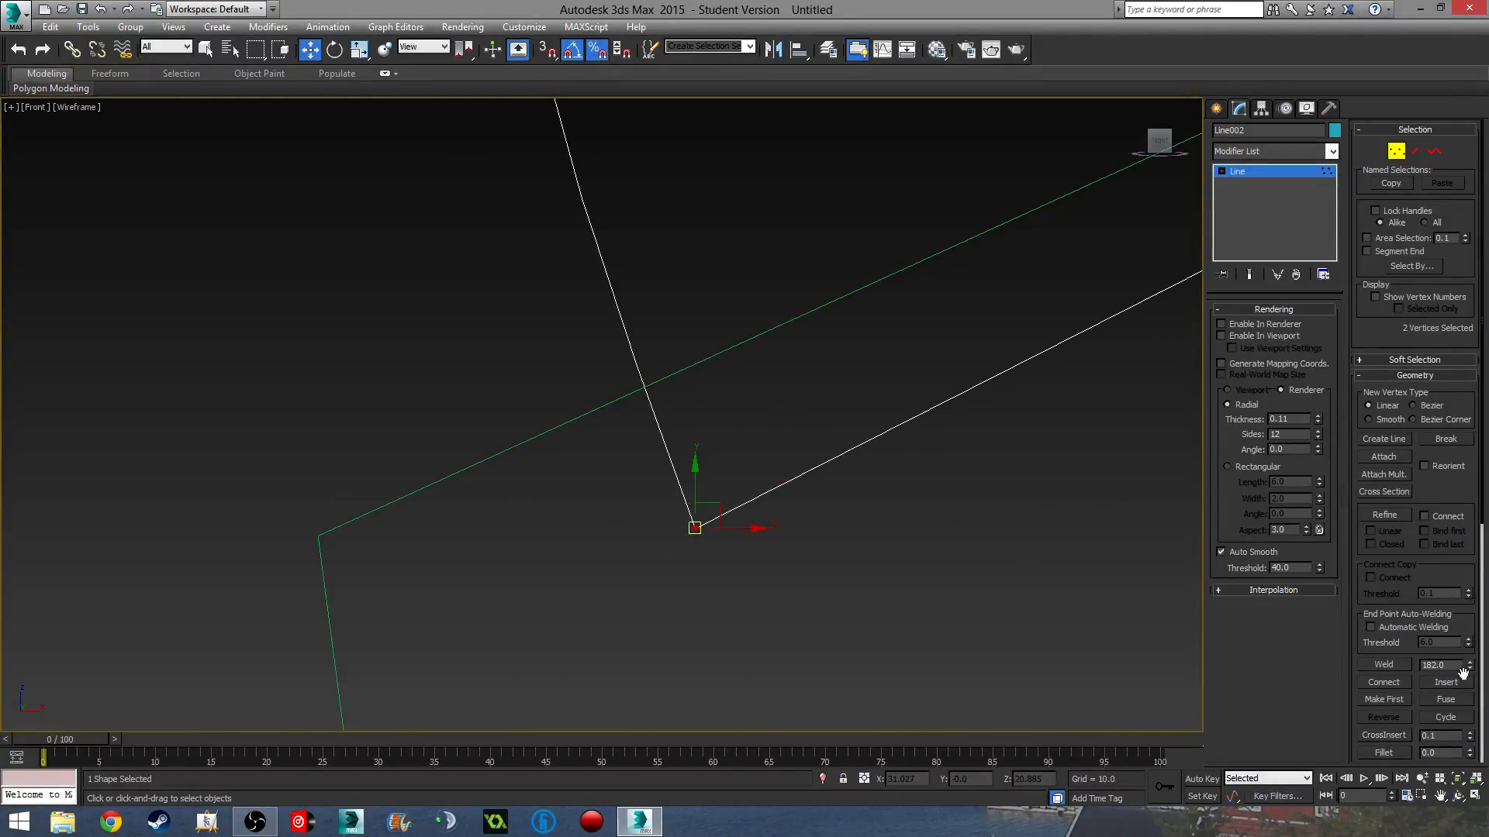
pyautogui.click(1384, 665)
# - Finish vertex editing and apply a Shell modifier to the closed spike outline
pyautogui.scroll(-2, 1007, 532)
pyautogui.moveTo(1008, 338); pyautogui.dragTo(749, 465, button='middle')
pyautogui.click(1395, 150)
pyautogui.click(1248, 152)
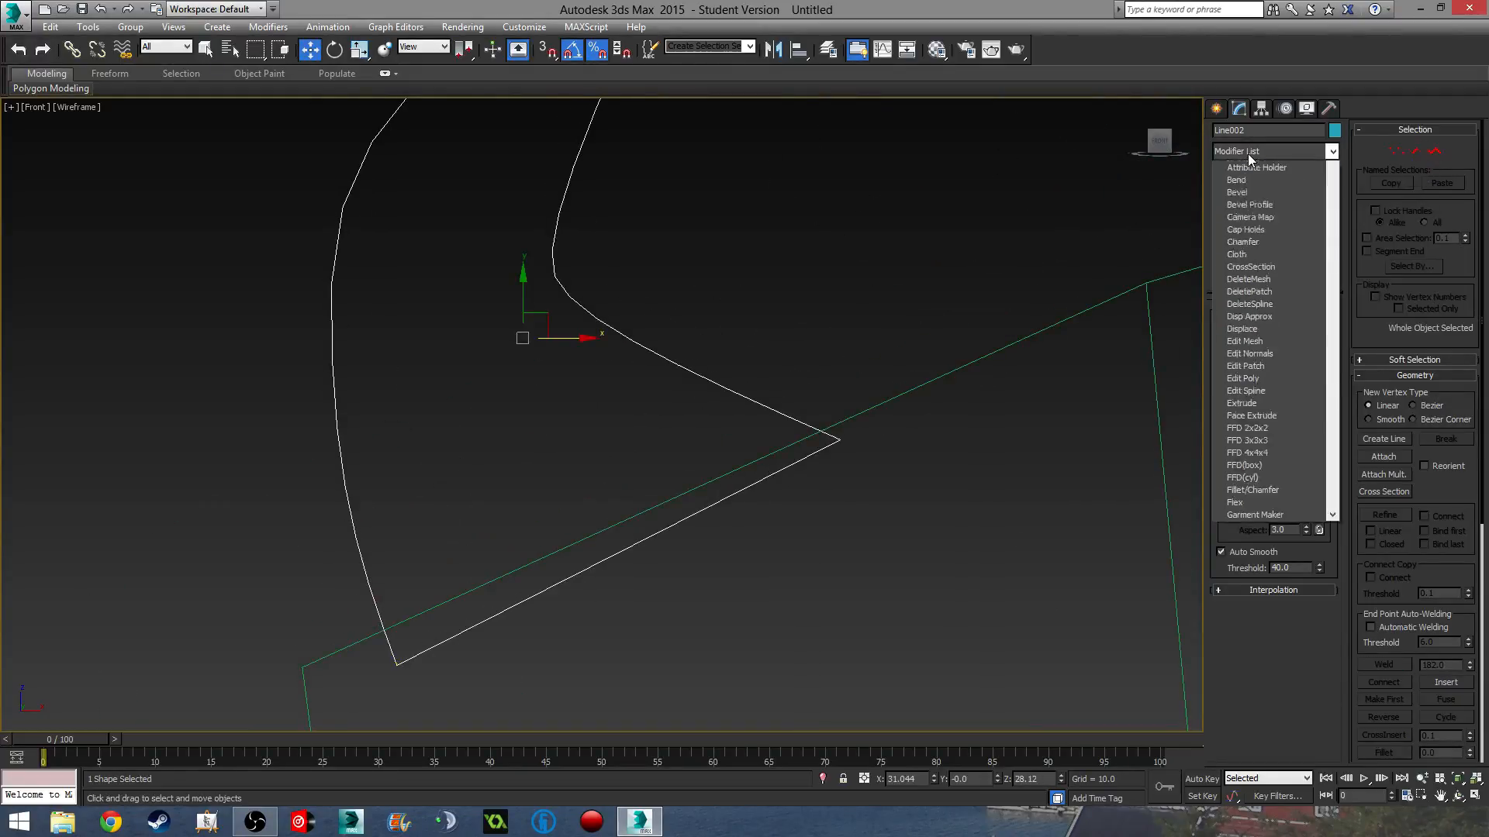
pyautogui.write('sh')
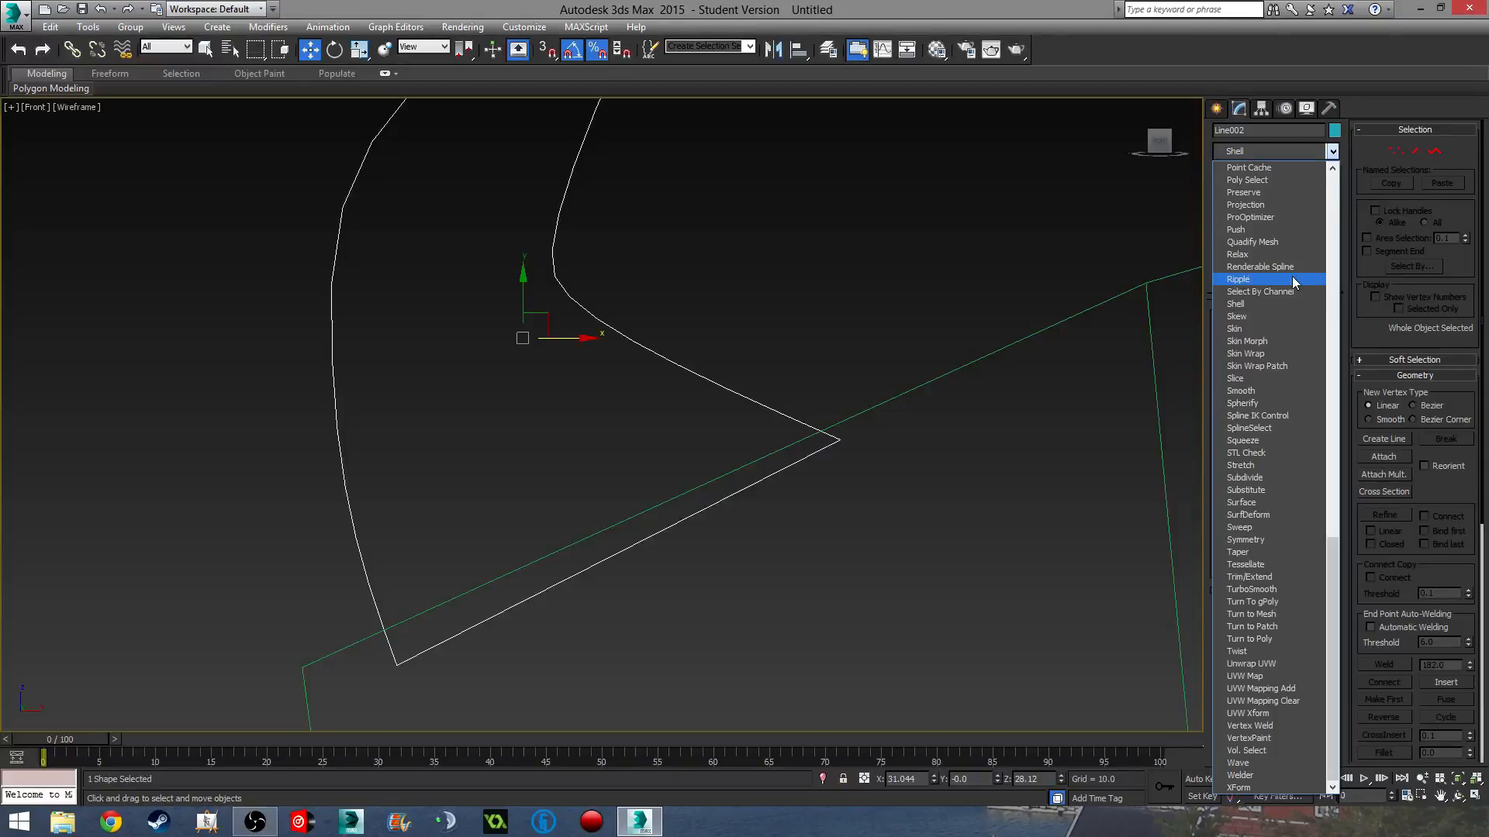
pyautogui.click(1282, 300)
# - Display the spike shaded and set the Shell's inner and outer amounts to 2
pyautogui.moveTo(703, 494); pyautogui.dragTo(715, 466, button='middle')
pyautogui.scroll(-2, 714, 465)
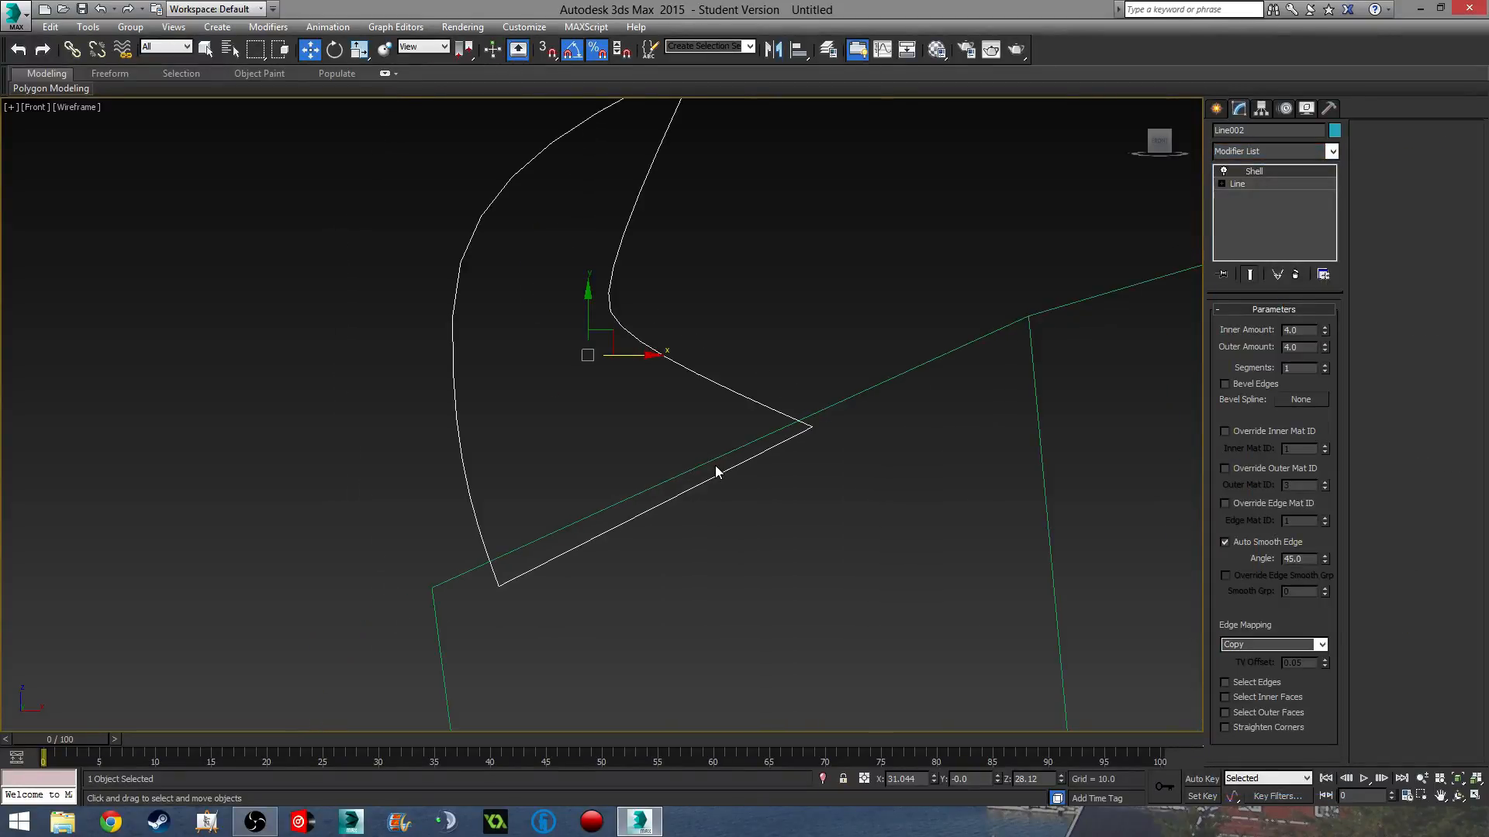
pyautogui.press('F3')
pyautogui.scroll(-4, 710, 481)
pyautogui.keyDown('alt'); pyautogui.moveTo(696, 527); pyautogui.dragTo(823, 532, button='middle'); pyautogui.keyUp('alt')
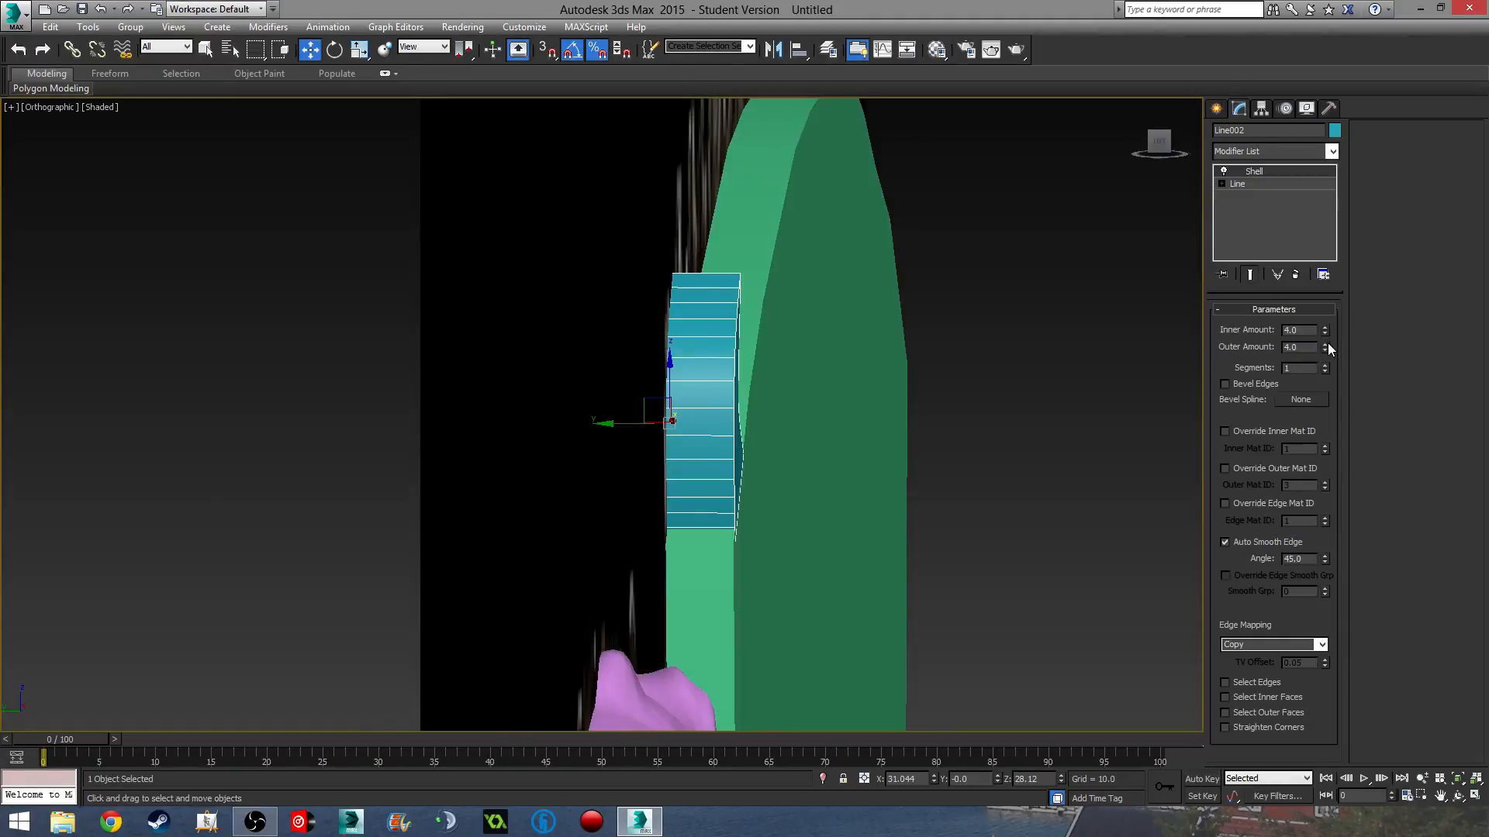
pyautogui.doubleClick(1296, 347)
pyautogui.write('2')
pyautogui.press('Return')
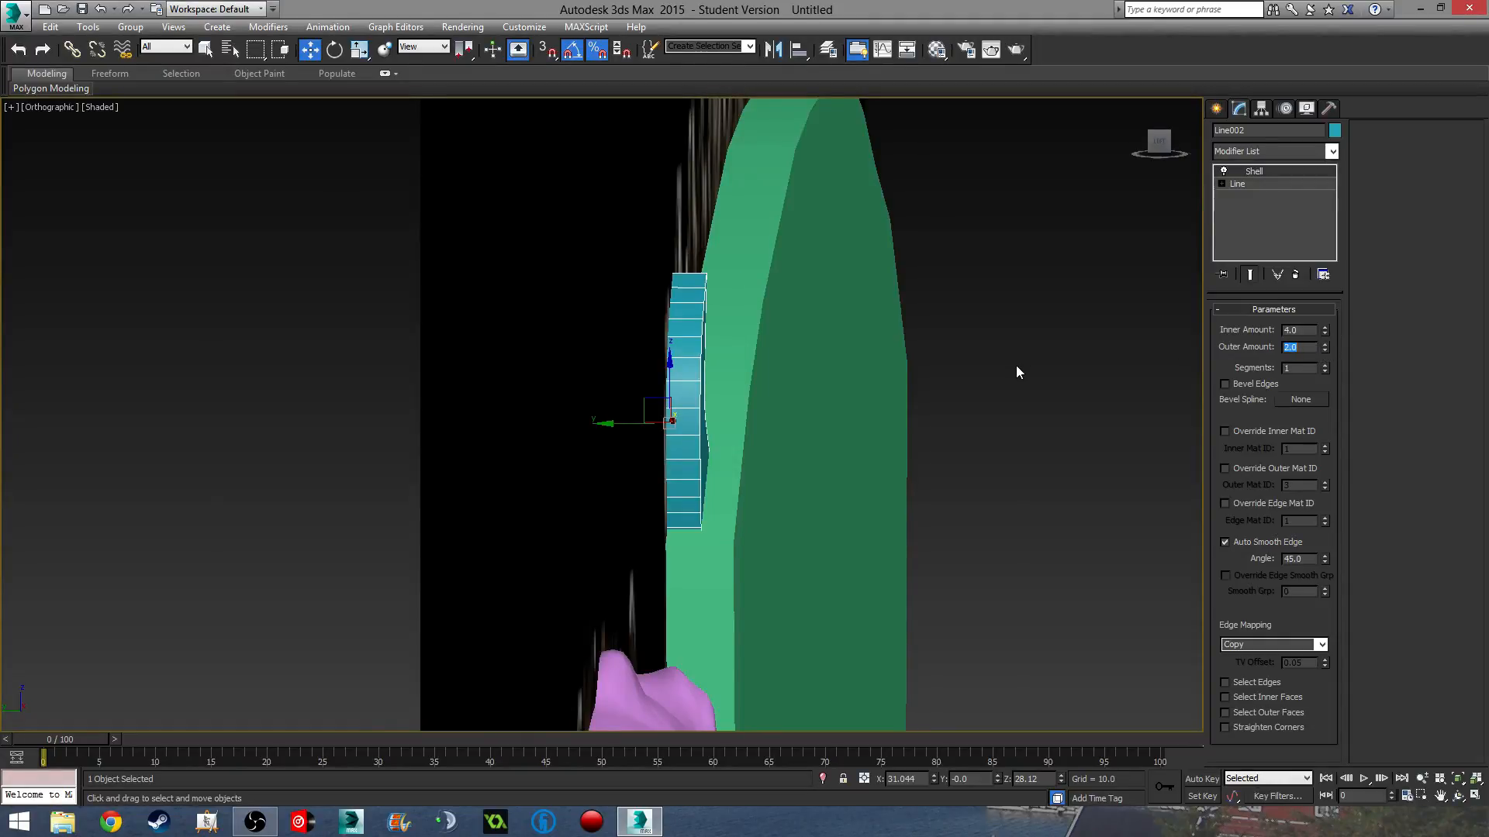
pyautogui.hotkey('shift', 'Tab')
pyautogui.moveTo(901, 364); pyautogui.dragTo(933, 224, button='middle')
# - Examine the thickened spike against the blade from the side and in the Front view
pyautogui.click(807, 345)
pyautogui.keyDown('alt'); pyautogui.moveTo(754, 450); pyautogui.dragTo(752, 308, button='middle'); pyautogui.keyUp('alt')
pyautogui.scroll(-3, 752, 308)
pyautogui.moveTo(726, 243); pyautogui.dragTo(704, 289, button='middle')
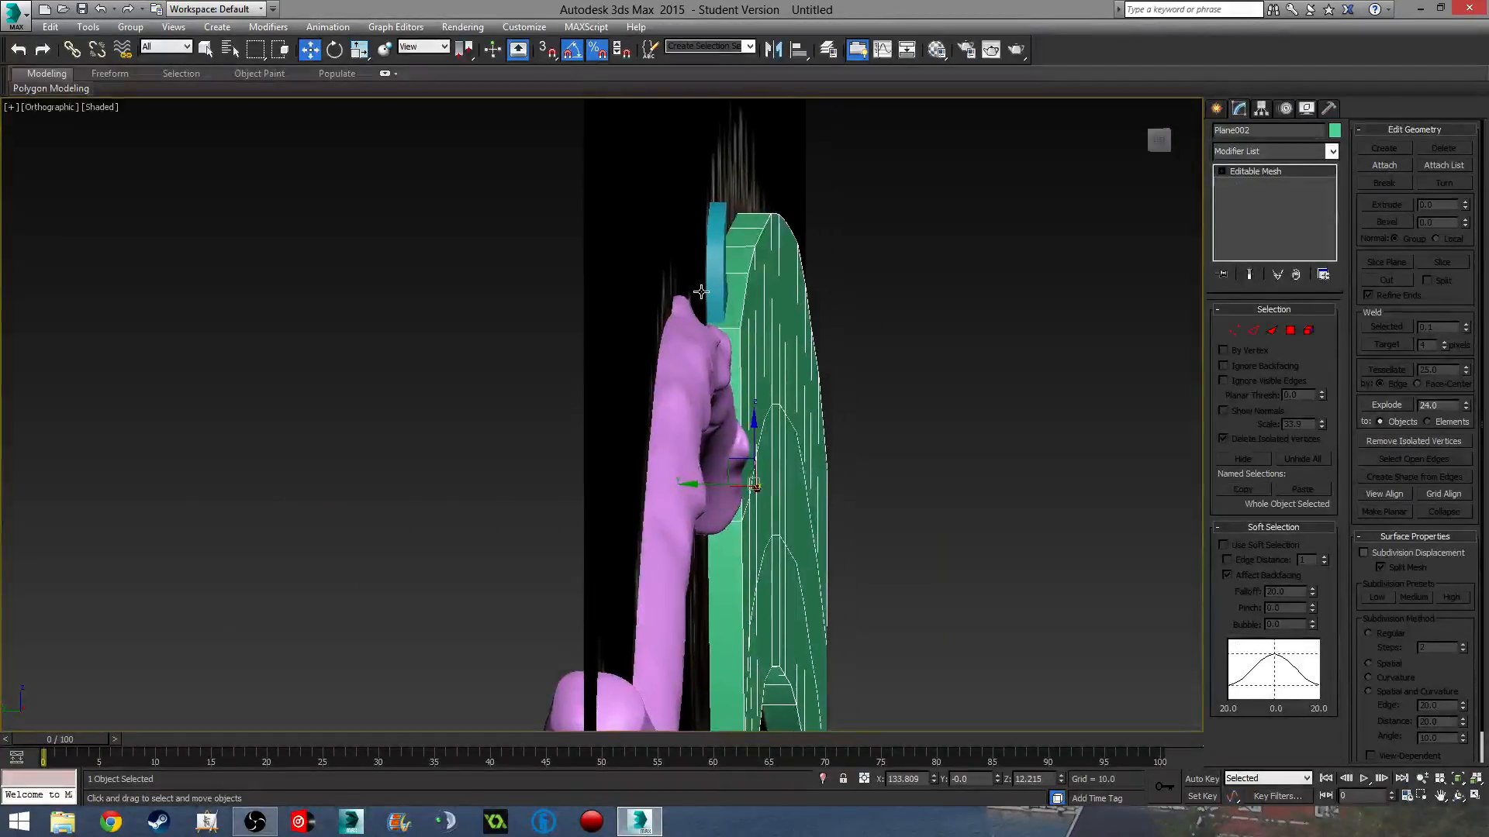
pyautogui.press('f')
pyautogui.moveTo(732, 473); pyautogui.dragTo(728, 362, button='middle')
pyautogui.scroll(-6, 729, 362)
pyautogui.scroll(-3, 708, 442)
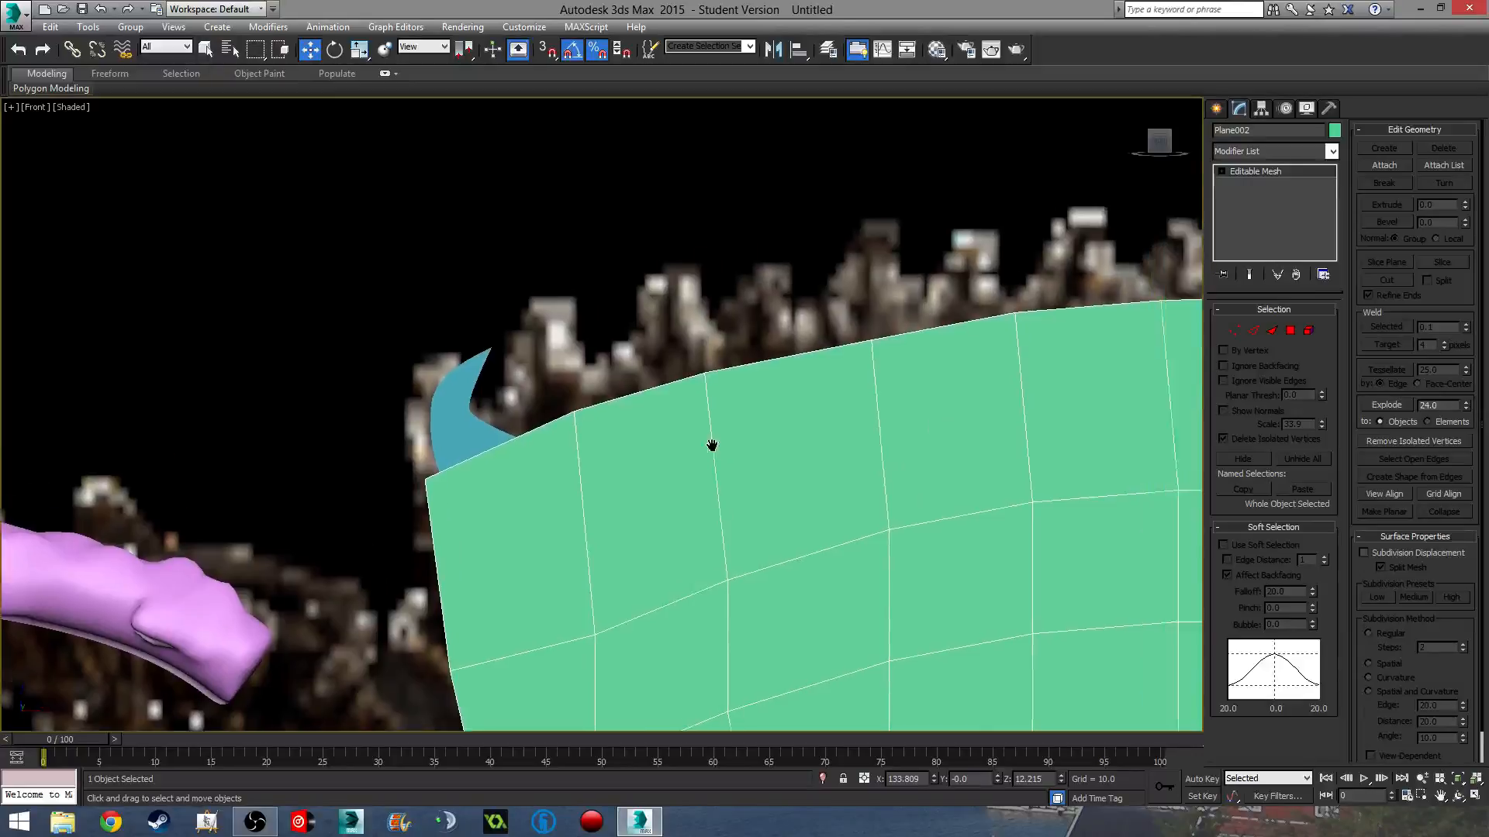
pyautogui.scroll(5, 507, 420)
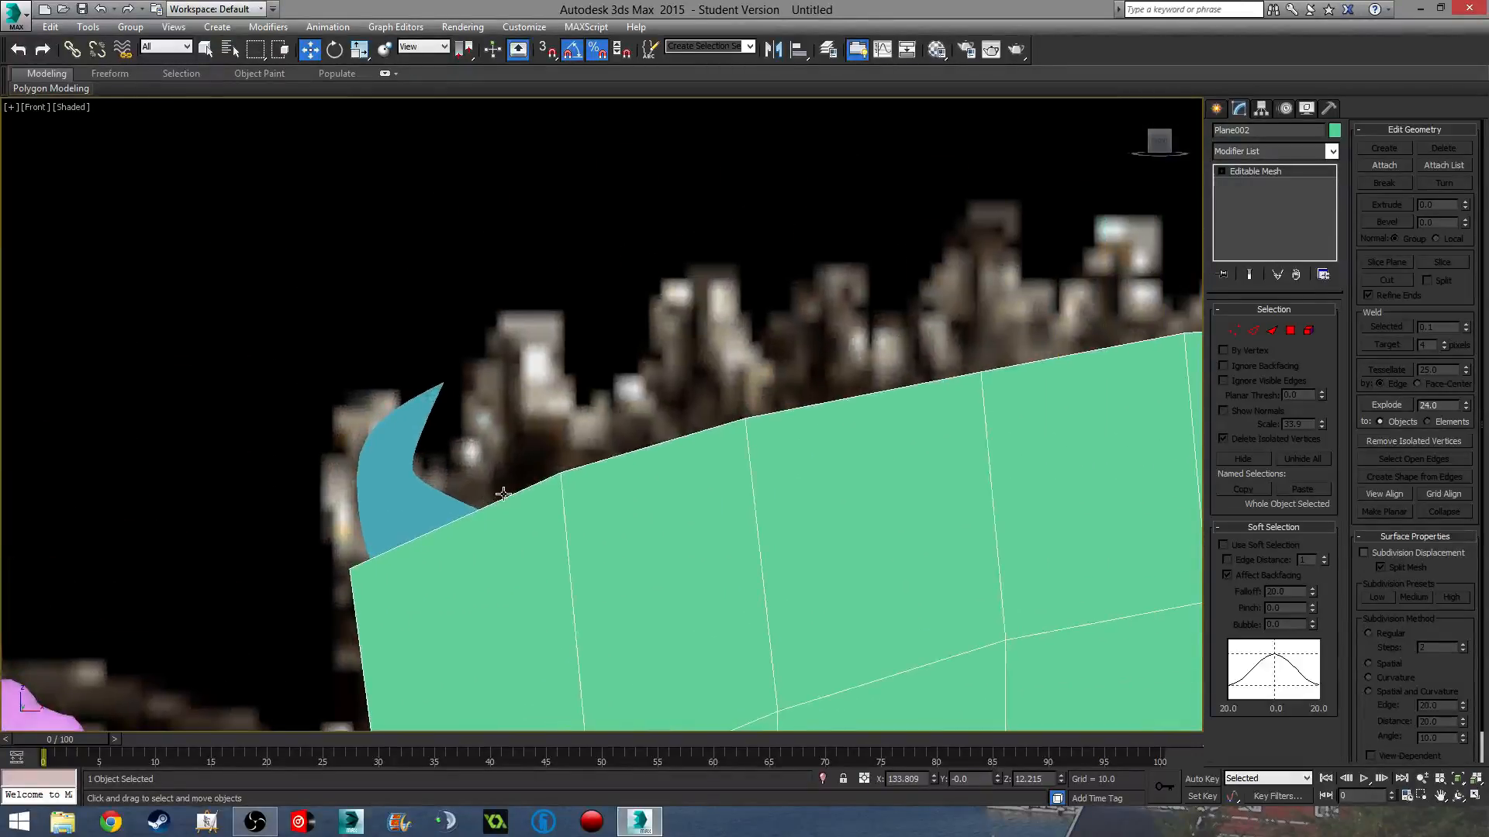
# - Clone the spike as copies onto the next three spike positions along the blade's upper edge
pyautogui.click(416, 504)
pyautogui.moveTo(581, 548); pyautogui.dragTo(558, 567, button='middle')
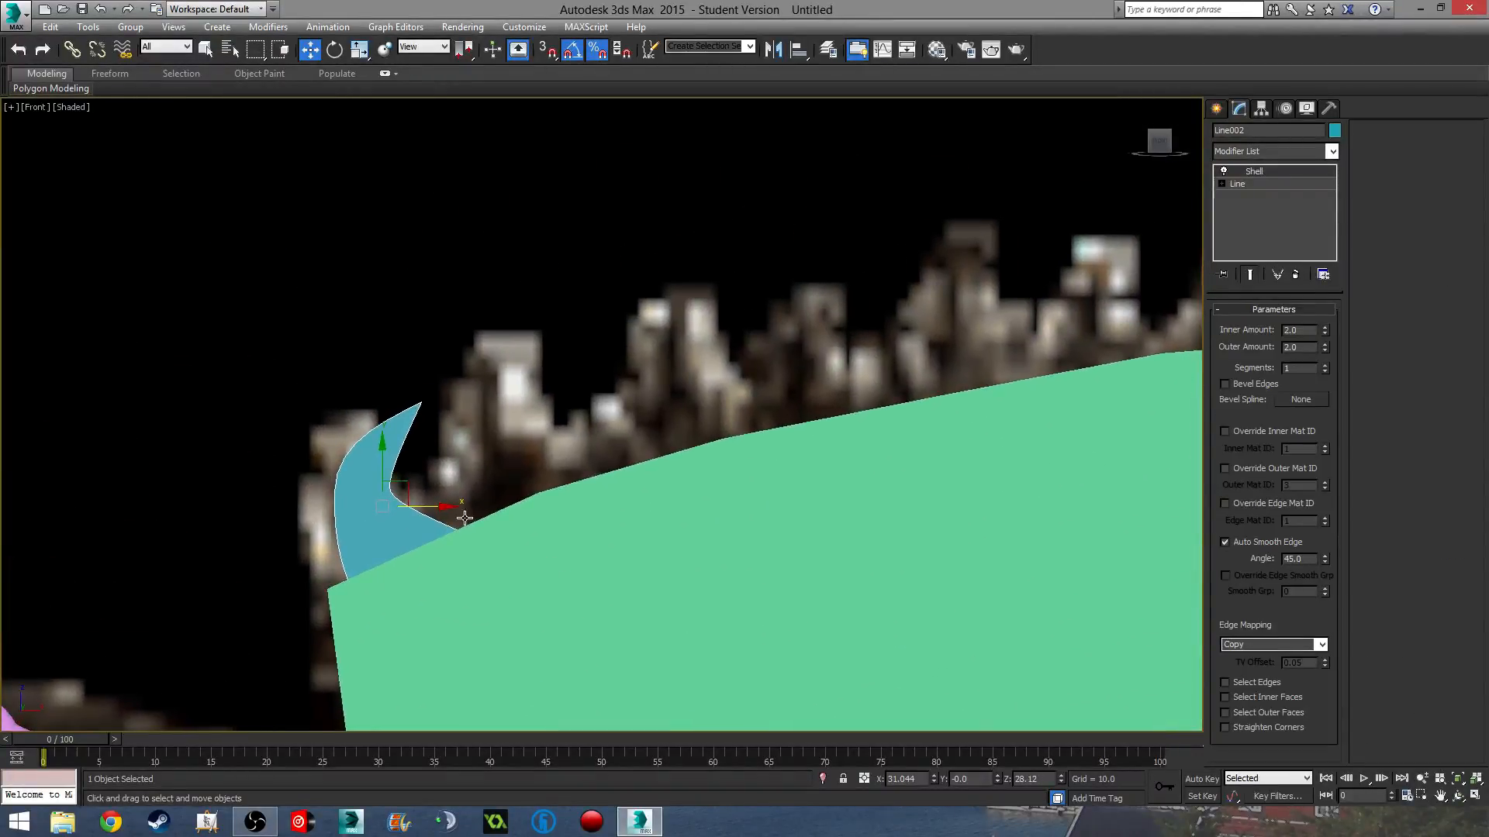
pyautogui.keyDown('shift'); pyautogui.moveTo(390, 506); pyautogui.dragTo(518, 452); pyautogui.keyUp('shift')
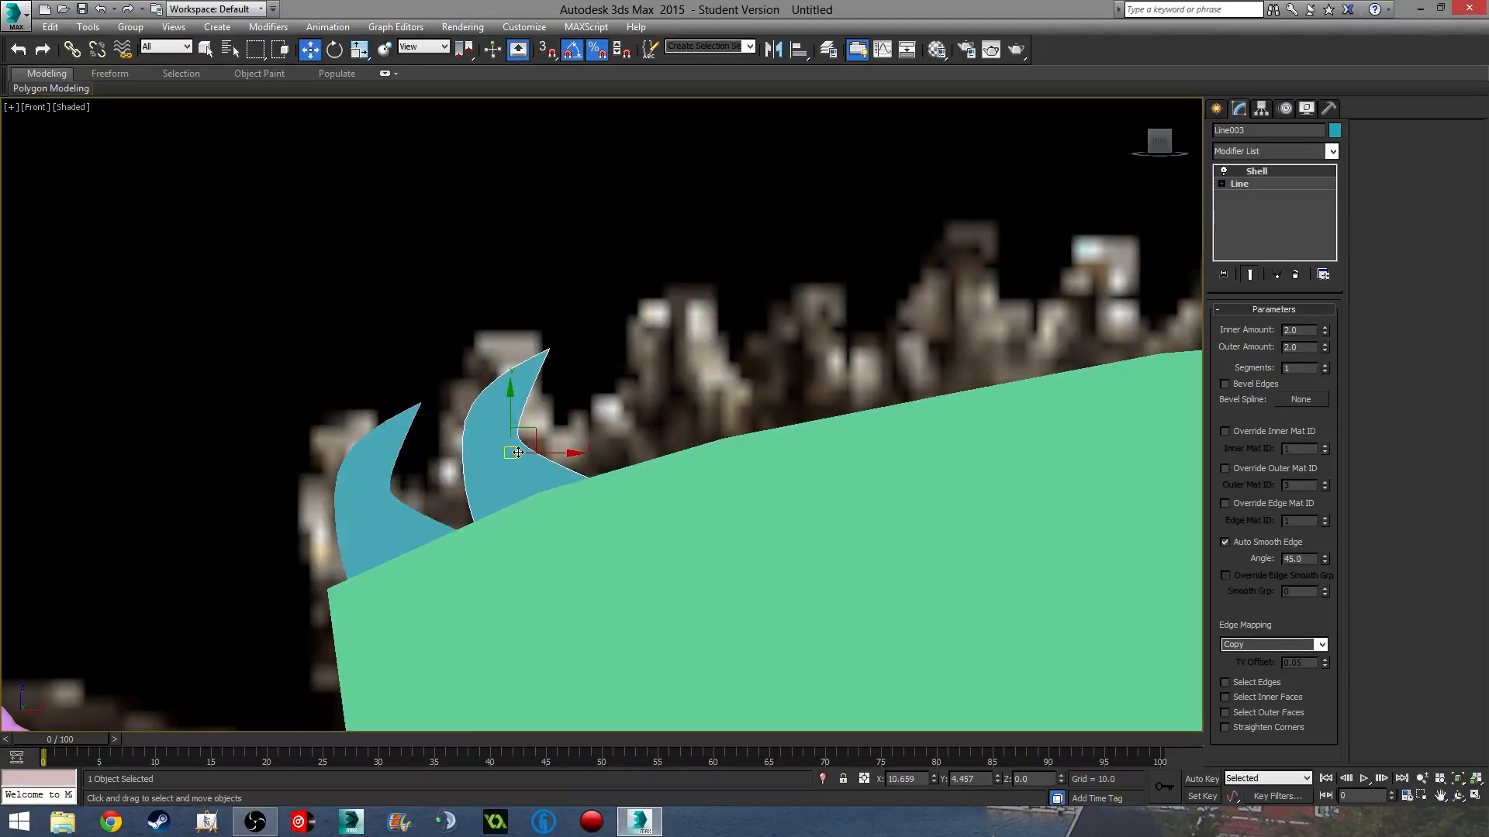
pyautogui.click(757, 475)
pyautogui.keyDown('shift'); pyautogui.moveTo(518, 453); pyautogui.dragTo(834, 378); pyautogui.keyUp('shift')
pyautogui.click(746, 476)
pyautogui.click(746, 475)
# - Clone 13 more spike copies along the rest of the blade's upper edge to its far corner, following the reference image
pyautogui.scroll(-5, 459, 470)
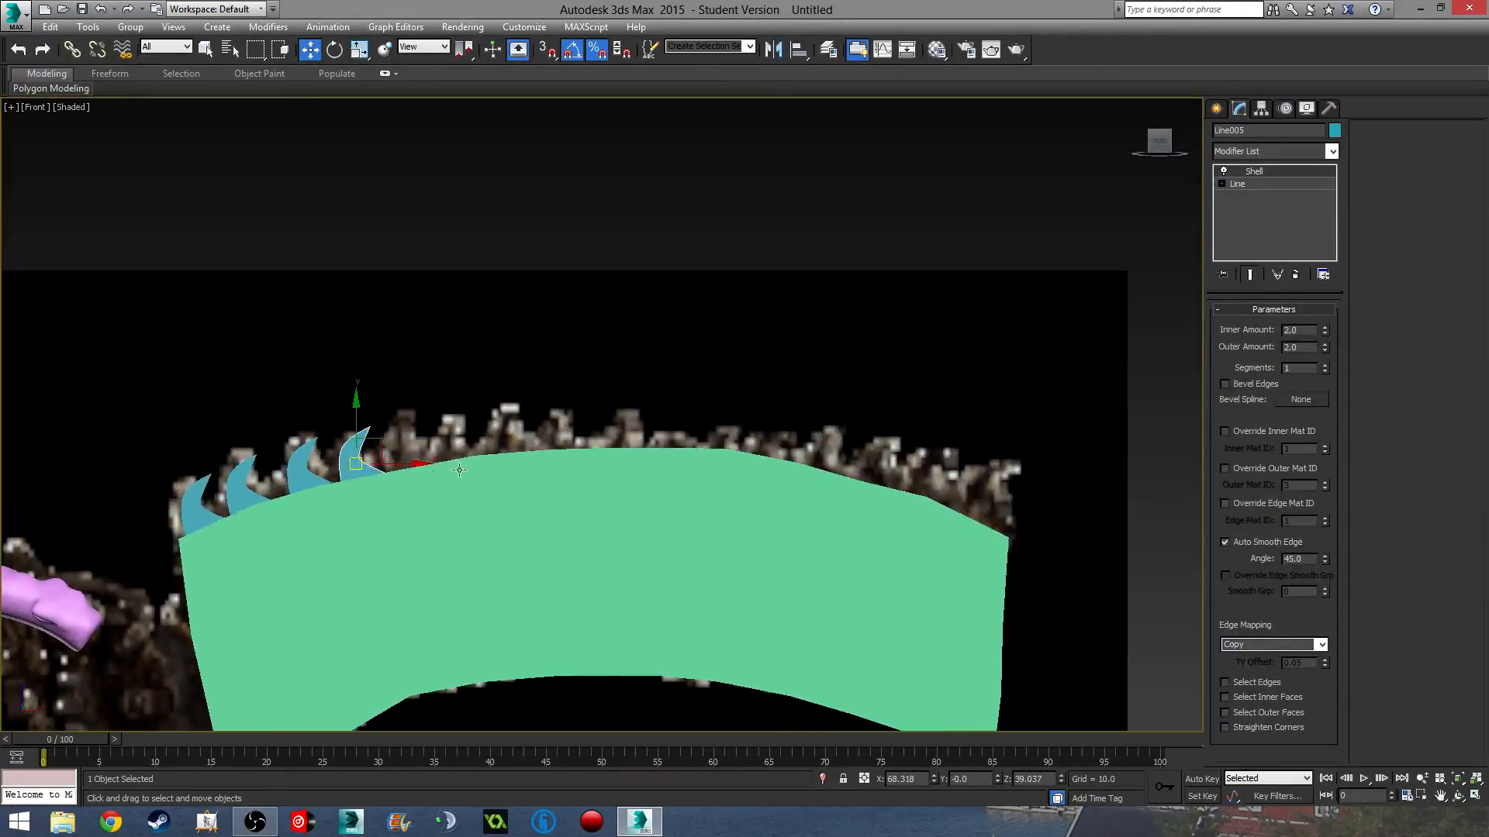
pyautogui.moveTo(361, 468)
pyautogui.keyDown('shift'); pyautogui.mouseDown()
pyautogui.moveTo(629, 435)
pyautogui.moveTo(726, 462)
pyautogui.moveTo(887, 479)
pyautogui.moveTo(877, 469)
pyautogui.moveTo(1002, 515)
pyautogui.mouseUp(); pyautogui.keyUp('shift')
pyautogui.click(745, 468)
pyautogui.click(756, 471)
pyautogui.click(745, 473)
pyautogui.click(732, 478)
pyautogui.click(751, 479)
pyautogui.click(738, 479)
pyautogui.click(729, 476)
pyautogui.click(765, 481)
pyautogui.click(758, 475)
pyautogui.click(766, 479)
pyautogui.click(743, 477)
pyautogui.click(744, 476)
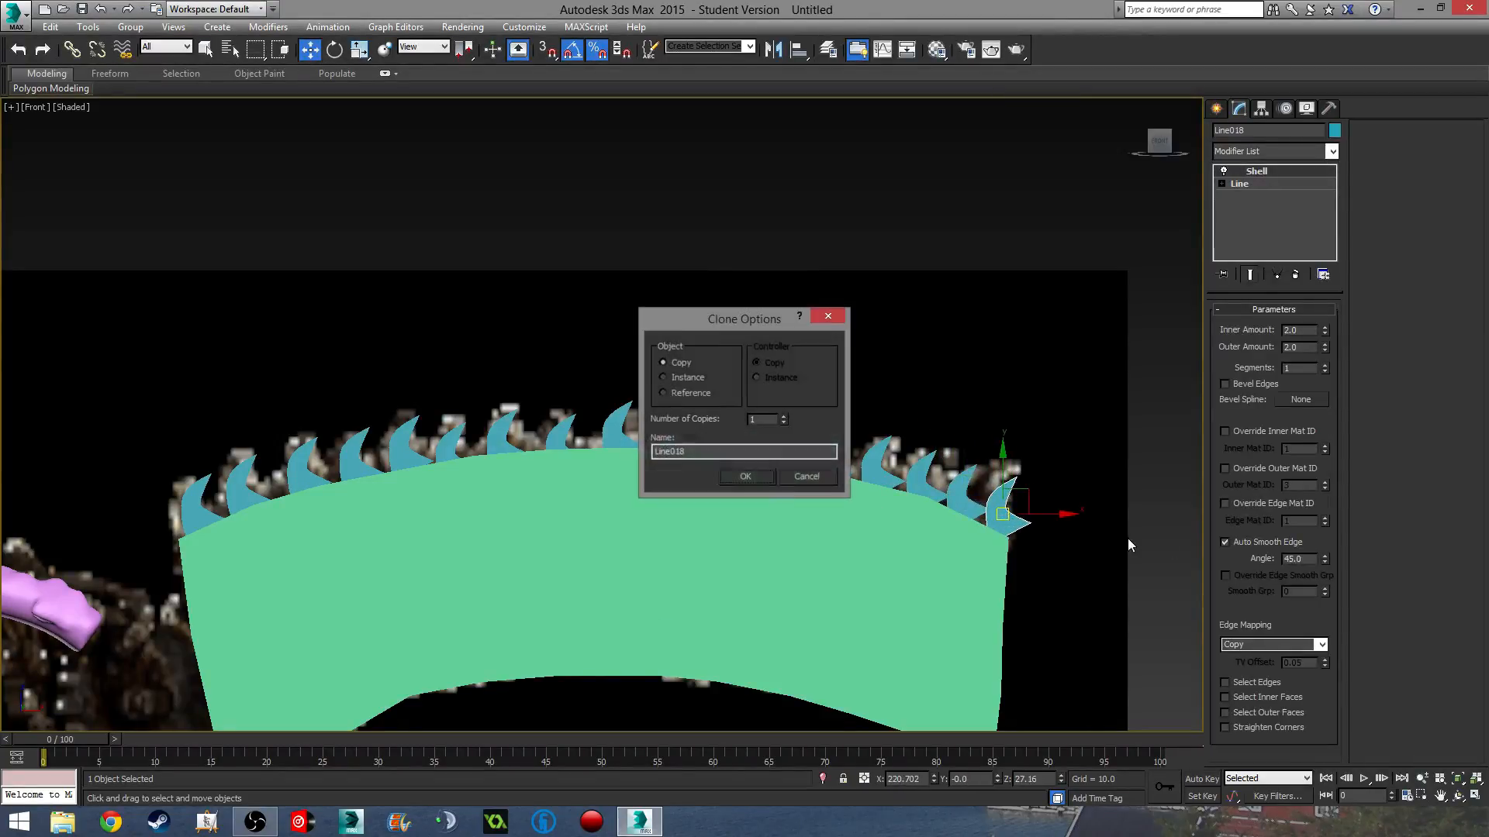
pyautogui.click(746, 476)
# - Rotate the fifth spike from the handle end clockwise so it leans further forward, and seat it on the blade's edge
pyautogui.scroll(5, 516, 375)
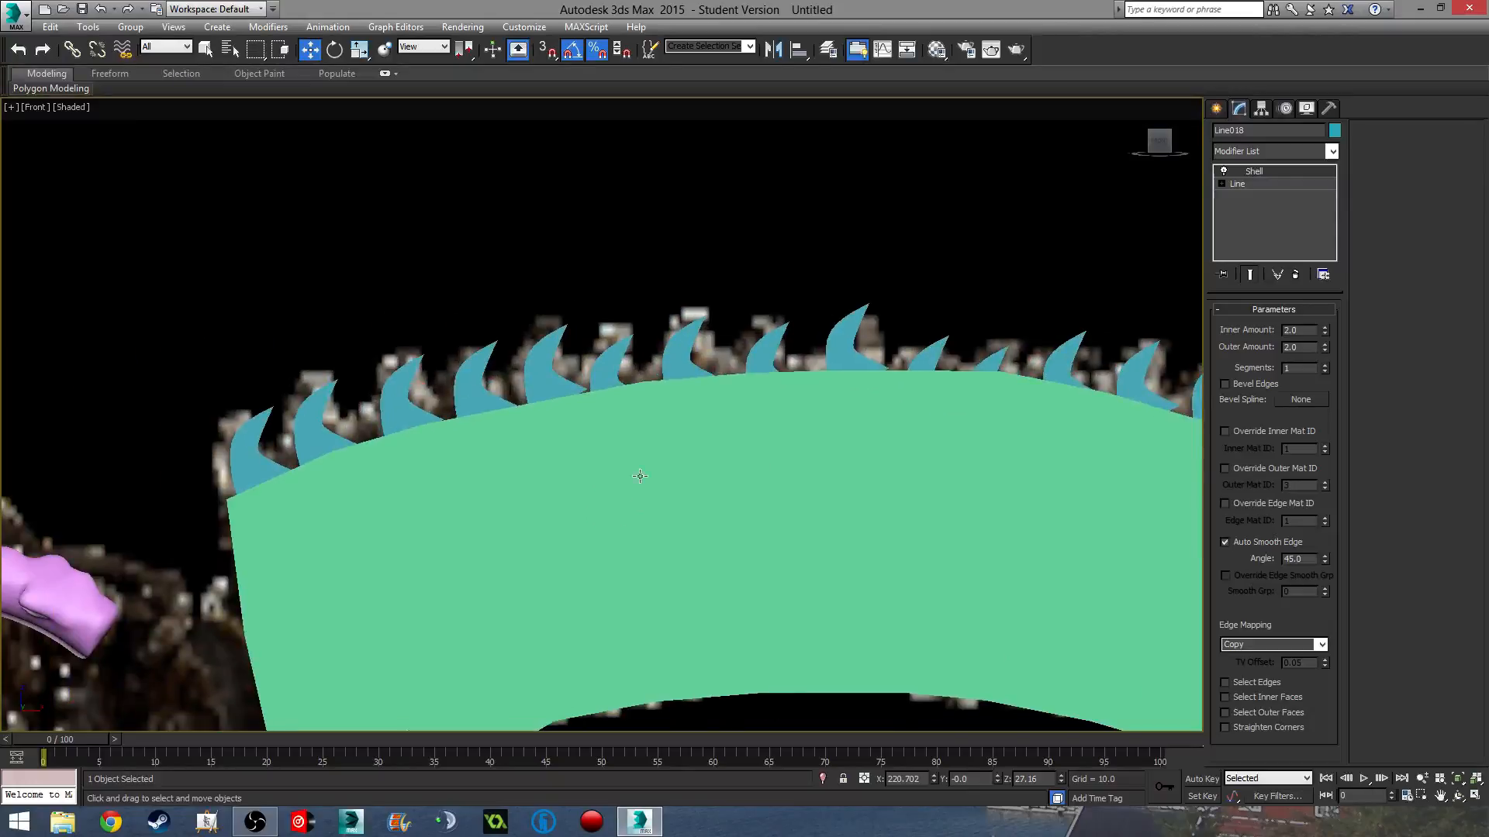
pyautogui.click(578, 325)
pyautogui.moveTo(691, 448); pyautogui.dragTo(604, 444, button='middle')
pyautogui.press('e')
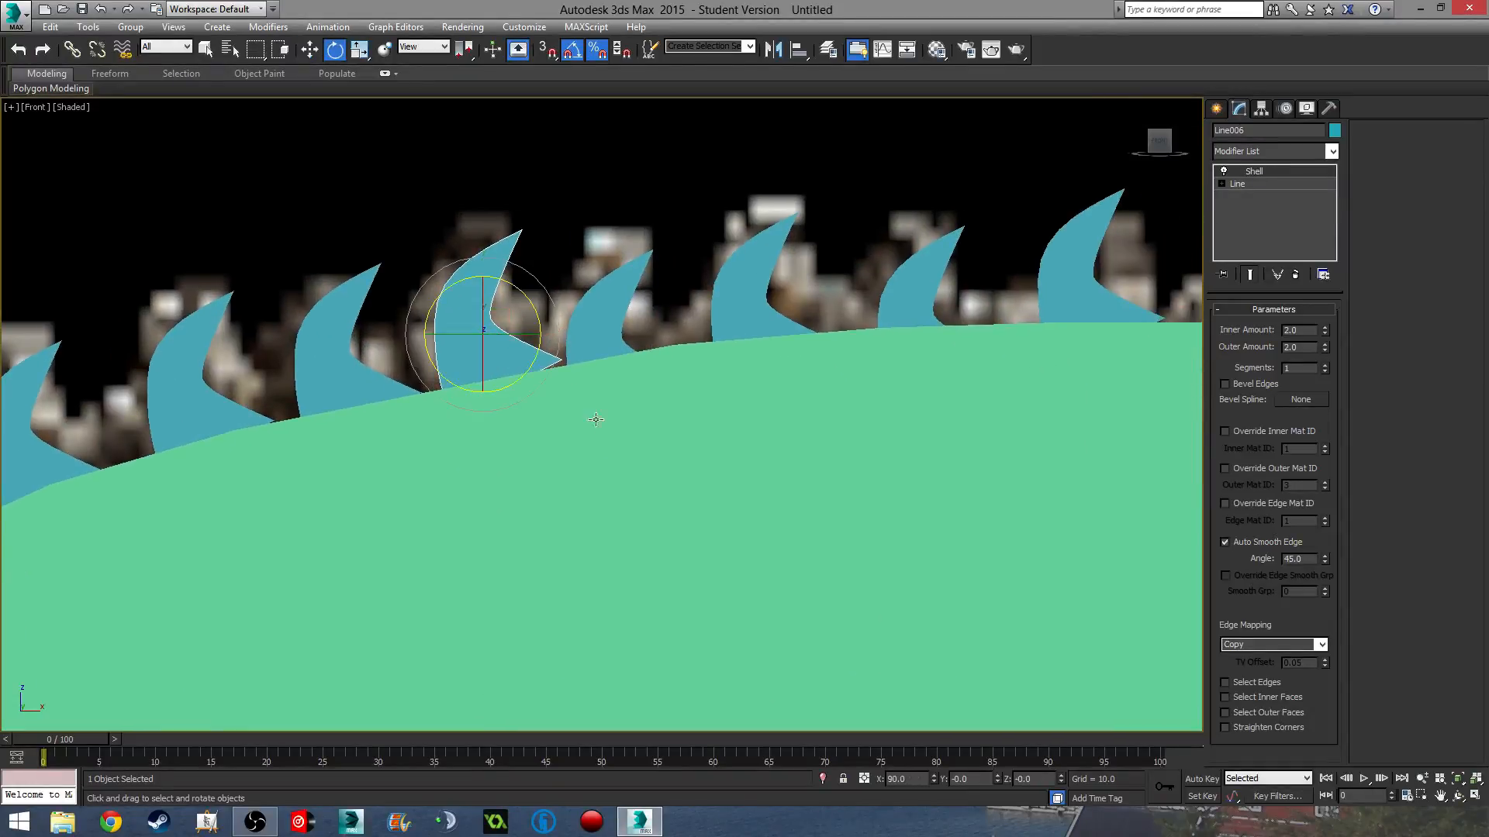
pyautogui.moveTo(533, 302); pyautogui.dragTo(503, 256)
pyautogui.press('w')
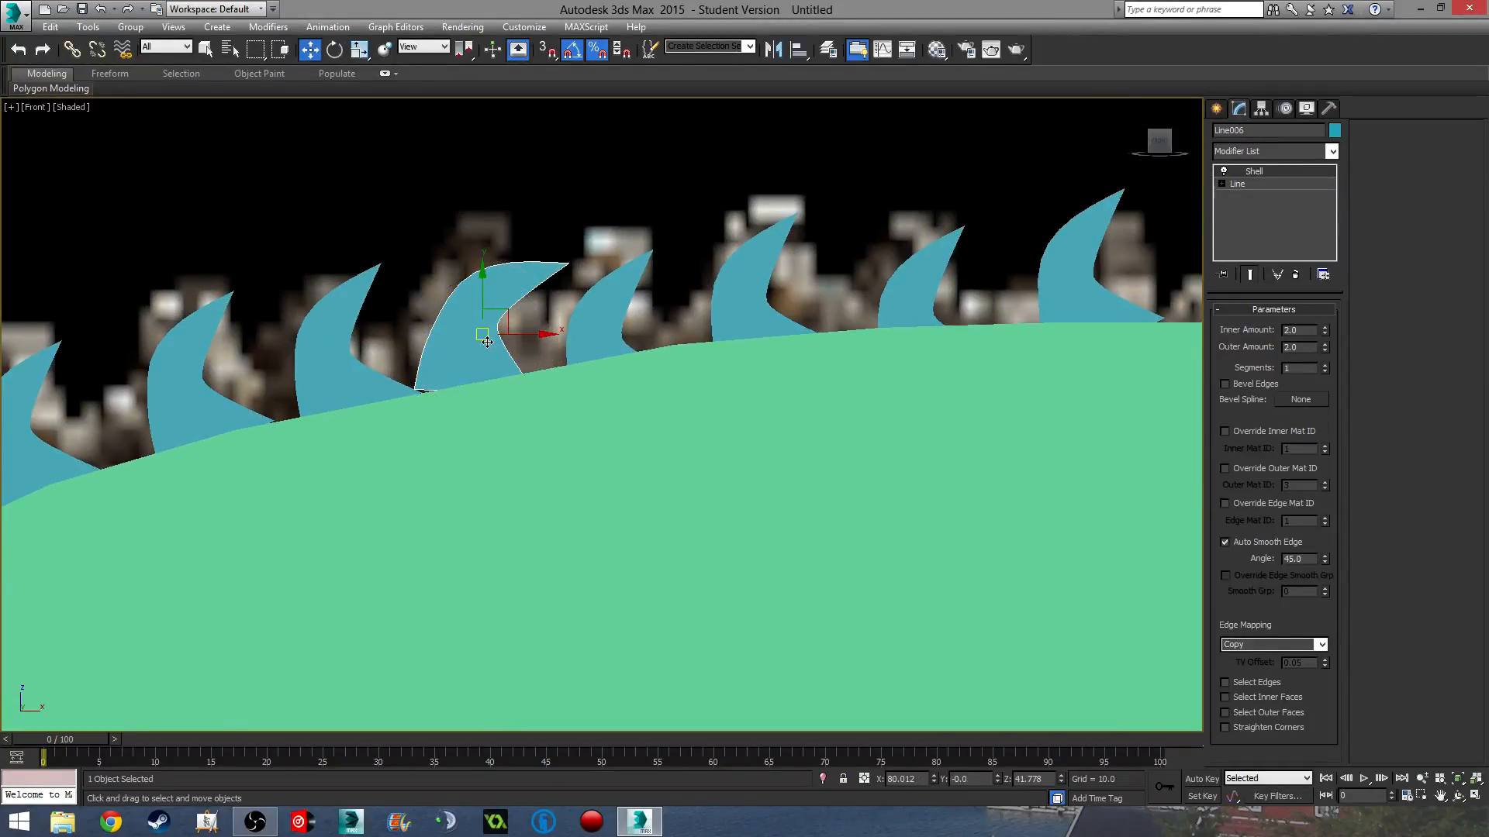
# - Rotate the third spike from the handle end slightly and seat its base in the blade's upper edge
pyautogui.click(342, 364)
pyautogui.moveTo(406, 429); pyautogui.dragTo(502, 407, button='middle')
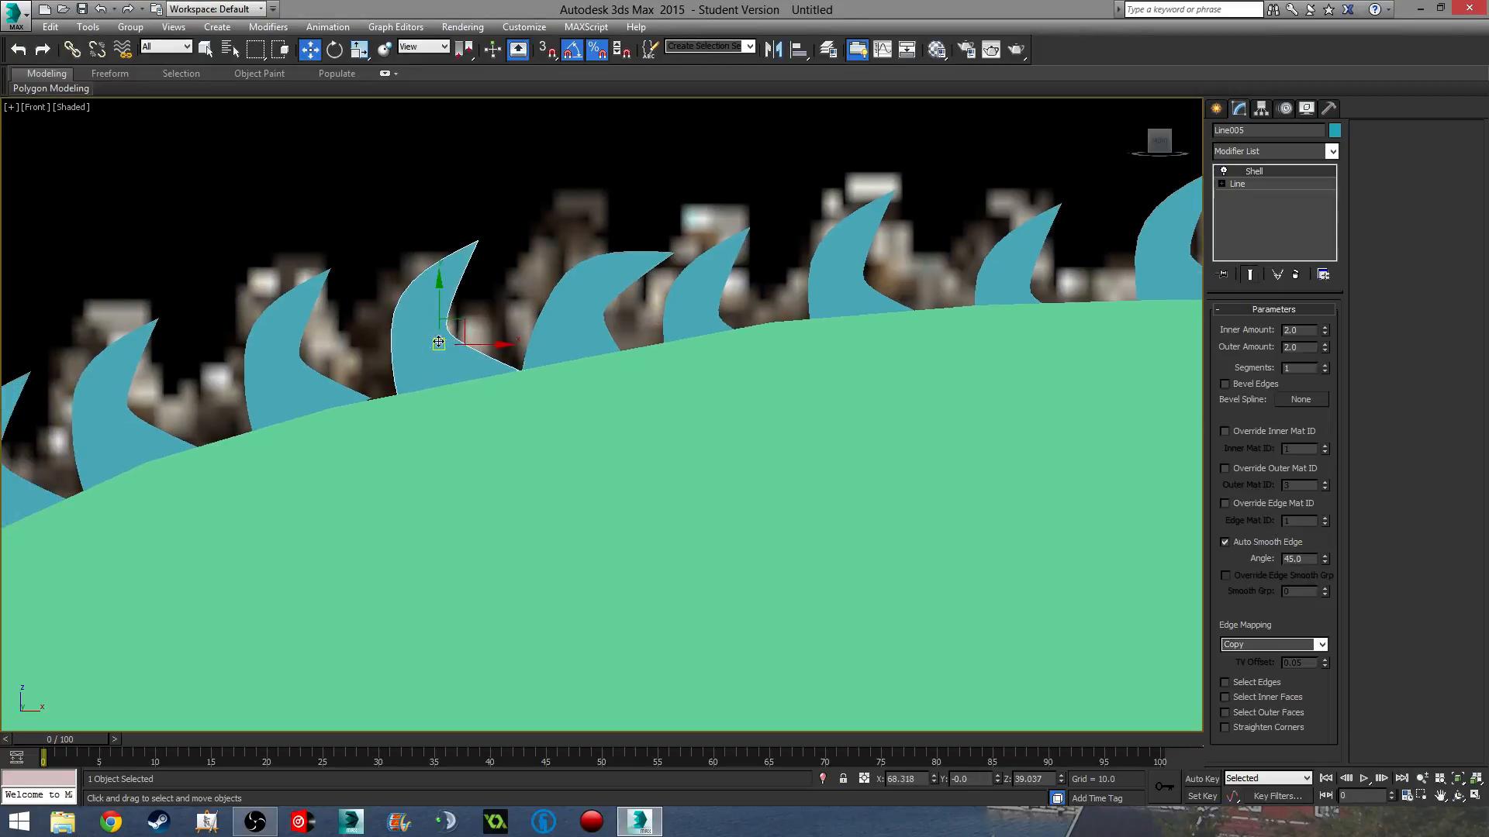
pyautogui.click(320, 304)
pyautogui.press('e')
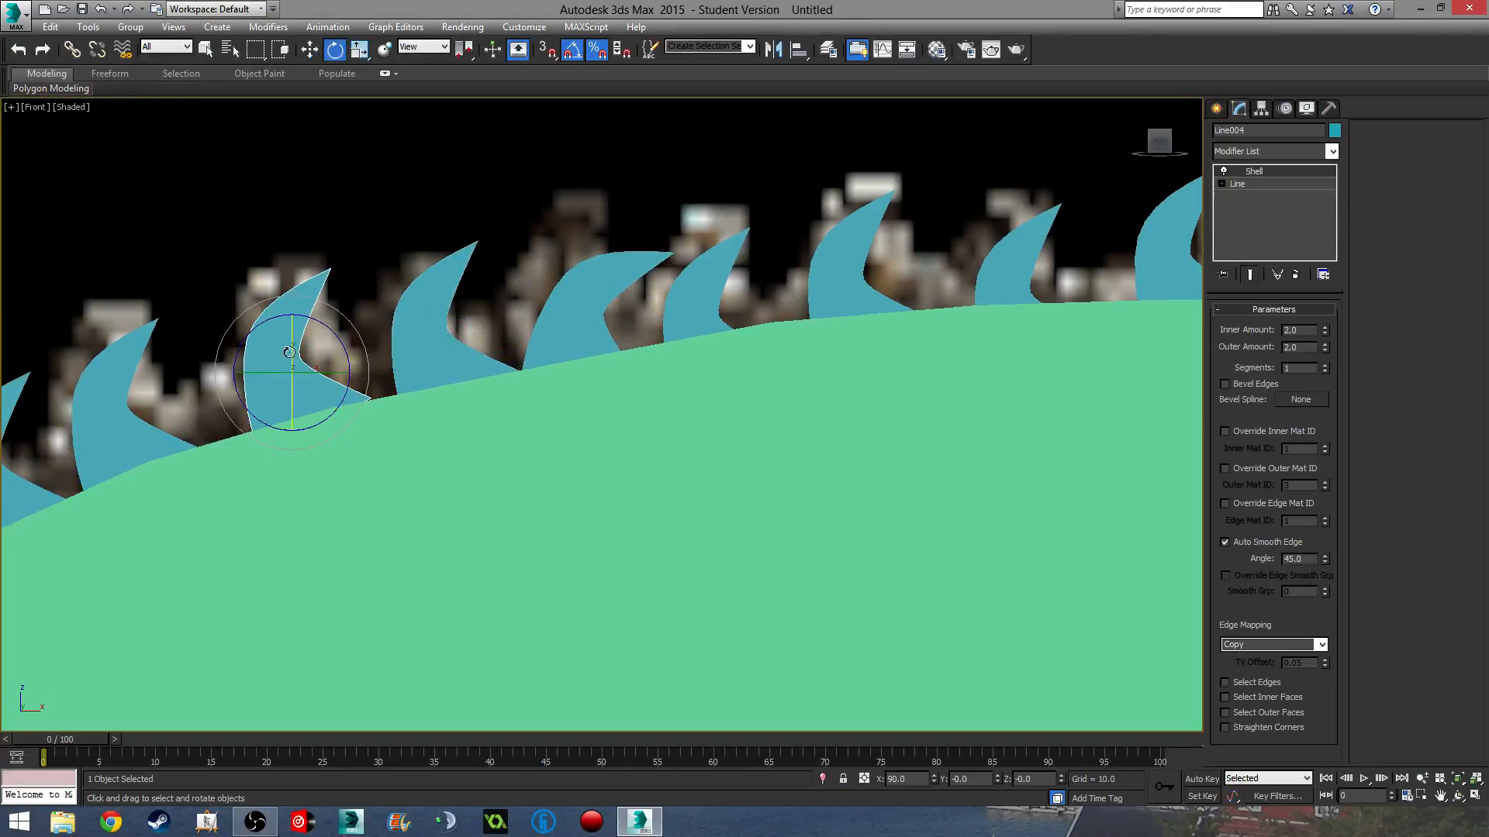
pyautogui.moveTo(338, 342); pyautogui.dragTo(294, 378)
pyautogui.press('w')
# - Rotate the fourth spike from the handle end counterclockwise to stand more upright, and sink its base into the blade
pyautogui.scroll(-5, 695, 395)
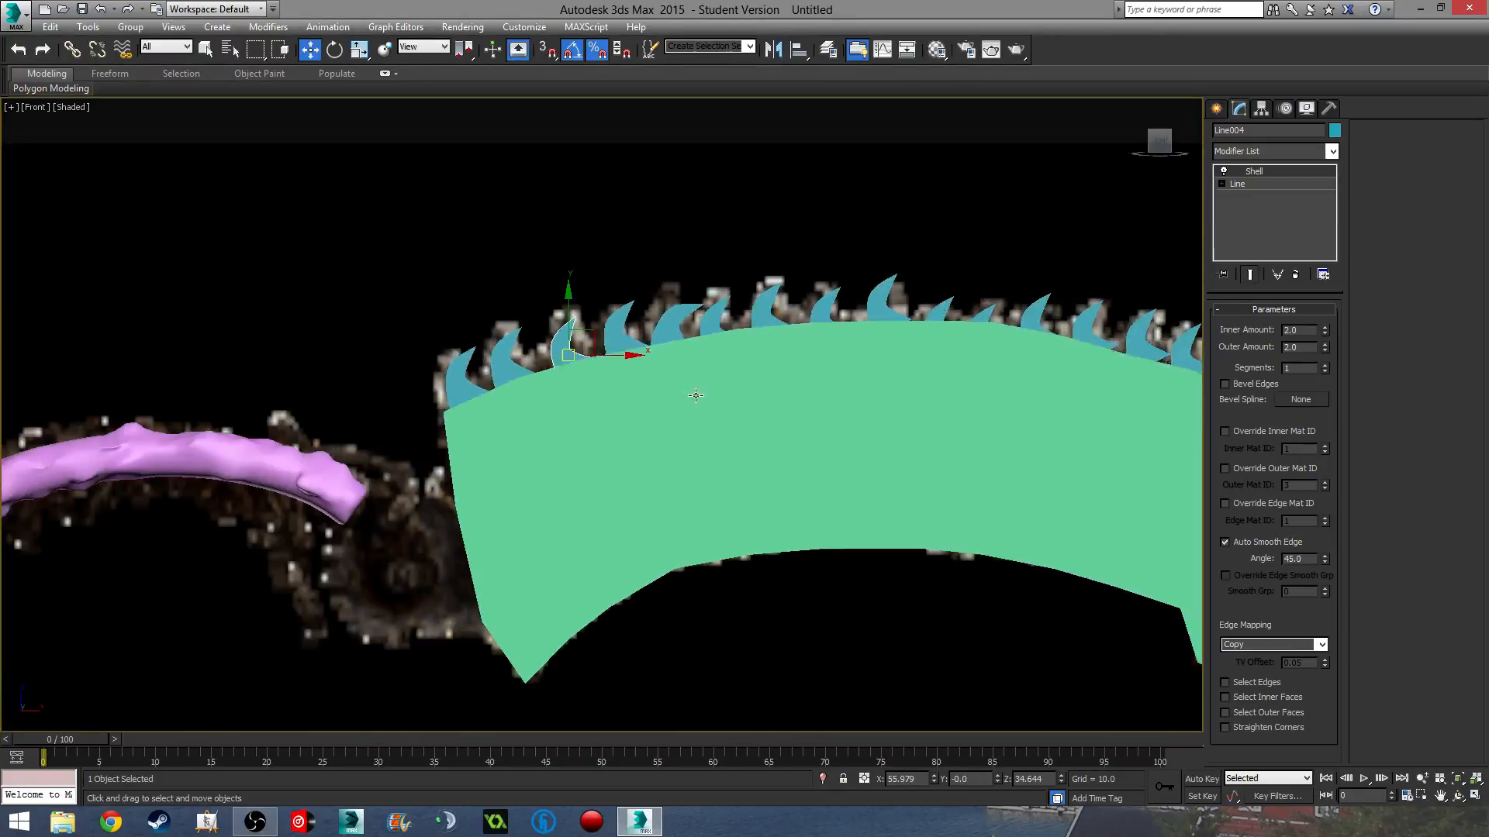
pyautogui.scroll(5, 667, 357)
pyautogui.click(505, 329)
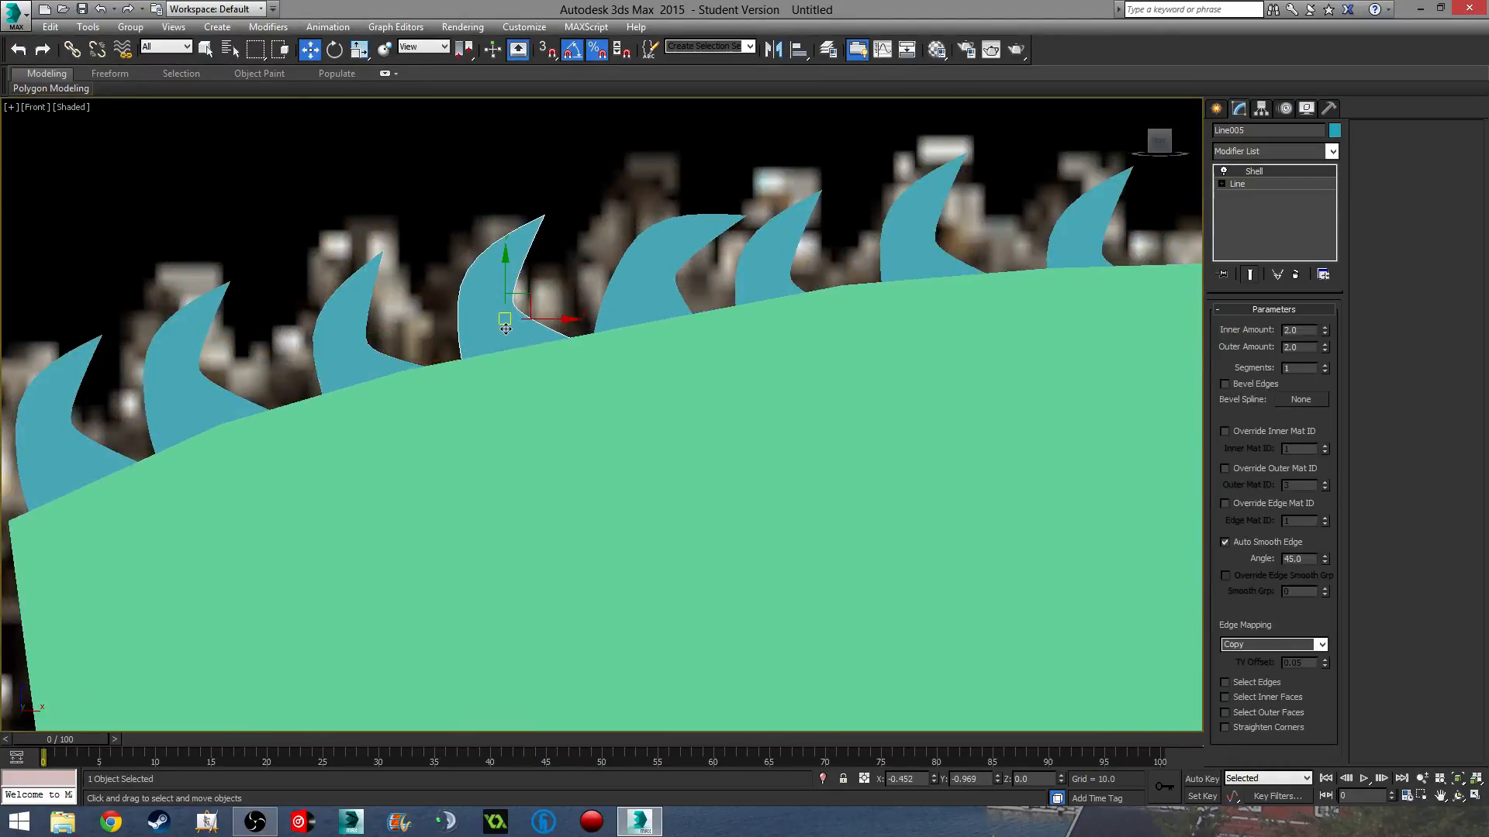
pyautogui.press('e')
pyautogui.moveTo(549, 285); pyautogui.dragTo(527, 237)
pyautogui.press('w')
pyautogui.moveTo(505, 336); pyautogui.dragTo(543, 363)
# - Rotate the second spike from the handle end clockwise so it leans forward, and seat it on the blade's edge
pyautogui.scroll(-4, 631, 390)
pyautogui.scroll(3, 630, 389)
pyautogui.click(614, 317)
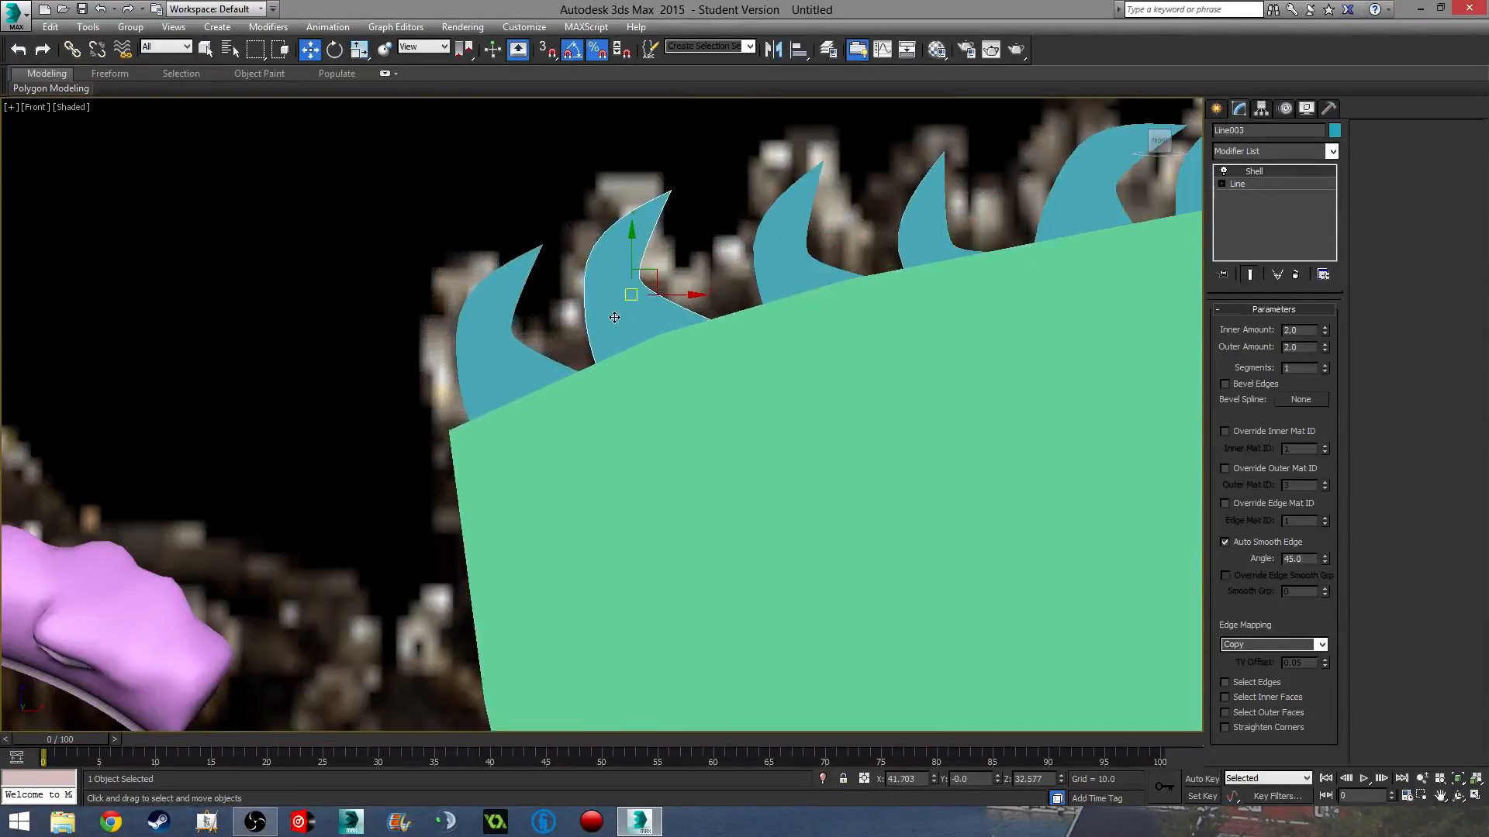
pyautogui.press('e')
pyautogui.moveTo(684, 273); pyautogui.dragTo(687, 275)
pyautogui.moveTo(689, 274); pyautogui.dragTo(650, 320)
pyautogui.press('w')
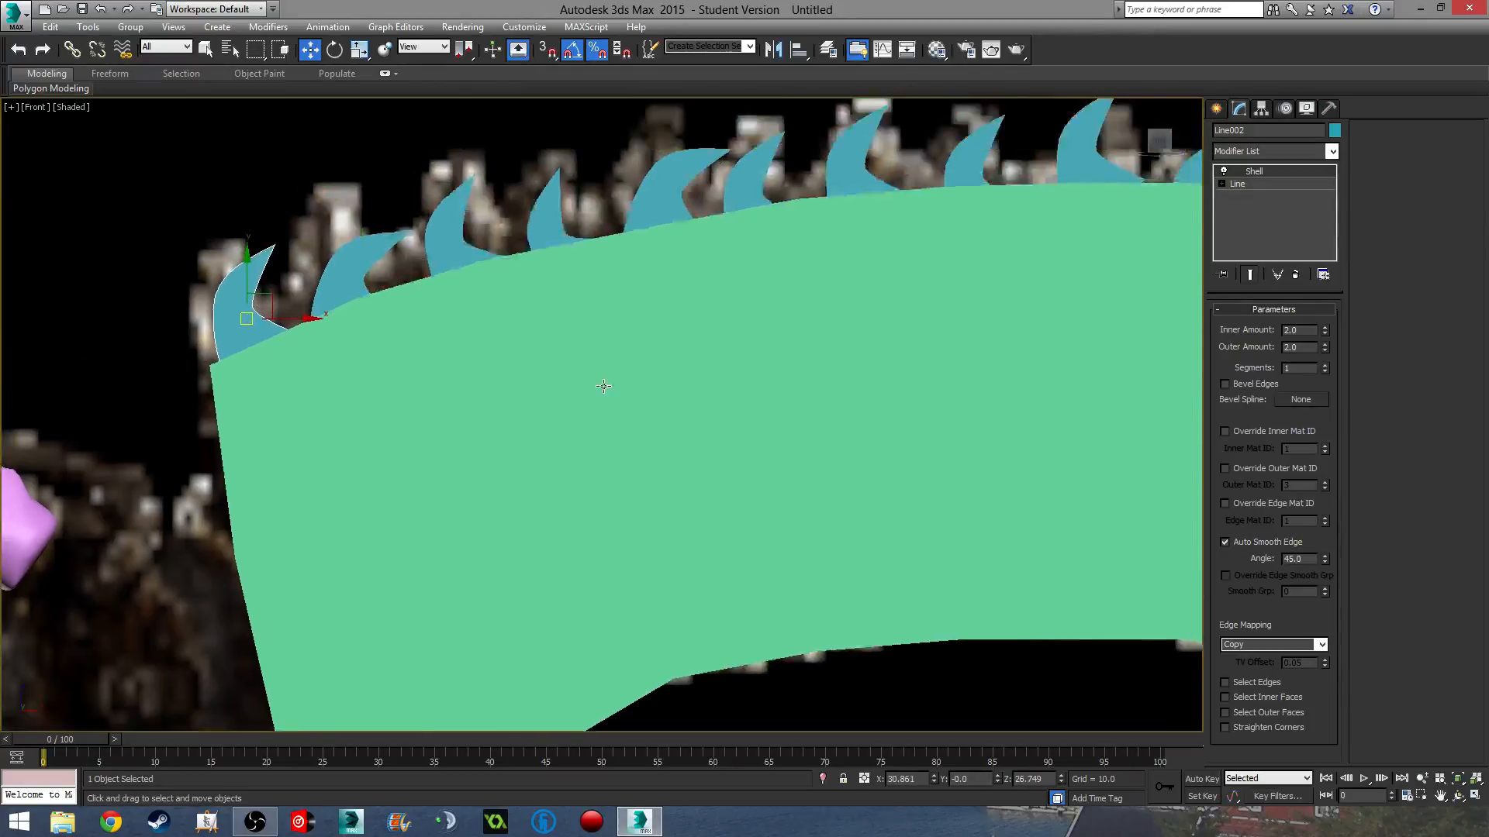
pyautogui.scroll(-5, 604, 387)
pyautogui.scroll(5, 808, 393)
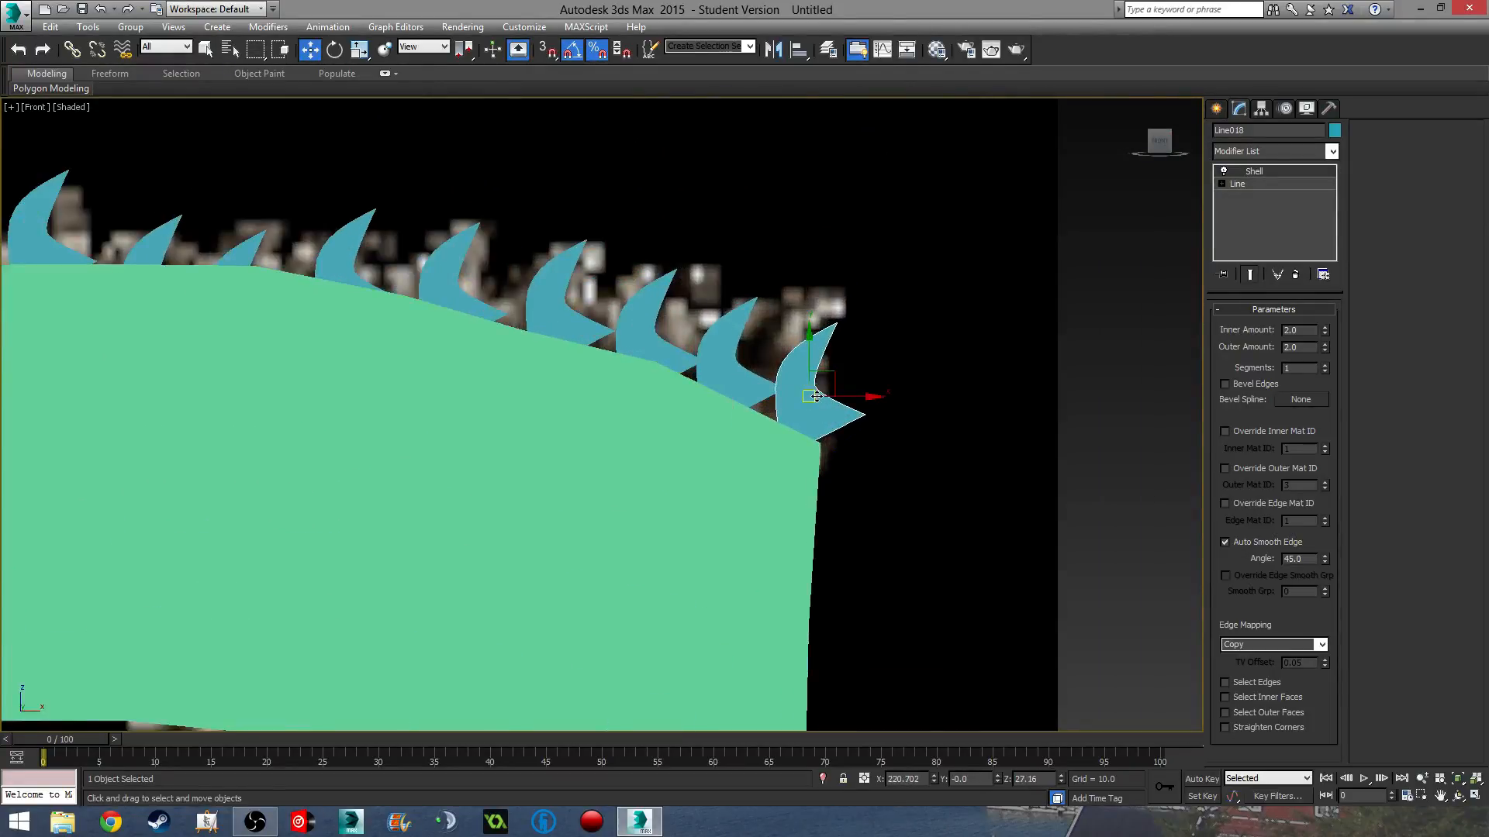
# - Rotate the last spike at the blade's far end 65 degrees clockwise so it points outward, and lower it onto the edge
pyautogui.press('e')
pyautogui.moveTo(850, 355); pyautogui.dragTo(887, 396)
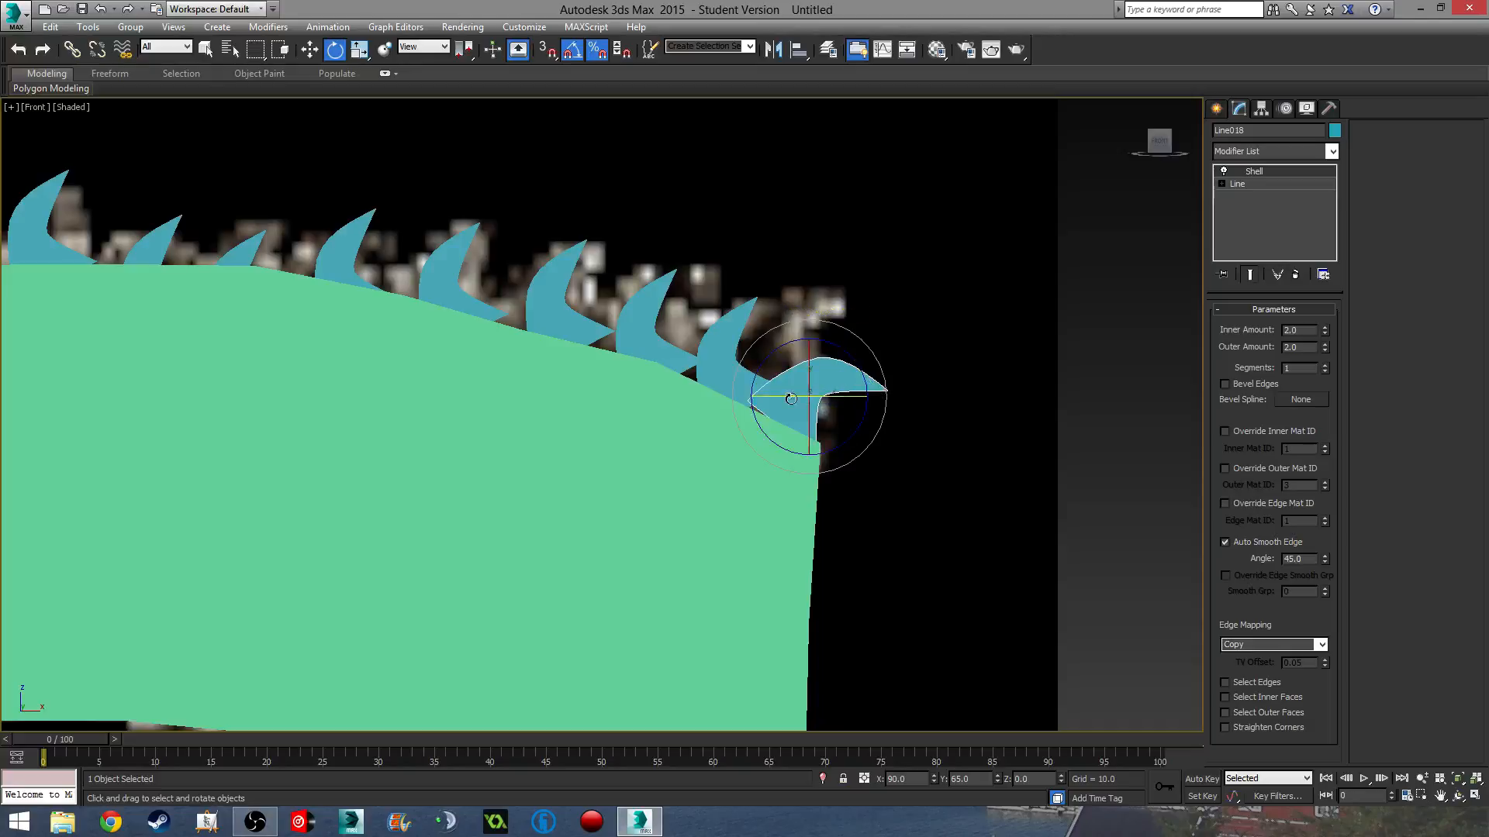
pyautogui.moveTo(791, 399); pyautogui.dragTo(807, 411)
# - Rotate the second spike from the blade's far end clockwise to lean forward, and sink its base into the edge
pyautogui.click(757, 333)
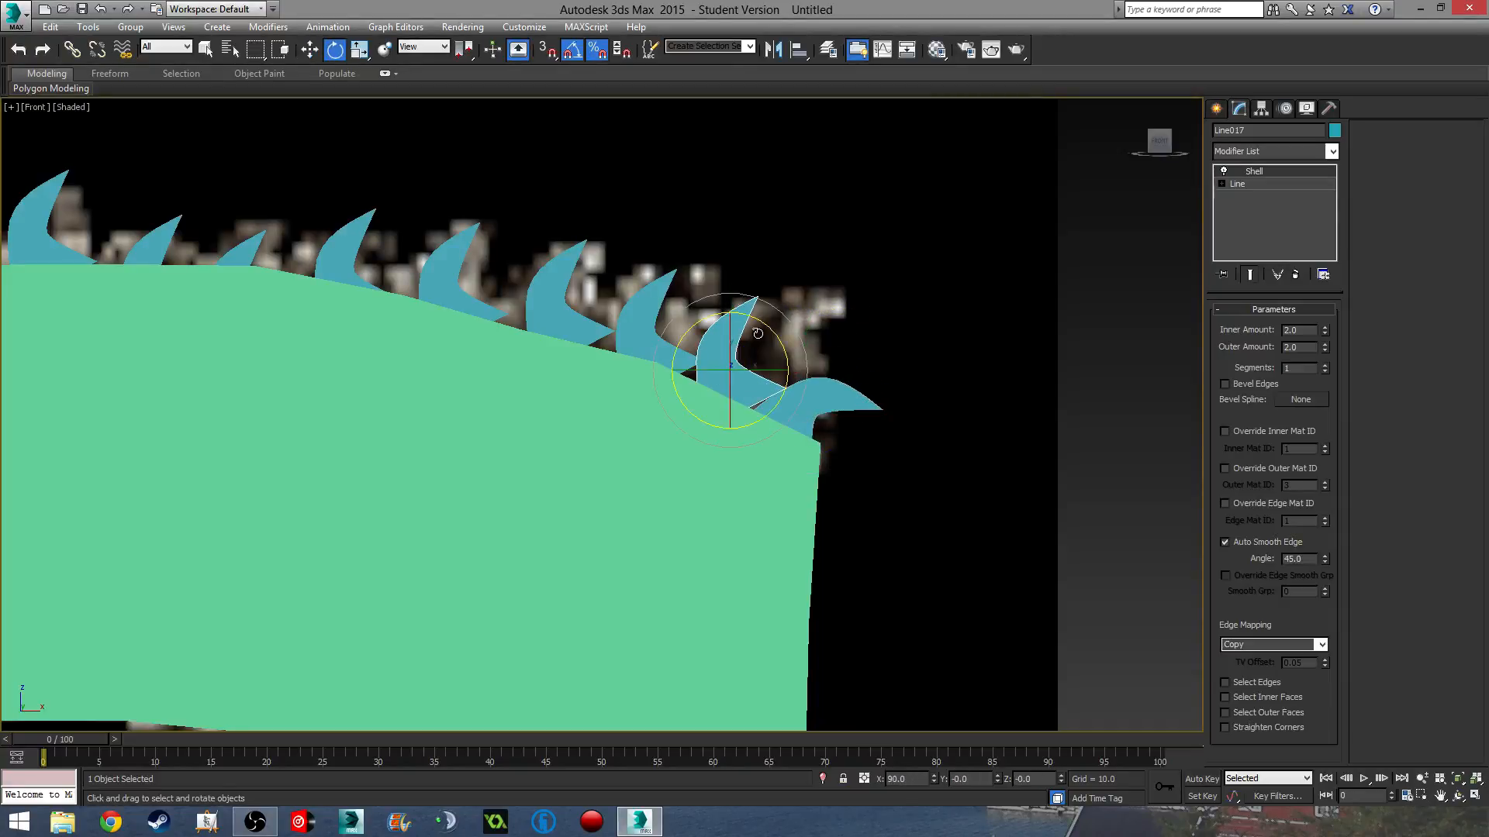
pyautogui.moveTo(758, 334); pyautogui.dragTo(730, 397)
pyautogui.press('w')
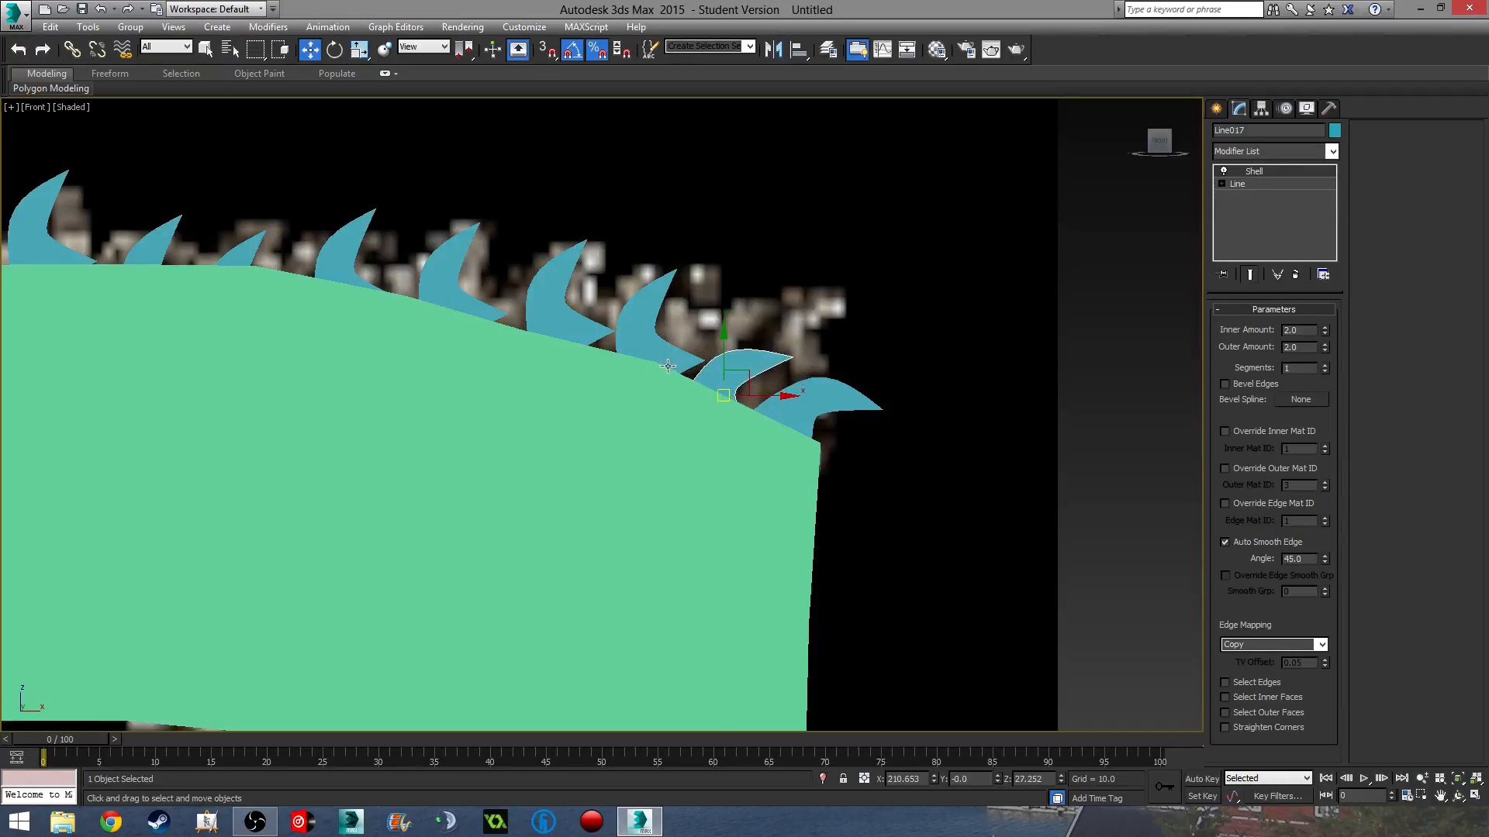
# - Rotate the third spike from the blade's far end slightly clockwise and lower its base into the edge
pyautogui.press('e')
pyautogui.click(649, 341)
pyautogui.moveTo(703, 319); pyautogui.dragTo(646, 366)
pyautogui.press('w')
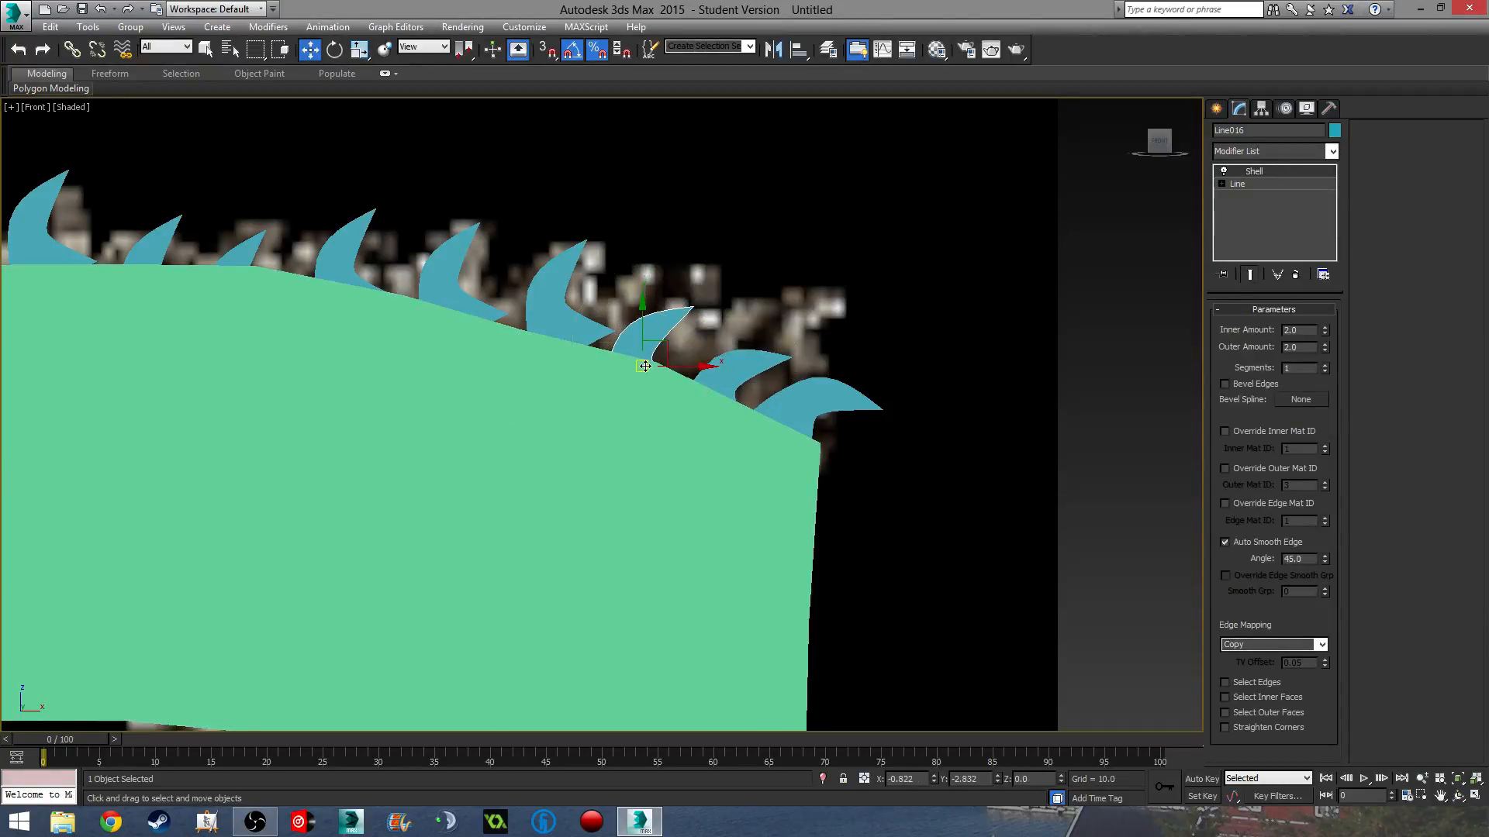
# - Rotate the fourth spike from the blade's far end clockwise so it leans forward, and seat it on the edge
pyautogui.click(546, 318)
pyautogui.press('e')
pyautogui.moveTo(604, 279); pyautogui.dragTo(578, 310)
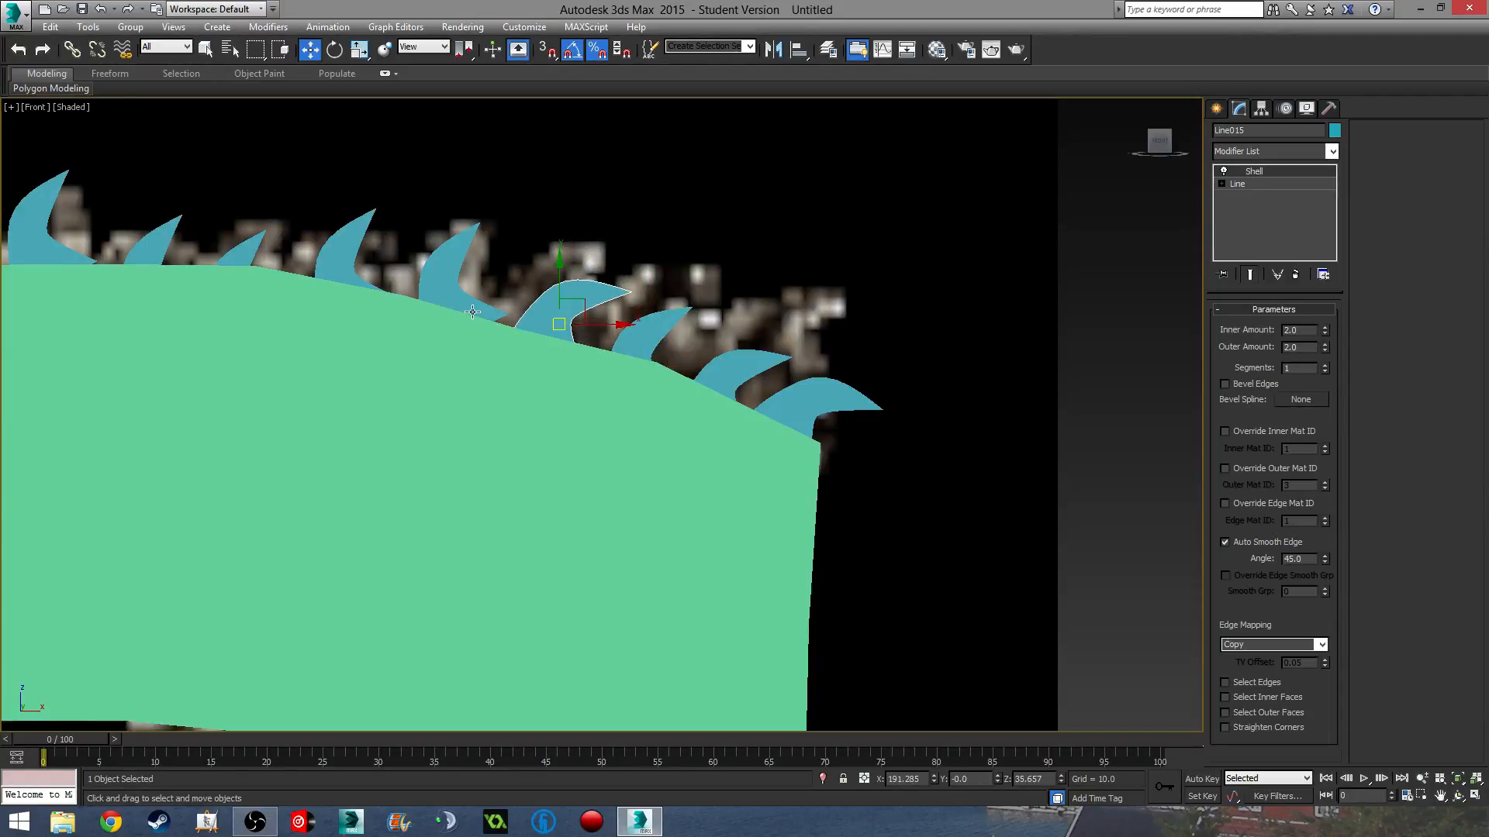
# - Adjust the tilt of the fifth spike from the blade's far end and lower its base into the upper edge
pyautogui.click(469, 258)
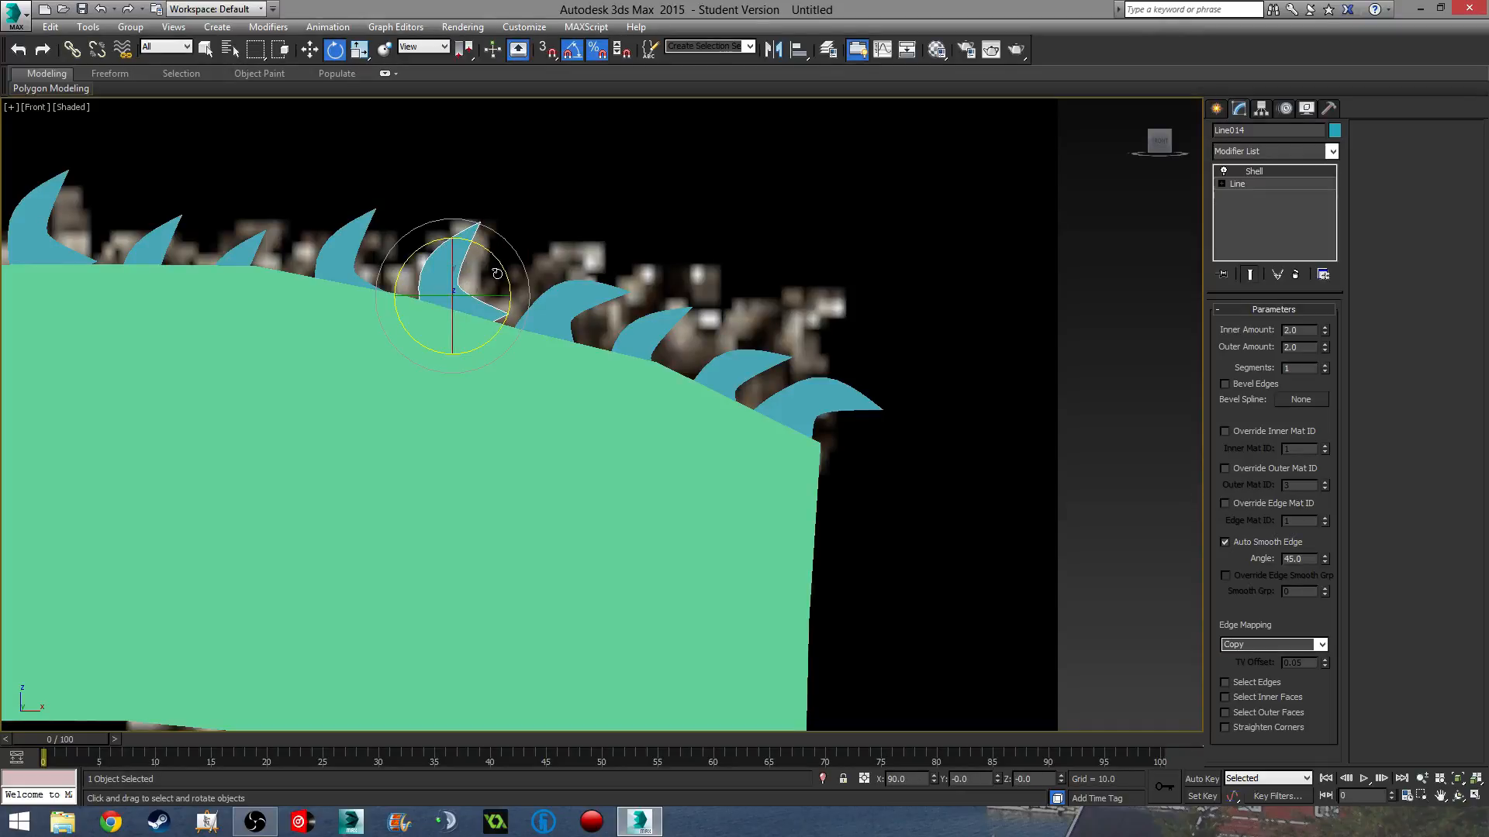
pyautogui.moveTo(497, 274)
pyautogui.mouseDown()
pyautogui.moveTo(458, 287)
pyautogui.moveTo(519, 290)
pyautogui.mouseUp()
pyautogui.press('w')
pyautogui.press('e')
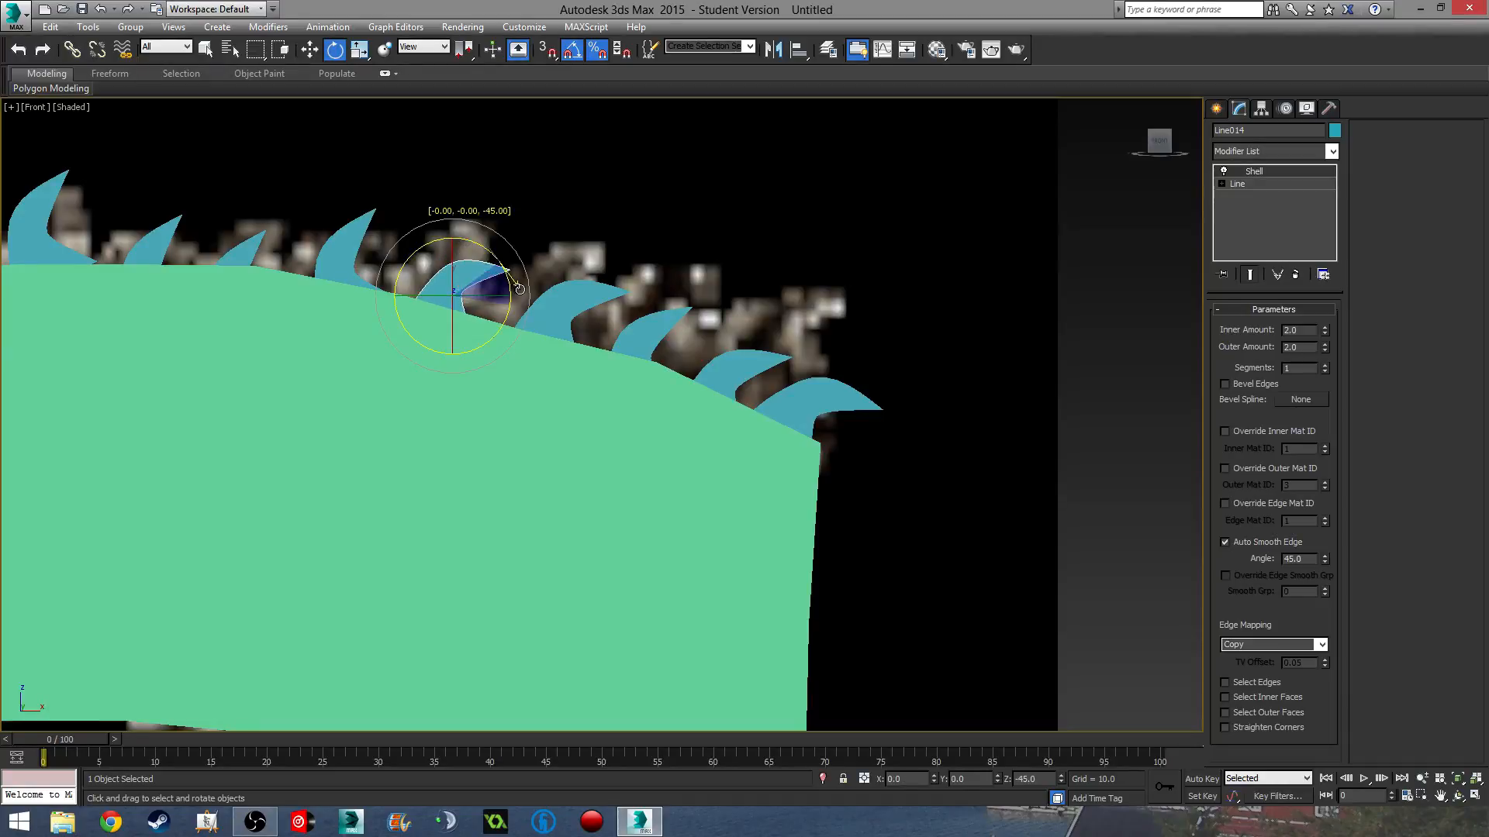
pyautogui.press('w')
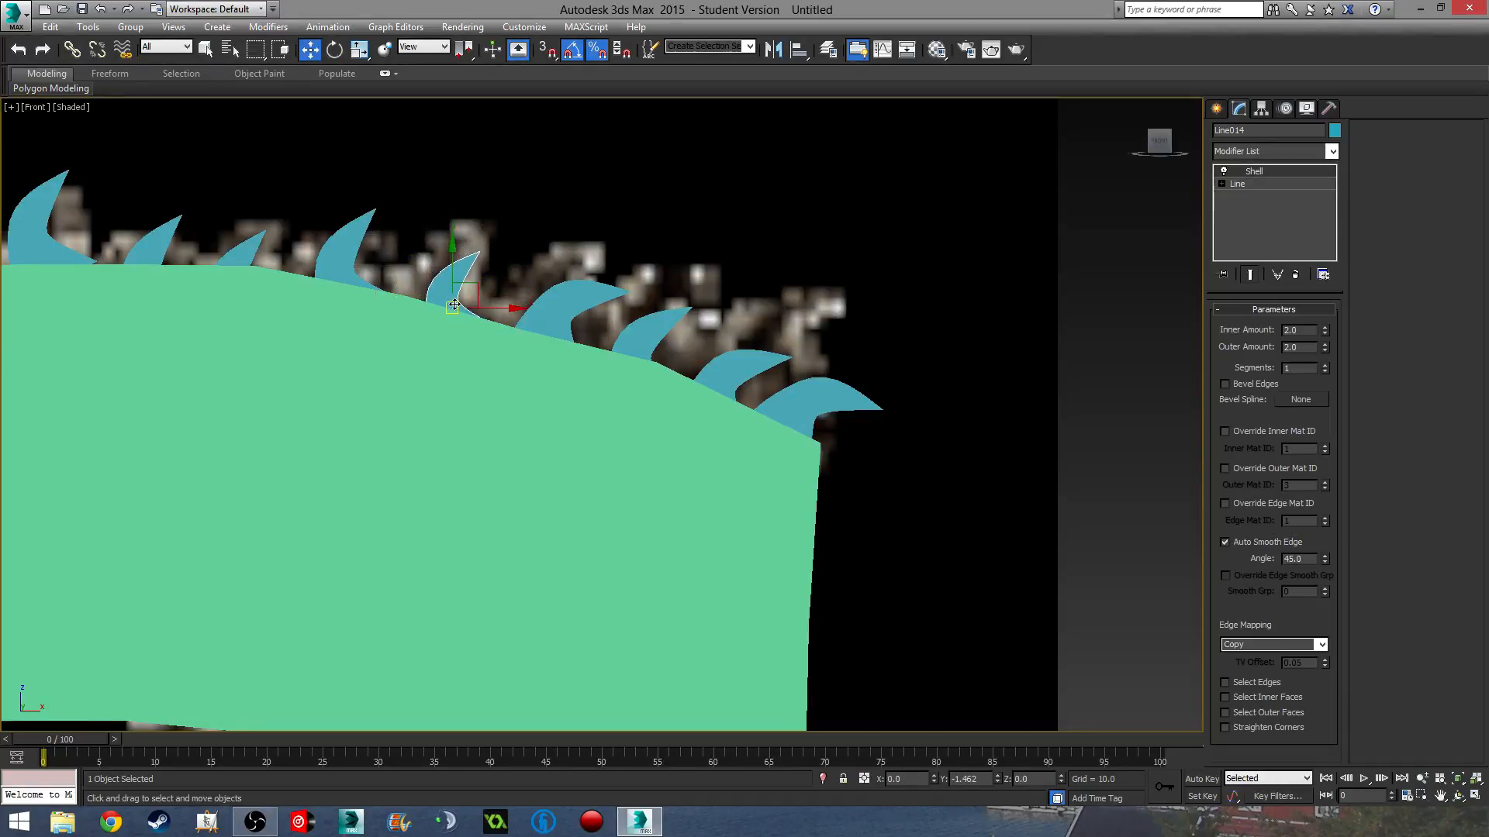
# - Rotate the tall spike at the middle of the blade clockwise so it leans far forward, and sink its base into the edge
pyautogui.scroll(-3, 675, 256)
pyautogui.moveTo(675, 256); pyautogui.dragTo(713, 438, button='middle')
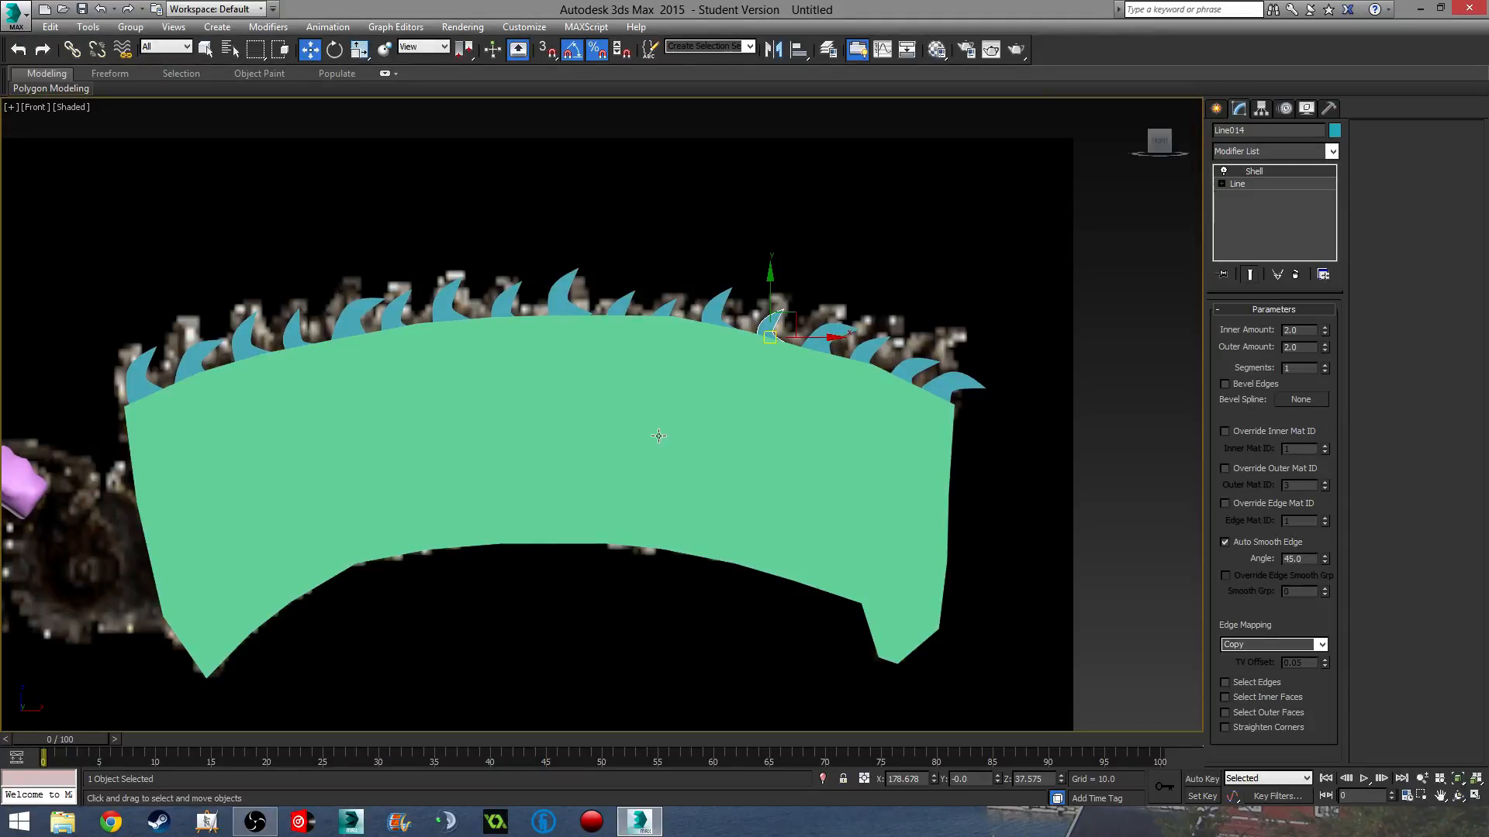
pyautogui.scroll(5, 628, 495)
pyautogui.click(568, 461)
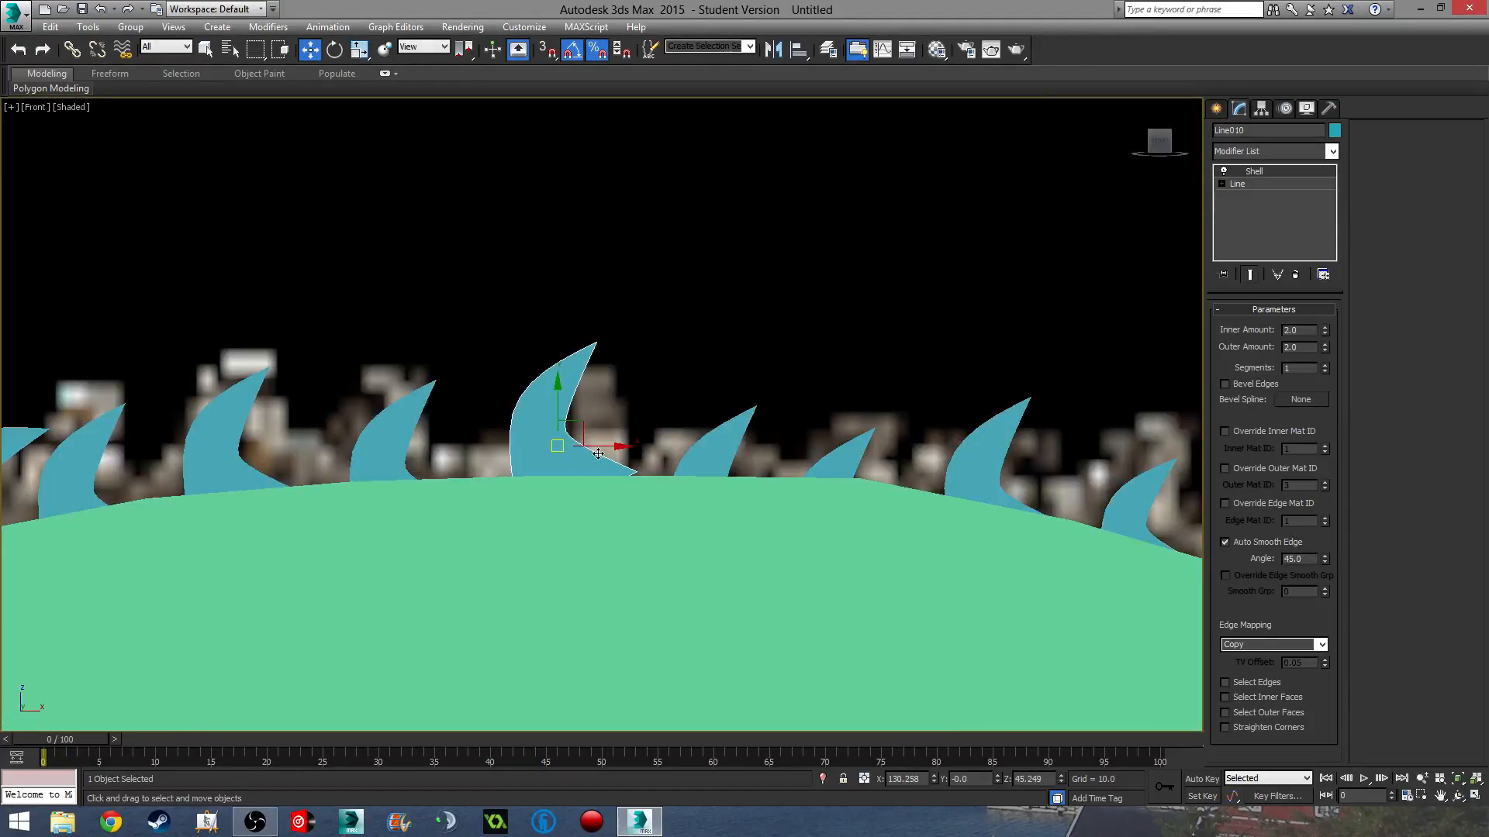
pyautogui.press('e')
pyautogui.press('w')
pyautogui.press('e')
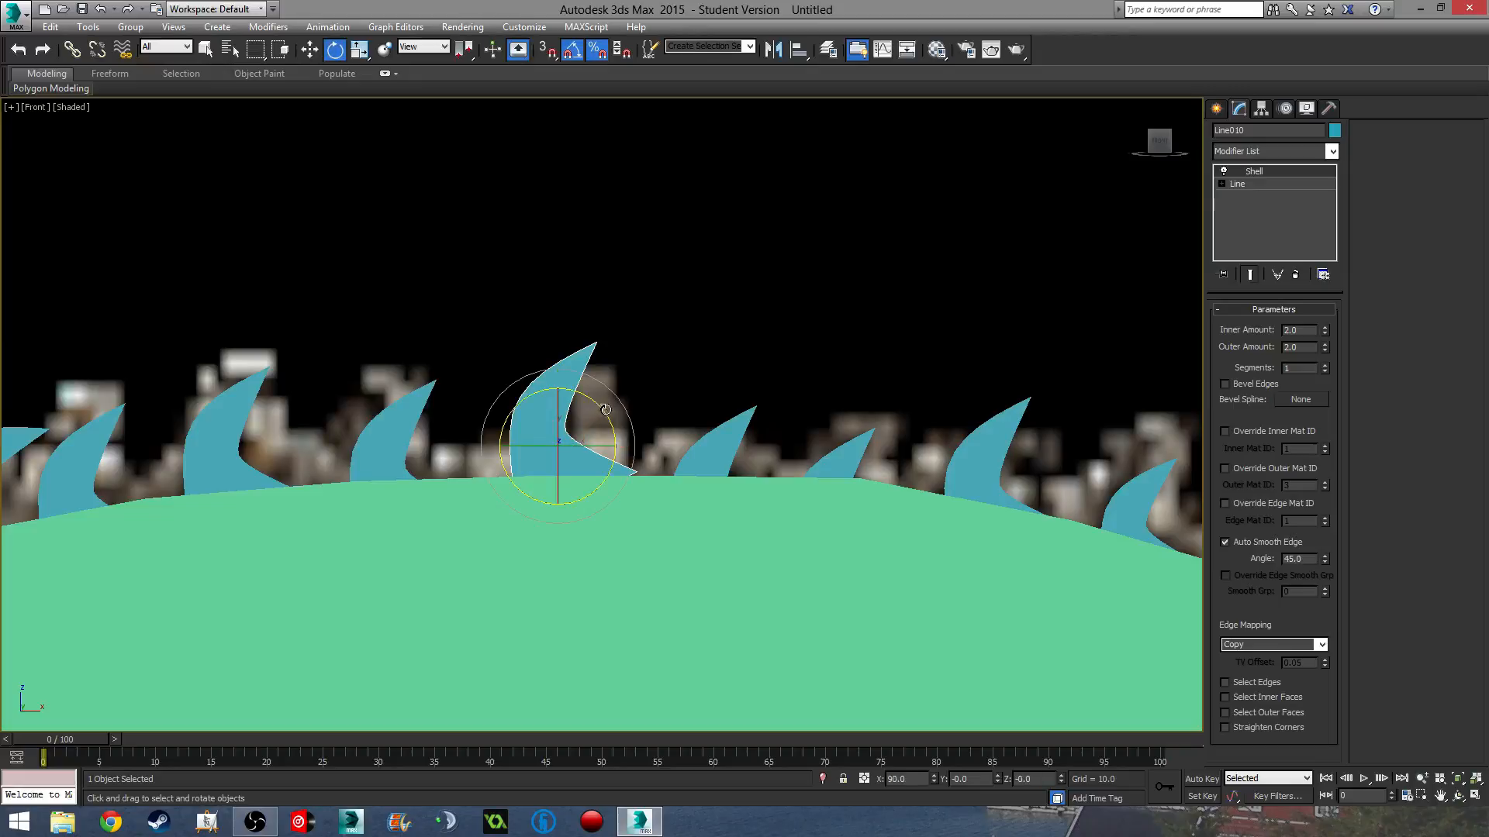
pyautogui.moveTo(568, 420); pyautogui.dragTo(559, 472)
pyautogui.press('w')
pyautogui.moveTo(558, 472); pyautogui.dragTo(581, 404, button='middle')
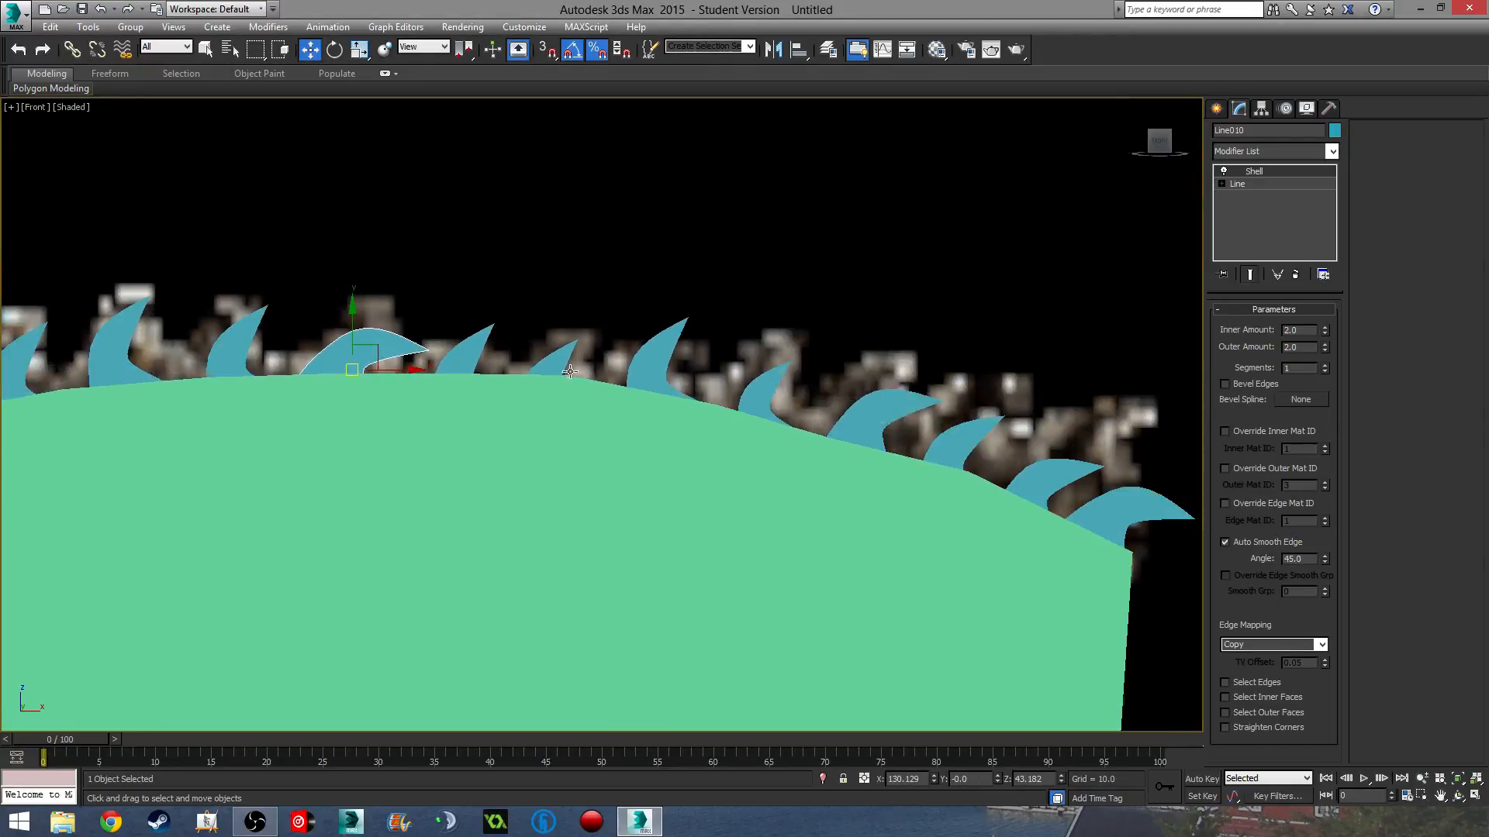
pyautogui.click(560, 360)
pyautogui.press('e')
pyautogui.press('w')
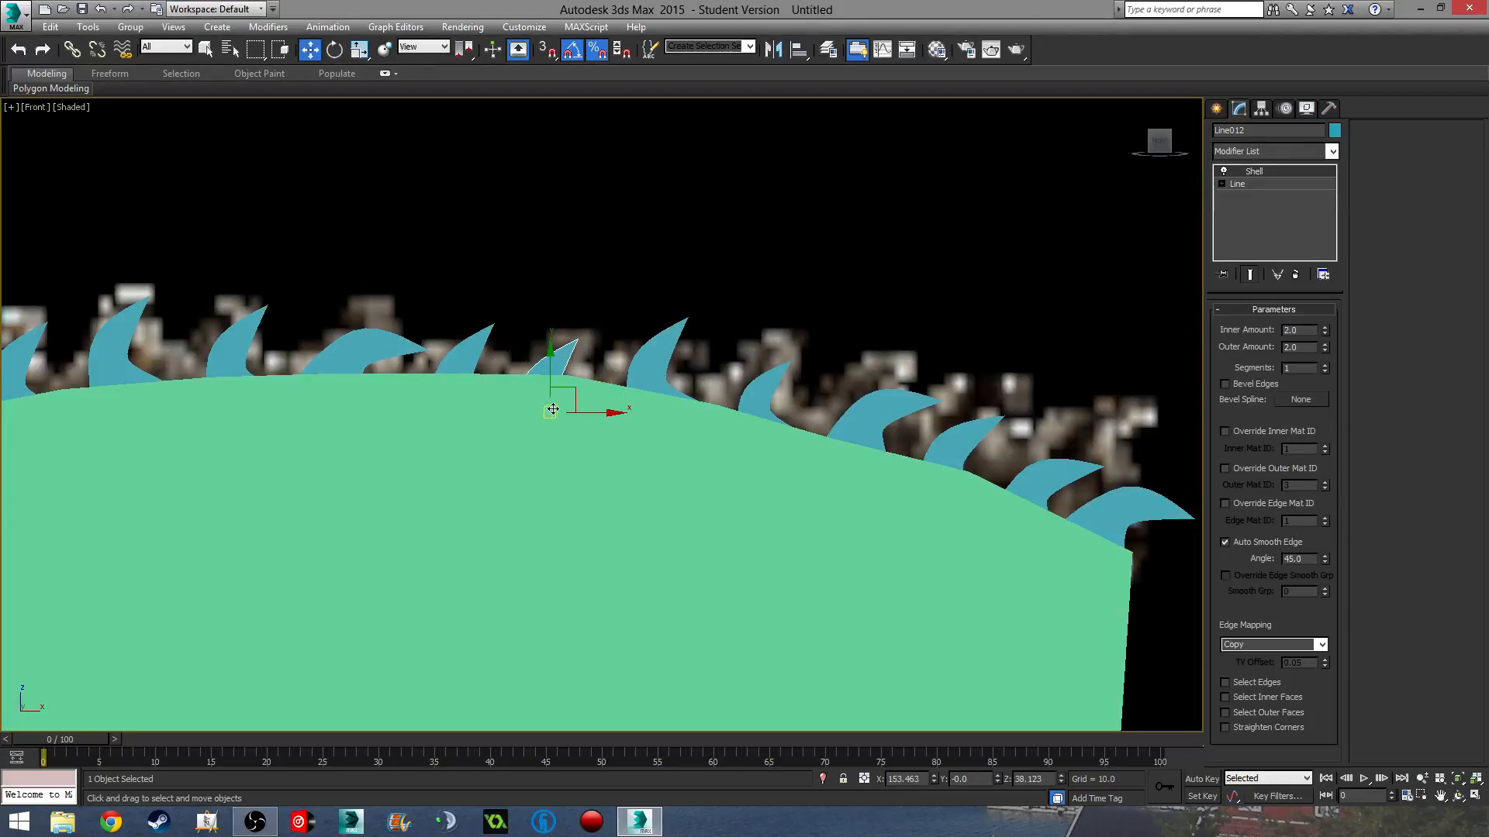
pyautogui.scroll(-6, 589, 403)
pyautogui.click(846, 471)
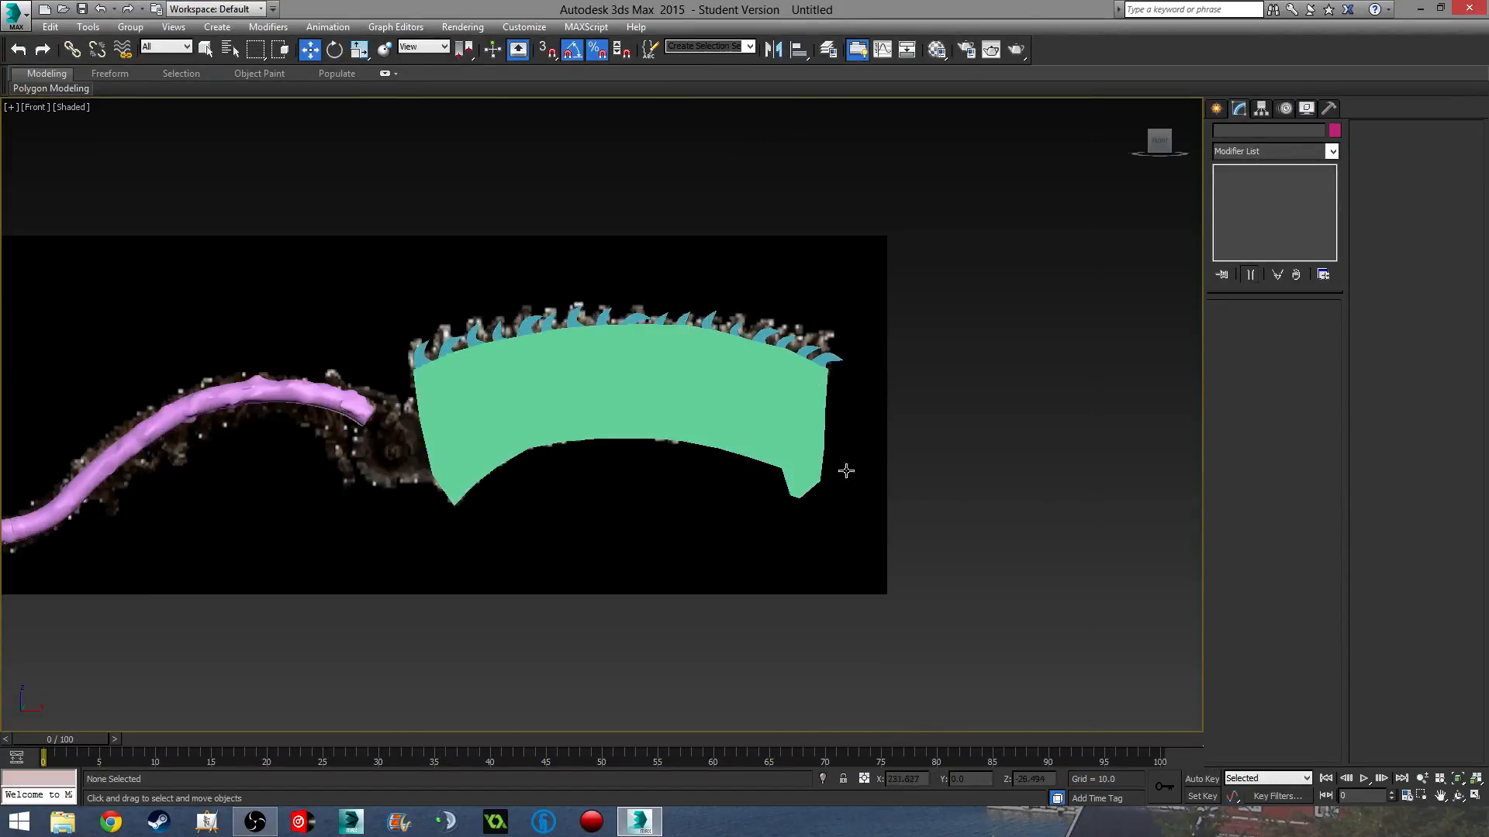
# - Select the blade and pick two neighbouring polygons on its narrow upper edge surface
pyautogui.keyDown('alt'); pyautogui.moveTo(846, 471); pyautogui.dragTo(758, 431, button='middle'); pyautogui.keyUp('alt')
pyautogui.click(758, 431)
pyautogui.rightClick(749, 432)
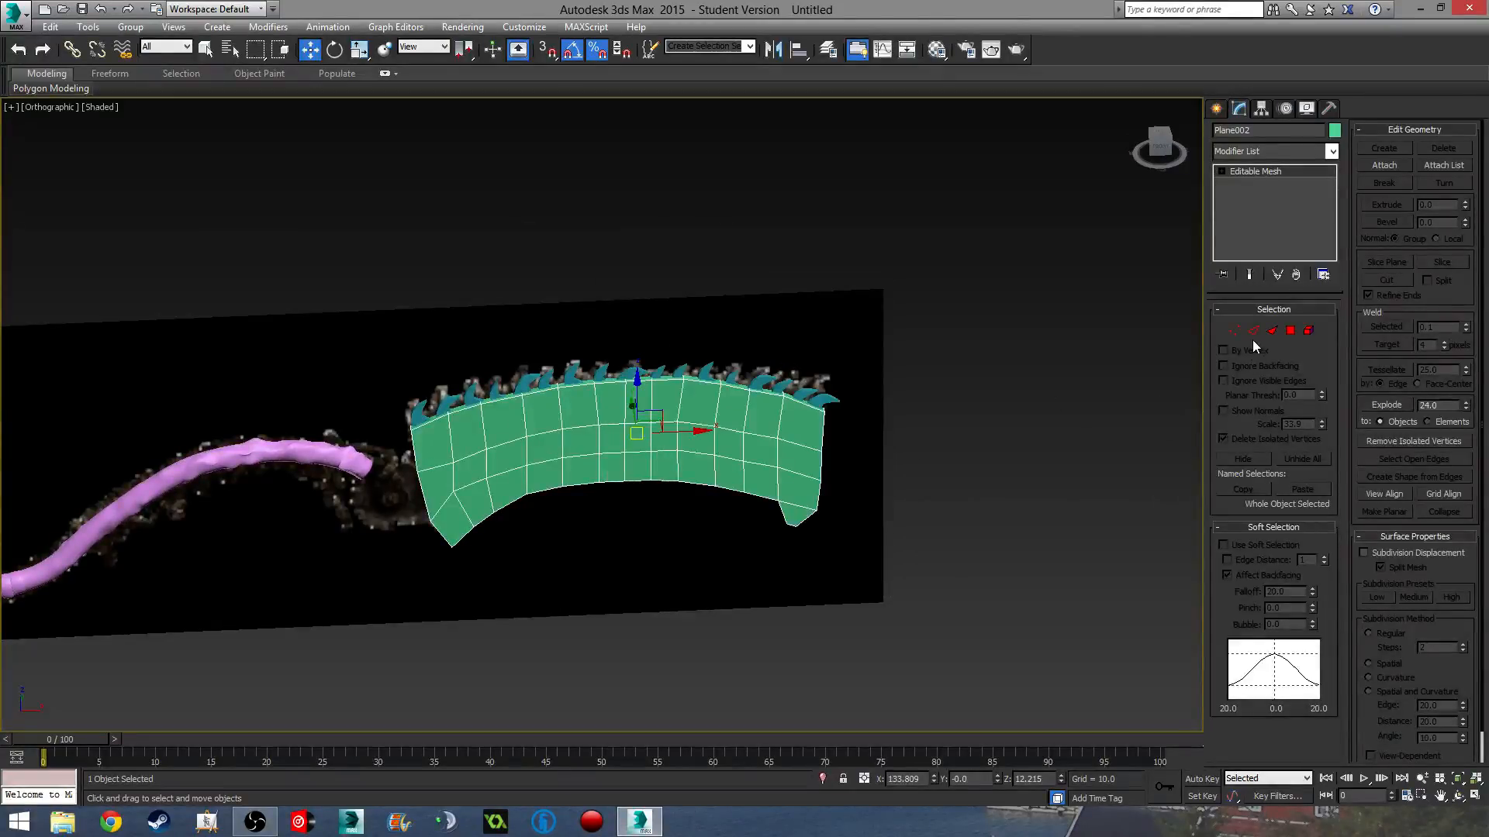
pyautogui.click(1290, 331)
pyautogui.scroll(5, 657, 463)
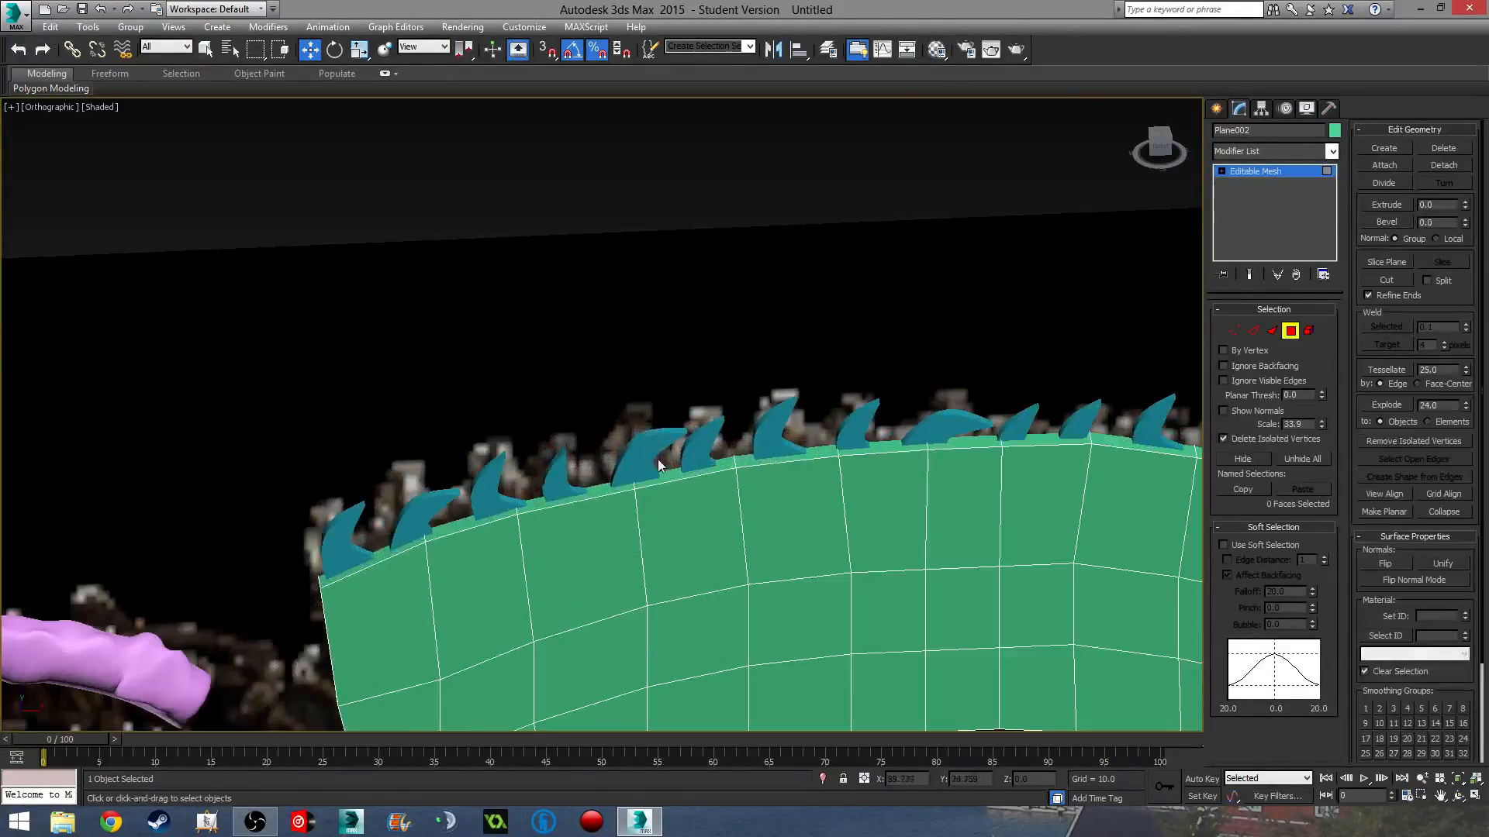
pyautogui.click(677, 476)
pyautogui.keyDown('ctrl'); pyautogui.click(601, 490); pyautogui.keyUp('ctrl')
# - Convert the blade to an Editable Poly and continue at polygon level
pyautogui.keyDown('alt'); pyautogui.moveTo(632, 504); pyautogui.dragTo(624, 608, button='middle'); pyautogui.keyUp('alt')
pyautogui.keyDown('alt'); pyautogui.moveTo(679, 530); pyautogui.dragTo(1184, 342, button='middle'); pyautogui.keyUp('alt')
pyautogui.rightClick(1297, 170)
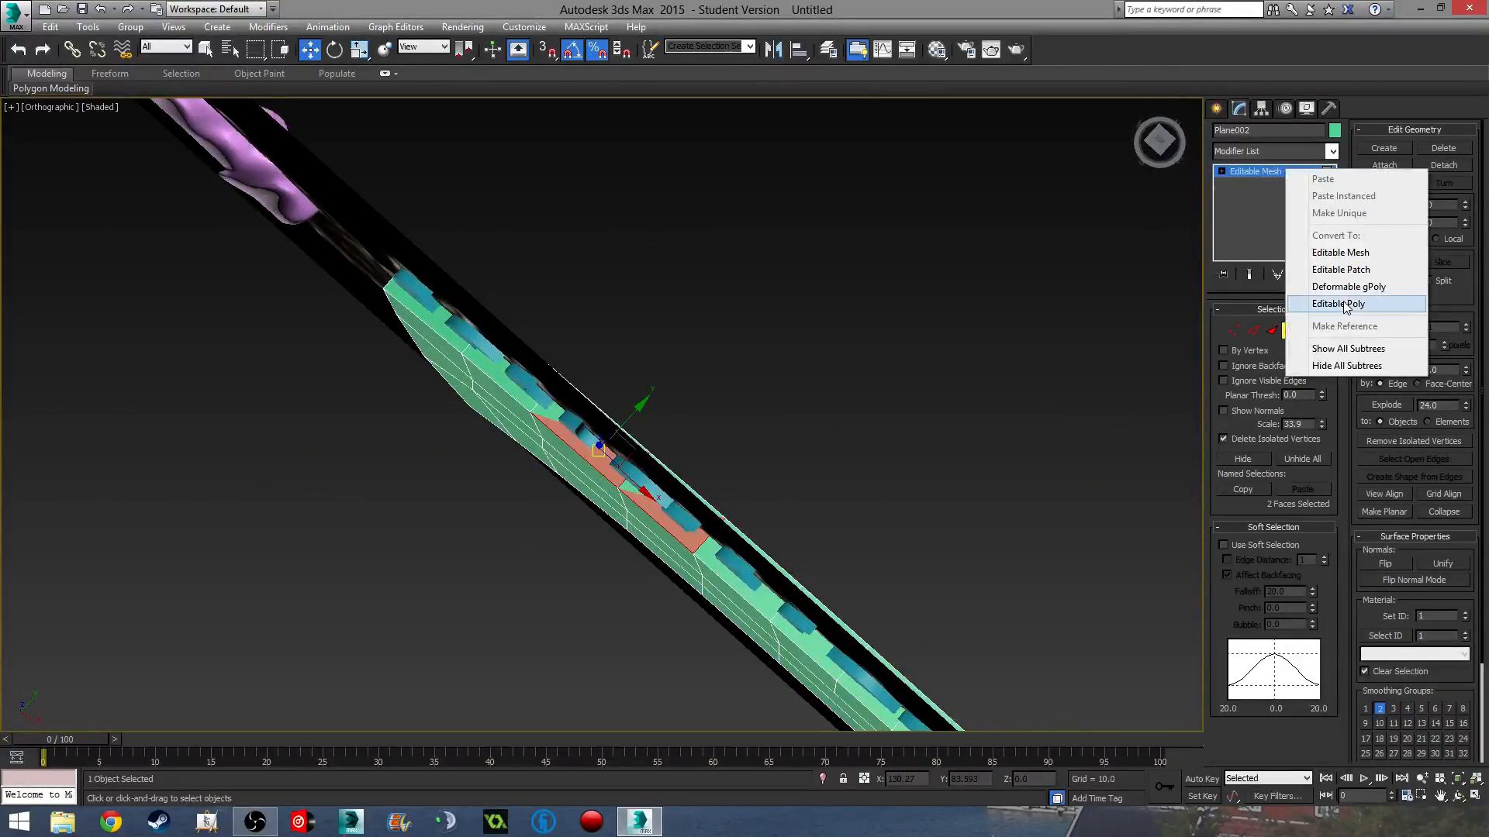
pyautogui.click(1291, 304)
pyautogui.moveTo(933, 386); pyautogui.dragTo(863, 384, button='middle')
pyautogui.press('4')
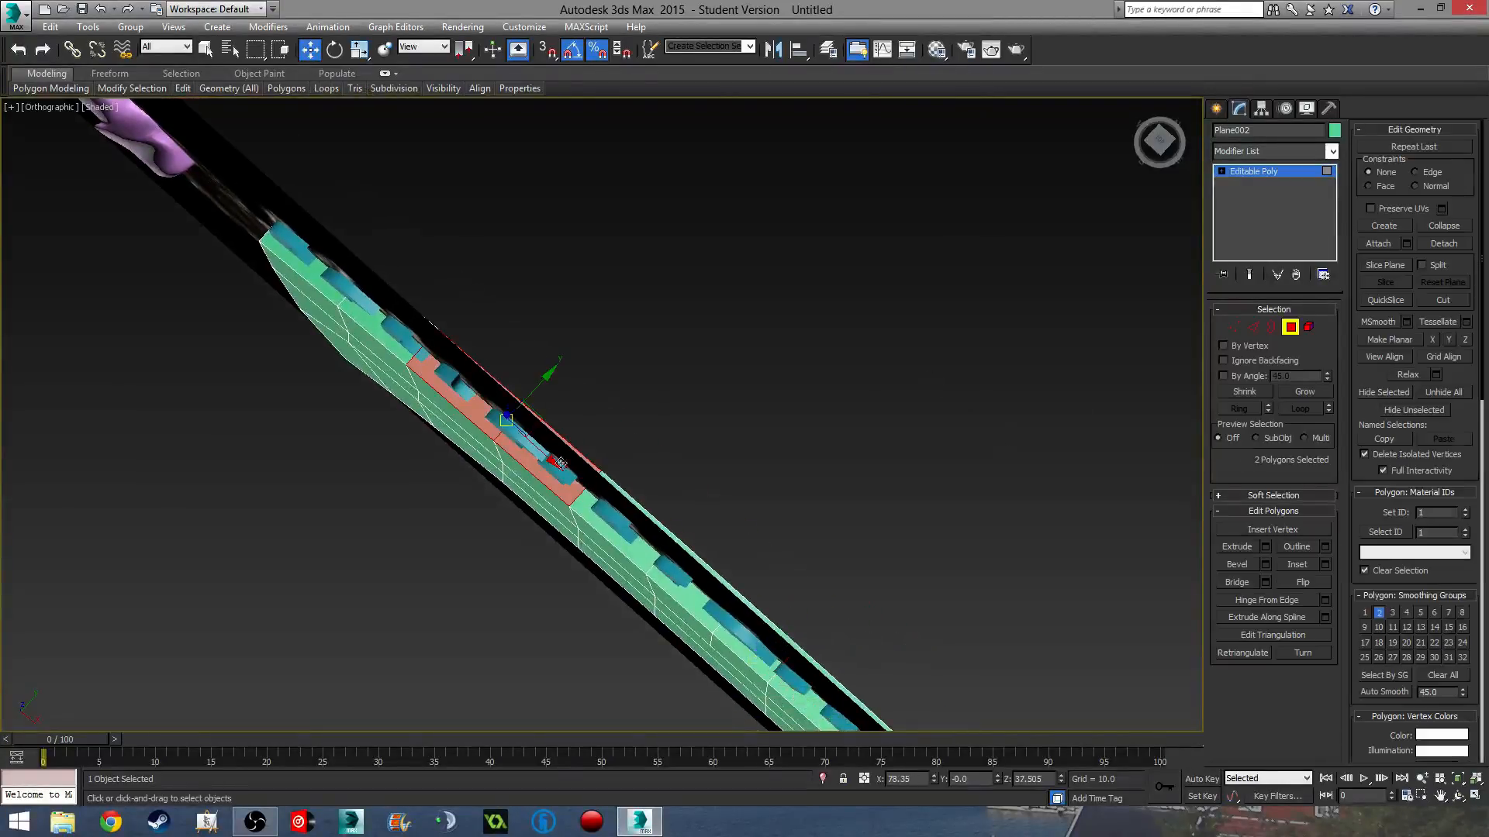
# - Extend the polygon selection along the blade's entire upper edge, from the handle end to the far end
pyautogui.keyDown('ctrl'); pyautogui.click(378, 333); pyautogui.keyUp('ctrl')
pyautogui.keyDown('ctrl'); pyautogui.click(318, 285); pyautogui.keyUp('ctrl')
pyautogui.keyDown('alt'); pyautogui.moveTo(341, 311); pyautogui.dragTo(665, 391, button='middle'); pyautogui.keyUp('alt')
pyautogui.keyDown('ctrl'); pyautogui.click(712, 366); pyautogui.keyUp('ctrl')
pyautogui.keyDown('ctrl'); pyautogui.click(797, 377); pyautogui.keyUp('ctrl')
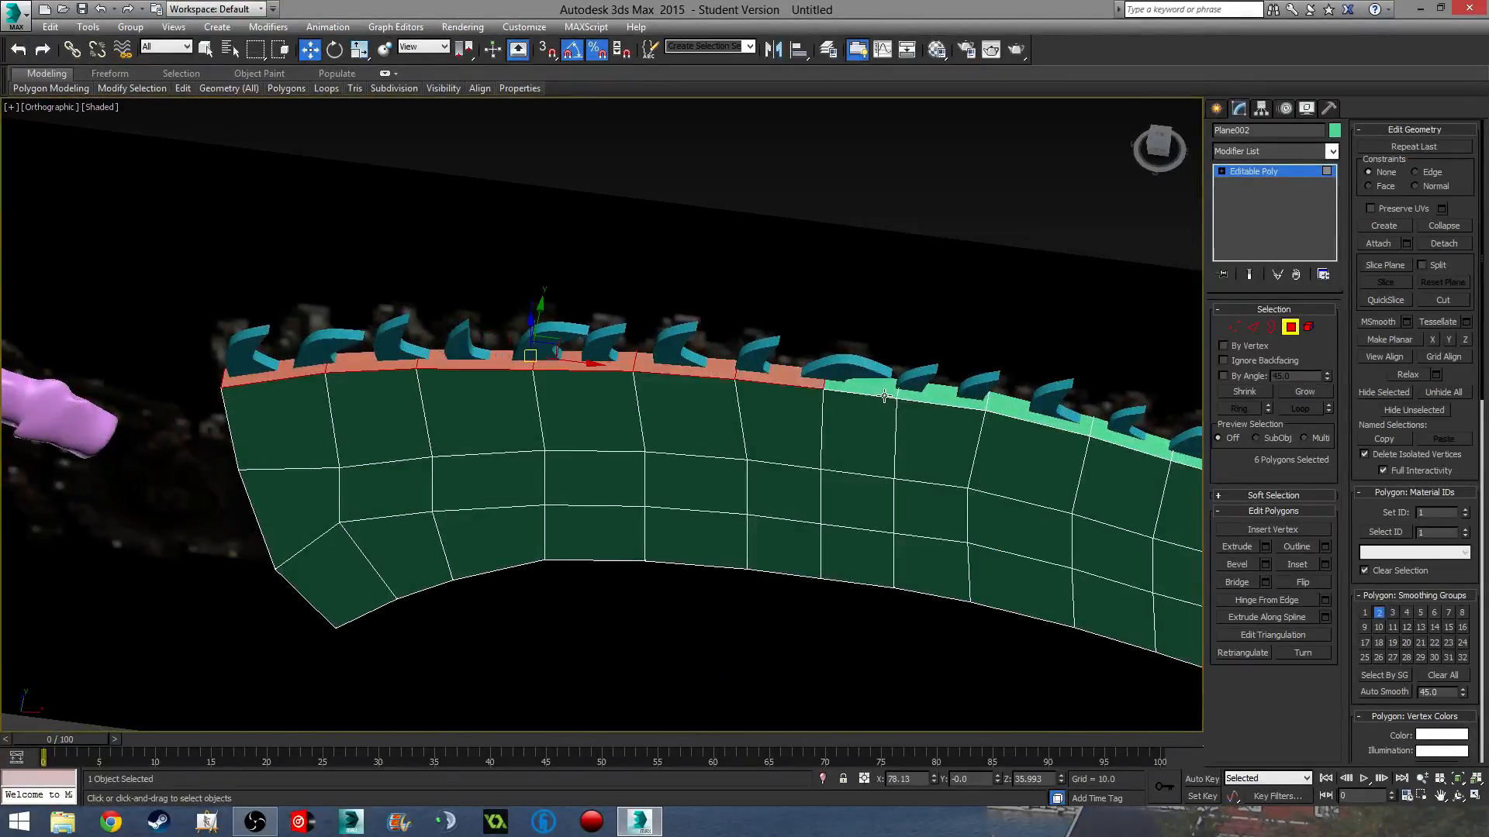
pyautogui.keyDown('ctrl'); pyautogui.click(888, 392); pyautogui.keyUp('ctrl')
pyautogui.keyDown('ctrl'); pyautogui.click(940, 399); pyautogui.keyUp('ctrl')
pyautogui.moveTo(940, 402); pyautogui.dragTo(691, 419, button='middle')
pyautogui.keyDown('ctrl'); pyautogui.click(683, 422); pyautogui.keyUp('ctrl')
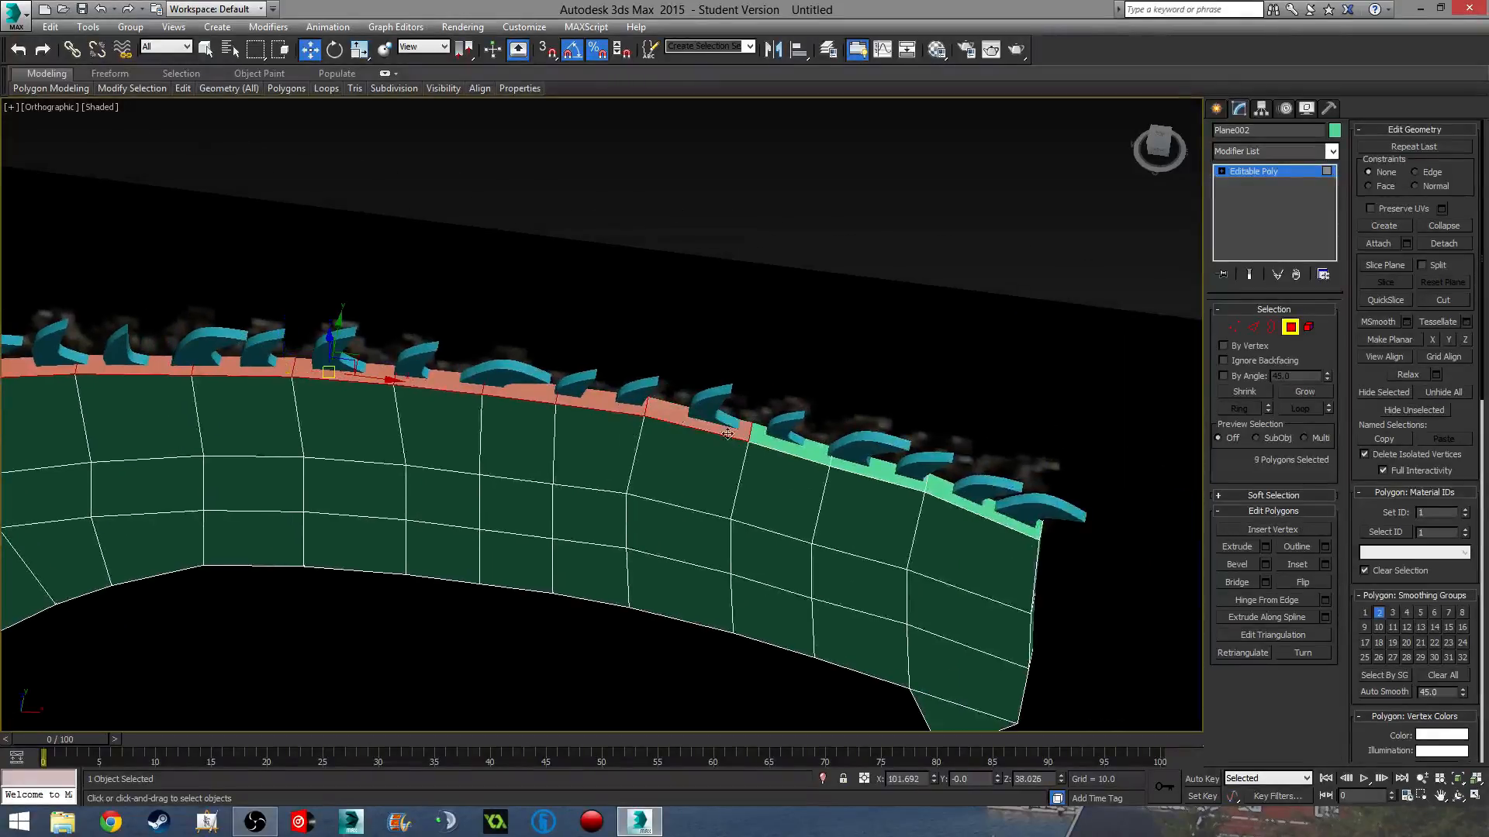
pyautogui.keyDown('ctrl'); pyautogui.click(812, 459); pyautogui.keyUp('ctrl')
pyautogui.keyDown('ctrl'); pyautogui.click(895, 477); pyautogui.keyUp('ctrl')
pyautogui.keyDown('ctrl'); pyautogui.click(983, 505); pyautogui.keyUp('ctrl')
# - Scale the selected upper-edge polygons to 60 percent along Y to taper the blade's thickness, and deselect the blade
pyautogui.scroll(-4, 980, 505)
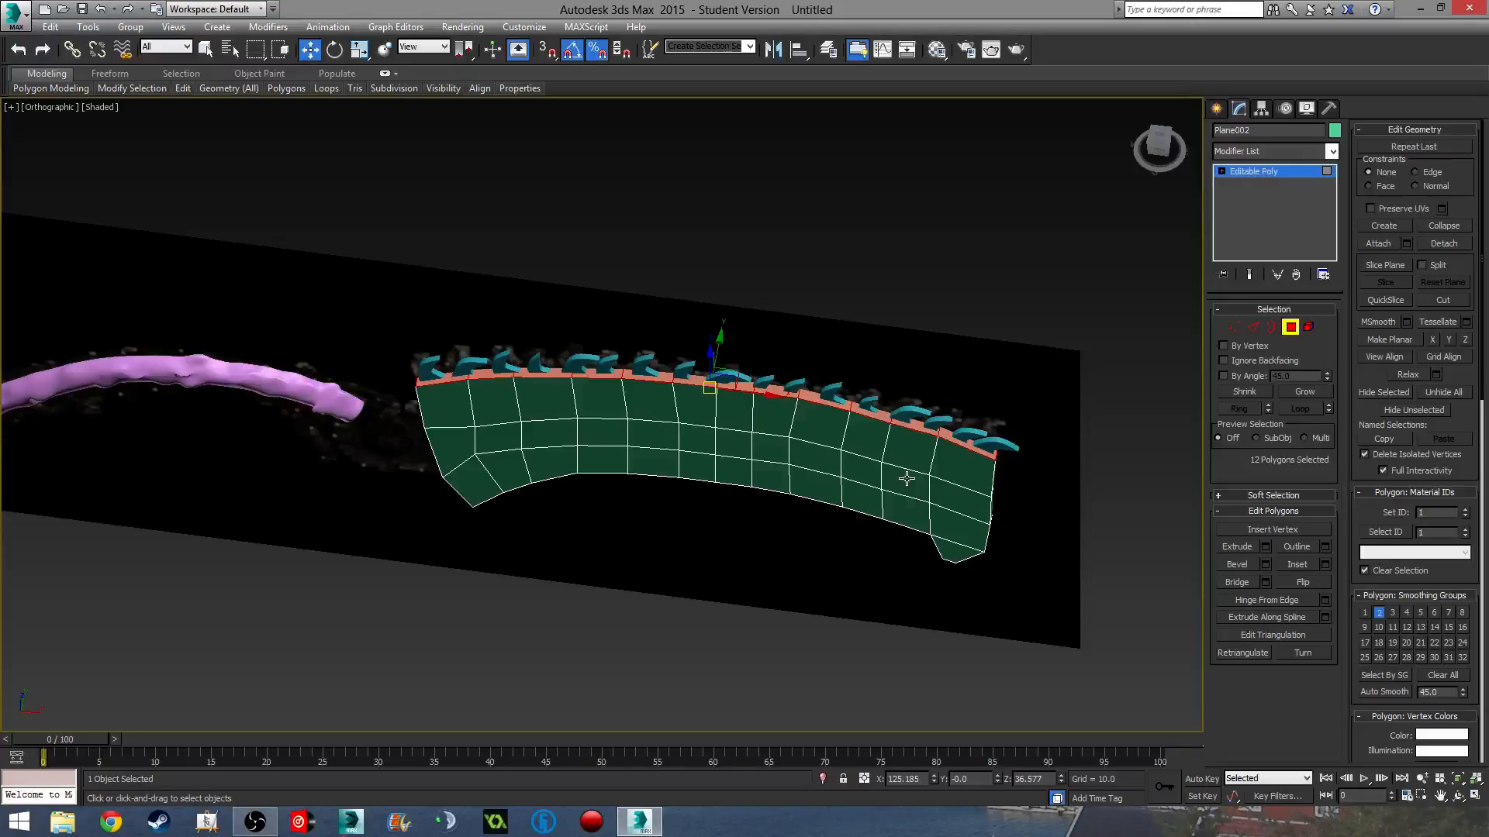
pyautogui.moveTo(814, 511); pyautogui.dragTo(779, 556, button='middle')
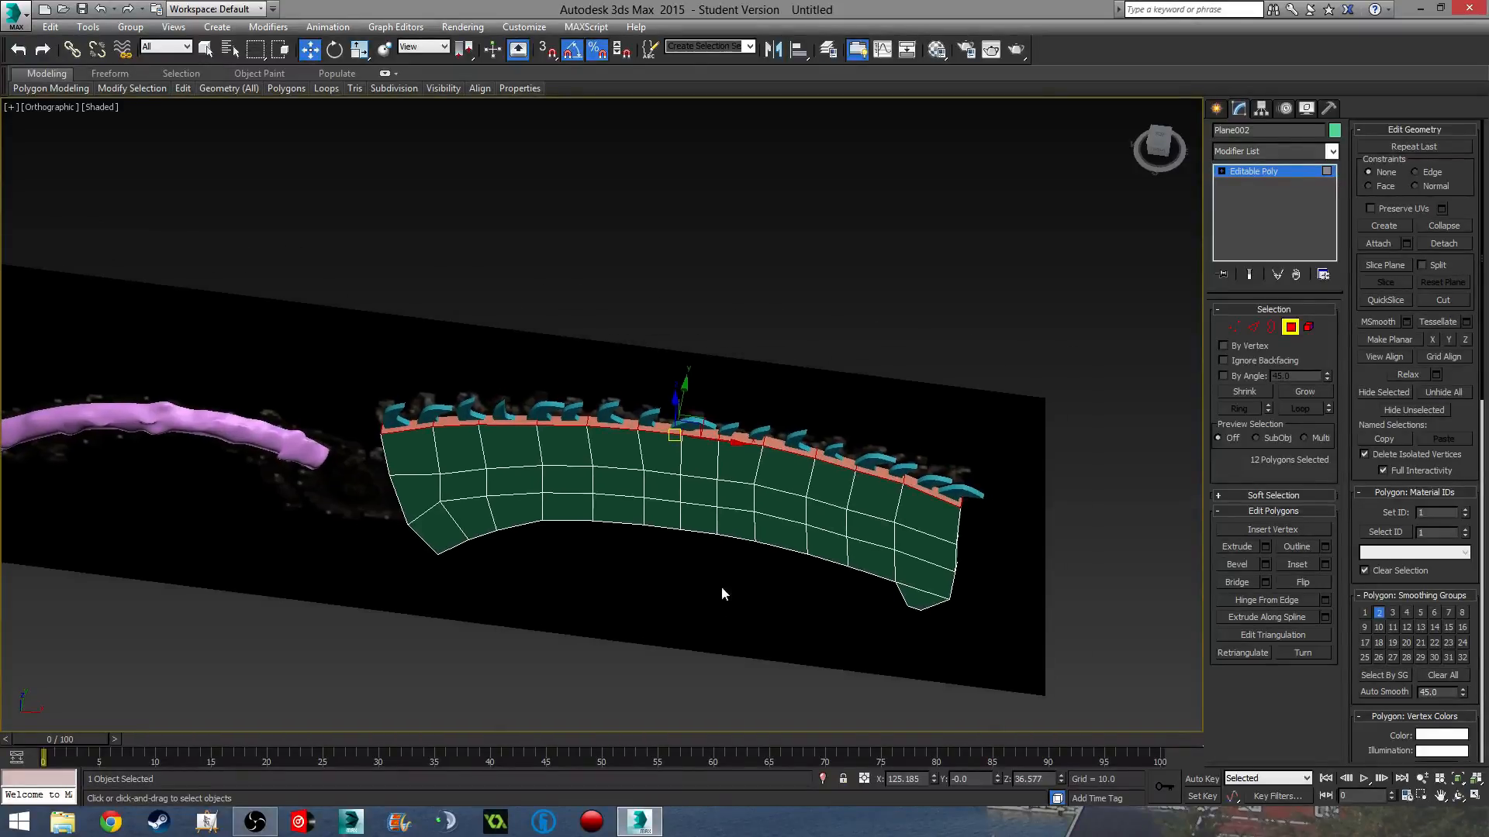
pyautogui.press('r')
pyautogui.keyDown('alt'); pyautogui.moveTo(691, 578); pyautogui.dragTo(570, 645, button='middle'); pyautogui.keyUp('alt')
pyautogui.scroll(2, 569, 527)
pyautogui.scroll(2, 571, 526)
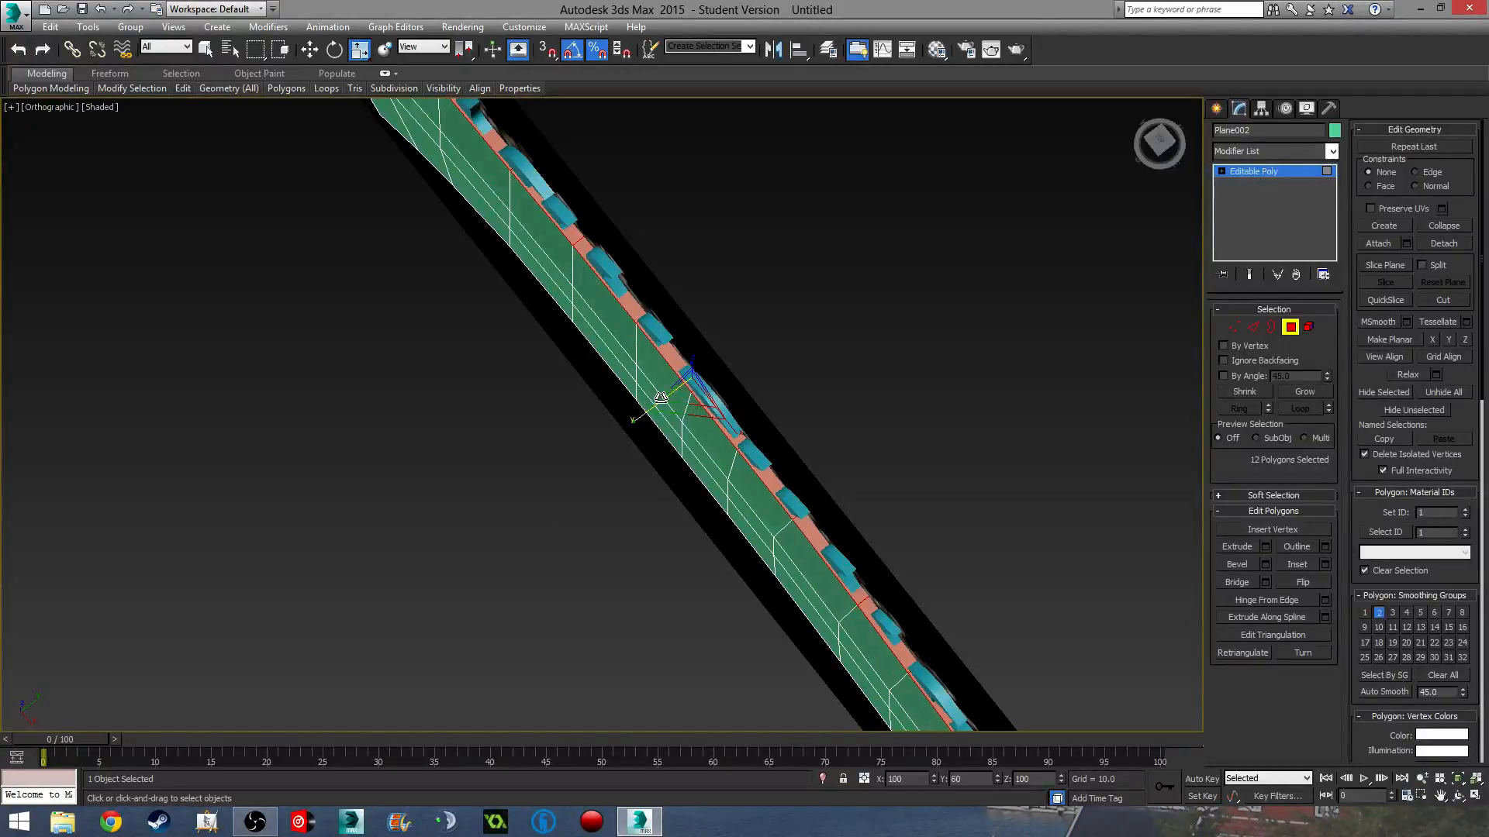
pyautogui.keyDown('alt'); pyautogui.moveTo(661, 397); pyautogui.dragTo(329, 354, button='middle'); pyautogui.keyUp('alt')
pyautogui.scroll(-5, 570, 349)
pyautogui.click(1298, 330)
pyautogui.click(893, 638)
# - Select all polygons of the small hook at the blade's lower far corner
pyautogui.keyDown('alt'); pyautogui.moveTo(577, 496); pyautogui.dragTo(725, 483, button='middle'); pyautogui.keyUp('alt')
pyautogui.scroll(4, 725, 483)
pyautogui.scroll(3, 721, 483)
pyautogui.moveTo(621, 524); pyautogui.dragTo(609, 439, button='middle')
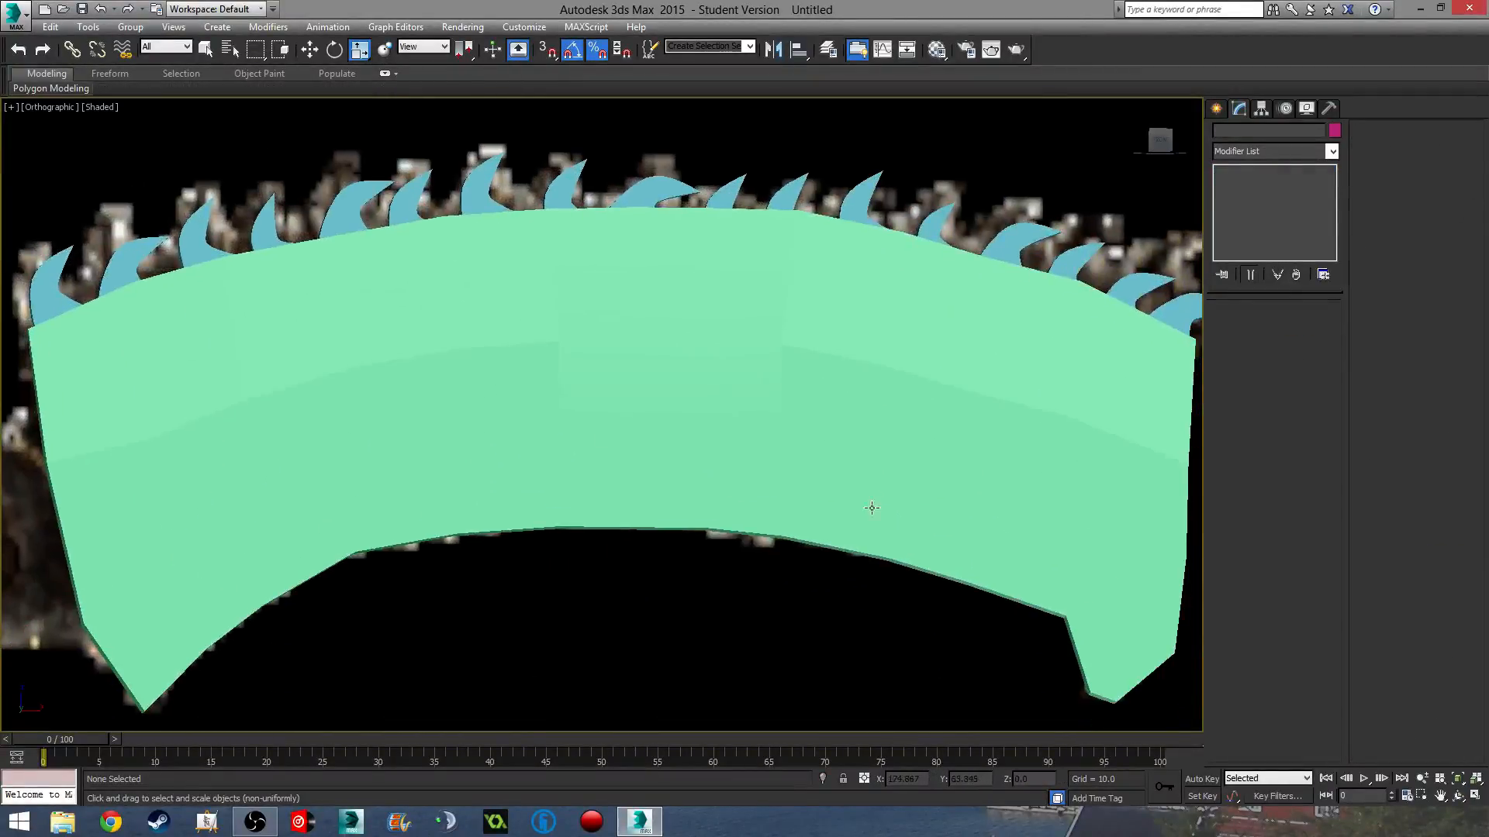
pyautogui.click(871, 508)
pyautogui.moveTo(1014, 589); pyautogui.dragTo(821, 471, button='middle')
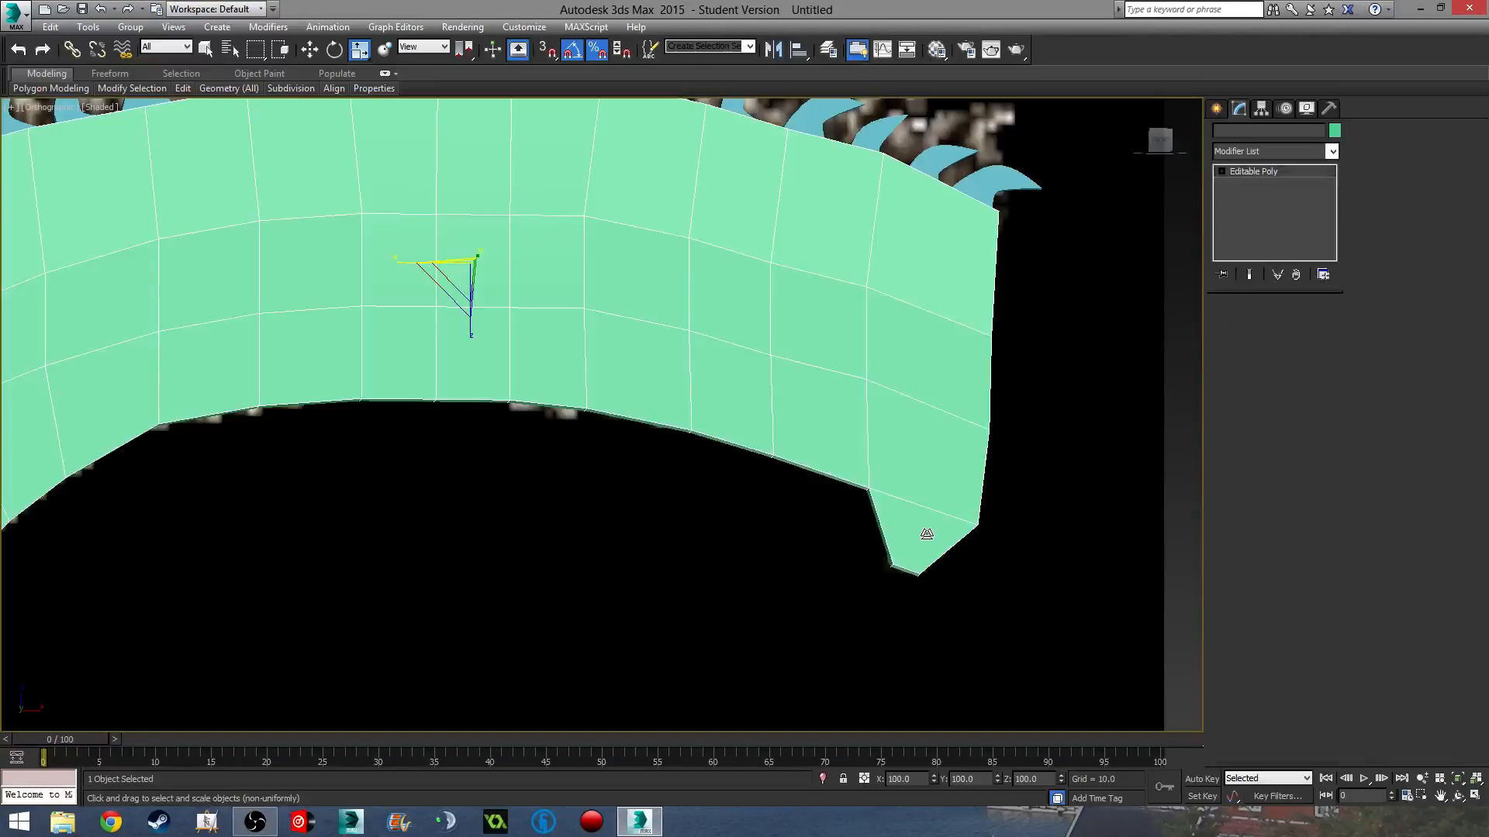
pyautogui.click(1291, 326)
pyautogui.moveTo(959, 604); pyautogui.dragTo(803, 543)
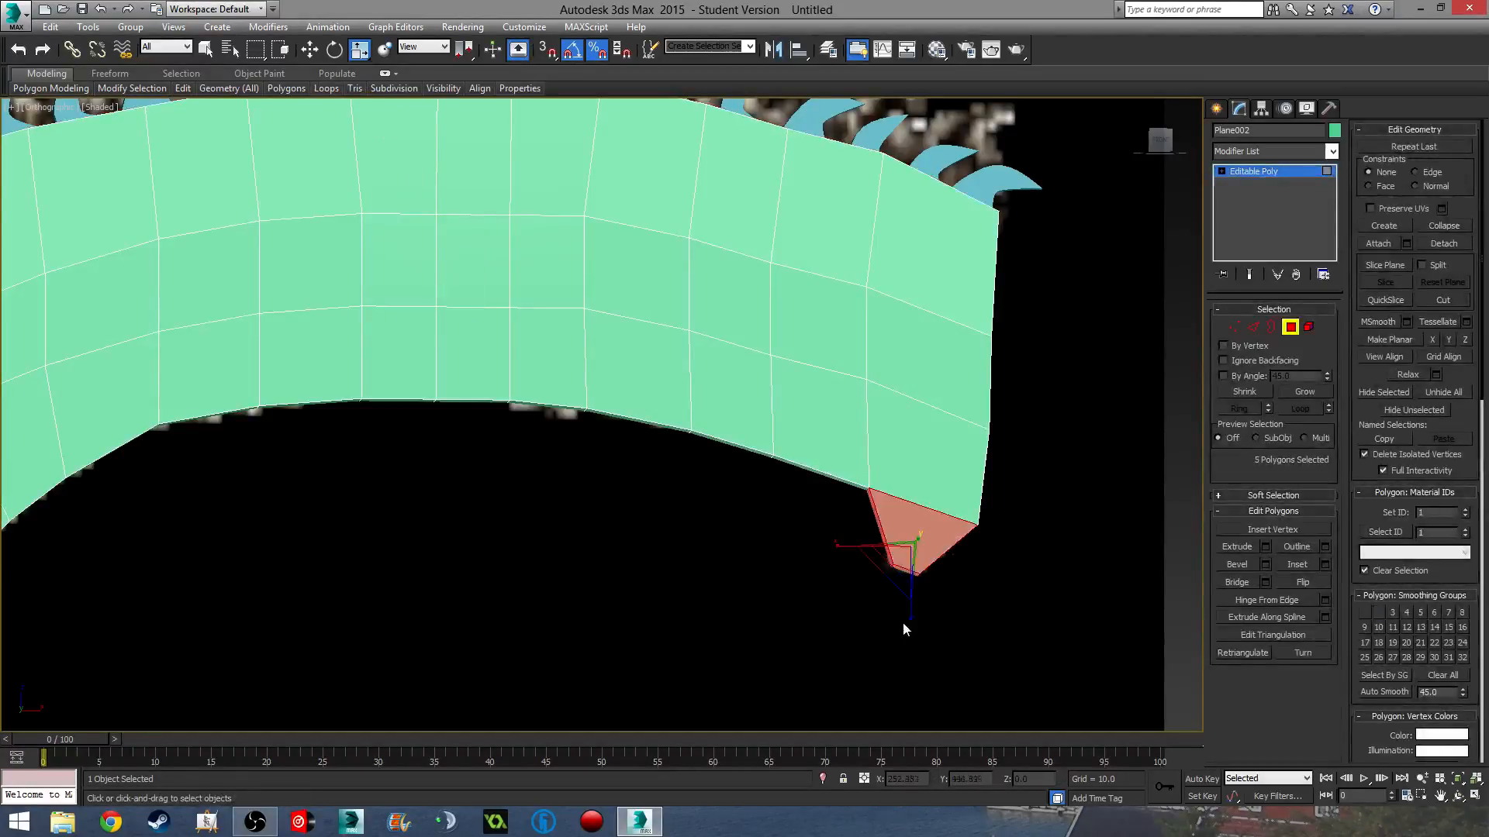
pyautogui.keyDown('alt'); pyautogui.moveTo(903, 624); pyautogui.dragTo(997, 644, button='middle'); pyautogui.keyUp('alt')
pyautogui.moveTo(880, 539); pyautogui.dragTo(837, 530, button='middle')
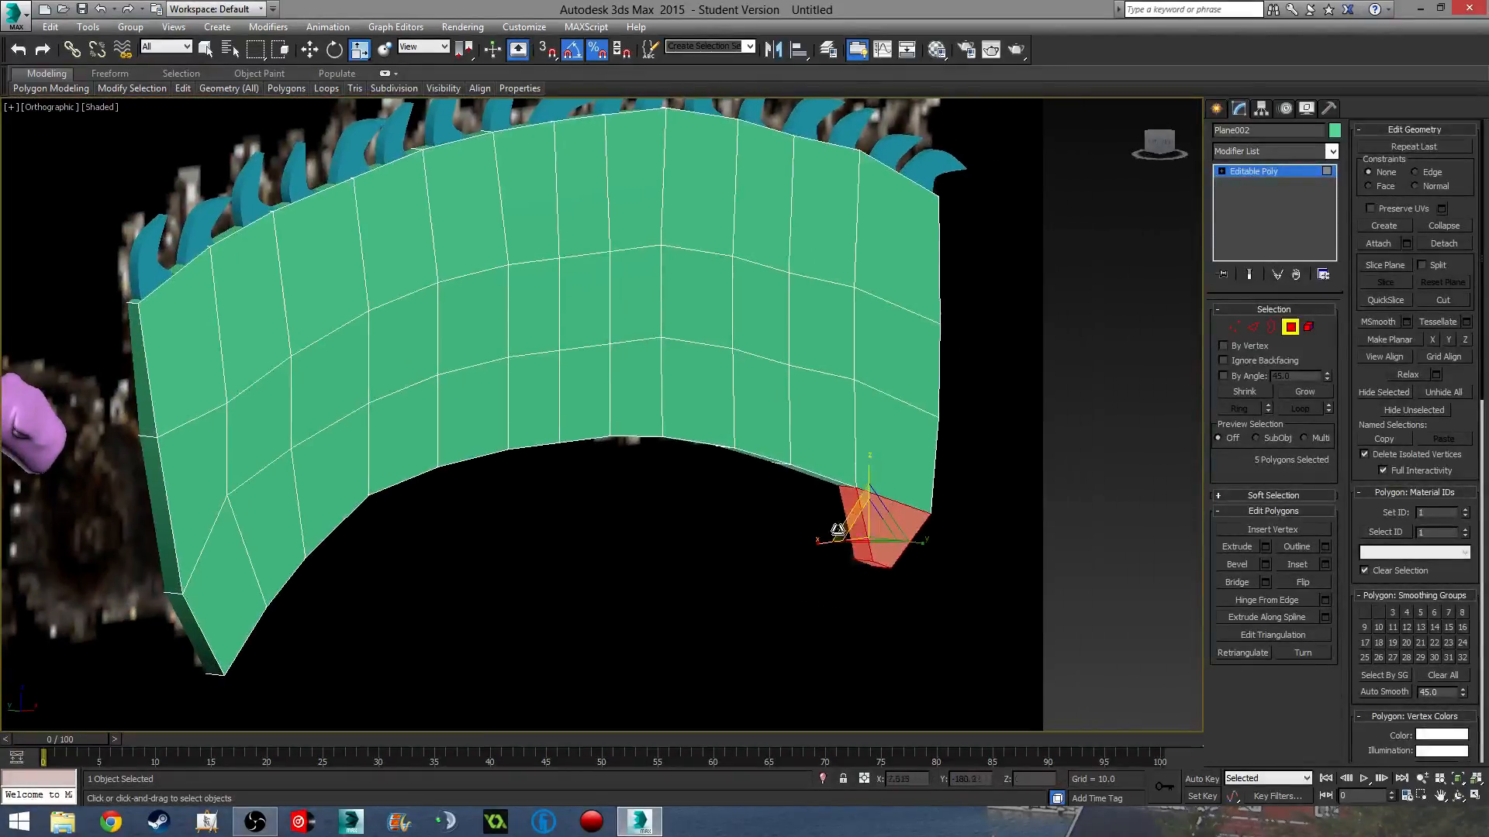
# - Reduce the selection to the hook's front and back faces, scale them down, and deselect the blade
pyautogui.keyDown('alt'); pyautogui.click(847, 509); pyautogui.keyUp('alt')
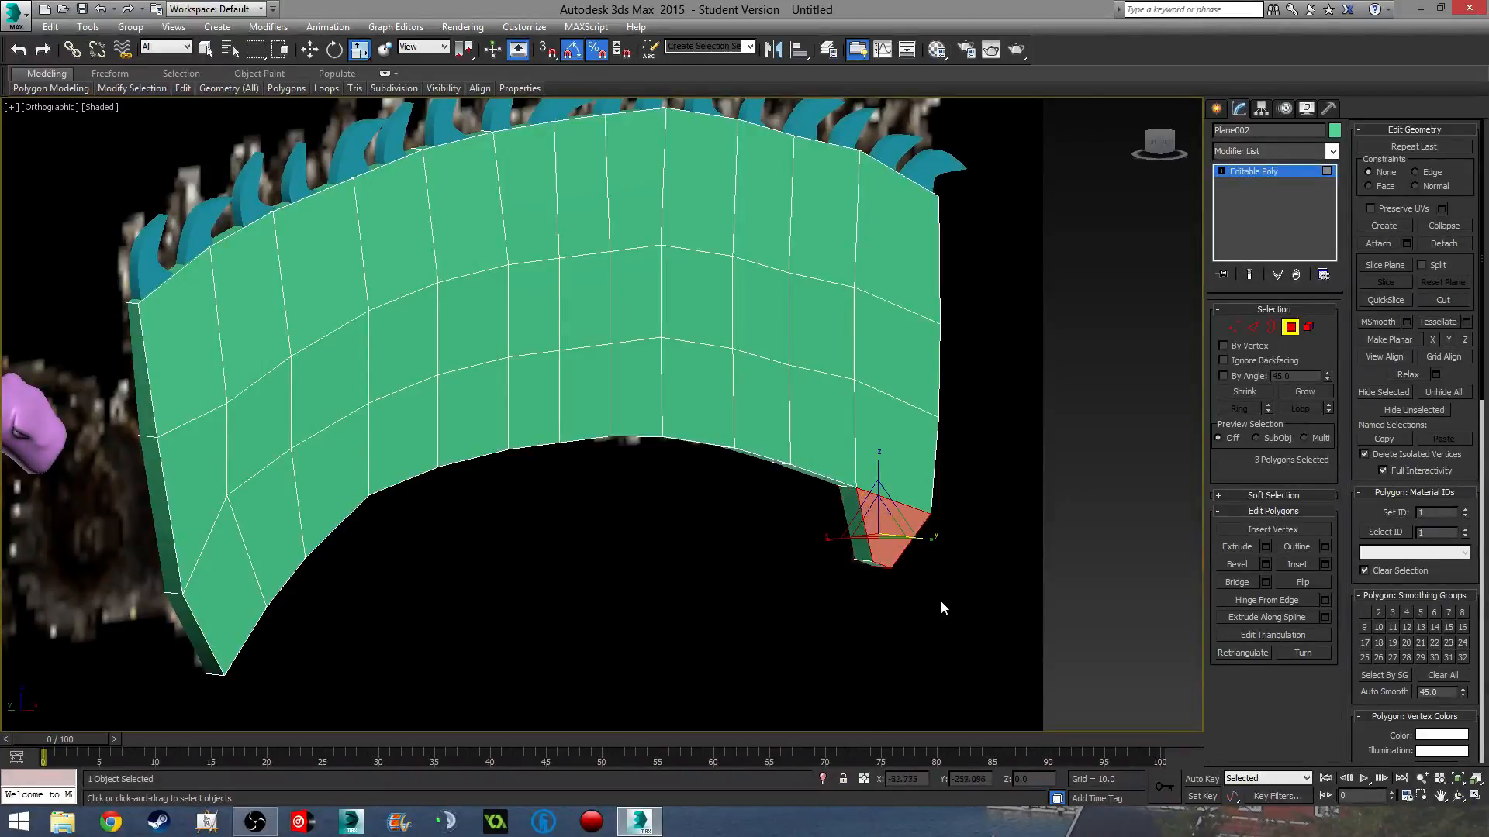
pyautogui.keyDown('alt'); pyautogui.moveTo(941, 602); pyautogui.dragTo(847, 574, button='middle'); pyautogui.keyUp('alt')
pyautogui.keyDown('alt'); pyautogui.moveTo(961, 591); pyautogui.dragTo(819, 546, button='middle'); pyautogui.keyUp('alt')
pyautogui.keyDown('alt'); pyautogui.moveTo(943, 587); pyautogui.dragTo(814, 524, button='middle'); pyautogui.keyUp('alt')
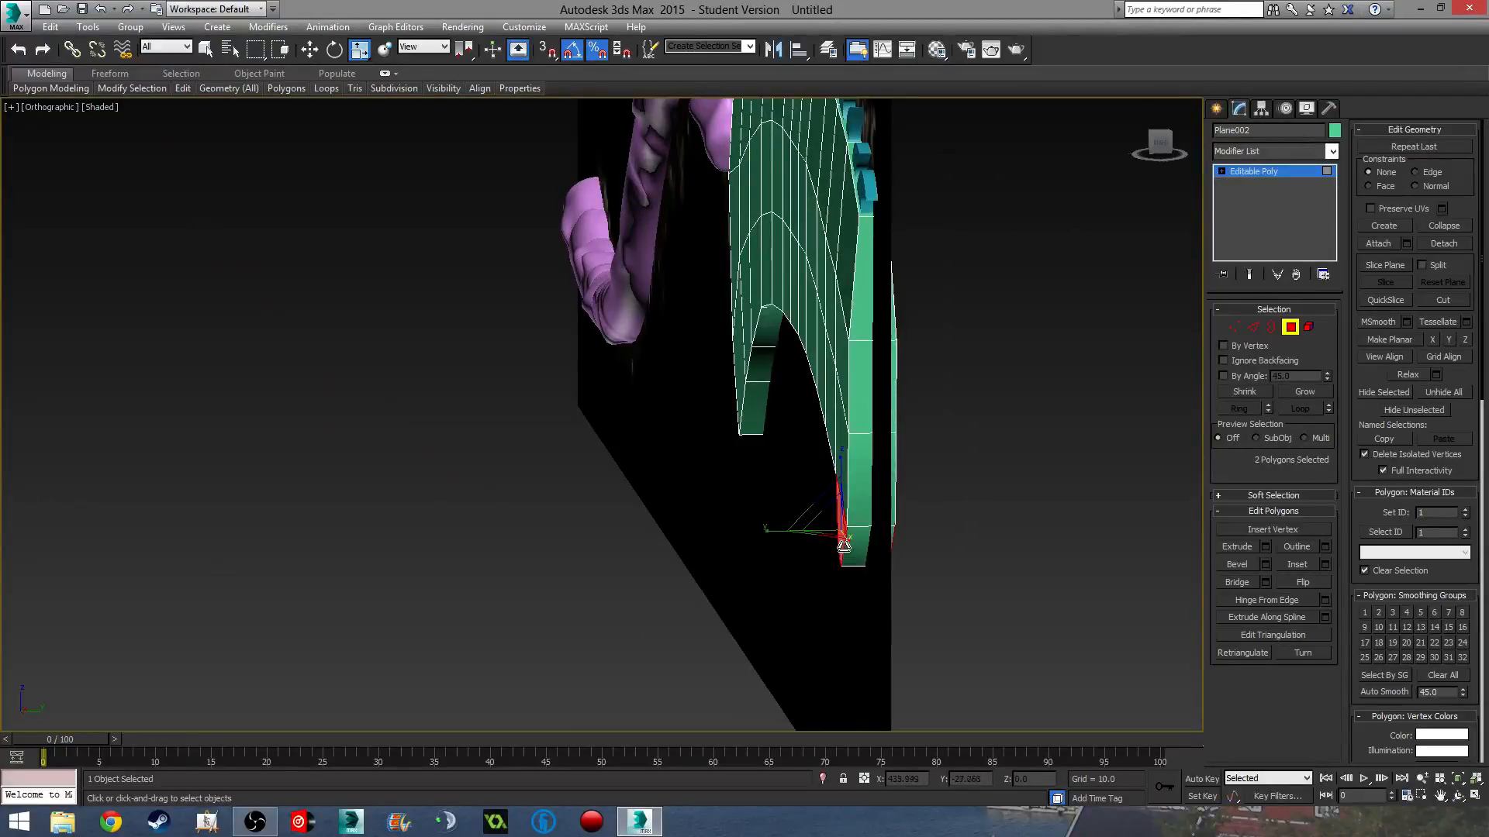
pyautogui.moveTo(844, 545); pyautogui.dragTo(843, 535)
pyautogui.keyDown('alt'); pyautogui.moveTo(841, 529); pyautogui.dragTo(1000, 465, button='middle'); pyautogui.keyUp('alt')
pyautogui.moveTo(708, 508); pyautogui.dragTo(861, 423, button='middle')
pyautogui.scroll(6, 745, 434)
pyautogui.scroll(-3, 749, 423)
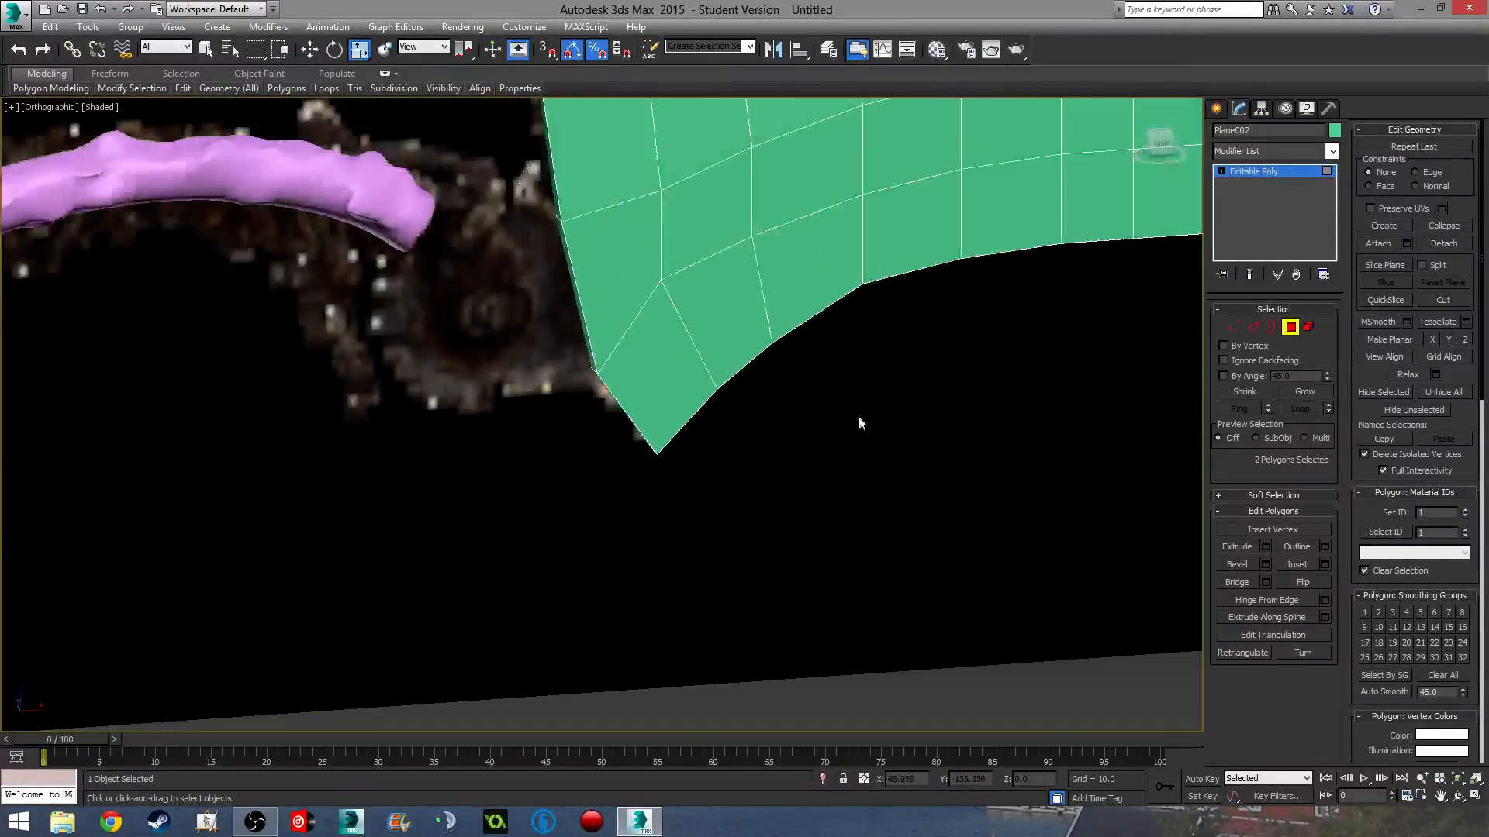
pyautogui.click(1291, 326)
pyautogui.scroll(-8, 892, 497)
pyautogui.click(864, 525)
# - Try smoothing the blade with a TurboSmooth modifier, and undo it
pyautogui.scroll(4, 723, 350)
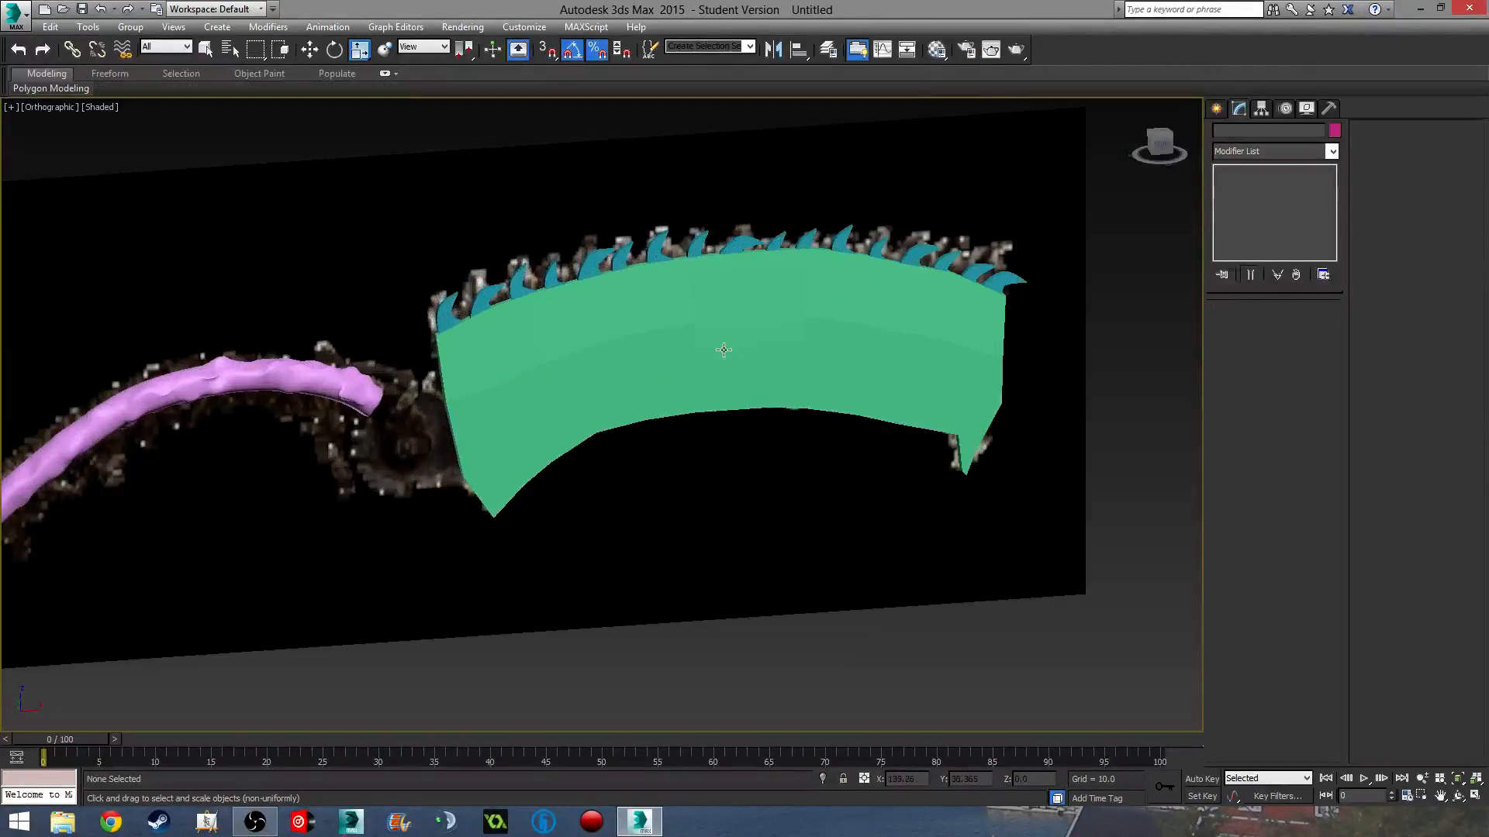
pyautogui.click(724, 350)
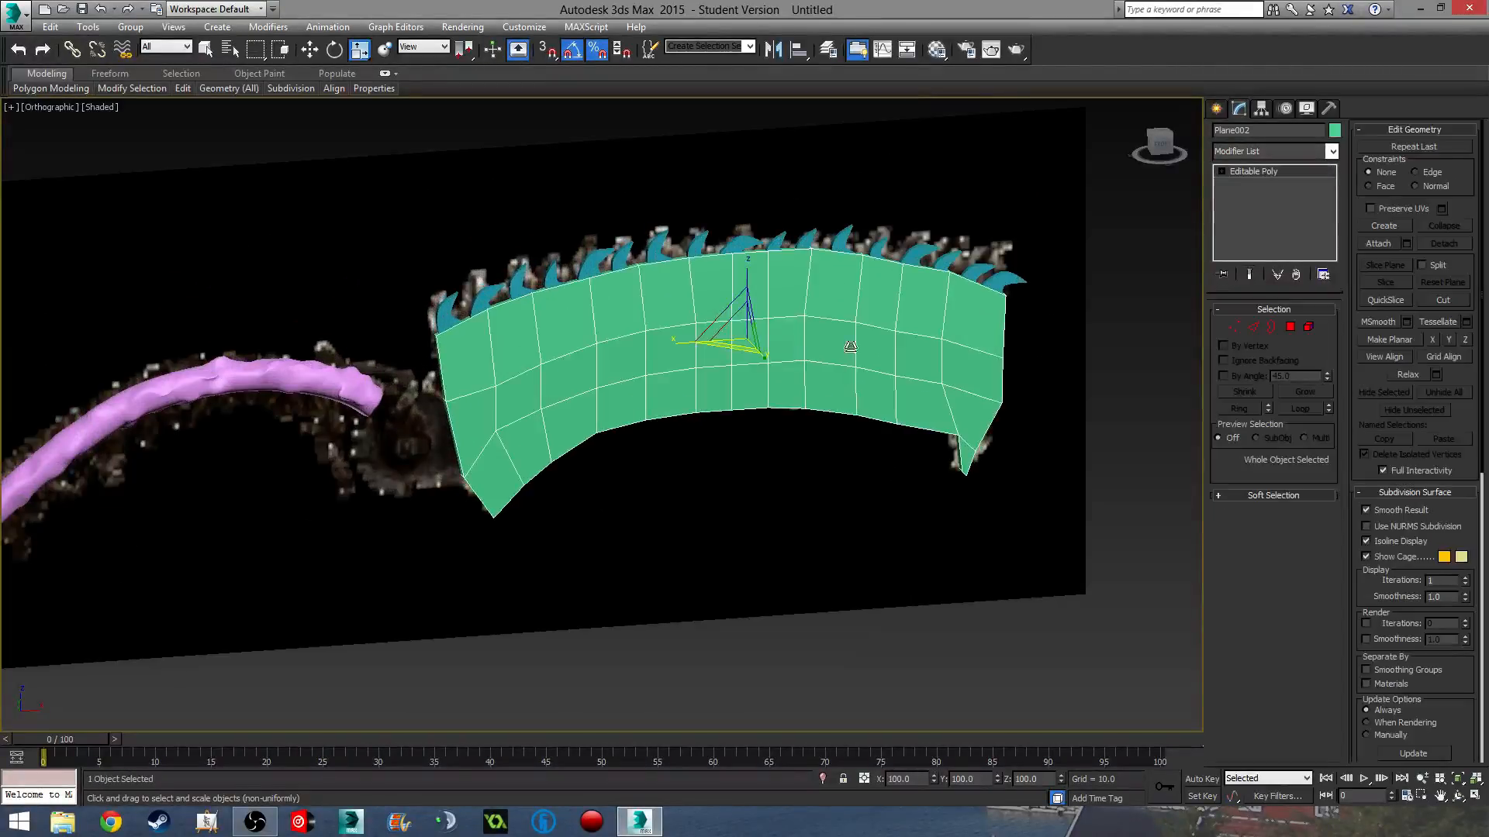
pyautogui.click(1266, 147)
pyautogui.write('tu')
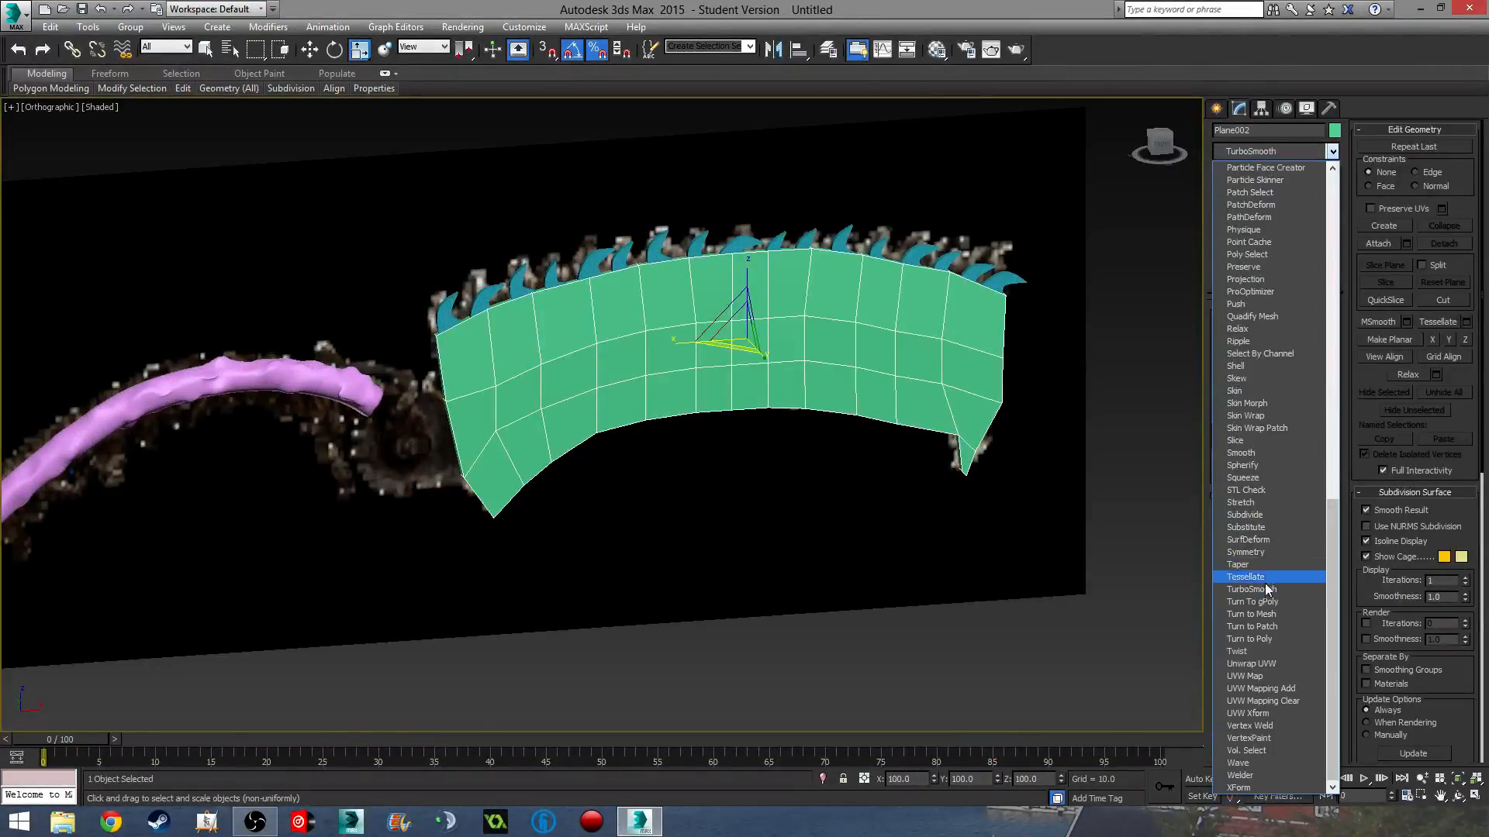
pyautogui.click(1264, 589)
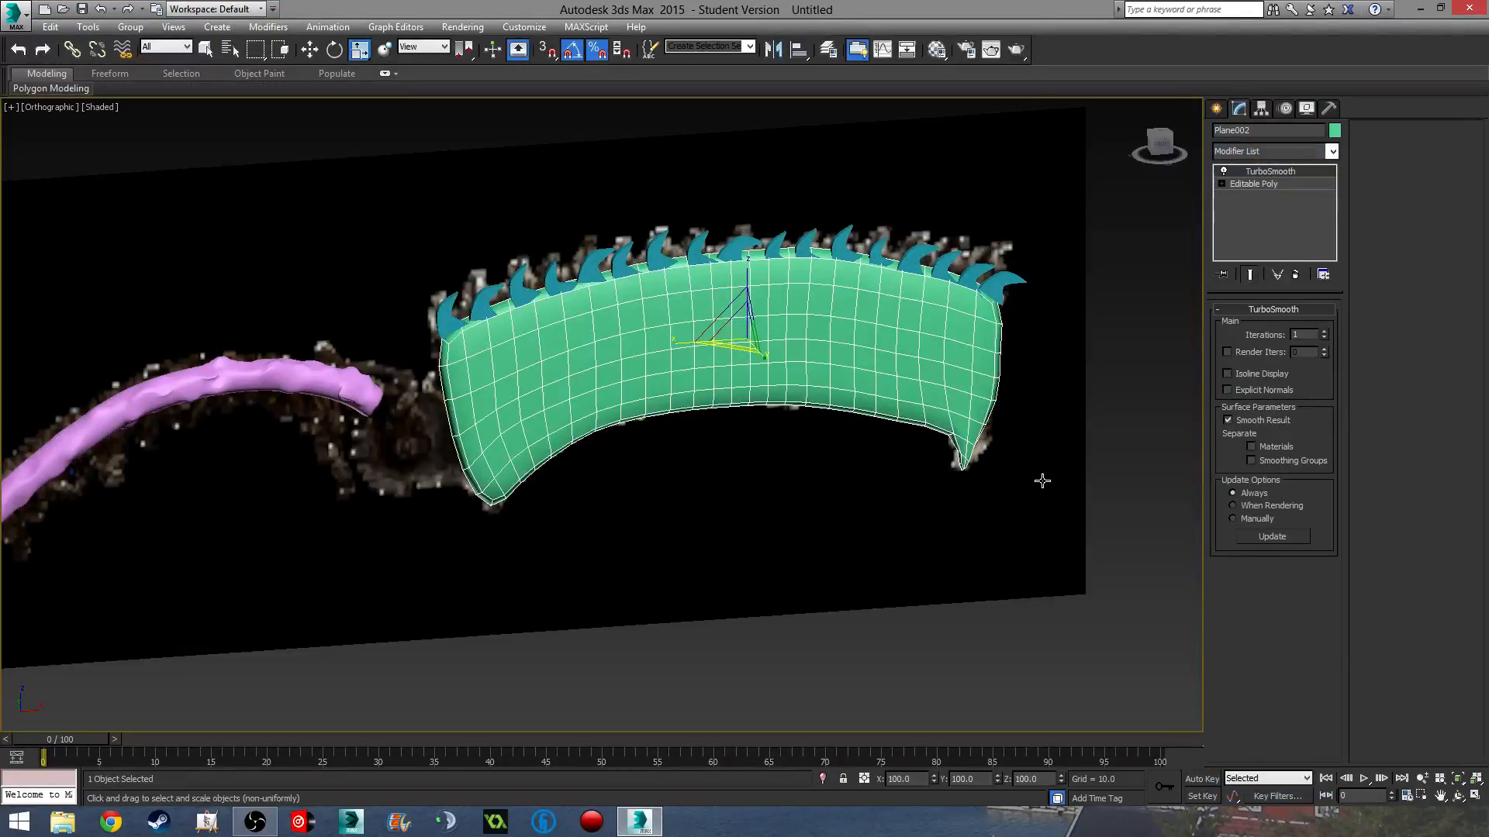
pyautogui.hotkey('ctrl', 'z')
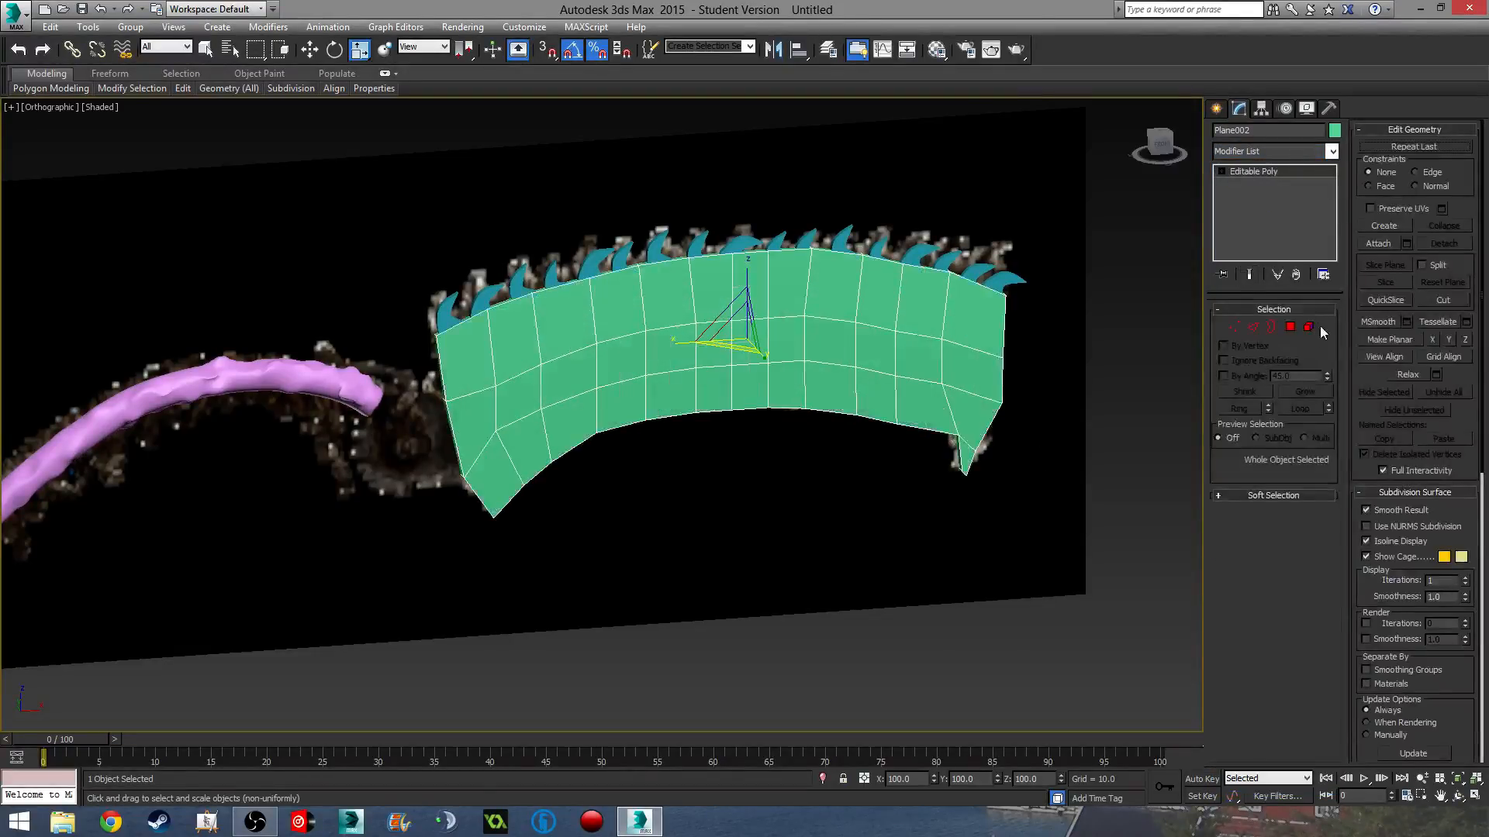
# - Select all edges of the blade and connect them with 1 segment
pyautogui.moveTo(1093, 431)
pyautogui.mouseDown(button='middle')
pyautogui.moveTo(993, 433)
pyautogui.moveTo(1083, 450)
pyautogui.mouseUp(button='middle')
pyautogui.scroll(3, 1003, 433)
pyautogui.scroll(-3, 960, 427)
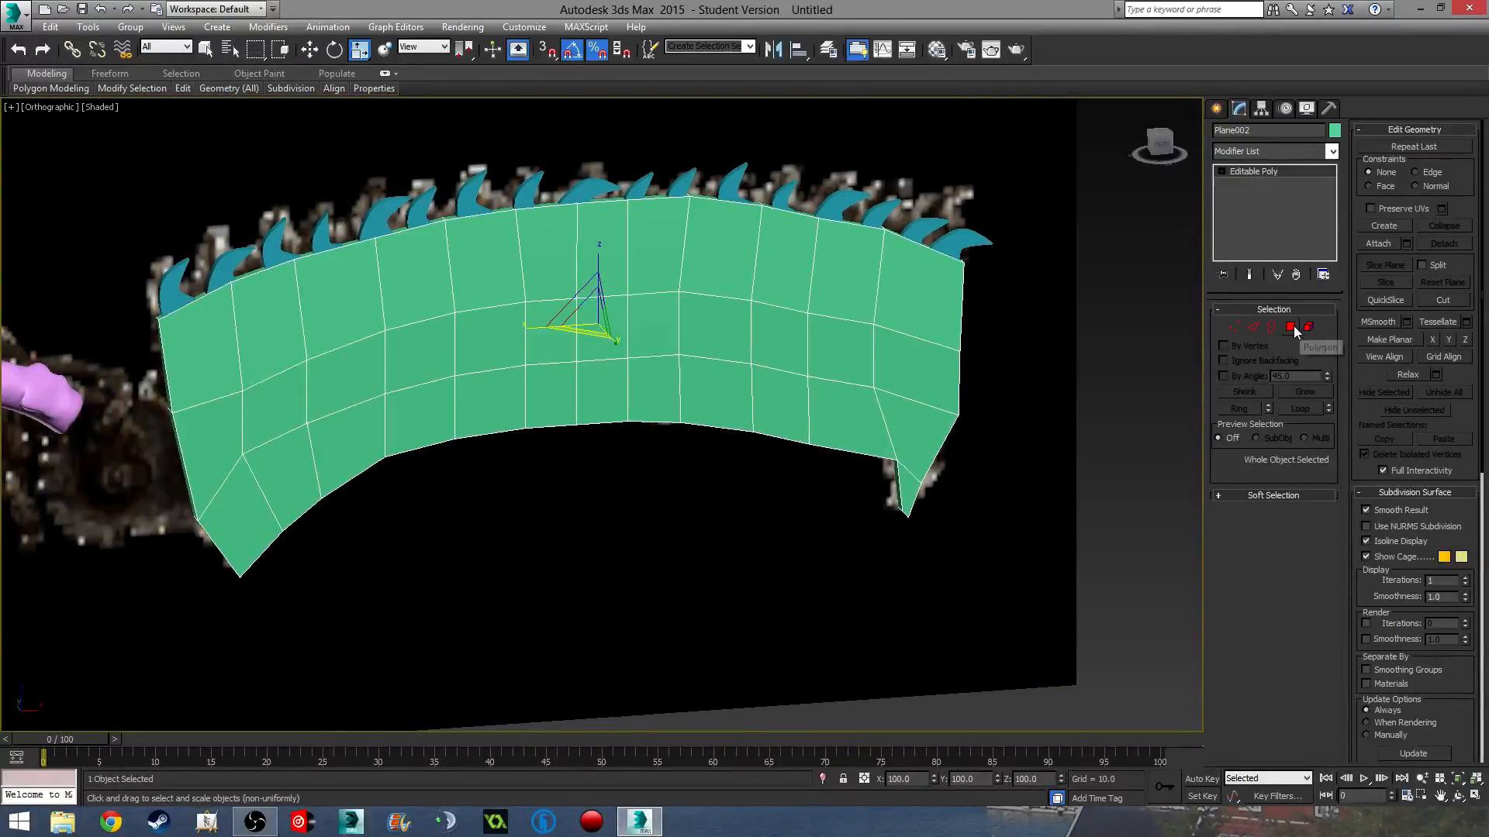
pyautogui.click(1256, 329)
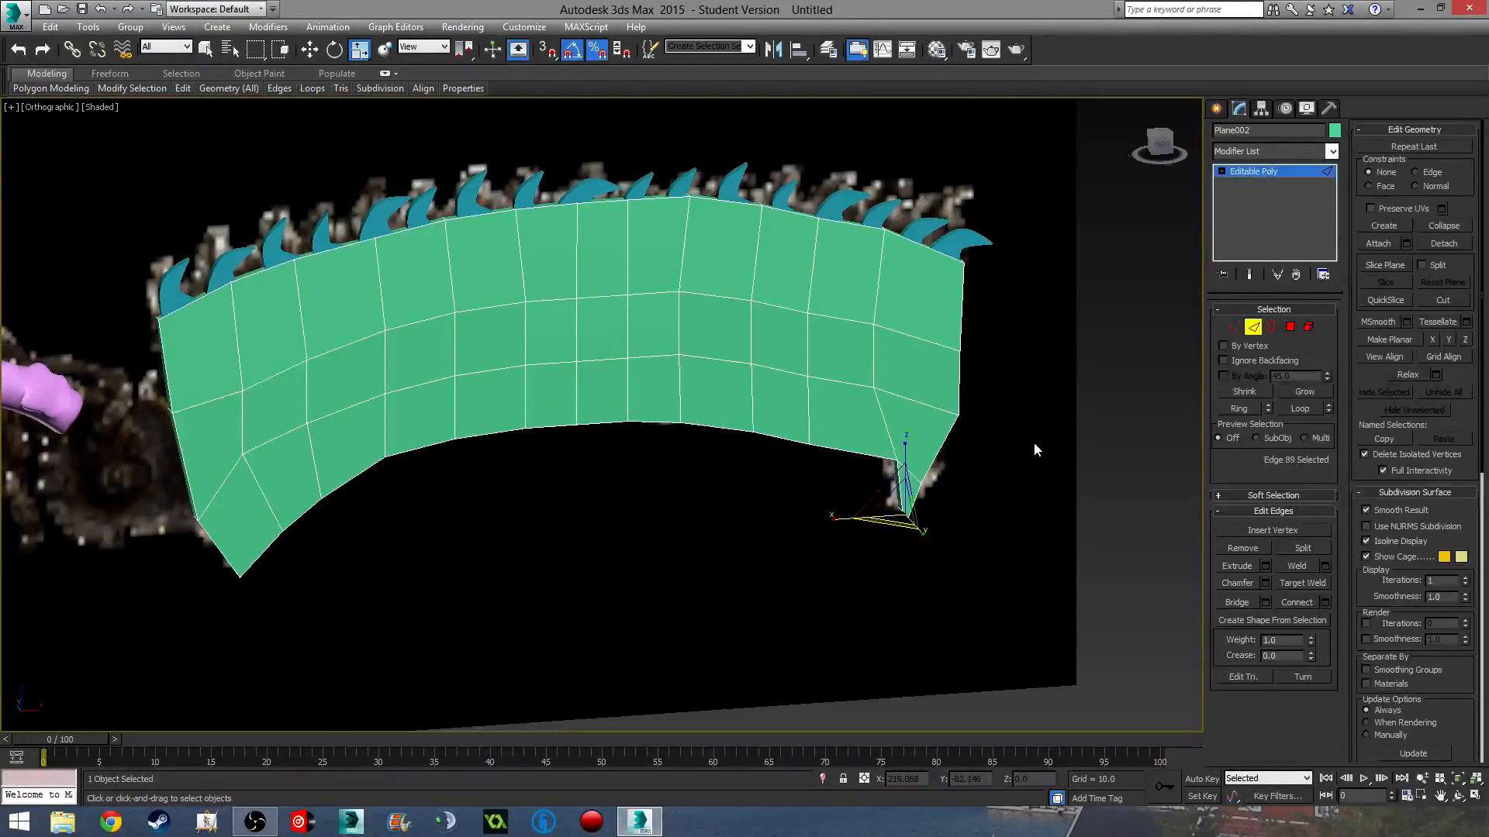
pyautogui.hotkey('ctrl', 'a')
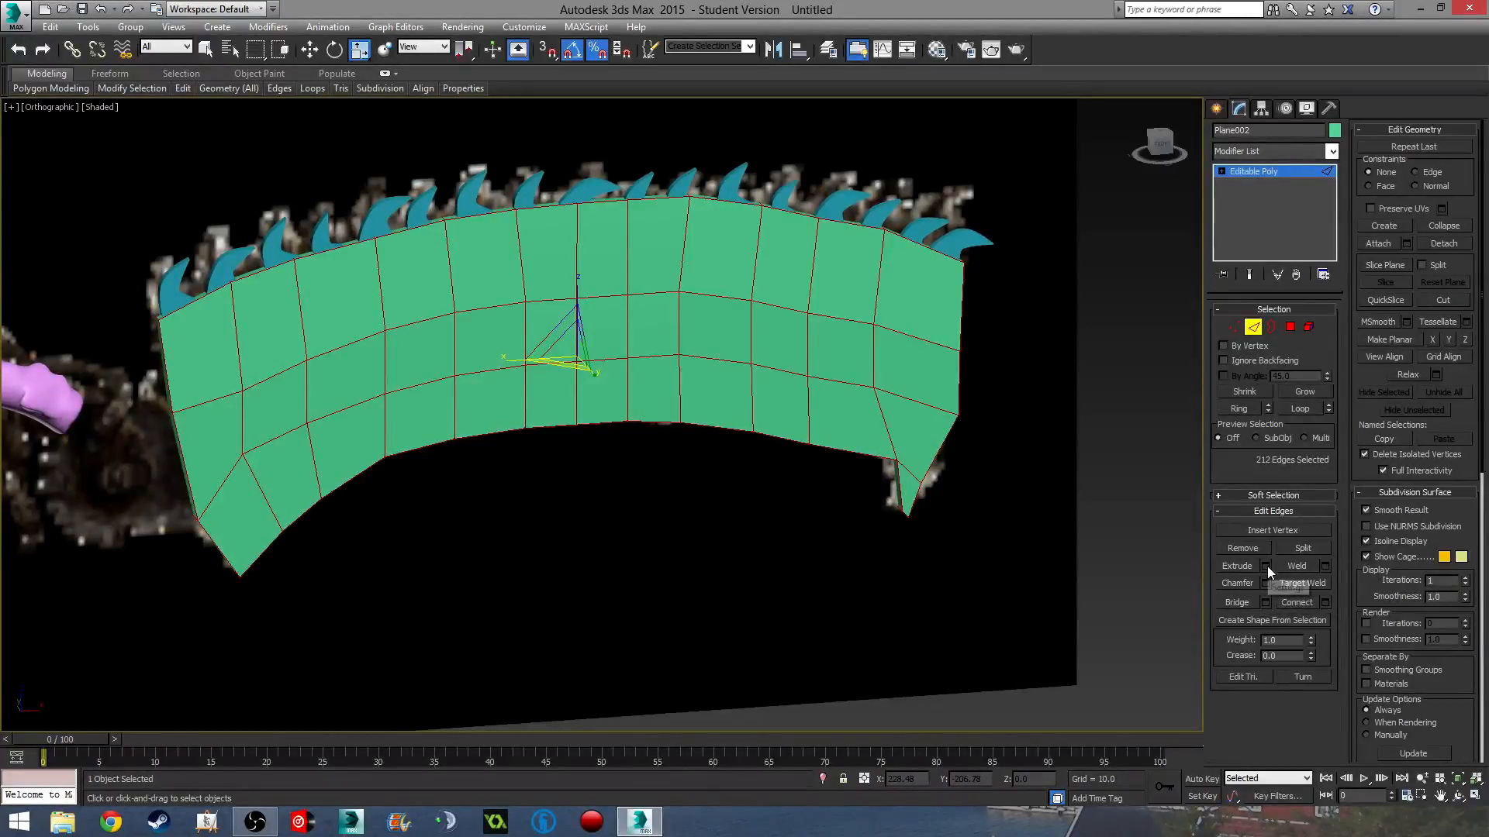
pyautogui.click(1324, 603)
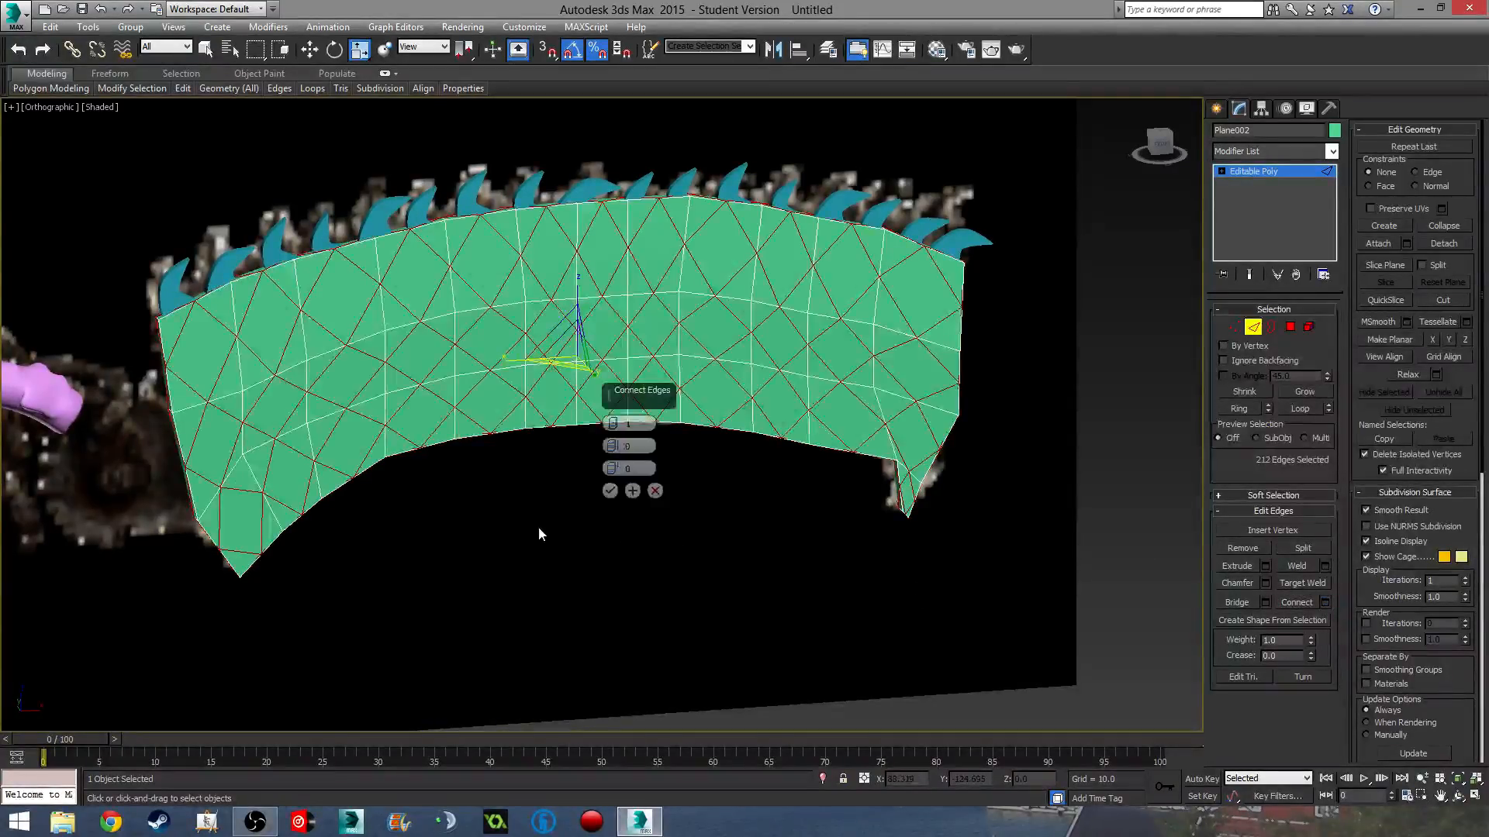
pyautogui.scroll(3, 593, 485)
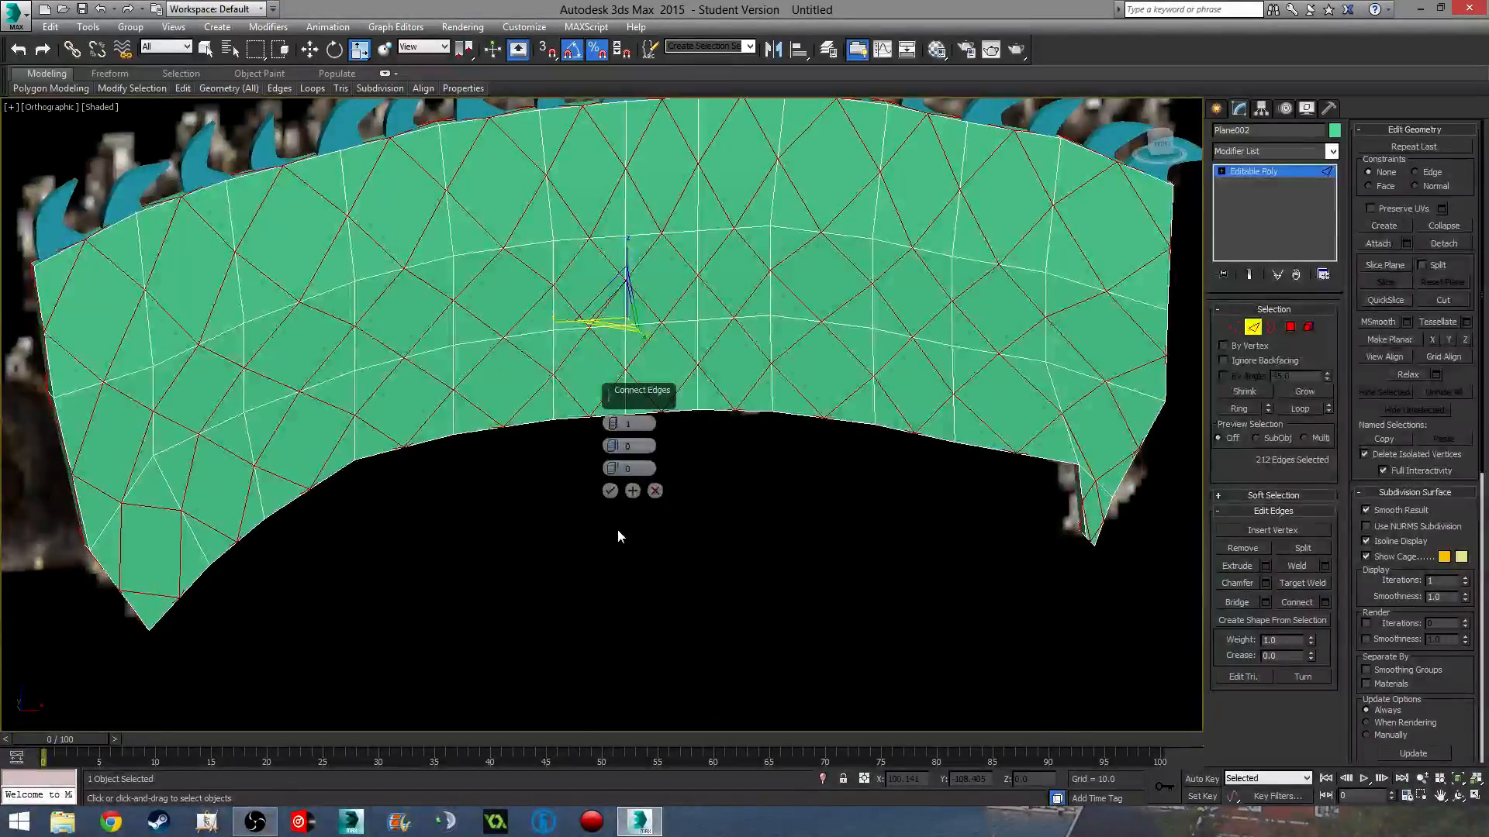
pyautogui.click(610, 490)
# - Apply a TurboSmooth modifier to the blade and deselect it
pyautogui.moveTo(610, 491); pyautogui.dragTo(441, 522, button='middle')
pyautogui.click(1272, 152)
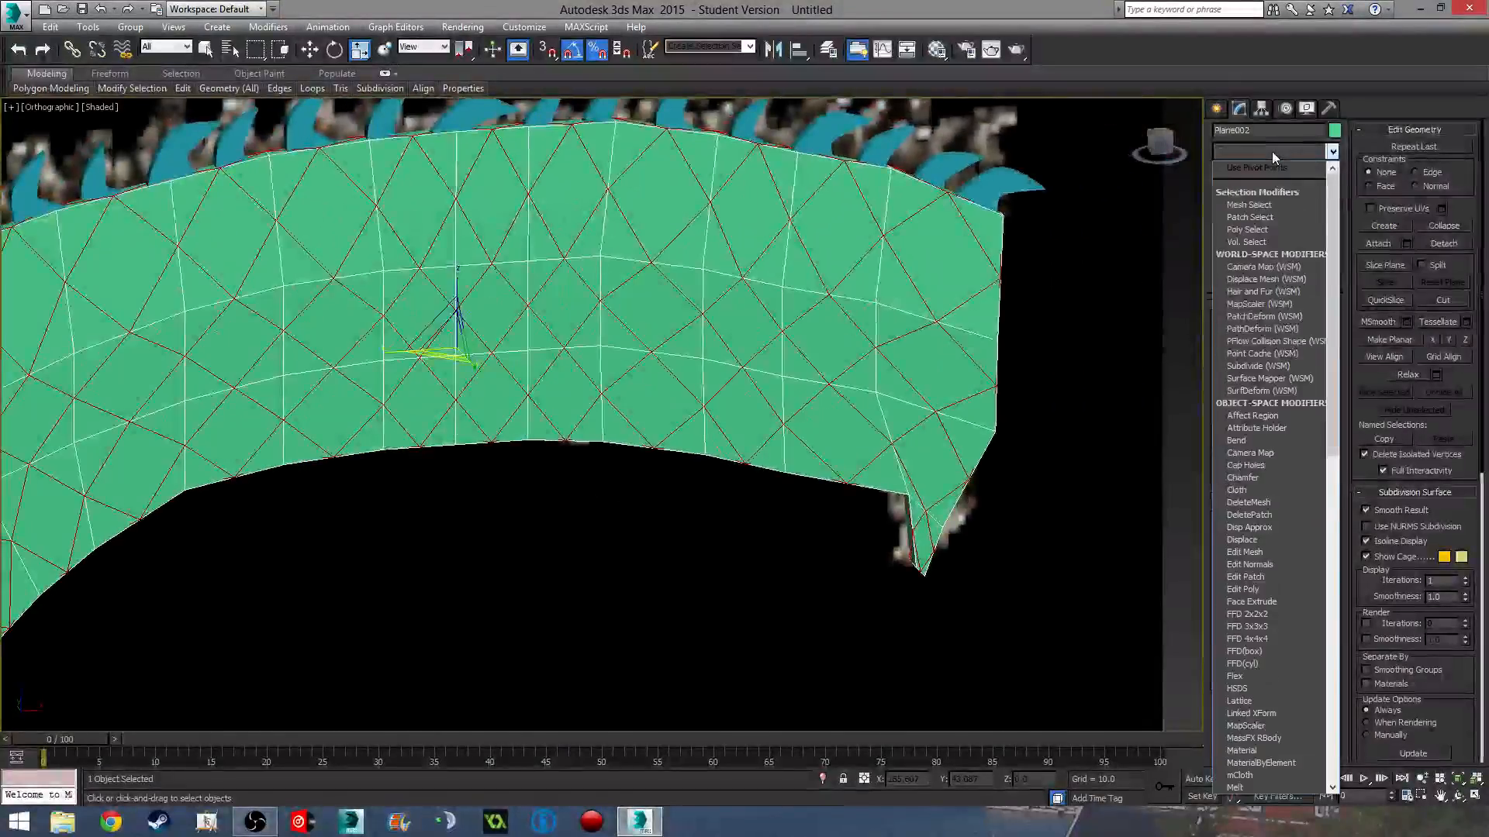
pyautogui.scroll(-10, 1272, 387)
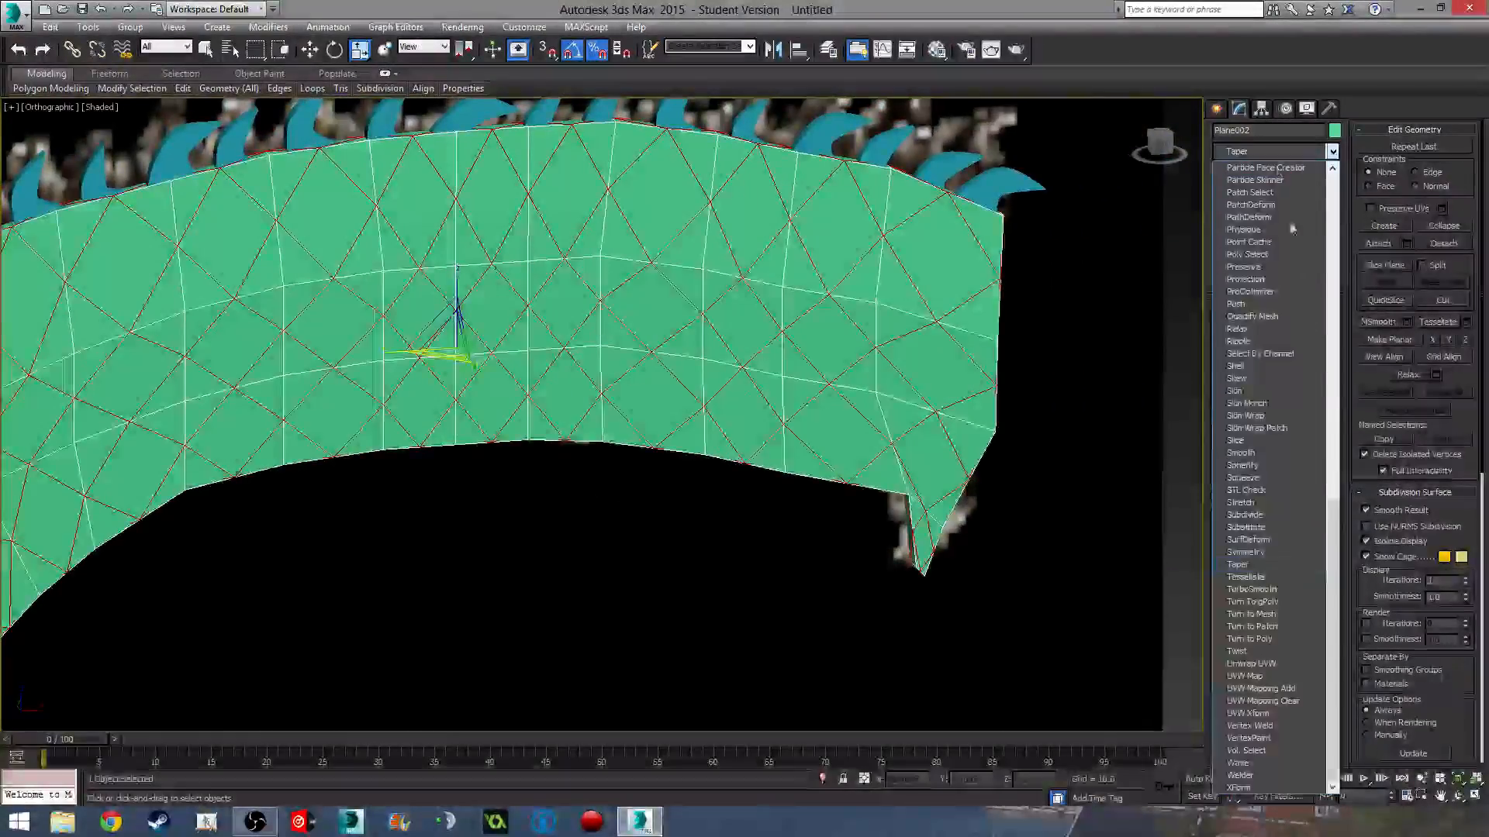
pyautogui.click(1269, 596)
pyautogui.scroll(-5, 974, 465)
pyautogui.click(1090, 478)
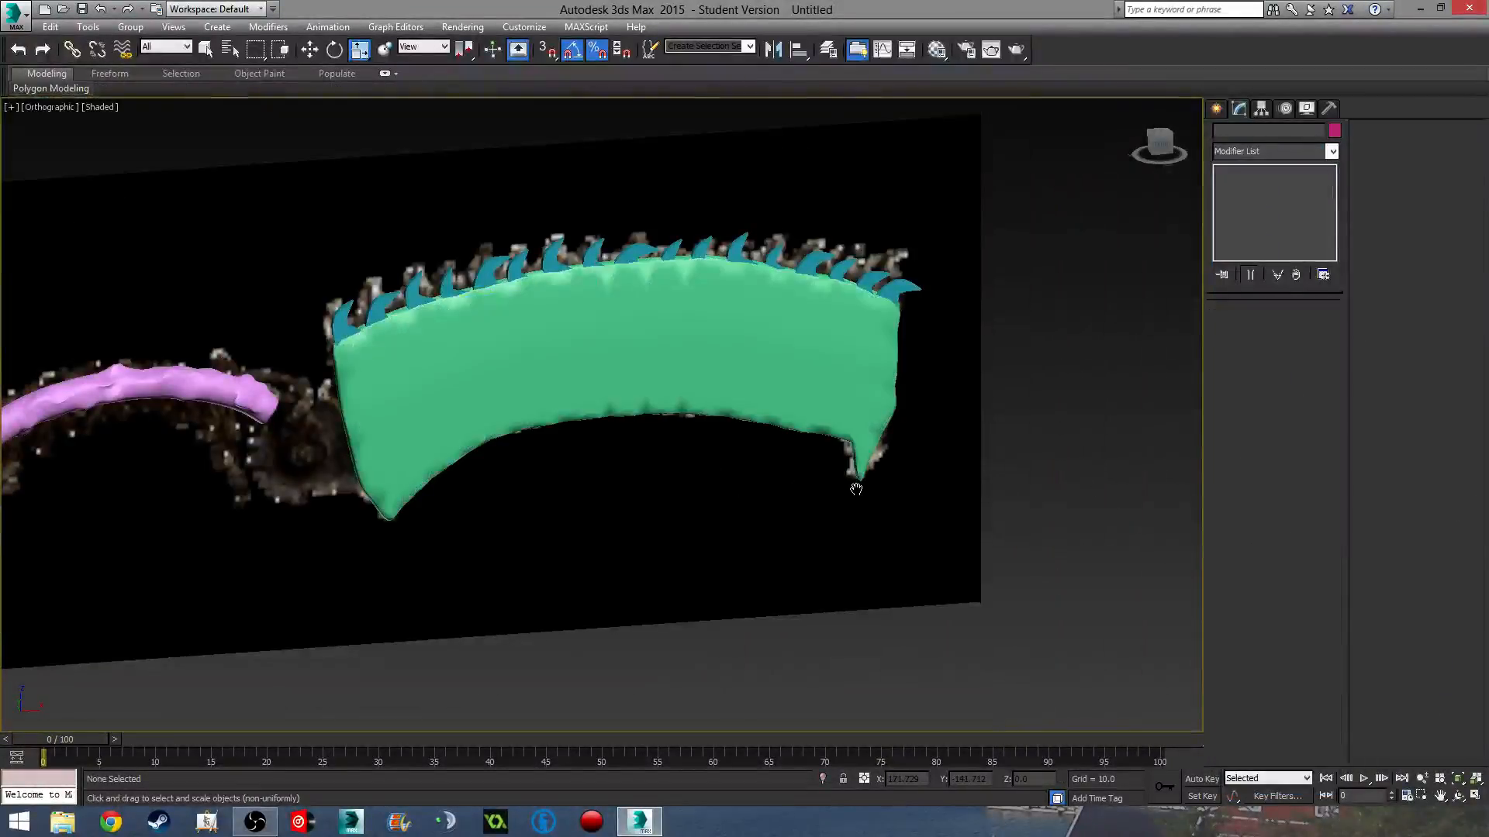
# - Try 2 TurboSmooth iterations on the blade, and return to 1
pyautogui.scroll(-2, 921, 477)
pyautogui.keyDown('alt'); pyautogui.moveTo(920, 477); pyautogui.dragTo(853, 496, button='middle'); pyautogui.keyUp('alt')
pyautogui.moveTo(838, 415); pyautogui.dragTo(652, 465, button='middle')
pyautogui.click(651, 466)
pyautogui.scroll(2, 1184, 375)
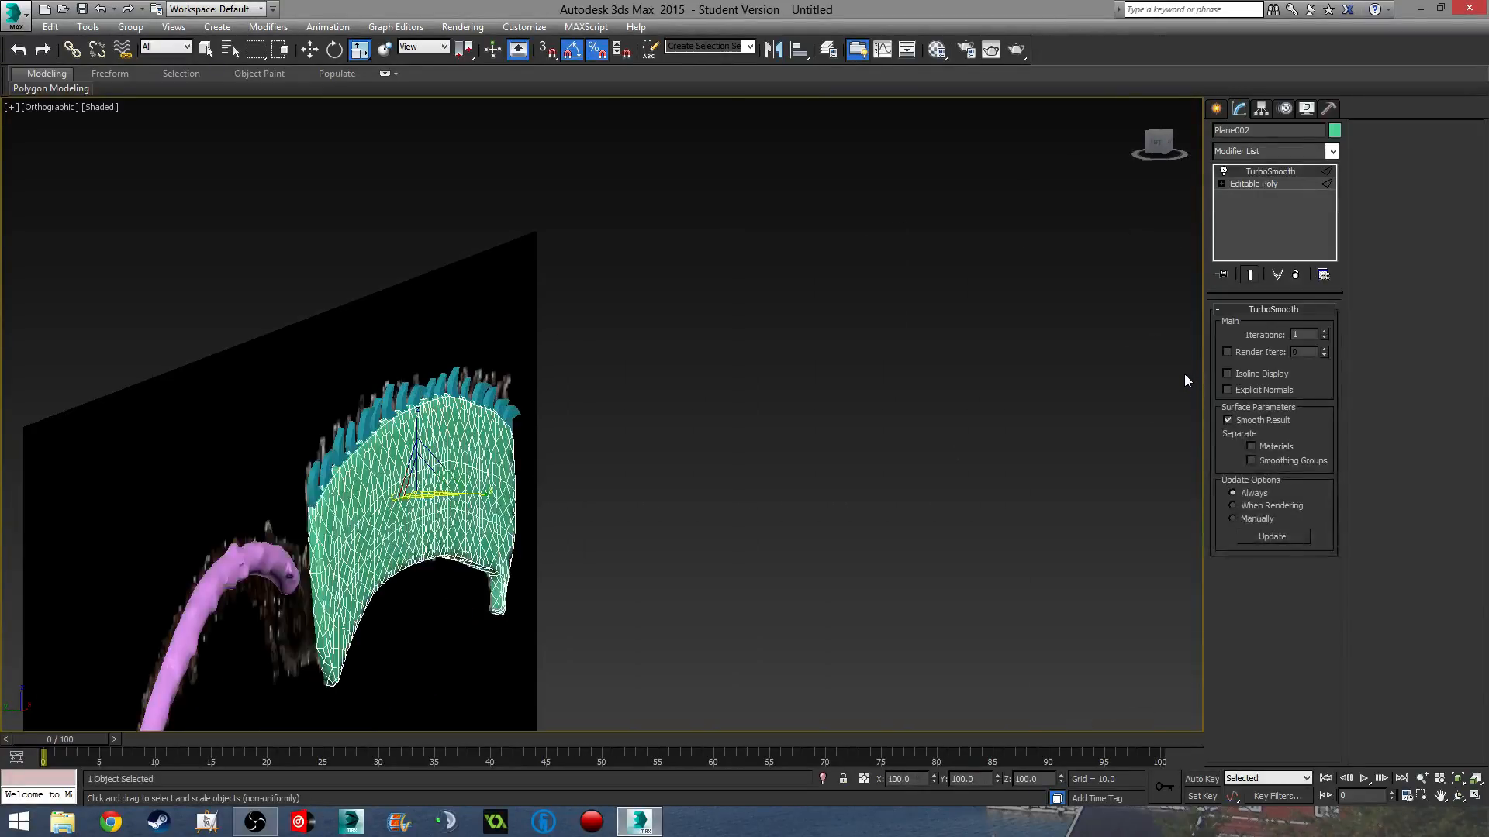
pyautogui.click(1324, 332)
pyautogui.moveTo(600, 487); pyautogui.dragTo(1031, 405, button='middle')
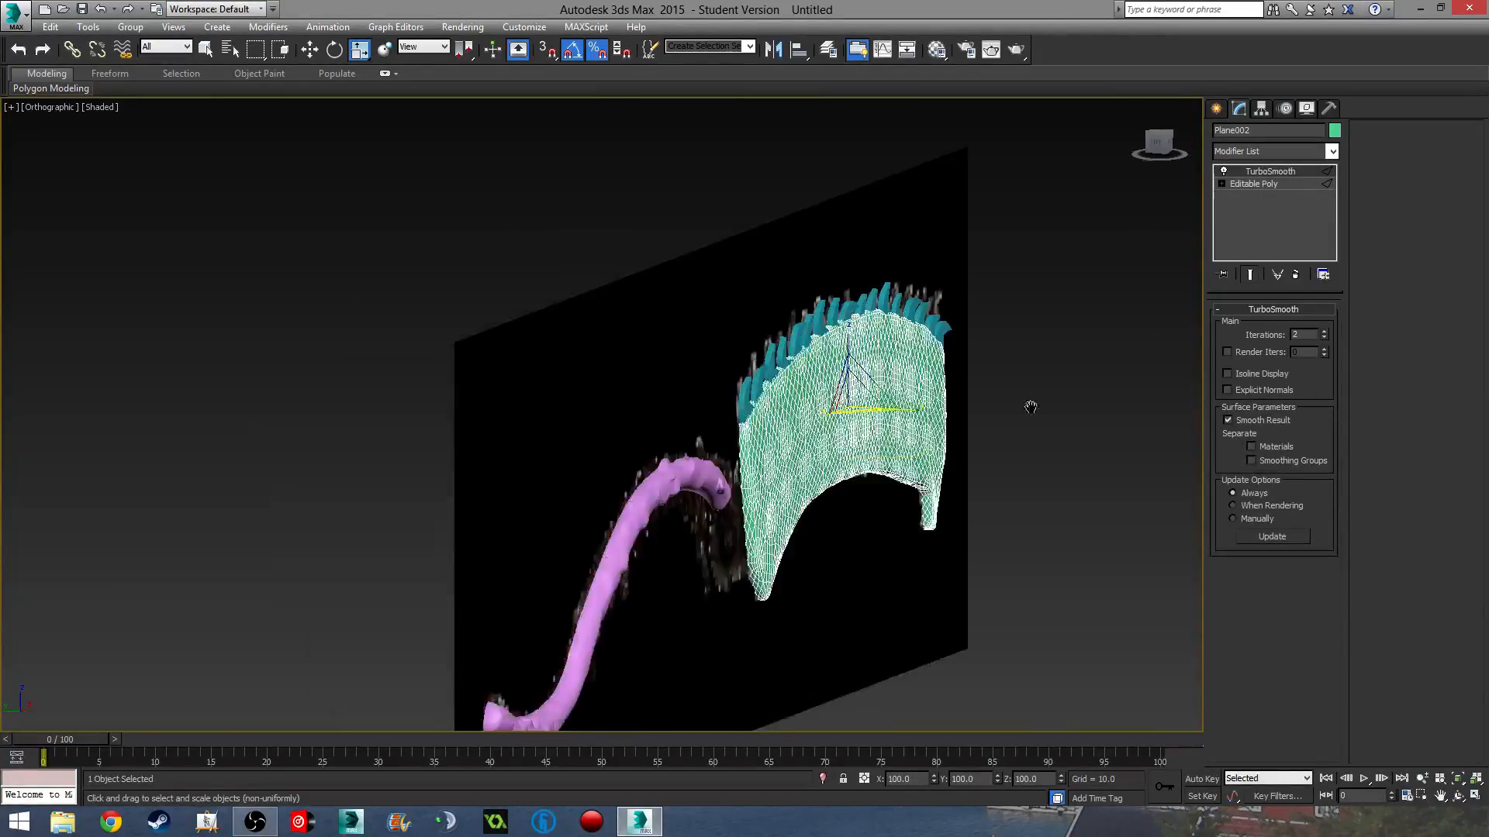
pyautogui.scroll(4, 836, 442)
pyautogui.moveTo(915, 467); pyautogui.dragTo(801, 356, button='middle')
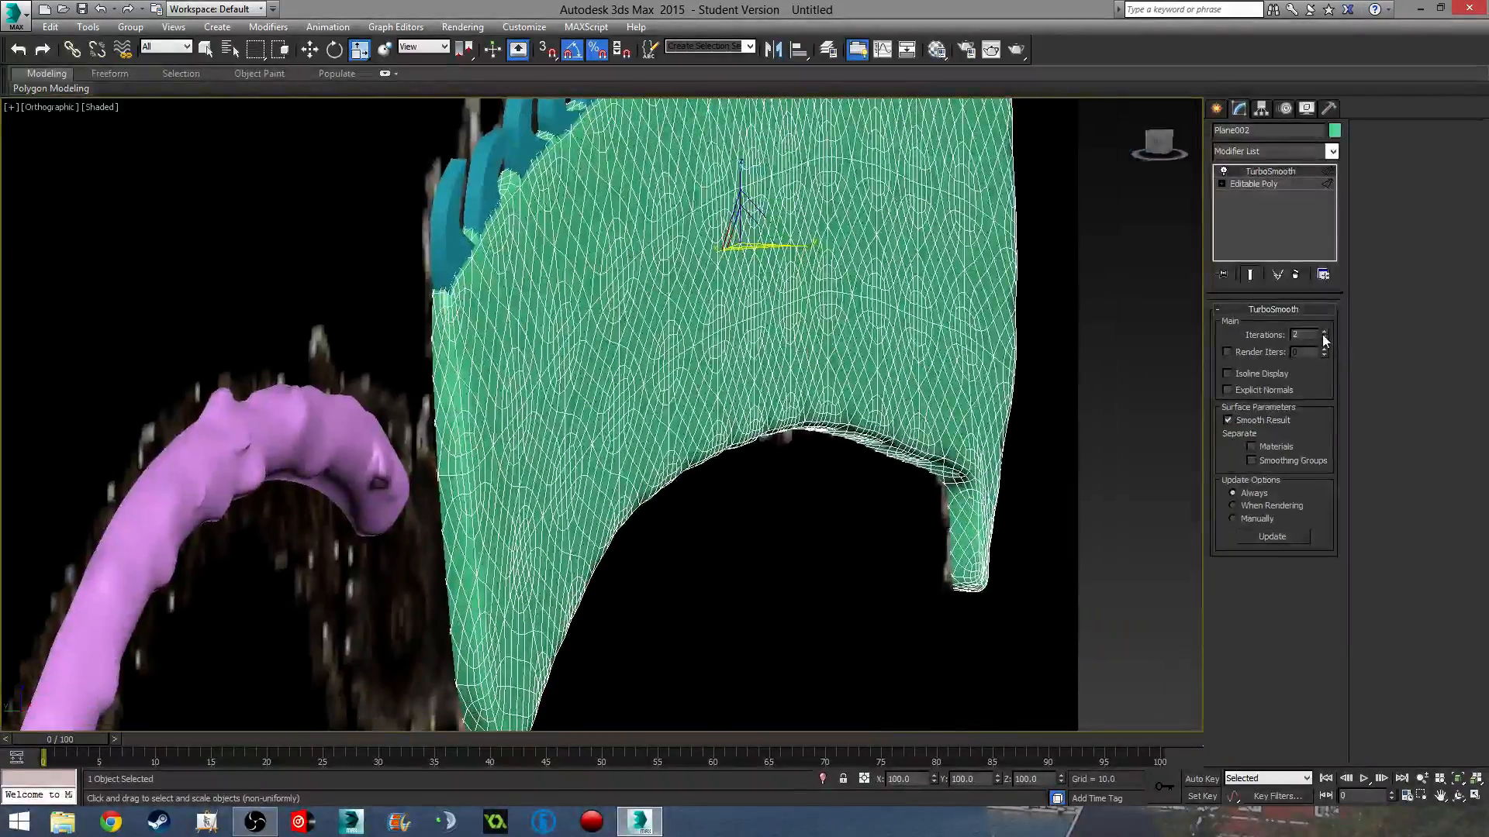
pyautogui.click(1325, 339)
# - Collapse the blade's whole modifier stack into an editable mesh and accept the collapse
pyautogui.rightClick(1234, 208)
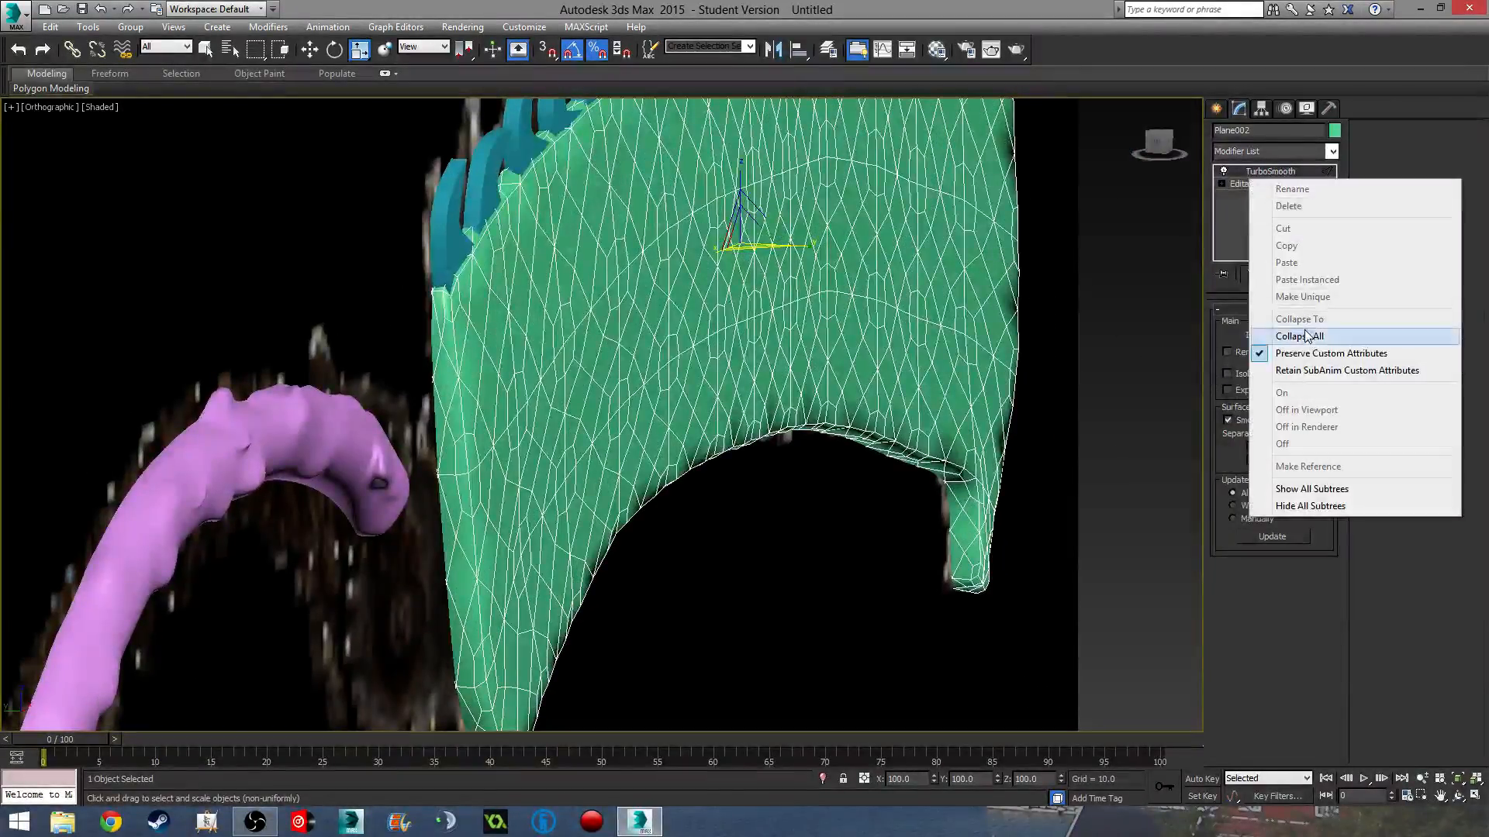
pyautogui.click(1279, 339)
pyautogui.click(834, 457)
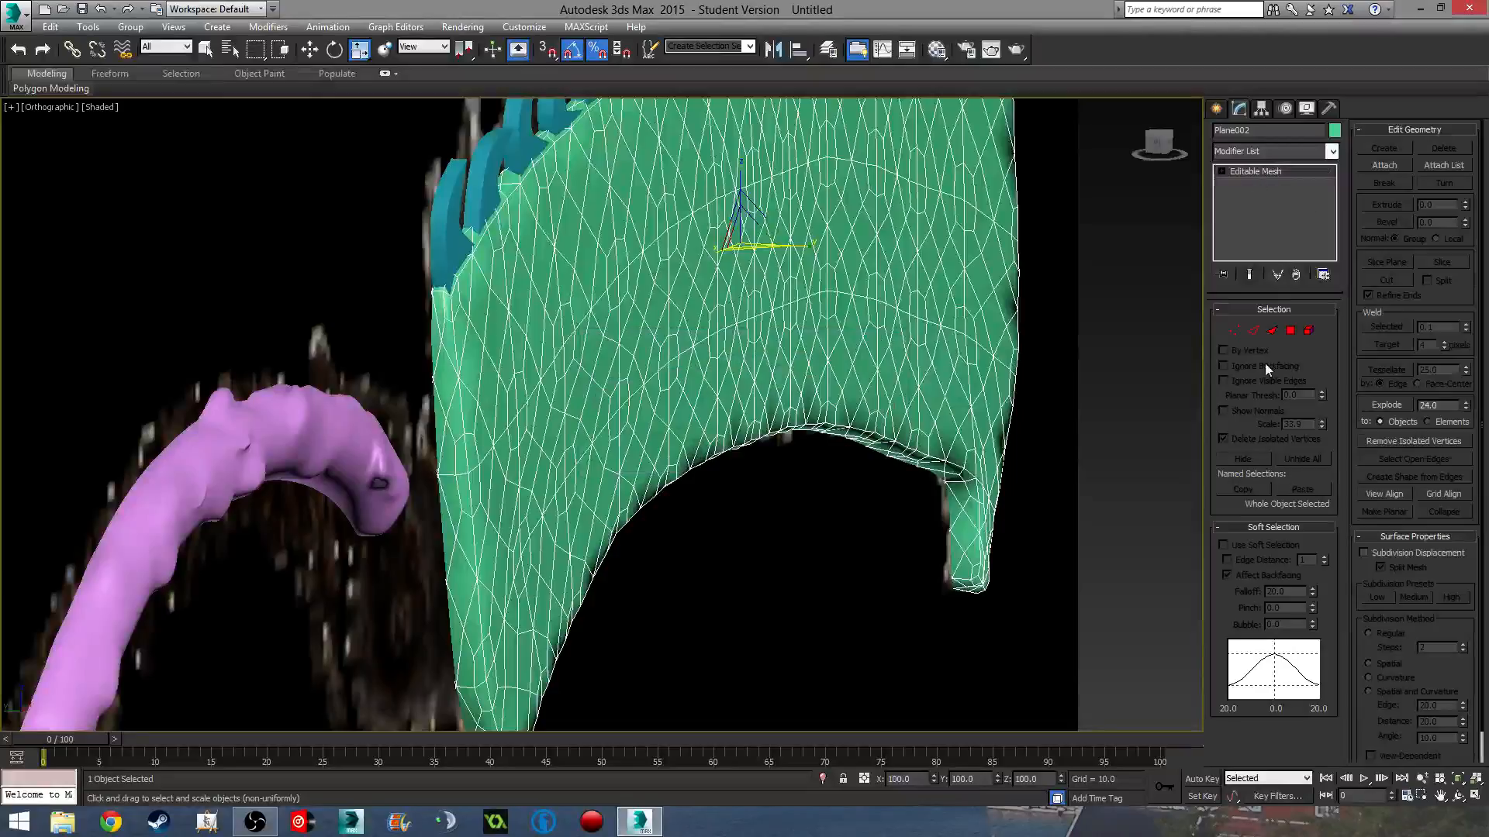
# - At polygon level, enable soft selection and scale the selected hook faces along Y
pyautogui.click(1289, 331)
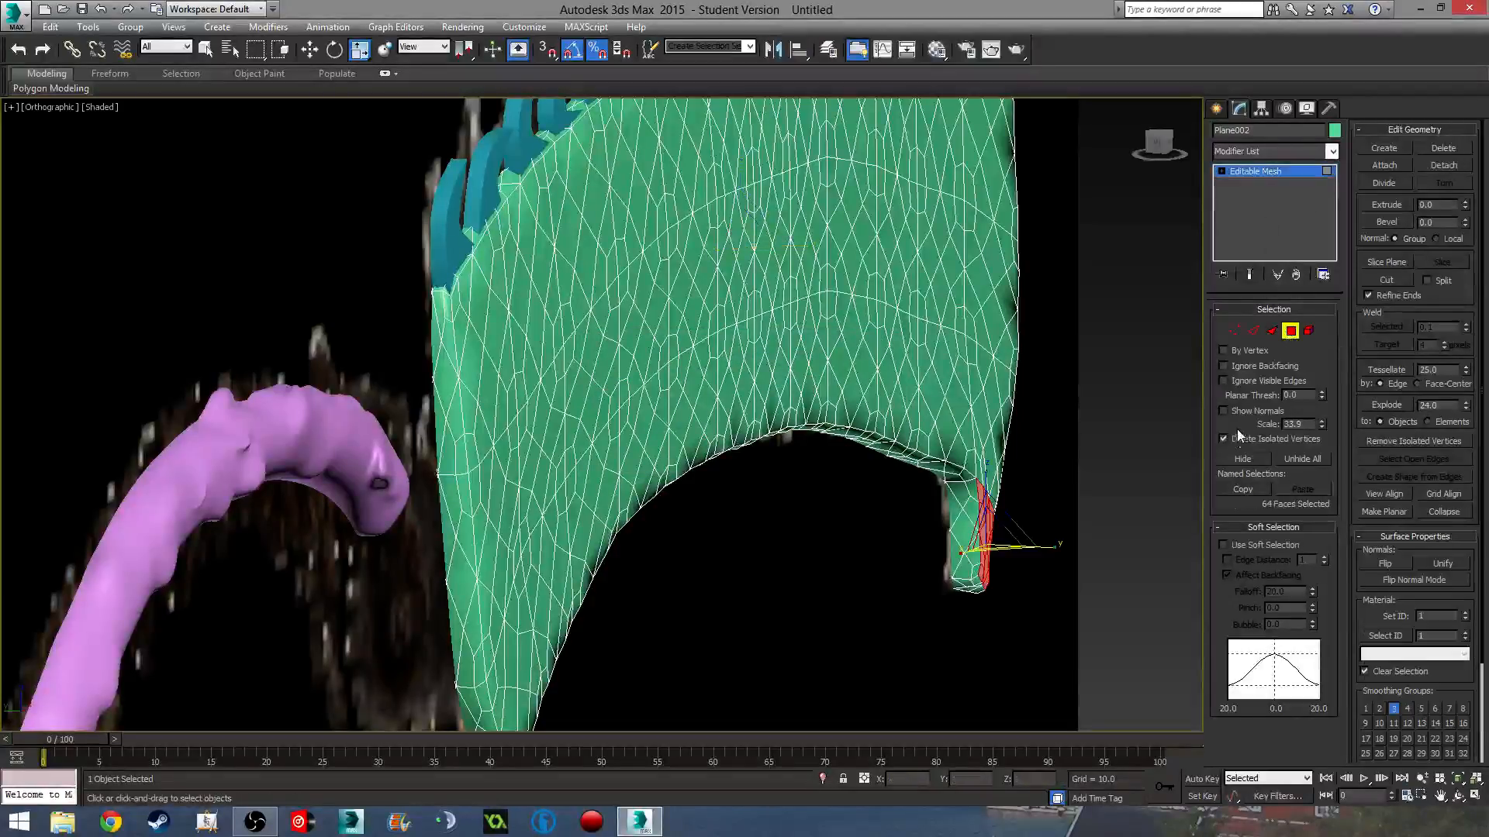
pyautogui.click(1226, 548)
pyautogui.keyDown('alt'); pyautogui.moveTo(1116, 552); pyautogui.dragTo(833, 594, button='middle'); pyautogui.keyUp('alt')
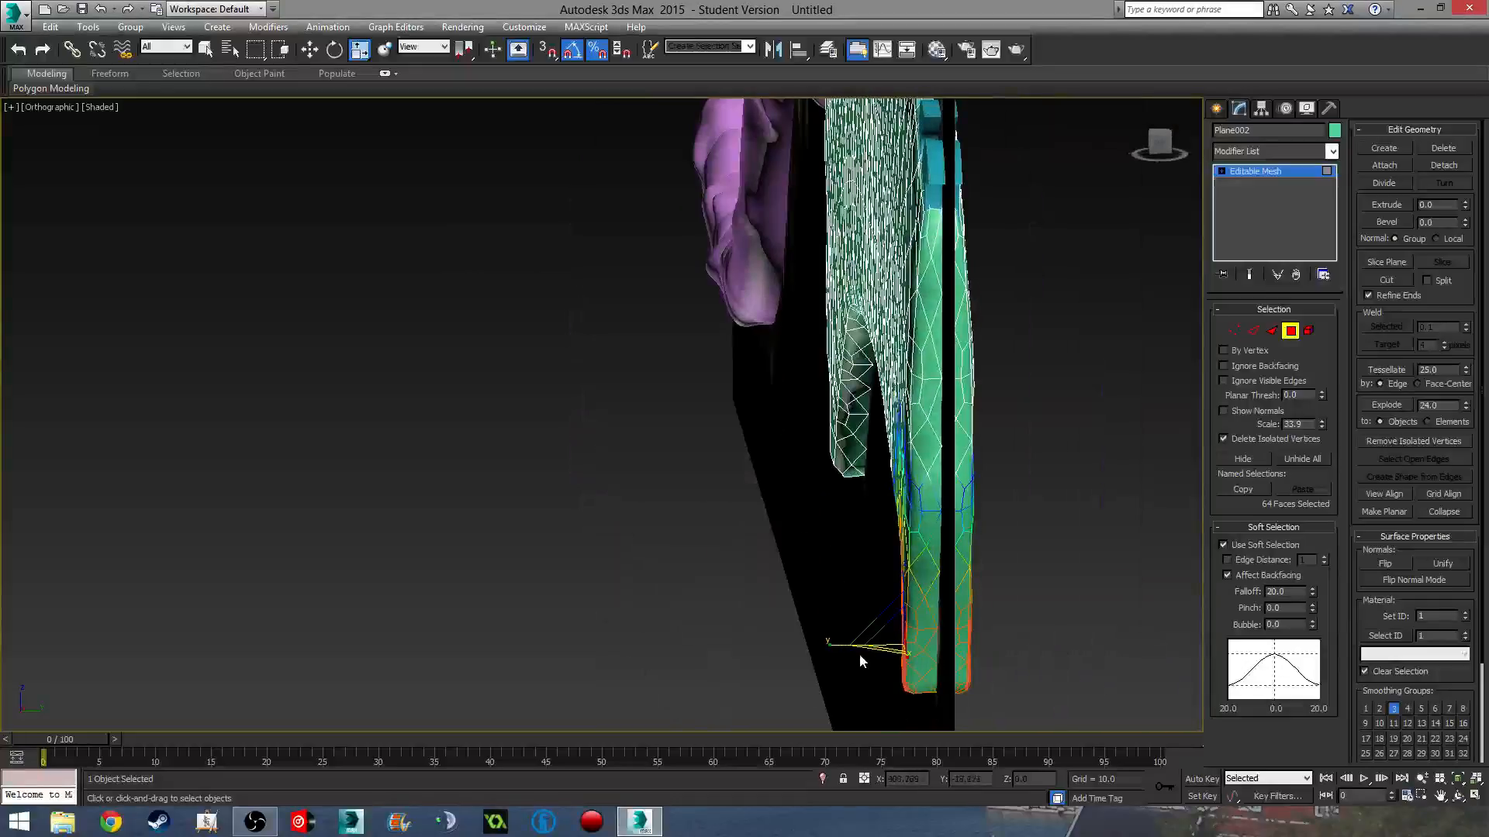
pyautogui.moveTo(902, 644); pyautogui.dragTo(885, 646)
pyautogui.keyDown('alt'); pyautogui.moveTo(891, 589); pyautogui.dragTo(986, 576, button='middle'); pyautogui.keyUp('alt')
# - Select a face on the blade and move it with soft selection to deform the surrounding surface
pyautogui.click(823, 218)
pyautogui.keyDown('alt'); pyautogui.moveTo(822, 218); pyautogui.dragTo(801, 231, button='middle'); pyautogui.keyUp('alt')
pyautogui.moveTo(800, 230); pyautogui.dragTo(794, 290)
pyautogui.keyDown('alt'); pyautogui.moveTo(796, 290); pyautogui.dragTo(659, 388, button='middle'); pyautogui.keyUp('alt')
# - Set the soft selection falloff to 11.4 and nudge faces near the middle of the blade's lower edge
pyautogui.click(802, 526)
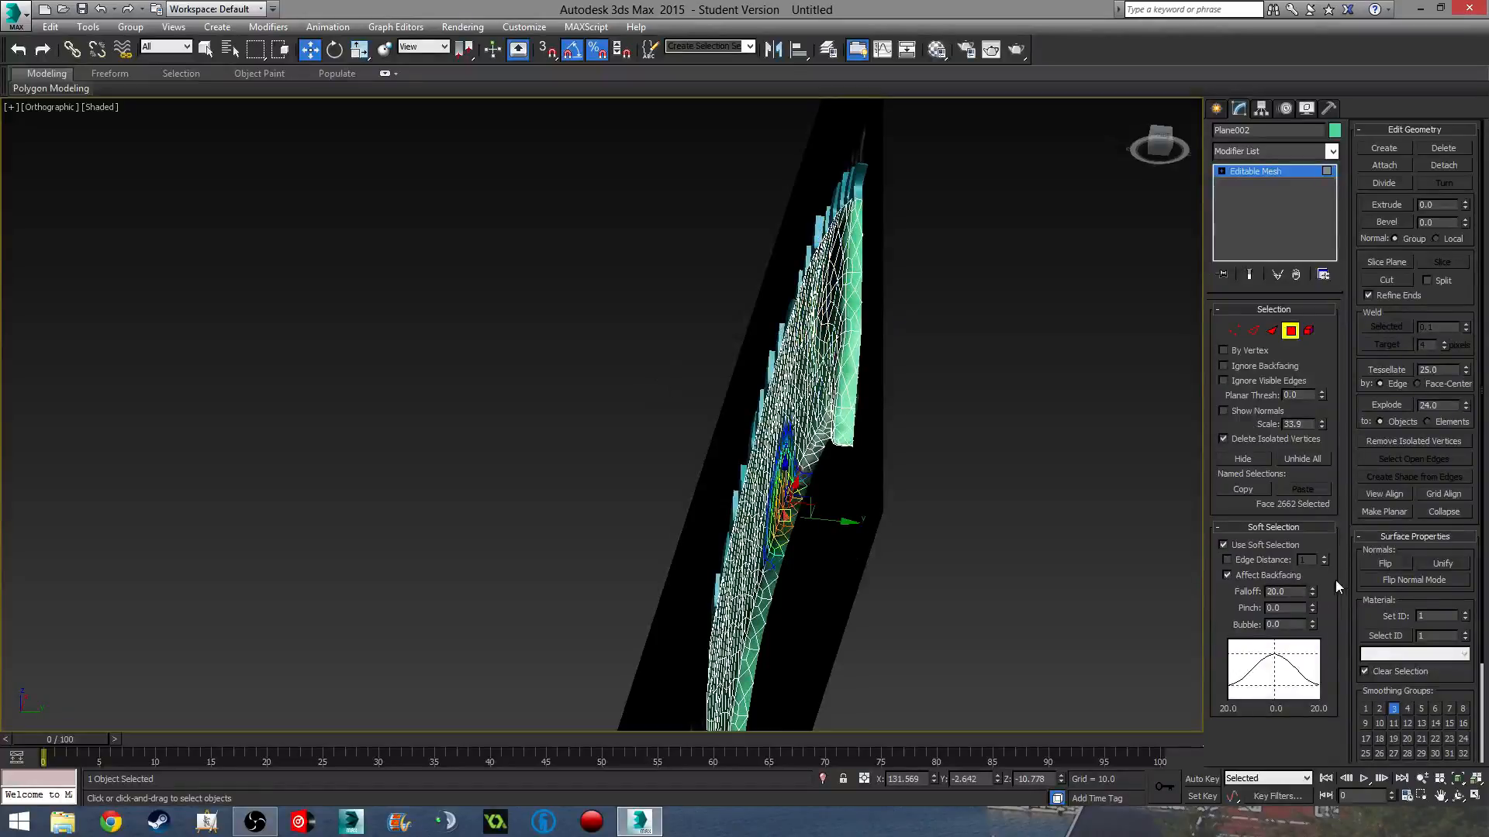
pyautogui.moveTo(1313, 593); pyautogui.dragTo(1310, 614)
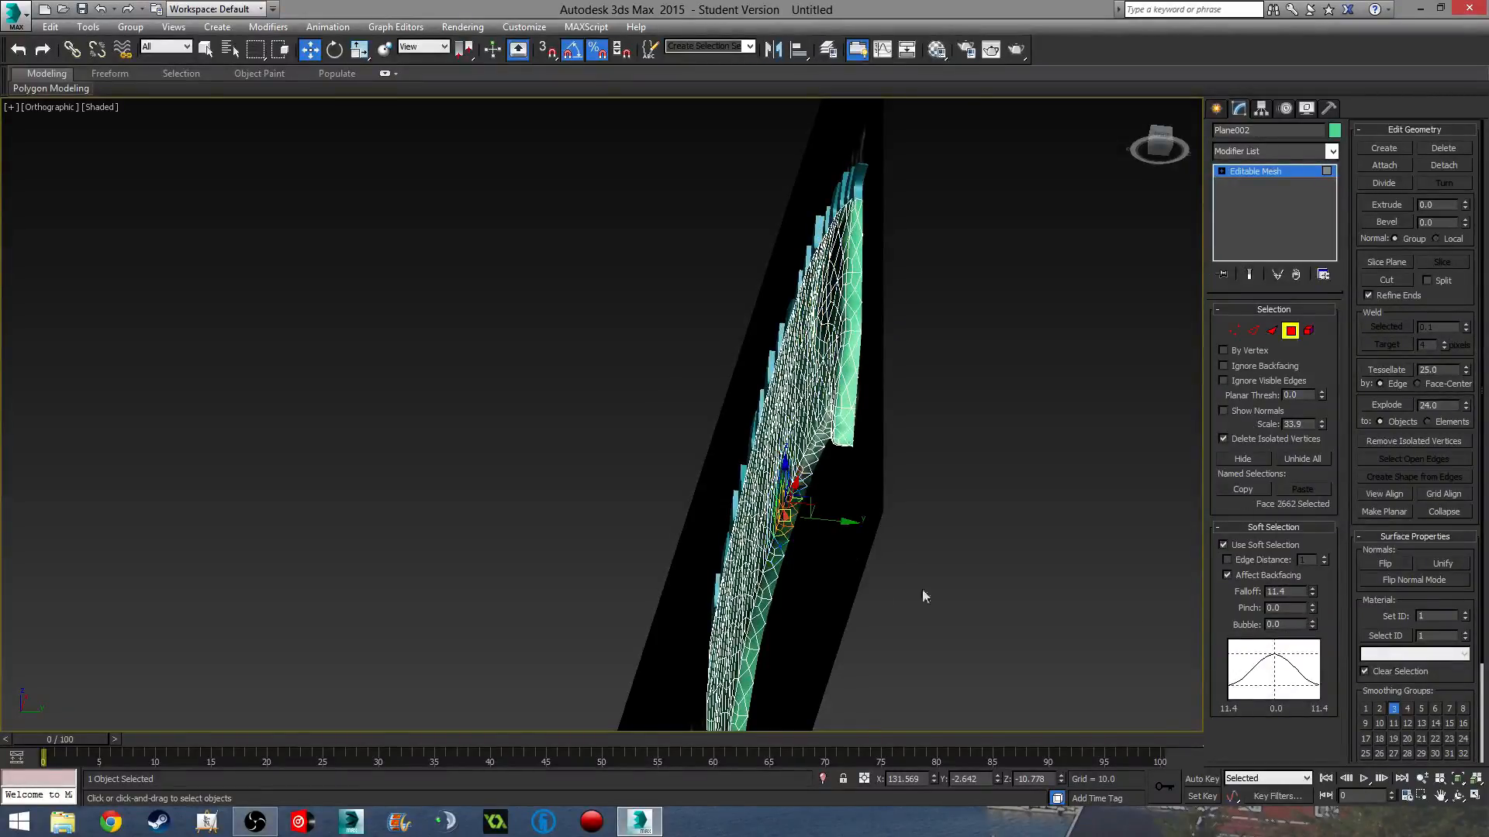
pyautogui.hotkey('shift', 'z')
pyautogui.click(674, 497)
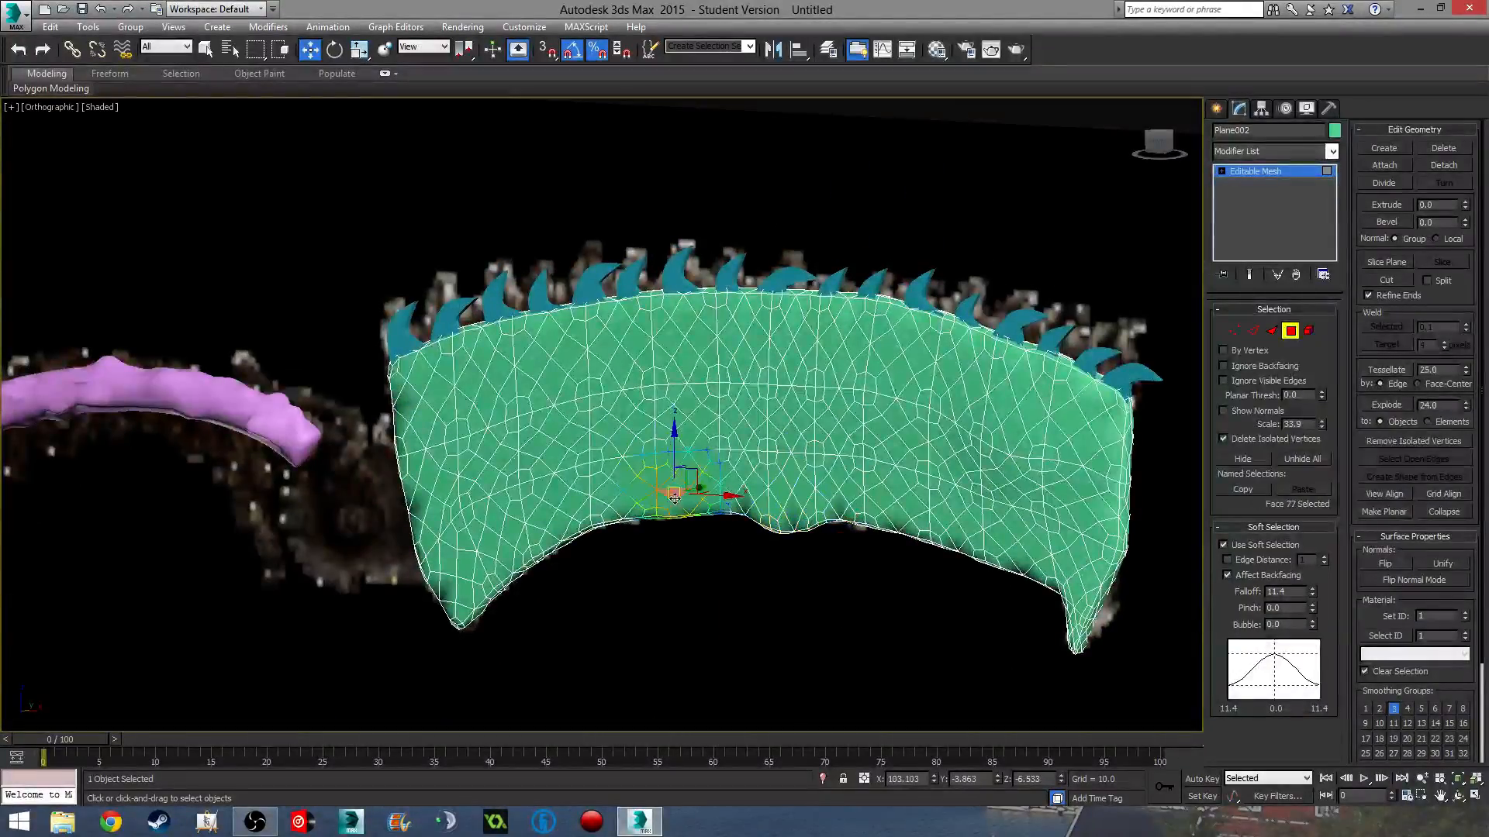
pyautogui.moveTo(675, 499); pyautogui.dragTo(668, 511)
# - Nudge individual faces across both sides of the blade to make the surface uneven, and deselect the blade
pyautogui.keyDown('alt'); pyautogui.moveTo(709, 461); pyautogui.dragTo(617, 434, button='middle'); pyautogui.keyUp('alt')
pyautogui.click(574, 677)
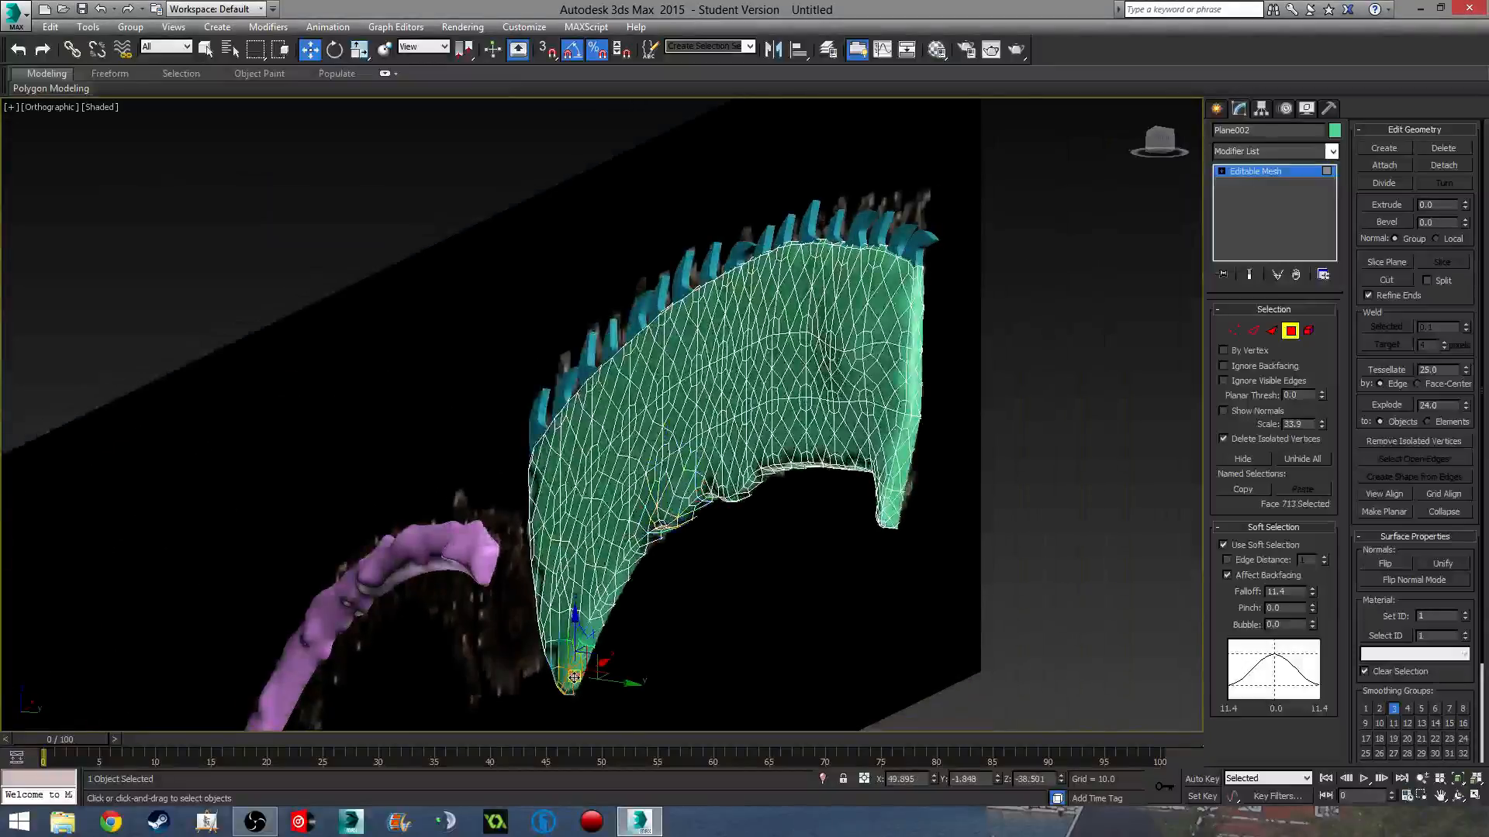
pyautogui.keyDown('alt'); pyautogui.moveTo(778, 638); pyautogui.dragTo(633, 364, button='middle'); pyautogui.keyUp('alt')
pyautogui.click(705, 481)
pyautogui.click(633, 364)
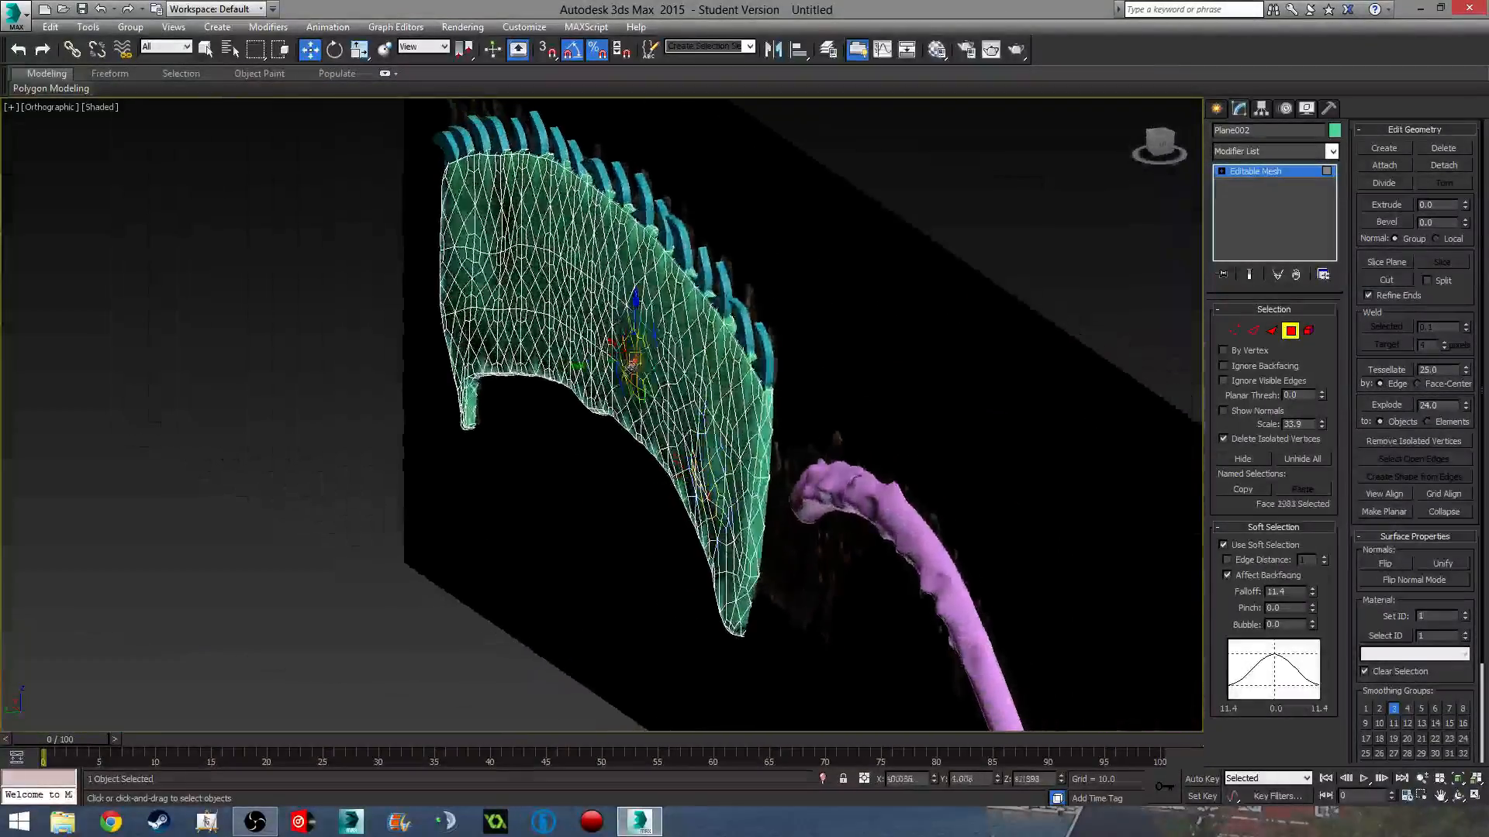
pyautogui.click(551, 255)
pyautogui.keyDown('alt'); pyautogui.moveTo(620, 308); pyautogui.dragTo(430, 417, button='middle'); pyautogui.keyUp('alt')
pyautogui.click(680, 267)
pyautogui.click(428, 419)
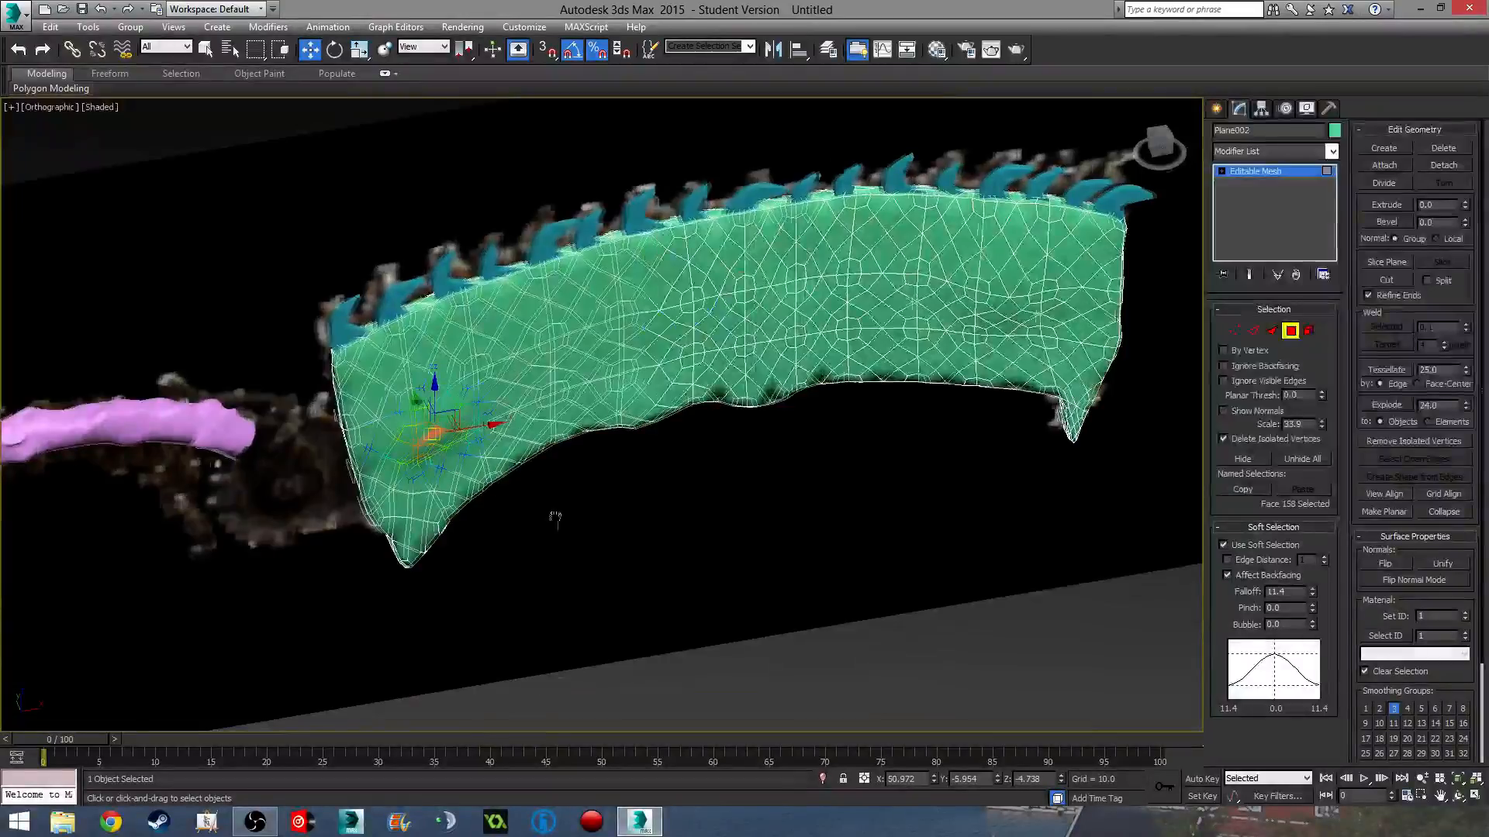
pyautogui.keyDown('alt'); pyautogui.moveTo(555, 515); pyautogui.dragTo(338, 459, button='middle'); pyautogui.keyUp('alt')
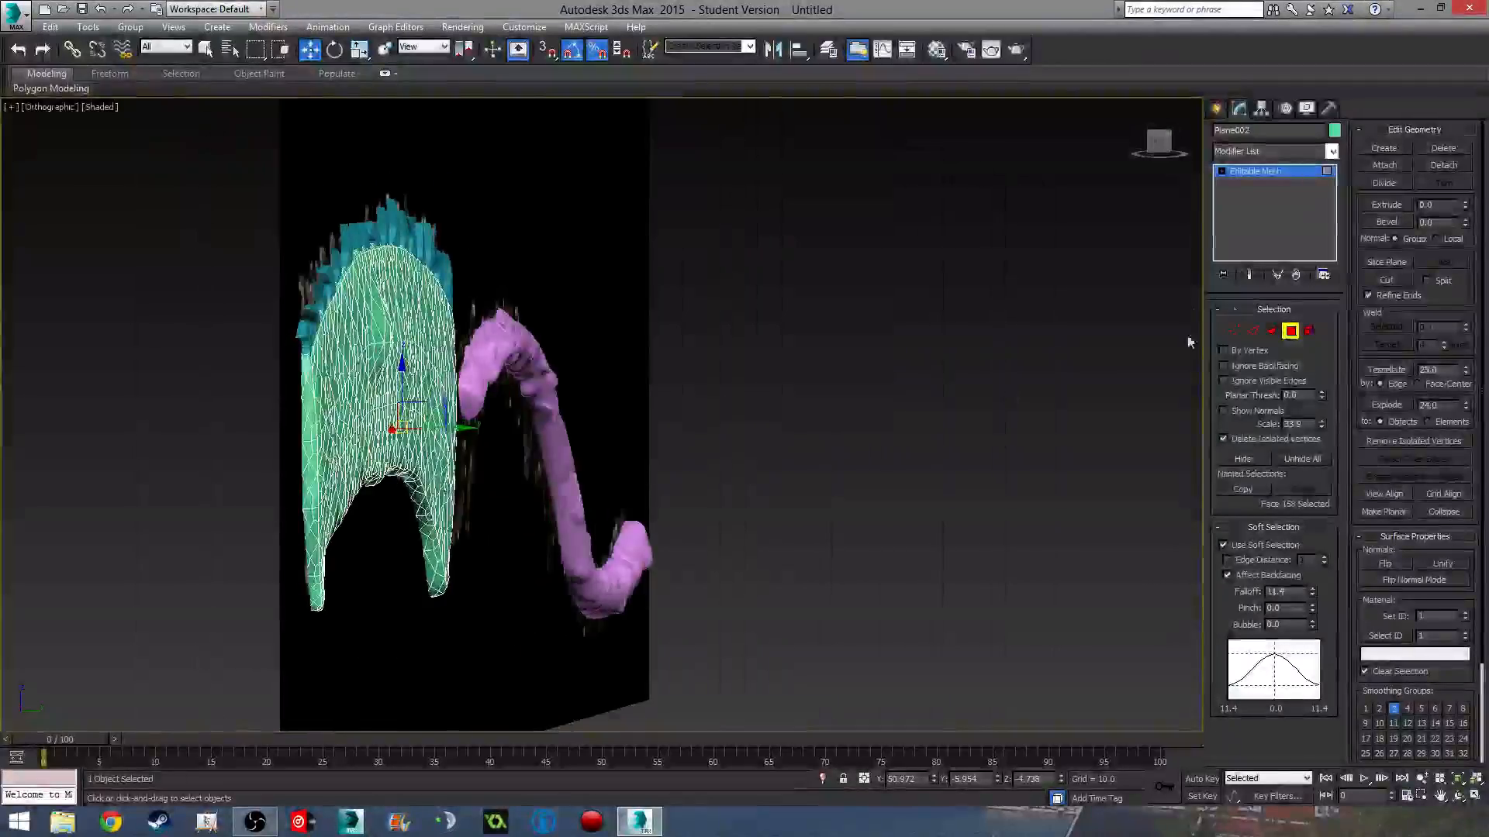
pyautogui.click(1291, 331)
pyautogui.click(776, 404)
# - Switch the viewport to perspective, render it to check the blade's shading, and close the render window
pyautogui.keyDown('alt'); pyautogui.moveTo(775, 403); pyautogui.dragTo(625, 431, button='middle'); pyautogui.keyUp('alt')
pyautogui.scroll(8, 625, 431)
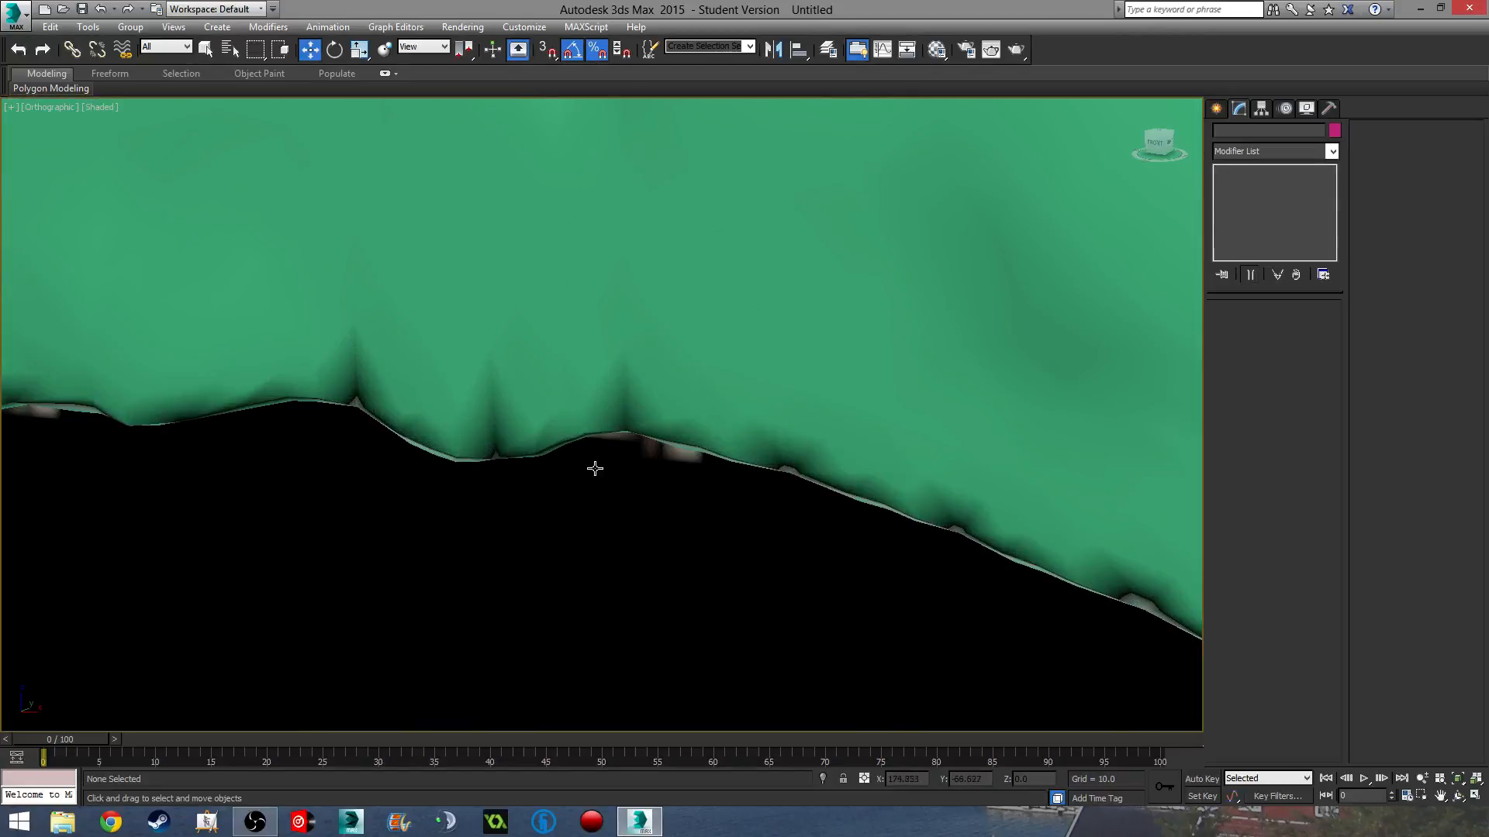
pyautogui.press('p')
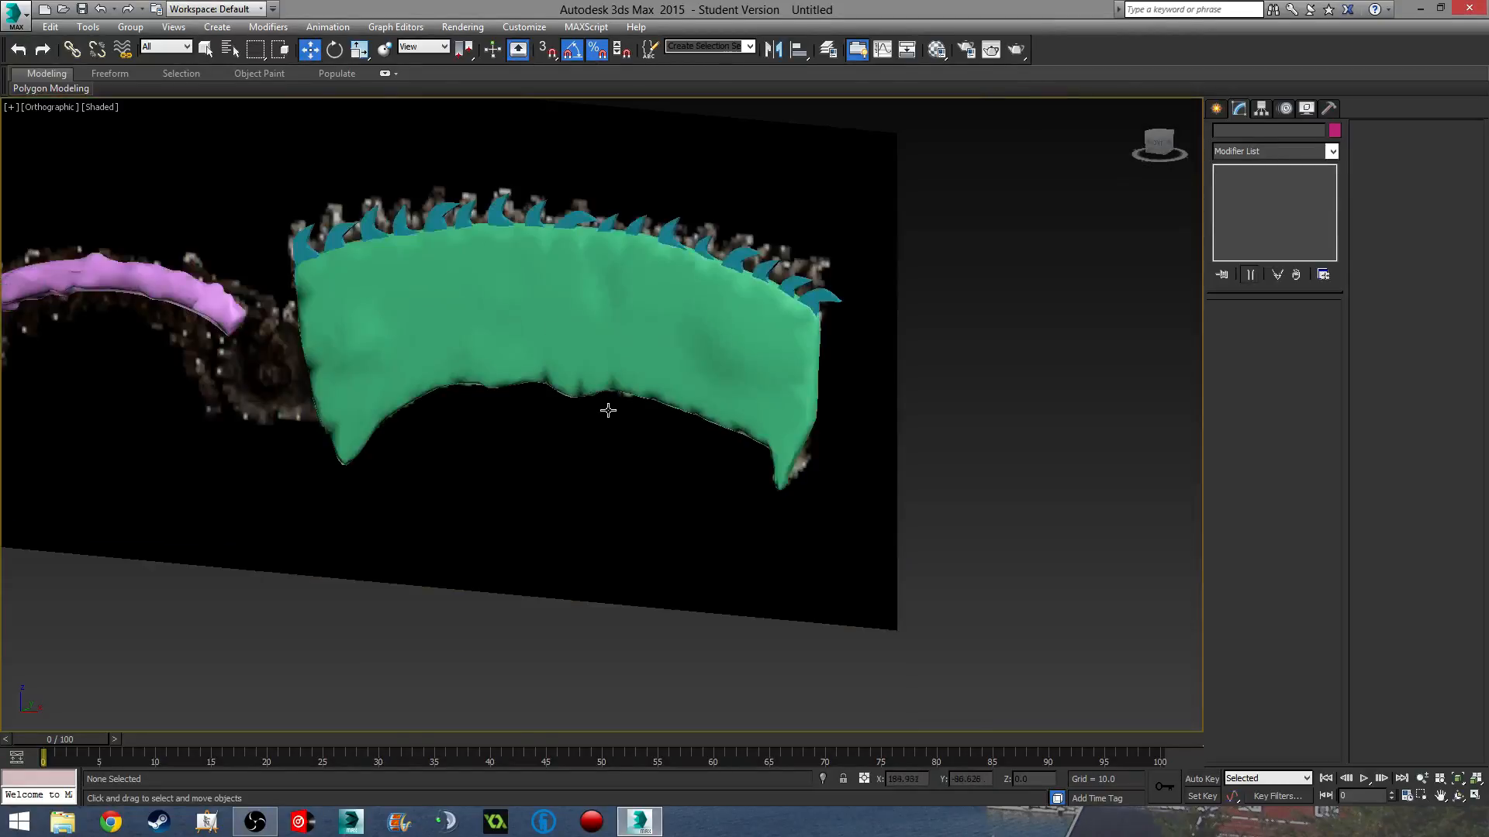
pyautogui.keyDown('alt'); pyautogui.moveTo(605, 409); pyautogui.dragTo(583, 386, button='middle'); pyautogui.keyUp('alt')
pyautogui.scroll(5, 587, 515)
pyautogui.scroll(-5, 606, 495)
pyautogui.hotkey('shift', 'q')
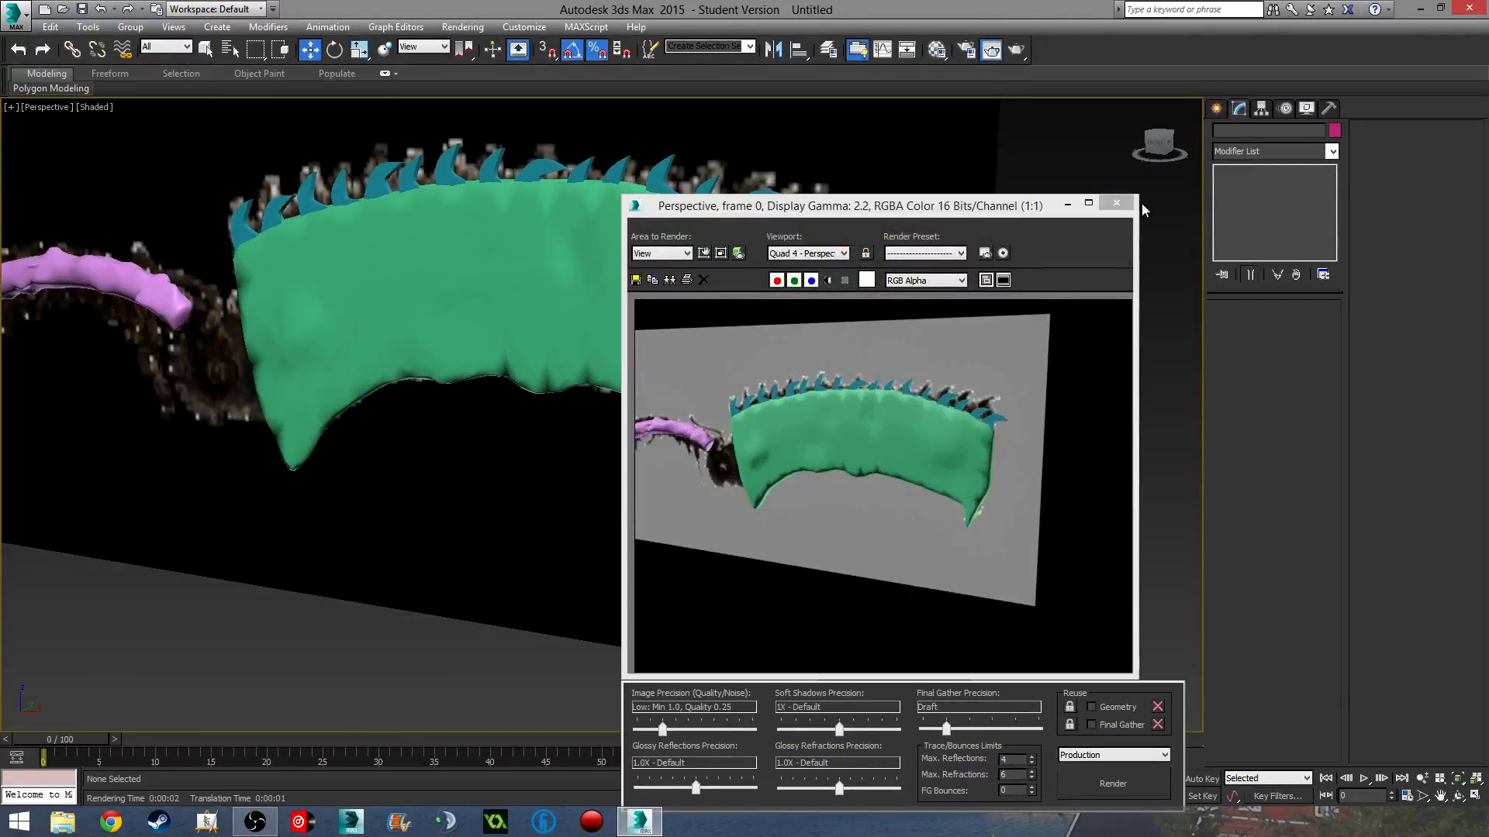
pyautogui.click(1116, 203)
# - Attach all the spikes along the upper edge to the blade mesh, and deselect it
pyautogui.moveTo(1008, 393); pyautogui.dragTo(988, 363, button='middle')
pyautogui.scroll(5, 794, 475)
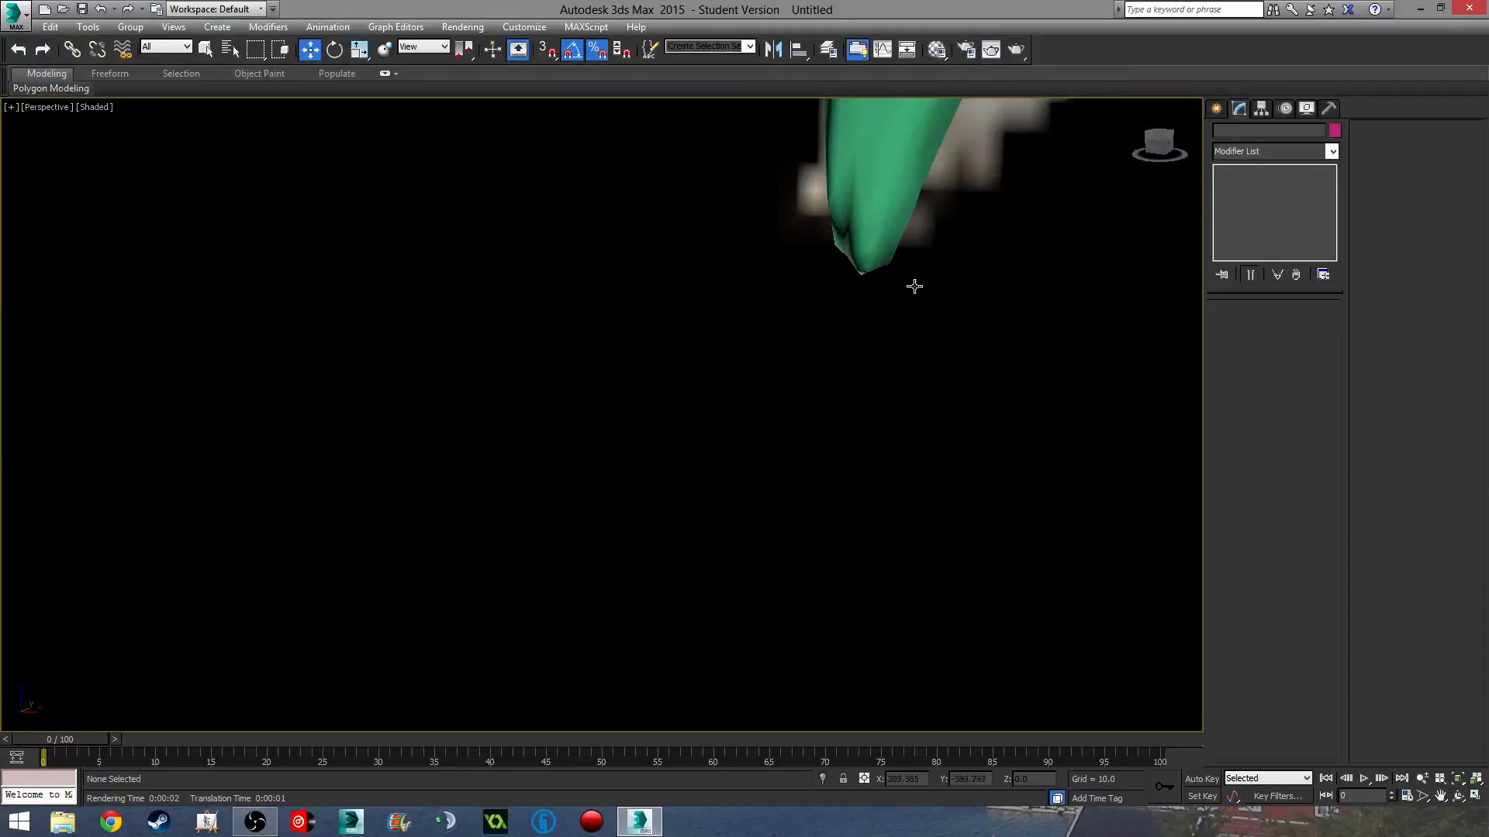
pyautogui.click(892, 256)
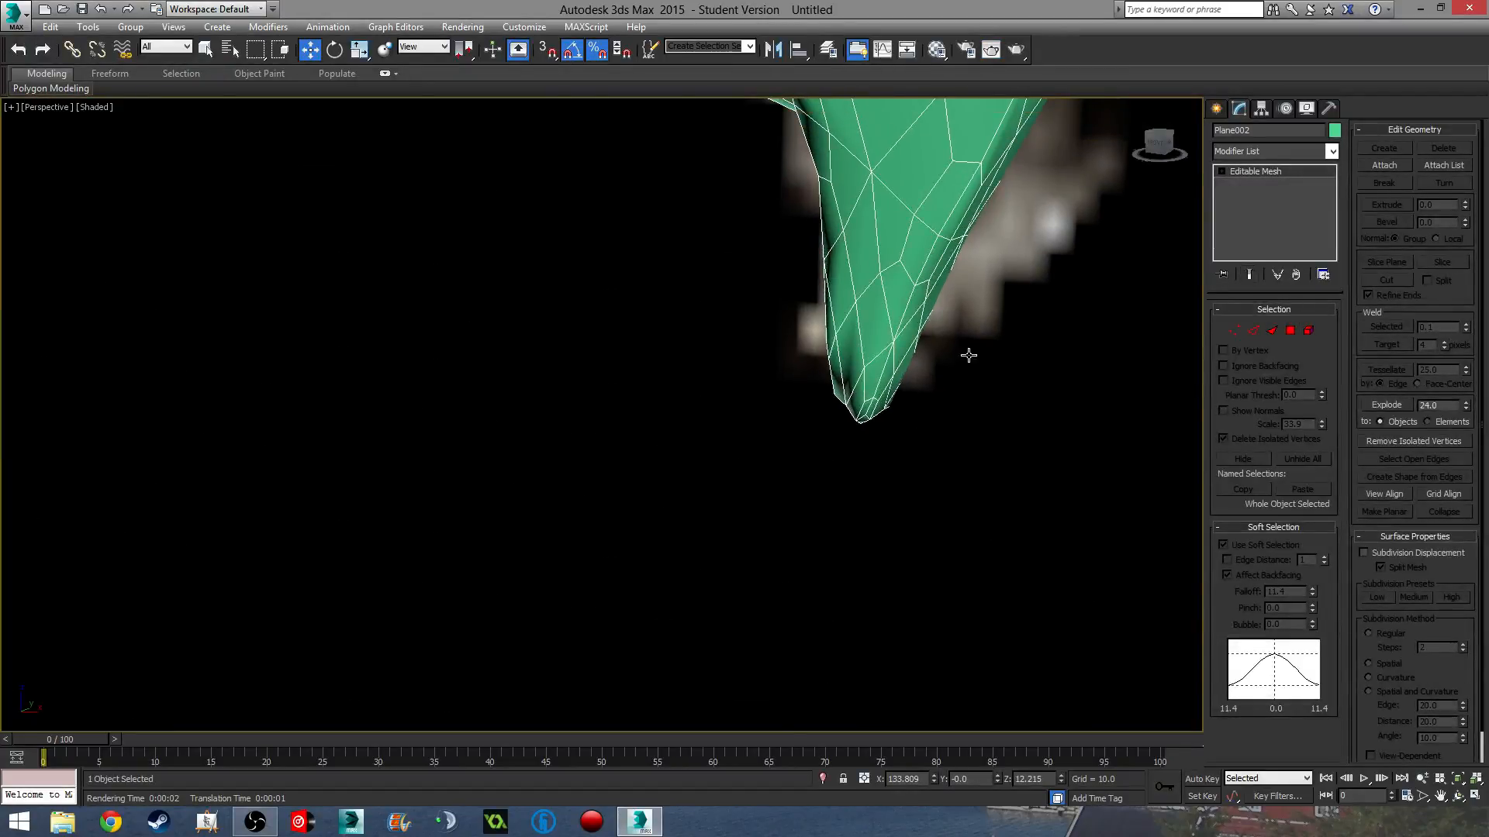
pyautogui.scroll(-12, 889, 454)
pyautogui.scroll(3, 845, 404)
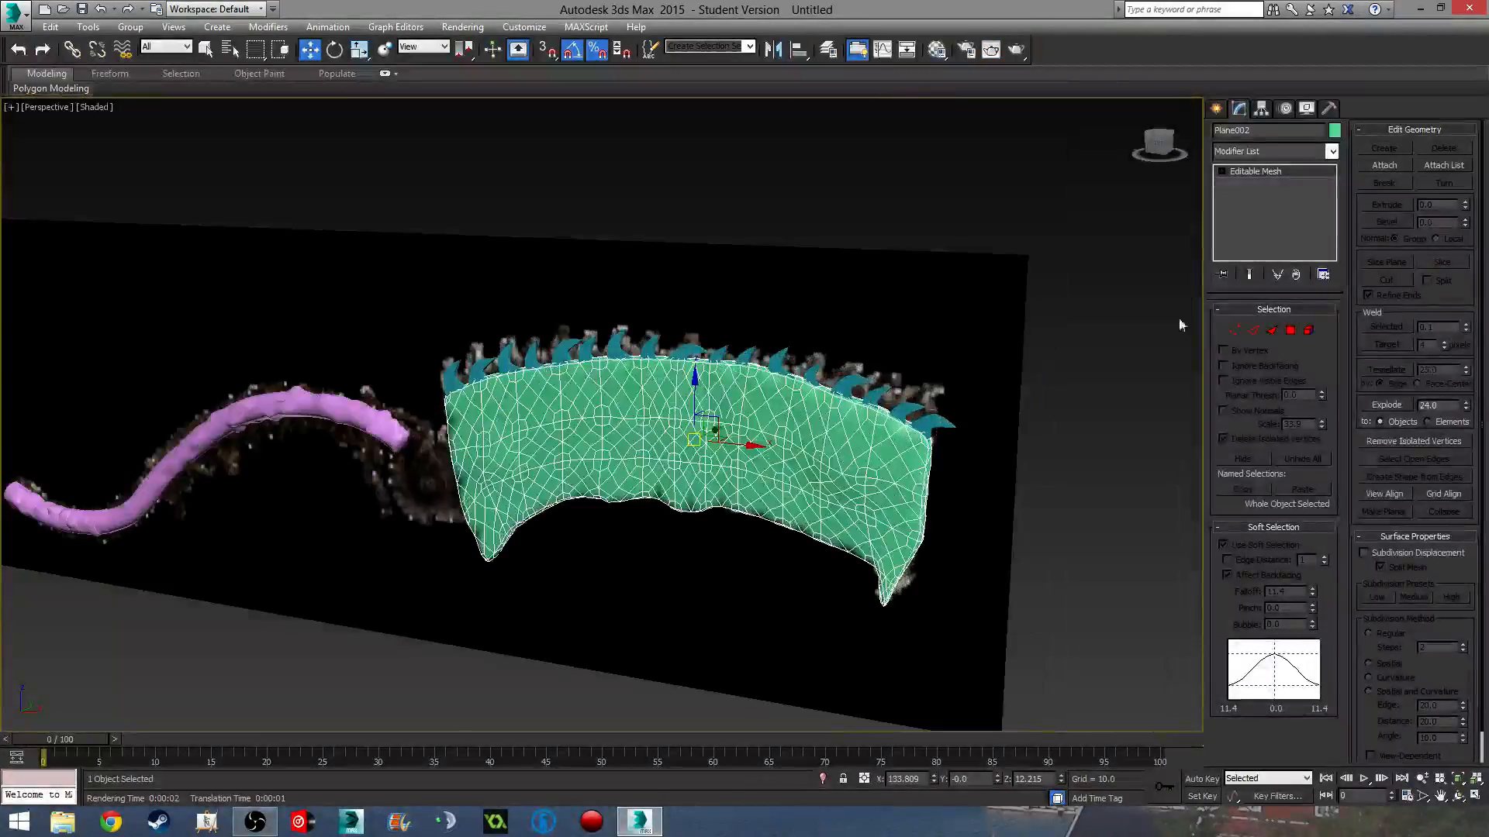
pyautogui.click(1400, 169)
pyautogui.scroll(5, 1008, 372)
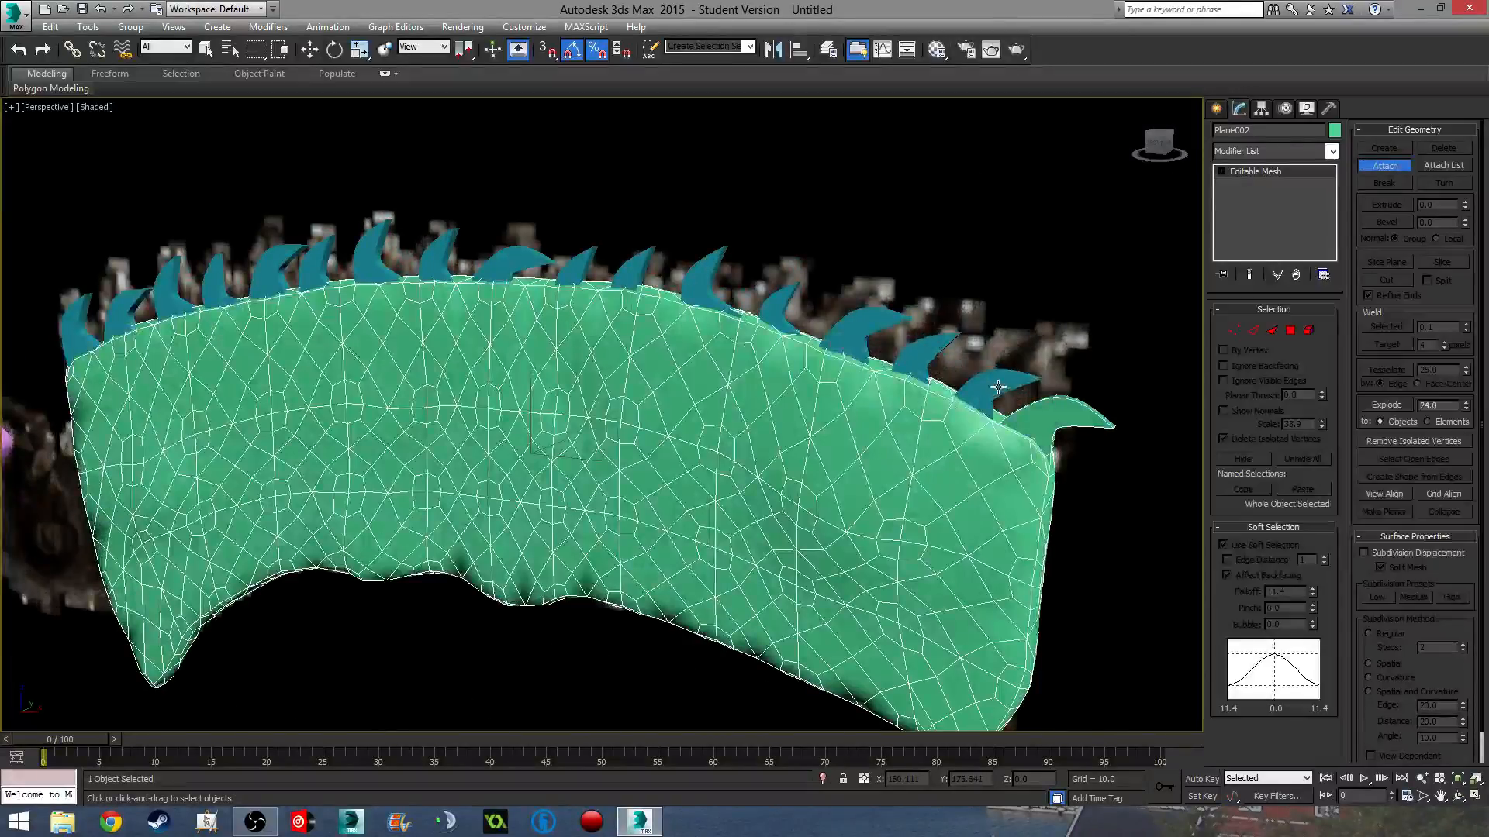
pyautogui.click(998, 387)
pyautogui.click(927, 353)
pyautogui.click(861, 326)
pyautogui.click(779, 305)
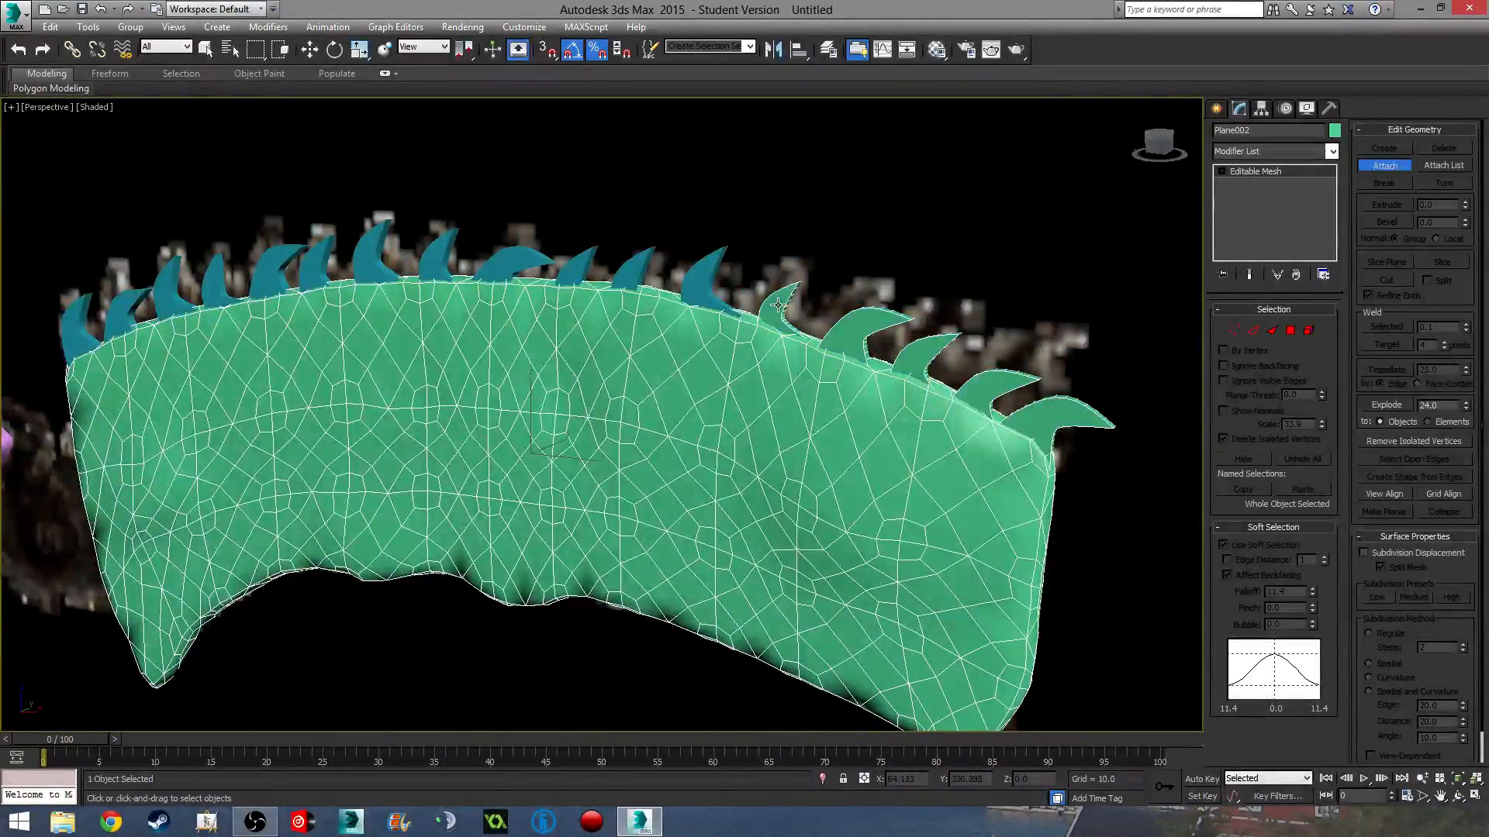
pyautogui.click(689, 274)
pyautogui.click(632, 269)
pyautogui.click(578, 266)
pyautogui.click(529, 263)
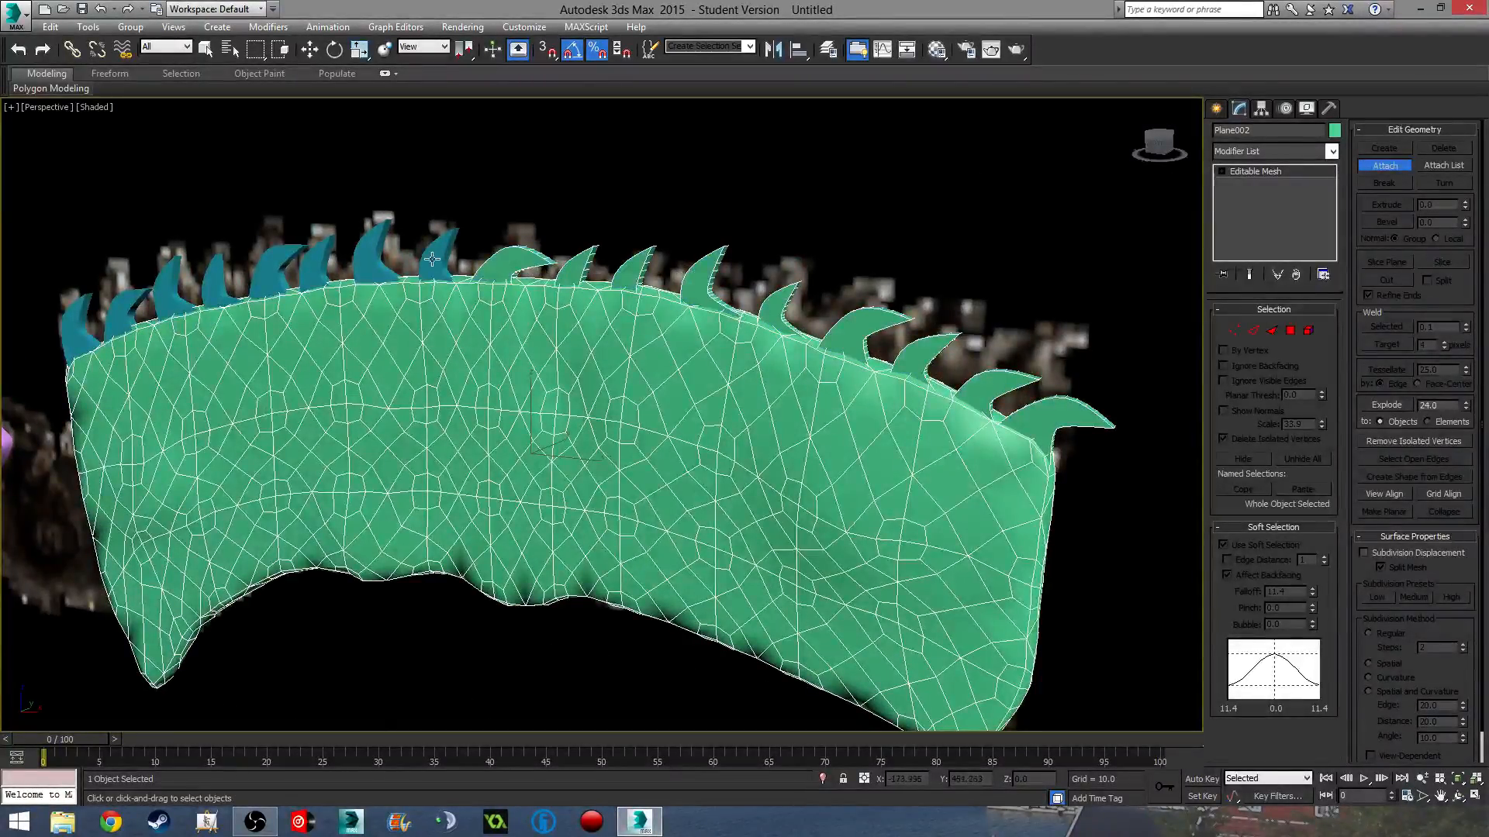
pyautogui.click(430, 260)
pyautogui.click(368, 256)
pyautogui.click(314, 262)
pyautogui.click(268, 270)
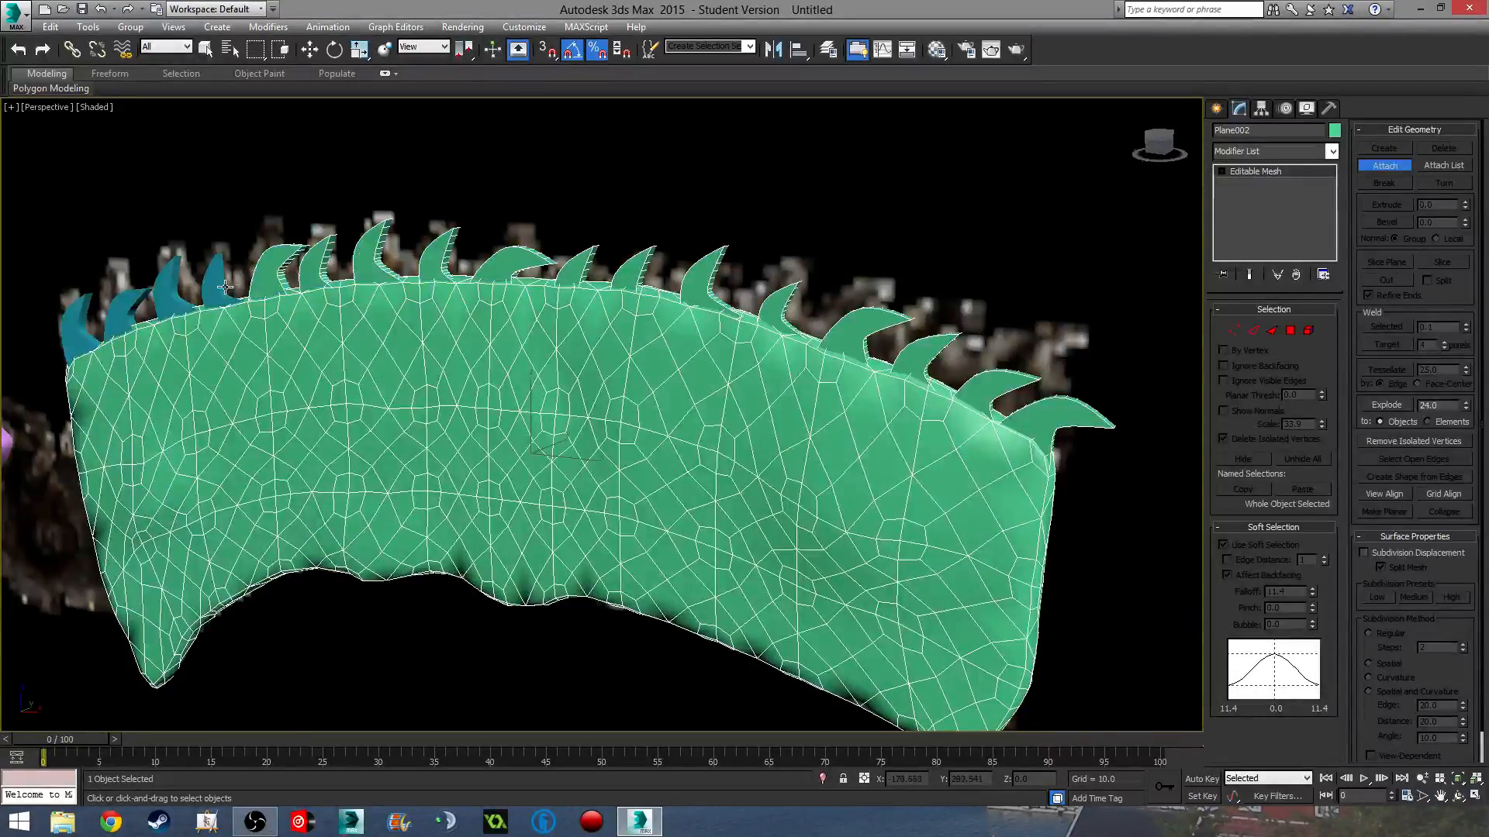
pyautogui.click(218, 280)
pyautogui.click(172, 293)
pyautogui.click(132, 308)
pyautogui.click(76, 331)
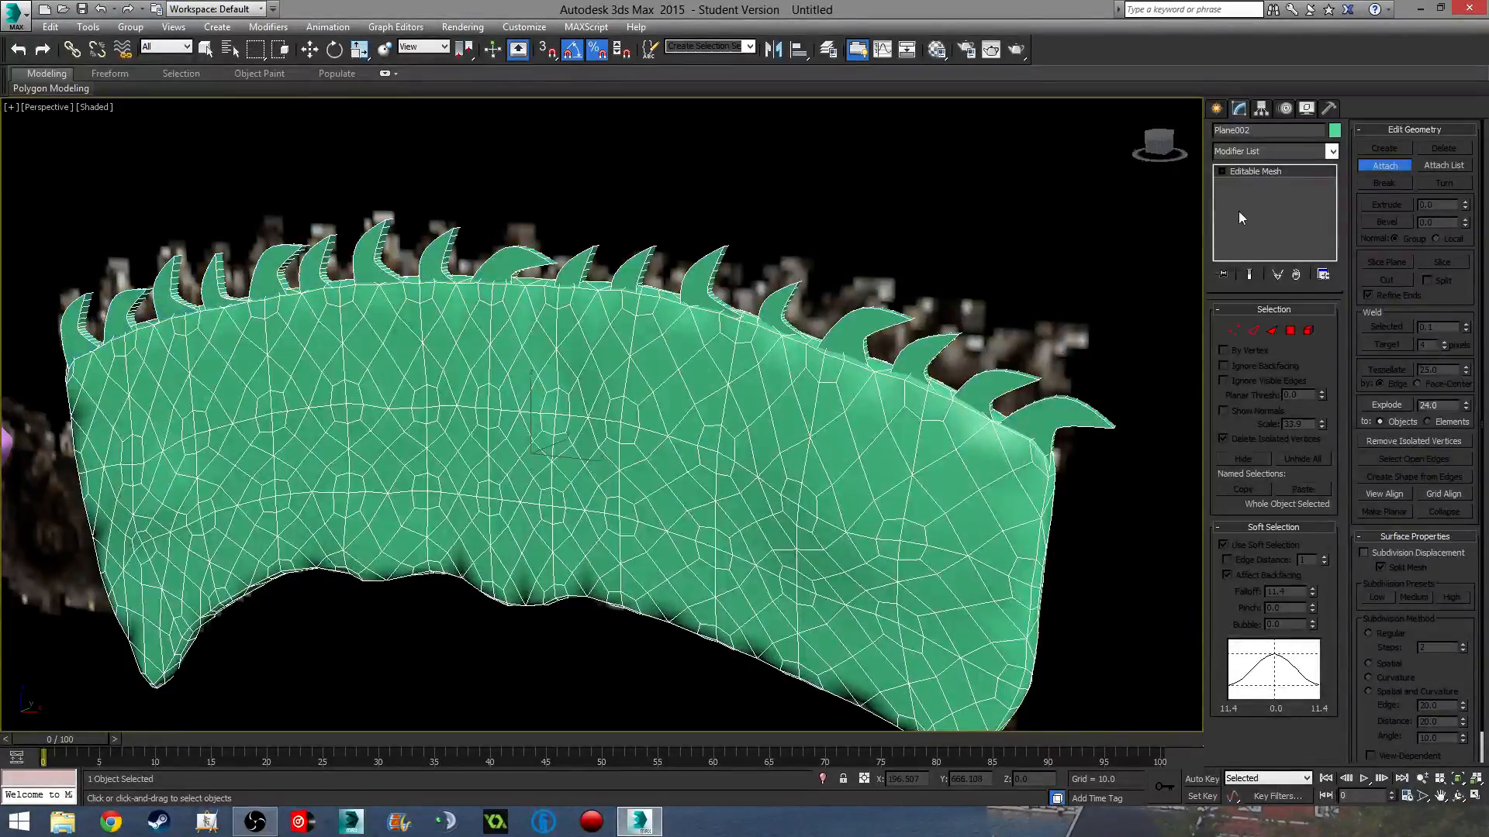
pyautogui.click(1385, 165)
pyautogui.scroll(-5, 980, 367)
pyautogui.hotkey('ctrl', 'd')
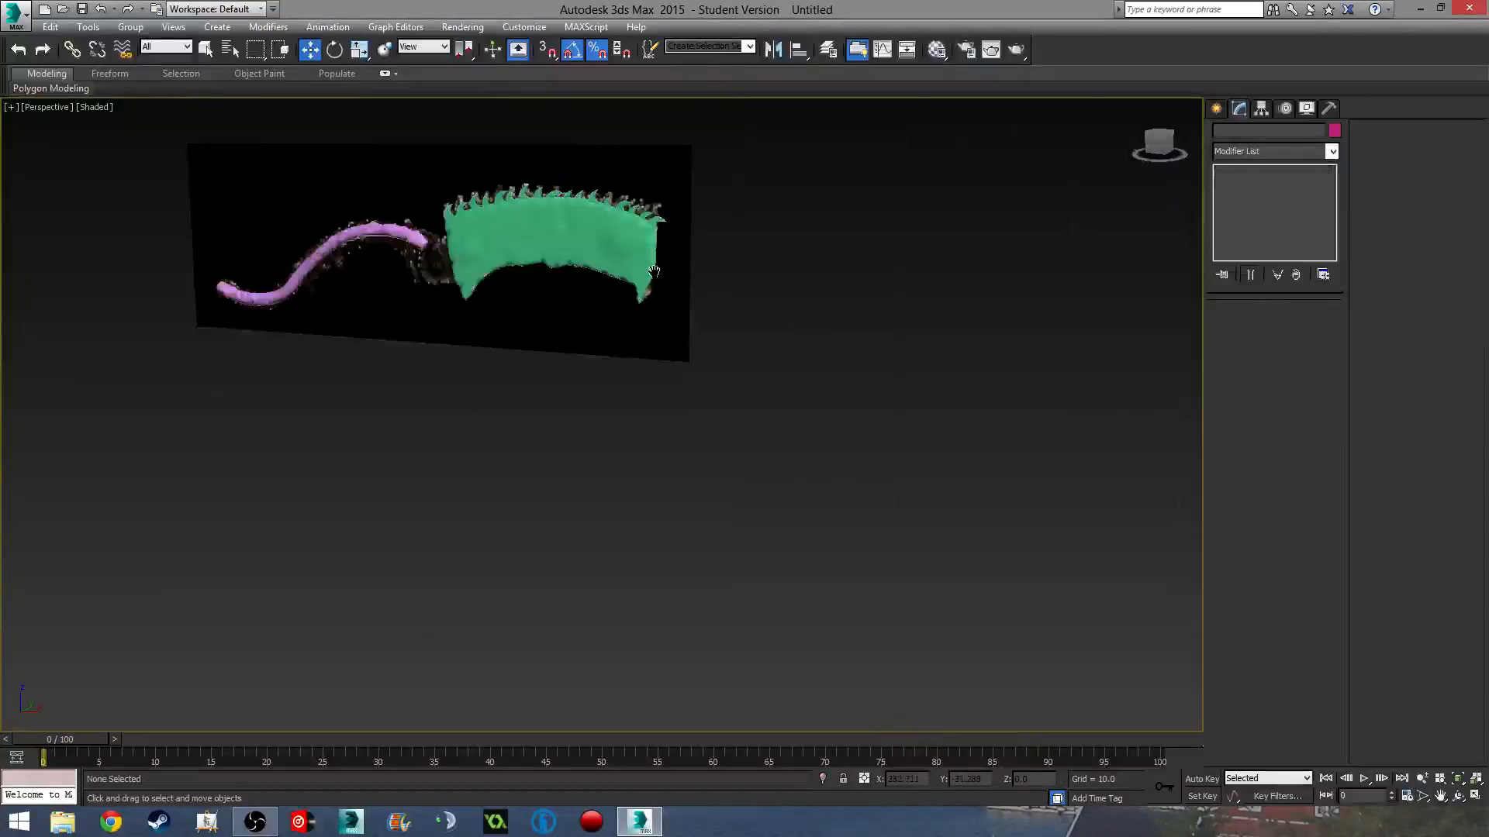
pyautogui.scroll(5, 685, 442)
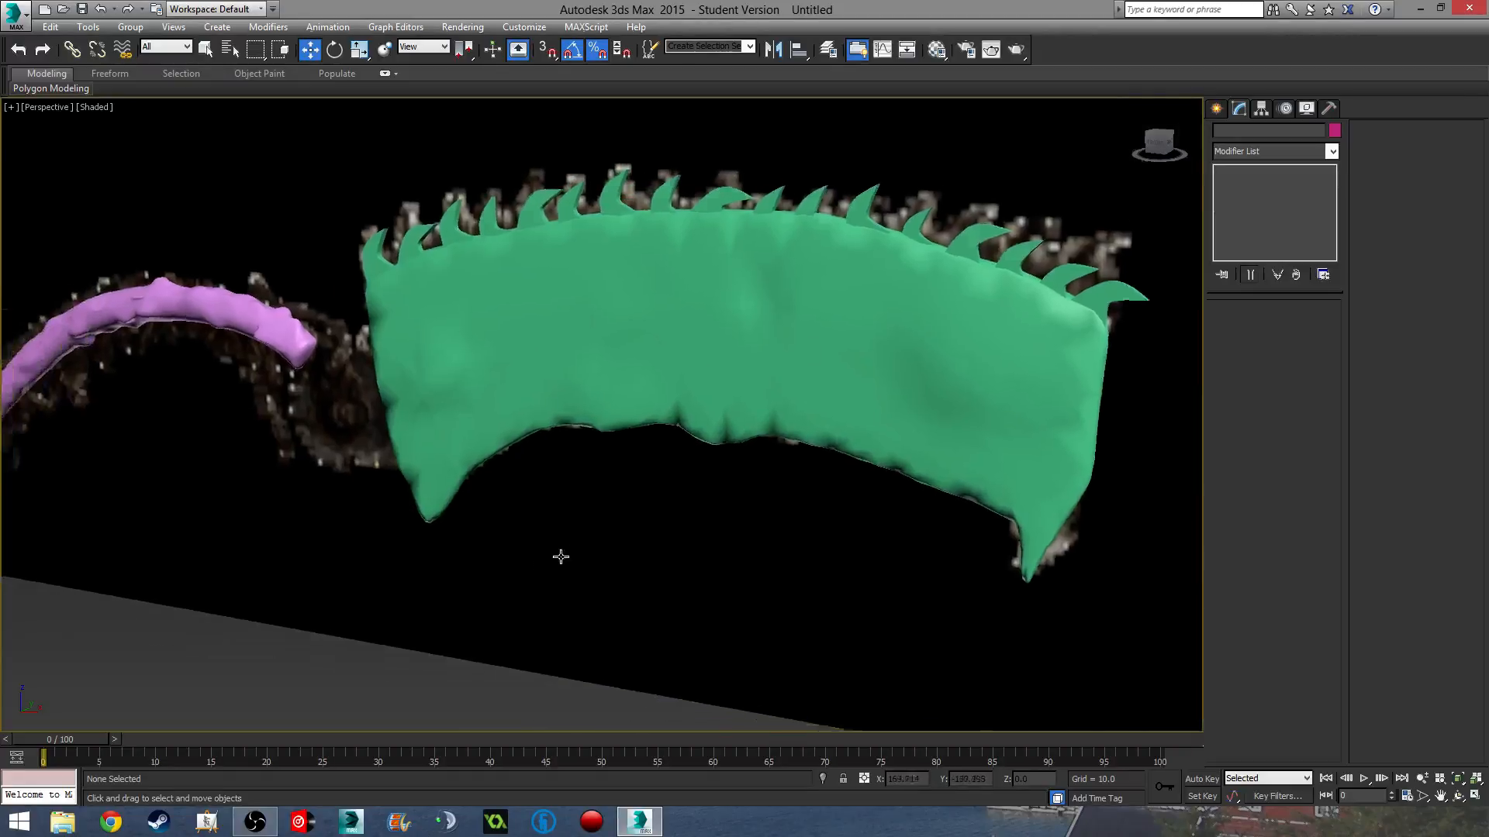
# - Switch the viewport to the front view, framed on the gap between the handle's end and the blade
pyautogui.keyDown('alt'); pyautogui.moveTo(419, 592); pyautogui.dragTo(379, 461, button='middle'); pyautogui.keyUp('alt')
pyautogui.press('f')
pyautogui.scroll(-3, 402, 485)
pyautogui.moveTo(500, 670); pyautogui.dragTo(470, 272, button='middle')
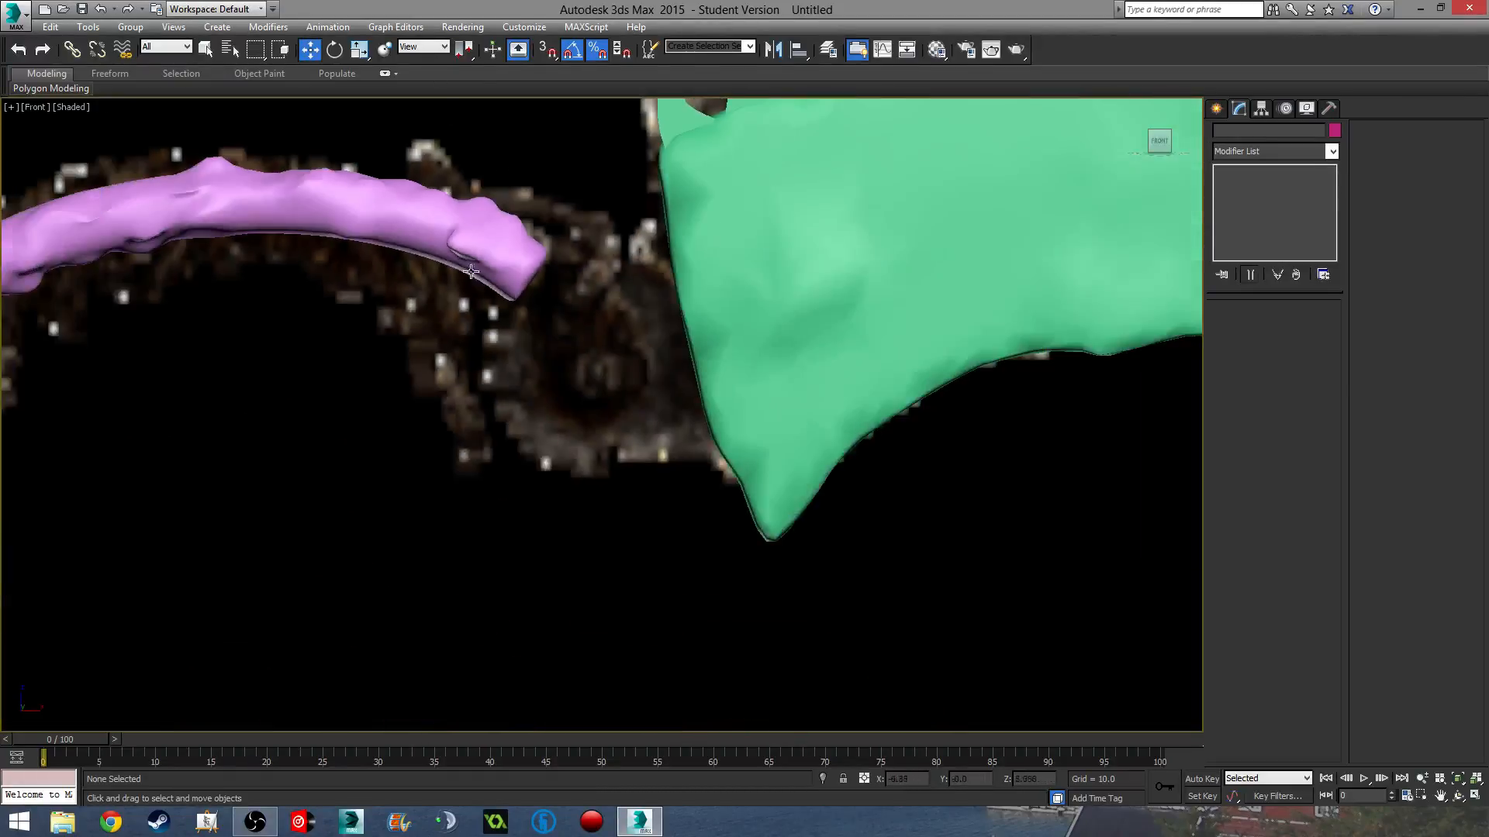
pyautogui.moveTo(585, 364); pyautogui.dragTo(674, 417, button='middle')
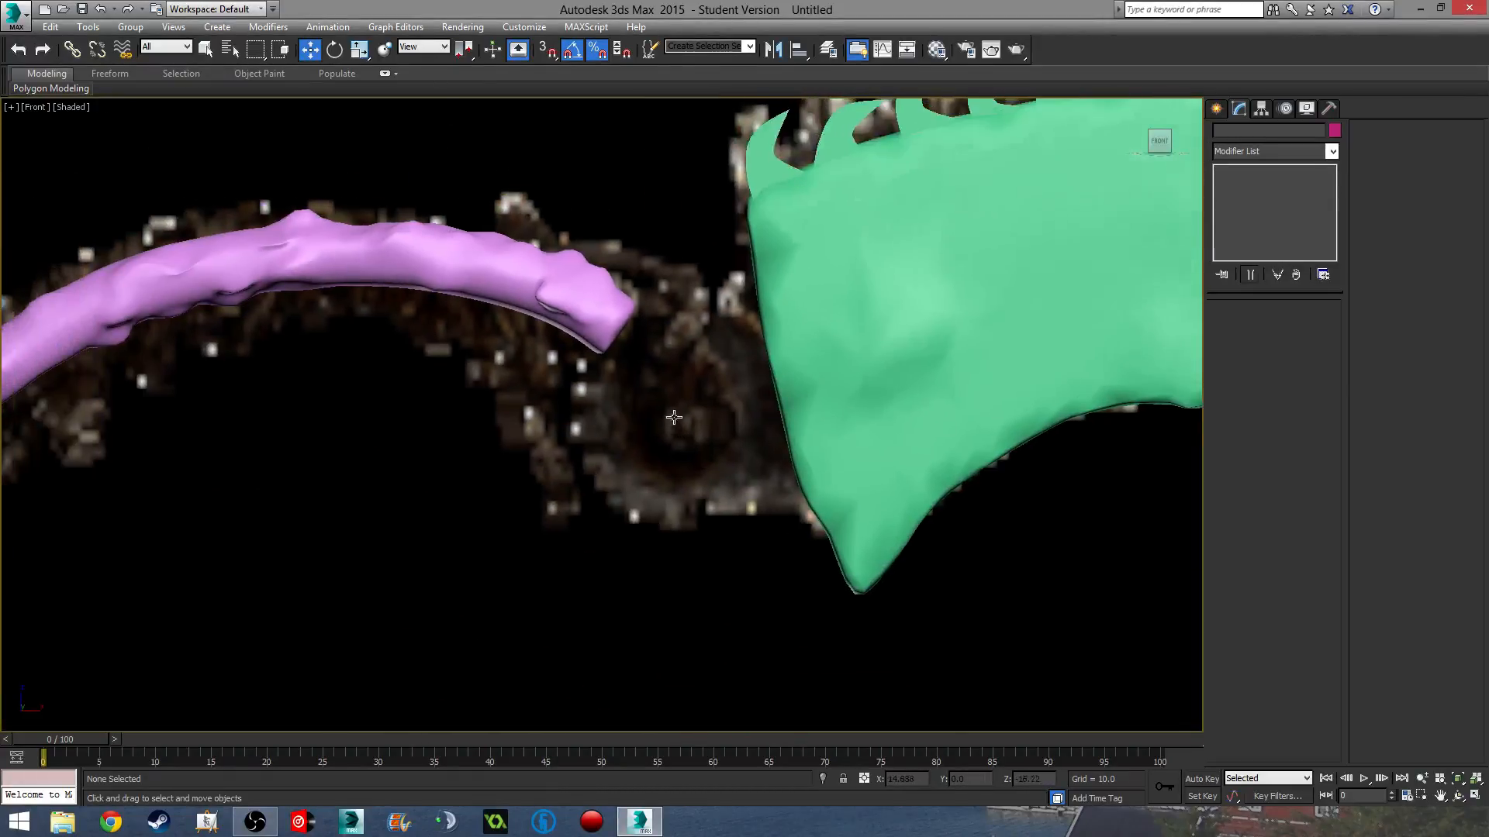
pyautogui.click(1217, 108)
pyautogui.click(1221, 133)
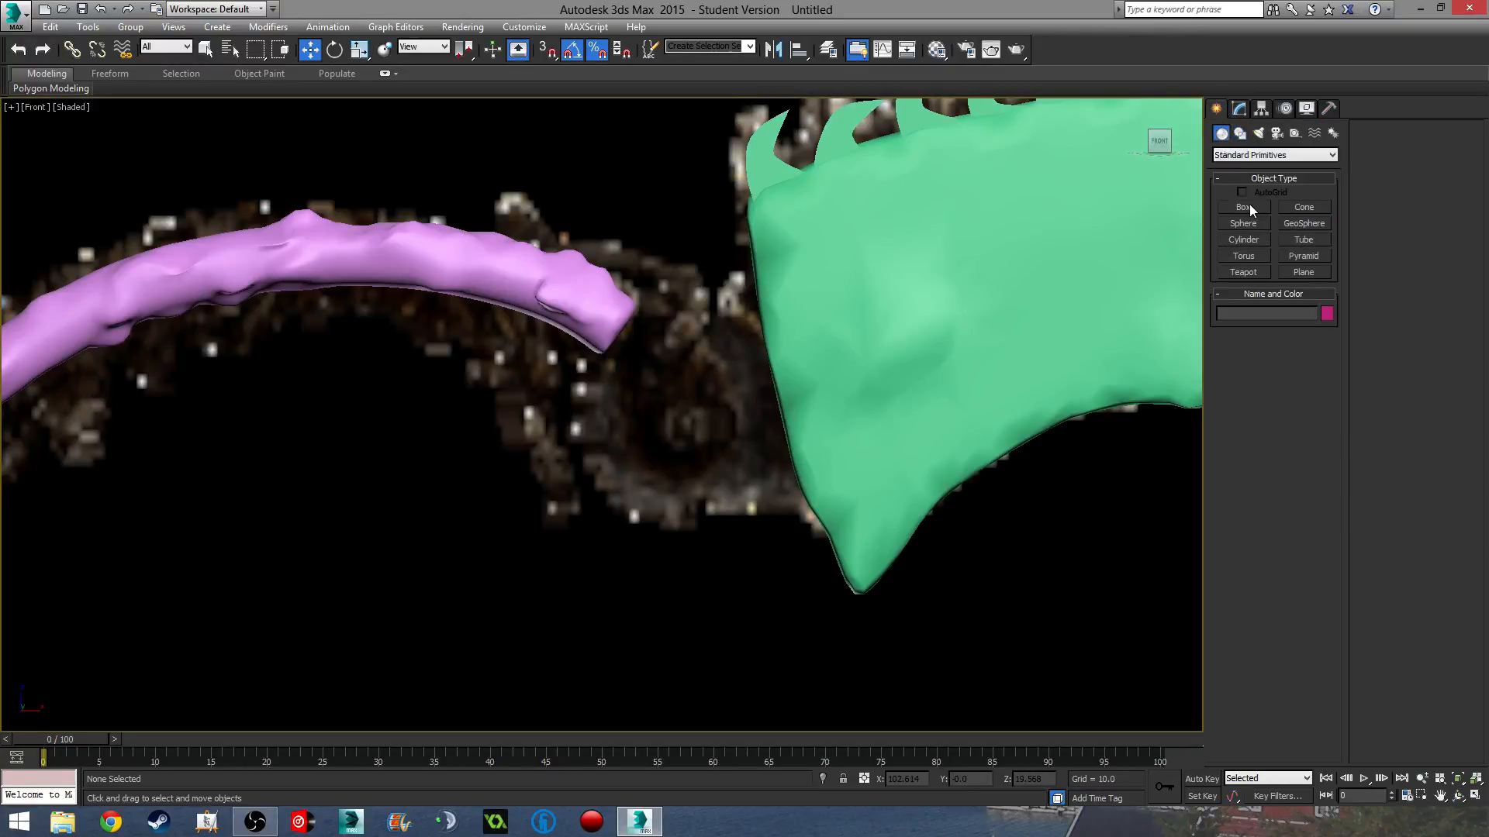
pyautogui.click(1244, 207)
pyautogui.click(1304, 272)
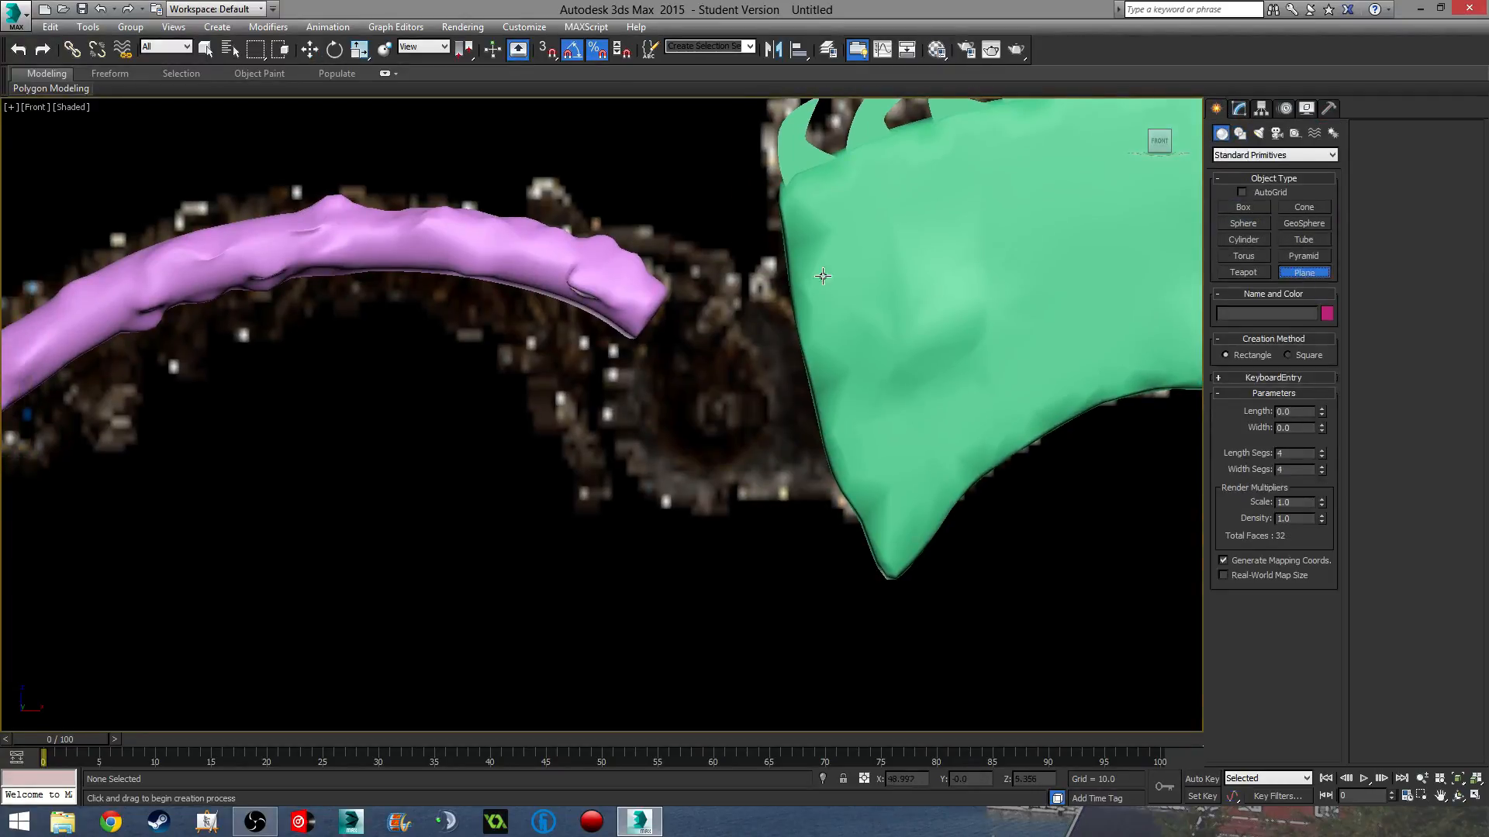
pyautogui.scroll(3, 491, 289)
pyautogui.moveTo(527, 208); pyautogui.dragTo(774, 287)
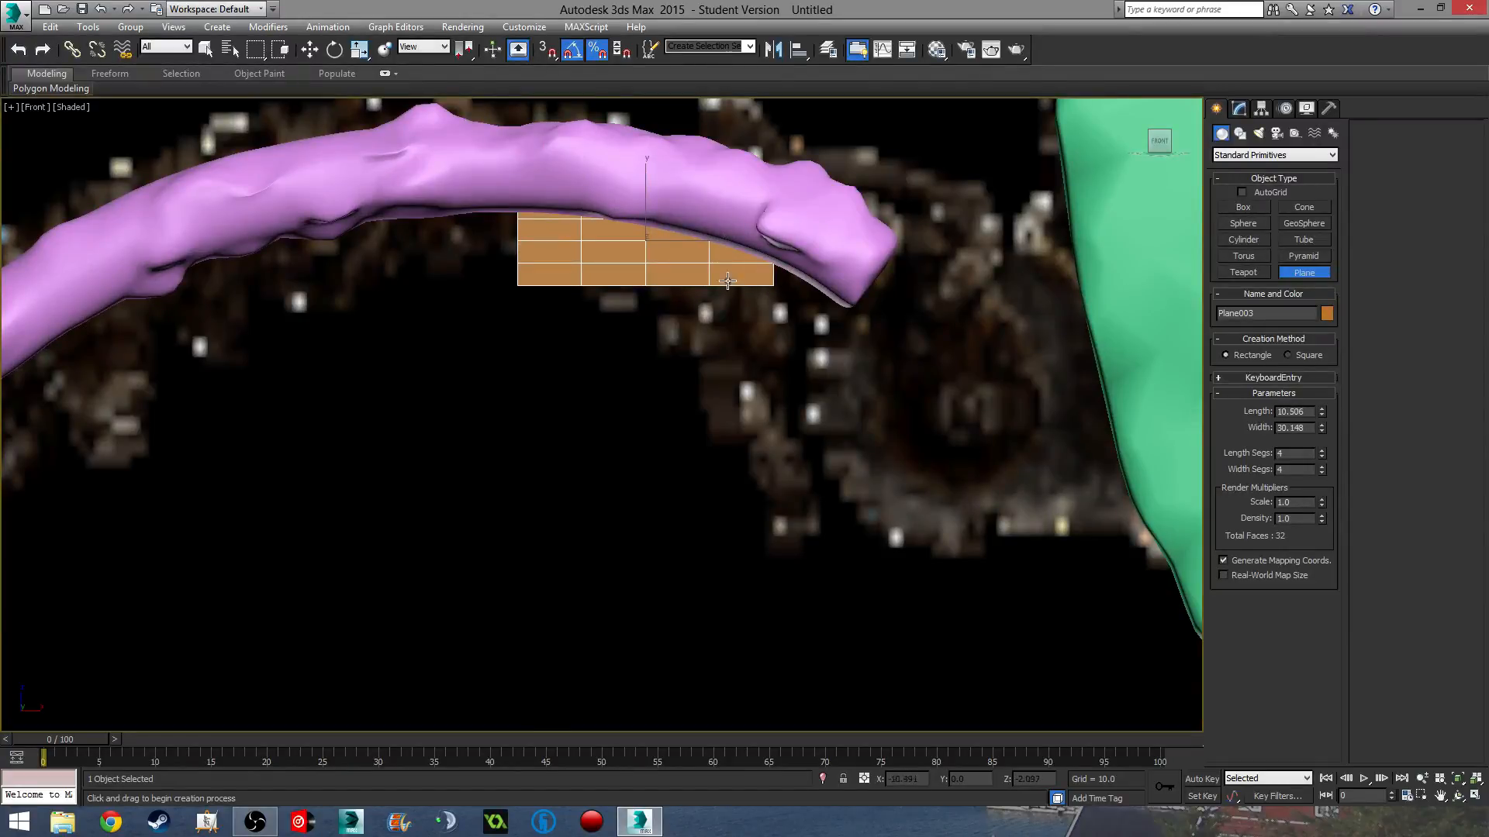
pyautogui.hotkey('ctrl', 'z')
# - Try to trace the spike hanging below the handle's blade-side end as a closed line spline, following the reference image
pyautogui.click(1239, 134)
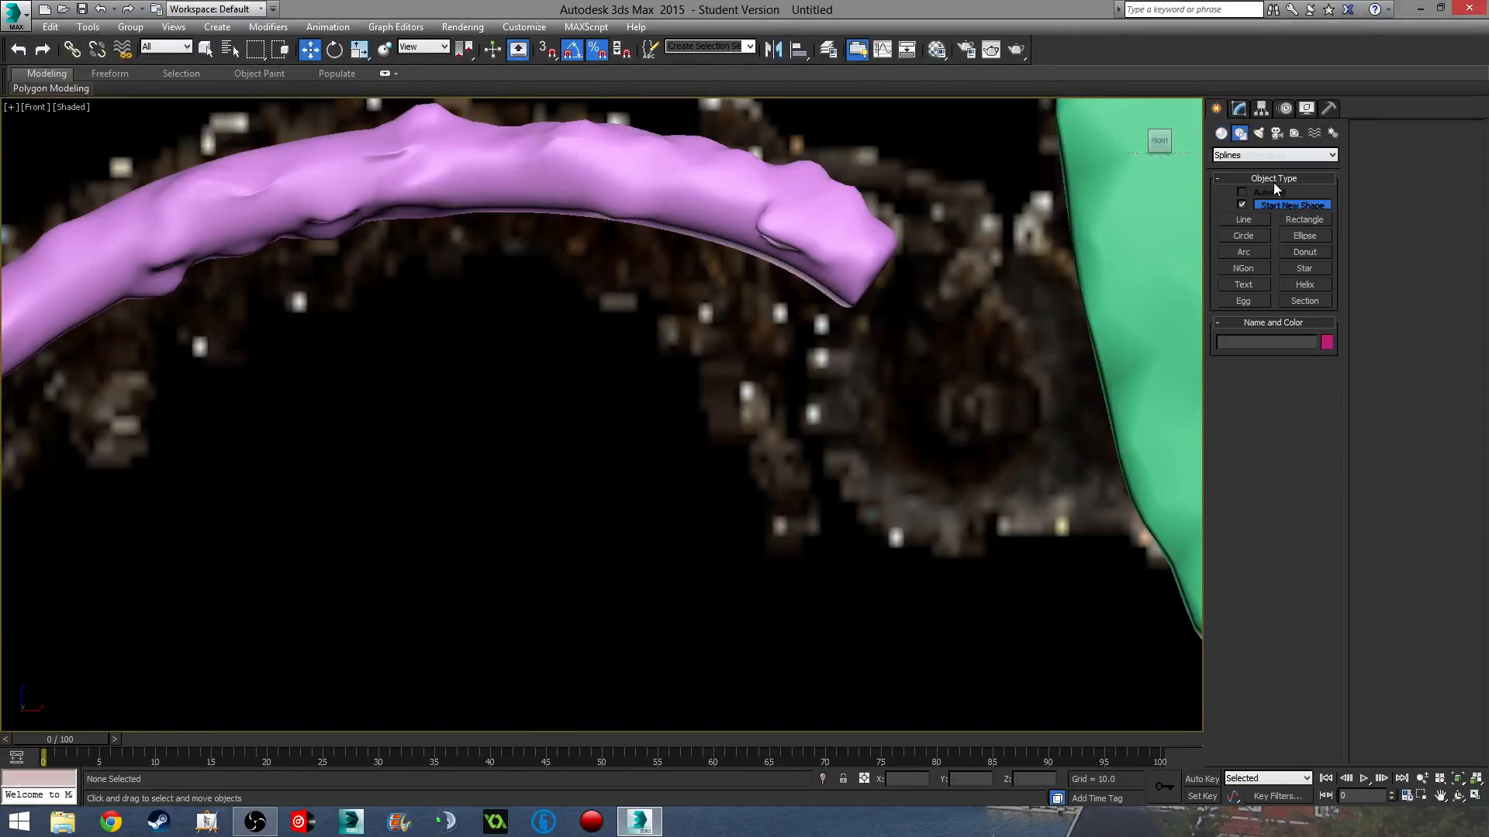
pyautogui.click(1243, 221)
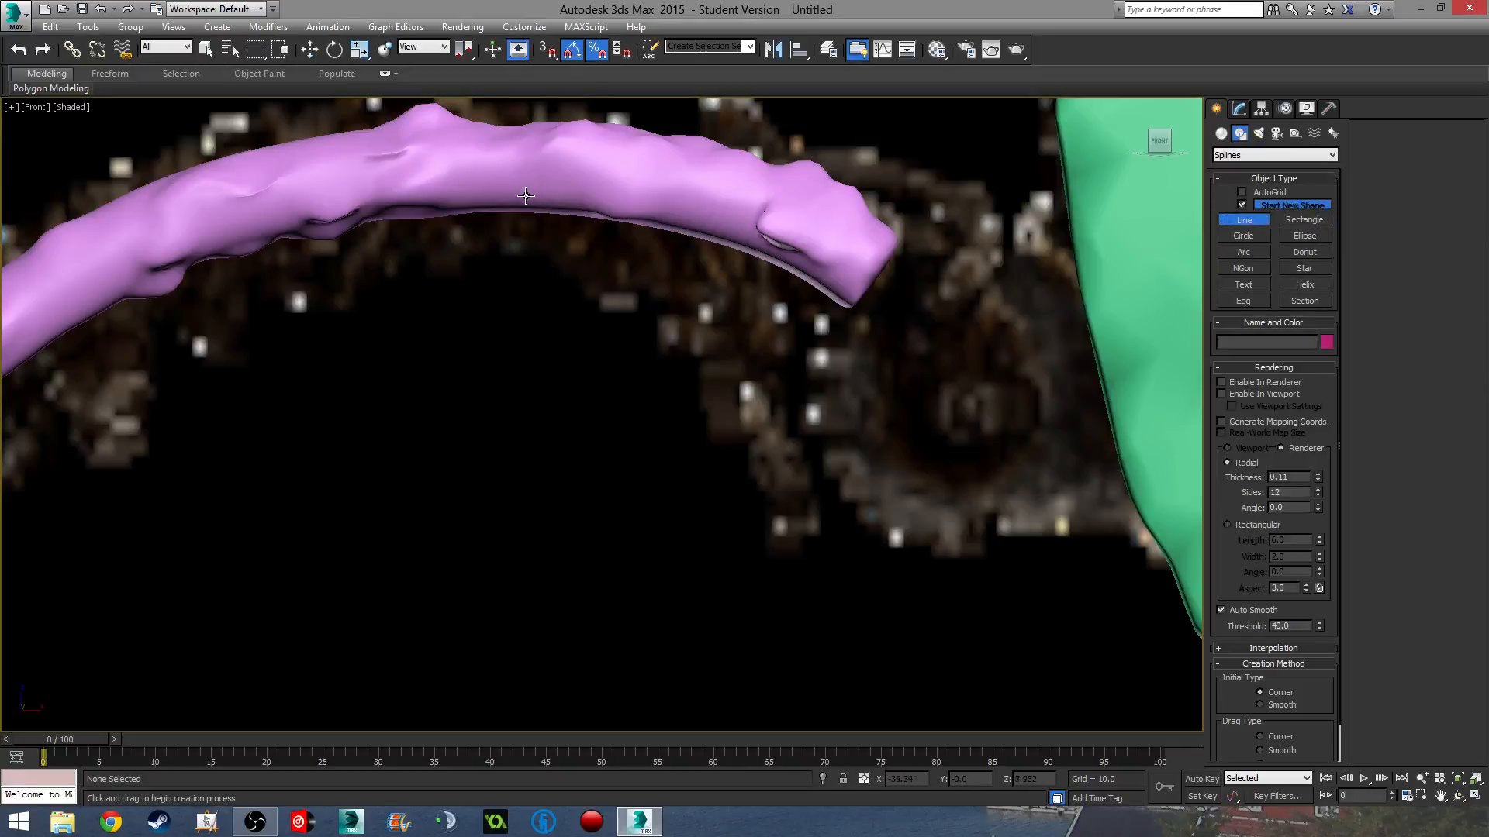
pyautogui.scroll(-3, 690, 247)
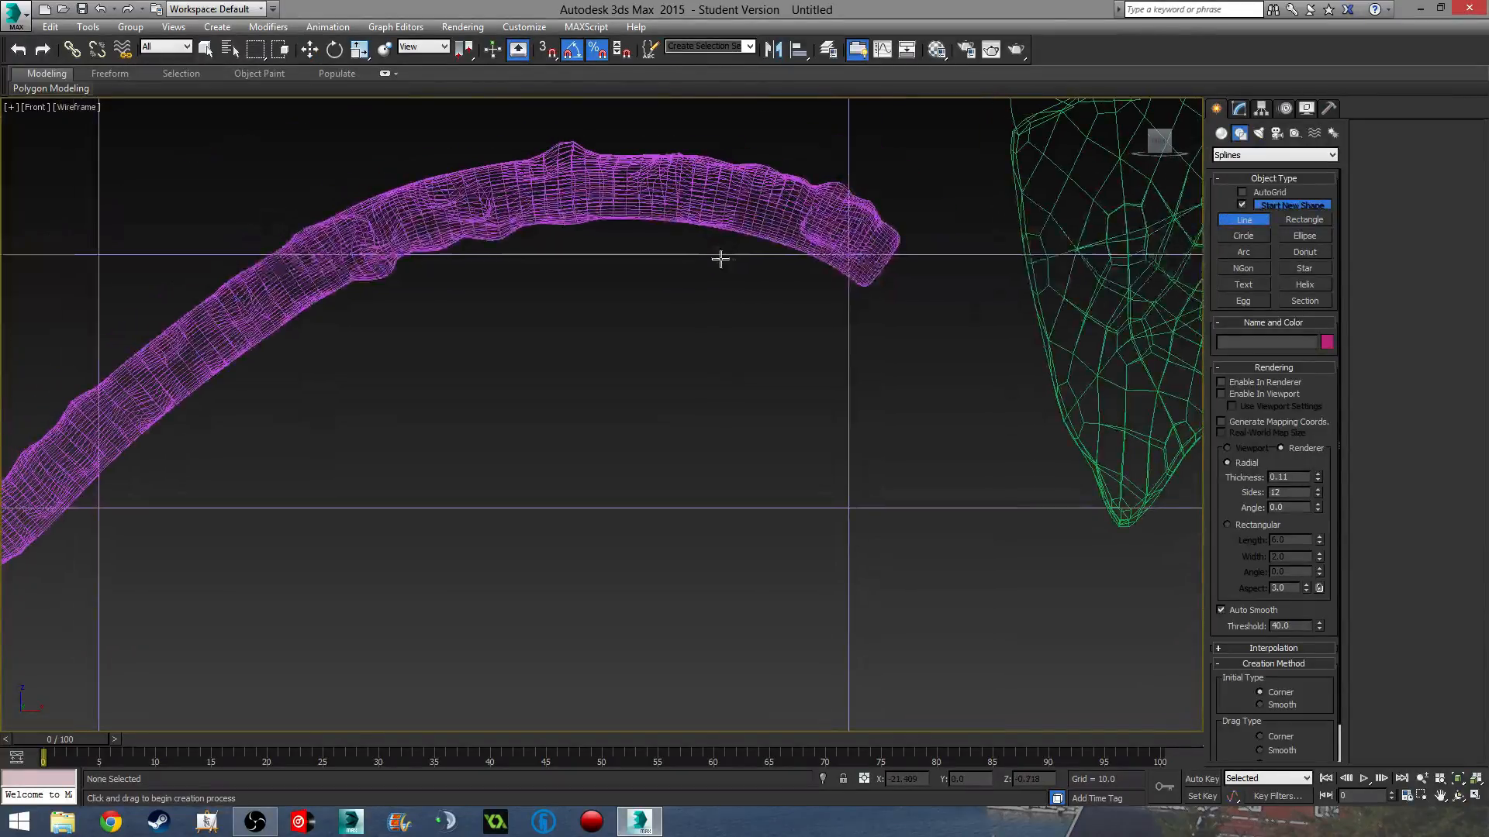
pyautogui.scroll(-3, 720, 260)
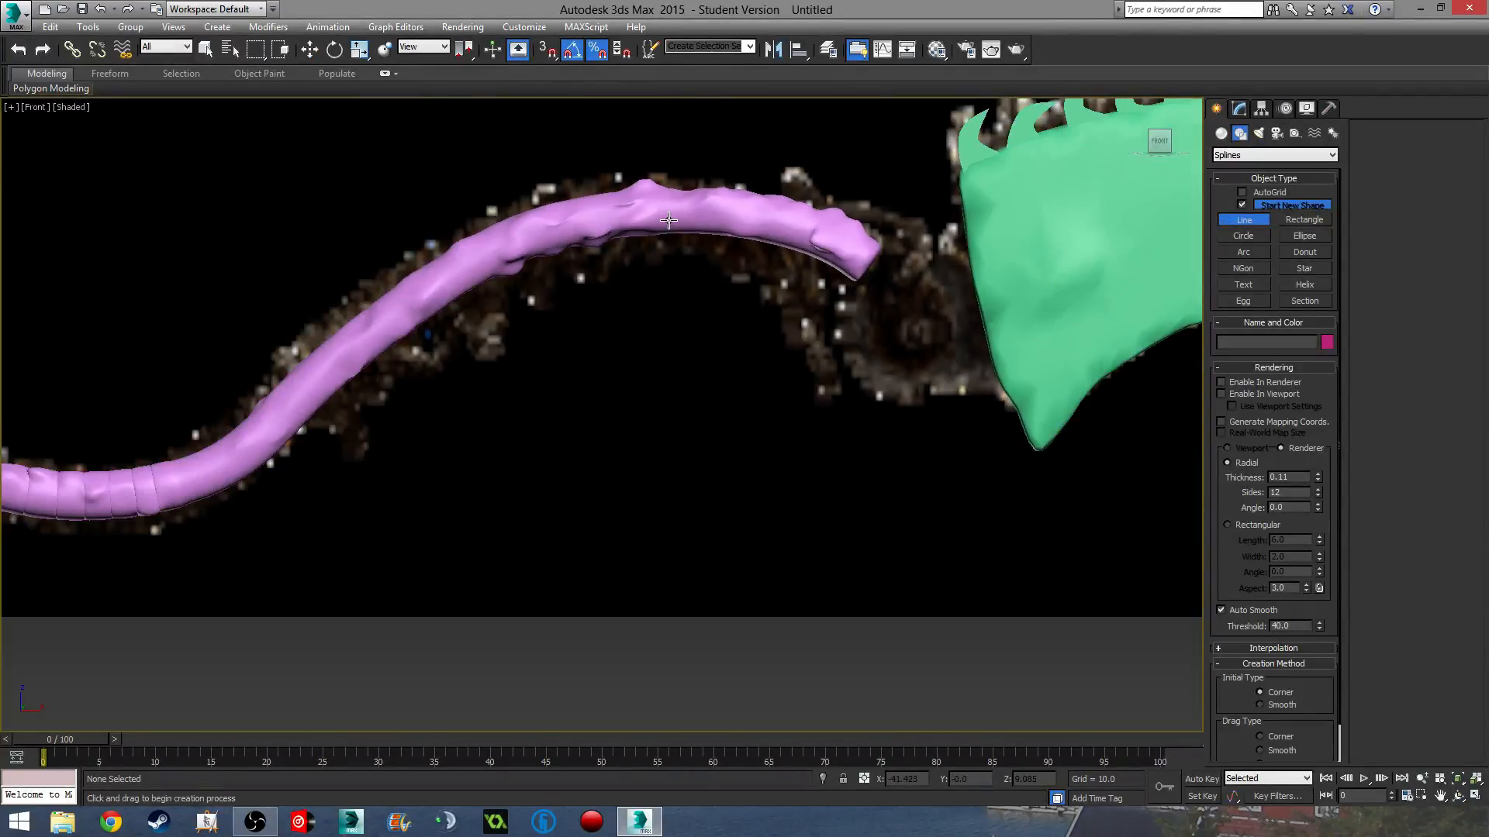
pyautogui.click(657, 220)
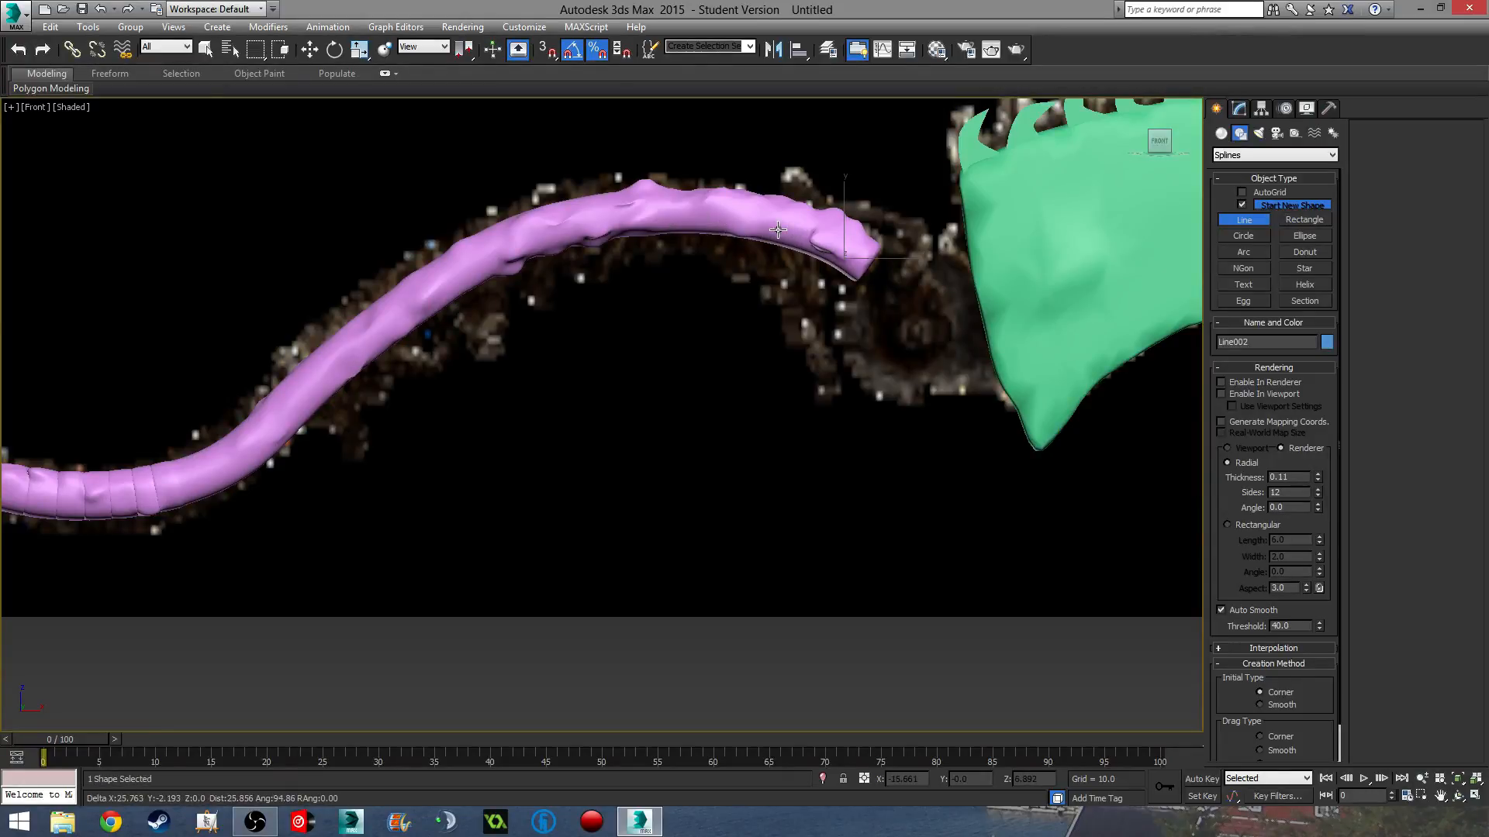
pyautogui.press('F3')
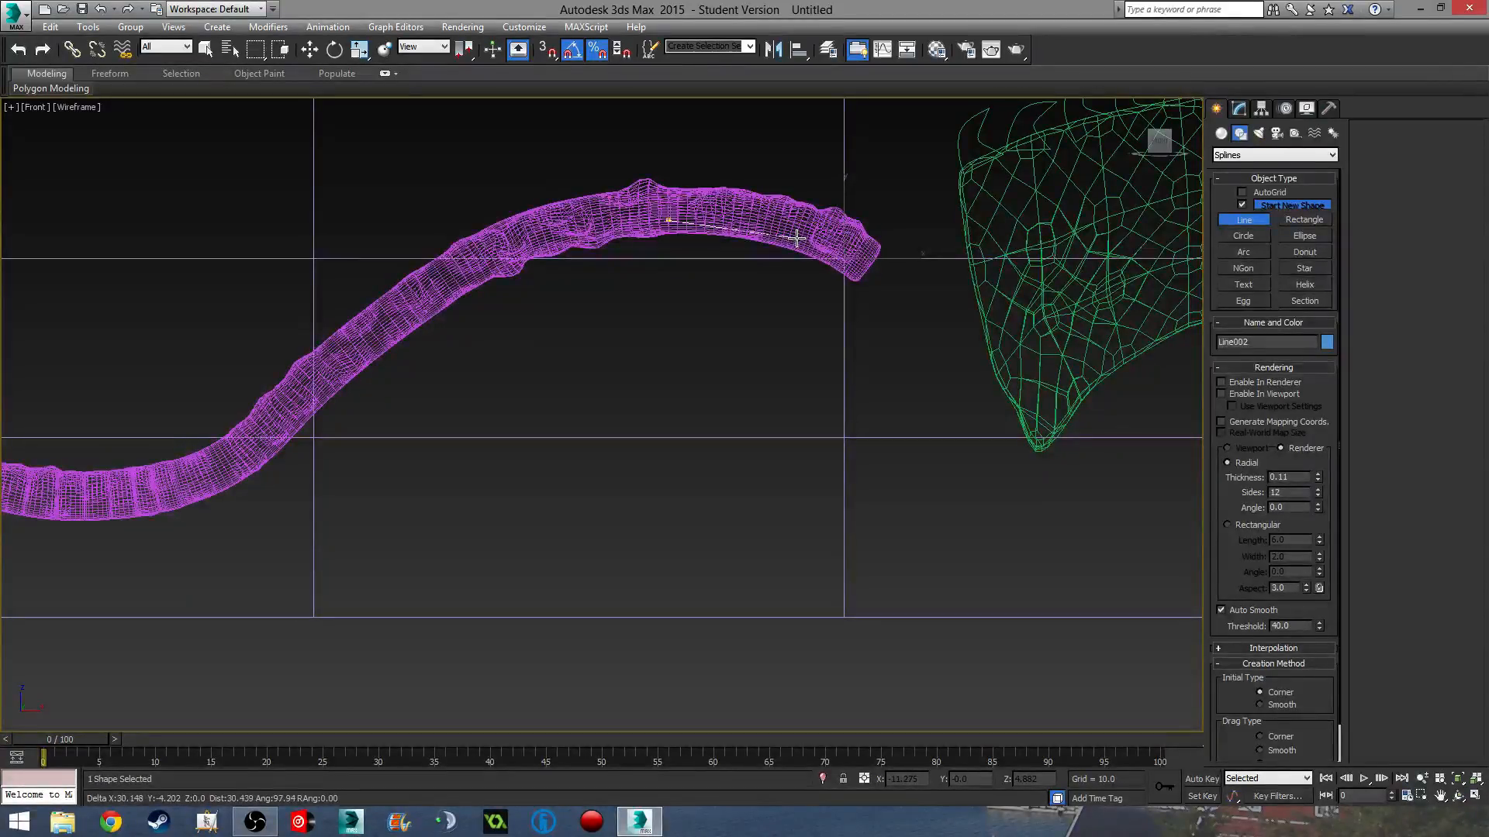
pyautogui.click(796, 238)
pyautogui.press('F3')
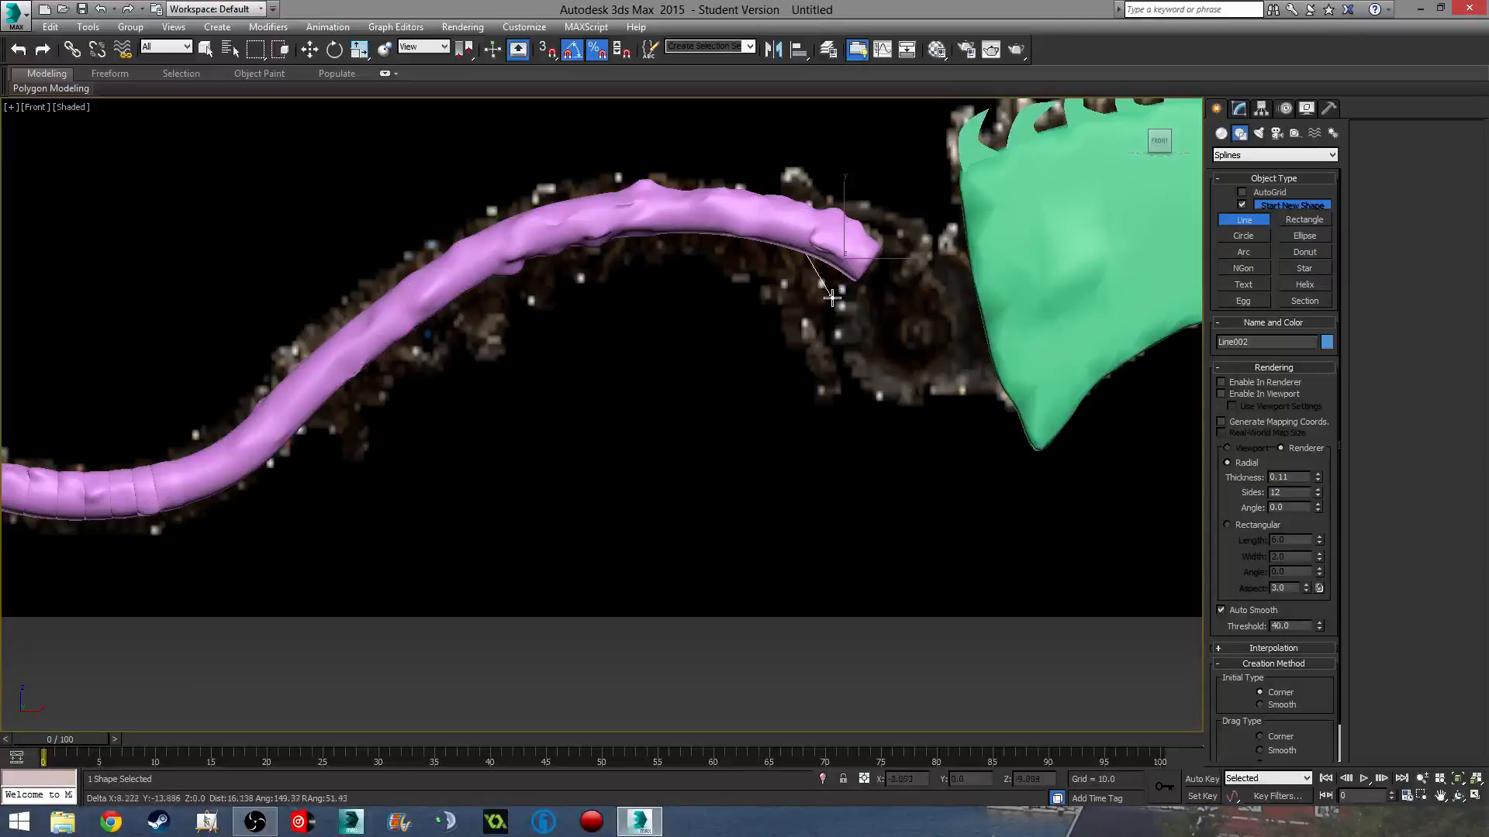
pyautogui.click(821, 278)
pyautogui.click(824, 357)
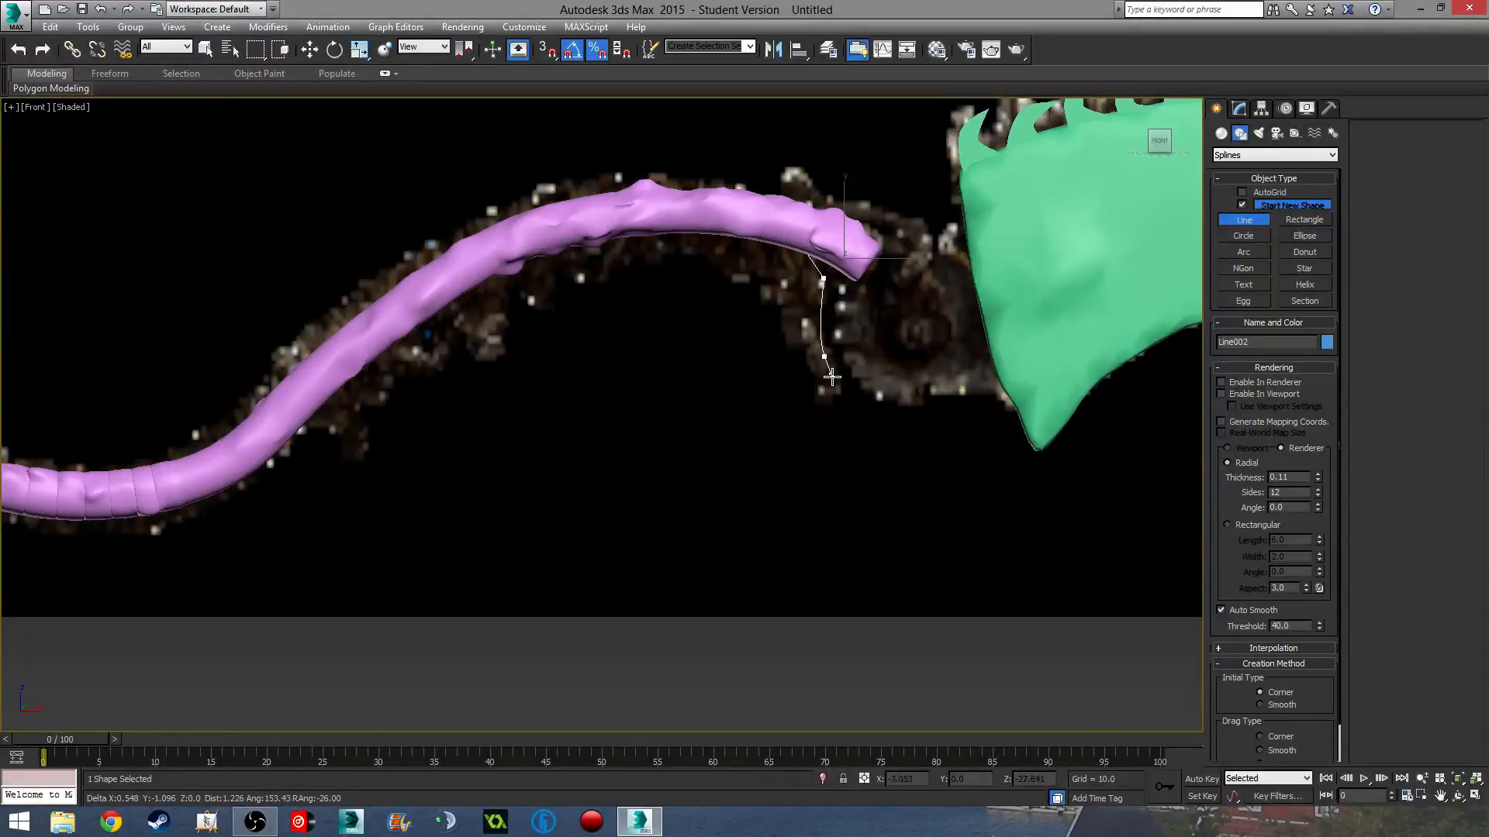
pyautogui.click(829, 398)
pyautogui.click(805, 350)
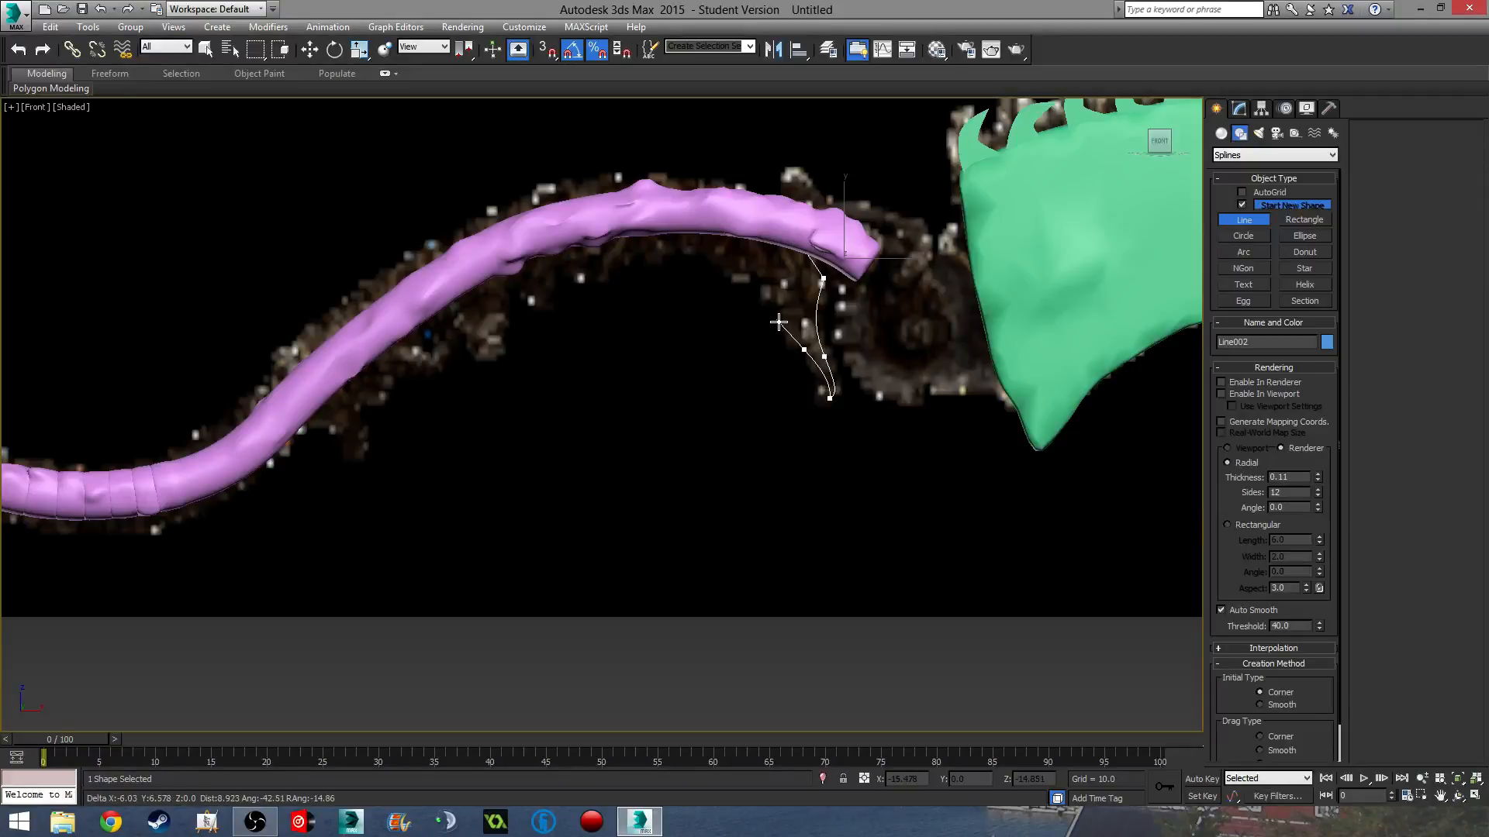
pyautogui.click(749, 278)
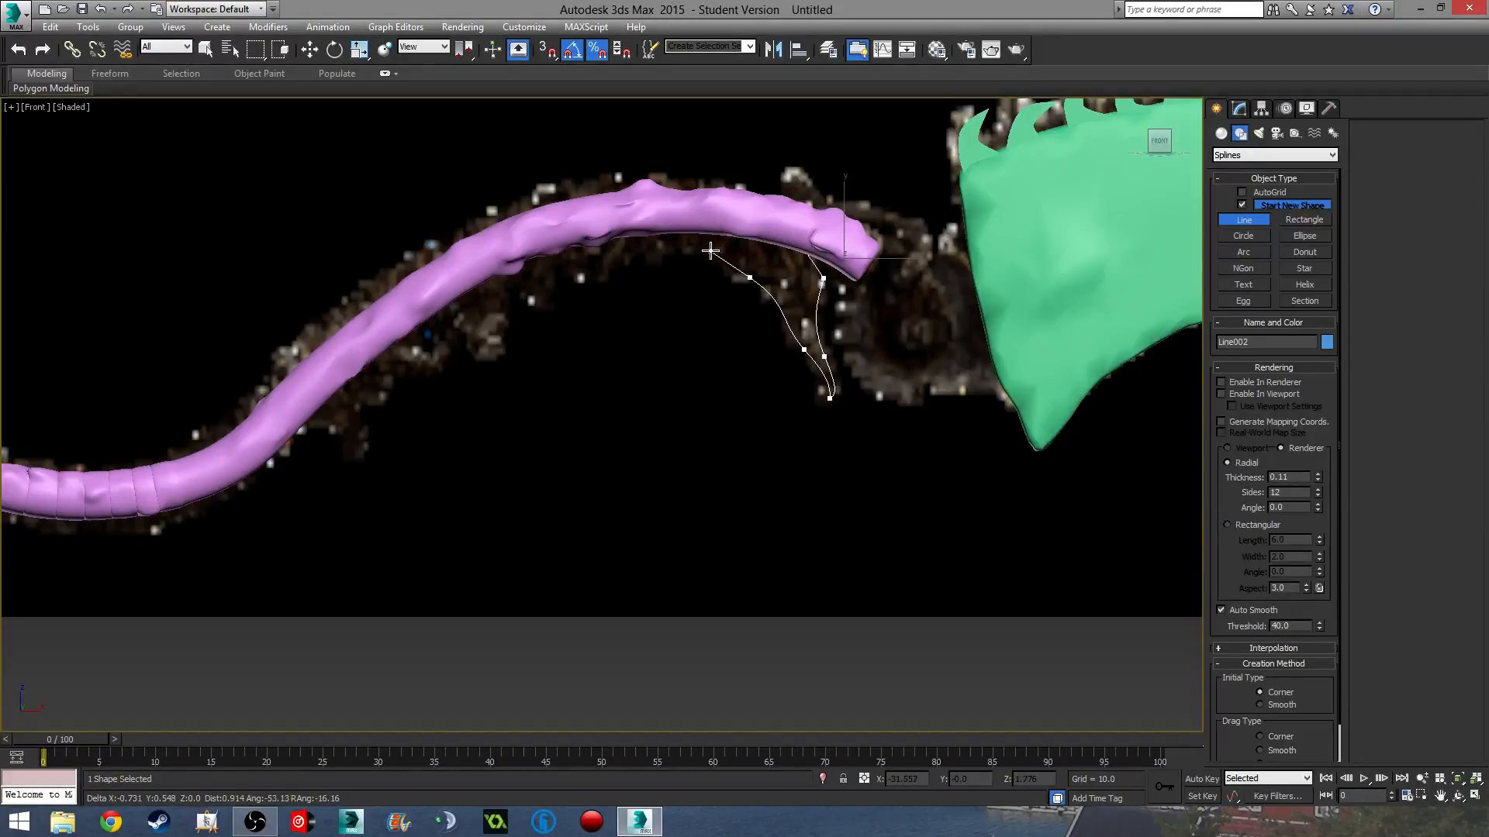
pyautogui.click(696, 251)
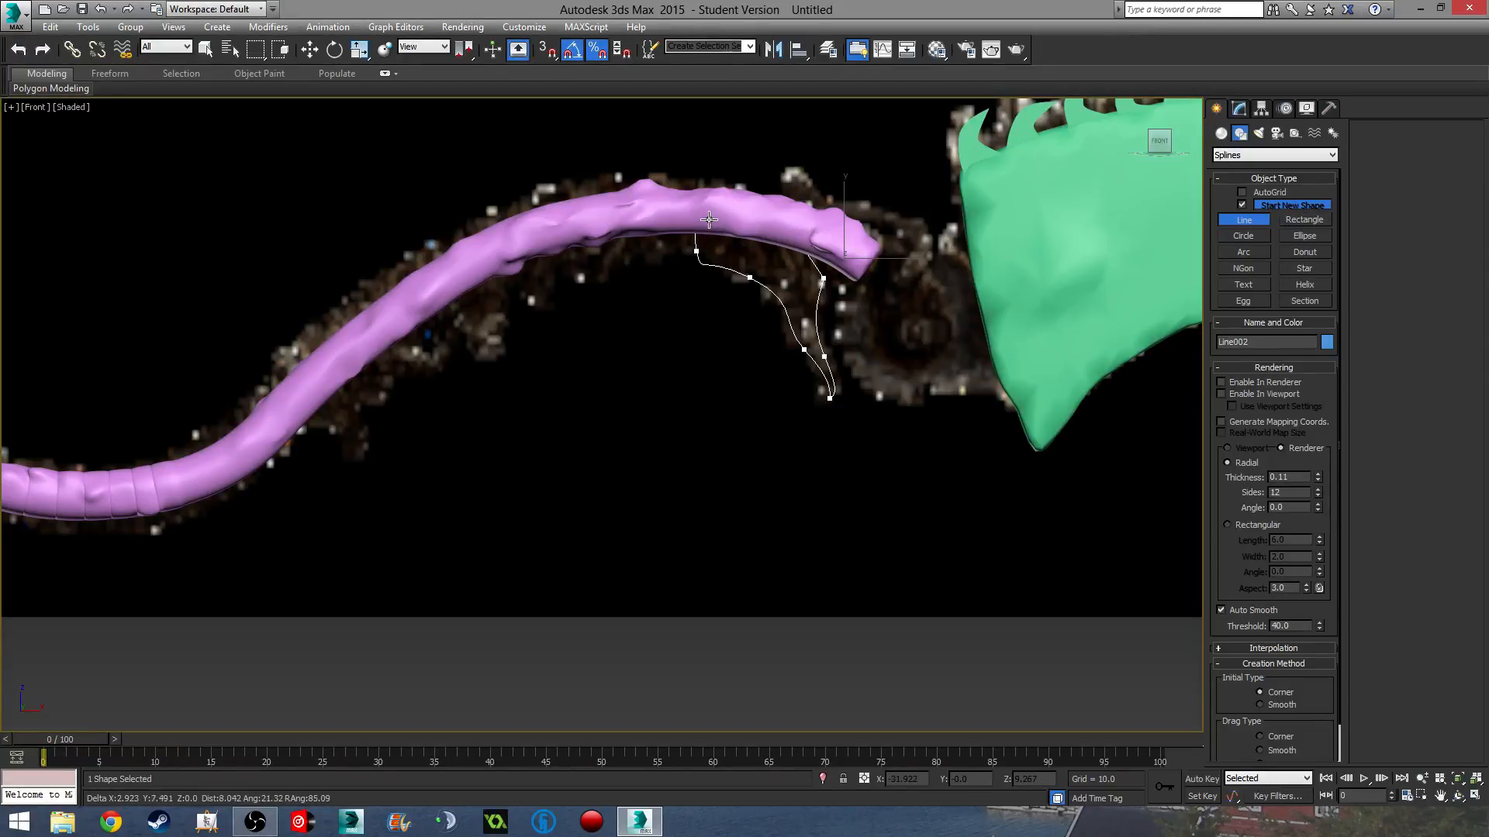
pyautogui.press('F3')
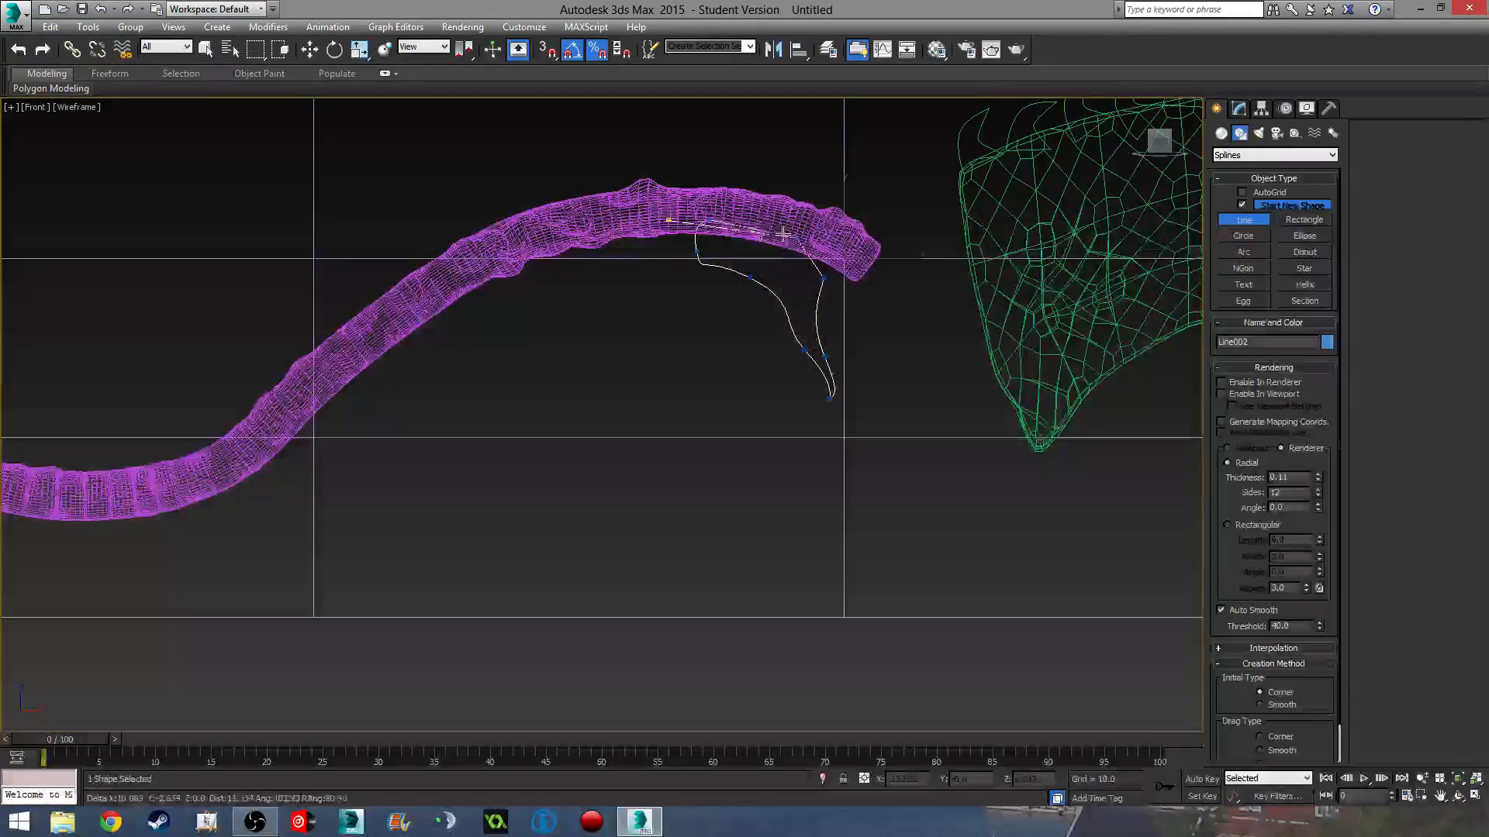
pyautogui.click(667, 223)
pyautogui.click(724, 462)
pyautogui.scroll(10, 748, 399)
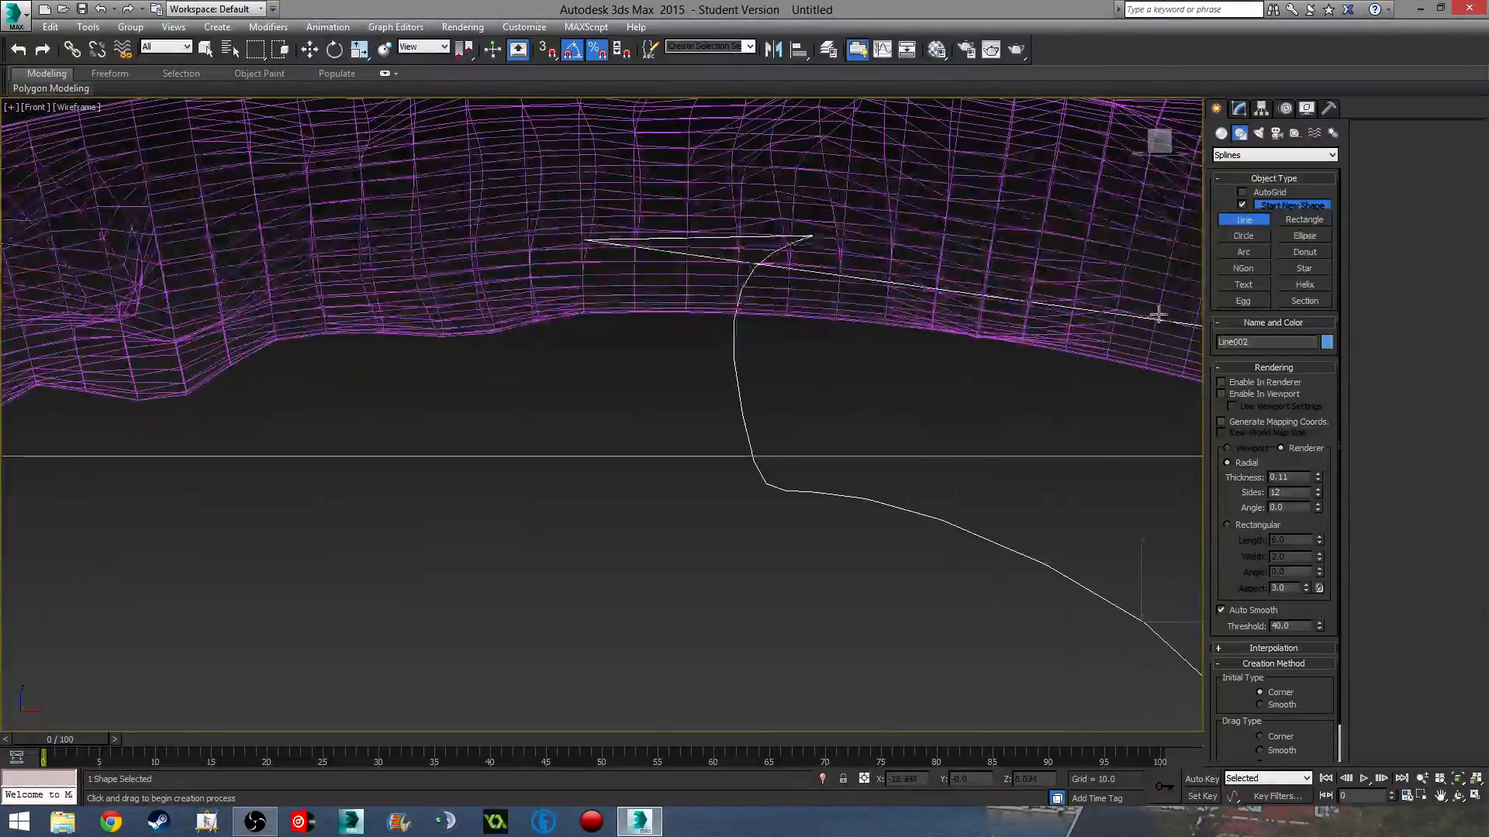
# - Try to apply a Shell modifier to the spike outline, and undo back past the drawing of the outline
pyautogui.click(1239, 110)
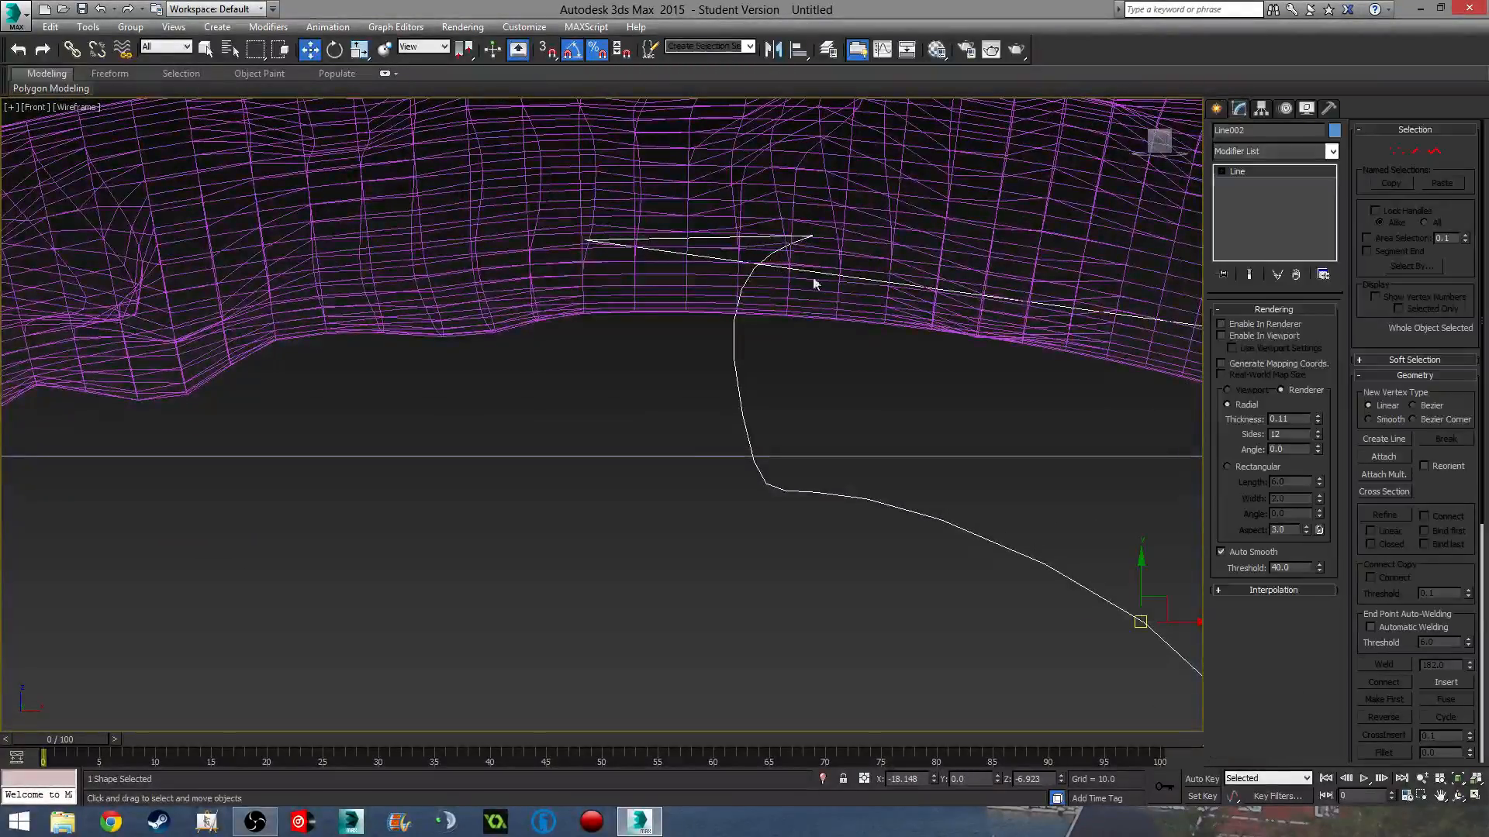
pyautogui.scroll(-8, 814, 284)
pyautogui.click(1260, 152)
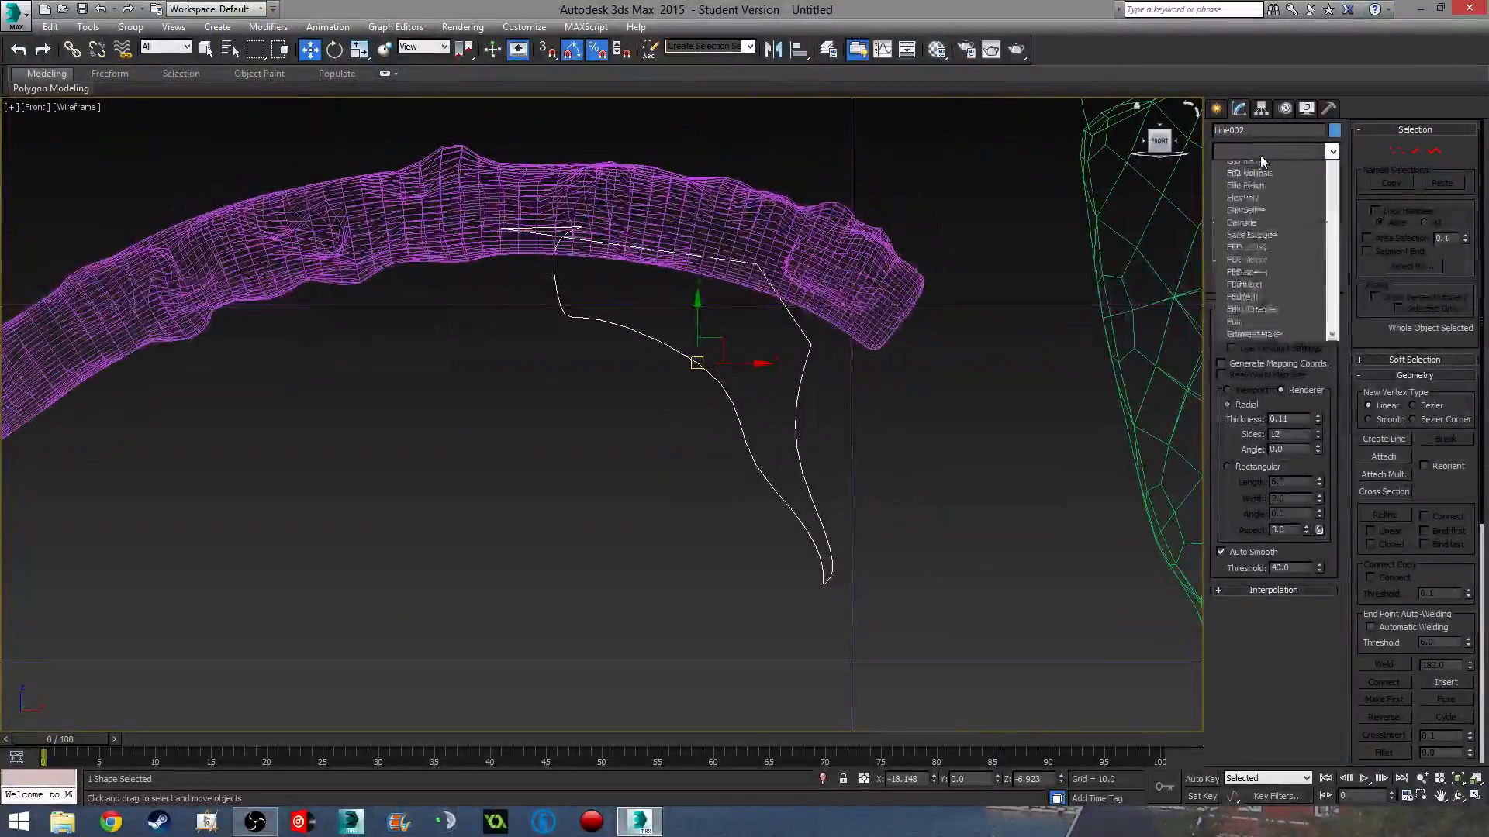
pyautogui.write('shell')
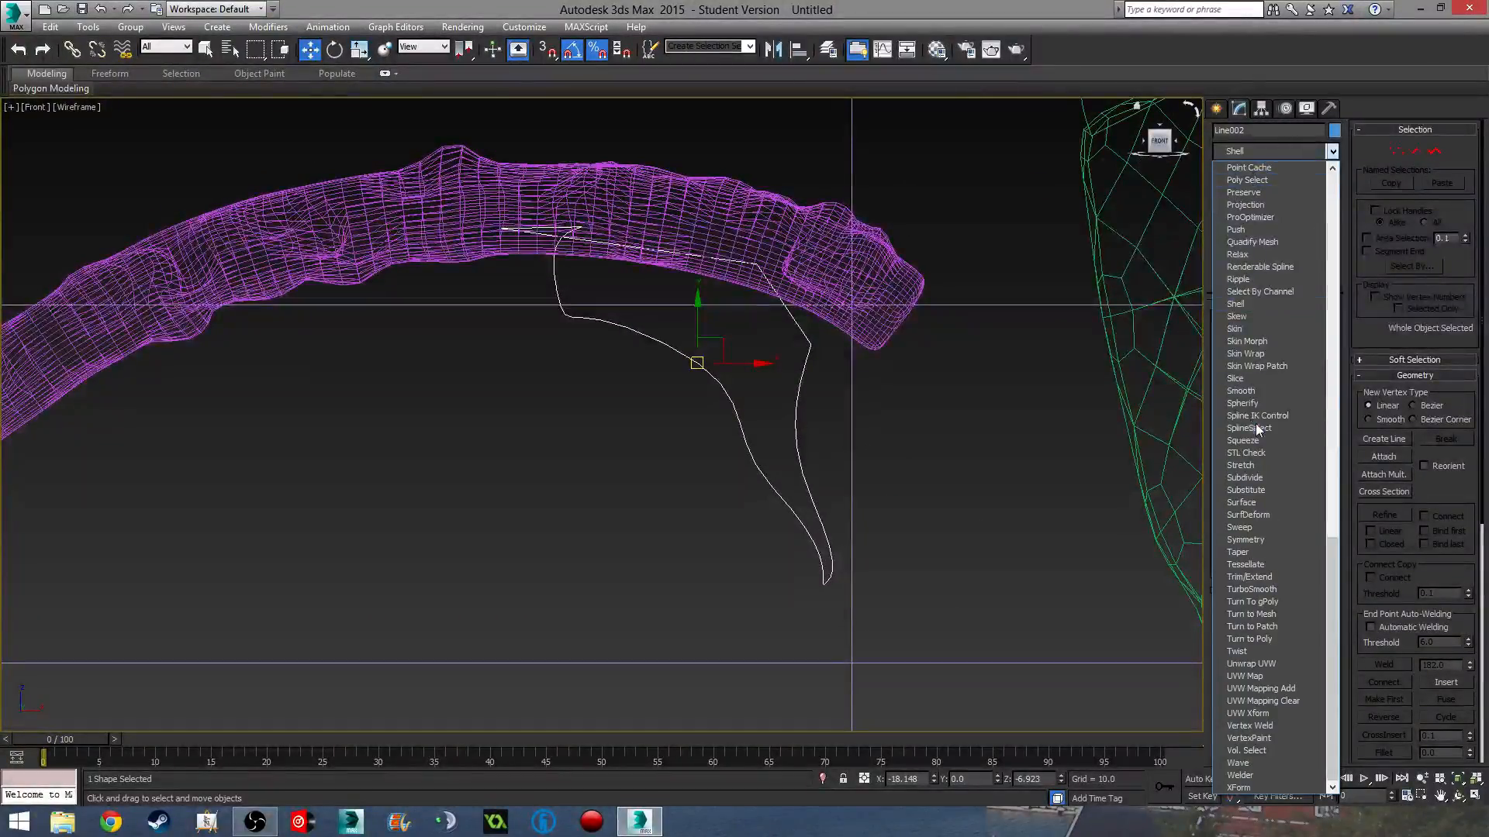
pyautogui.click(1272, 304)
pyautogui.moveTo(775, 515); pyautogui.dragTo(772, 487, button='middle')
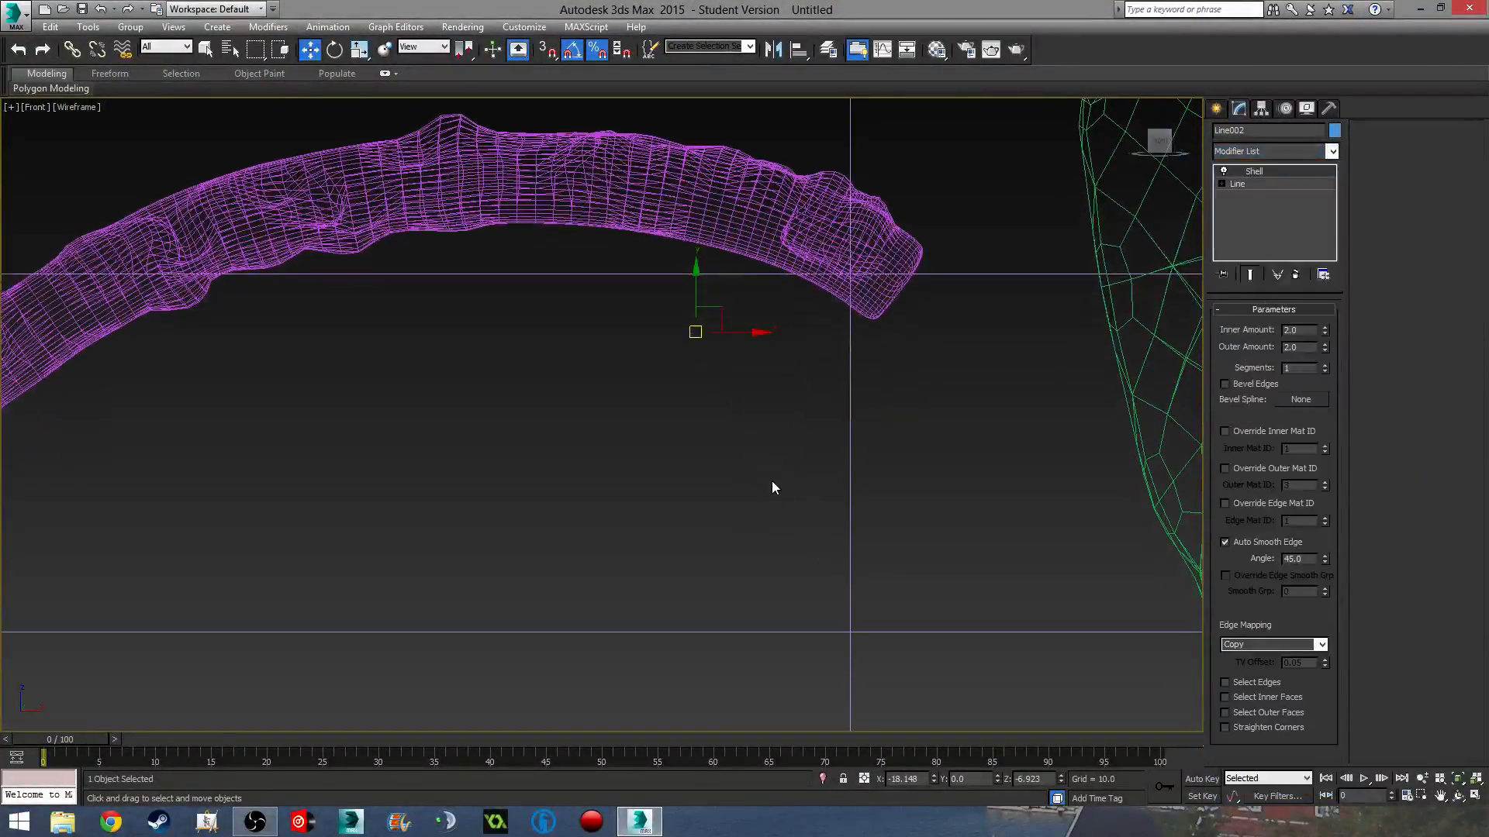
pyautogui.click(775, 483)
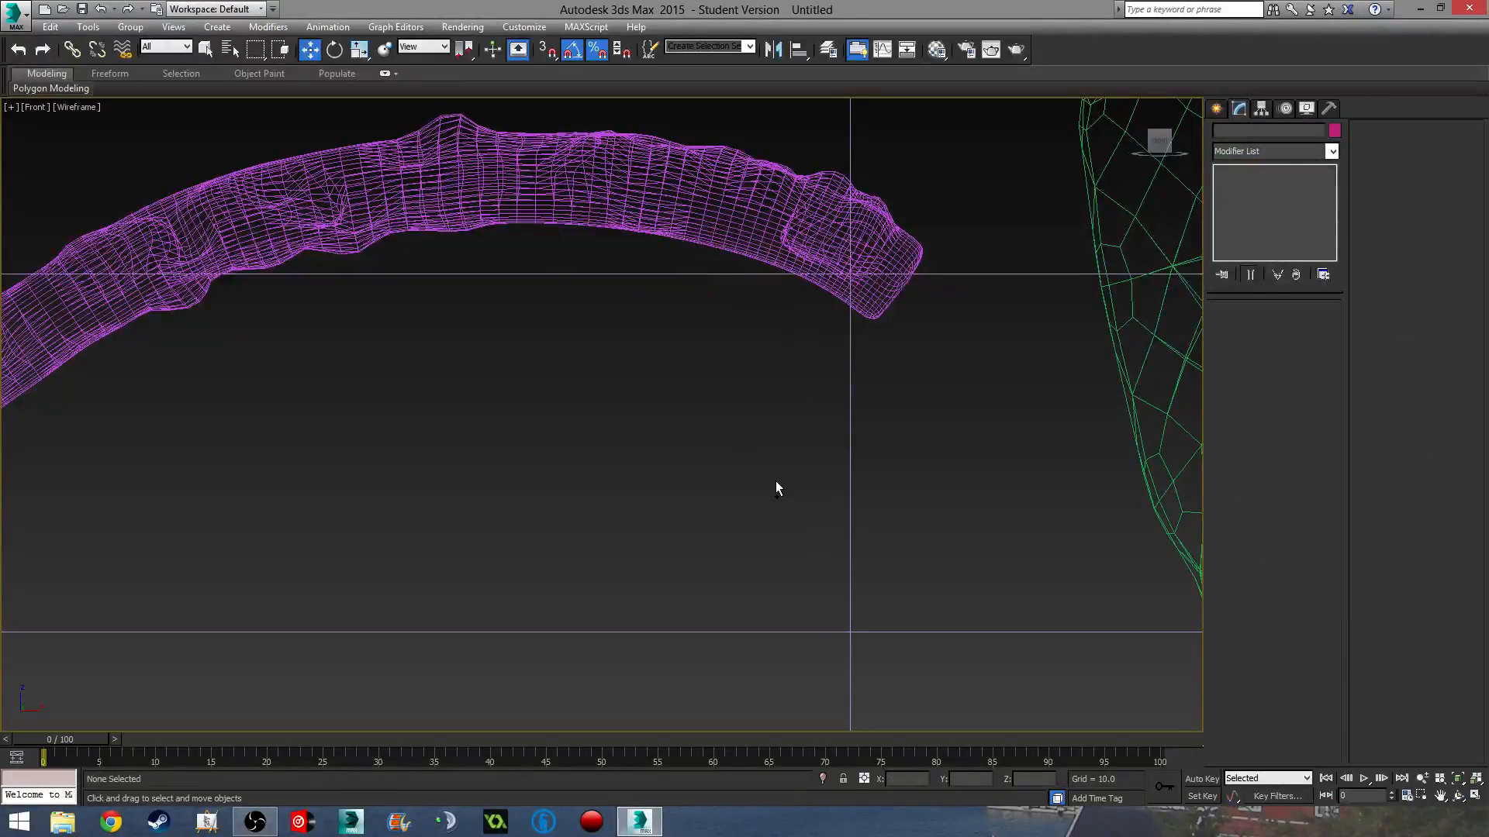
pyautogui.hotkey('ctrl', 'z')
# - Draw a closed line spline for the hanging spike, starting inside the handle near its blade-side end and curving down to a hooked tip
pyautogui.scroll(-2, 992, 405)
pyautogui.moveTo(992, 405); pyautogui.dragTo(937, 401, button='middle')
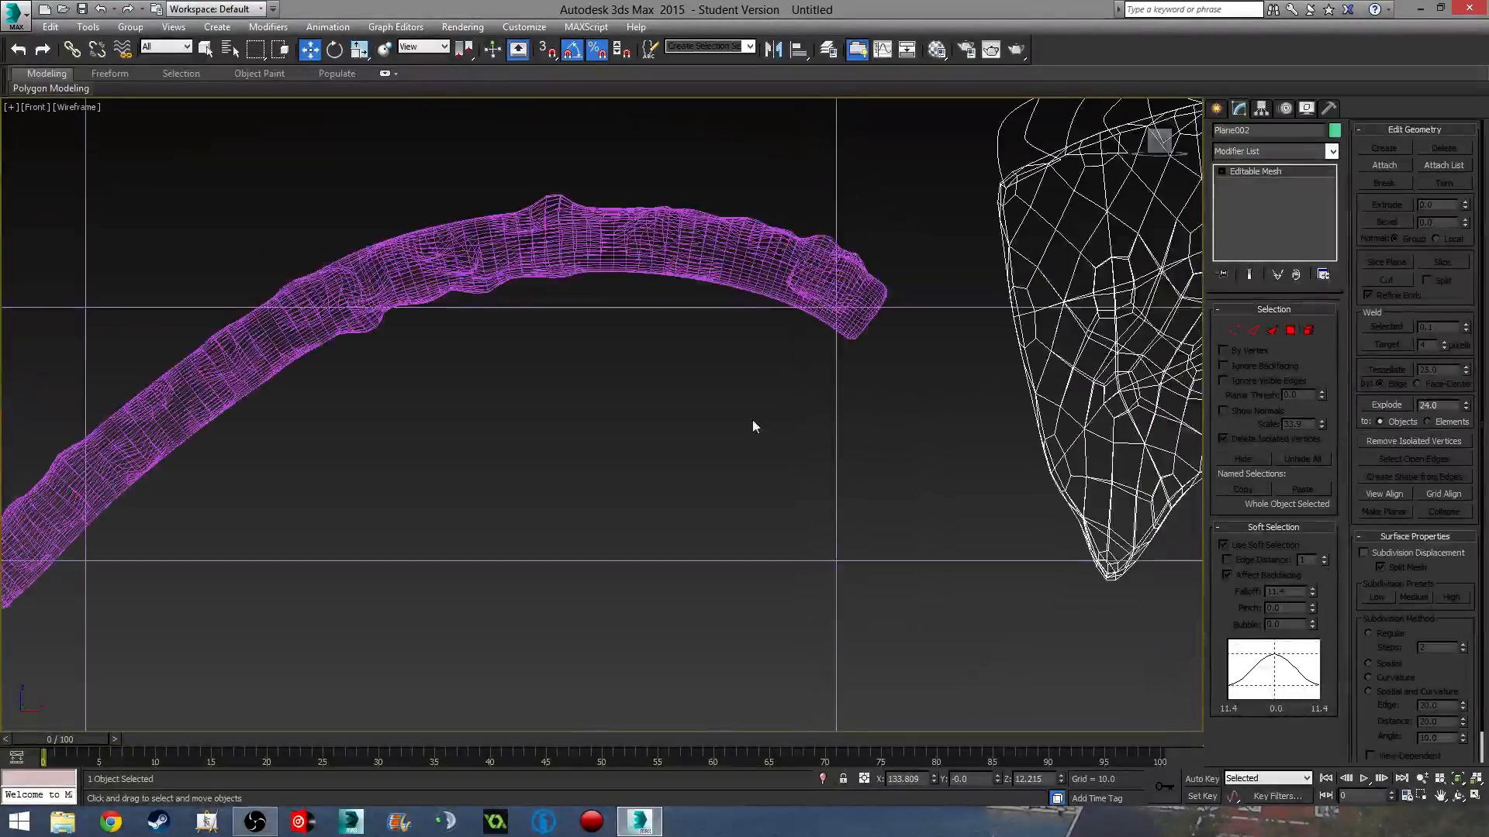
pyautogui.scroll(-3, 756, 426)
pyautogui.moveTo(756, 426); pyautogui.dragTo(642, 355, button='middle')
pyautogui.scroll(2, 766, 333)
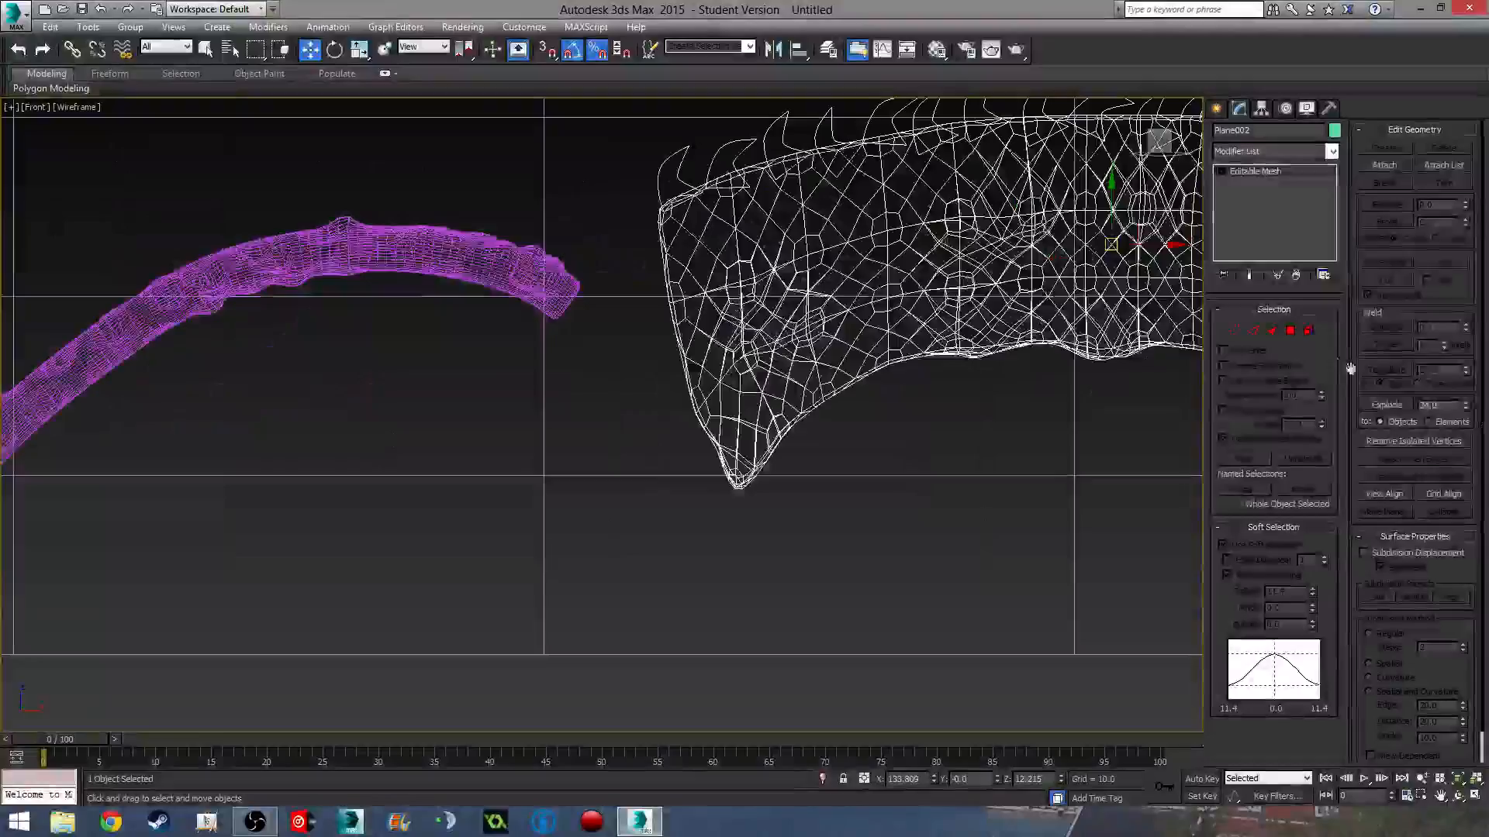
pyautogui.click(1219, 111)
pyautogui.click(1245, 225)
pyautogui.moveTo(529, 349); pyautogui.dragTo(760, 426, button='middle')
pyautogui.scroll(3, 664, 310)
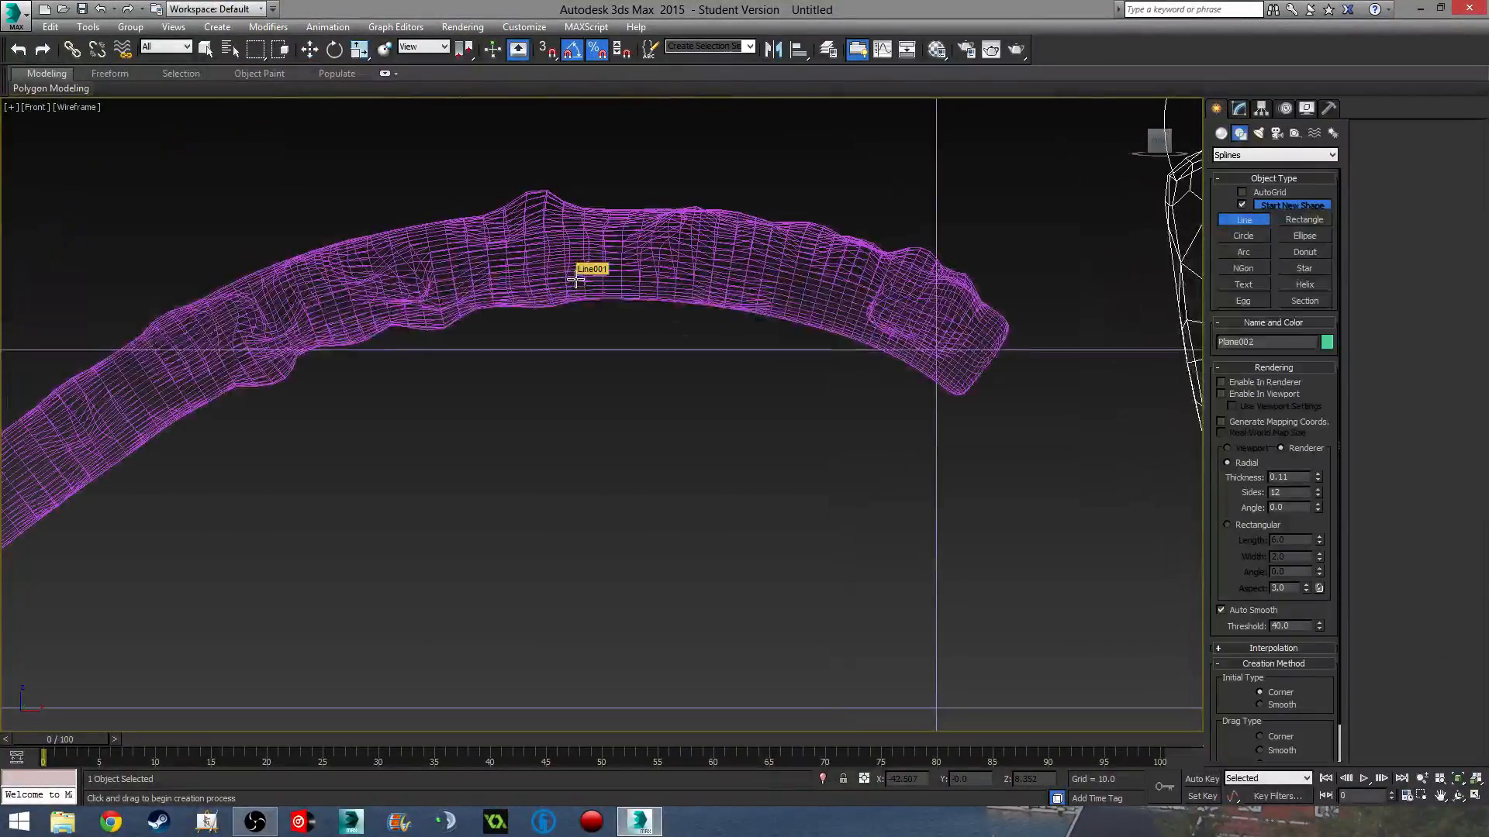
pyautogui.click(591, 282)
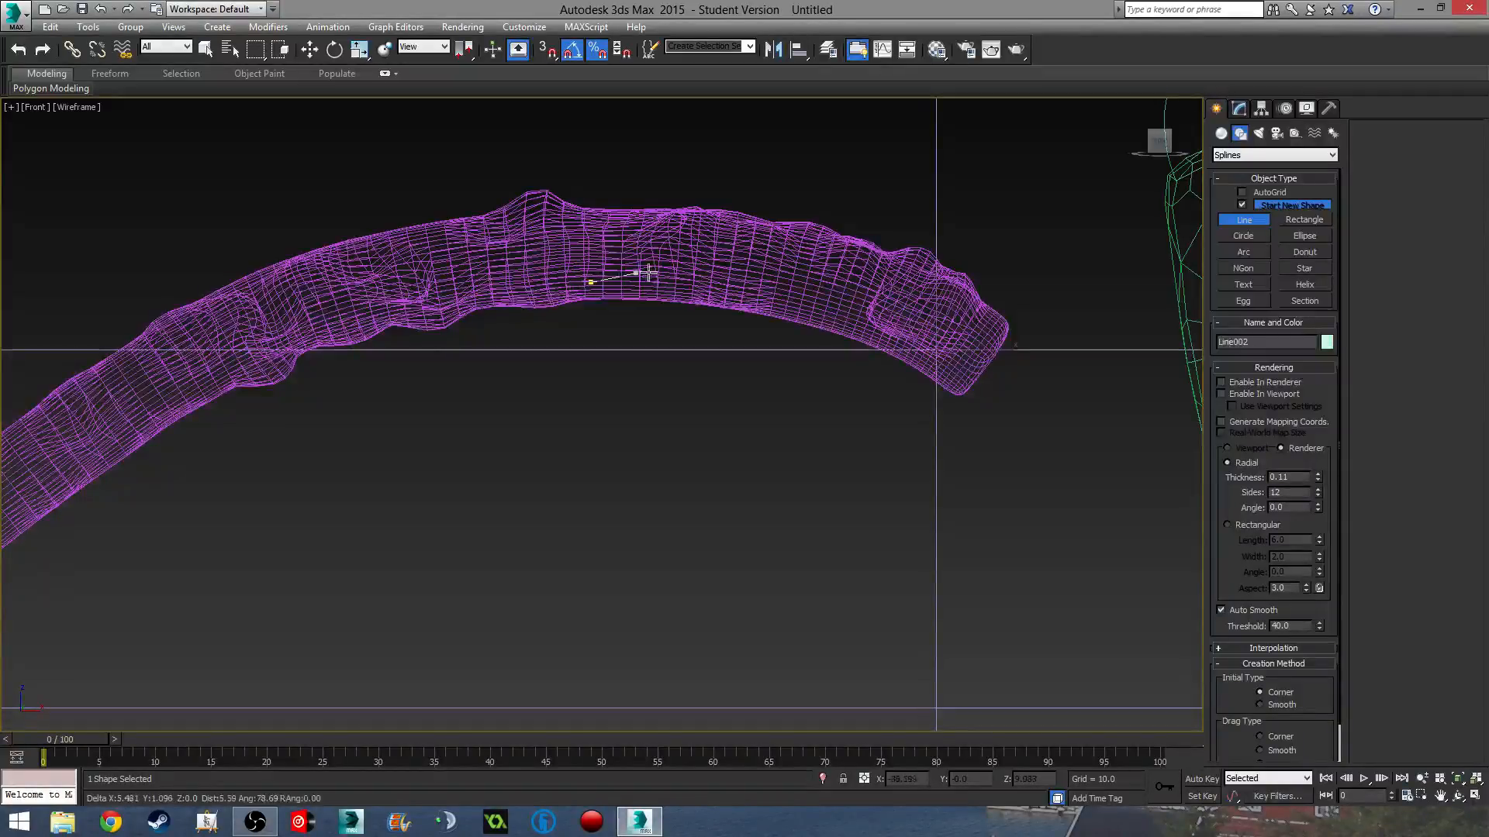
pyautogui.click(738, 281)
pyautogui.click(865, 330)
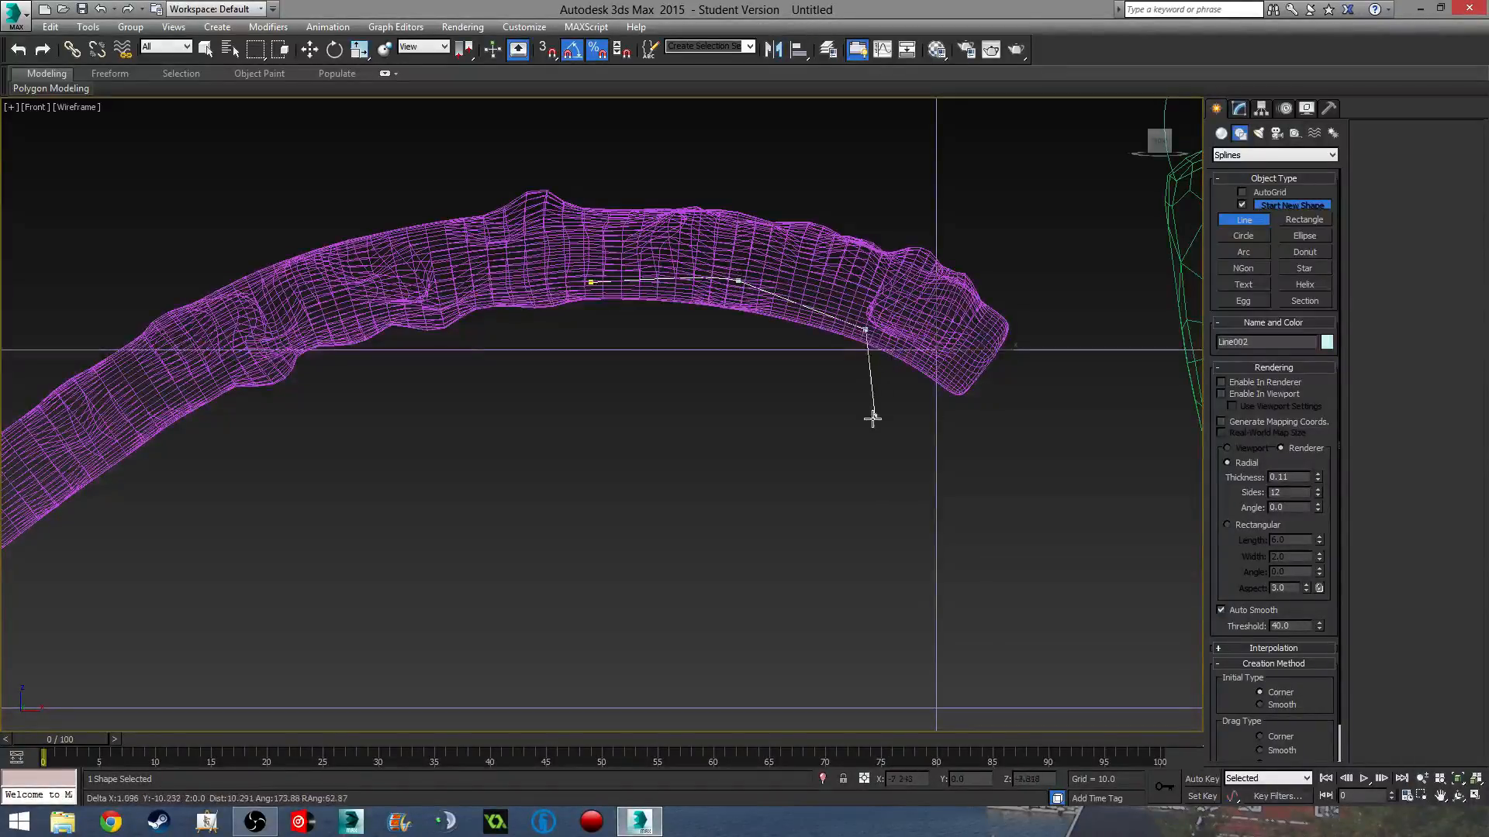
pyautogui.moveTo(825, 444); pyautogui.dragTo(819, 503)
pyautogui.moveTo(833, 571); pyautogui.dragTo(846, 604)
pyautogui.moveTo(848, 687); pyautogui.dragTo(752, 636)
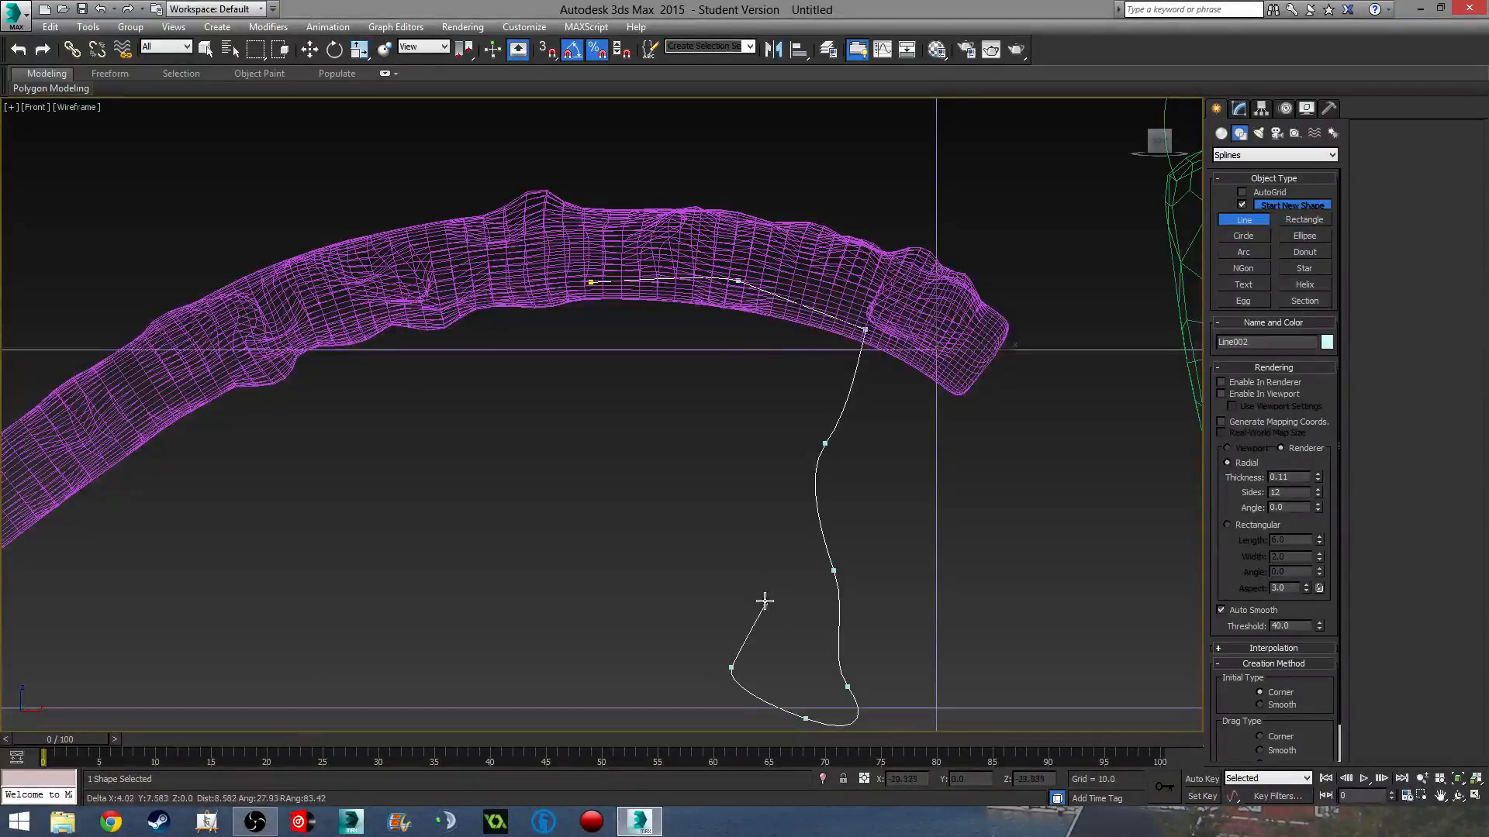
pyautogui.moveTo(754, 585); pyautogui.dragTo(708, 552)
pyautogui.click(644, 484)
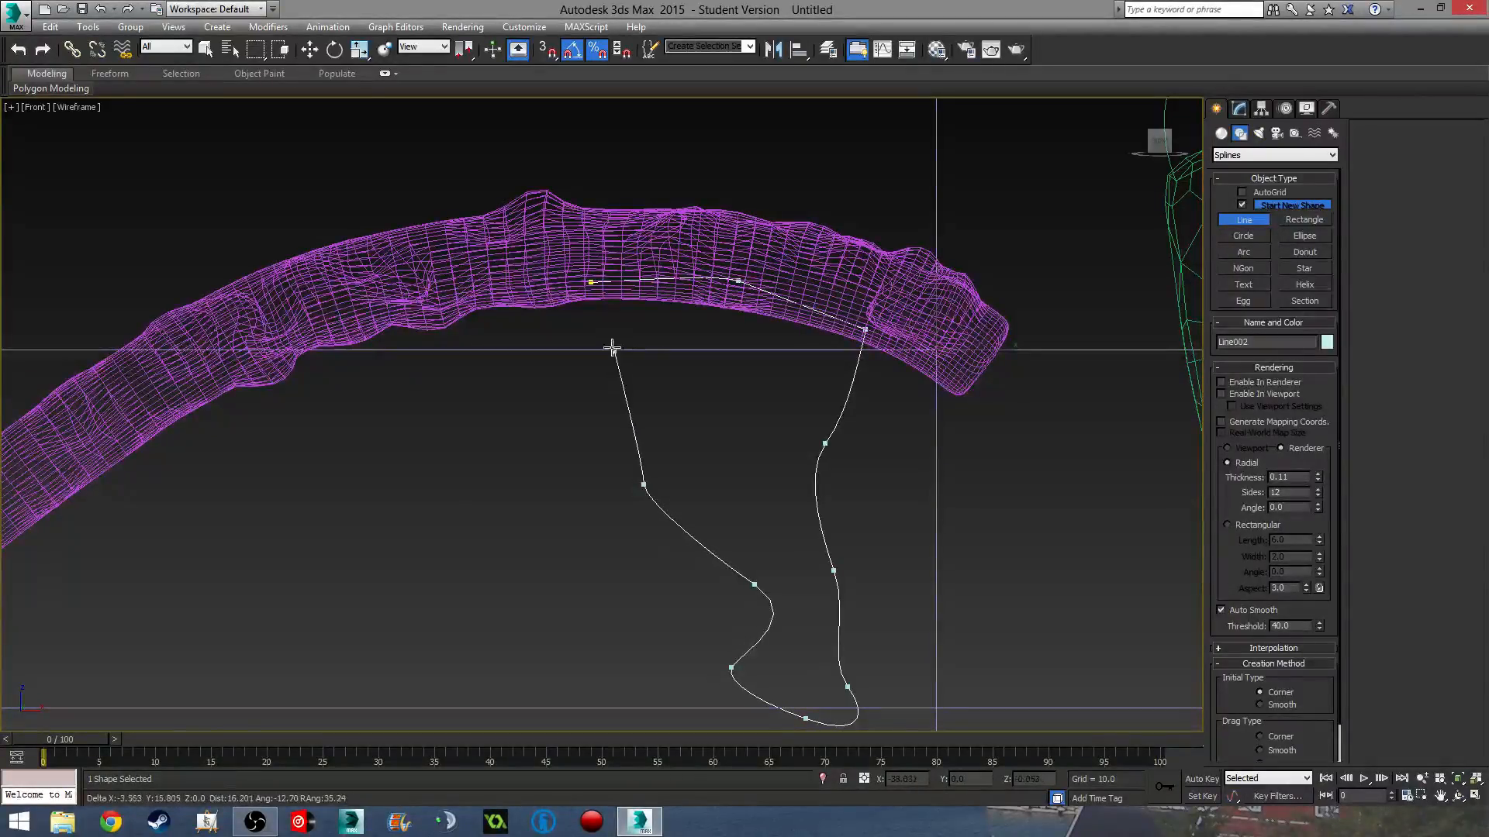
pyautogui.click(591, 281)
pyautogui.click(740, 465)
pyautogui.scroll(-3, 741, 465)
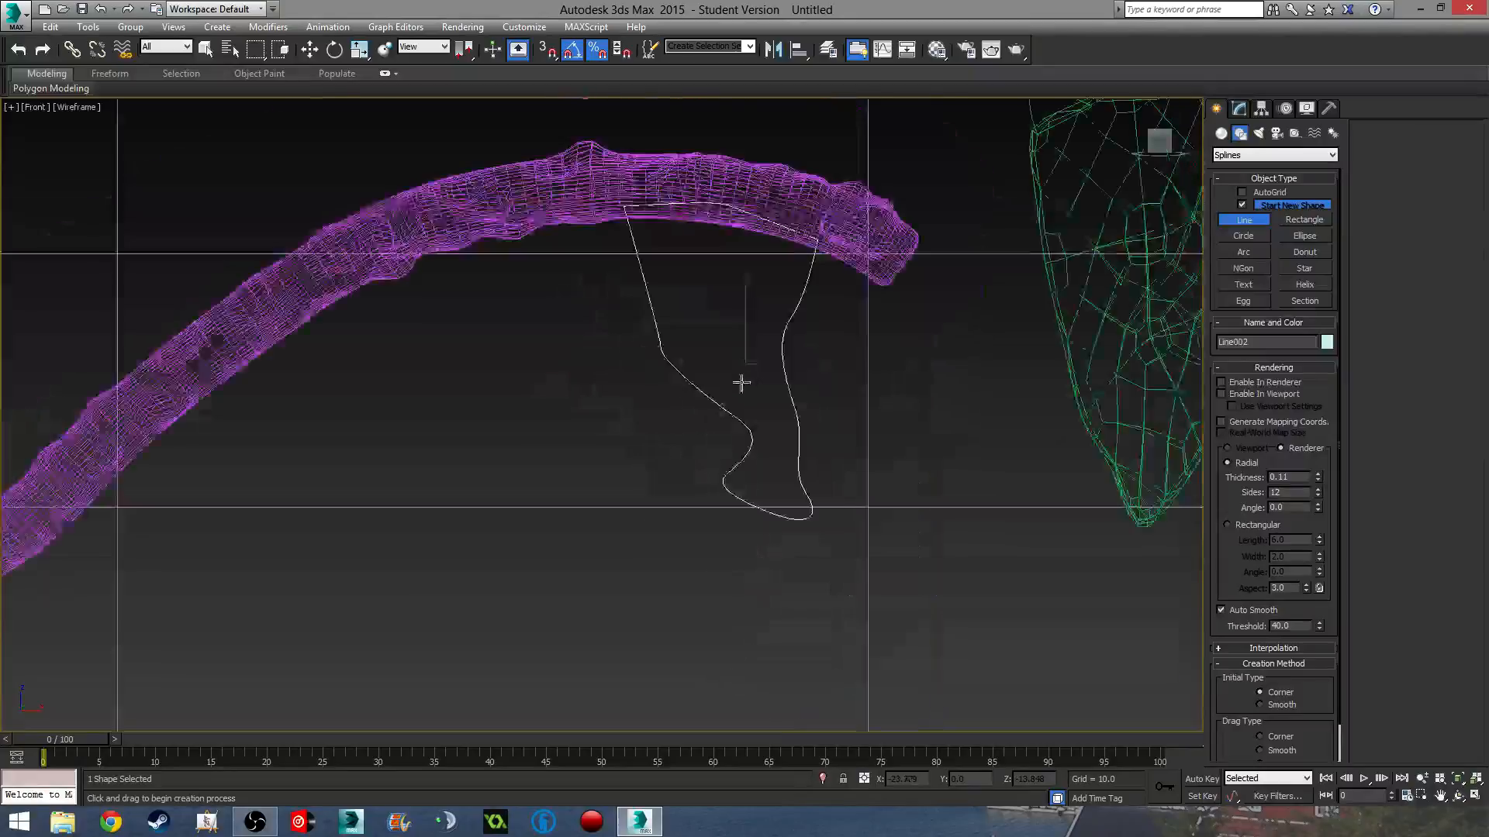
# - Apply a Shell modifier to the hanging spike outline and set its inner amount to 1
pyautogui.click(1238, 108)
pyautogui.click(1269, 149)
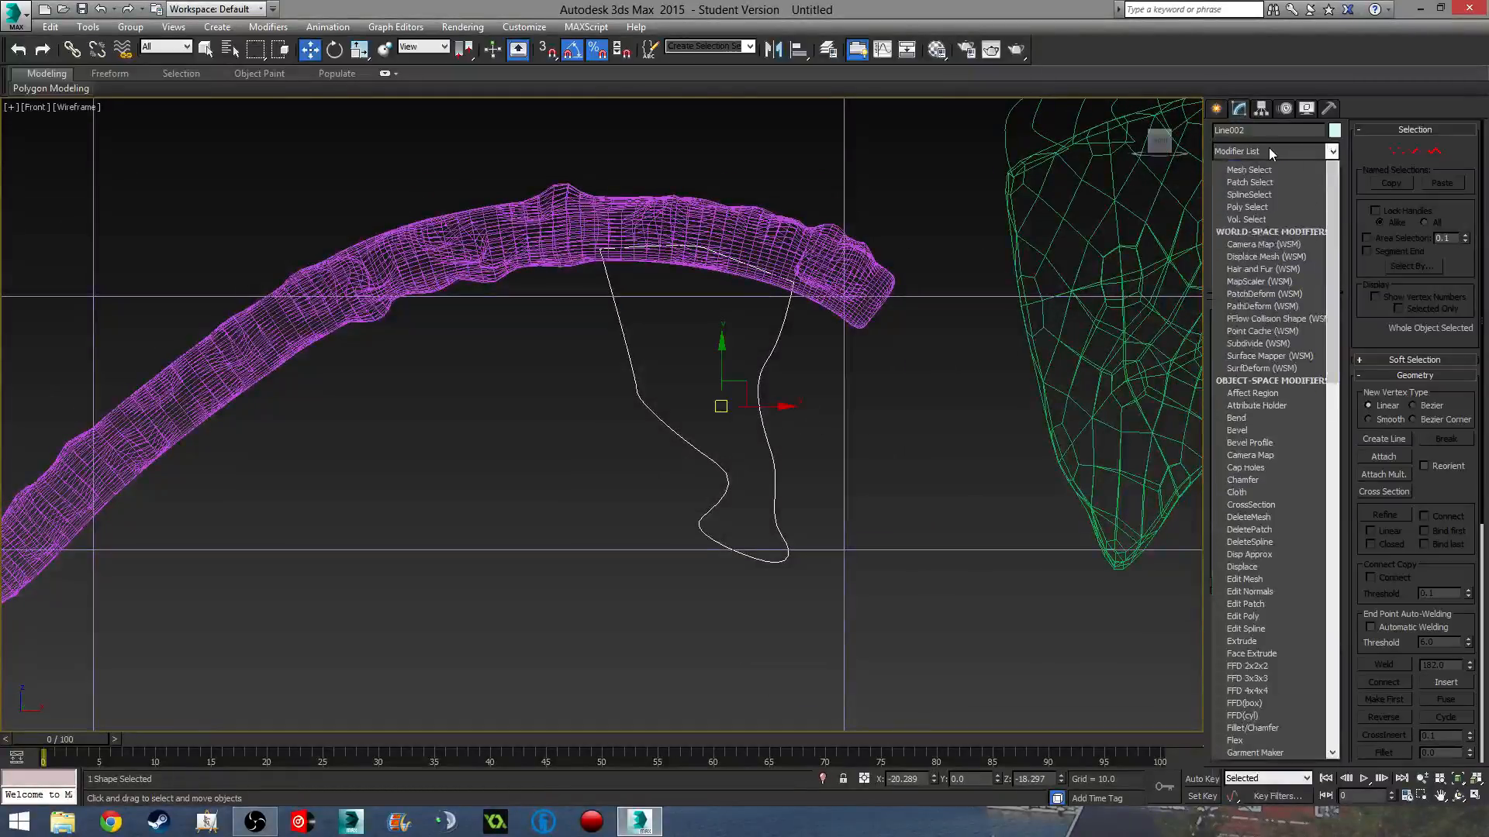
pyautogui.write('sh')
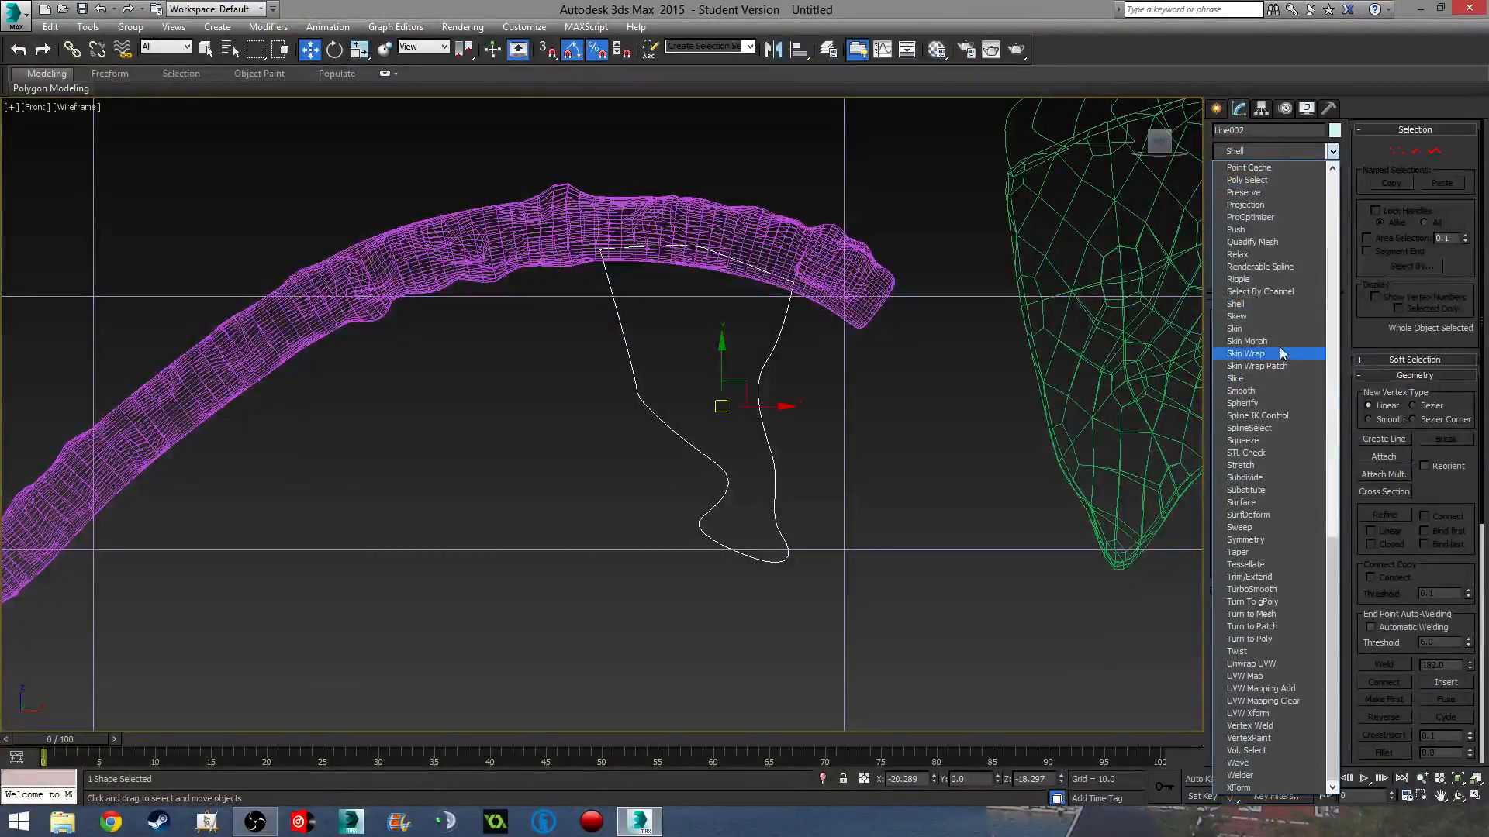
pyautogui.click(1261, 304)
pyautogui.moveTo(847, 463)
pyautogui.mouseDown(button='middle')
pyautogui.moveTo(820, 436)
pyautogui.moveTo(549, 426)
pyautogui.moveTo(373, 462)
pyautogui.mouseUp(button='middle')
pyautogui.press('F3')
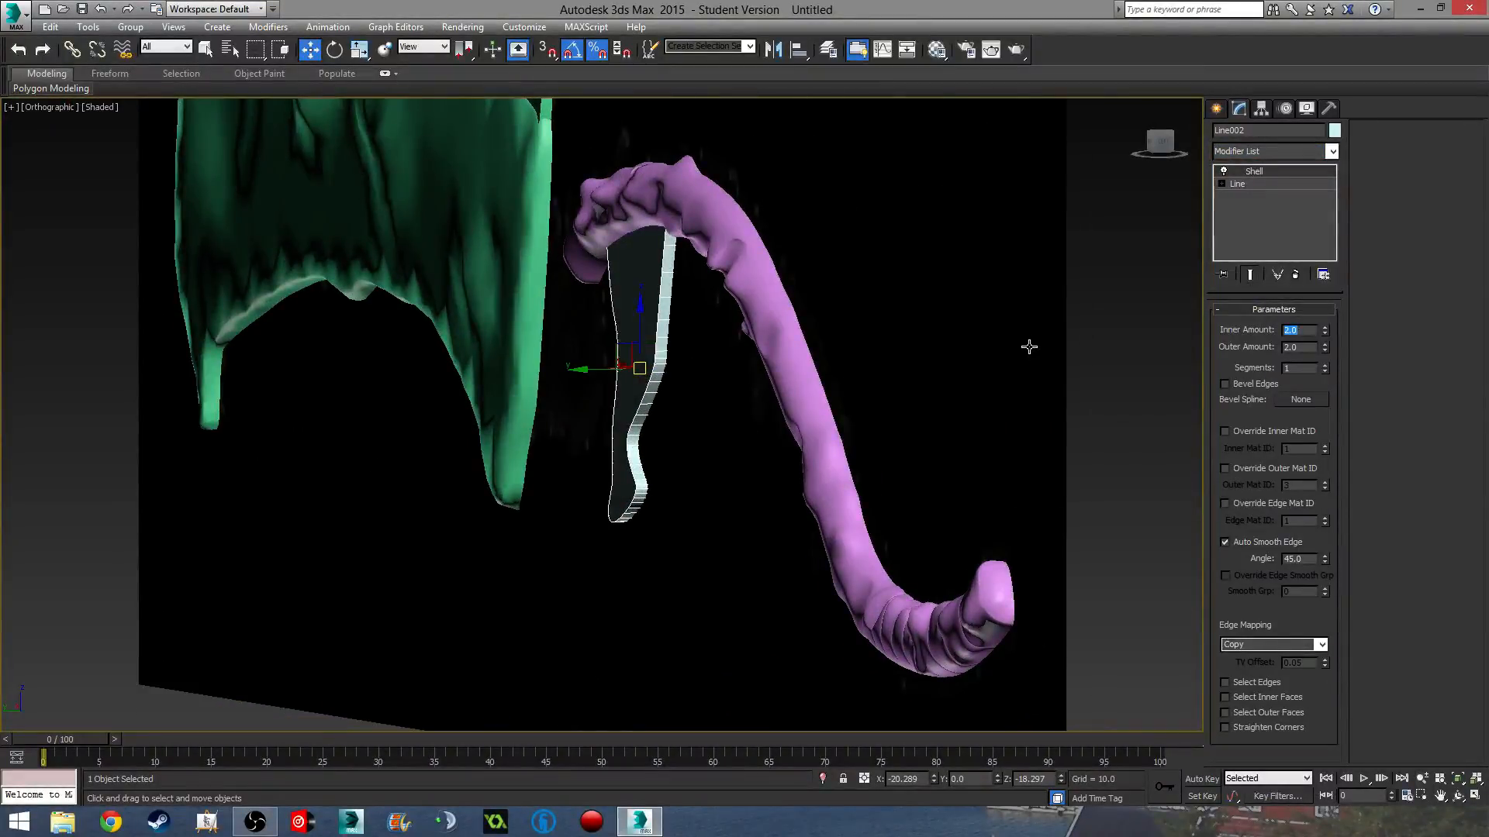
pyautogui.write('1')
pyautogui.press('Return')
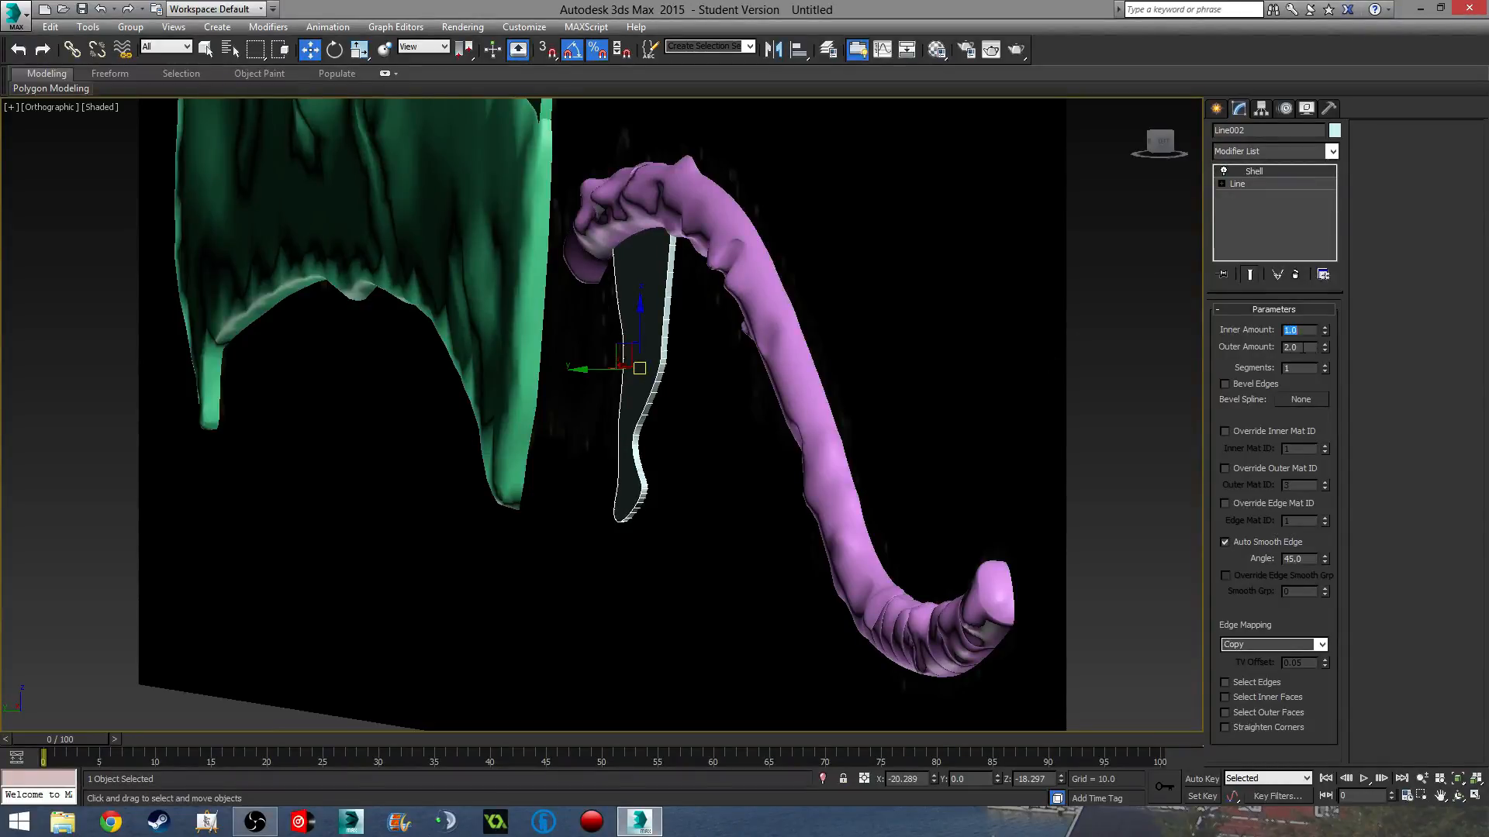
# - Set the Shell modifier's outer amount to 1 on the hanging spike
pyautogui.doubleClick(1309, 347)
pyautogui.write('1')
pyautogui.keyDown('alt'); pyautogui.moveTo(688, 427); pyautogui.dragTo(453, 357, button='middle'); pyautogui.keyUp('alt')
pyautogui.keyDown('alt'); pyautogui.moveTo(489, 280); pyautogui.dragTo(590, 275, button='middle'); pyautogui.keyUp('alt')
# - Collapse the hanging spike's entire modifier stack into an editable mesh, working in the front view
pyautogui.press('f')
pyautogui.scroll(-3, 681, 312)
pyautogui.moveTo(549, 543); pyautogui.dragTo(731, 380, button='middle')
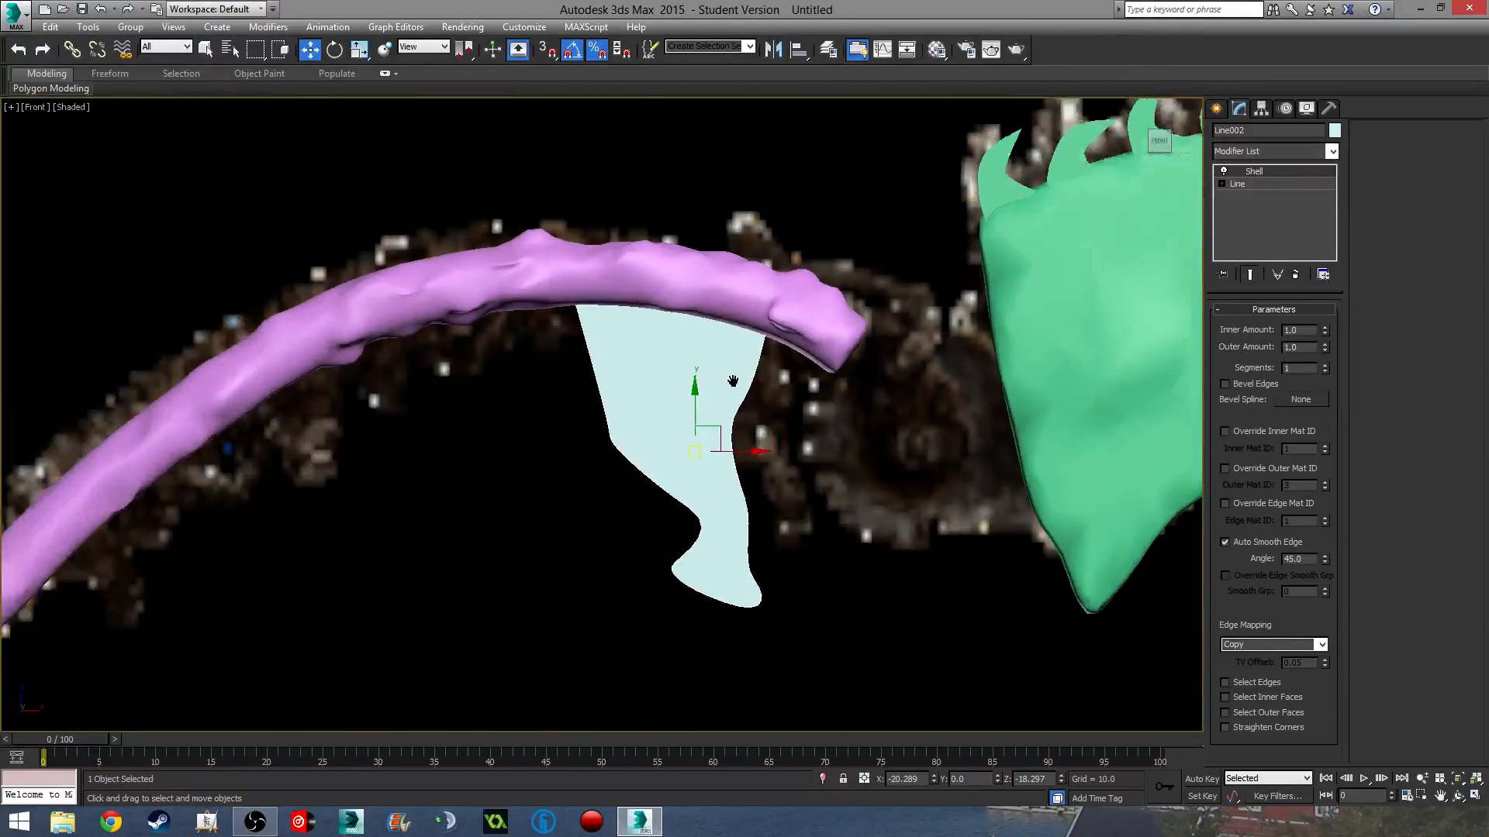
pyautogui.moveTo(480, 449); pyautogui.dragTo(663, 382, button='middle')
pyautogui.moveTo(649, 290); pyautogui.dragTo(714, 364, button='middle')
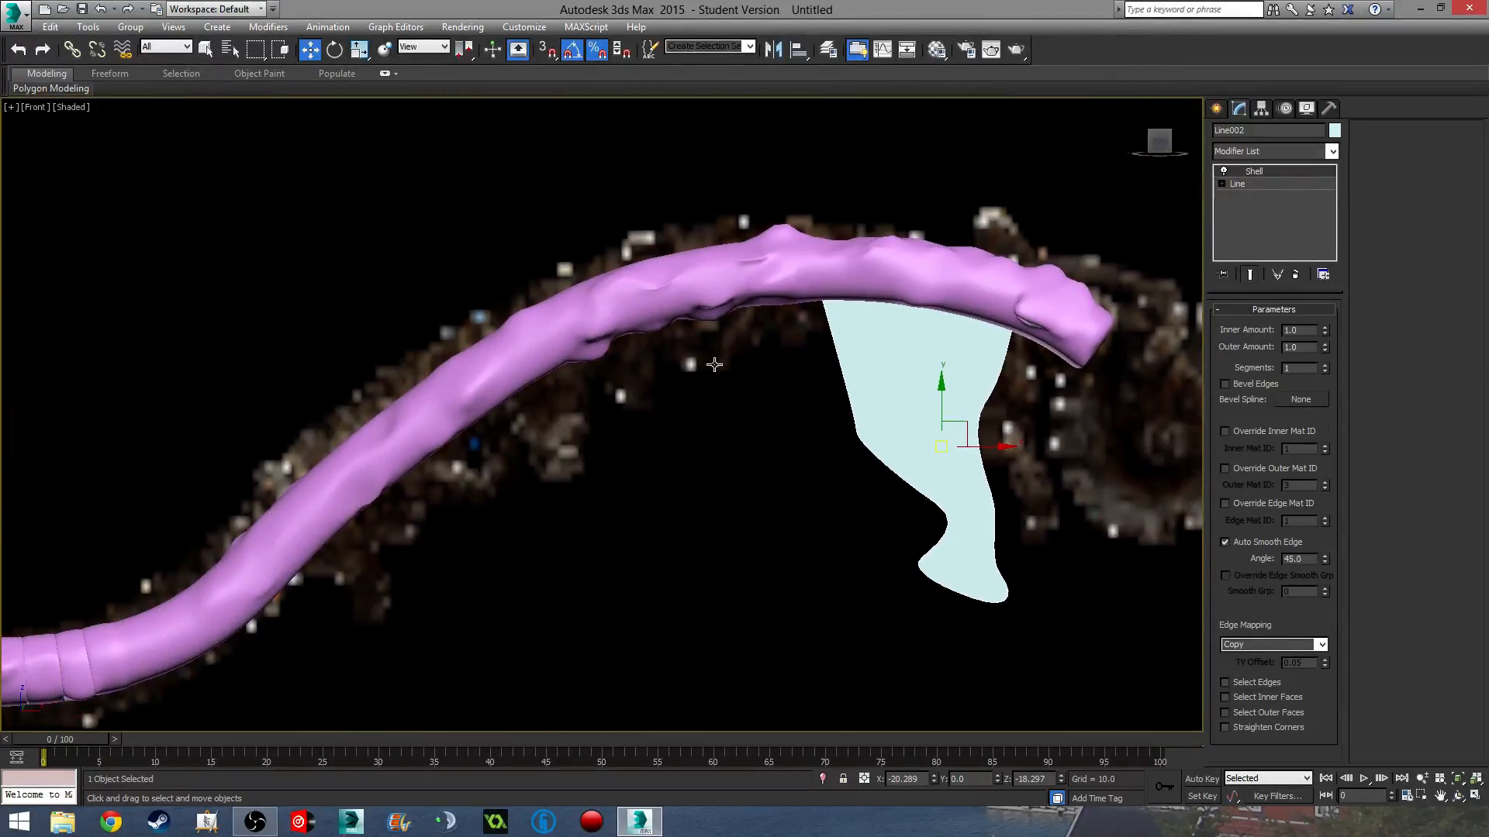
pyautogui.rightClick(1242, 183)
pyautogui.click(1308, 340)
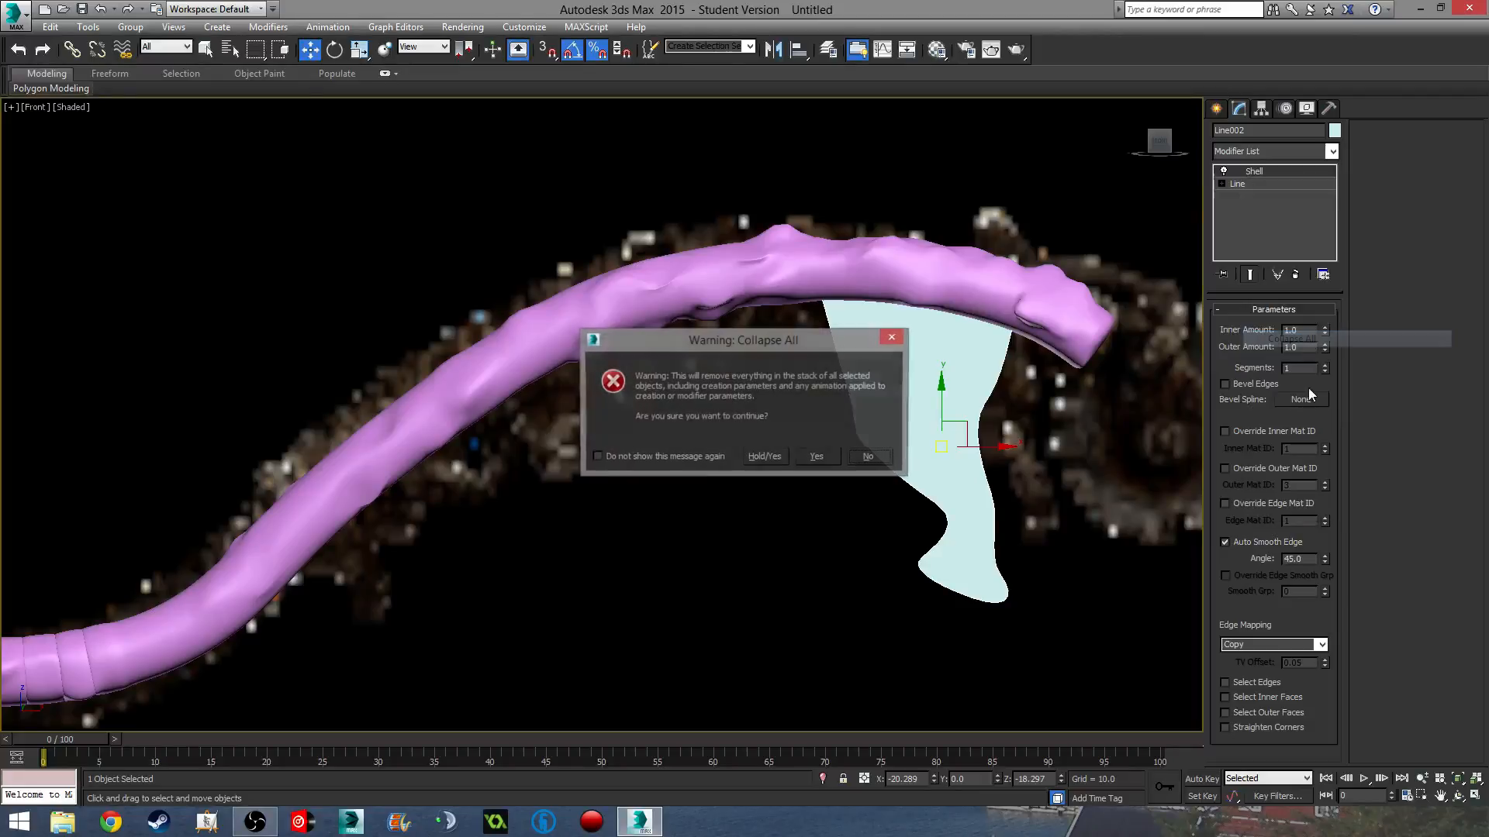
pyautogui.click(813, 460)
# - Start a new line spline in the front view for the next piece along the middle of the handle
pyautogui.moveTo(896, 402); pyautogui.dragTo(927, 382, button='middle')
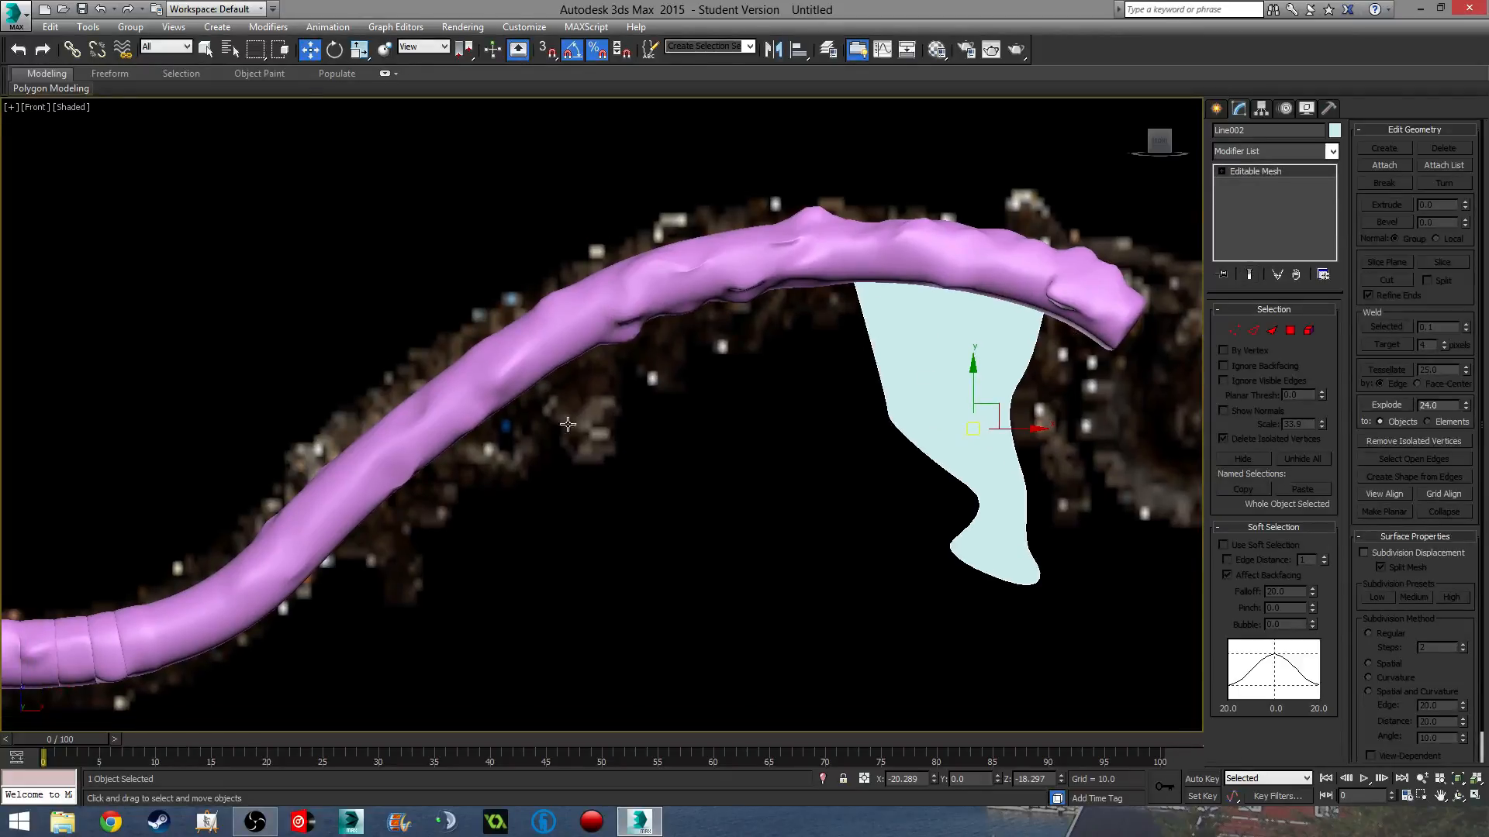
pyautogui.moveTo(569, 424); pyautogui.dragTo(660, 395, button='middle')
pyautogui.click(1223, 114)
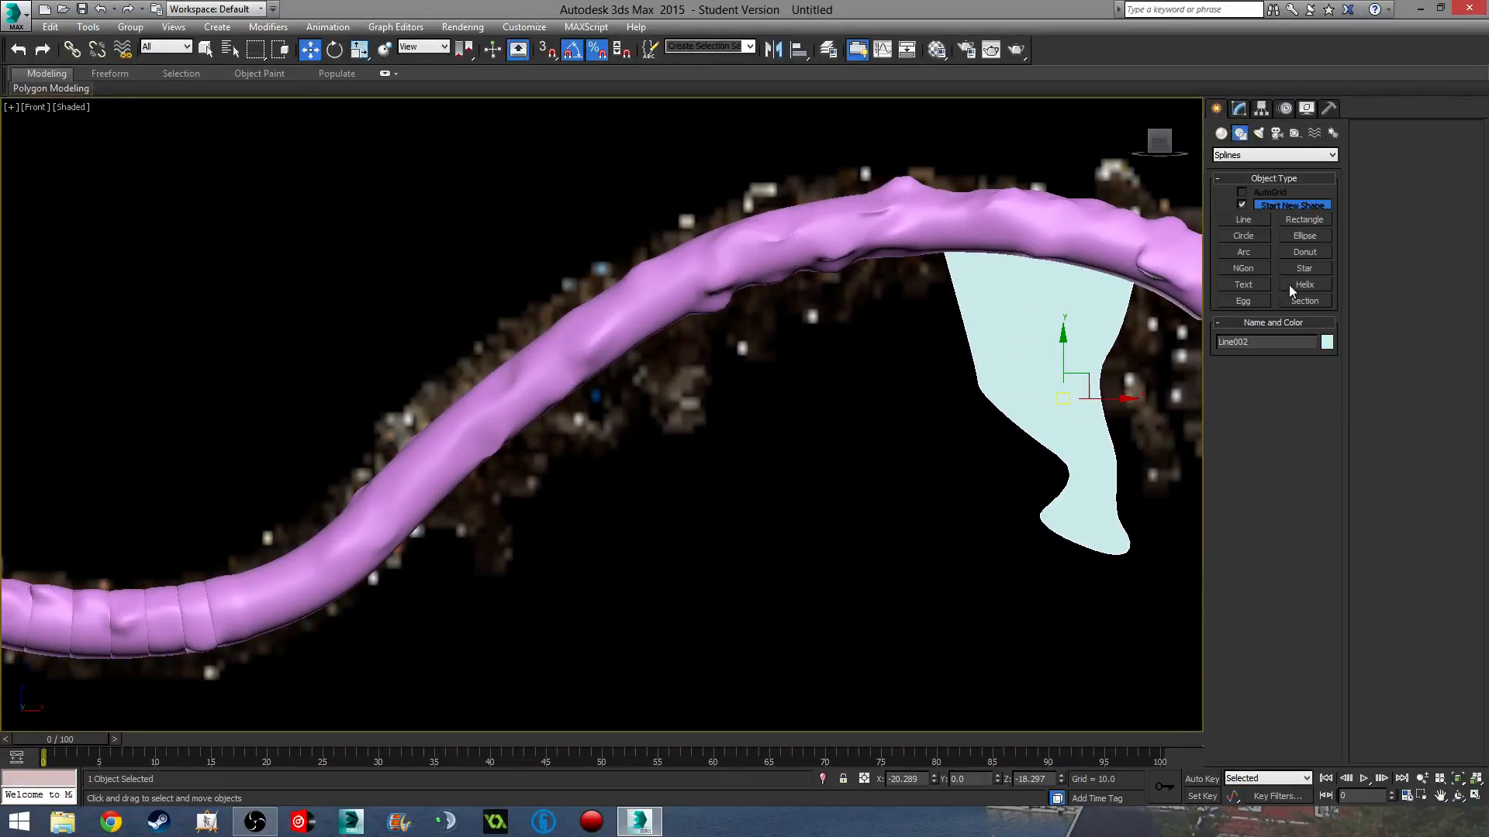
pyautogui.click(1243, 220)
pyautogui.moveTo(474, 569); pyautogui.dragTo(596, 515, button='middle')
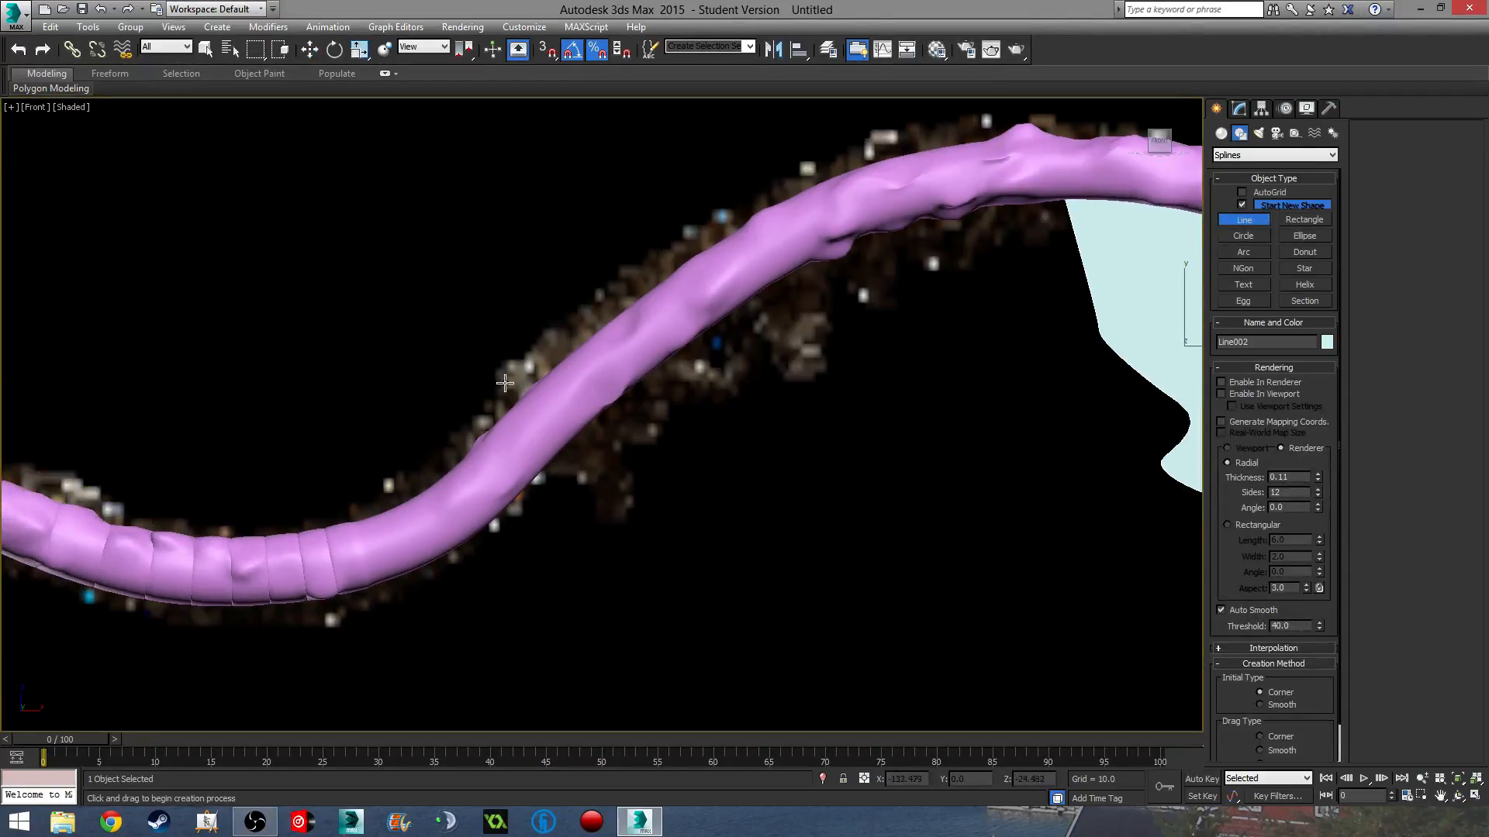
# - Trace the frayed fringe around the middle of the purple tube with the Line tool and close the outline
pyautogui.click(505, 369)
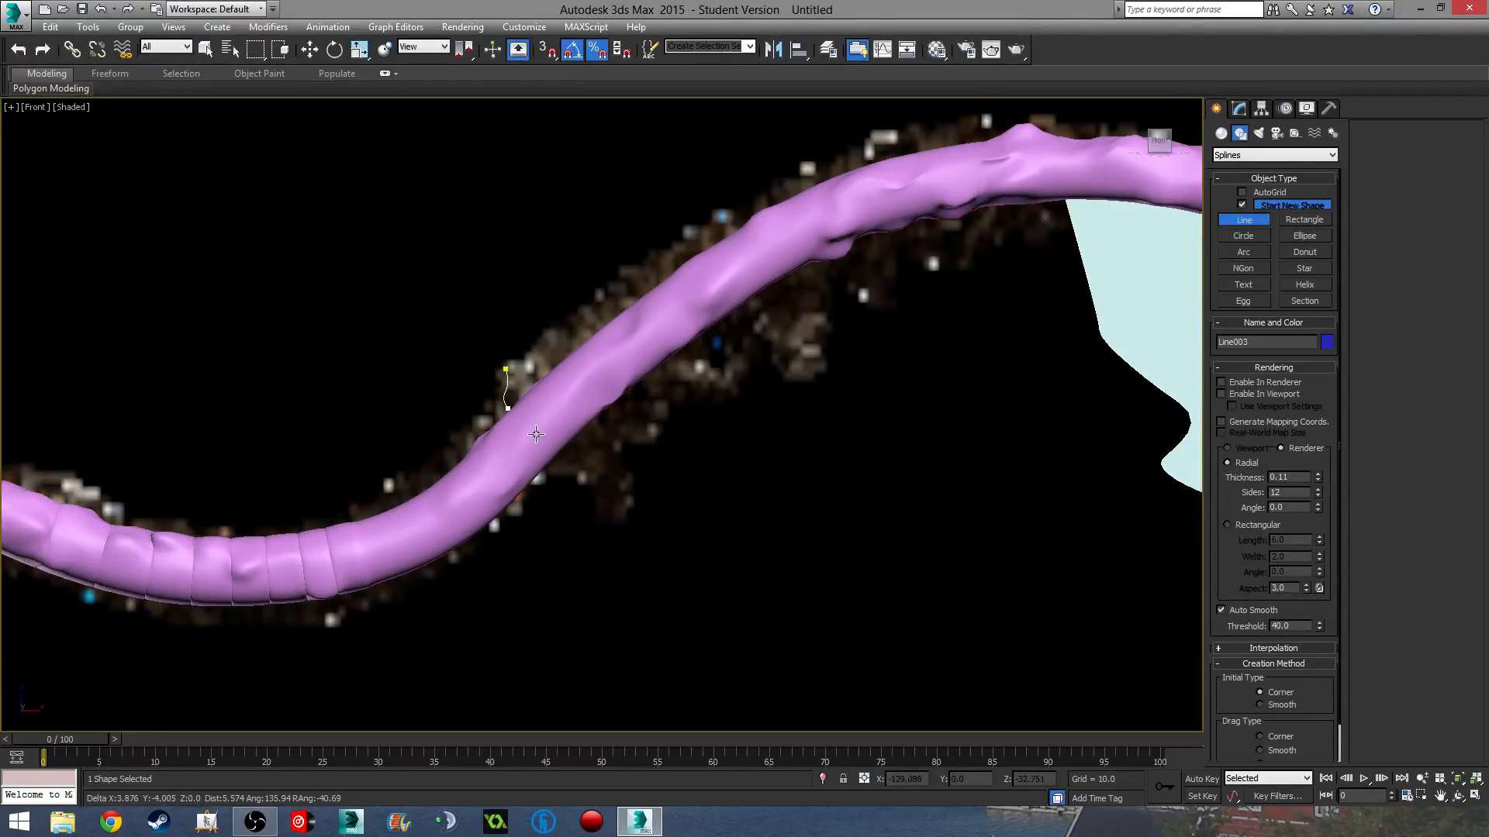
pyautogui.click(580, 480)
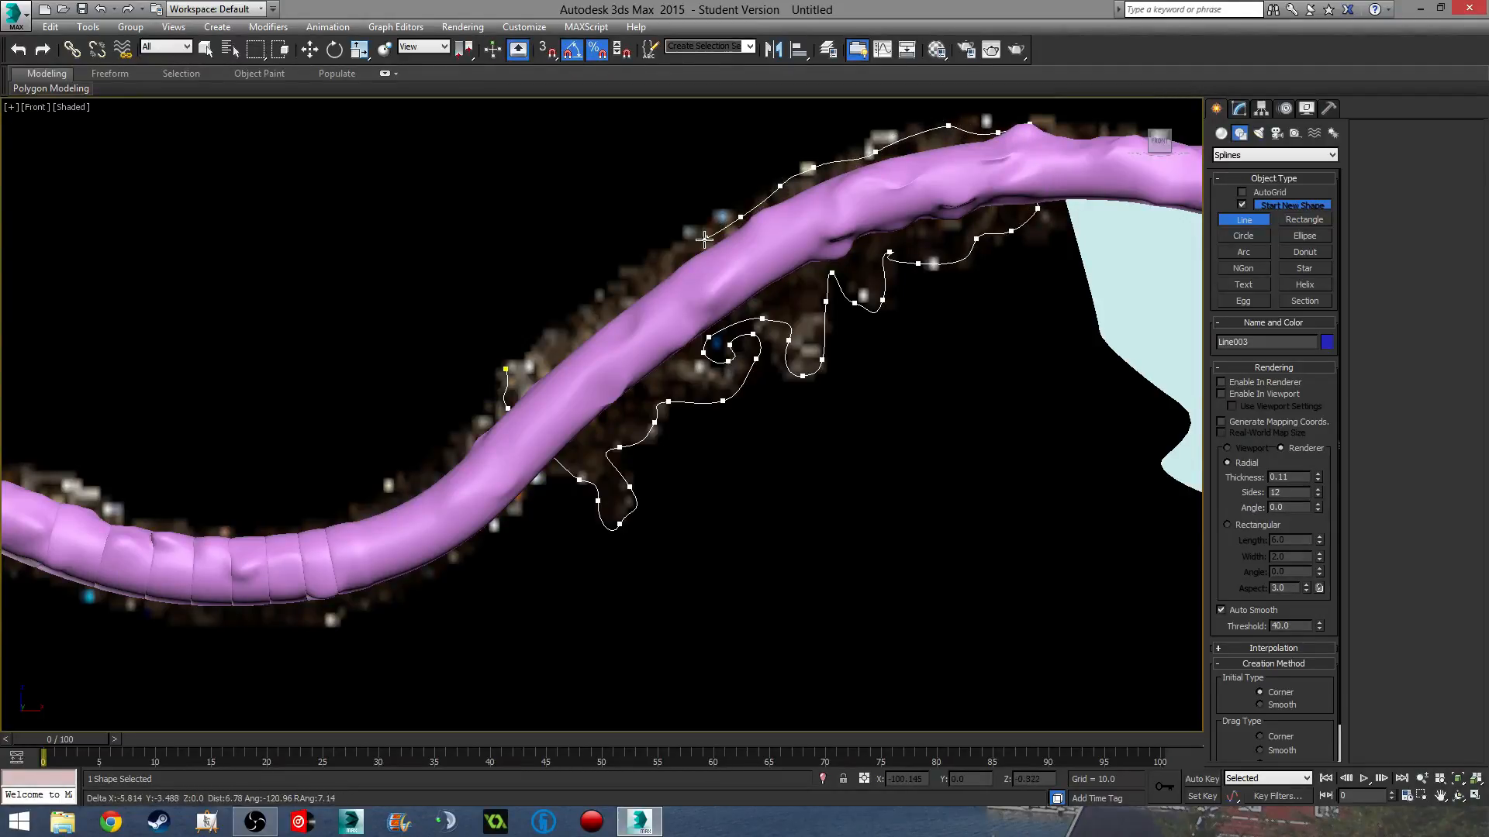
pyautogui.click(665, 263)
pyautogui.click(616, 291)
pyautogui.click(563, 326)
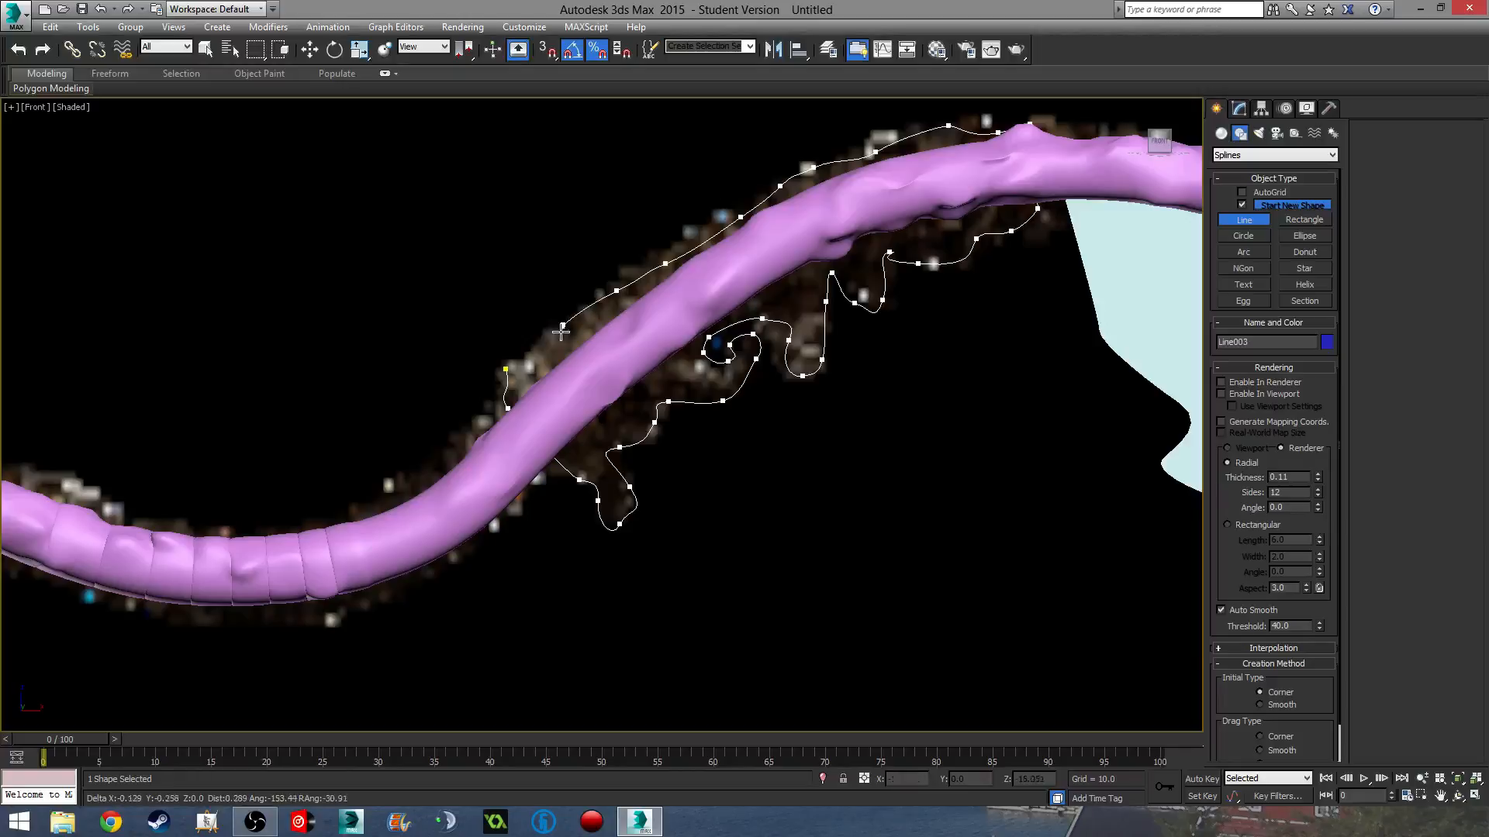
pyautogui.click(505, 370)
pyautogui.click(722, 458)
# - Apply a Shell modifier to the closed fringe outline to give it thickness
pyautogui.moveTo(901, 485); pyautogui.dragTo(749, 505, button='middle')
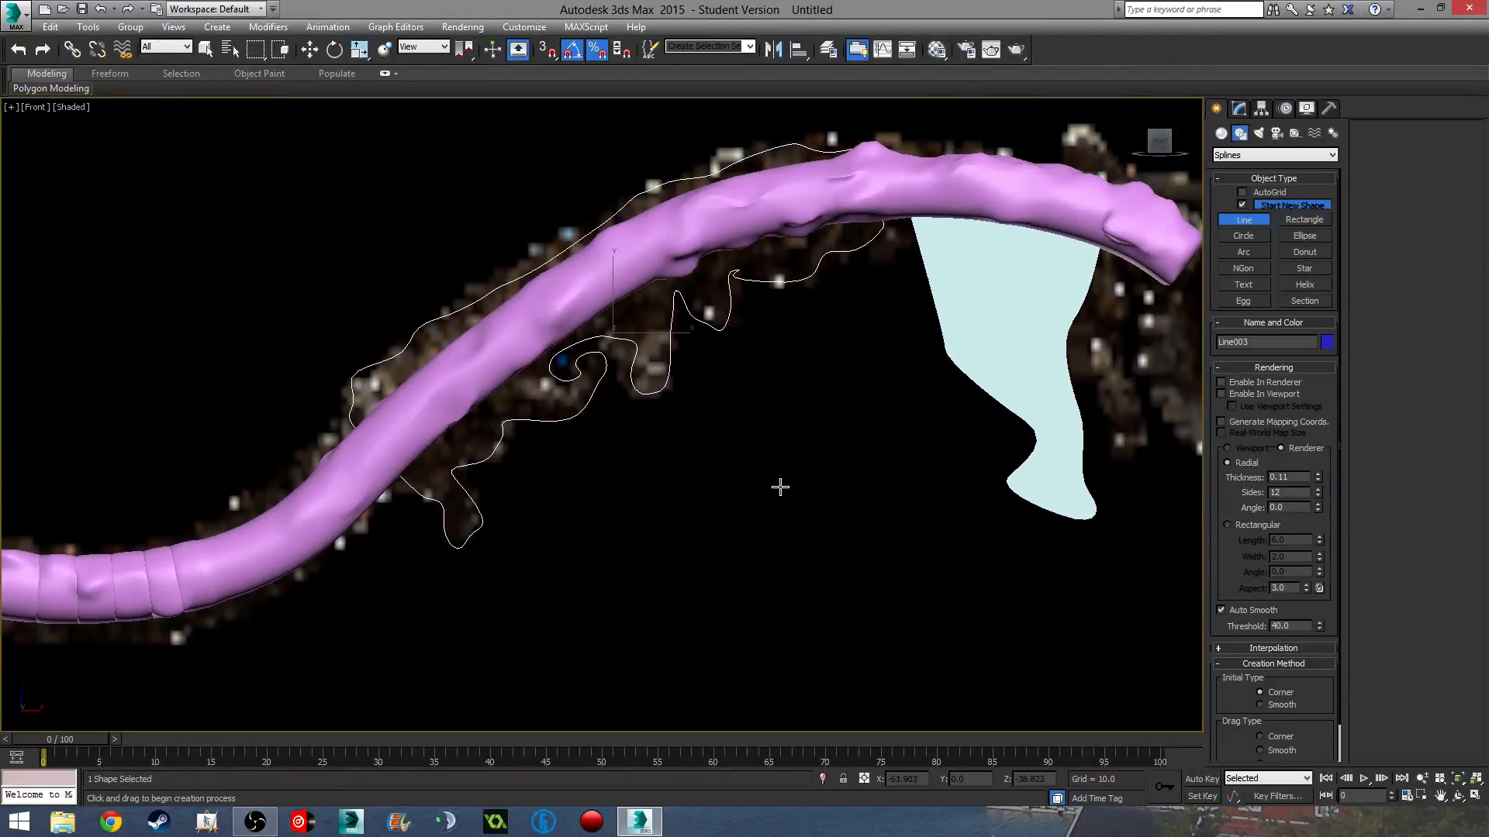
pyautogui.click(1239, 109)
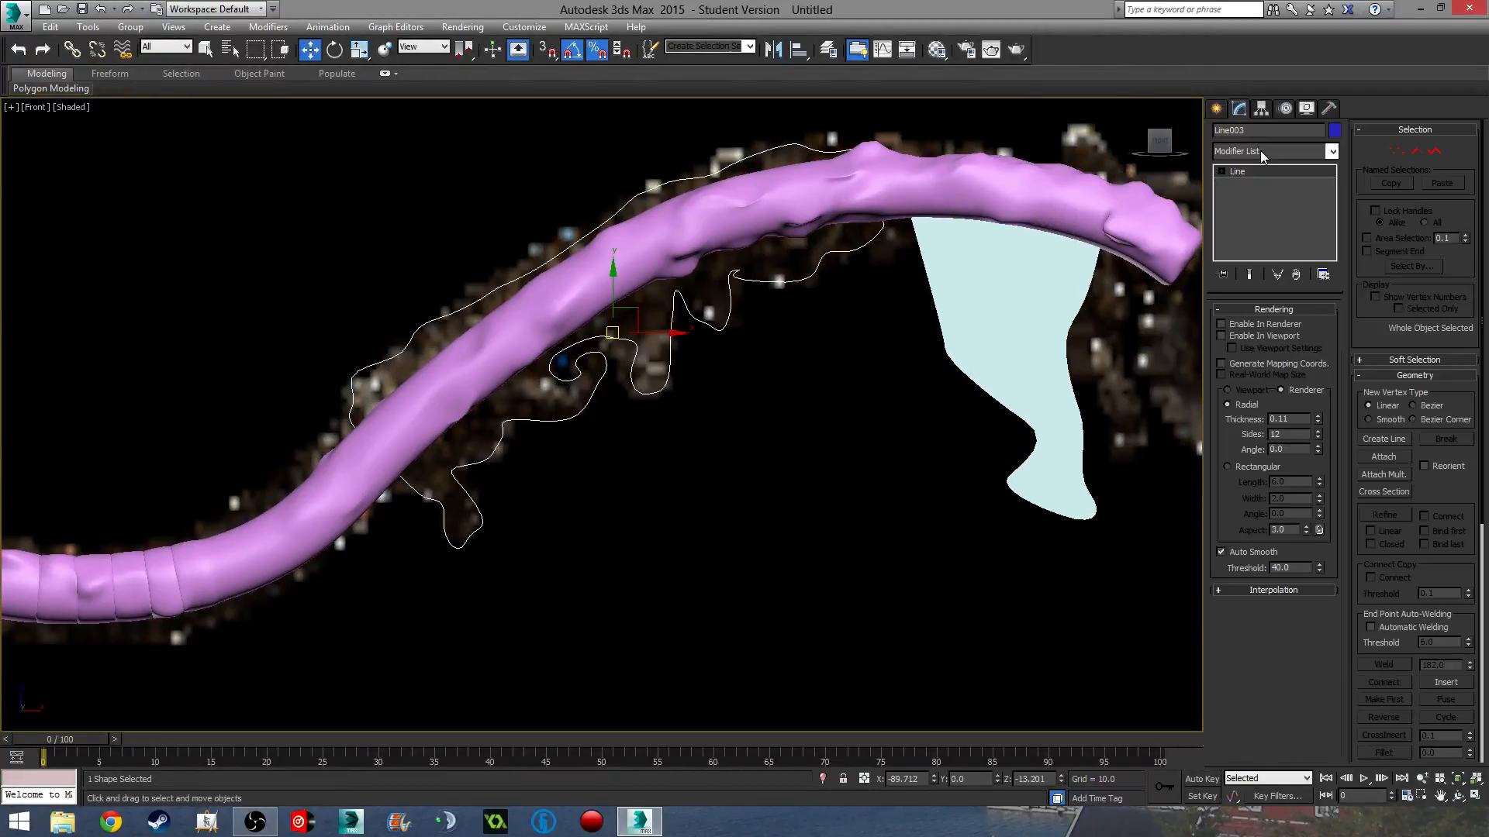
pyautogui.click(1259, 151)
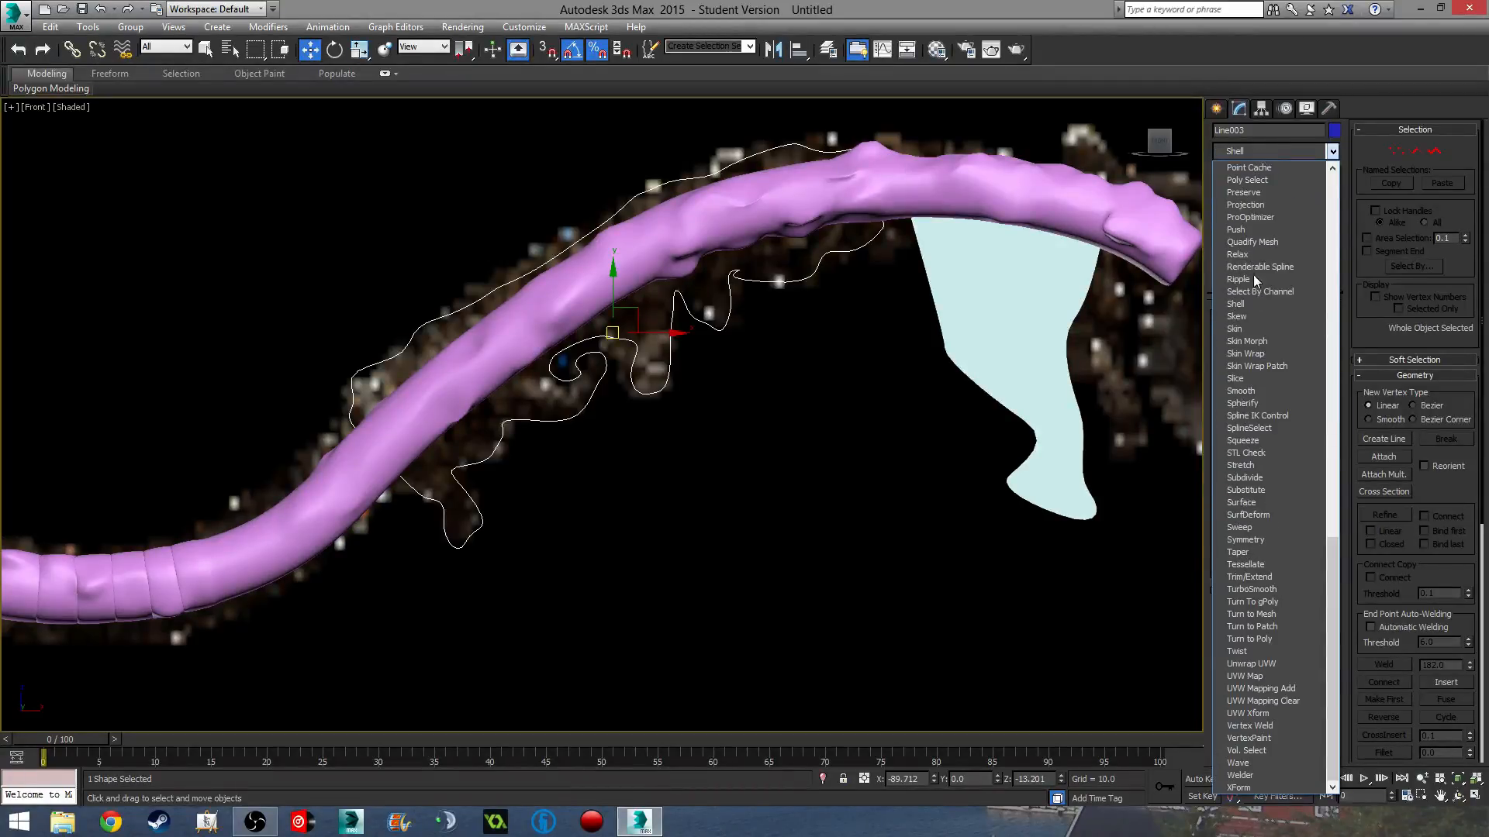
pyautogui.click(1264, 303)
pyautogui.keyDown('alt'); pyautogui.moveTo(860, 406); pyautogui.dragTo(858, 338, button='middle'); pyautogui.keyUp('alt')
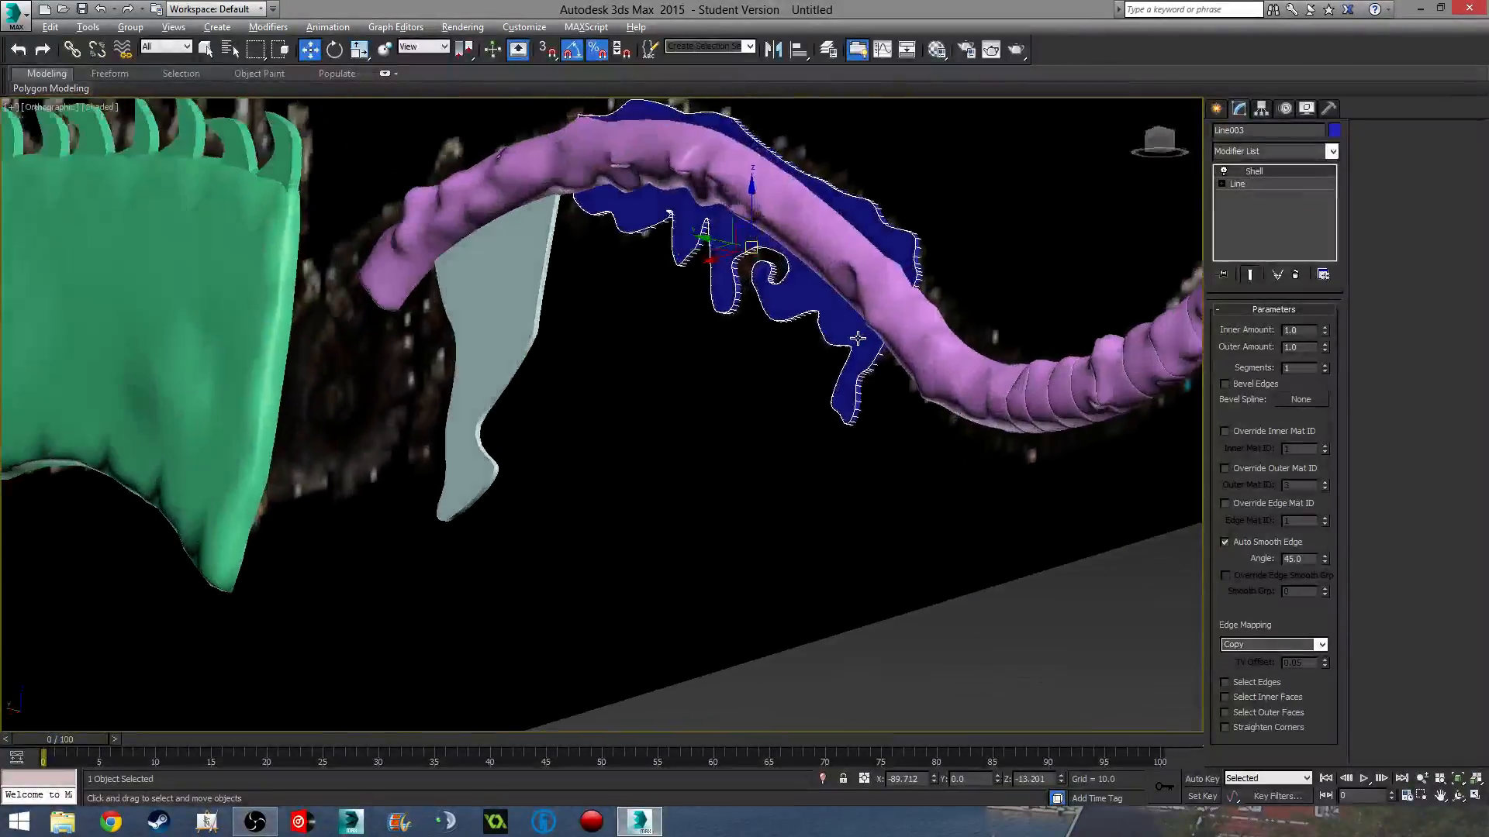
pyautogui.keyDown('alt'); pyautogui.moveTo(964, 236); pyautogui.dragTo(740, 295, button='middle'); pyautogui.keyUp('alt')
pyautogui.scroll(-5, 741, 295)
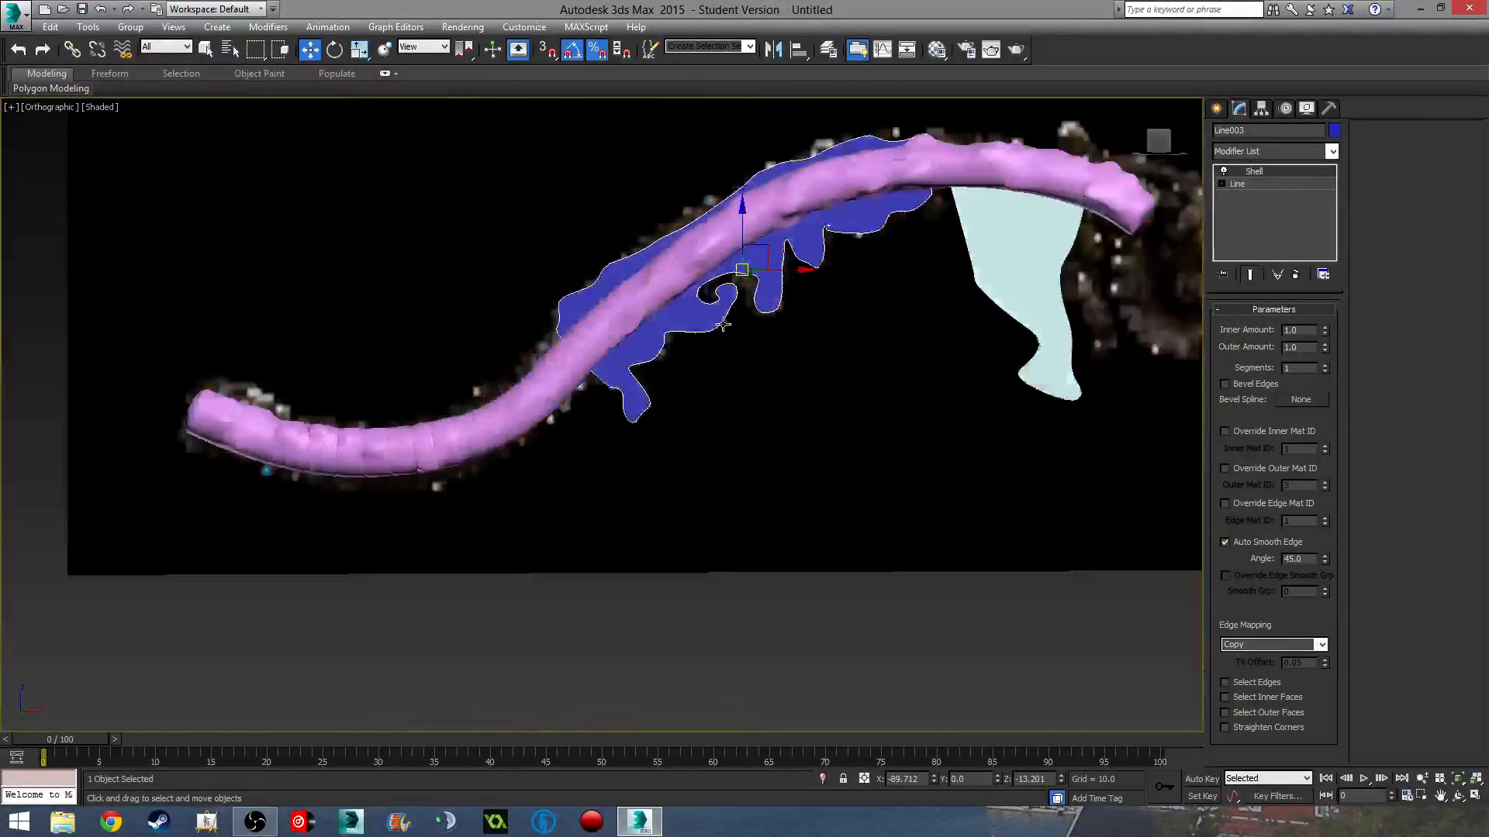
# - Collapse the fringe's entire modifier stack and accept the warning
pyautogui.rightClick(1249, 191)
pyautogui.click(1280, 343)
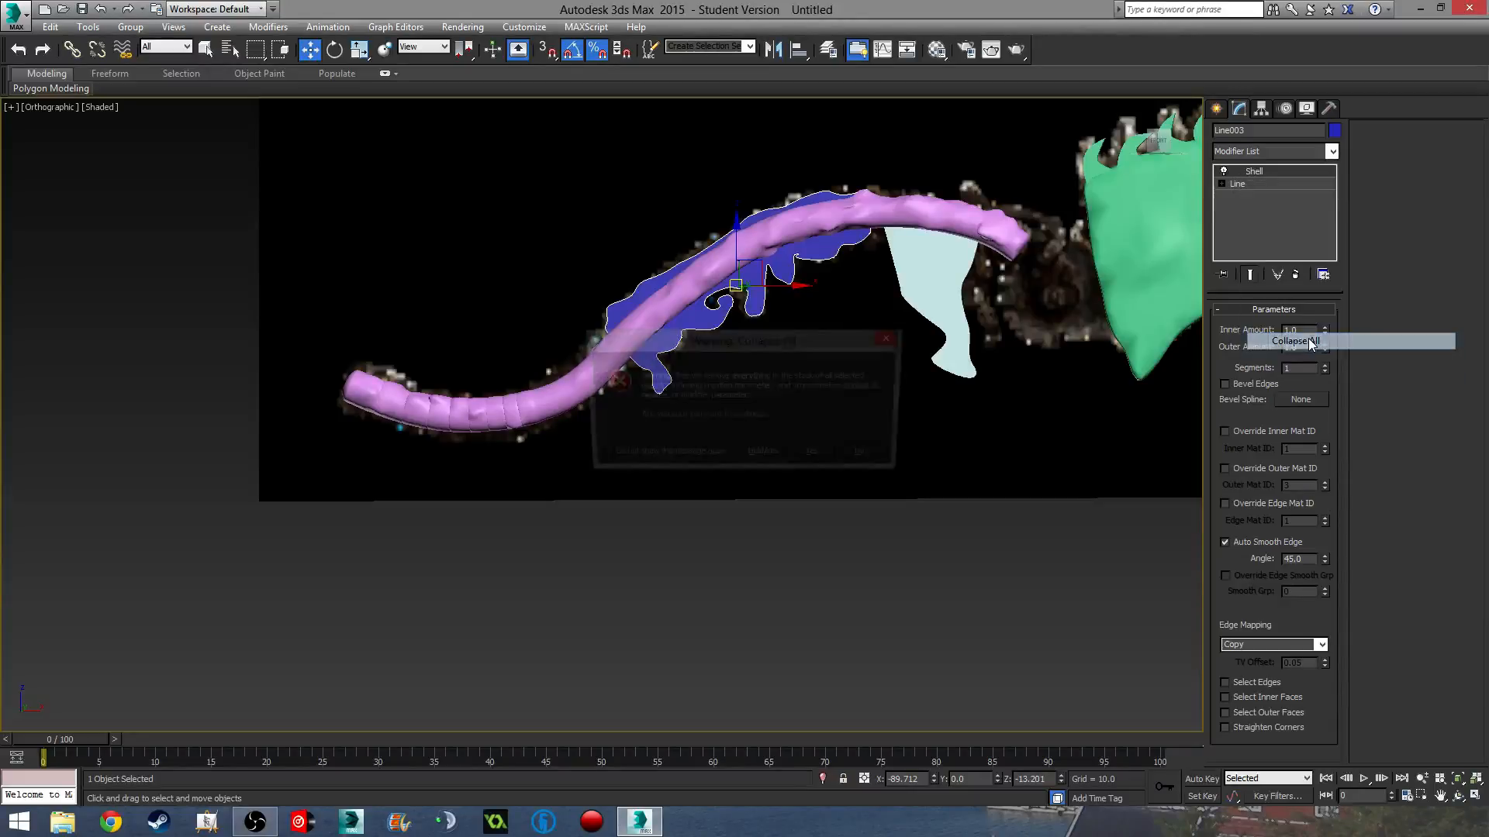
pyautogui.click(816, 457)
# - Try a TurboSmooth modifier on the collapsed fringe mesh
pyautogui.scroll(5, 659, 412)
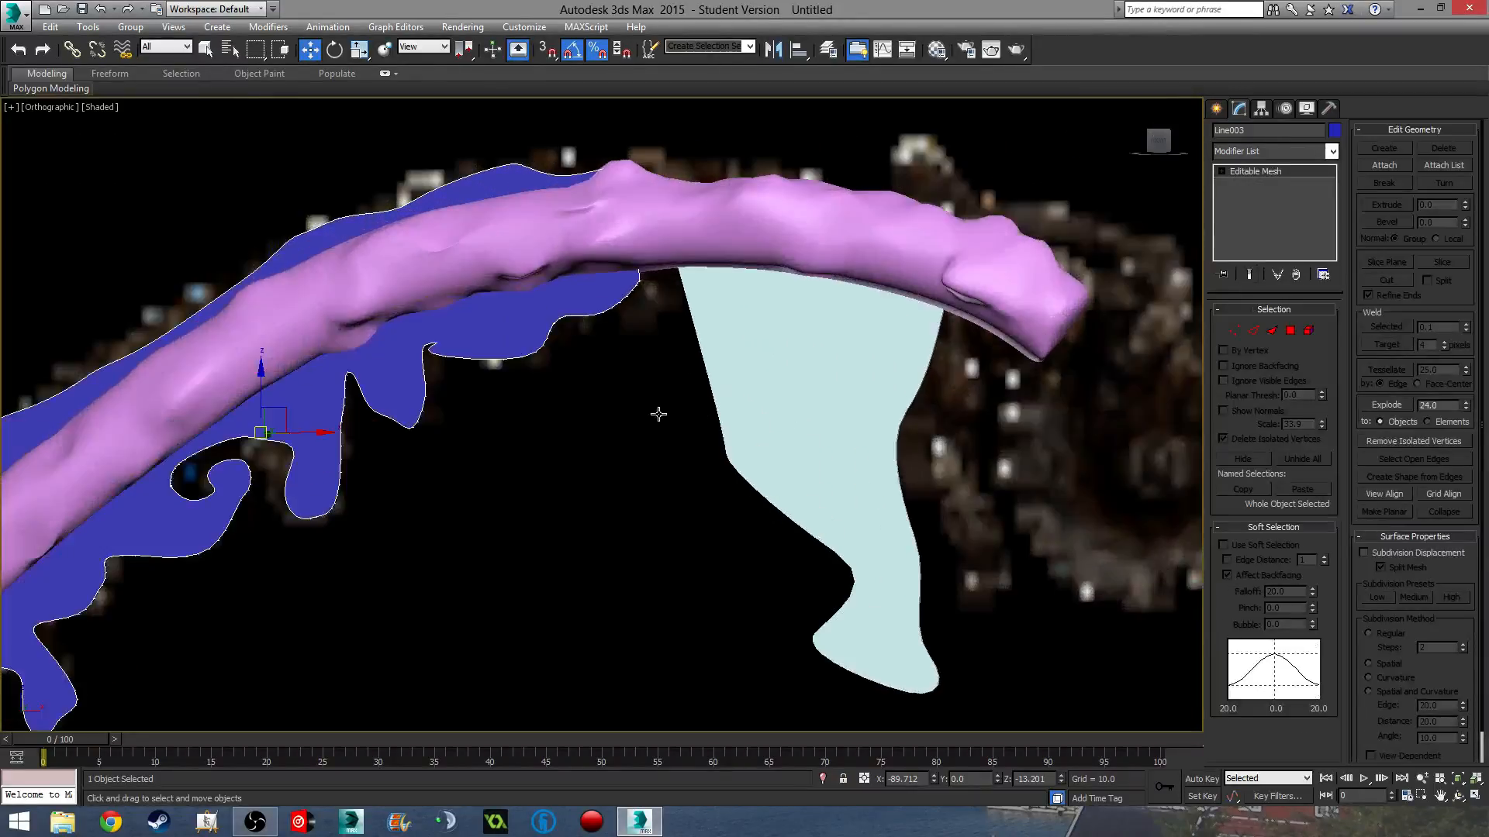
pyautogui.click(1291, 152)
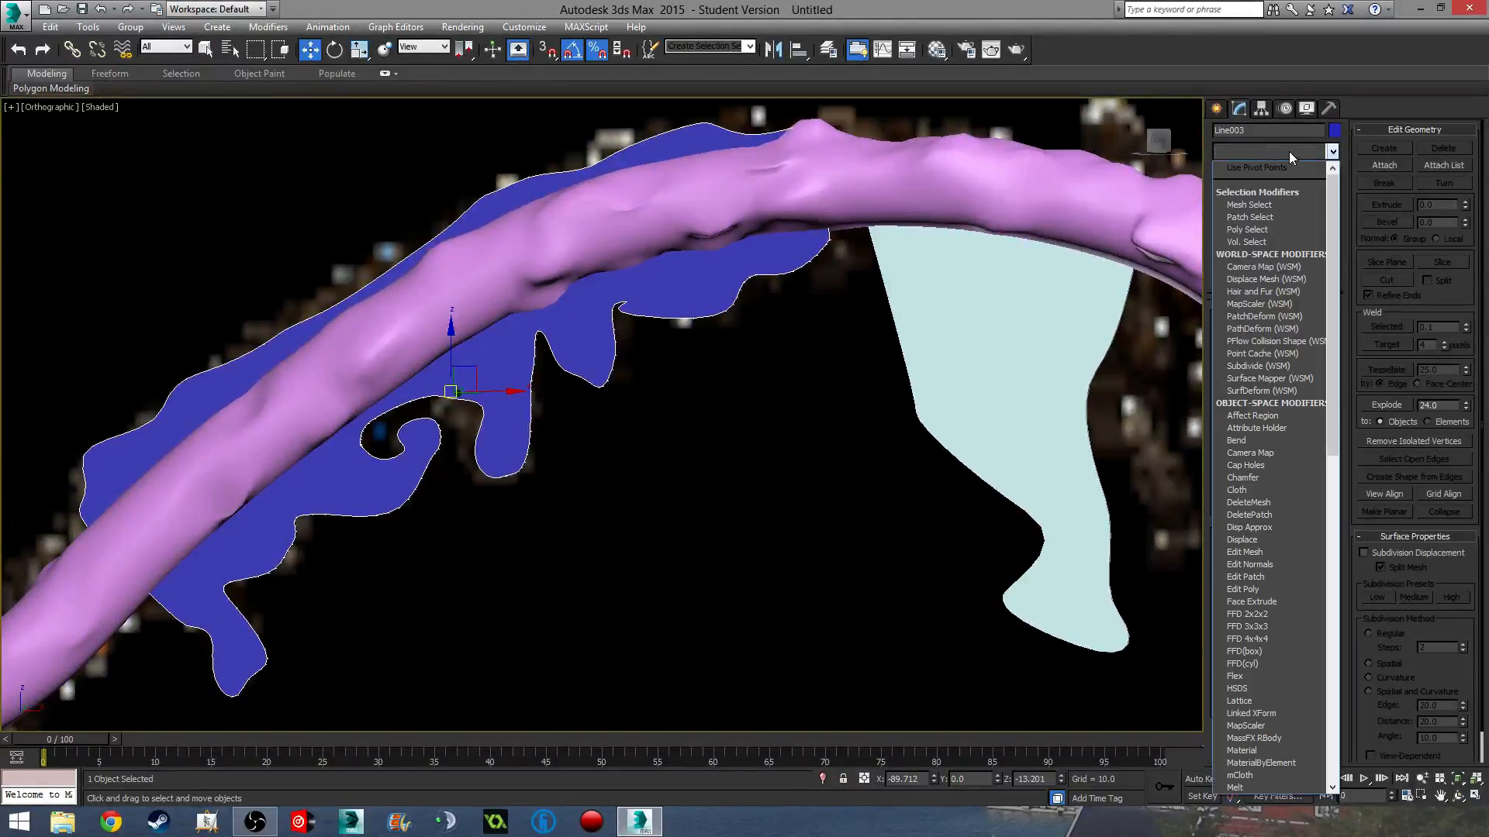
pyautogui.press('t')
pyautogui.press('t')
pyautogui.press('t')
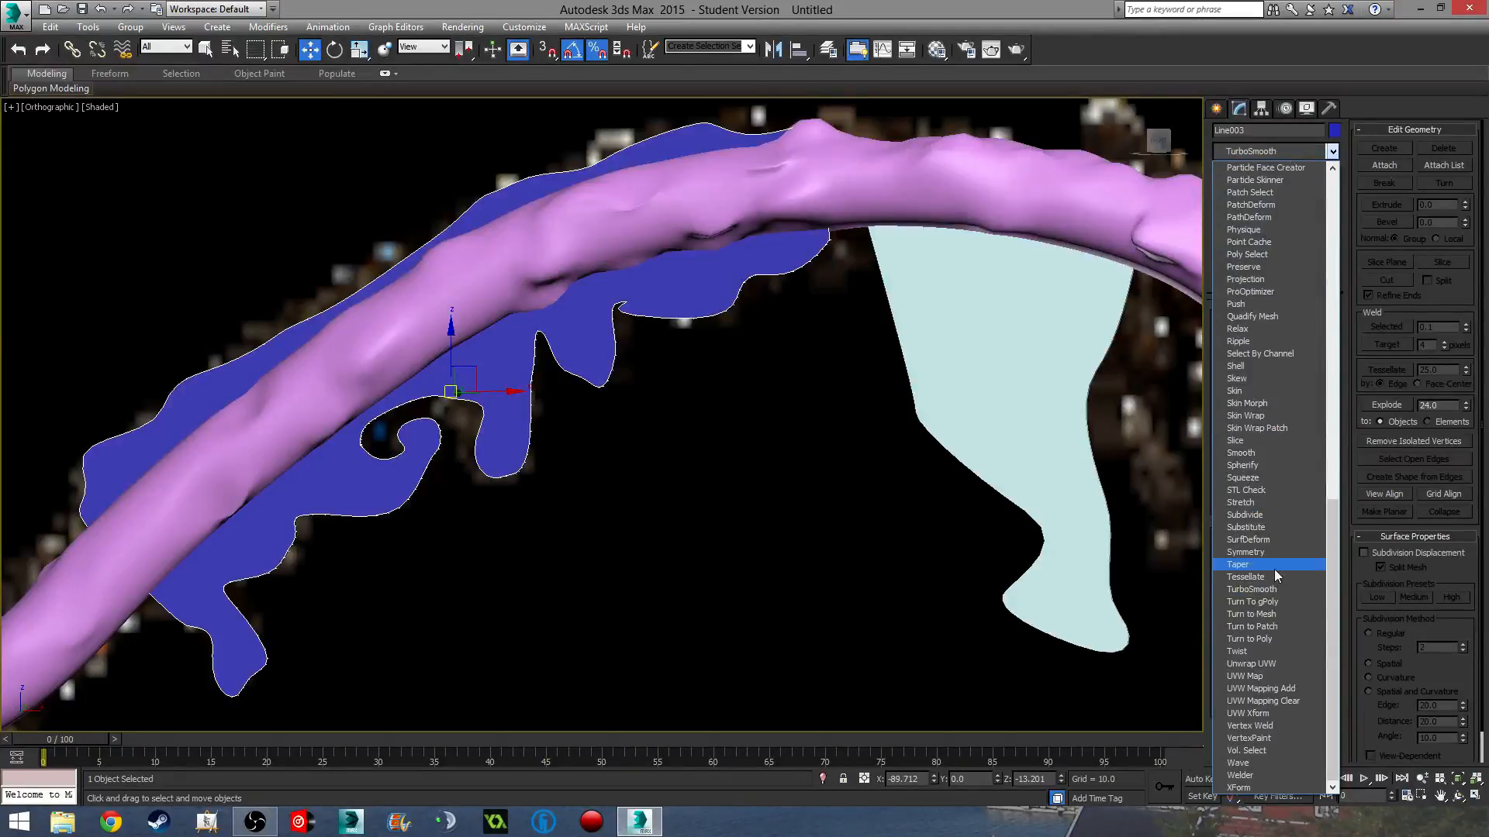
pyautogui.click(1283, 589)
pyautogui.moveTo(817, 538); pyautogui.dragTo(828, 518, button='middle')
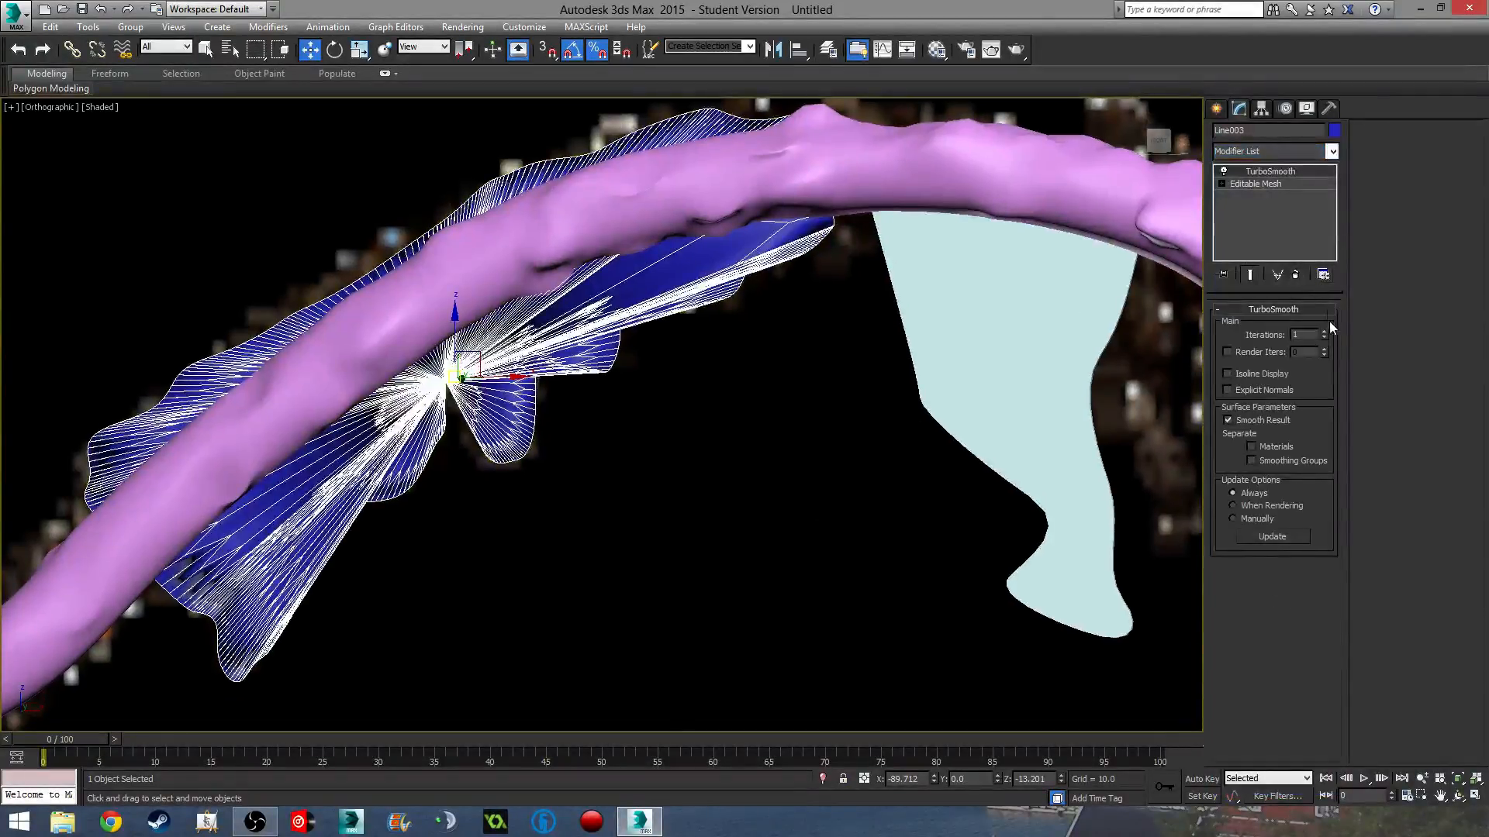
# - Delete the TurboSmooth modifier from the fringe mesh
pyautogui.rightClick(1272, 184)
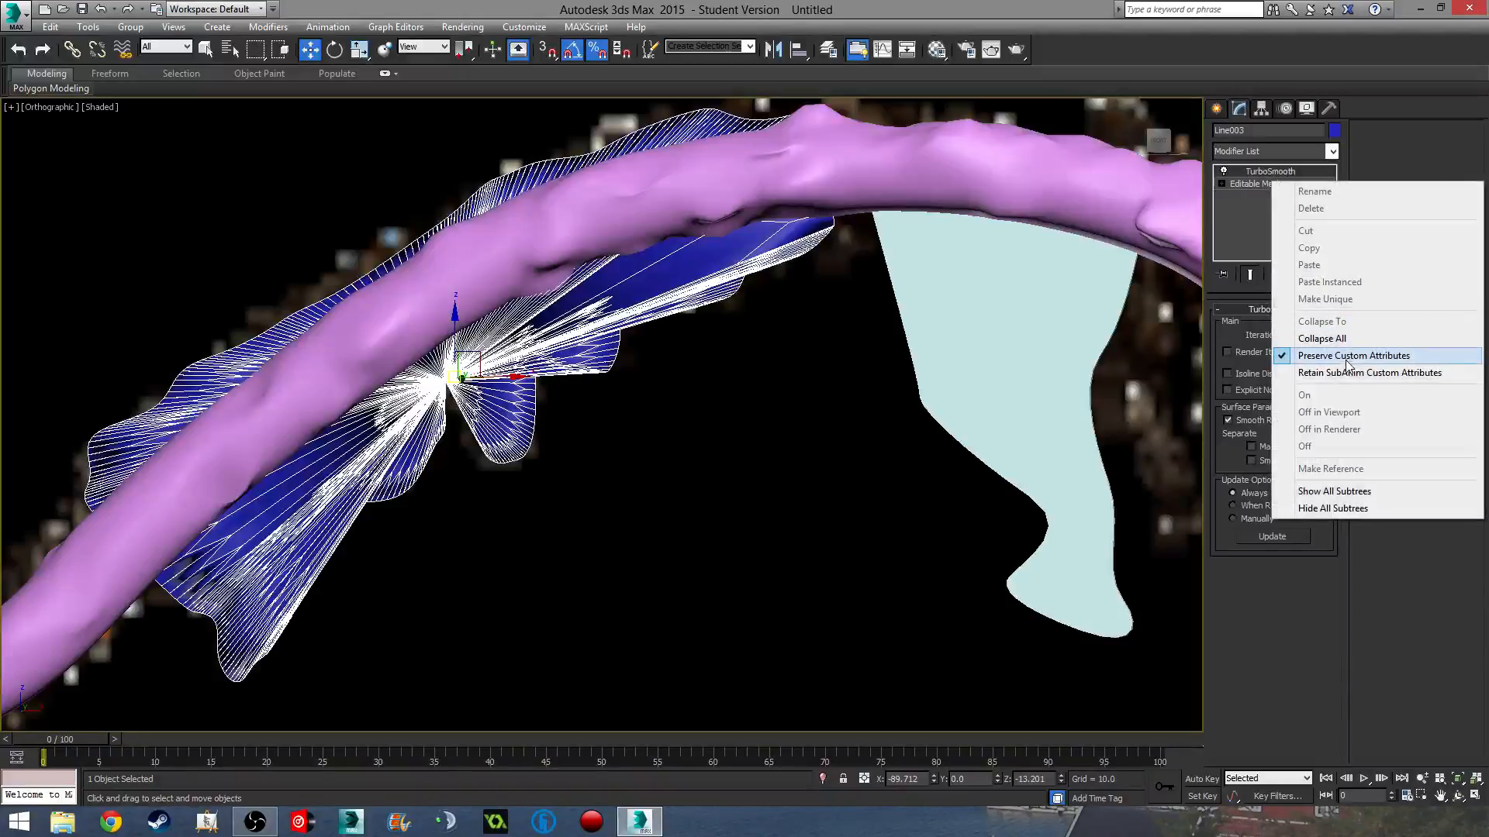
pyautogui.click(1303, 304)
pyautogui.click(1249, 185)
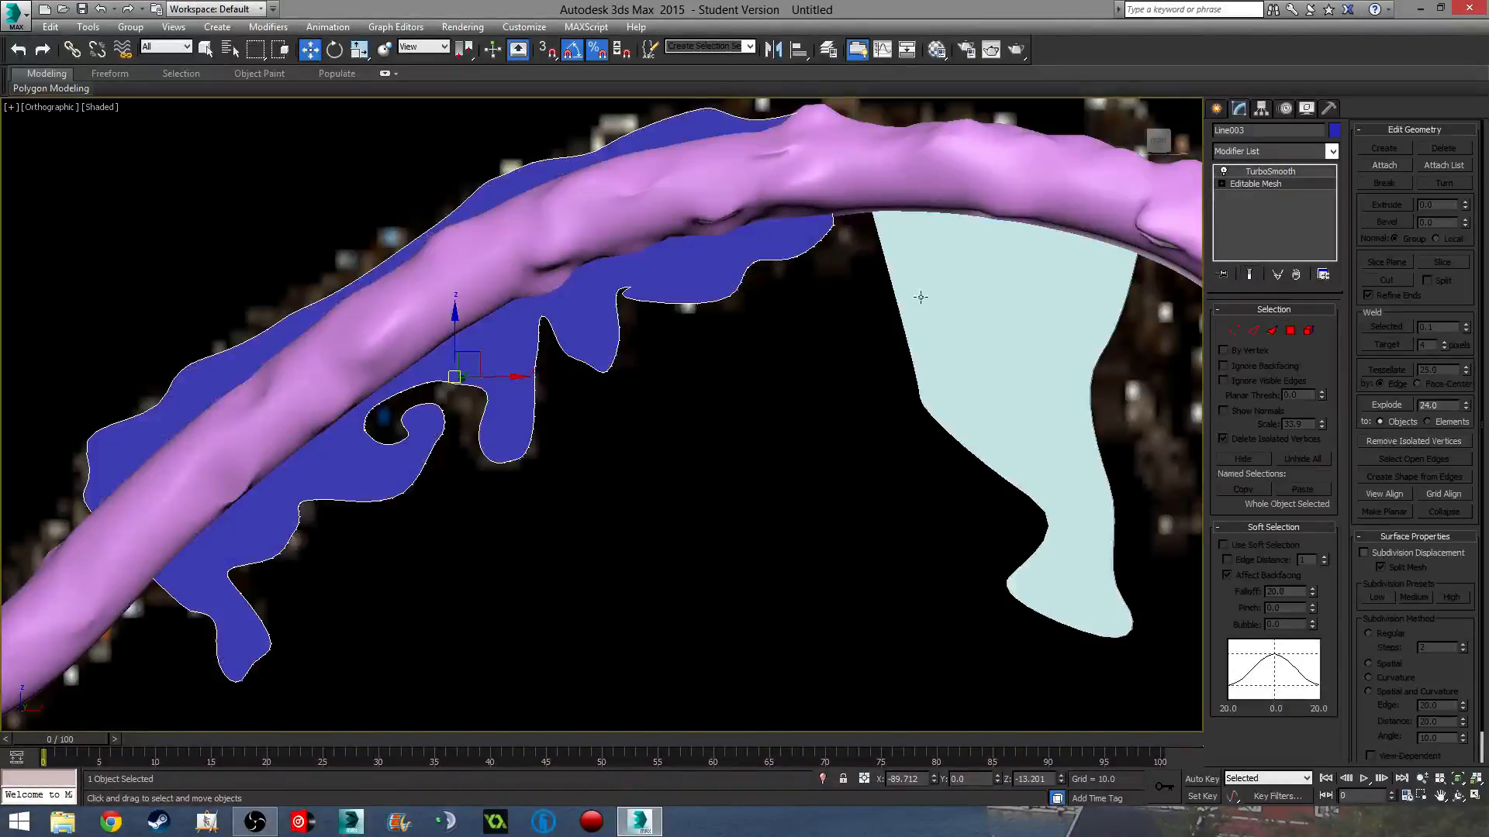
pyautogui.scroll(2, 927, 348)
pyautogui.rightClick(1263, 184)
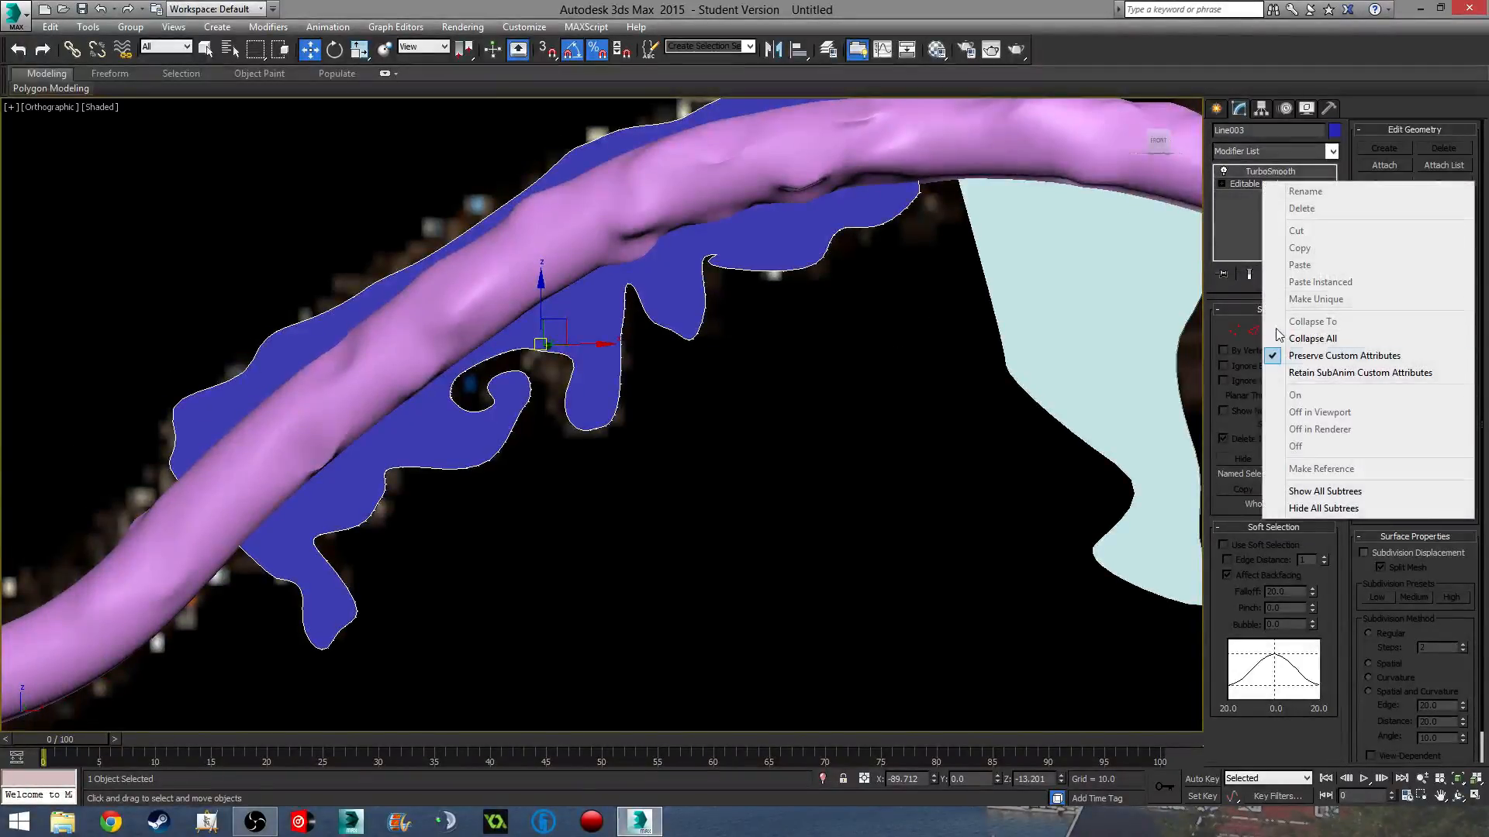
pyautogui.click(1248, 217)
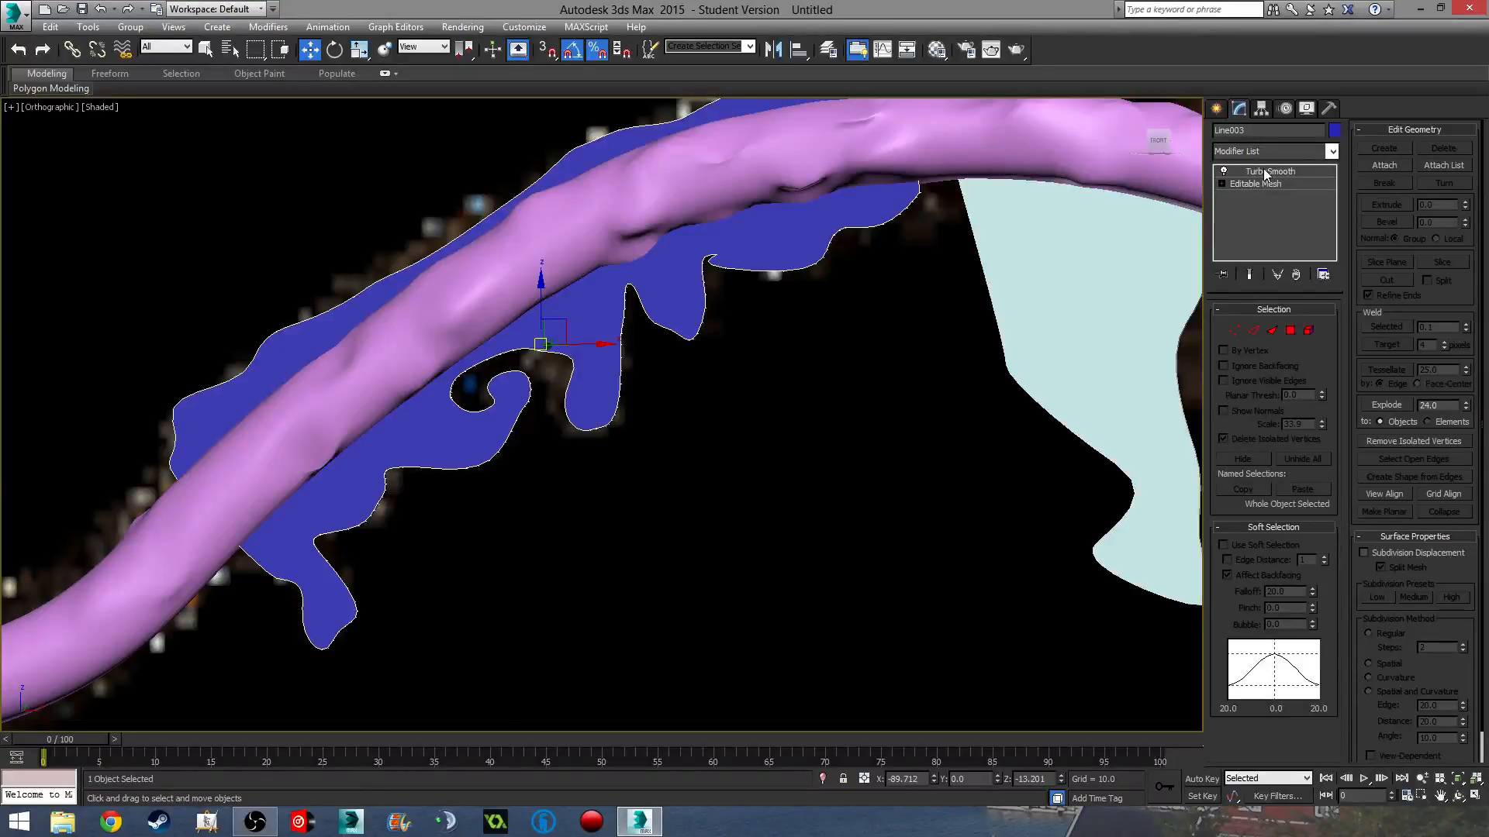
pyautogui.rightClick(1258, 170)
pyautogui.click(1299, 194)
# - Convert the fringe from Editable Mesh to Editable Poly
pyautogui.rightClick(1255, 181)
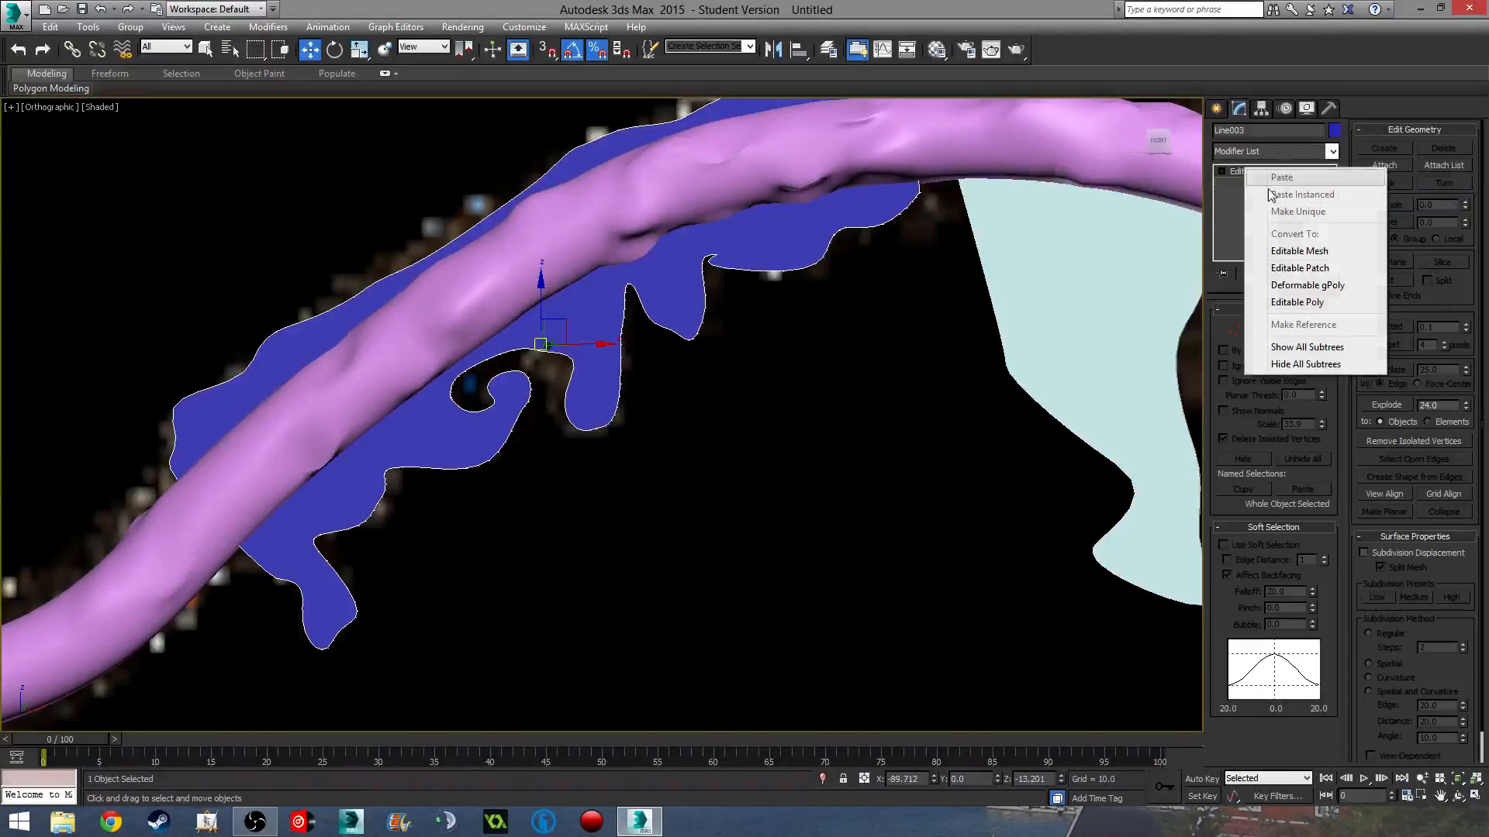
pyautogui.click(1330, 300)
pyautogui.moveTo(886, 415); pyautogui.dragTo(960, 437, button='middle')
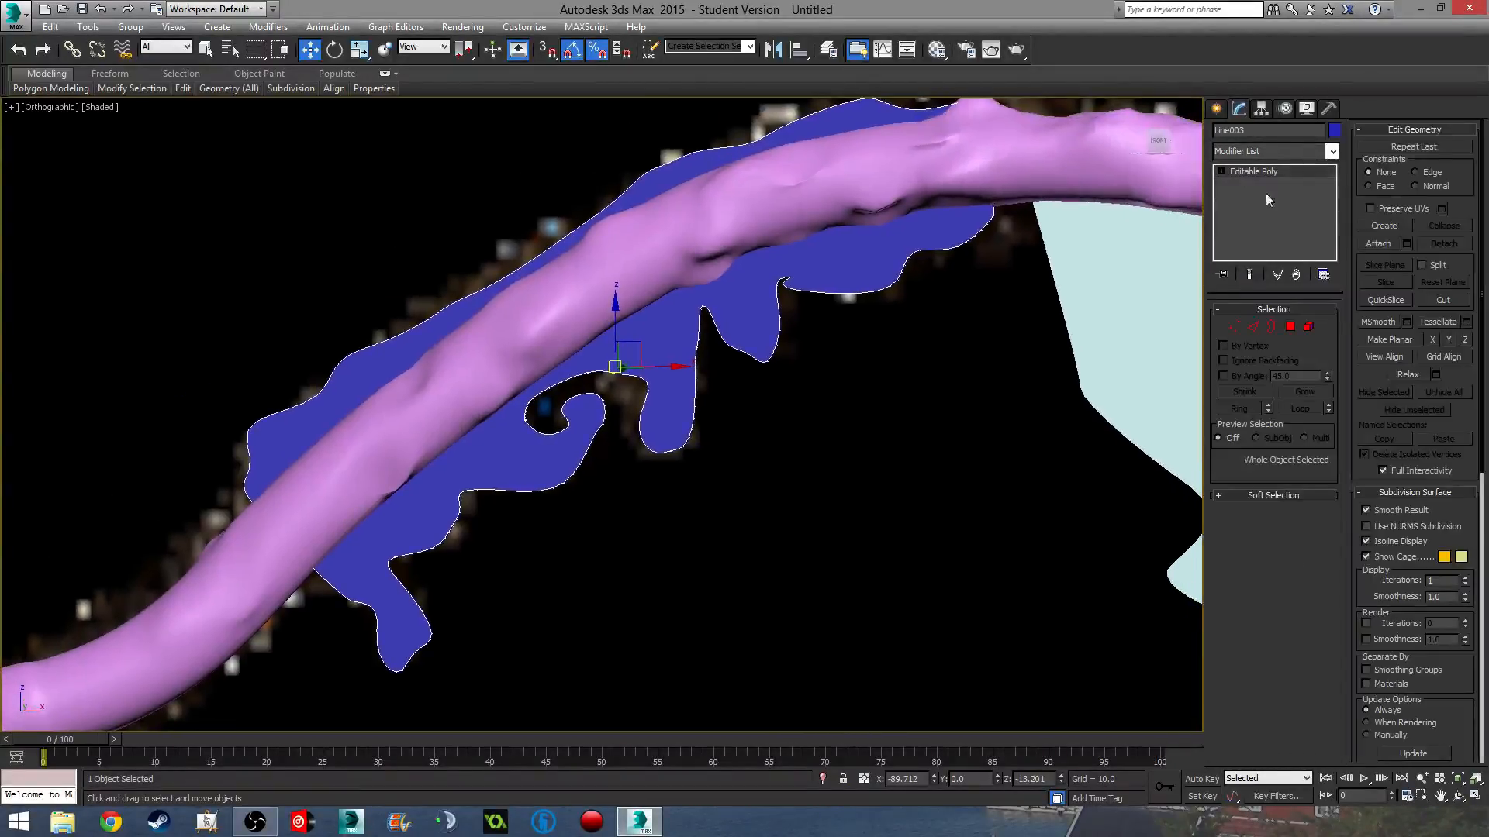
# - Try TurboSmooth on the Editable Poly fringe, then delete the modifier
pyautogui.click(1279, 146)
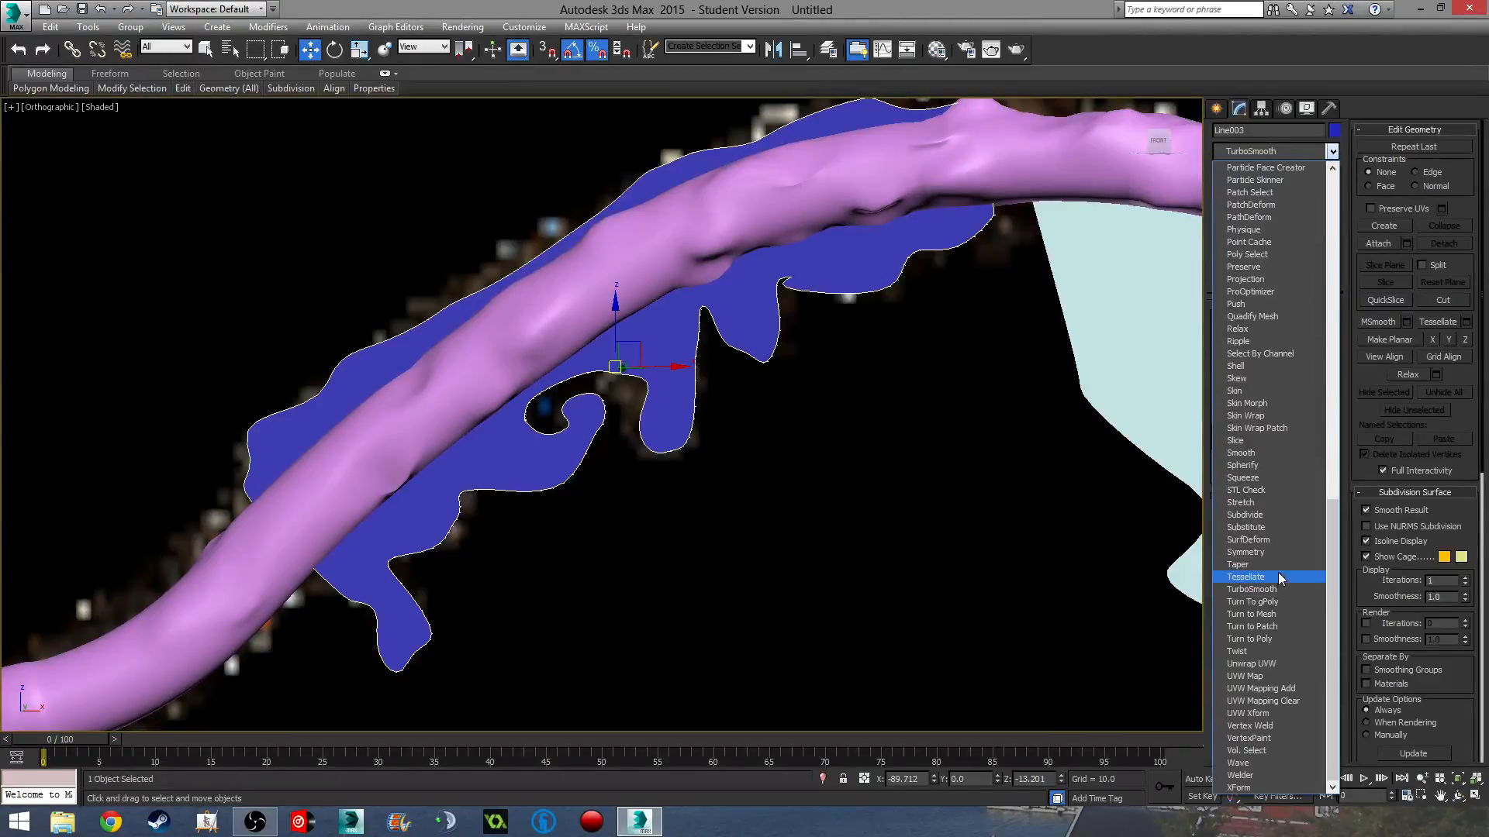
pyautogui.click(1251, 589)
pyautogui.moveTo(804, 489)
pyautogui.keyDown('alt'); pyautogui.mouseDown(button='middle')
pyautogui.moveTo(734, 374)
pyautogui.moveTo(522, 505)
pyautogui.moveTo(794, 492)
pyautogui.mouseUp(button='middle'); pyautogui.keyUp('alt')
pyautogui.rightClick(1280, 177)
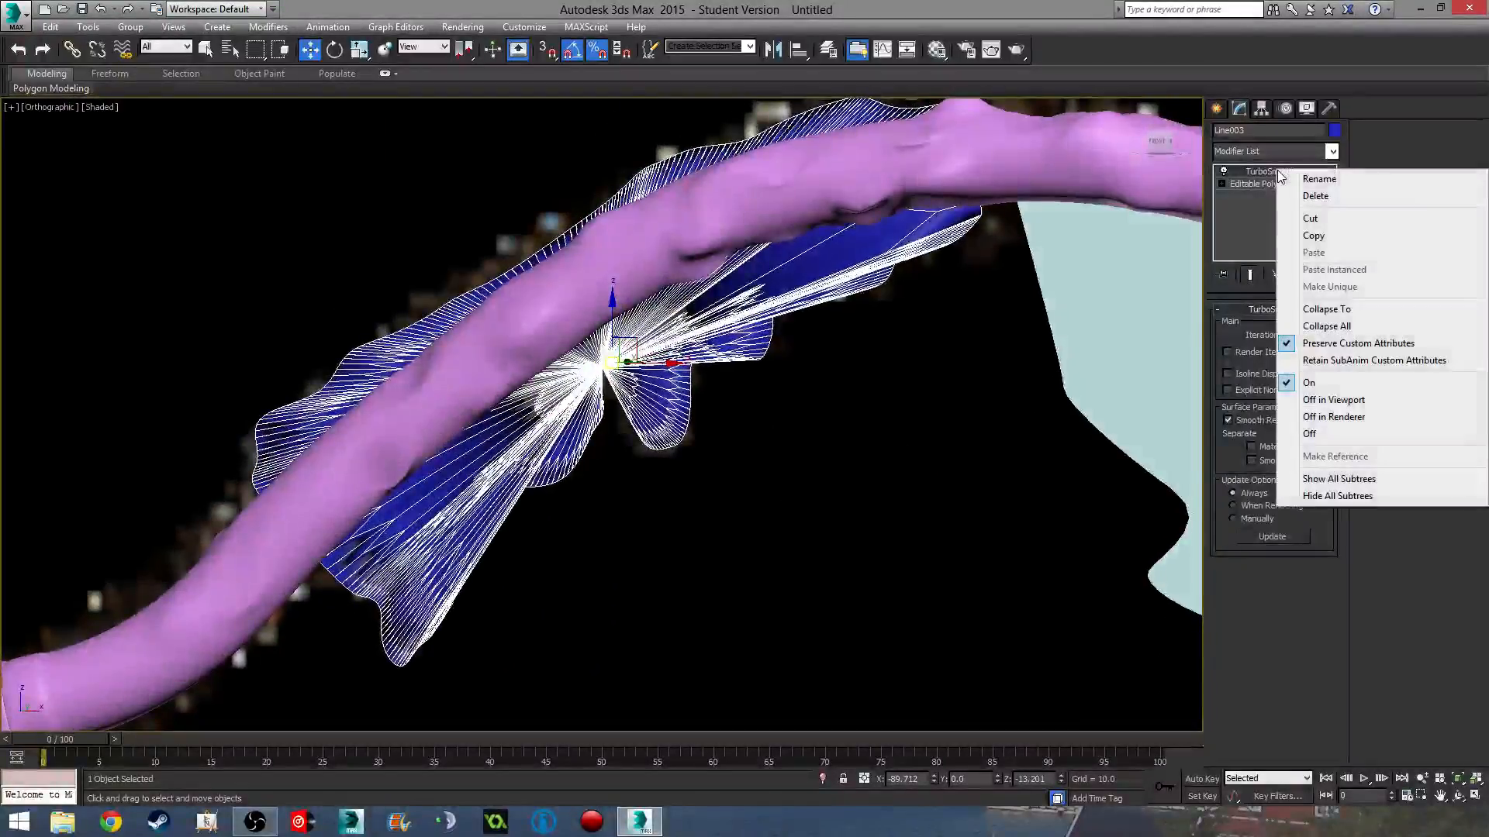
pyautogui.click(1315, 197)
# - Switch the fringe to vertex editing and select the vertices along its whole upper edge in the Front view
pyautogui.keyDown('alt'); pyautogui.moveTo(721, 426); pyautogui.dragTo(756, 411, button='middle'); pyautogui.keyUp('alt')
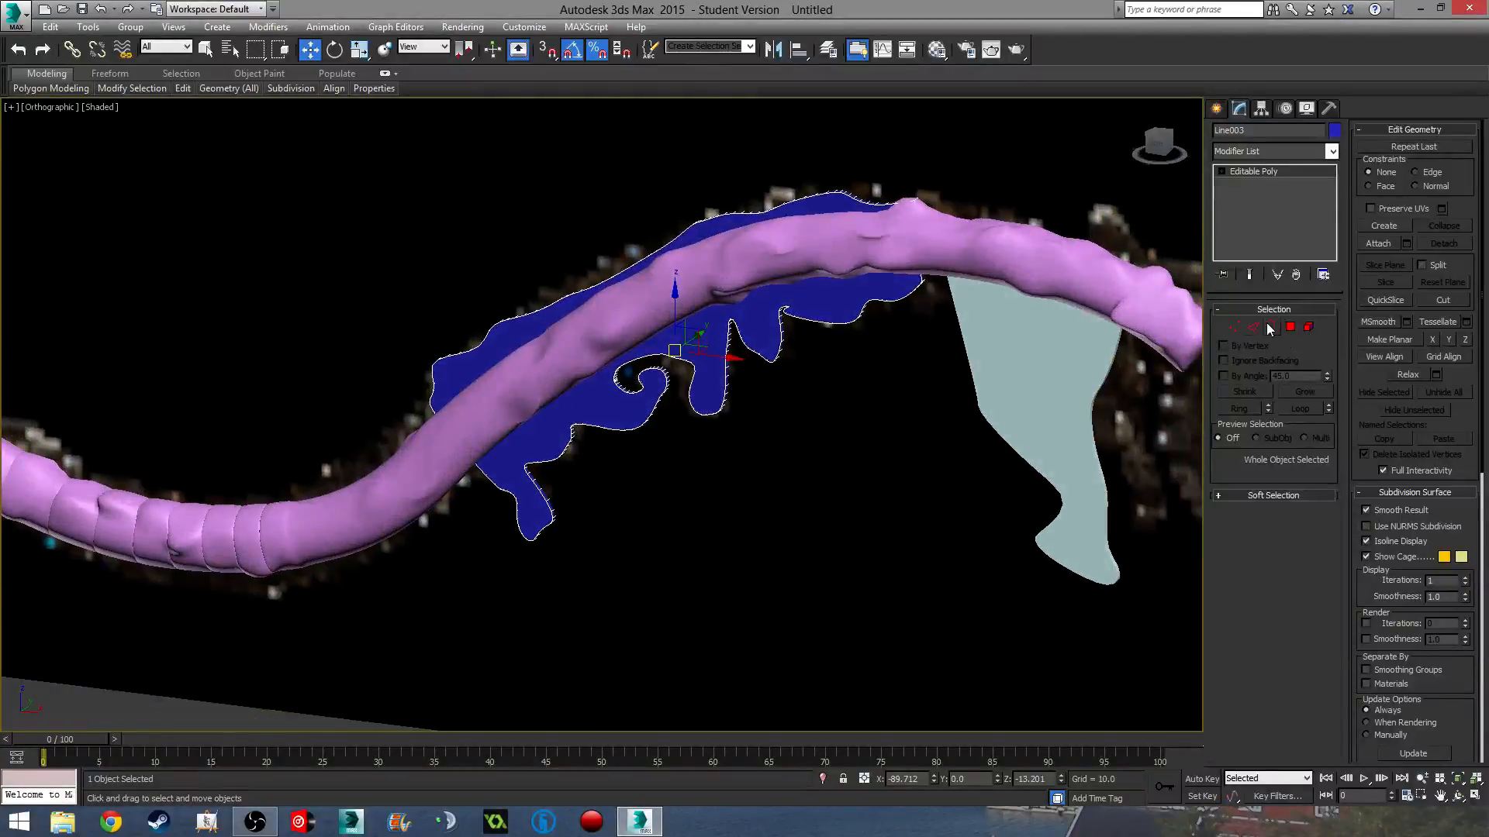
pyautogui.click(1233, 326)
pyautogui.keyDown('alt'); pyautogui.moveTo(1124, 364); pyautogui.dragTo(978, 402, button='middle'); pyautogui.keyUp('alt')
pyautogui.hotkey('shift', 'z')
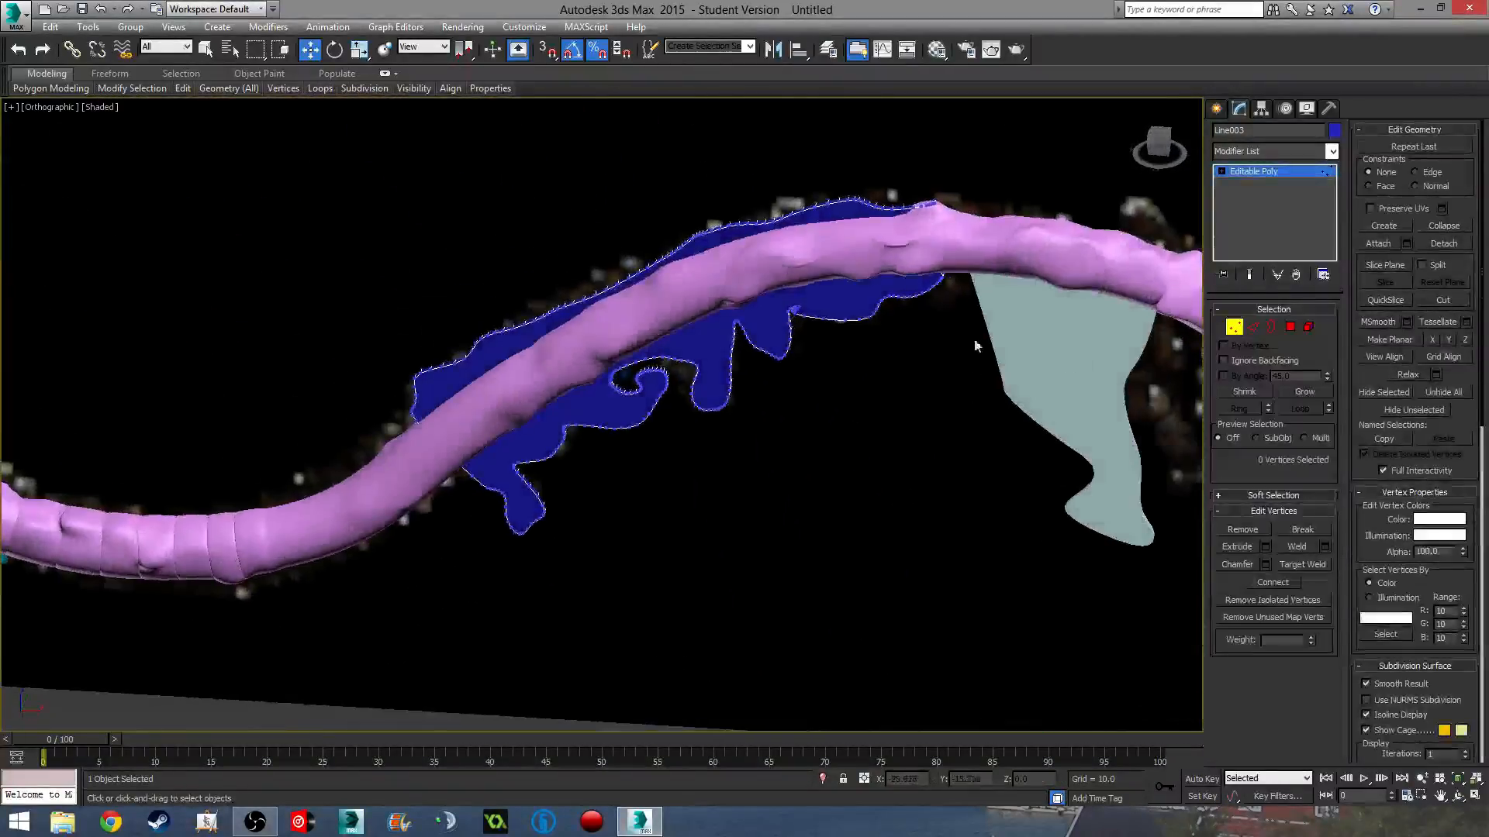
pyautogui.press('f')
pyautogui.hotkey('shift', 'z')
pyautogui.hotkey('shift', 'z')
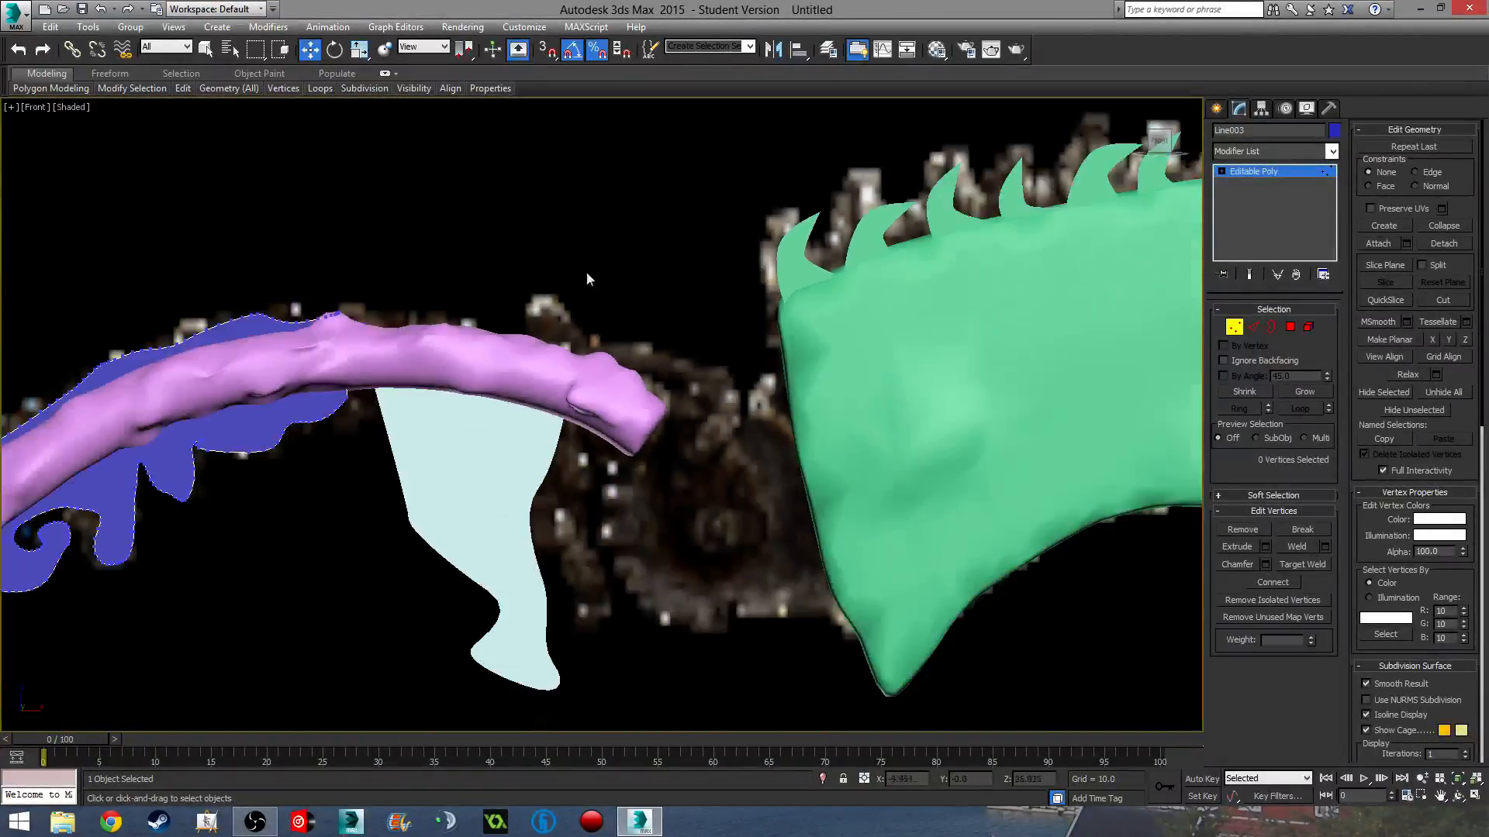
pyautogui.moveTo(111, 490); pyautogui.dragTo(312, 626)
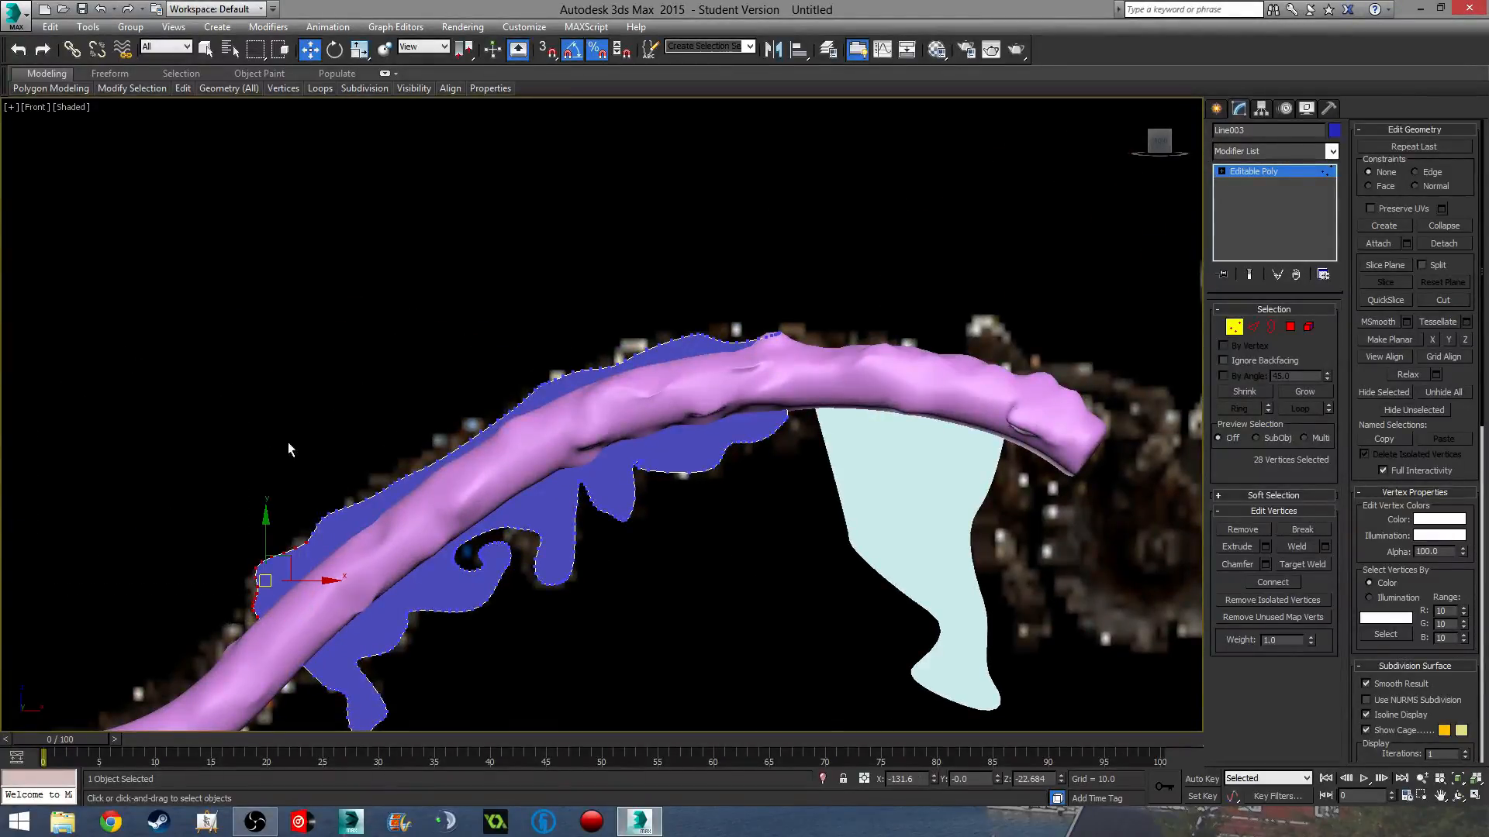
pyautogui.keyDown('ctrl'); pyautogui.moveTo(250, 458); pyautogui.dragTo(349, 547); pyautogui.keyUp('ctrl')
pyautogui.keyDown('ctrl'); pyautogui.moveTo(368, 448); pyautogui.dragTo(520, 444); pyautogui.keyUp('ctrl')
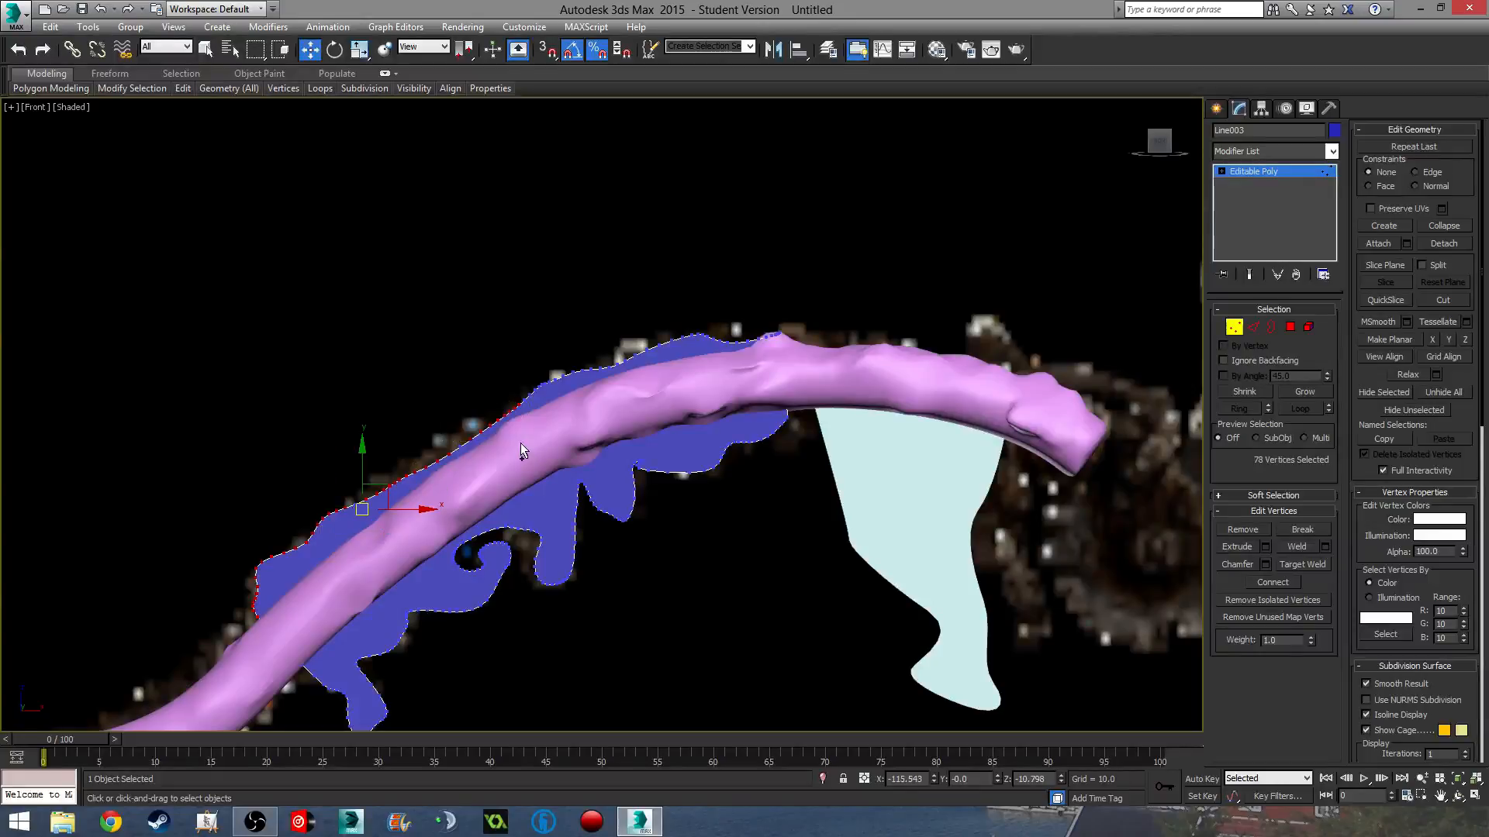
pyautogui.keyDown('ctrl'); pyautogui.moveTo(598, 404); pyautogui.dragTo(600, 405); pyautogui.keyUp('ctrl')
pyautogui.keyDown('ctrl'); pyautogui.moveTo(665, 318); pyautogui.dragTo(717, 399); pyautogui.keyUp('ctrl')
pyautogui.keyDown('ctrl'); pyautogui.moveTo(740, 313); pyautogui.dragTo(801, 350); pyautogui.keyUp('ctrl')
pyautogui.keyDown('ctrl'); pyautogui.moveTo(667, 332); pyautogui.dragTo(797, 408); pyautogui.keyUp('ctrl')
# - Scale down the selected vertices along the fringe's upper edge
pyautogui.keyDown('alt'); pyautogui.moveTo(797, 409); pyautogui.dragTo(644, 449, button='middle'); pyautogui.keyUp('alt')
pyautogui.press('r')
pyautogui.moveTo(449, 445); pyautogui.dragTo(296, 469)
pyautogui.keyDown('alt'); pyautogui.moveTo(296, 468); pyautogui.dragTo(524, 398, button='middle'); pyautogui.keyUp('alt')
# - Try moving the selected upper-edge vertices down into the tube, then undo the move
pyautogui.press('w')
pyautogui.moveTo(502, 386); pyautogui.dragTo(506, 411)
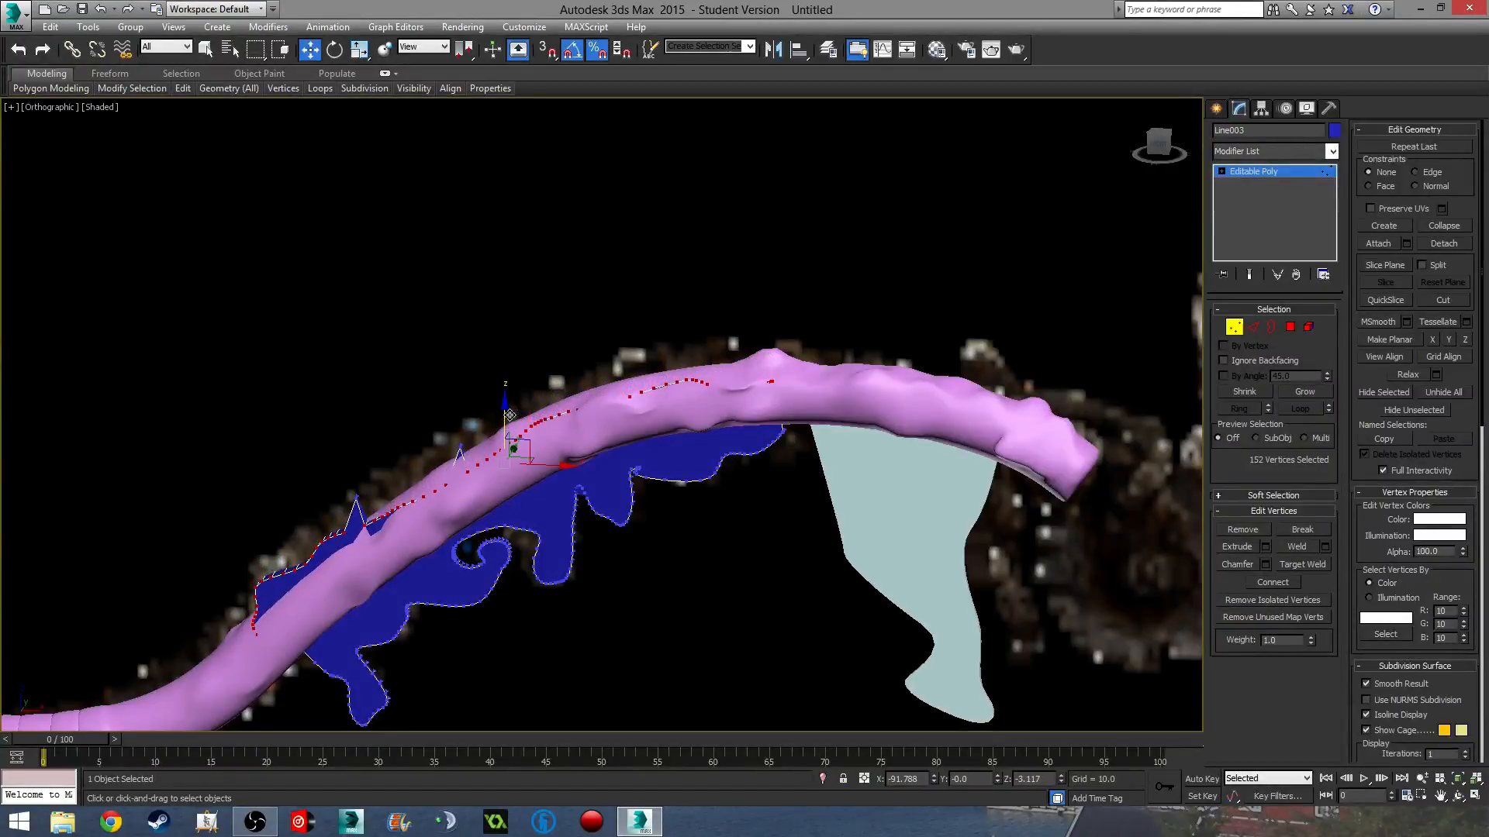
pyautogui.hotkey('ctrl', 'z')
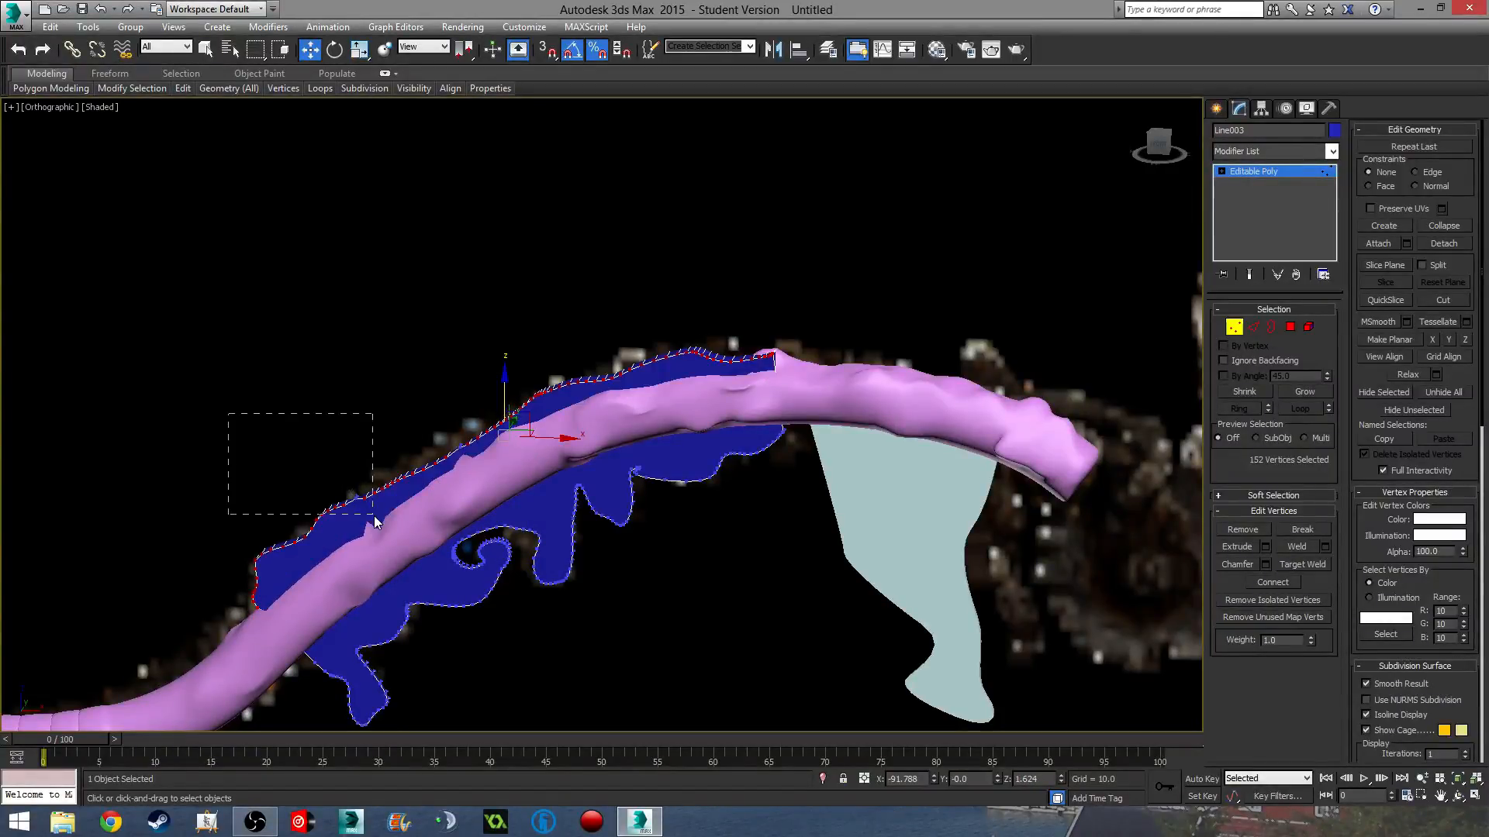
# - Add the missed upper-edge vertices to the selection and move them all down toward the tube
pyautogui.keyDown('ctrl'); pyautogui.moveTo(374, 522); pyautogui.dragTo(374, 522); pyautogui.keyUp('ctrl')
pyautogui.moveTo(504, 399); pyautogui.dragTo(505, 430)
pyautogui.keyDown('alt'); pyautogui.moveTo(506, 429); pyautogui.dragTo(388, 417, button='middle'); pyautogui.keyUp('alt')
# - Select the vertices at the tip of the fringe's lowest lobe and scale them down to about 70 percent
pyautogui.scroll(5, 387, 417)
pyautogui.moveTo(560, 530); pyautogui.dragTo(309, 401)
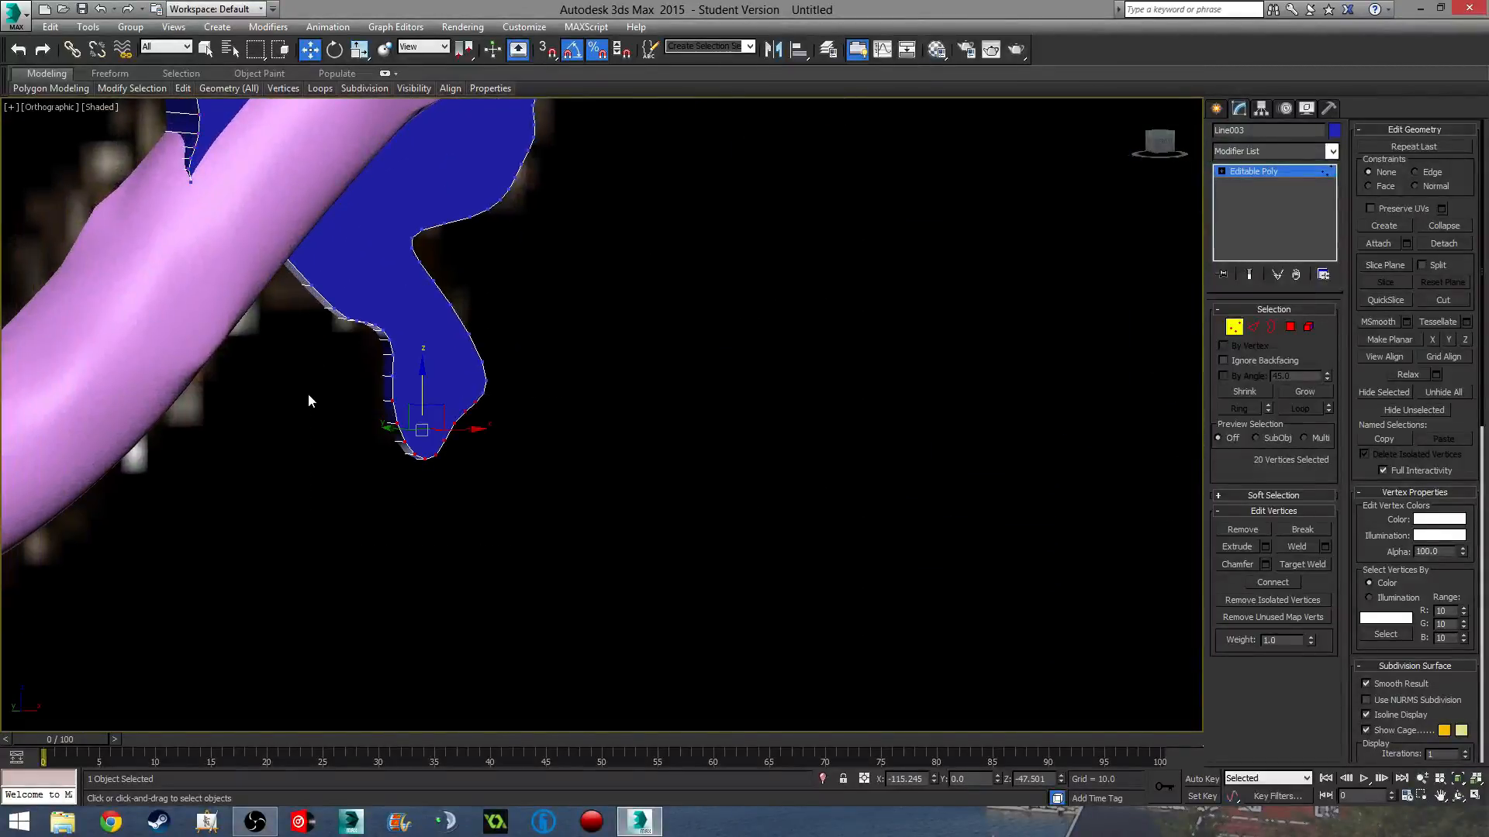
pyautogui.press('r')
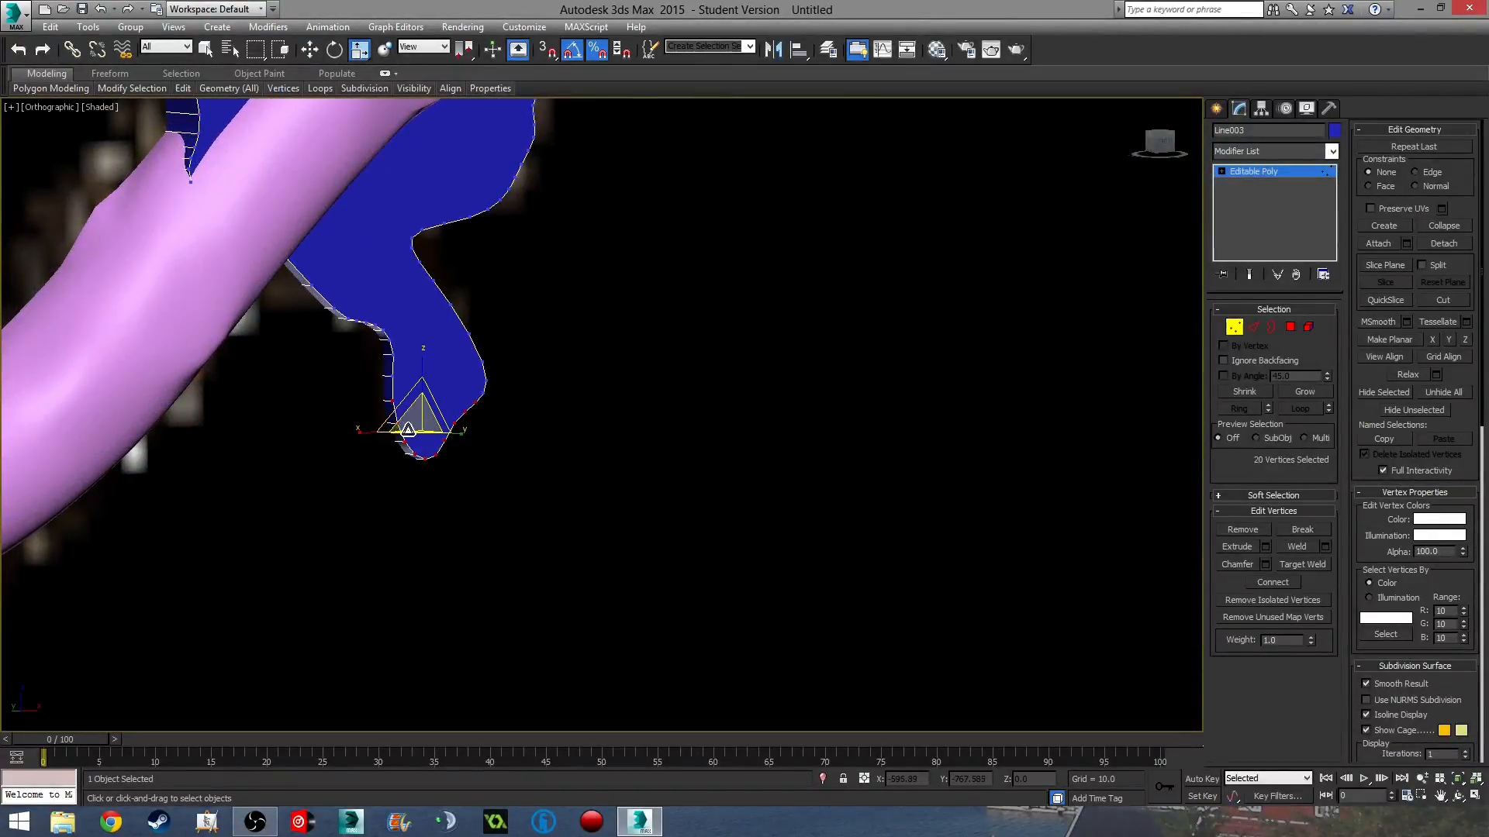
pyautogui.moveTo(409, 424); pyautogui.dragTo(412, 465)
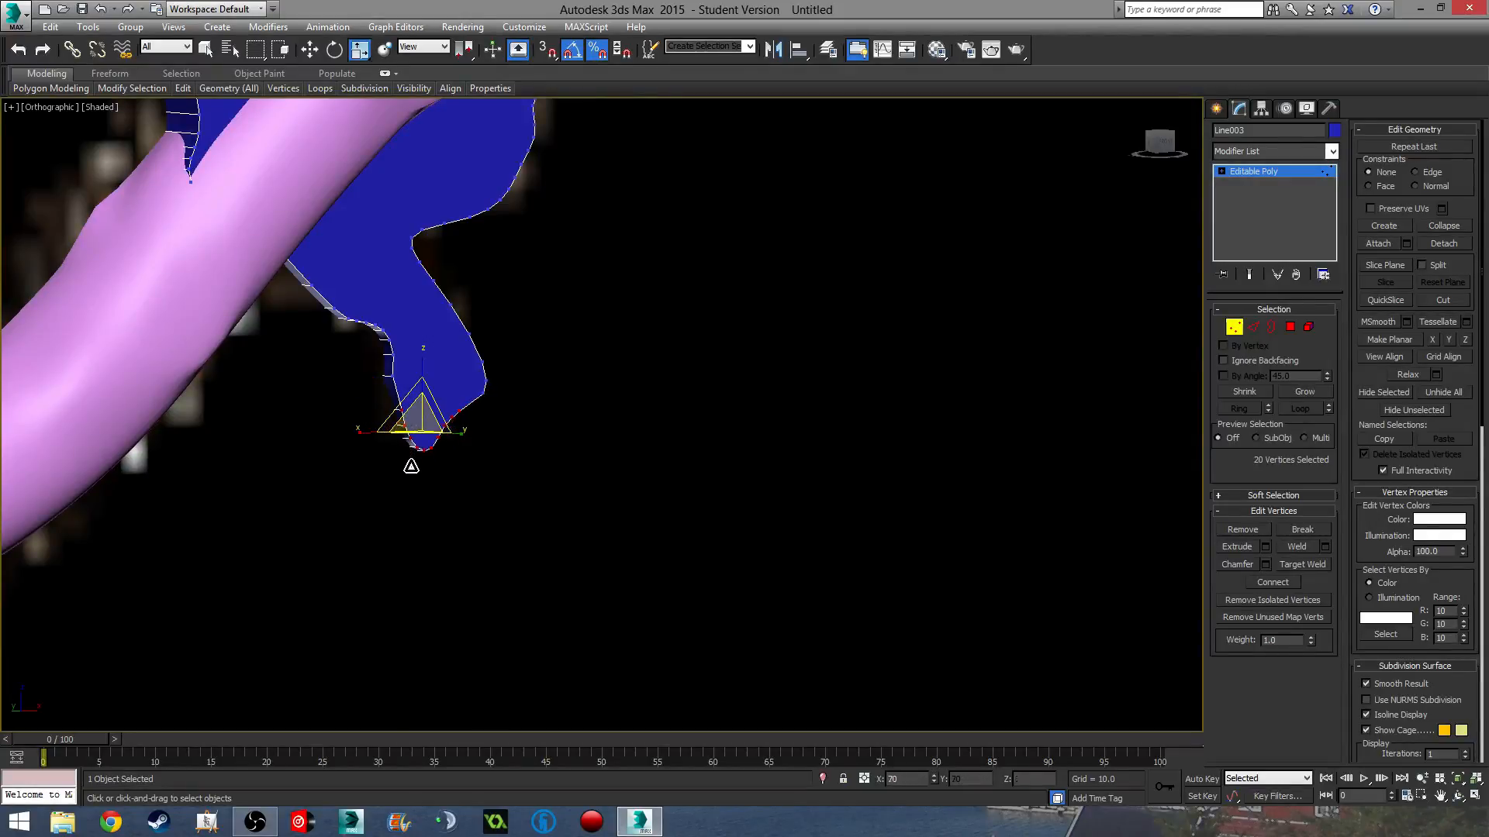
pyautogui.keyDown('alt'); pyautogui.moveTo(411, 465); pyautogui.dragTo(475, 446, button='middle'); pyautogui.keyUp('alt')
pyautogui.moveTo(474, 446); pyautogui.dragTo(438, 422)
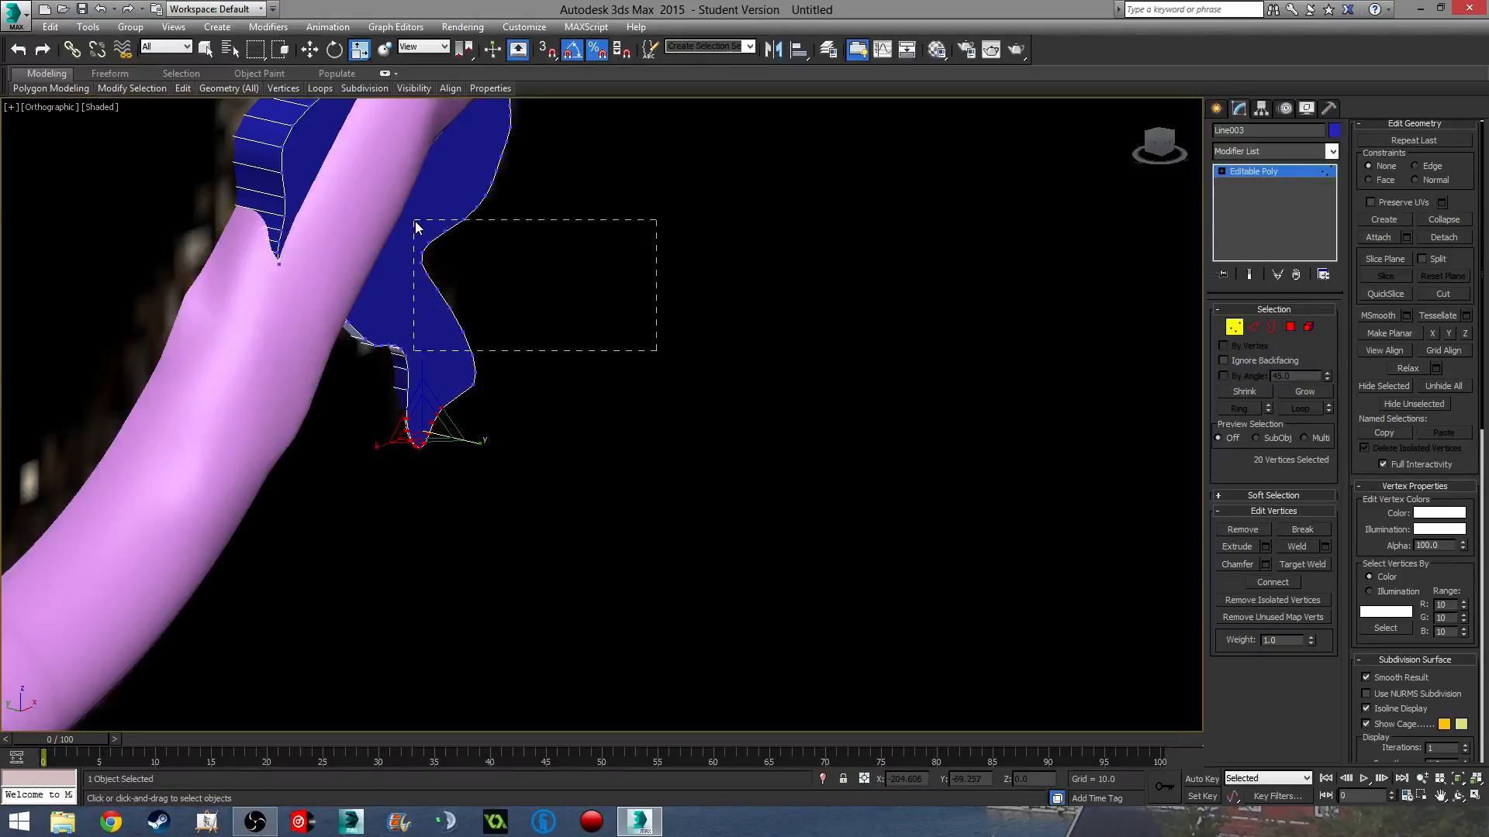
# - Select the vertices in the bend above the lowest lobe's tip and enable soft selection with a falloff of 2.4
pyautogui.moveTo(416, 225); pyautogui.dragTo(415, 225)
pyautogui.click(1215, 498)
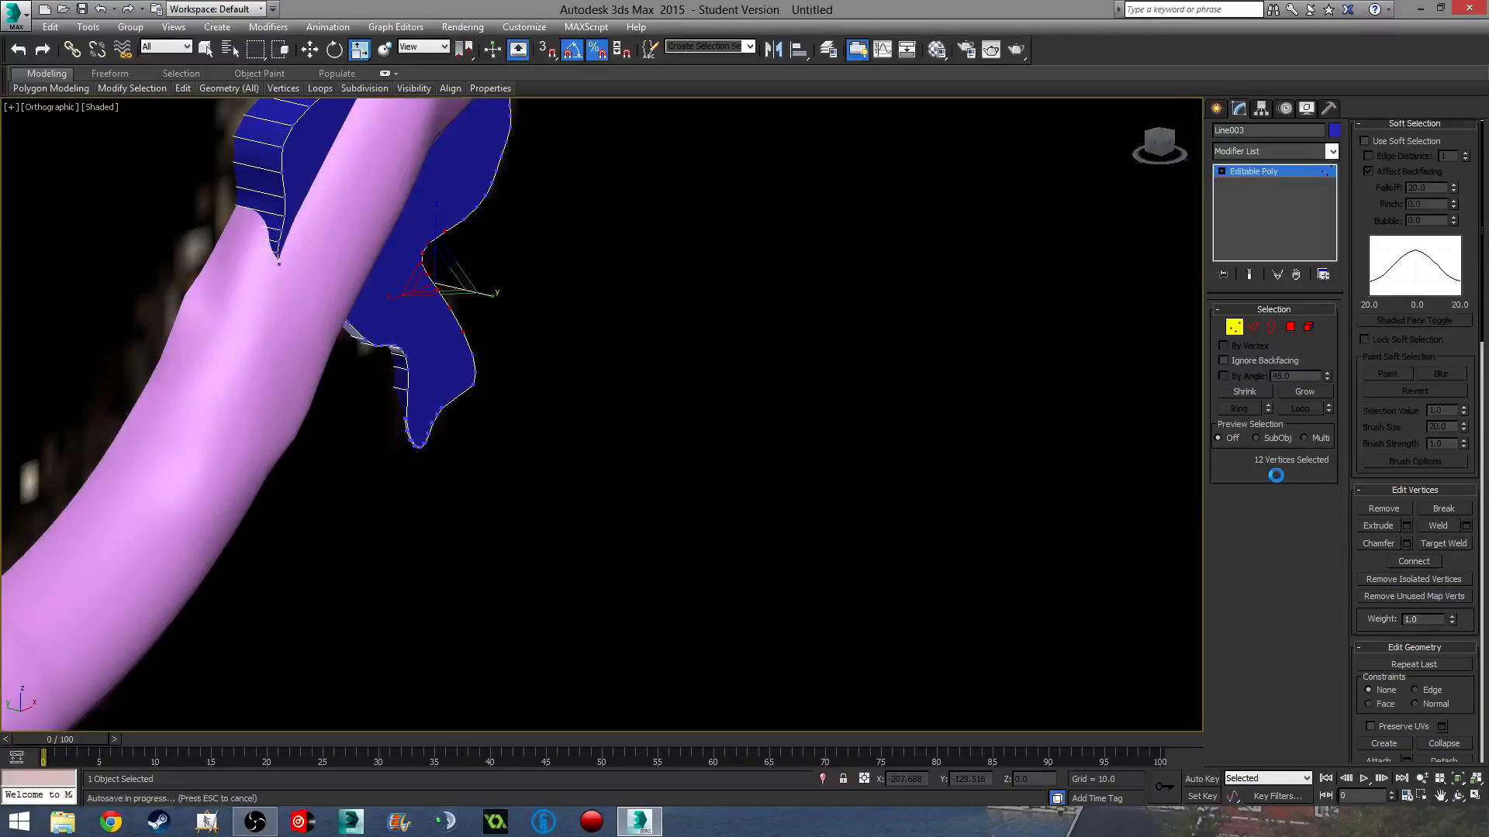
pyautogui.click(1365, 142)
pyautogui.scroll(3, 721, 449)
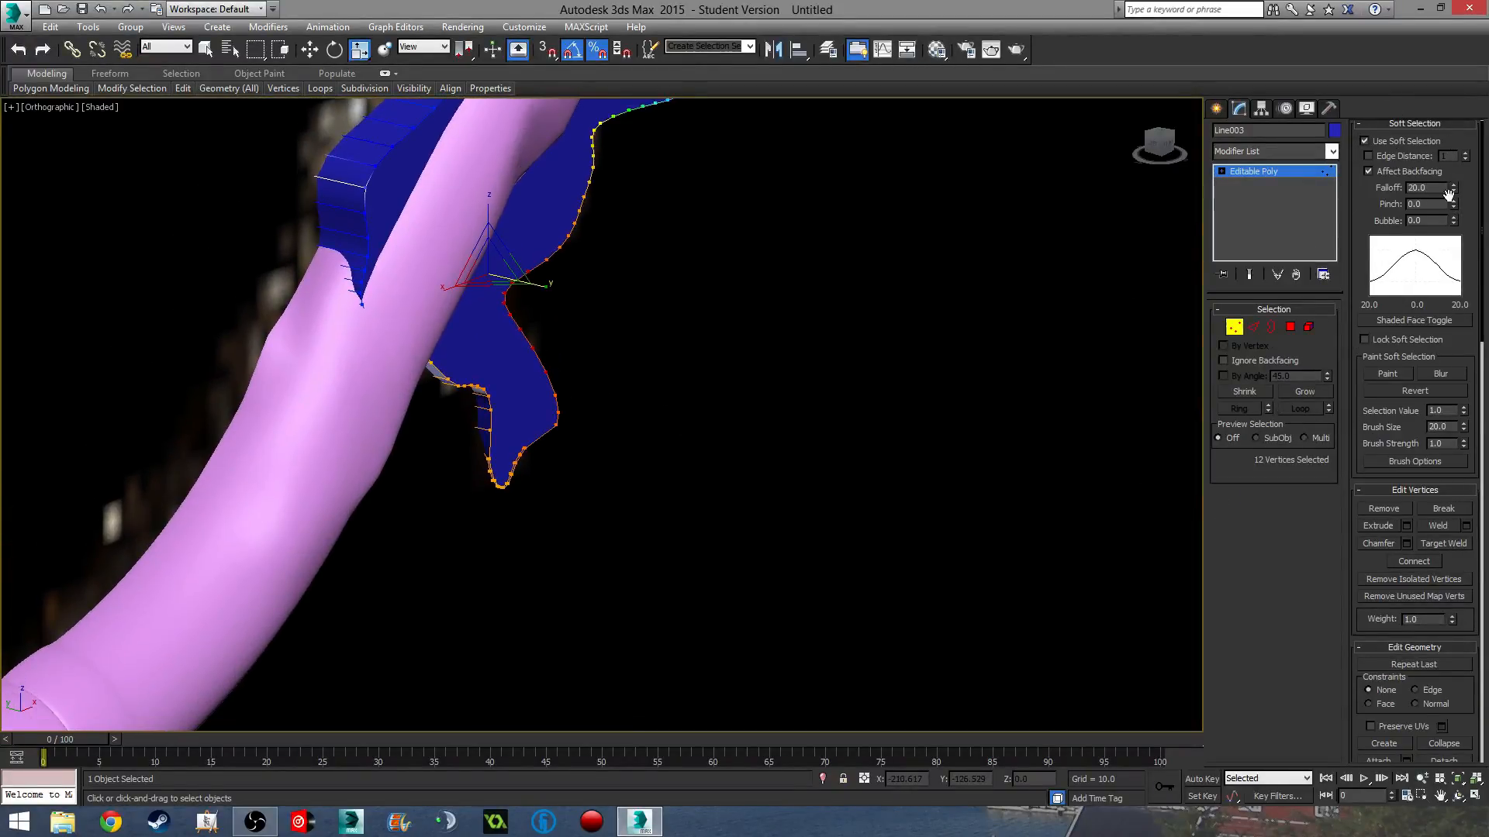
pyautogui.moveTo(1453, 187); pyautogui.dragTo(1455, 256)
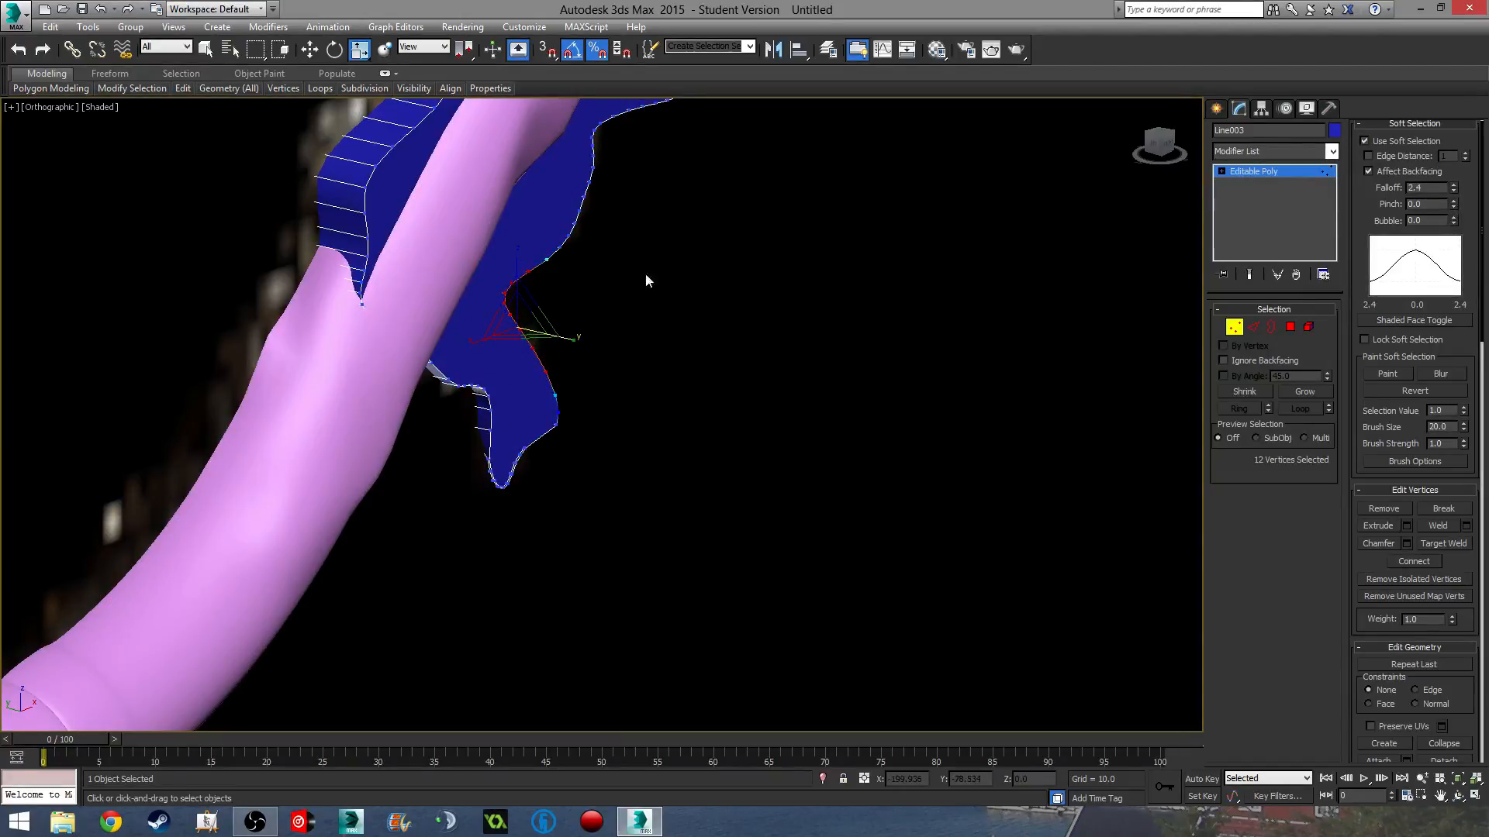
# - Scale the selected bend vertices along the Y axis and shift the vertices around the lowest lobe's tip sideways
pyautogui.moveTo(569, 339); pyautogui.dragTo(452, 352)
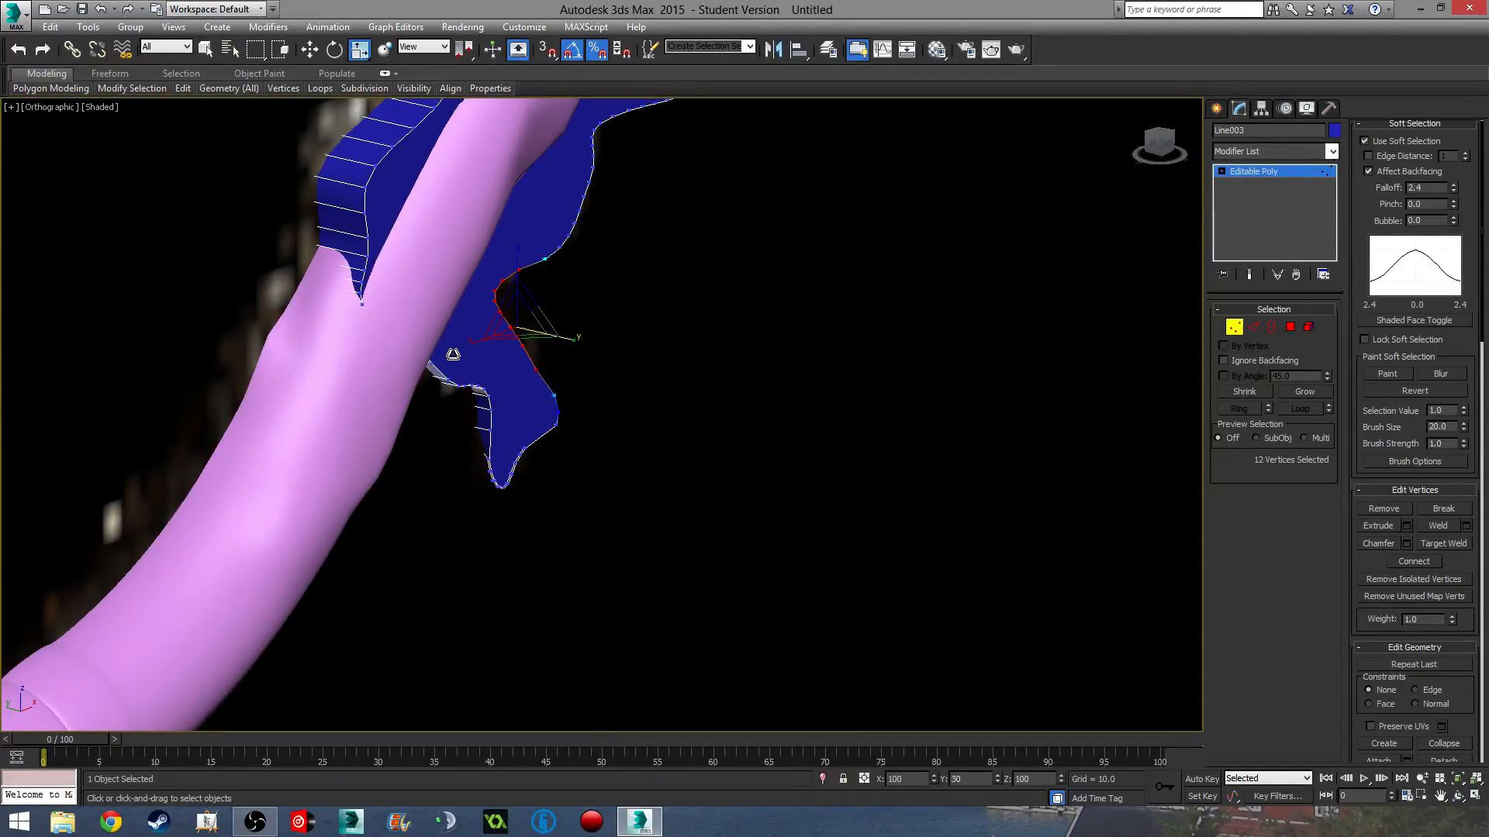
pyautogui.press('w')
pyautogui.keyDown('alt'); pyautogui.moveTo(687, 407); pyautogui.dragTo(467, 394, button='middle'); pyautogui.keyUp('alt')
pyautogui.moveTo(466, 392); pyautogui.dragTo(508, 455)
pyautogui.keyDown('alt'); pyautogui.moveTo(509, 454); pyautogui.dragTo(629, 428, button='middle'); pyautogui.keyUp('alt')
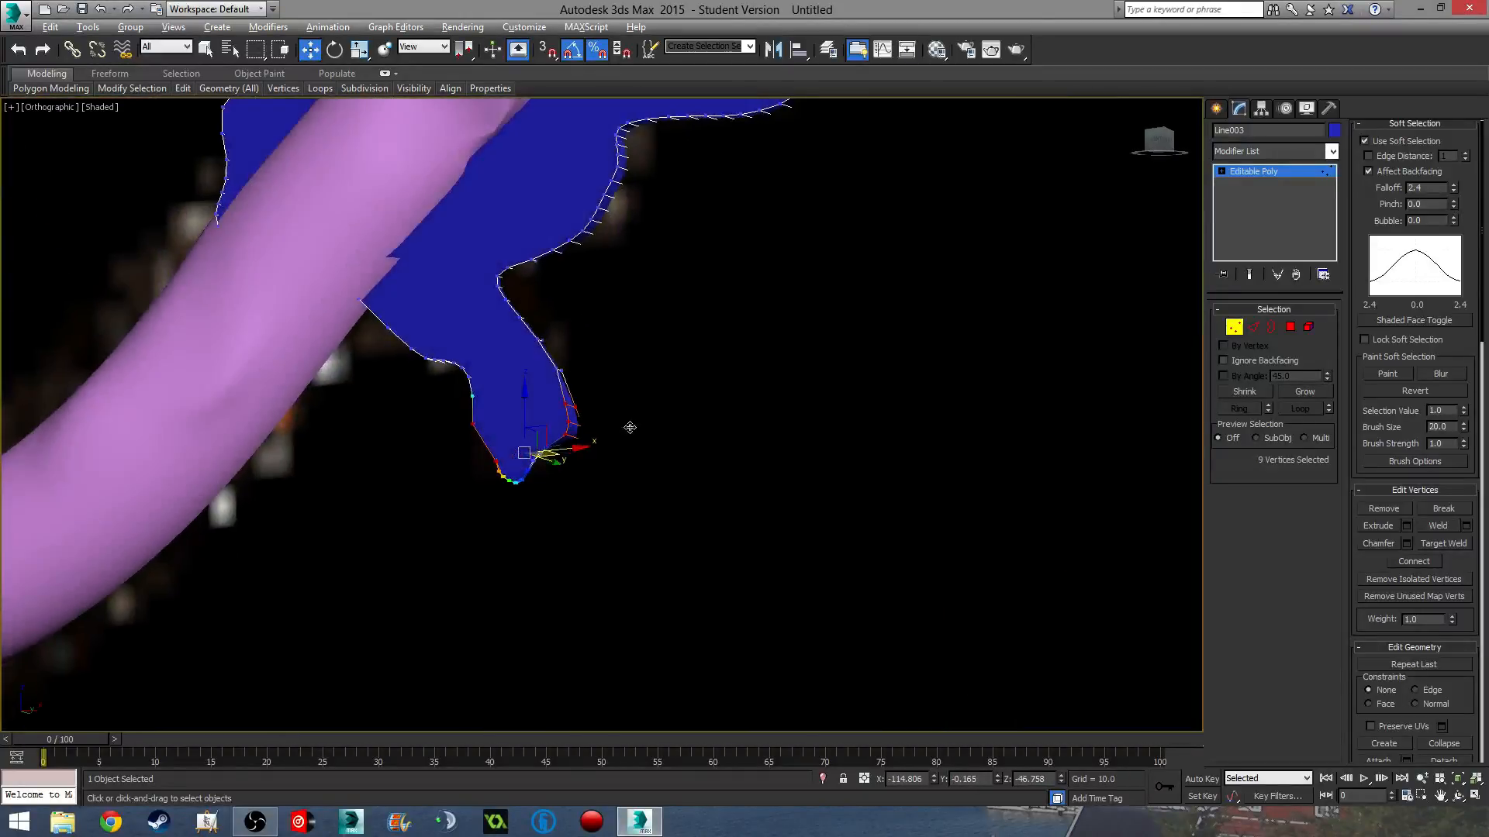
pyautogui.moveTo(542, 503); pyautogui.dragTo(511, 500)
# - Select and reposition the vertices around the bottom edge of the fringe lobe that carries the curl
pyautogui.moveTo(698, 418); pyautogui.dragTo(614, 587, button='middle')
pyautogui.moveTo(537, 387); pyautogui.dragTo(551, 415)
pyautogui.keyDown('alt'); pyautogui.moveTo(636, 447); pyautogui.dragTo(525, 391, button='middle'); pyautogui.keyUp('alt')
pyautogui.moveTo(491, 378); pyautogui.dragTo(456, 355)
pyautogui.moveTo(494, 408); pyautogui.dragTo(481, 369)
pyautogui.keyDown('alt'); pyautogui.moveTo(493, 446); pyautogui.dragTo(450, 282, button='middle'); pyautogui.keyUp('alt')
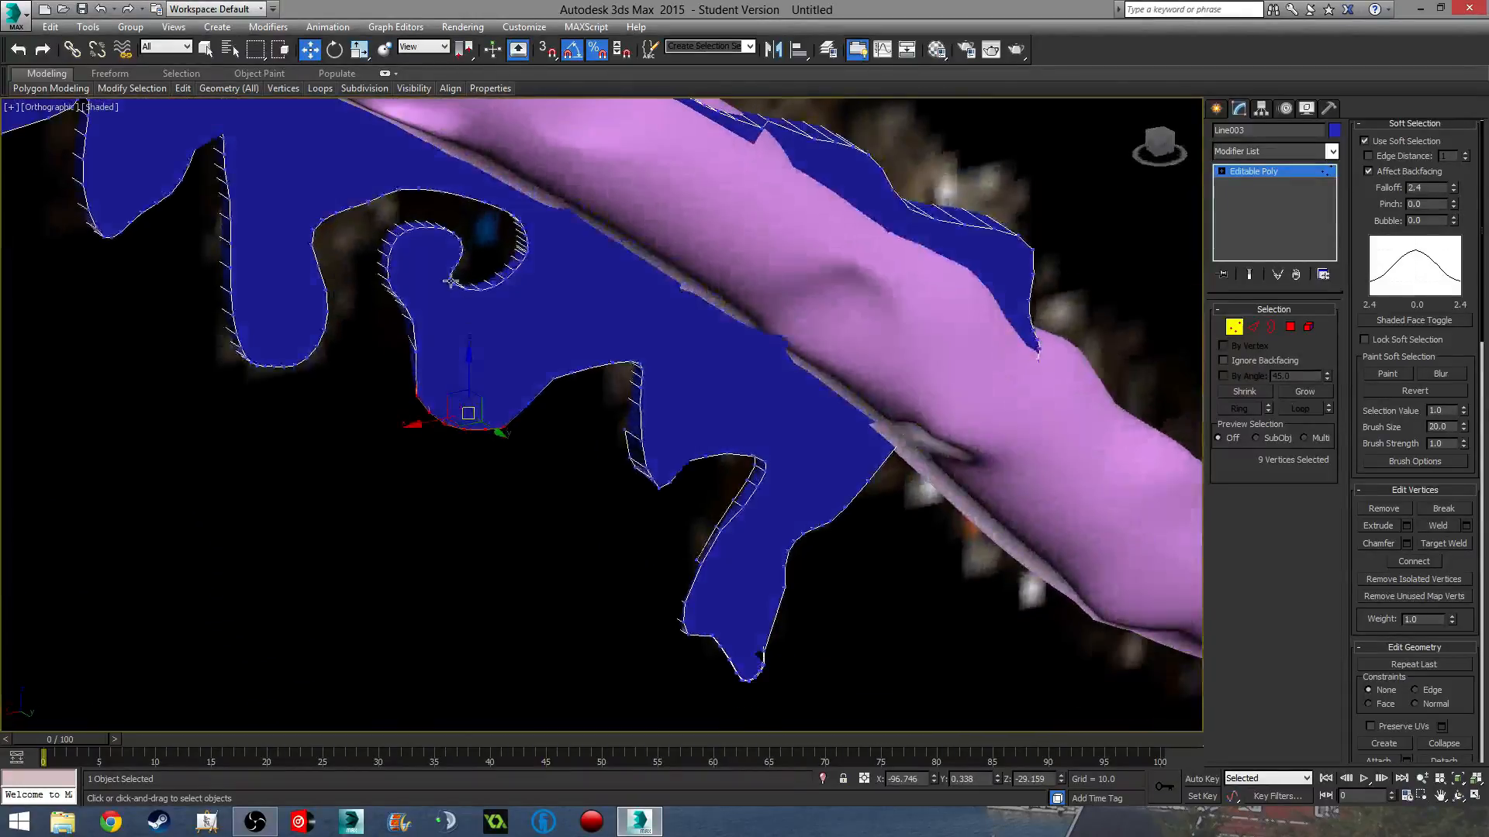
# - Move the vertices on the curled lobe's outer side and those on the neighbouring lobe to vary the fringe's depth
pyautogui.moveTo(452, 267); pyautogui.dragTo(466, 238)
pyautogui.keyDown('alt'); pyautogui.moveTo(466, 248); pyautogui.dragTo(640, 304, button='middle'); pyautogui.keyUp('alt')
pyautogui.moveTo(490, 357); pyautogui.dragTo(515, 356)
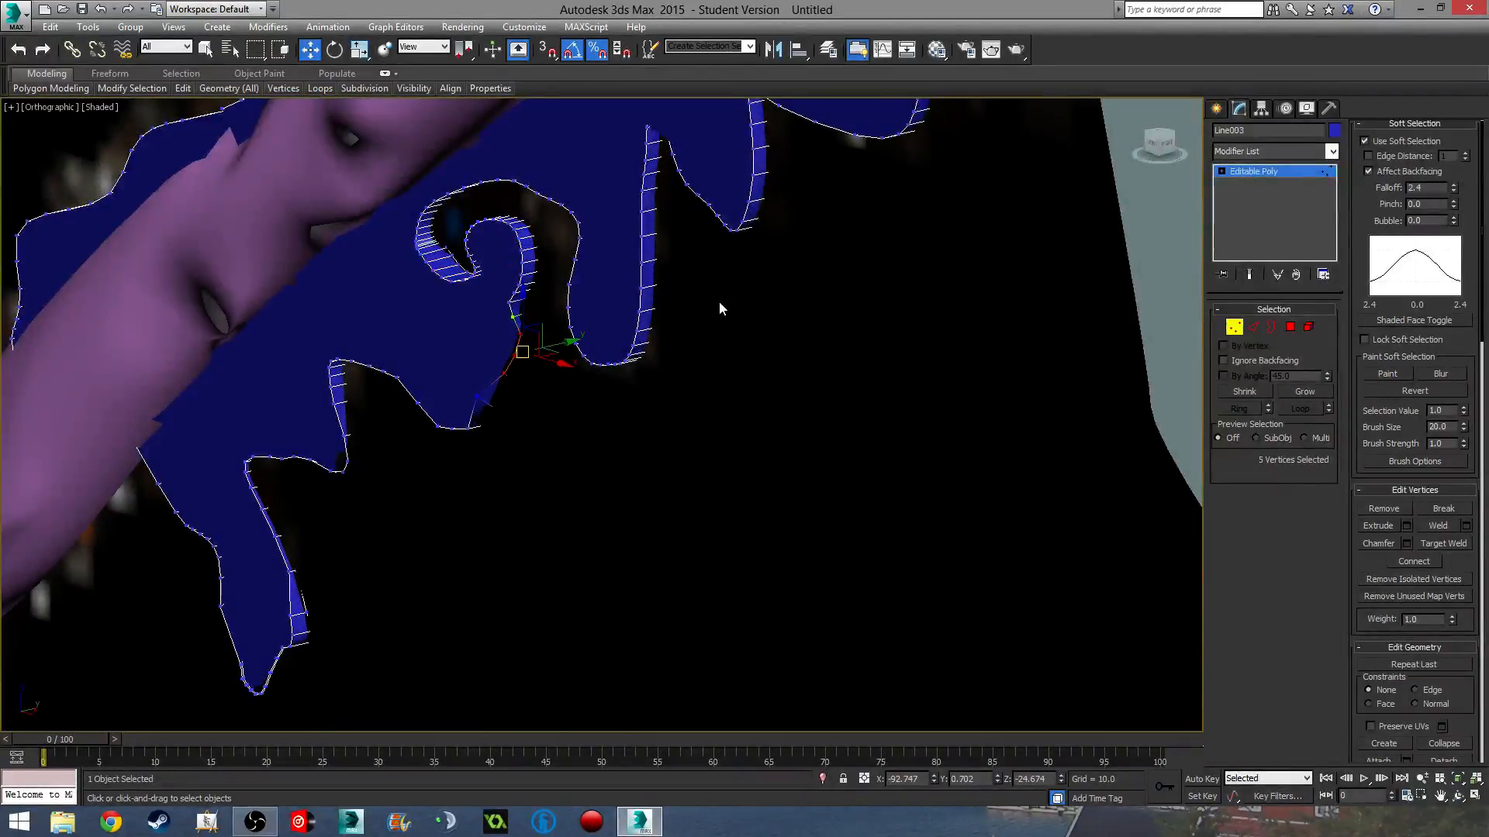
pyautogui.click(643, 310)
pyautogui.moveTo(654, 314); pyautogui.dragTo(607, 404)
pyautogui.keyDown('alt'); pyautogui.moveTo(609, 403); pyautogui.dragTo(695, 356, button='middle'); pyautogui.keyUp('alt')
pyautogui.moveTo(549, 213); pyautogui.dragTo(540, 249)
# - Select the vertices on a lobe higher up the fringe, move them, and scale them along the Y axis
pyautogui.moveTo(703, 194); pyautogui.dragTo(627, 332, button='middle')
pyautogui.moveTo(583, 238); pyautogui.dragTo(653, 328)
pyautogui.moveTo(803, 245)
pyautogui.mouseDown()
pyautogui.moveTo(729, 192)
pyautogui.moveTo(784, 238)
pyautogui.mouseUp()
pyautogui.keyDown('alt'); pyautogui.moveTo(814, 298); pyautogui.dragTo(772, 287, button='middle'); pyautogui.keyUp('alt')
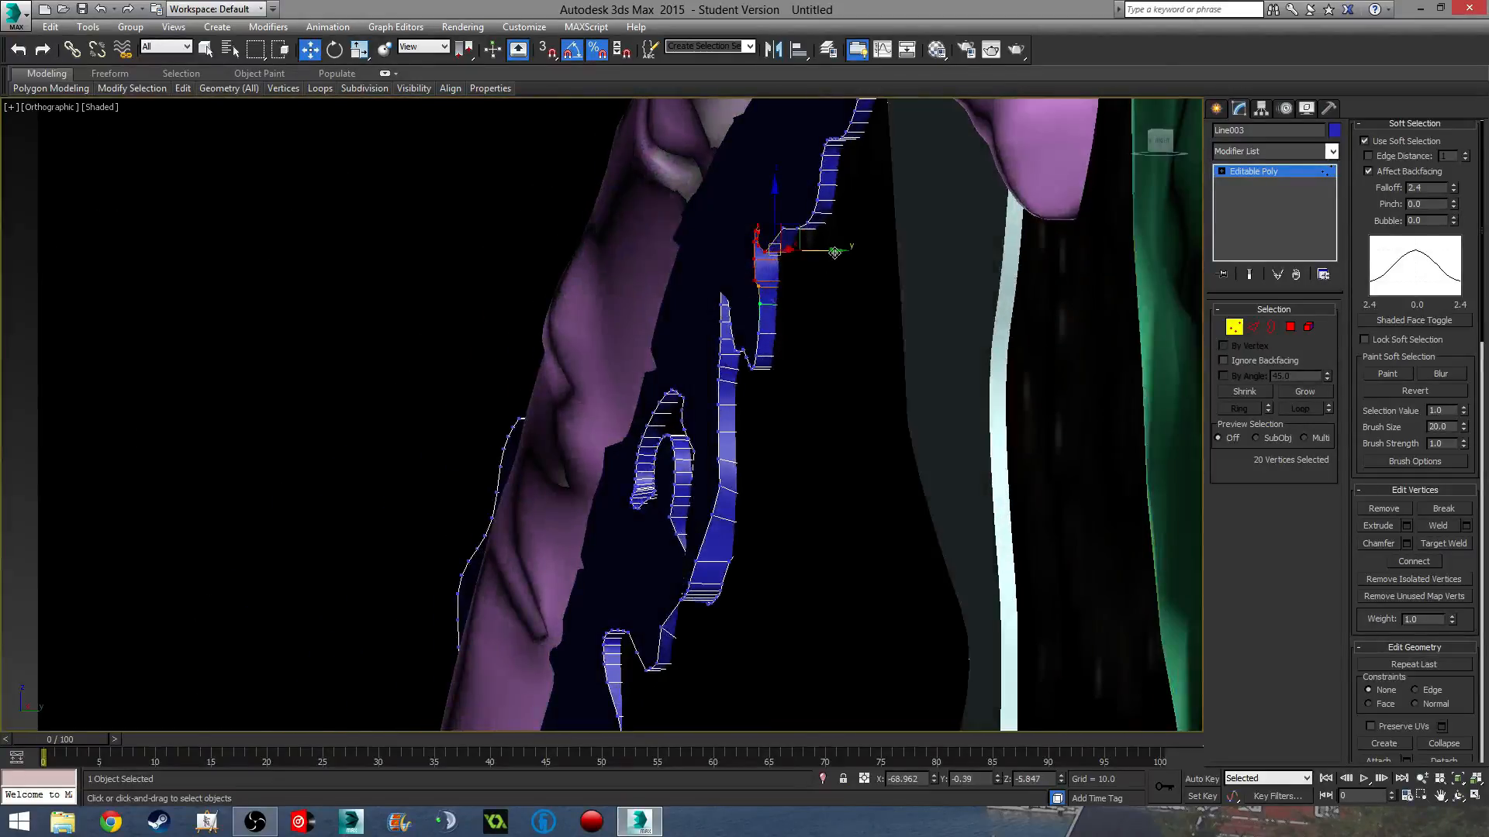
pyautogui.press('r')
pyautogui.moveTo(698, 252); pyautogui.dragTo(761, 254)
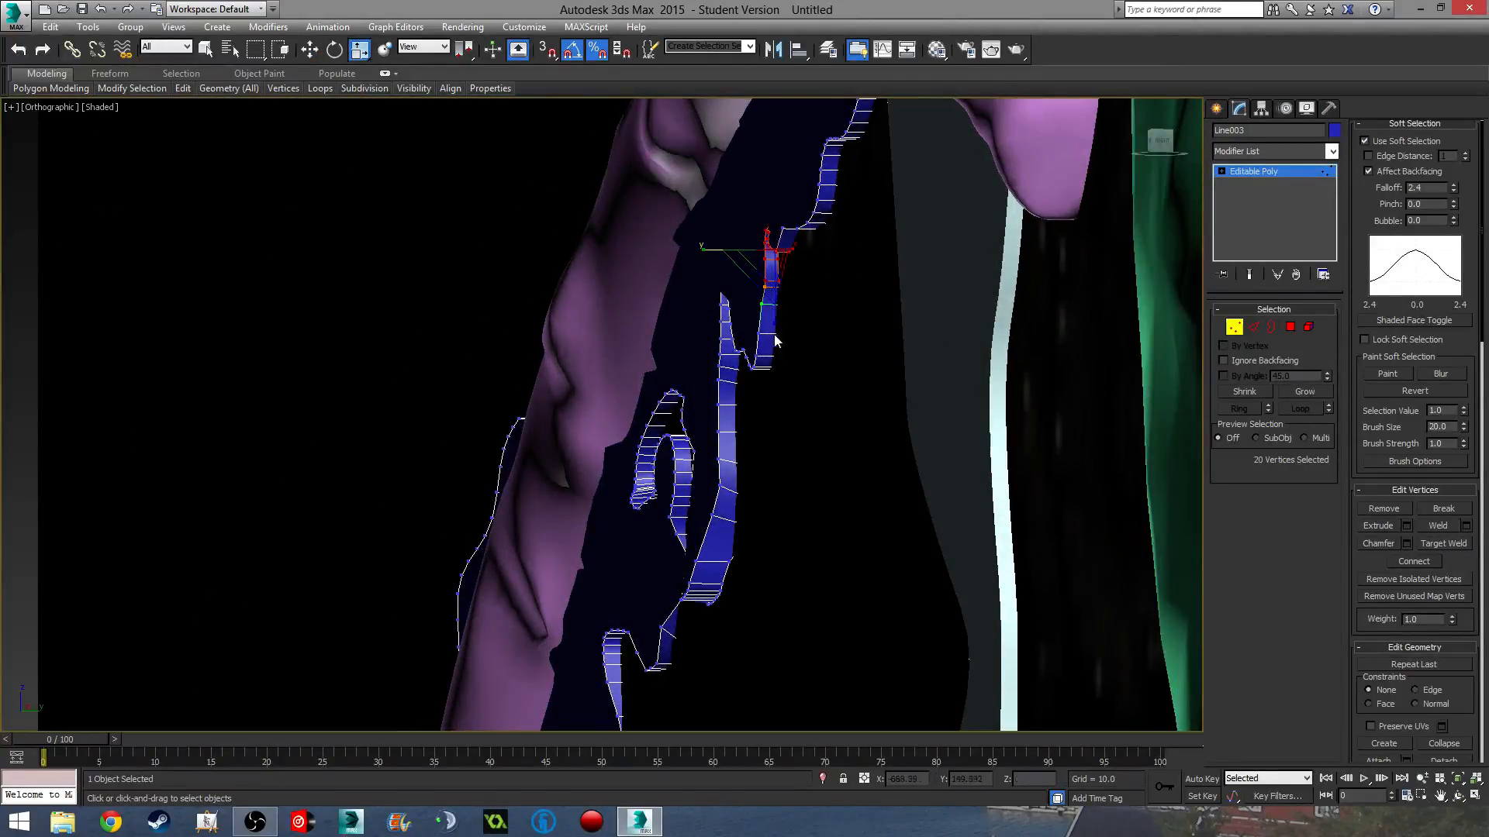
# - Leave vertex editing on the fringe and attach the blue fringe to the purple tube
pyautogui.scroll(-8, 776, 335)
pyautogui.moveTo(757, 268); pyautogui.dragTo(712, 394, button='middle')
pyautogui.scroll(-2, 712, 392)
pyautogui.click(839, 439)
pyautogui.keyDown('alt'); pyautogui.moveTo(839, 439); pyautogui.dragTo(643, 439, button='middle'); pyautogui.keyUp('alt')
pyautogui.scroll(5, 730, 385)
pyautogui.scroll(4, 733, 392)
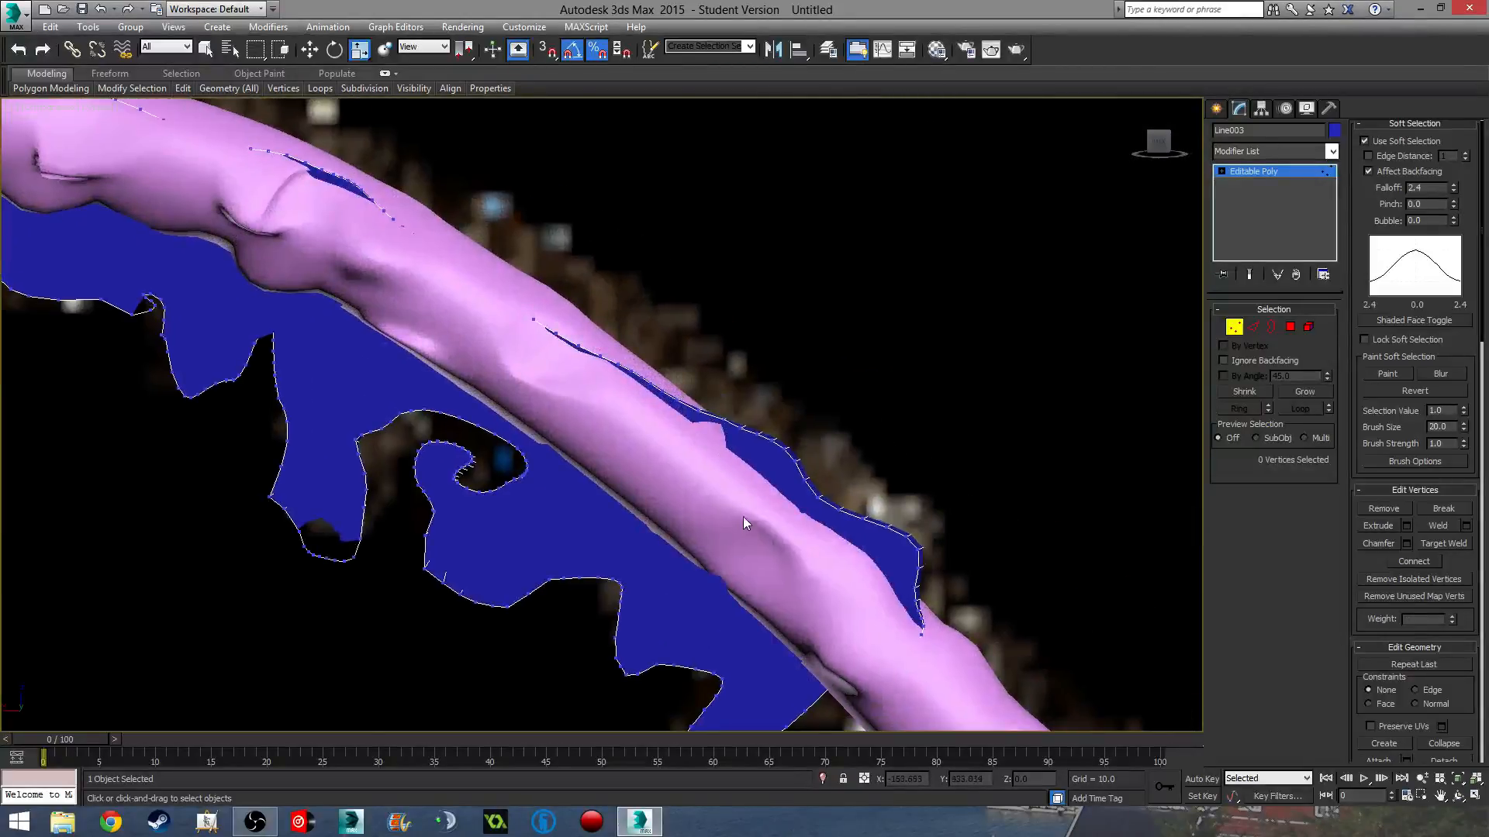
pyautogui.click(1235, 328)
pyautogui.click(781, 507)
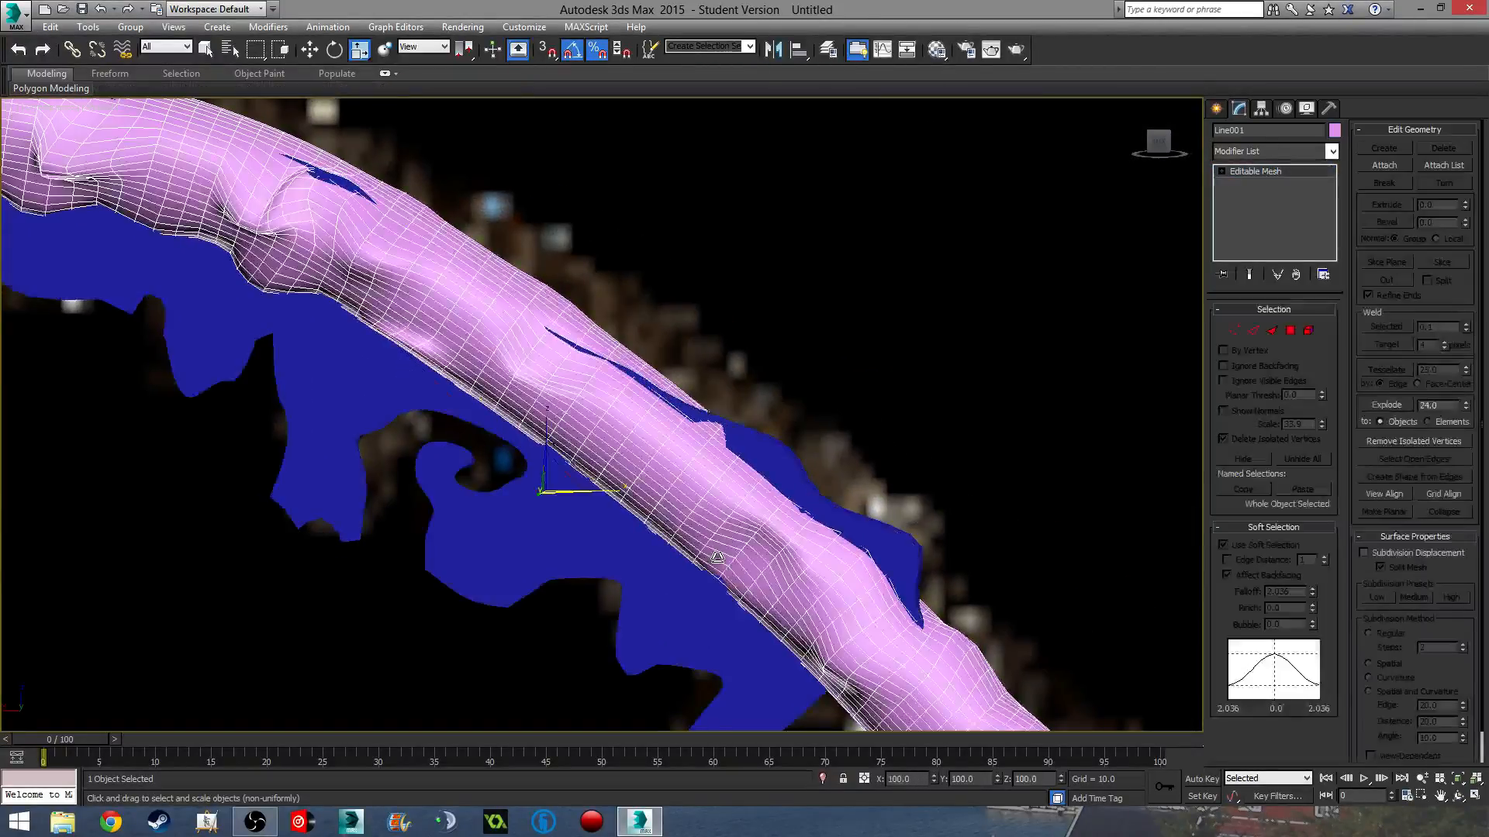
pyautogui.click(1384, 165)
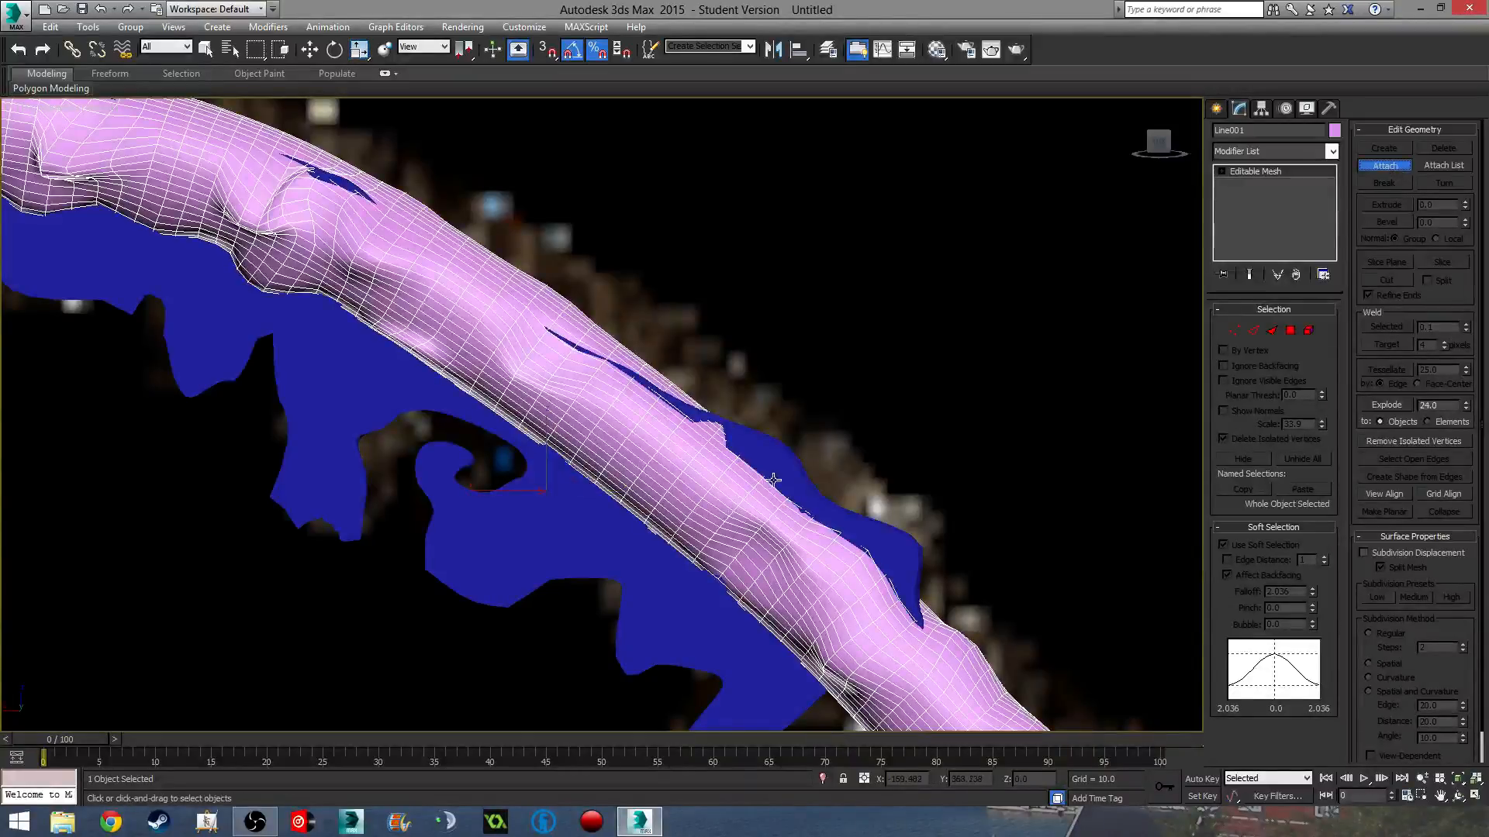
pyautogui.click(775, 474)
# - Deselect the combined mesh and examine the attached fringe and the surrounding model from several sides
pyautogui.scroll(2, 812, 356)
pyautogui.scroll(-6, 812, 356)
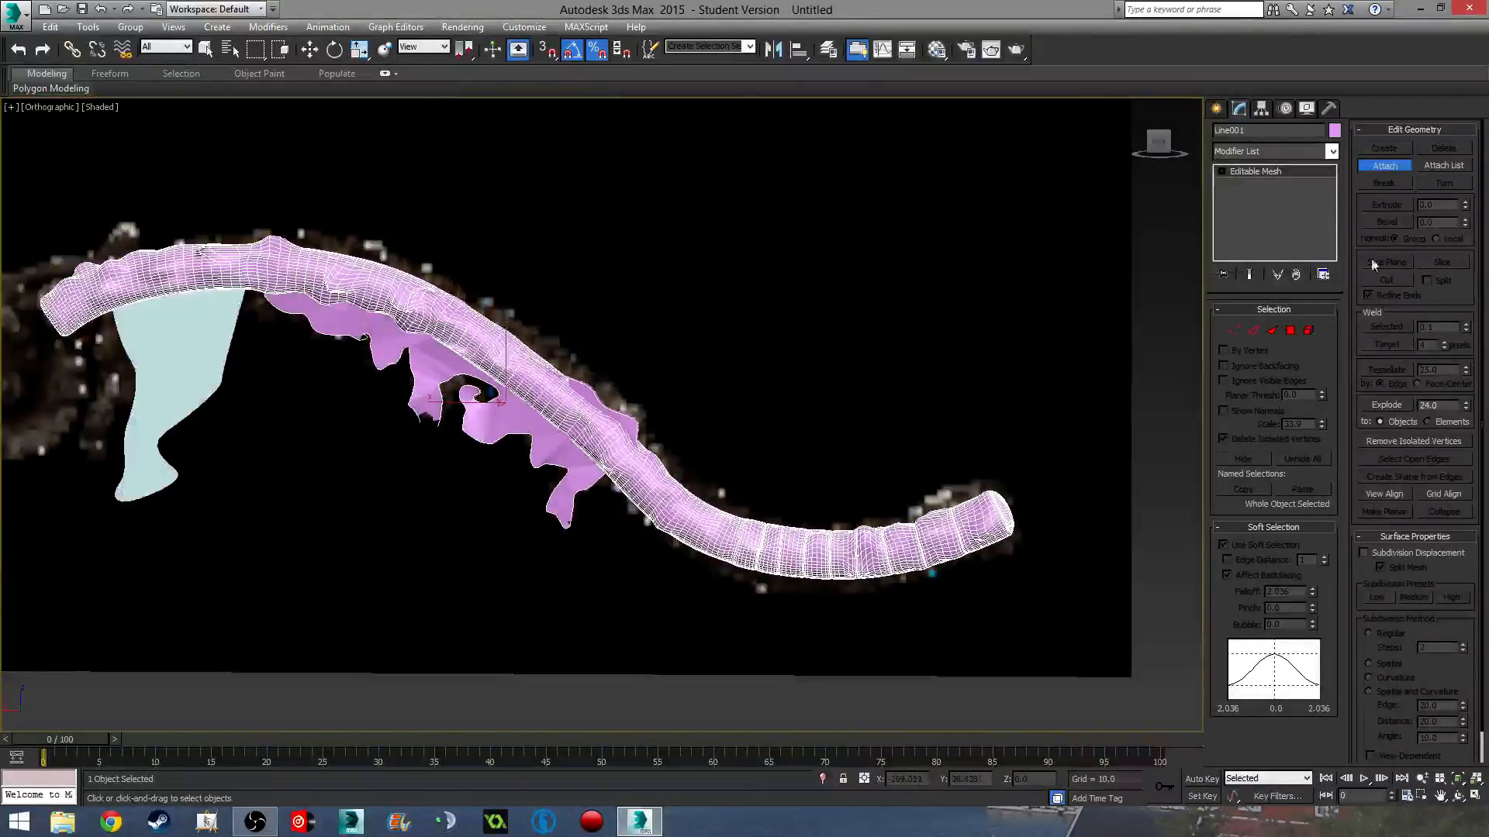
pyautogui.press('w')
pyautogui.click(1150, 397)
pyautogui.keyDown('alt'); pyautogui.moveTo(926, 419); pyautogui.dragTo(860, 407, button='middle'); pyautogui.keyUp('alt')
pyautogui.scroll(-5, 861, 407)
pyautogui.moveTo(1190, 465); pyautogui.dragTo(618, 433, button='middle')
pyautogui.scroll(2, 618, 433)
pyautogui.scroll(6, 619, 434)
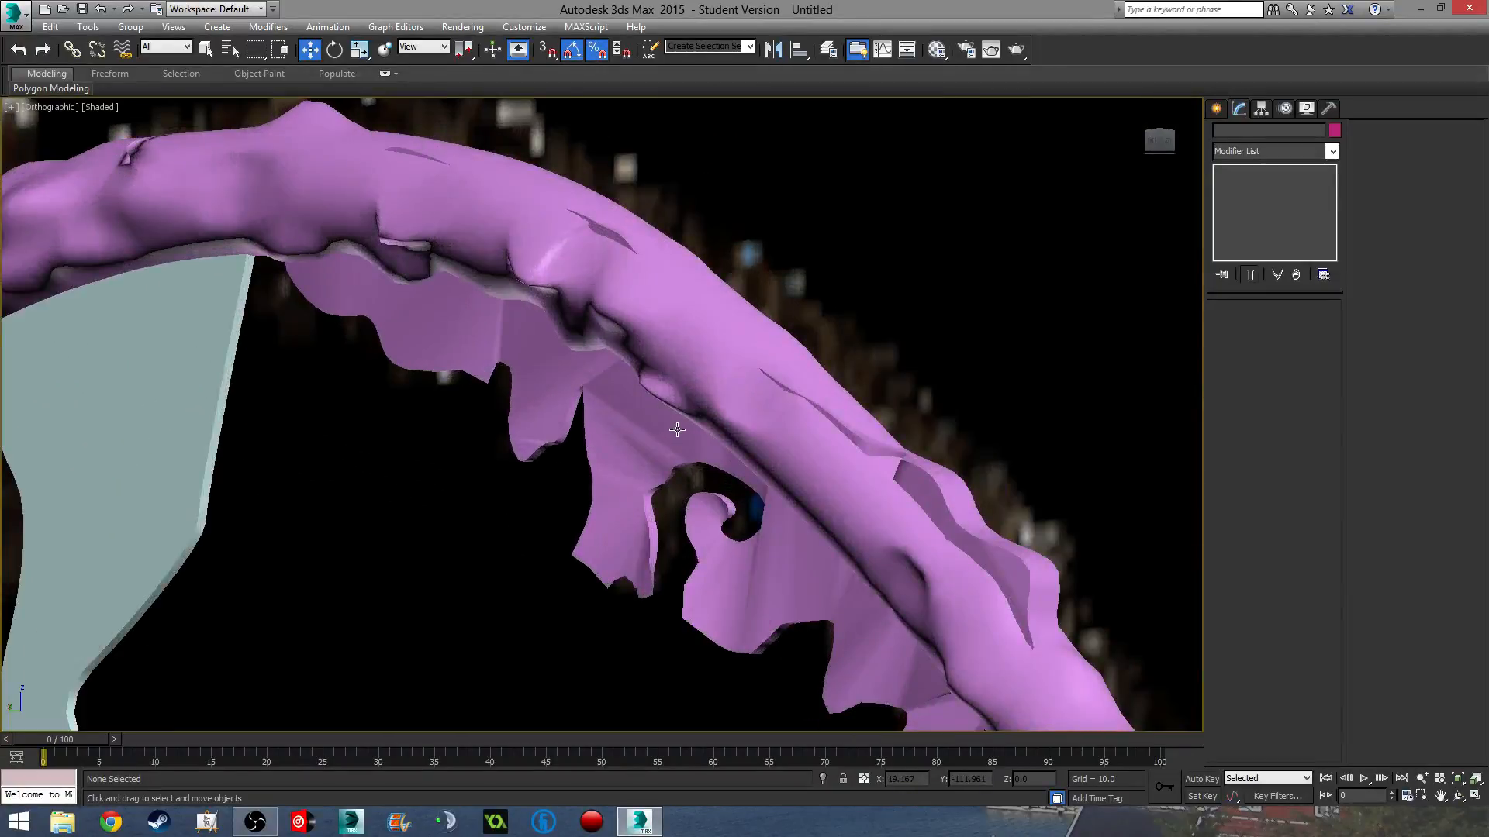
pyautogui.scroll(-10, 677, 430)
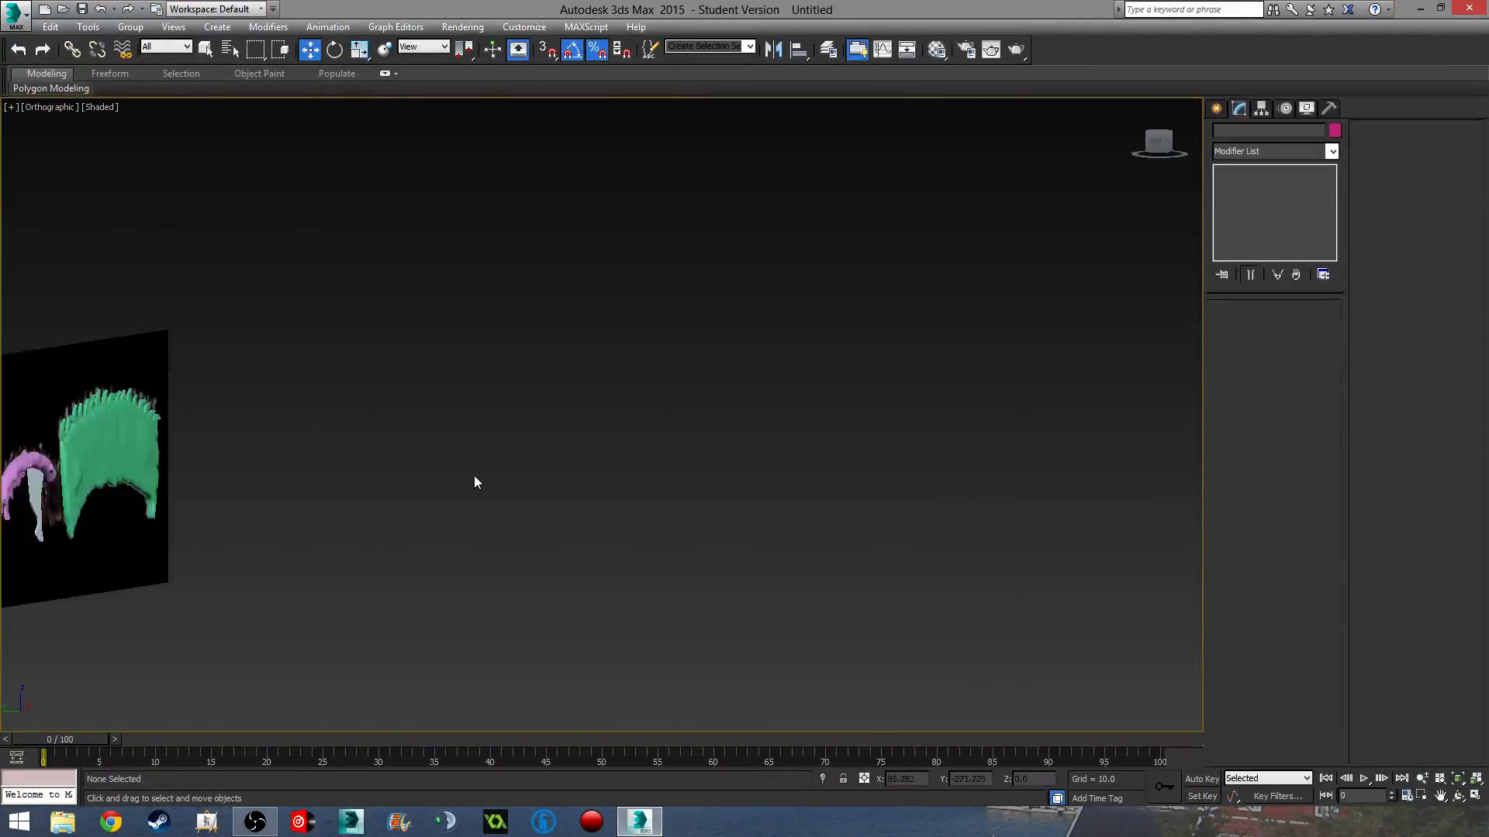
pyautogui.scroll(-1, 475, 479)
pyautogui.moveTo(96, 532); pyautogui.dragTo(421, 449, button='middle')
pyautogui.scroll(4, 421, 448)
pyautogui.moveTo(645, 434); pyautogui.dragTo(563, 468, button='middle')
# - Hide the reference image plane
pyautogui.click(720, 521)
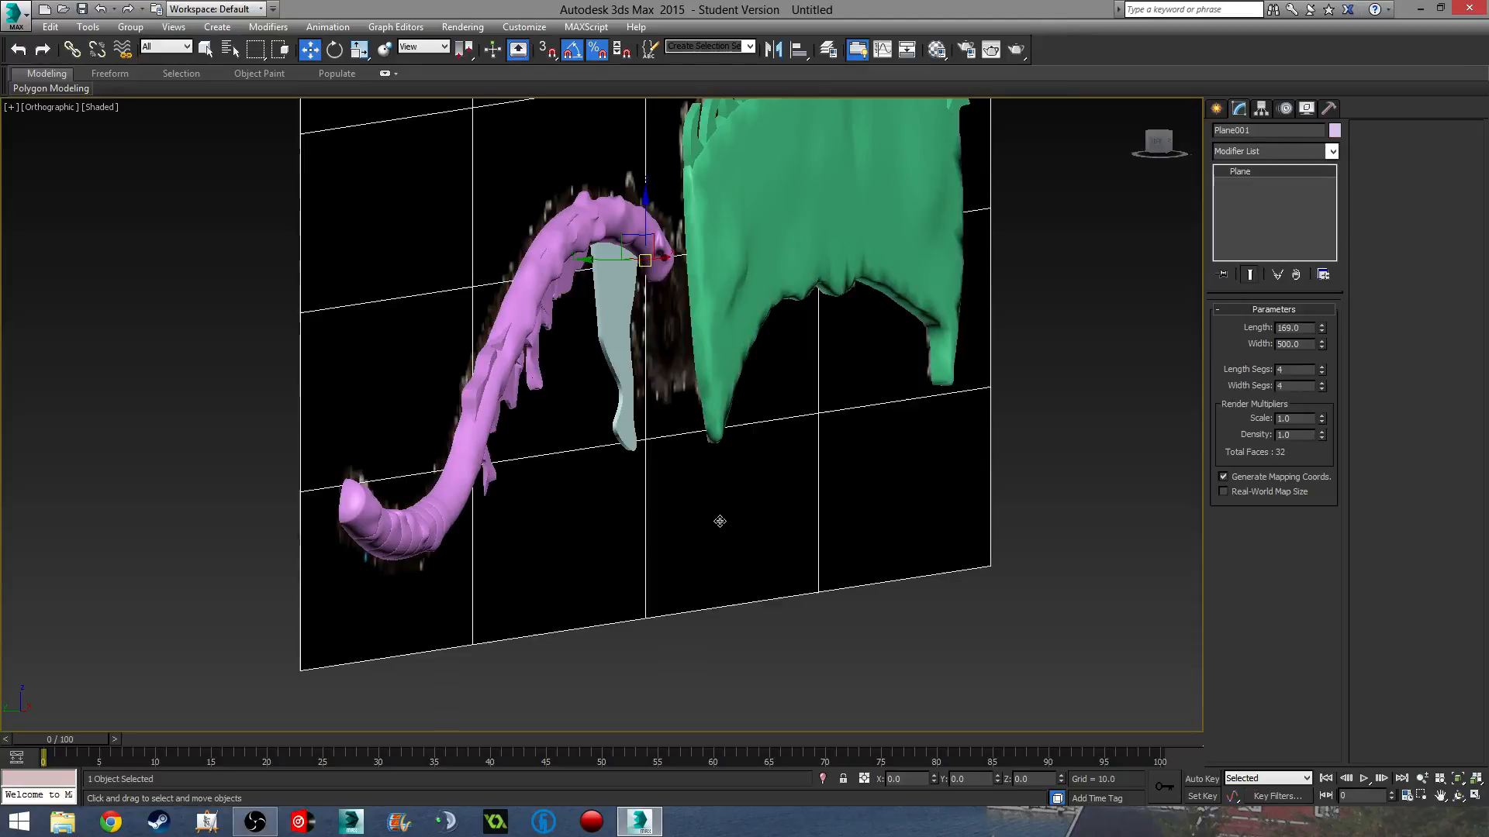
pyautogui.rightClick(934, 644)
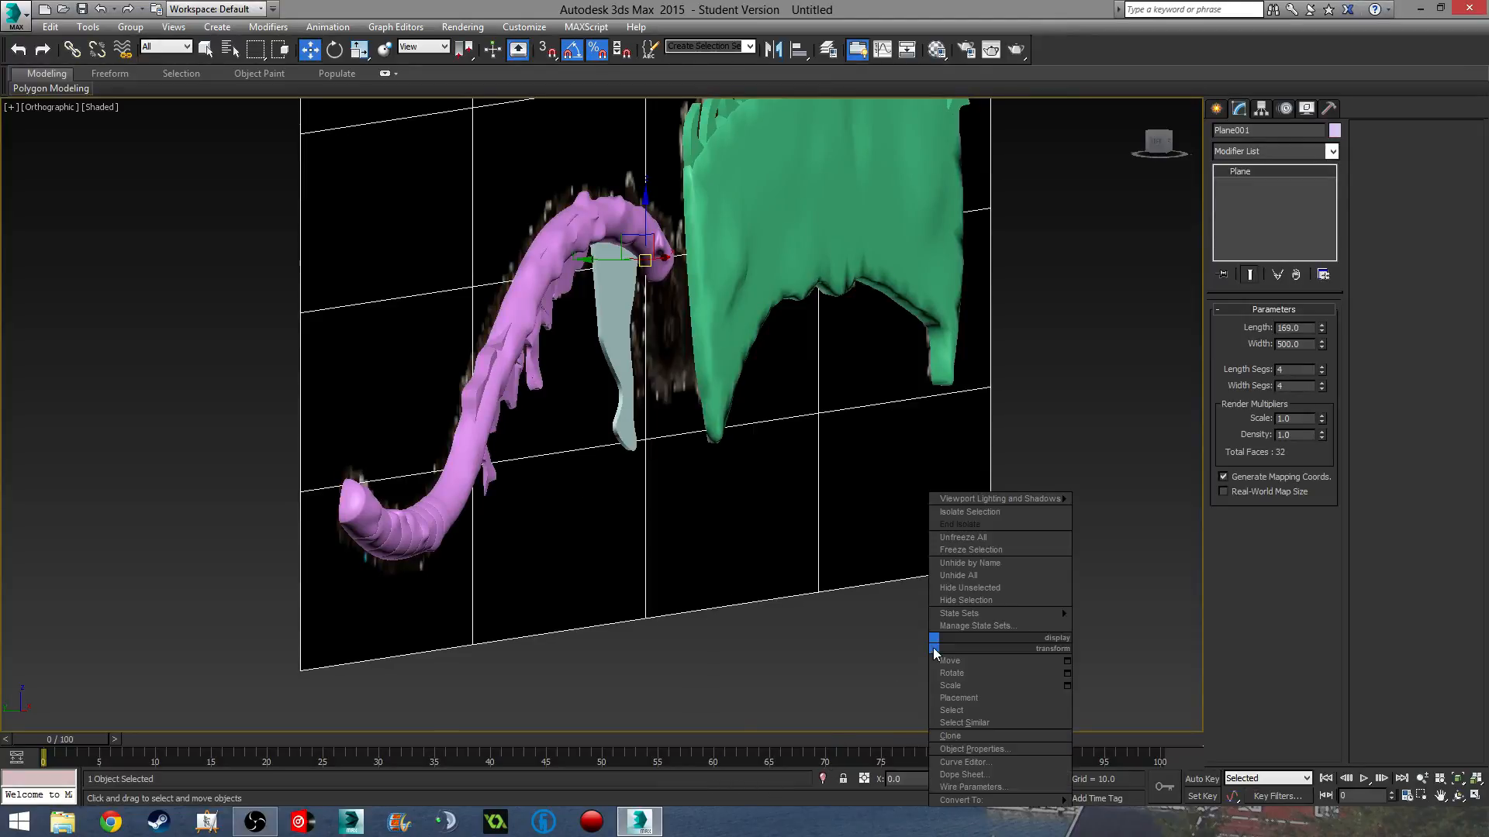
pyautogui.click(1000, 601)
pyautogui.moveTo(738, 598); pyautogui.dragTo(613, 422, button='middle')
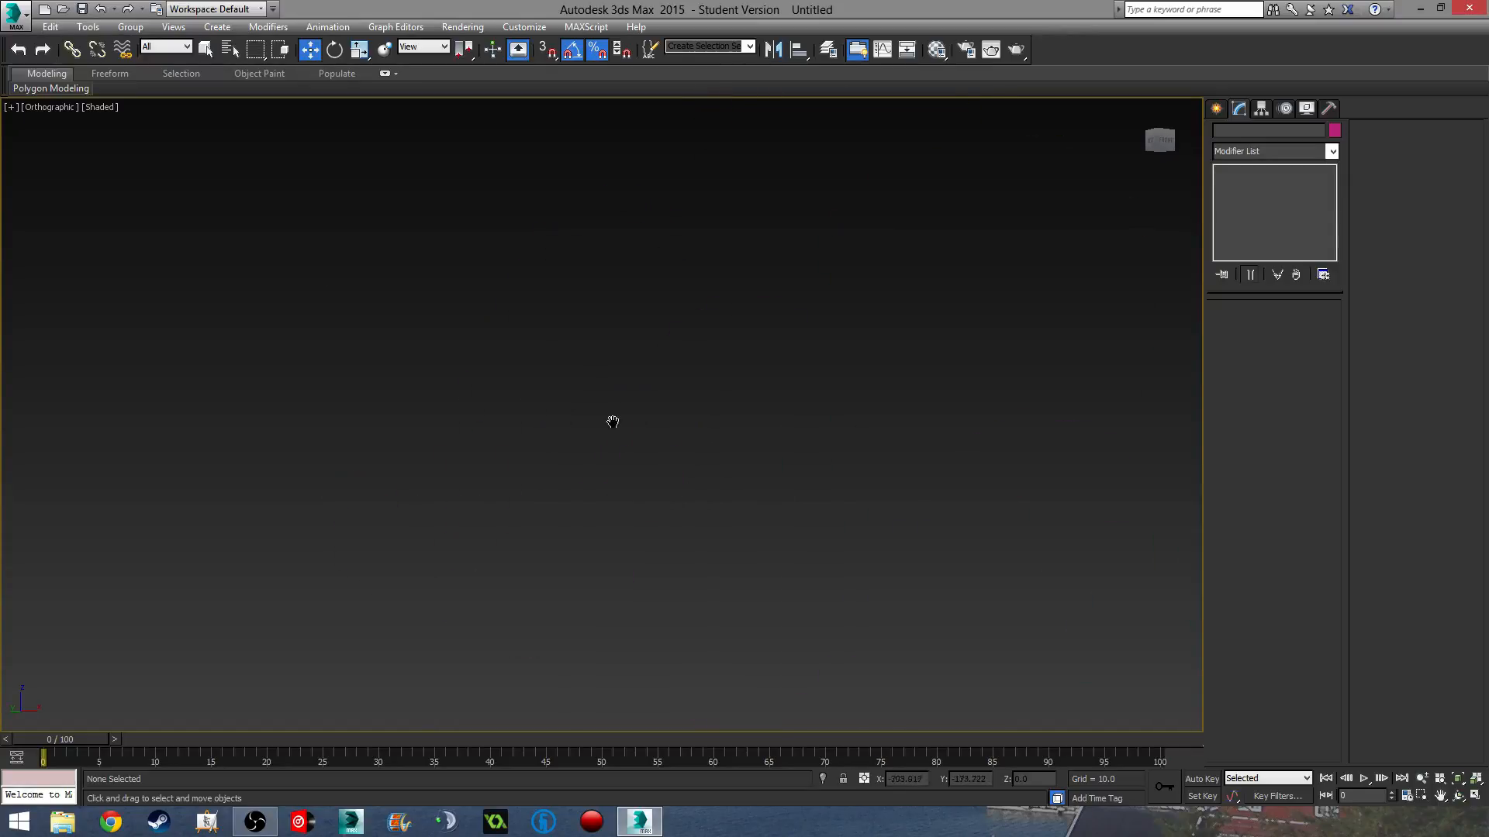
# - Examine the purple tube and its fringe in the perspective view, close up and from the other side
pyautogui.press('p')
pyautogui.moveTo(678, 515); pyautogui.dragTo(620, 527, button='middle')
pyautogui.moveTo(756, 440); pyautogui.dragTo(714, 455, button='middle')
pyautogui.scroll(5, 781, 332)
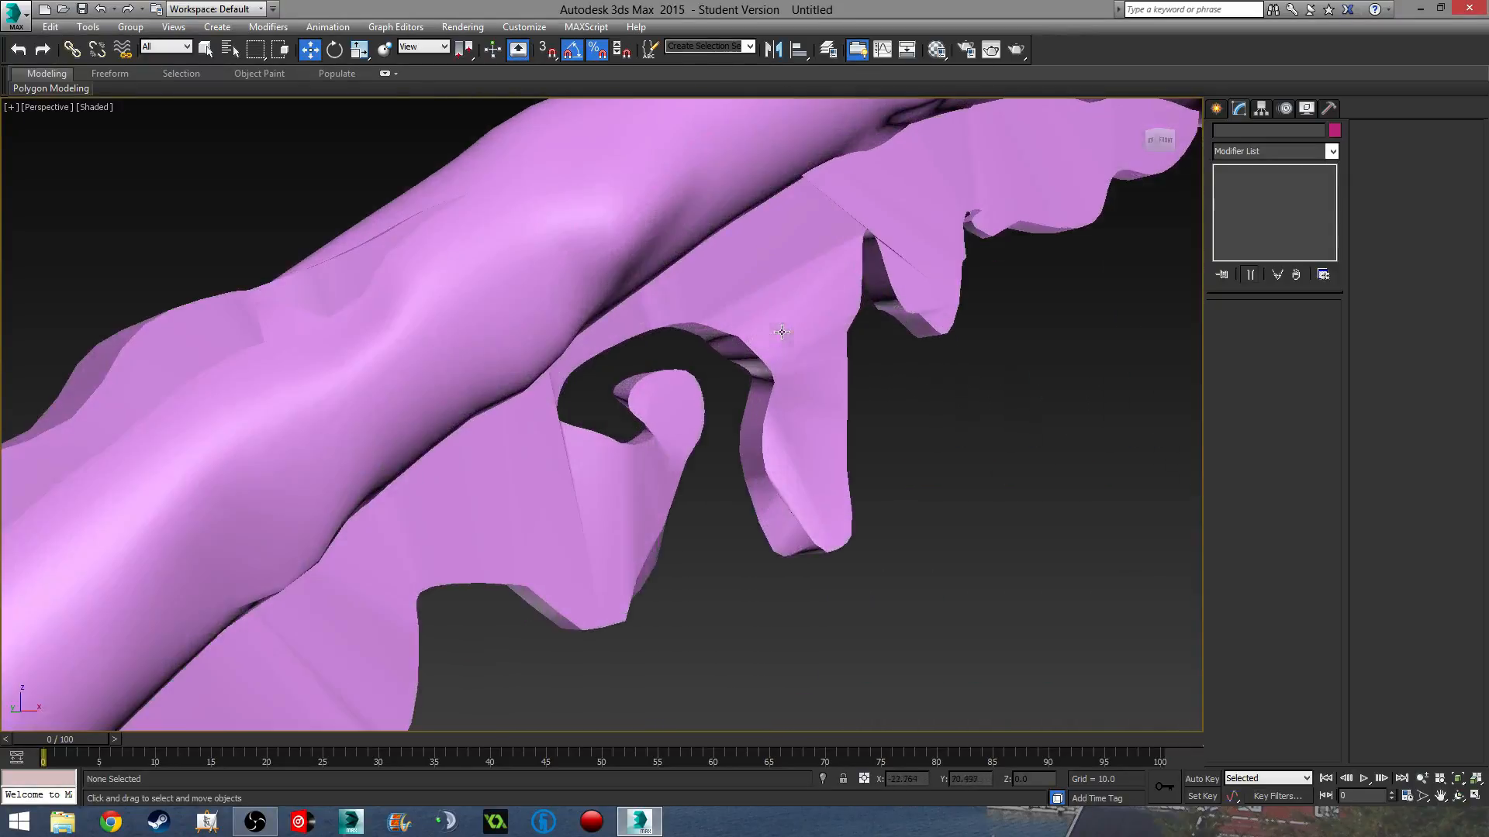
pyautogui.scroll(-3, 781, 332)
pyautogui.keyDown('alt'); pyautogui.moveTo(758, 286); pyautogui.dragTo(323, 385, button='middle'); pyautogui.keyUp('alt')
pyautogui.scroll(-4, 322, 385)
pyautogui.moveTo(748, 341); pyautogui.dragTo(649, 397, button='middle')
# - Delete the pale blue panel hanging below the purple tube
pyautogui.click(591, 390)
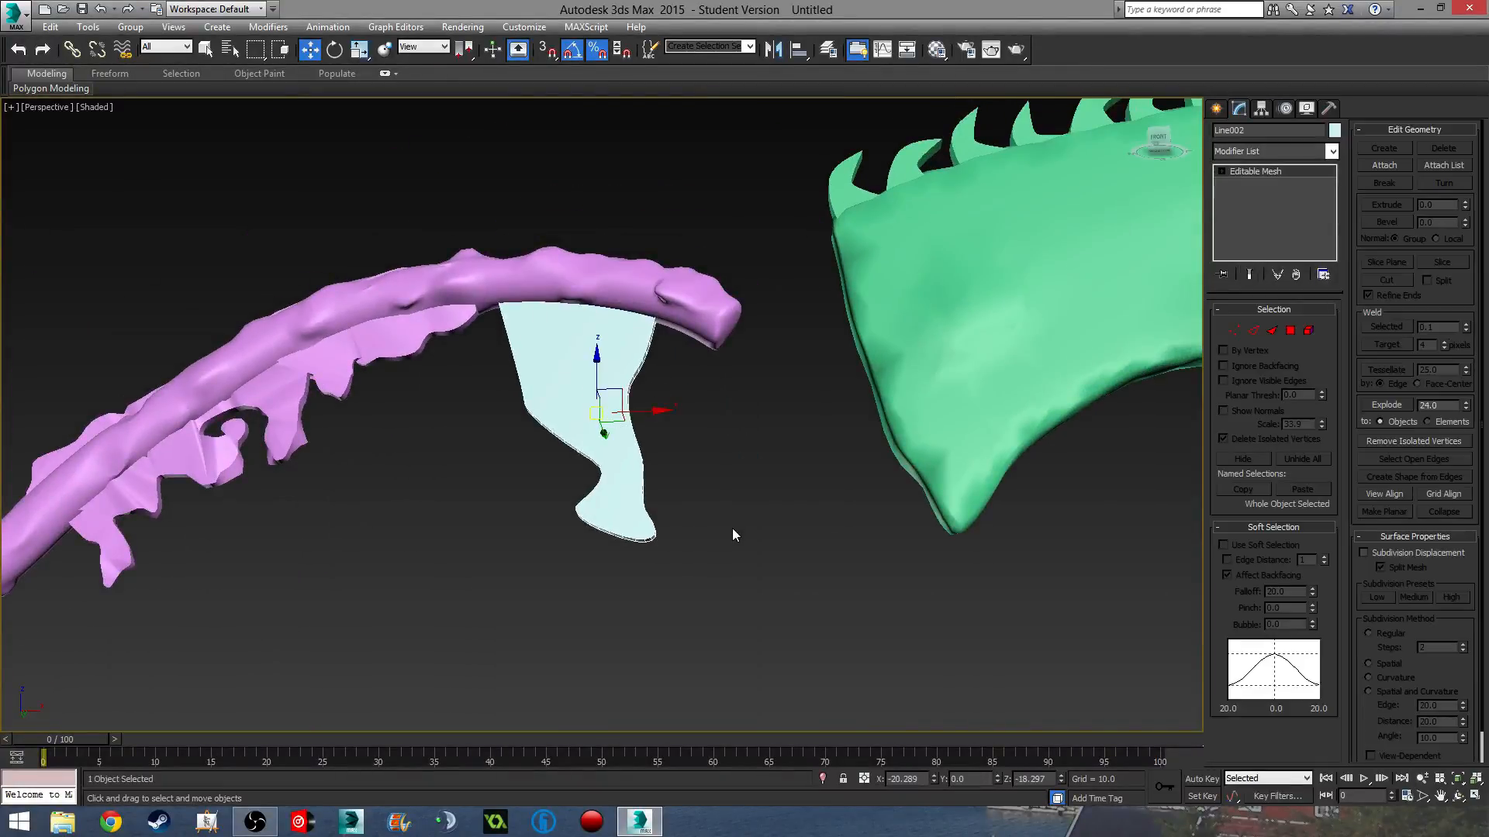
pyautogui.press('Delete')
pyautogui.scroll(-4, 546, 484)
pyautogui.scroll(5, 547, 488)
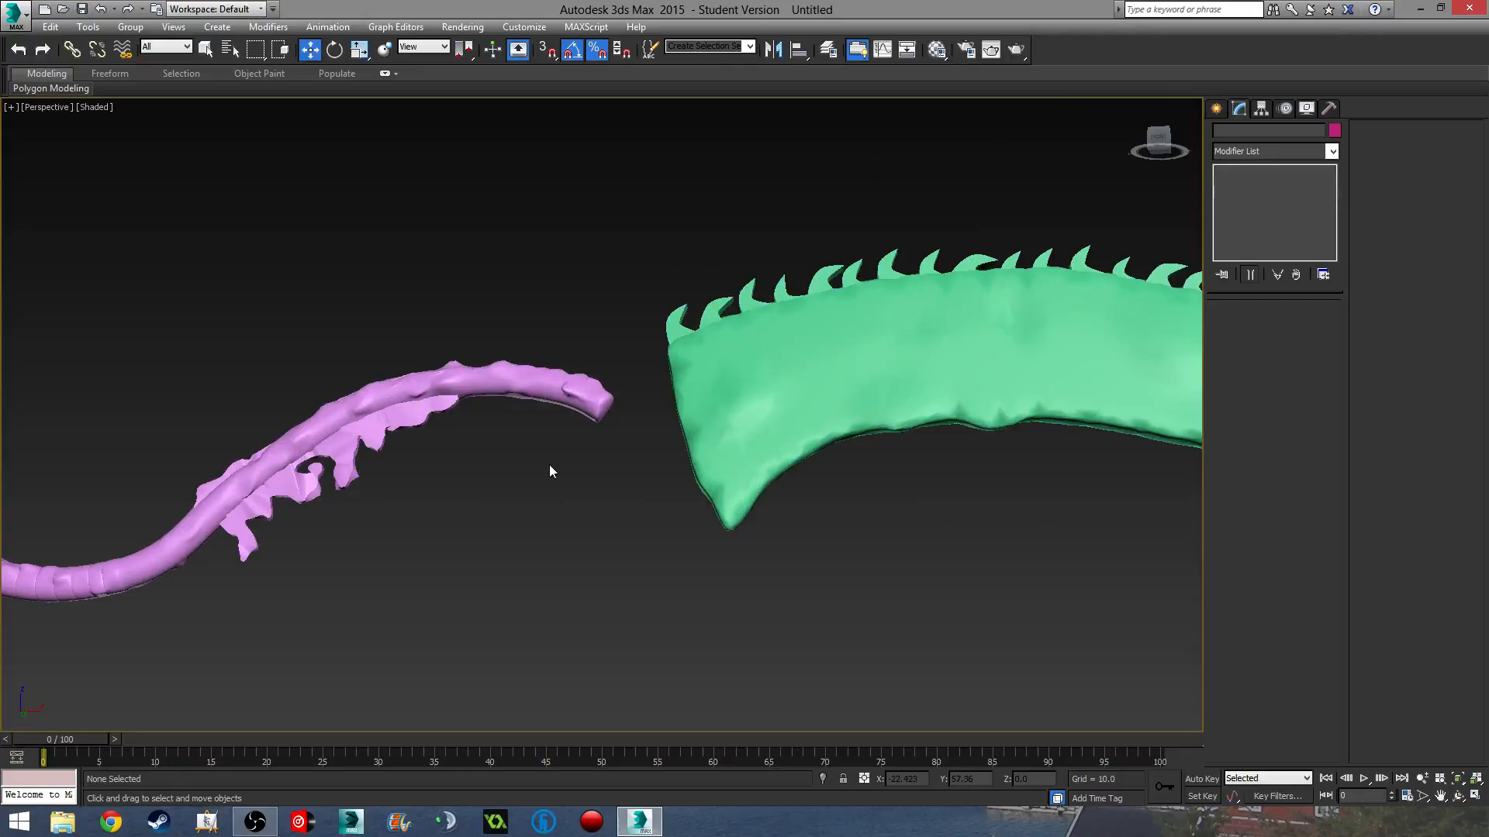
# - Undo the panel's deletion, the hiding of the reference plane, and the attaching of the fringe to the tube
pyautogui.click(340, 453)
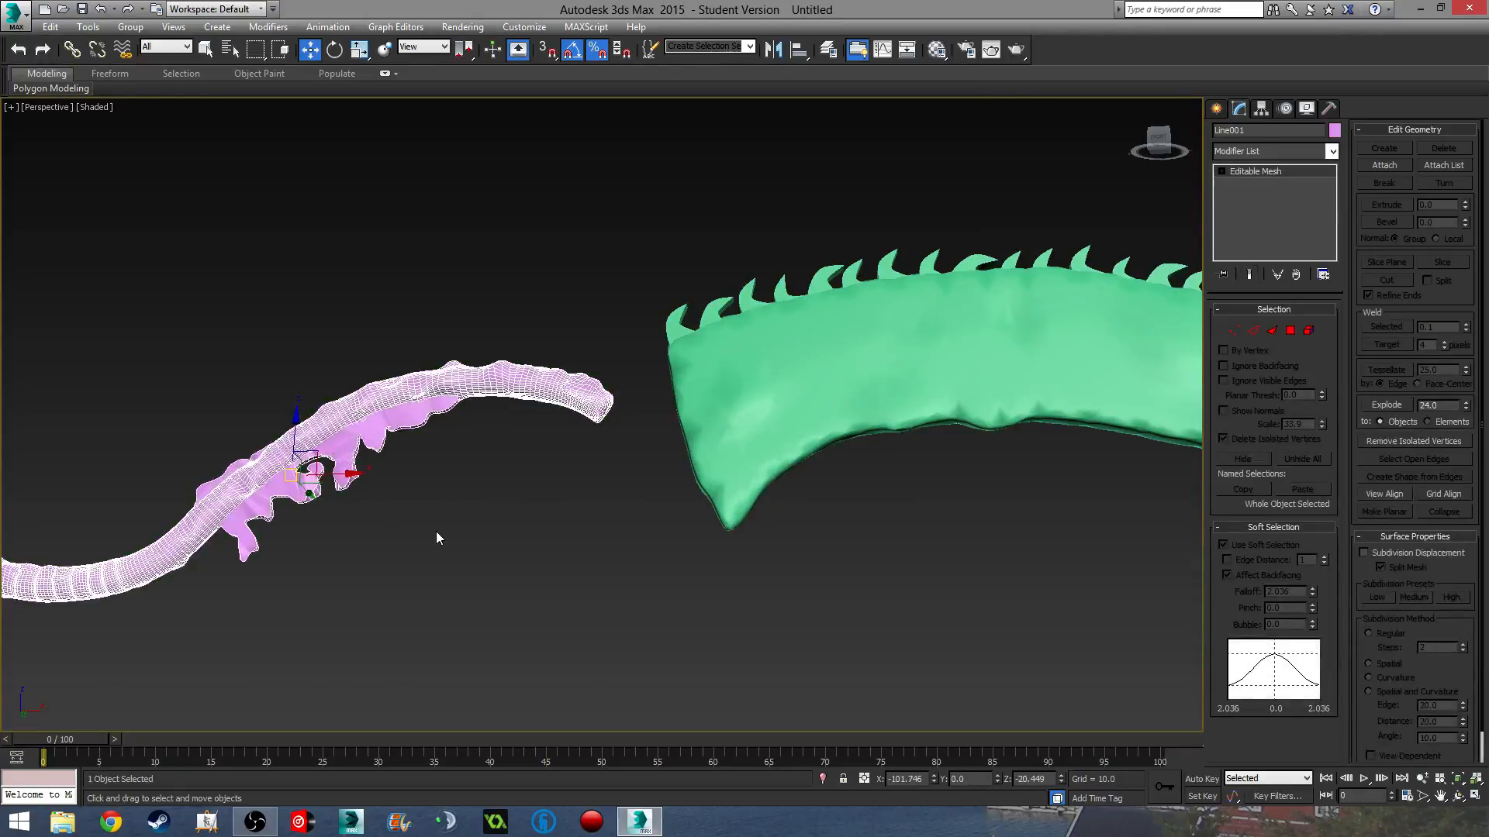
pyautogui.moveTo(436, 532); pyautogui.dragTo(470, 490, button='middle')
pyautogui.hotkey('ctrl', 'z')
pyautogui.hotkey('ctrl', 'z')
pyautogui.hotkey('ctrl', 'z')
pyautogui.hotkey('ctrl', 'z')
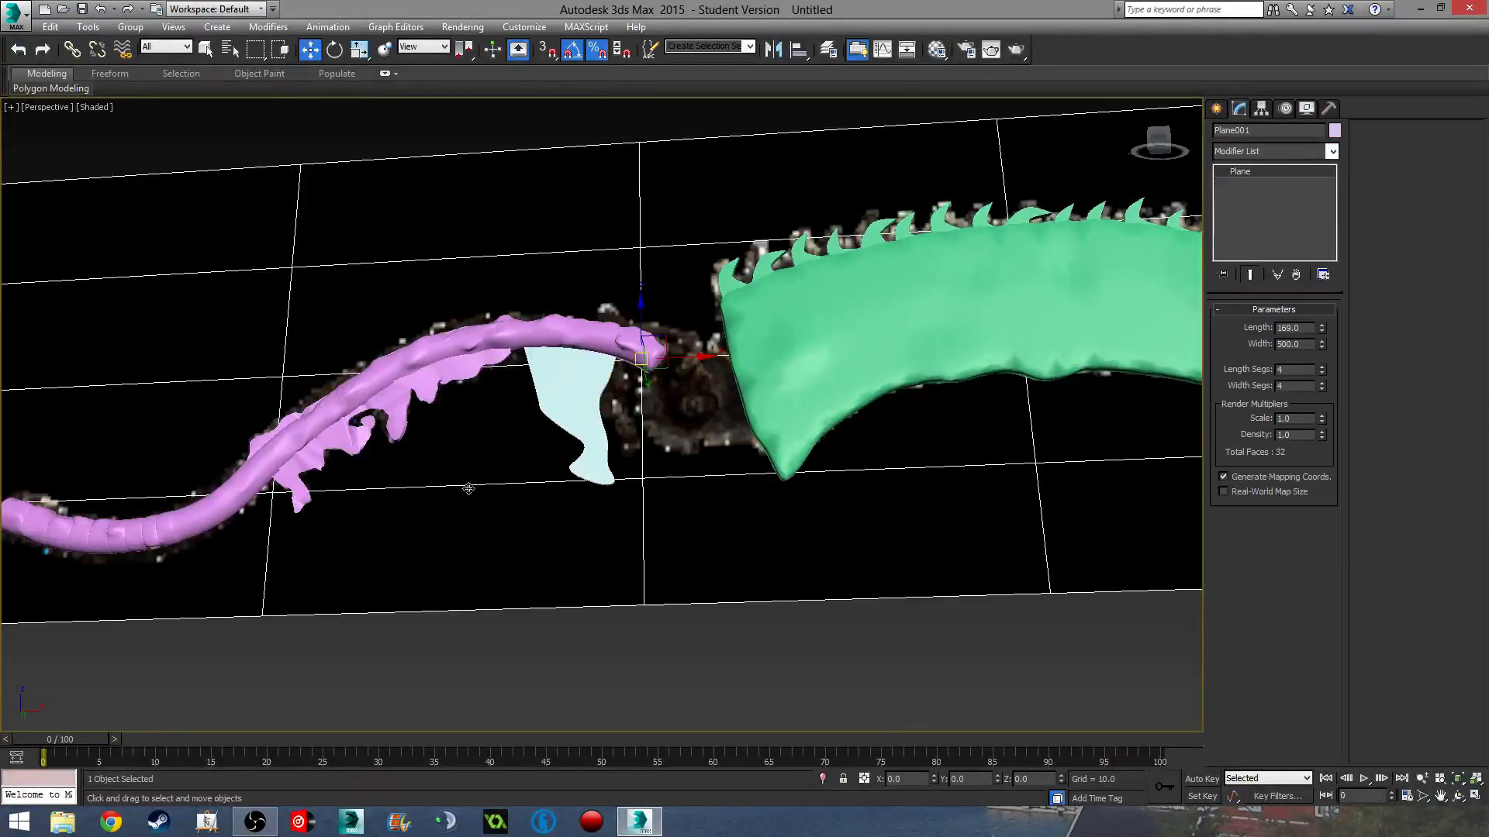
pyautogui.click(432, 386)
pyautogui.click(449, 406)
pyautogui.hotkey('ctrl', 'z')
pyautogui.hotkey('ctrl', 'z')
# - Delete the separate blue fringe and the pale blue panel below the purple tube
pyautogui.click(420, 397)
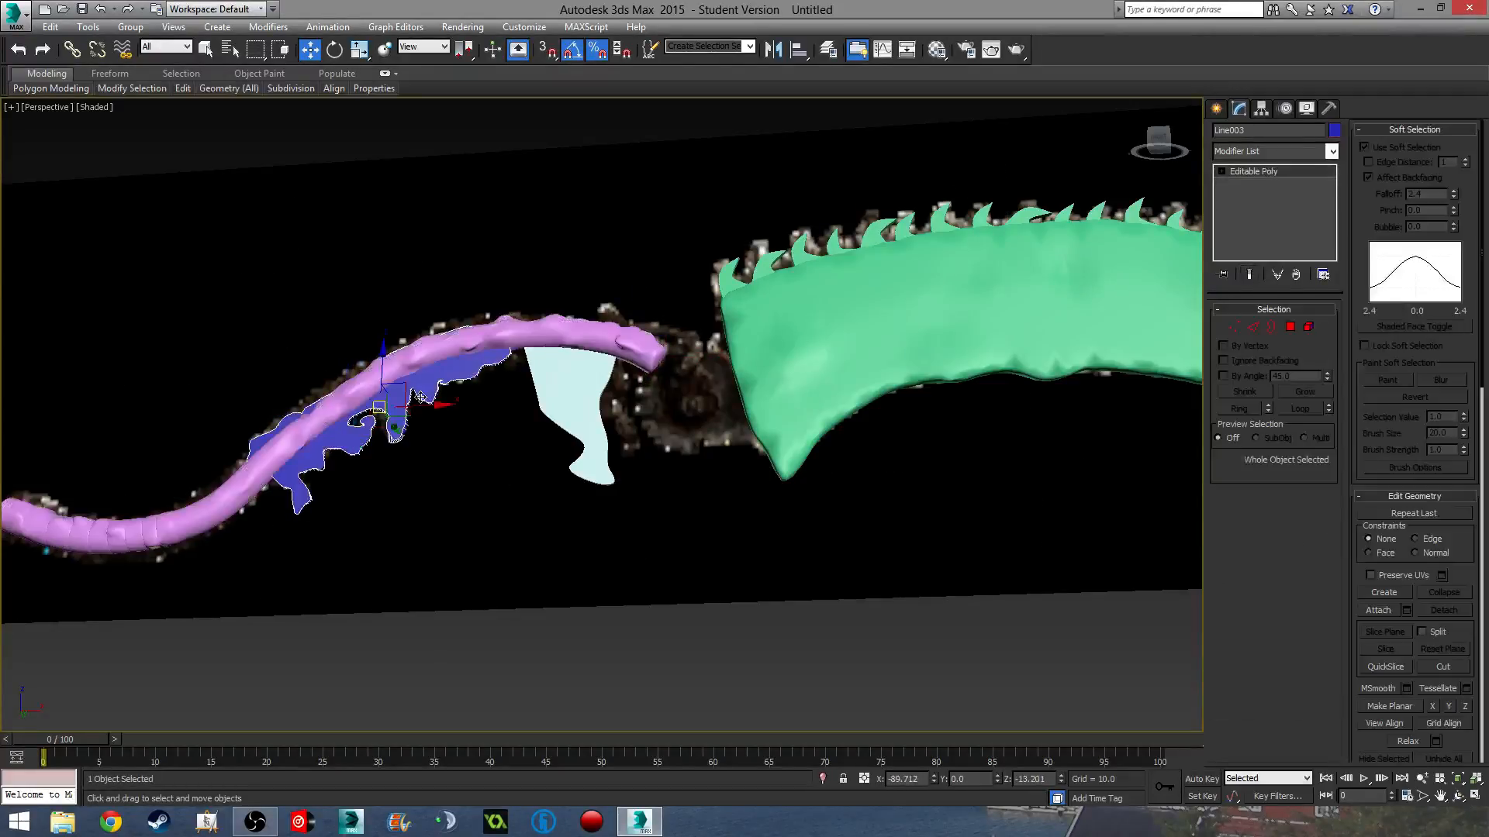
pyautogui.press('Delete')
pyautogui.moveTo(461, 460); pyautogui.dragTo(418, 506, button='middle')
pyautogui.click(537, 444)
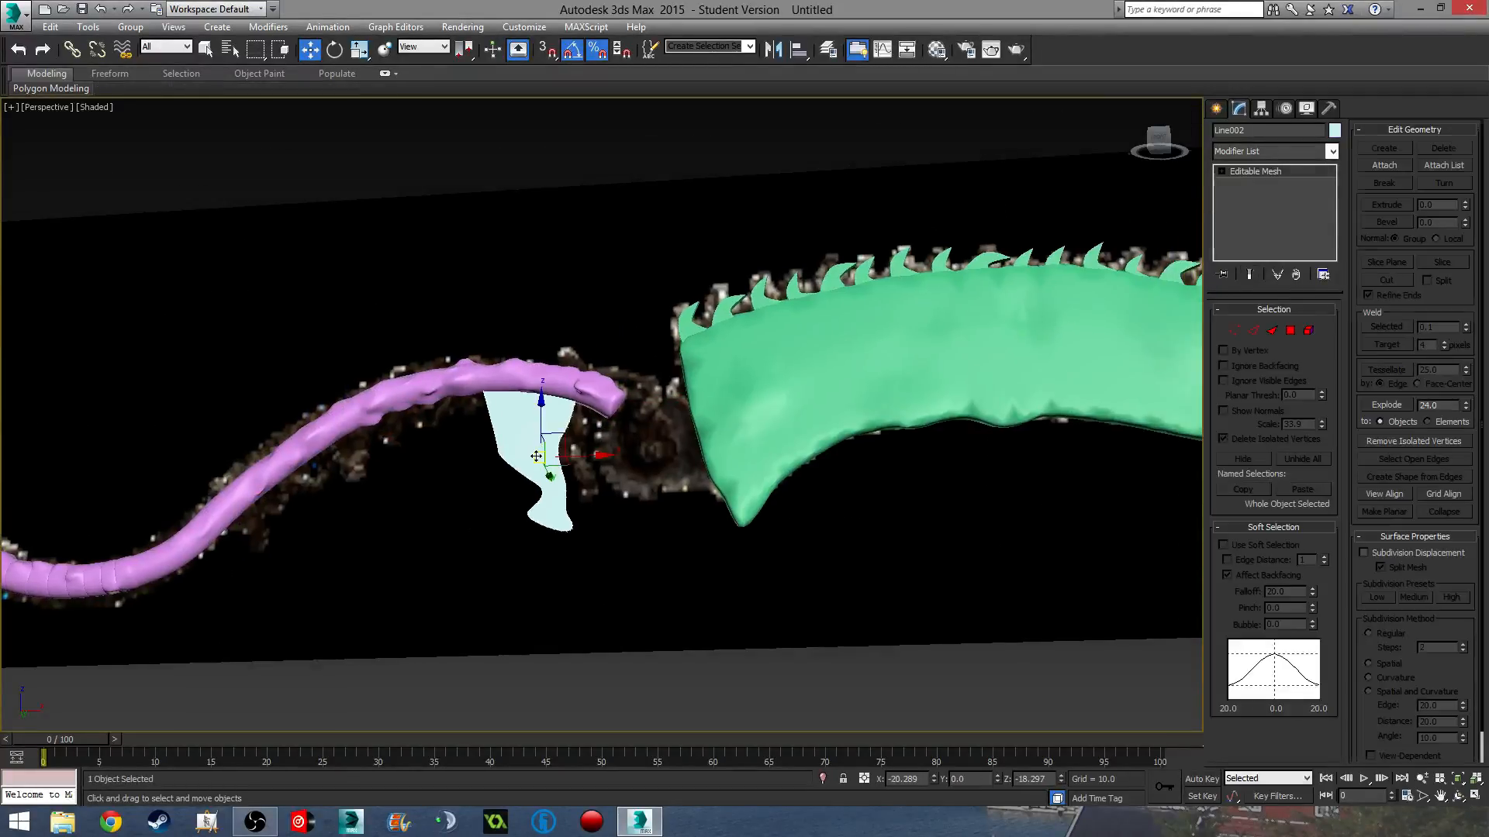
pyautogui.press('Delete')
pyautogui.moveTo(536, 456); pyautogui.dragTo(558, 527, button='middle')
# - In the front view, draw a capsule of about 21 radius and 62 height between the tube's end and the green body
pyautogui.press('f')
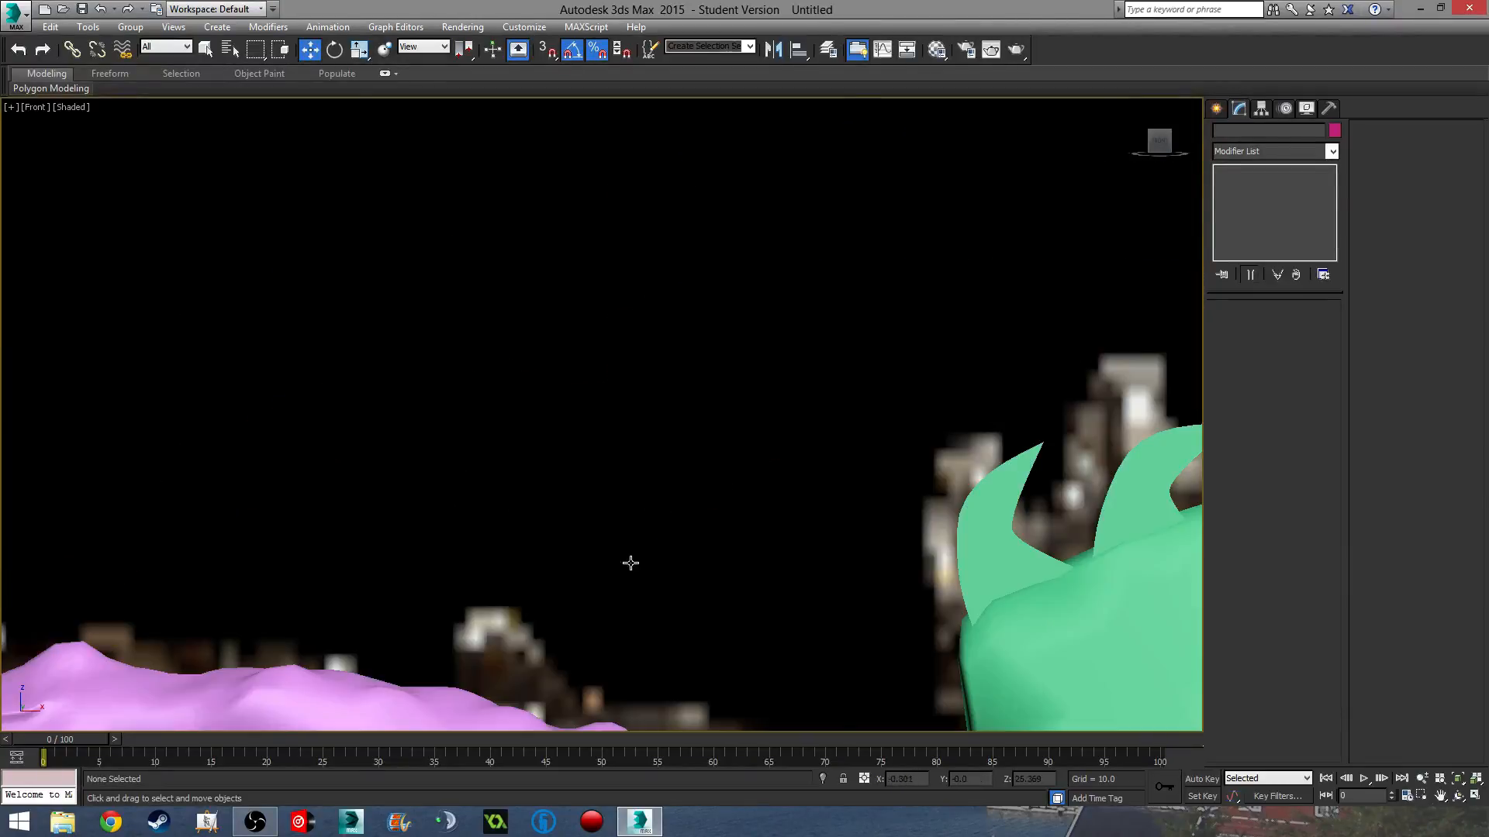
pyautogui.scroll(-5, 629, 563)
pyautogui.moveTo(629, 563); pyautogui.dragTo(508, 400, button='middle')
pyautogui.moveTo(530, 474); pyautogui.dragTo(514, 393, button='middle')
pyautogui.scroll(-2, 514, 393)
pyautogui.scroll(5, 572, 473)
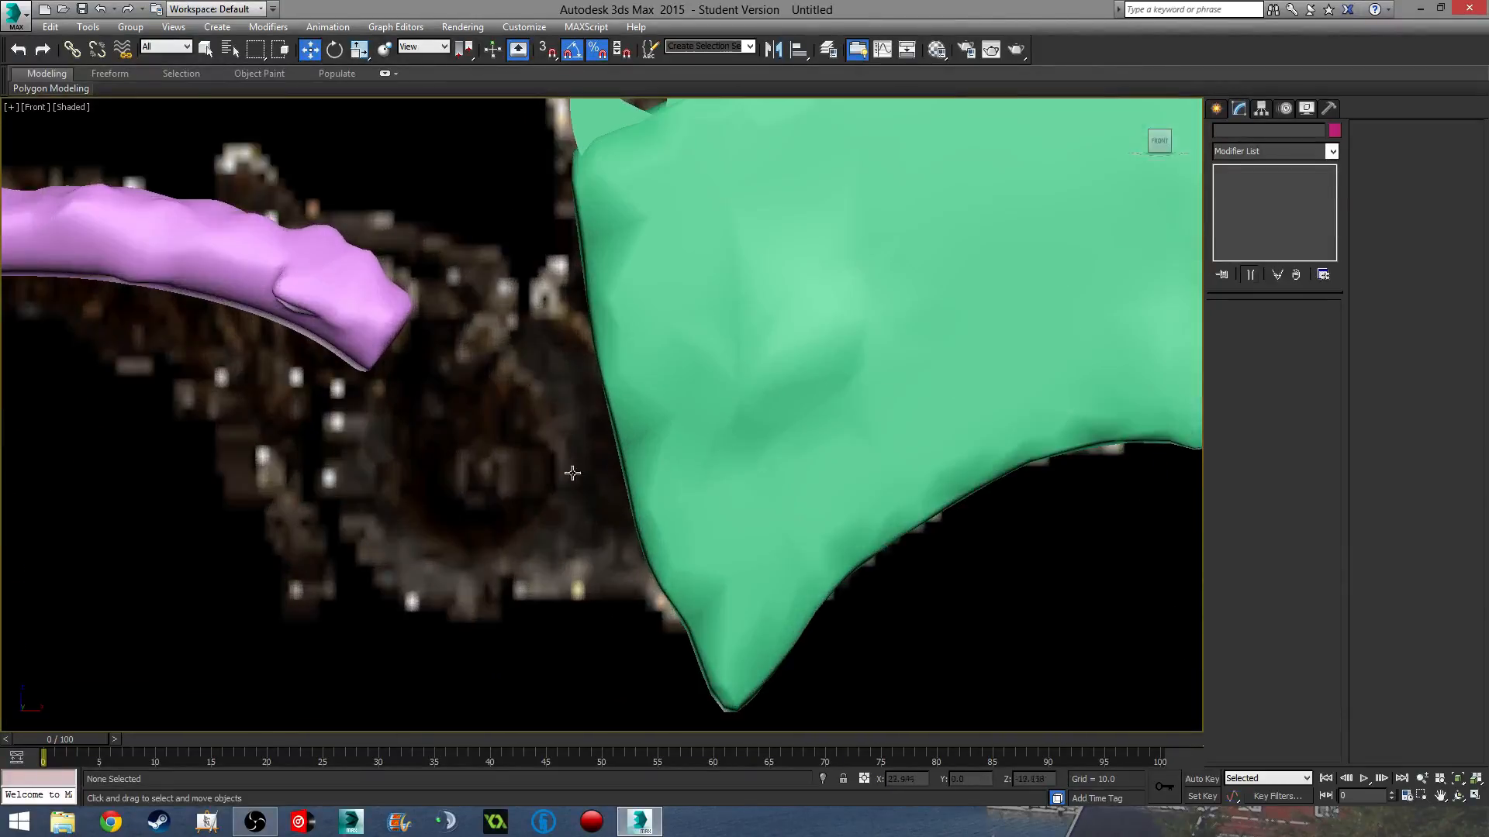
pyautogui.click(1217, 111)
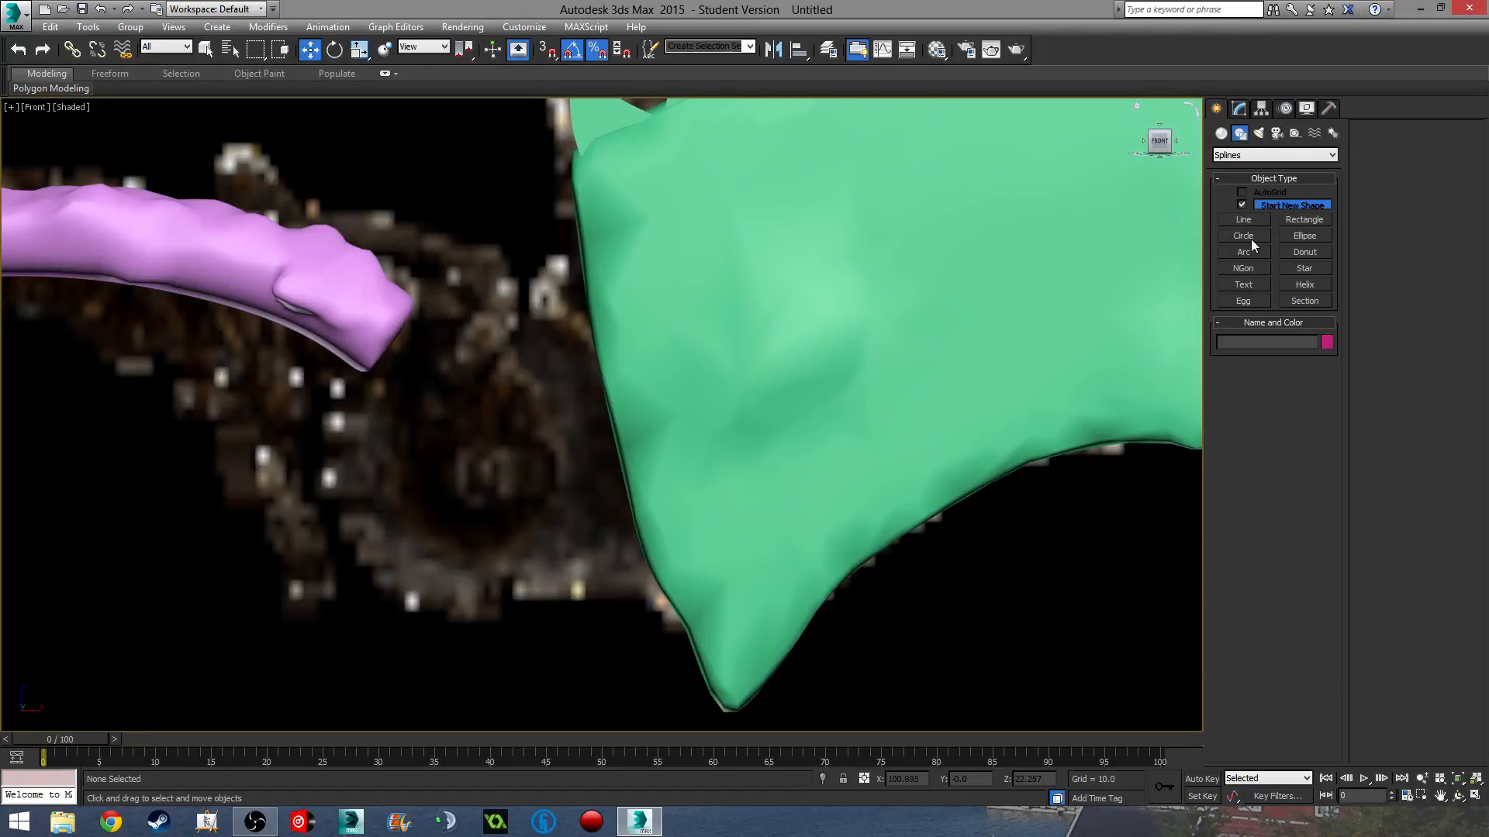
pyautogui.click(1222, 134)
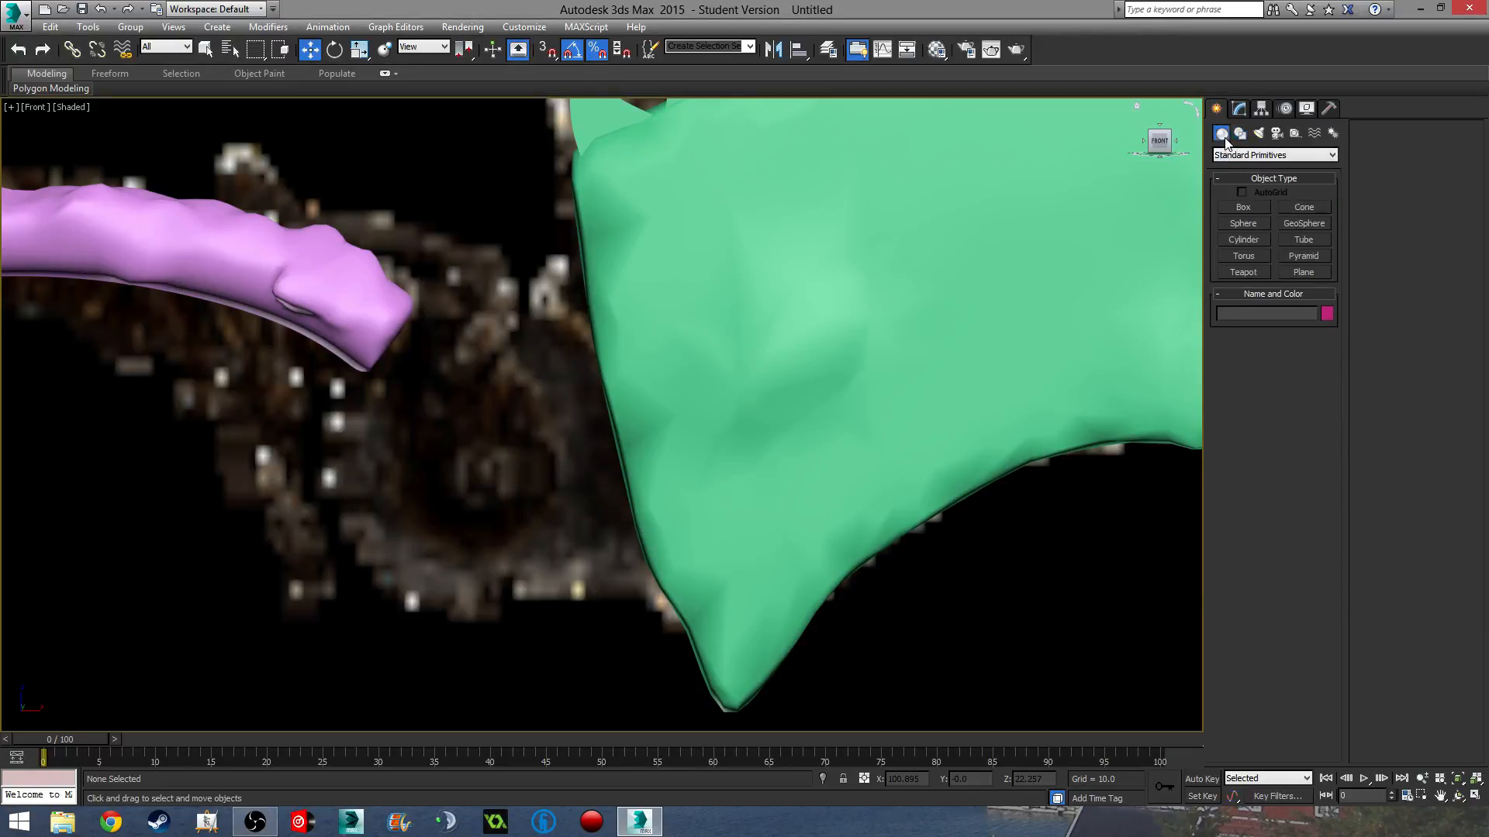
pyautogui.click(1315, 239)
pyautogui.click(1263, 155)
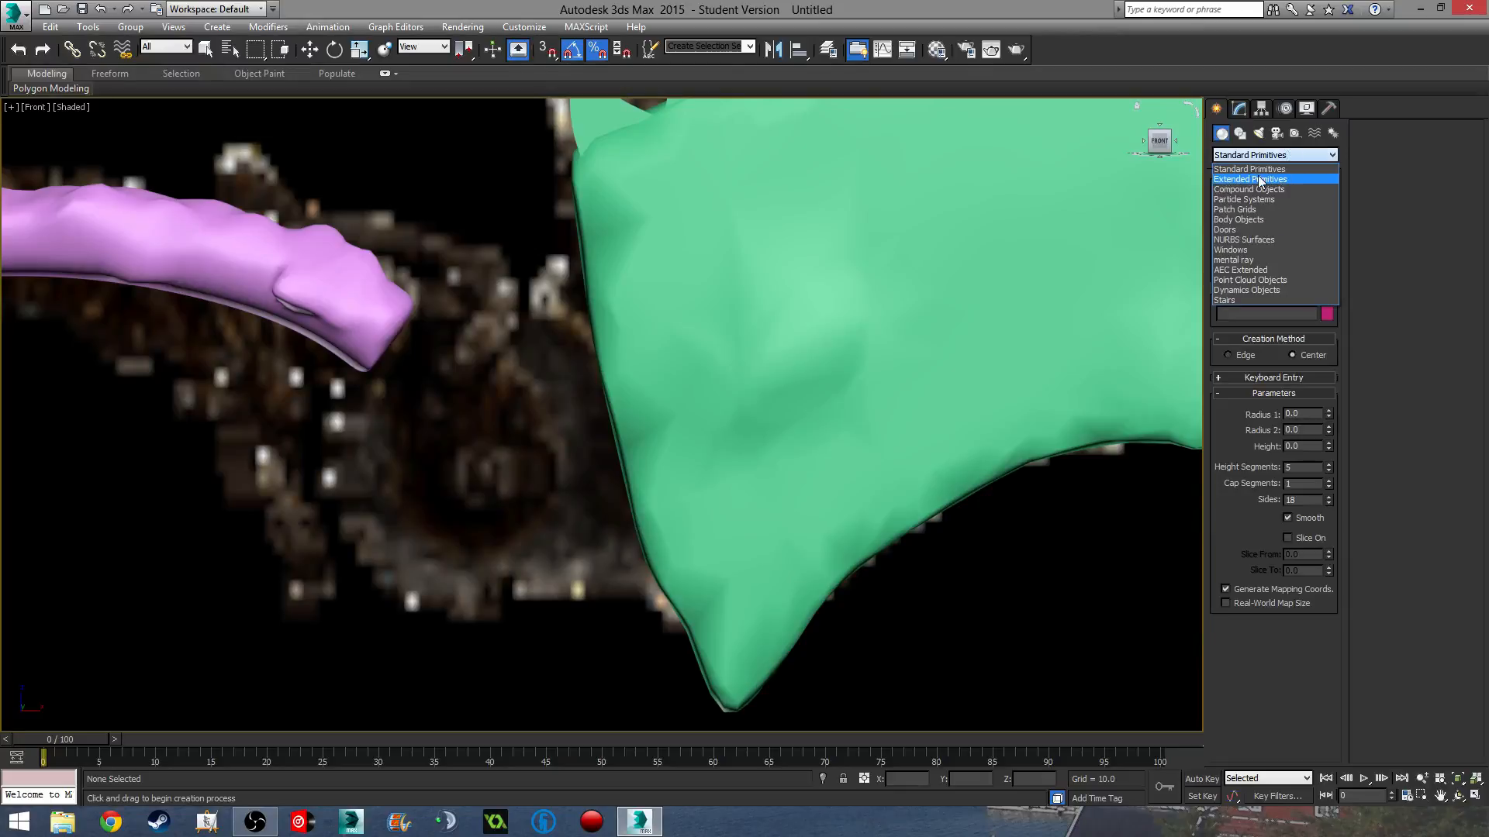
pyautogui.click(1260, 180)
pyautogui.click(1304, 240)
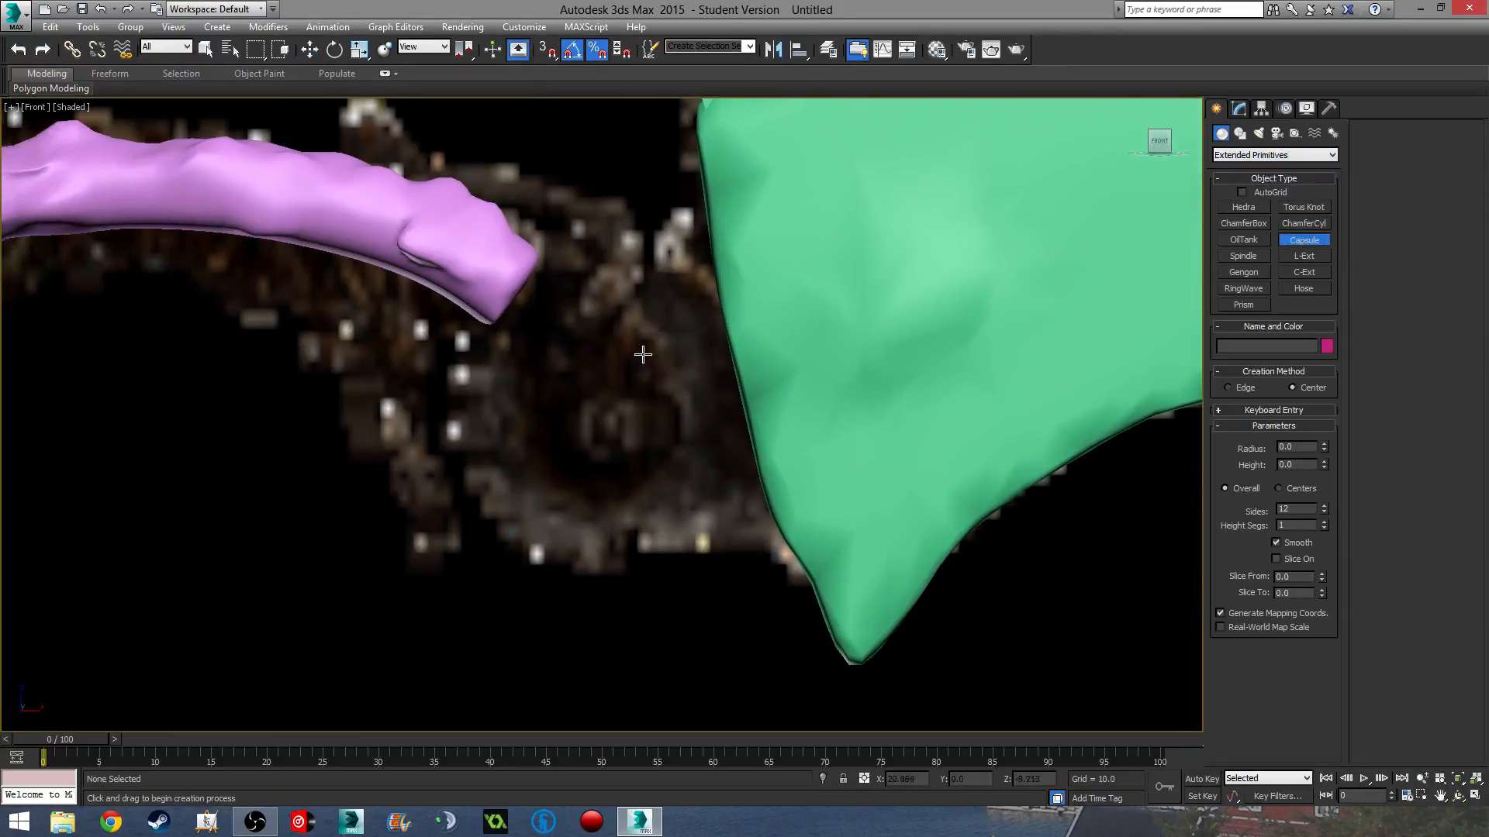
pyautogui.moveTo(607, 401); pyautogui.dragTo(723, 538)
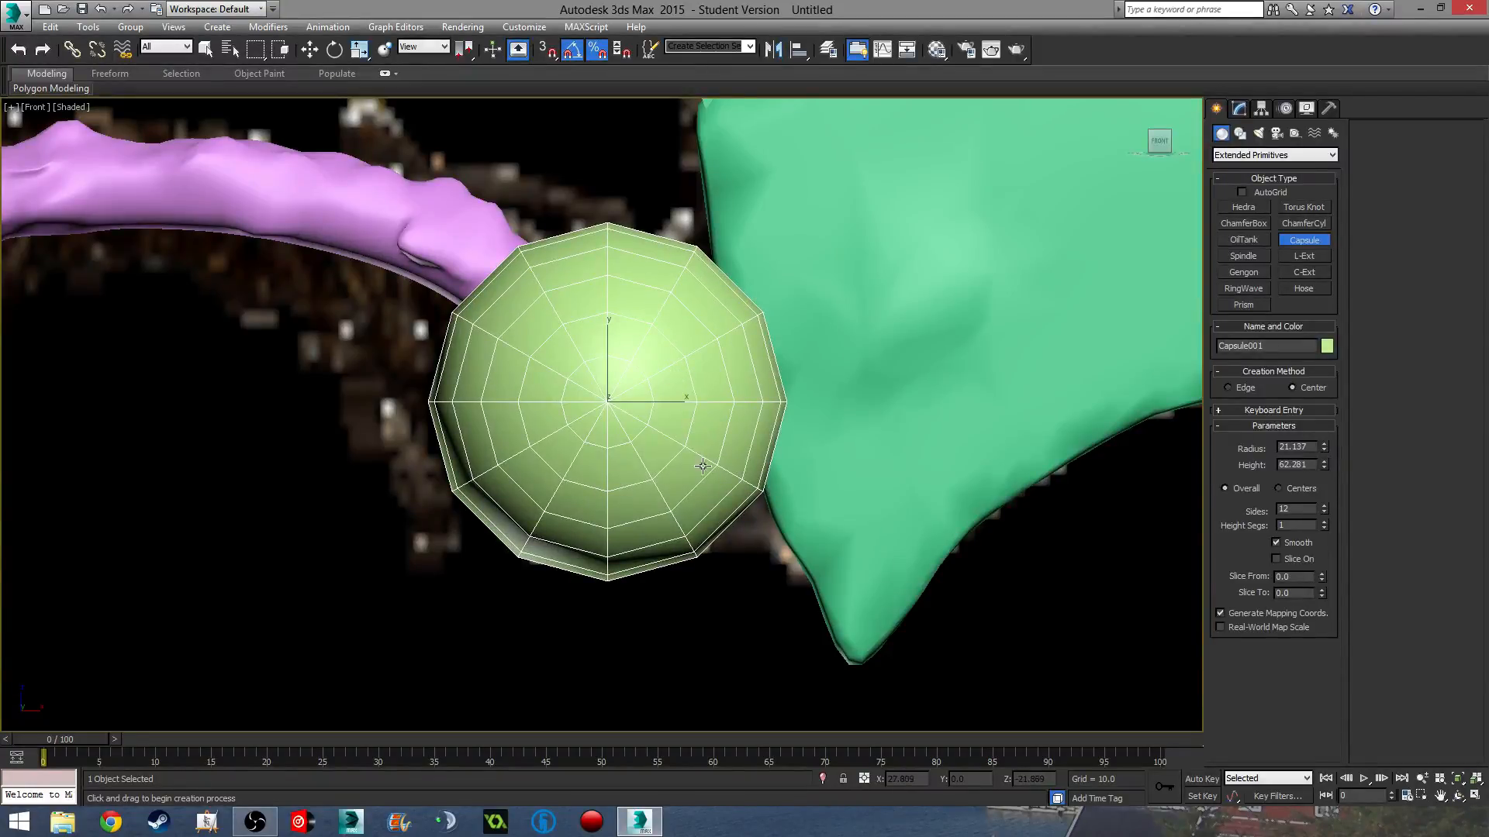
# - Move the capsule along its depth axis until it is centred on the purple tube and green body in the top view
pyautogui.scroll(-3, 624, 403)
pyautogui.moveTo(605, 404); pyautogui.dragTo(830, 465, button='middle')
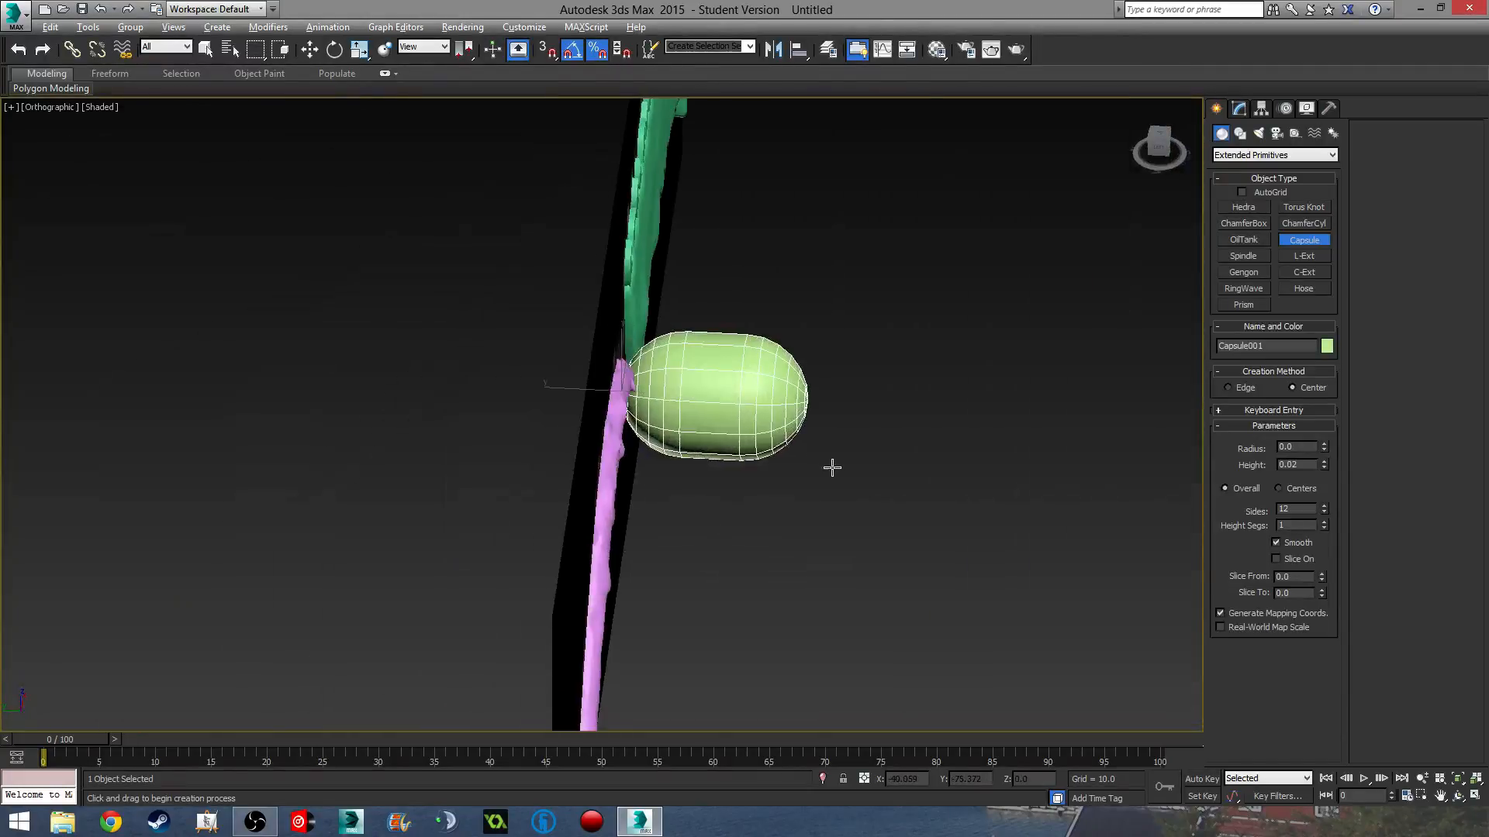
pyautogui.press('w')
pyautogui.moveTo(621, 379); pyautogui.dragTo(531, 374)
pyautogui.press('t')
pyautogui.scroll(-3, 756, 425)
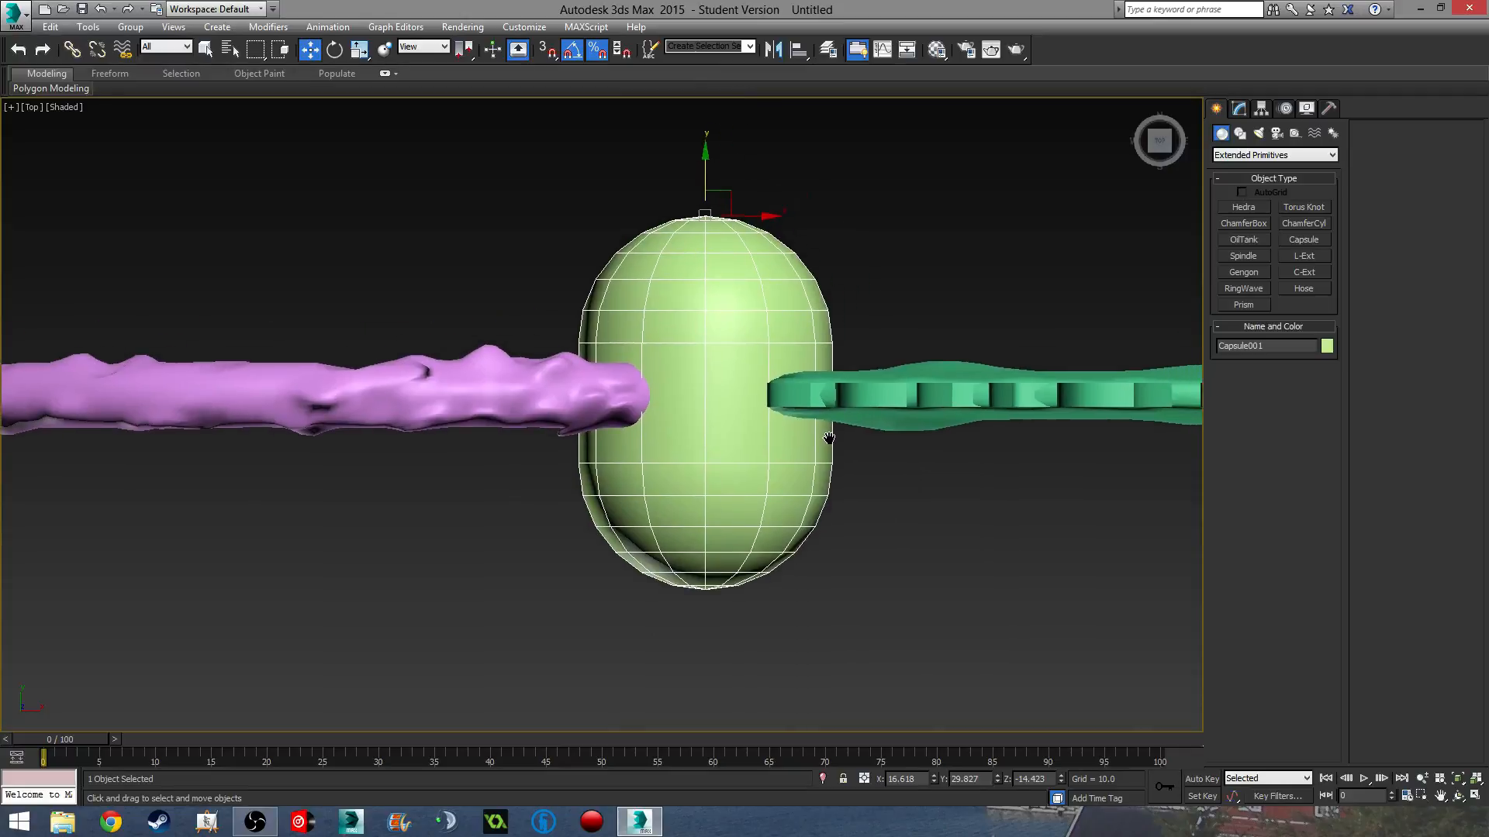
pyautogui.moveTo(756, 425); pyautogui.dragTo(707, 413, button='middle')
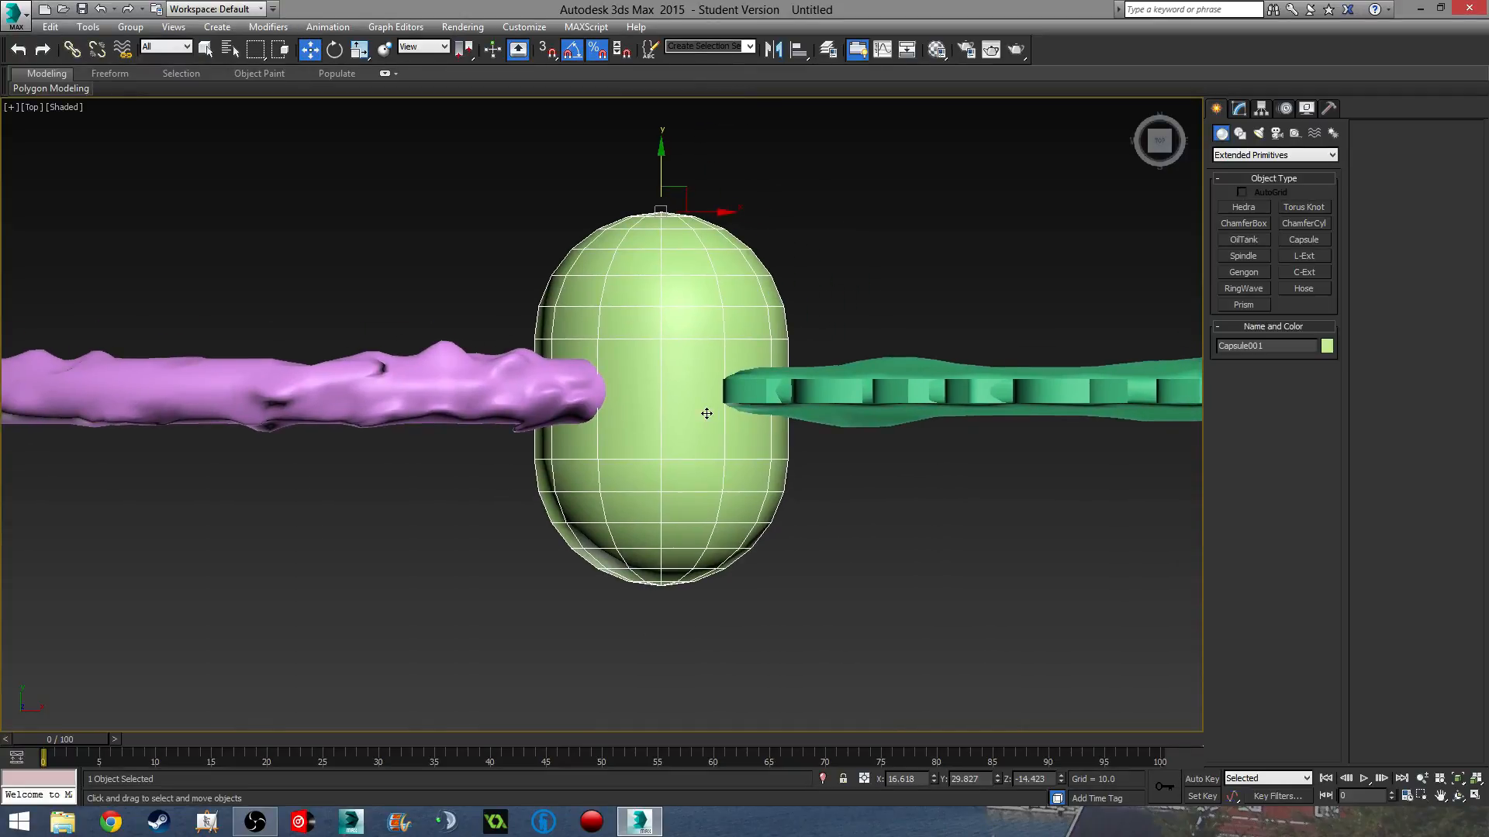
# - Delete the light green capsule between the purple tube and the green body
pyautogui.click(1239, 110)
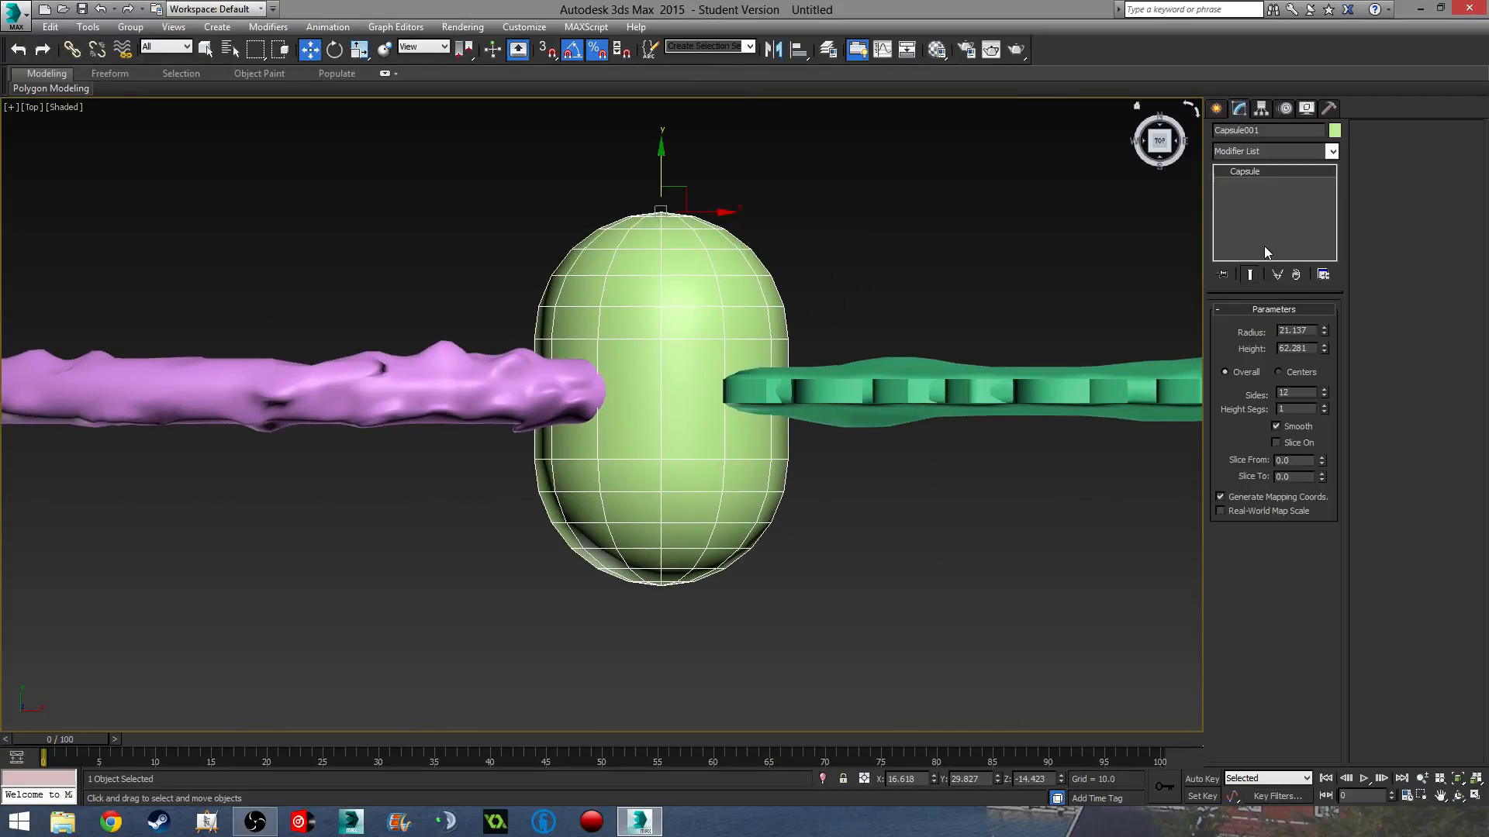
pyautogui.keyDown('alt'); pyautogui.moveTo(904, 410); pyautogui.dragTo(715, 308, button='middle'); pyautogui.keyUp('alt')
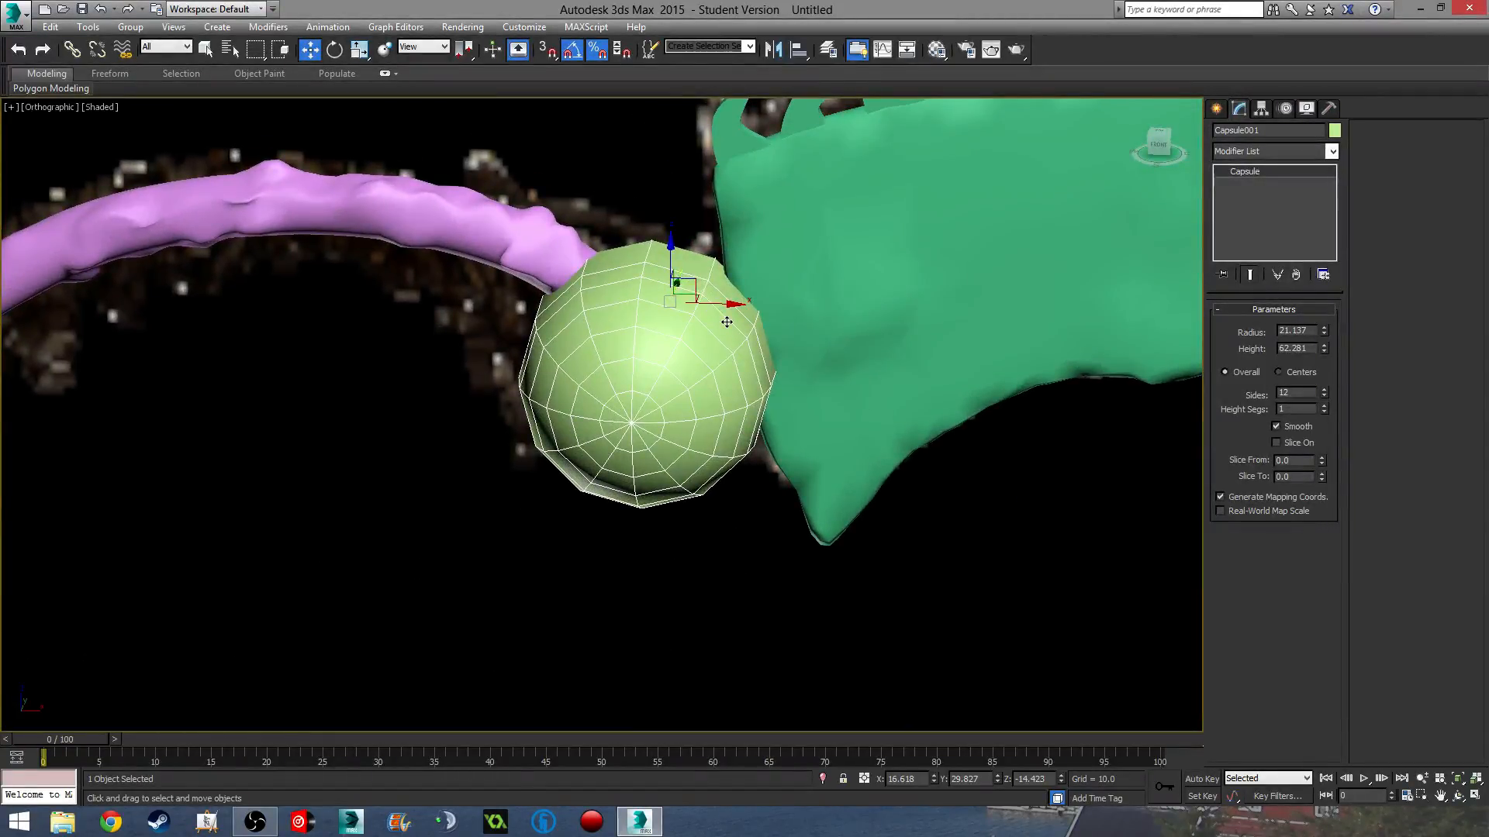
pyautogui.moveTo(726, 322); pyautogui.dragTo(769, 328, button='middle')
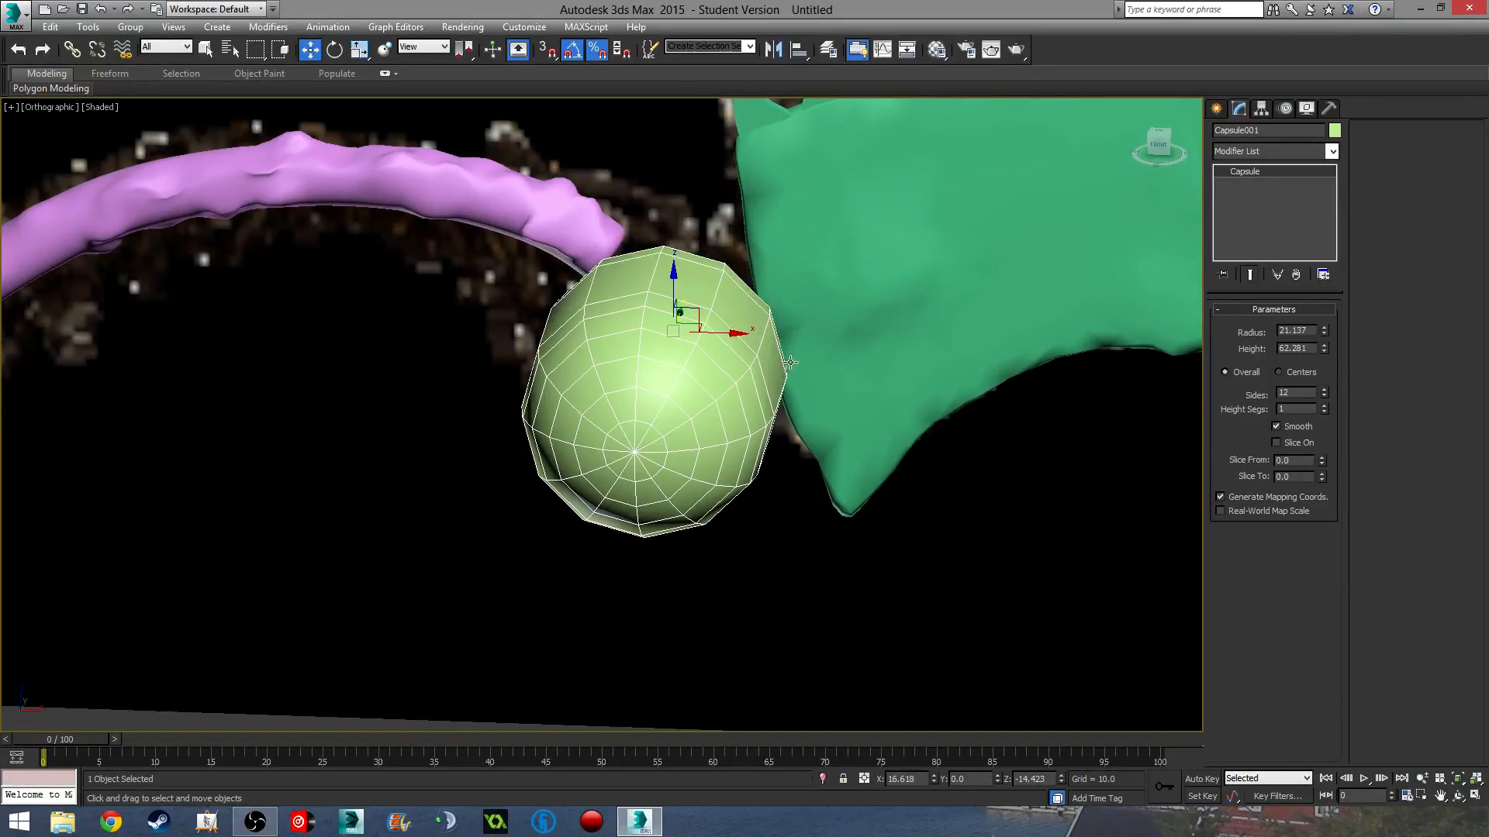
pyautogui.hotkey('shift', 'z')
pyautogui.press('Delete')
pyautogui.hotkey('shift', 'y')
pyautogui.scroll(4, 704, 337)
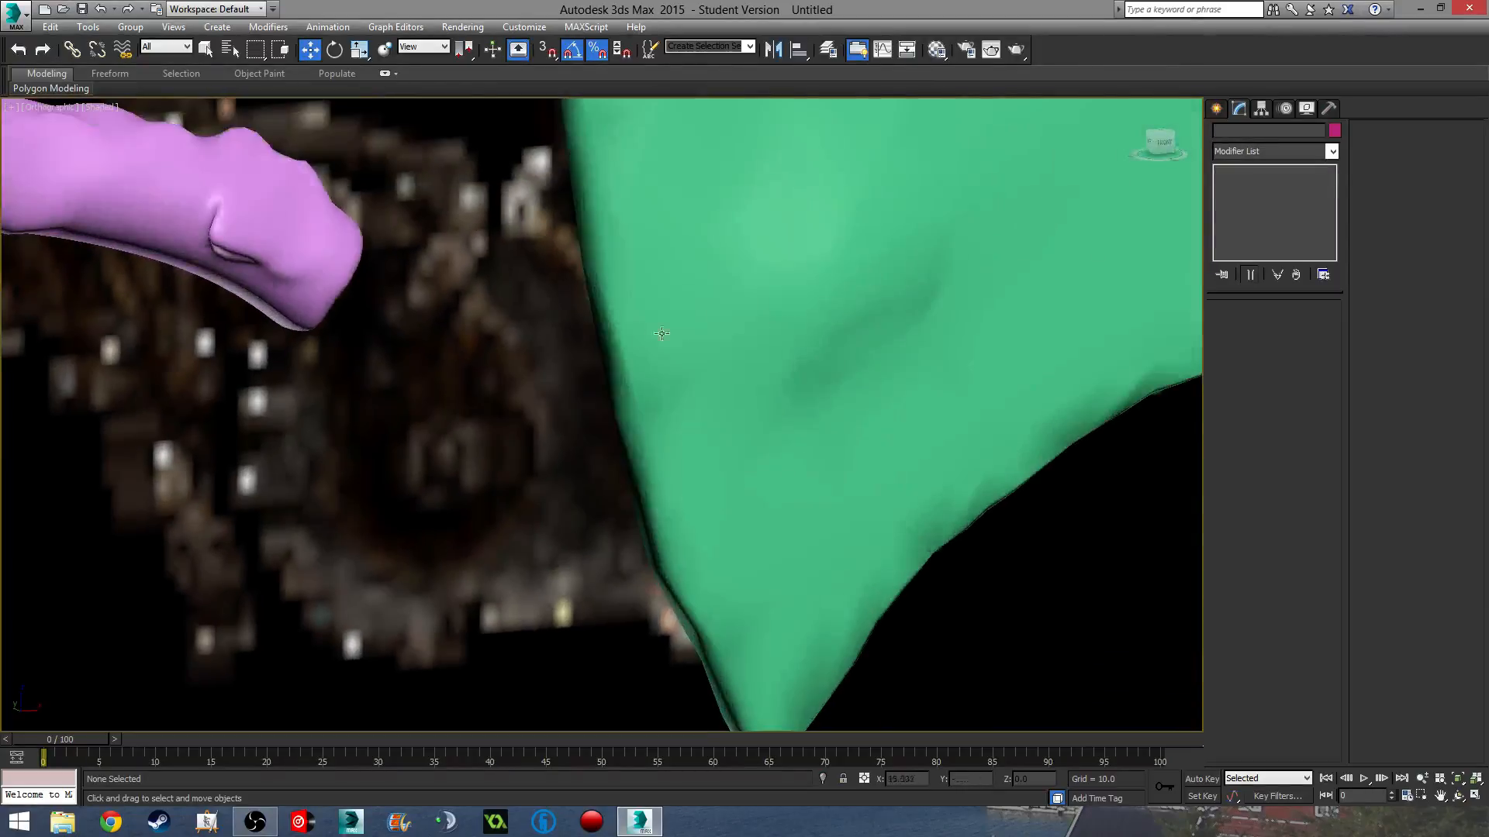
pyautogui.click(601, 342)
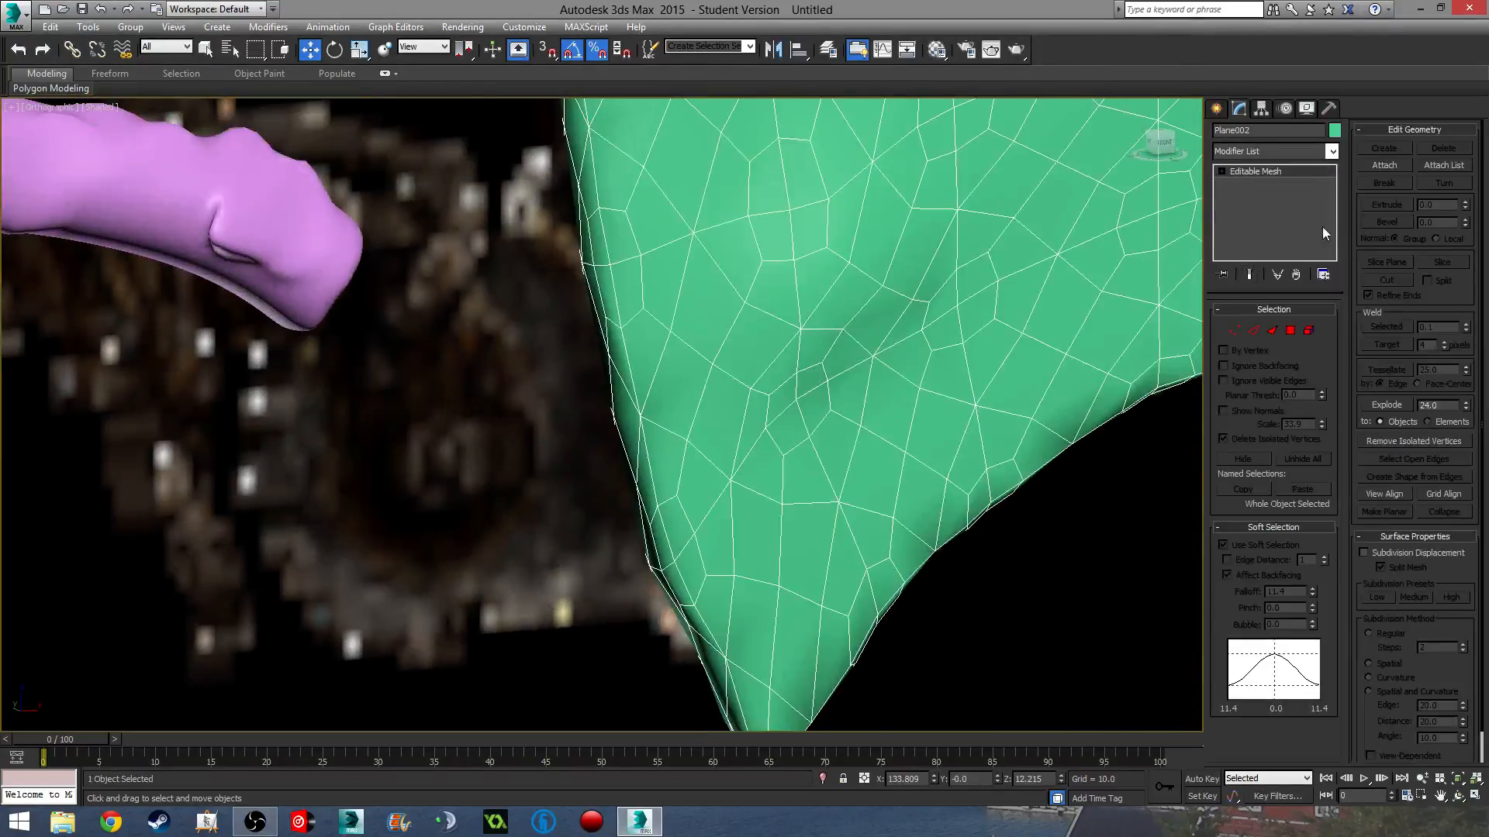
pyautogui.click(1216, 108)
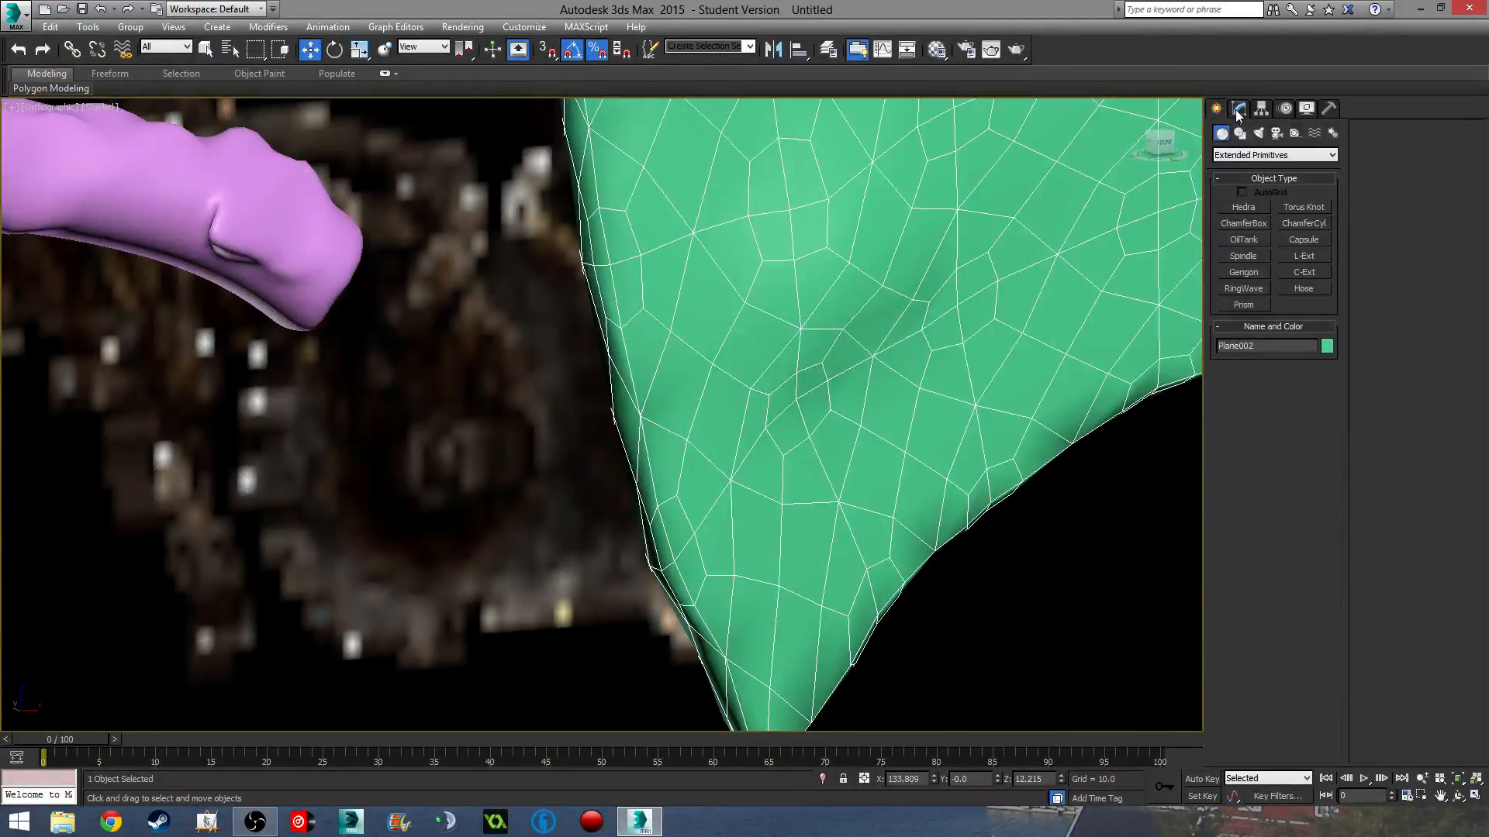
pyautogui.click(1237, 110)
pyautogui.click(295, 233)
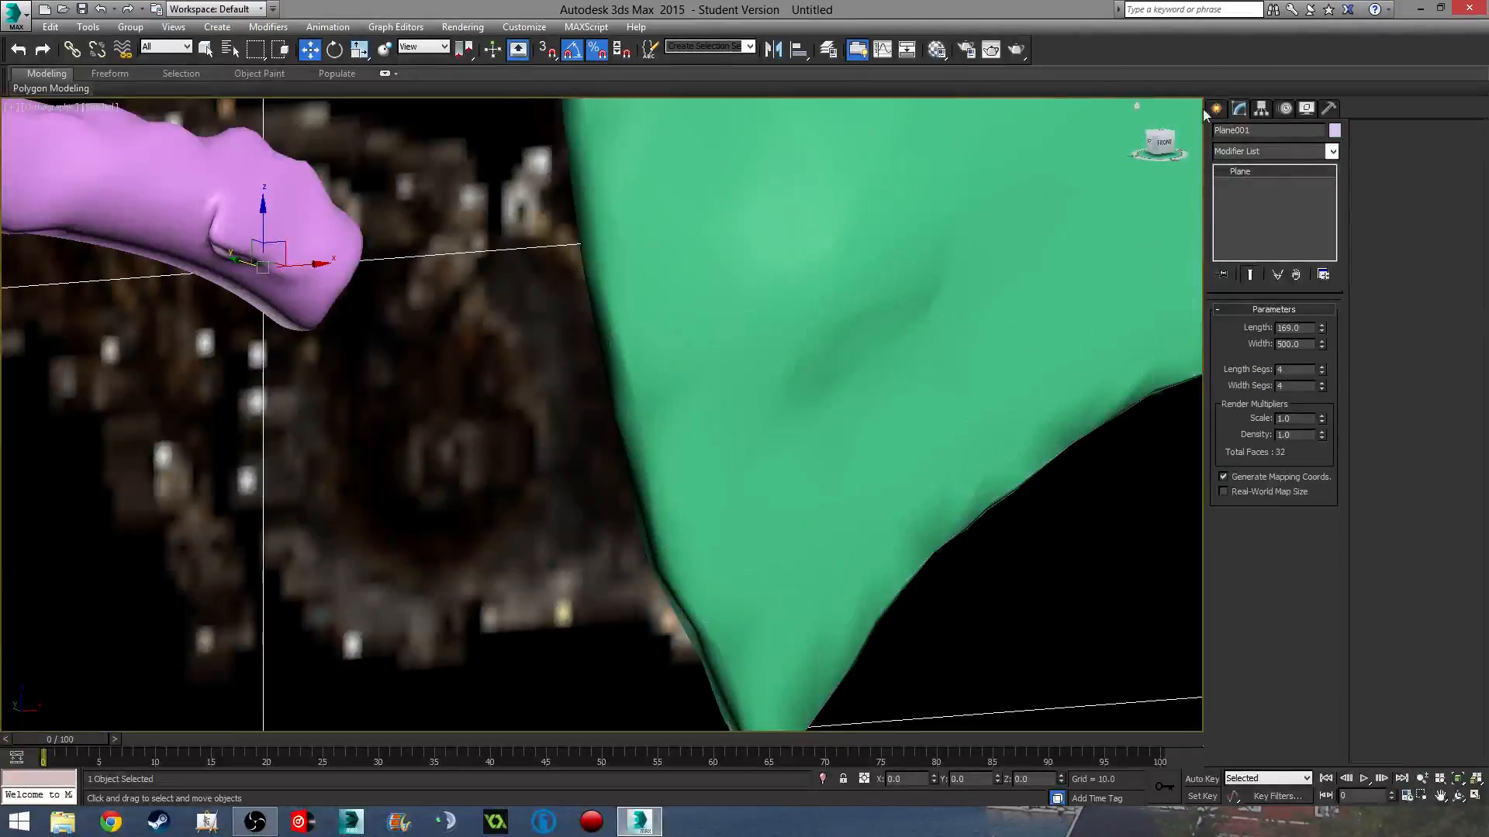
# - In the front view, draw a cylinder of about 22 radius and 8.6 height between the purple tube's end and the green body
pyautogui.click(1216, 108)
pyautogui.click(1251, 155)
pyautogui.click(1244, 168)
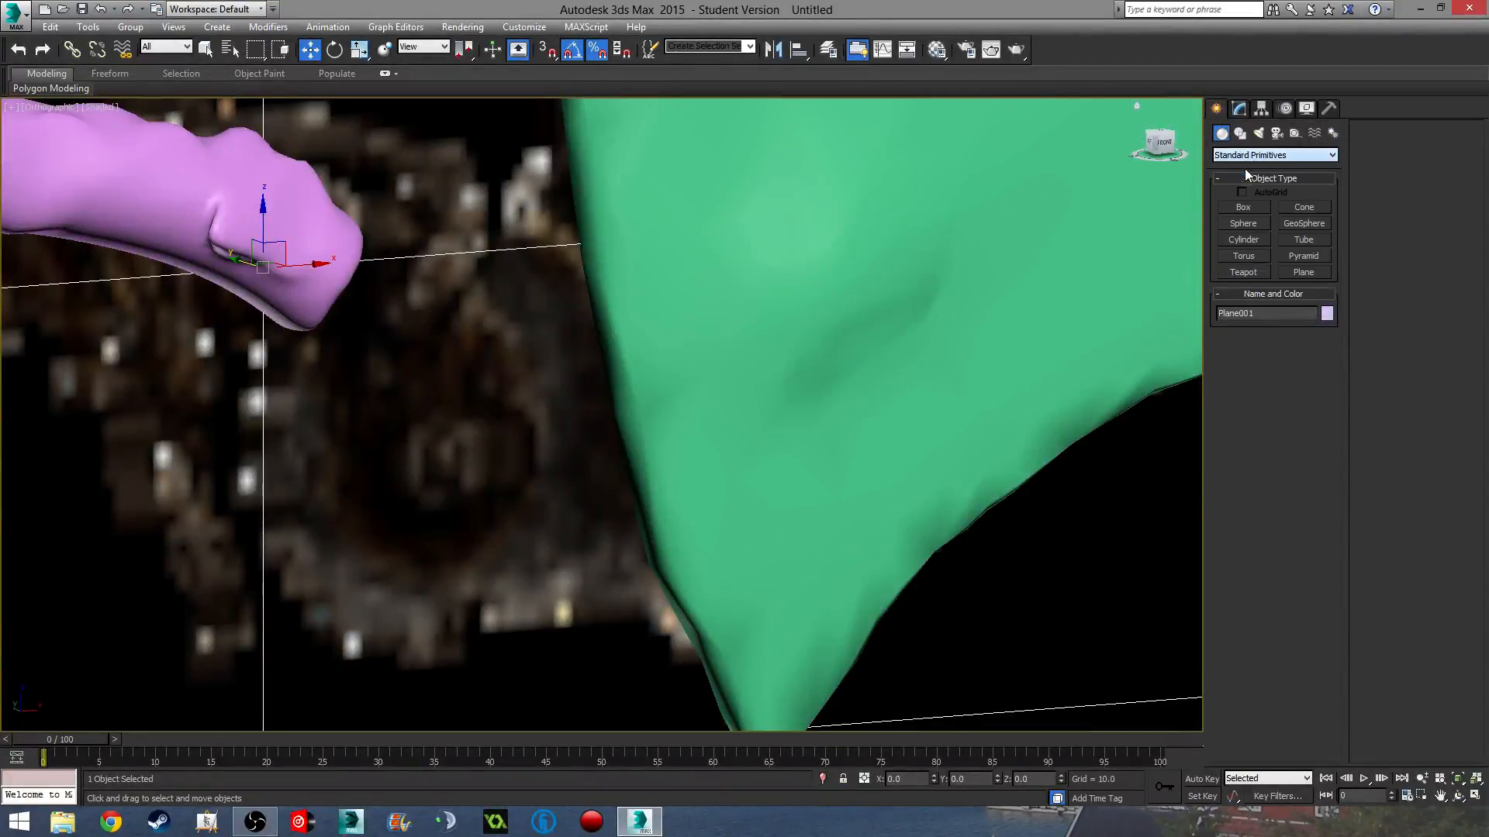
pyautogui.click(1245, 236)
pyautogui.press('f')
pyautogui.scroll(-5, 631, 248)
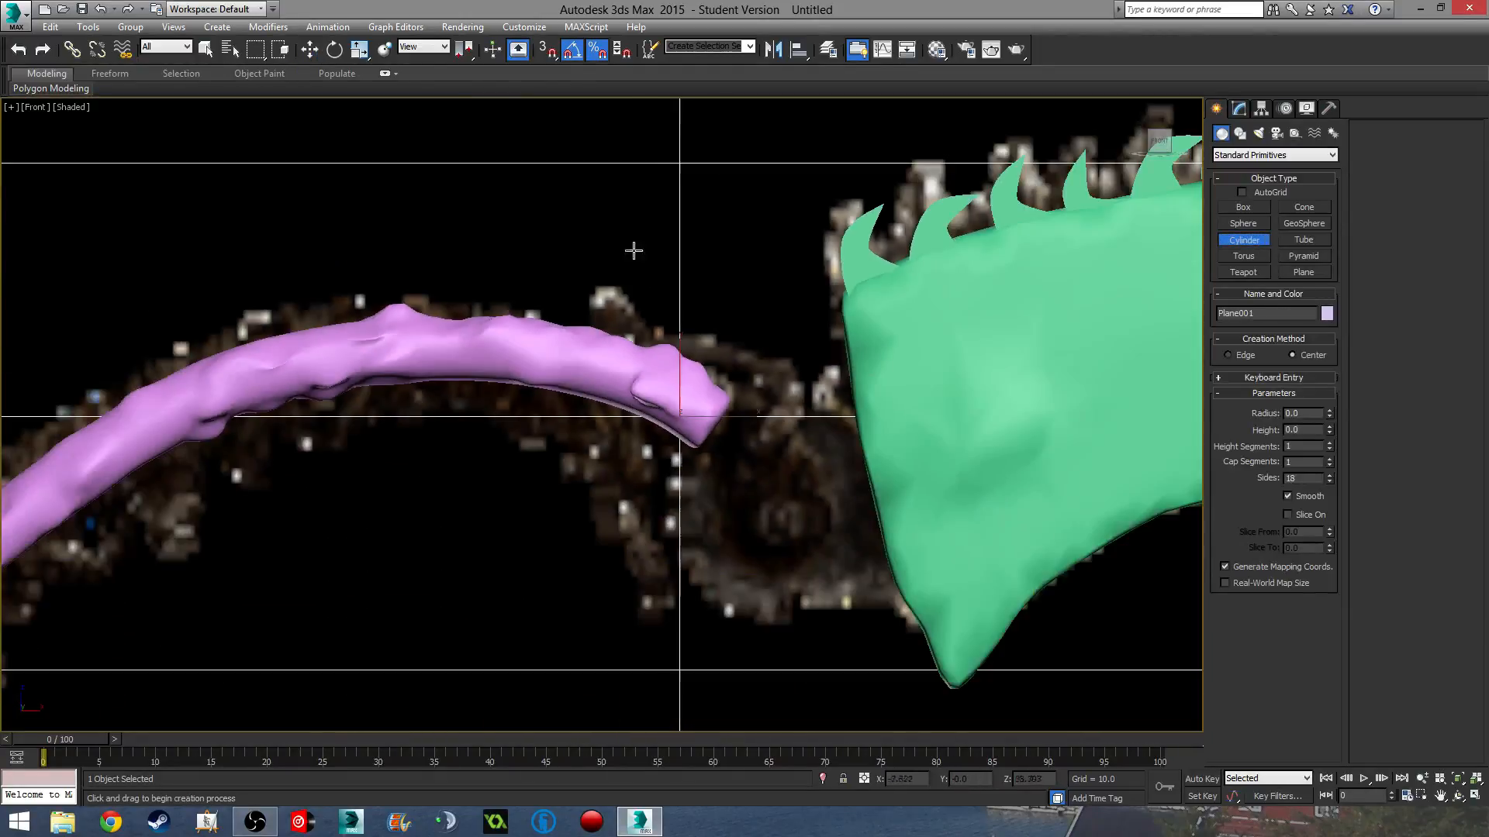
pyautogui.scroll(3, 698, 416)
pyautogui.moveTo(685, 512); pyautogui.dragTo(799, 657)
pyautogui.moveTo(800, 656); pyautogui.dragTo(802, 658)
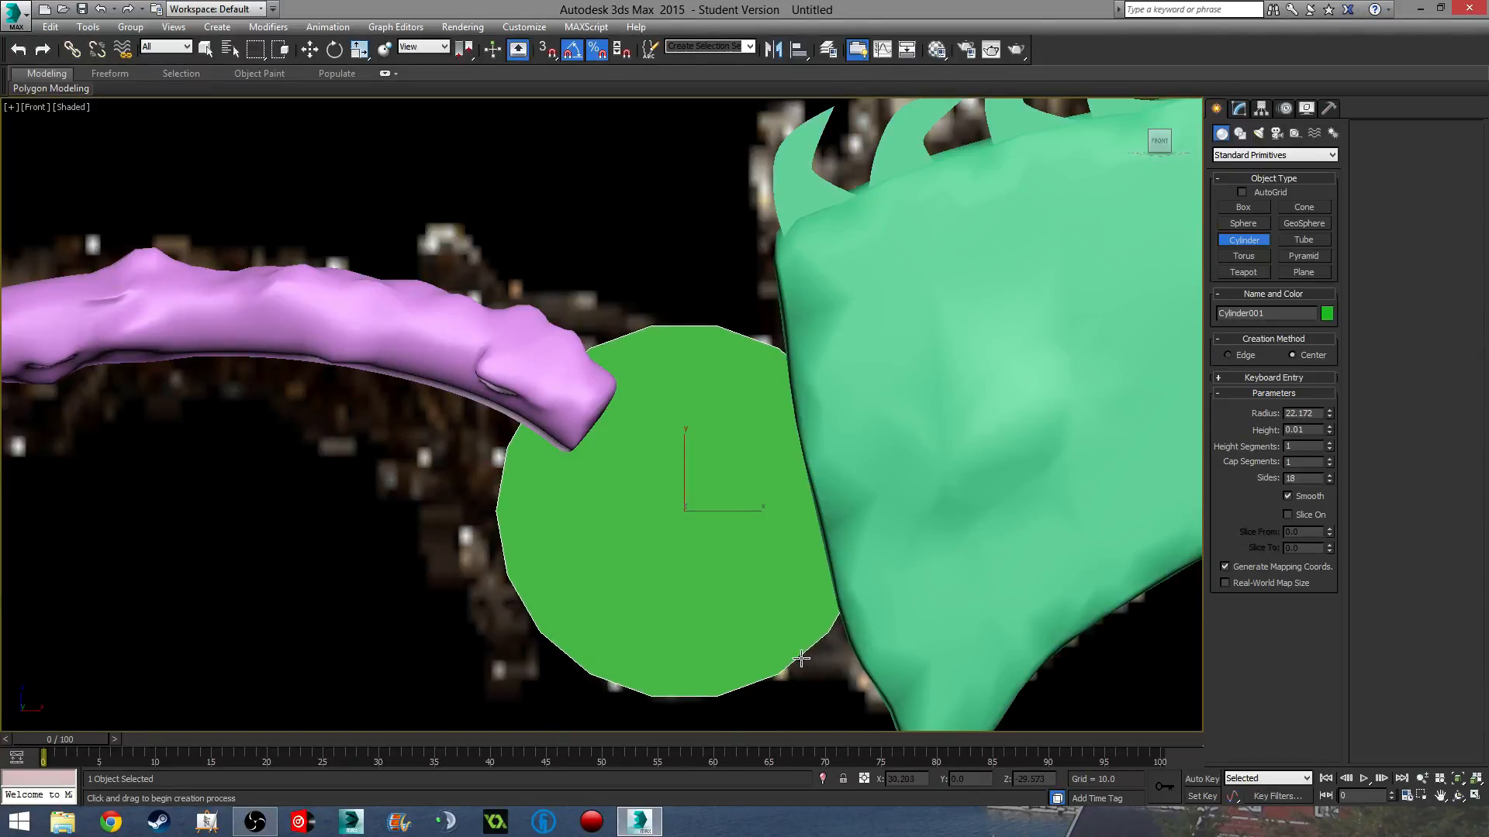
pyautogui.press('t')
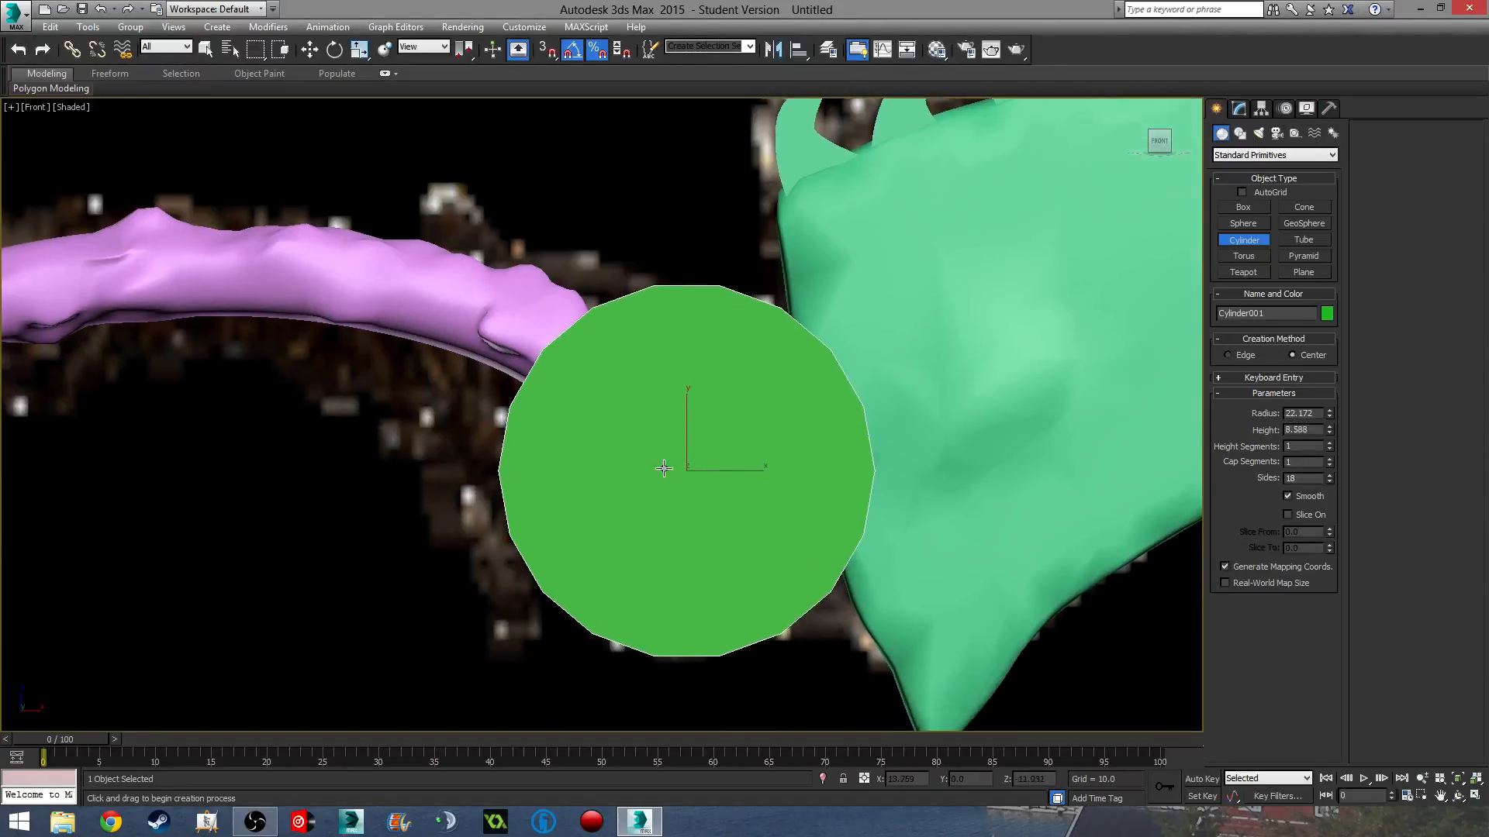
# - In the top view, move the cylinder about 4.6 along its depth axis to centre it on the tube and body
pyautogui.press('w')
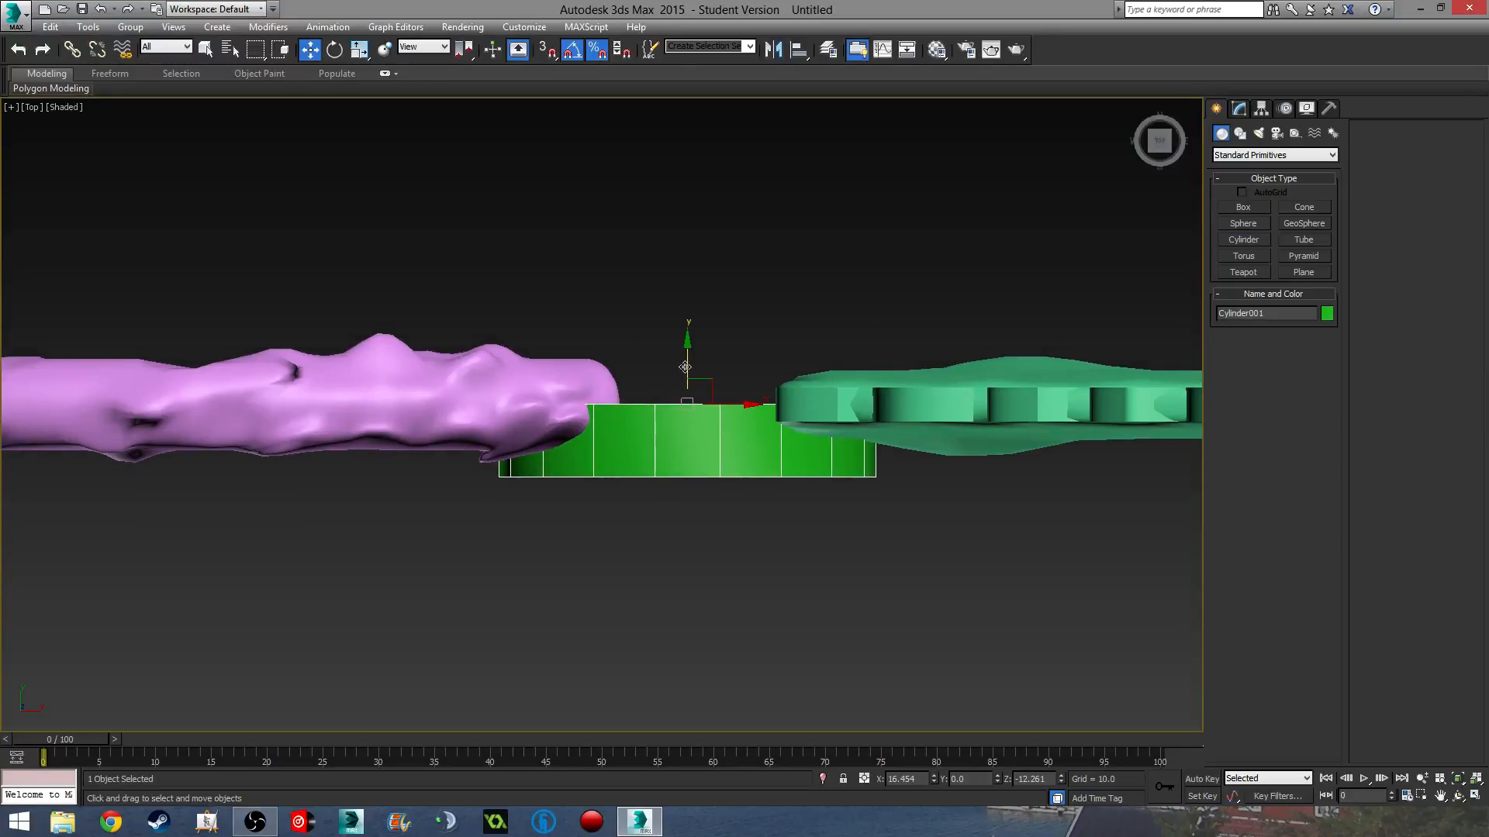
pyautogui.moveTo(689, 367); pyautogui.dragTo(692, 328)
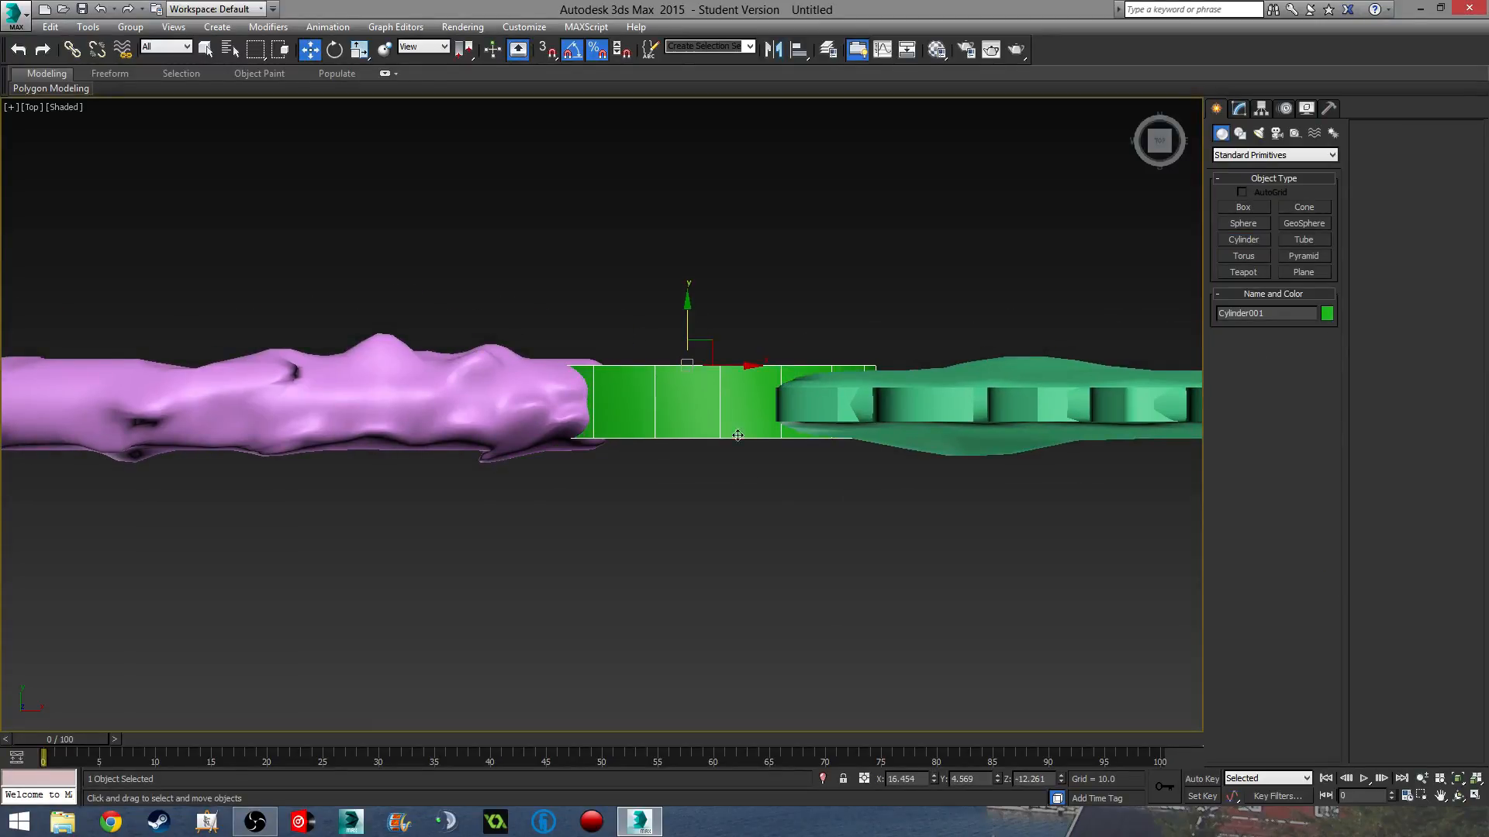
pyautogui.keyDown('alt'); pyautogui.moveTo(692, 328); pyautogui.dragTo(778, 344, button='middle'); pyautogui.keyUp('alt')
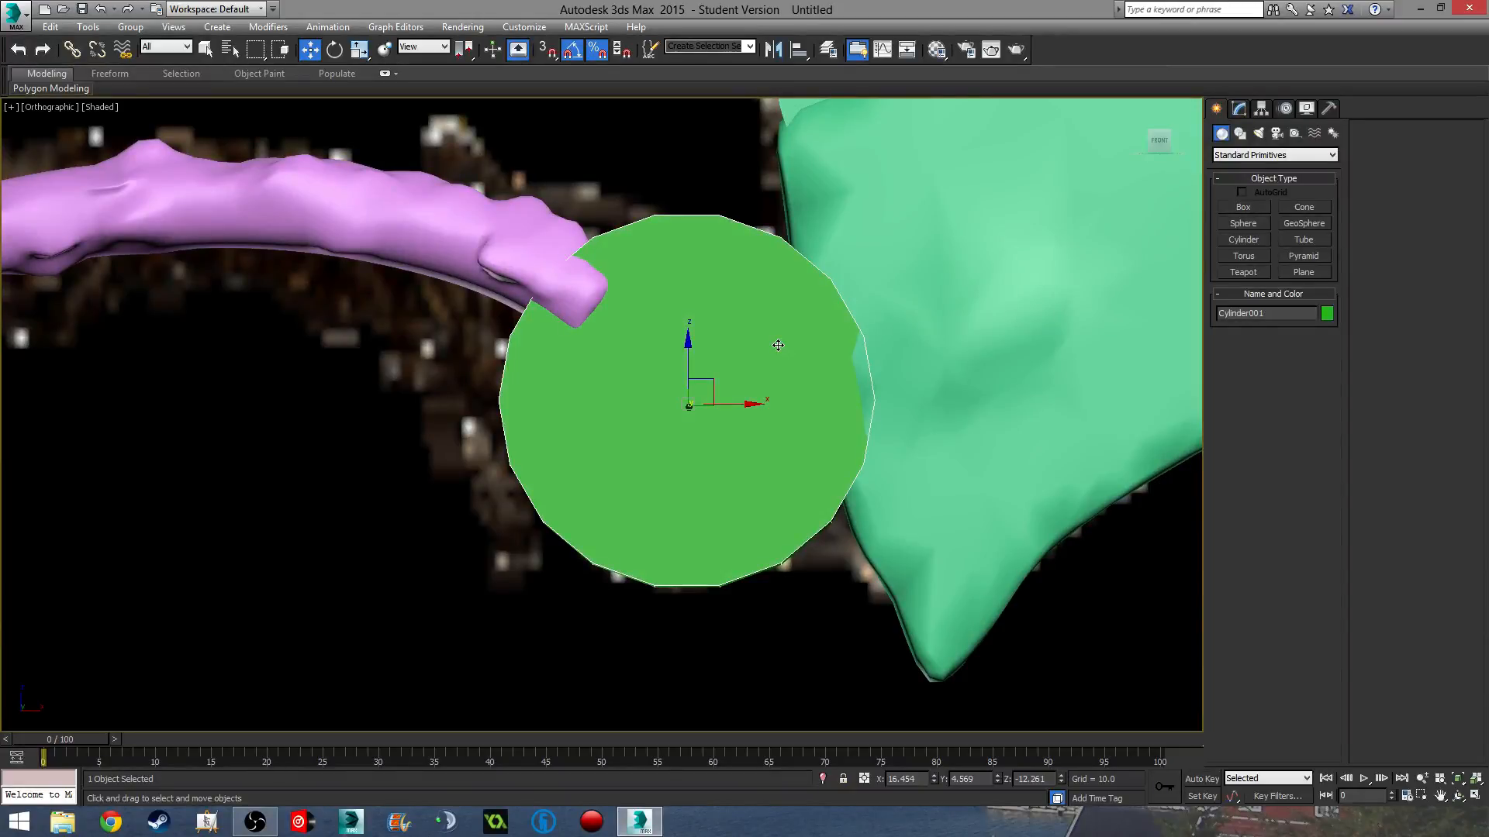
pyautogui.press('t')
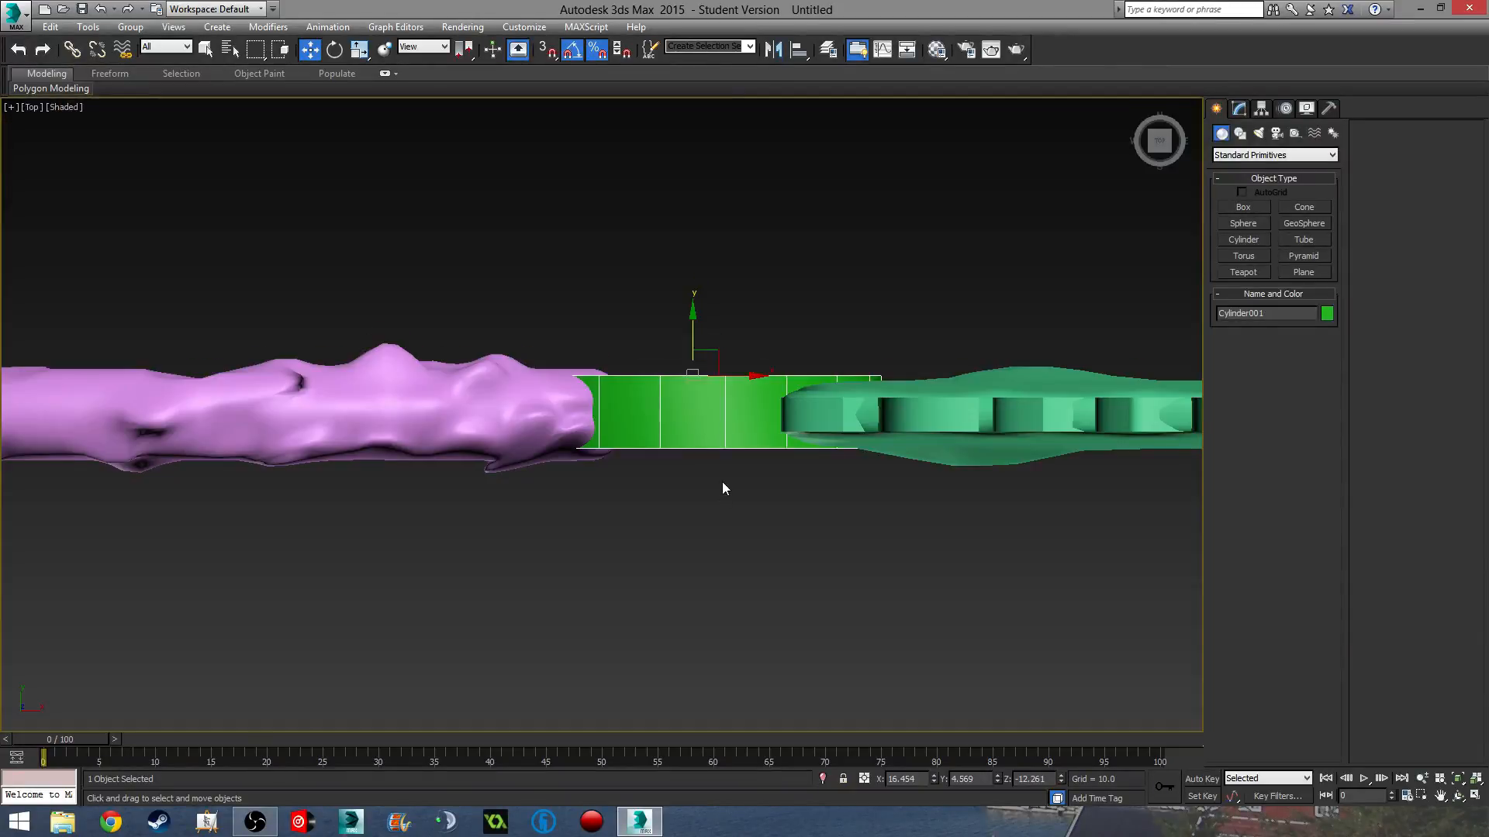
# - Set the cylinder's height segments to 3
pyautogui.click(1238, 108)
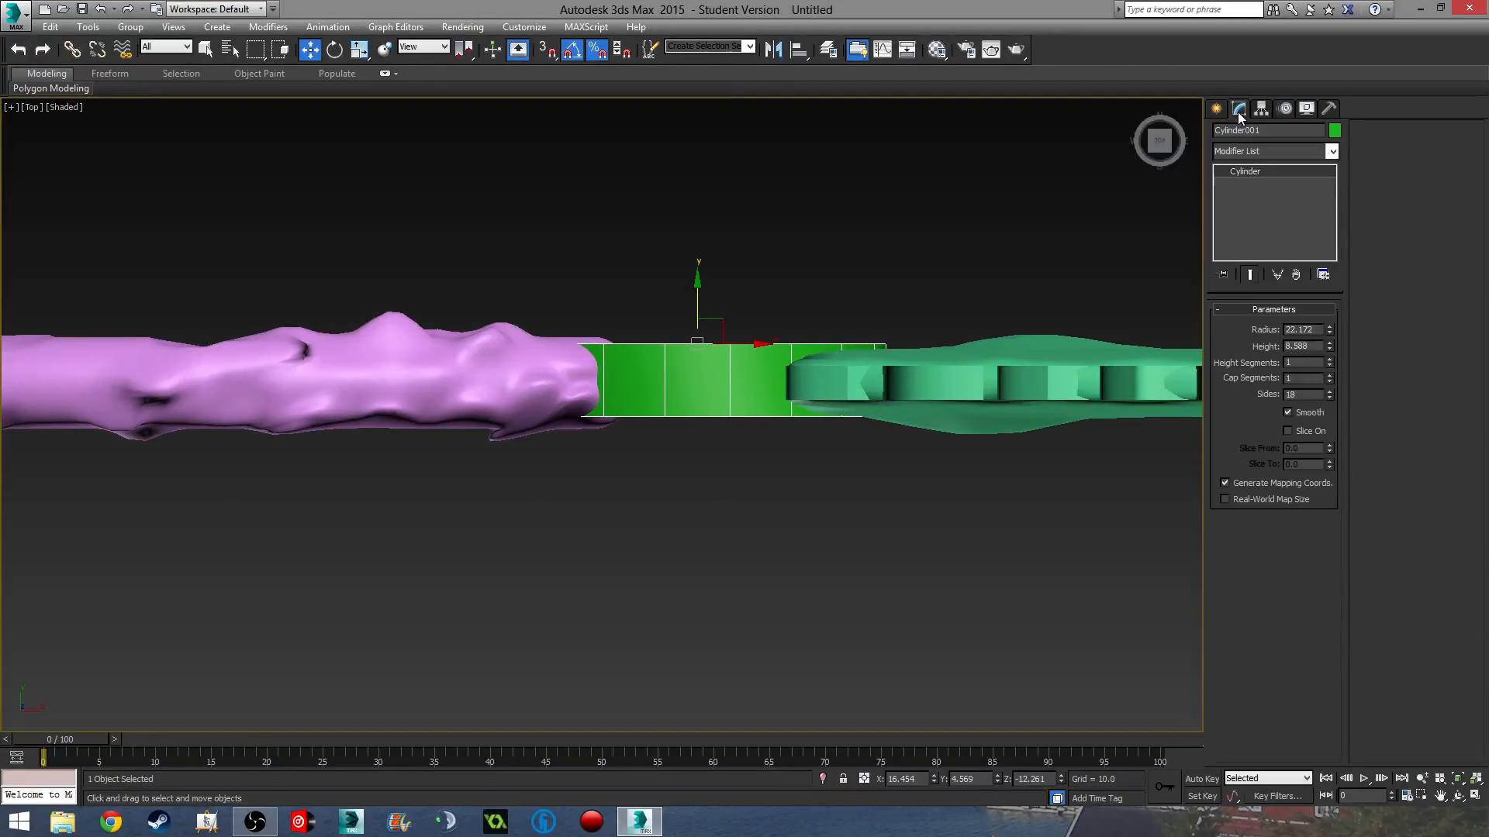
pyautogui.click(1329, 360)
pyautogui.click(1329, 360)
pyautogui.moveTo(718, 414); pyautogui.dragTo(803, 383, button='middle')
pyautogui.scroll(3, 802, 382)
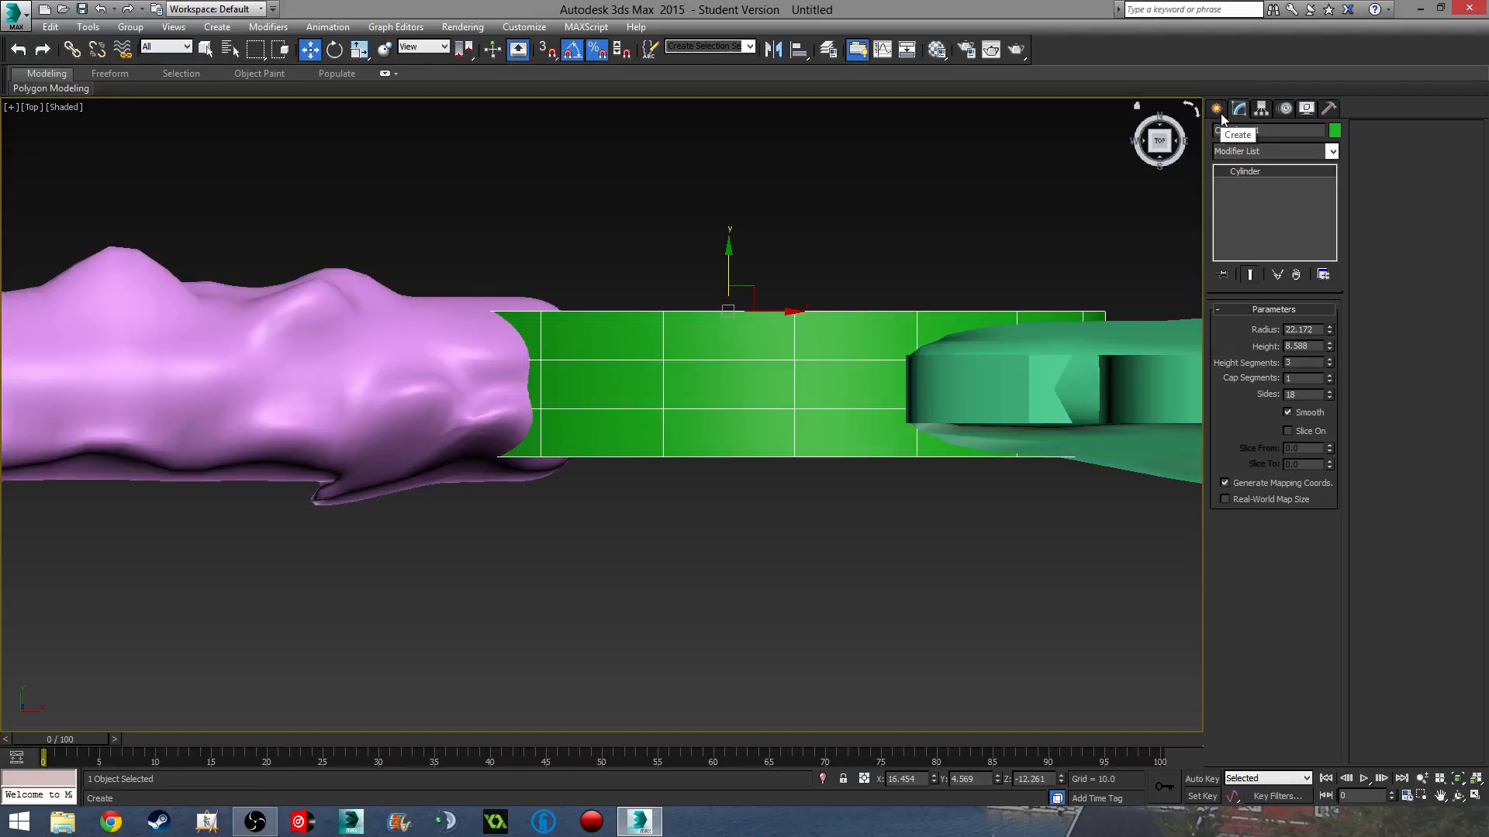
# - Convert the cylinder to an Editable Poly
pyautogui.click(1221, 116)
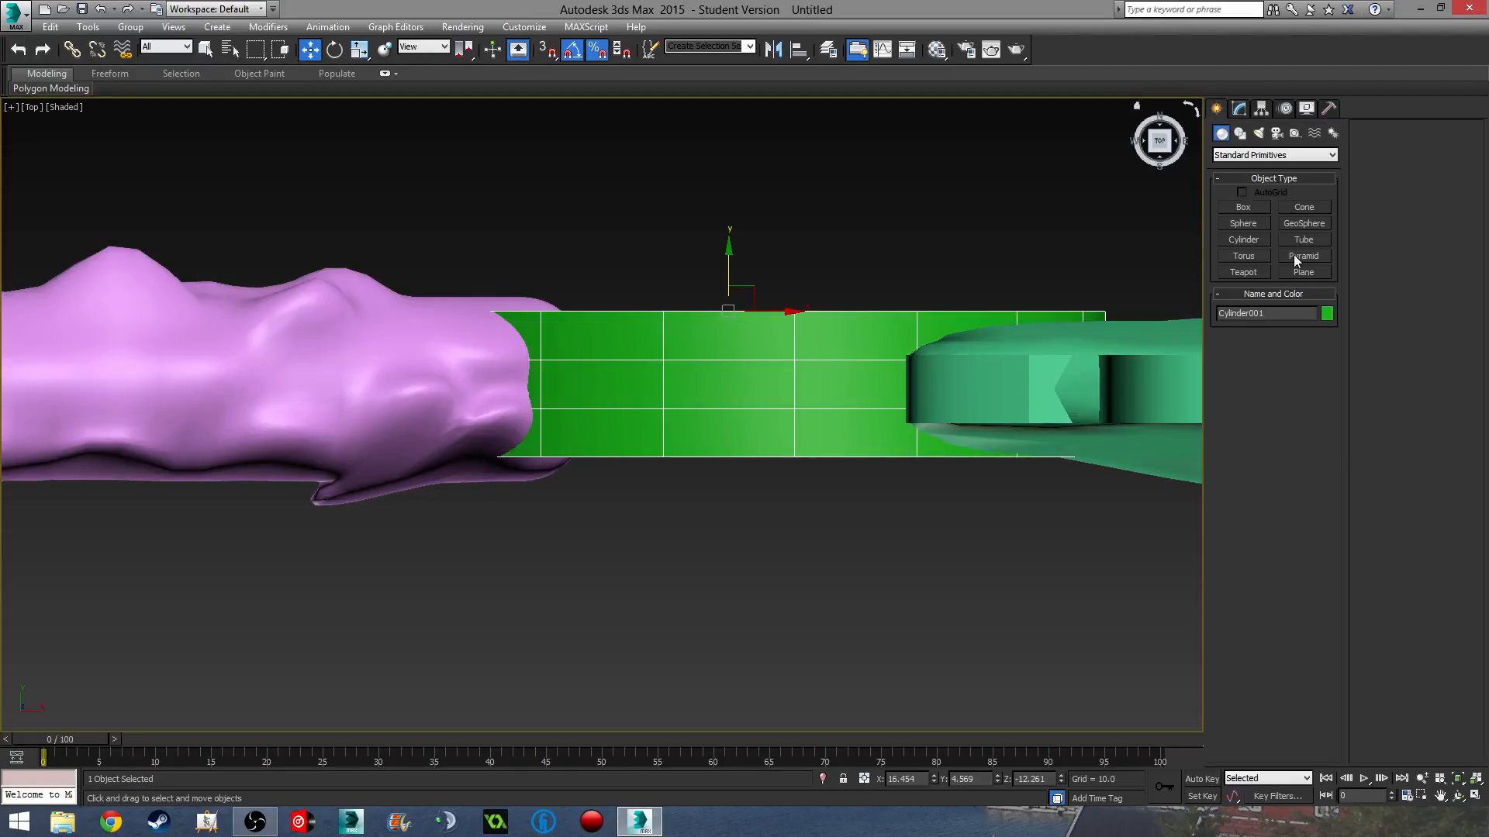
pyautogui.click(1238, 112)
pyautogui.rightClick(1258, 168)
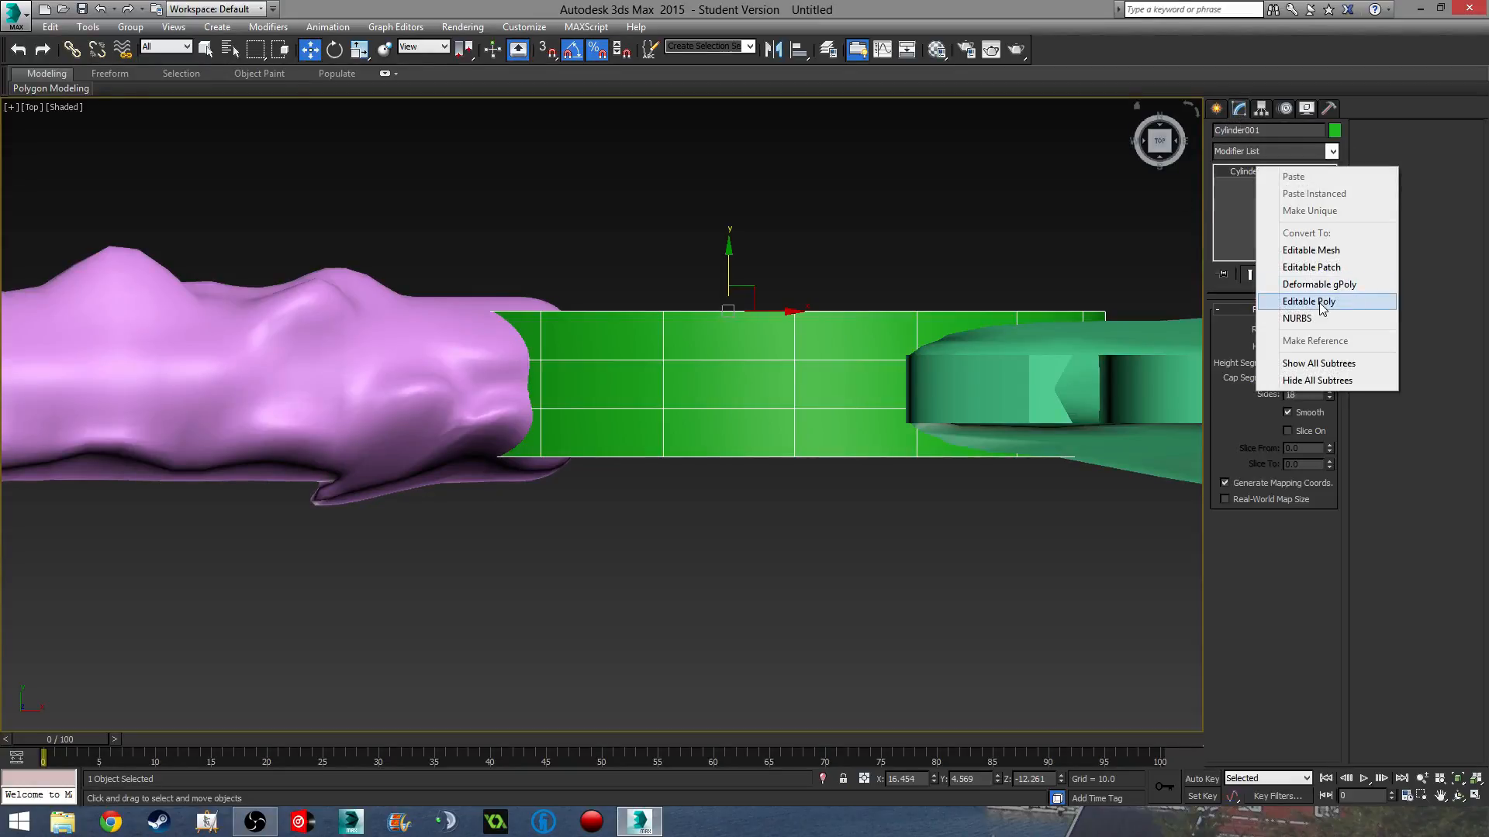
pyautogui.click(1276, 298)
pyautogui.moveTo(773, 442); pyautogui.dragTo(757, 386, button='middle')
pyautogui.scroll(-3, 758, 385)
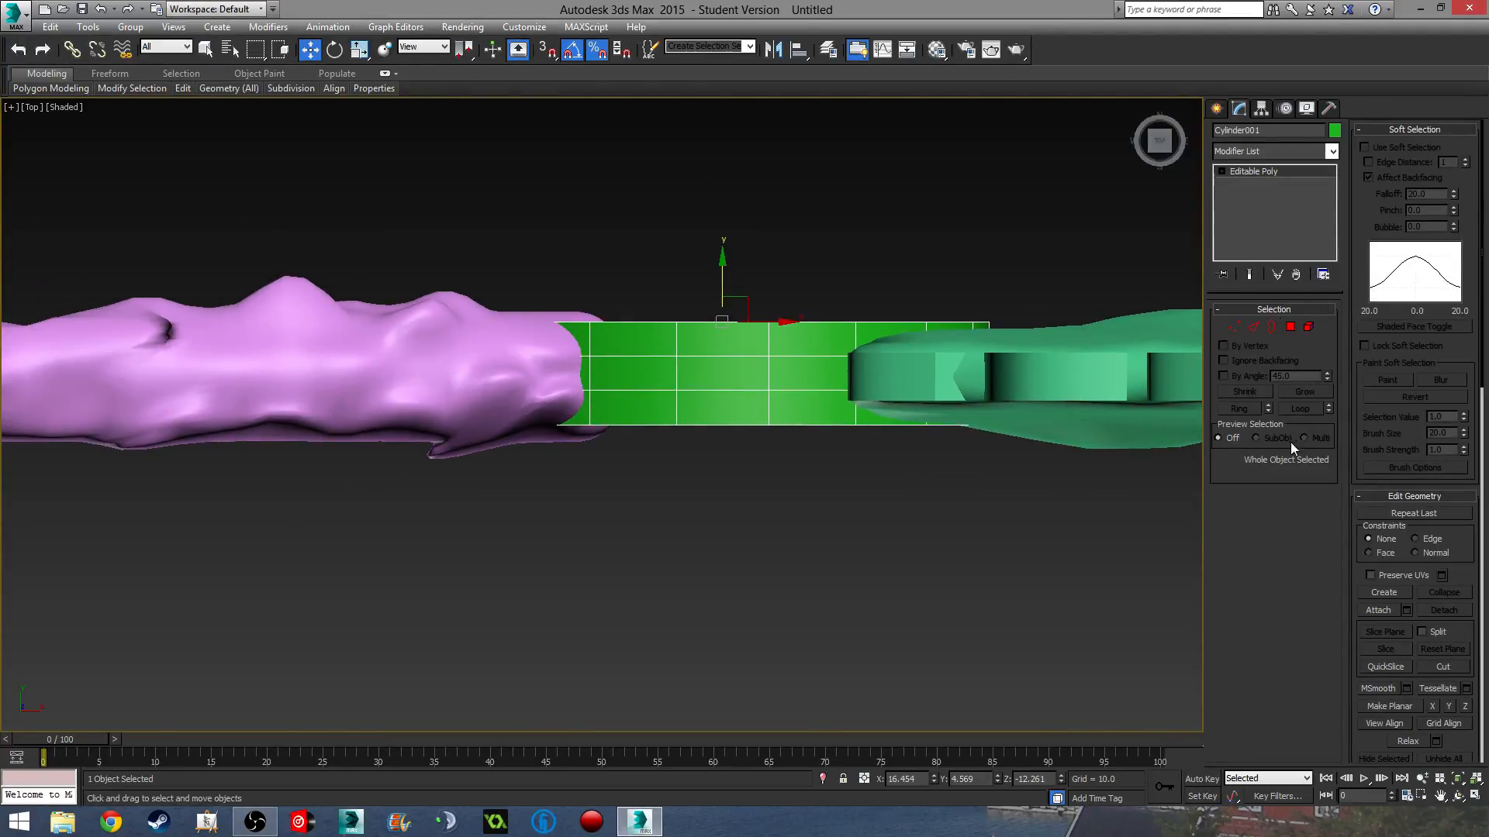
# - Detach the ring of side polygons in the cylinder's middle height segment as a separate object
pyautogui.click(1290, 326)
pyautogui.moveTo(542, 425); pyautogui.dragTo(592, 389, button='middle')
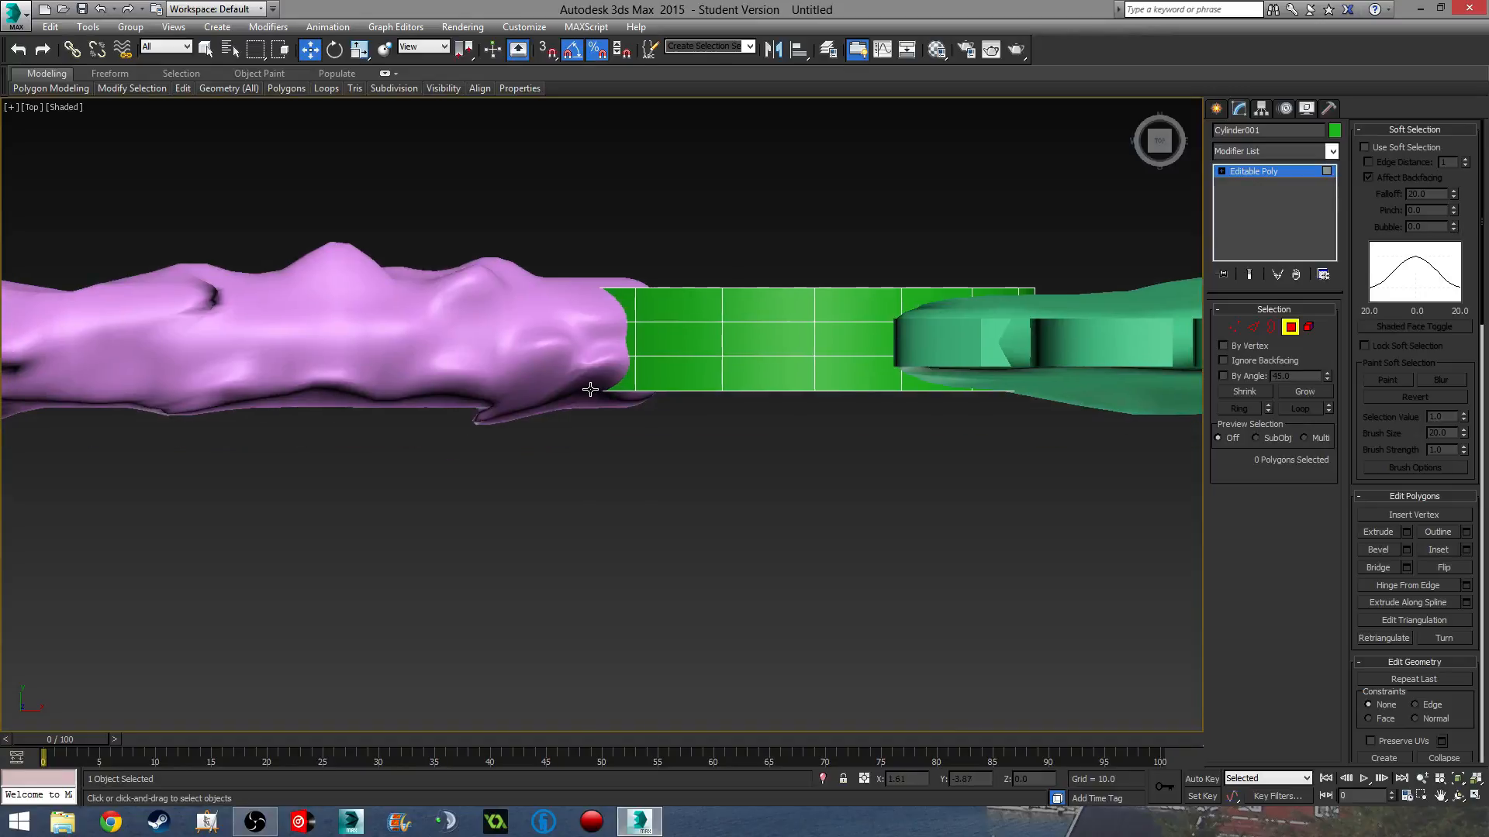
pyautogui.press('F3')
pyautogui.moveTo(670, 350); pyautogui.dragTo(1122, 366)
pyautogui.moveTo(971, 452); pyautogui.dragTo(978, 480, button='middle')
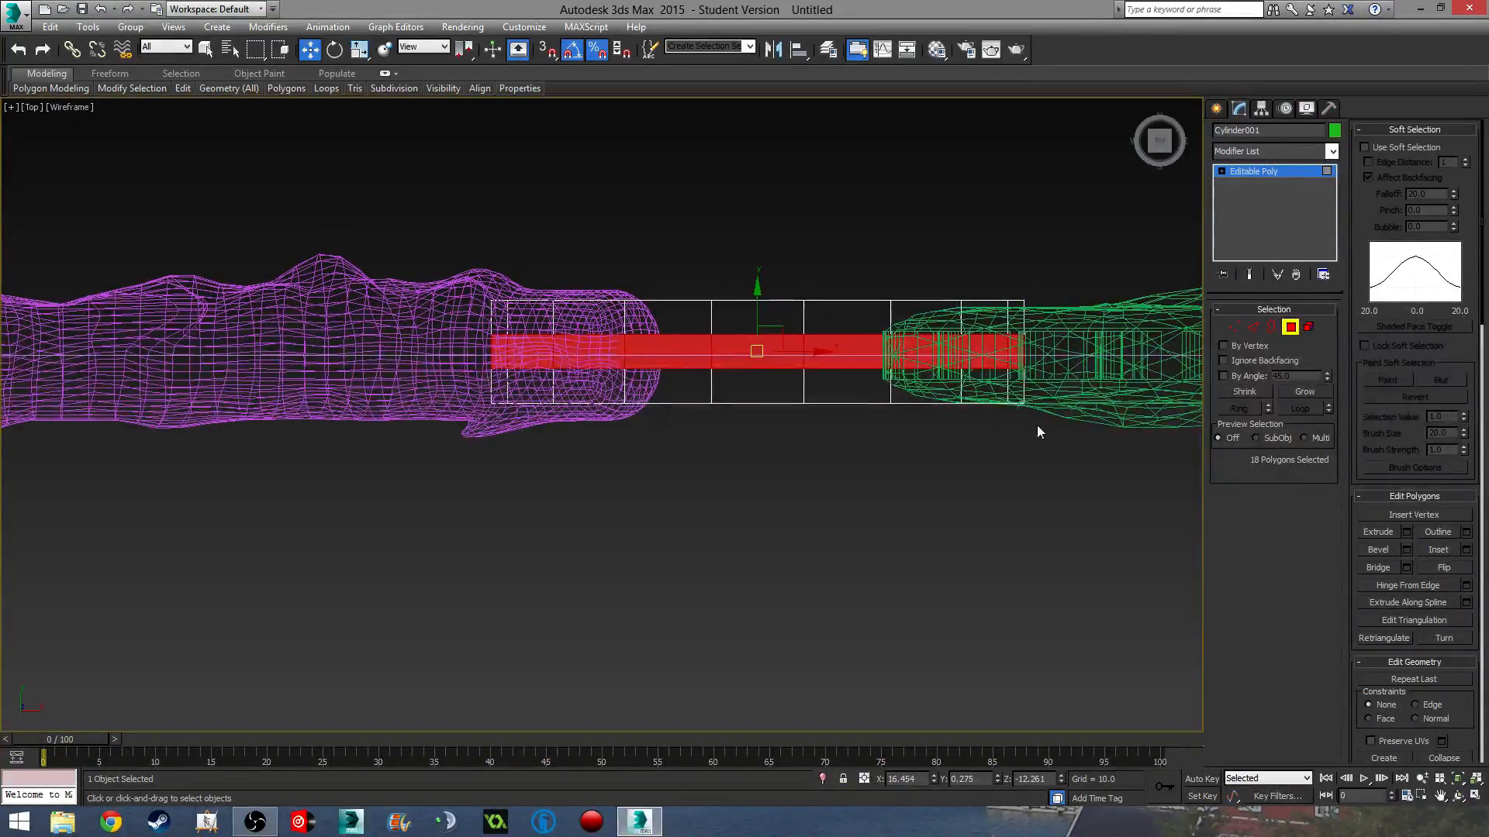
pyautogui.keyDown('alt'); pyautogui.moveTo(1062, 444); pyautogui.dragTo(1094, 391, button='middle'); pyautogui.keyUp('alt')
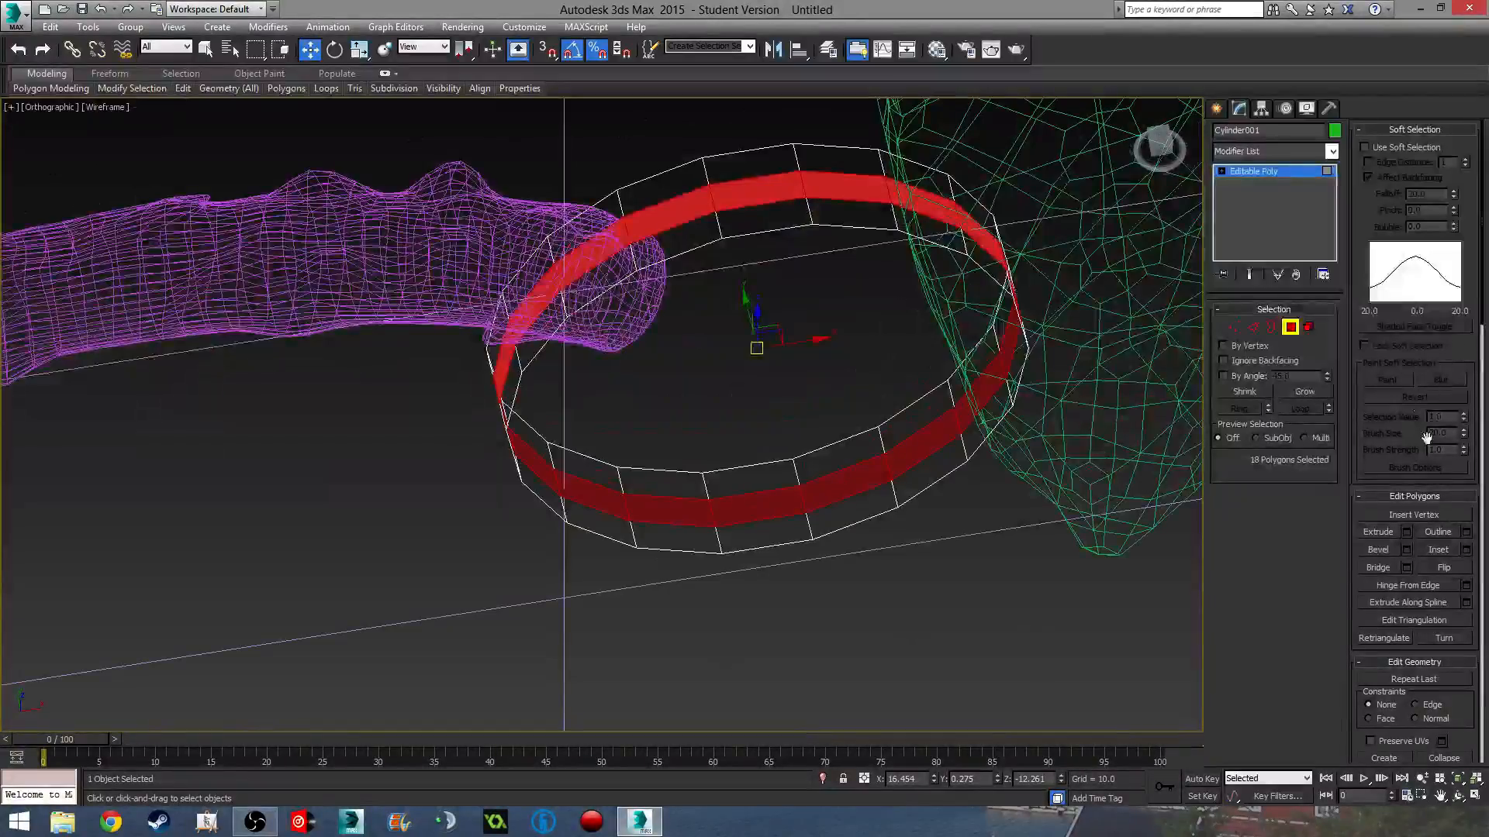
pyautogui.click(1464, 587)
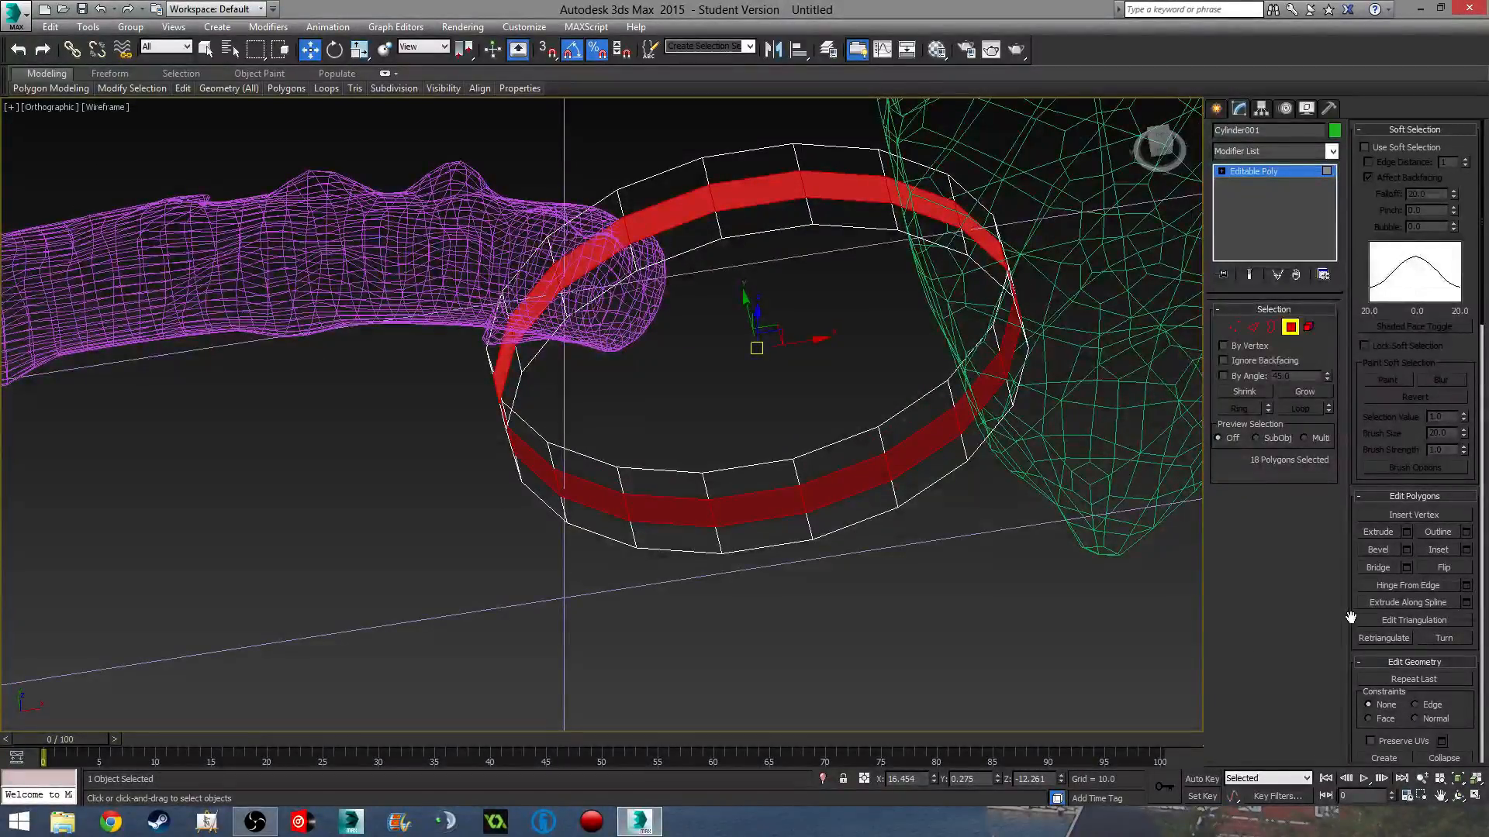
pyautogui.moveTo(1352, 616); pyautogui.dragTo(1338, 708)
pyautogui.click(1360, 128)
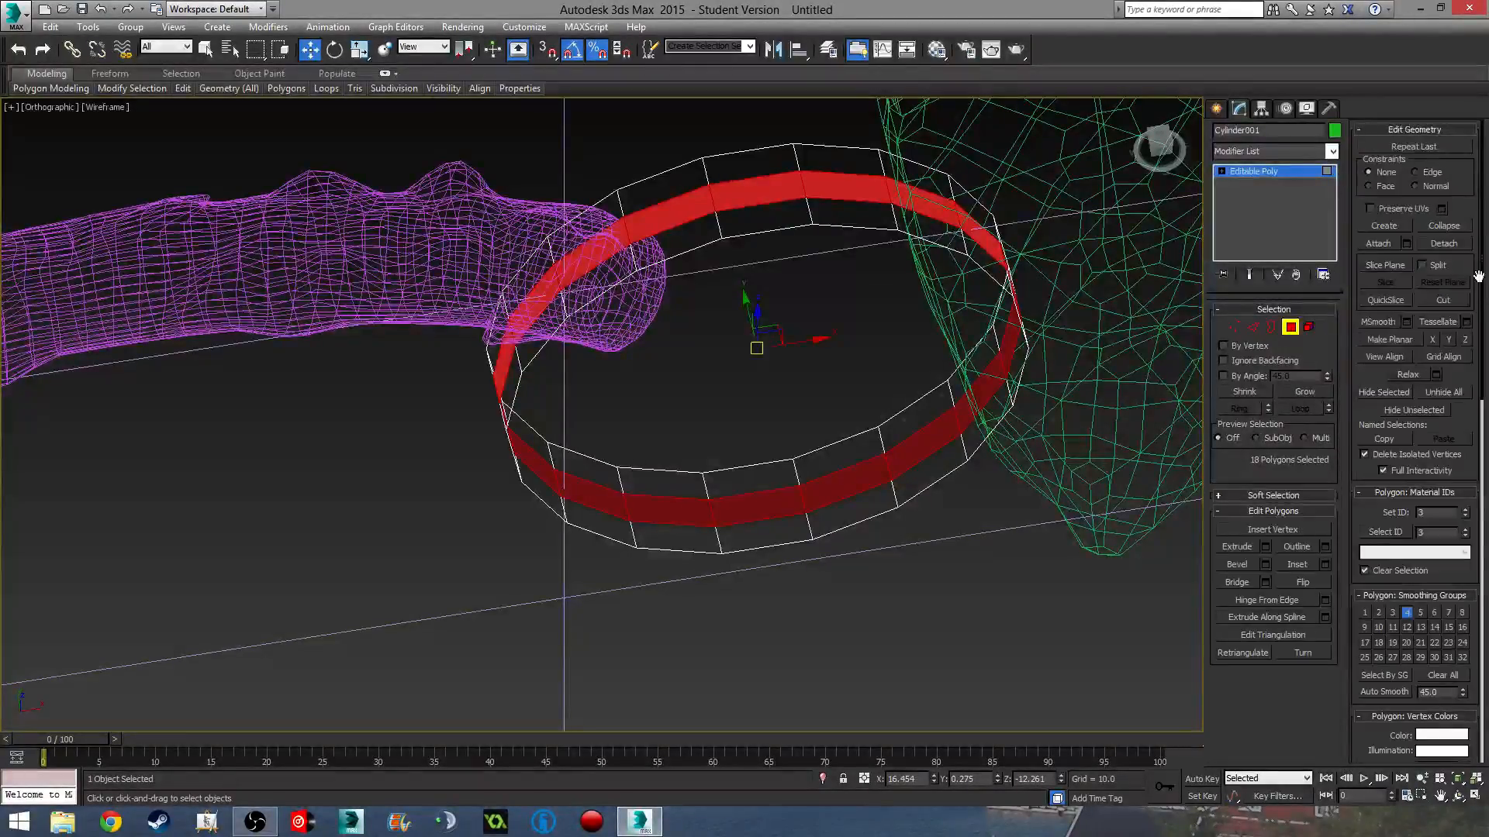
pyautogui.click(1443, 243)
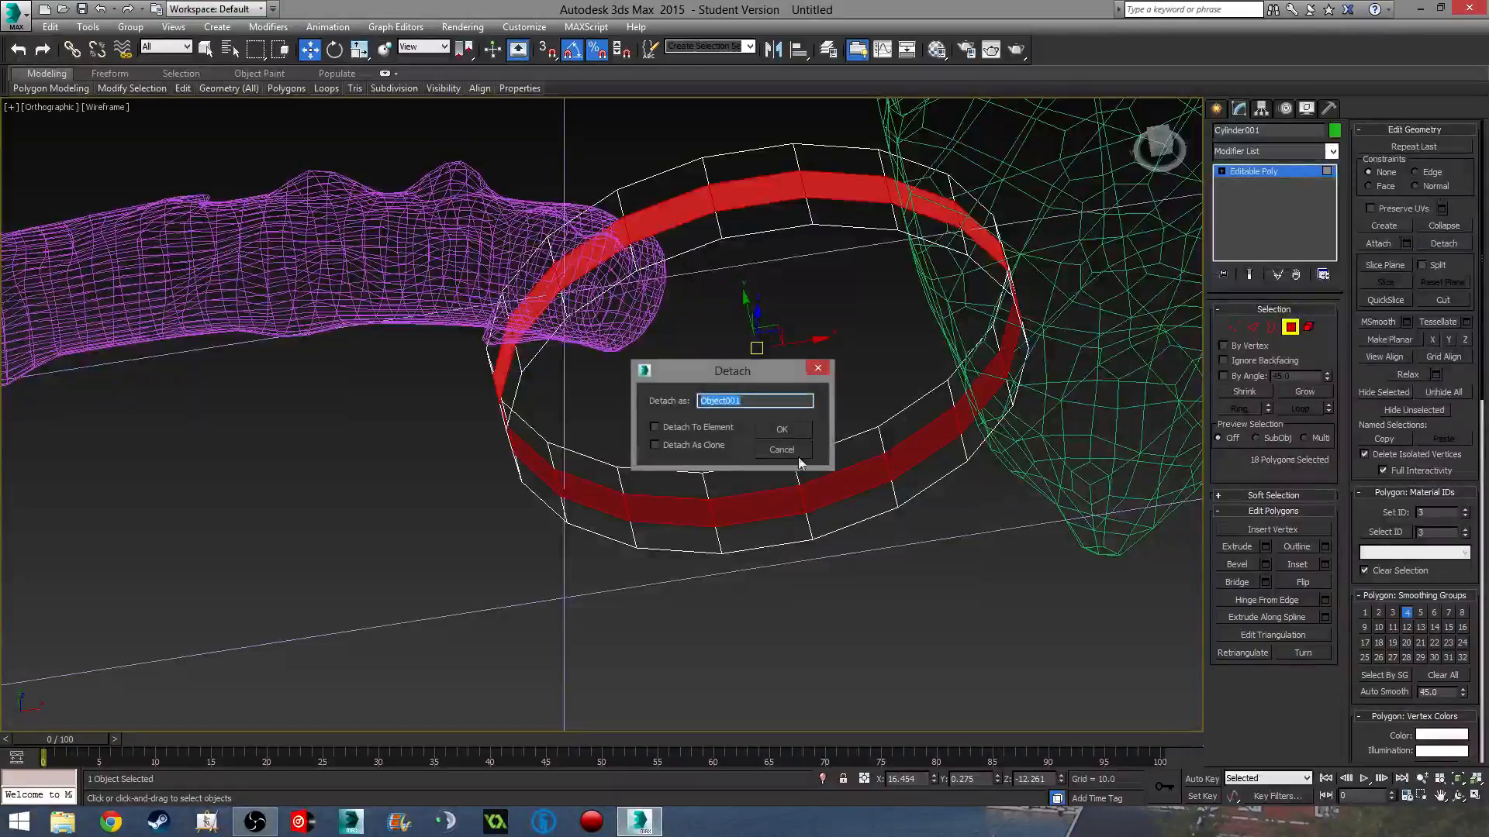
pyautogui.click(787, 427)
pyautogui.keyDown('alt'); pyautogui.moveTo(770, 401); pyautogui.dragTo(756, 486, button='middle'); pyautogui.keyUp('alt')
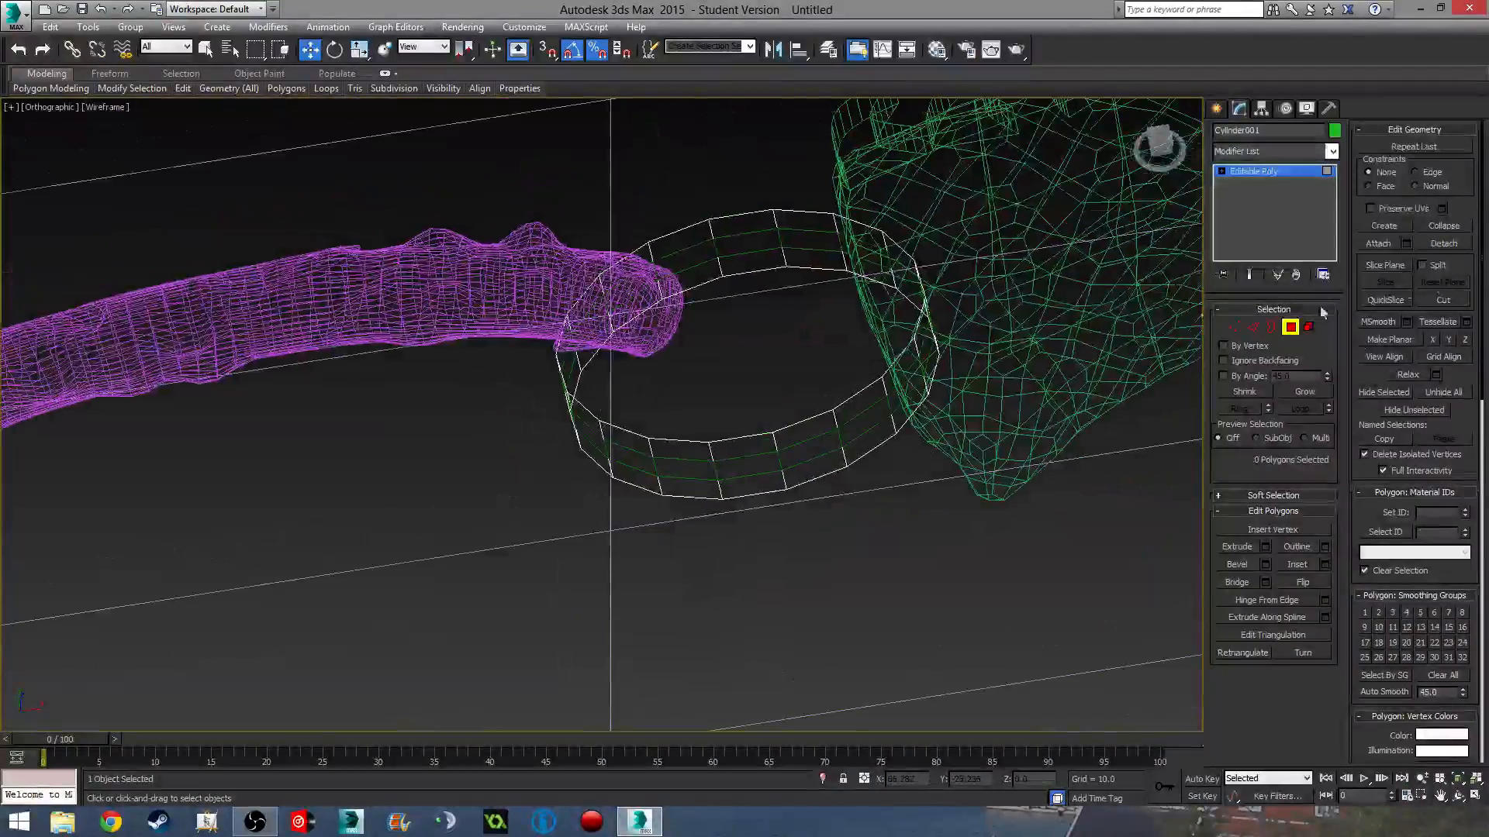
# - Leave polygon editing and move the remaining cylinder straight up, clear of the detached ring, in the front view
pyautogui.click(787, 263)
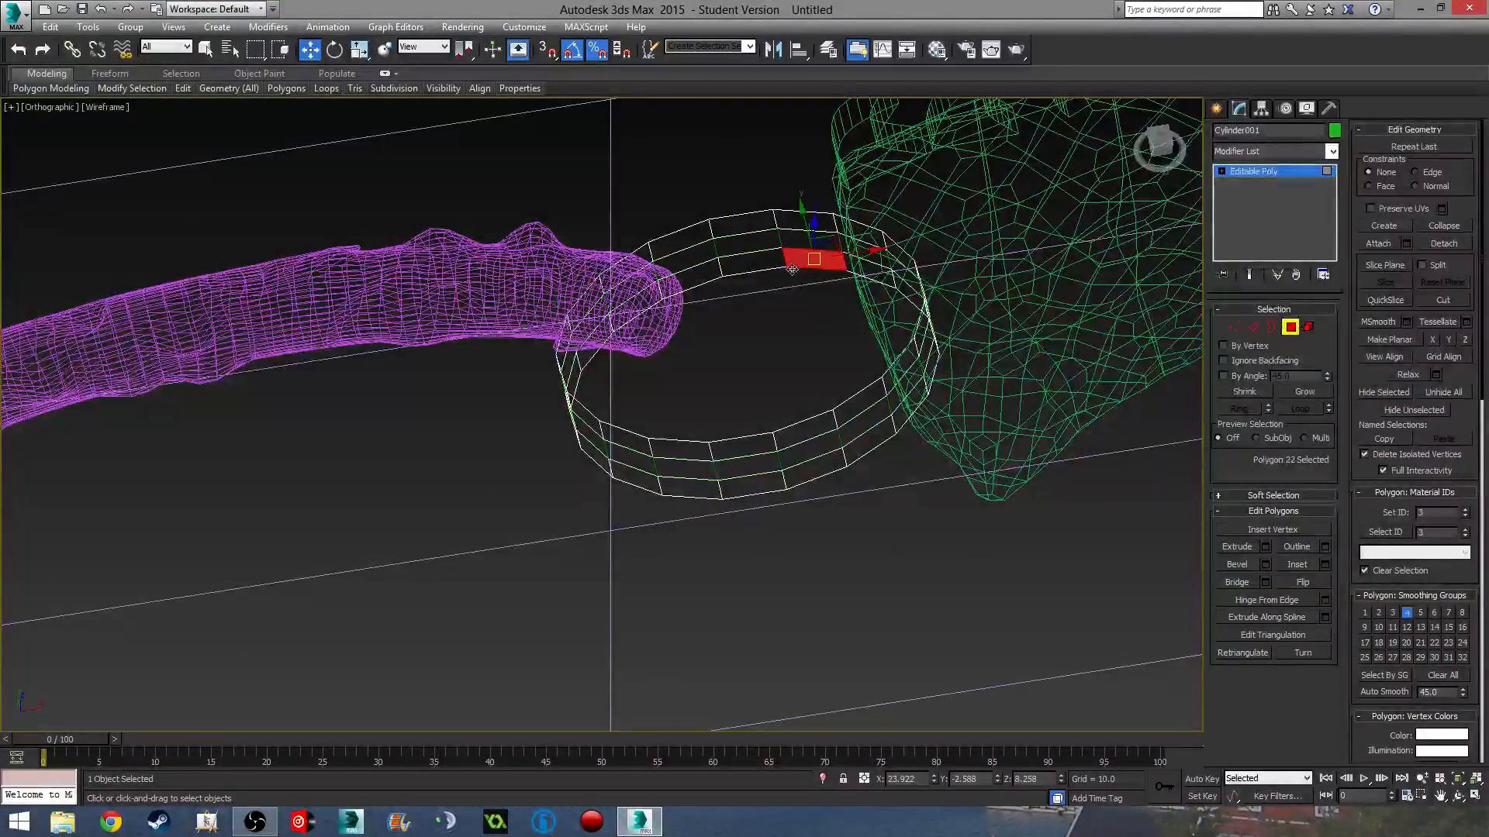
pyautogui.click(1289, 327)
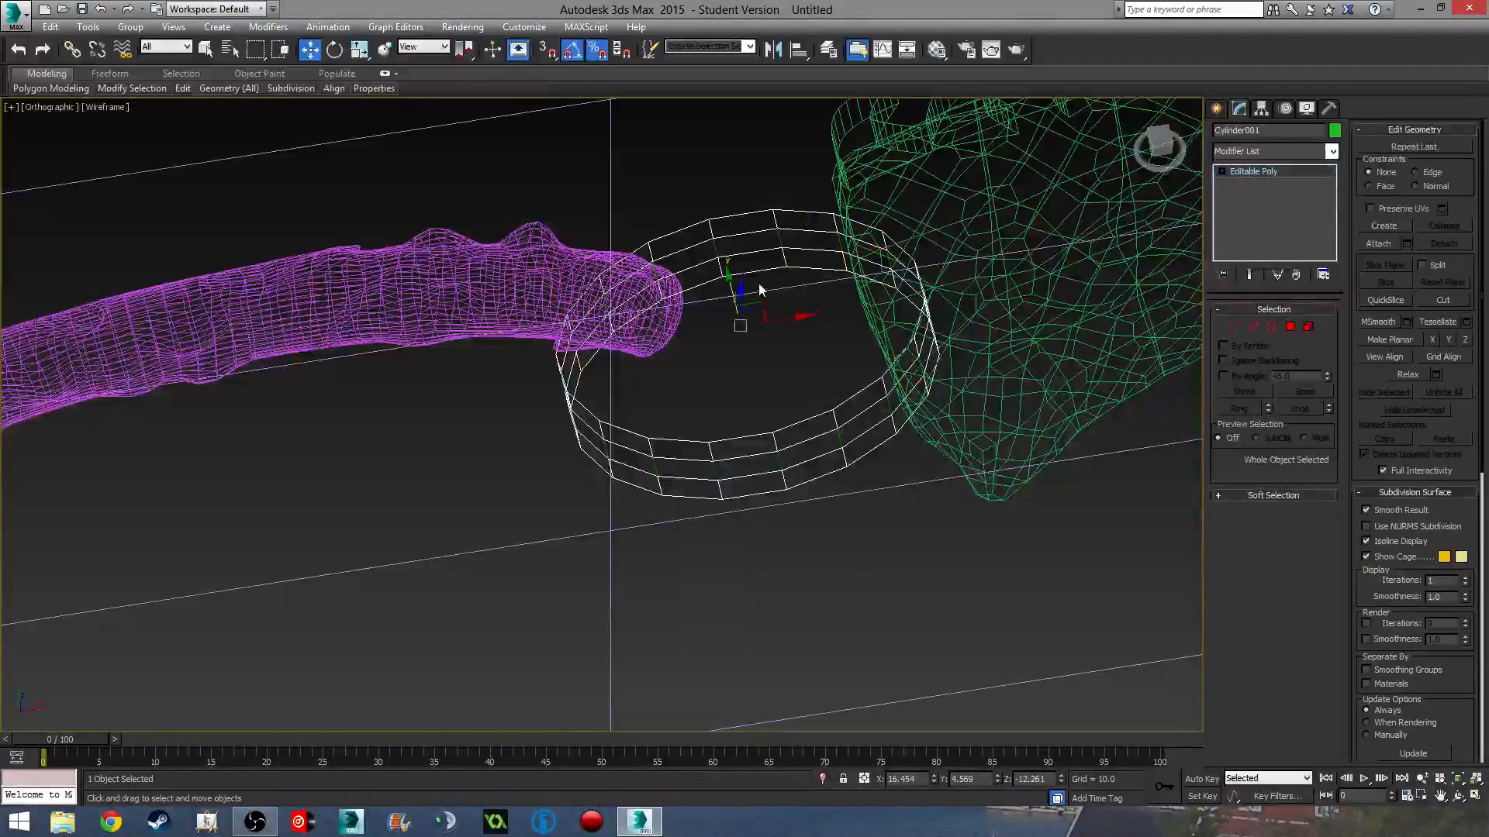
pyautogui.press('f')
pyautogui.moveTo(820, 442)
pyautogui.mouseDown(button='middle')
pyautogui.moveTo(844, 348)
pyautogui.moveTo(850, 362)
pyautogui.mouseUp(button='middle')
pyautogui.press('F3')
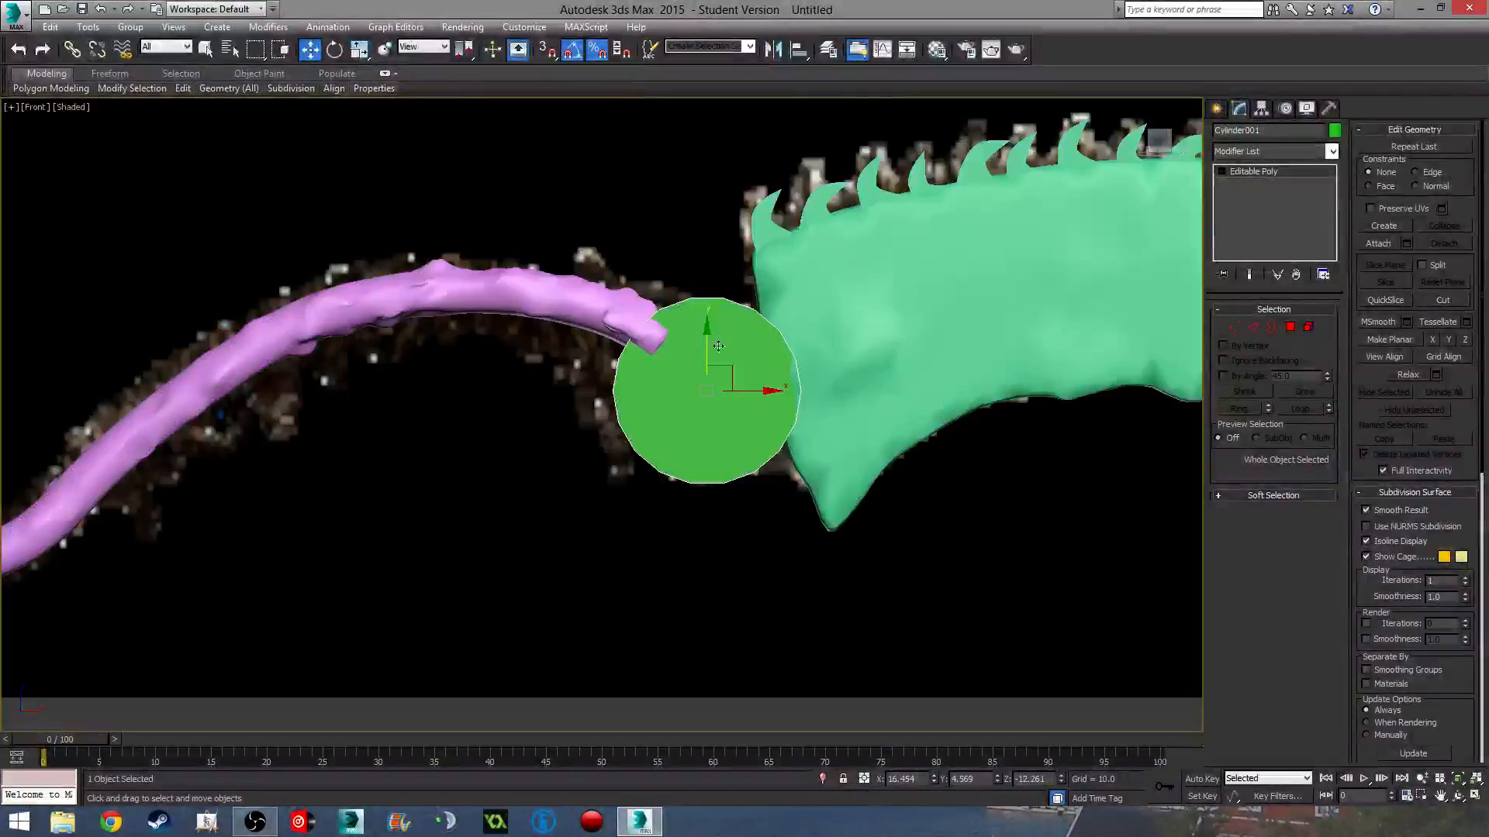
pyautogui.moveTo(709, 341); pyautogui.dragTo(710, 154)
# - Select the detached ring and cap its front open border
pyautogui.keyDown('alt'); pyautogui.moveTo(841, 303); pyautogui.dragTo(804, 374, button='middle'); pyautogui.keyUp('alt')
pyautogui.click(759, 453)
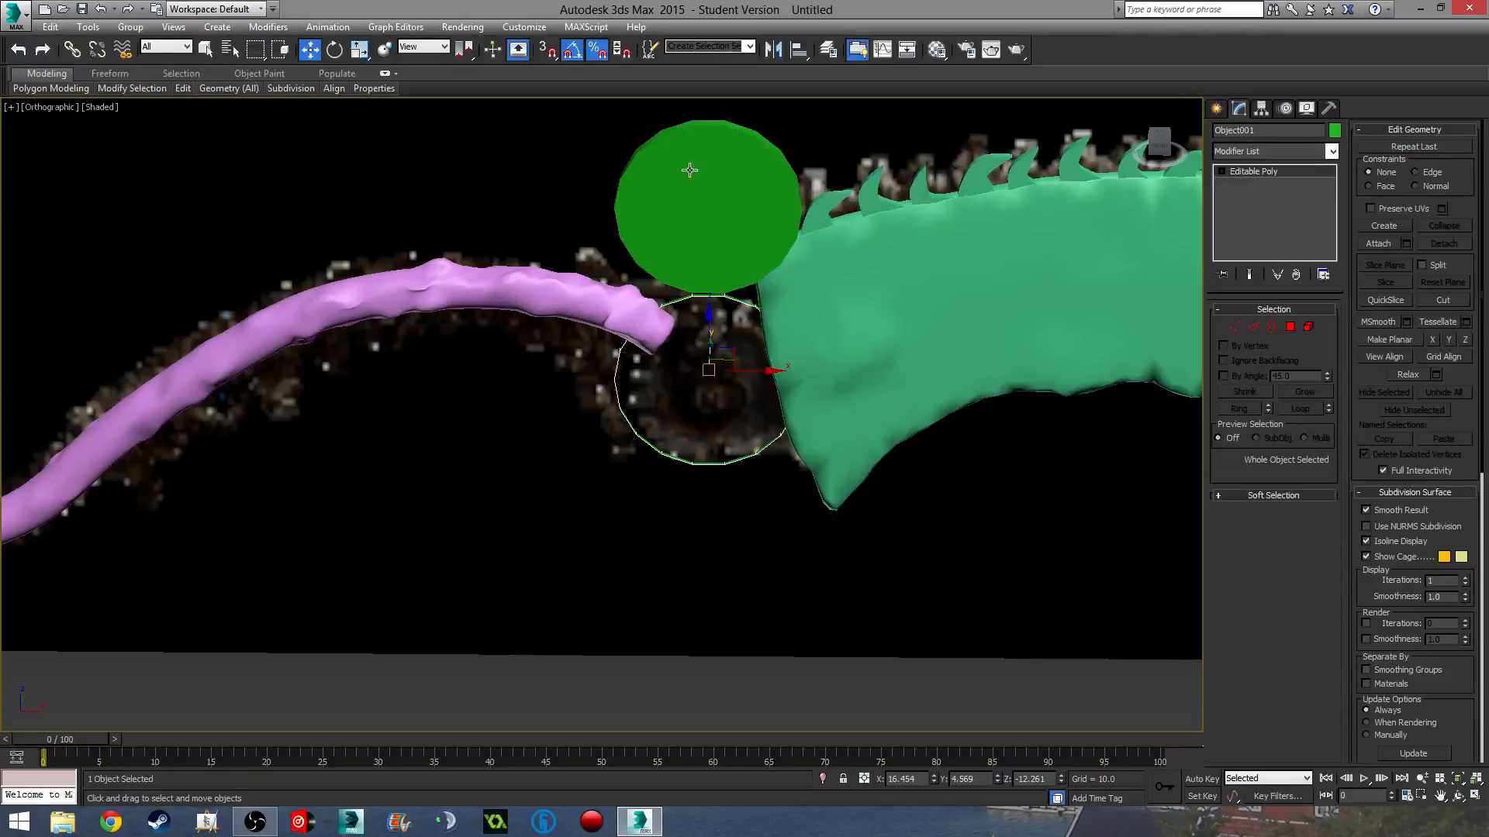
pyautogui.scroll(4, 632, 297)
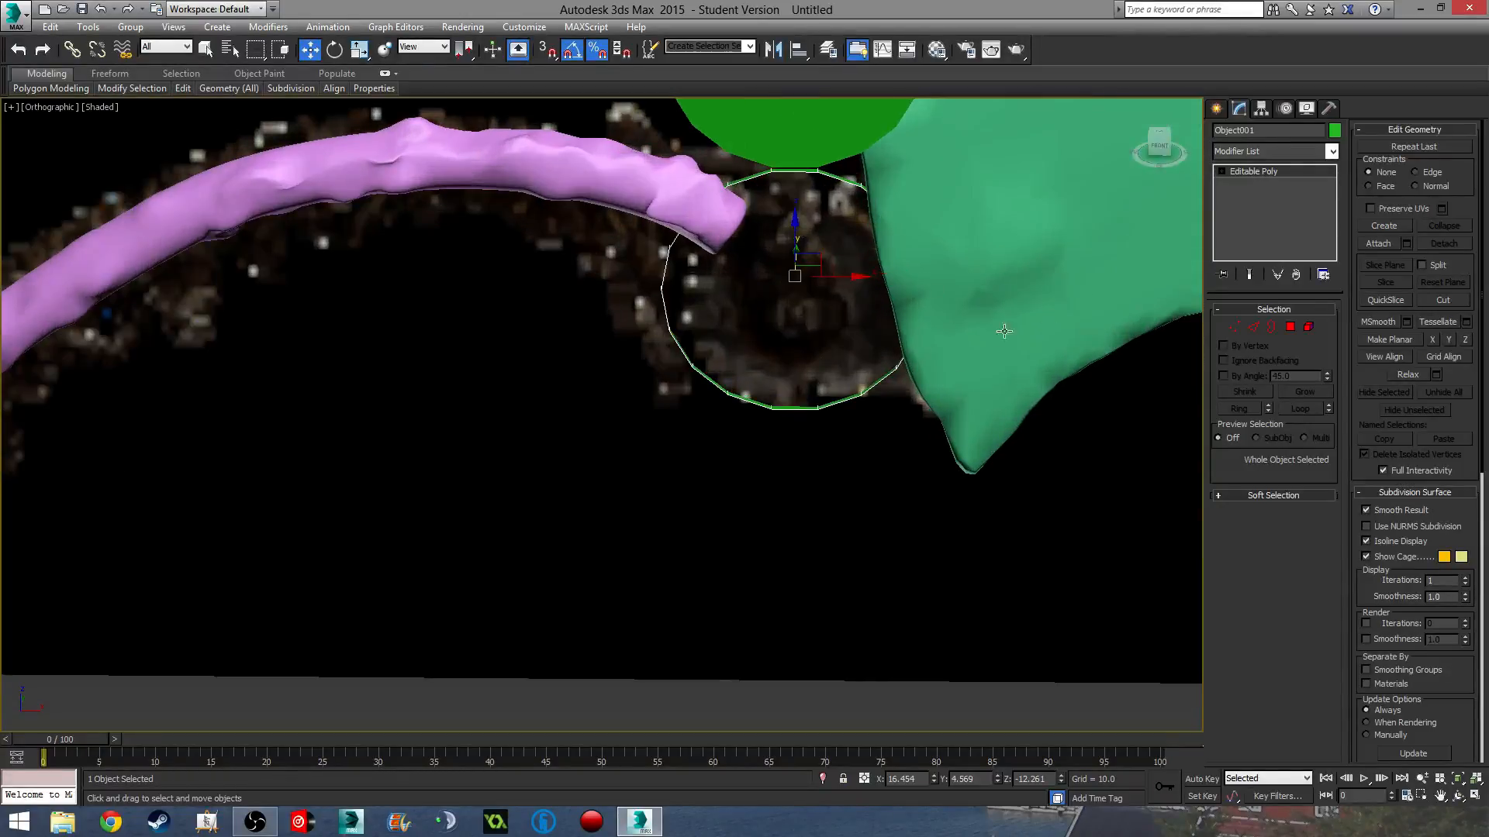
pyautogui.click(1265, 327)
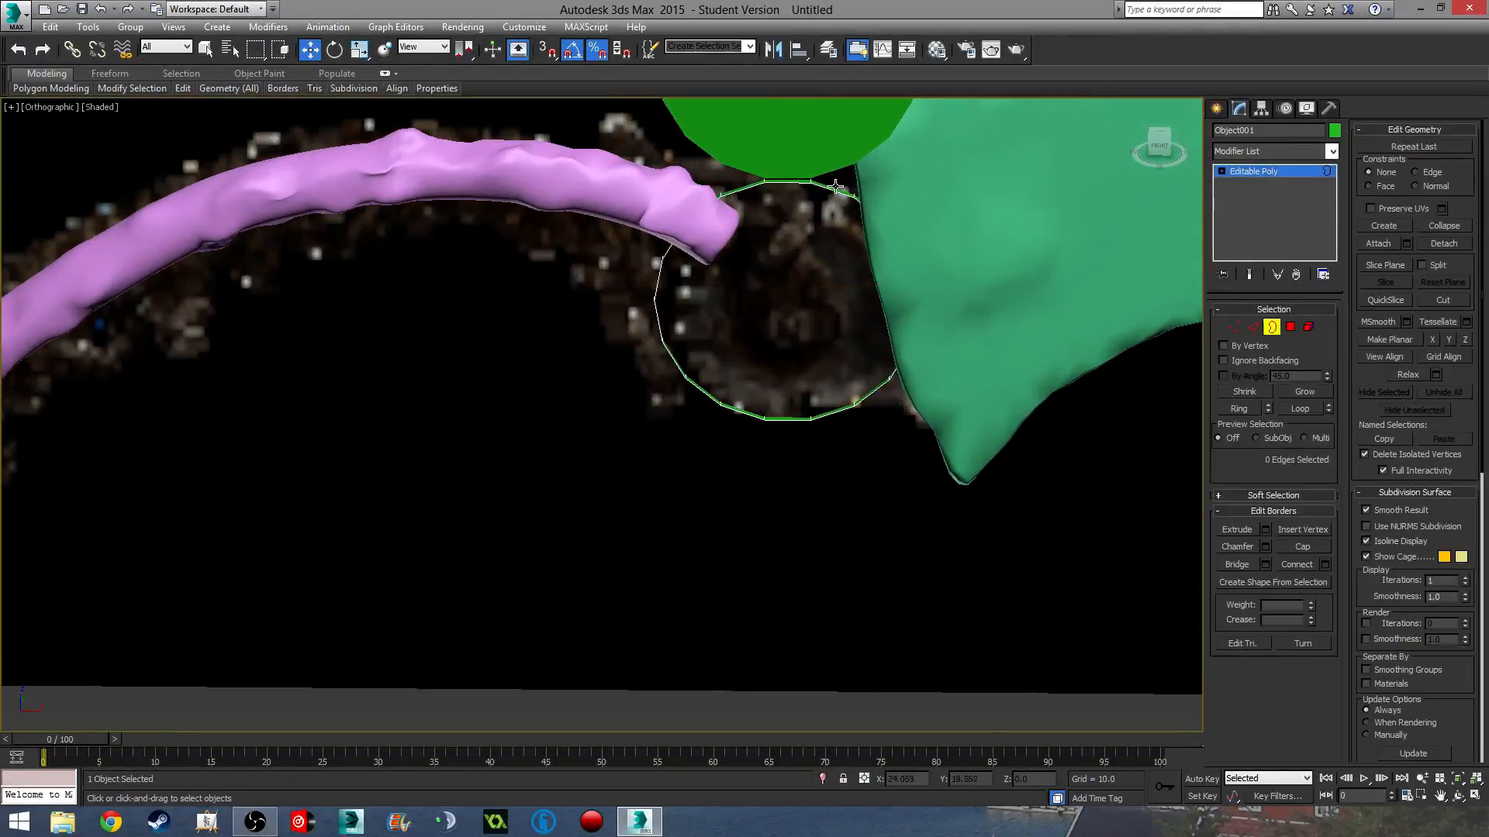
pyautogui.click(835, 195)
pyautogui.click(1303, 549)
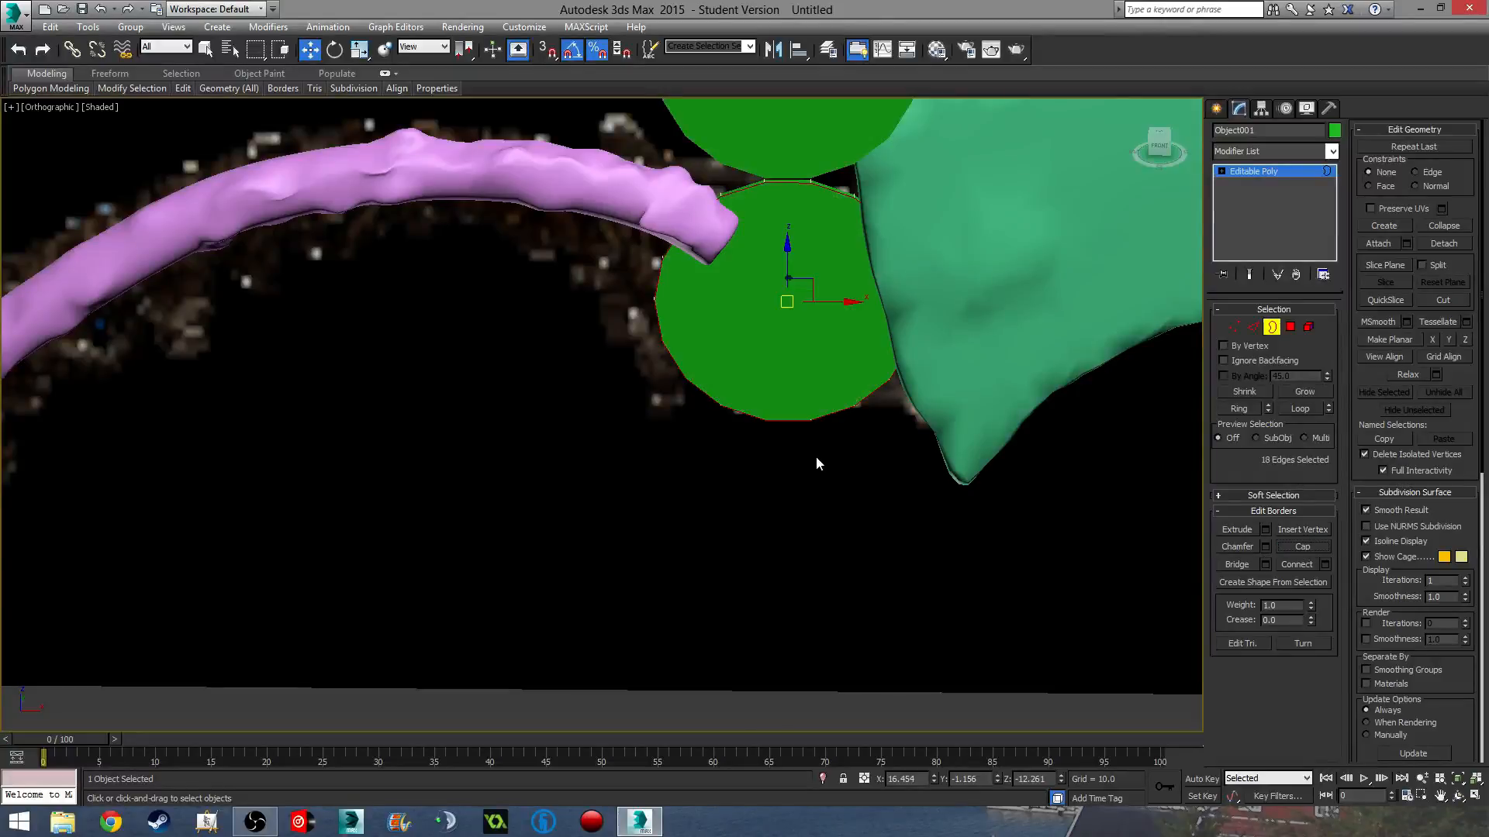
# - Cap the open border on the opposite side of the detached ring and leave border editing
pyautogui.keyDown('alt'); pyautogui.moveTo(814, 457); pyautogui.dragTo(1048, 468, button='middle'); pyautogui.keyUp('alt')
pyautogui.moveTo(819, 254); pyautogui.dragTo(813, 229)
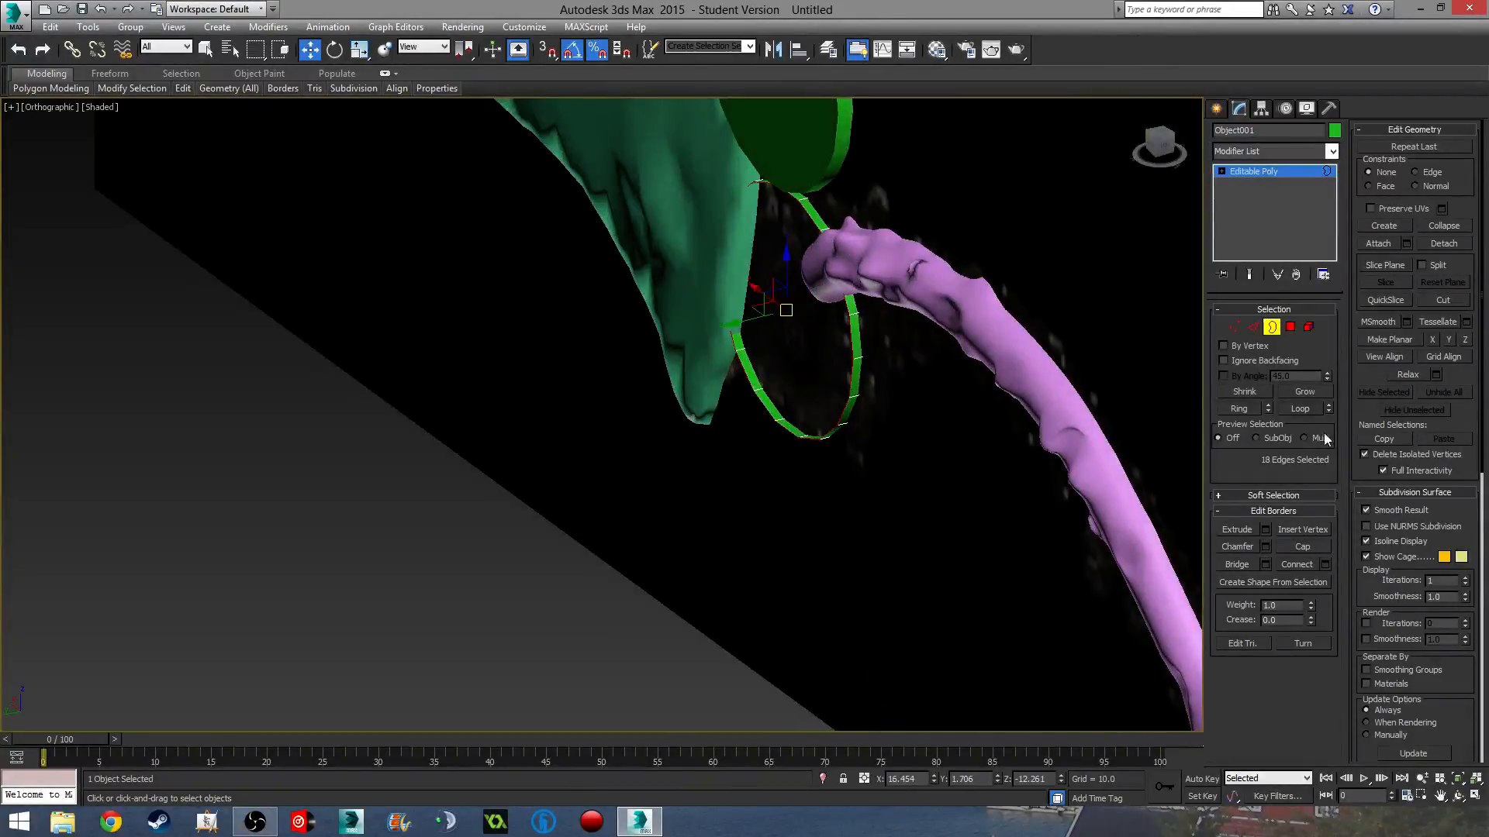
pyautogui.click(1310, 545)
pyautogui.moveTo(1024, 341); pyautogui.dragTo(715, 373, button='middle')
pyautogui.scroll(-2, 863, 370)
pyautogui.keyDown('alt'); pyautogui.moveTo(742, 265); pyautogui.dragTo(829, 386, button='middle'); pyautogui.keyUp('alt')
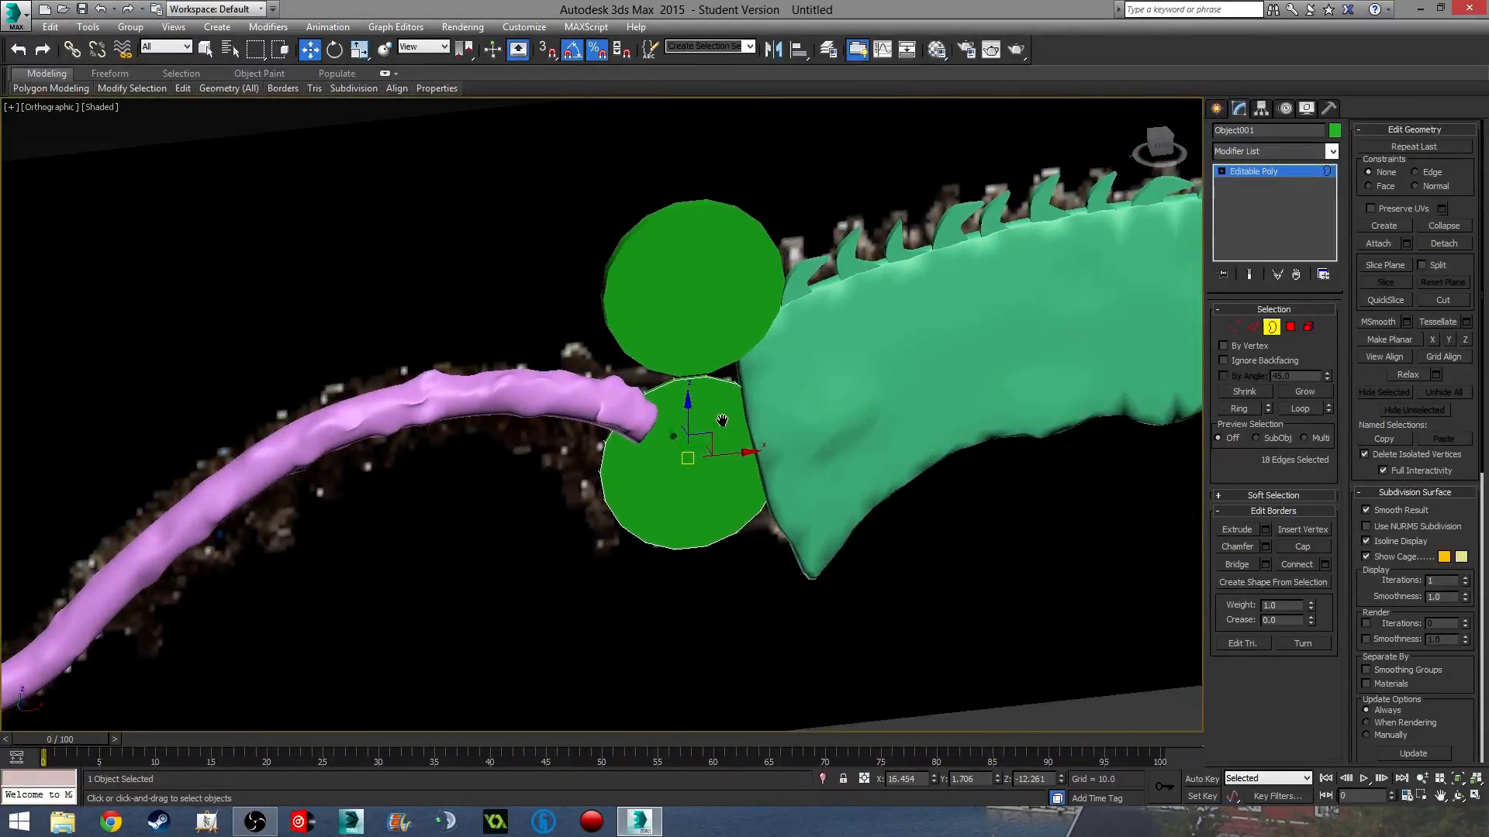
pyautogui.moveTo(721, 419); pyautogui.dragTo(694, 482, button='middle')
pyautogui.click(661, 362)
pyautogui.click(1272, 328)
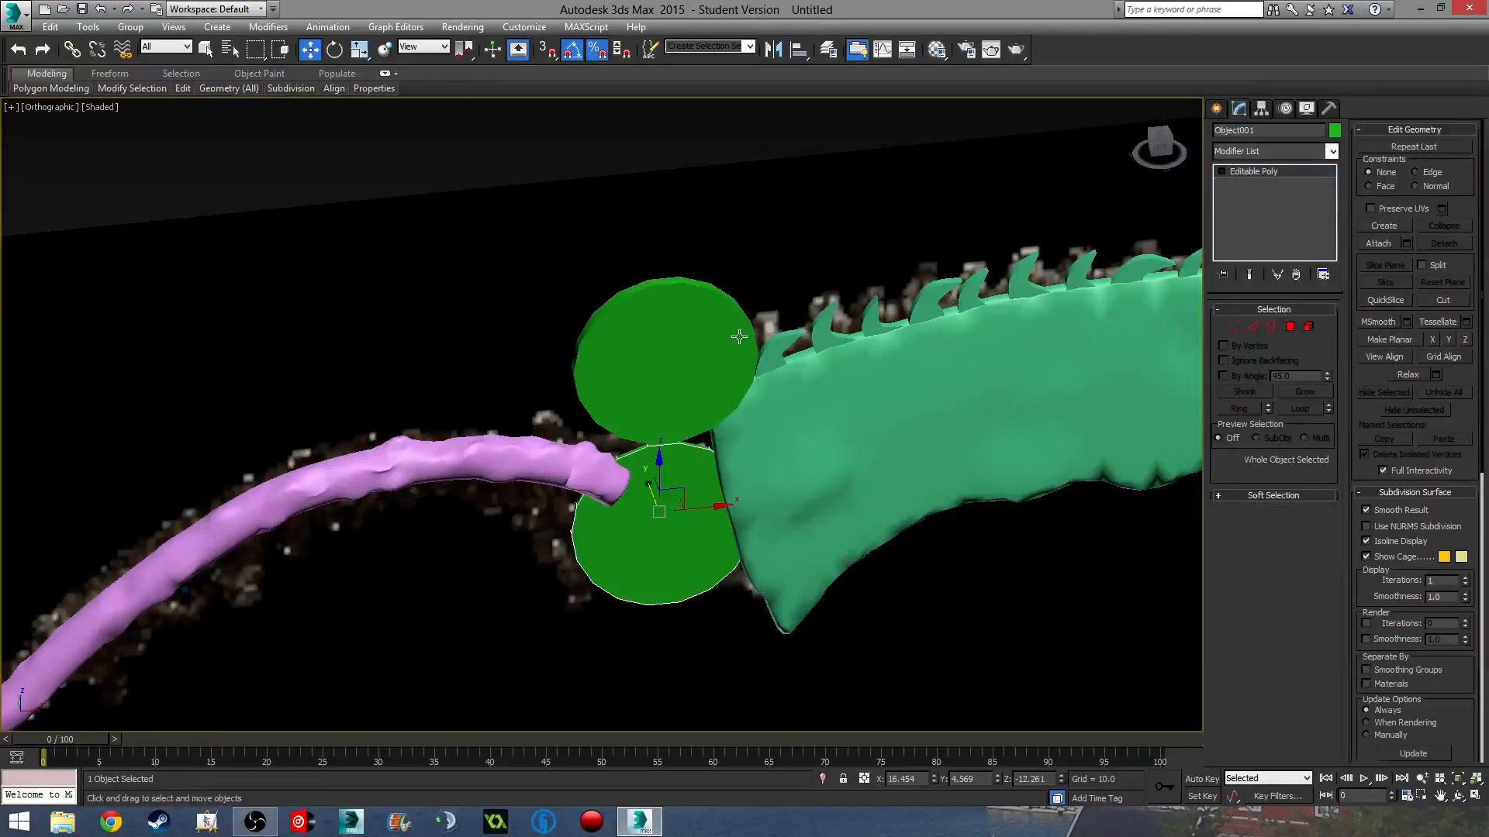
# - Move the cylinder's paired discs straight up to about Z 92, well clear of the capped middle disc
pyautogui.click(652, 312)
pyautogui.moveTo(656, 309); pyautogui.dragTo(657, 112)
pyautogui.keyDown('alt'); pyautogui.moveTo(667, 156); pyautogui.dragTo(791, 473, button='middle'); pyautogui.keyUp('alt')
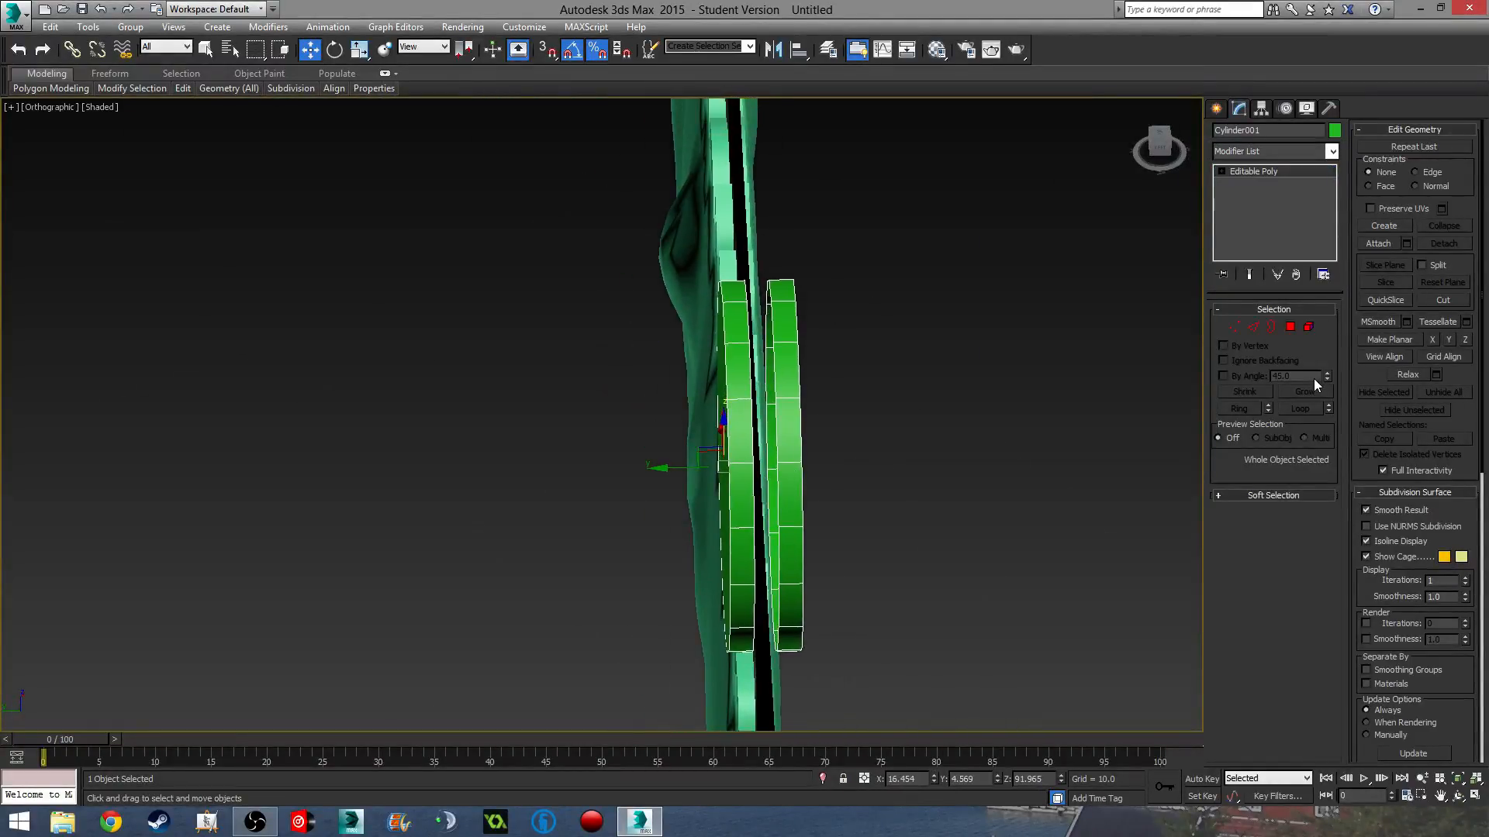
# - Try scaling the paired discs to 150 percent along the Y axis
pyautogui.press('r')
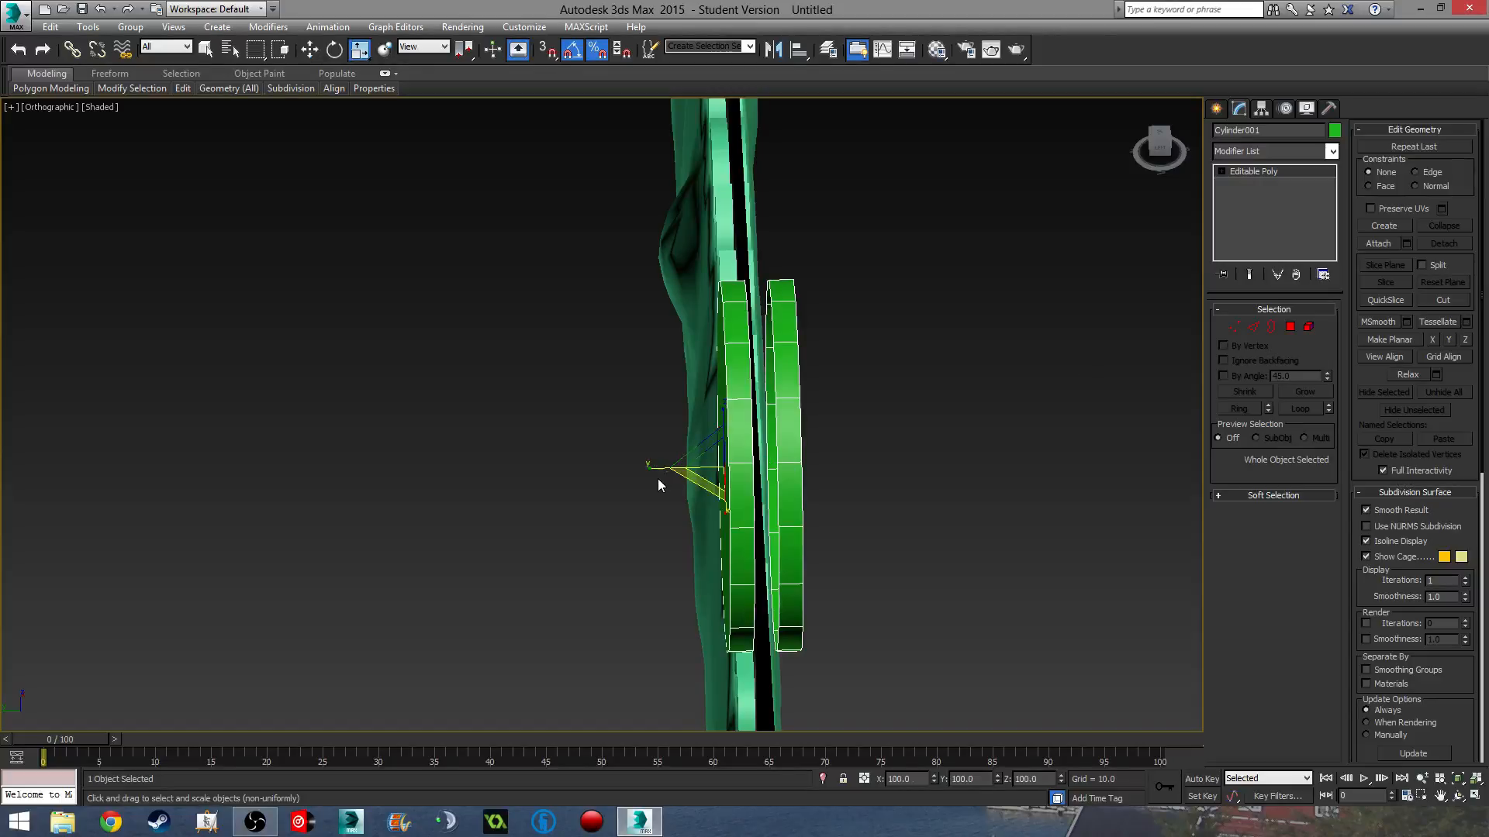
pyautogui.moveTo(661, 467); pyautogui.dragTo(633, 466)
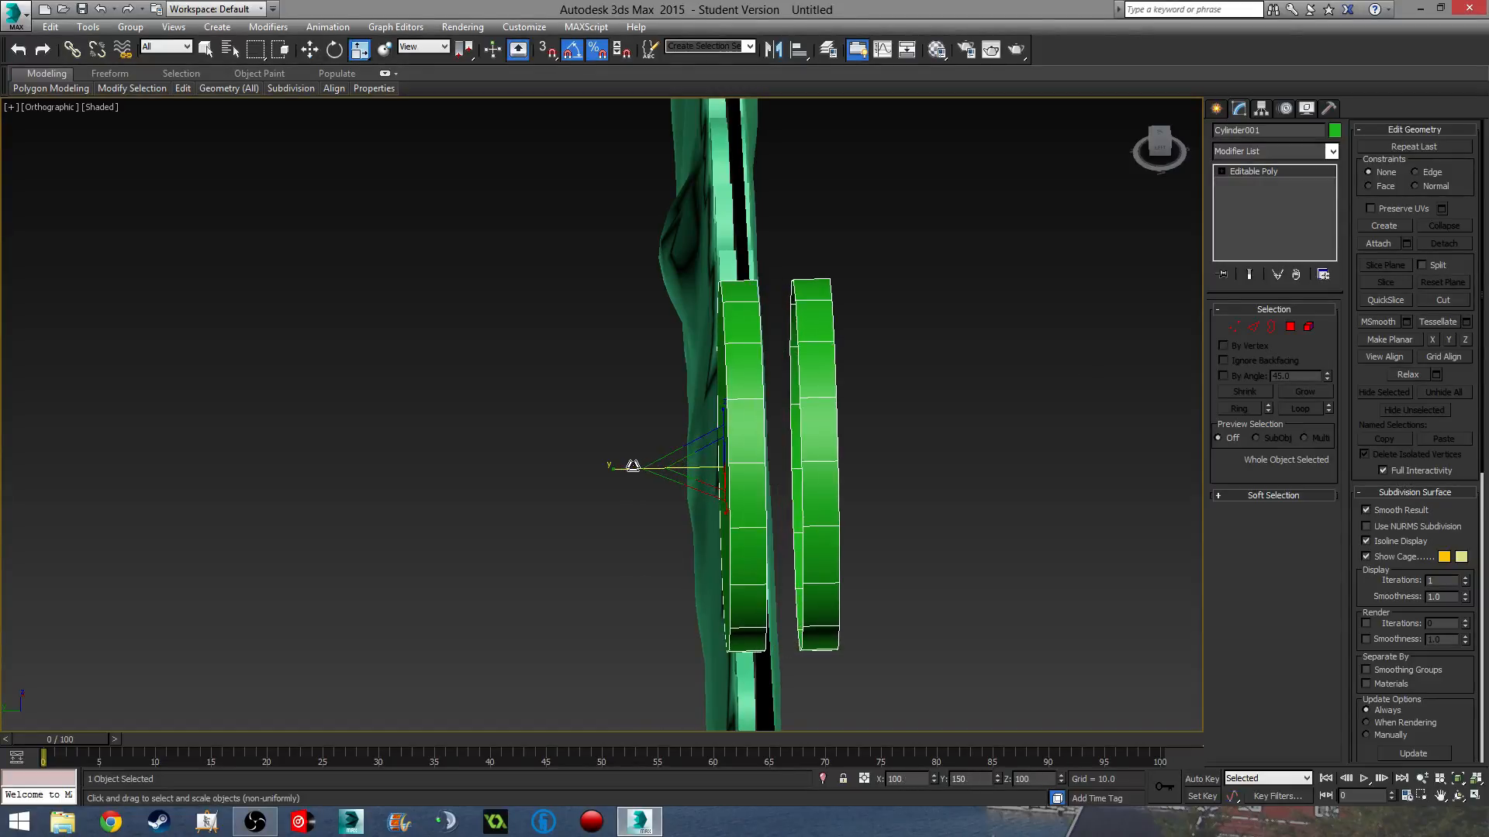
pyautogui.keyDown('alt'); pyautogui.moveTo(632, 466); pyautogui.dragTo(718, 468, button='middle'); pyautogui.keyUp('alt')
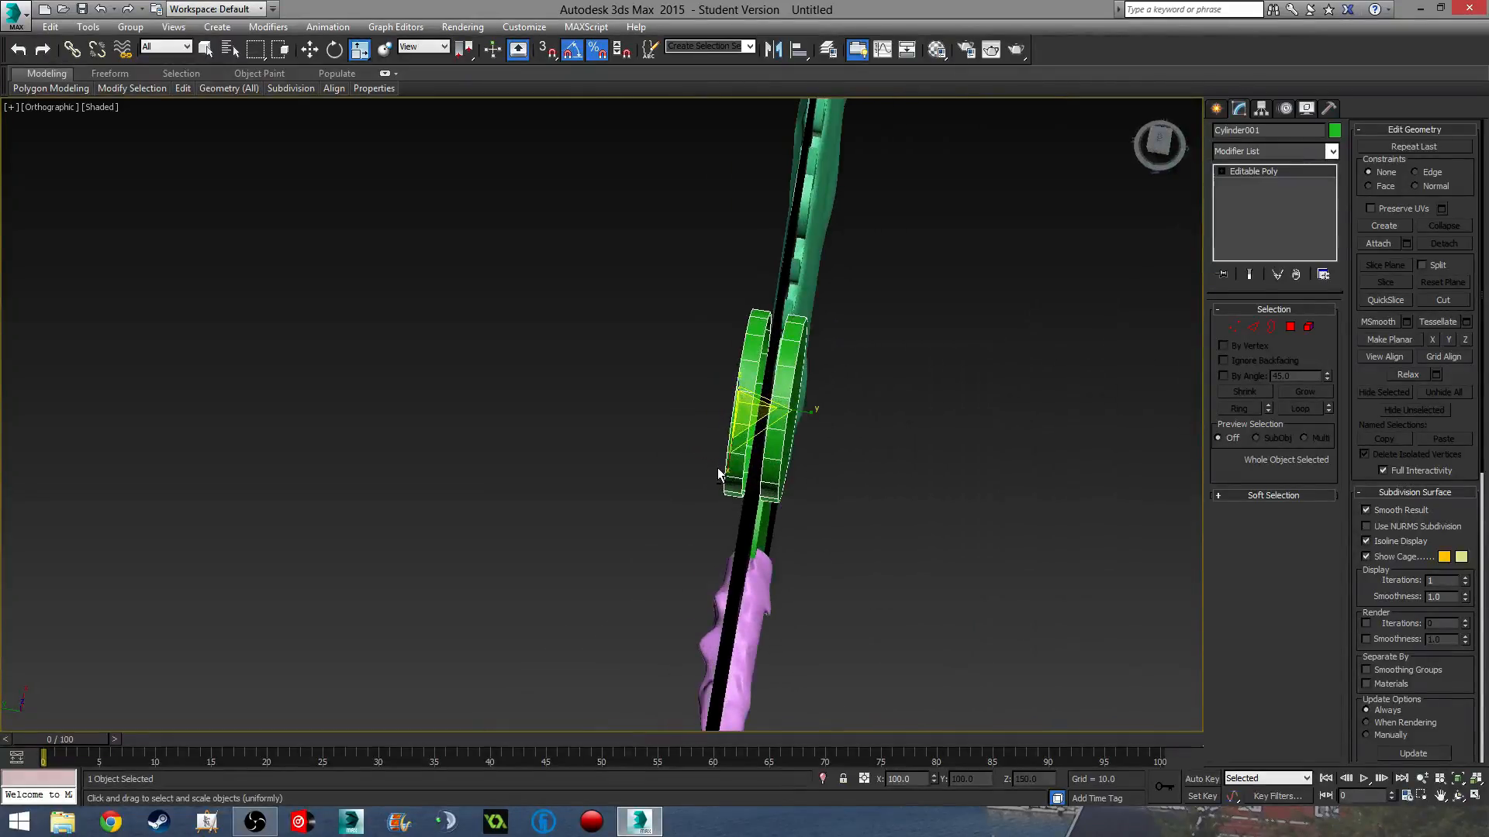
pyautogui.hotkey('ctrl', 'z')
# - In the top view, spread the paired discs by moving each disc's vertices slightly outward along Y, the rear disc's by about 0.6
pyautogui.moveTo(887, 480)
pyautogui.keyDown('alt'); pyautogui.mouseDown(button='middle')
pyautogui.moveTo(881, 519)
pyautogui.moveTo(797, 458)
pyautogui.moveTo(781, 287)
pyautogui.moveTo(808, 564)
pyautogui.moveTo(900, 497)
pyautogui.mouseUp(button='middle'); pyautogui.keyUp('alt')
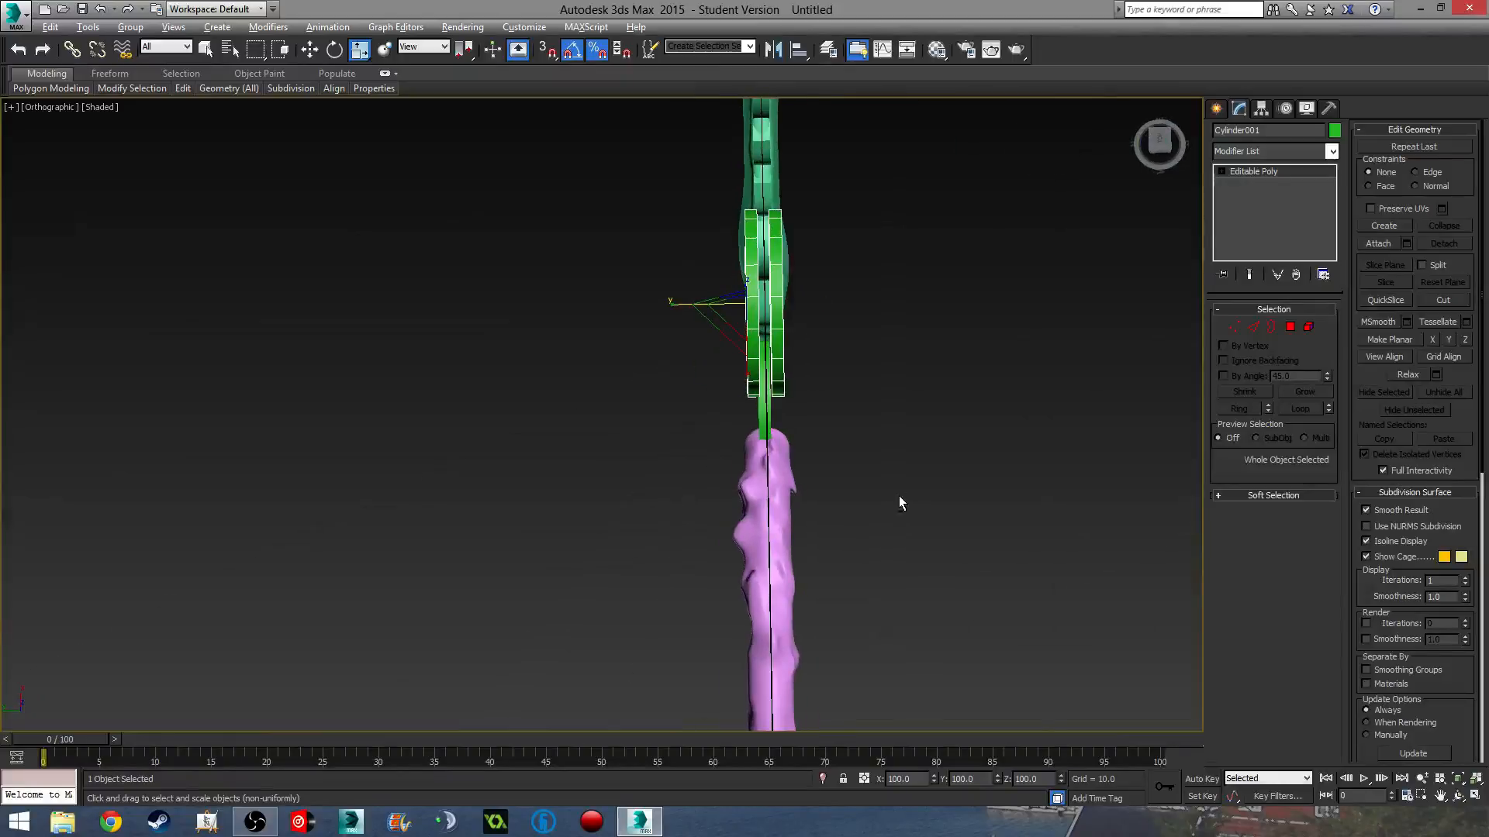
pyautogui.click(1234, 327)
pyautogui.keyDown('alt'); pyautogui.moveTo(914, 372); pyautogui.dragTo(878, 404, button='middle'); pyautogui.keyUp('alt')
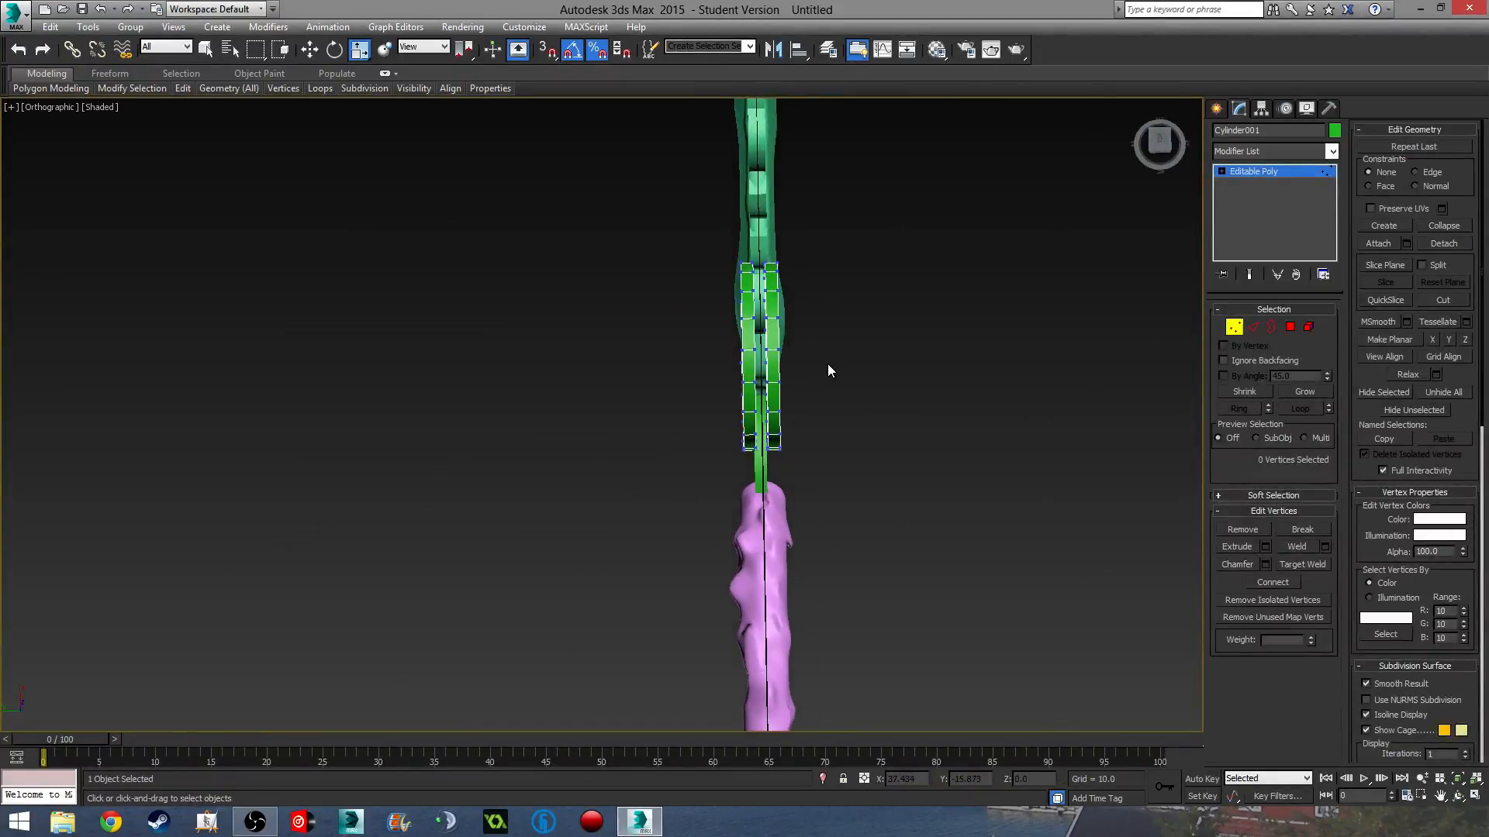
pyautogui.press('t')
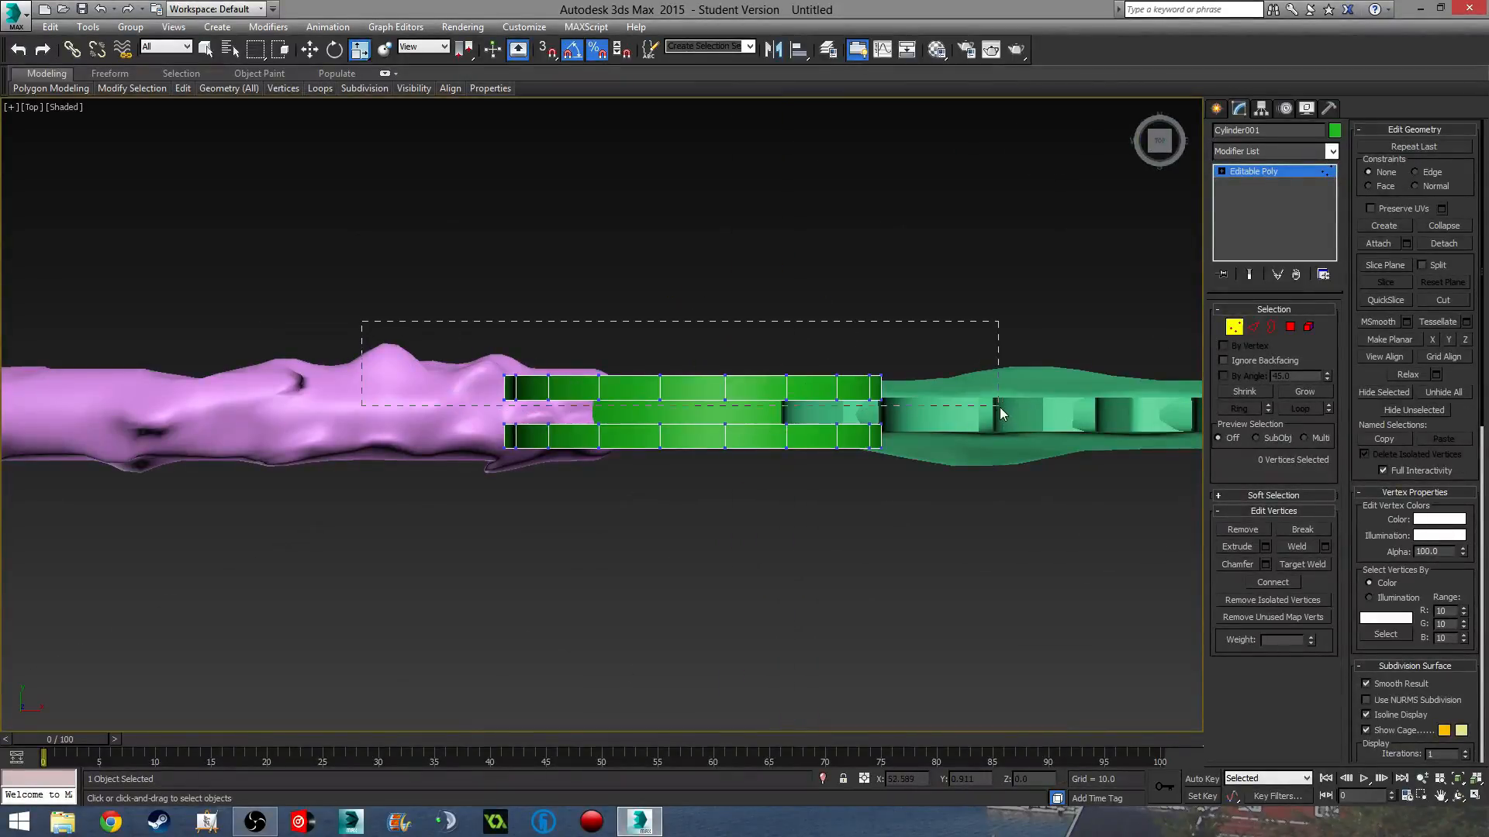
pyautogui.moveTo(1000, 408); pyautogui.dragTo(999, 408)
pyautogui.press('w')
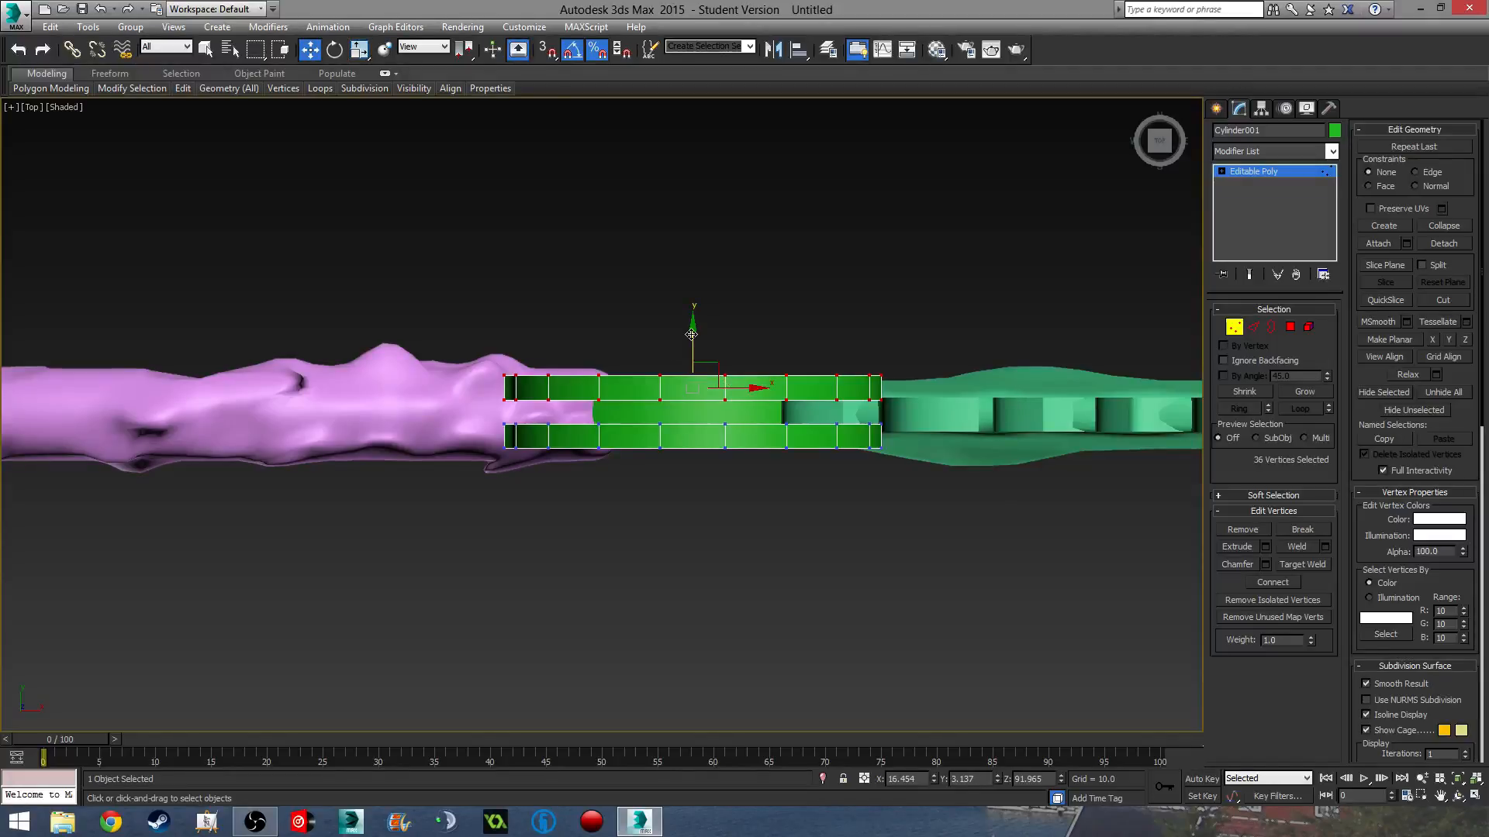
pyautogui.moveTo(694, 324); pyautogui.dragTo(694, 329)
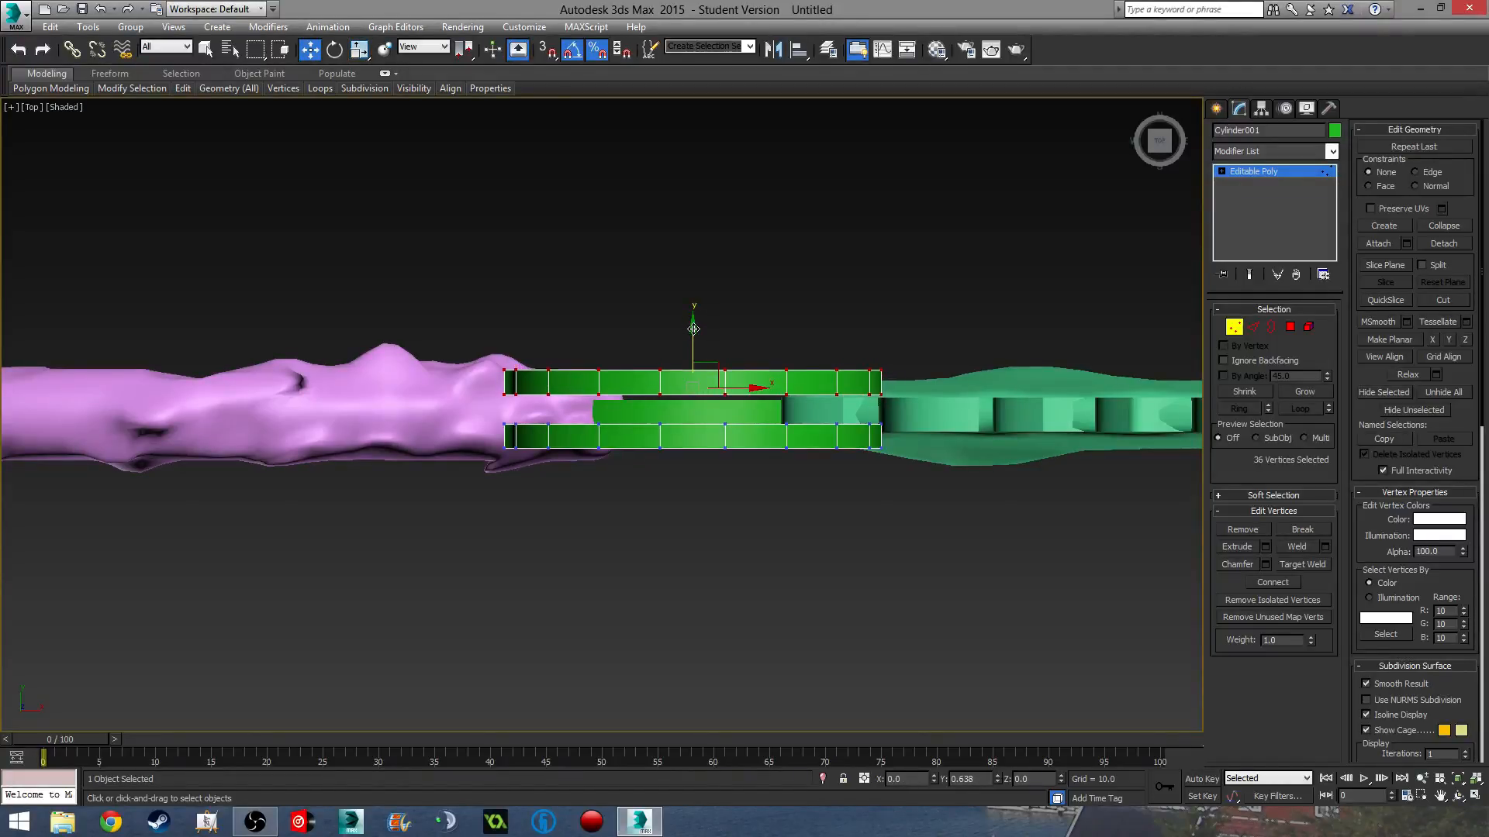
pyautogui.moveTo(980, 532); pyautogui.dragTo(981, 532)
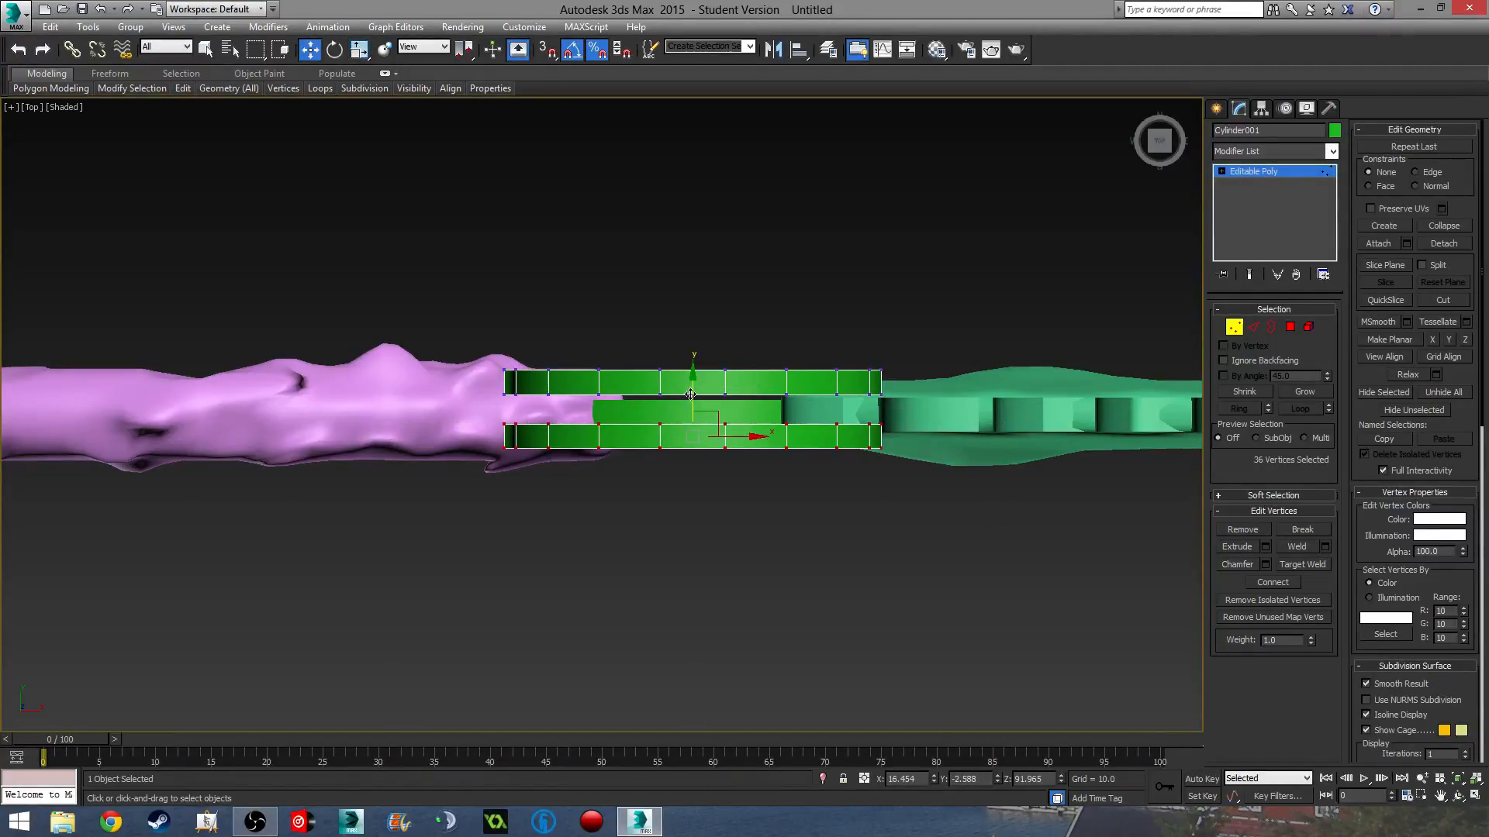
pyautogui.moveTo(690, 394); pyautogui.dragTo(692, 400)
# - Cap the open inner borders of both paired discs and leave border editing
pyautogui.keyDown('alt'); pyautogui.moveTo(880, 504); pyautogui.dragTo(1026, 402, button='middle'); pyautogui.keyUp('alt')
pyautogui.click(1270, 328)
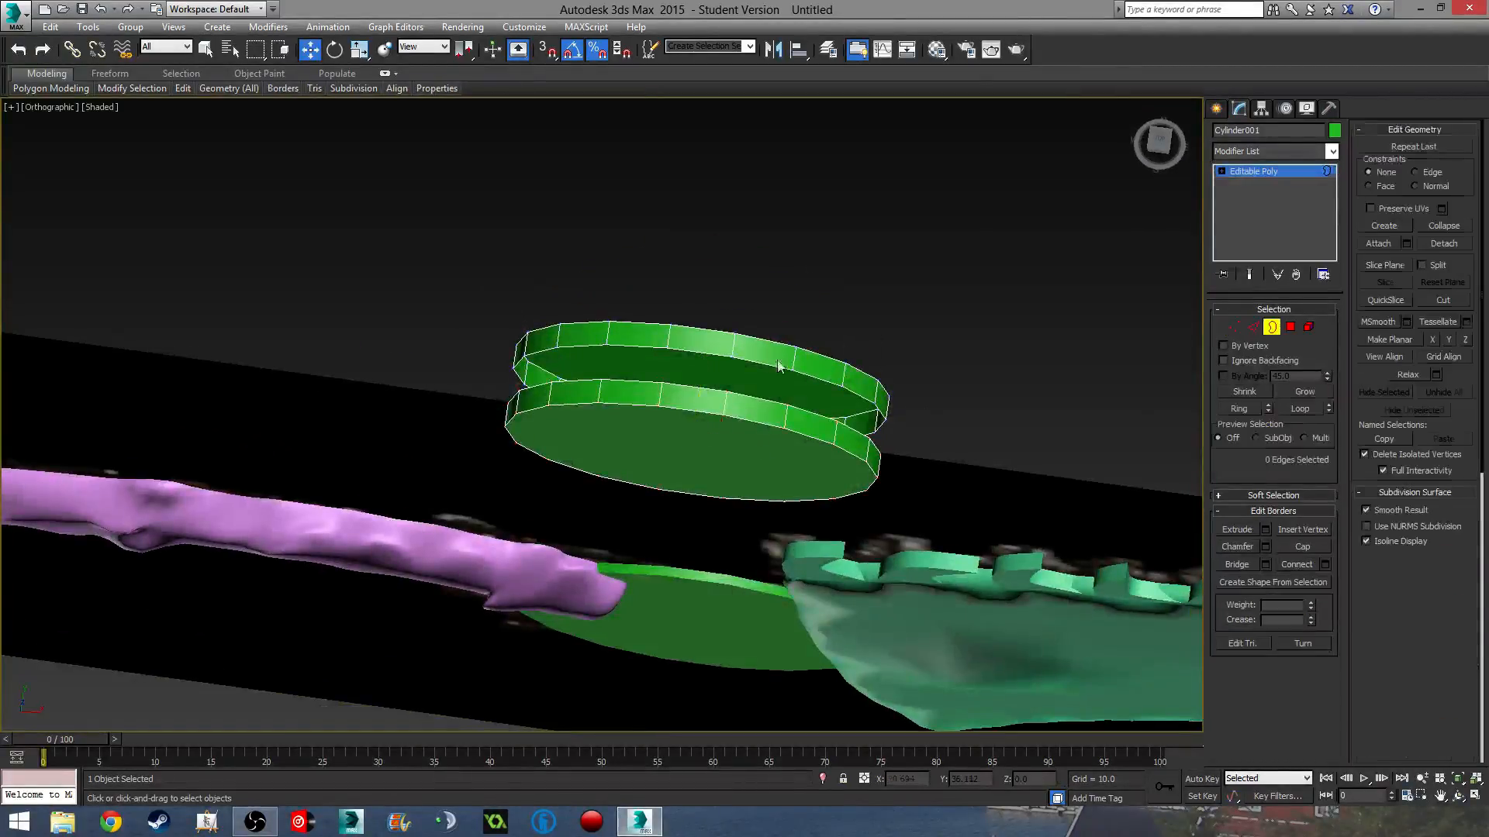
pyautogui.click(774, 366)
pyautogui.click(1291, 552)
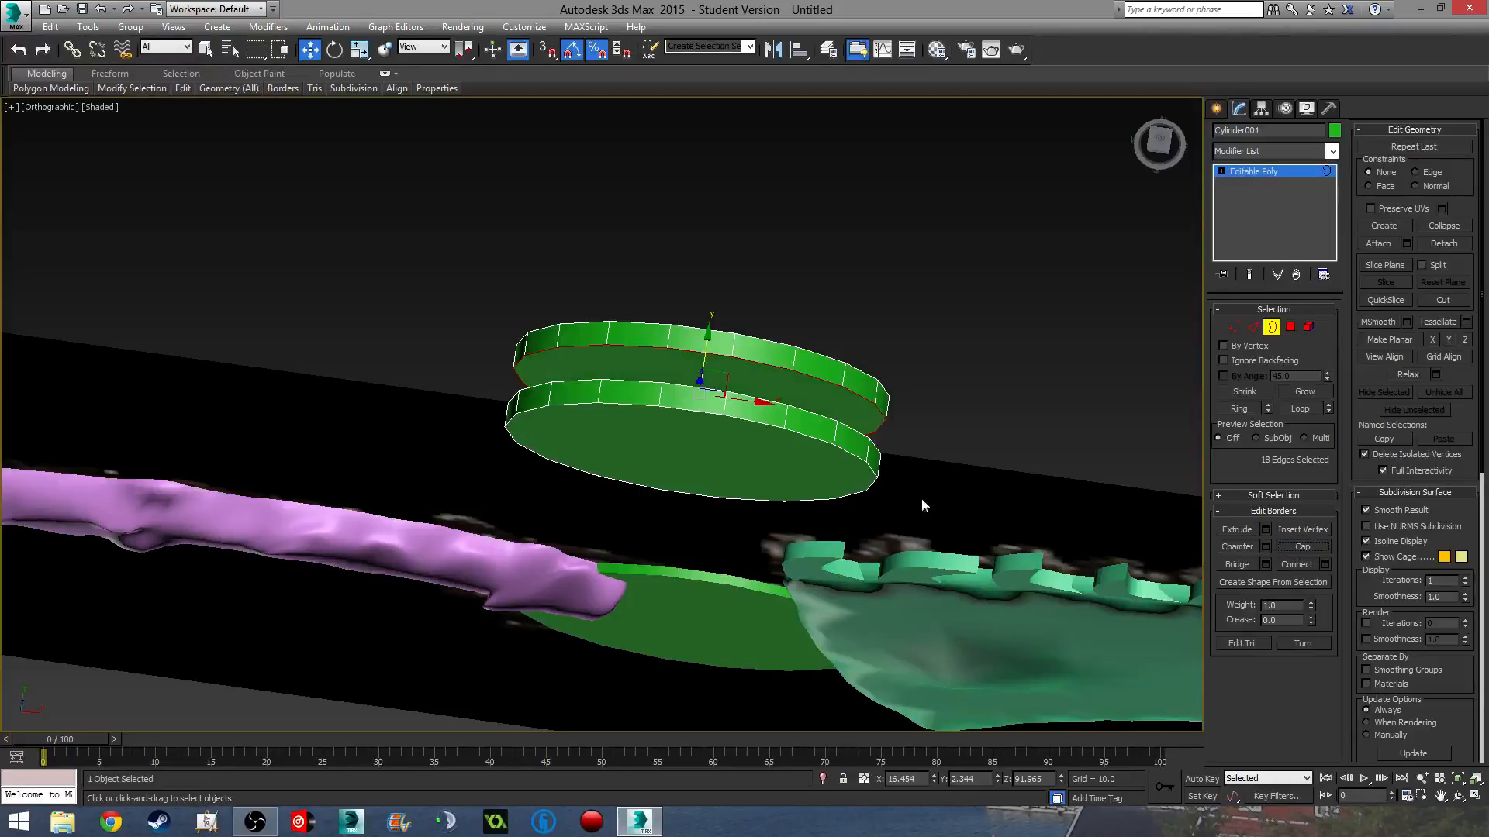
pyautogui.keyDown('alt'); pyautogui.moveTo(921, 500); pyautogui.dragTo(853, 380, button='middle'); pyautogui.keyUp('alt')
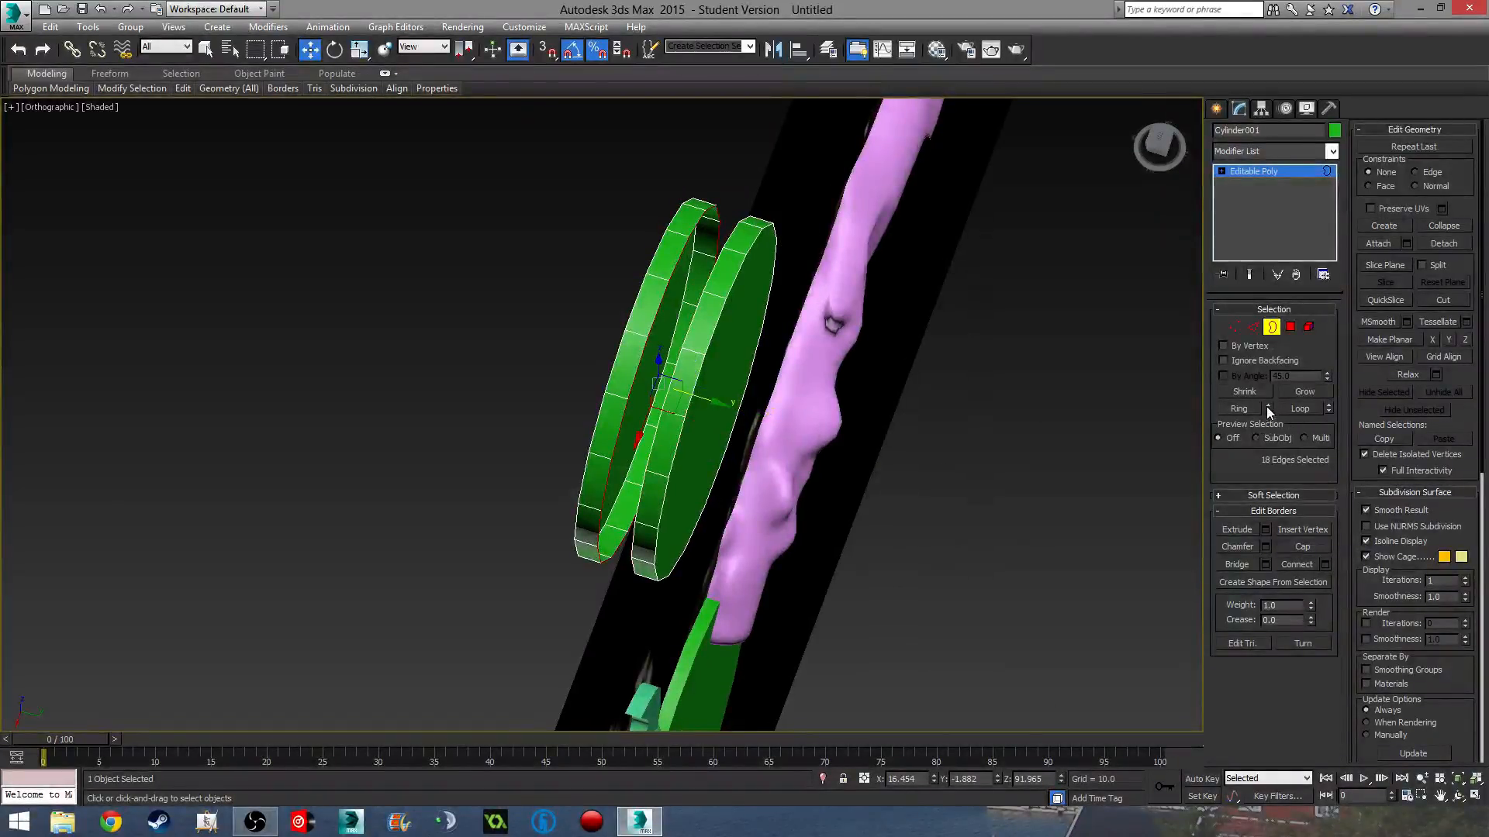
pyautogui.click(1290, 547)
pyautogui.click(1274, 327)
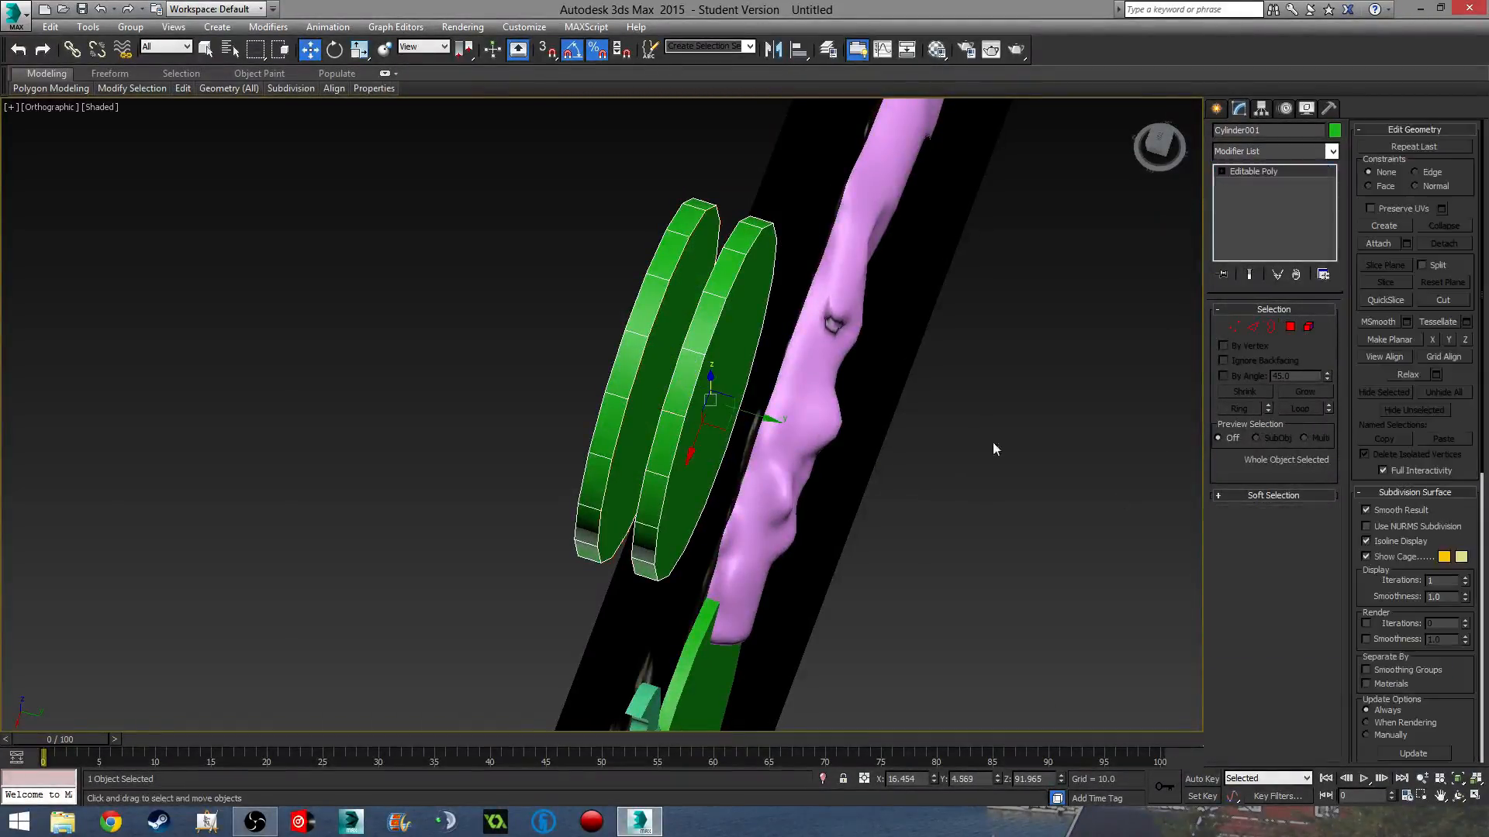
# - In the front view, move the paired discs straight down about 104 units, back over the middle disc
pyautogui.keyDown('alt'); pyautogui.moveTo(994, 445); pyautogui.dragTo(827, 386, button='middle'); pyautogui.keyUp('alt')
pyautogui.press('f')
pyautogui.scroll(-4, 799, 347)
pyautogui.moveTo(796, 452); pyautogui.dragTo(751, 461, button='middle')
pyautogui.scroll(2, 746, 254)
pyautogui.moveTo(746, 226); pyautogui.dragTo(736, 539)
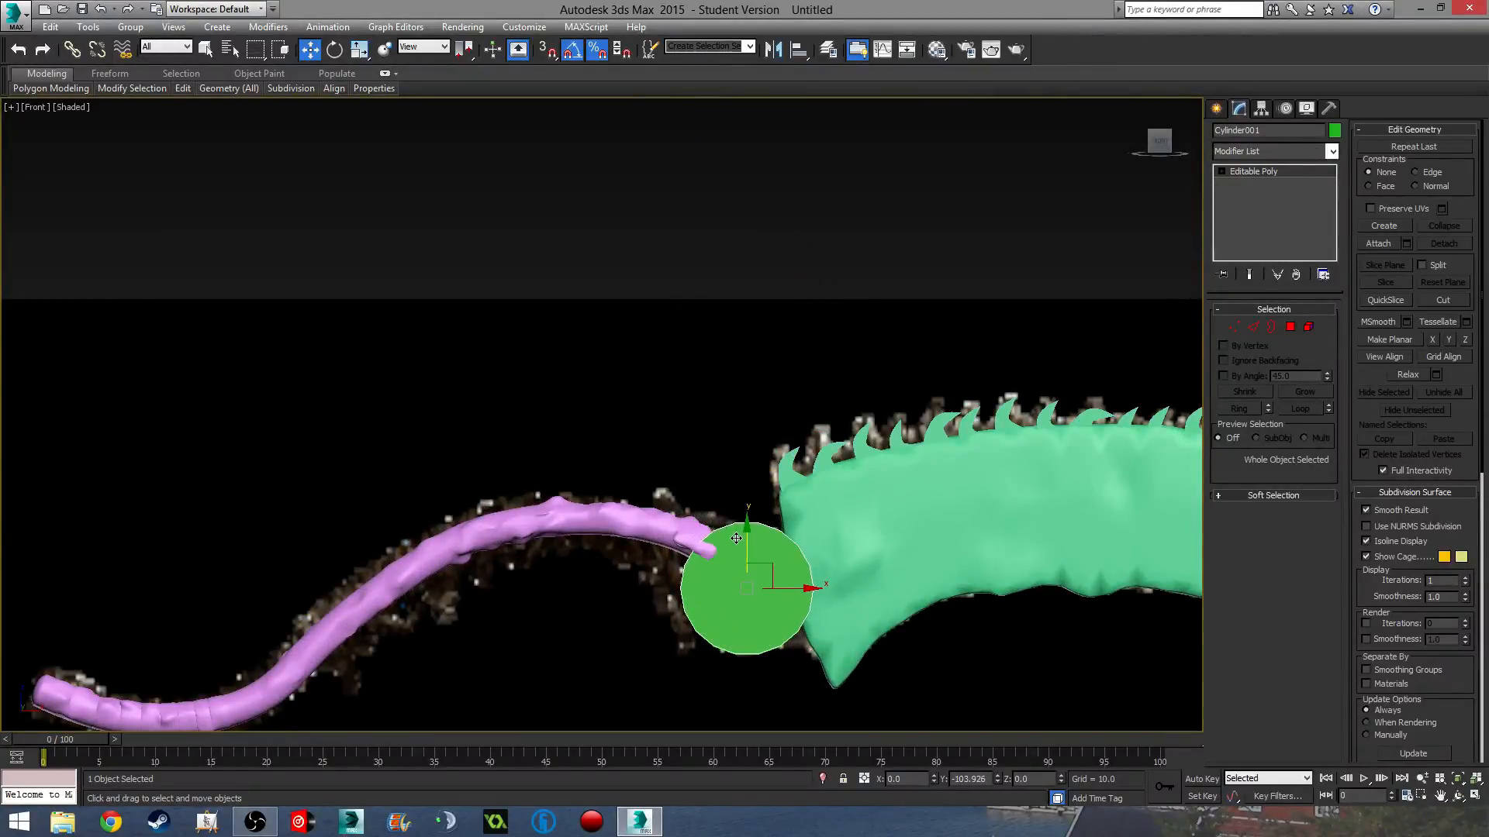
pyautogui.moveTo(763, 579); pyautogui.dragTo(685, 521, button='middle')
pyautogui.scroll(6, 829, 493)
# - Attach the paired outer discs to the green body mesh
pyautogui.keyDown('alt'); pyautogui.moveTo(874, 479); pyautogui.dragTo(656, 522, button='middle'); pyautogui.keyUp('alt')
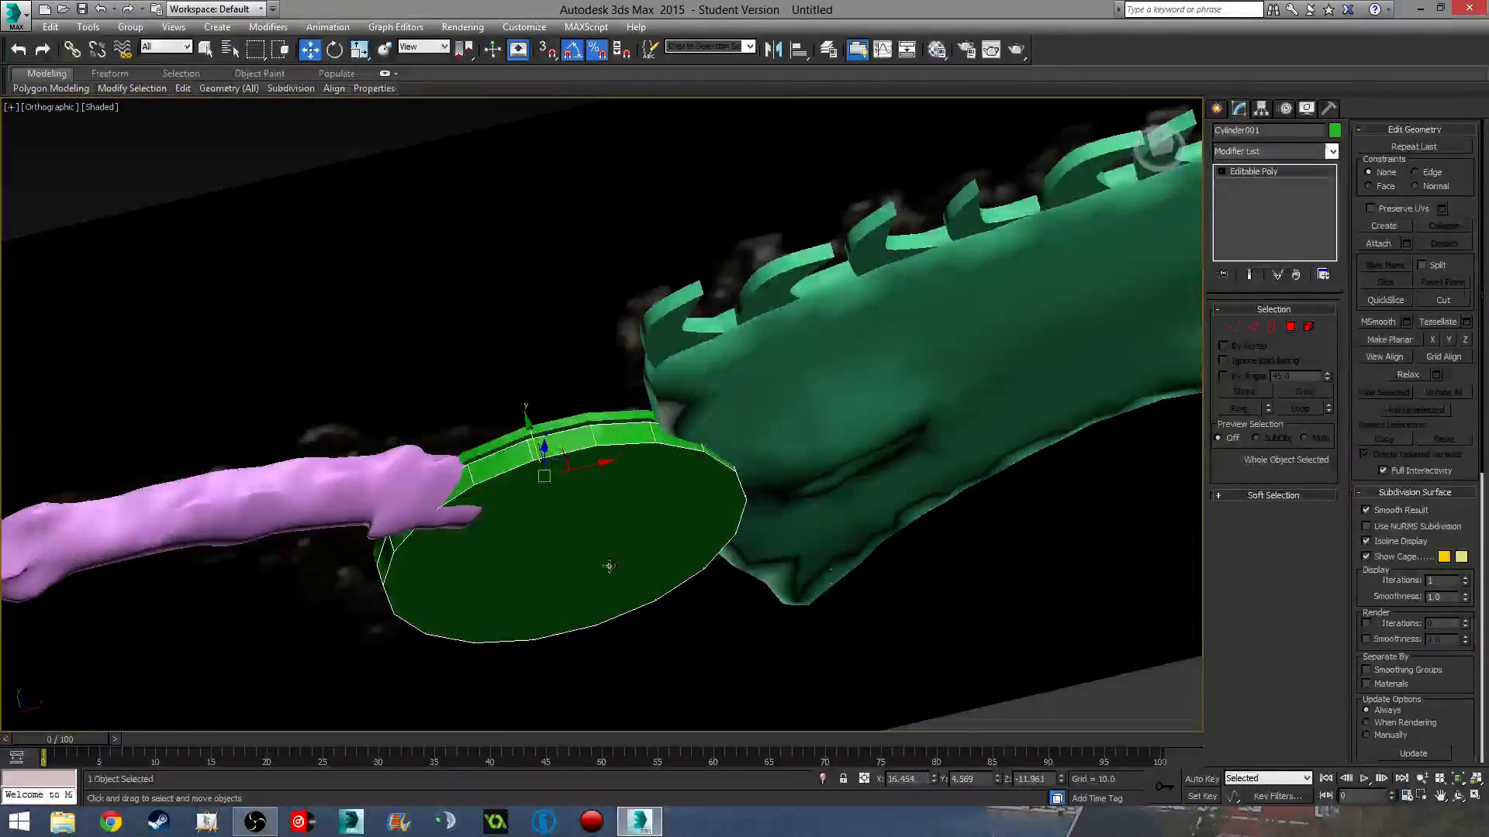
pyautogui.click(768, 510)
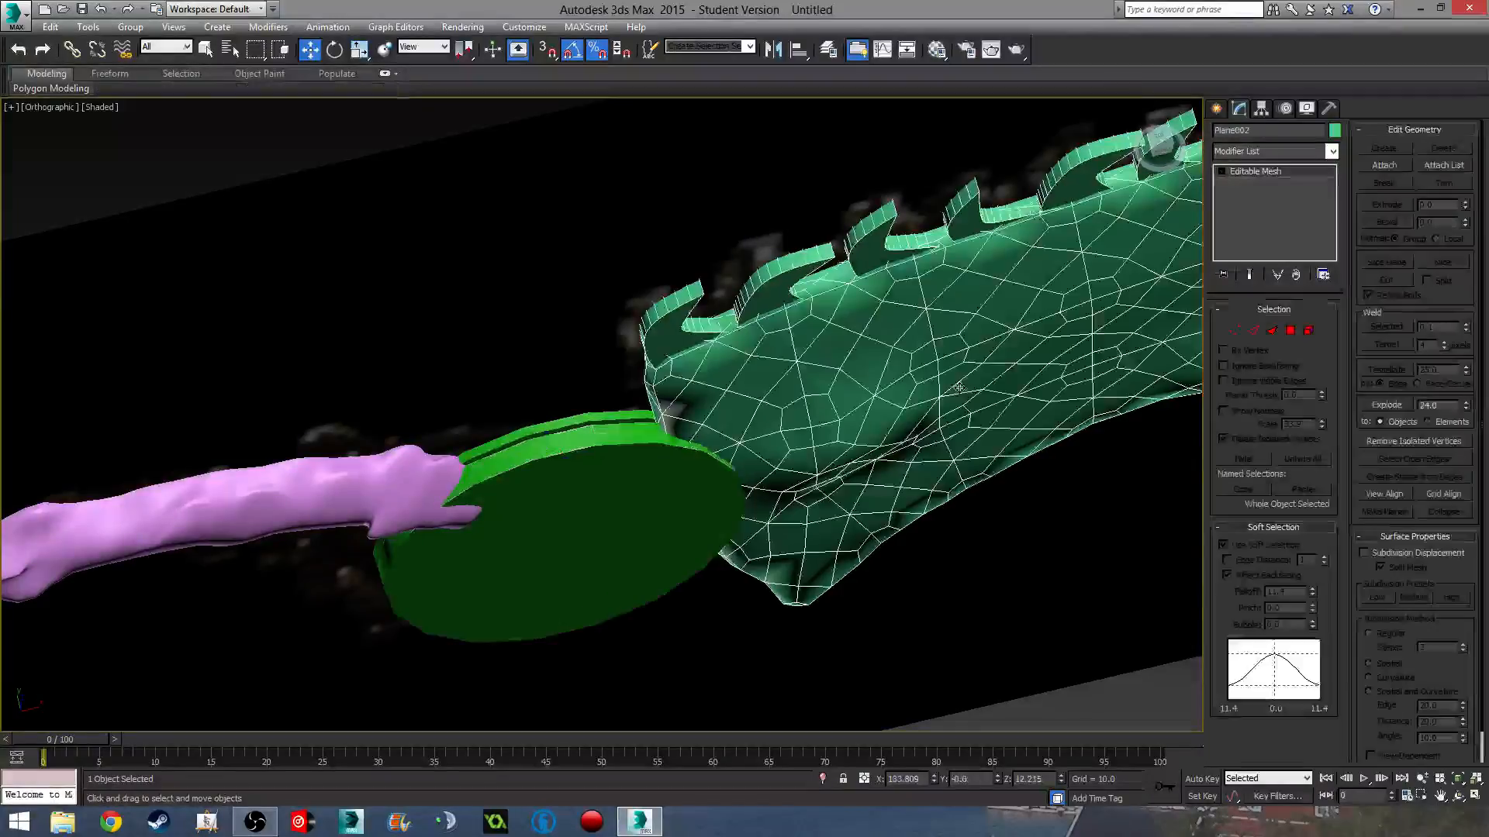
pyautogui.click(1386, 167)
pyautogui.click(618, 535)
pyautogui.scroll(-2, 784, 552)
pyautogui.keyDown('alt'); pyautogui.moveTo(784, 551); pyautogui.dragTo(575, 386, button='middle'); pyautogui.keyUp('alt')
pyautogui.keyDown('alt'); pyautogui.moveTo(1040, 512); pyautogui.dragTo(700, 491, button='middle'); pyautogui.keyUp('alt')
pyautogui.click(1386, 171)
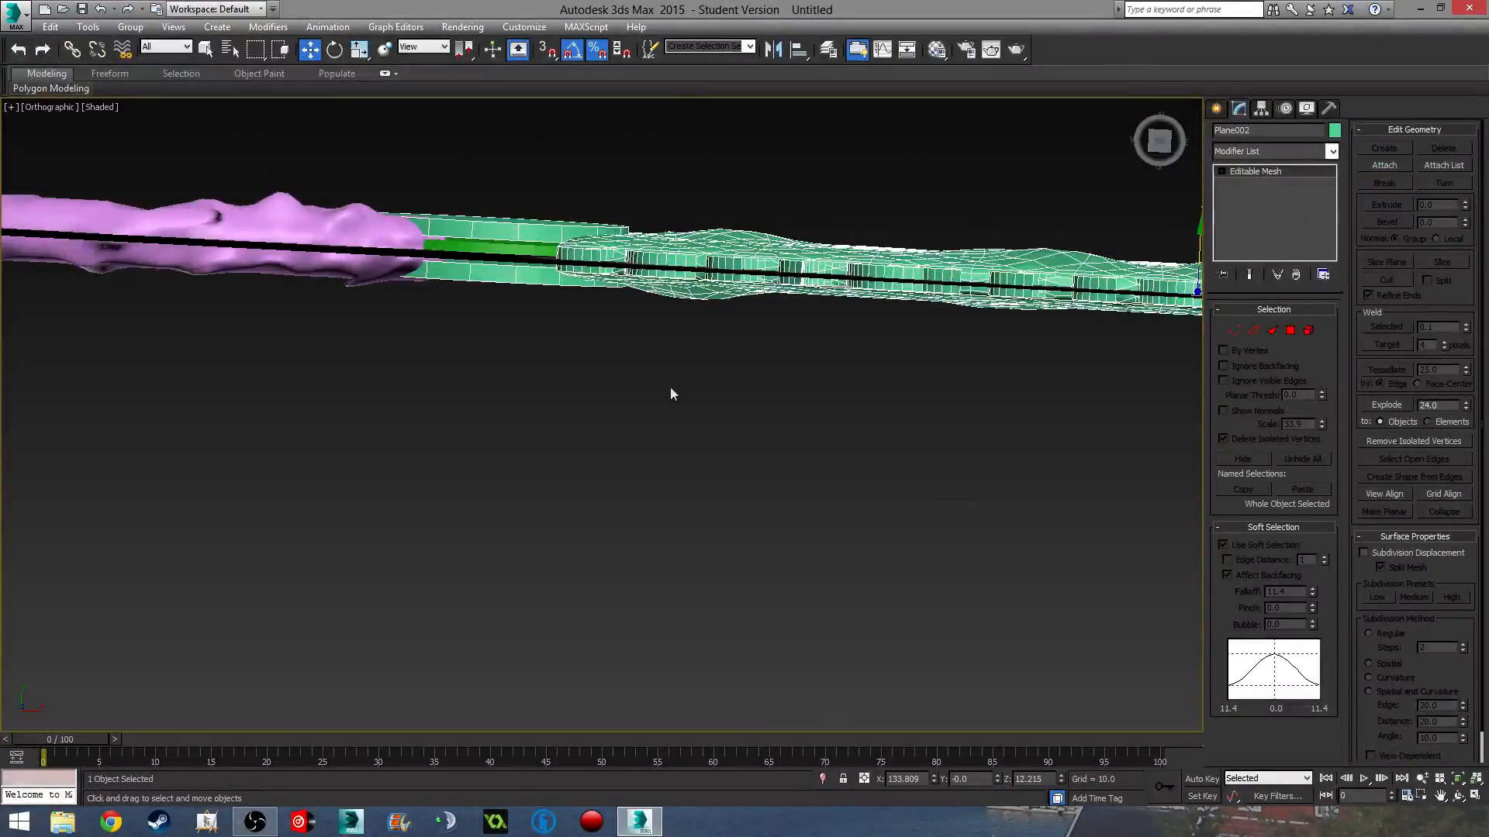
# - Try attaching the middle disc to the purple tube mesh
pyautogui.keyDown('alt'); pyautogui.moveTo(668, 434); pyautogui.dragTo(546, 446, button='middle'); pyautogui.keyUp('alt')
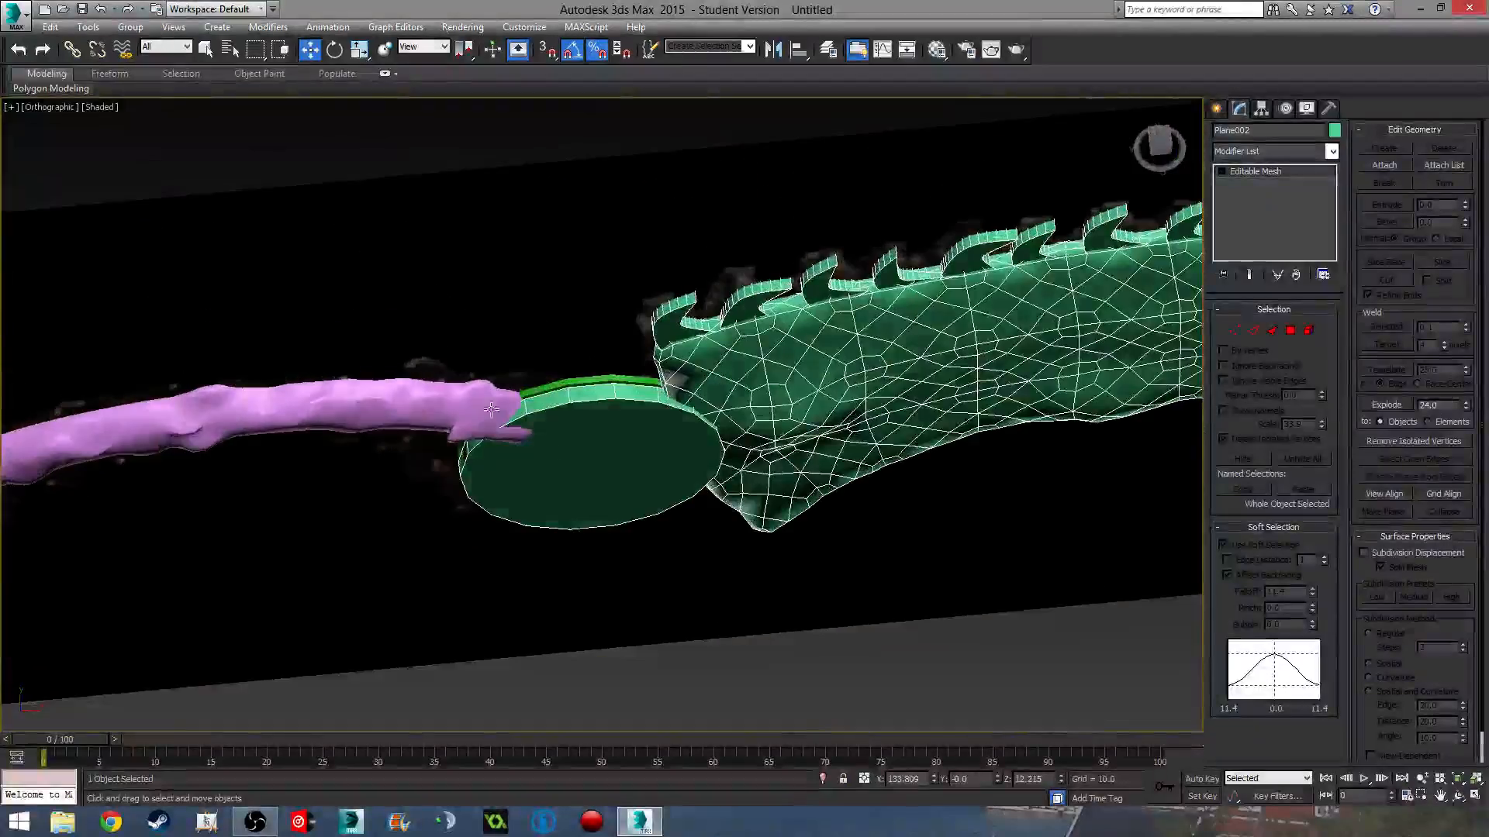
pyautogui.click(482, 404)
pyautogui.click(1379, 166)
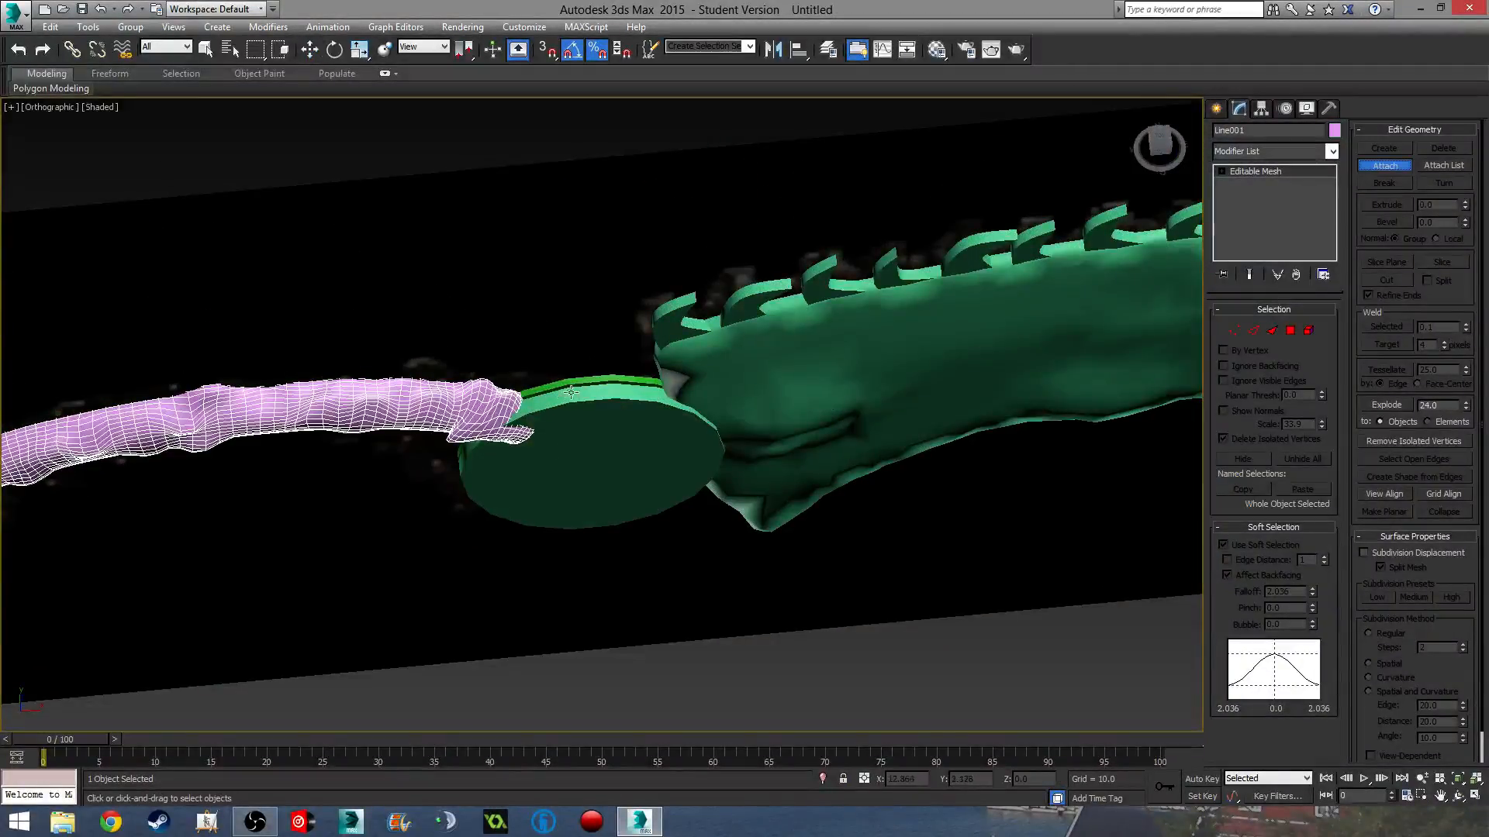
pyautogui.click(1383, 168)
pyautogui.moveTo(876, 364); pyautogui.dragTo(847, 219, button='middle')
pyautogui.scroll(-3, 868, 289)
pyautogui.moveTo(831, 355); pyautogui.dragTo(783, 352, button='middle')
pyautogui.press('f')
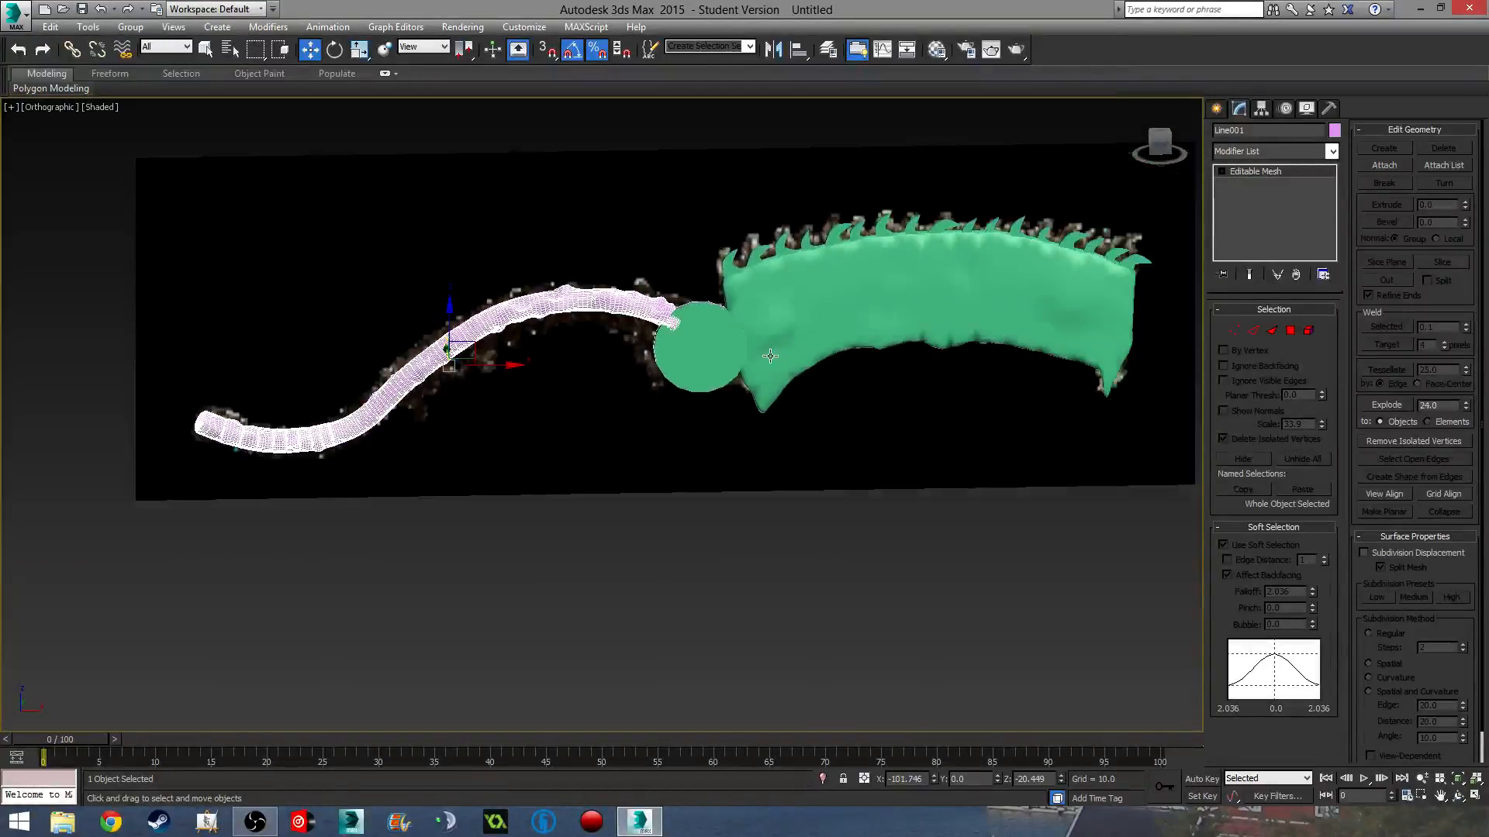
# - Undo the attachment of the middle disc to the purple tube, restoring it as a separate object
pyautogui.scroll(2, 730, 408)
pyautogui.keyDown('alt'); pyautogui.moveTo(716, 447); pyautogui.dragTo(567, 409, button='middle'); pyautogui.keyUp('alt')
pyautogui.press('t')
pyautogui.moveTo(598, 499); pyautogui.dragTo(556, 483, button='middle')
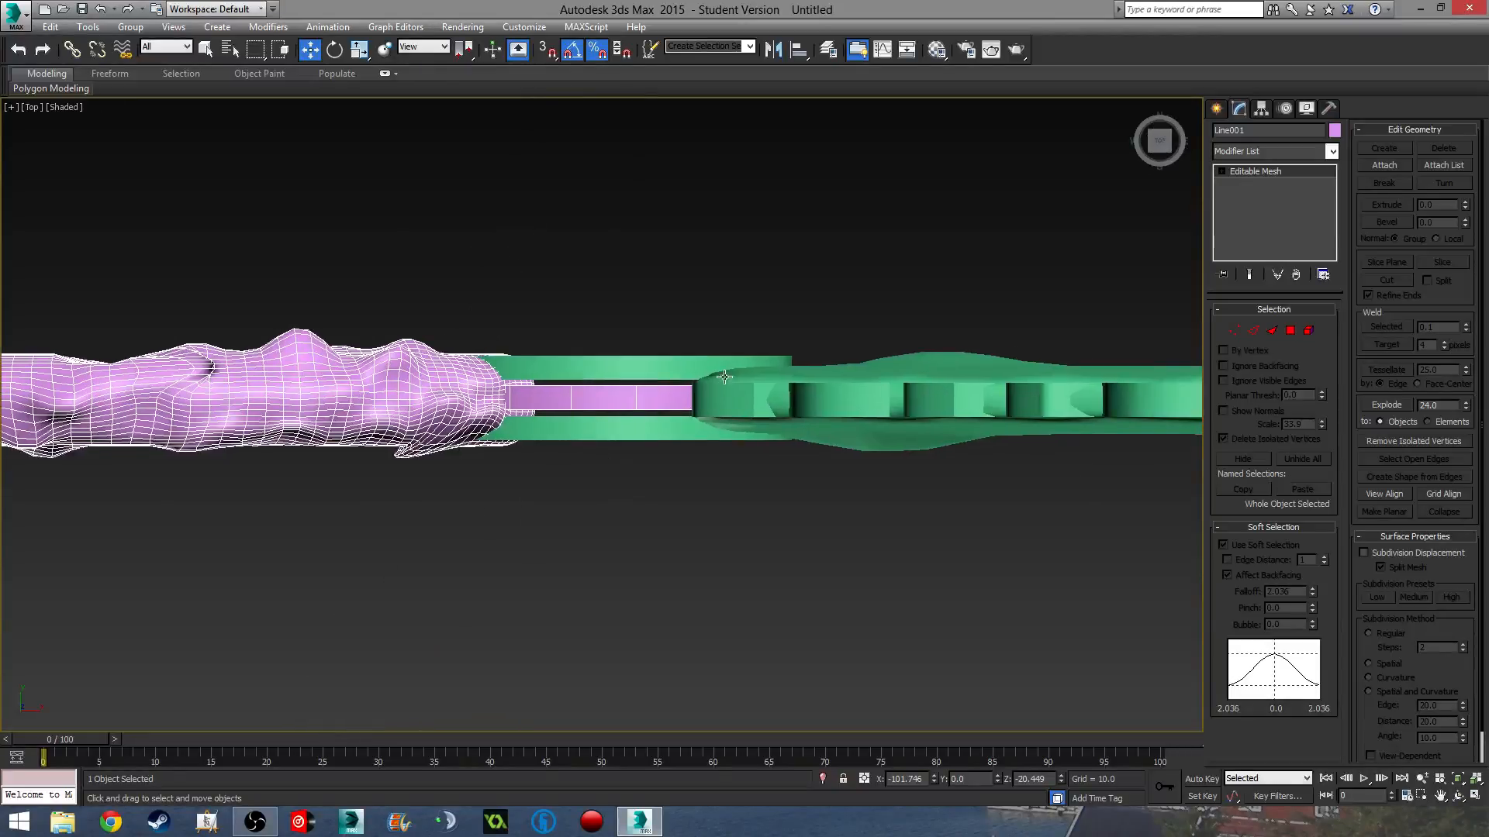
pyautogui.scroll(2, 639, 414)
pyautogui.click(1236, 331)
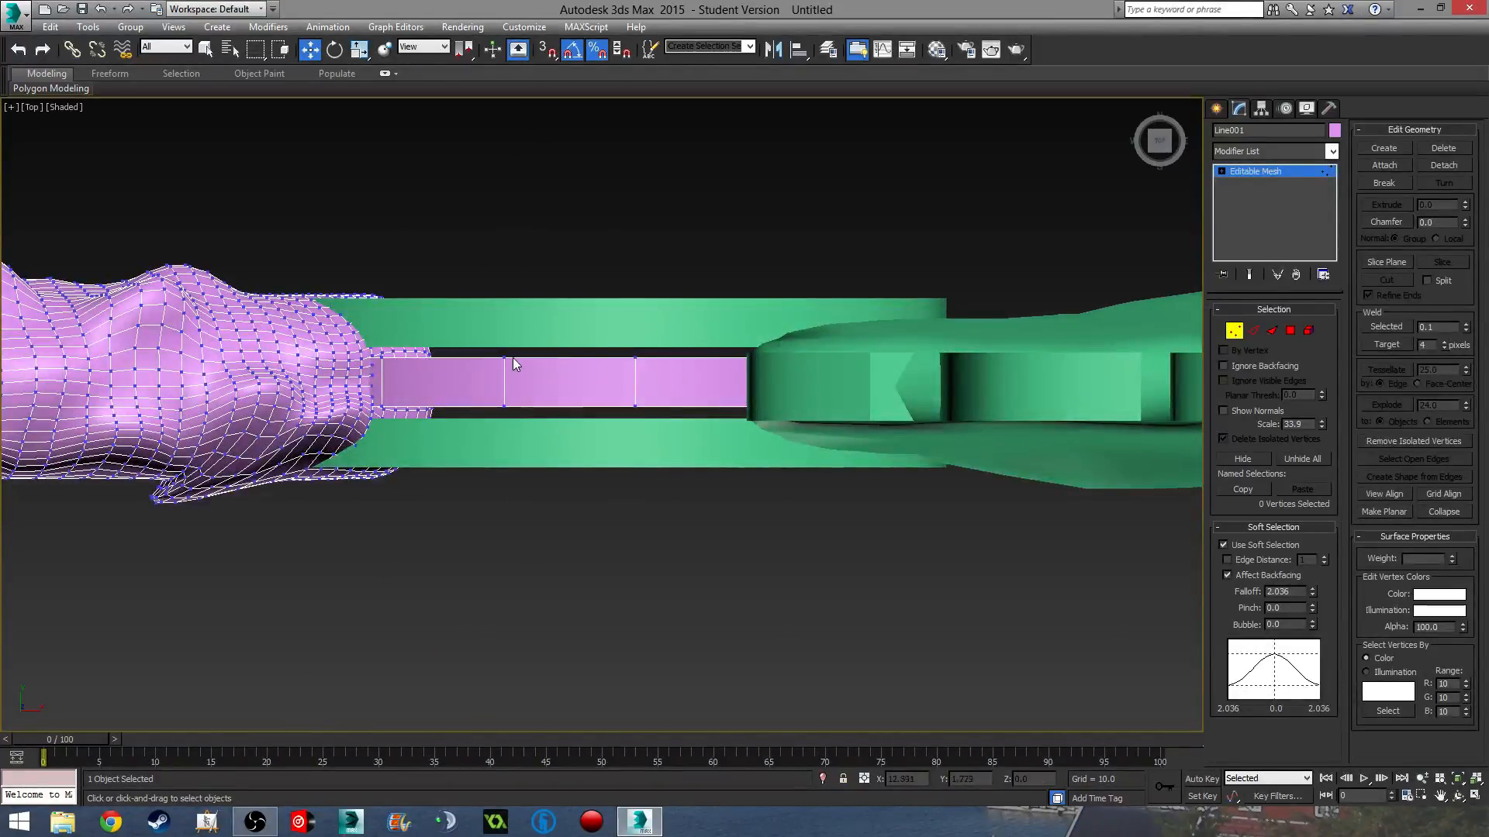
pyautogui.click(974, 341)
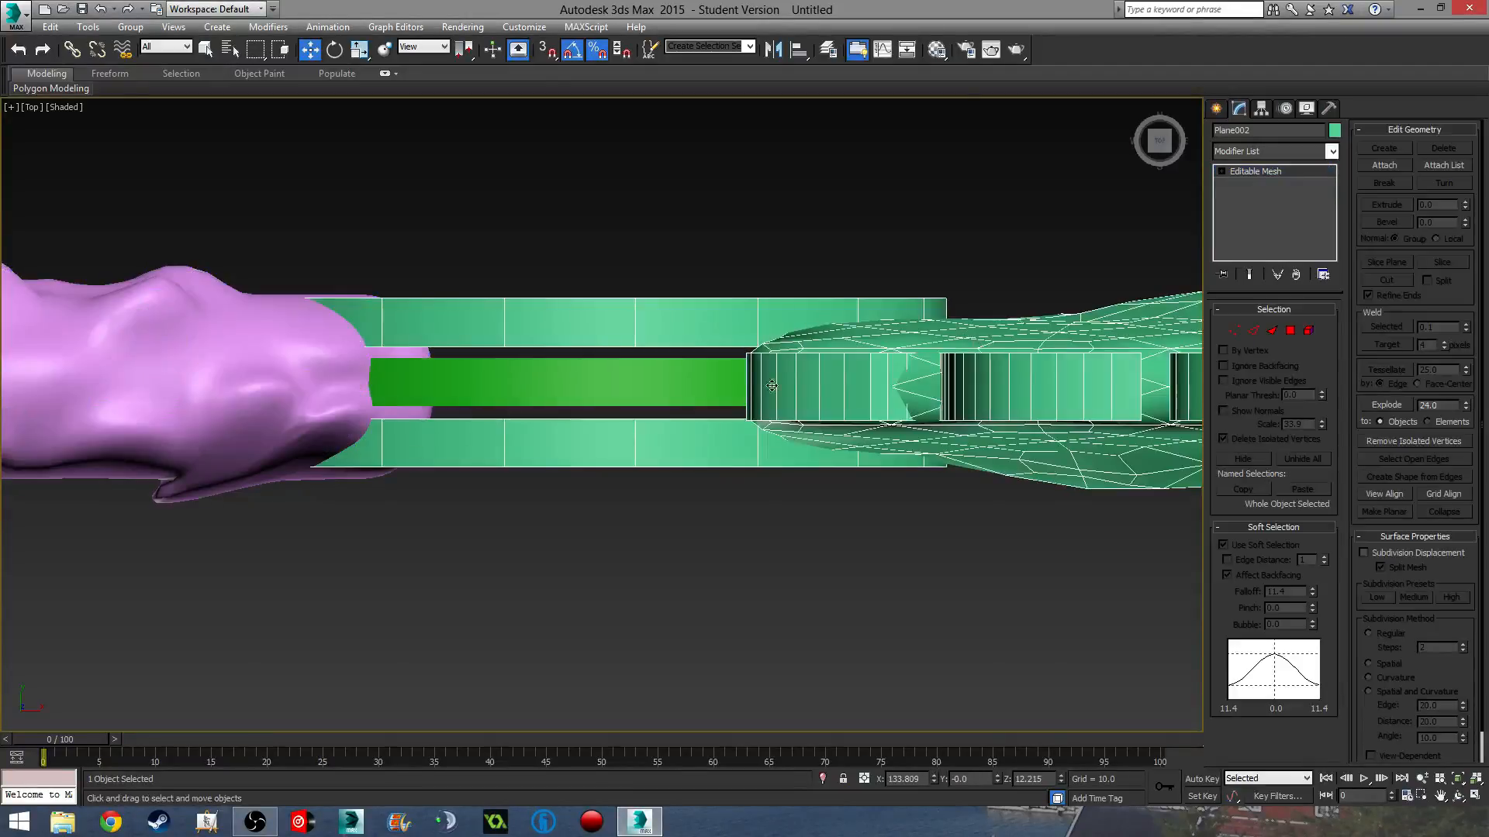
# - In the top view, move the 18 vertices of the middle disc's rear face outward to about Y 2.07, towards the rear outer disc
pyautogui.click(1234, 327)
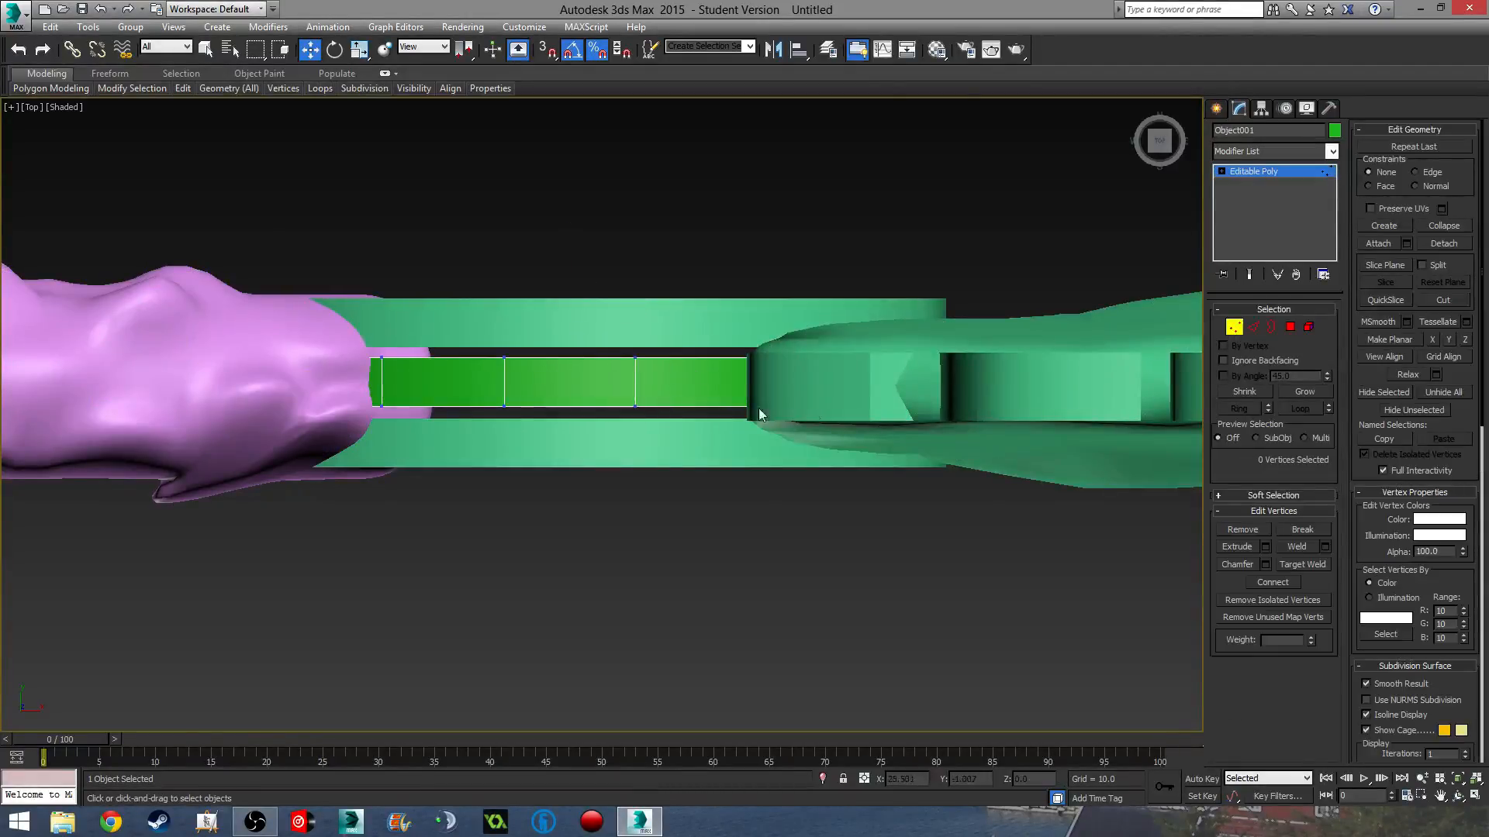
pyautogui.moveTo(866, 392); pyautogui.dragTo(205, 332)
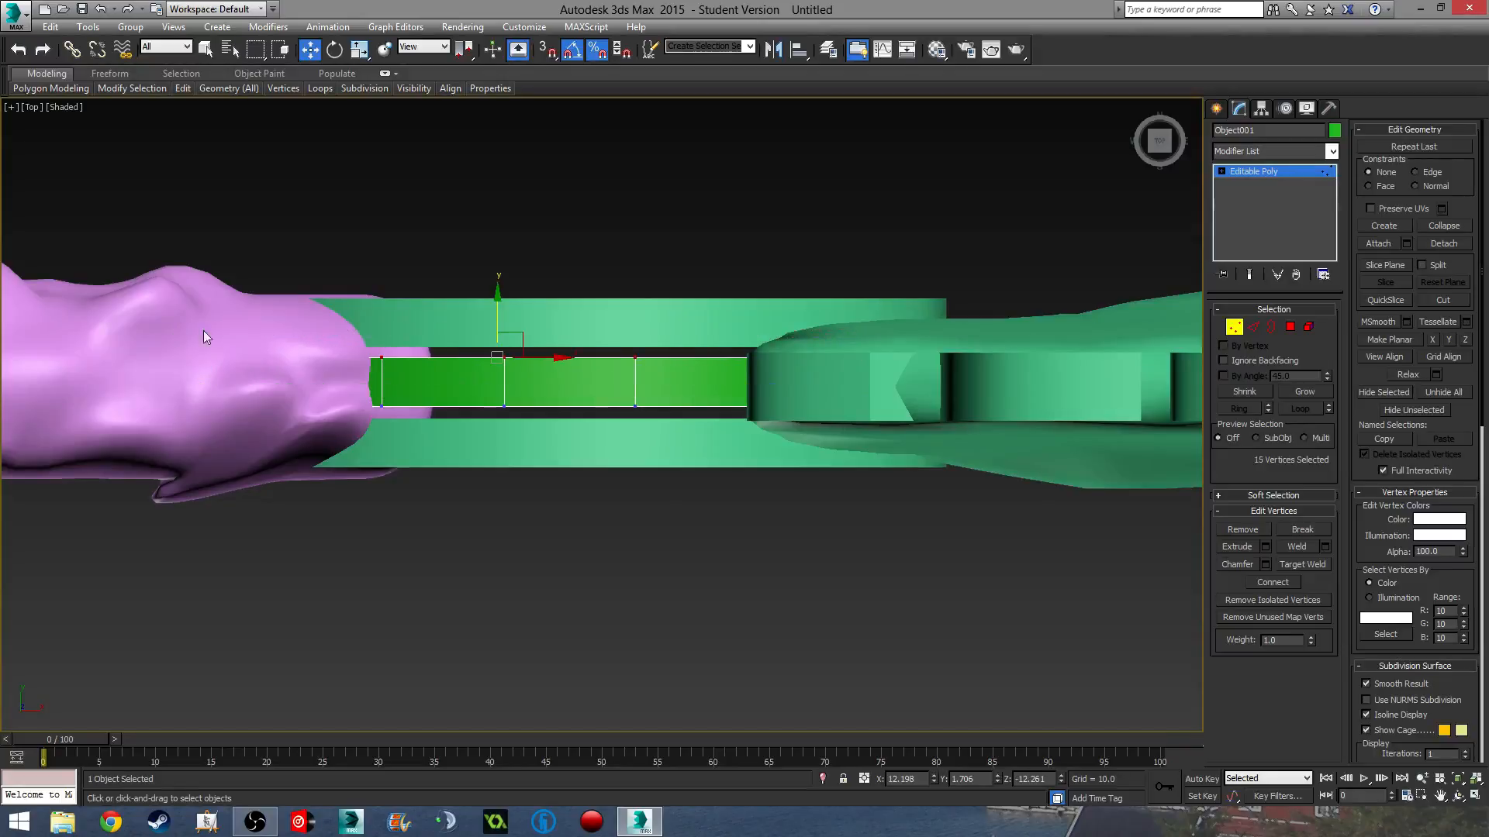
pyautogui.moveTo(1087, 379); pyautogui.dragTo(1087, 379)
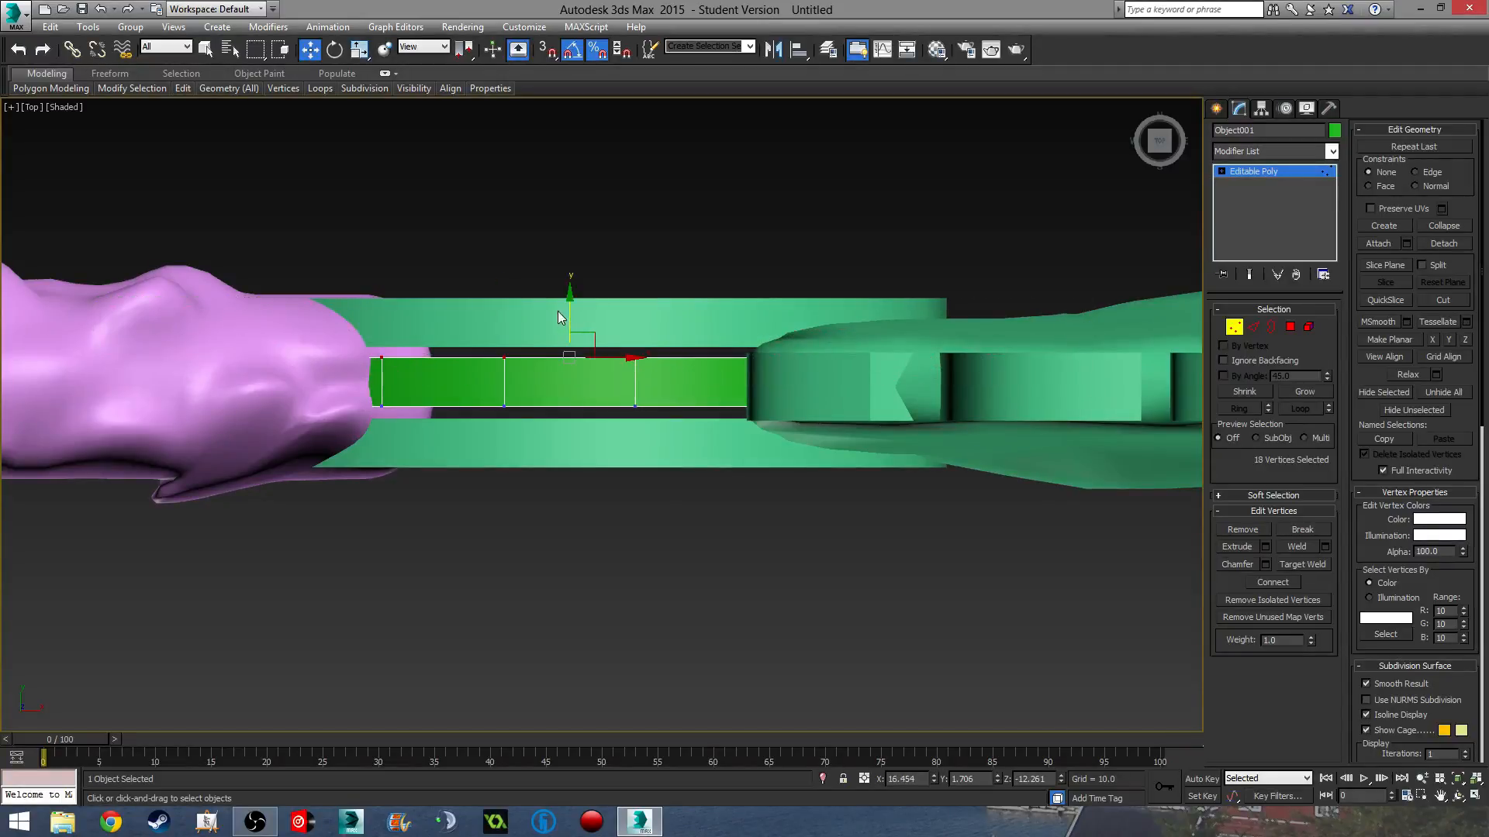
pyautogui.moveTo(571, 318); pyautogui.dragTo(574, 311)
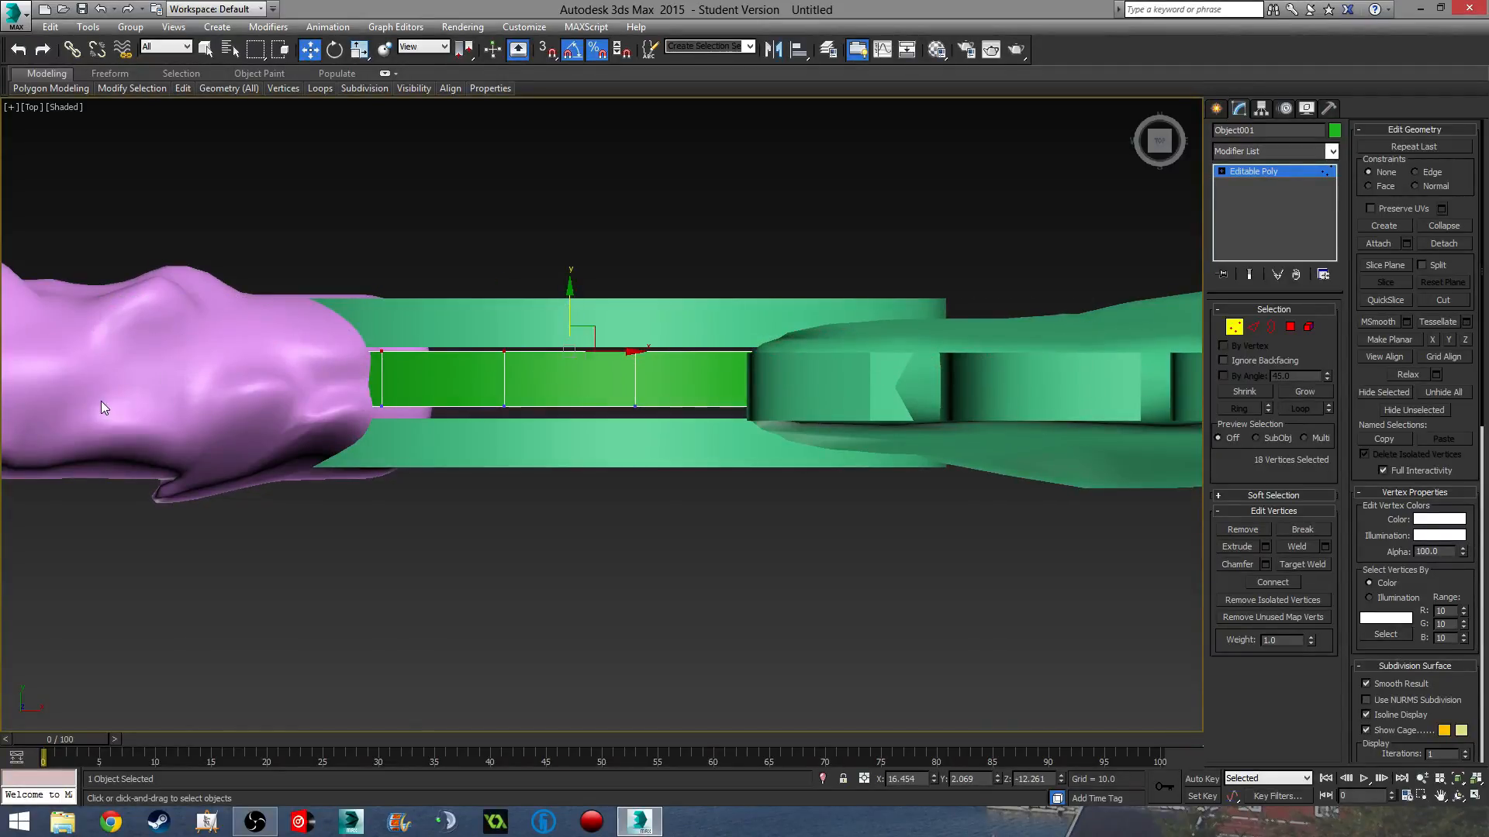
# - In the top view, move the 18 vertices of the middle disc's front face outward to about Y -1.52
pyautogui.moveTo(103, 399); pyautogui.dragTo(1266, 556)
pyautogui.moveTo(572, 368); pyautogui.dragTo(574, 375)
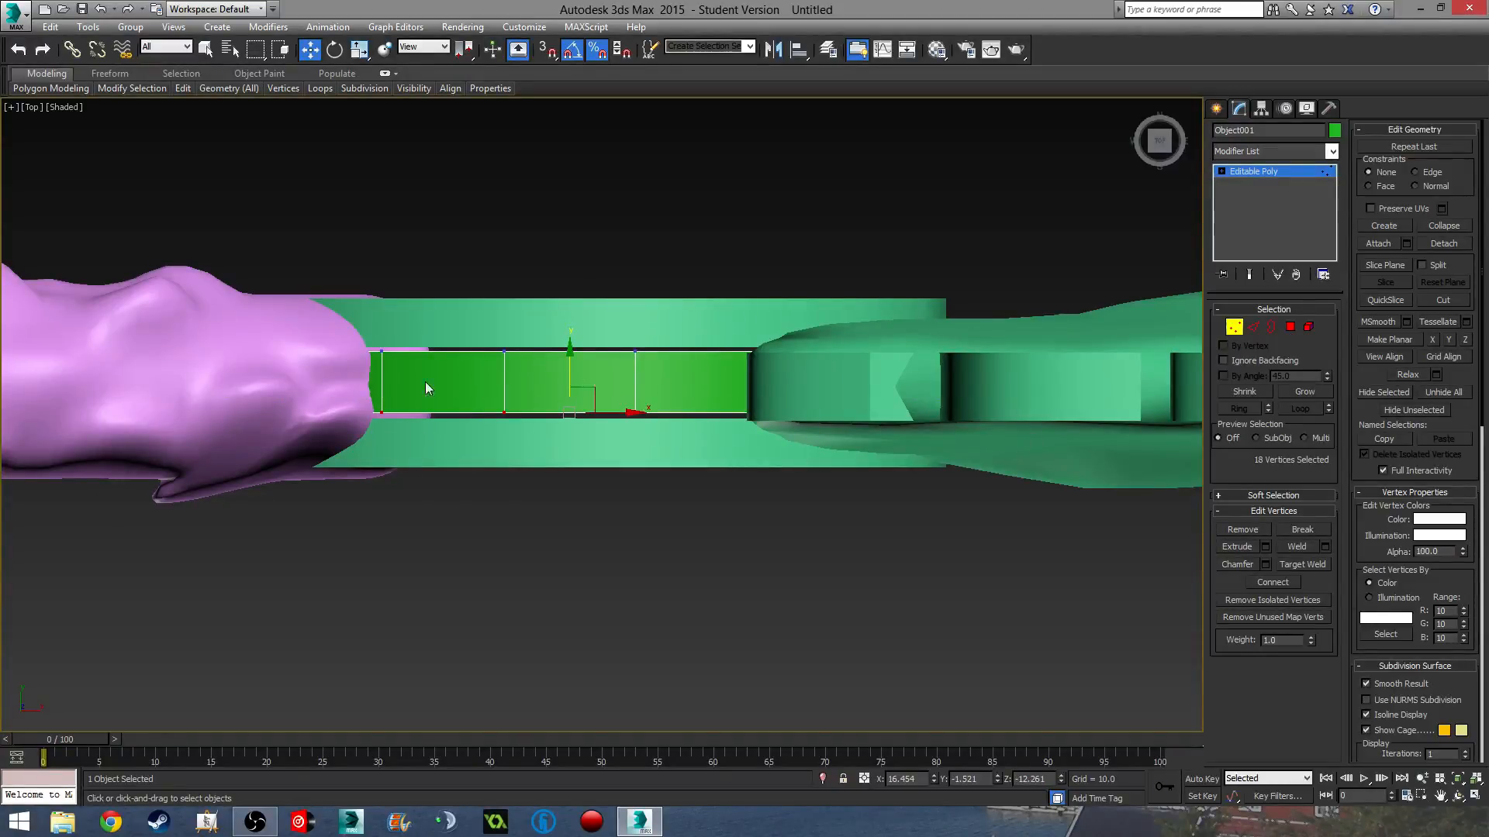
pyautogui.click(359, 388)
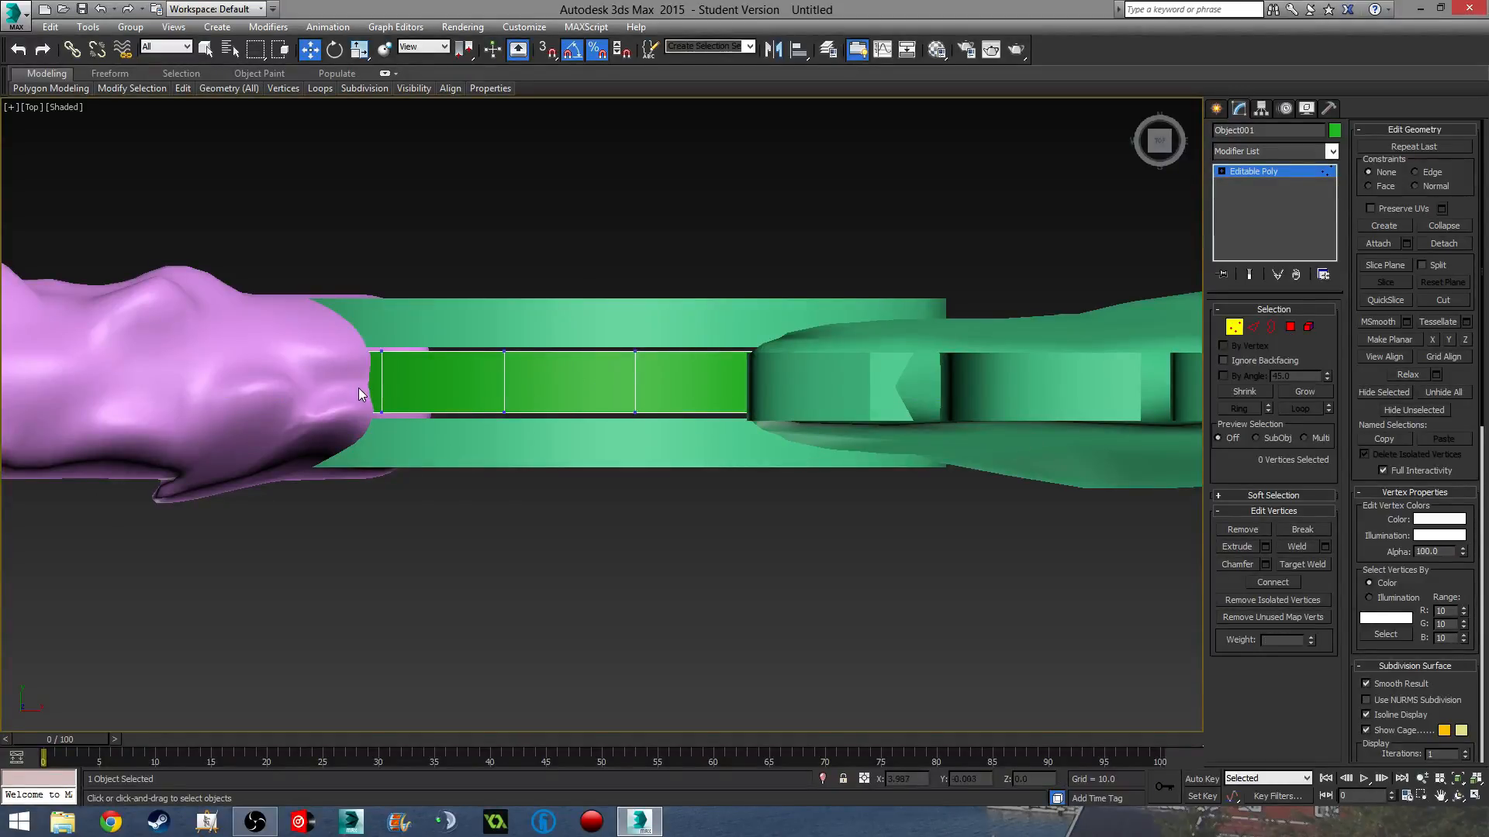
# - Attach the widened middle disc to the purple tube mesh
pyautogui.click(271, 372)
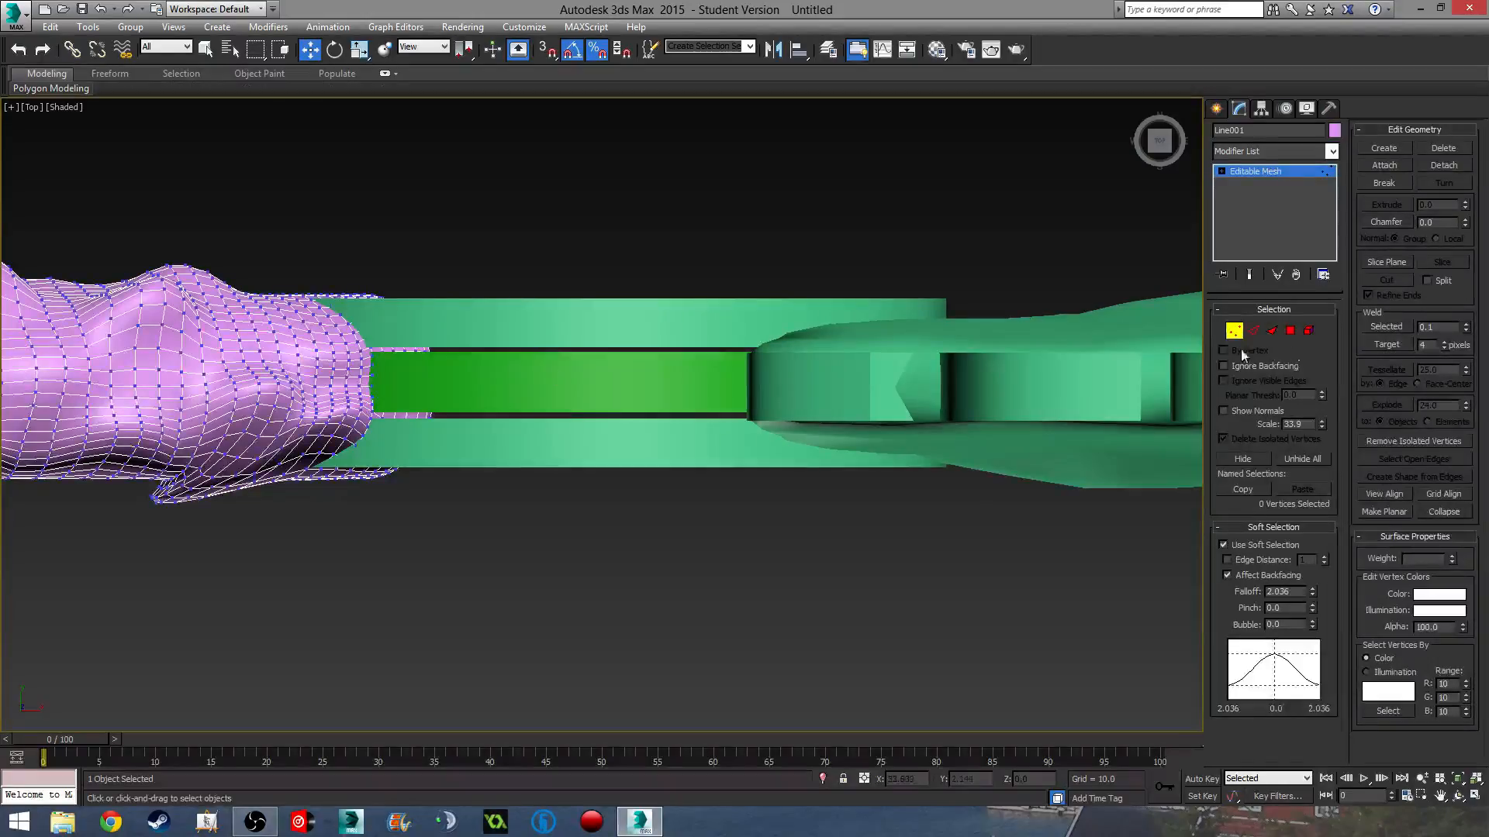
pyautogui.click(1387, 167)
pyautogui.click(581, 398)
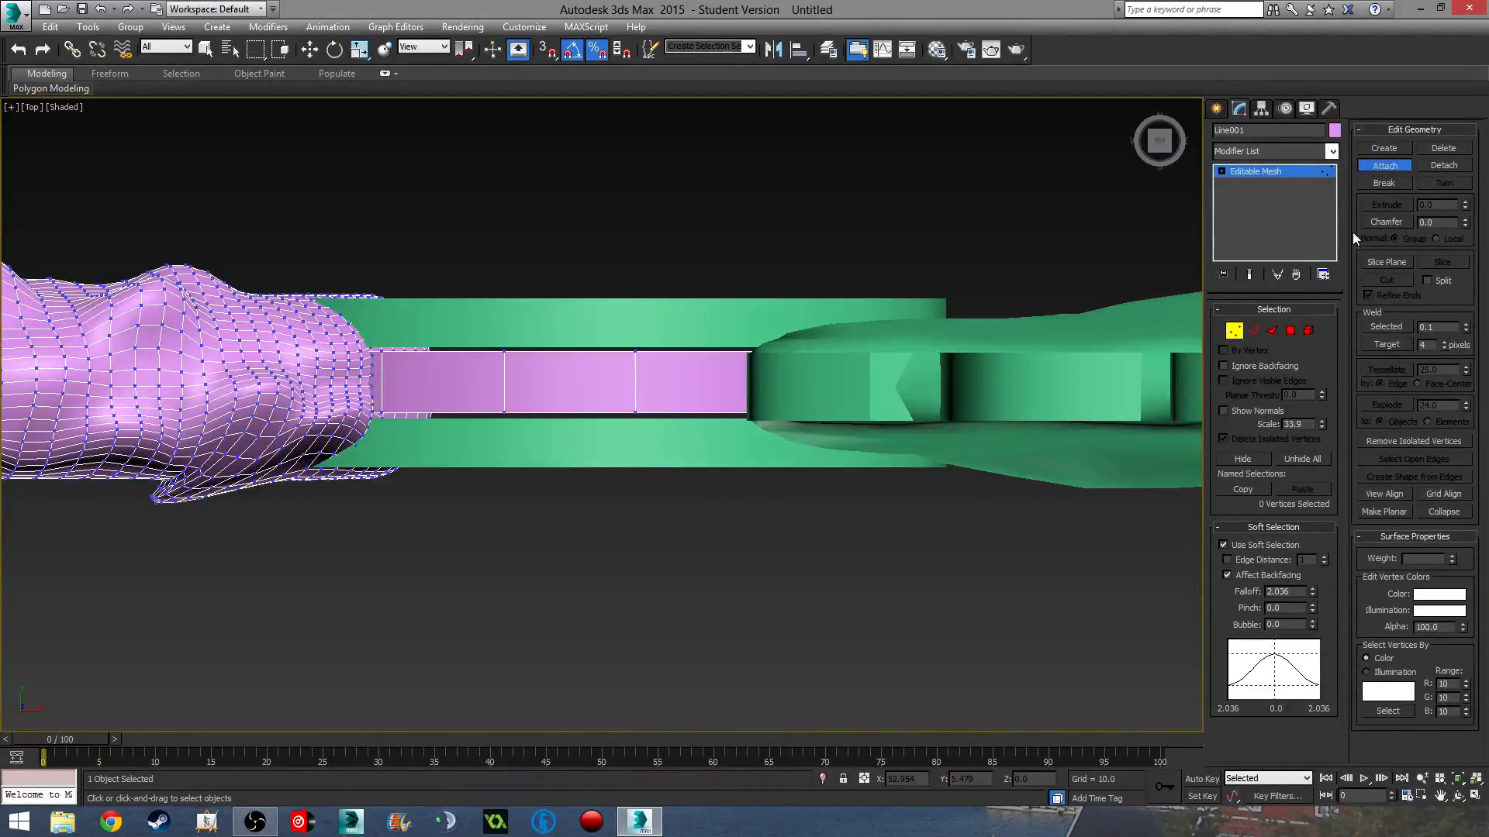
pyautogui.press('w')
# - In the front wireframe view, create a capsule at the disc joint's centre with a radius of about 7.1
pyautogui.keyDown('alt'); pyautogui.moveTo(694, 389); pyautogui.dragTo(699, 398, button='middle'); pyautogui.keyUp('alt')
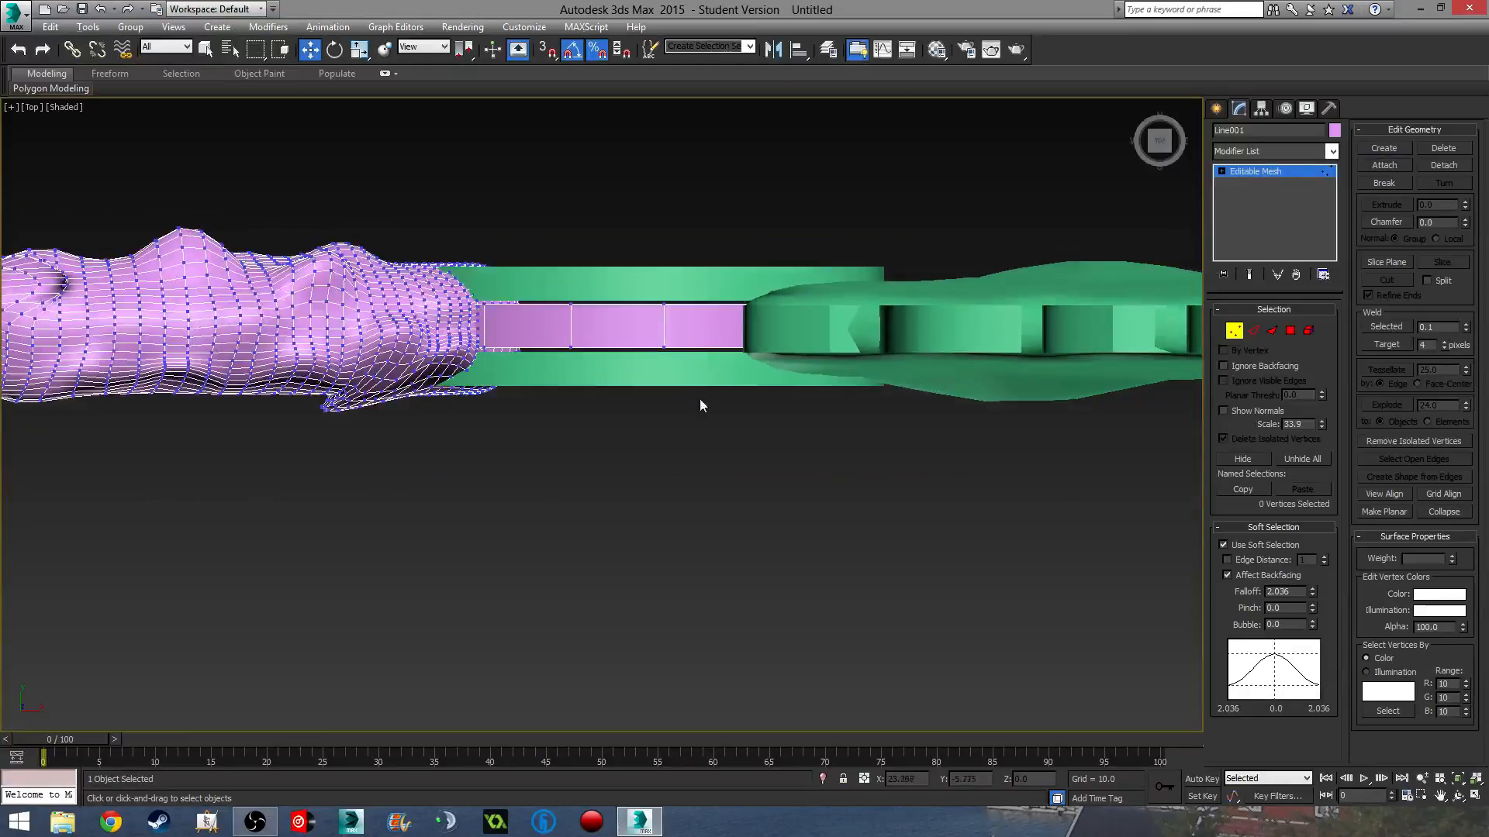
pyautogui.scroll(5, 715, 296)
pyautogui.scroll(-3, 715, 296)
pyautogui.keyDown('alt'); pyautogui.moveTo(668, 292); pyautogui.dragTo(573, 300, button='middle'); pyautogui.keyUp('alt')
pyautogui.press('f')
pyautogui.scroll(4, 648, 365)
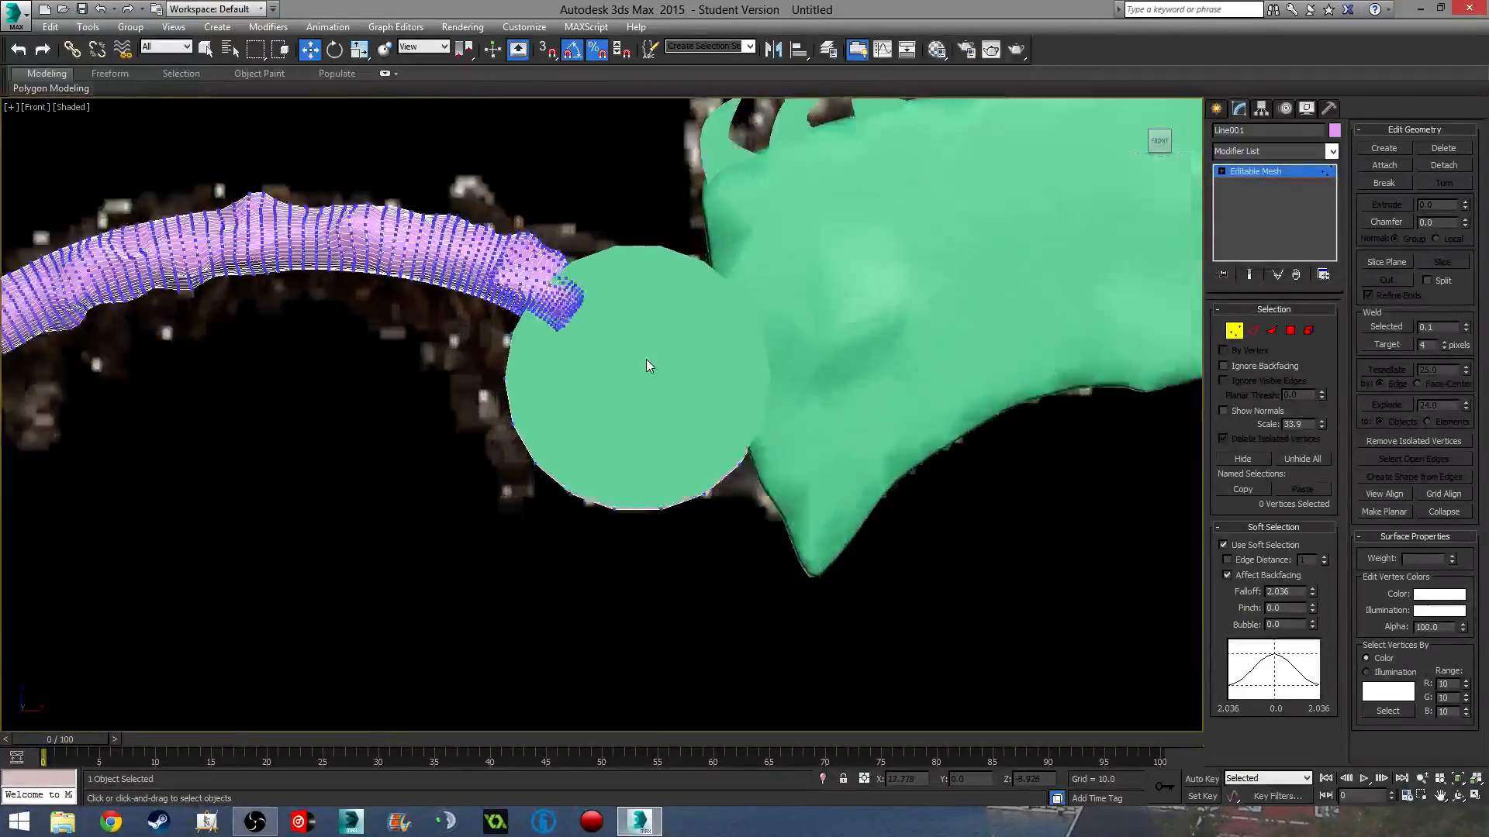
pyautogui.click(1217, 109)
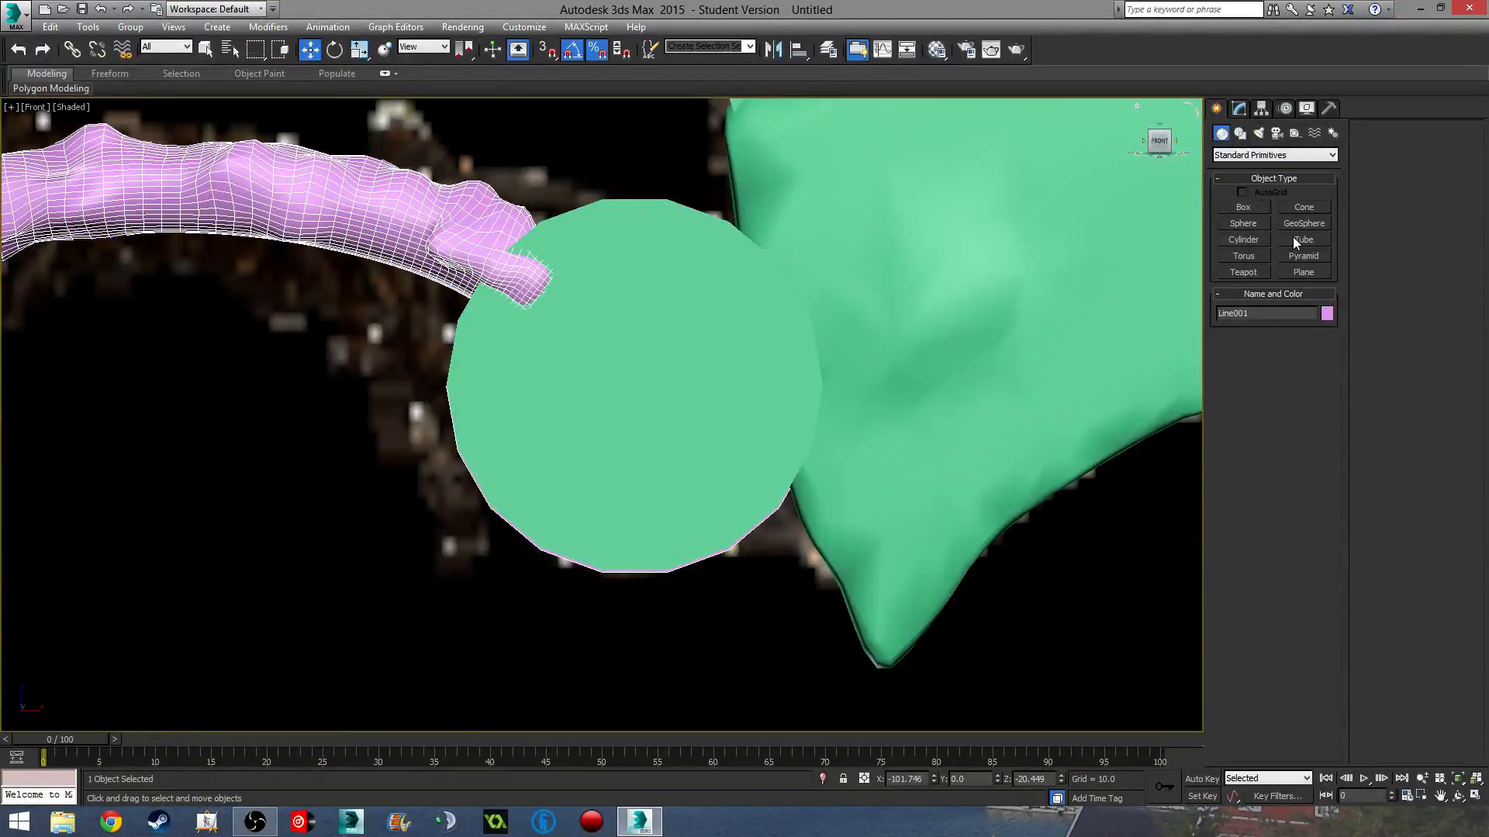
pyautogui.click(1241, 134)
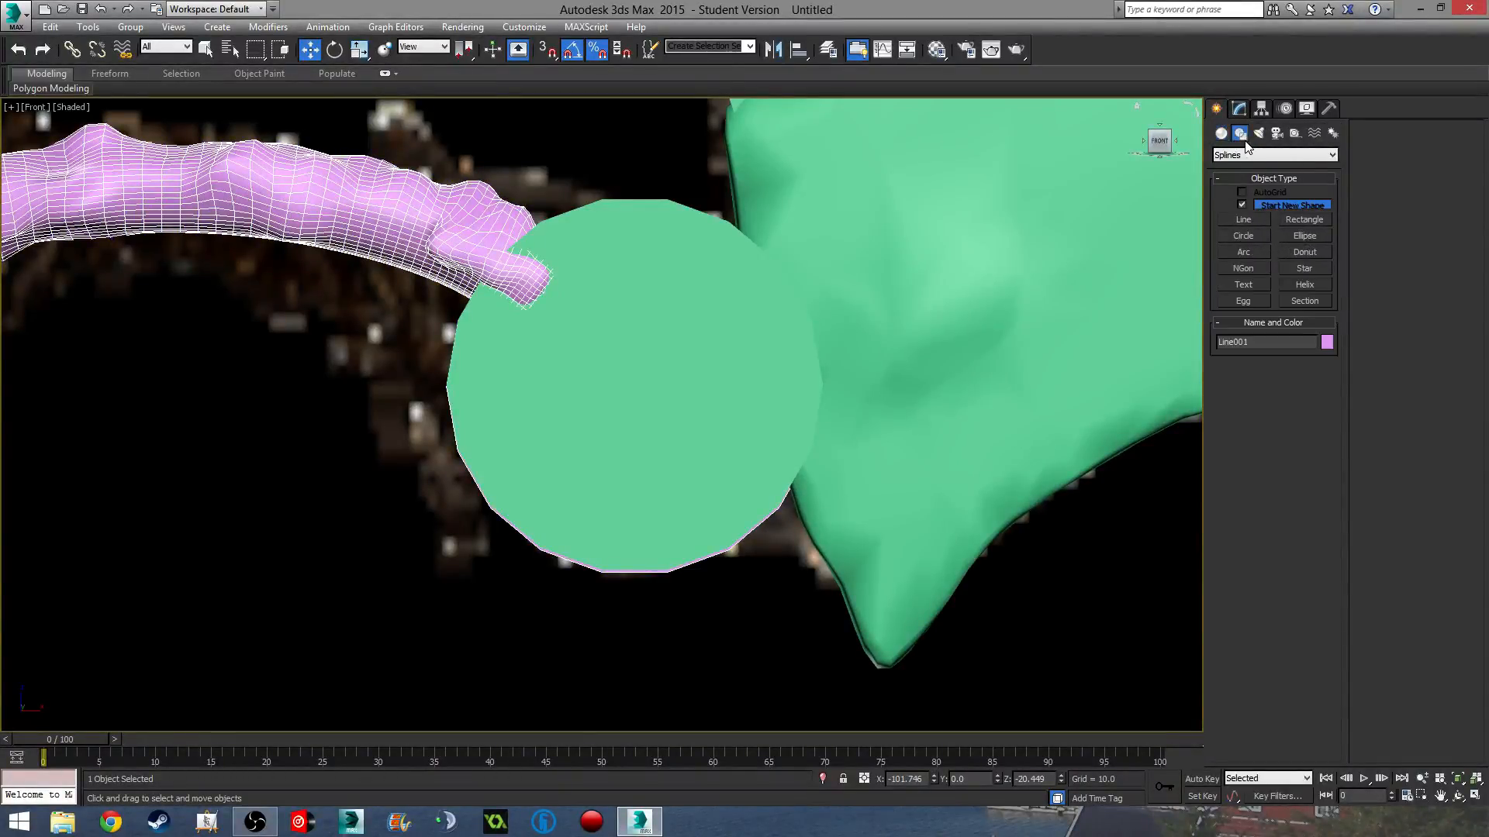
pyautogui.click(1223, 133)
pyautogui.click(1257, 155)
pyautogui.click(1257, 175)
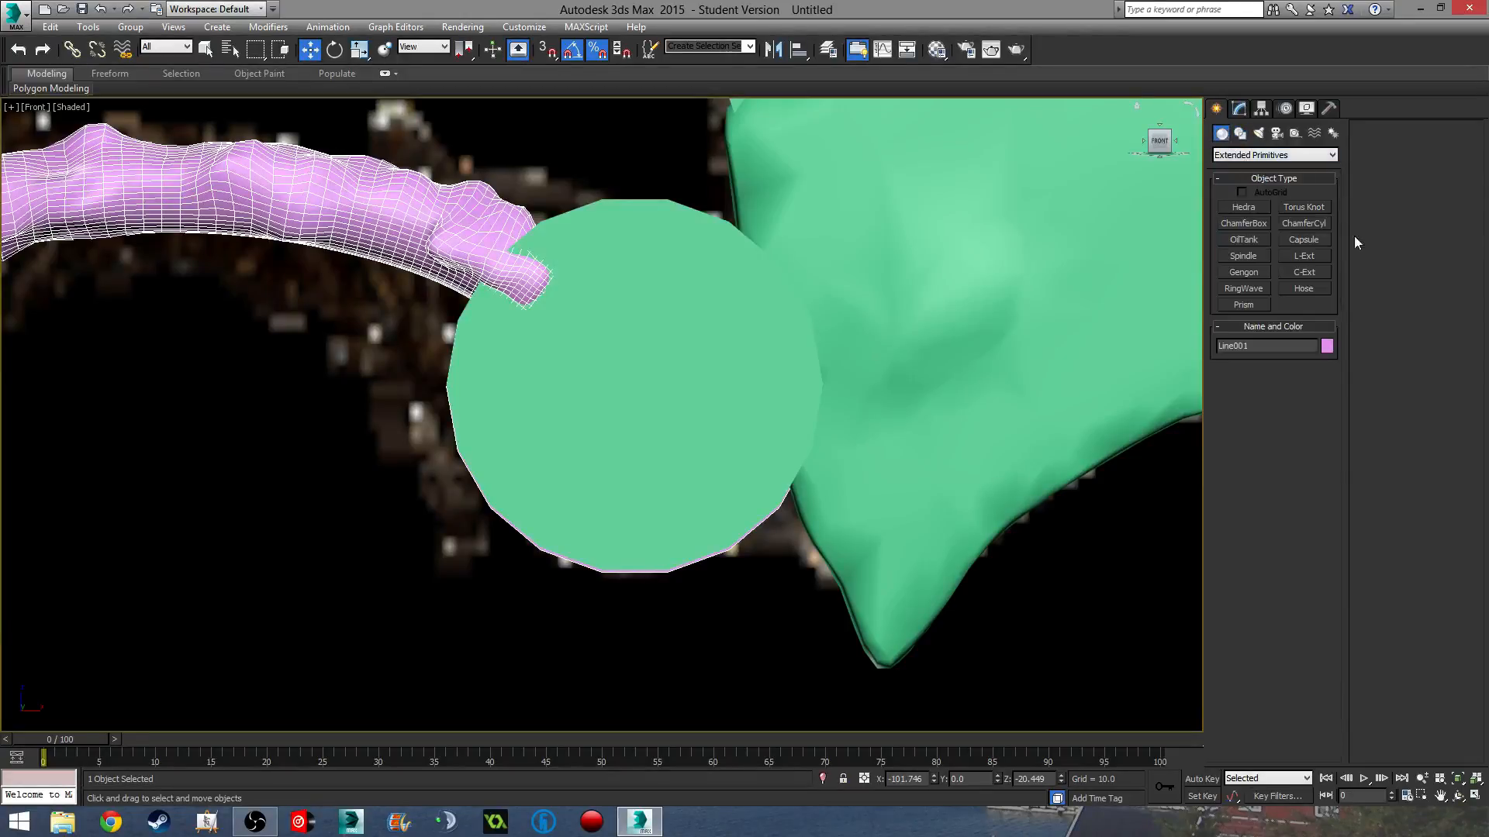
pyautogui.click(1304, 240)
pyautogui.moveTo(826, 340); pyautogui.dragTo(369, 371, button='middle')
pyautogui.scroll(6, 525, 412)
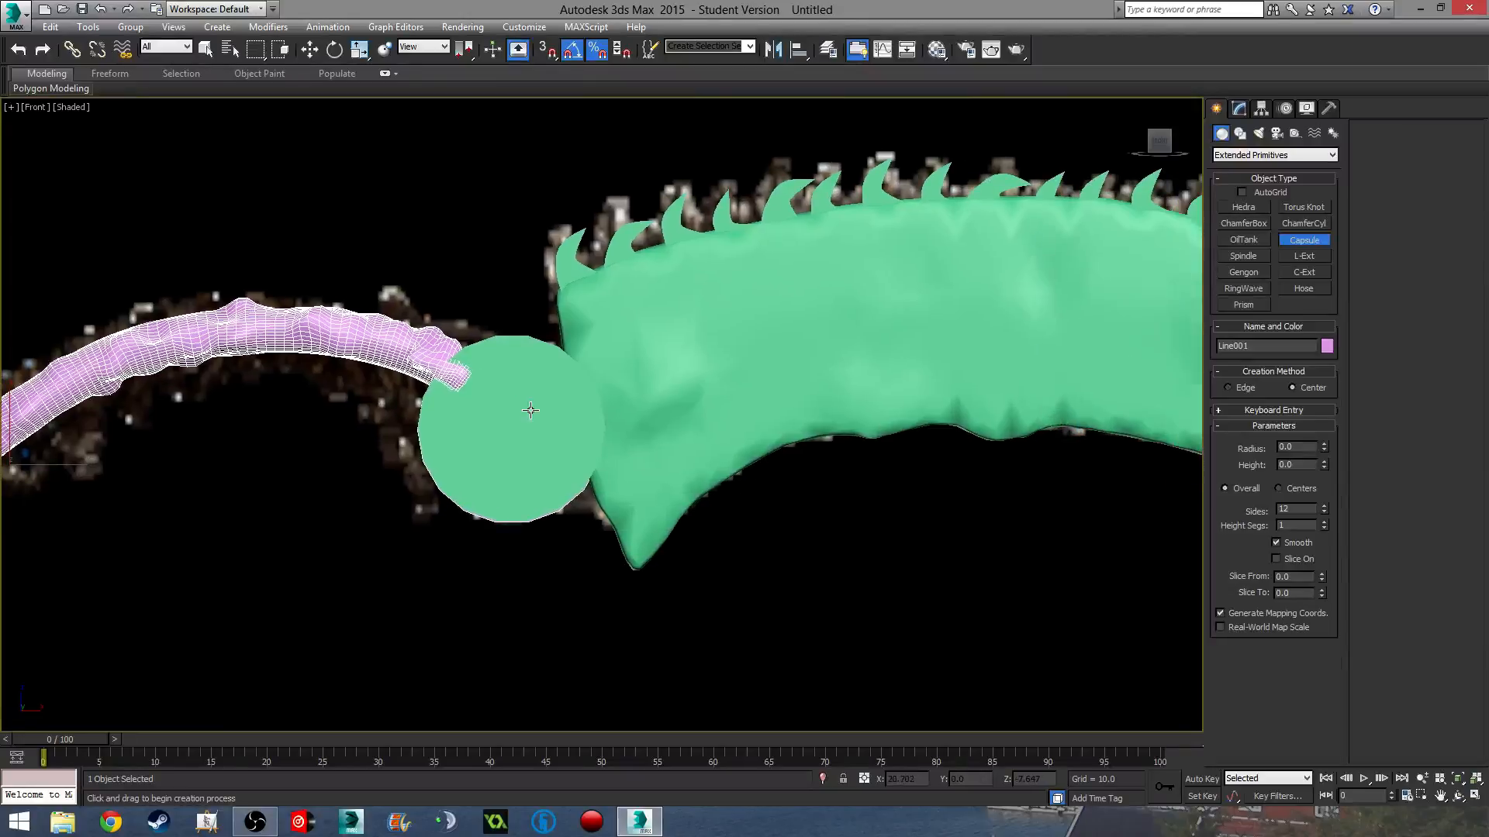
pyautogui.press('F3')
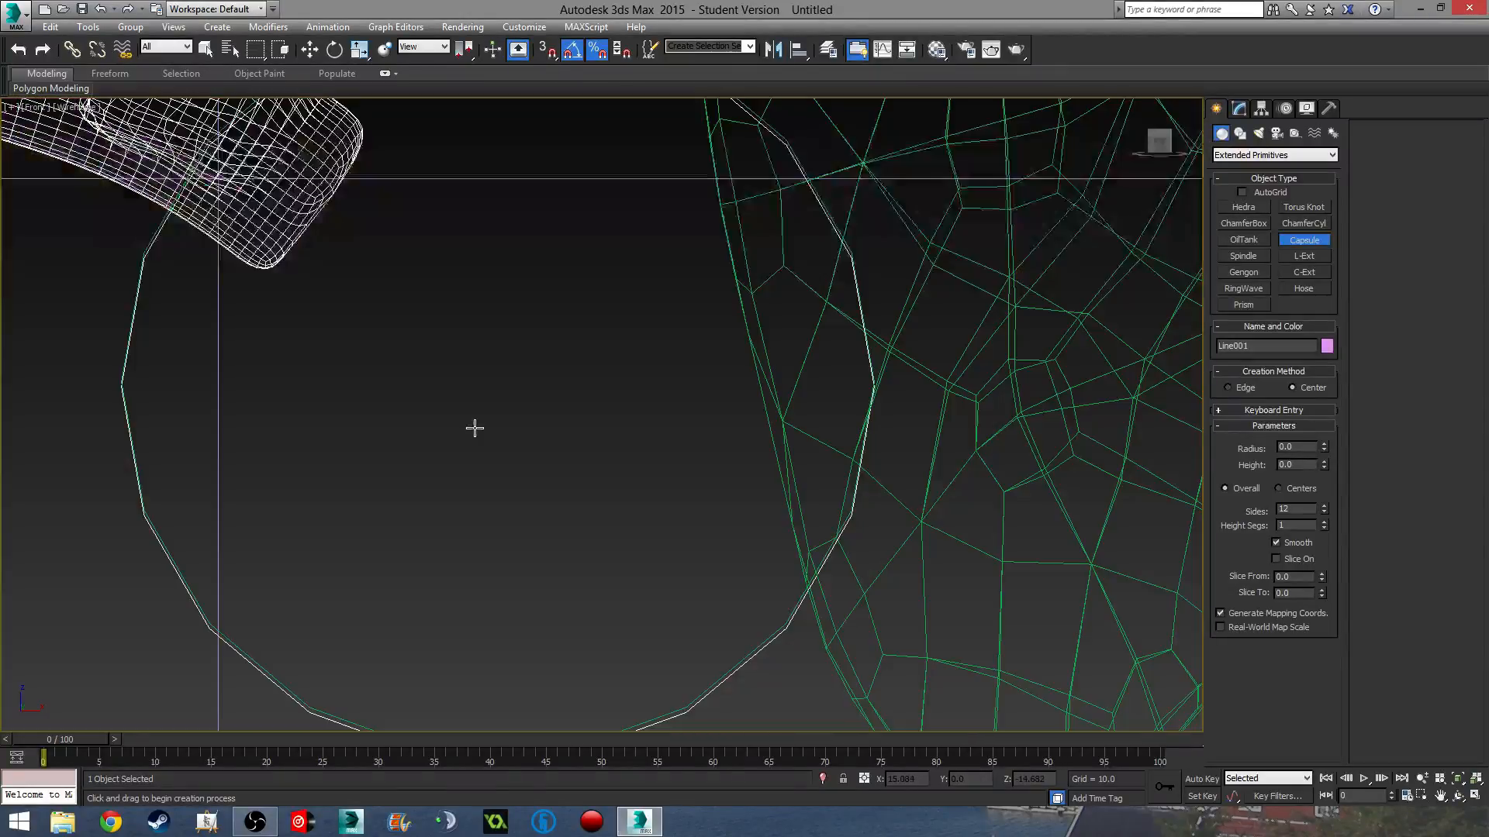
pyautogui.moveTo(499, 378); pyautogui.dragTo(558, 481)
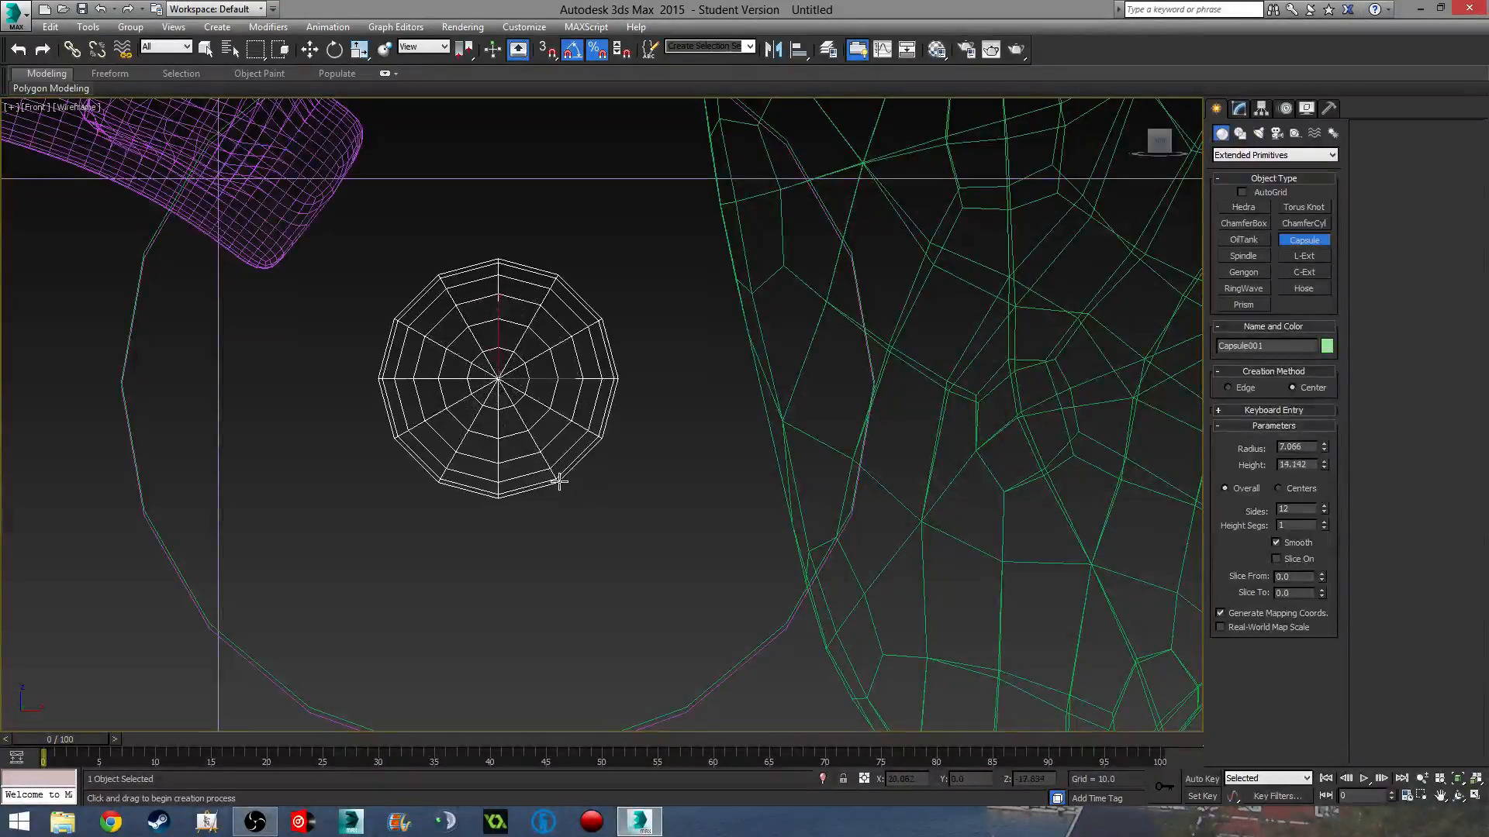
# - Move the capsule along Y to about 15.17 so that it passes through all three discs
pyautogui.press('t')
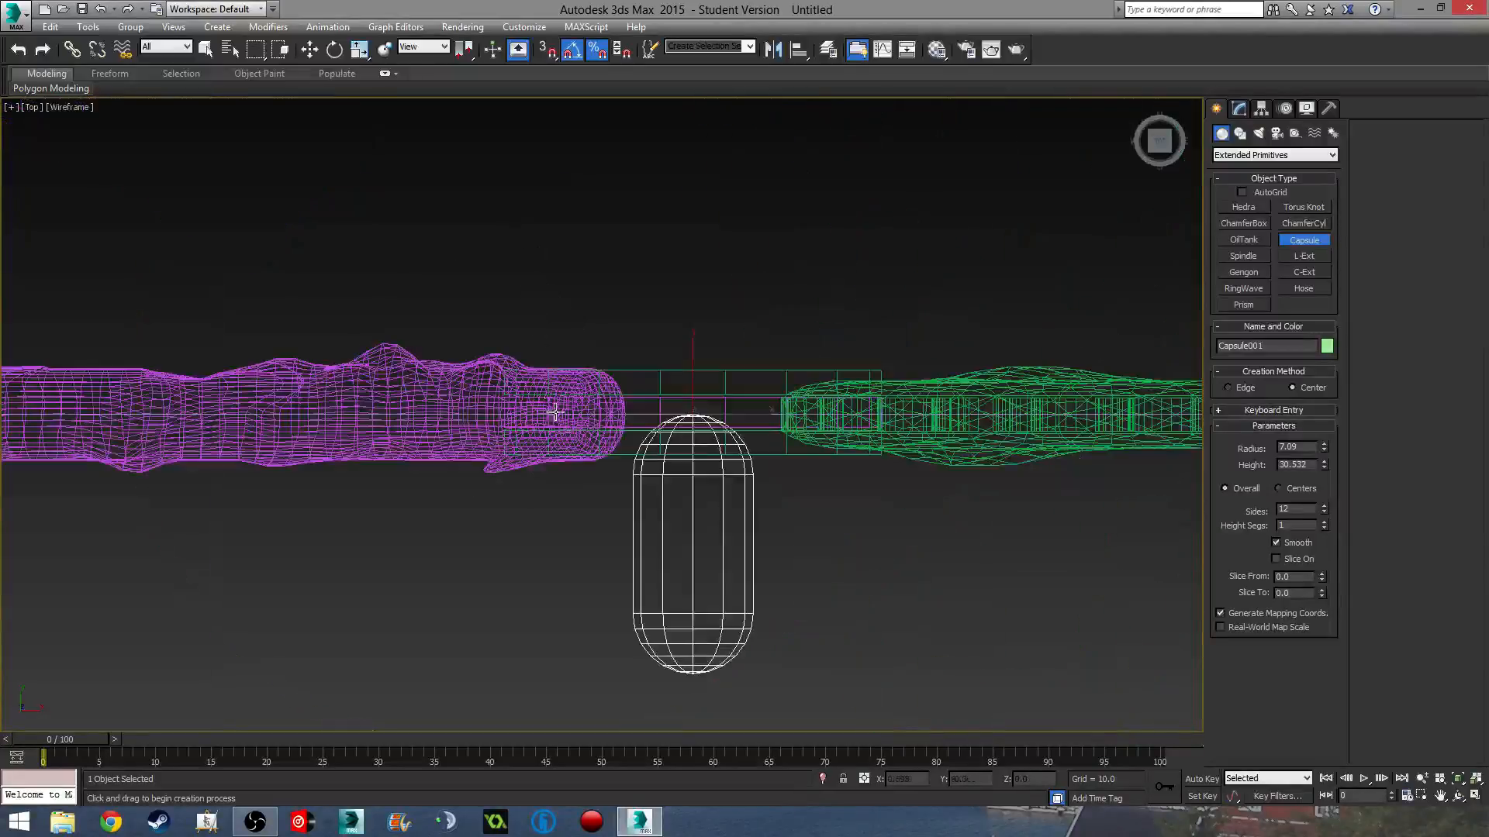
pyautogui.moveTo(741, 418); pyautogui.dragTo(721, 458, button='middle')
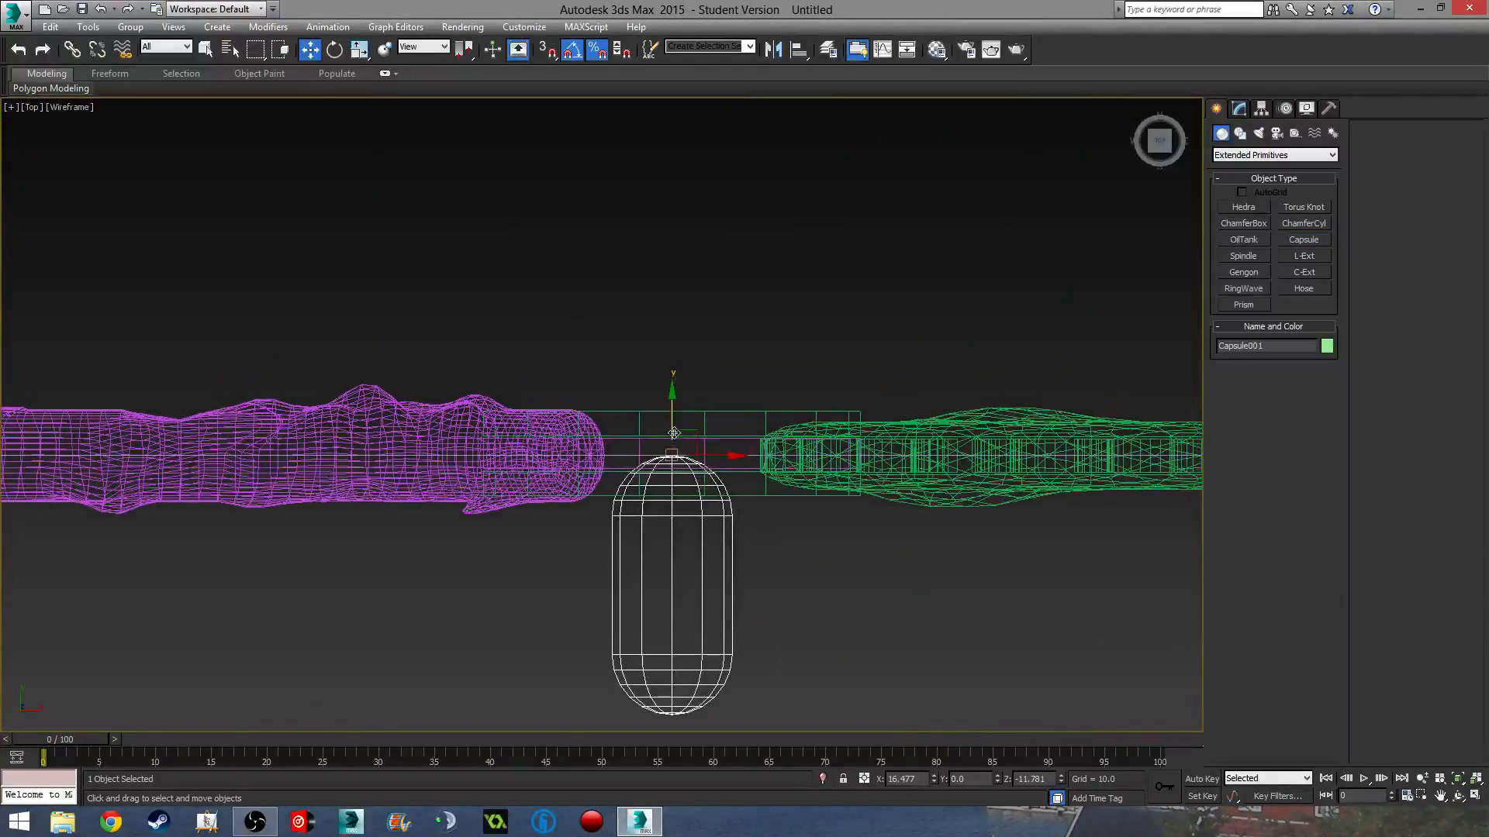
pyautogui.moveTo(674, 433); pyautogui.dragTo(678, 305)
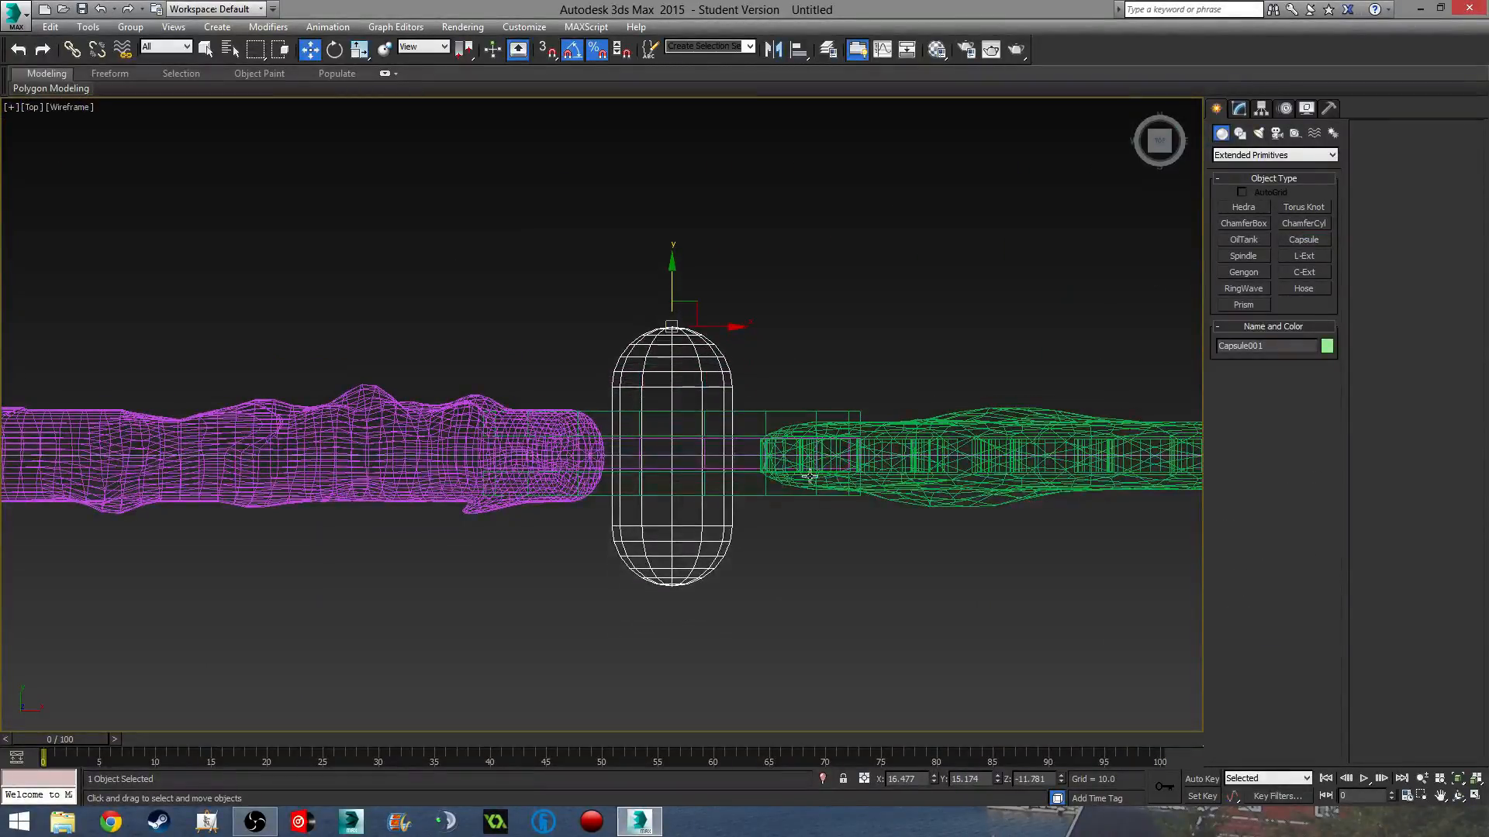
pyautogui.keyDown('alt'); pyautogui.moveTo(810, 476); pyautogui.dragTo(794, 314, button='middle'); pyautogui.keyUp('alt')
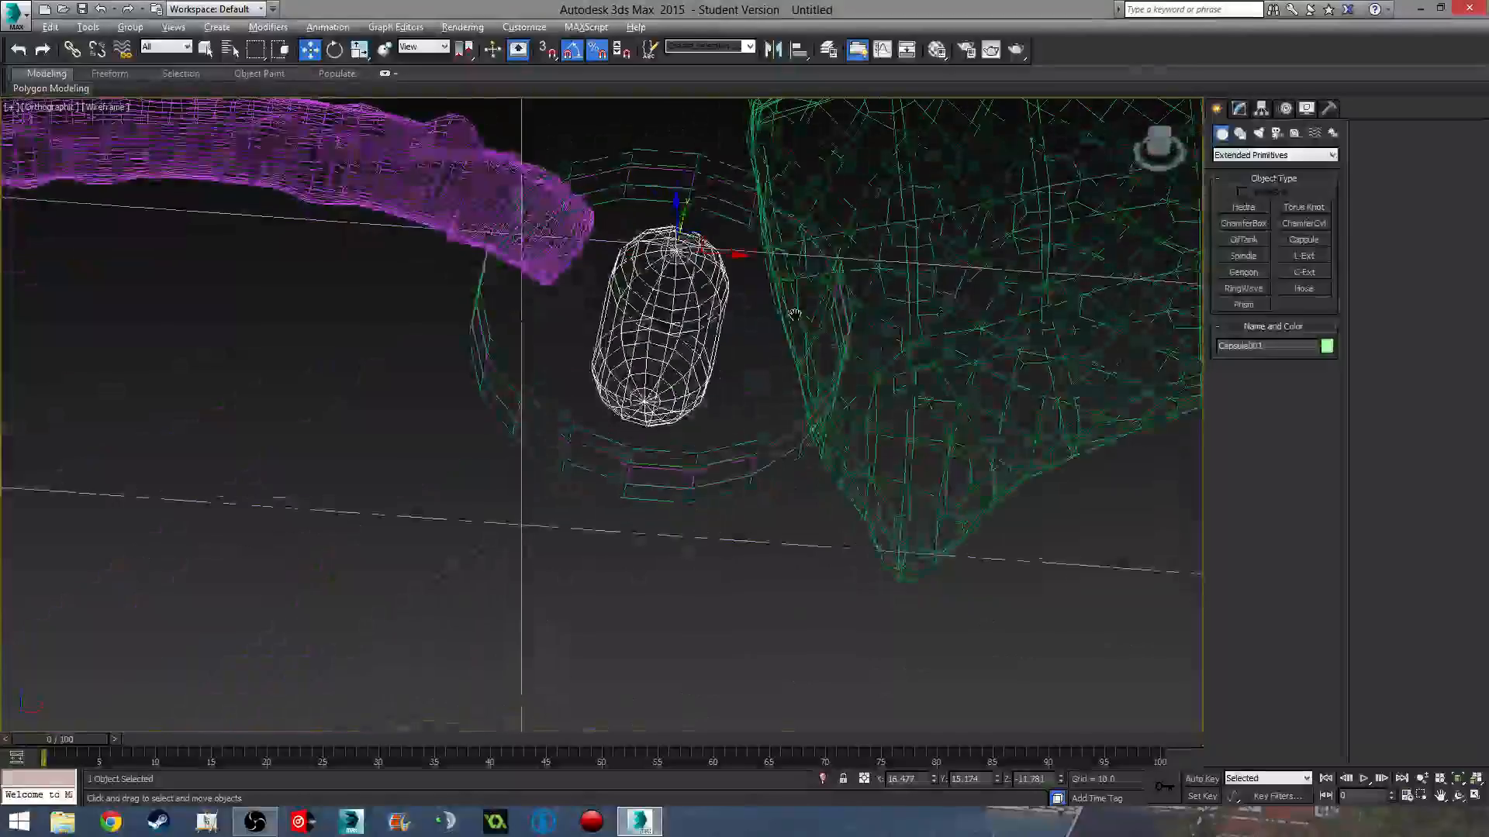
# - Clone the capsule straight up in the front view, placing the copy above the discs about 29.7 units higher
pyautogui.press('f')
pyautogui.scroll(-2, 817, 332)
pyautogui.scroll(1, 629, 357)
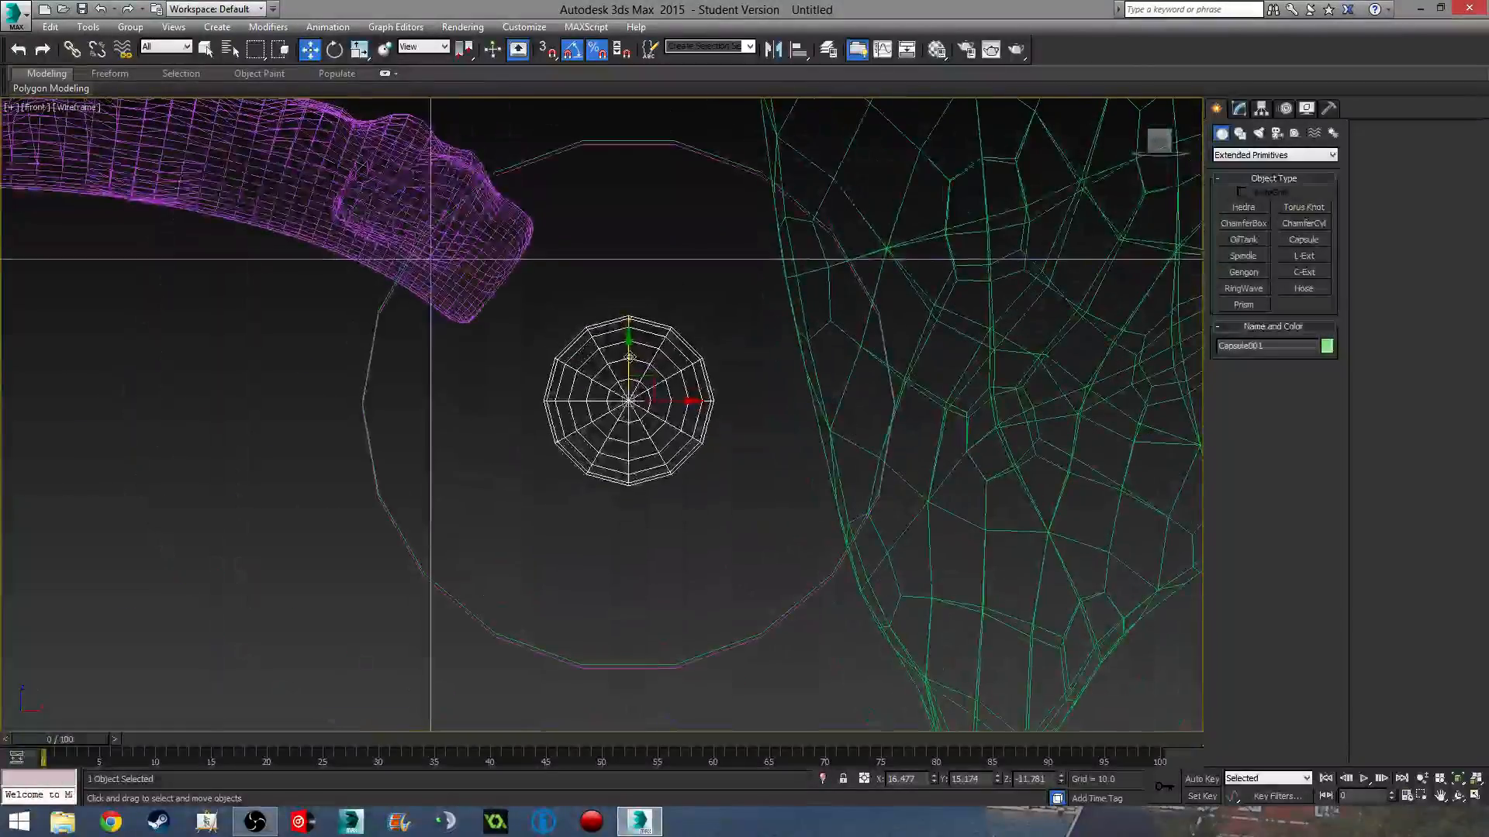
pyautogui.keyDown('shift'); pyautogui.moveTo(630, 357); pyautogui.dragTo(630, 4); pyautogui.keyUp('shift')
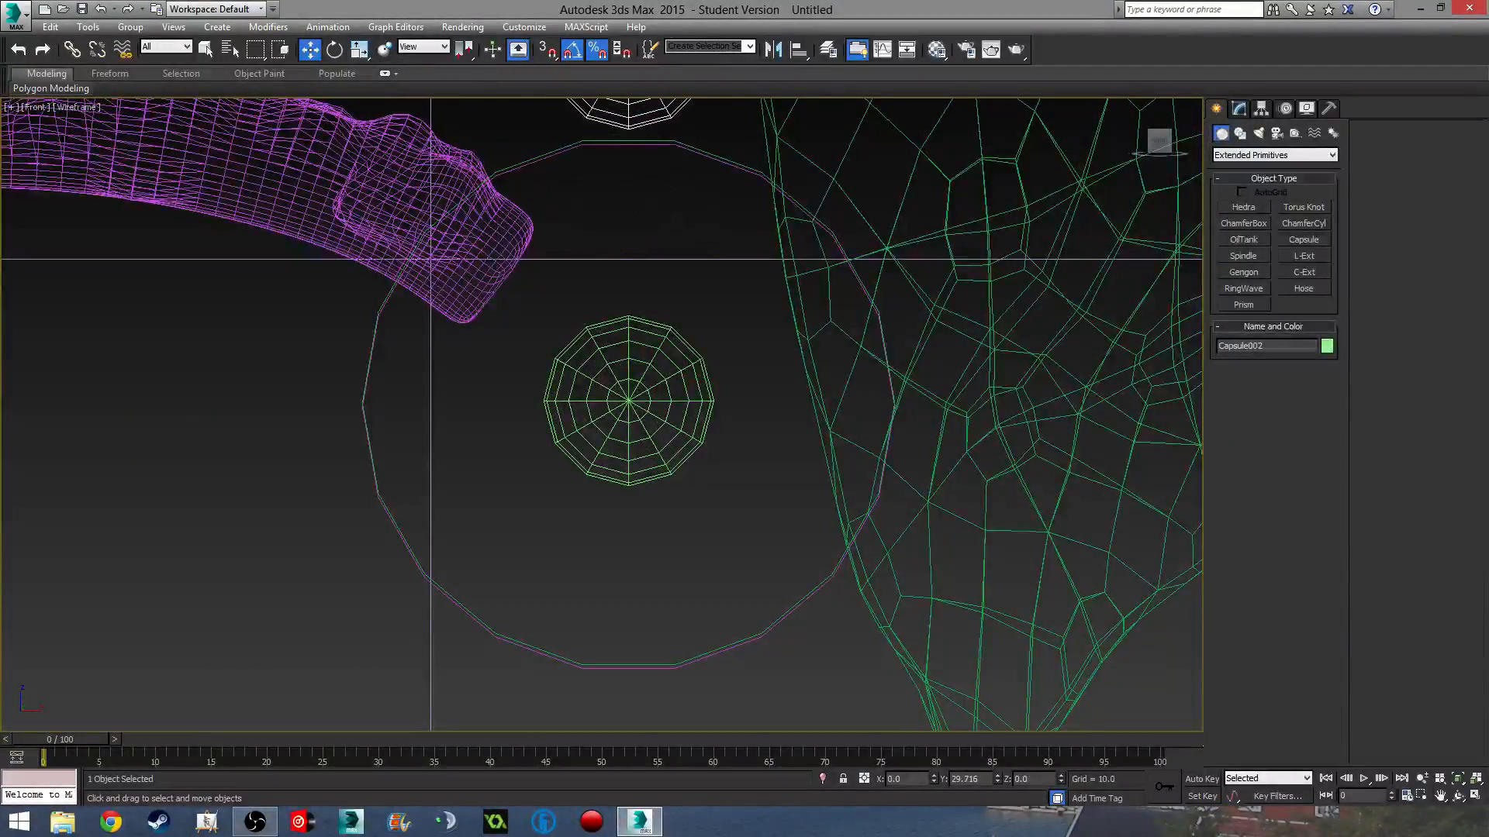
pyautogui.click(762, 470)
# - Select the purple tube mesh with its middle disc and return the viewport to shaded display
pyautogui.moveTo(632, 252); pyautogui.dragTo(646, 456, button='middle')
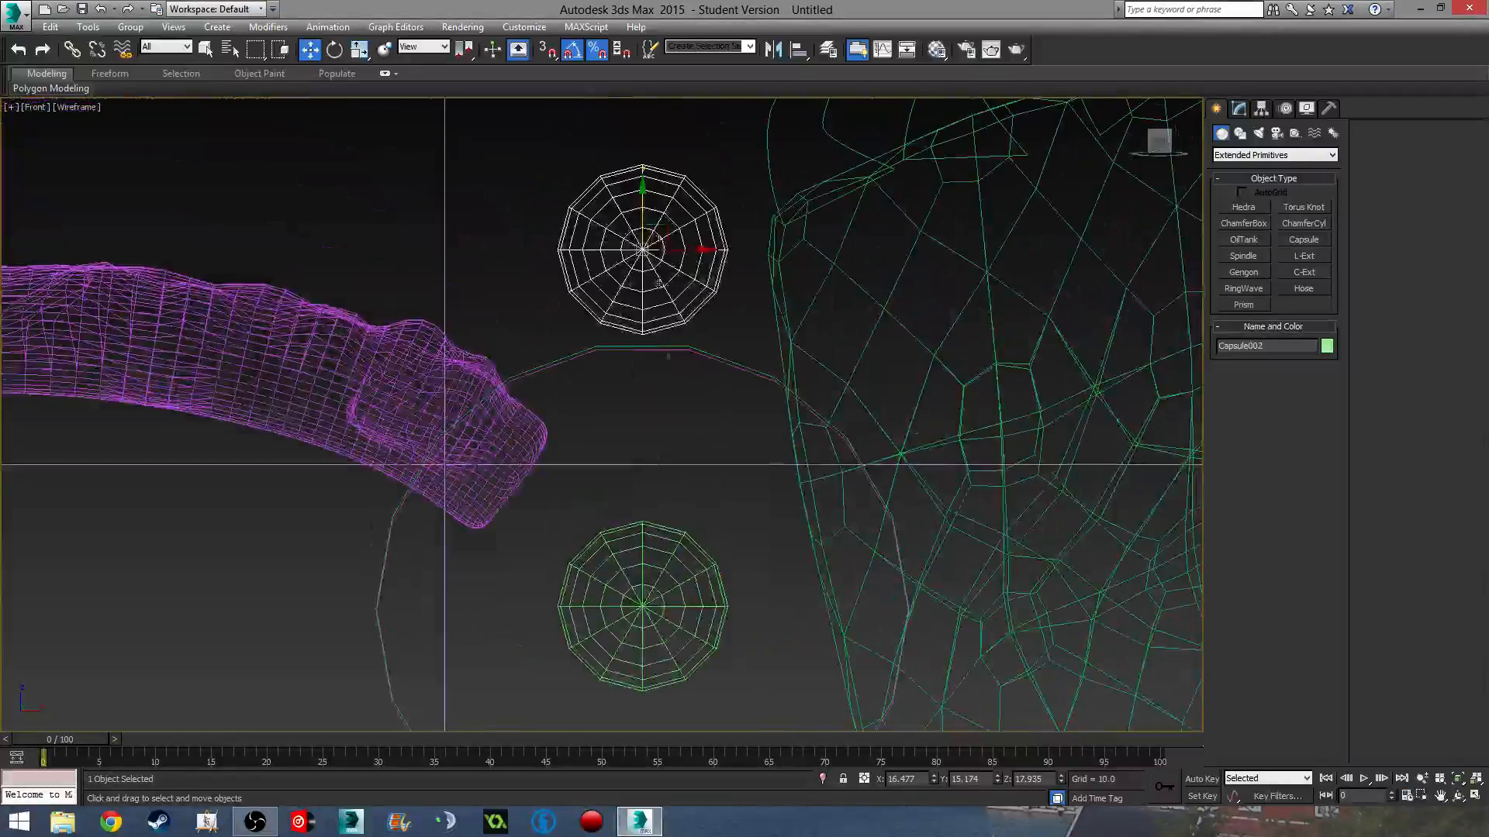
pyautogui.moveTo(671, 546); pyautogui.dragTo(695, 438, button='middle')
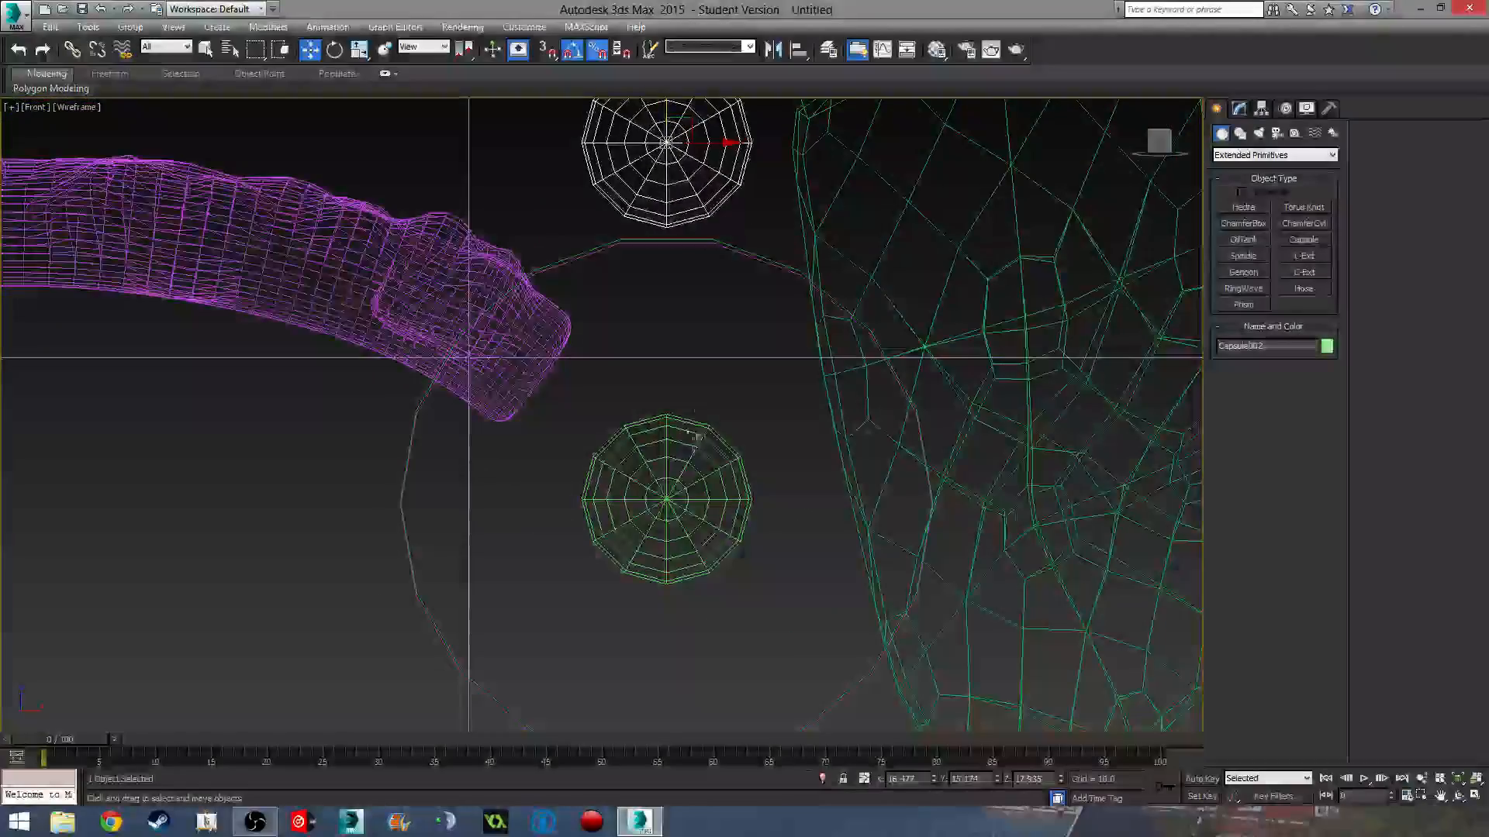
pyautogui.click(756, 259)
pyautogui.moveTo(876, 307)
pyautogui.mouseDown(button='middle')
pyautogui.moveTo(844, 324)
pyautogui.moveTo(830, 361)
pyautogui.moveTo(796, 376)
pyautogui.moveTo(802, 364)
pyautogui.mouseUp(button='middle')
pyautogui.press('F3')
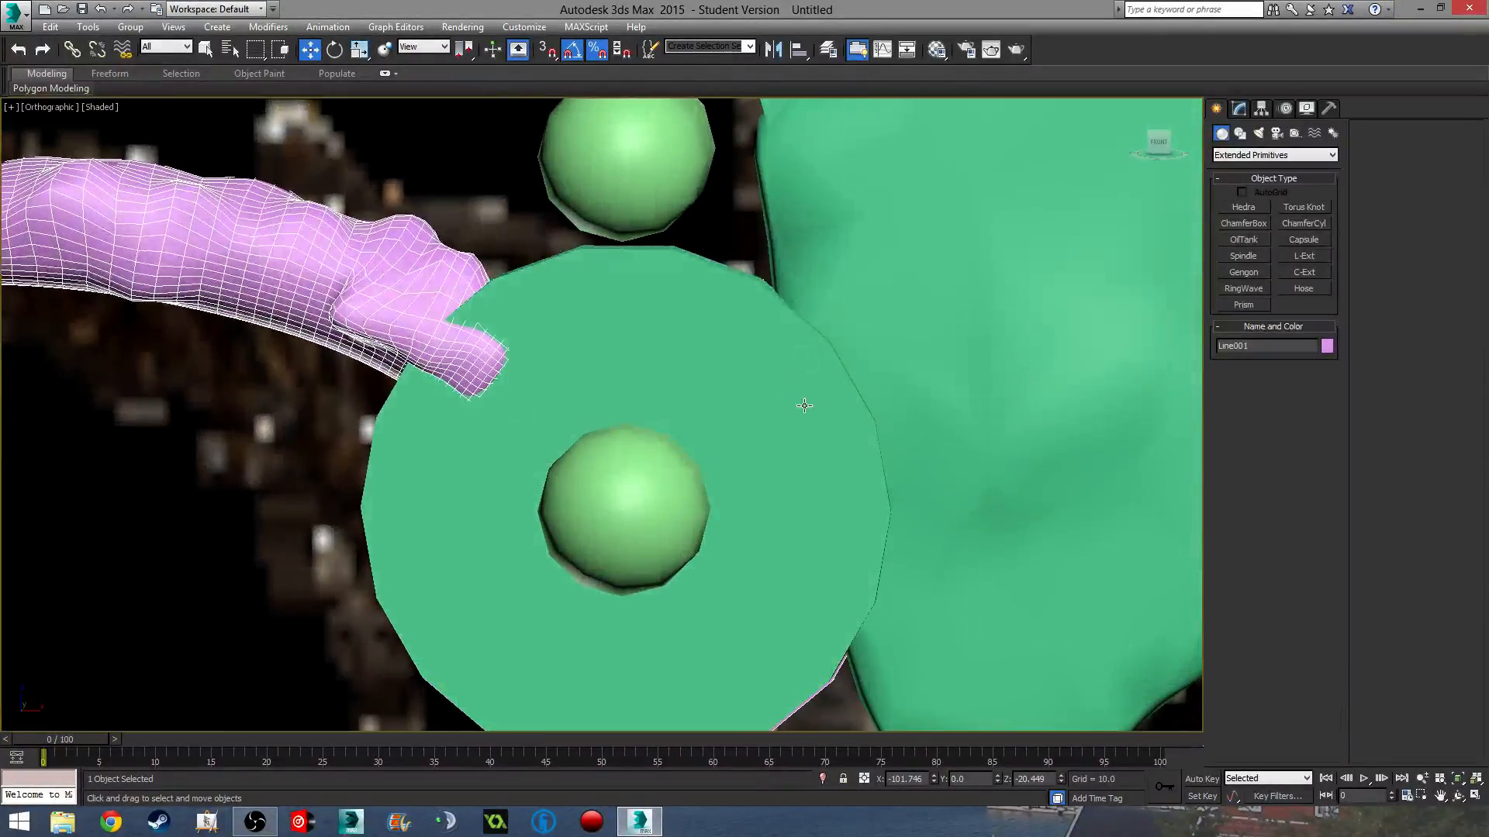
pyautogui.keyDown('ctrl'); pyautogui.click(934, 394); pyautogui.keyUp('ctrl')
pyautogui.click(1239, 111)
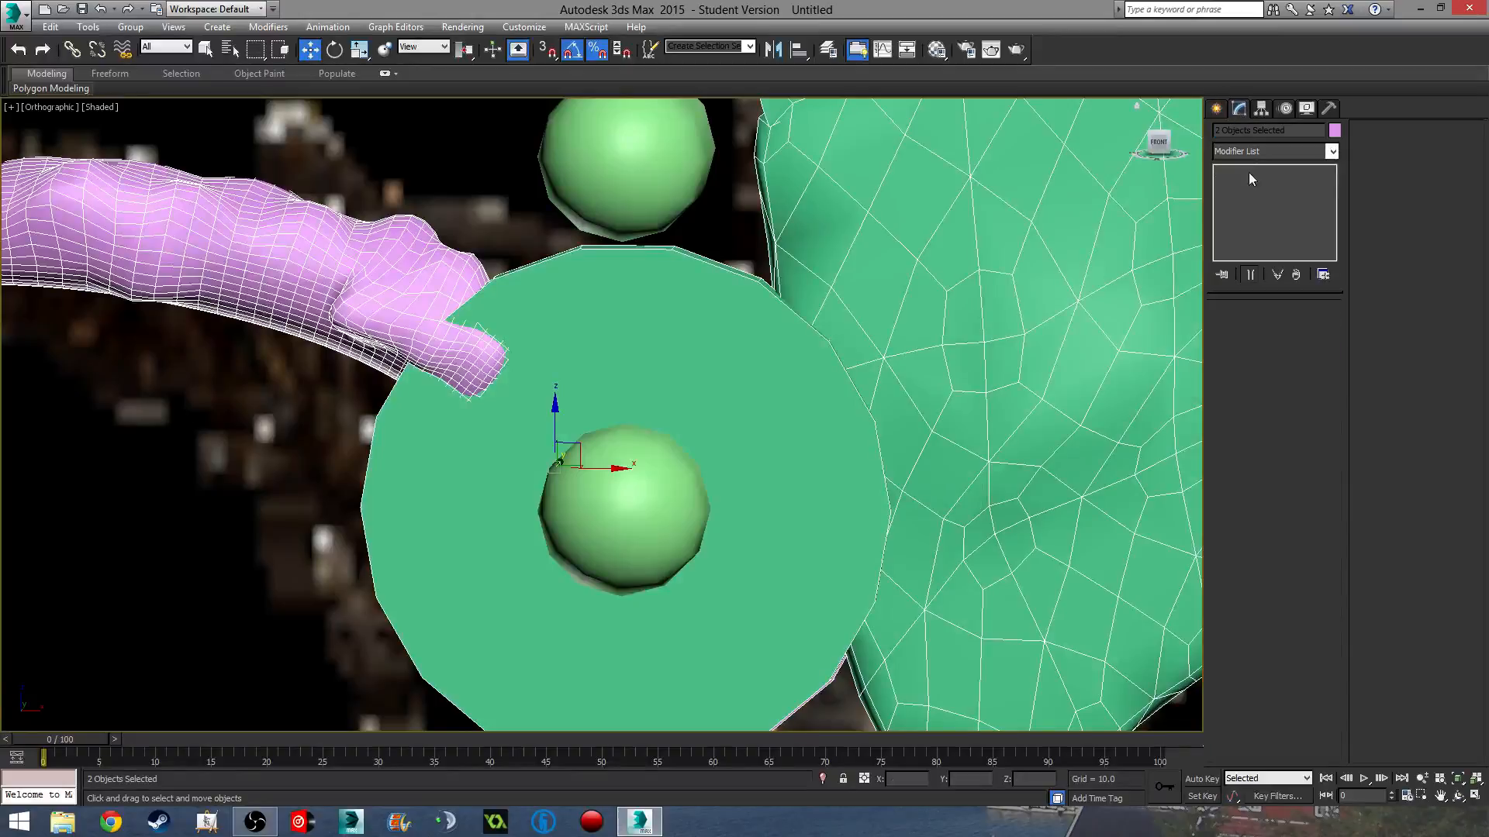
pyautogui.click(1216, 108)
pyautogui.moveTo(566, 322); pyautogui.dragTo(611, 281, button='middle')
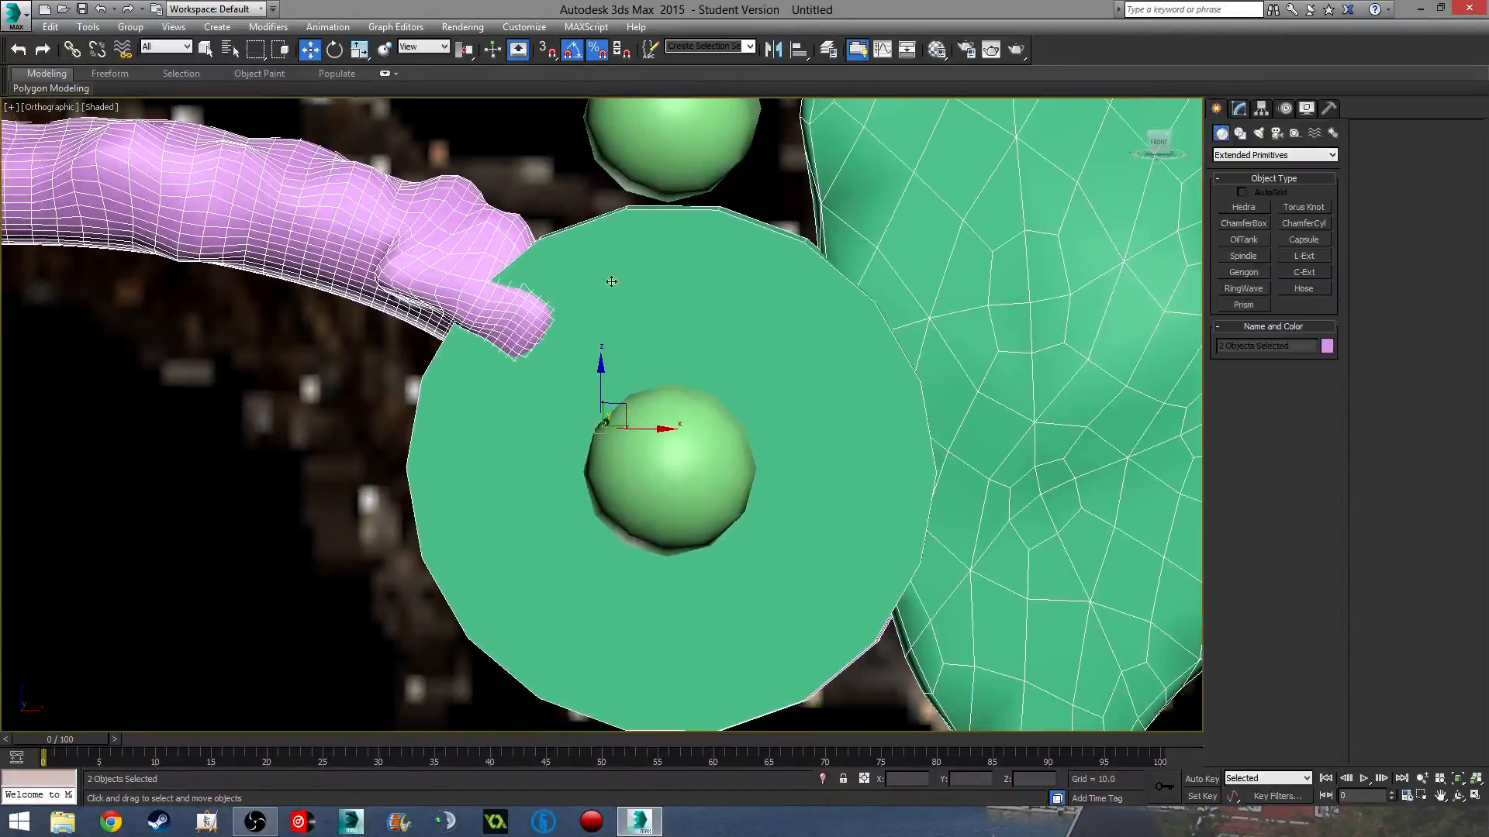
pyautogui.click(431, 270)
# - Examine from several angles how the capsules sit relative to the disc joint
pyautogui.moveTo(902, 396); pyautogui.dragTo(1001, 410, button='middle')
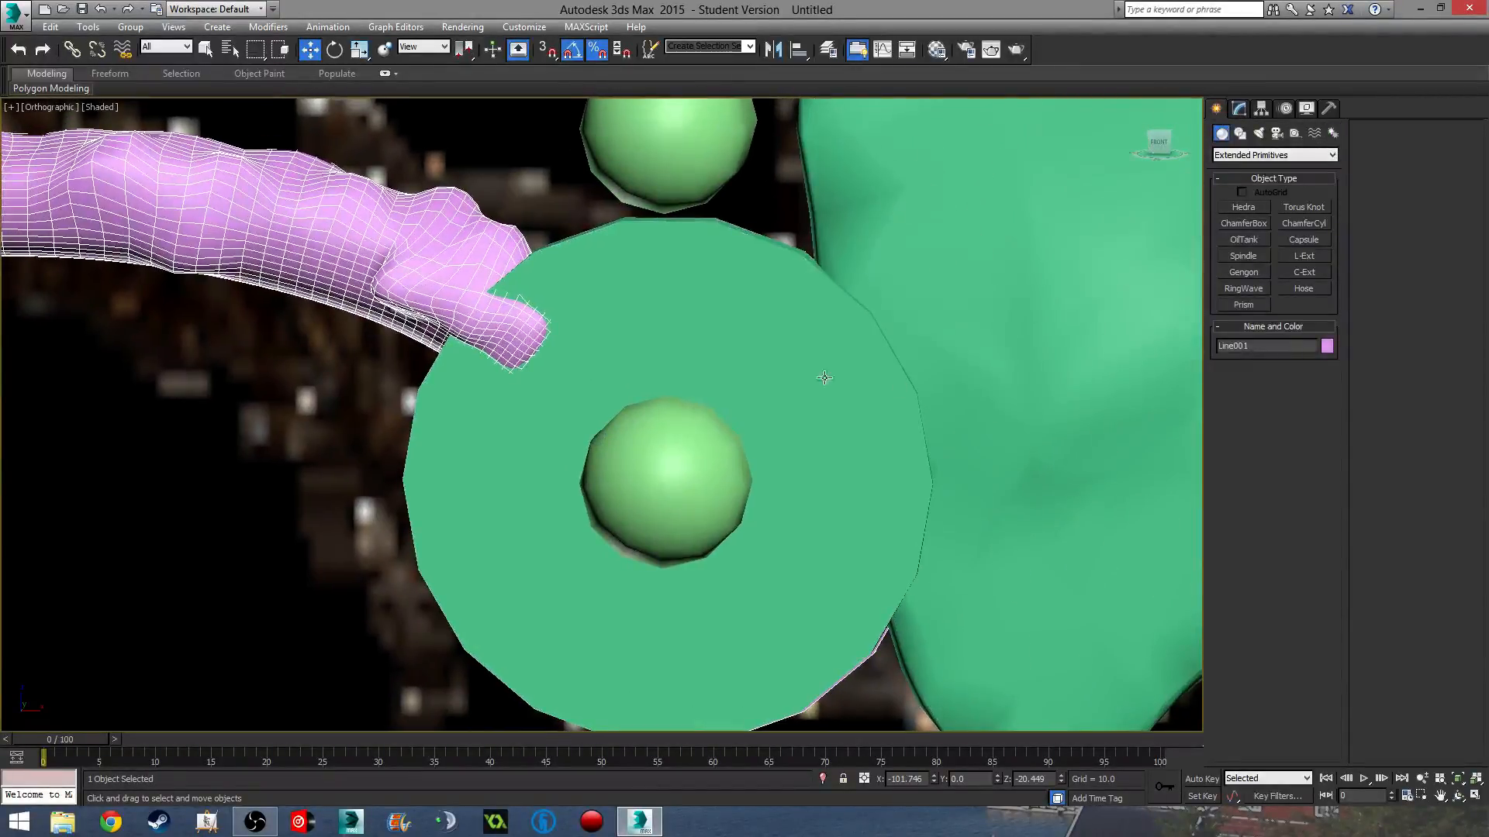
pyautogui.keyDown('alt'); pyautogui.moveTo(824, 377); pyautogui.dragTo(824, 411, button='middle'); pyautogui.keyUp('alt')
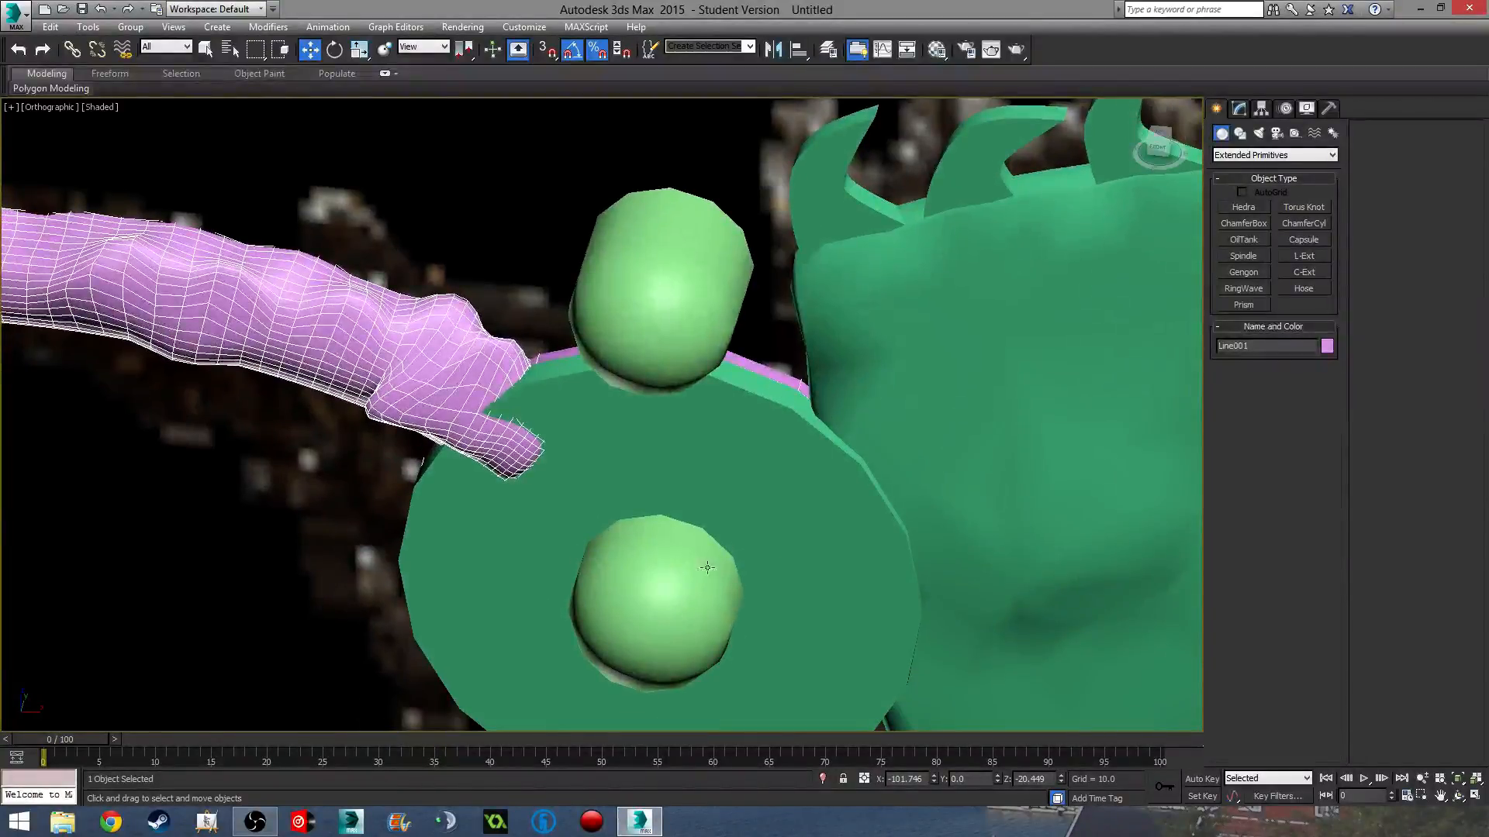
pyautogui.keyDown('alt'); pyautogui.moveTo(707, 568); pyautogui.dragTo(757, 519, button='middle'); pyautogui.keyUp('alt')
pyautogui.scroll(-5, 757, 518)
pyautogui.moveTo(497, 557); pyautogui.dragTo(685, 467, button='middle')
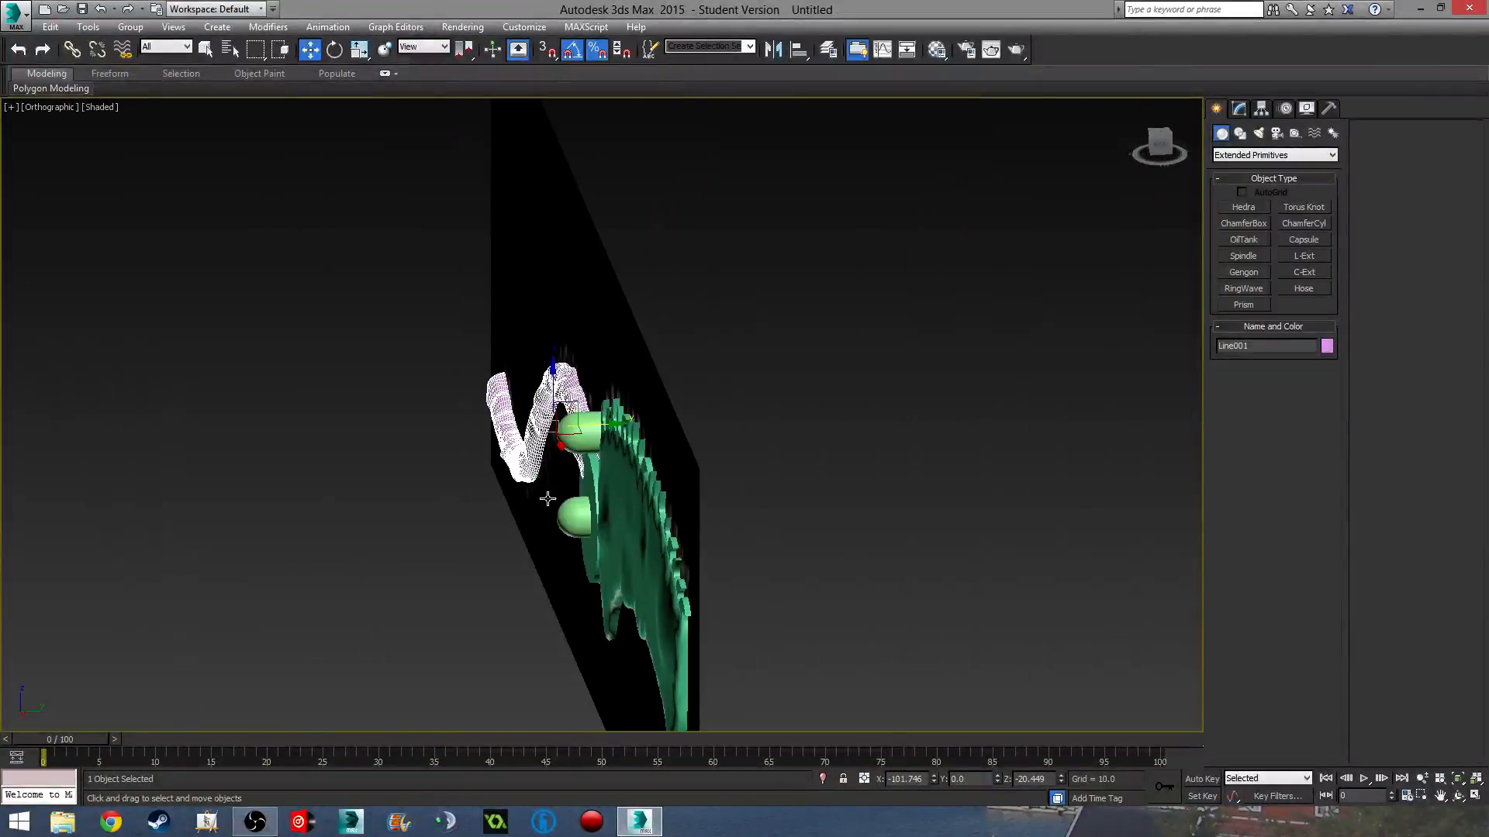
pyautogui.keyDown('alt'); pyautogui.moveTo(548, 499); pyautogui.dragTo(749, 400, button='middle'); pyautogui.keyUp('alt')
pyautogui.scroll(5, 671, 435)
pyautogui.scroll(-3, 633, 465)
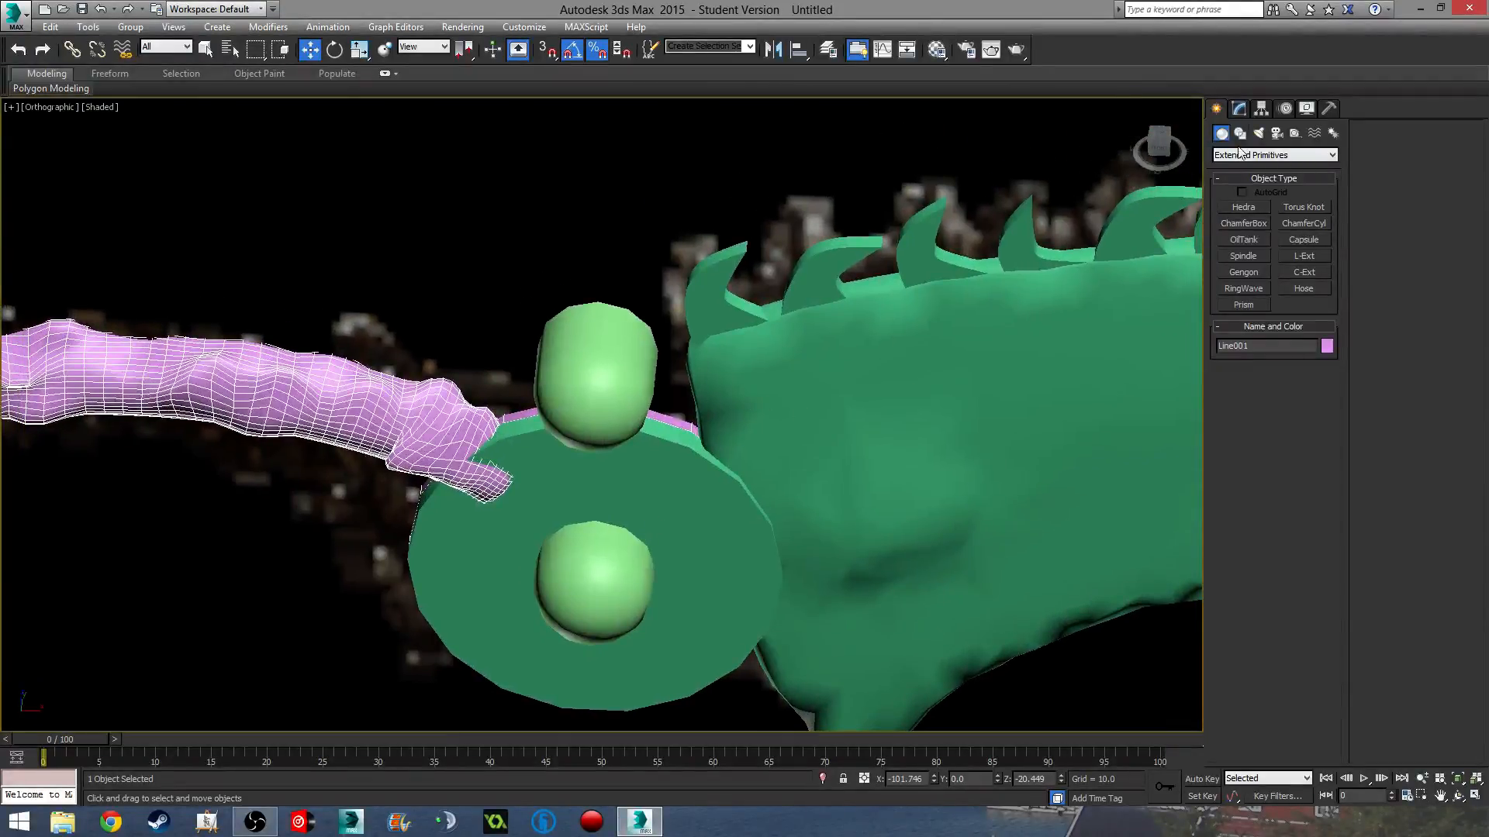
# - Subtract the capsule at the discs' centre from the purple tube mesh with ProBoolean
pyautogui.click(1240, 110)
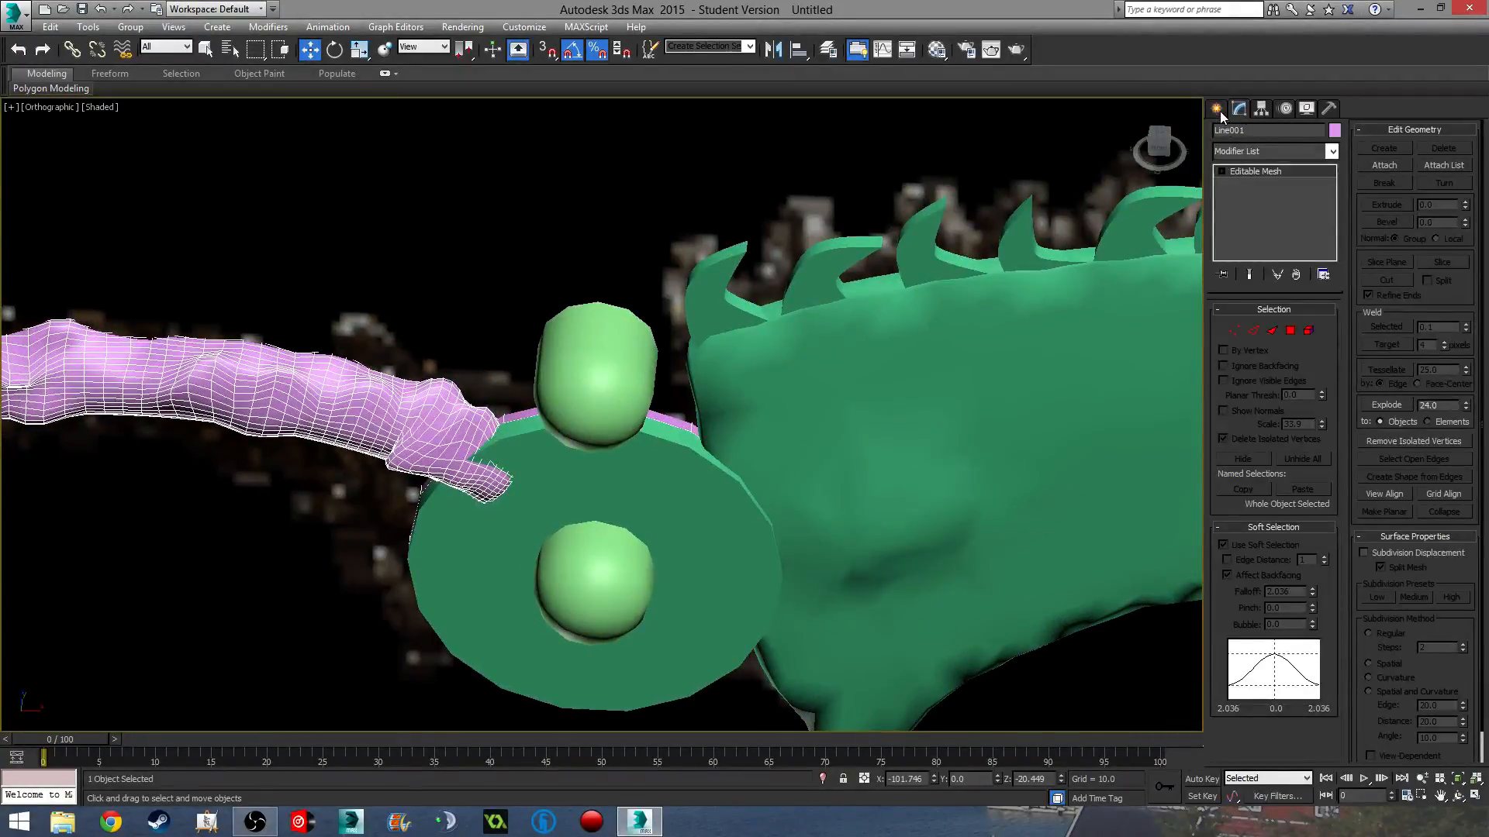
pyautogui.click(1217, 109)
pyautogui.click(1245, 155)
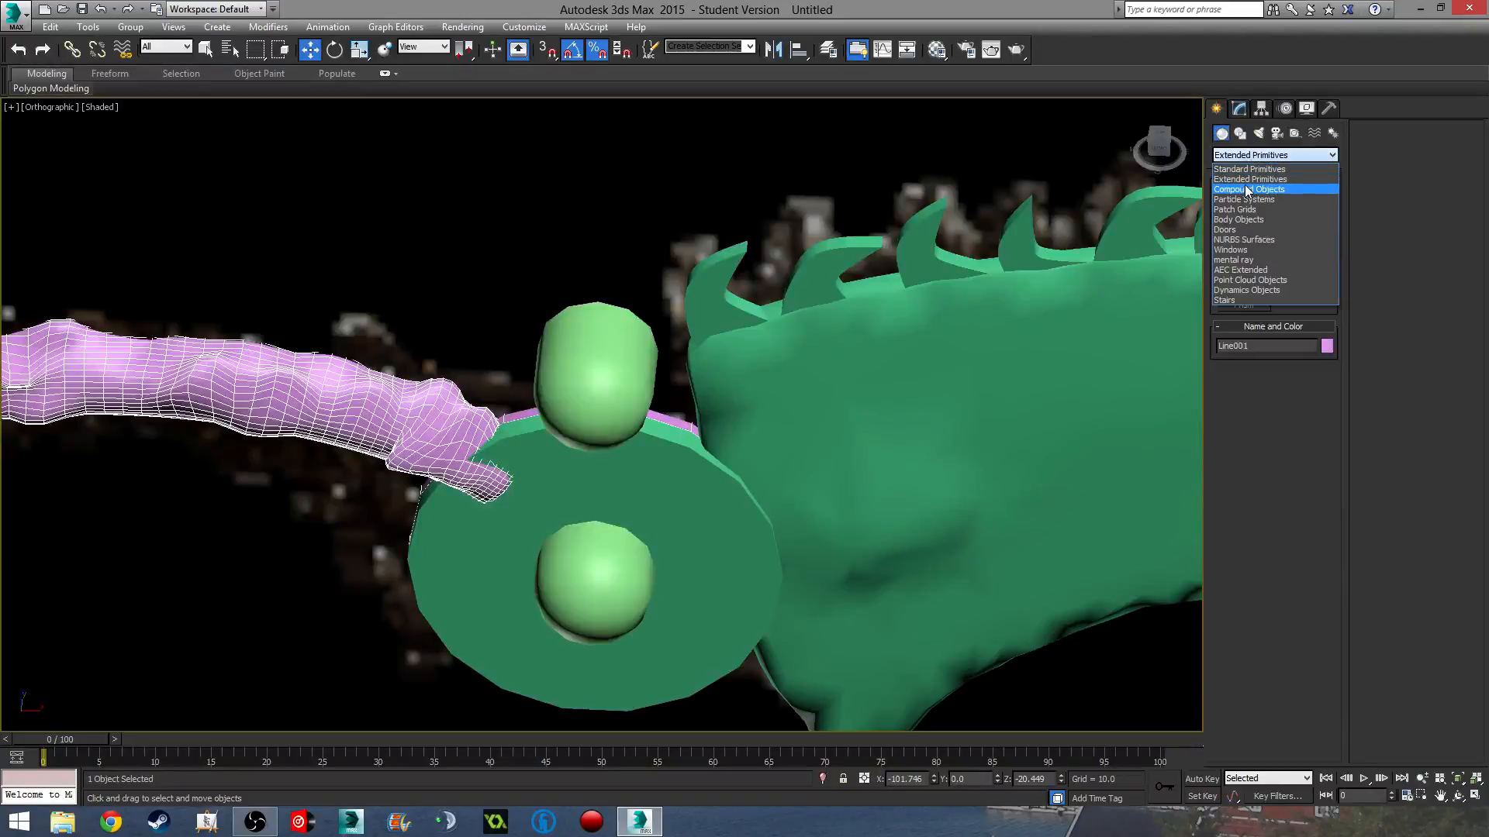
pyautogui.click(1244, 190)
pyautogui.click(1250, 292)
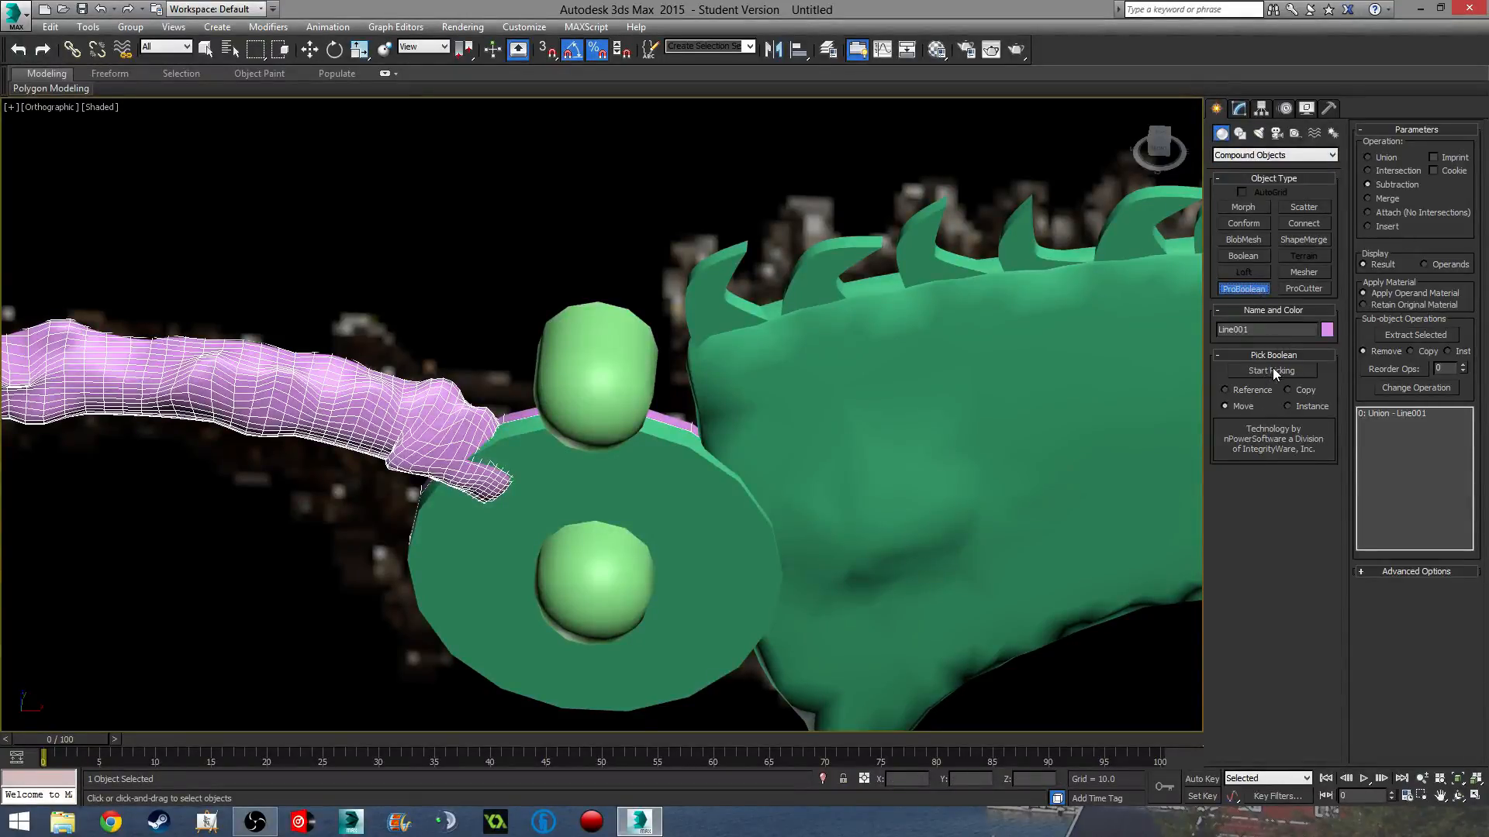
pyautogui.click(1273, 369)
pyautogui.click(621, 576)
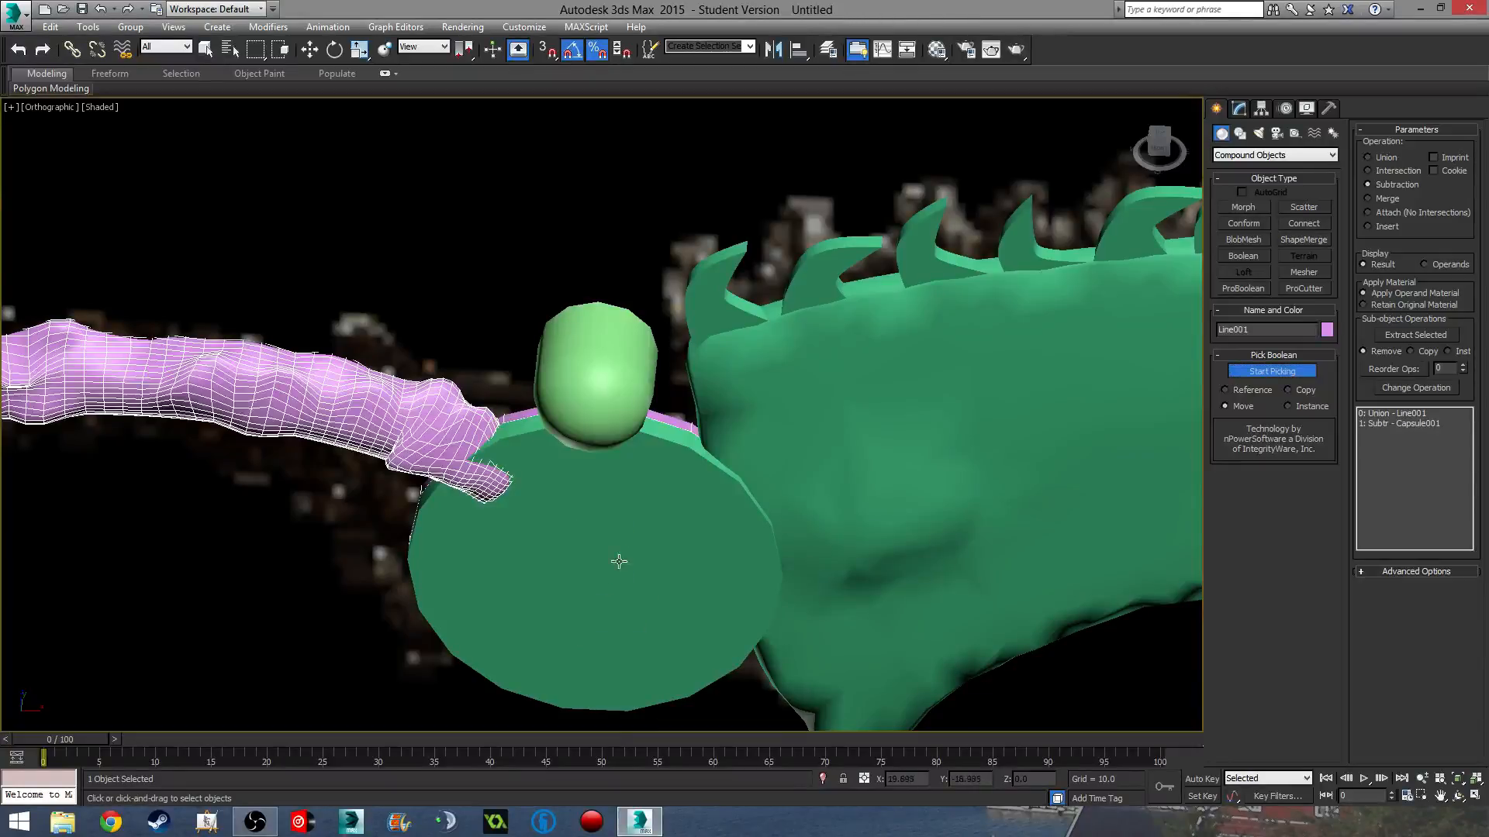
# - Convert the purple tube's ProBoolean result to an Editable Mesh
pyautogui.moveTo(619, 562)
pyautogui.keyDown('alt'); pyautogui.mouseDown(button='middle')
pyautogui.moveTo(724, 522)
pyautogui.moveTo(735, 502)
pyautogui.moveTo(698, 521)
pyautogui.moveTo(1127, 306)
pyautogui.mouseUp(button='middle'); pyautogui.keyUp('alt')
pyautogui.press('F3')
pyautogui.press('F3')
pyautogui.click(1239, 109)
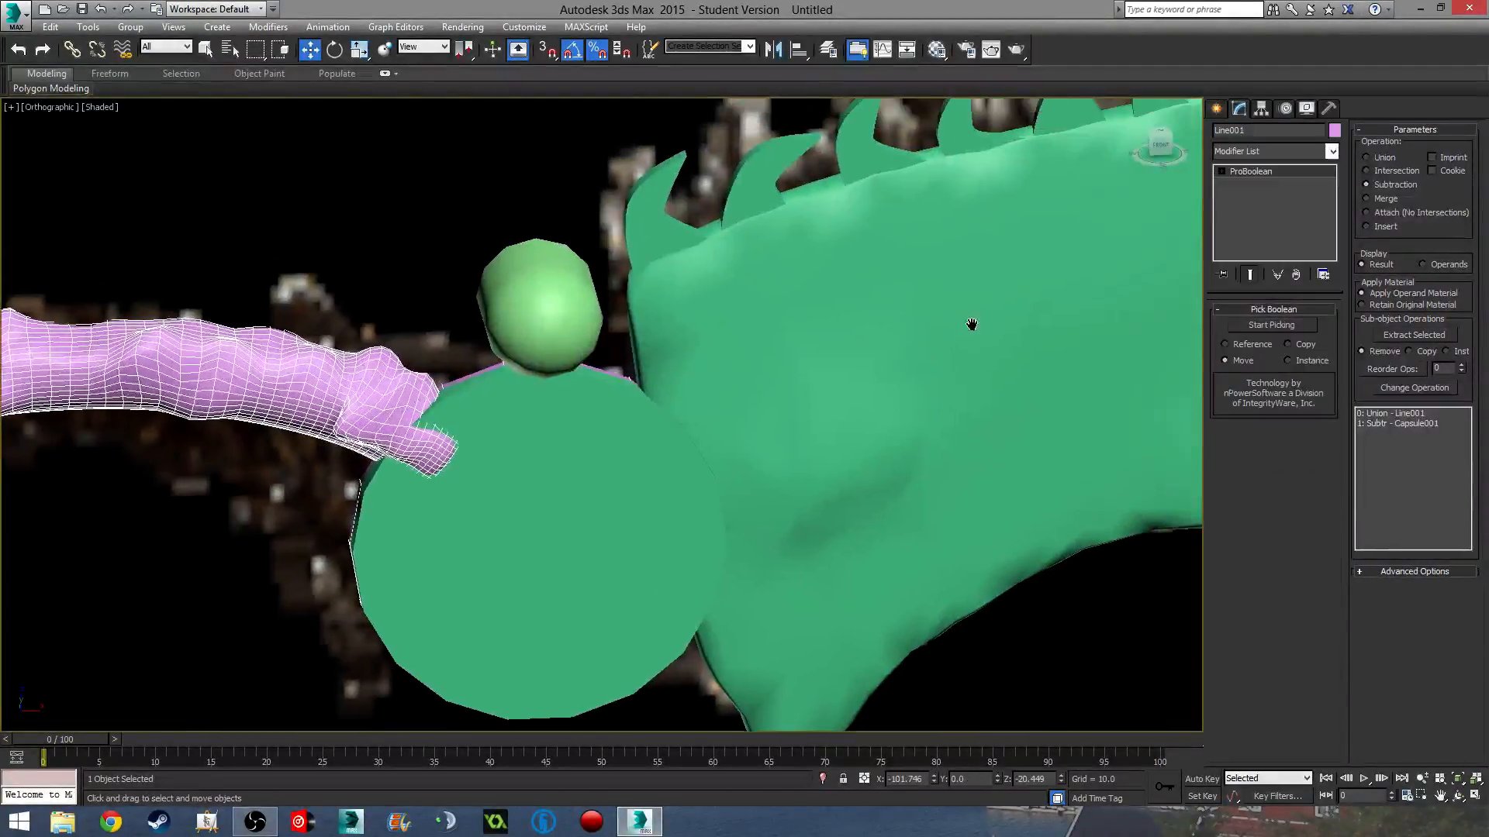
pyautogui.rightClick(1275, 170)
pyautogui.click(1329, 253)
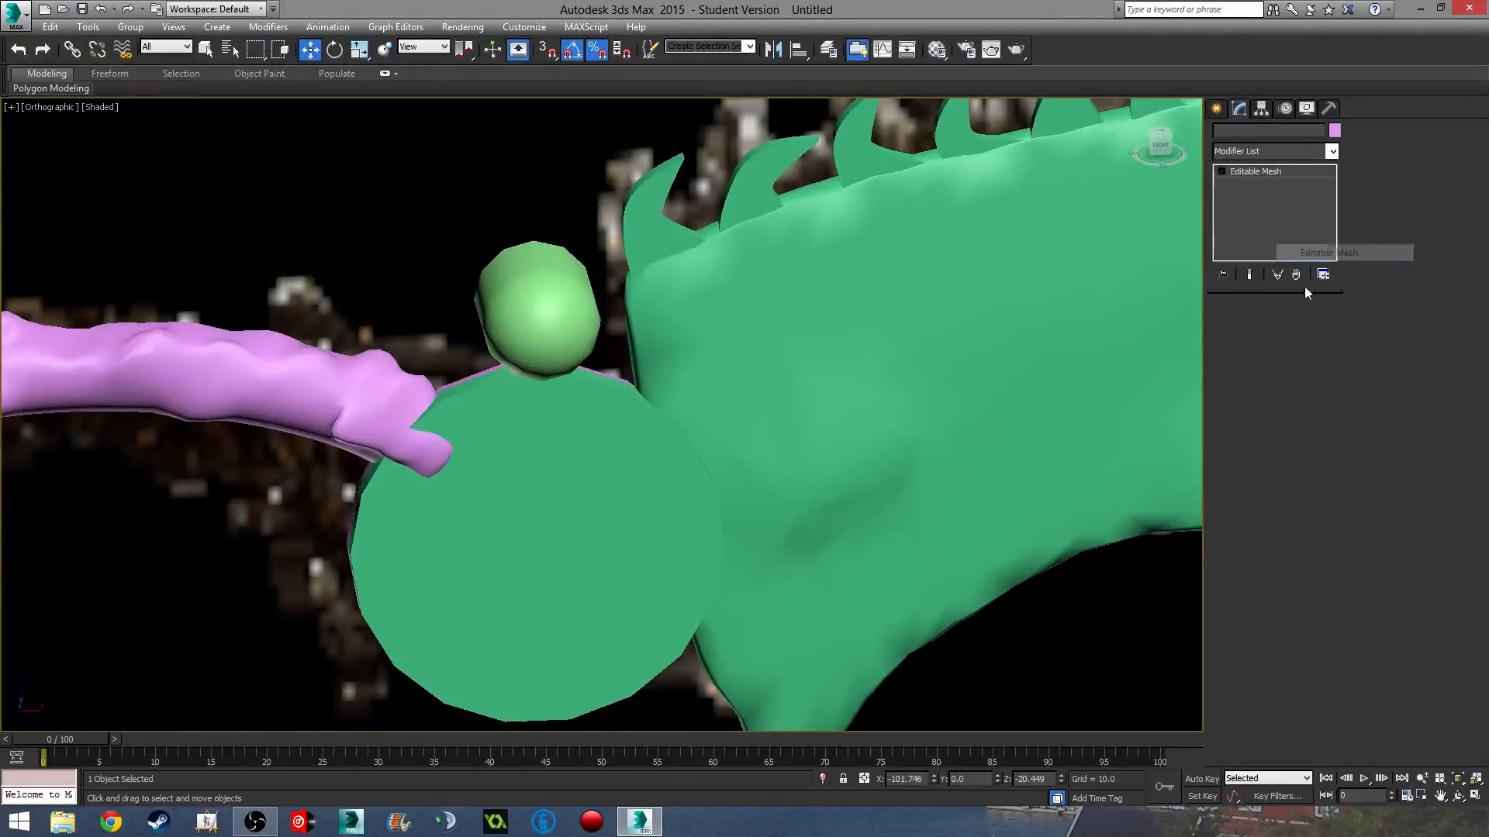
# - Move the spare capsule straight down in the wireframe front view and align it with the hole at the discs' centre
pyautogui.moveTo(880, 484); pyautogui.dragTo(837, 491, button='middle')
pyautogui.click(866, 400)
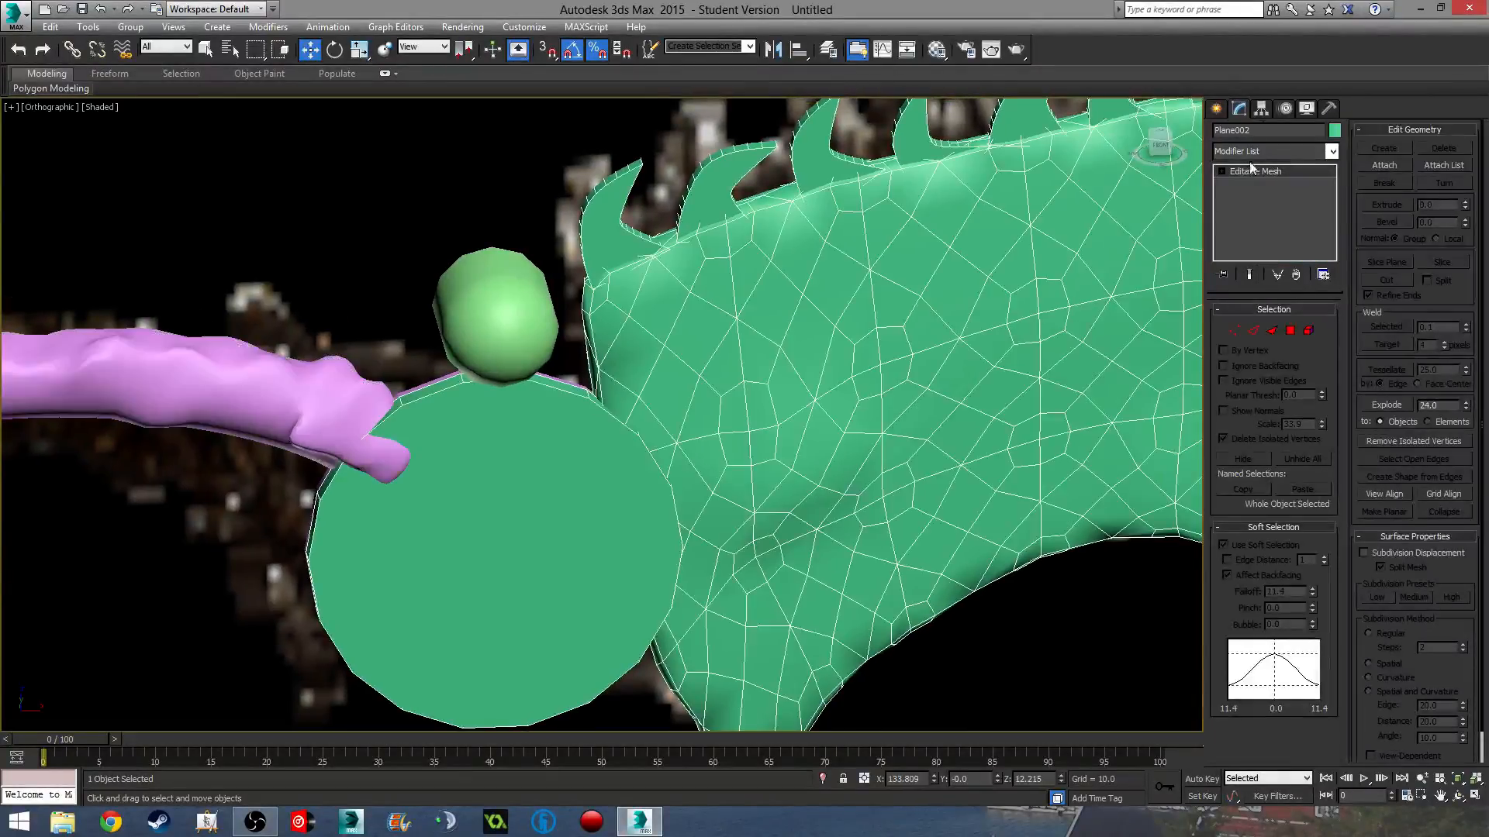
pyautogui.moveTo(569, 384); pyautogui.dragTo(713, 378, button='middle')
pyautogui.press('f')
pyautogui.scroll(-5, 569, 415)
pyautogui.click(721, 228)
pyautogui.moveTo(805, 315); pyautogui.dragTo(719, 371, button='middle')
pyautogui.press('F3')
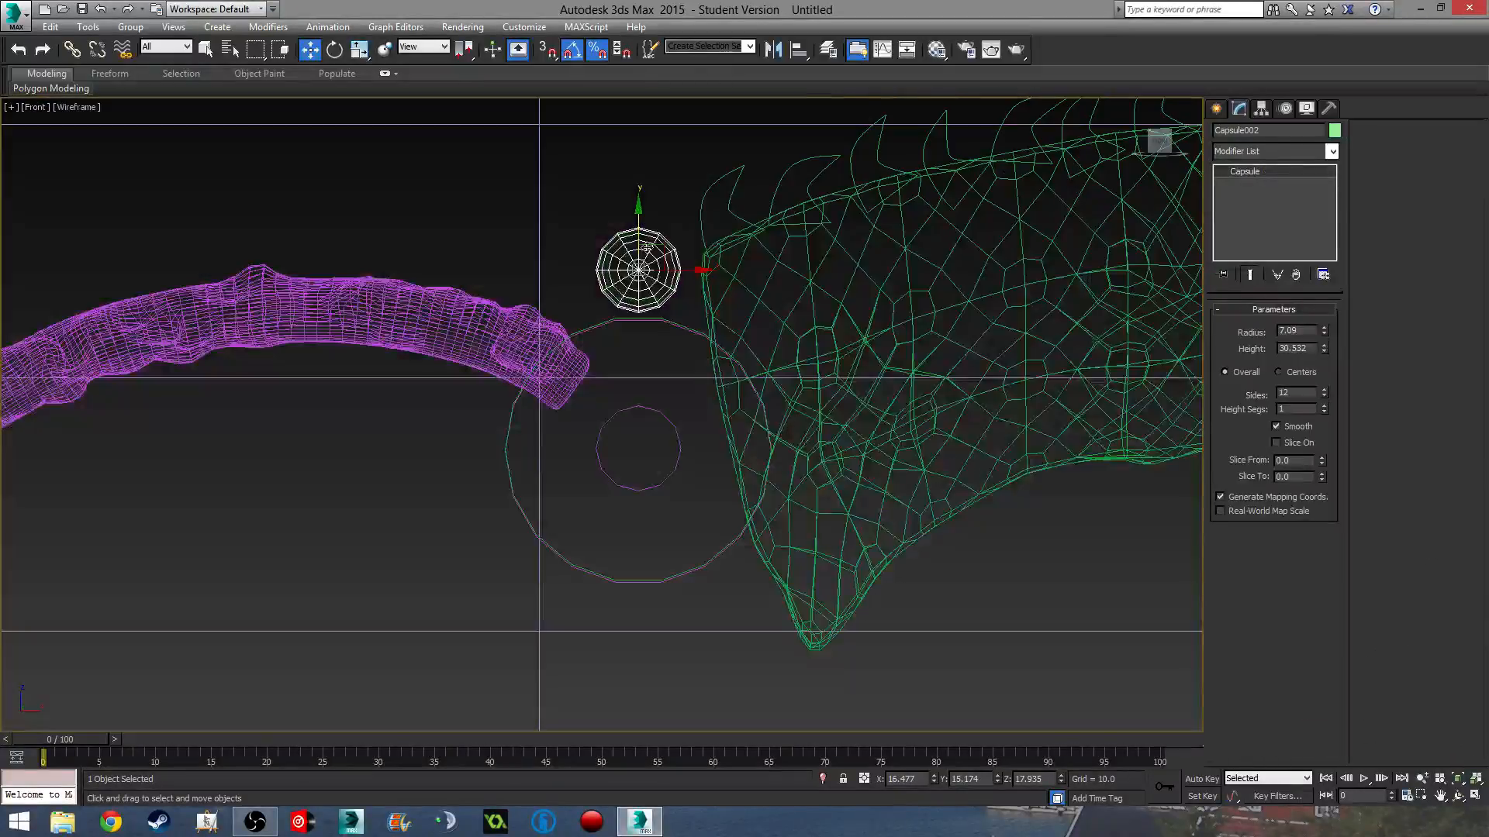
pyautogui.moveTo(639, 214); pyautogui.dragTo(627, 391)
pyautogui.scroll(6, 639, 450)
pyautogui.moveTo(704, 452); pyautogui.dragTo(692, 436, button='middle')
pyautogui.moveTo(628, 382); pyautogui.dragTo(629, 389)
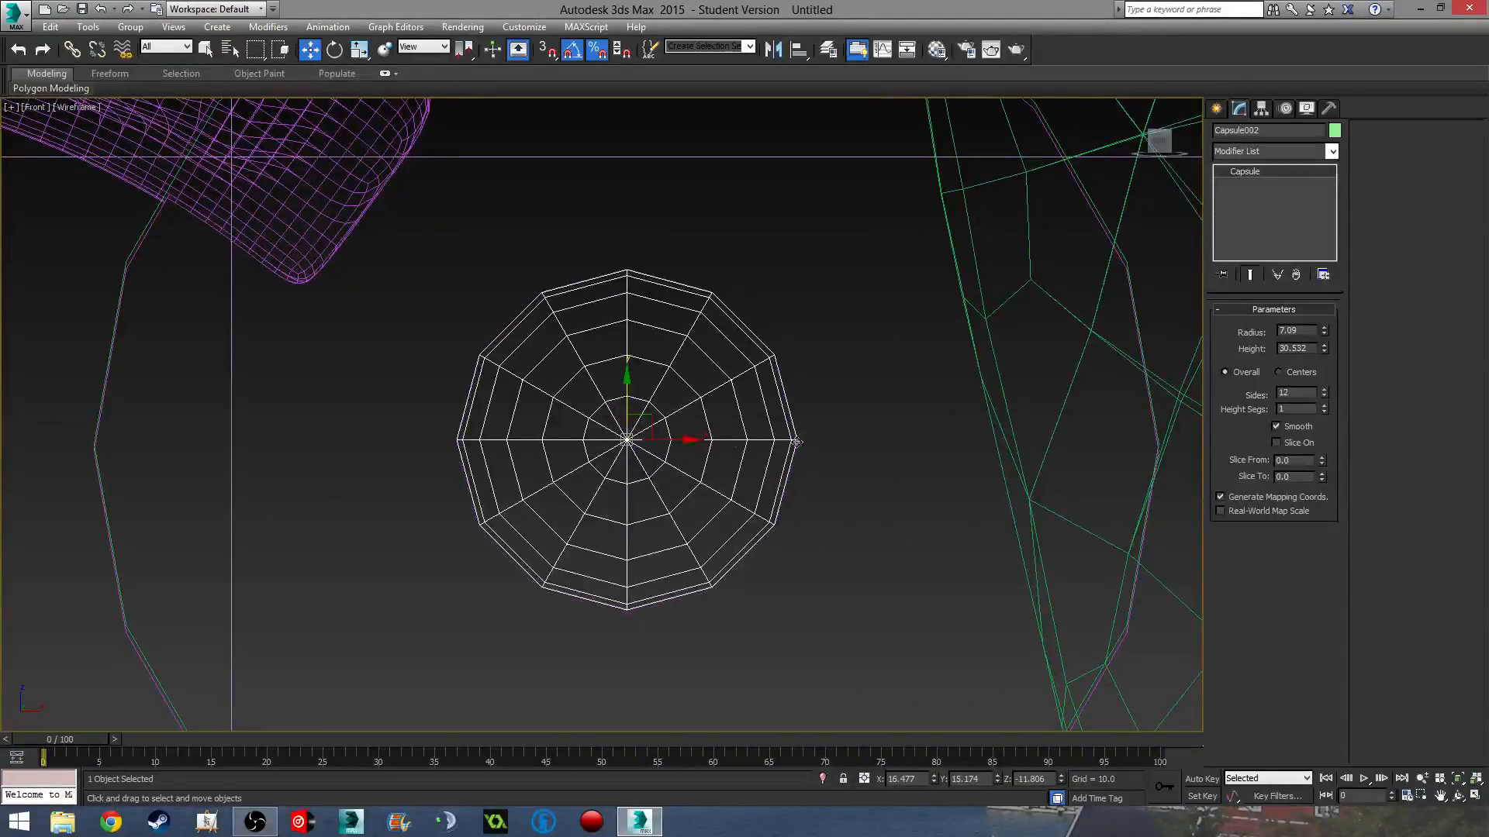
# - Clone the centred capsule as one independent copy placed straight above the discs
pyautogui.scroll(-3, 656, 470)
pyautogui.keyDown('shift'); pyautogui.moveTo(644, 463); pyautogui.dragTo(643, 110); pyautogui.keyUp('shift')
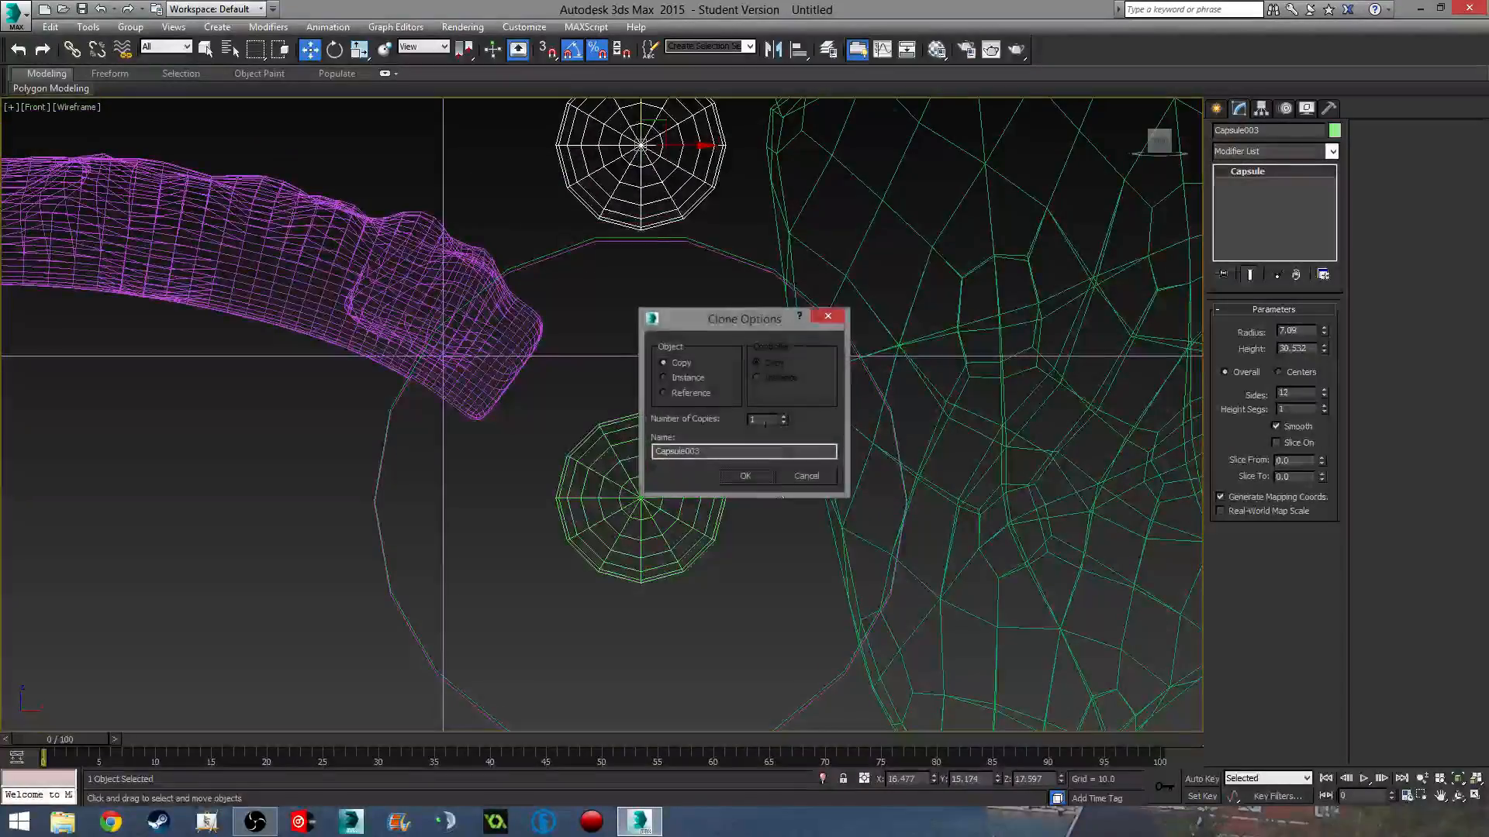
pyautogui.click(753, 472)
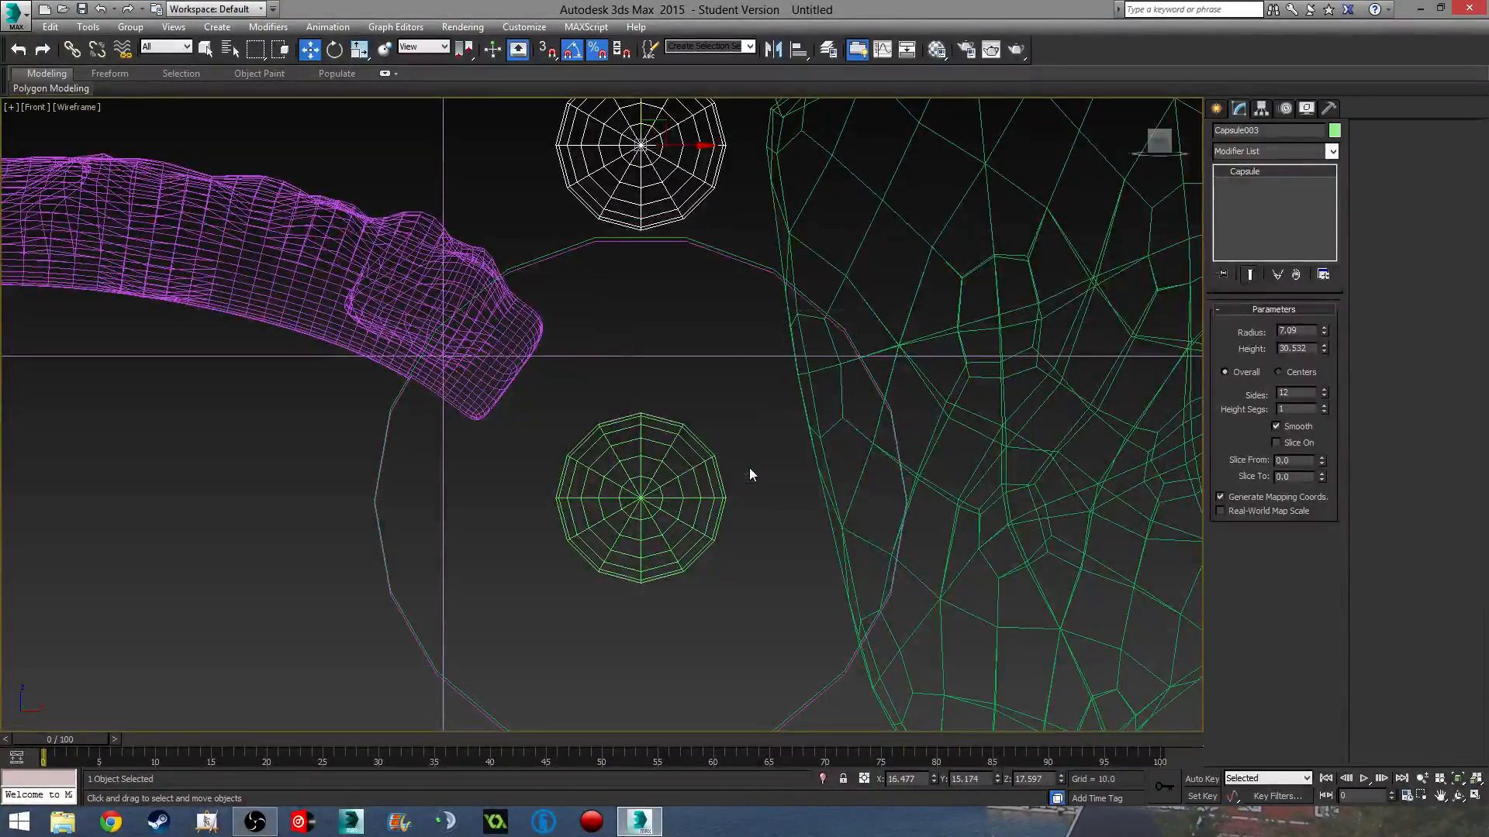
# - Subtract the capsule at the discs' centre from the green body mesh with ProBoolean
pyautogui.moveTo(948, 375); pyautogui.dragTo(874, 424, button='middle')
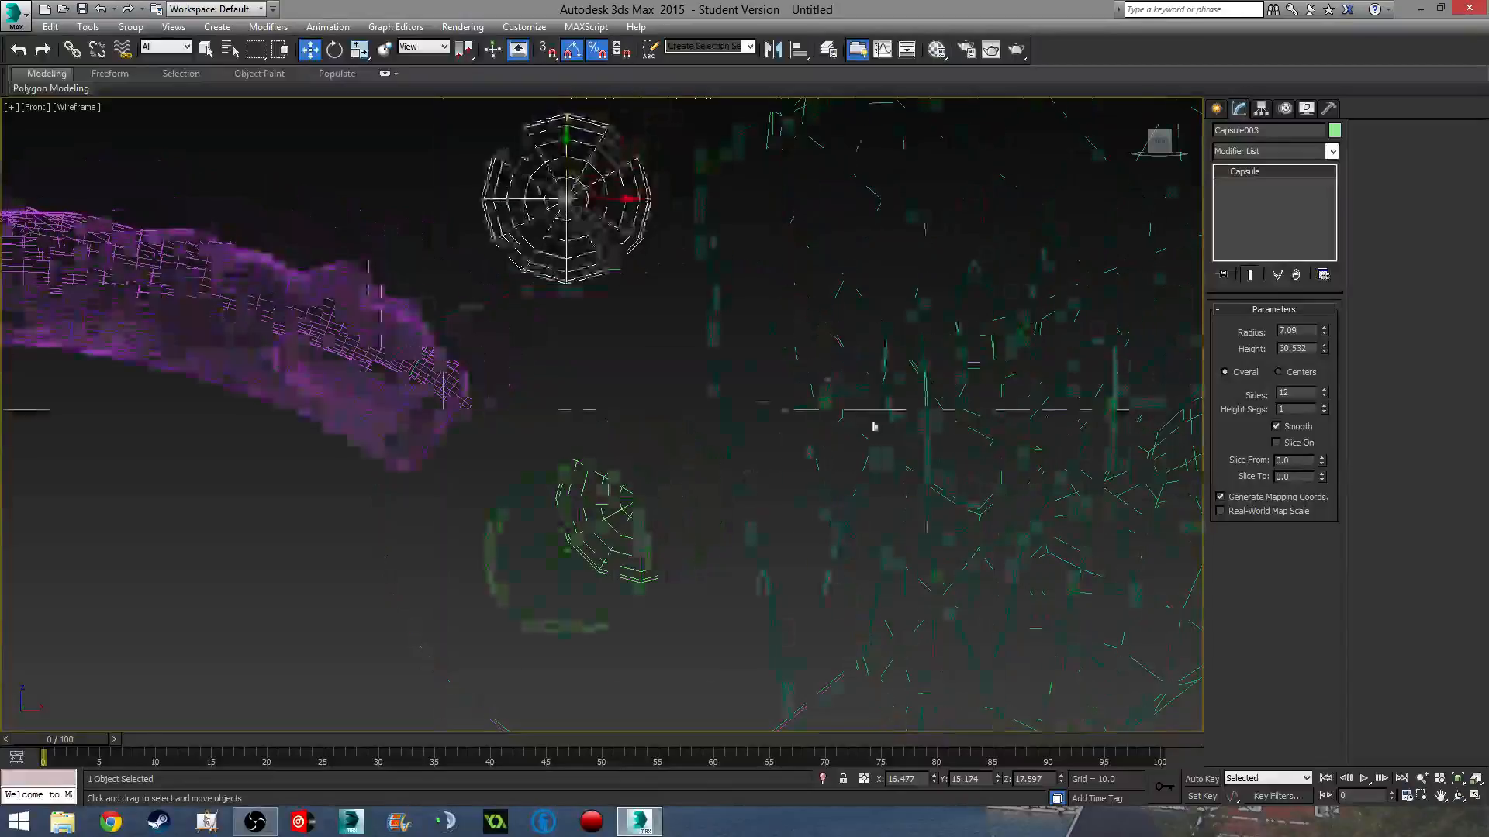
pyautogui.scroll(-2, 915, 407)
pyautogui.click(946, 375)
pyautogui.press('F3')
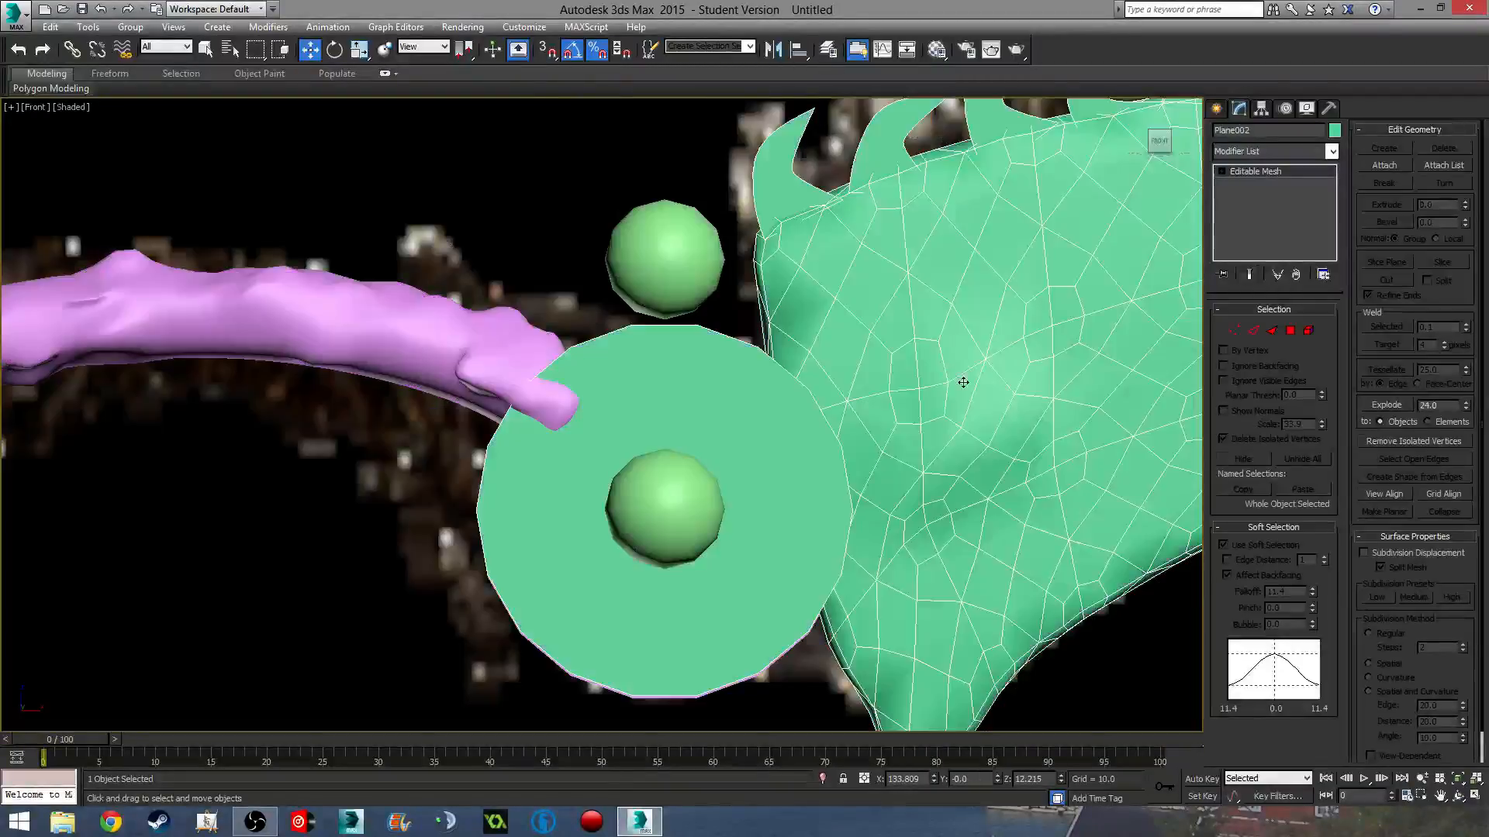
pyautogui.click(1216, 111)
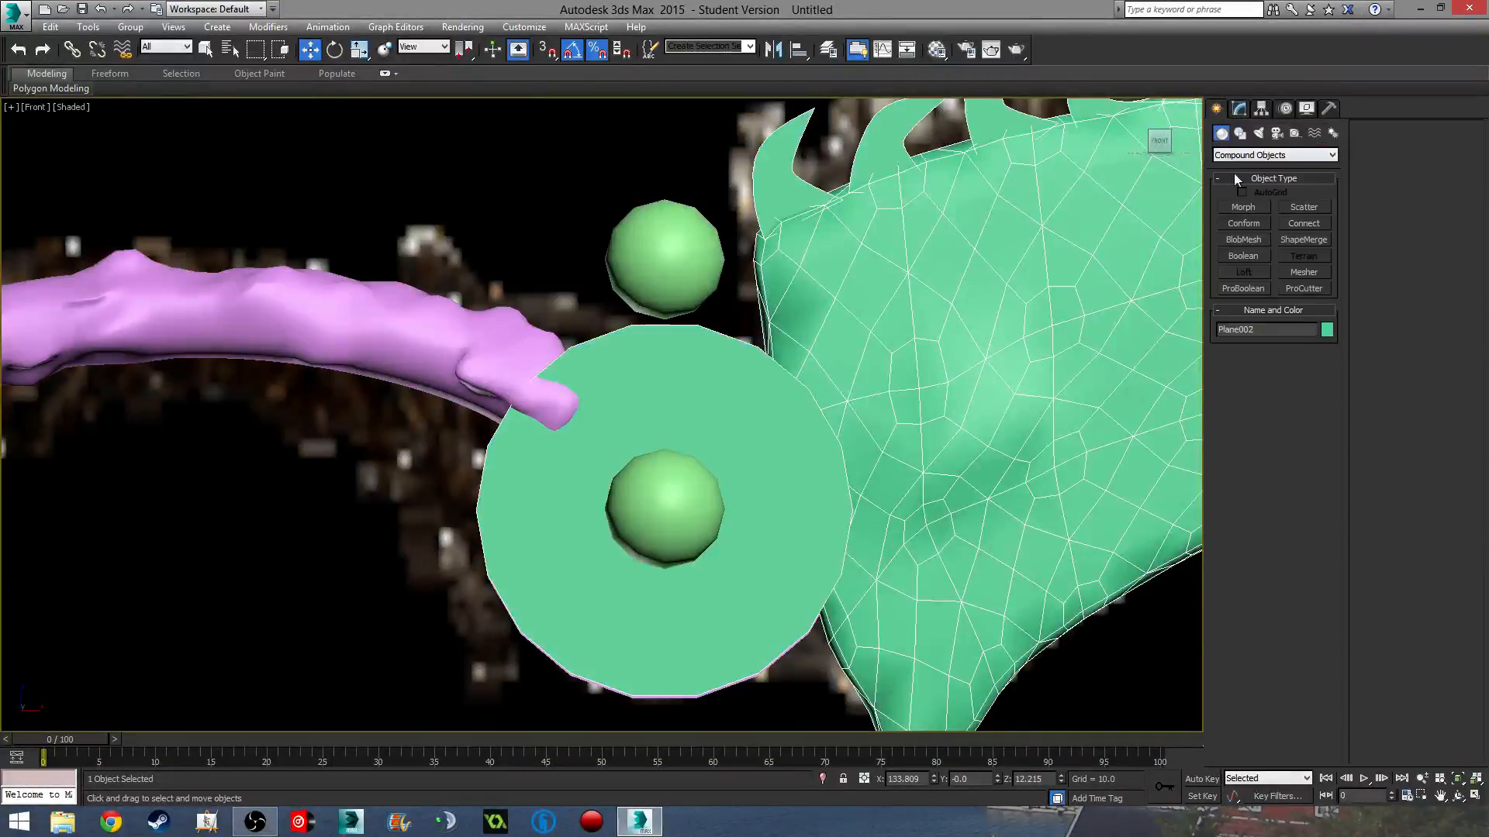
pyautogui.click(1243, 289)
pyautogui.click(1256, 369)
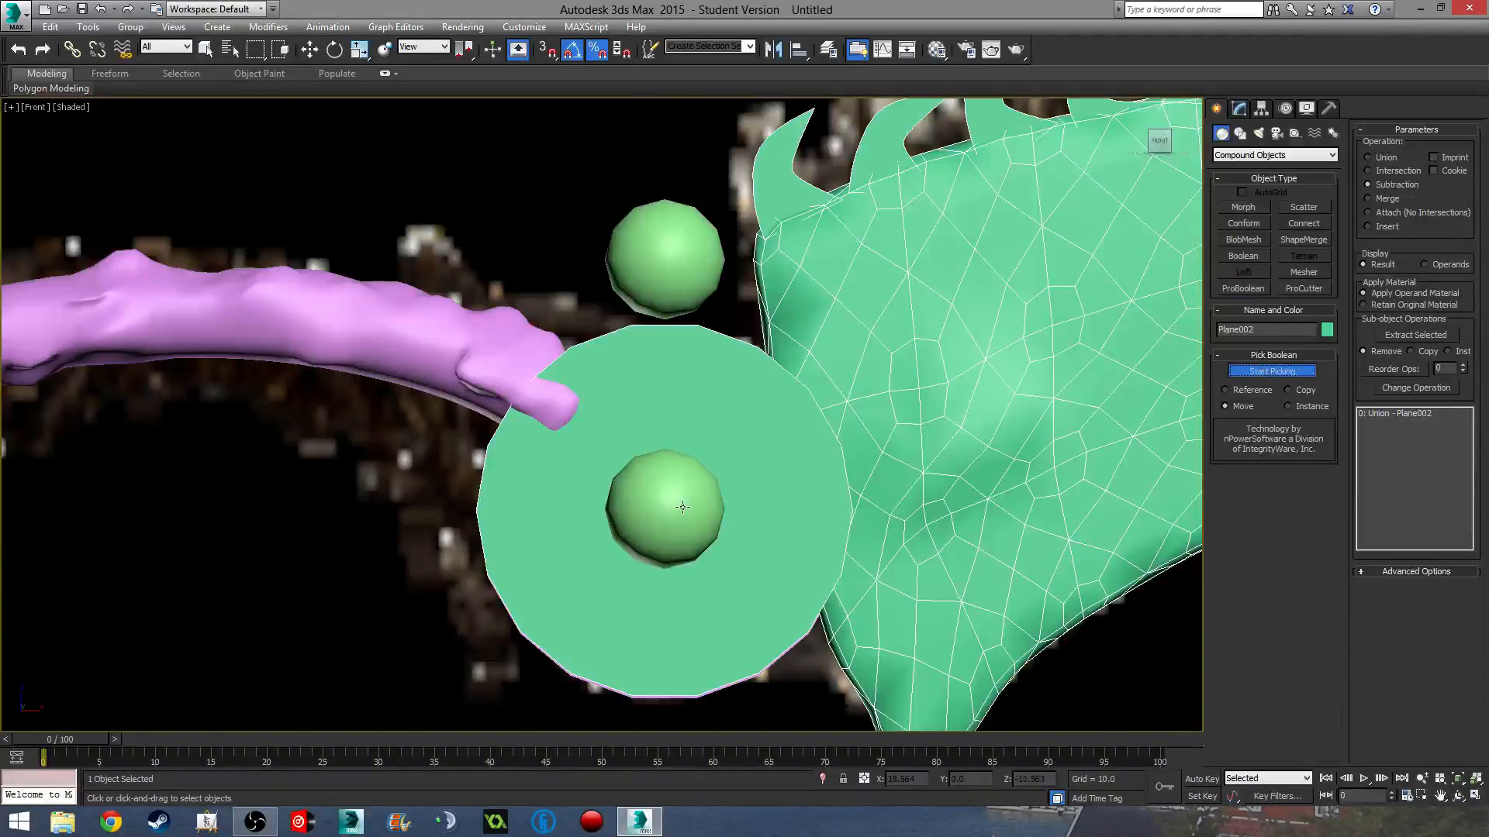
pyautogui.click(683, 508)
pyautogui.moveTo(1100, 419); pyautogui.dragTo(906, 456, button='middle')
pyautogui.moveTo(1010, 413); pyautogui.dragTo(830, 455, button='middle')
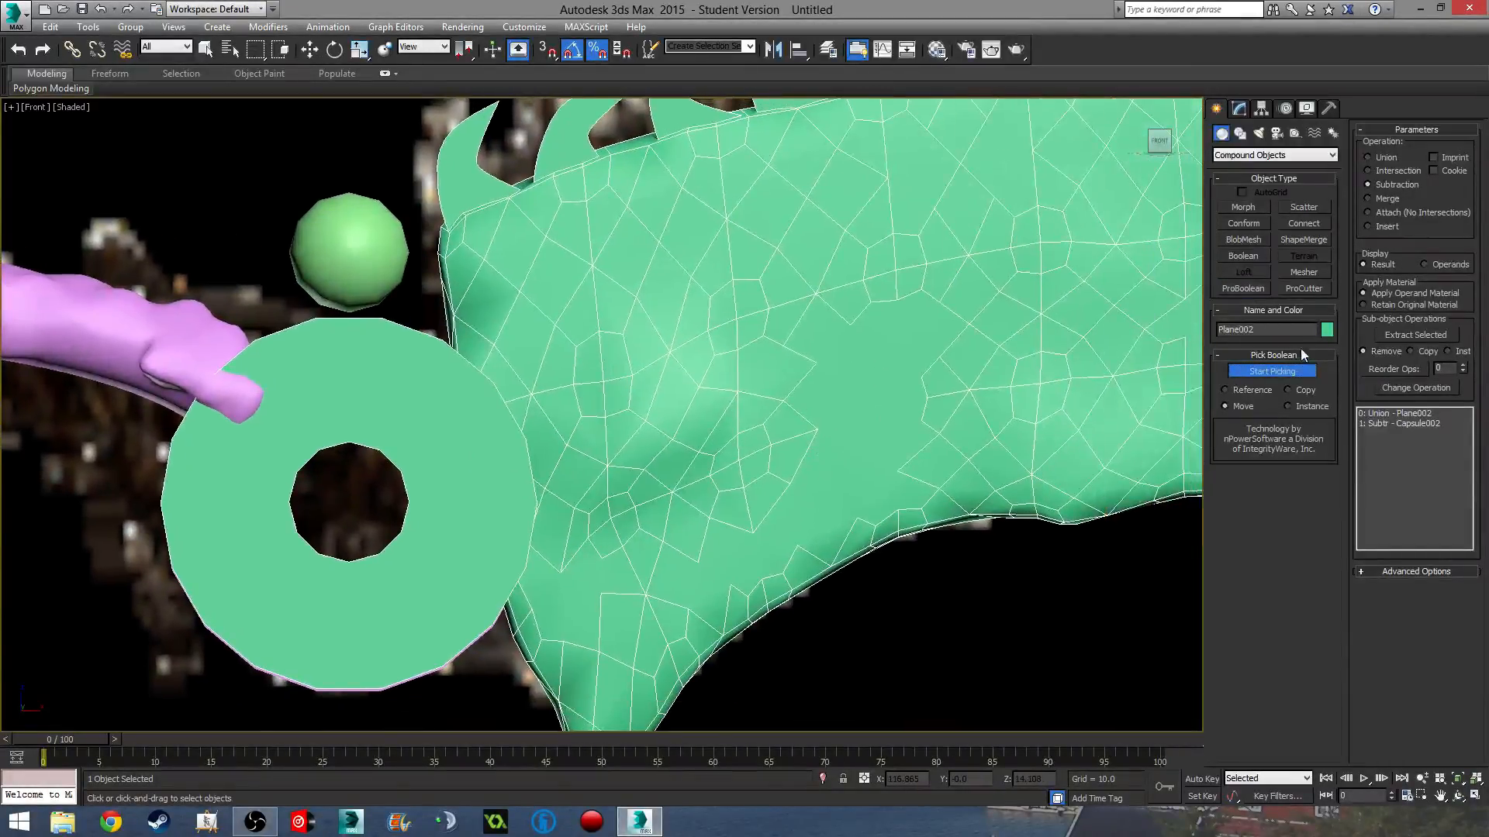
# - Convert the green body's ProBoolean result to an Editable Mesh
pyautogui.click(1241, 110)
pyautogui.rightClick(1263, 172)
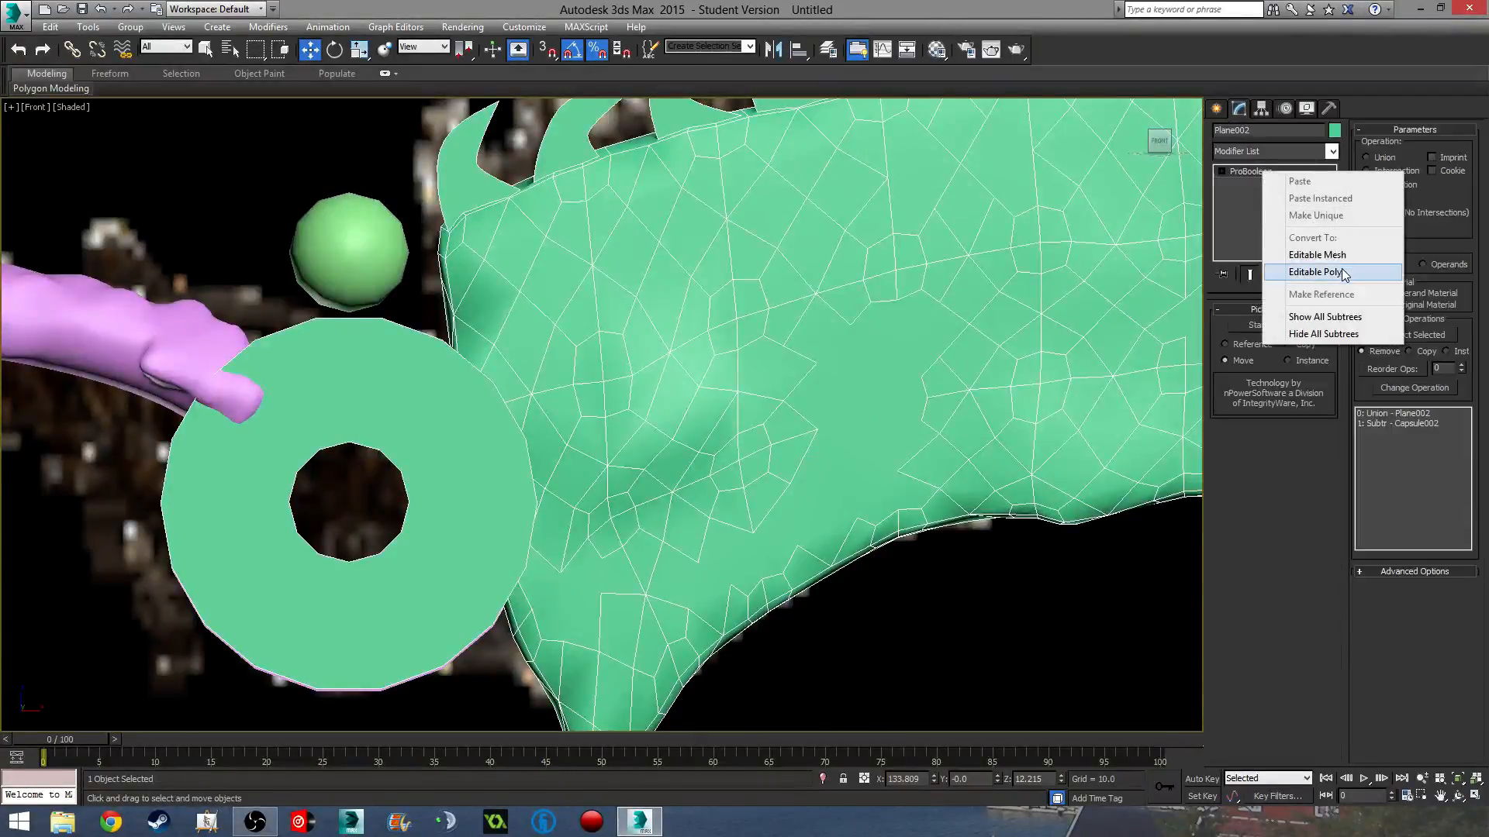
pyautogui.click(1345, 259)
# - Examine the pierced disc joint up close and against the whole model and its reference image
pyautogui.moveTo(923, 431); pyautogui.dragTo(807, 435, button='middle')
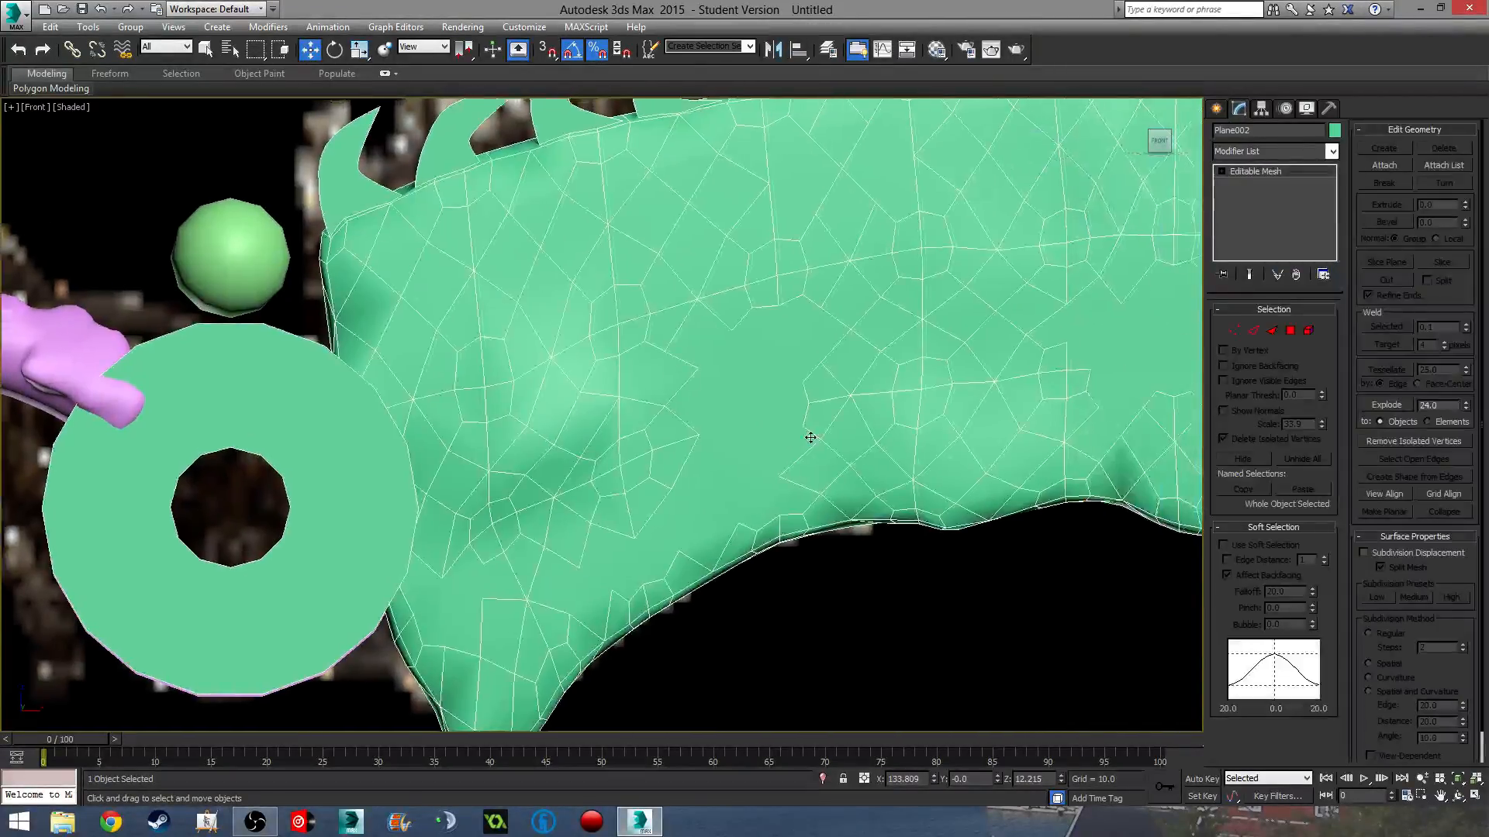
pyautogui.scroll(-2, 807, 437)
pyautogui.moveTo(395, 338); pyautogui.dragTo(643, 269, button='middle')
pyautogui.scroll(-5, 773, 330)
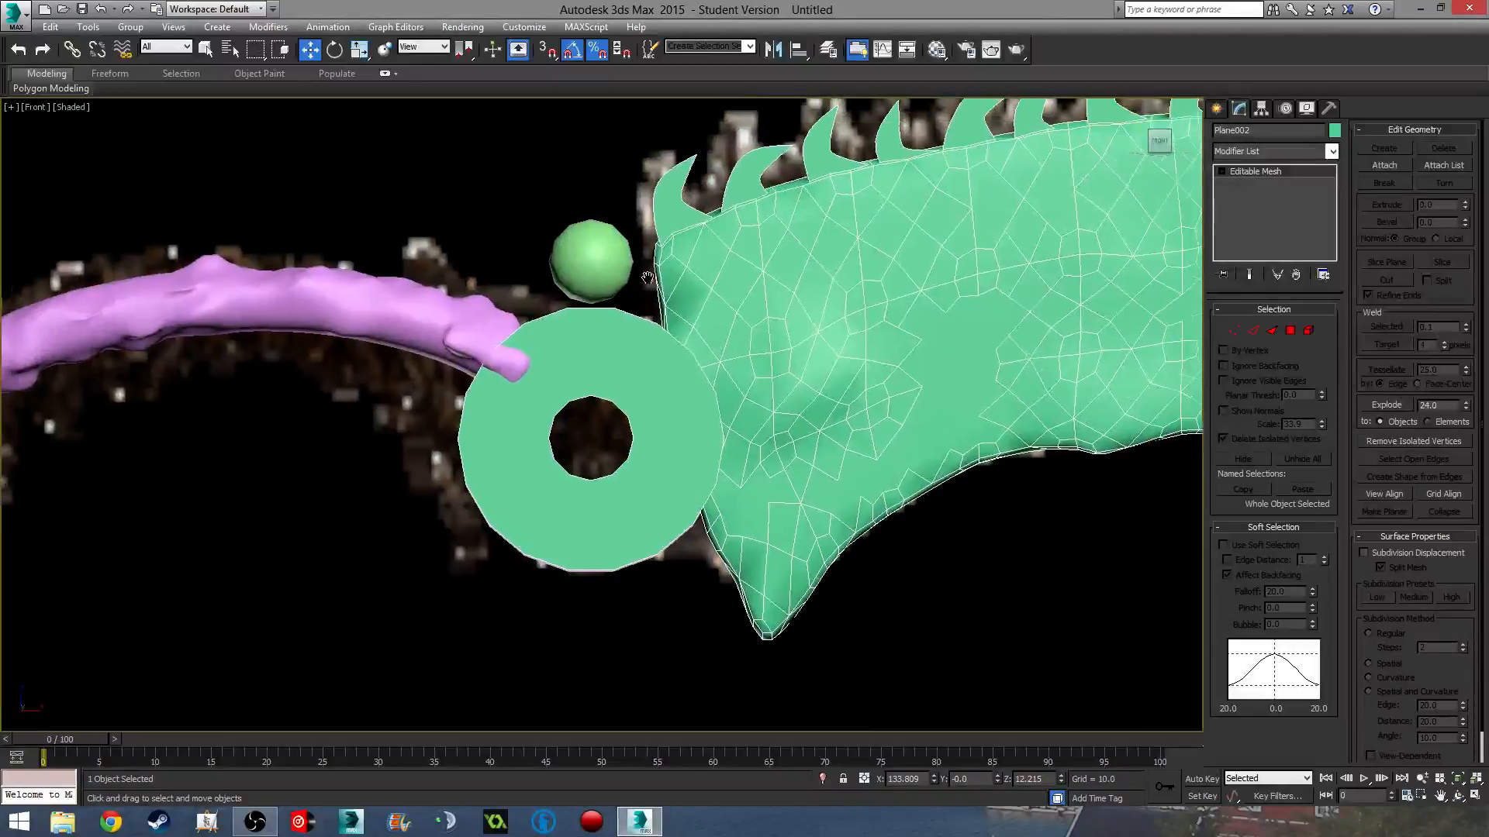
pyautogui.click(894, 161)
pyautogui.moveTo(840, 332); pyautogui.dragTo(746, 448, button='middle')
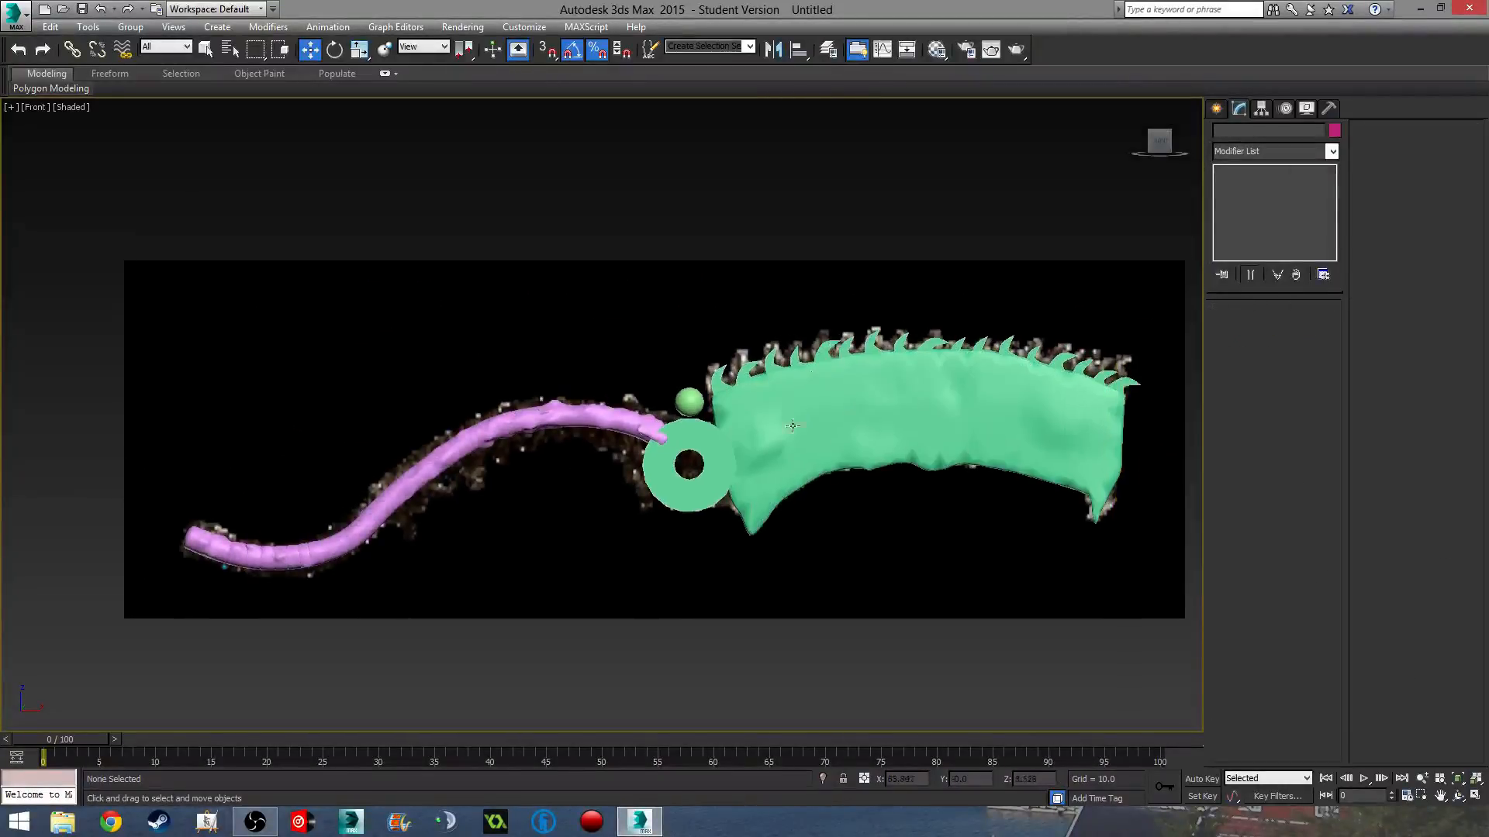
pyautogui.scroll(3, 747, 448)
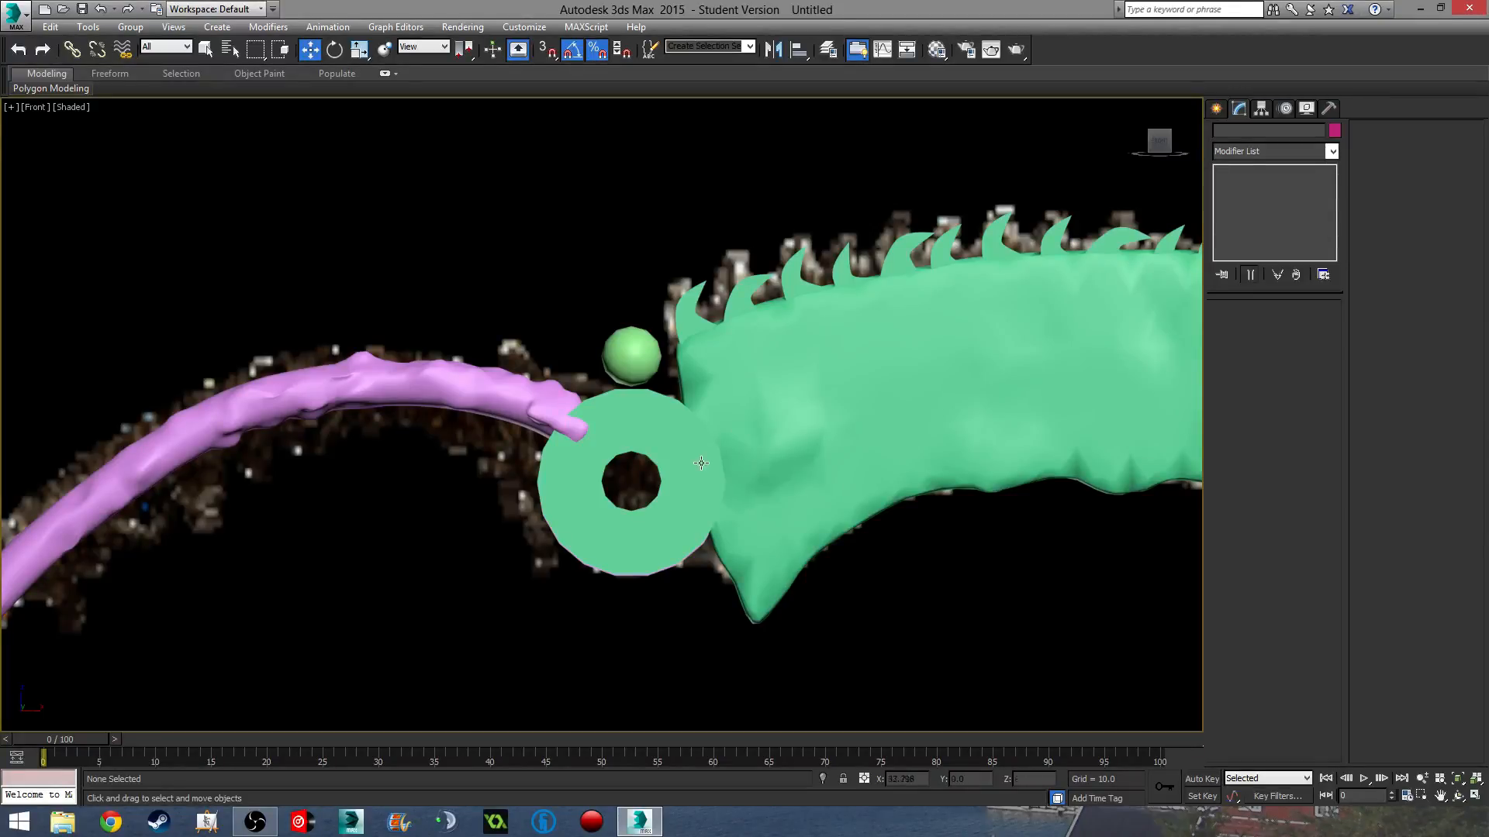
pyautogui.moveTo(701, 463); pyautogui.dragTo(573, 401, button='middle')
pyautogui.scroll(3, 610, 473)
pyautogui.scroll(-3, 674, 488)
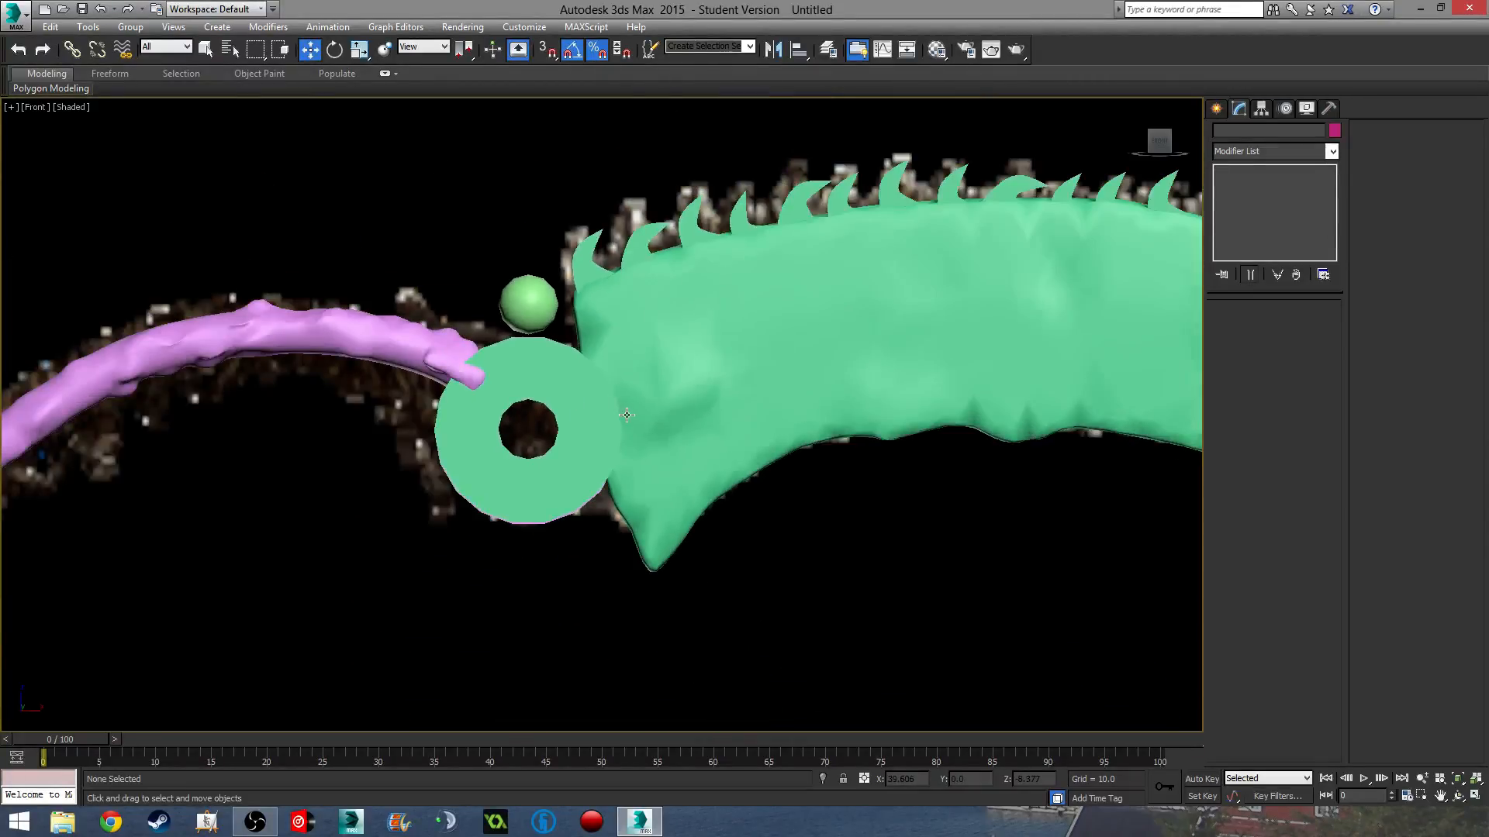
# - Try to shift the green discs' rim vertices on the tube side about 6.9 units along X toward the hole
pyautogui.click(608, 417)
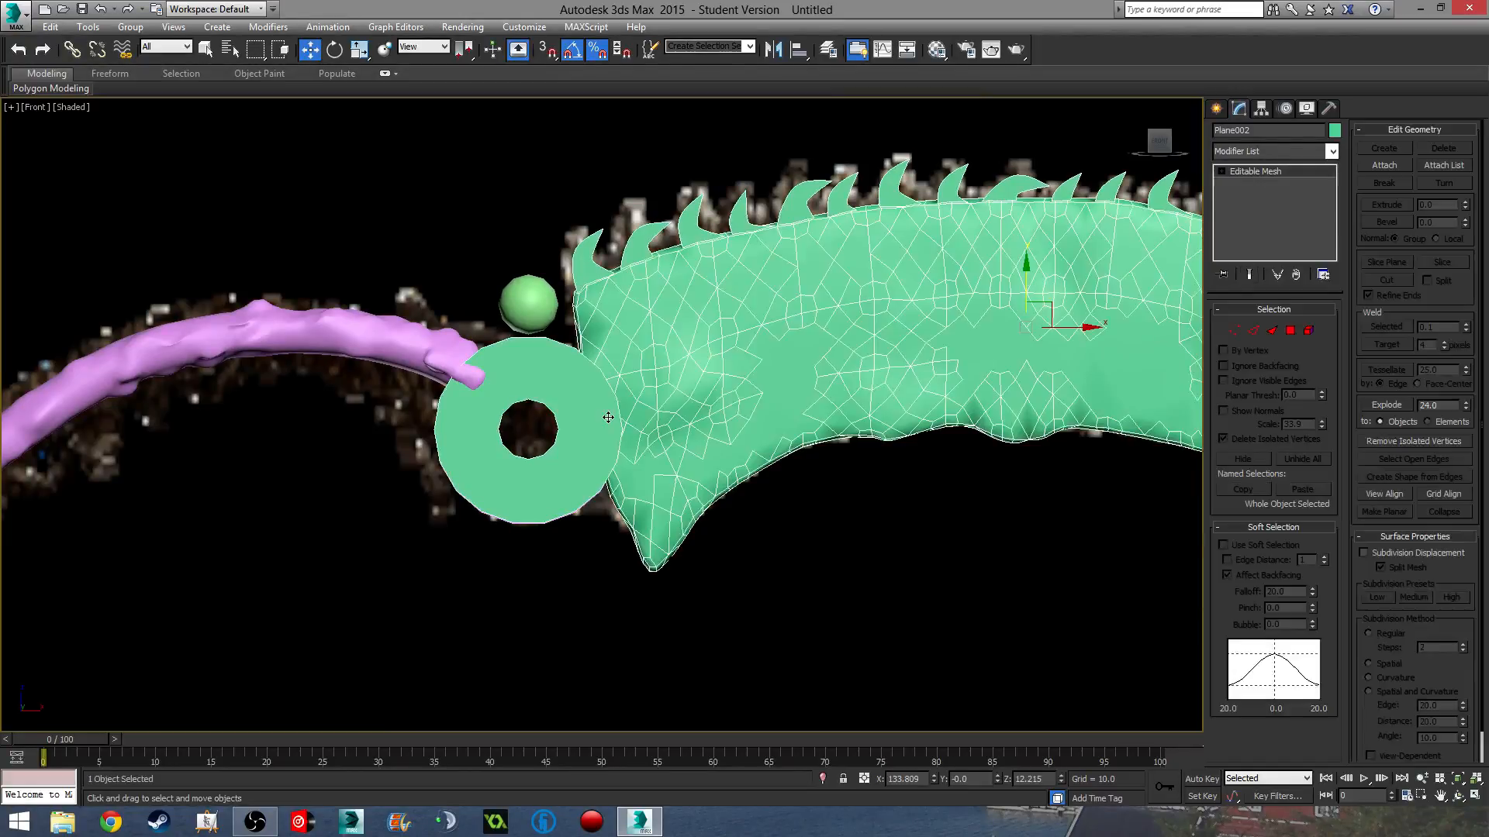
pyautogui.keyDown('alt'); pyautogui.moveTo(608, 417); pyautogui.dragTo(640, 424, button='middle'); pyautogui.keyUp('alt')
pyautogui.click(1234, 331)
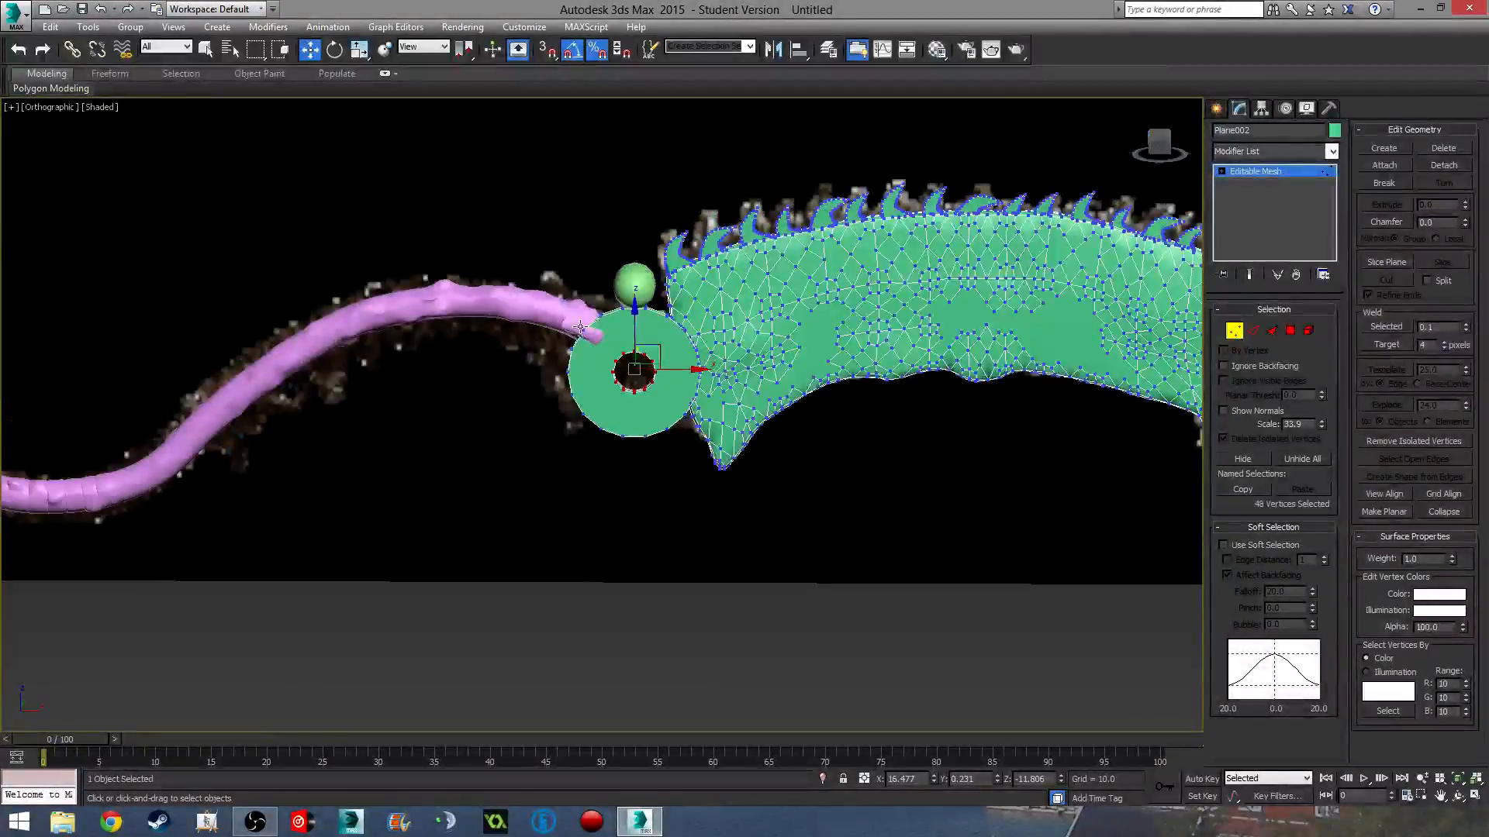
pyautogui.scroll(4, 575, 327)
pyautogui.press('f')
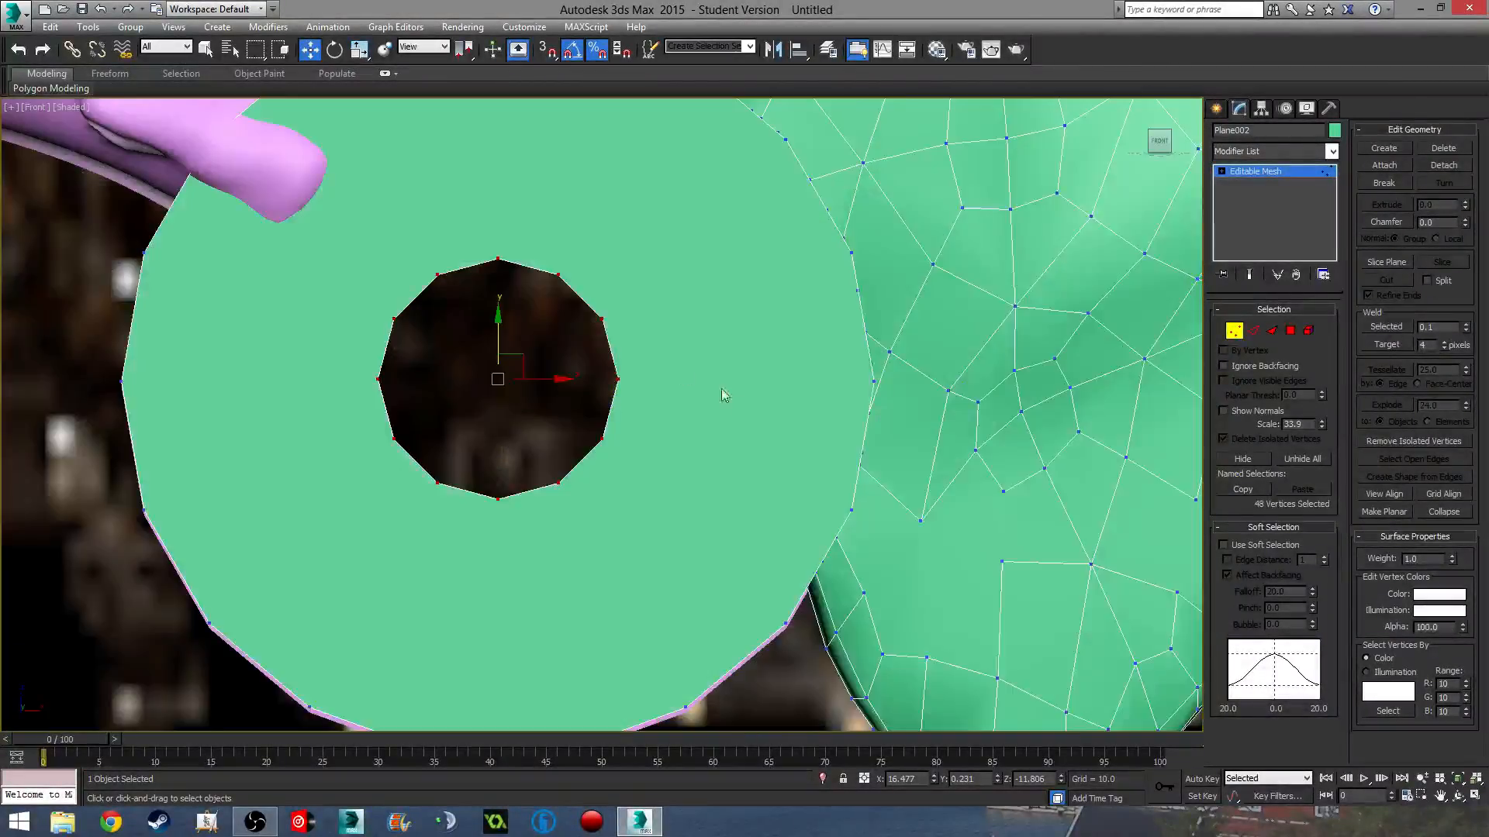
pyautogui.moveTo(640, 404); pyautogui.dragTo(832, 375, button='middle')
pyautogui.scroll(-4, 832, 375)
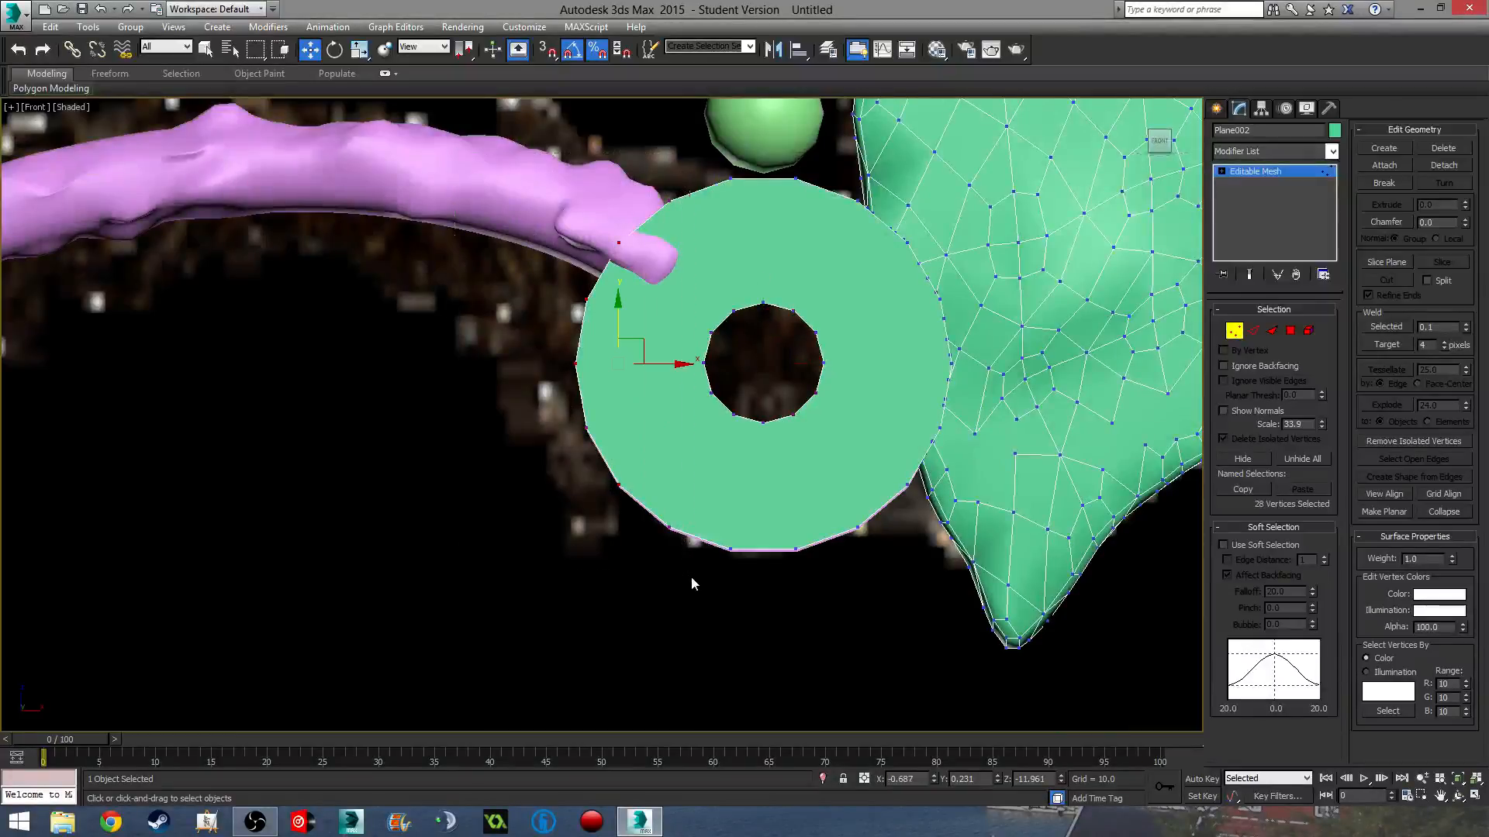
pyautogui.moveTo(672, 364); pyautogui.dragTo(730, 365)
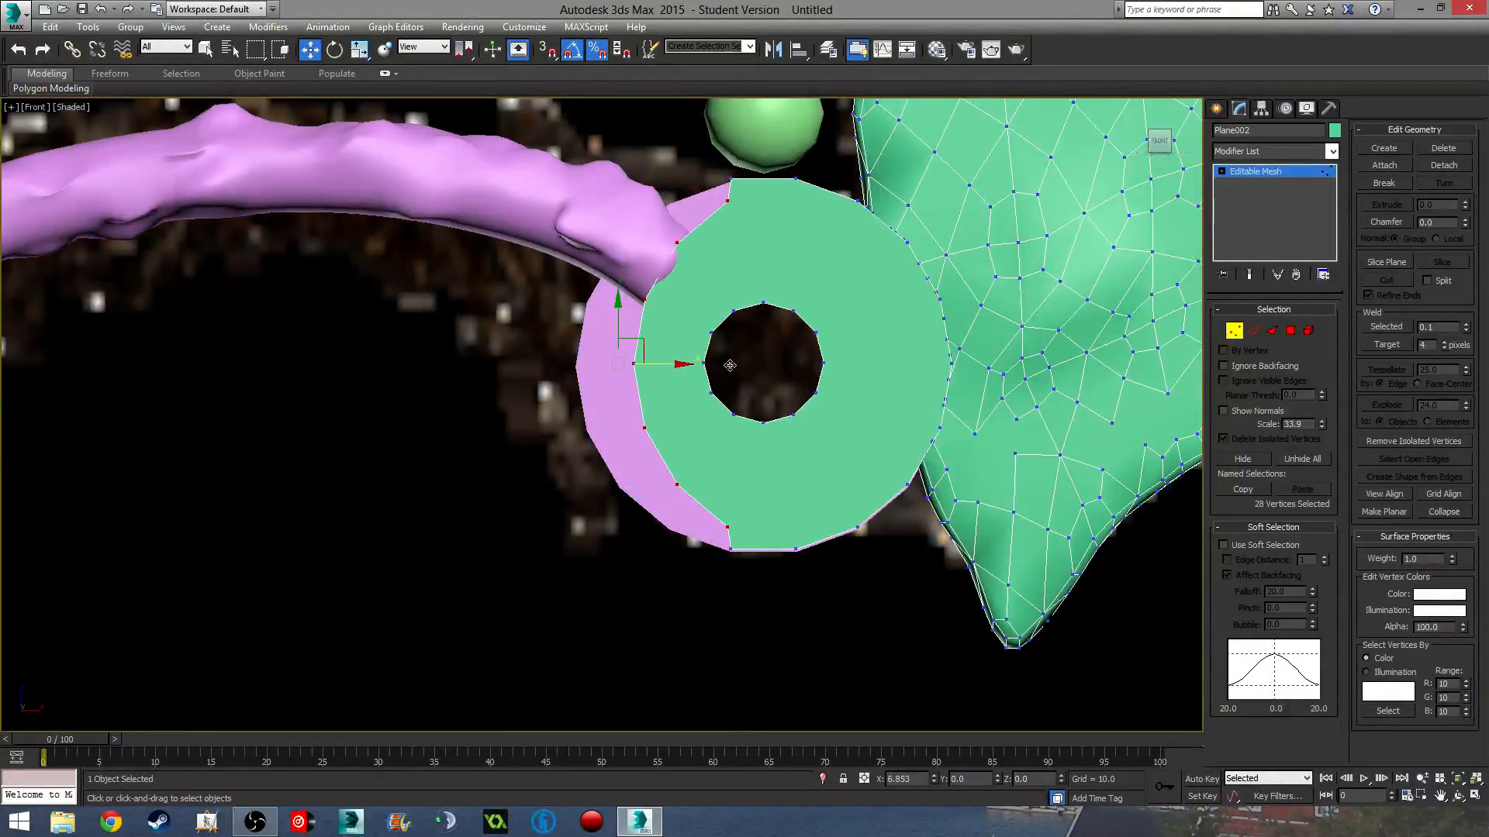
# - Undo the rim vertex move, both ProBoolean cuts and the capsule copies, back to the single capsule in the uncut discs
pyautogui.hotkey('ctrl', 'z')
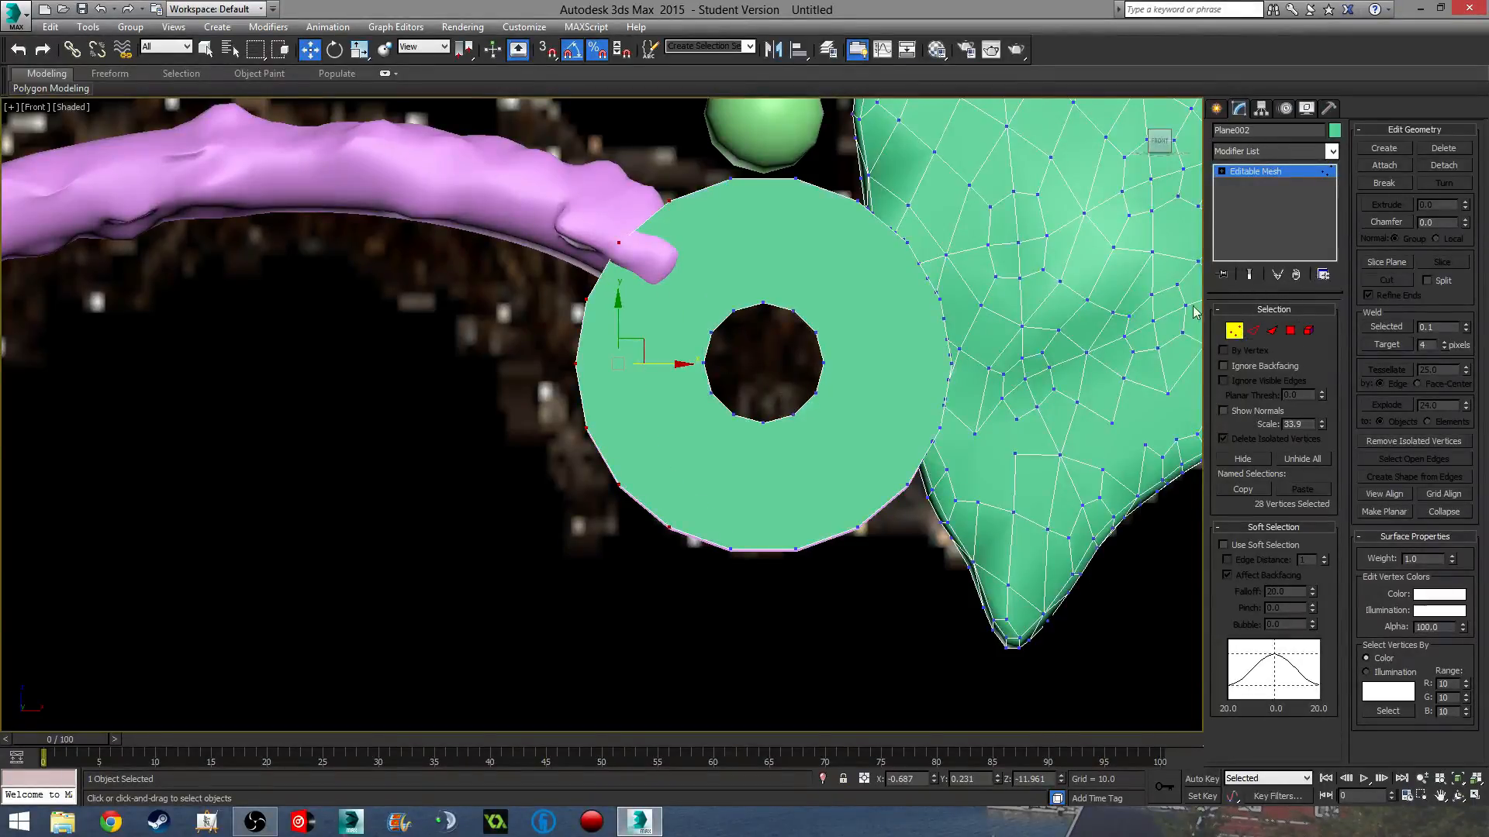
pyautogui.hotkey('ctrl', 'z')
pyautogui.hotkey('ctrl', 'z')
pyautogui.hotkey('ctrl', 'z')
pyautogui.hotkey('ctrl', 'z')
pyautogui.hotkey('ctrl', 'z')
pyautogui.hotkey('ctrl', 'z')
pyautogui.hotkey('ctrl', 'z')
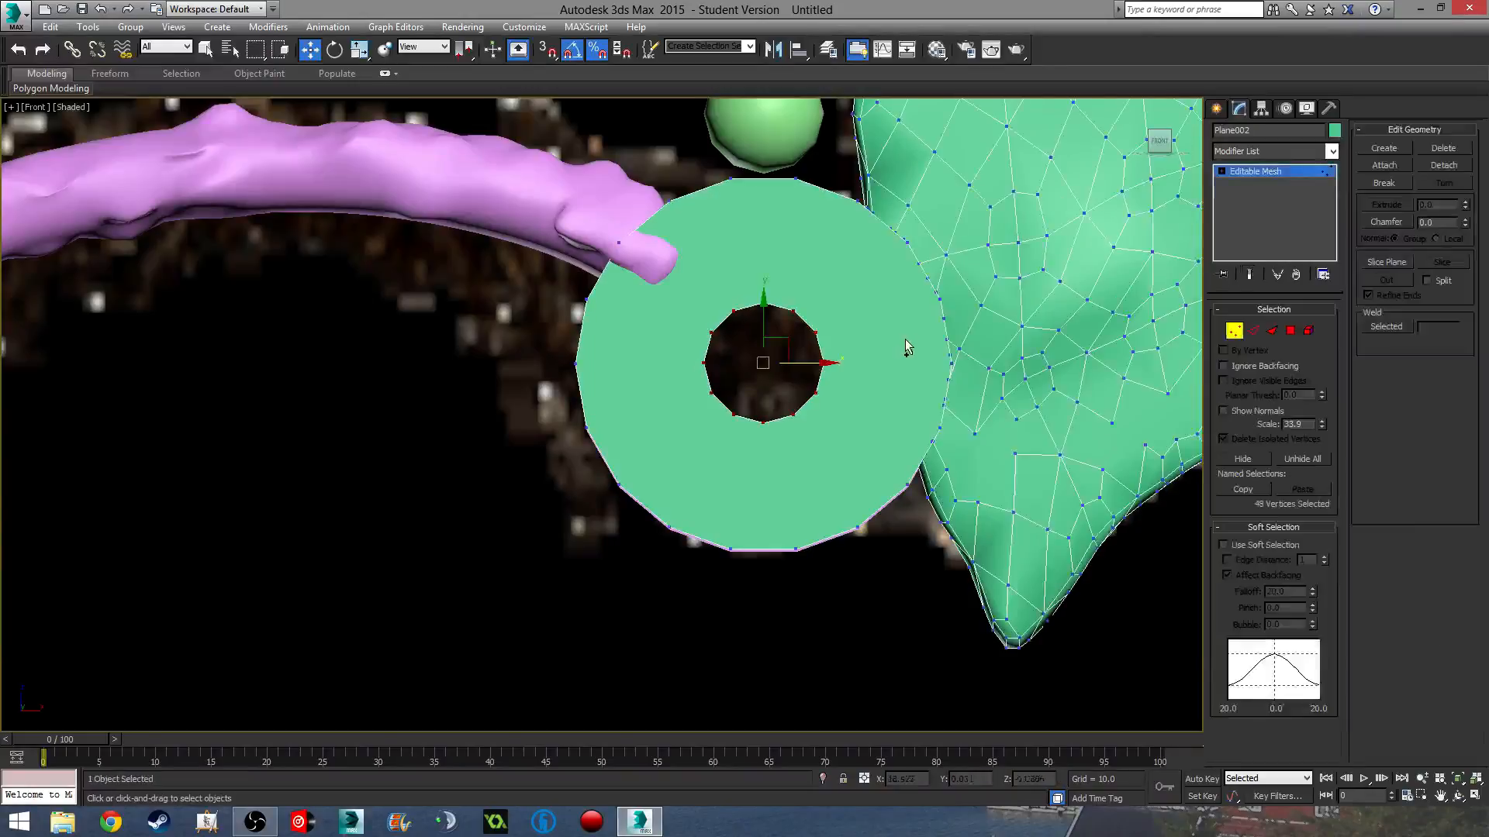
pyautogui.hotkey('ctrl', 'y')
pyautogui.hotkey('ctrl', 'y')
pyautogui.hotkey('ctrl', 'y')
pyautogui.hotkey('ctrl', 'y')
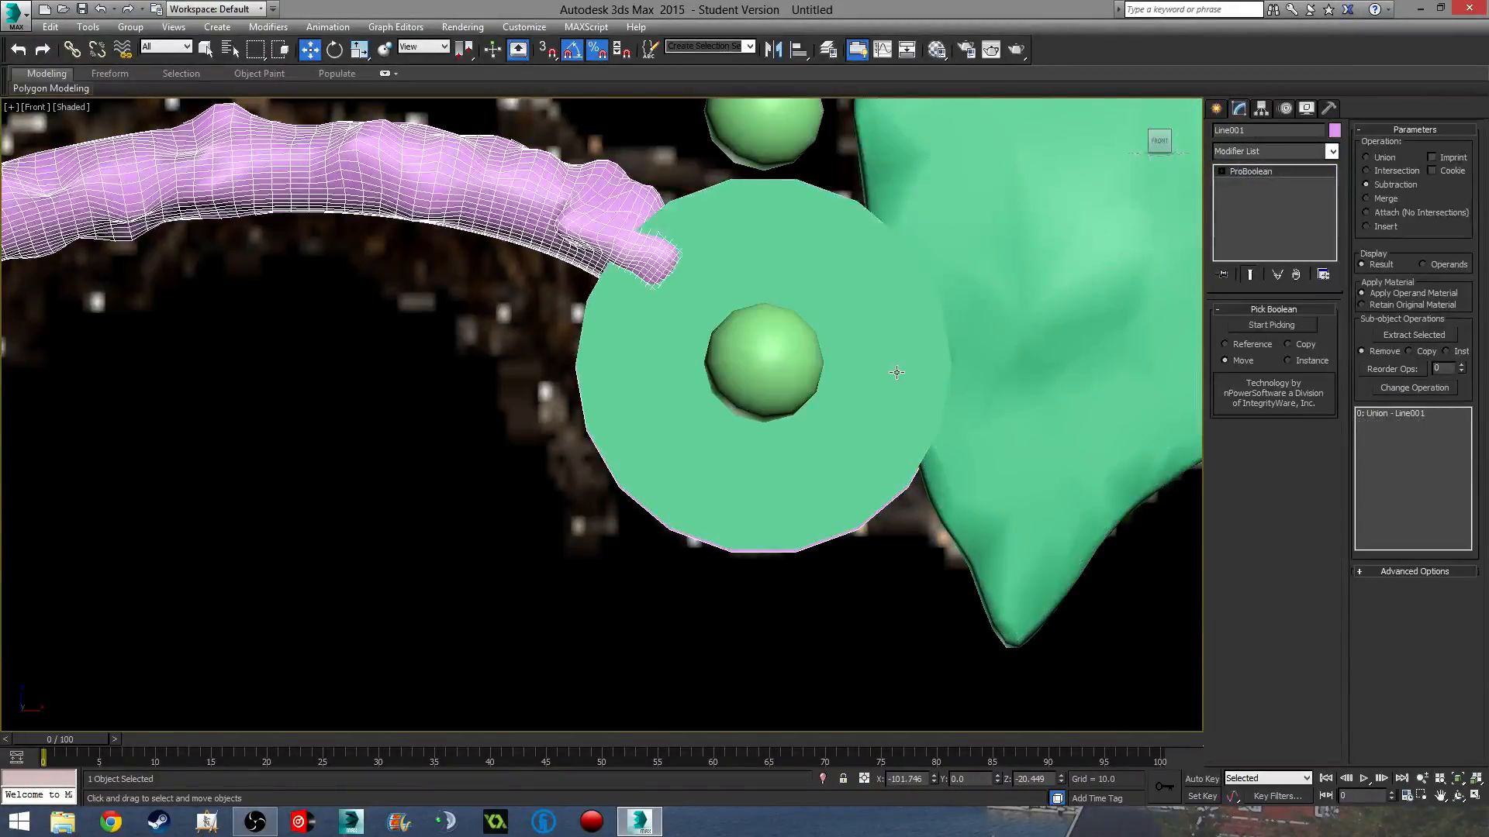
pyautogui.moveTo(896, 372); pyautogui.dragTo(836, 463, button='middle')
pyautogui.keyDown('ctrl'); pyautogui.click(794, 504); pyautogui.keyUp('ctrl')
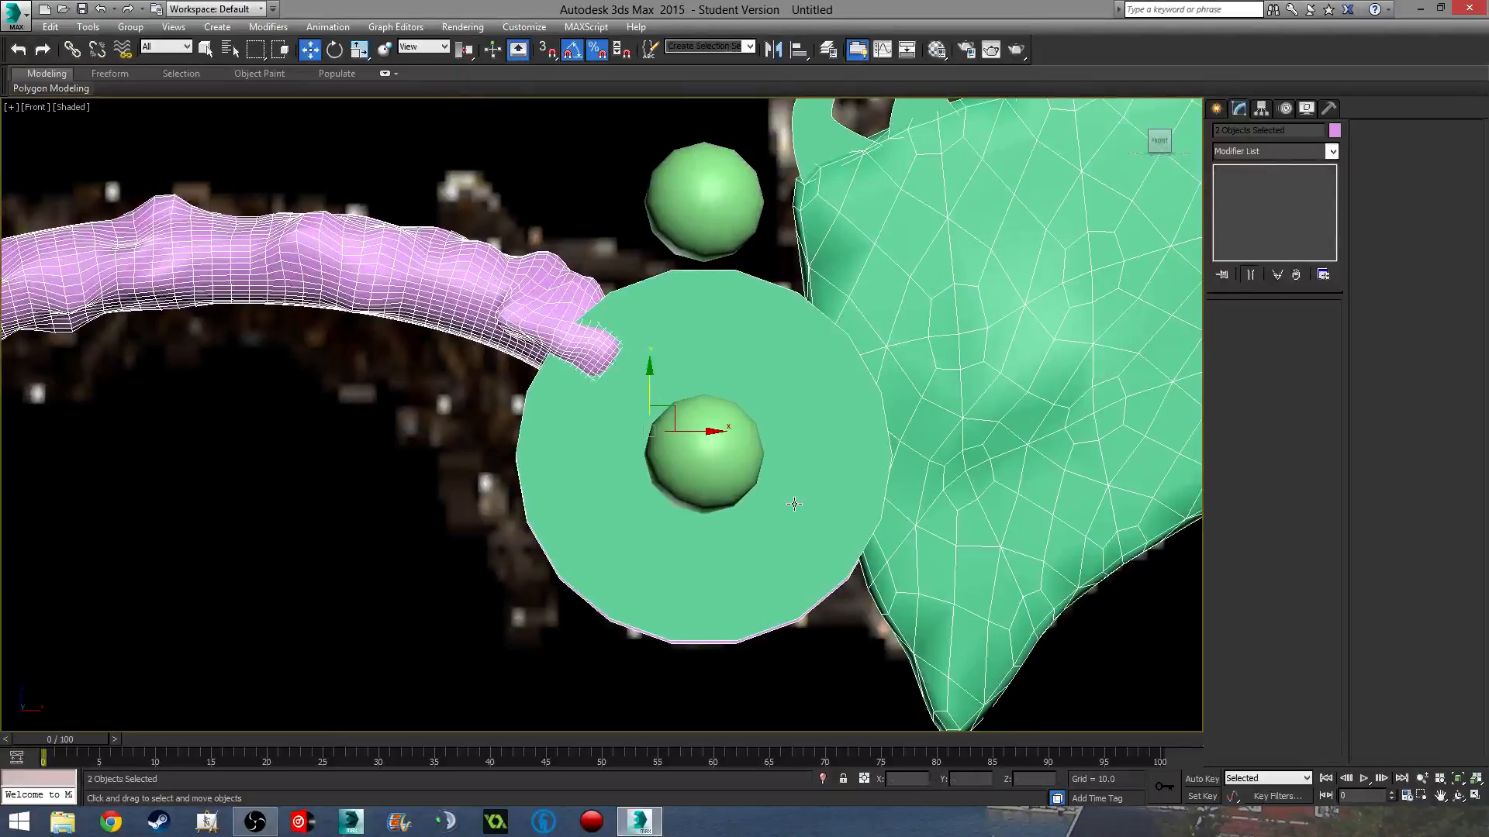
pyautogui.hotkey('ctrl', 'z')
pyautogui.hotkey('ctrl', 'z')
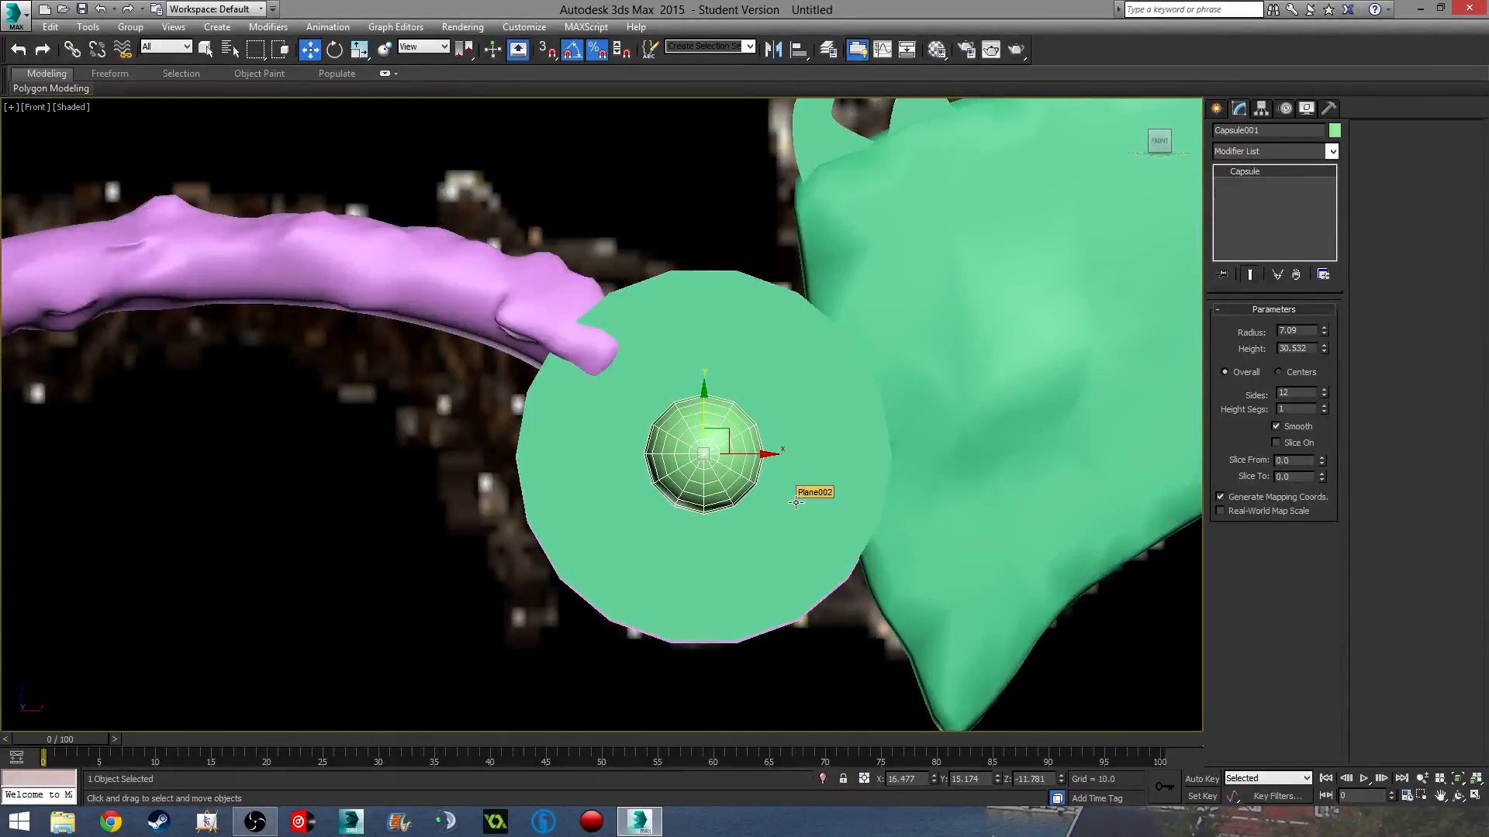
# - Check the triangulated faces of the green body's disc and convert the body from Editable Mesh to Editable Poly
pyautogui.moveTo(795, 503)
pyautogui.keyDown('alt'); pyautogui.mouseDown(button='middle')
pyautogui.moveTo(771, 632)
pyautogui.moveTo(686, 581)
pyautogui.moveTo(770, 563)
pyautogui.moveTo(770, 507)
pyautogui.mouseUp(button='middle'); pyautogui.keyUp('alt')
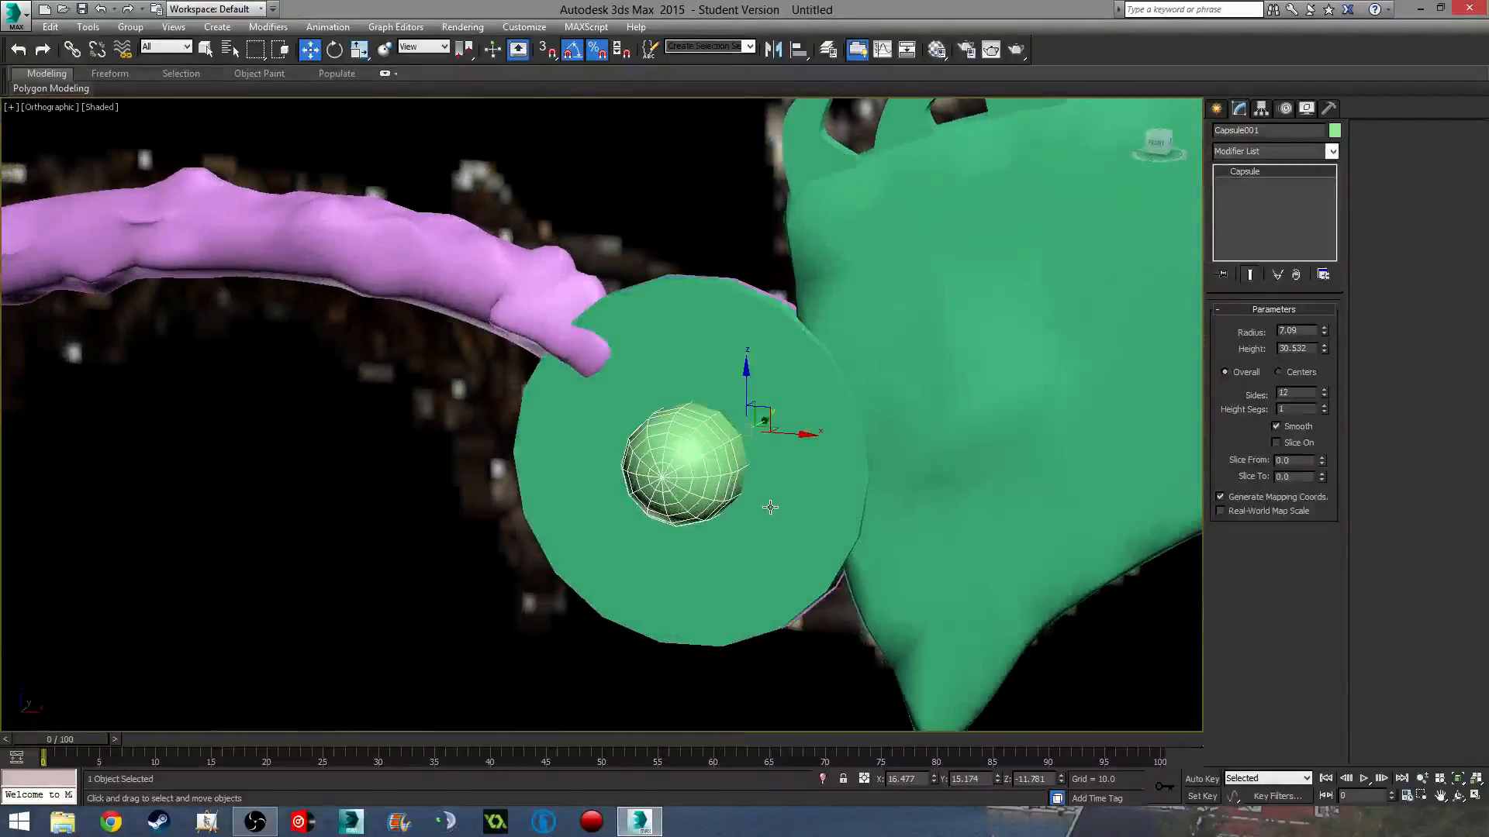
pyautogui.click(794, 496)
pyautogui.click(1290, 332)
pyautogui.click(807, 465)
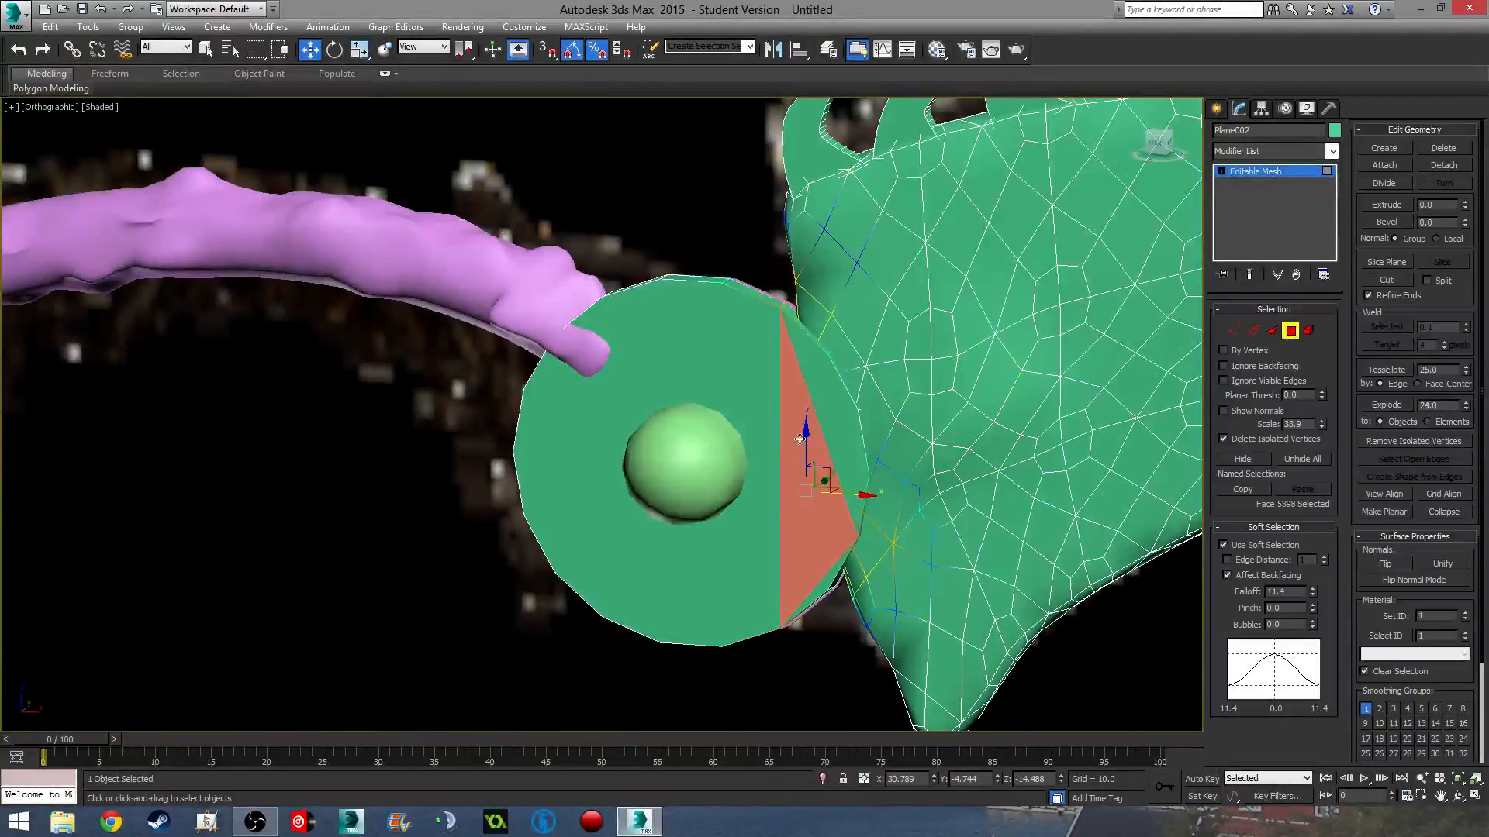
pyautogui.click(703, 365)
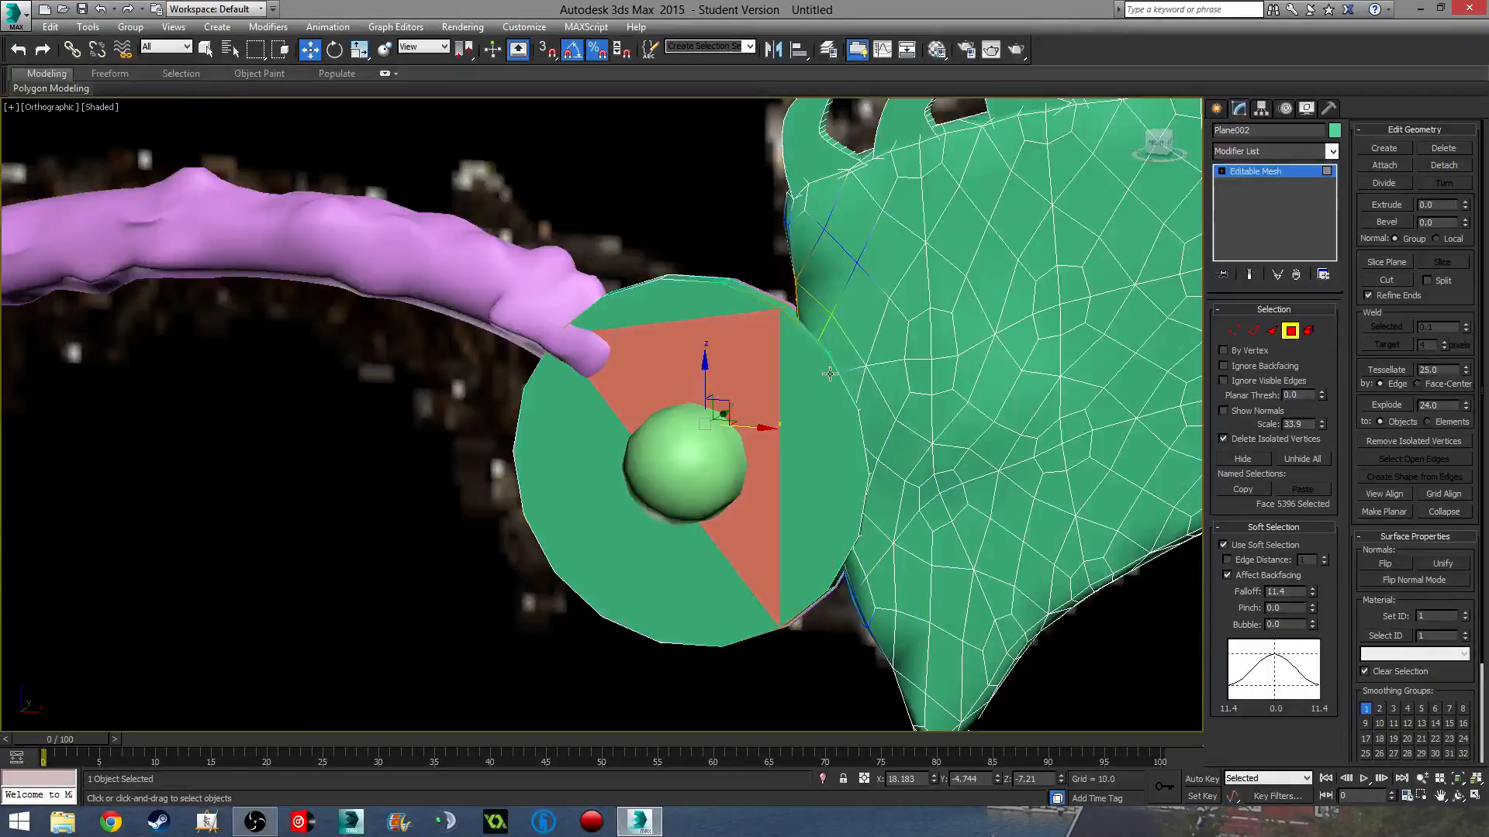
pyautogui.rightClick(1273, 170)
pyautogui.click(1323, 304)
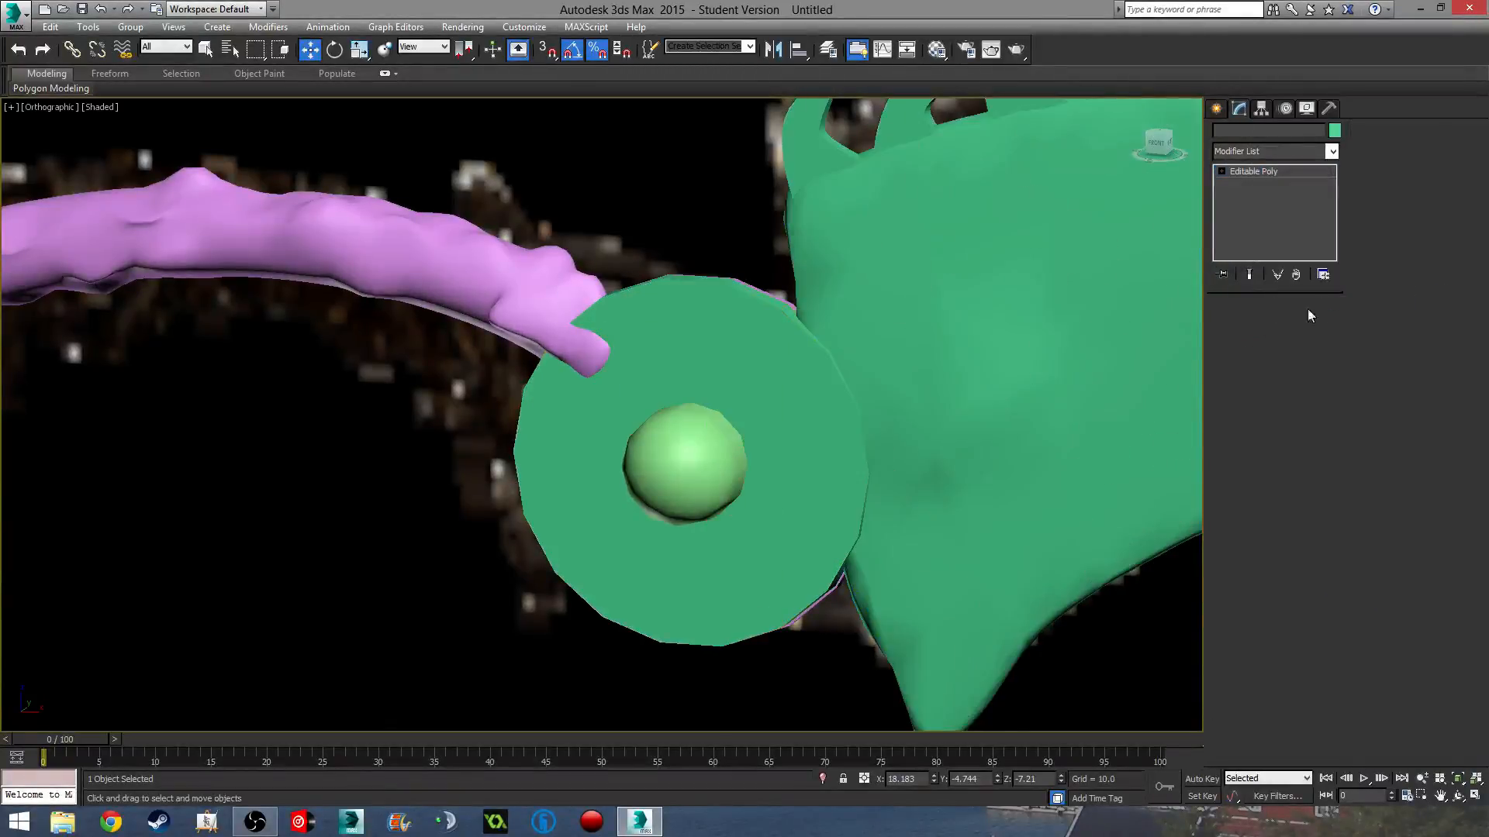
# - Try to scale the green body's two selected disc faces inward around the capsule, and undo the scaling
pyautogui.click(1301, 328)
pyautogui.keyDown('alt'); pyautogui.moveTo(760, 372); pyautogui.dragTo(733, 448, button='middle'); pyautogui.keyUp('alt')
pyautogui.keyDown('ctrl'); pyautogui.click(799, 376); pyautogui.keyUp('ctrl')
pyautogui.press('r')
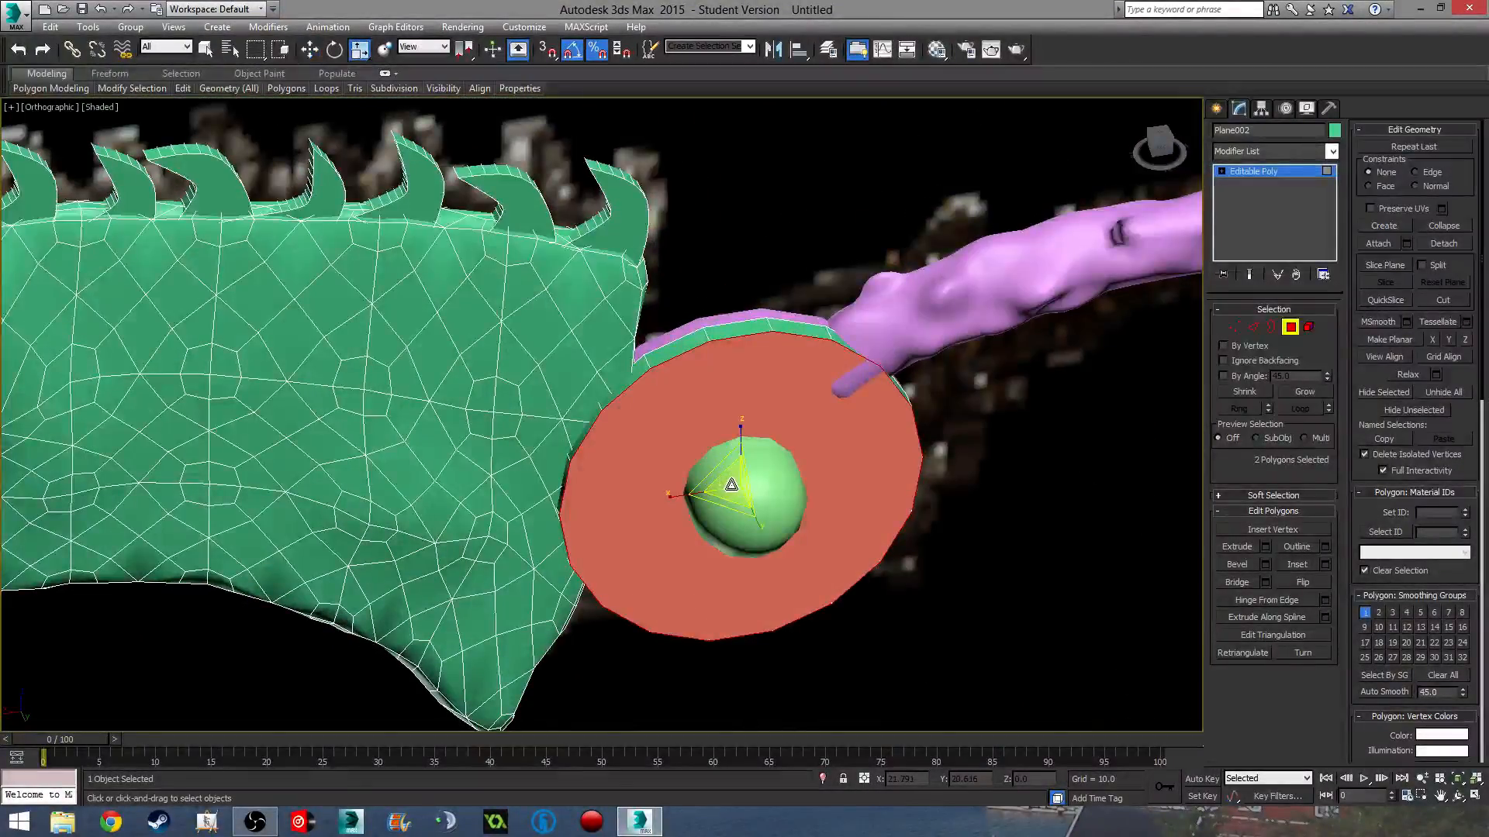
pyautogui.moveTo(731, 486); pyautogui.dragTo(719, 529)
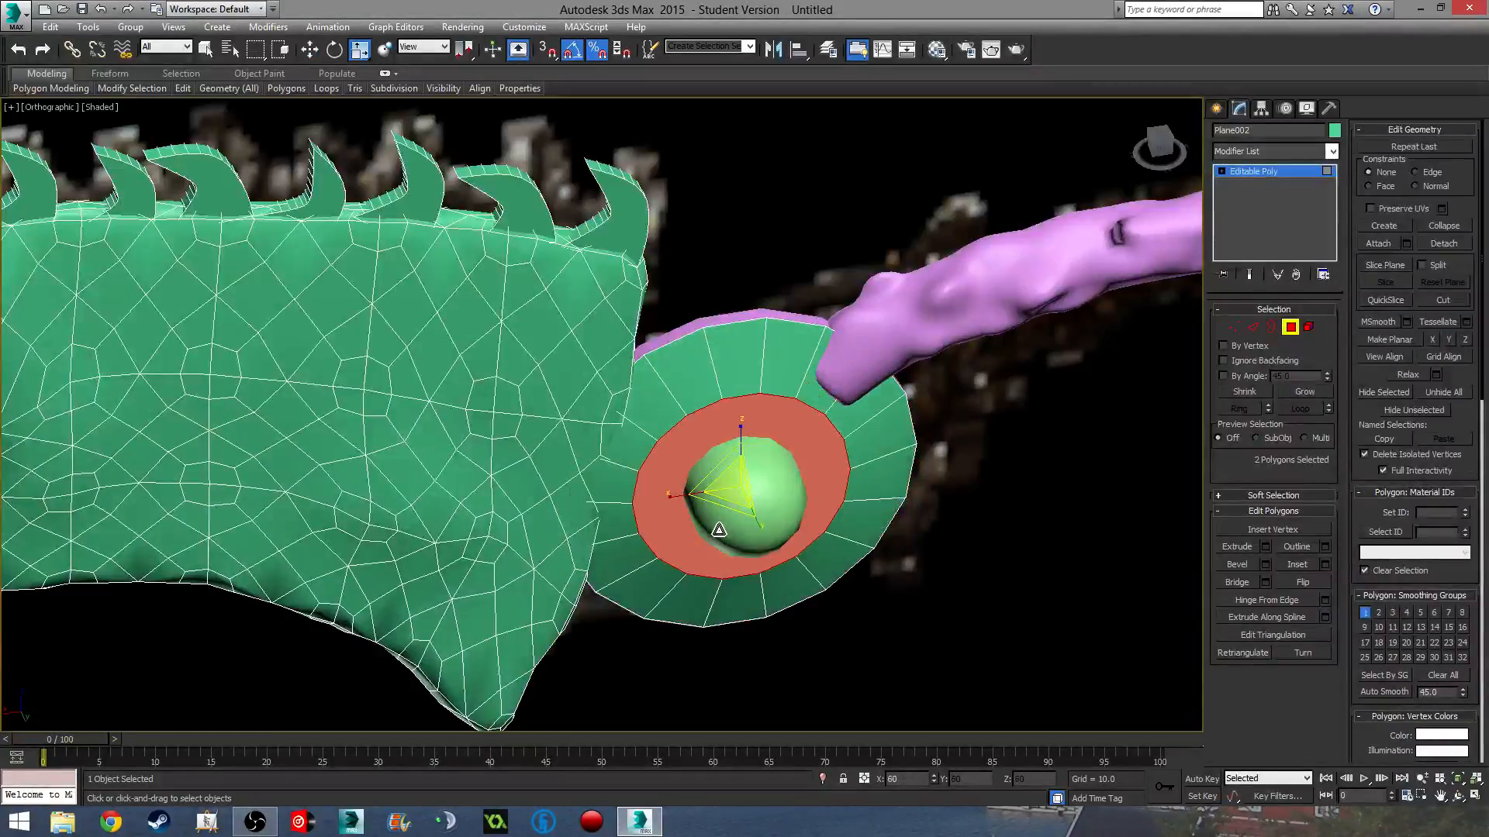
pyautogui.hotkey('ctrl', 'z')
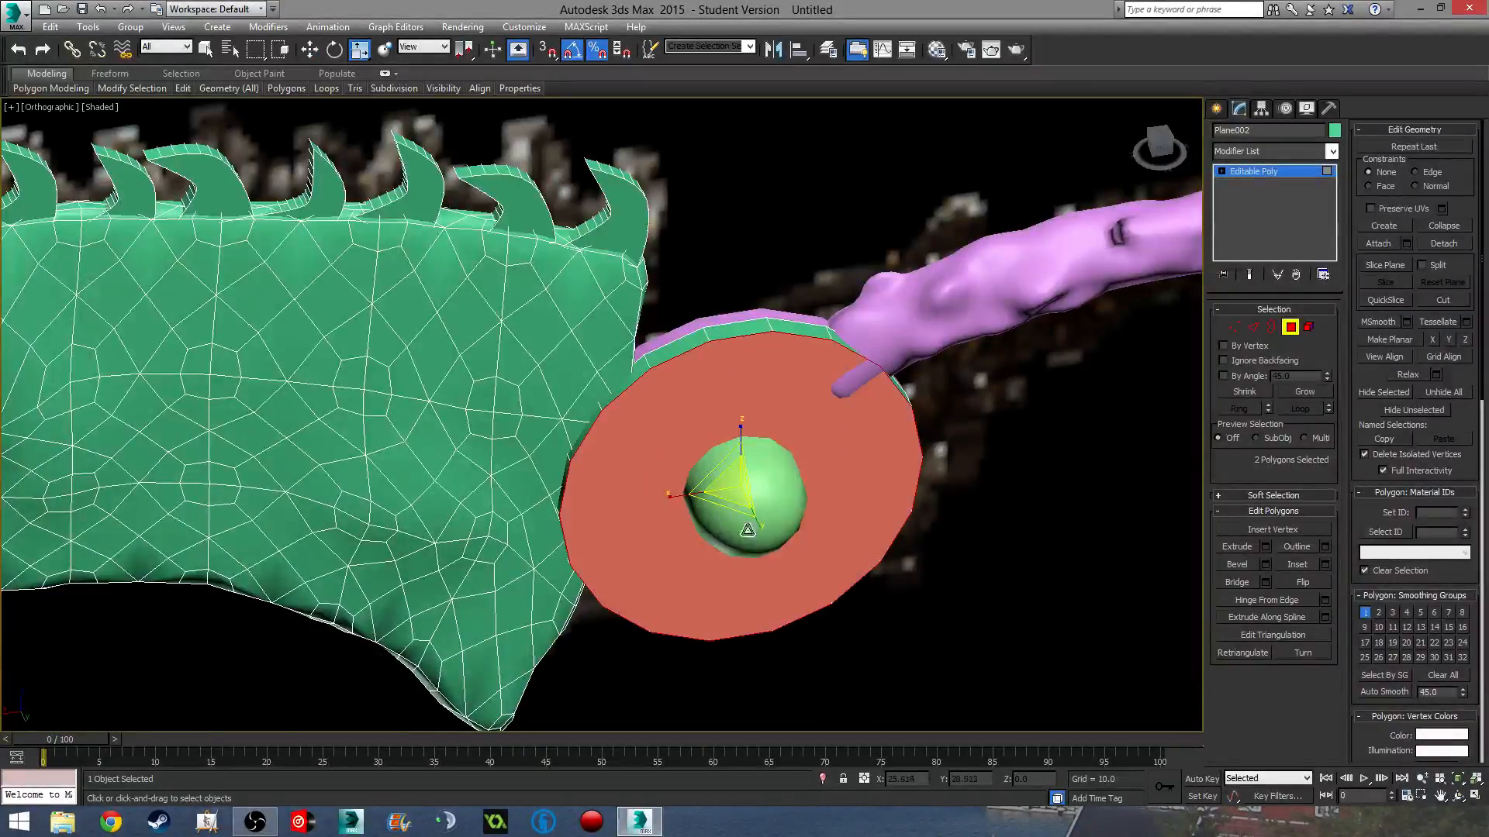
# - Select the green body's two disc elements around the capsule and scale them uniformly to 60 percent
pyautogui.press('5')
pyautogui.click(770, 332)
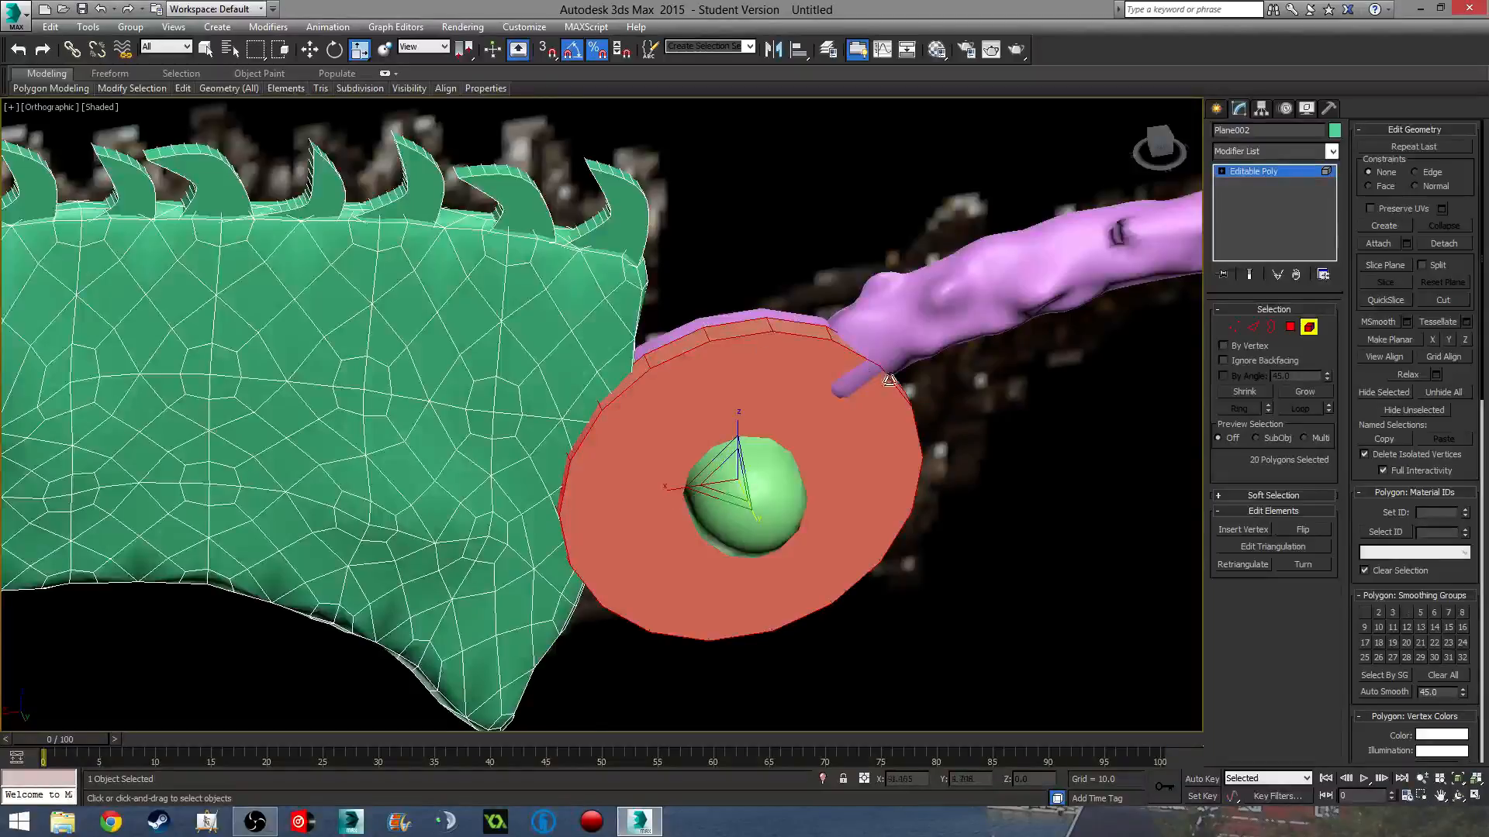
pyautogui.keyDown('alt'); pyautogui.moveTo(770, 331); pyautogui.dragTo(755, 435, button='middle'); pyautogui.keyUp('alt')
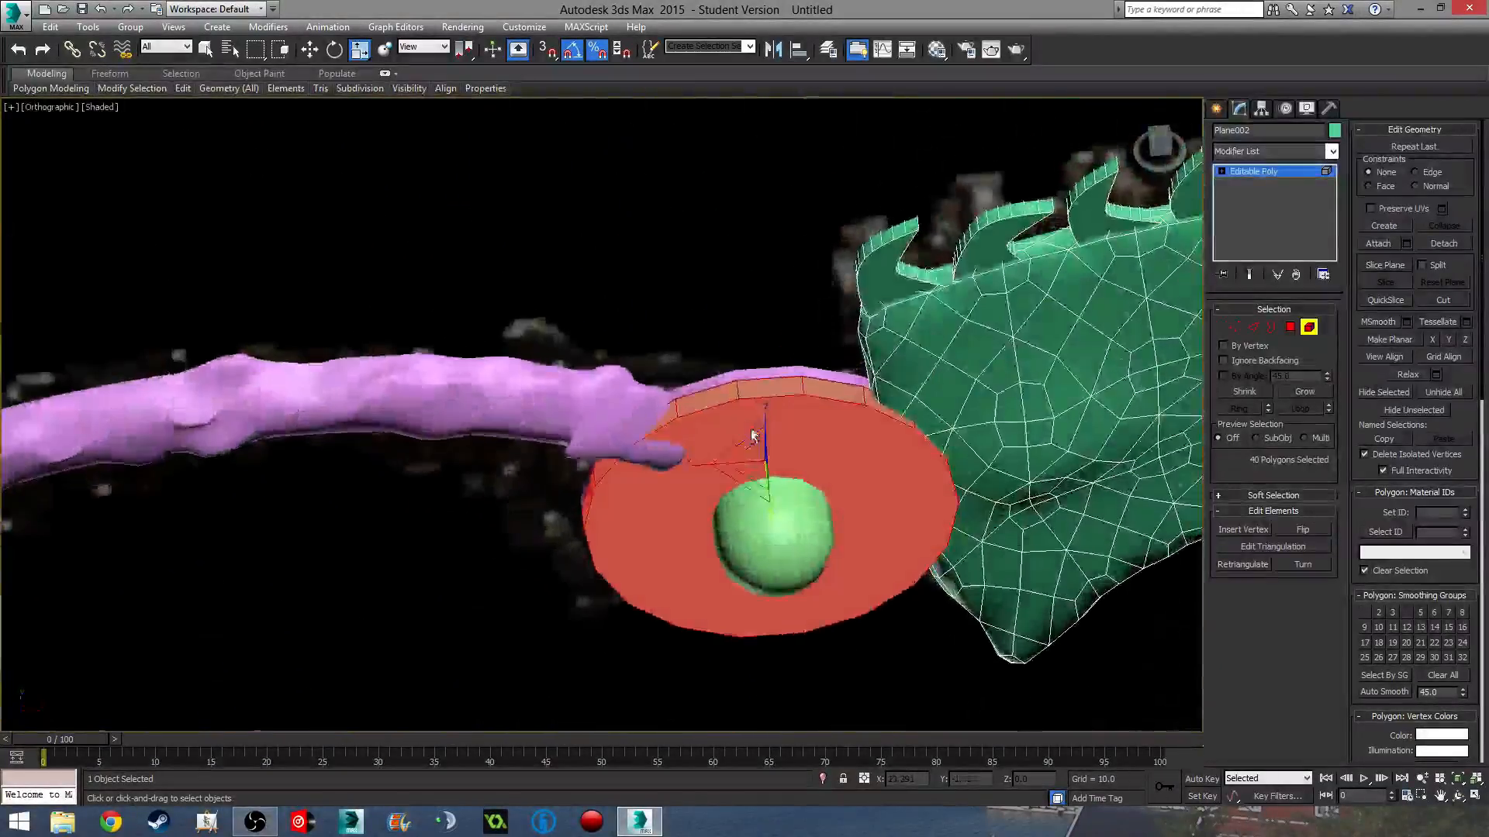
pyautogui.moveTo(757, 455); pyautogui.dragTo(781, 500)
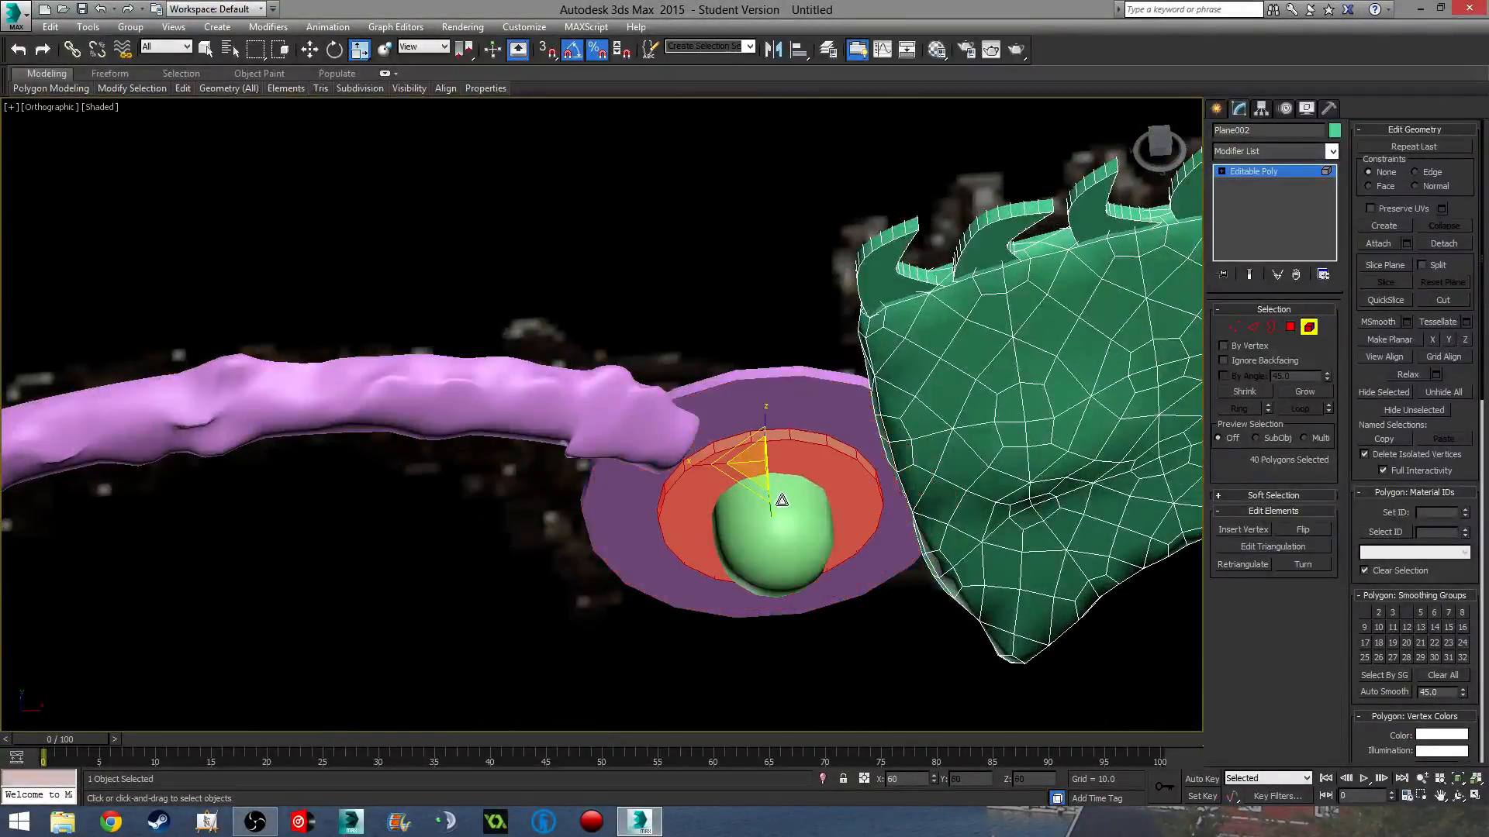
pyautogui.moveTo(783, 502)
pyautogui.keyDown('alt'); pyautogui.mouseDown(button='middle')
pyautogui.moveTo(853, 502)
pyautogui.moveTo(856, 448)
pyautogui.moveTo(801, 492)
pyautogui.moveTo(775, 477)
pyautogui.mouseUp(button='middle'); pyautogui.keyUp('alt')
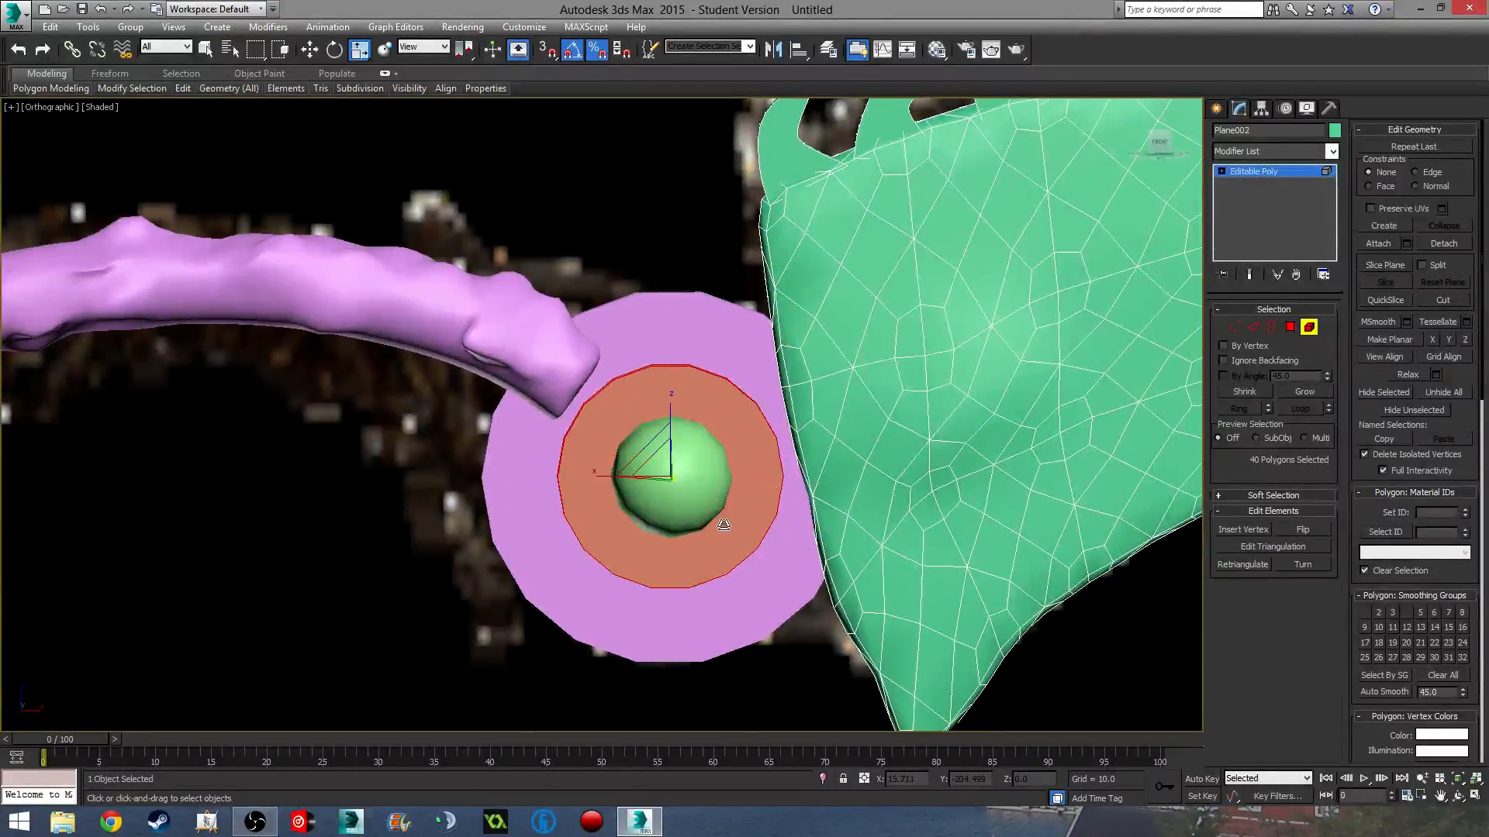
# - Move the two scaled green discs about 6.3 units along X and 2.6 along Z toward the body
pyautogui.press('w')
pyautogui.moveTo(723, 525); pyautogui.dragTo(619, 535, button='middle')
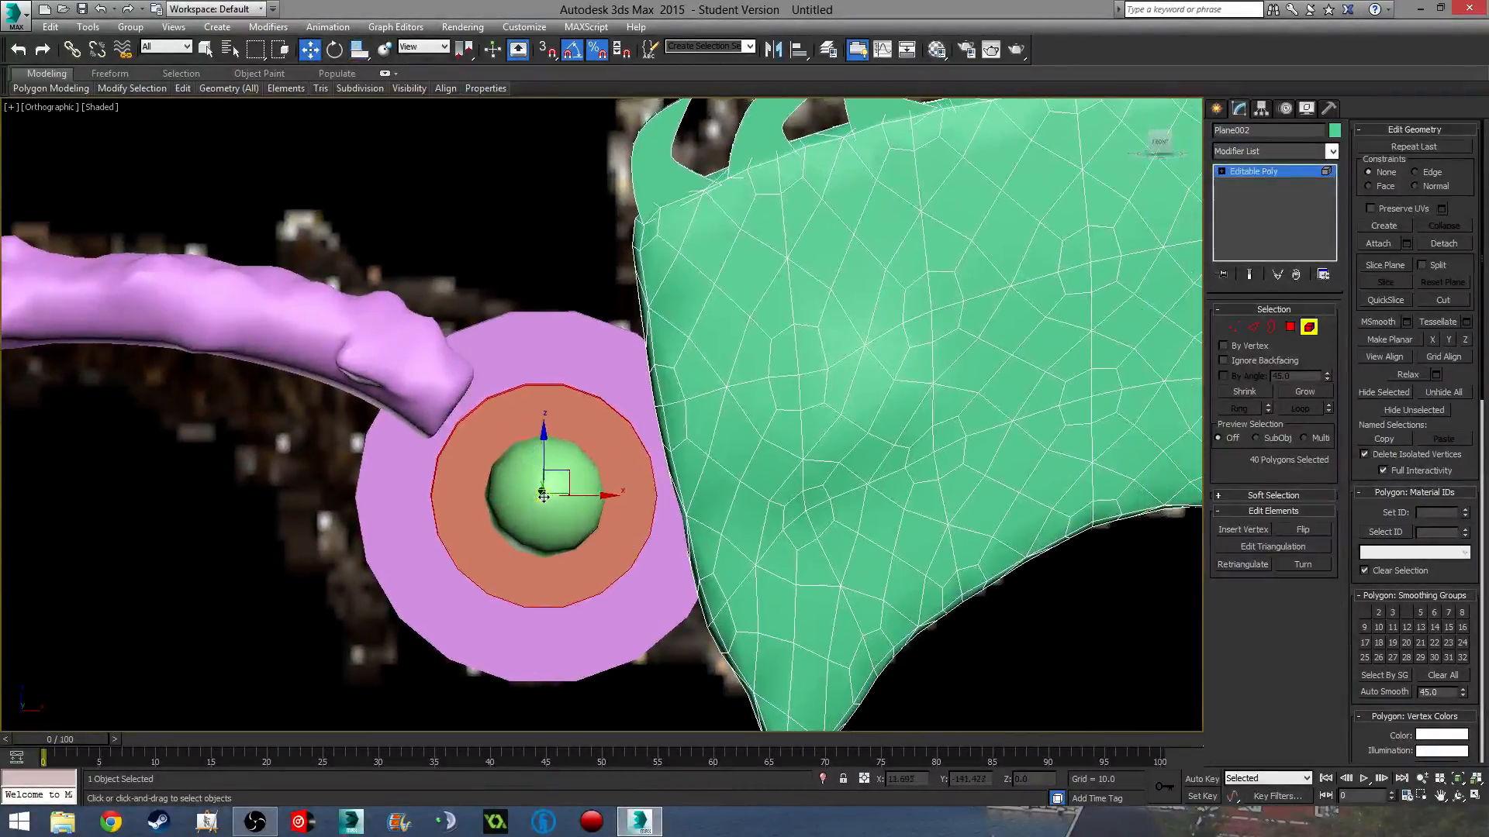
pyautogui.moveTo(544, 497); pyautogui.dragTo(596, 474)
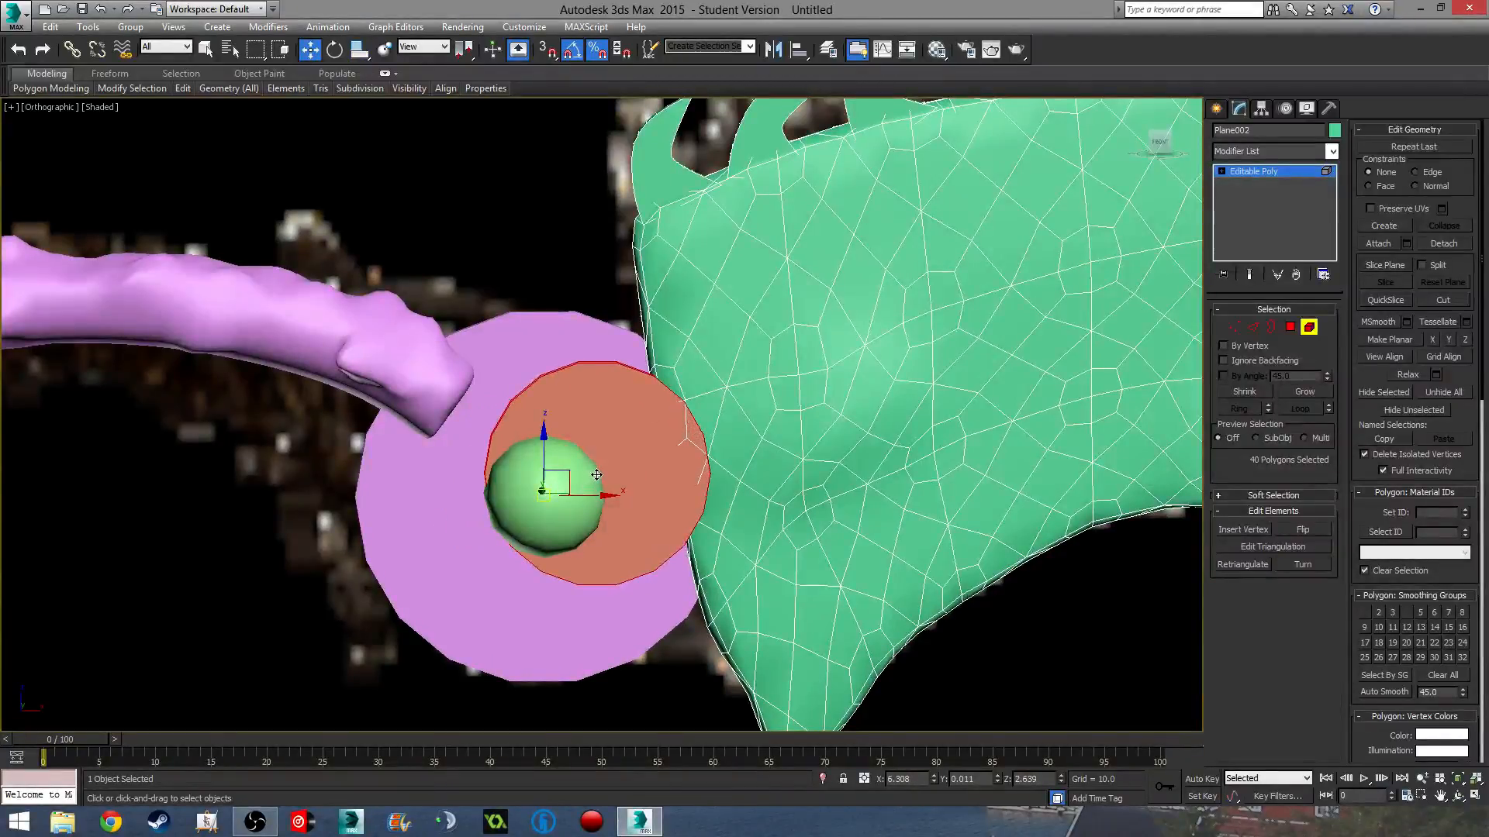
pyautogui.scroll(-4, 698, 504)
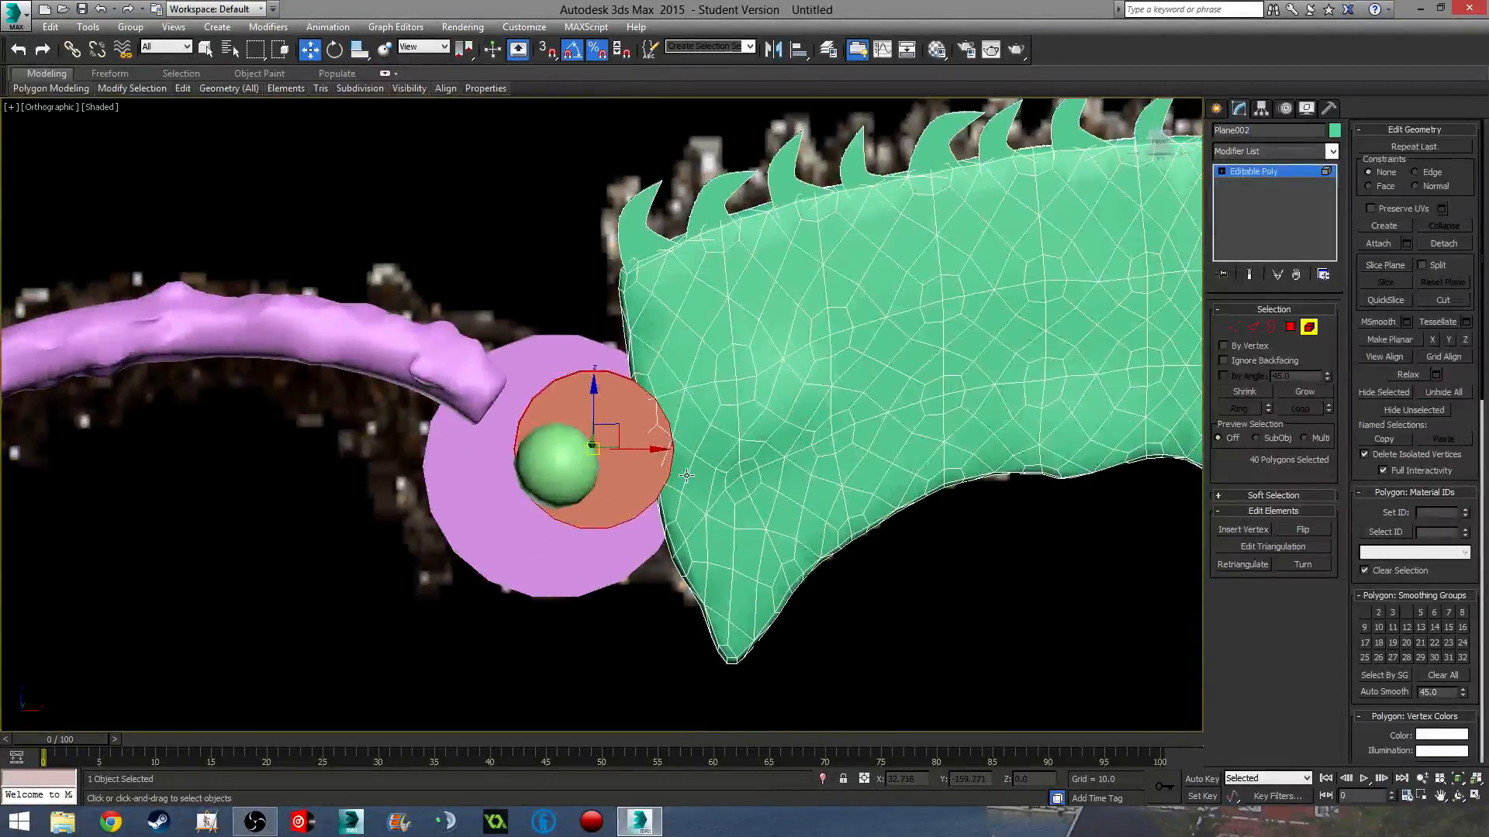
pyautogui.moveTo(686, 475); pyautogui.dragTo(809, 430, button='middle')
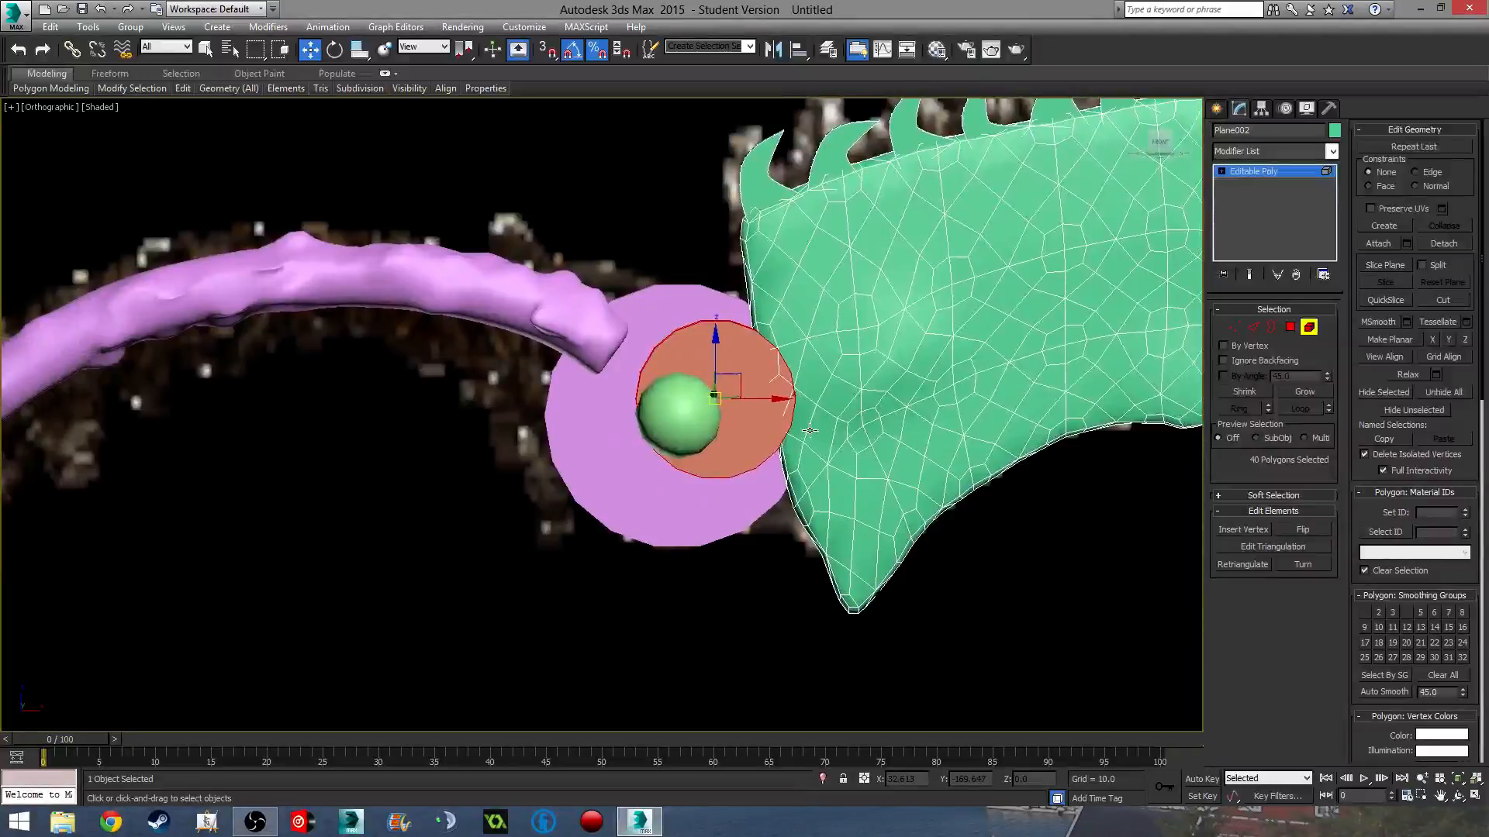
# - Leave the green body's element editing and select the disc element of the purple tube
pyautogui.click(680, 502)
pyautogui.click(1309, 326)
pyautogui.click(609, 388)
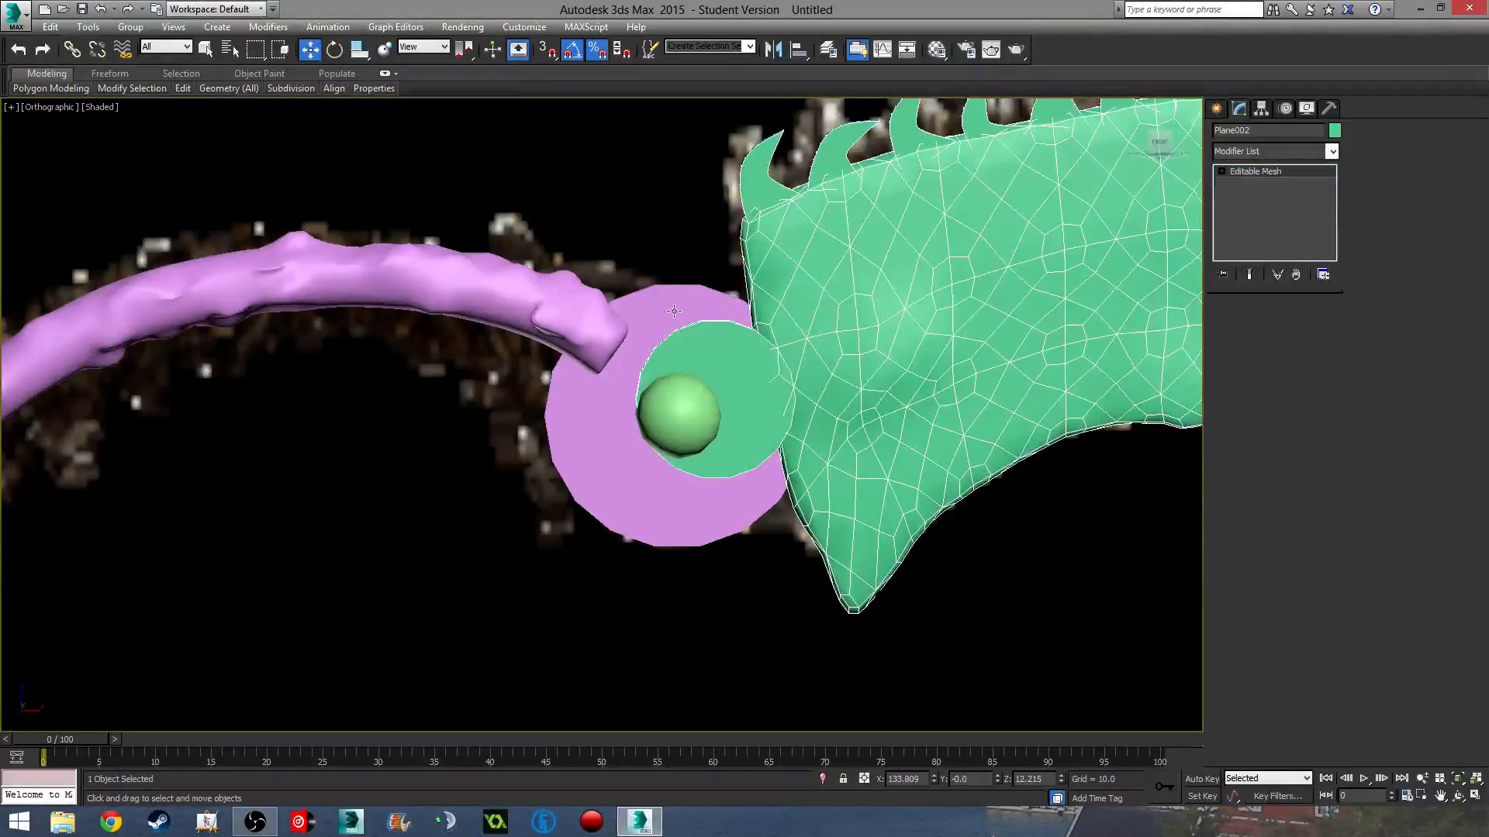
pyautogui.click(1308, 331)
pyautogui.click(663, 317)
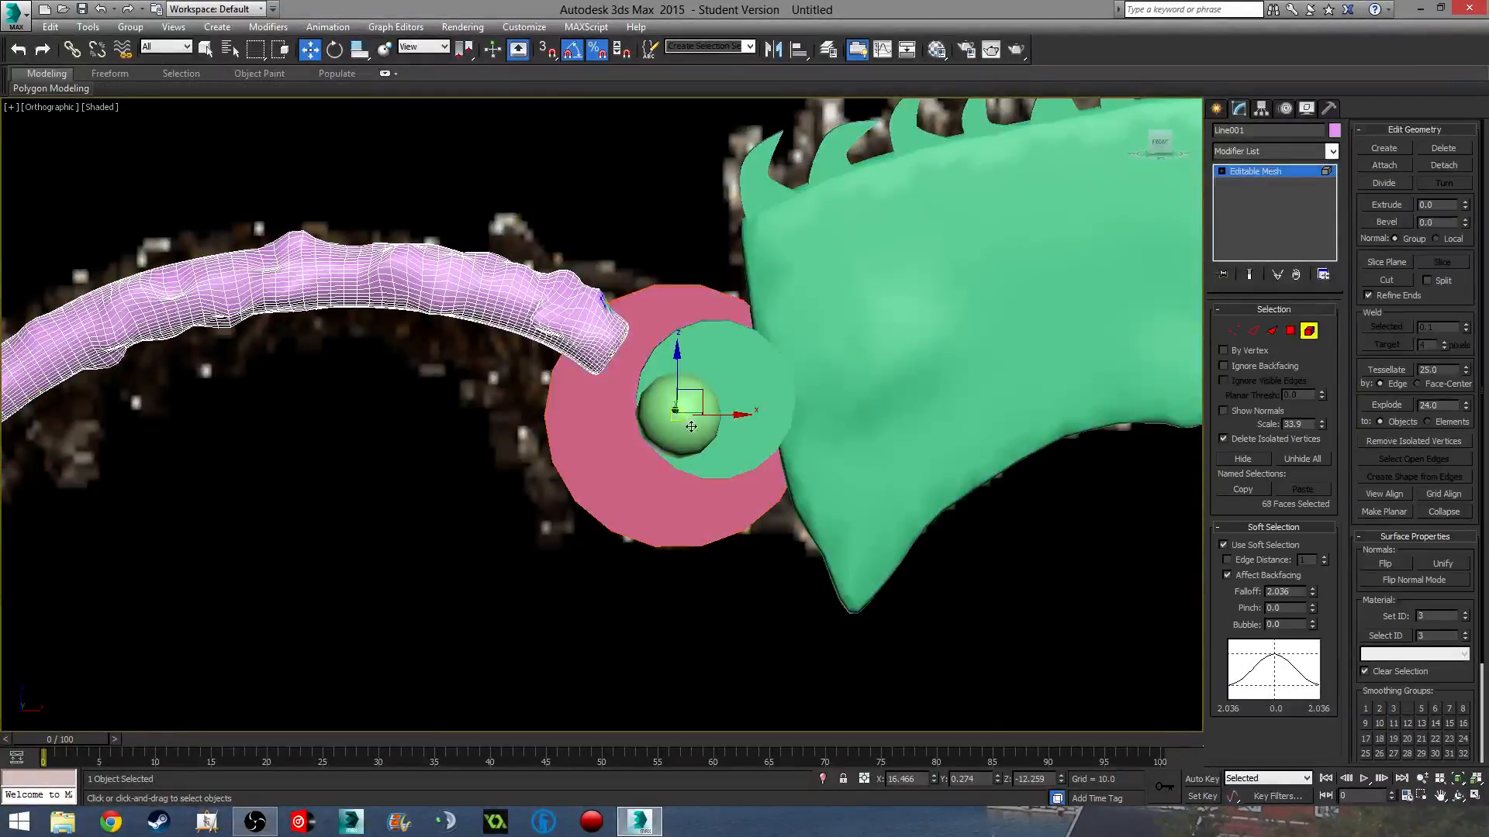
# - Try to scale the purple disc down around the capsule with soft selection still on
pyautogui.press('y')
pyautogui.moveTo(668, 399)
pyautogui.mouseDown()
pyautogui.moveTo(673, 377)
pyautogui.moveTo(669, 393)
pyautogui.mouseUp()
pyautogui.press('w')
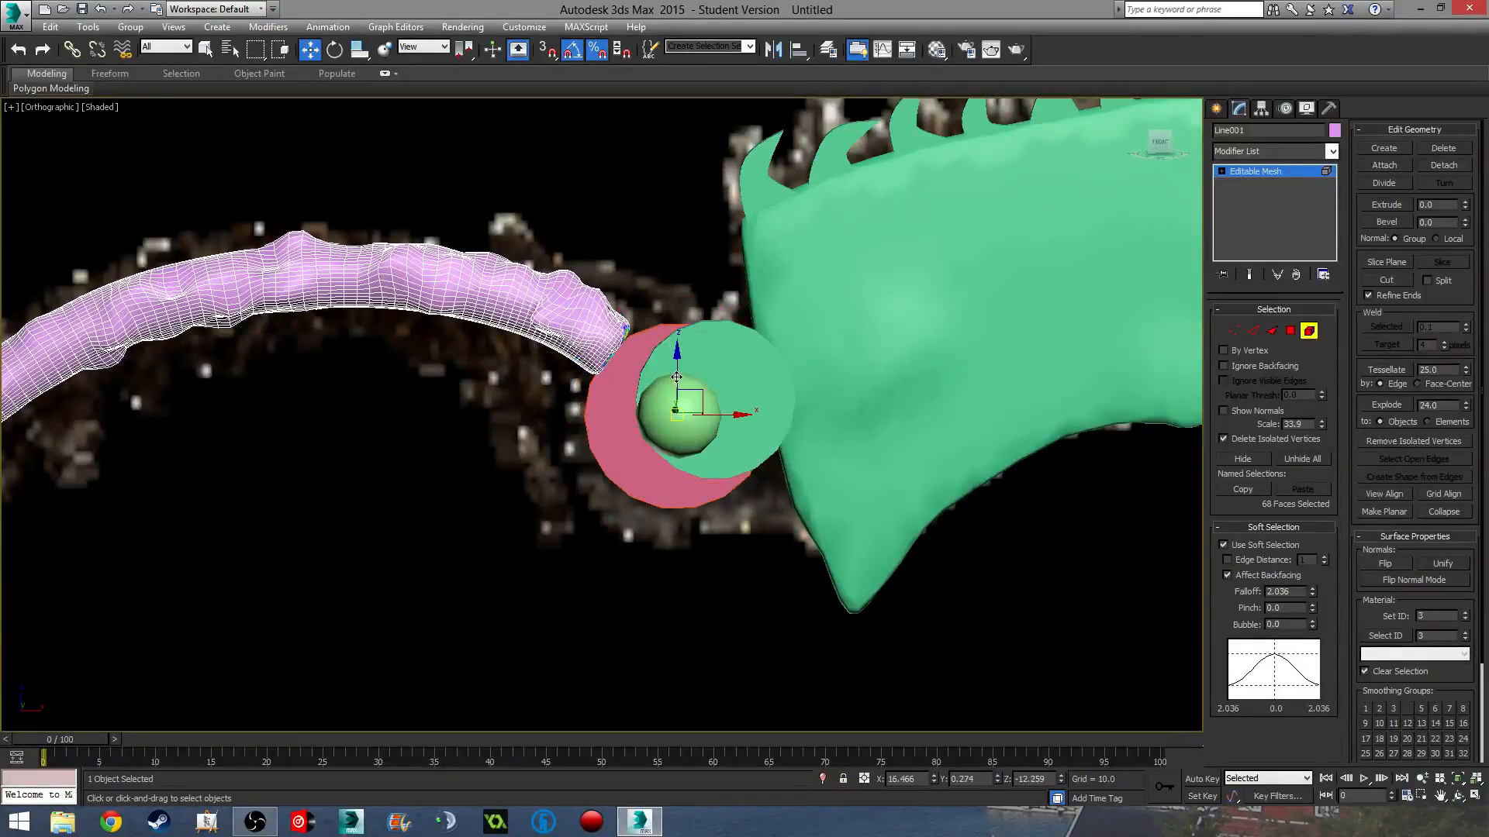
pyautogui.scroll(10, 626, 341)
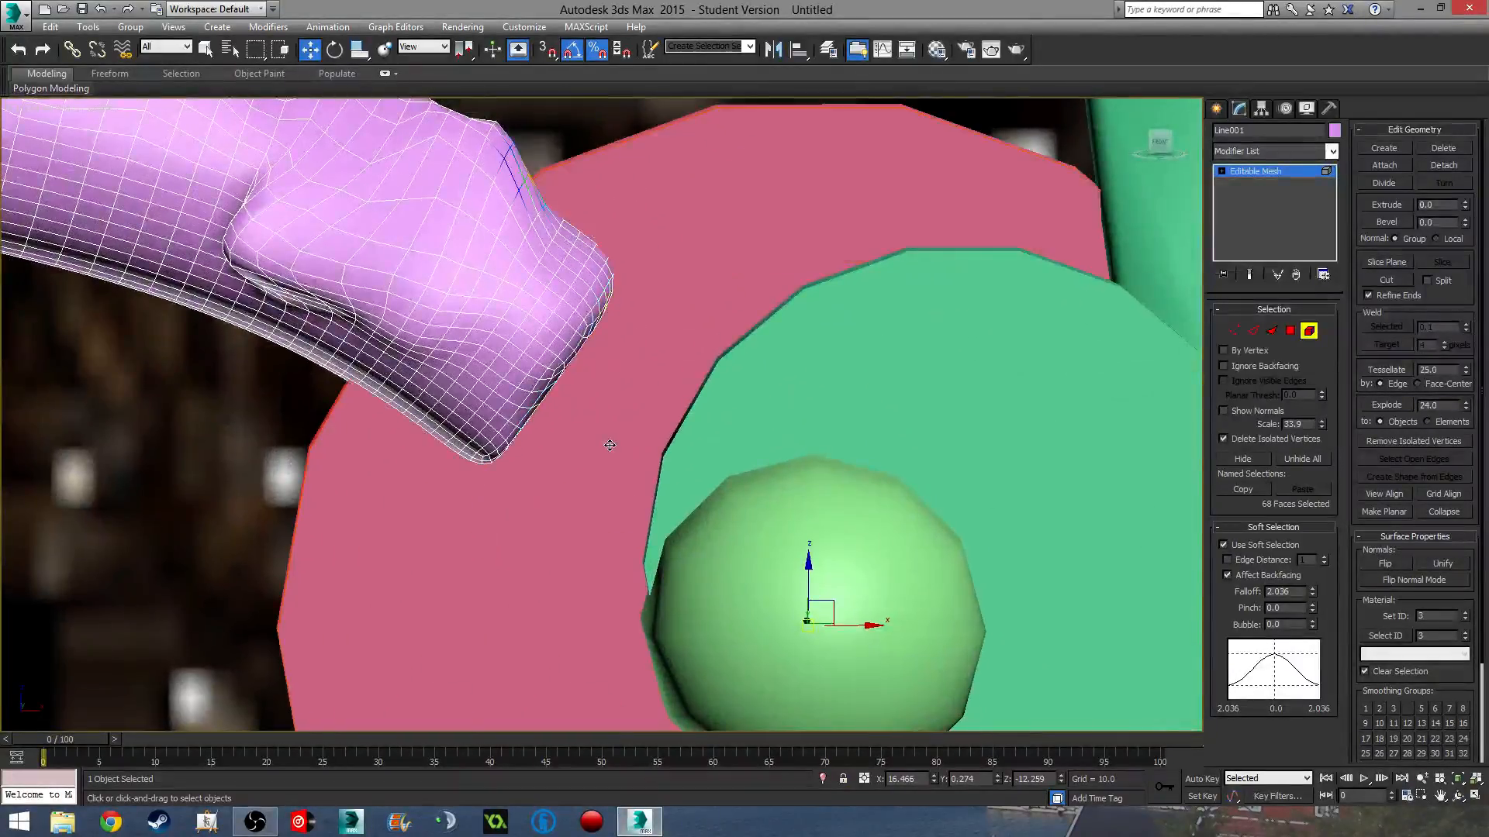
pyautogui.scroll(-2, 605, 370)
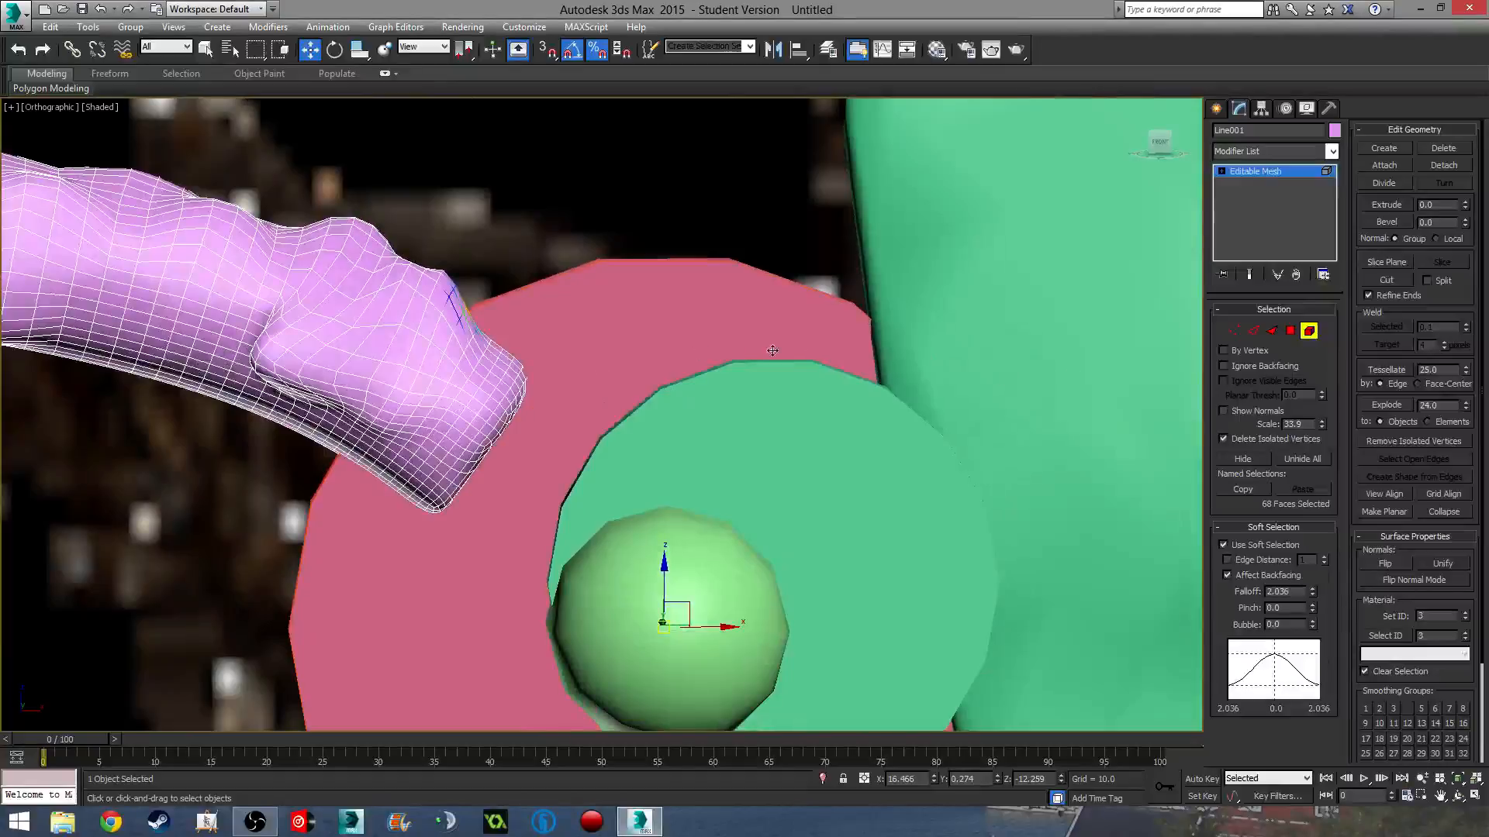
# - Turn off soft selection and scale the purple disc element down uniformly, keeping it larger than the green discs
pyautogui.keyDown('alt'); pyautogui.moveTo(664, 362); pyautogui.dragTo(710, 440, button='middle'); pyautogui.keyUp('alt')
pyautogui.click(1225, 547)
pyautogui.press('r')
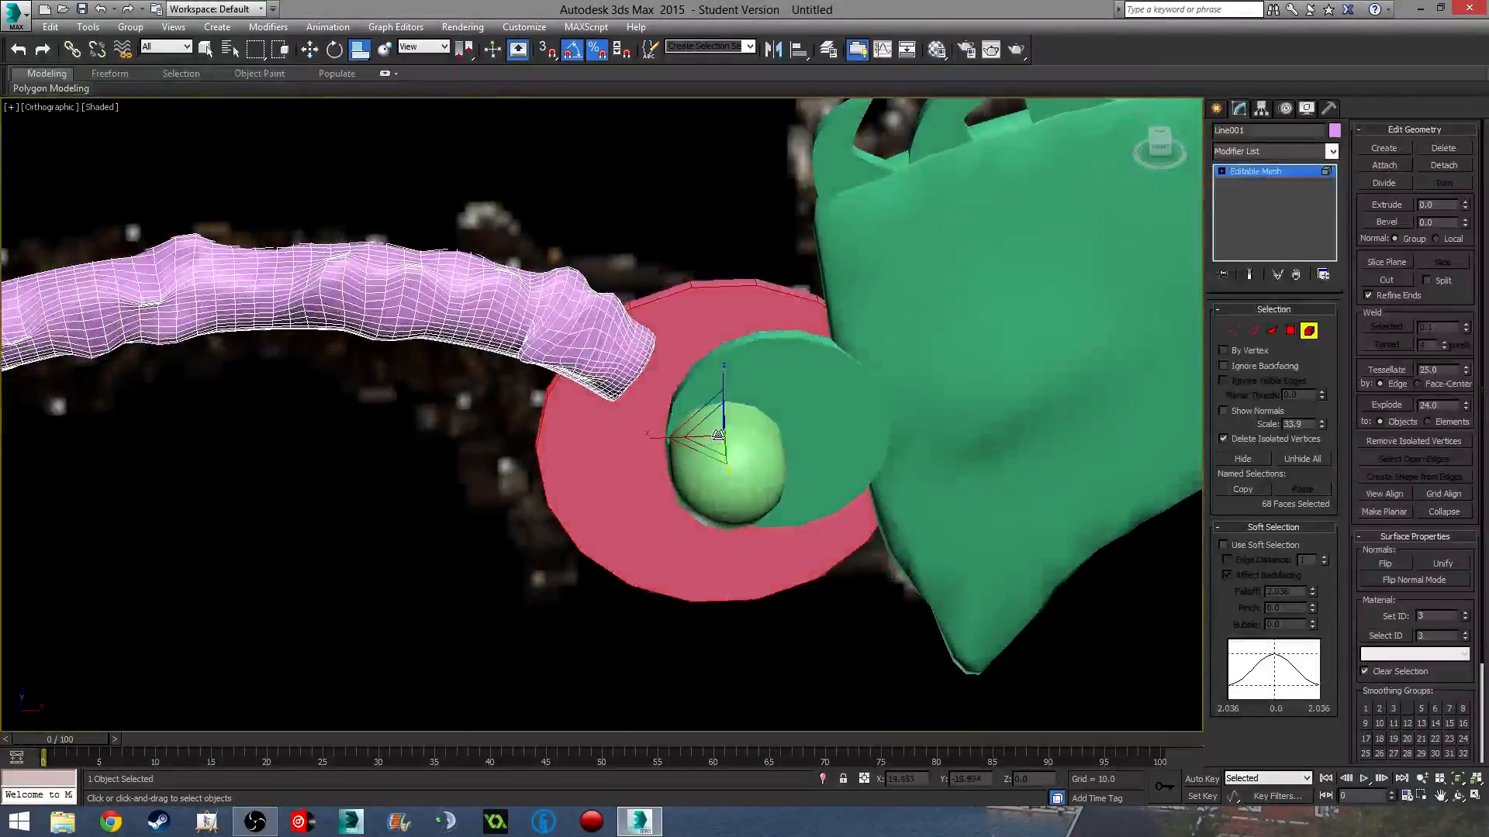
pyautogui.moveTo(716, 435); pyautogui.dragTo(732, 449)
# - Scale the purple disc slightly thinner along Y so it fits between the two green discs
pyautogui.keyDown('alt'); pyautogui.moveTo(730, 449); pyautogui.dragTo(763, 469, button='middle'); pyautogui.keyUp('alt')
pyautogui.moveTo(783, 465); pyautogui.dragTo(776, 464)
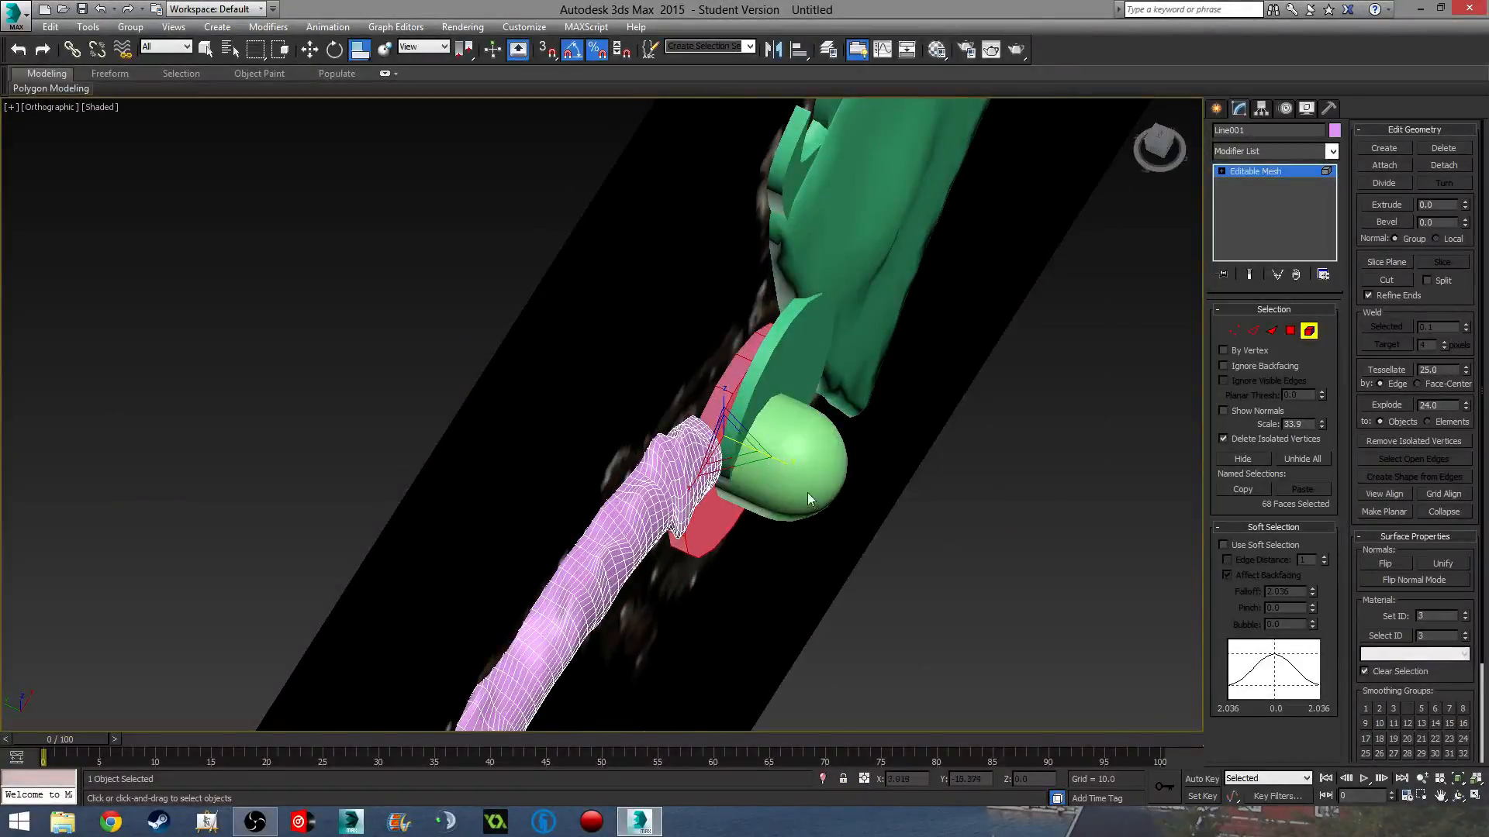
pyautogui.keyDown('alt'); pyautogui.moveTo(807, 493); pyautogui.dragTo(860, 541, button='middle'); pyautogui.keyUp('alt')
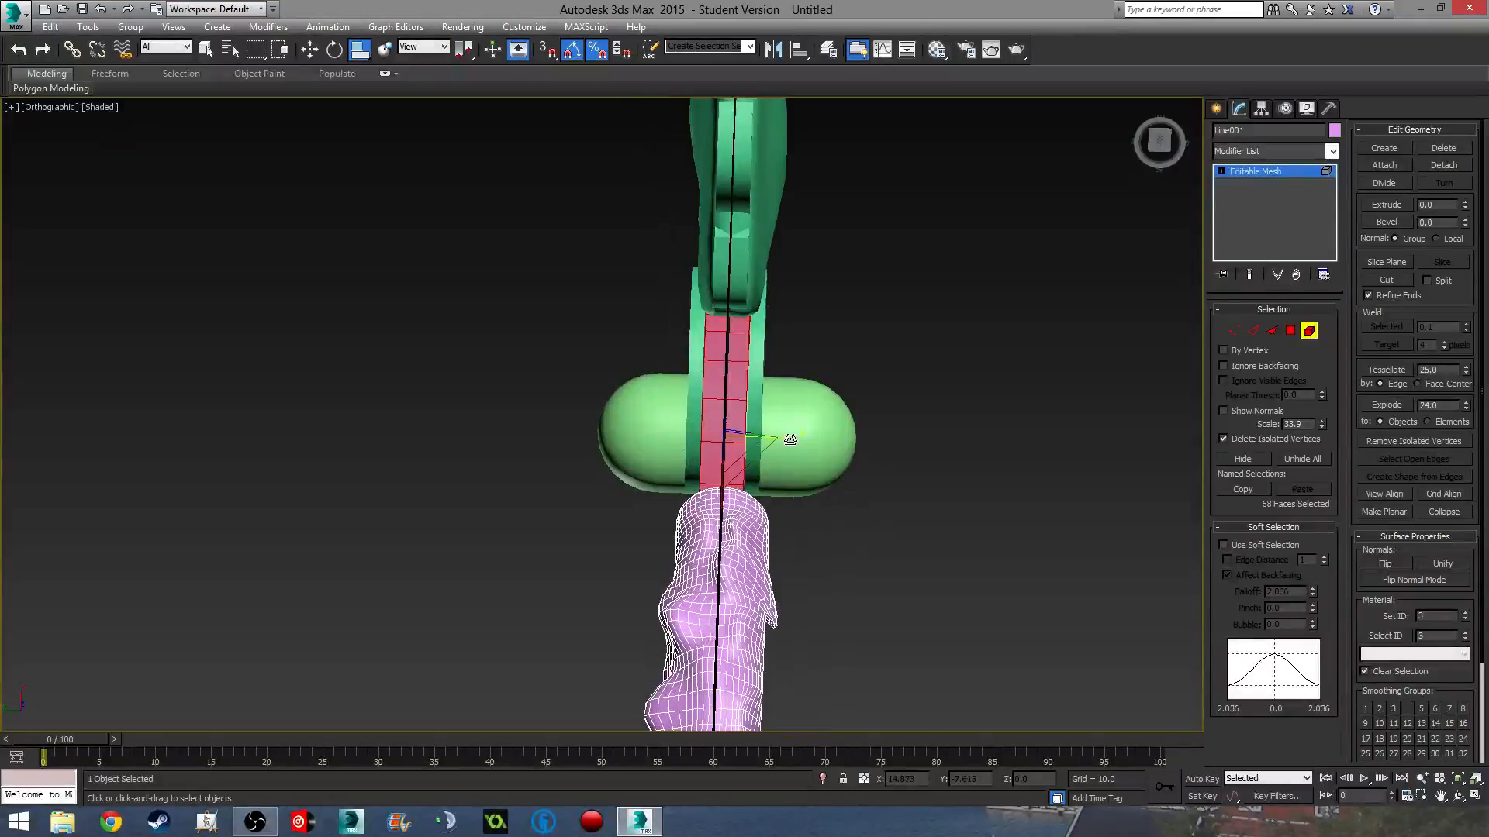
pyautogui.moveTo(790, 440); pyautogui.dragTo(783, 440)
pyautogui.keyDown('alt'); pyautogui.moveTo(844, 503); pyautogui.dragTo(682, 363, button='middle'); pyautogui.keyUp('alt')
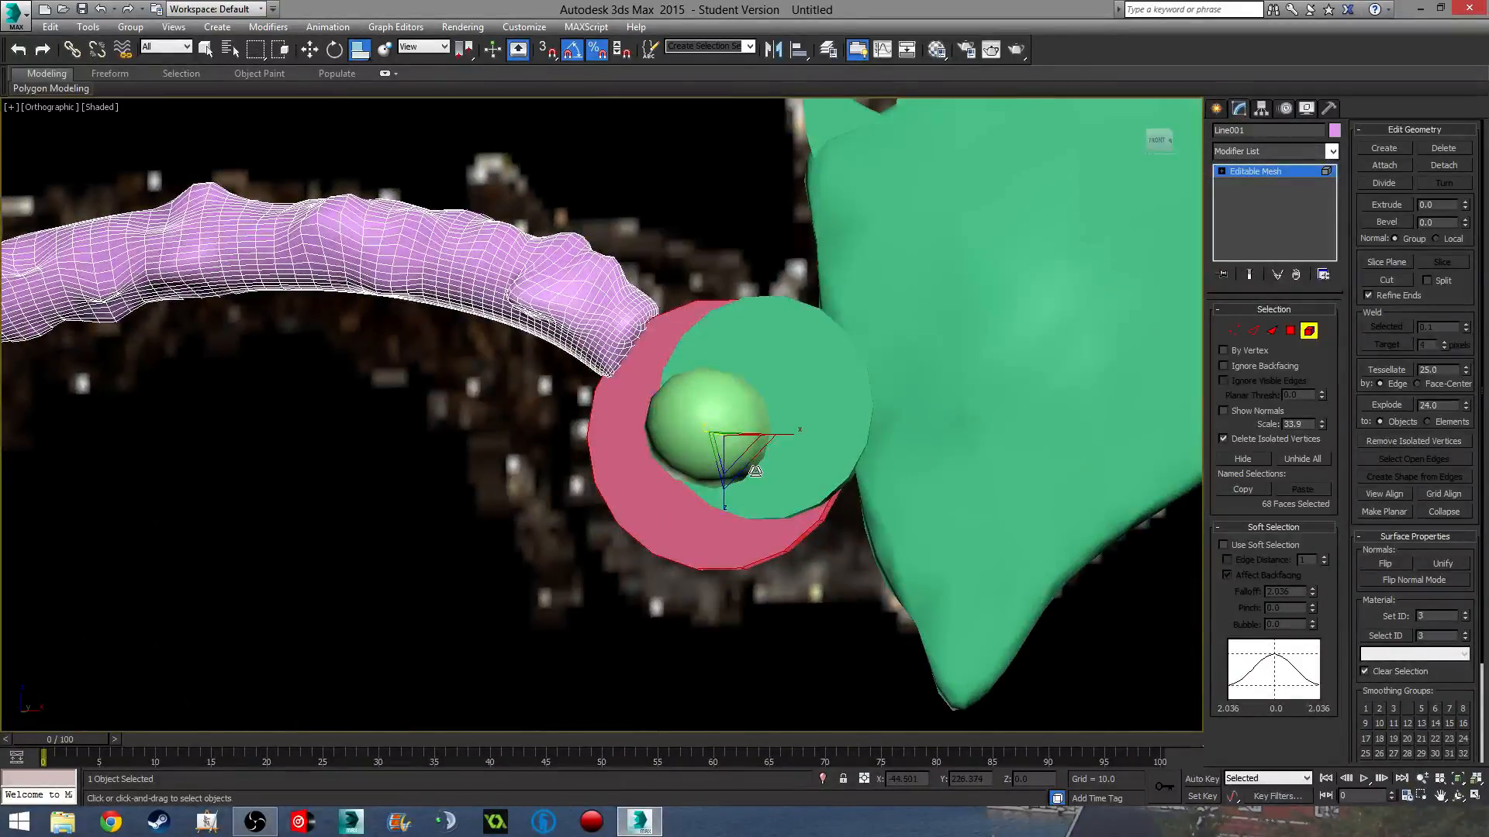
pyautogui.moveTo(919, 504); pyautogui.dragTo(987, 482, button='middle')
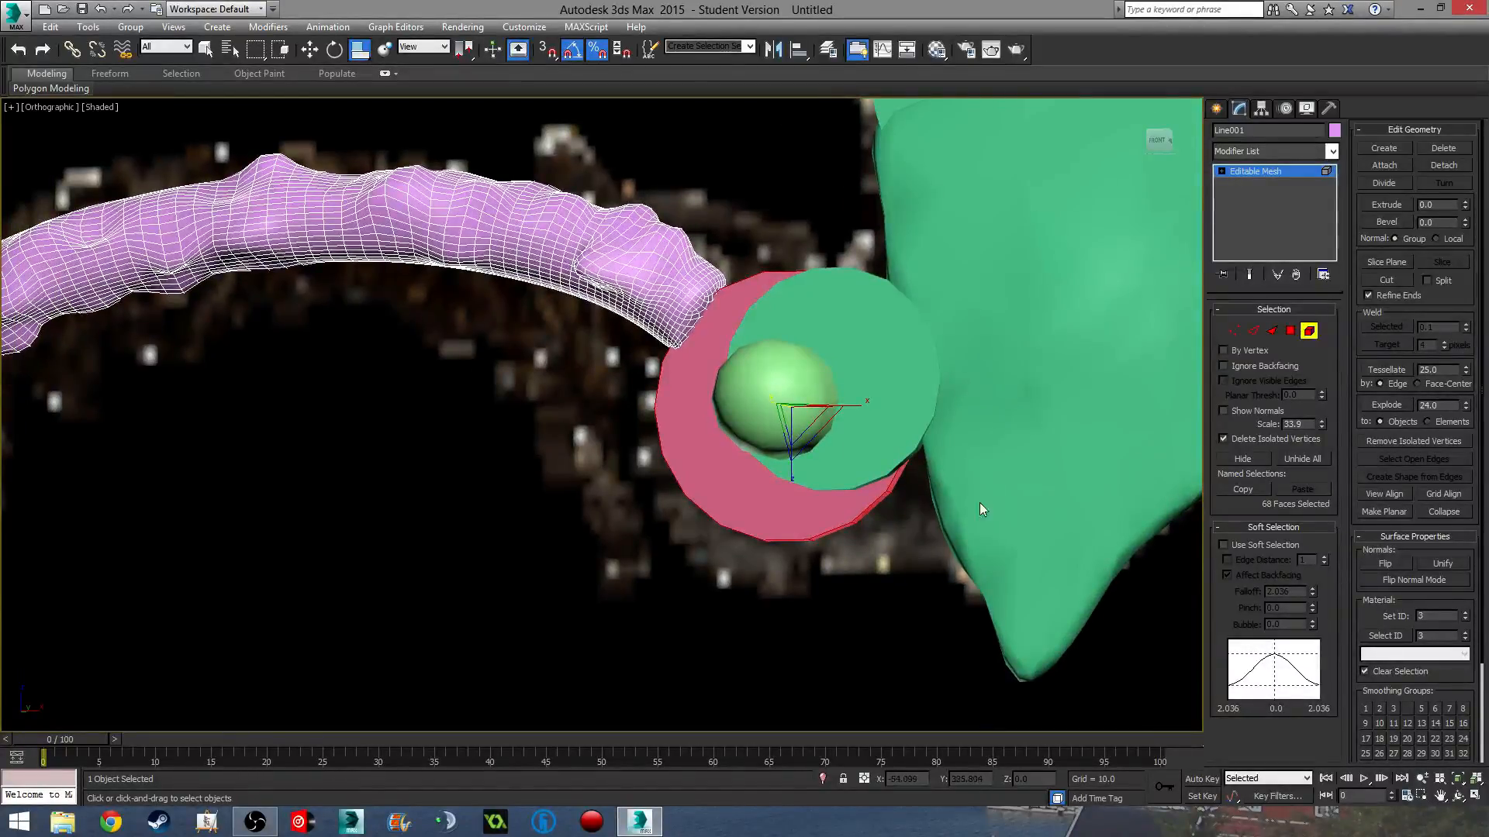
# - Leave the purple tube's element editing and select both disc elements of the green body
pyautogui.press('f')
pyautogui.scroll(5, 784, 439)
pyautogui.scroll(-5, 784, 439)
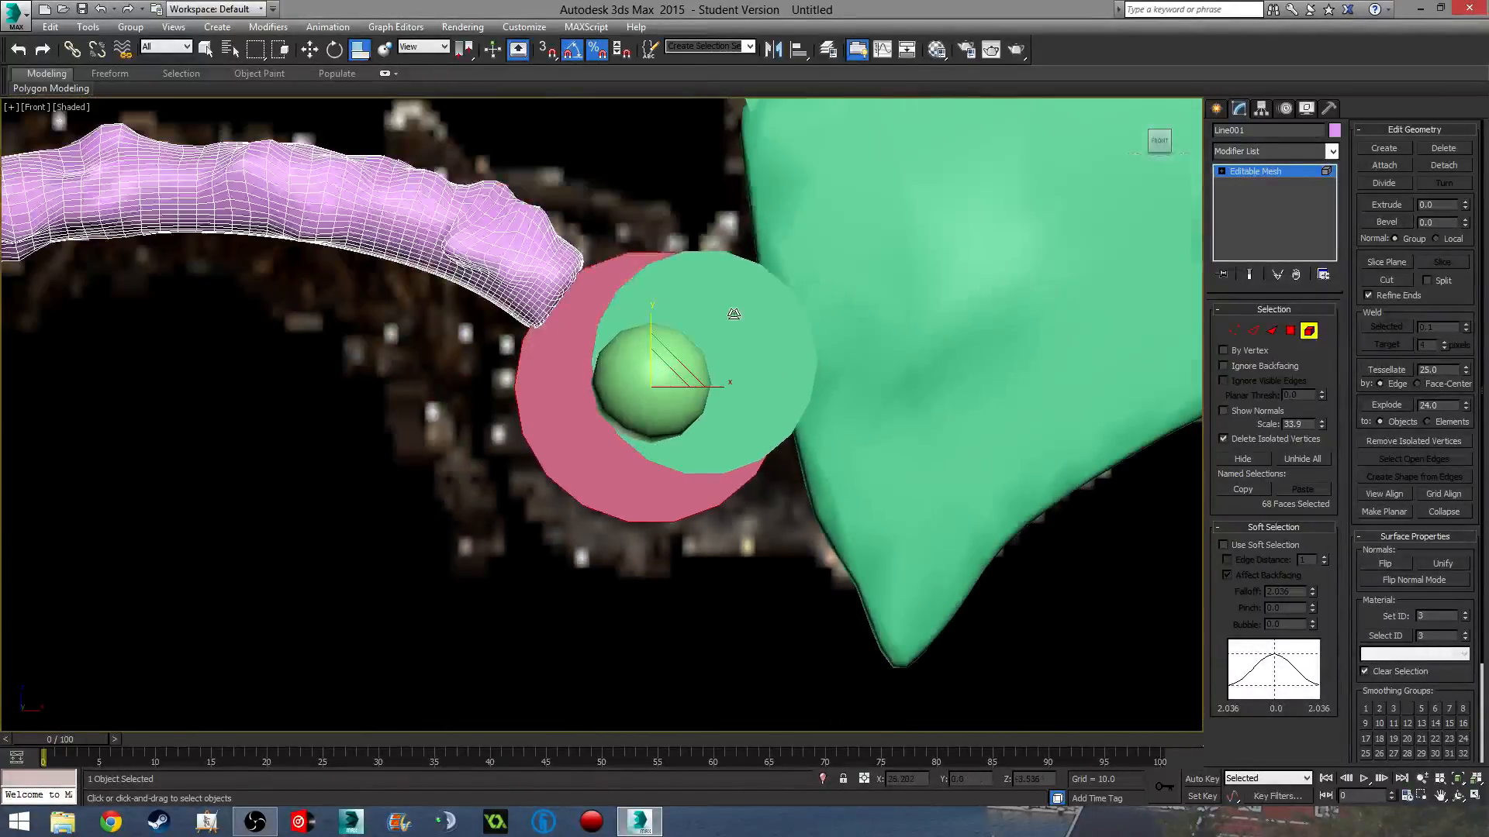
pyautogui.click(1309, 330)
pyautogui.click(892, 349)
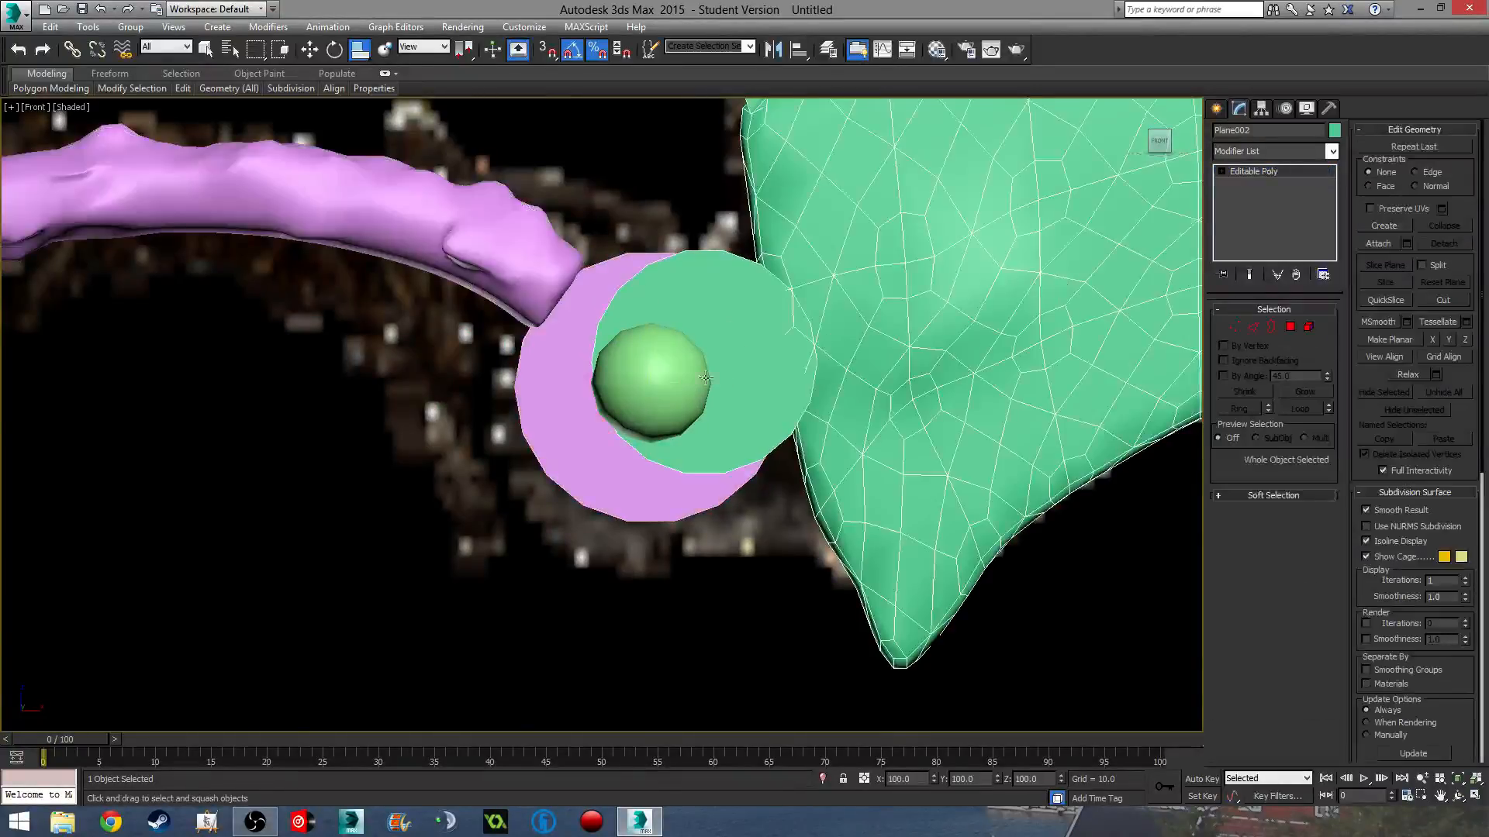
pyautogui.click(1291, 327)
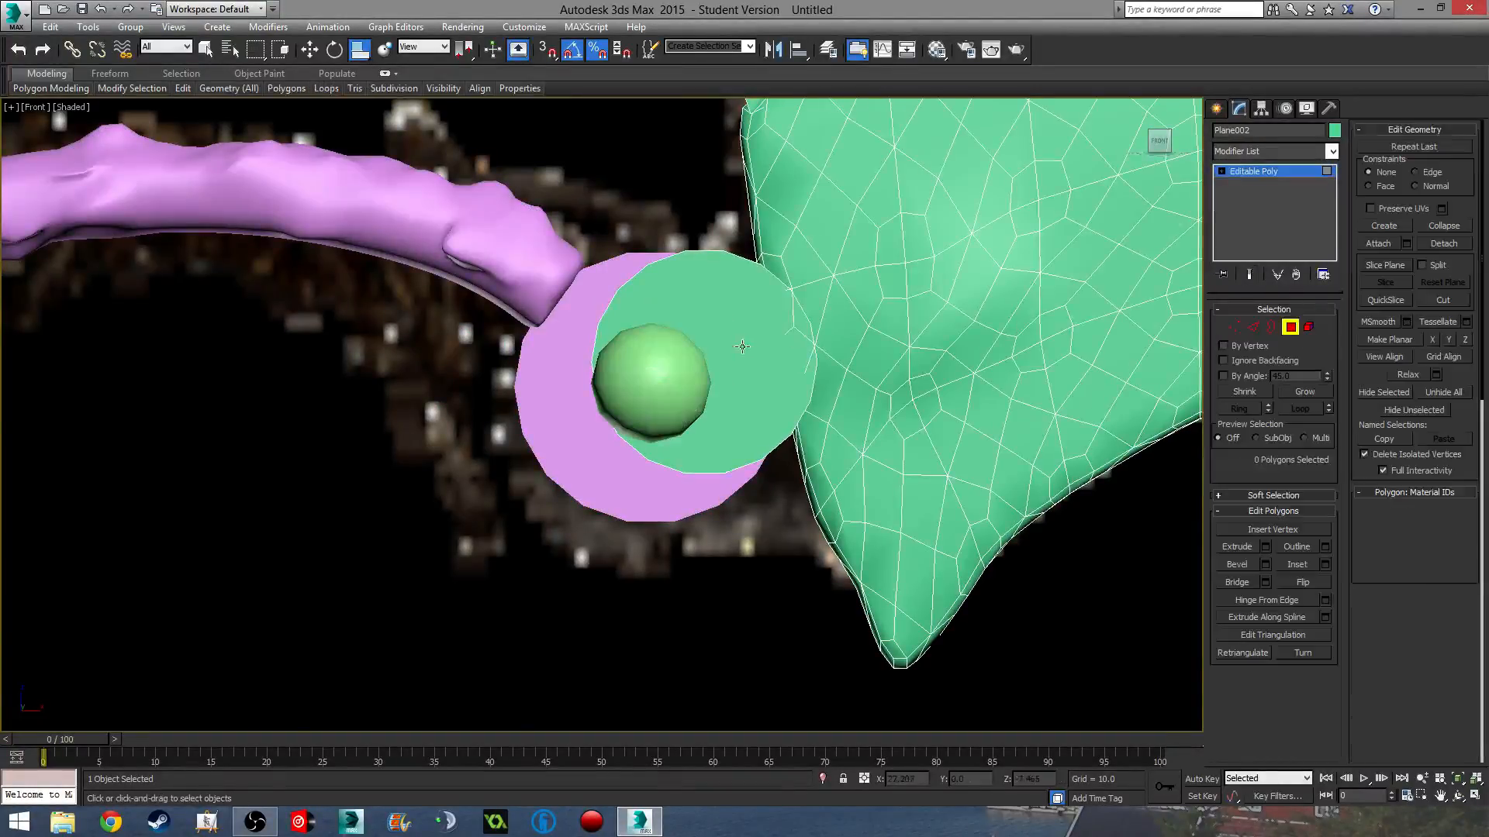
pyautogui.keyDown('alt'); pyautogui.moveTo(892, 466); pyautogui.dragTo(653, 346, button='middle'); pyautogui.keyUp('alt')
pyautogui.click(1309, 327)
pyautogui.click(760, 333)
pyautogui.keyDown('ctrl'); pyautogui.click(659, 341); pyautogui.keyUp('ctrl')
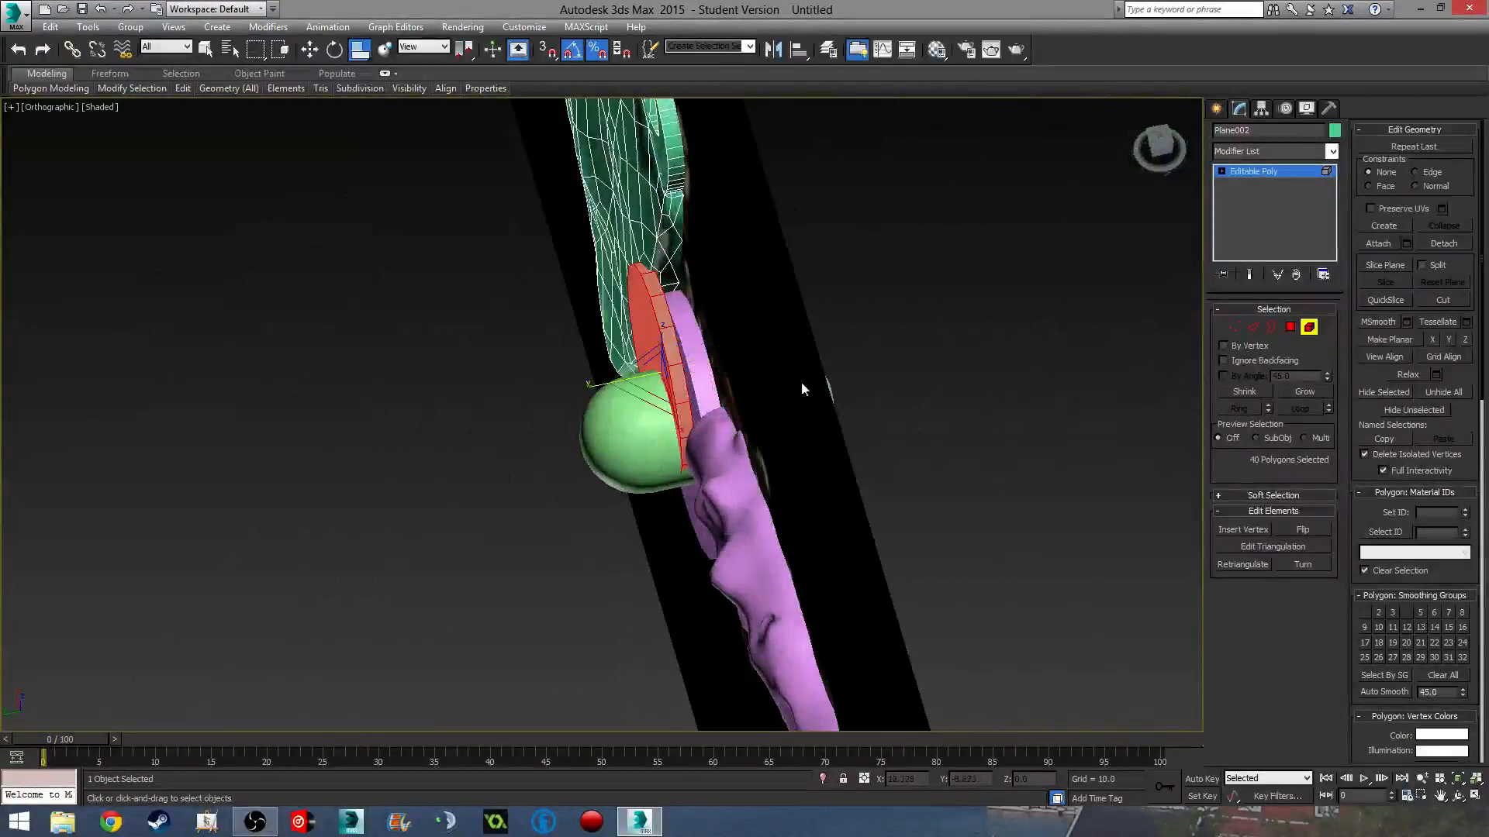
# - In the front view, move both green discs about -6.3 units in X and -2.8 in Y to centre them on the capsule
pyautogui.press('f')
pyautogui.press('z')
pyautogui.scroll(3, 793, 402)
pyautogui.scroll(-2, 830, 388)
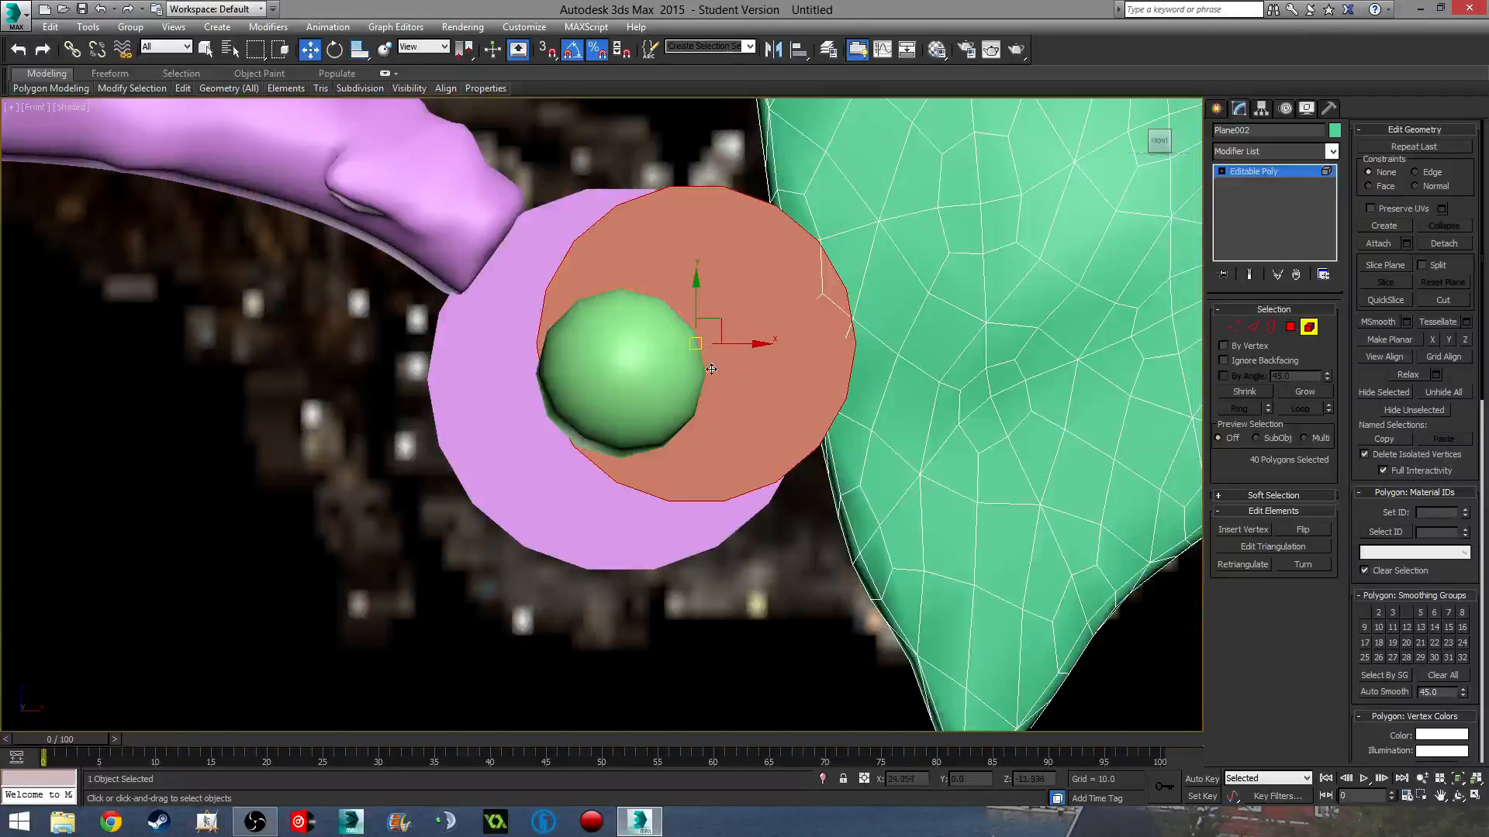
pyautogui.moveTo(702, 342); pyautogui.dragTo(622, 376)
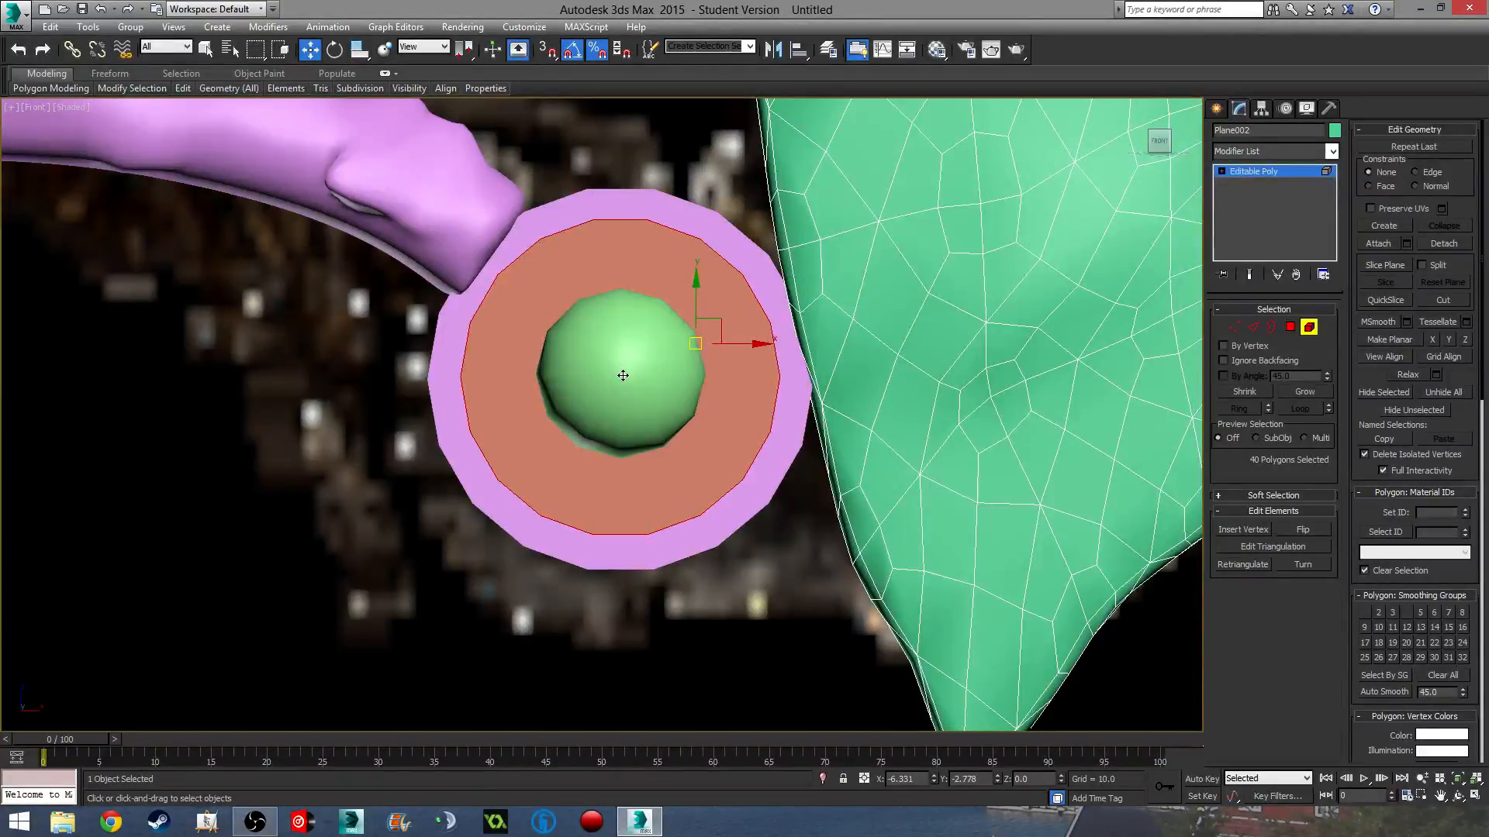
# - Select the eight rim polygons of the two green discs that face the body, four on each disc
pyautogui.keyDown('alt'); pyautogui.moveTo(752, 421); pyautogui.dragTo(646, 338, button='middle'); pyautogui.keyUp('alt')
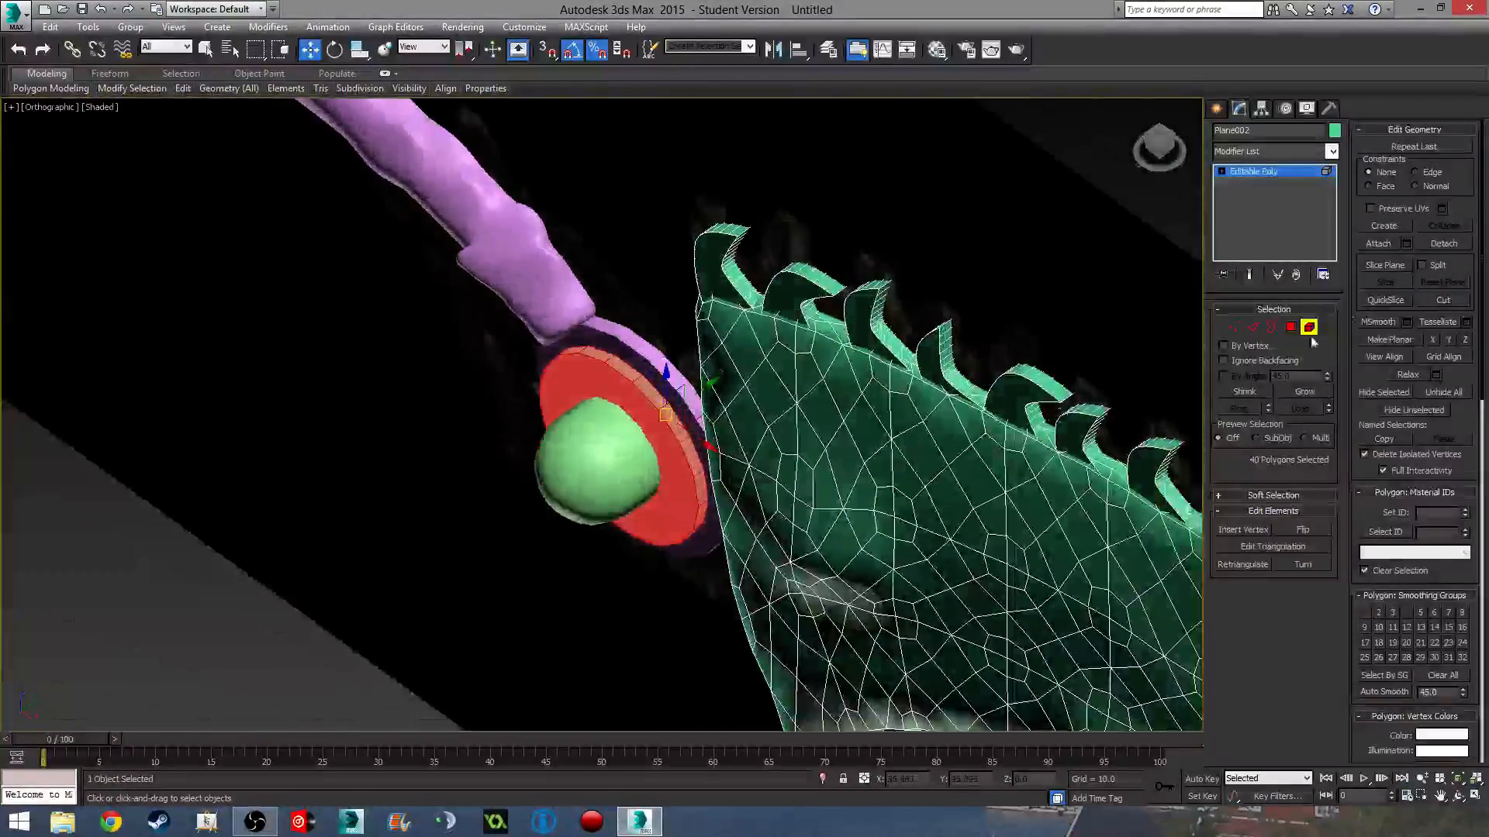
pyautogui.press('4')
pyautogui.click(690, 461)
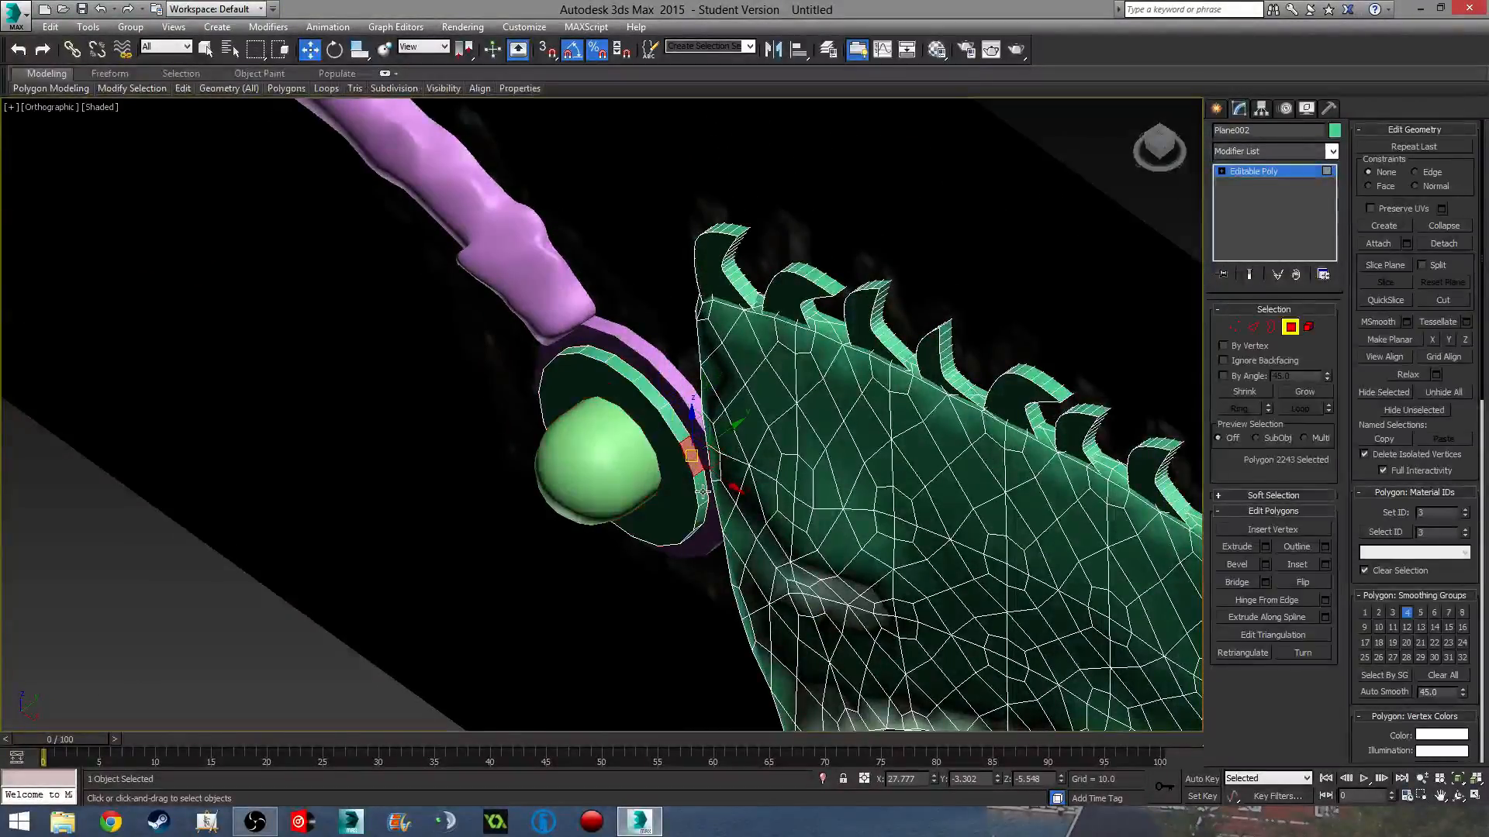
pyautogui.keyDown('alt'); pyautogui.moveTo(733, 539); pyautogui.dragTo(766, 486, button='middle'); pyautogui.keyUp('alt')
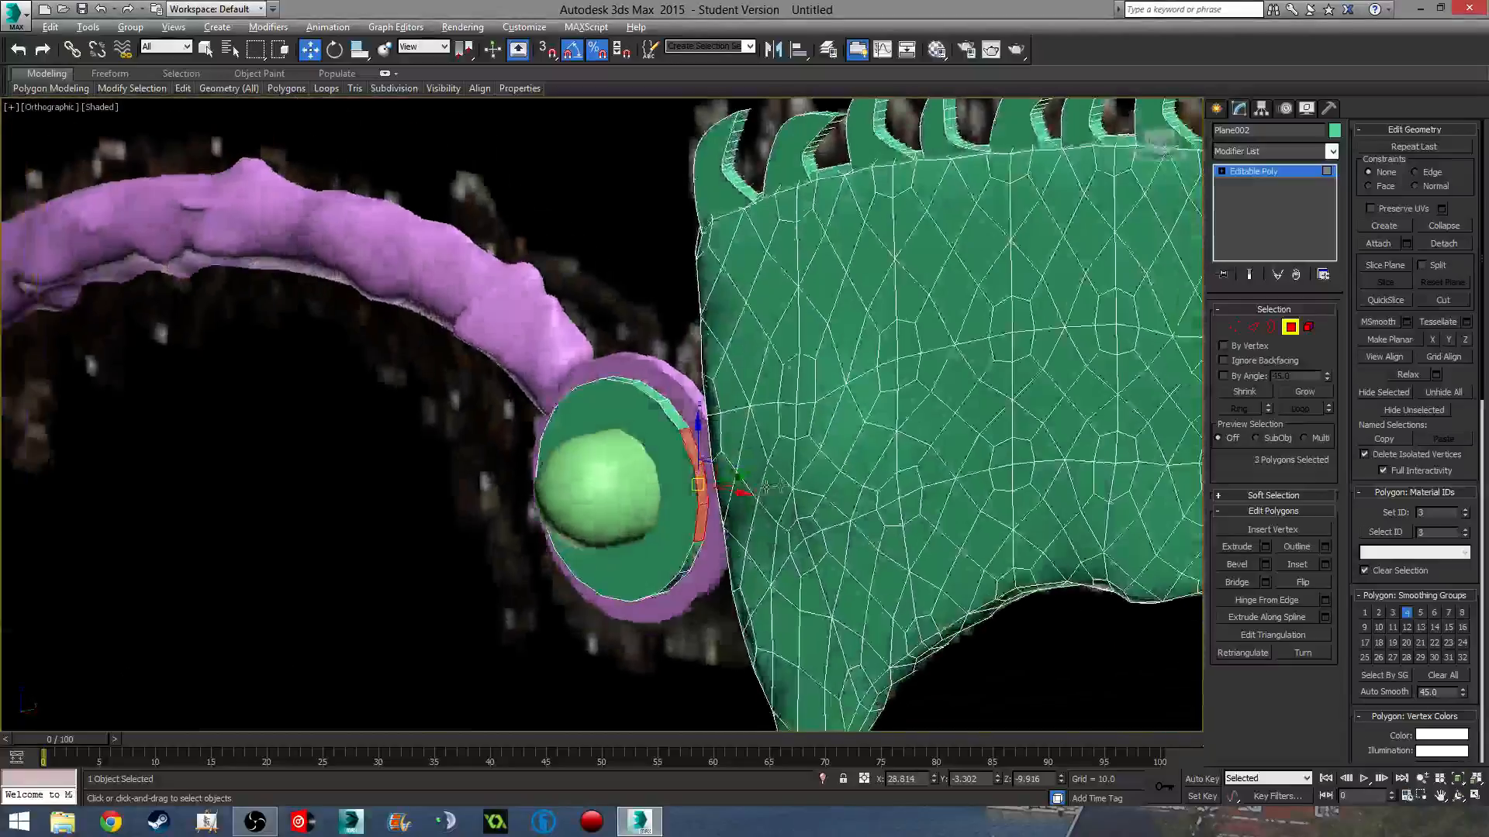
pyautogui.keyDown('ctrl'); pyautogui.click(698, 558); pyautogui.keyUp('ctrl')
pyautogui.keyDown('alt'); pyautogui.moveTo(699, 558); pyautogui.dragTo(756, 454, button='middle'); pyautogui.keyUp('alt')
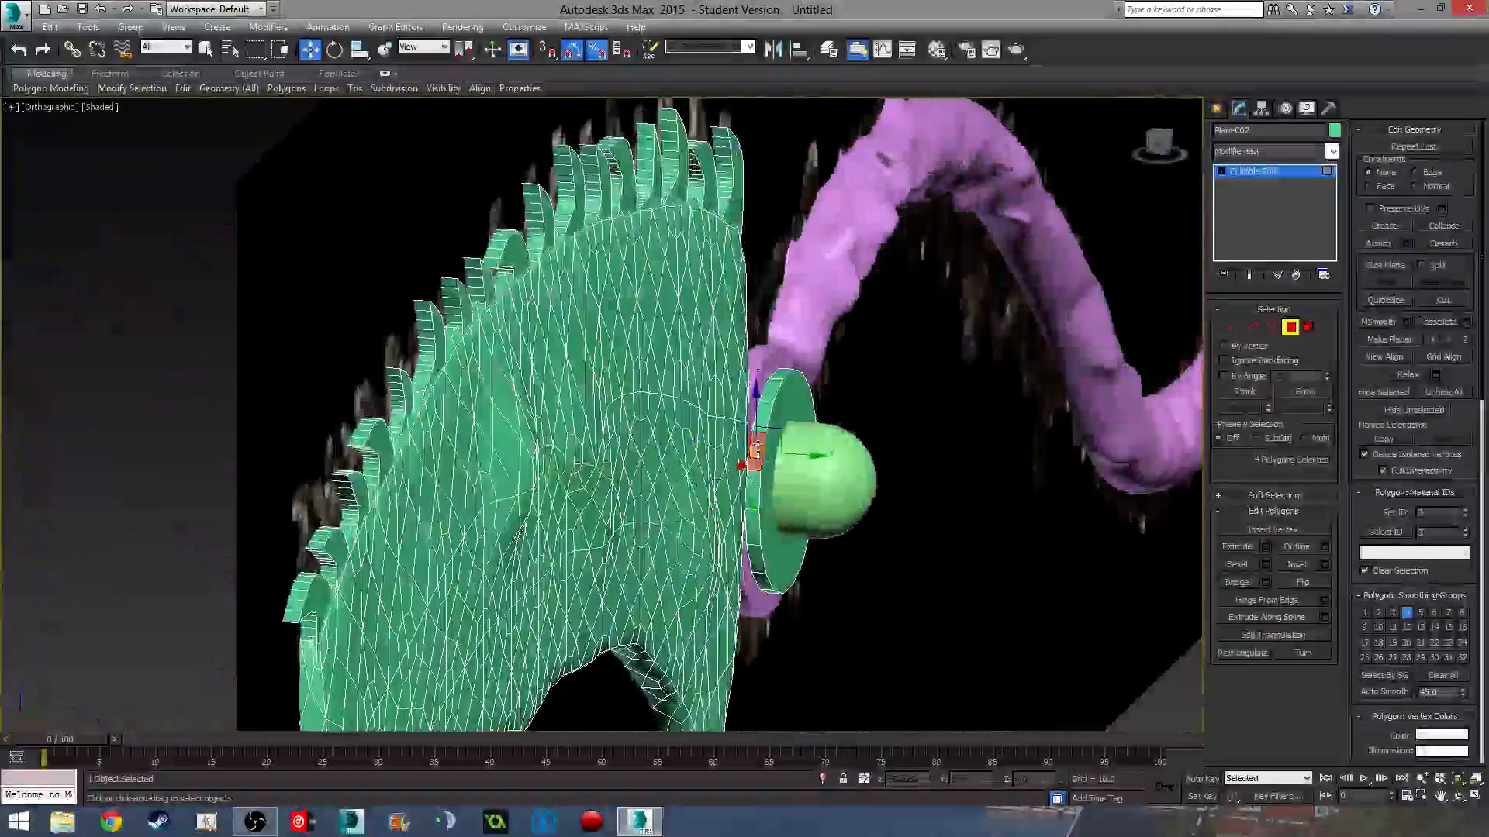
pyautogui.keyDown('ctrl'); pyautogui.click(754, 514); pyautogui.keyUp('ctrl')
pyautogui.keyDown('ctrl'); pyautogui.click(757, 567); pyautogui.keyUp('ctrl')
pyautogui.keyDown('alt'); pyautogui.moveTo(757, 567); pyautogui.dragTo(1295, 603, button='middle'); pyautogui.keyUp('alt')
# - Extrude the selected rim polygons about 29 units into the green body, and finish by deselecting the body
pyautogui.click(1266, 548)
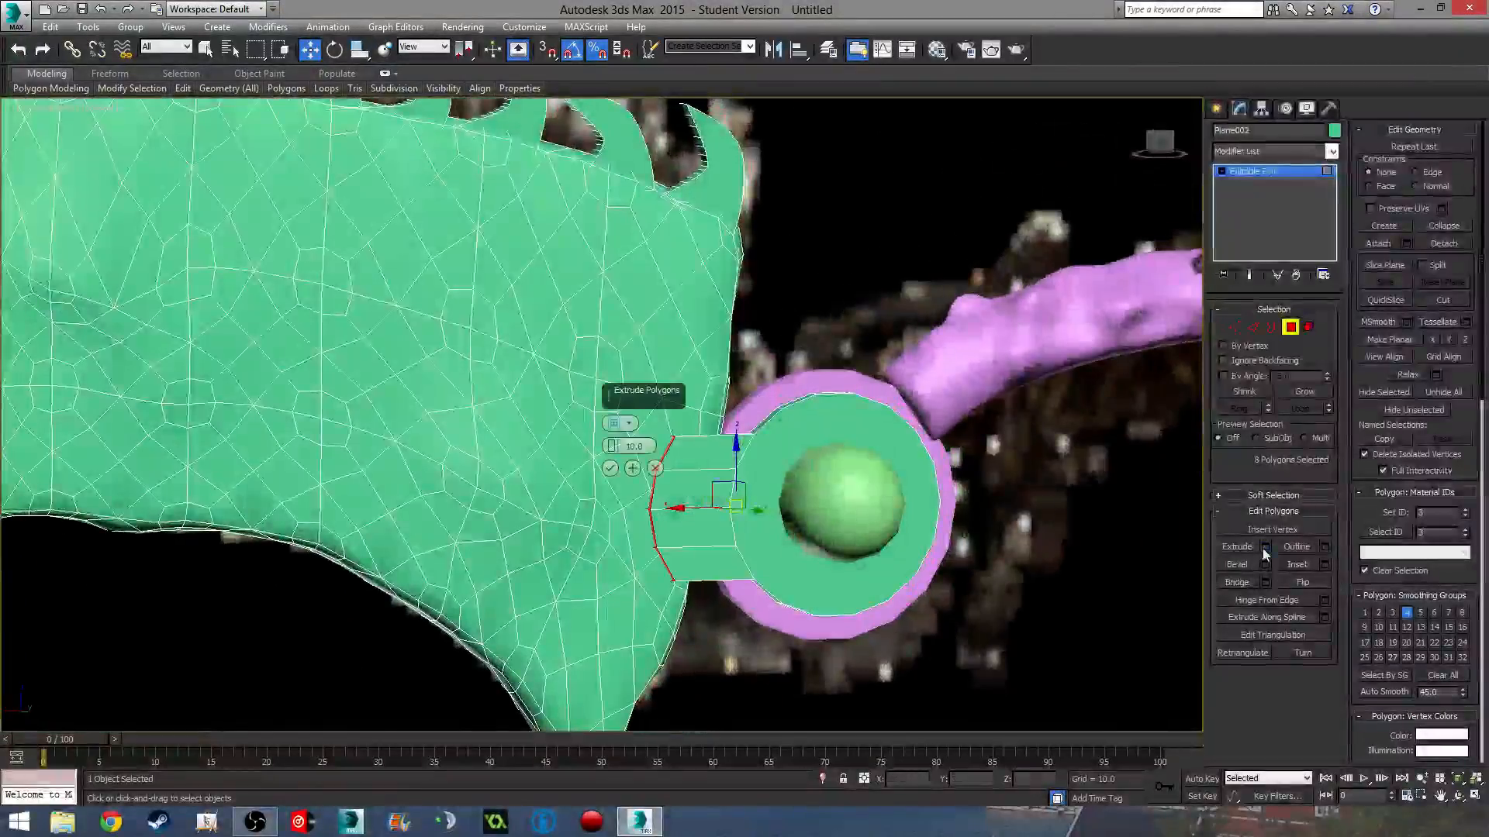
pyautogui.keyDown('alt'); pyautogui.moveTo(915, 590); pyautogui.dragTo(630, 605, button='middle'); pyautogui.keyUp('alt')
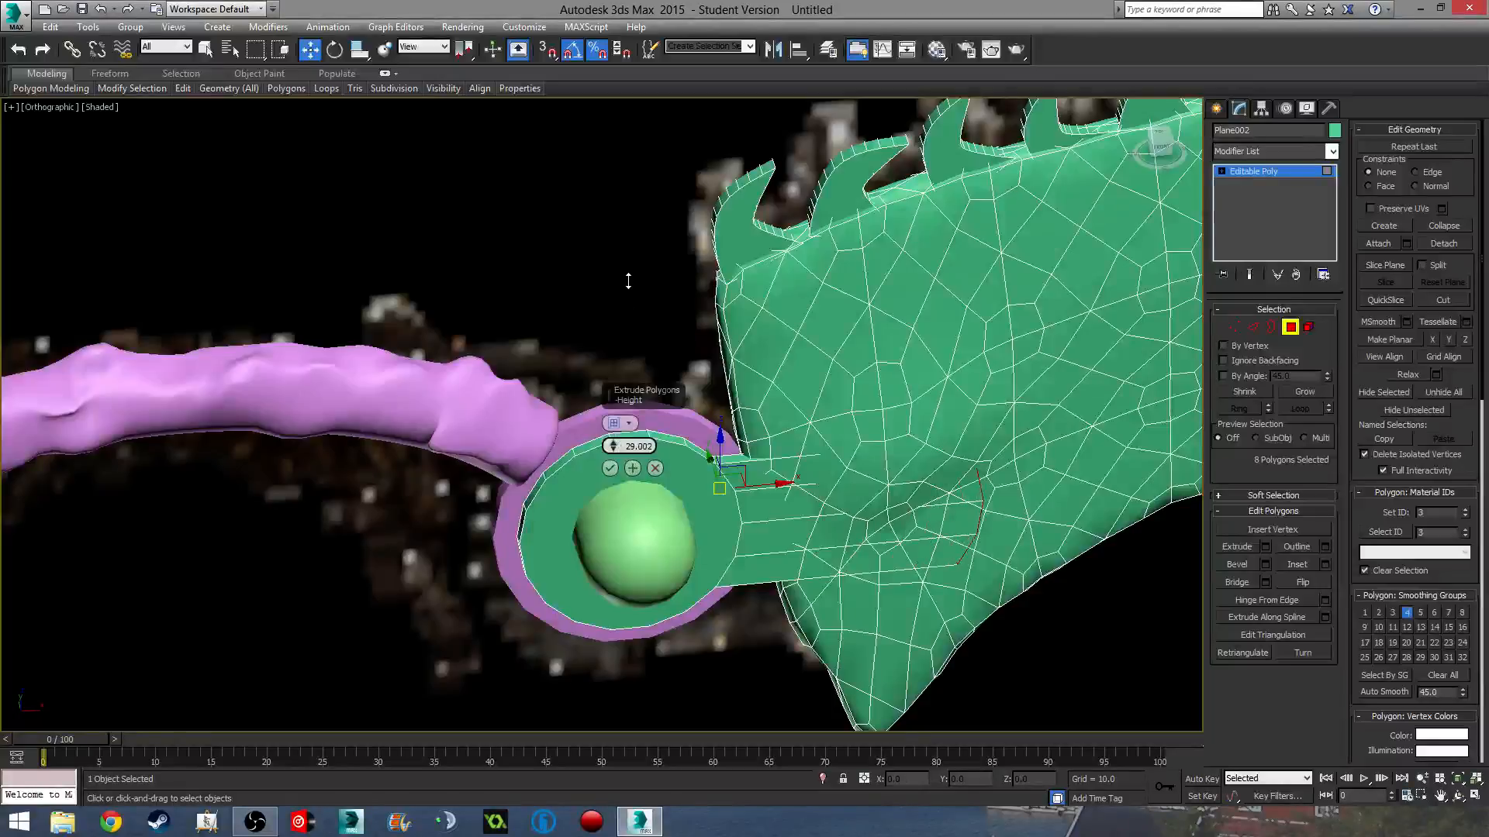
pyautogui.click(609, 469)
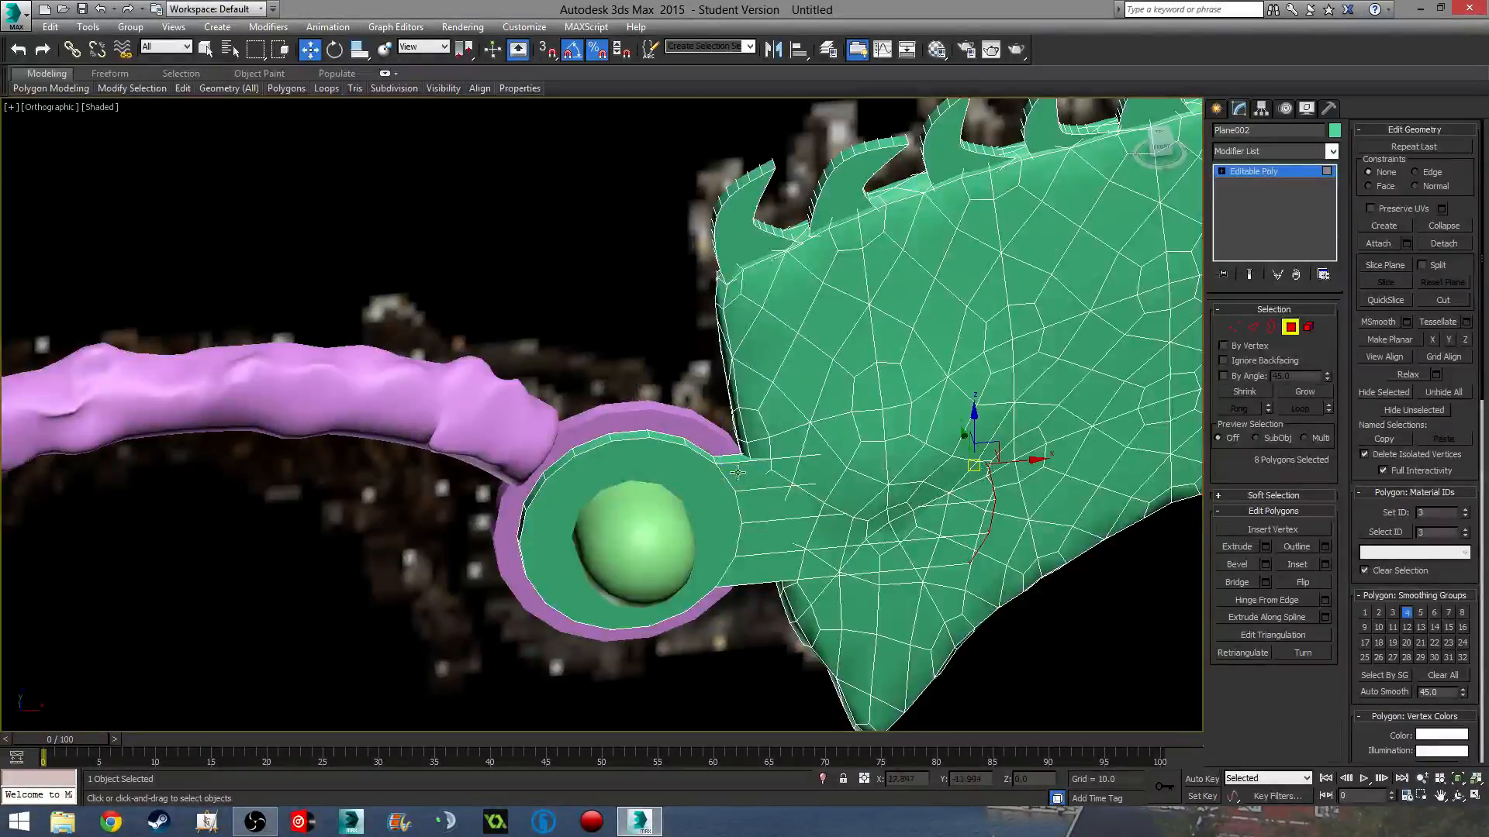
pyautogui.keyDown('alt'); pyautogui.moveTo(609, 468); pyautogui.dragTo(560, 526, button='middle'); pyautogui.keyUp('alt')
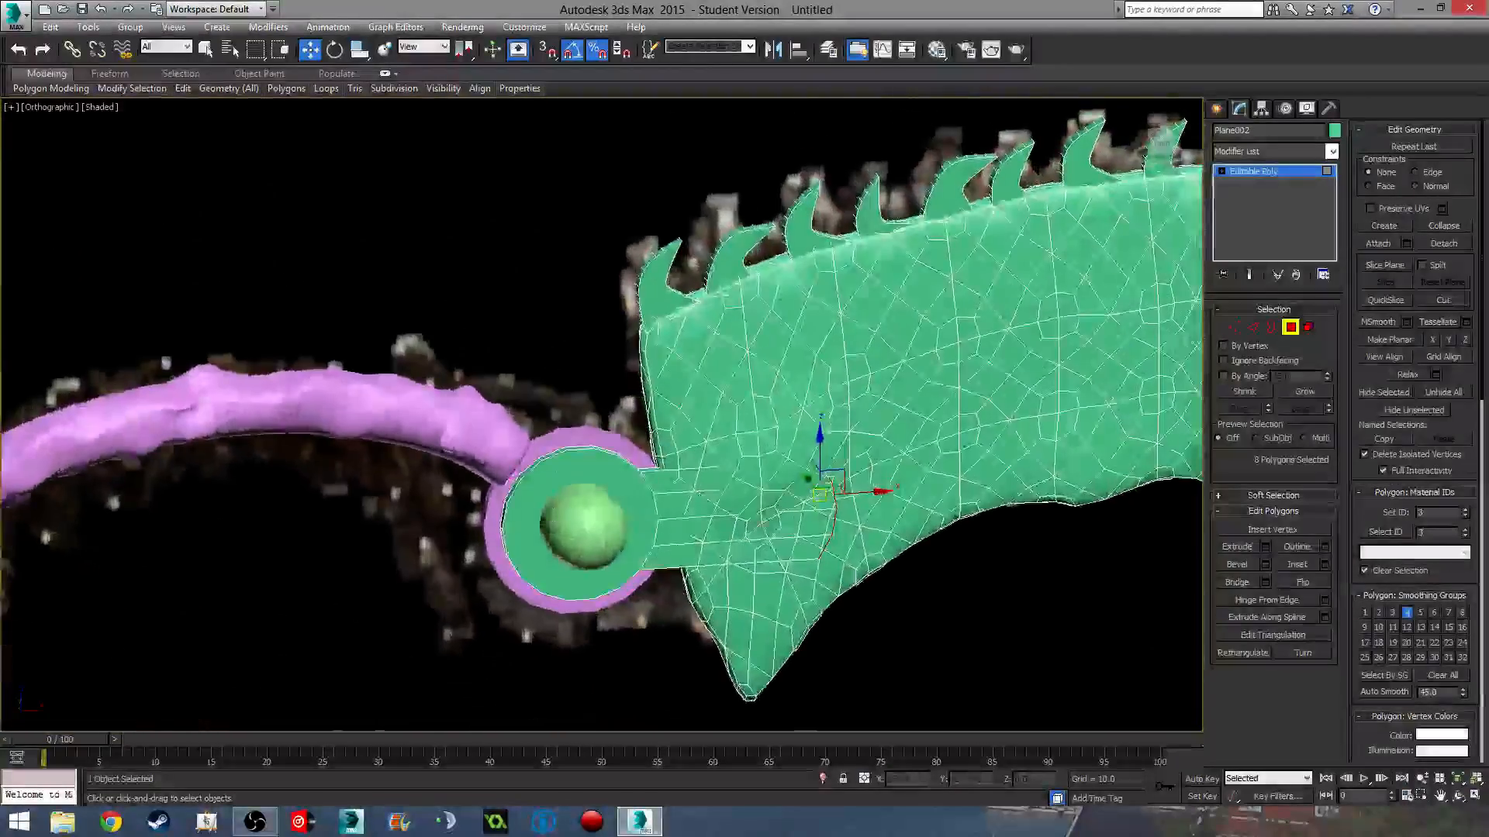
pyautogui.moveTo(946, 485); pyautogui.dragTo(839, 471, button='middle')
pyautogui.click(1290, 328)
pyautogui.scroll(-6, 915, 527)
pyautogui.moveTo(922, 535); pyautogui.dragTo(851, 469, button='middle')
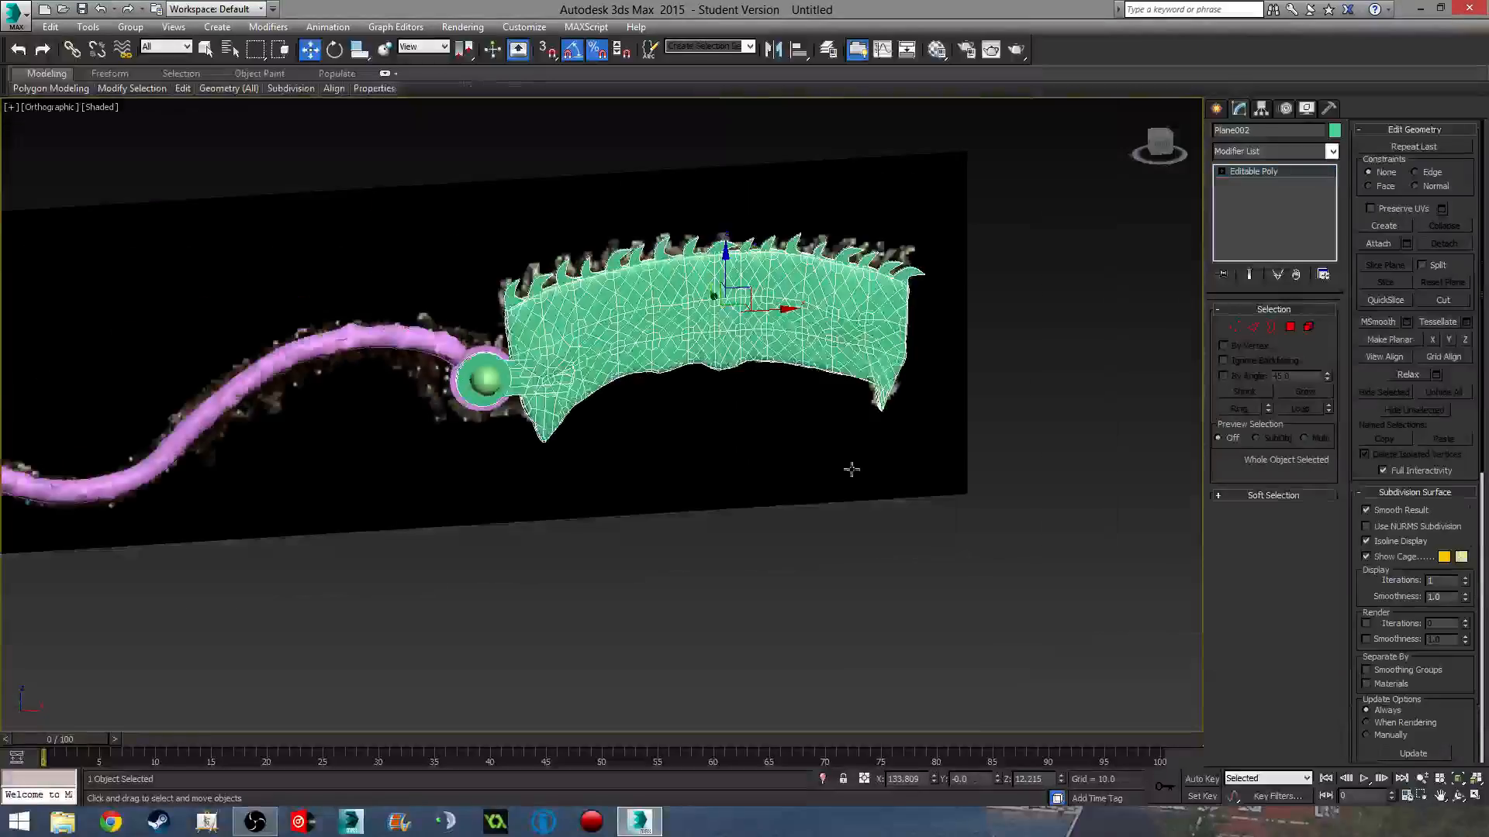
pyautogui.click(851, 468)
# - Select the purple tube with its attached disc and convert it to an Editable Poly
pyautogui.scroll(2, 638, 368)
pyautogui.moveTo(545, 338); pyautogui.dragTo(804, 445, button='middle')
pyautogui.scroll(4, 638, 368)
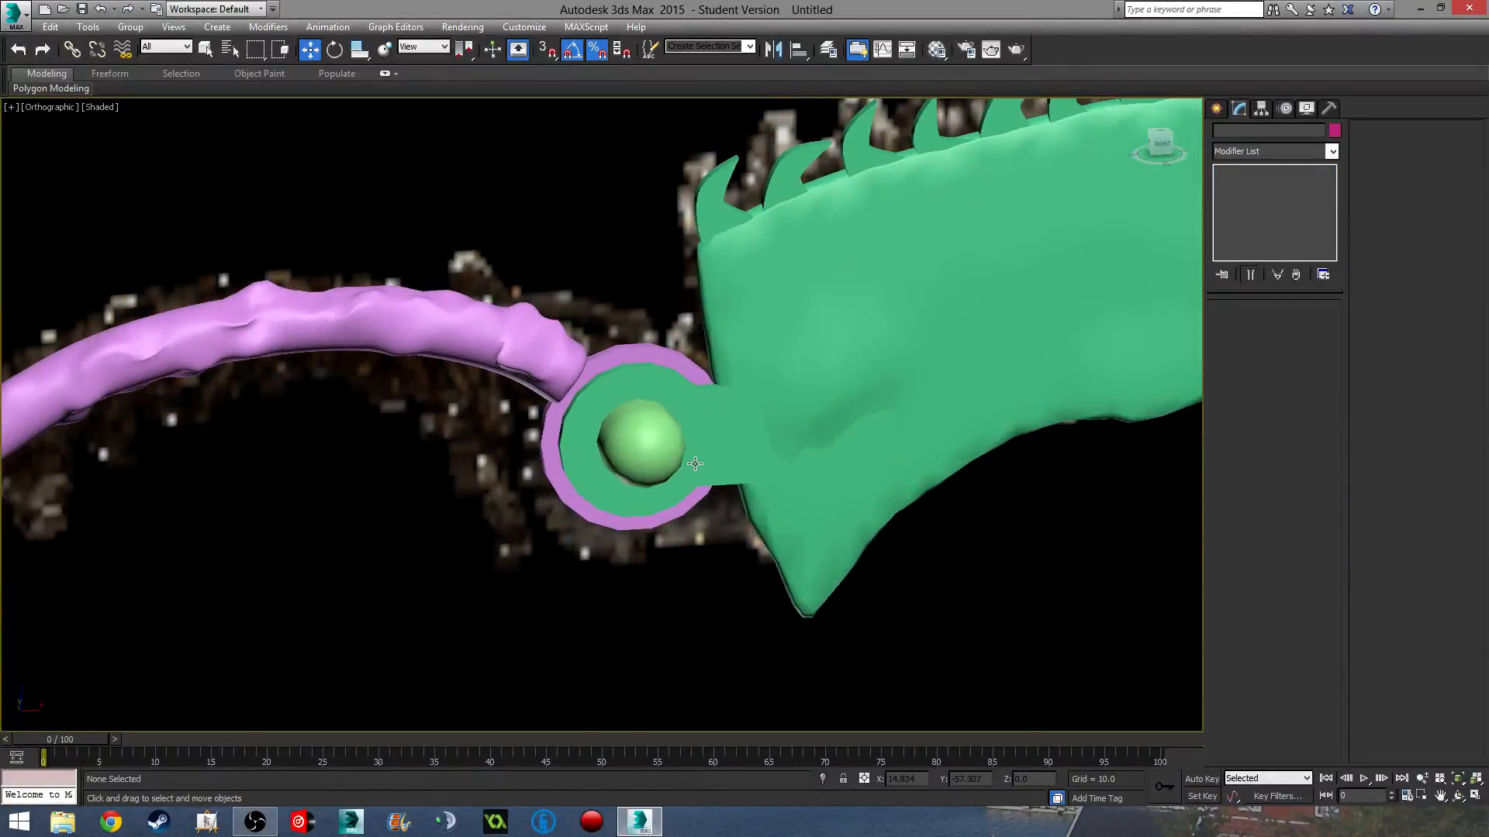
pyautogui.click(594, 391)
pyautogui.click(629, 357)
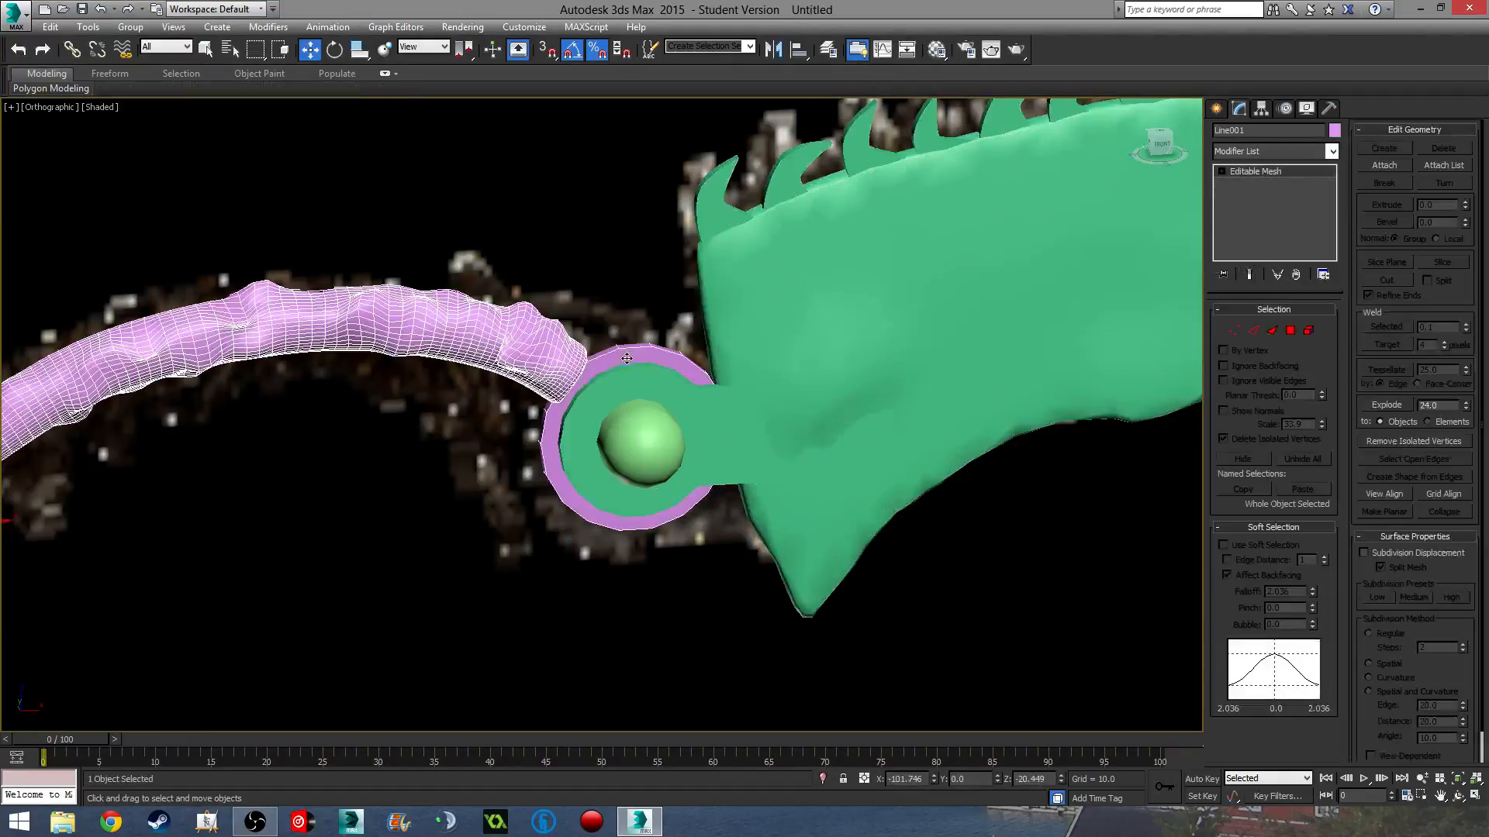
pyautogui.keyDown('alt'); pyautogui.moveTo(628, 356); pyautogui.dragTo(544, 501, button='middle'); pyautogui.keyUp('alt')
pyautogui.scroll(5, 543, 501)
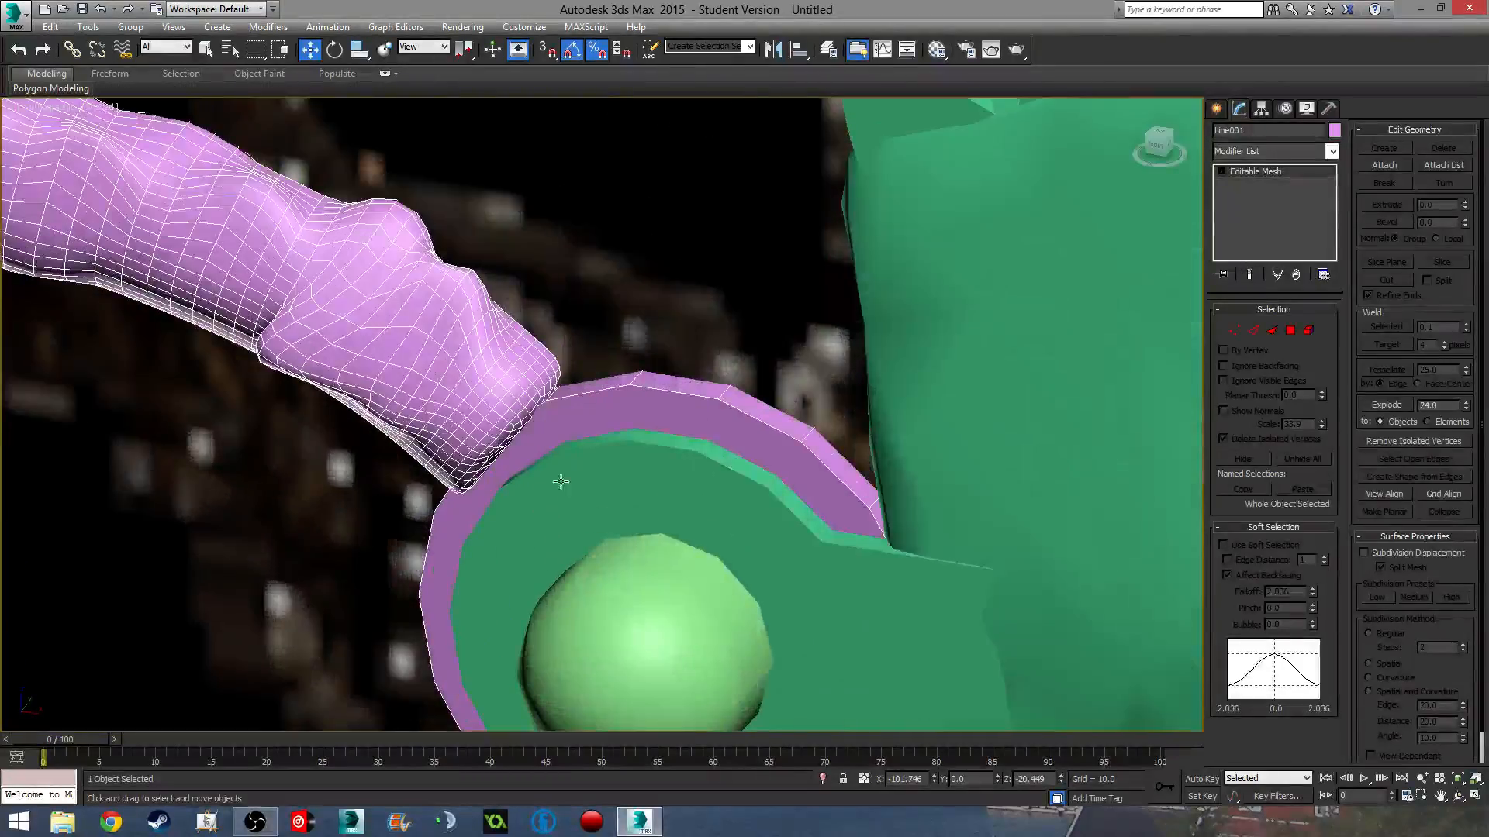
pyautogui.click(1291, 332)
pyautogui.click(603, 415)
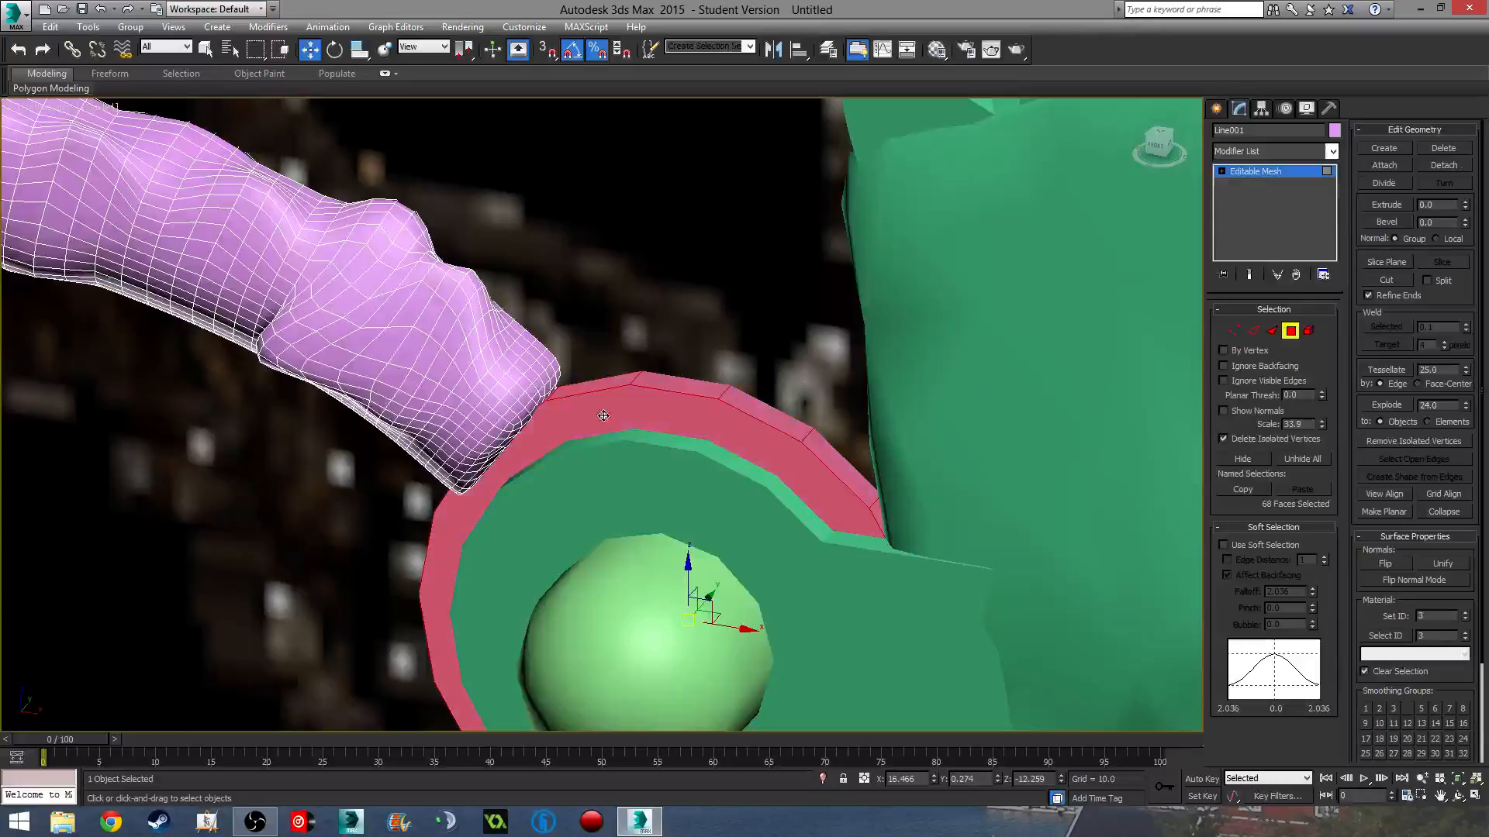
pyautogui.click(563, 392)
pyautogui.moveTo(564, 392); pyautogui.dragTo(629, 390, button='middle')
pyautogui.keyDown('alt'); pyautogui.moveTo(629, 390); pyautogui.dragTo(736, 430, button='middle'); pyautogui.keyUp('alt')
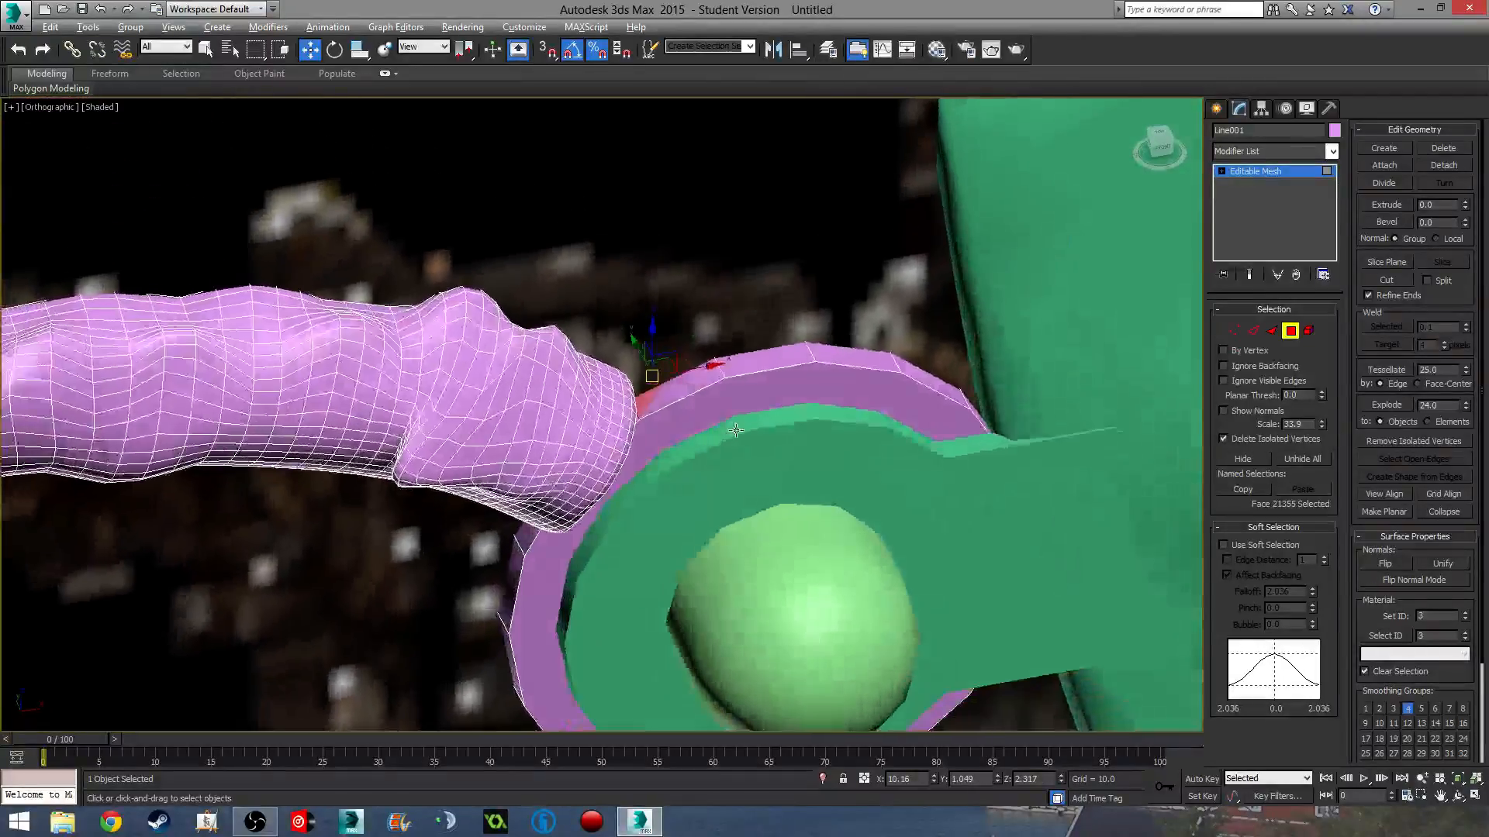
pyautogui.rightClick(1271, 172)
pyautogui.click(1318, 301)
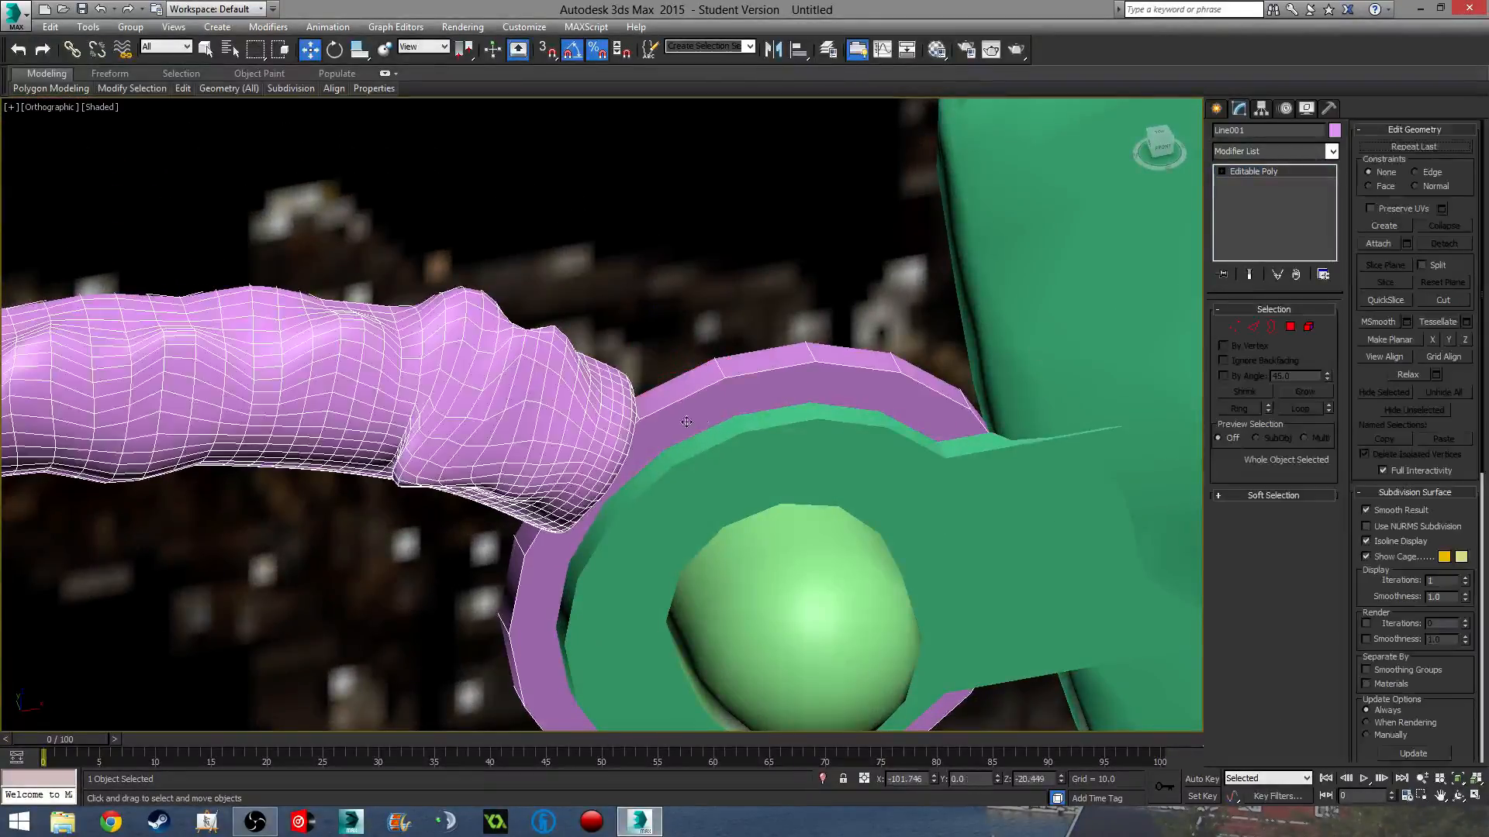
# - Select the two rim polygons of the purple disc on either side of the tube's end
pyautogui.click(1291, 327)
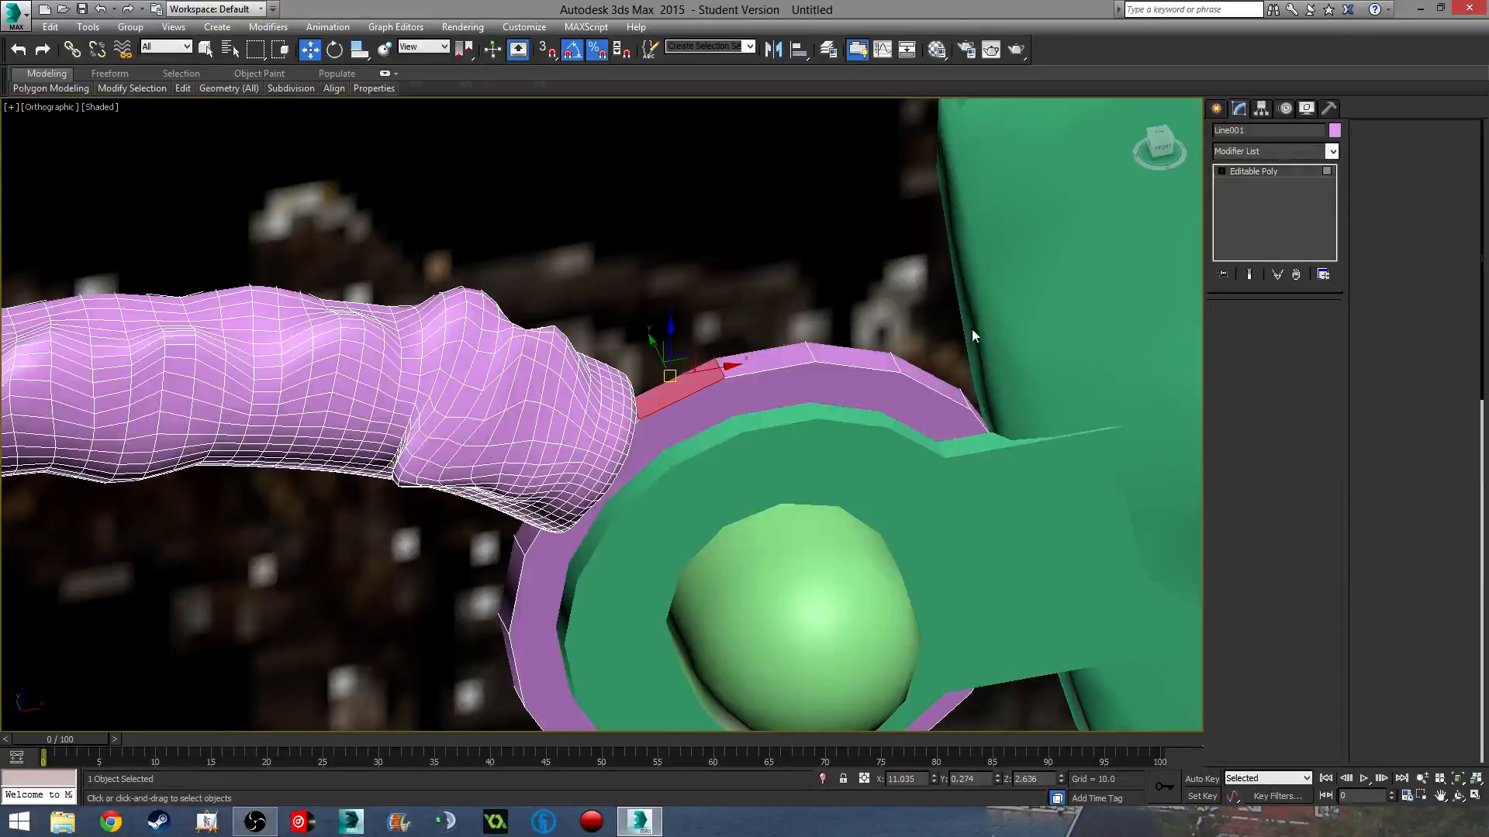
pyautogui.keyDown('alt'); pyautogui.moveTo(737, 419); pyautogui.dragTo(791, 372, button='middle'); pyautogui.keyUp('alt')
pyautogui.keyDown('ctrl'); pyautogui.click(573, 509); pyautogui.keyUp('ctrl')
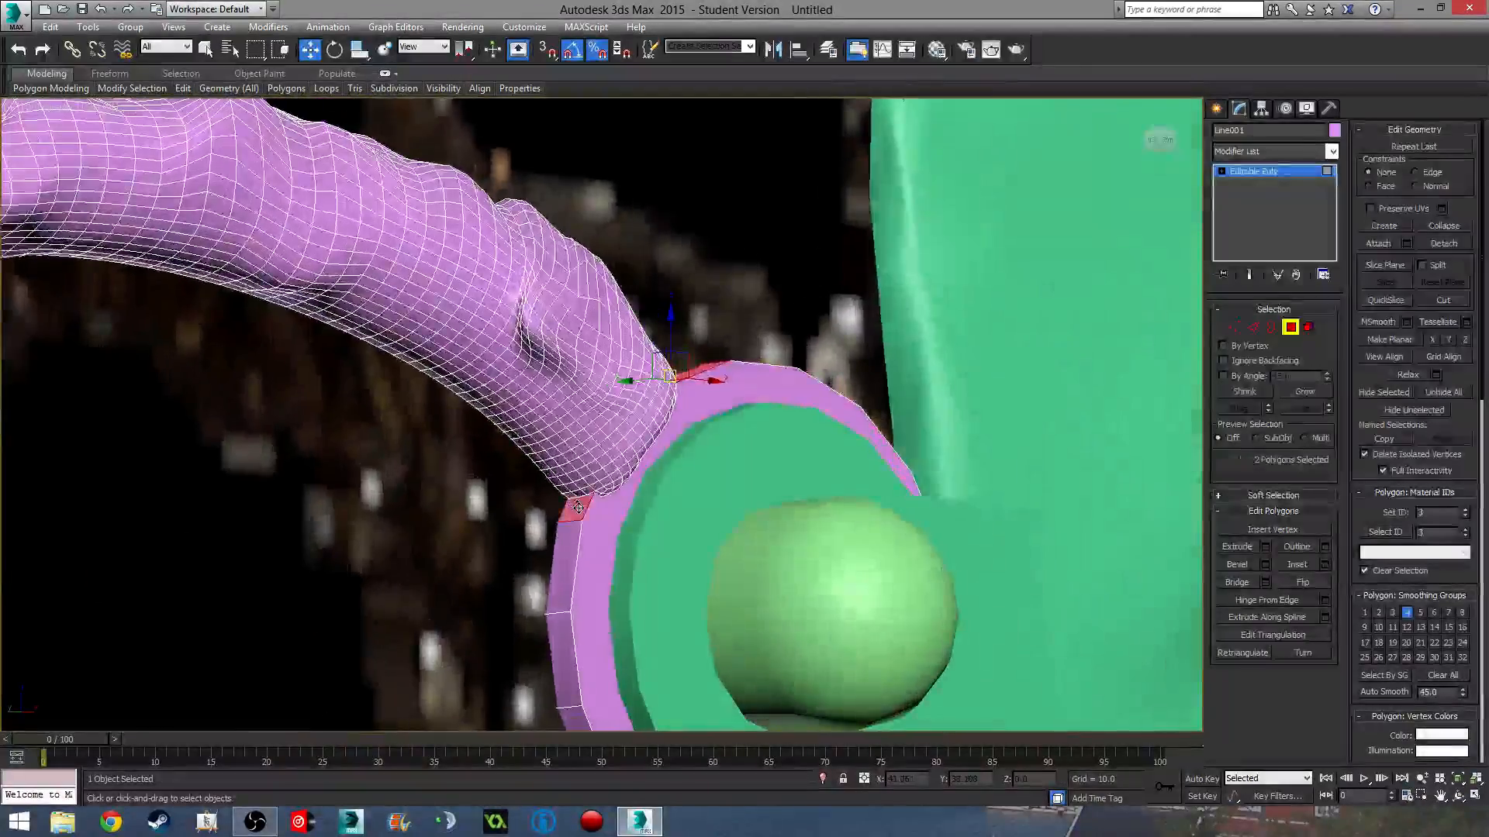
pyautogui.keyDown('alt'); pyautogui.moveTo(573, 509); pyautogui.dragTo(651, 426, button='middle'); pyautogui.keyUp('alt')
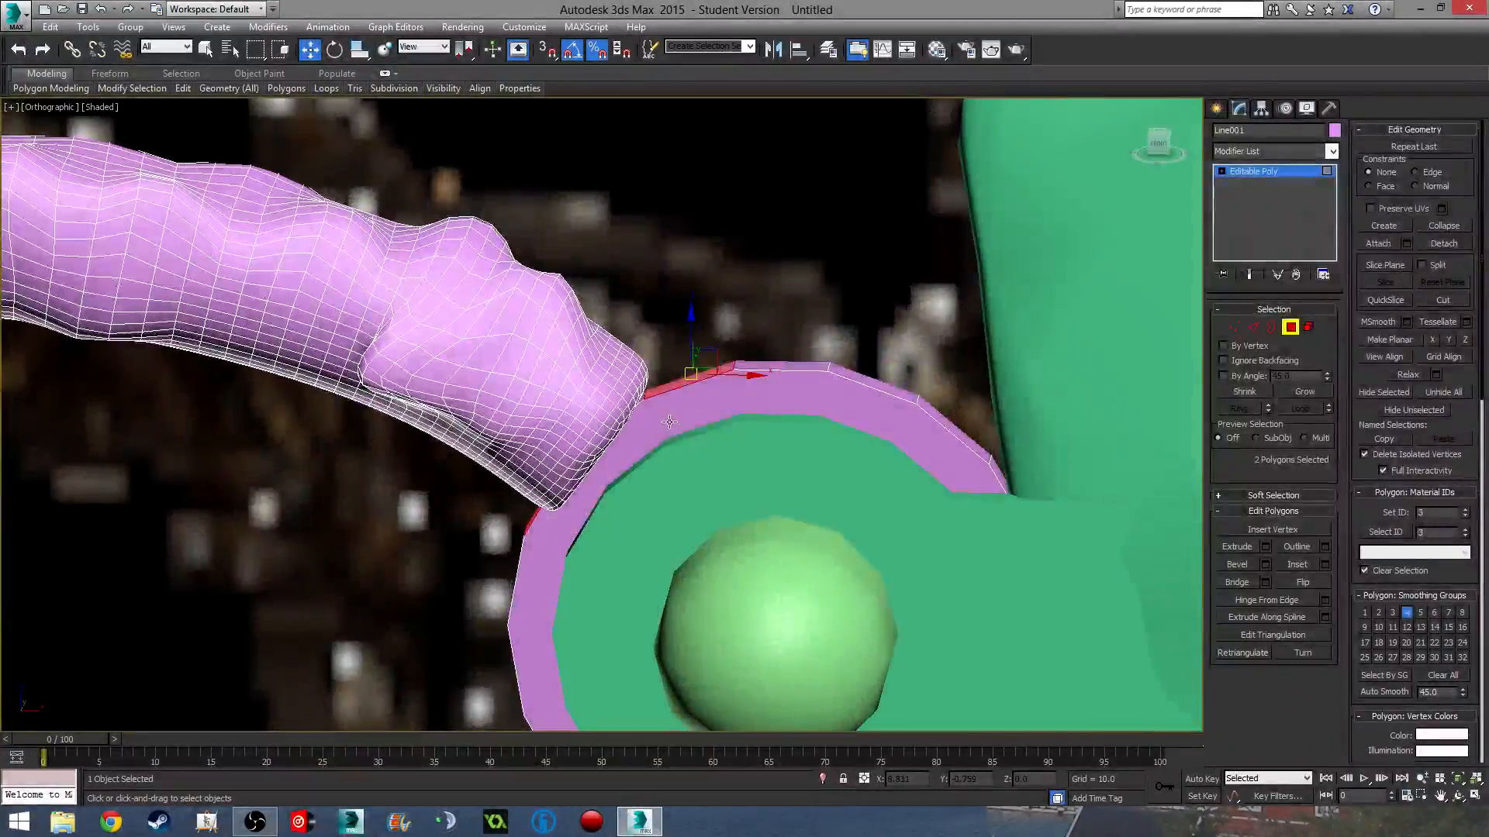
pyautogui.scroll(2, 669, 422)
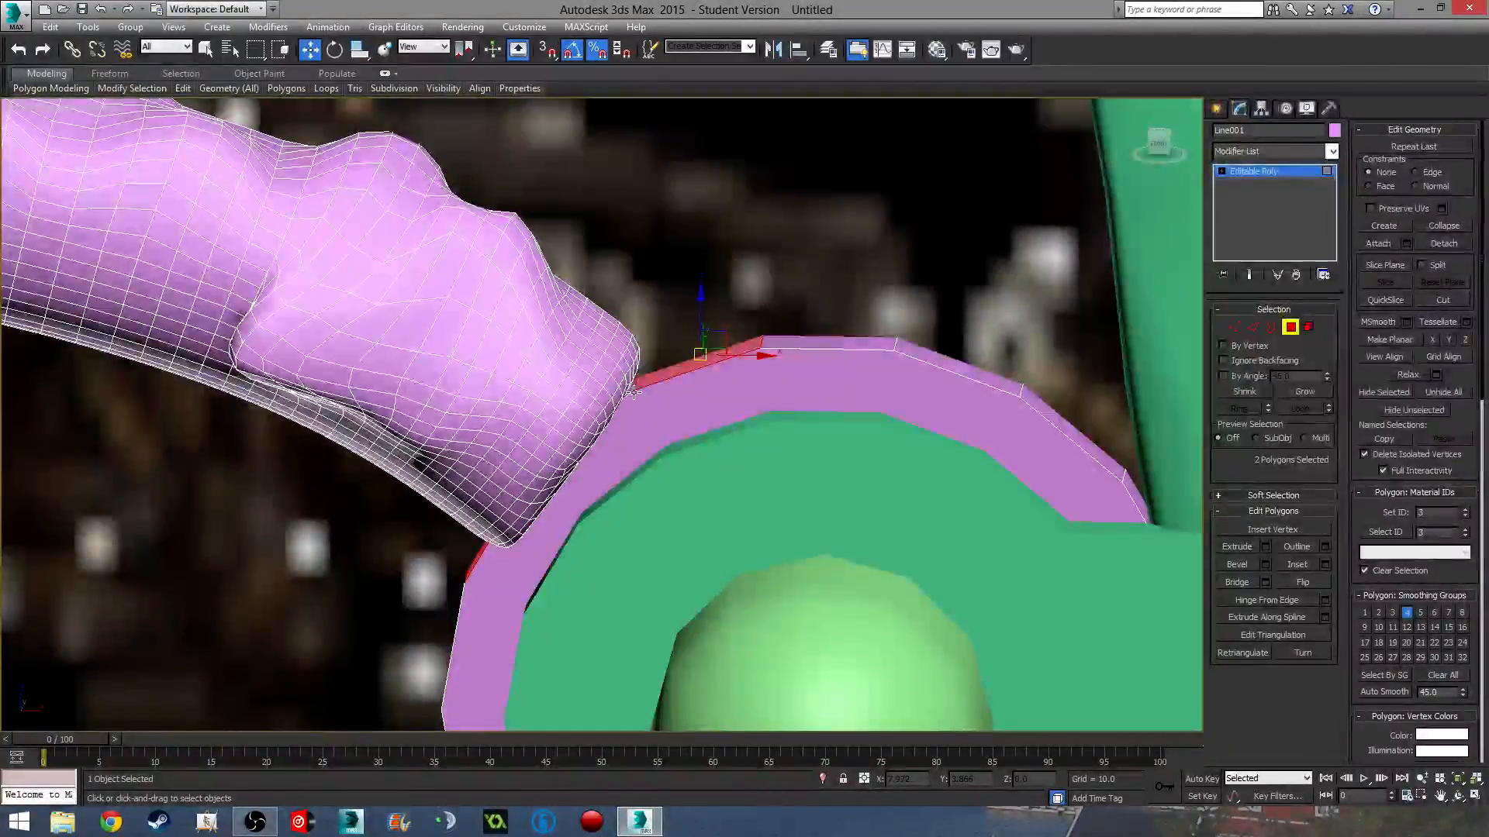
# - In wireframe, select the purple disc's whole rim loop and deselect everything except the polygons facing the tube's end
pyautogui.press('F3')
pyautogui.moveTo(638, 411)
pyautogui.keyDown('alt'); pyautogui.mouseDown(button='middle')
pyautogui.moveTo(667, 430)
pyautogui.moveTo(638, 419)
pyautogui.moveTo(716, 399)
pyautogui.mouseUp(button='middle'); pyautogui.keyUp('alt')
pyautogui.keyDown('shift'); pyautogui.click(814, 339); pyautogui.keyUp('shift')
pyautogui.keyDown('alt'); pyautogui.click(778, 337); pyautogui.keyUp('alt')
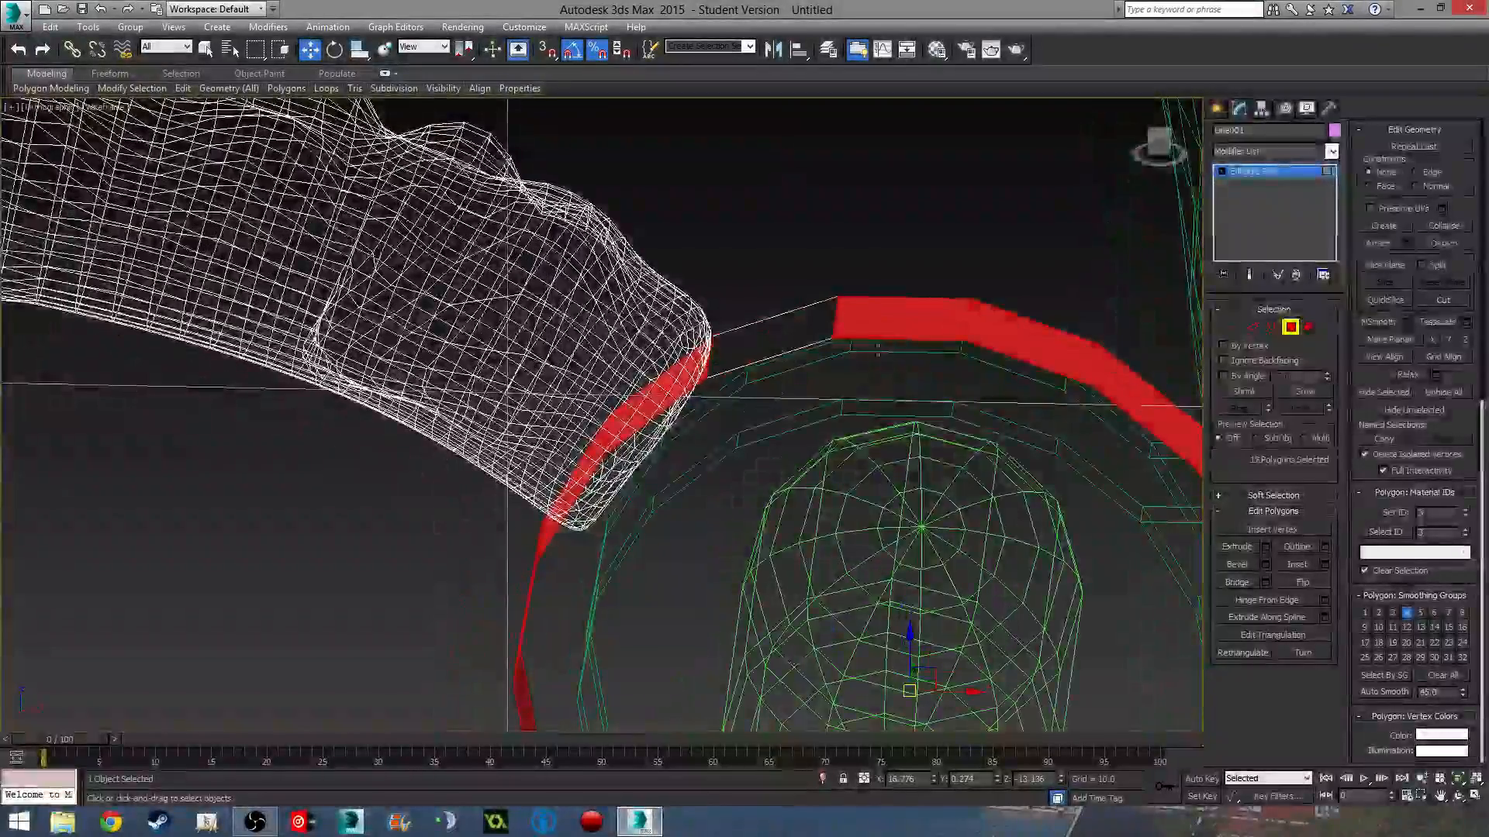
pyautogui.keyDown('alt'); pyautogui.click(903, 325); pyautogui.keyUp('alt')
pyautogui.moveTo(904, 326); pyautogui.dragTo(890, 152, button='middle')
pyautogui.scroll(-4, 903, 182)
pyautogui.keyDown('alt'); pyautogui.moveTo(635, 337); pyautogui.dragTo(1061, 595); pyautogui.keyUp('alt')
pyautogui.keyDown('alt'); pyautogui.moveTo(1095, 245); pyautogui.dragTo(910, 163); pyautogui.keyUp('alt')
pyautogui.keyDown('alt'); pyautogui.moveTo(898, 334); pyautogui.dragTo(819, 376, button='middle'); pyautogui.keyUp('alt')
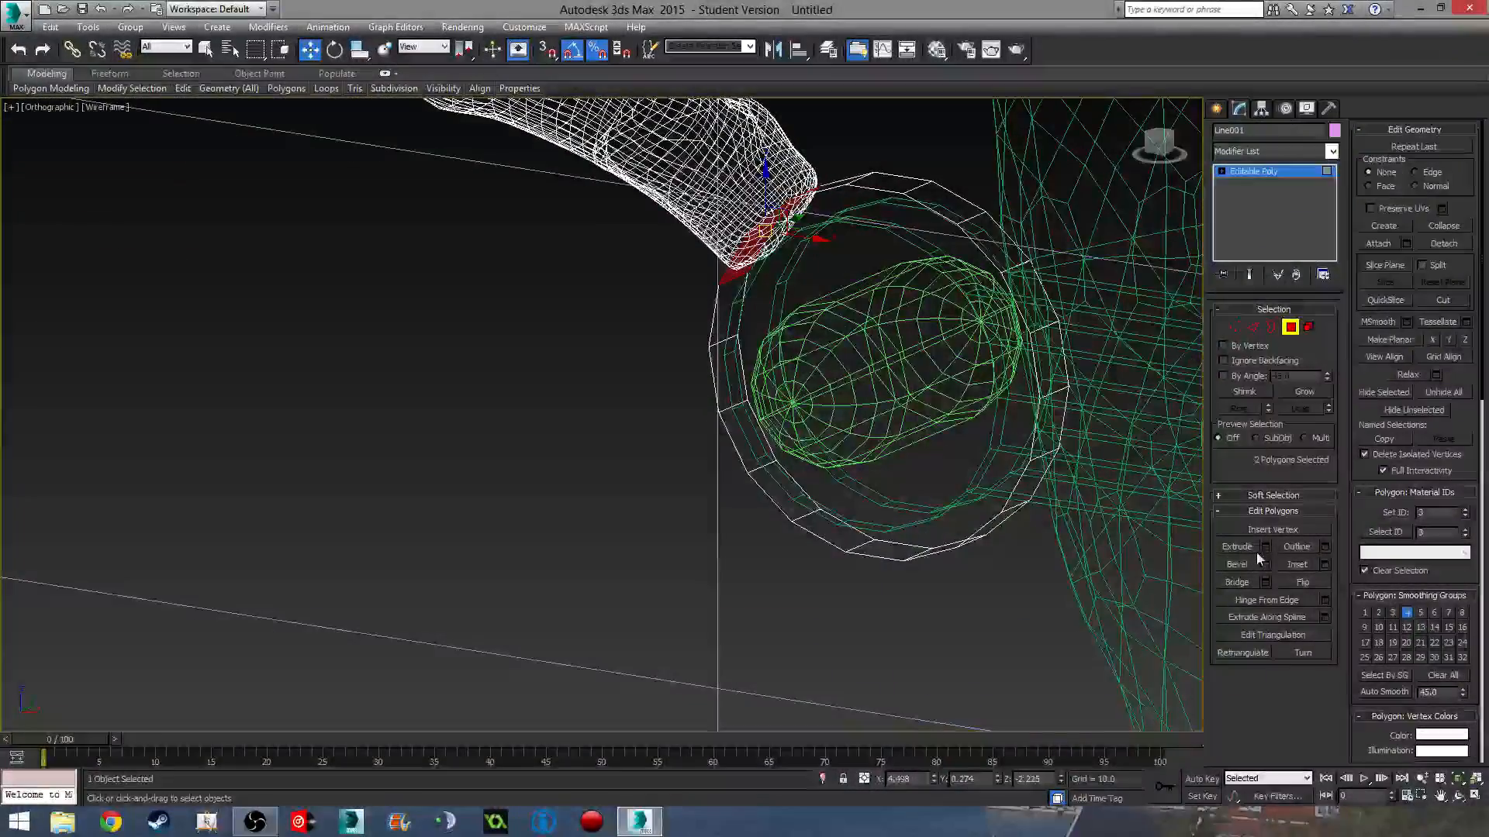
# - Extrude the selected rim polygons of the purple disc deep into the end of the tube
pyautogui.click(1265, 547)
pyautogui.moveTo(768, 433); pyautogui.dragTo(874, 522, button='middle')
pyautogui.moveTo(875, 522); pyautogui.dragTo(957, 515)
pyautogui.keyDown('alt'); pyautogui.moveTo(956, 515); pyautogui.dragTo(944, 533, button='middle'); pyautogui.keyUp('alt')
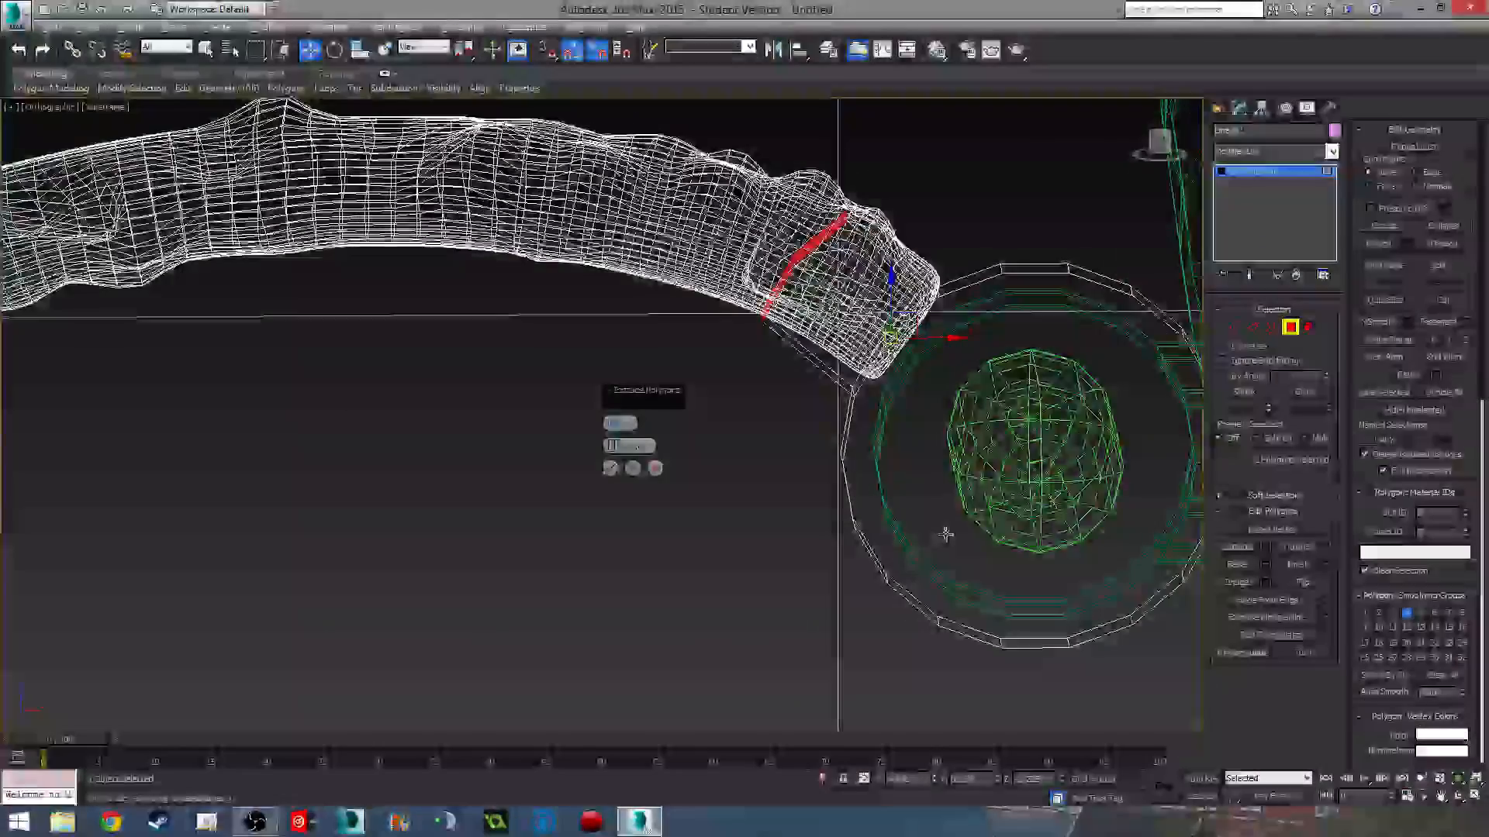
pyautogui.click(614, 469)
pyautogui.moveTo(949, 328); pyautogui.dragTo(891, 372, button='middle')
pyautogui.scroll(2, 890, 372)
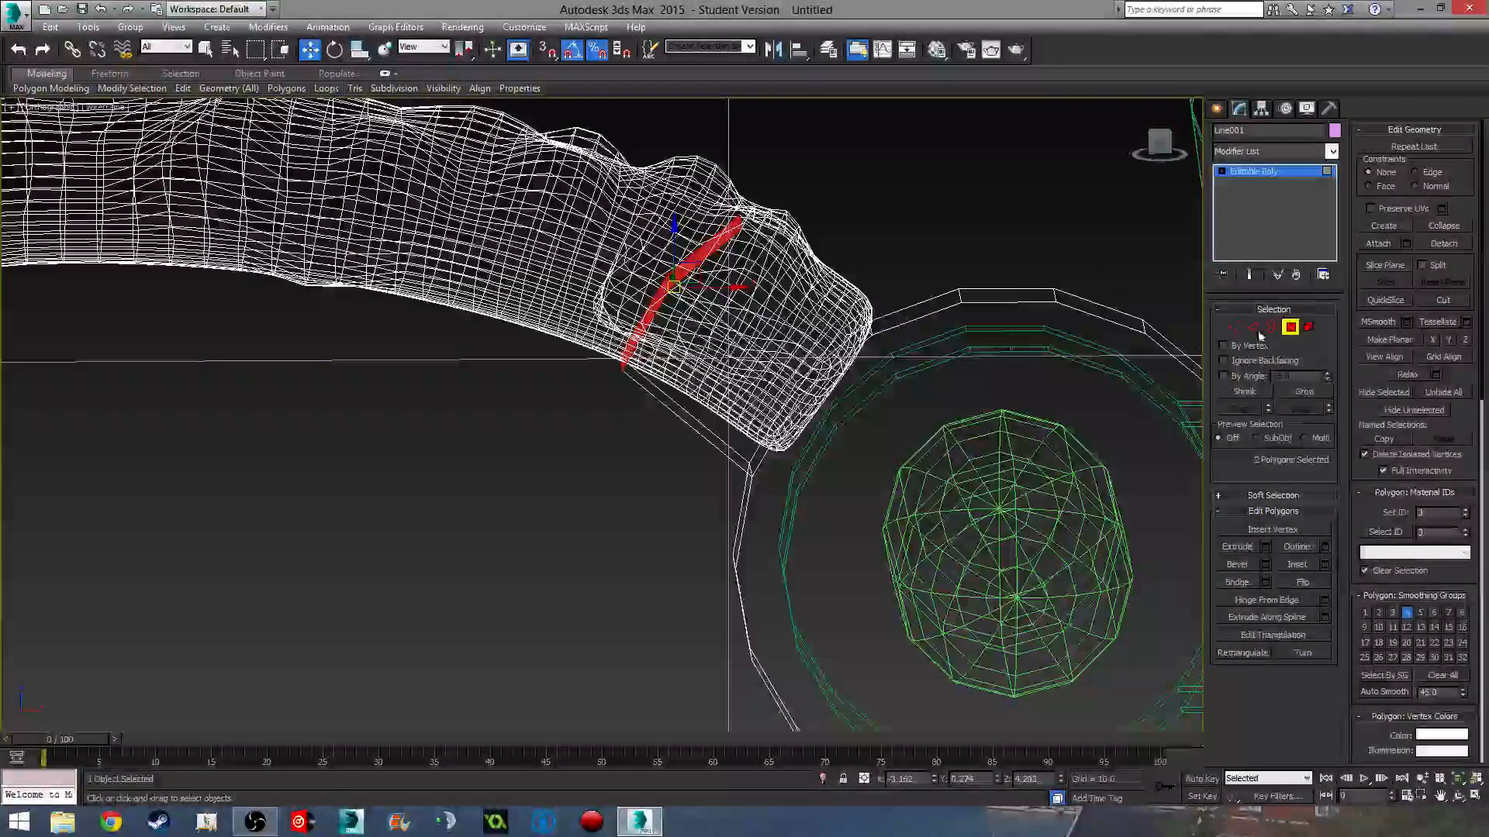
# - In the front view, move the extrusion's two lower end vertices slightly up into the purple tube and leave vertex editing
pyautogui.click(1234, 329)
pyautogui.press('f')
pyautogui.moveTo(116, 190); pyautogui.dragTo(508, 279, button='middle')
pyautogui.scroll(5, 509, 279)
pyautogui.moveTo(600, 256); pyautogui.dragTo(631, 285)
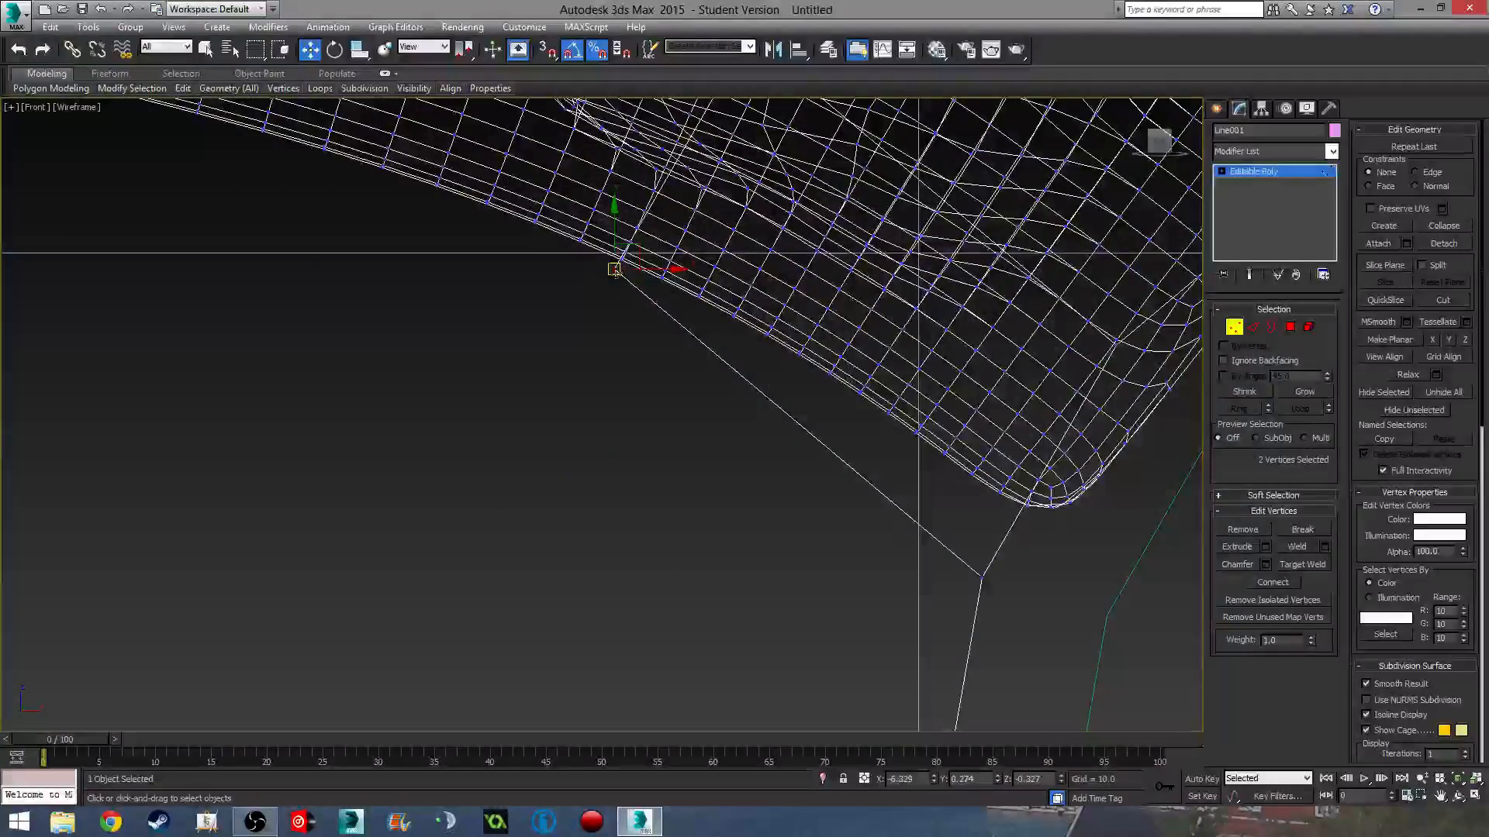
pyautogui.press('F3')
pyautogui.moveTo(700, 516); pyautogui.dragTo(525, 382, button='middle')
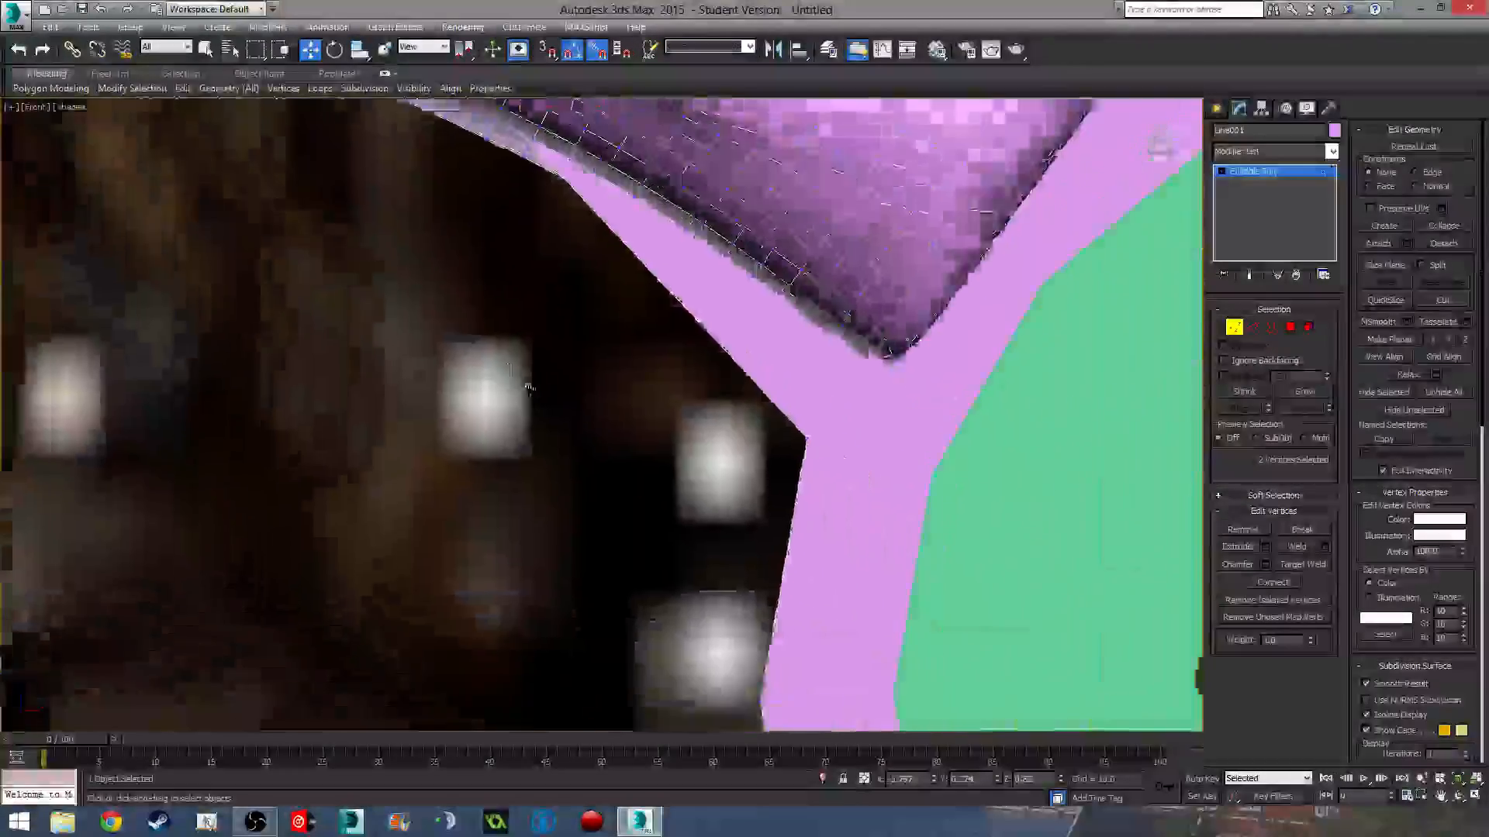
pyautogui.scroll(-6, 525, 382)
pyautogui.moveTo(651, 362)
pyautogui.mouseDown(button='middle')
pyautogui.moveTo(626, 417)
pyautogui.moveTo(573, 420)
pyautogui.mouseUp(button='middle')
pyautogui.scroll(-5, 573, 420)
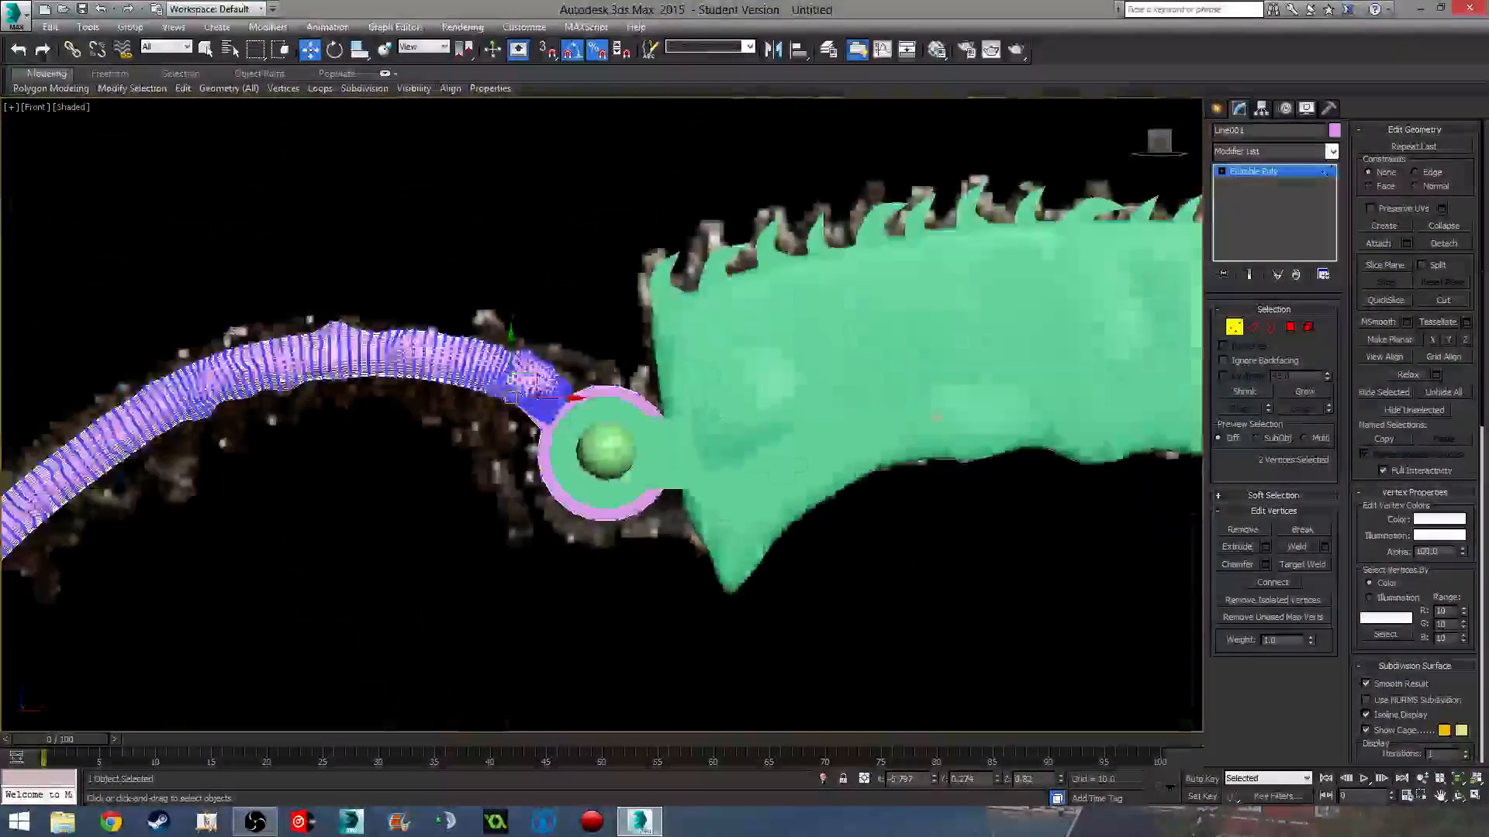
pyautogui.click(1235, 326)
# - Copy the capsule pin about 25 units straight up from the disc joint
pyautogui.moveTo(884, 408); pyautogui.dragTo(737, 558, button='middle')
pyautogui.scroll(-4, 737, 558)
pyautogui.click(723, 297)
pyautogui.moveTo(622, 562); pyautogui.dragTo(722, 370, button='middle')
pyautogui.scroll(9, 760, 186)
pyautogui.click(764, 469)
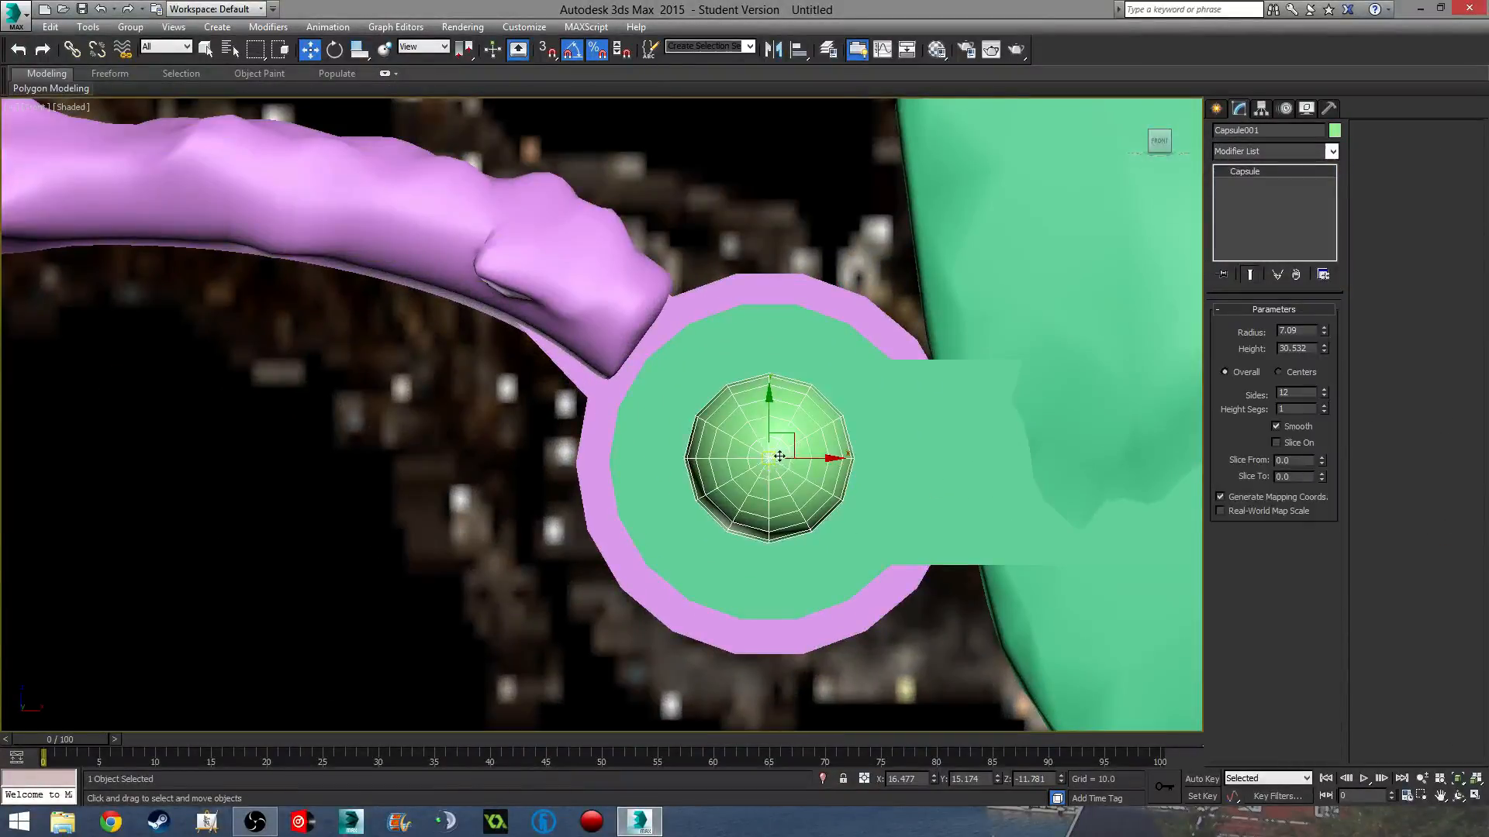
pyautogui.keyDown('shift'); pyautogui.moveTo(775, 416); pyautogui.dragTo(774, 117); pyautogui.keyUp('shift')
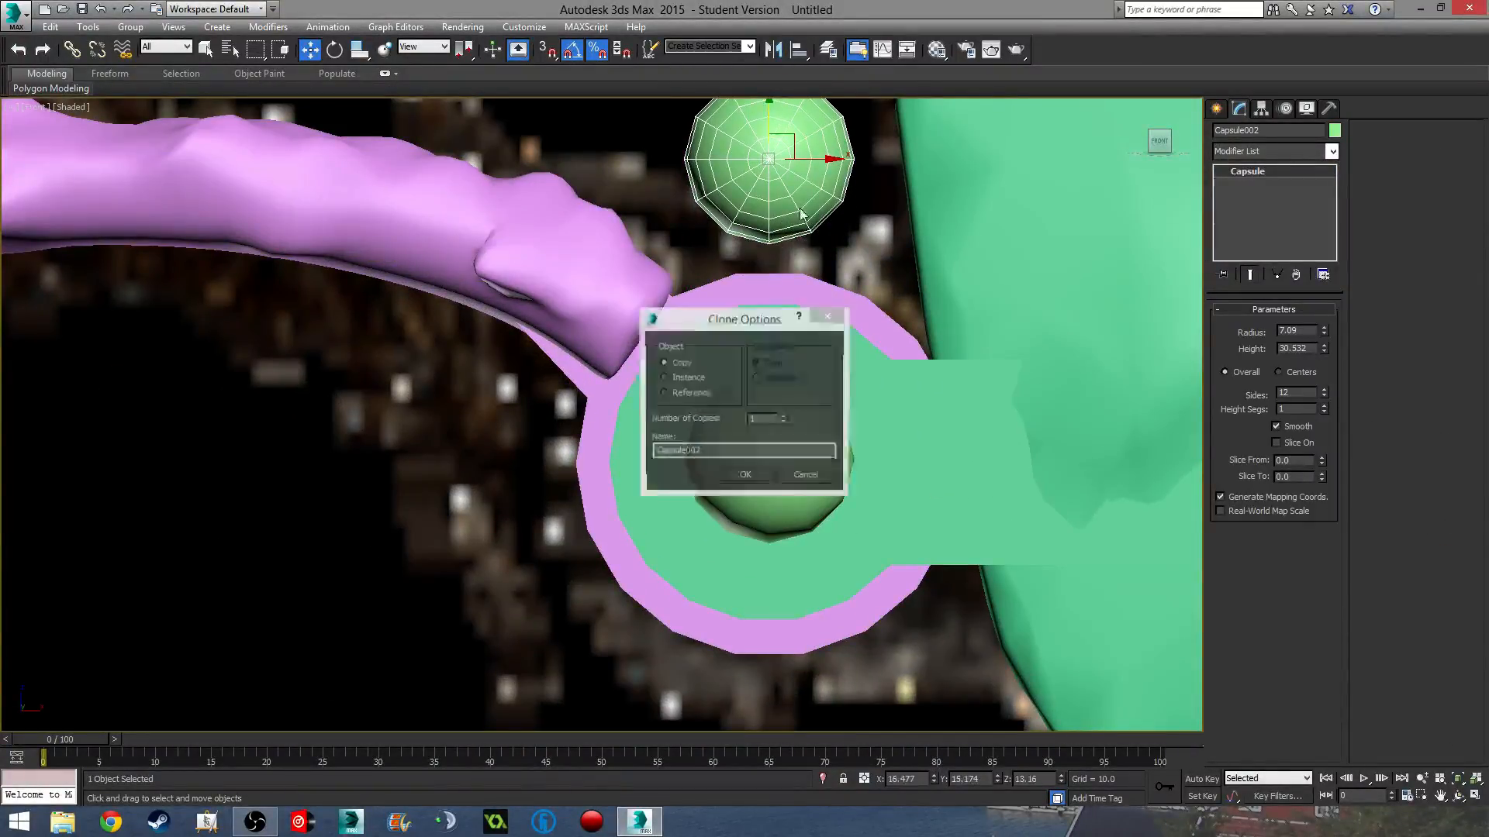
pyautogui.click(757, 484)
# - Make another copy of the raised capsule about 16.6 units above it
pyautogui.moveTo(795, 452); pyautogui.dragTo(769, 667, button='middle')
pyautogui.keyDown('shift'); pyautogui.moveTo(747, 337); pyautogui.dragTo(748, 138); pyautogui.keyUp('shift')
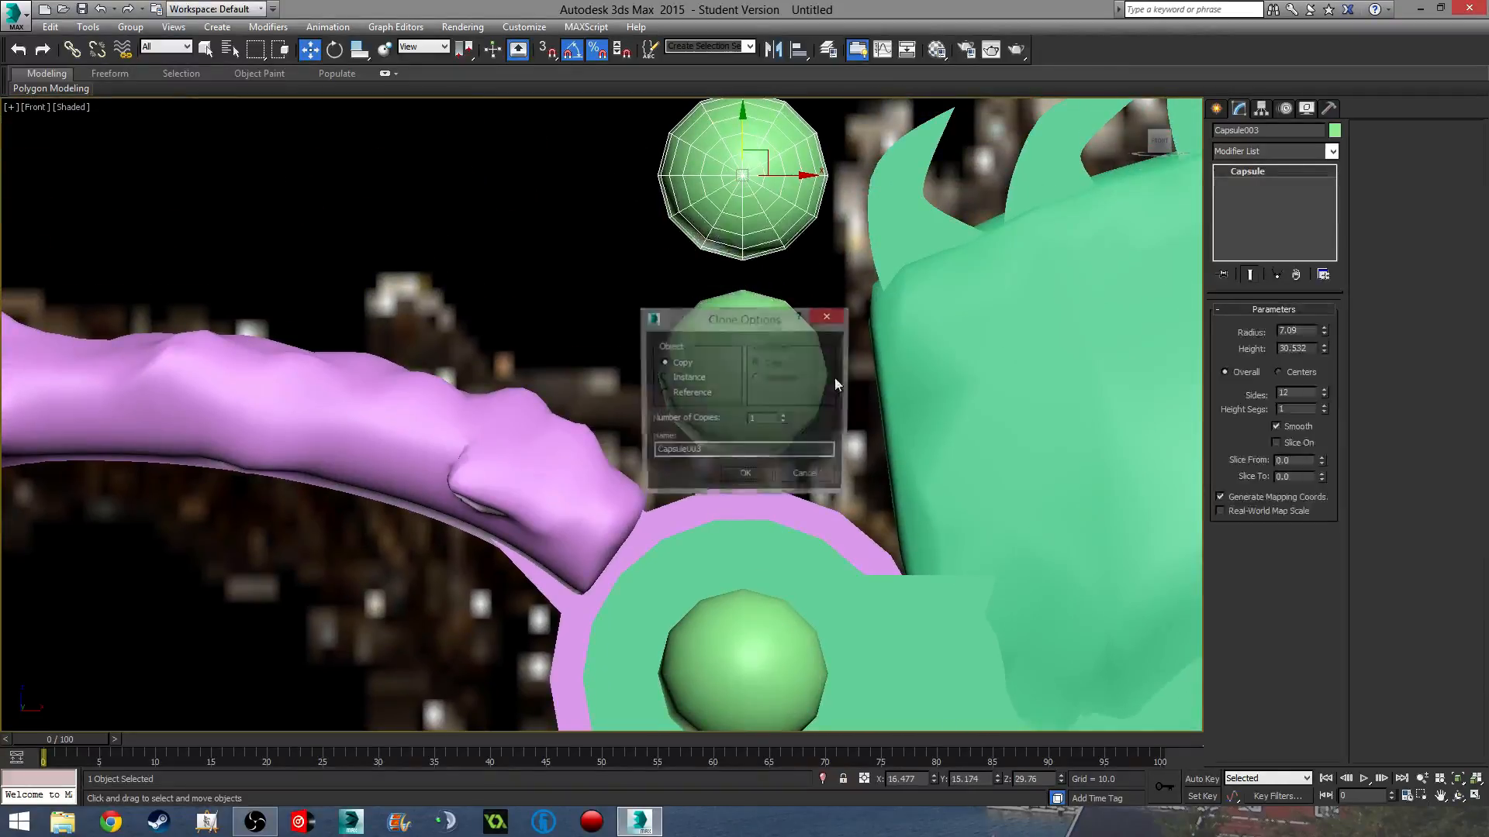
pyautogui.click(750, 467)
pyautogui.moveTo(797, 517); pyautogui.dragTo(772, 426, button='middle')
# - Subtract the original capsule from the purple tube with ProBoolean and convert the result to an Editable Mesh
pyautogui.click(594, 402)
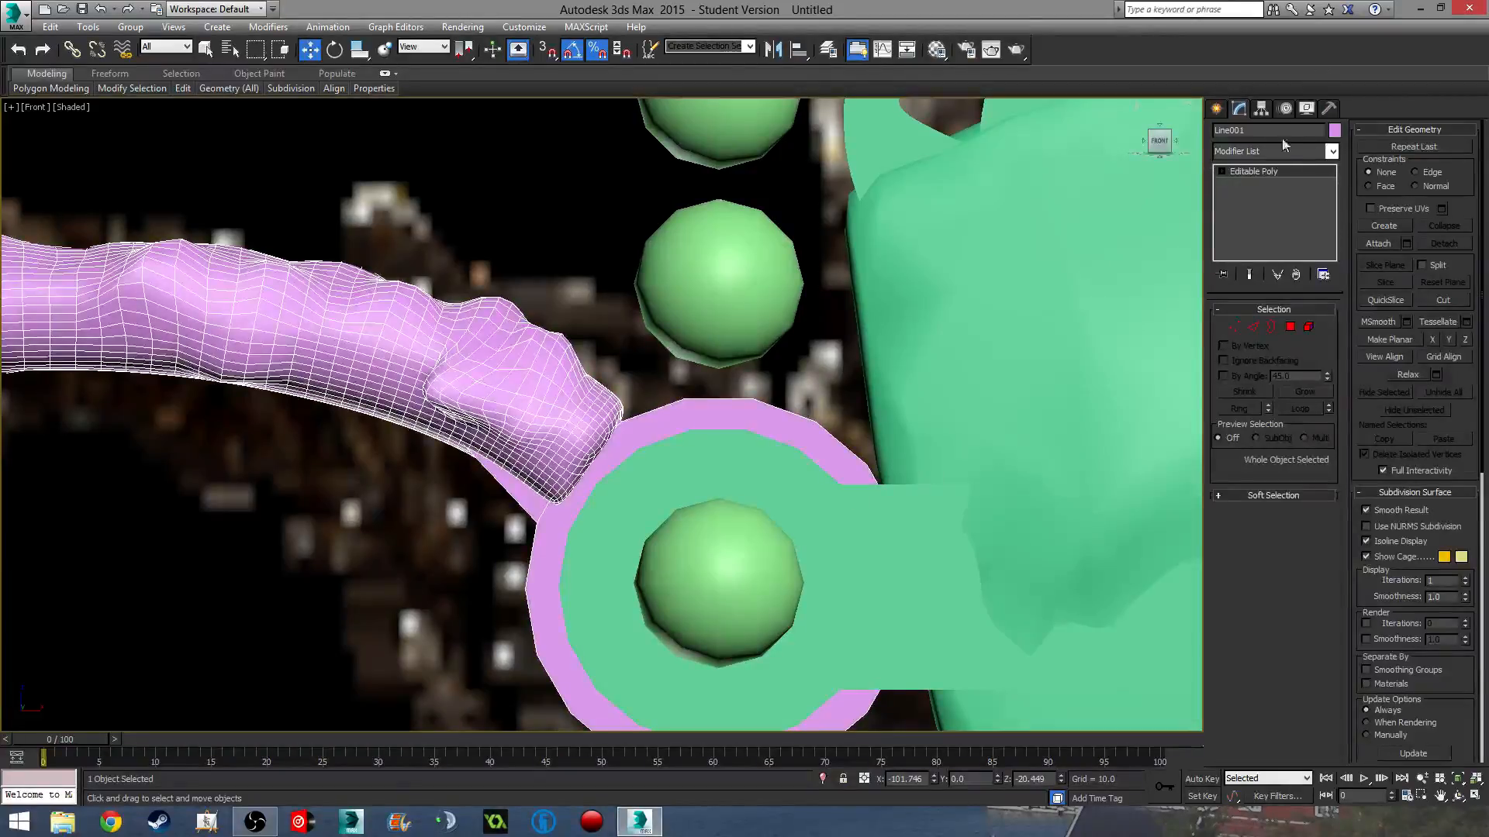
pyautogui.click(1218, 108)
pyautogui.click(1244, 287)
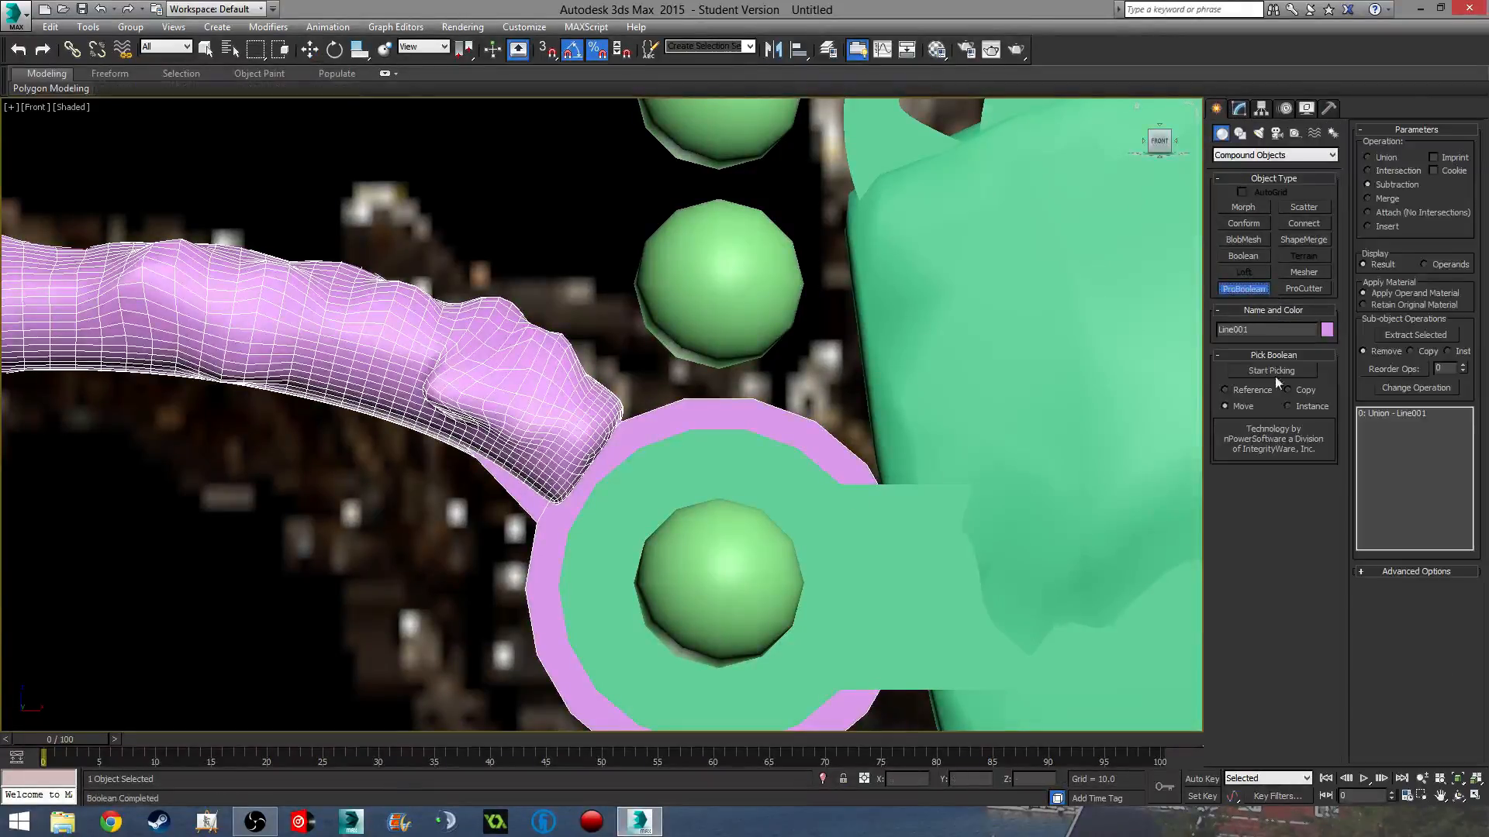
pyautogui.click(729, 557)
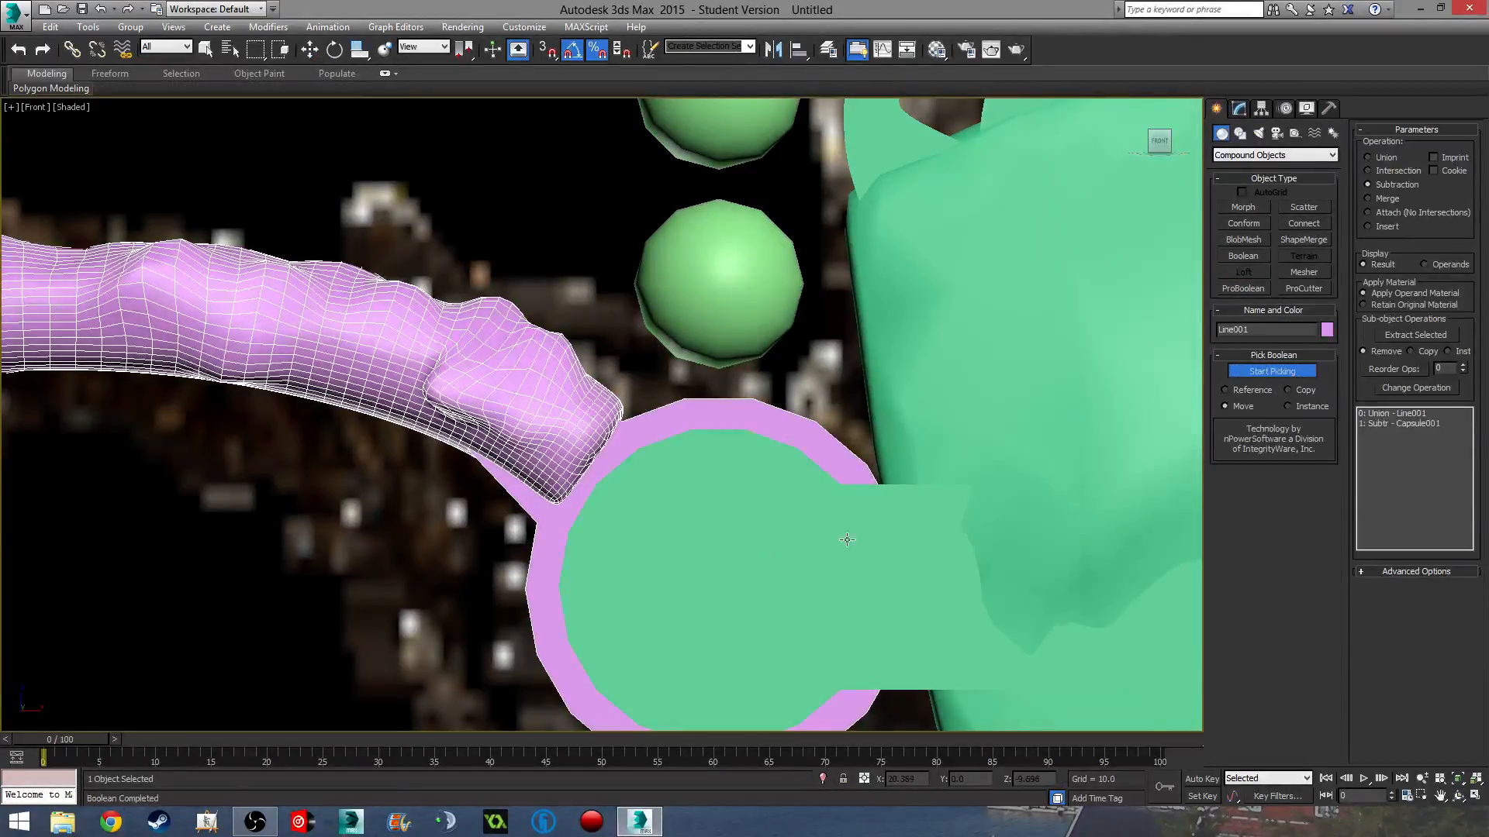
pyautogui.click(1239, 109)
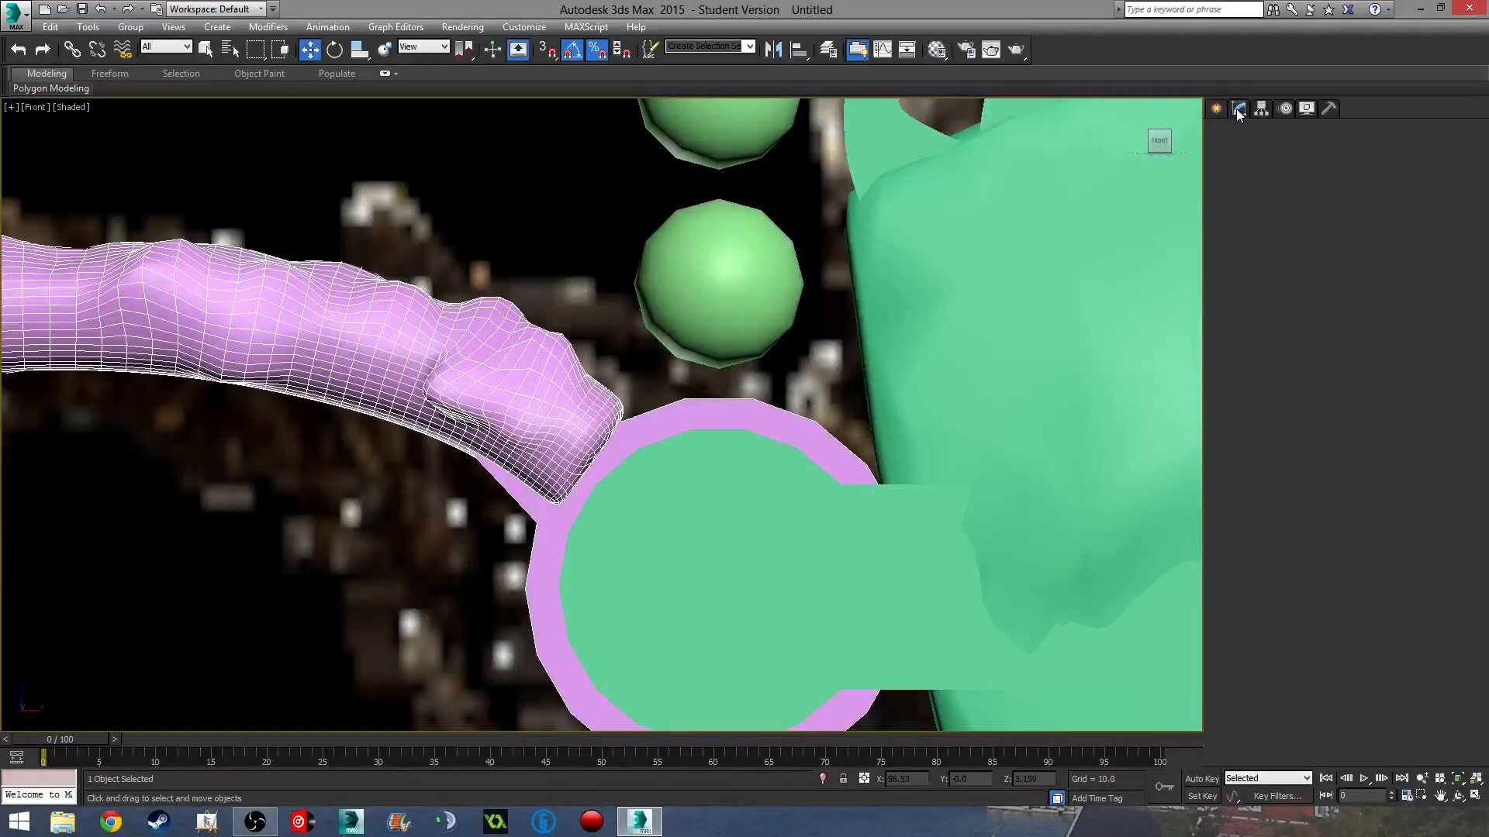
pyautogui.rightClick(1272, 171)
pyautogui.click(1327, 256)
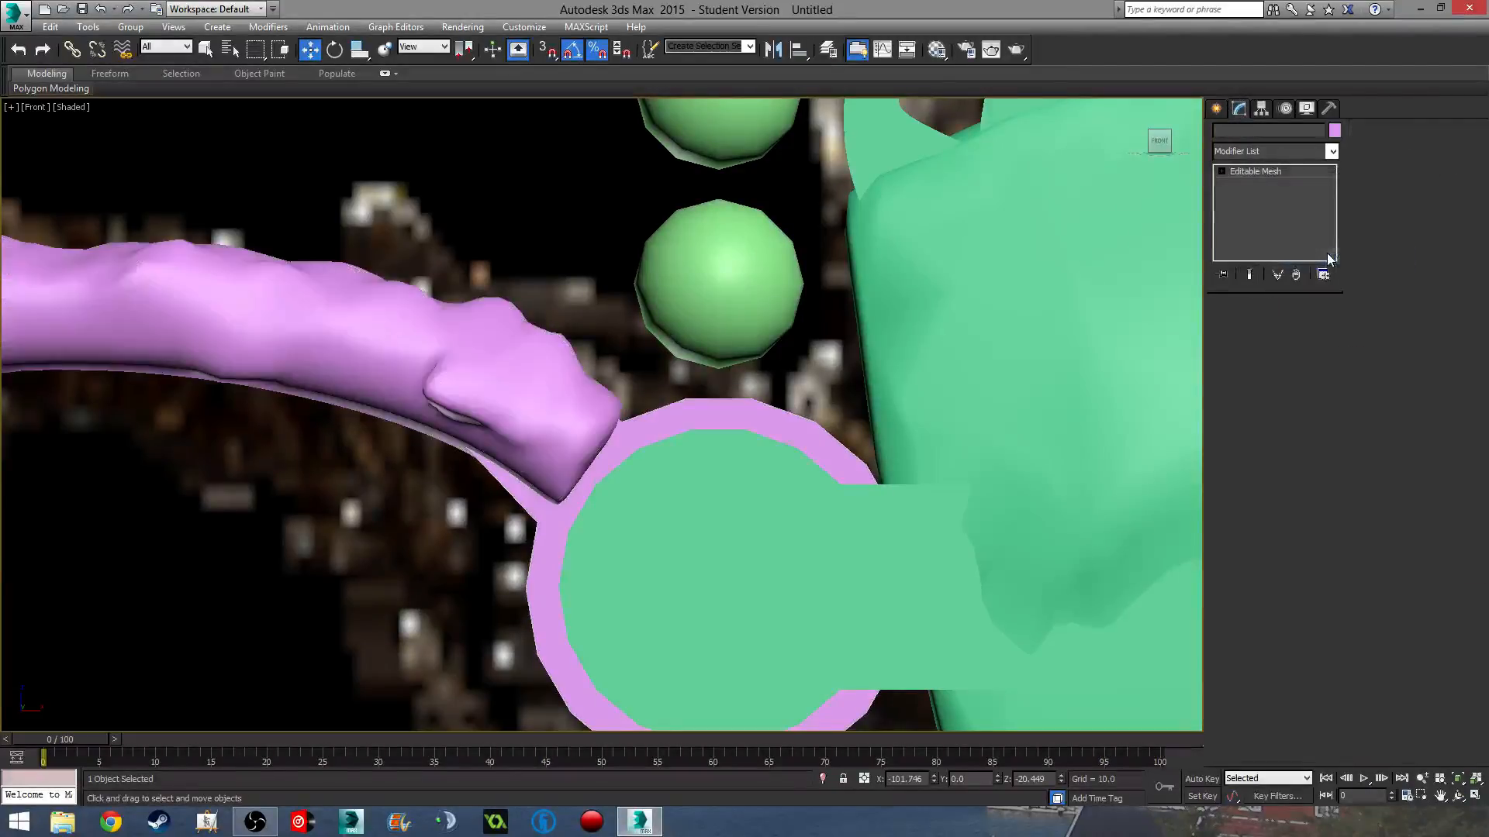
# - Move the lower capsule copy about 25 units down to the centre of the disc joint and deselect it
pyautogui.click(712, 286)
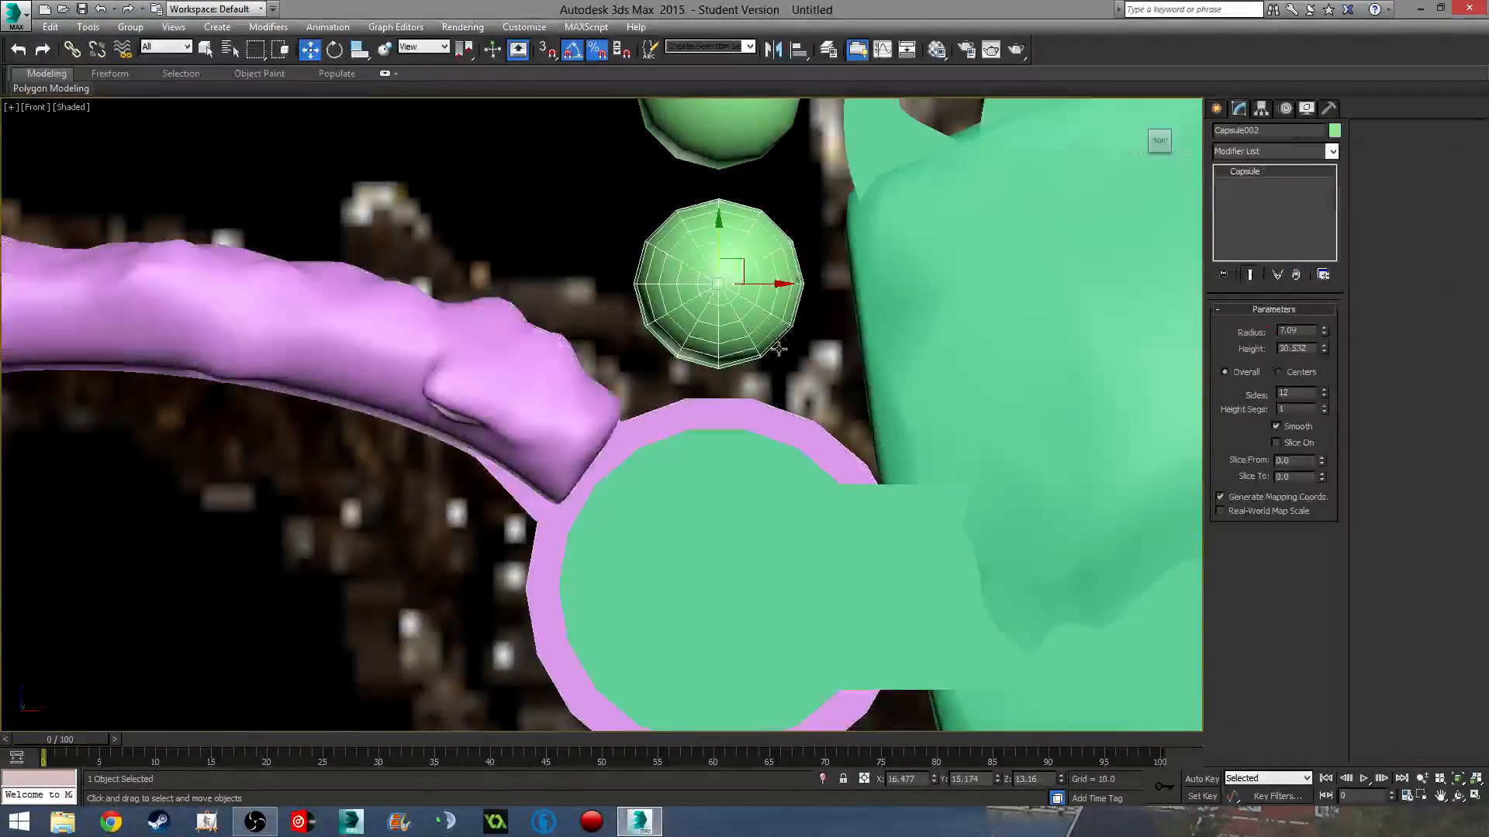
pyautogui.moveTo(713, 285); pyautogui.dragTo(706, 267, button='middle')
pyautogui.press('F3')
pyautogui.moveTo(712, 215); pyautogui.dragTo(708, 514)
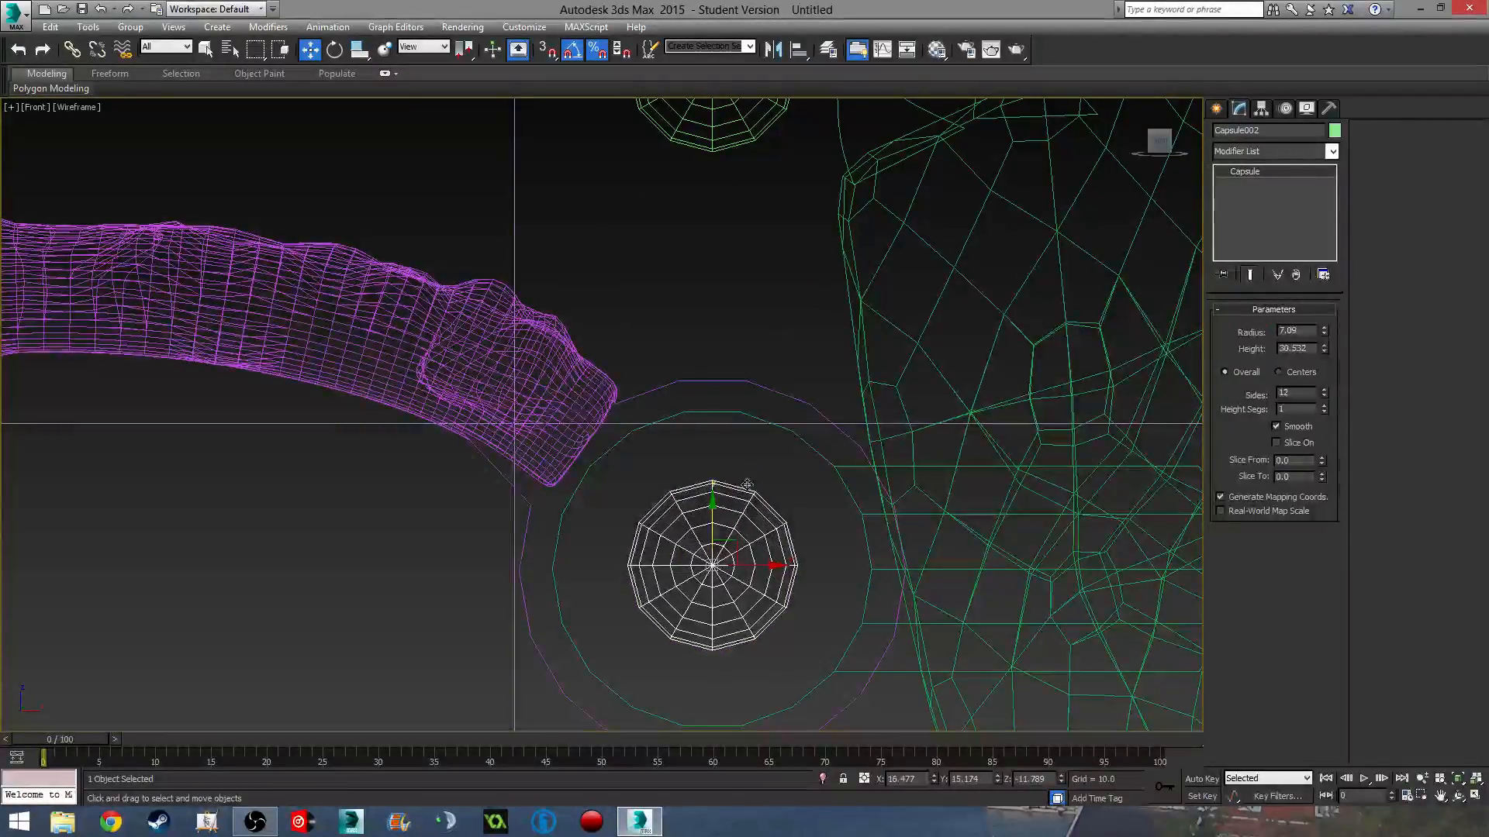
pyautogui.click(1030, 288)
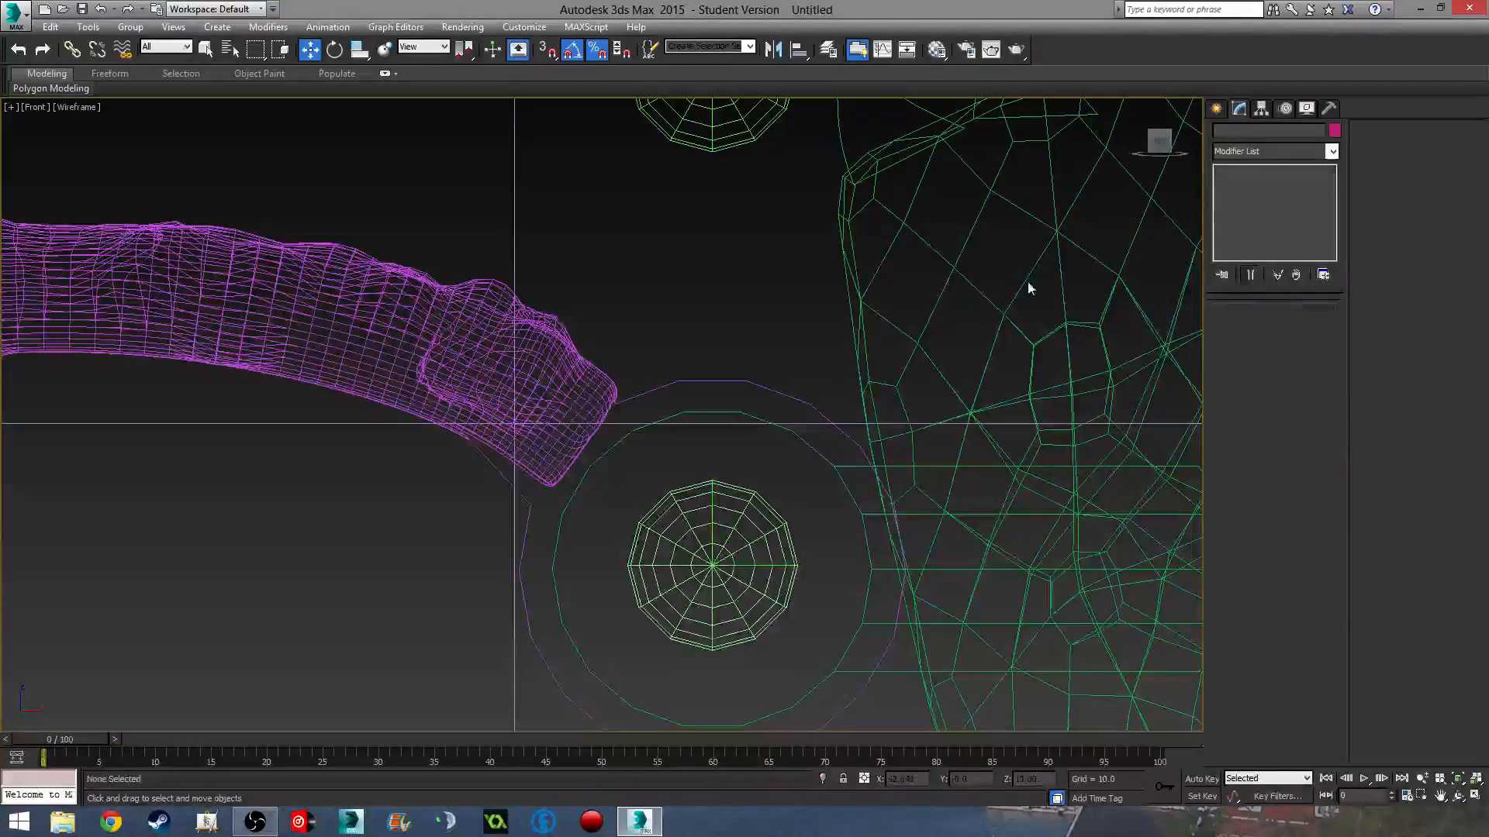
# - Select the green body and subtract the capsule at the joint's centre from it with ProBoolean
pyautogui.click(1006, 313)
pyautogui.press('F3')
pyautogui.moveTo(1008, 320); pyautogui.dragTo(938, 323, button='middle')
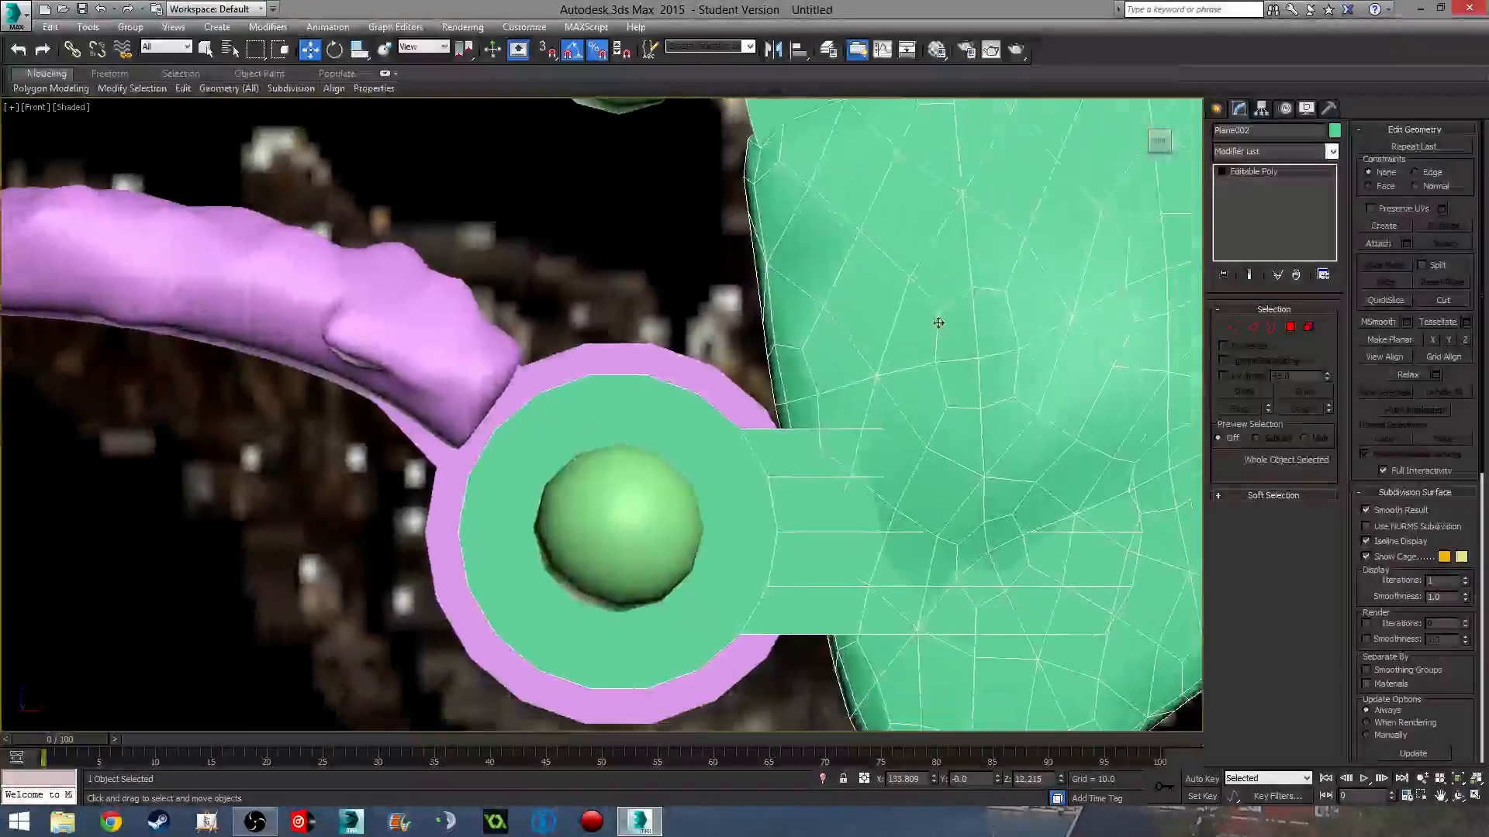
pyautogui.scroll(-2, 935, 325)
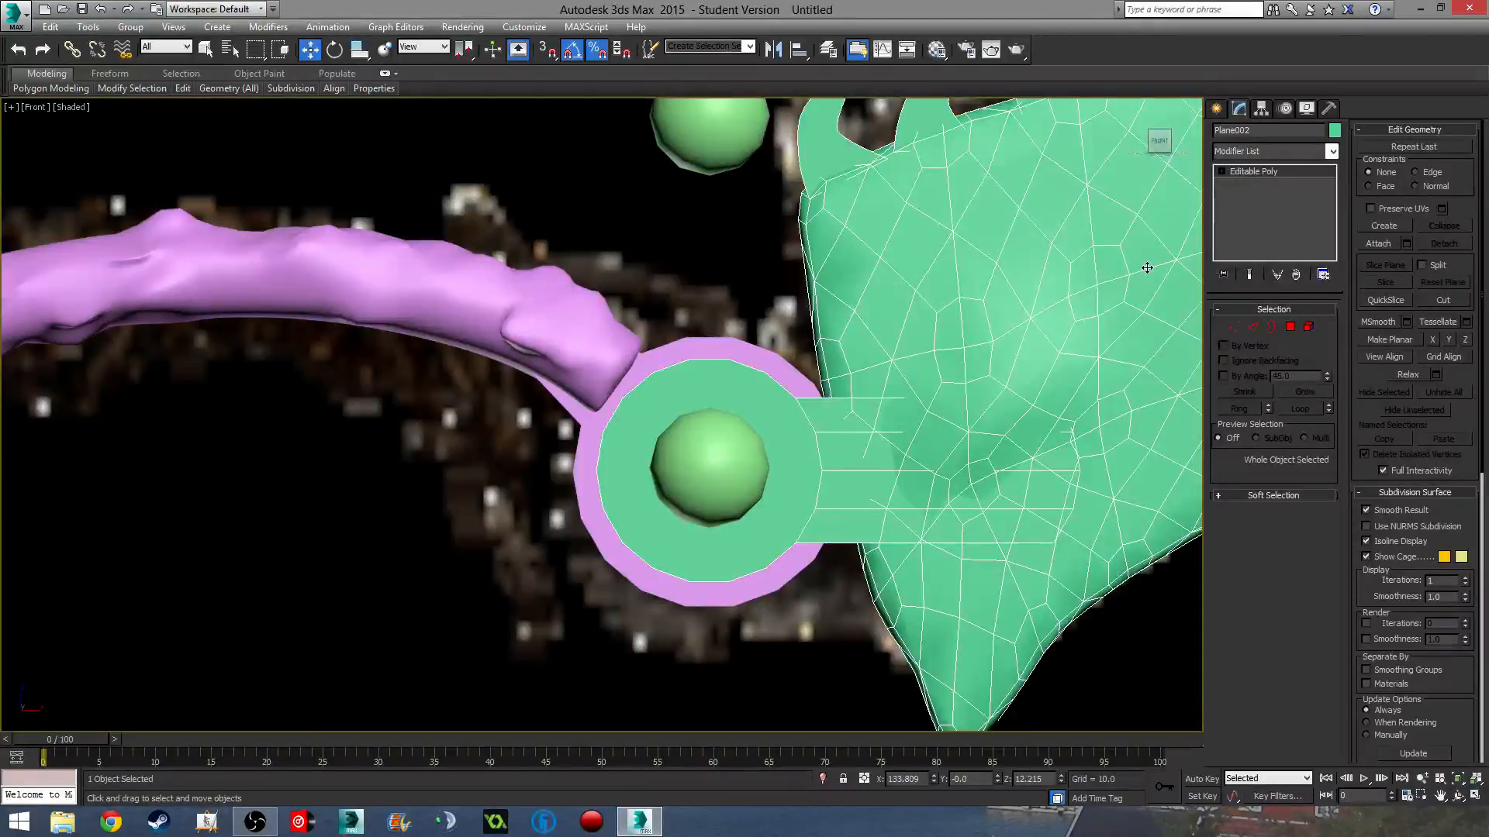
pyautogui.moveTo(1015, 440); pyautogui.dragTo(917, 351, button='middle')
pyautogui.scroll(-2, 882, 240)
pyautogui.scroll(4, 729, 326)
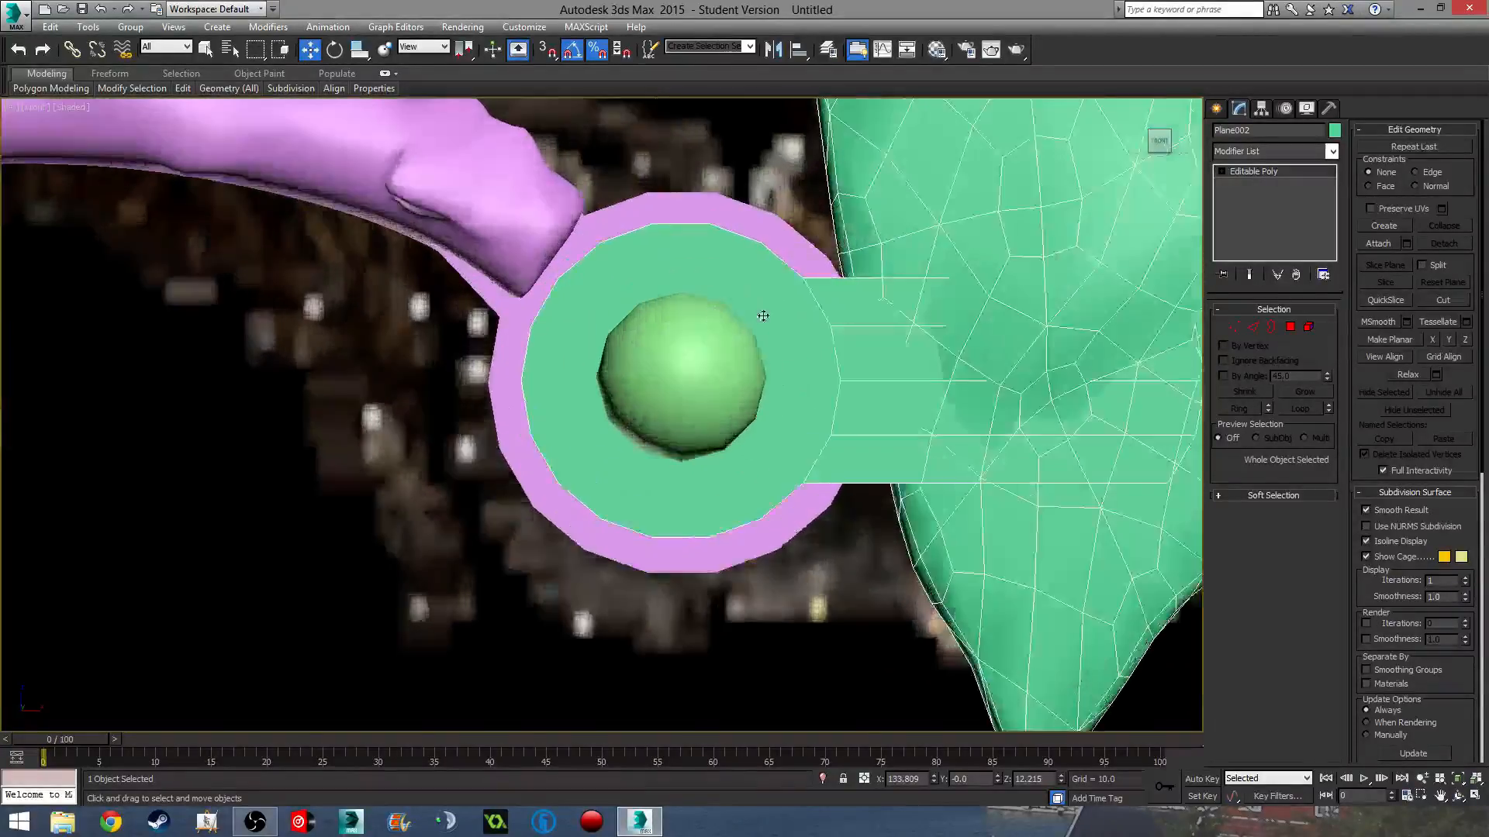
pyautogui.moveTo(765, 316); pyautogui.dragTo(752, 413, button='middle')
pyautogui.rightClick(1270, 178)
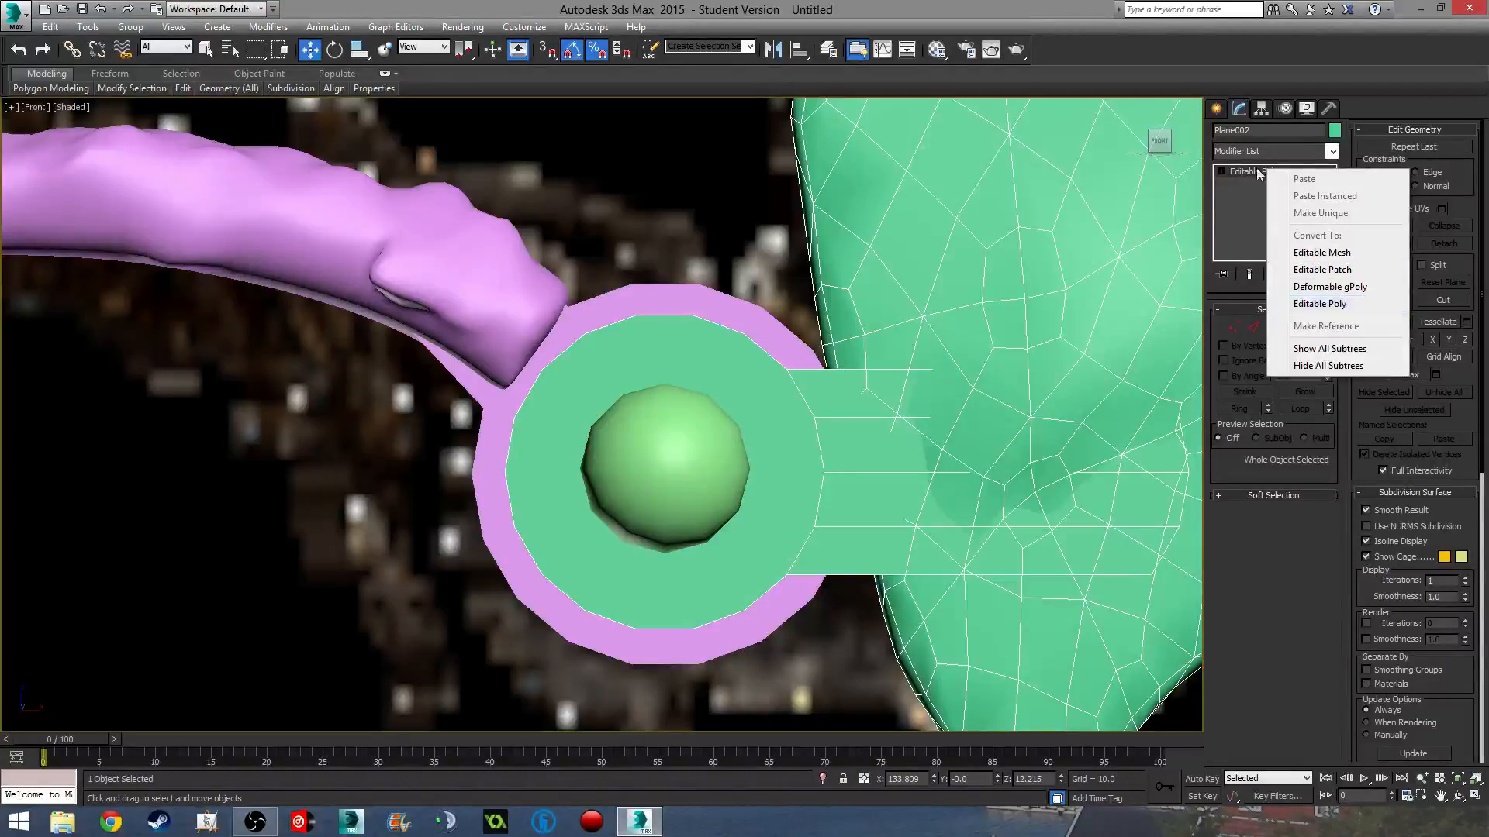
pyautogui.click(1218, 107)
pyautogui.click(1244, 288)
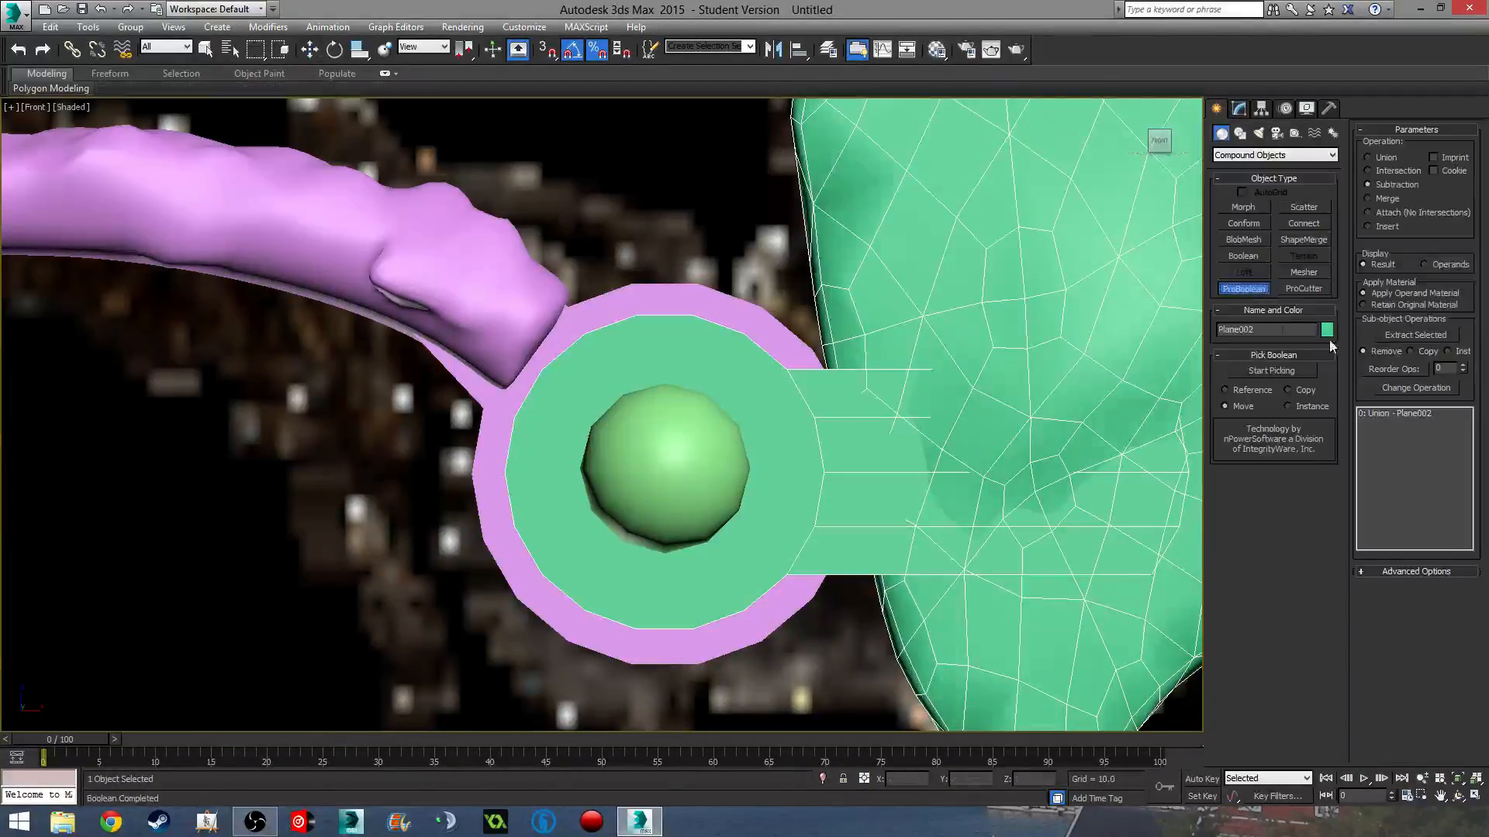
pyautogui.scroll(-3, 861, 363)
pyautogui.moveTo(931, 465); pyautogui.dragTo(833, 448, button='middle')
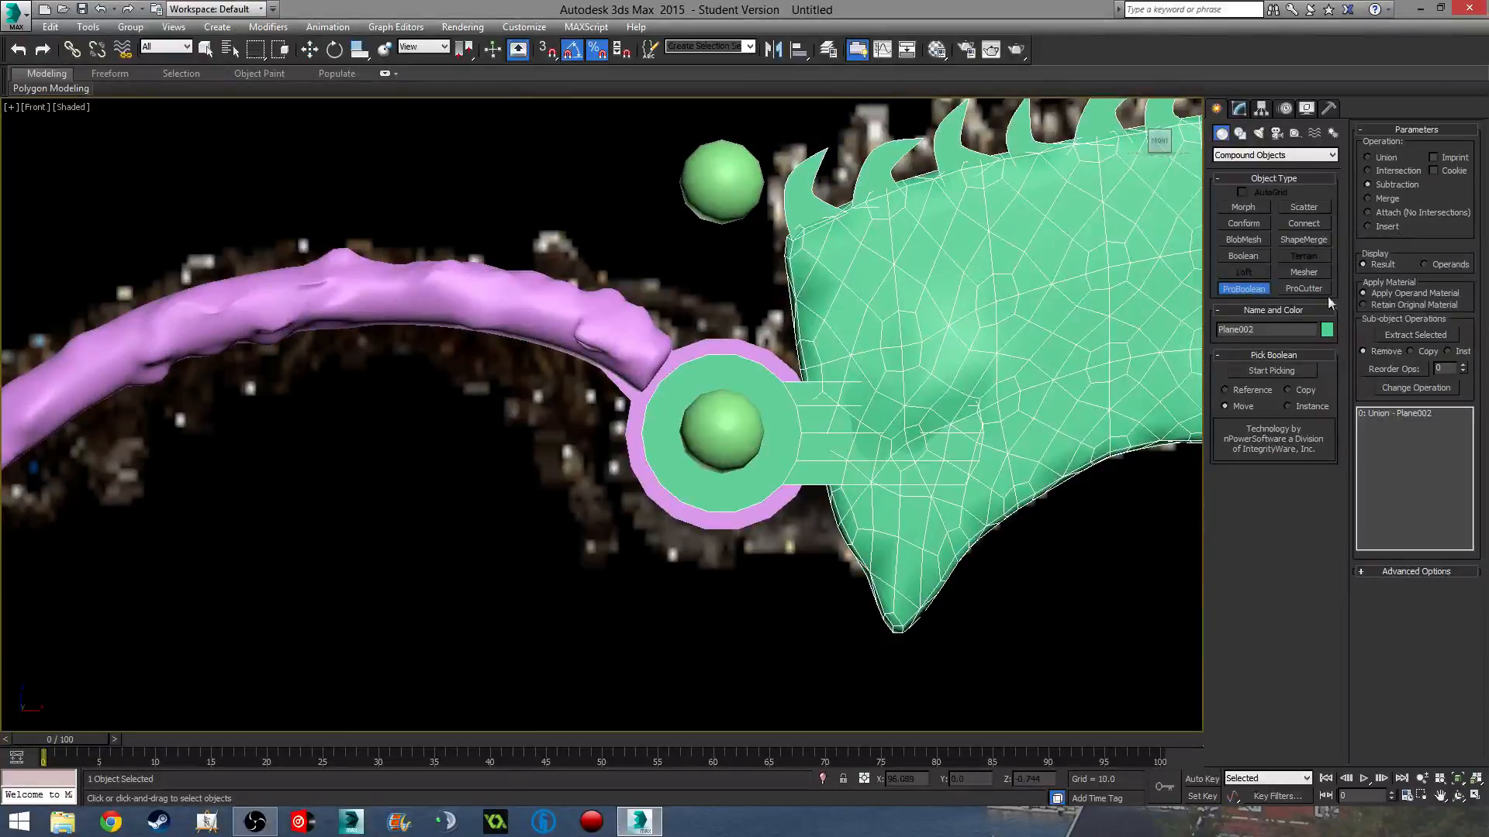
pyautogui.click(729, 429)
pyautogui.click(1270, 370)
pyautogui.moveTo(941, 307); pyautogui.dragTo(906, 398, button='middle')
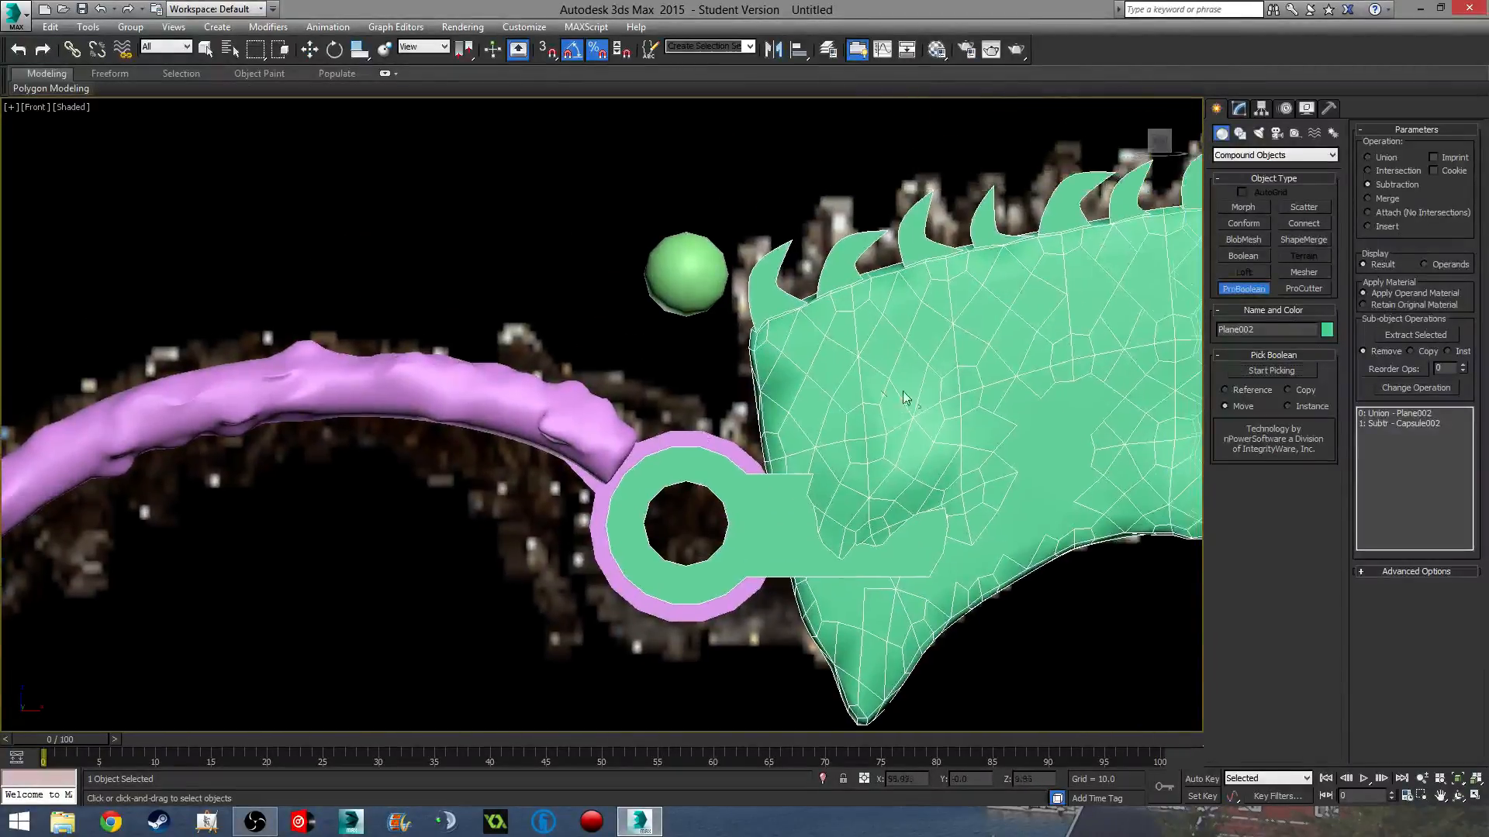
# - Convert the green body's ProBoolean result to an Editable Poly and then to an Editable Mesh
pyautogui.scroll(4, 718, 452)
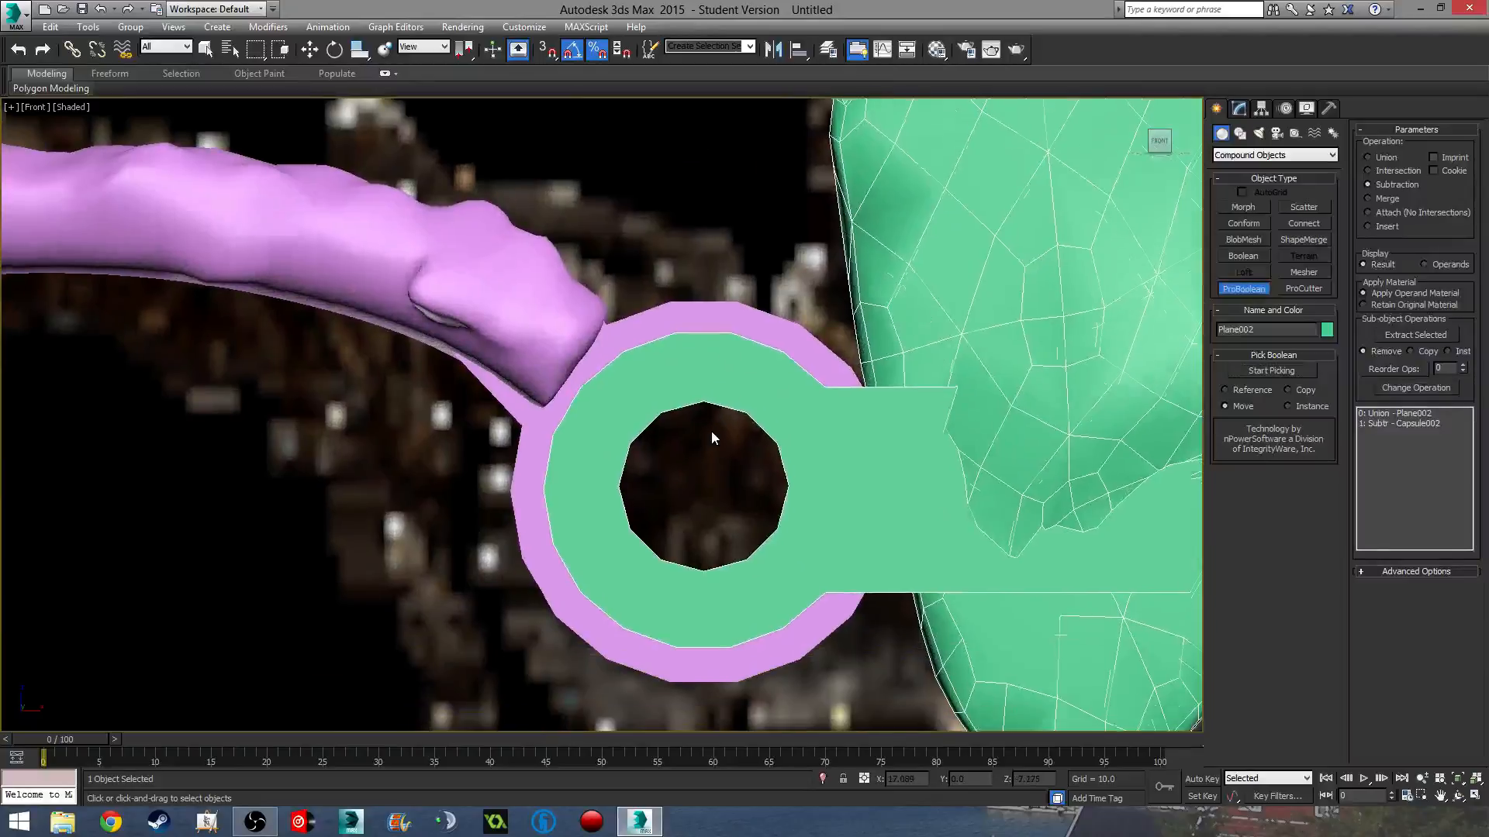
pyautogui.click(1240, 109)
pyautogui.rightClick(1282, 165)
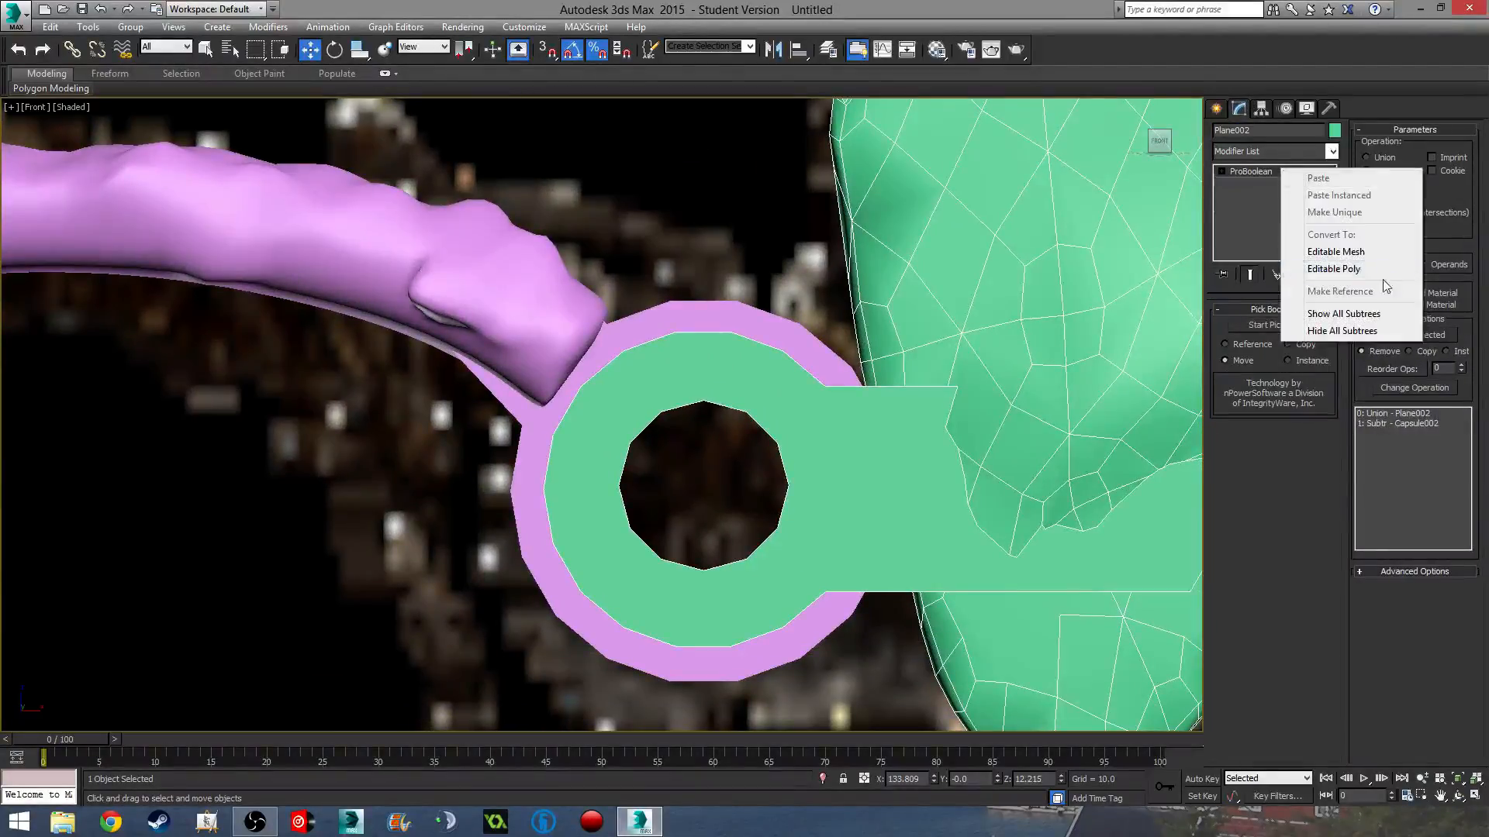
pyautogui.click(1364, 269)
pyautogui.moveTo(987, 341); pyautogui.dragTo(895, 365, button='middle')
pyautogui.scroll(-2, 895, 365)
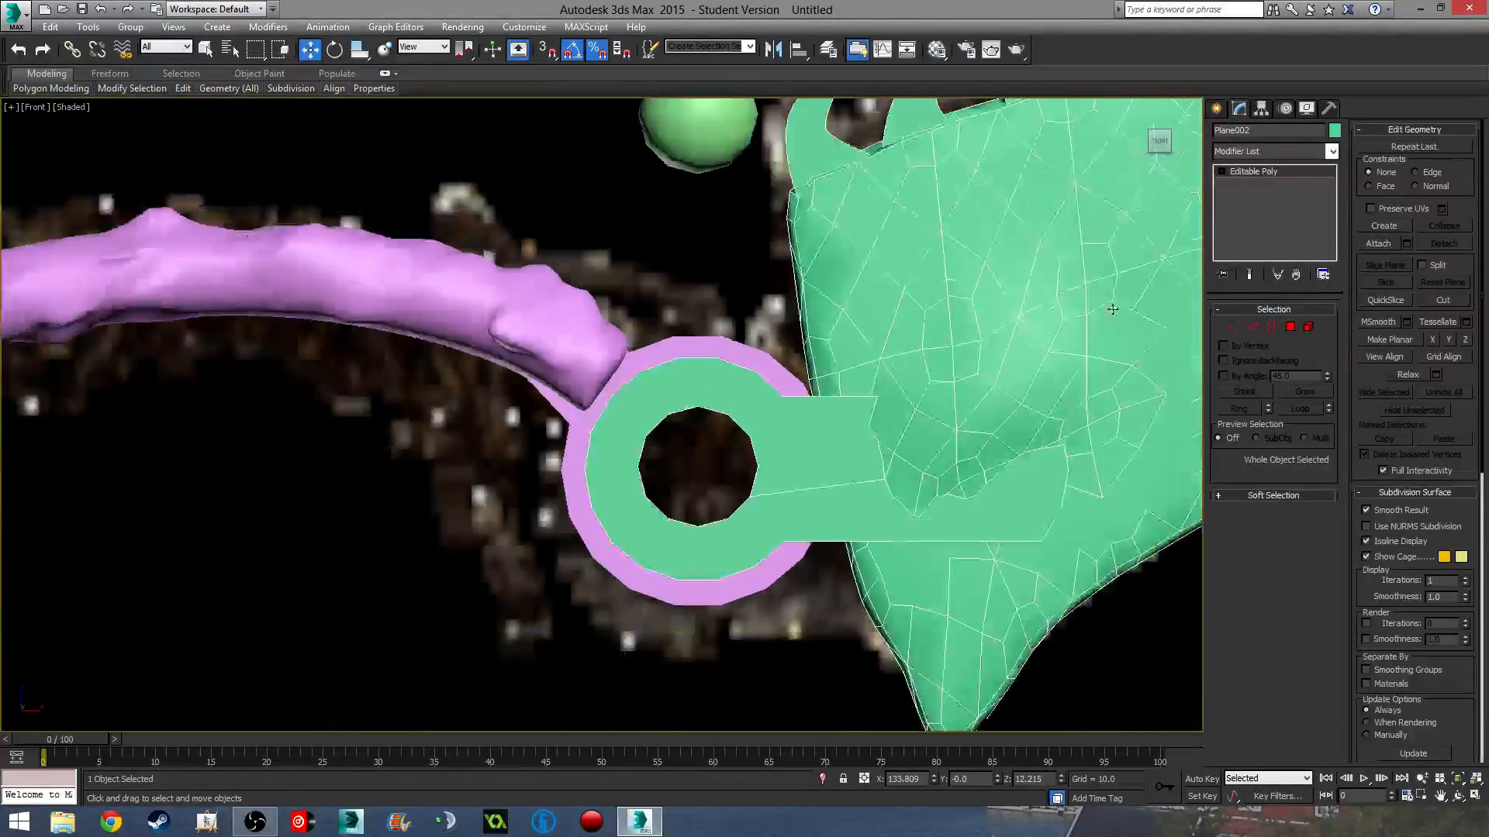
pyautogui.rightClick(1272, 171)
pyautogui.click(1326, 254)
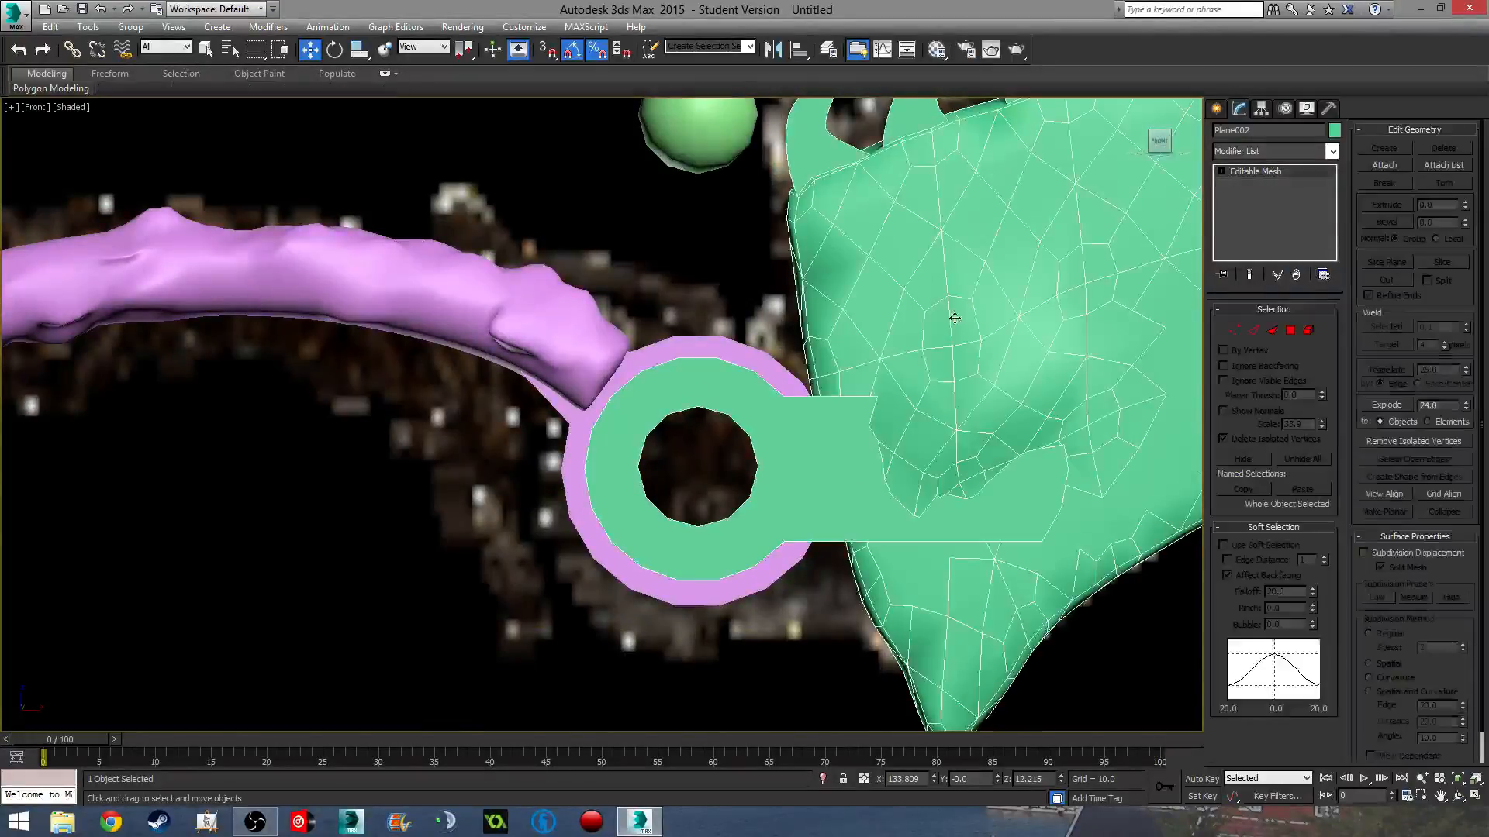
# - Move the remaining raised capsule about 41.6 units down into the hole at the disc joint's centre
pyautogui.scroll(-2, 947, 344)
pyautogui.scroll(-2, 947, 344)
pyautogui.click(807, 246)
pyautogui.scroll(2, 822, 242)
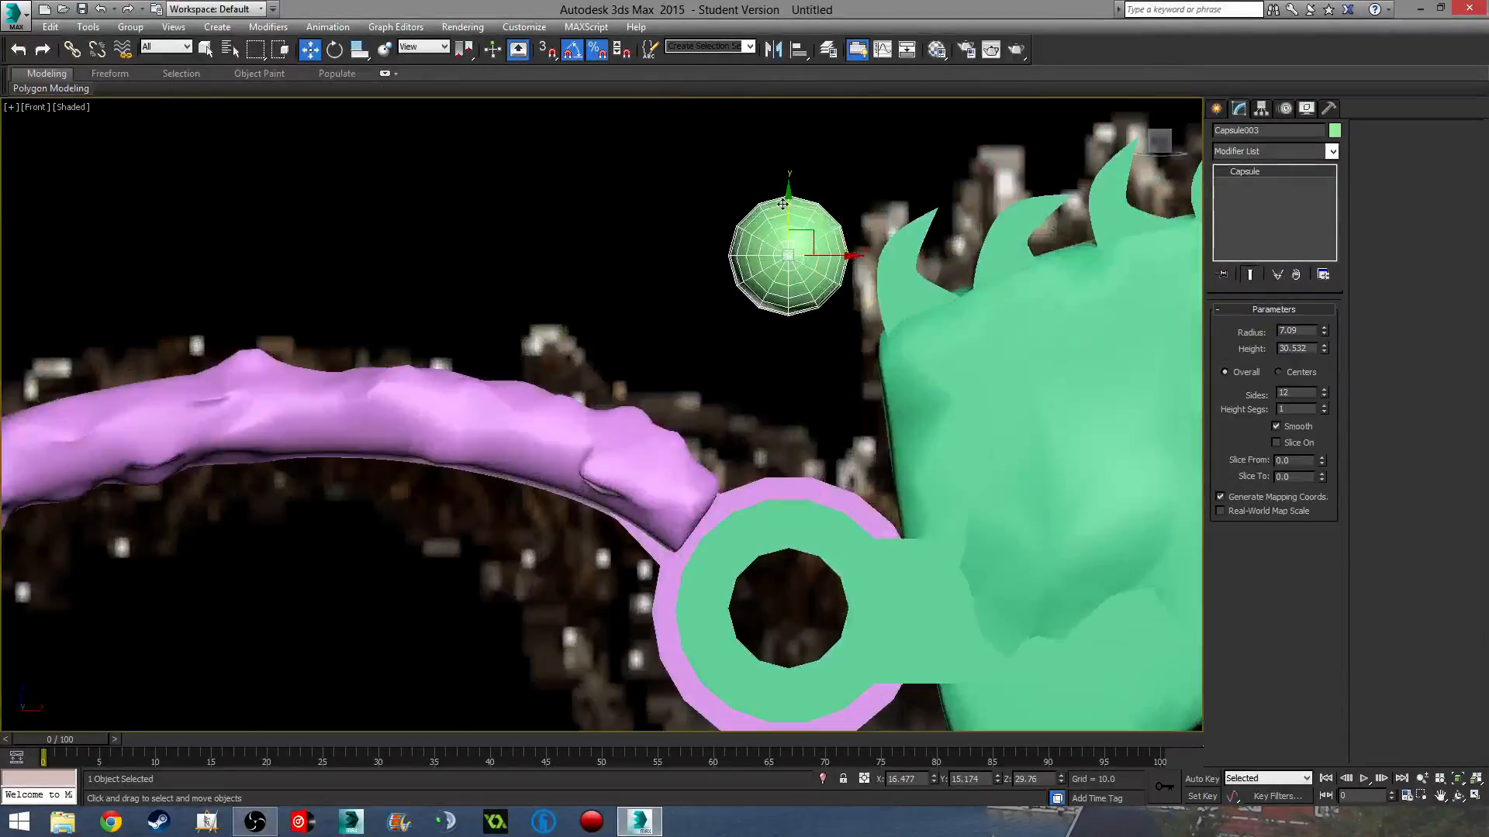
pyautogui.moveTo(781, 203); pyautogui.dragTo(791, 556)
pyautogui.press('t')
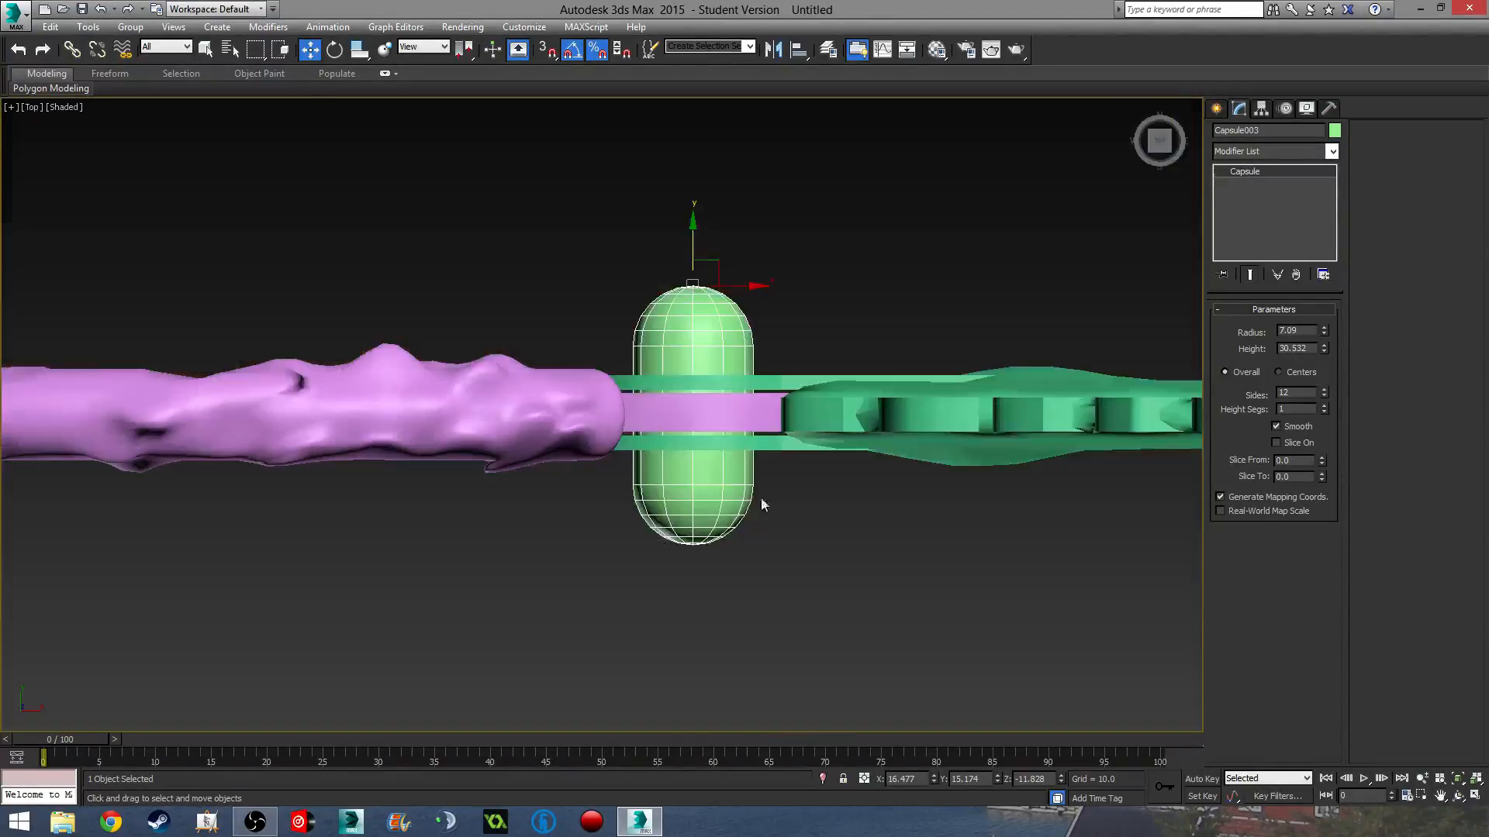
pyautogui.scroll(6, 821, 457)
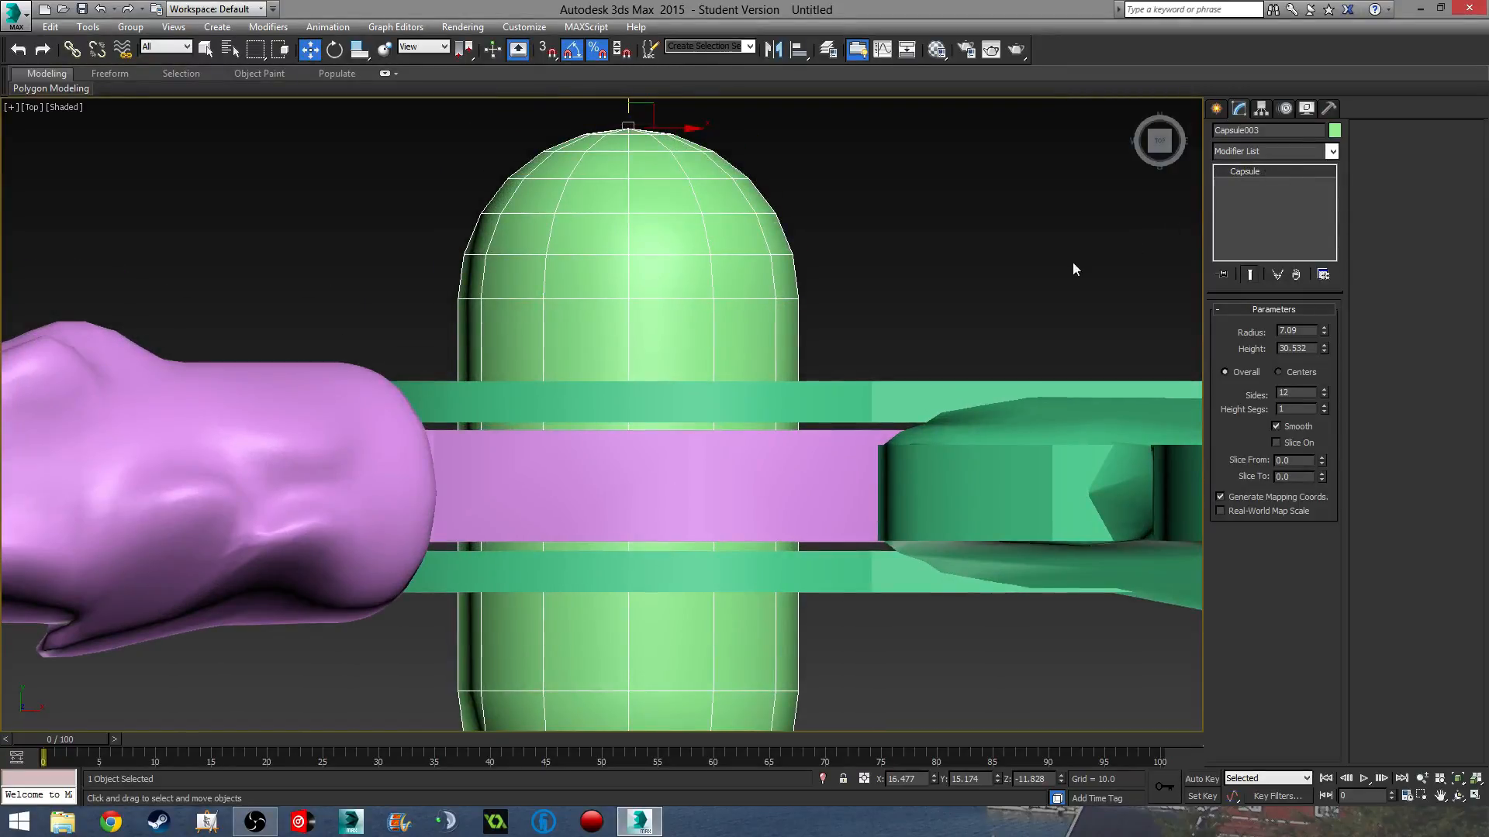
pyautogui.scroll(-3, 1073, 262)
pyautogui.moveTo(851, 319); pyautogui.dragTo(835, 368, button='middle')
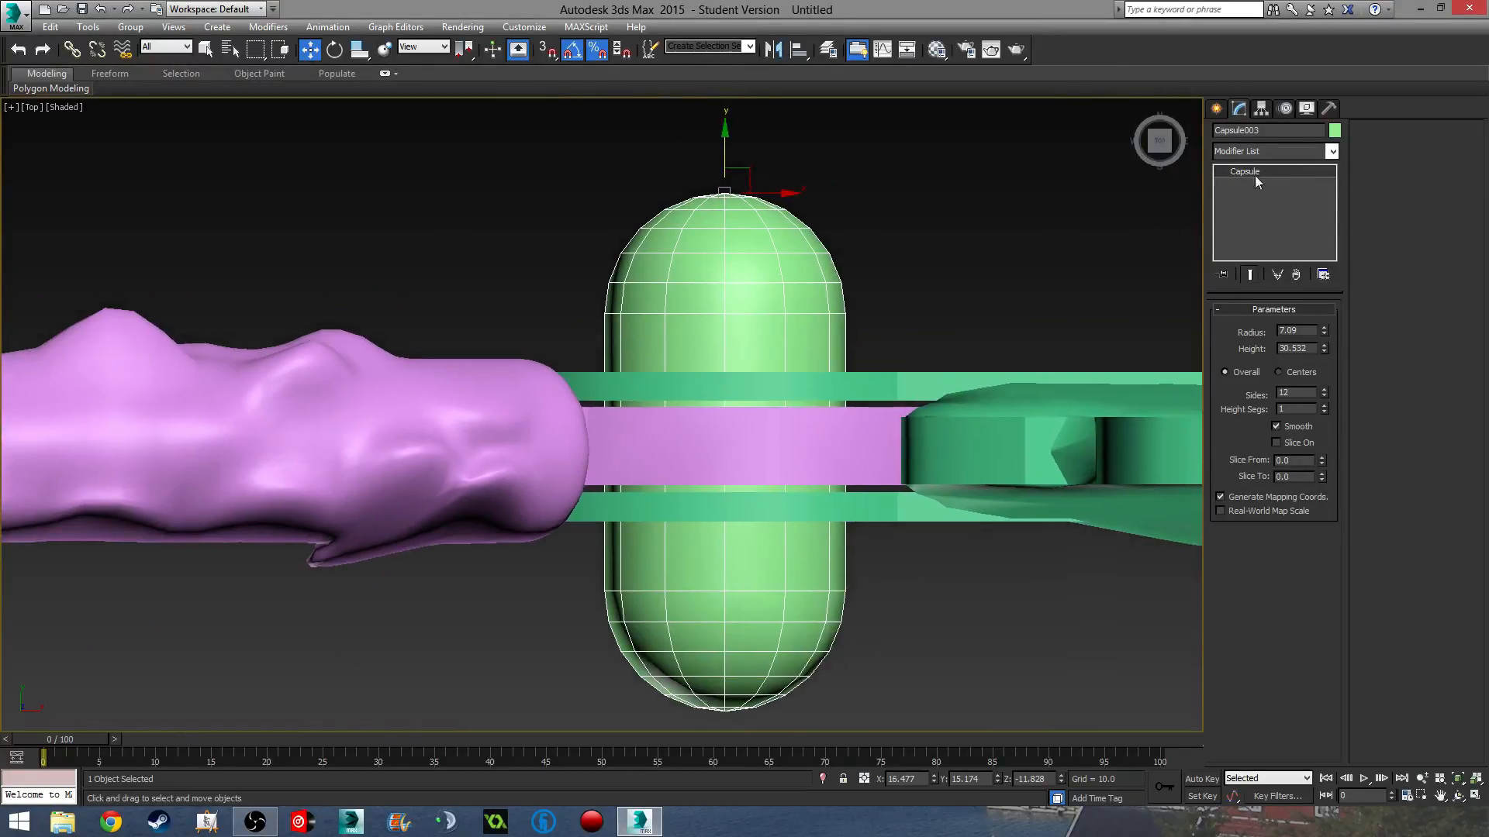
# - Try to squash the whole capsule to 70% along its length, and undo the scaling
pyautogui.press('r')
pyautogui.moveTo(723, 138); pyautogui.dragTo(722, 153)
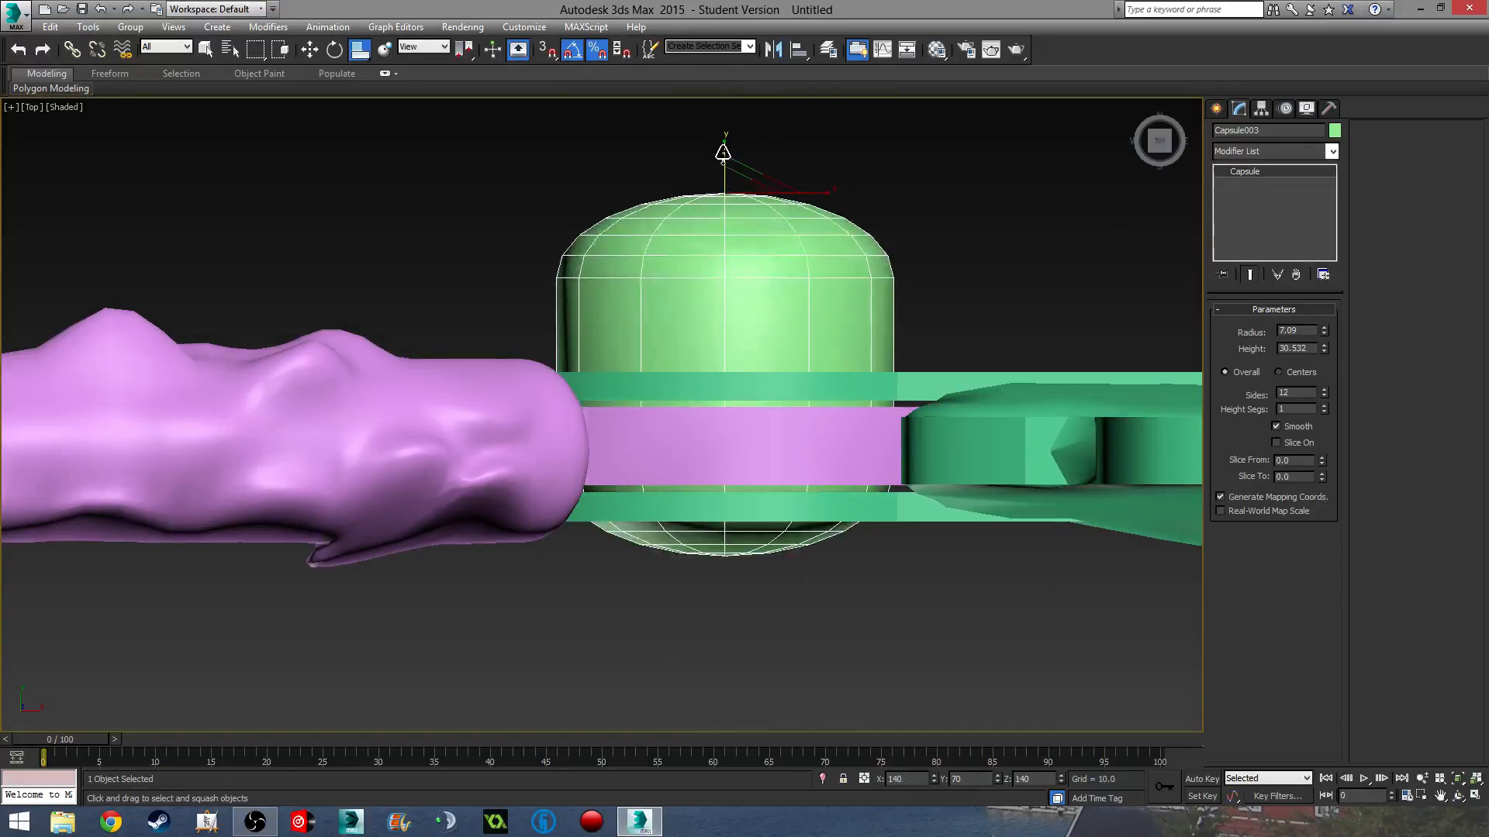
pyautogui.hotkey('ctrl', 'z')
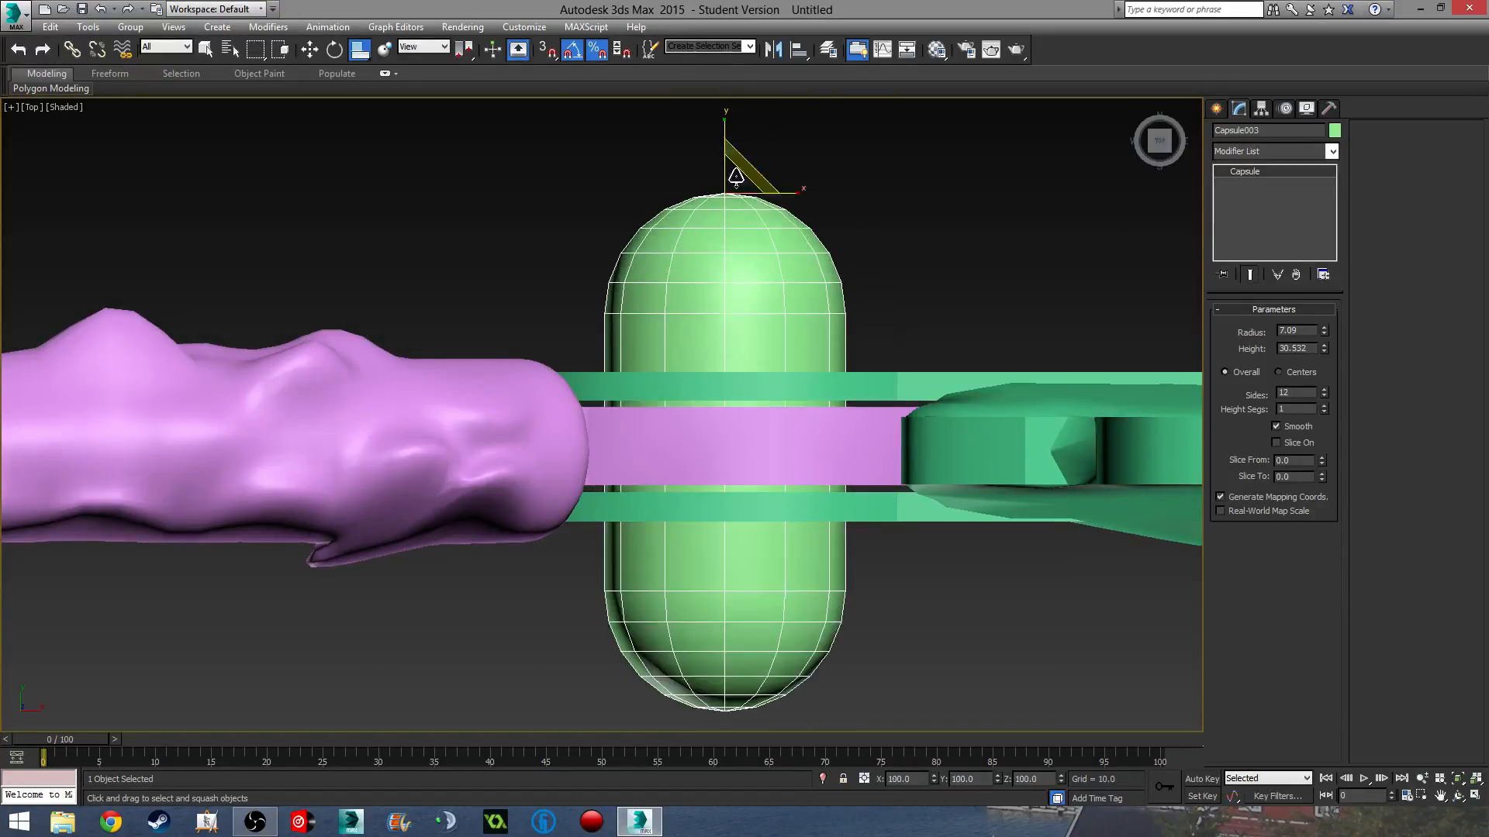
# - Convert the capsule to an Editable Poly and try squashing its 72 upper cap polygons to 70% of their height
pyautogui.rightClick(1239, 172)
pyautogui.click(1302, 309)
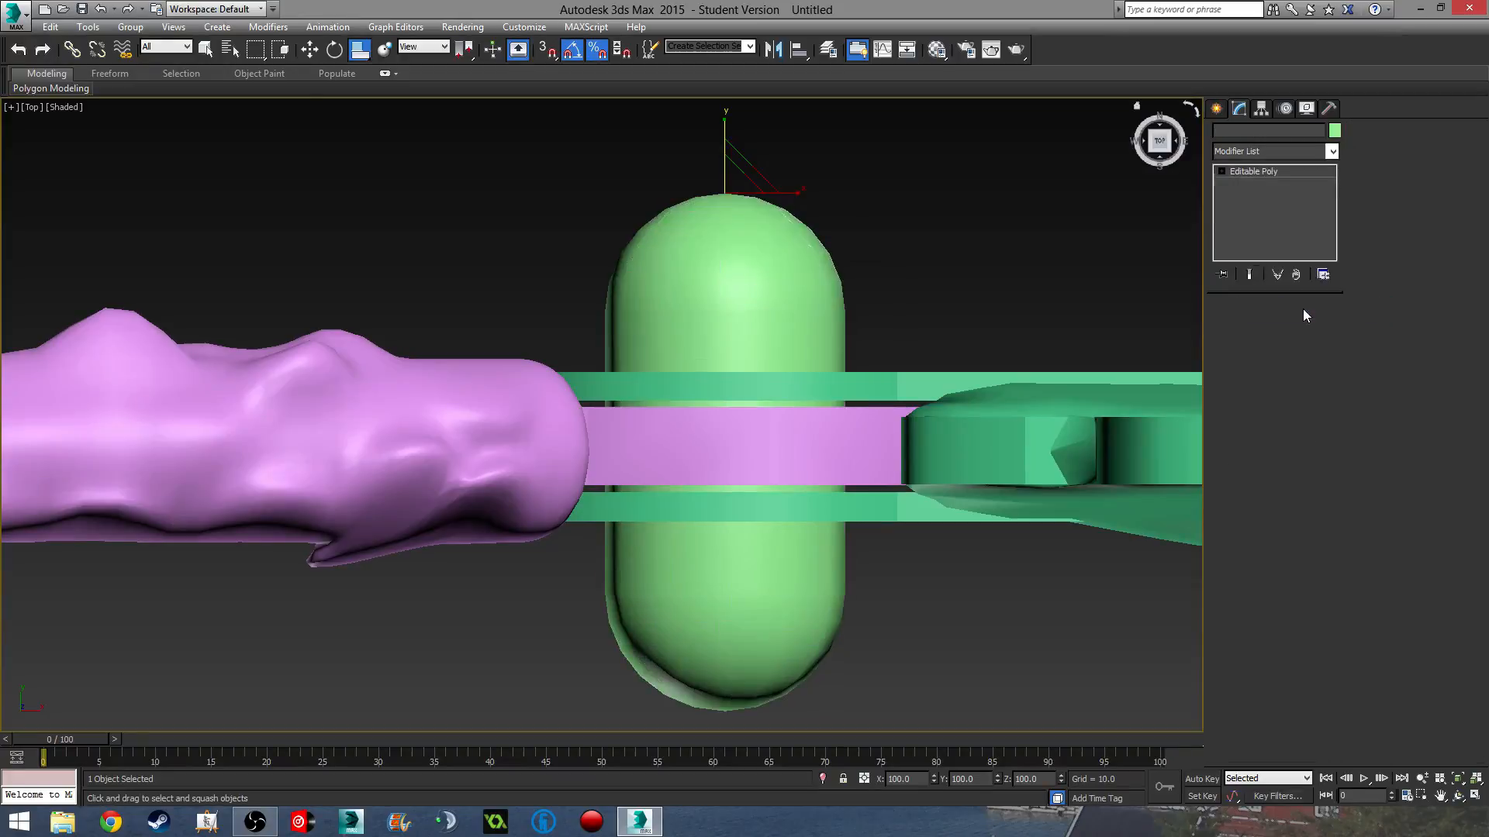
pyautogui.click(1290, 327)
pyautogui.moveTo(498, 140); pyautogui.dragTo(937, 259)
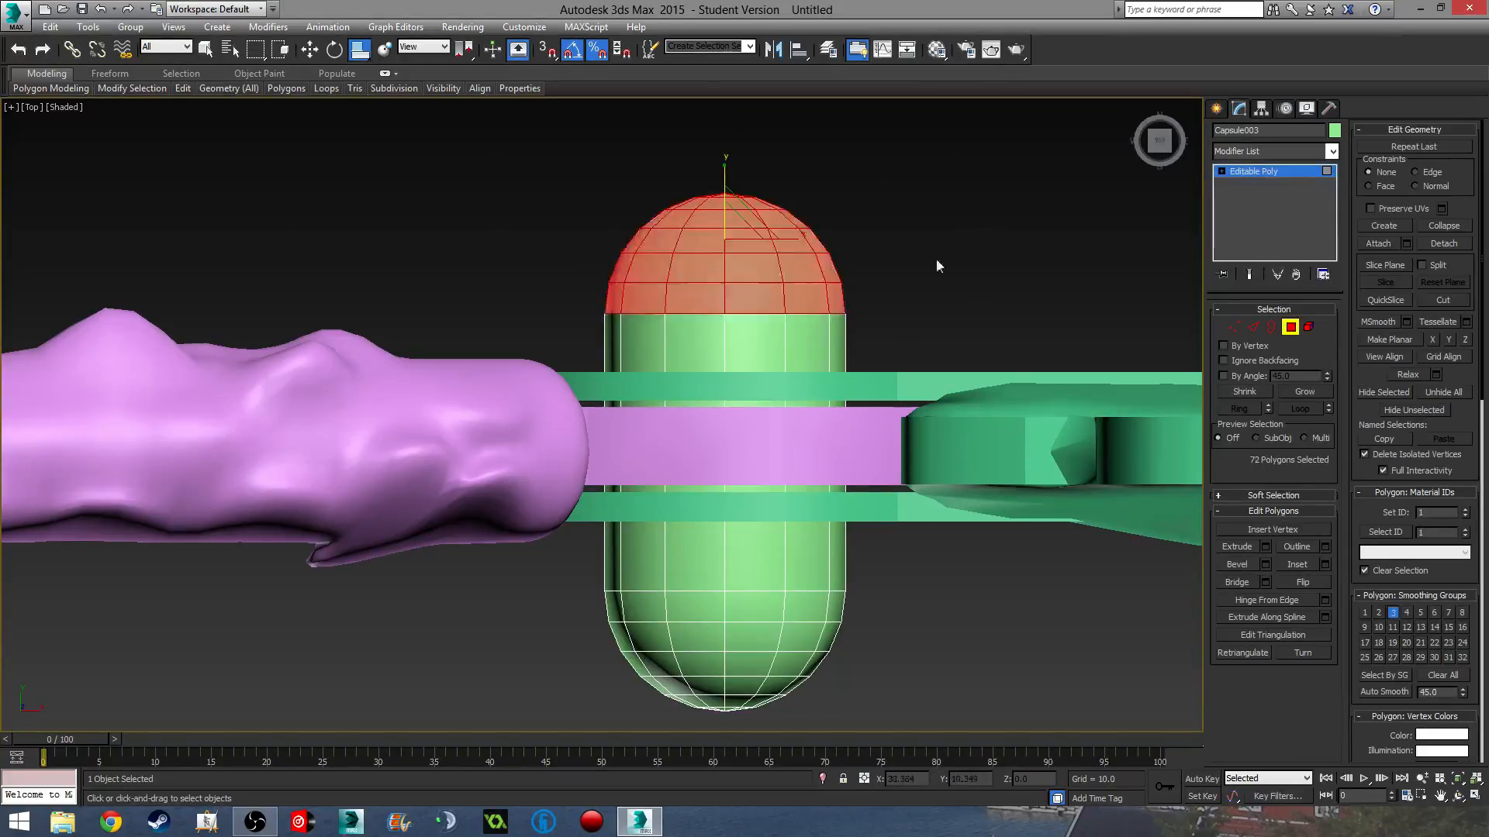
pyautogui.moveTo(735, 190); pyautogui.dragTo(725, 211)
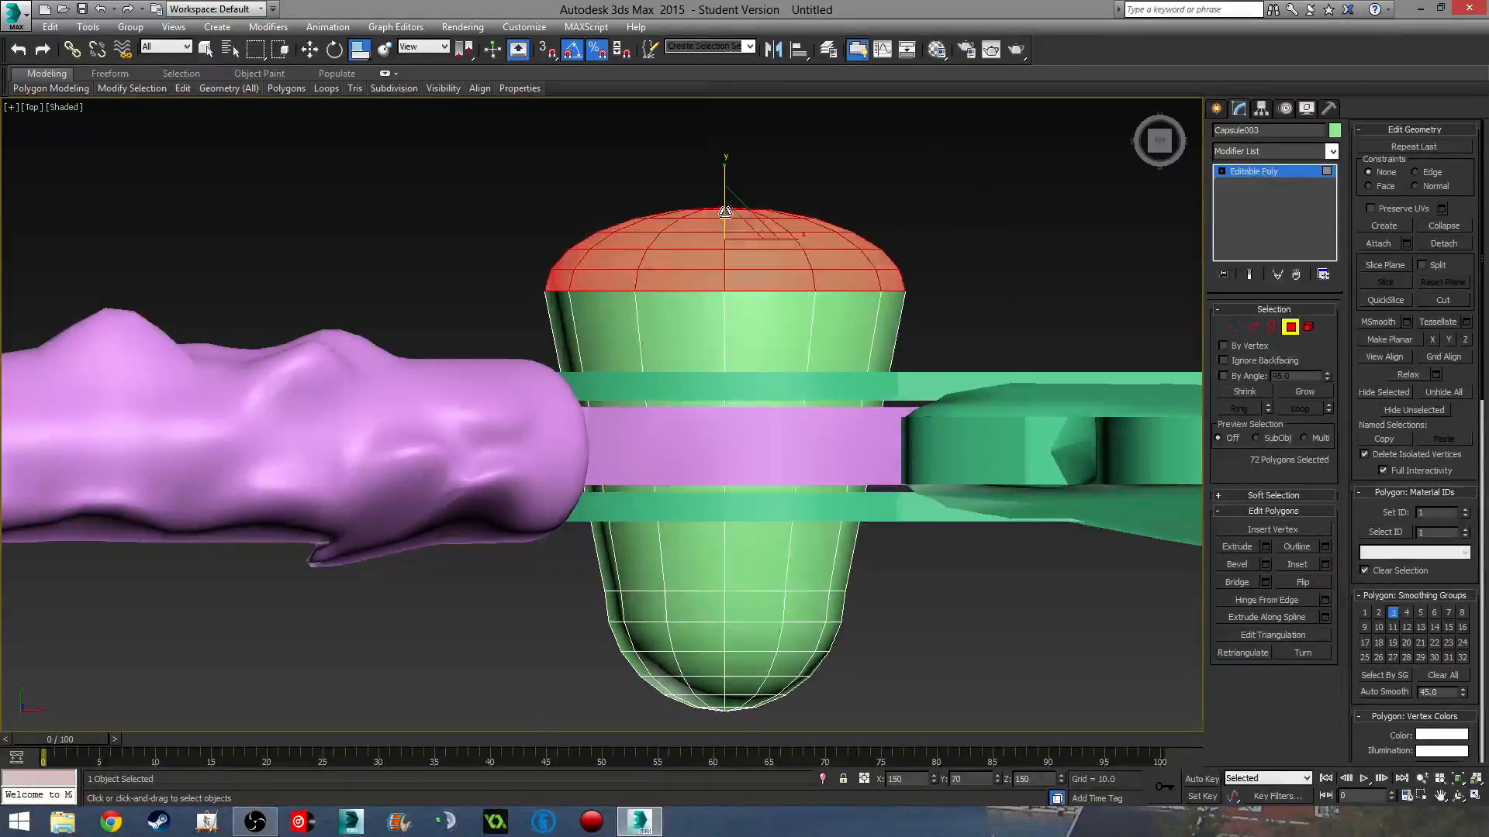
pyautogui.hotkey('ctrl', 'z')
# - Try squashing the capsule's 60 upper end polygons to 60% height, and undo back to the parametric capsule
pyautogui.moveTo(859, 225); pyautogui.dragTo(932, 266)
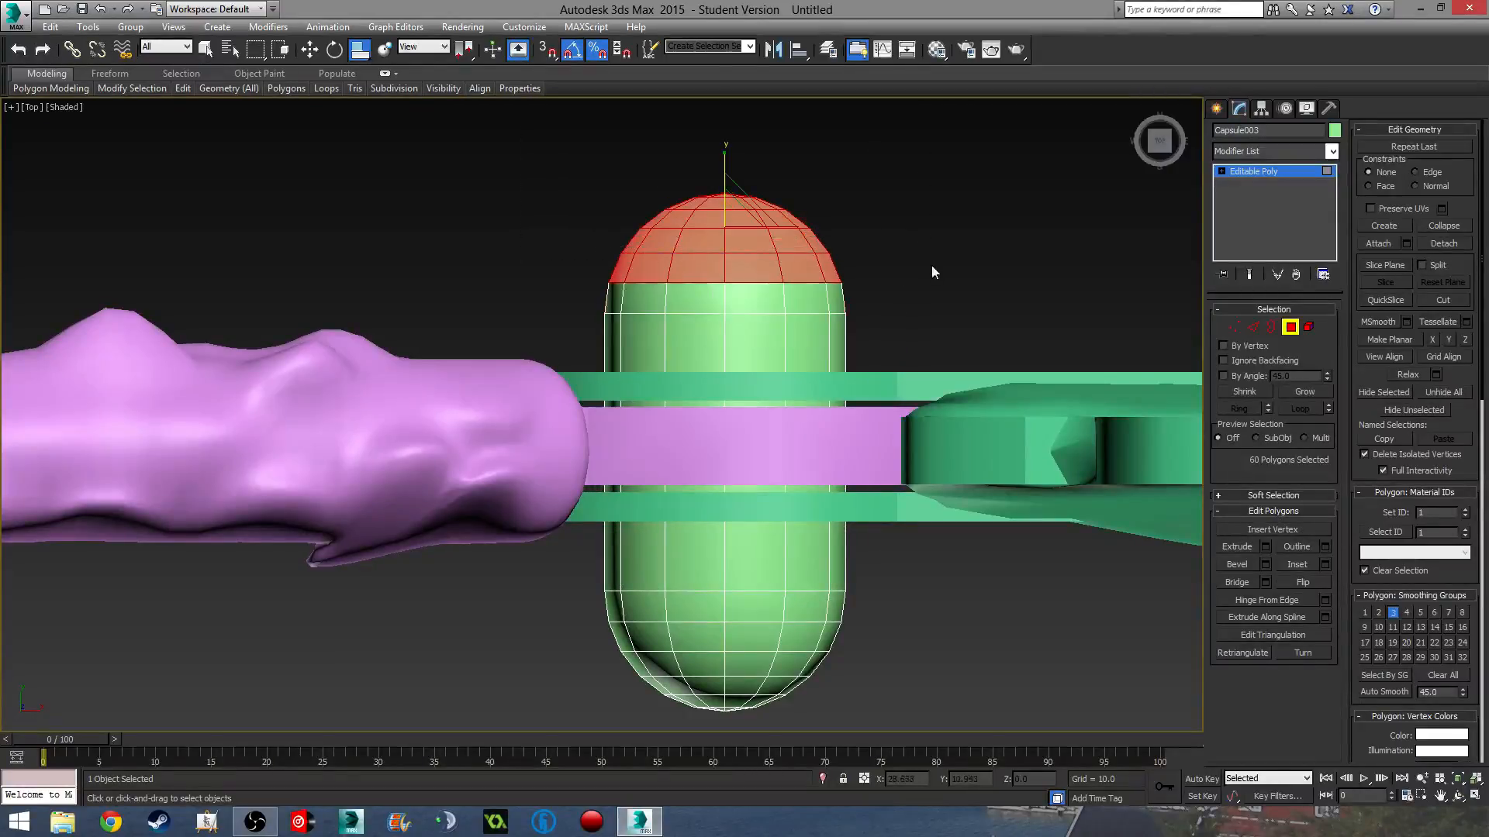
pyautogui.moveTo(721, 160); pyautogui.dragTo(730, 207)
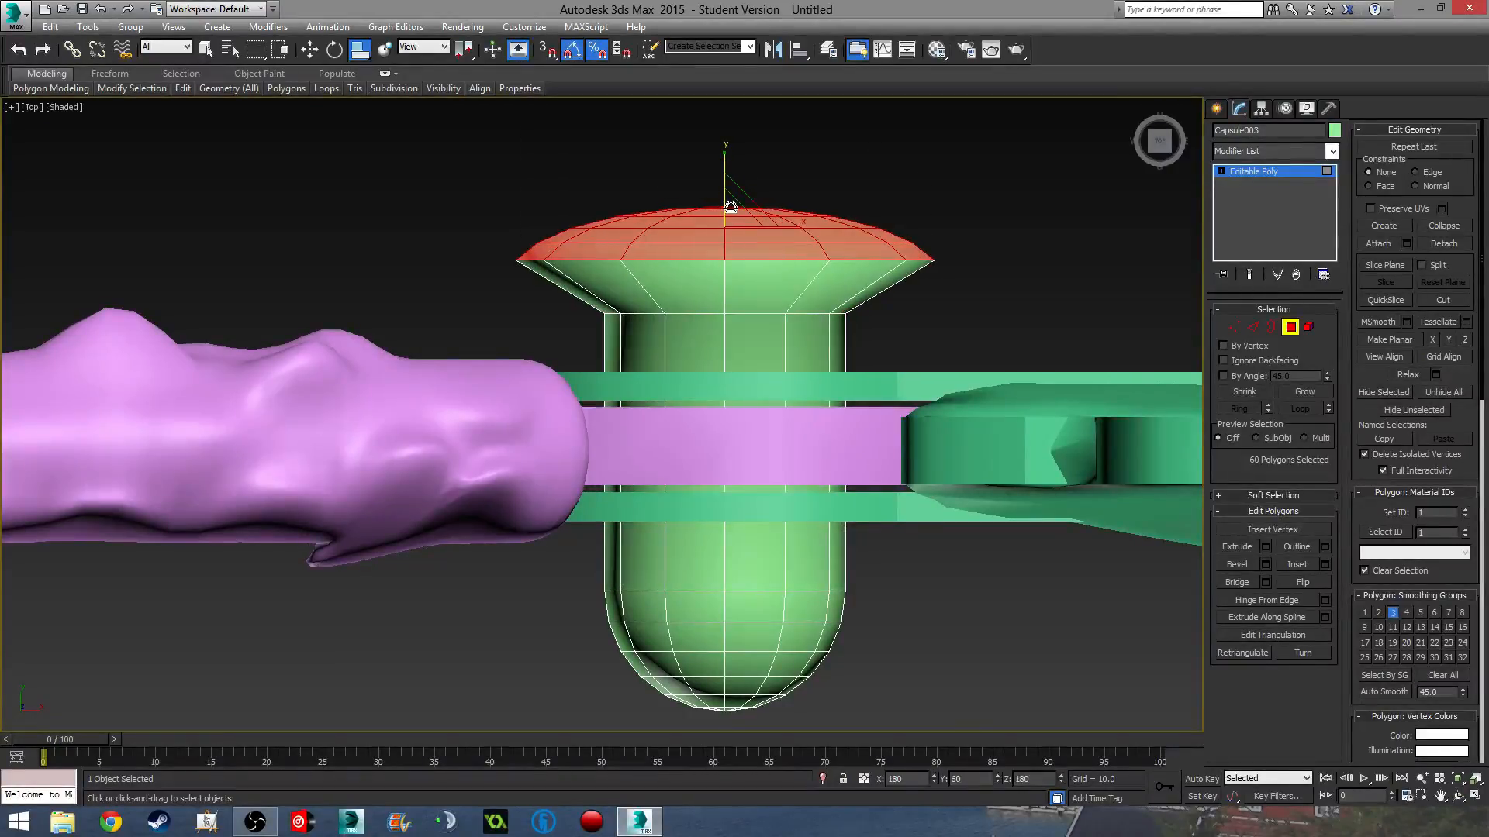
pyautogui.keyDown('alt'); pyautogui.moveTo(874, 309); pyautogui.dragTo(650, 192, button='middle'); pyautogui.keyUp('alt')
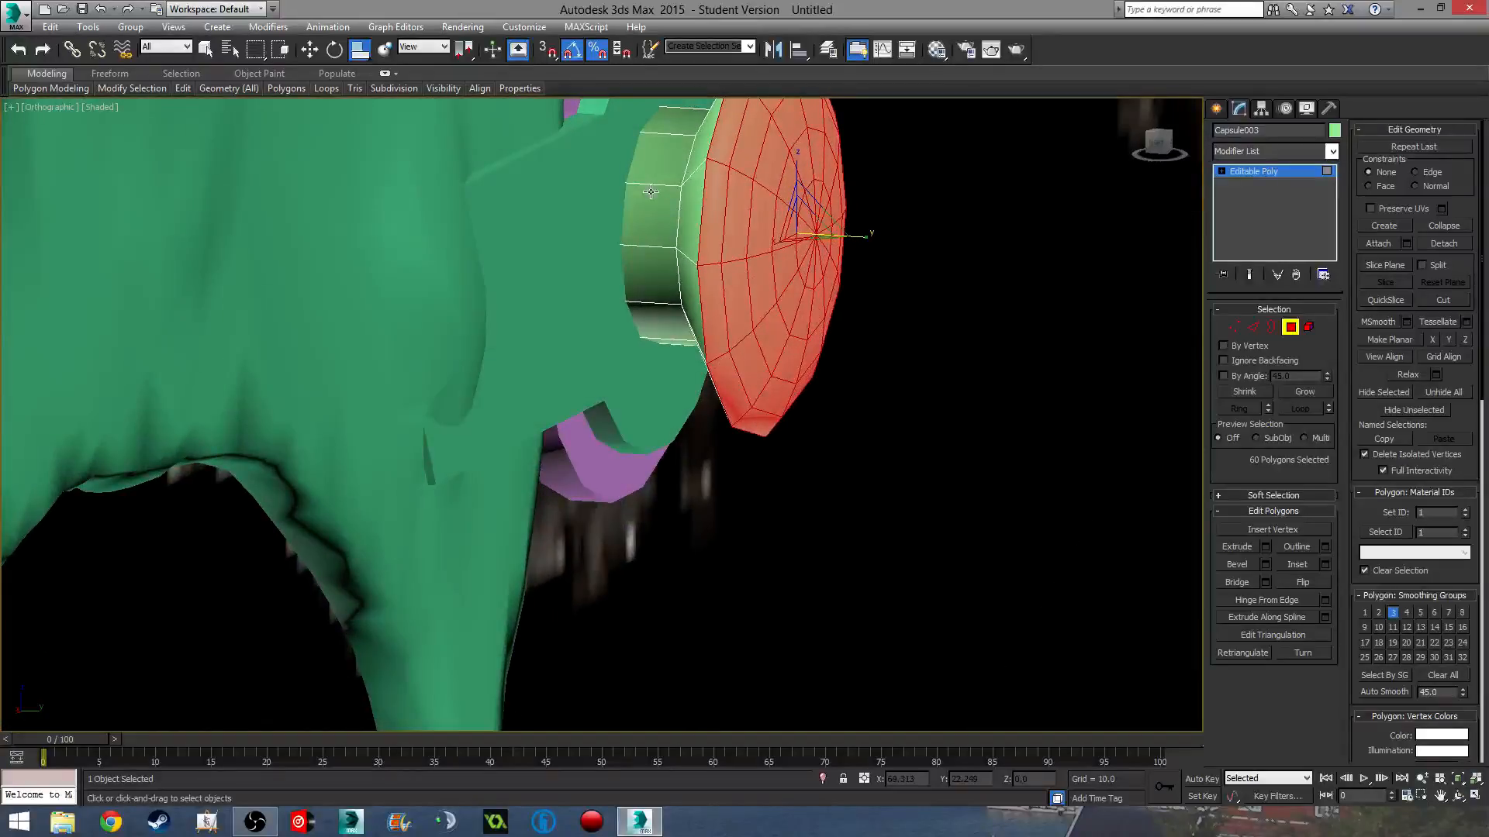
pyautogui.hotkey('ctrl', 'z')
pyautogui.hotkey('ctrl', 'z')
pyautogui.hotkey('ctrl', 'z')
pyautogui.scroll(2, 844, 262)
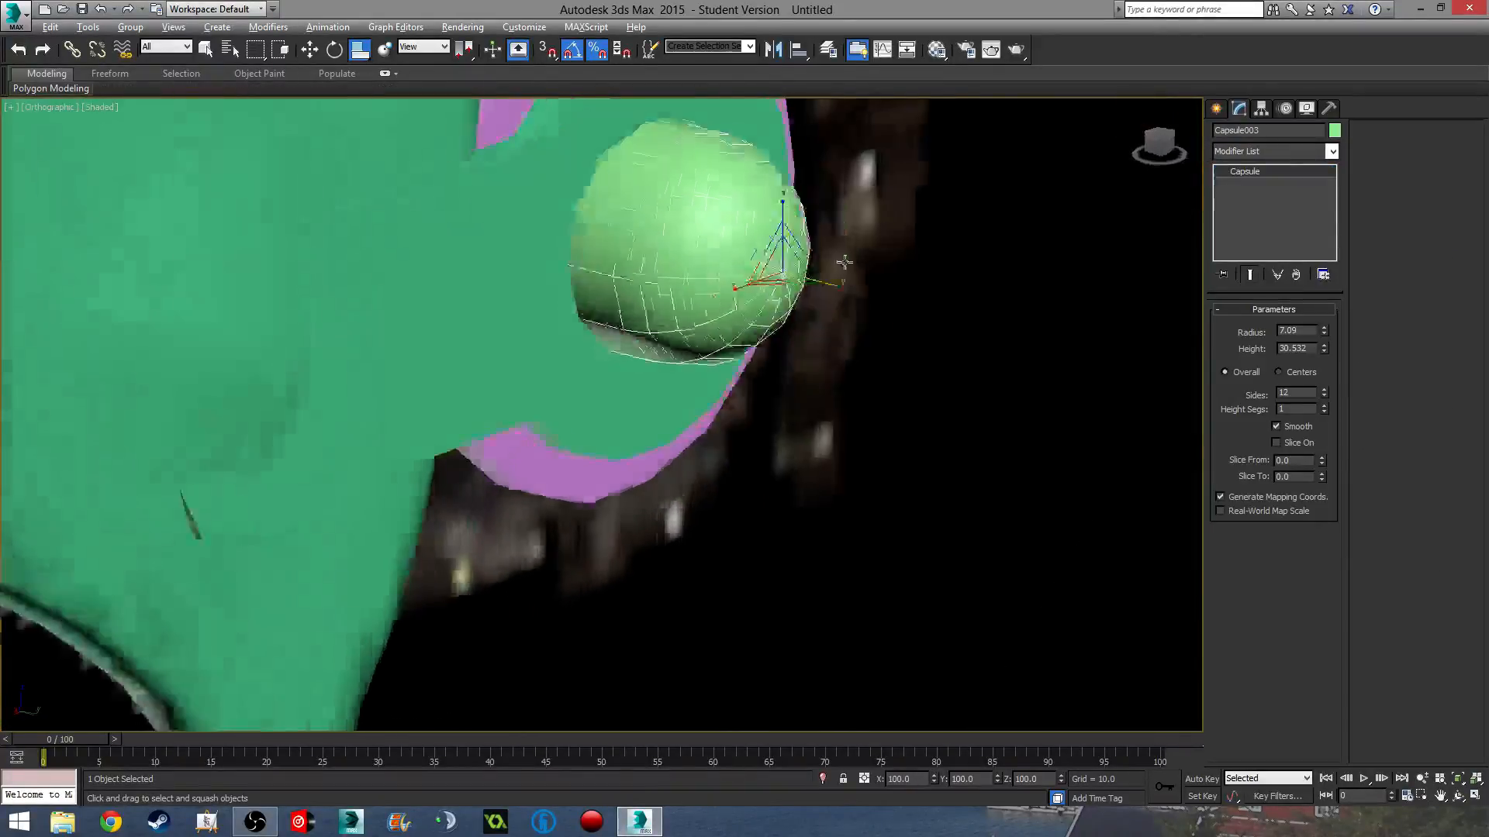
# - Squash the capsule to 90% in width and 110% in length, and shift it about 1 unit up in the Top view
pyautogui.keyDown('alt'); pyautogui.moveTo(845, 262); pyautogui.dragTo(608, 326, button='middle'); pyautogui.keyUp('alt')
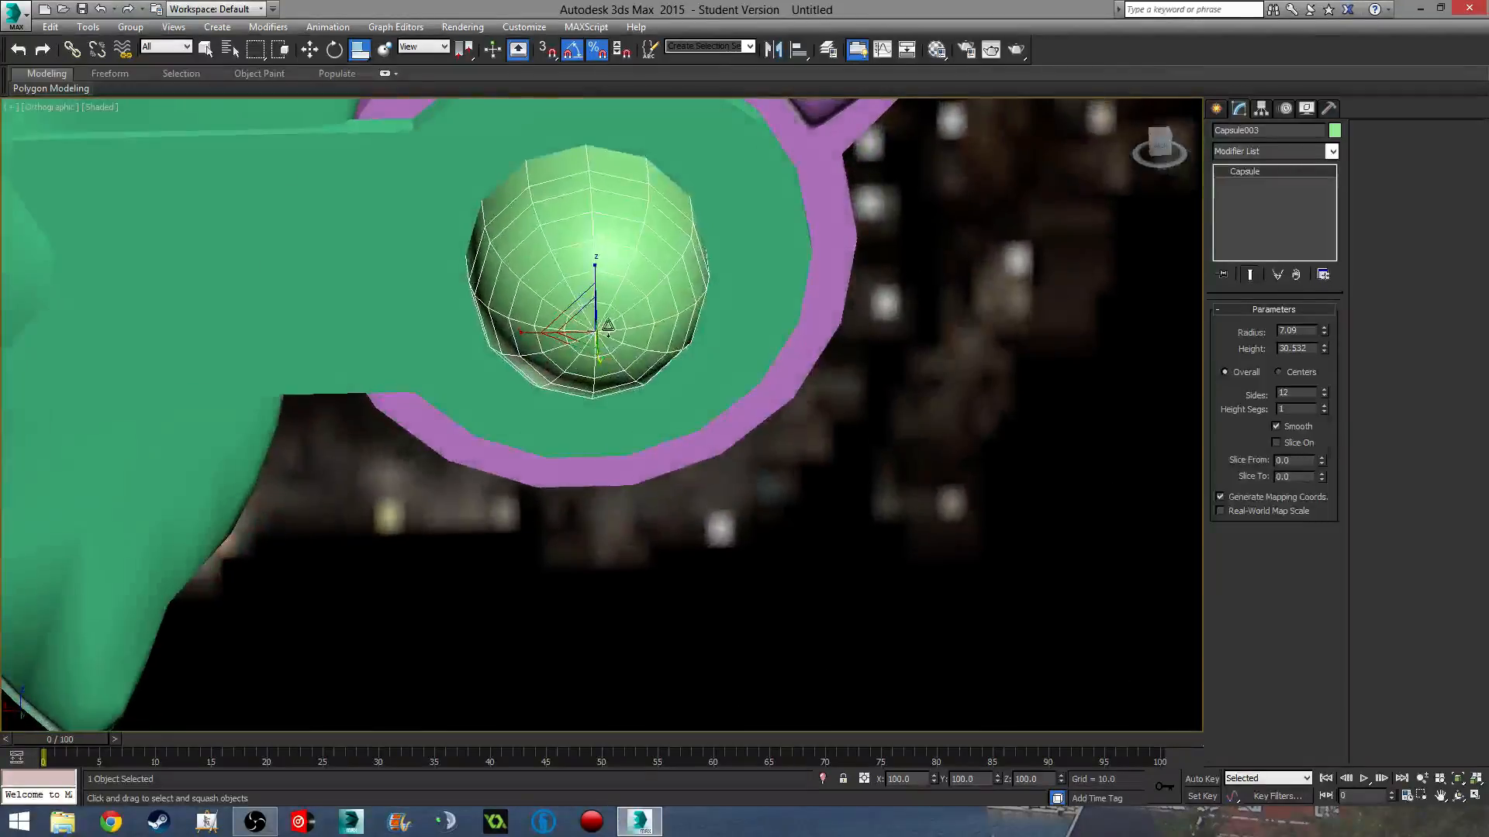
pyautogui.moveTo(582, 325); pyautogui.dragTo(590, 327)
pyautogui.keyDown('alt'); pyautogui.moveTo(643, 359); pyautogui.dragTo(870, 397, button='middle'); pyautogui.keyUp('alt')
pyautogui.keyDown('alt'); pyautogui.moveTo(820, 432); pyautogui.dragTo(752, 339, button='middle'); pyautogui.keyUp('alt')
pyautogui.press('t')
pyautogui.scroll(3, 724, 268)
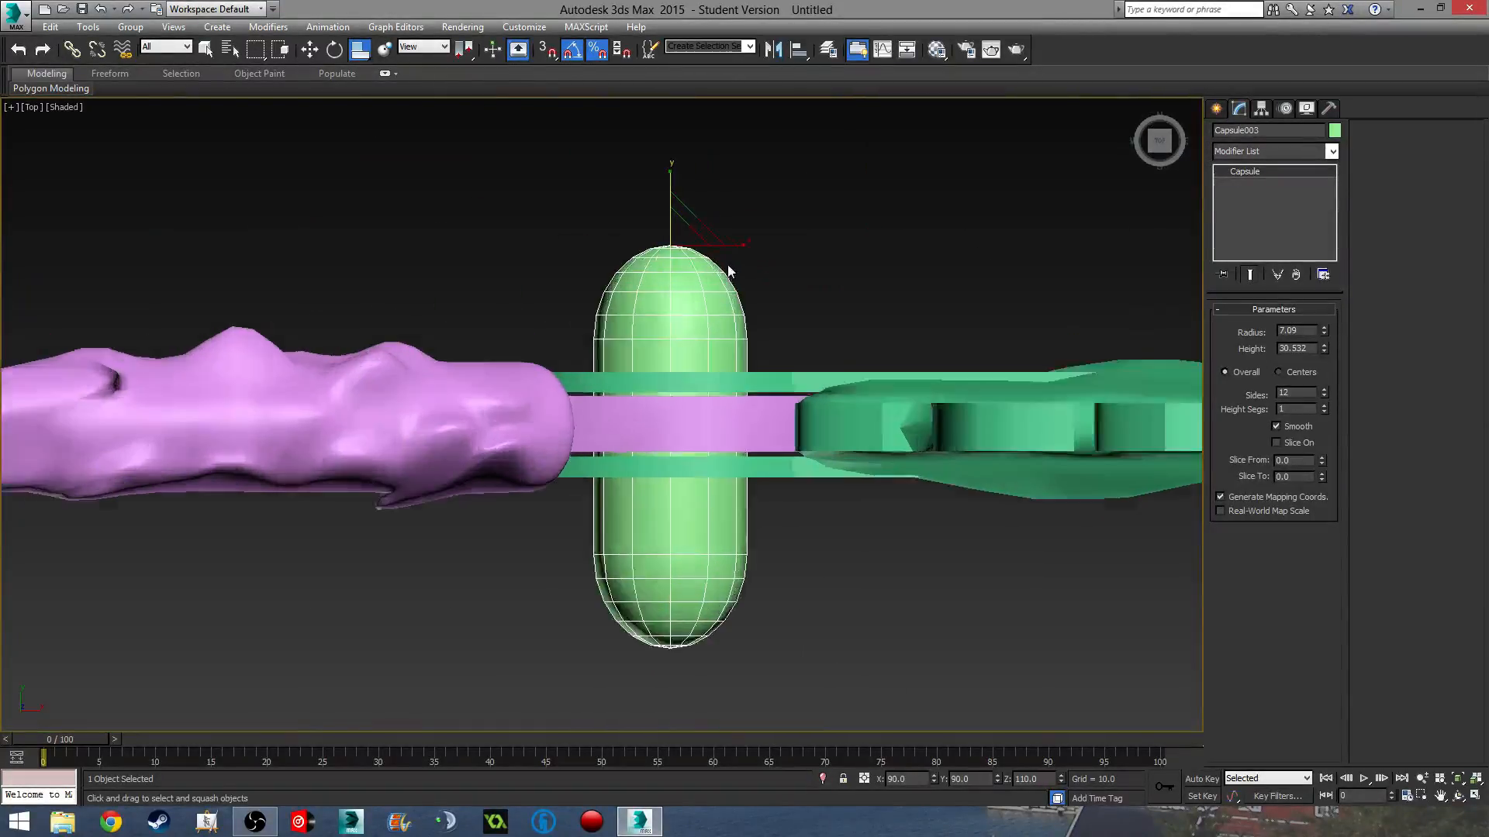
pyautogui.press('w')
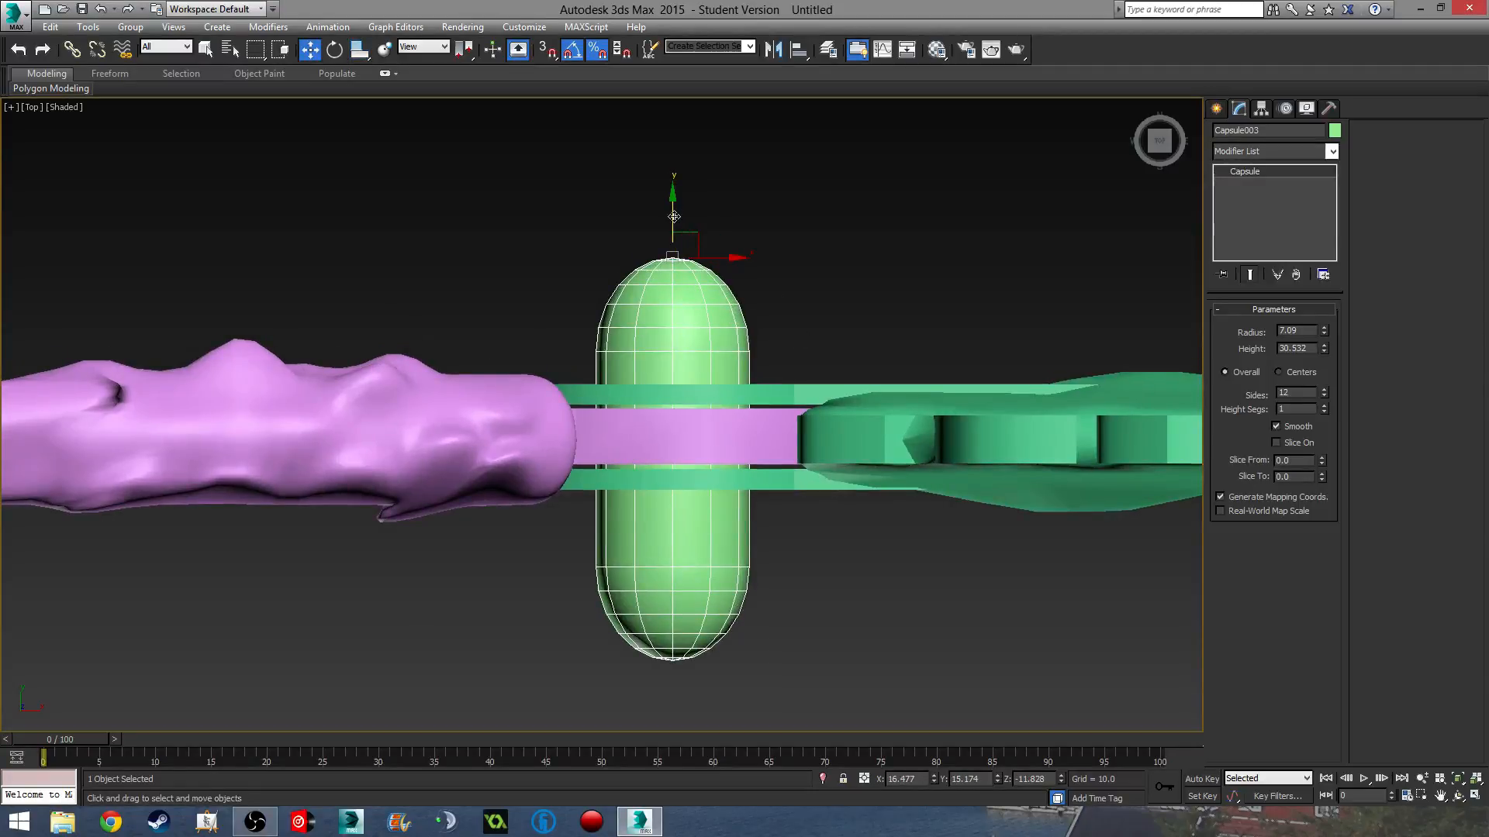
pyautogui.moveTo(672, 211); pyautogui.dragTo(672, 200)
# - Convert the resized capsule to an Editable Poly and enter polygon editing
pyautogui.click(1216, 109)
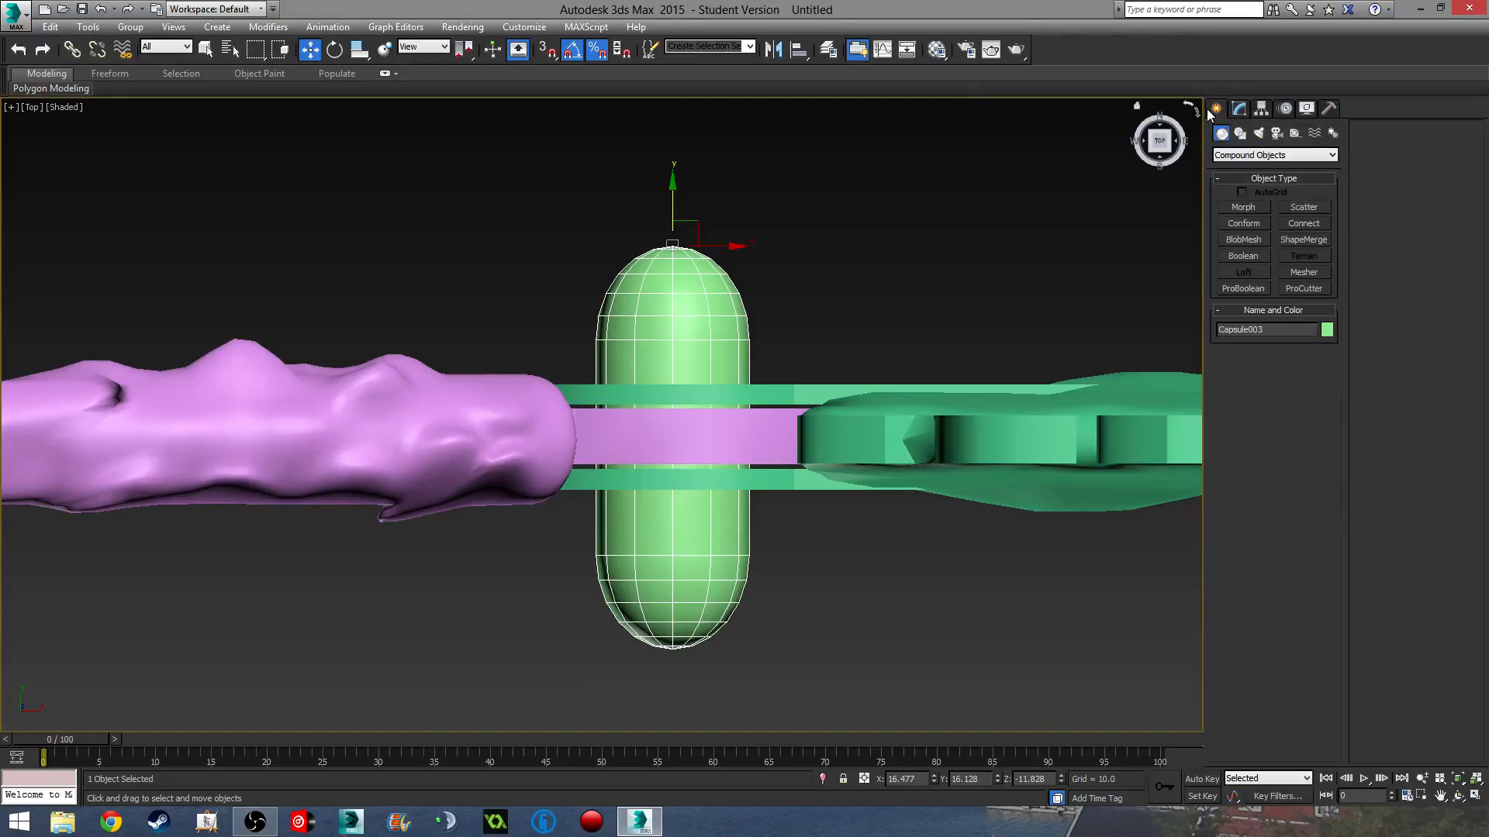
pyautogui.click(1239, 108)
pyautogui.rightClick(1264, 165)
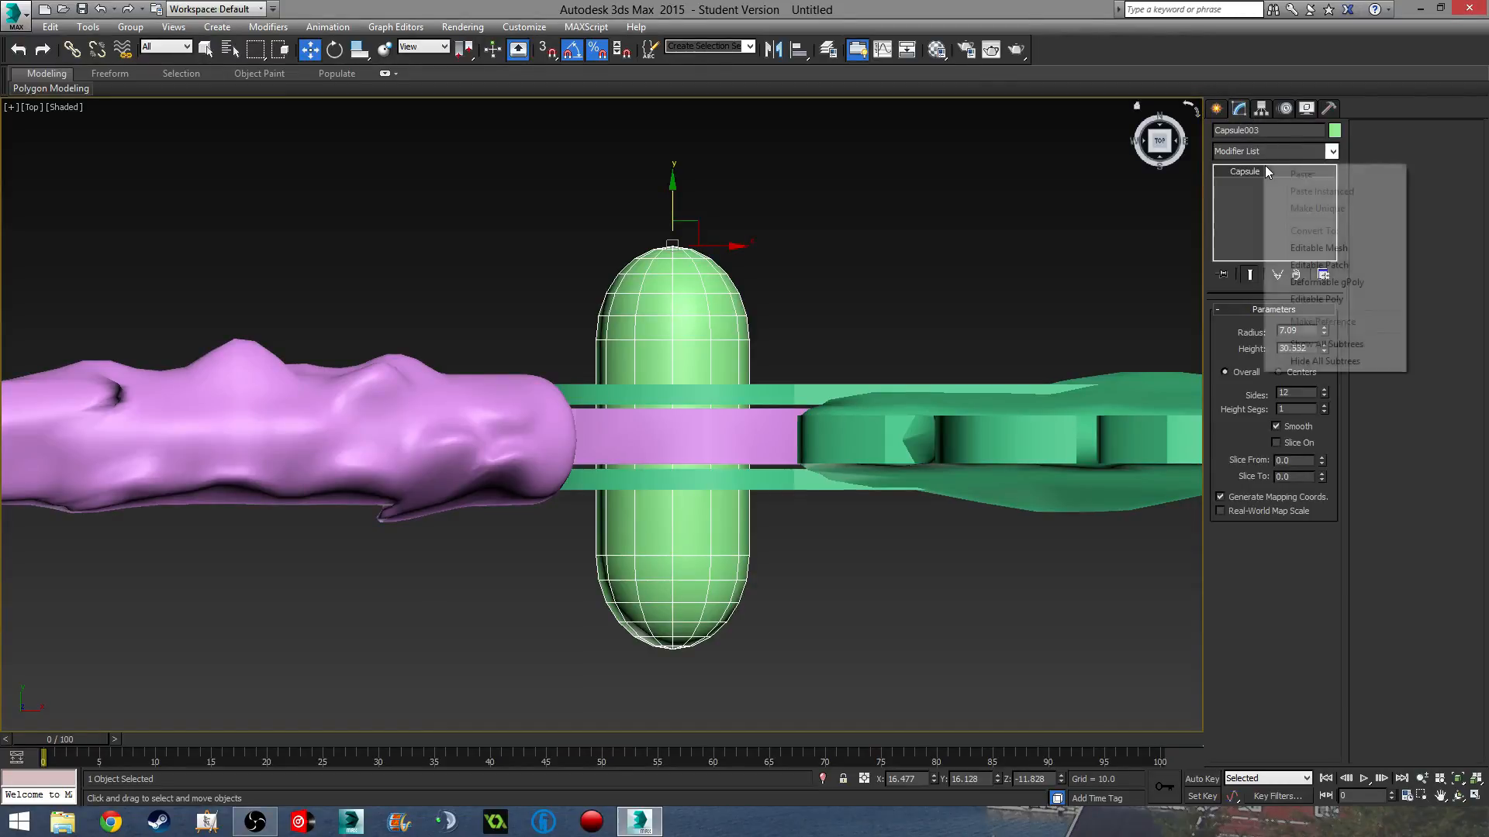
pyautogui.click(1334, 299)
pyautogui.click(1290, 326)
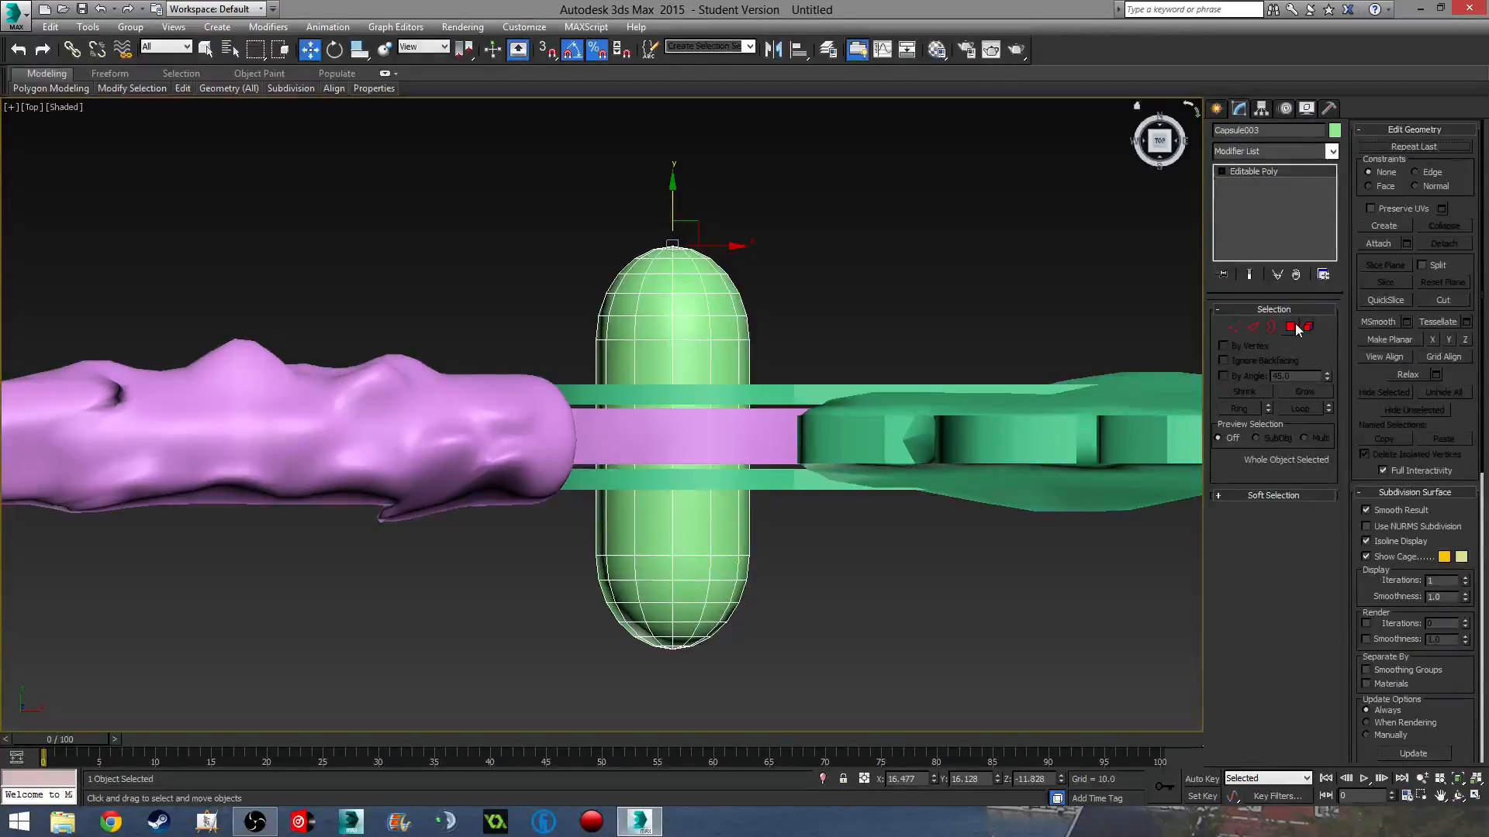
# - Try squashing the full upper cap of the capsule to 80% height and 120% width, and undo the scaling
pyautogui.moveTo(405, 149); pyautogui.dragTo(915, 336)
pyautogui.press('r')
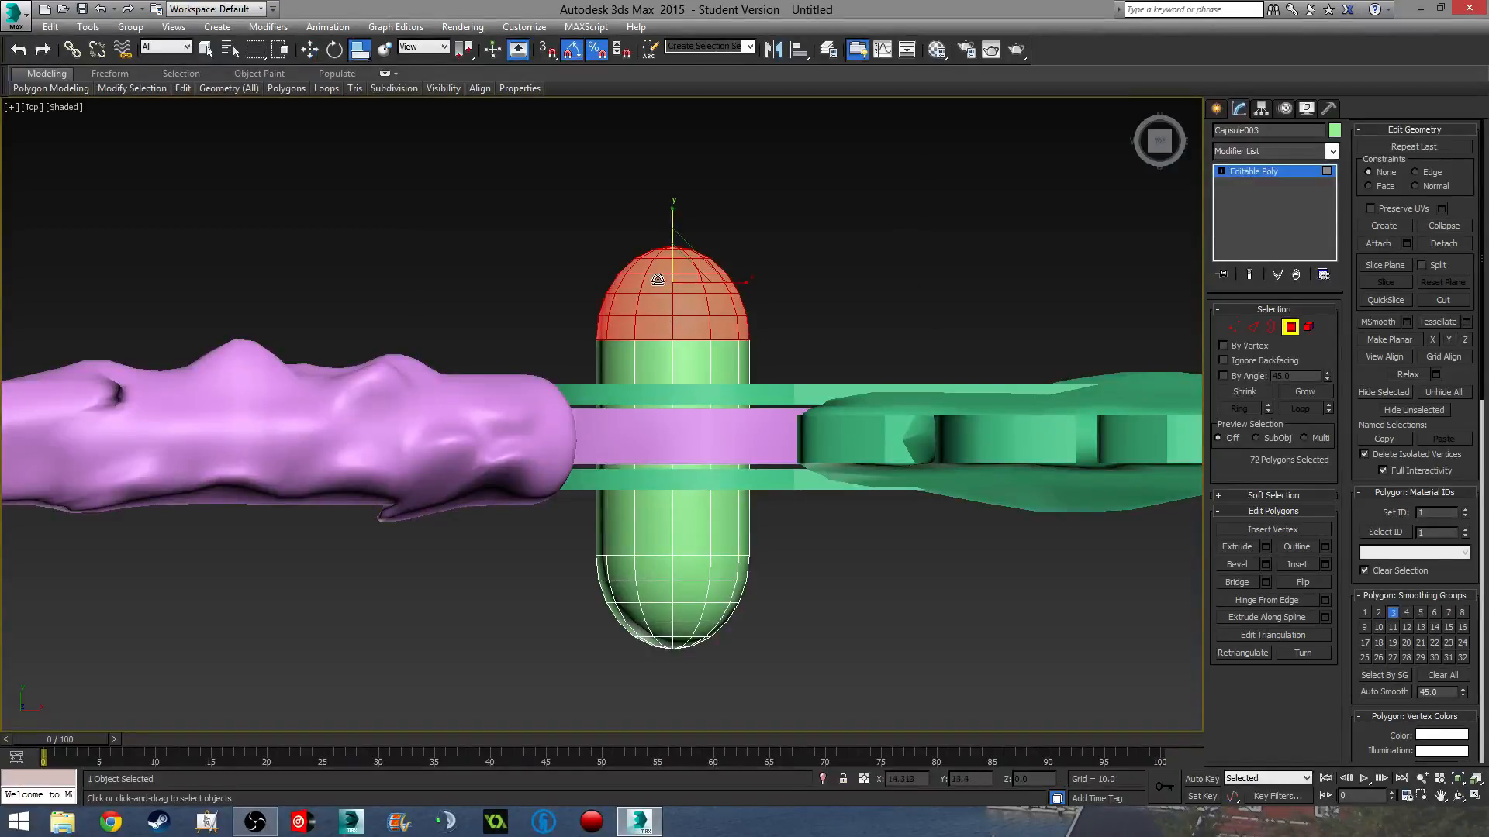
pyautogui.moveTo(689, 271)
pyautogui.mouseDown()
pyautogui.moveTo(689, 306)
pyautogui.moveTo(689, 271)
pyautogui.moveTo(694, 284)
pyautogui.mouseUp()
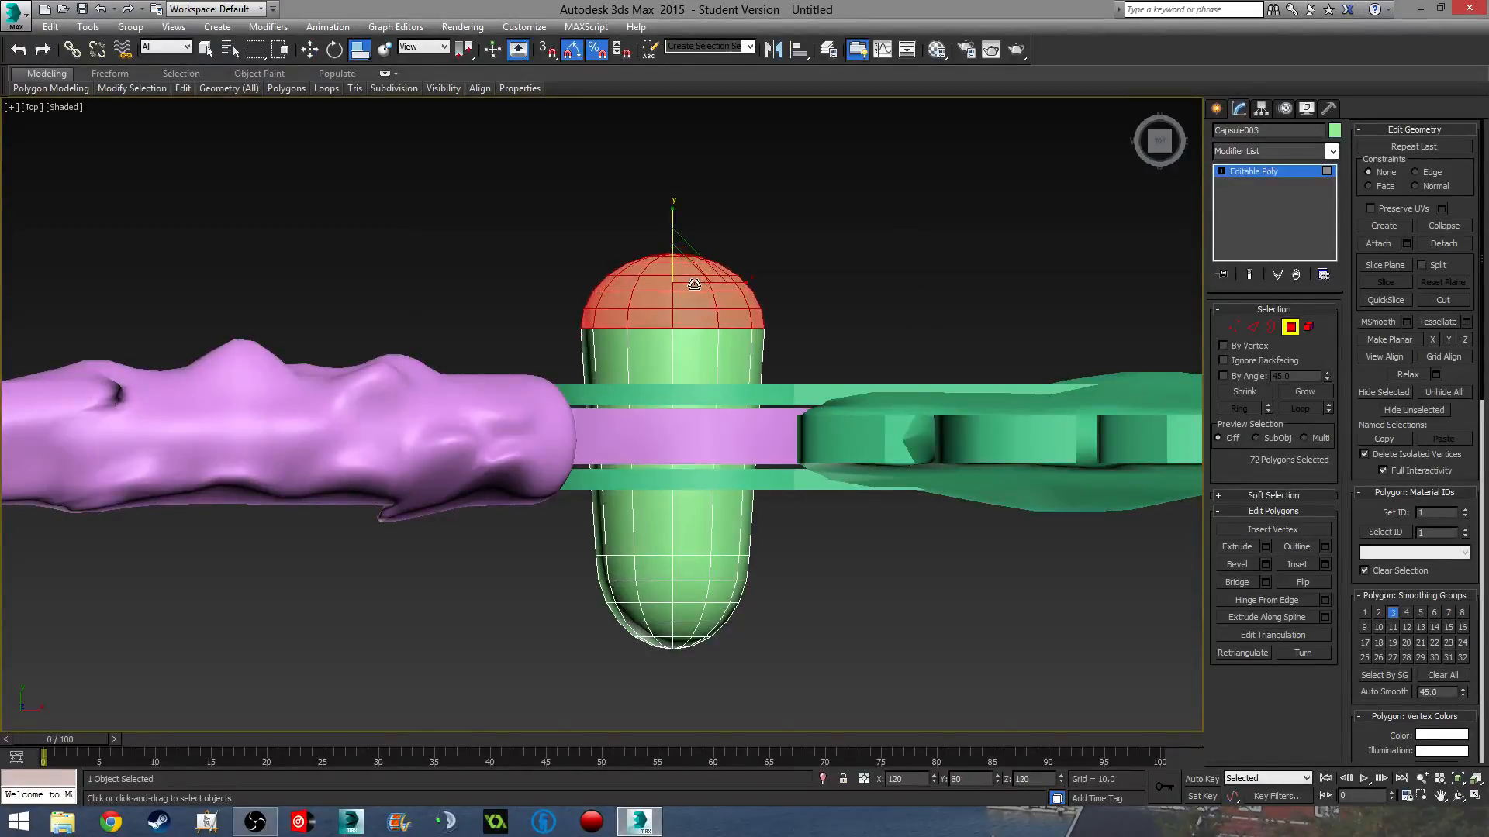
pyautogui.hotkey('ctrl', 'z')
# - Squash the 60 end polygons at the capsule's upper and lower ends into wide, flattened pin heads
pyautogui.moveTo(834, 307); pyautogui.dragTo(833, 306)
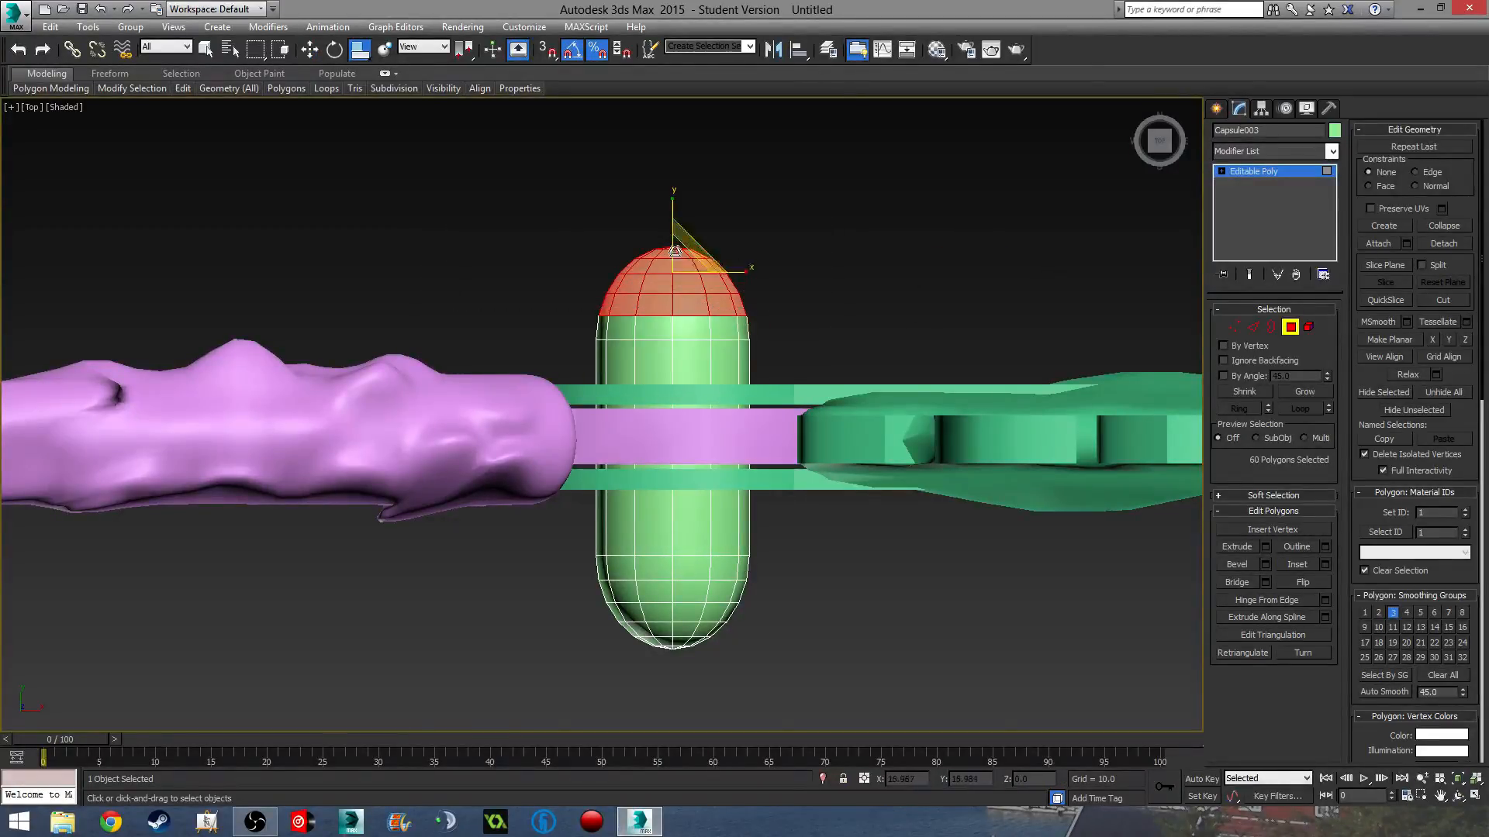
pyautogui.moveTo(702, 267); pyautogui.dragTo(708, 312)
pyautogui.moveTo(855, 505); pyautogui.dragTo(845, 345, button='middle')
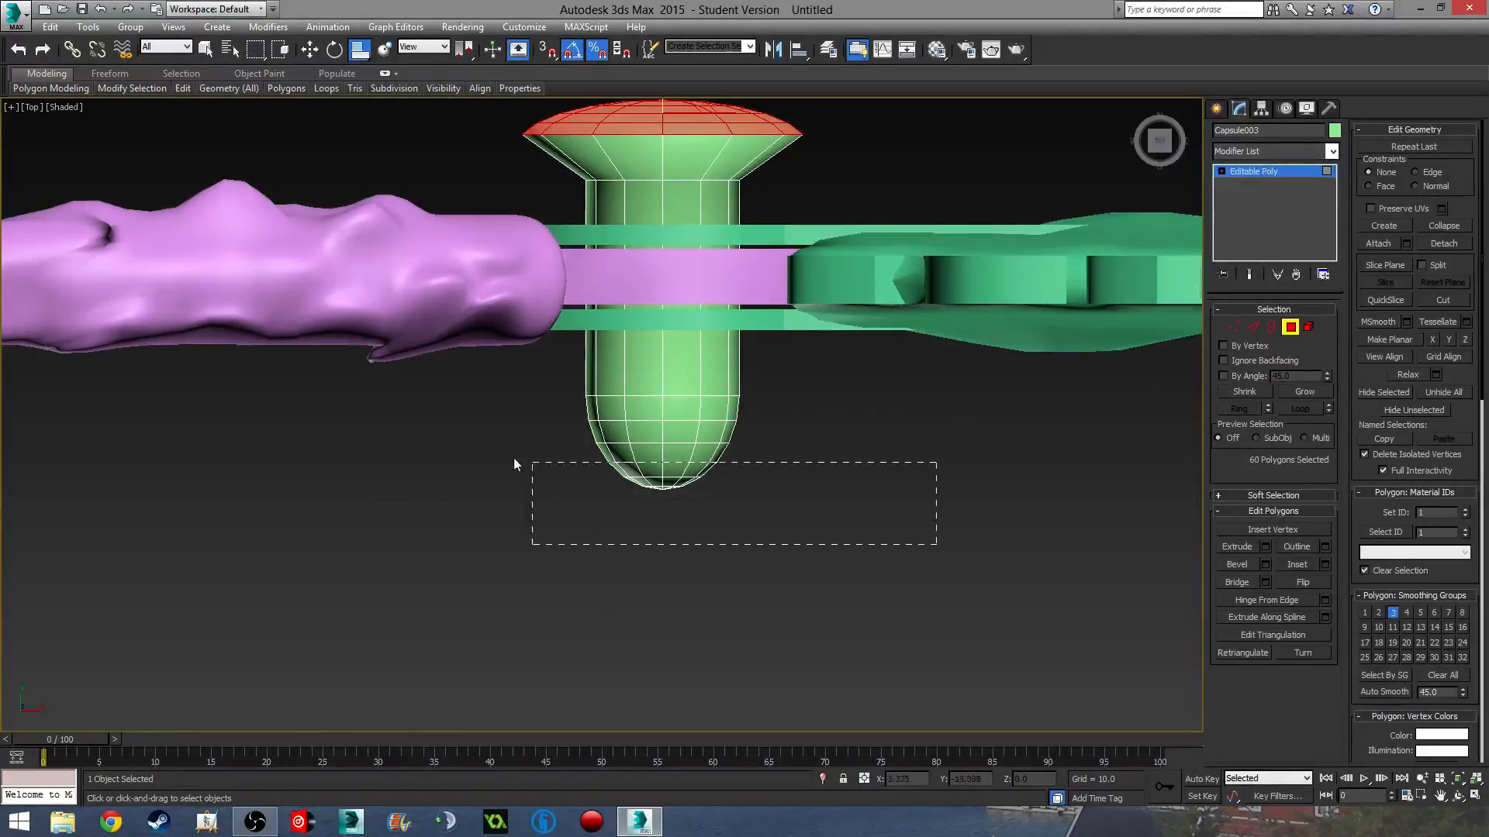
pyautogui.moveTo(514, 459); pyautogui.dragTo(477, 437)
pyautogui.moveTo(675, 456); pyautogui.dragTo(701, 496)
pyautogui.moveTo(719, 496)
pyautogui.keyDown('alt'); pyautogui.mouseDown(button='middle')
pyautogui.moveTo(732, 383)
pyautogui.moveTo(722, 475)
pyautogui.mouseUp(button='middle'); pyautogui.keyUp('alt')
pyautogui.press('t')
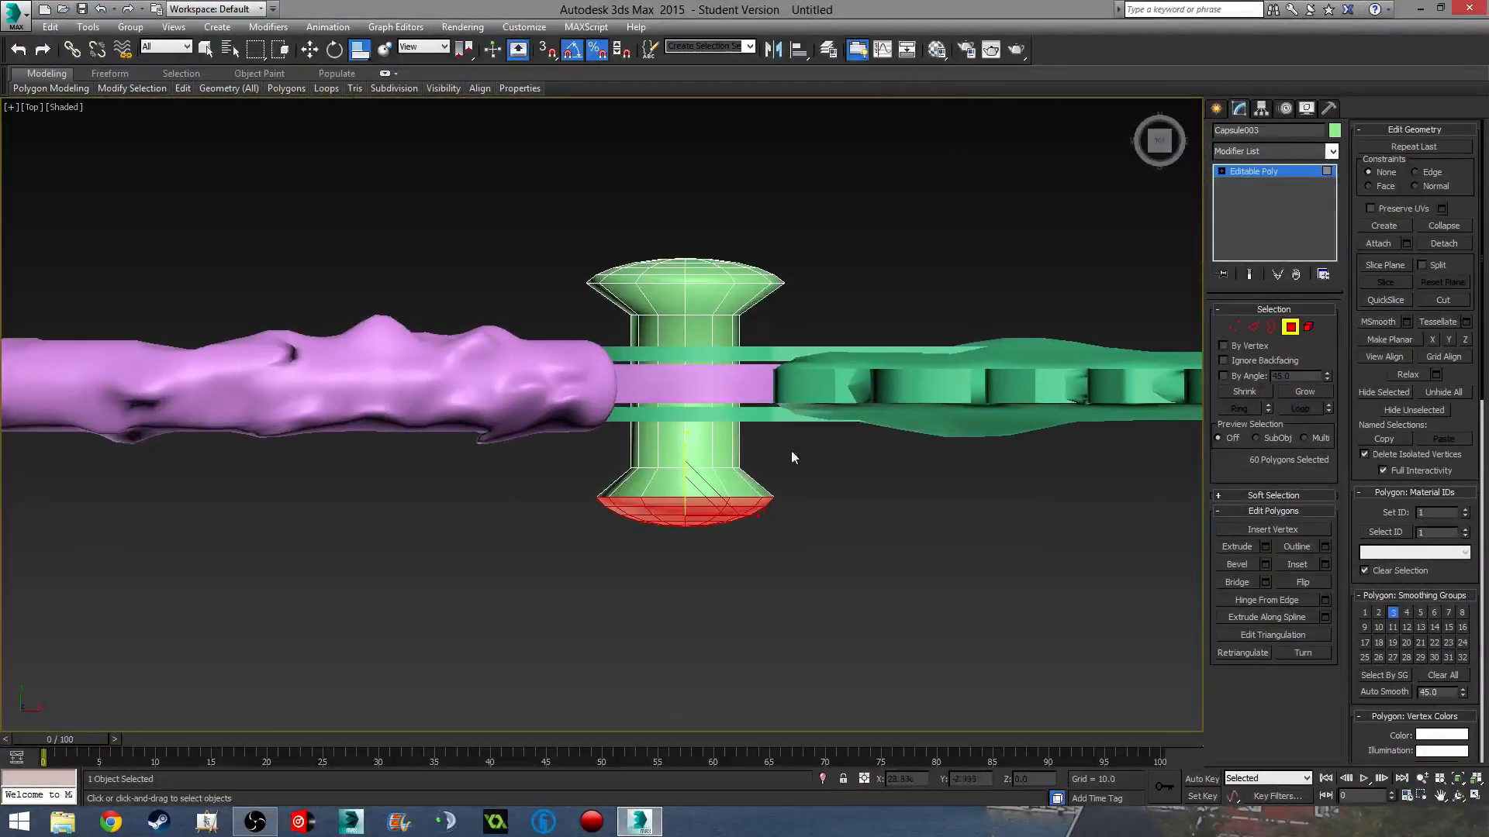
# - Move the upper head's 61 vertices down and the lower head's vertices about 2.8 units up to flatten their flared undersides
pyautogui.scroll(3, 739, 369)
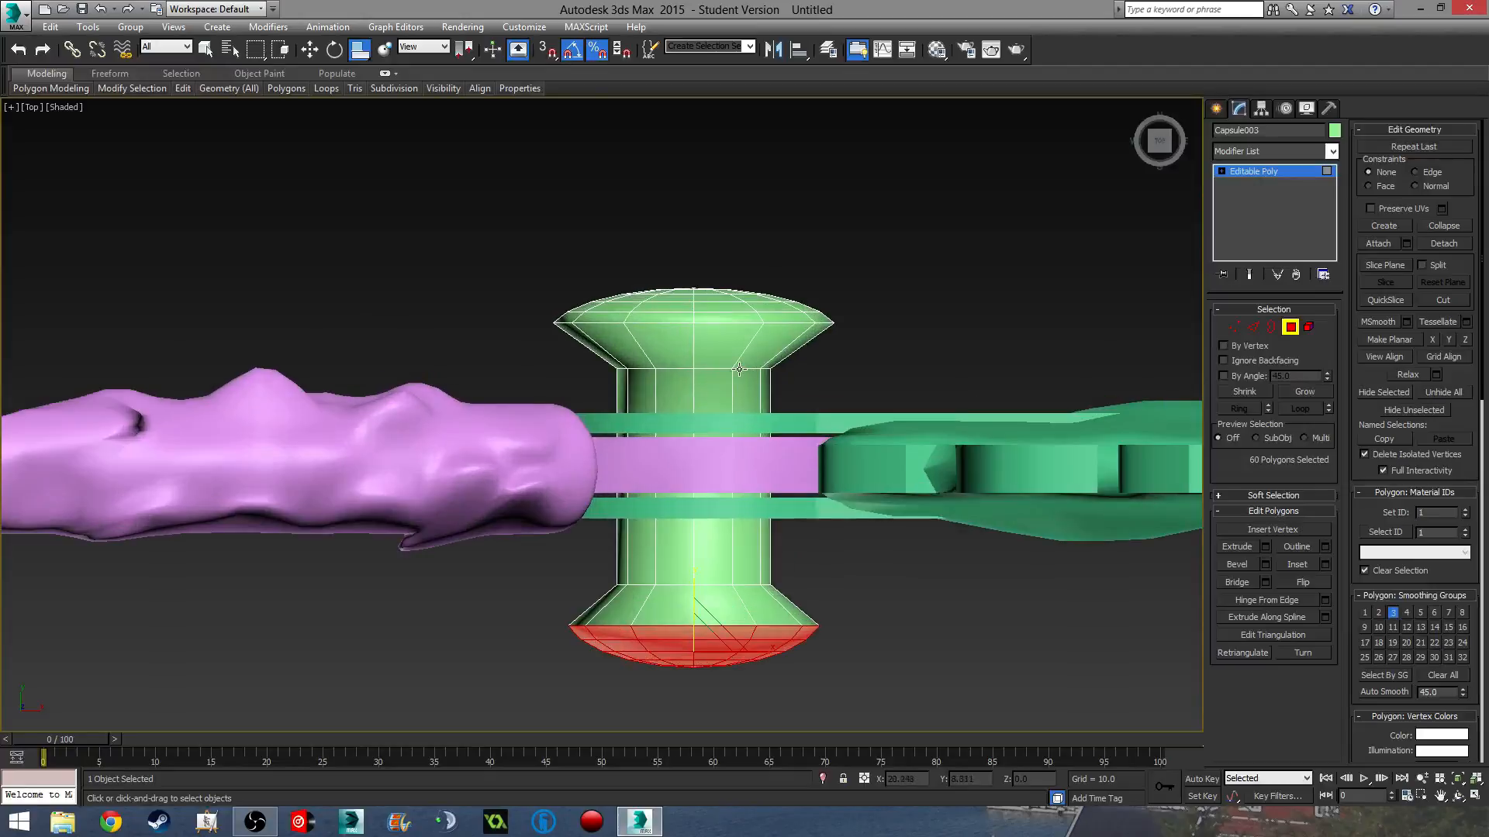
pyautogui.click(1233, 327)
pyautogui.moveTo(284, 231); pyautogui.dragTo(876, 356)
pyautogui.moveTo(970, 395); pyautogui.dragTo(970, 391)
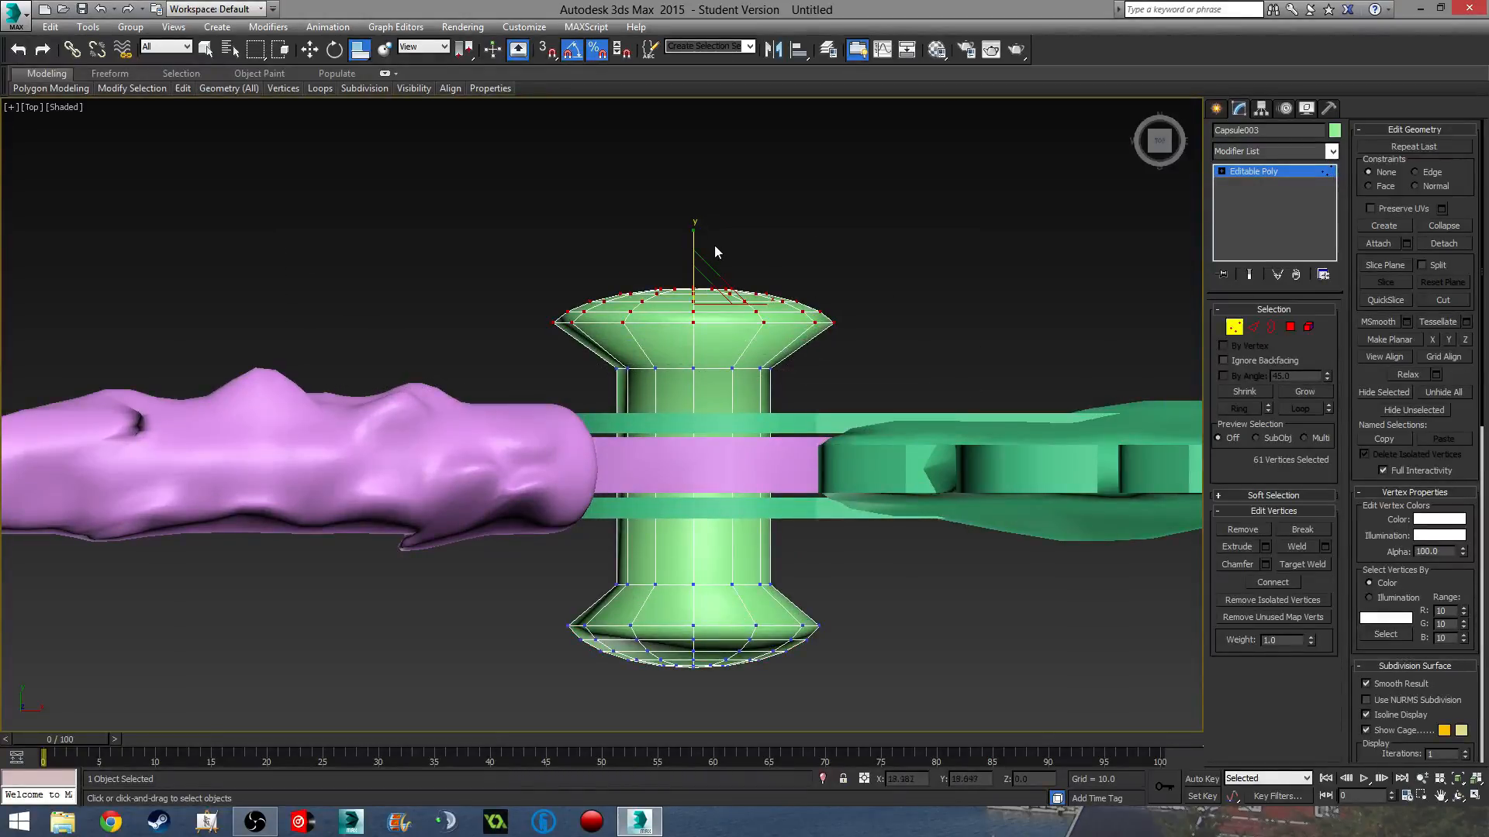
pyautogui.press('w')
pyautogui.moveTo(690, 250); pyautogui.dragTo(688, 286)
pyautogui.moveTo(342, 625); pyautogui.dragTo(342, 624)
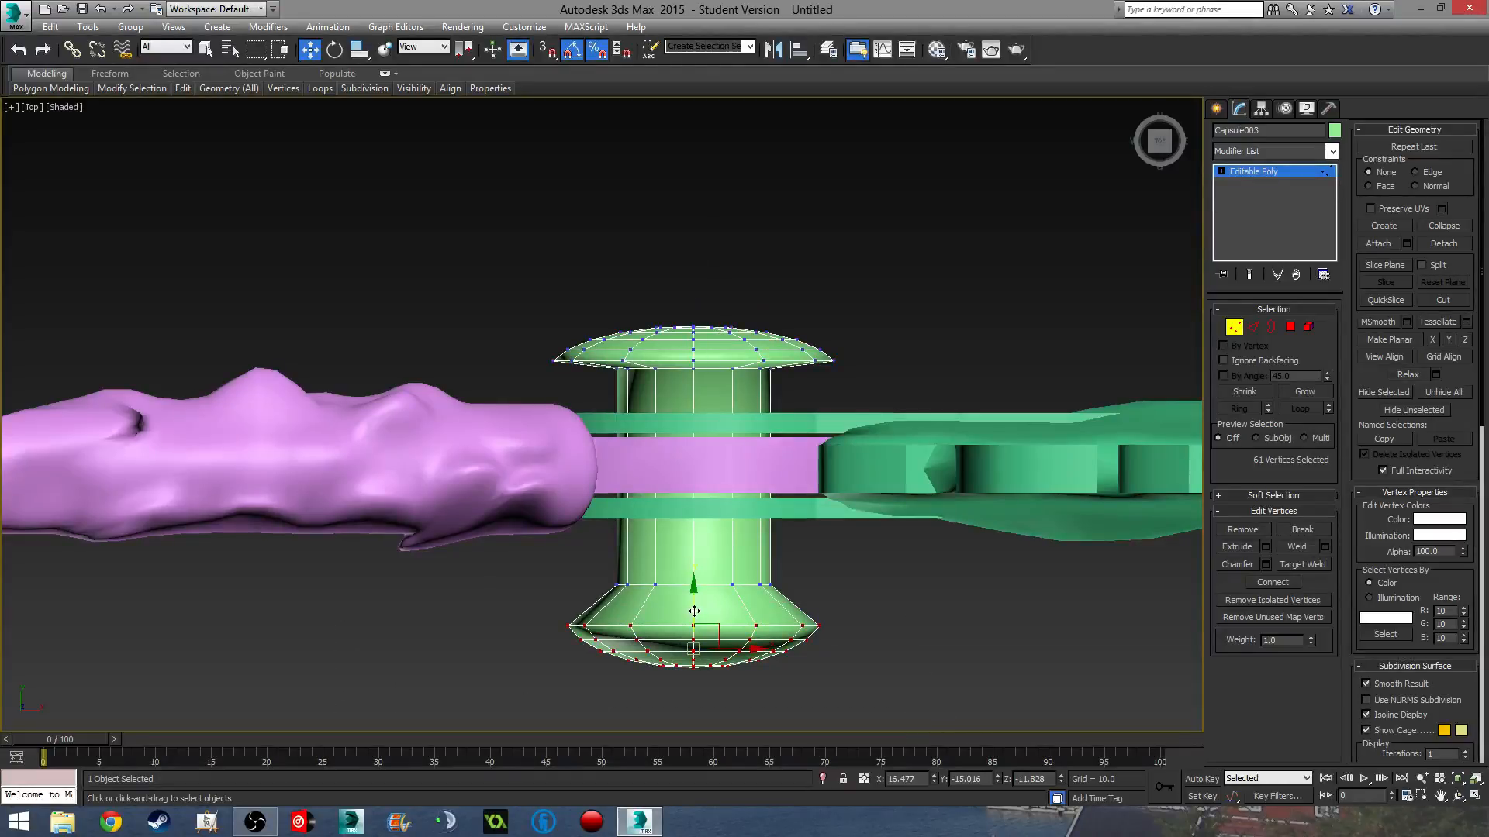
pyautogui.moveTo(694, 612); pyautogui.dragTo(701, 578)
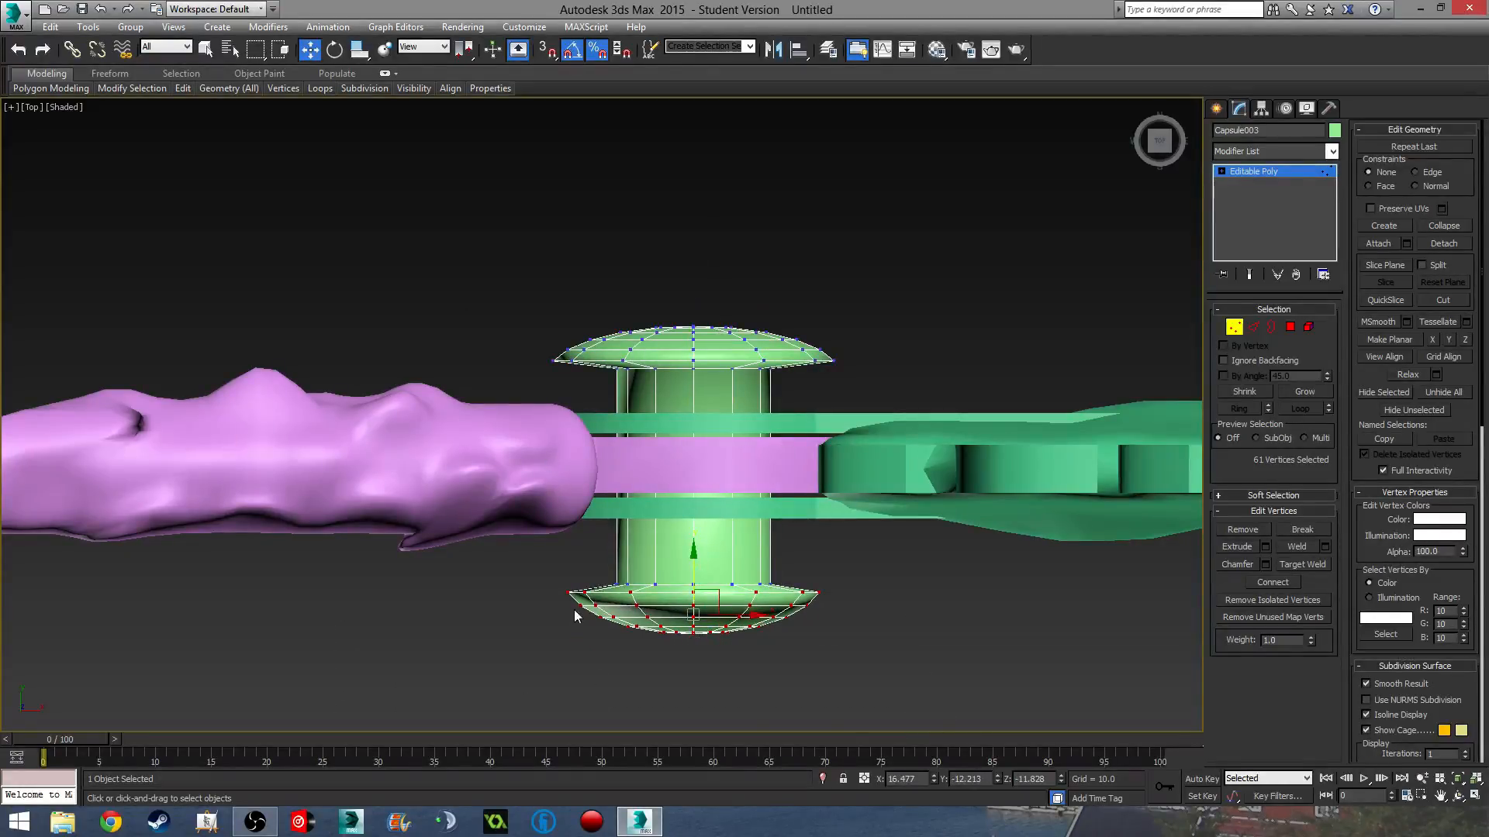
# - Move each pin head together with its adjoining shaft vertices inward, close to the green joint plates
pyautogui.moveTo(456, 562); pyautogui.dragTo(456, 561)
pyautogui.moveTo(694, 576); pyautogui.dragTo(693, 503)
pyautogui.keyDown('alt'); pyautogui.moveTo(799, 560); pyautogui.dragTo(579, 498, button='middle'); pyautogui.keyUp('alt')
pyautogui.press('t')
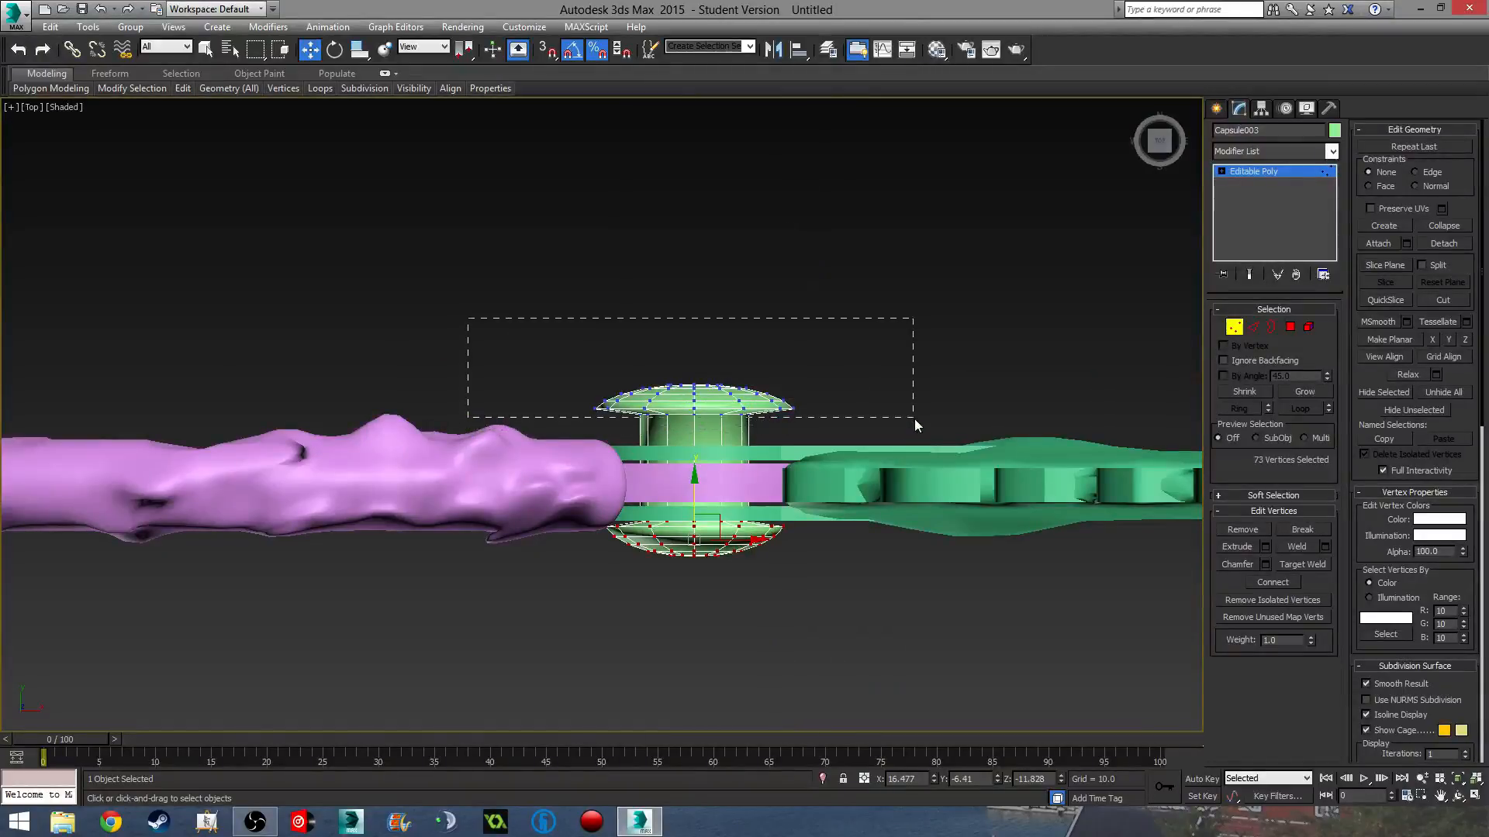
pyautogui.moveTo(915, 420); pyautogui.dragTo(915, 420)
pyautogui.moveTo(700, 356); pyautogui.dragTo(703, 382)
# - Detach the 72 polygons of the upper pin head as a separate object
pyautogui.moveTo(744, 434); pyautogui.dragTo(767, 413, button='middle')
pyautogui.scroll(4, 755, 450)
pyautogui.click(1290, 327)
pyautogui.moveTo(267, 266); pyautogui.dragTo(1207, 414)
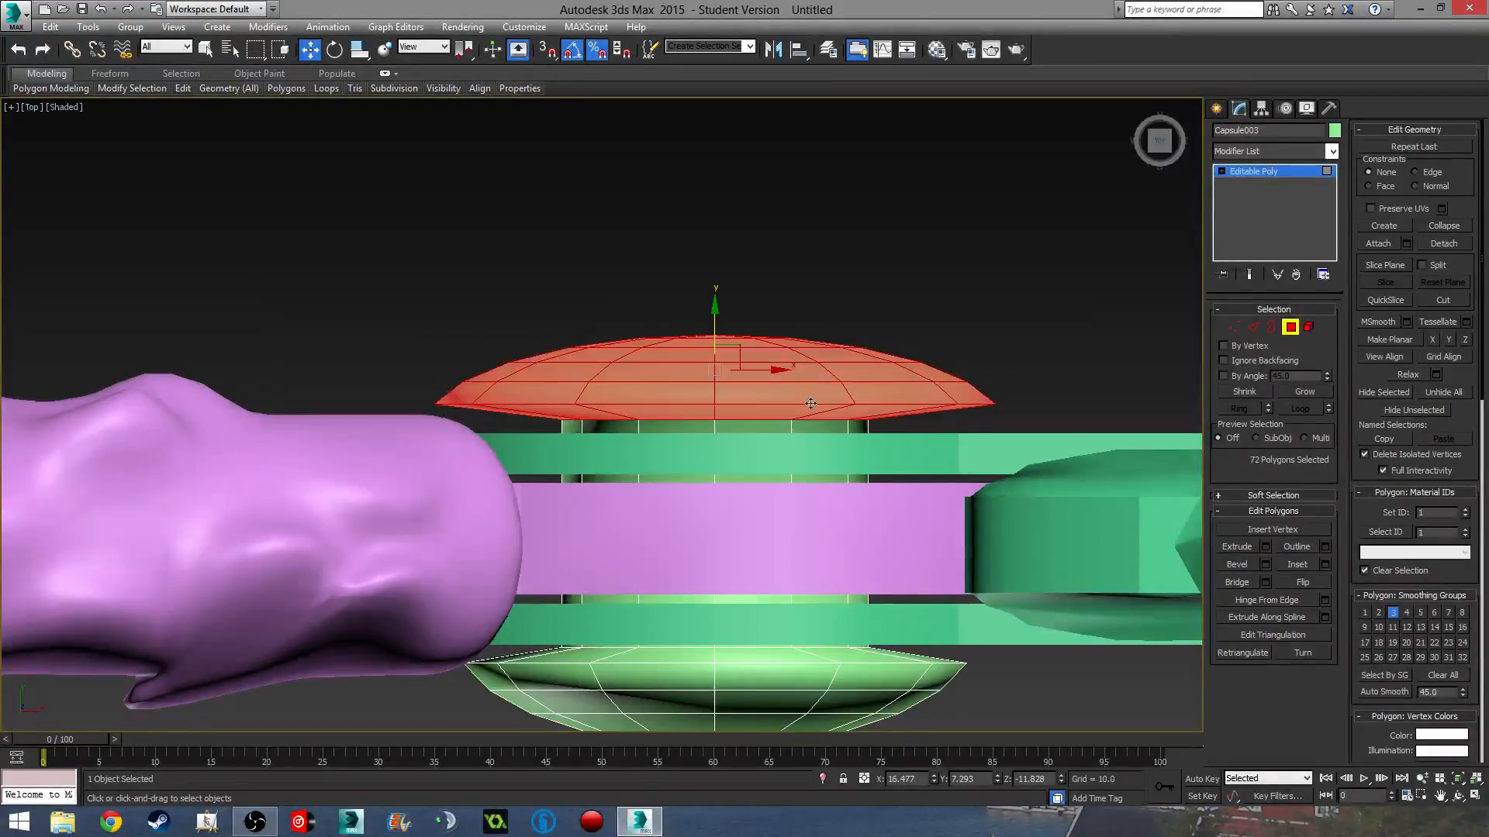
pyautogui.click(1443, 243)
pyautogui.click(772, 430)
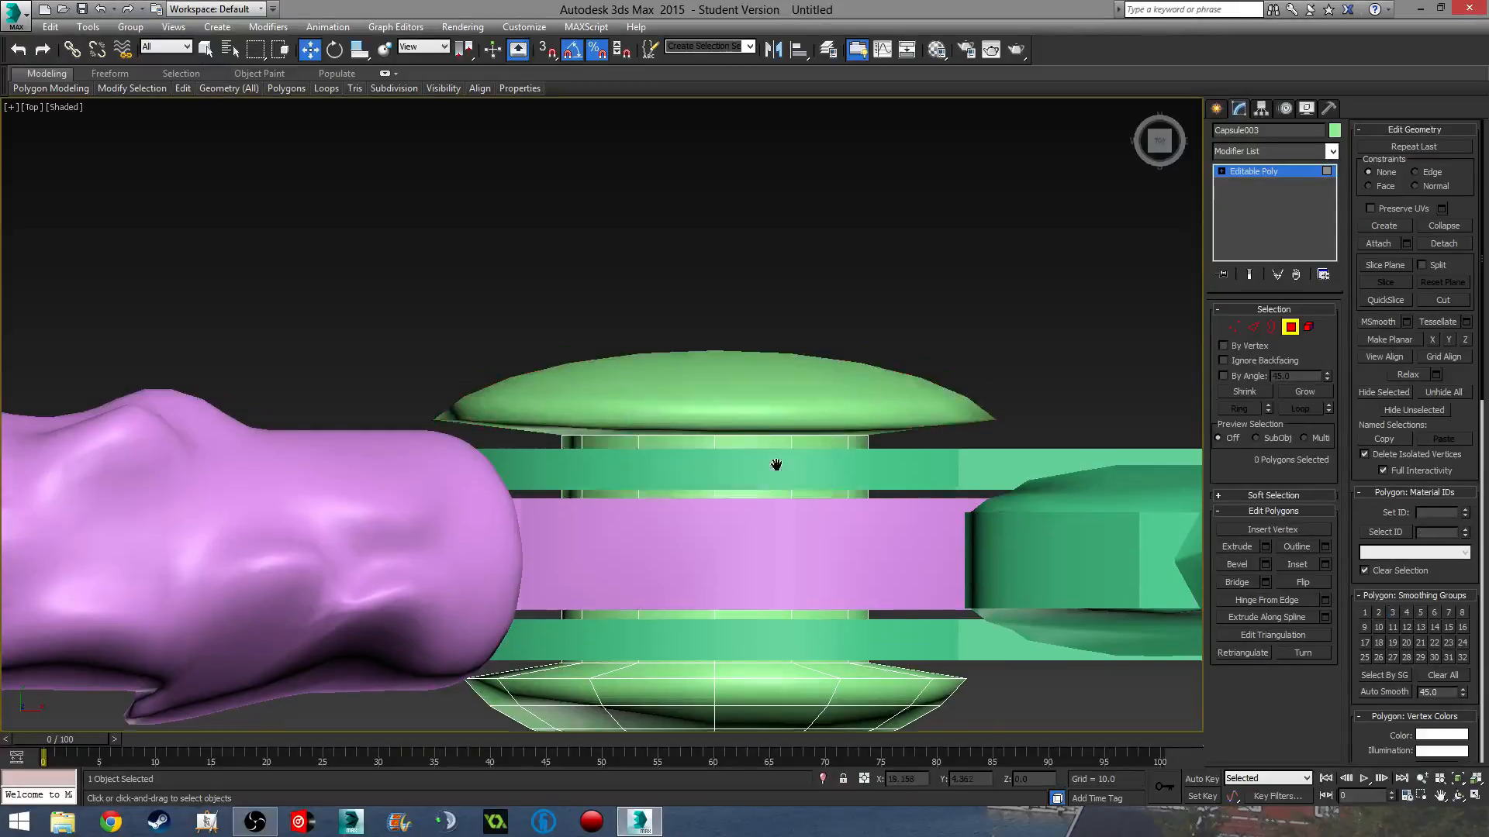
# - Center the pivots of the detached pin head and the remaining capsule shaft on their own geometry
pyautogui.click(1290, 326)
pyautogui.click(733, 454)
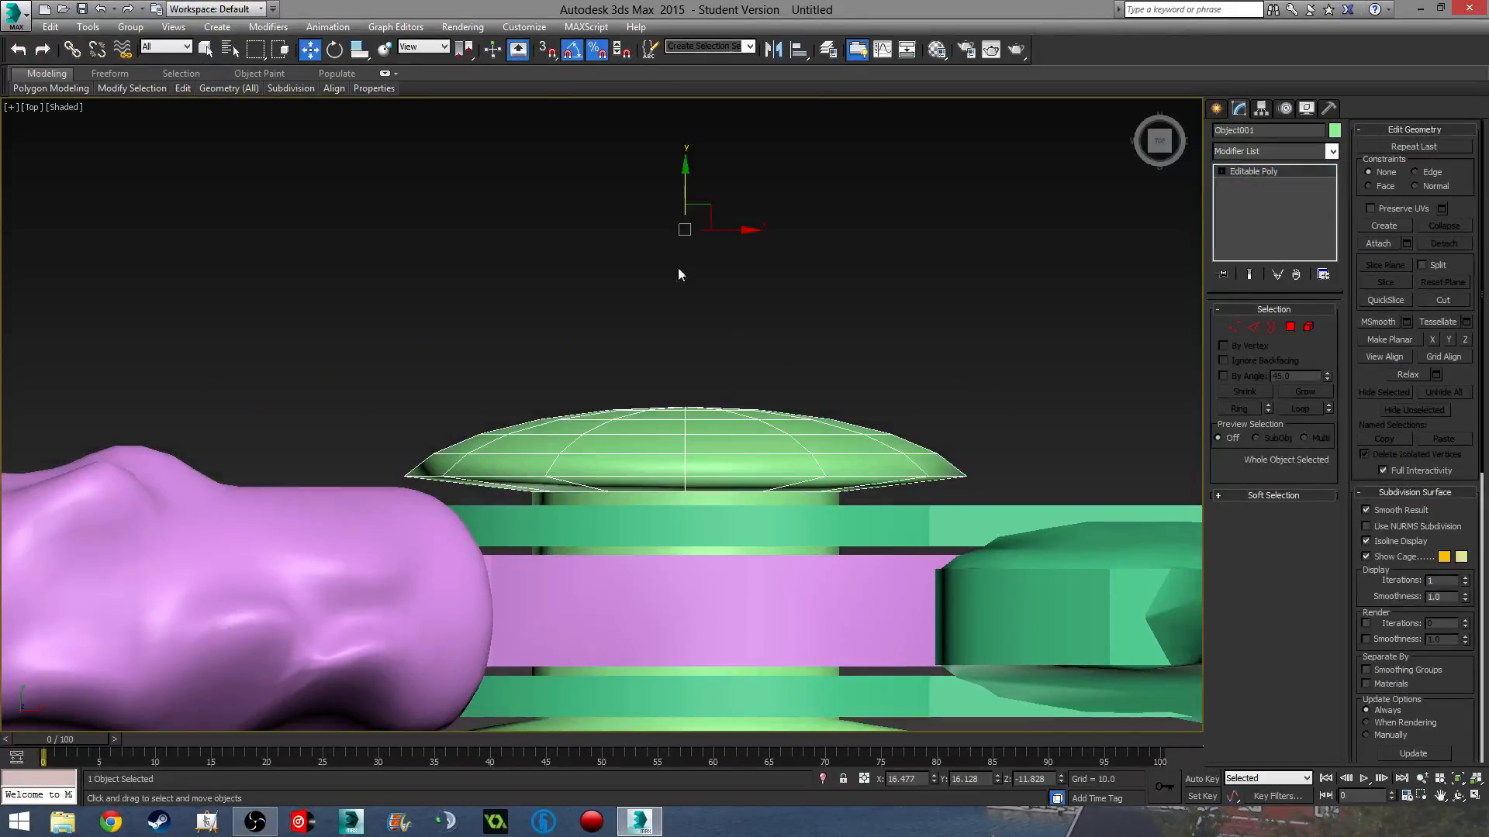
pyautogui.click(1261, 107)
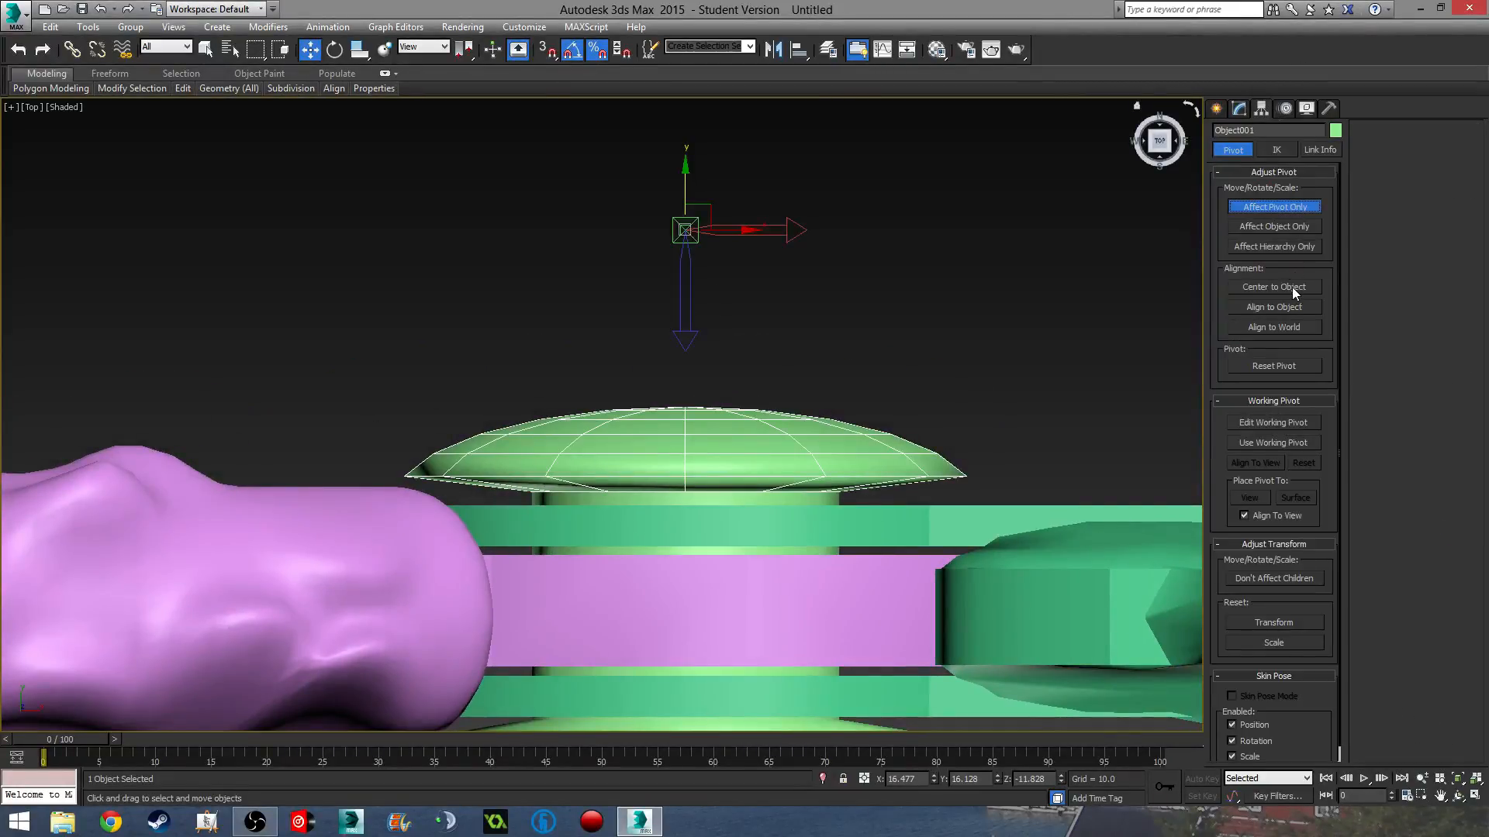
pyautogui.click(1291, 286)
pyautogui.moveTo(684, 725); pyautogui.dragTo(718, 587, button='middle')
pyautogui.click(730, 598)
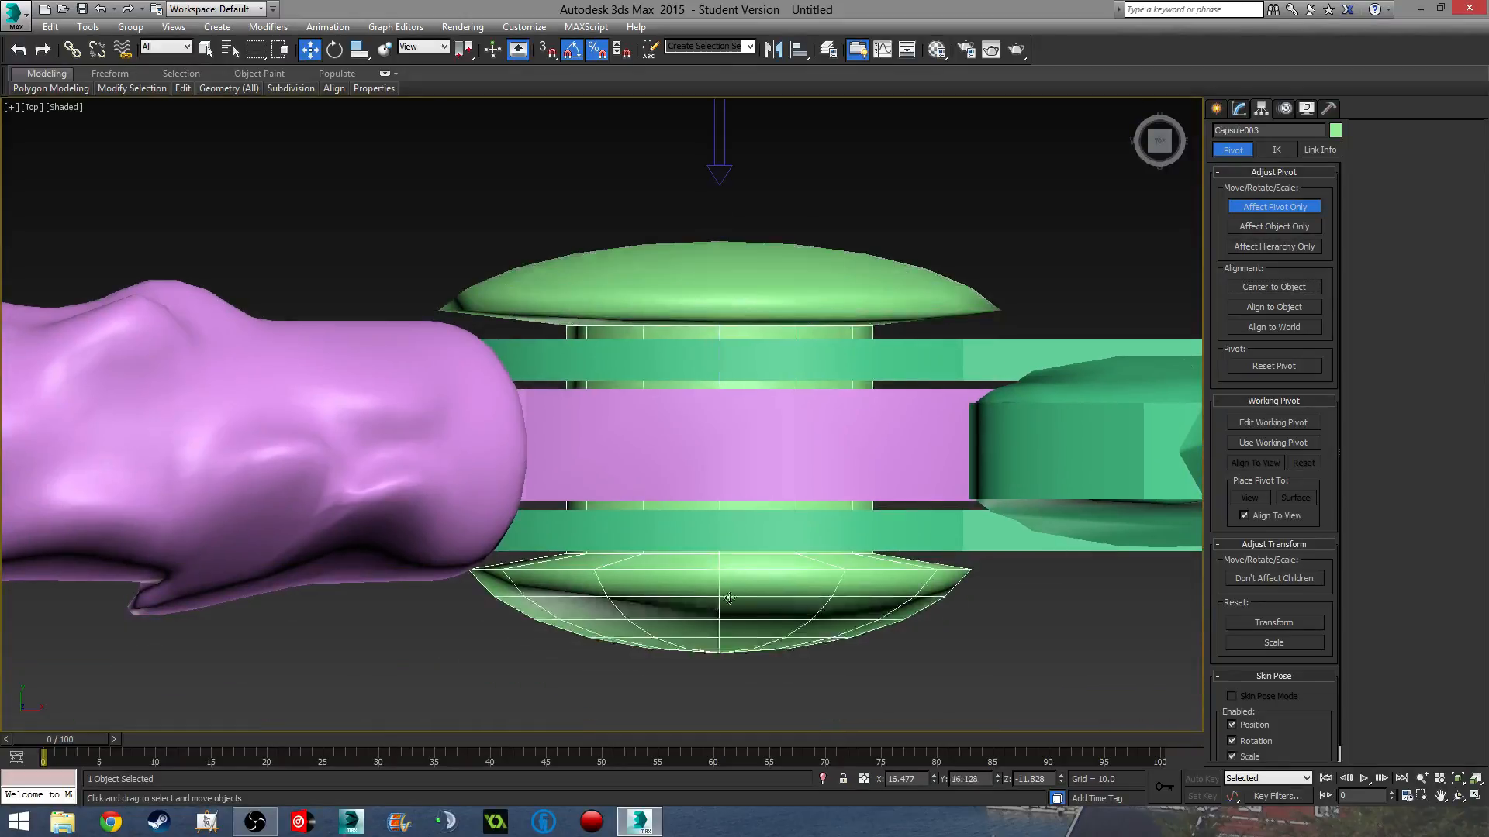
pyautogui.click(1254, 289)
pyautogui.click(1240, 109)
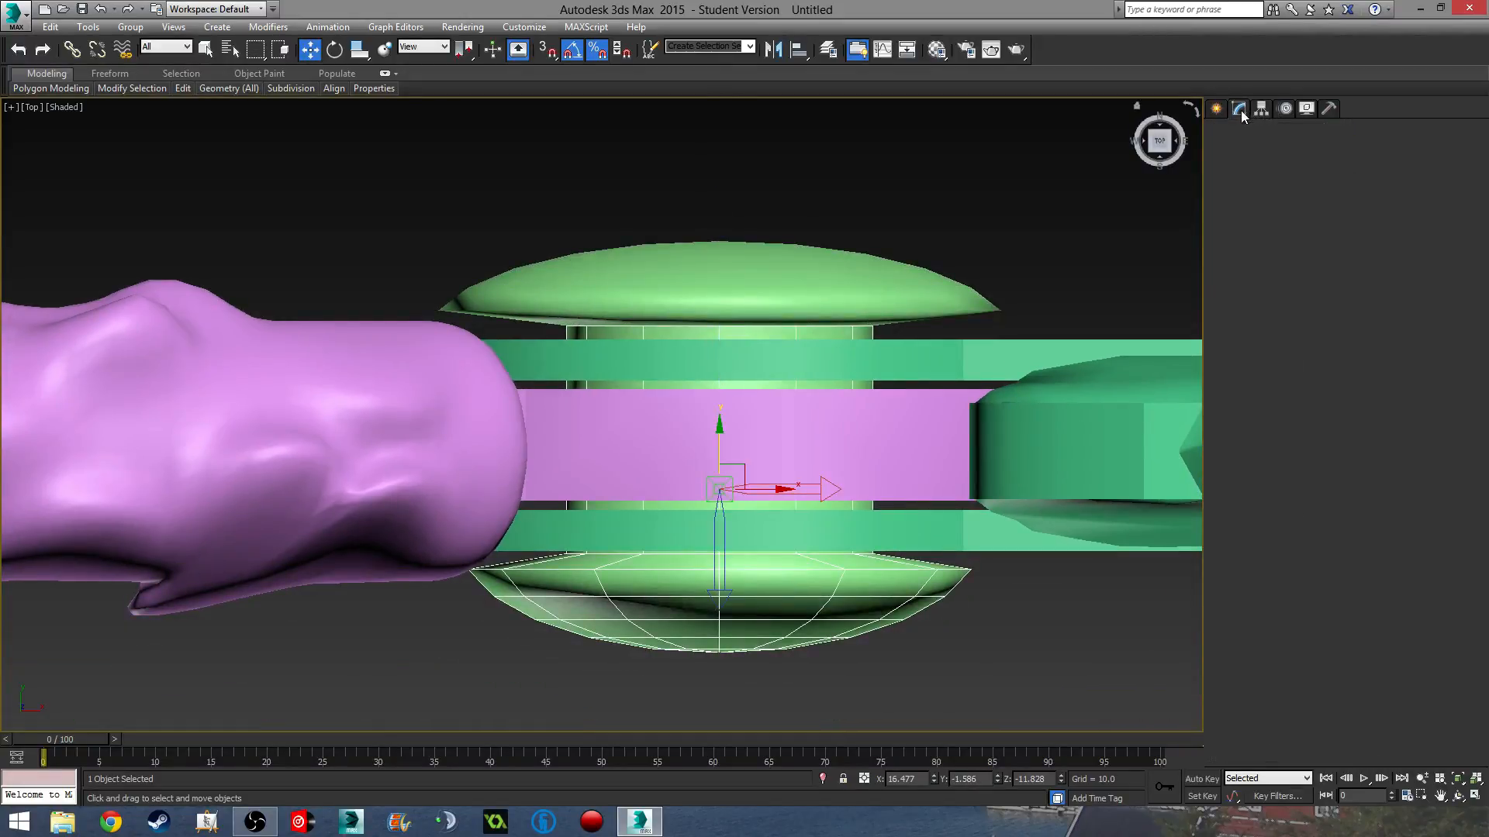
# - Move the detached pin head outward along Y to about 10.3, leaving a gap to the shaft's open end
pyautogui.moveTo(986, 236); pyautogui.dragTo(951, 388, button='middle')
pyautogui.click(787, 442)
pyautogui.keyDown('alt'); pyautogui.moveTo(686, 397); pyautogui.dragTo(569, 347, button='middle'); pyautogui.keyUp('alt')
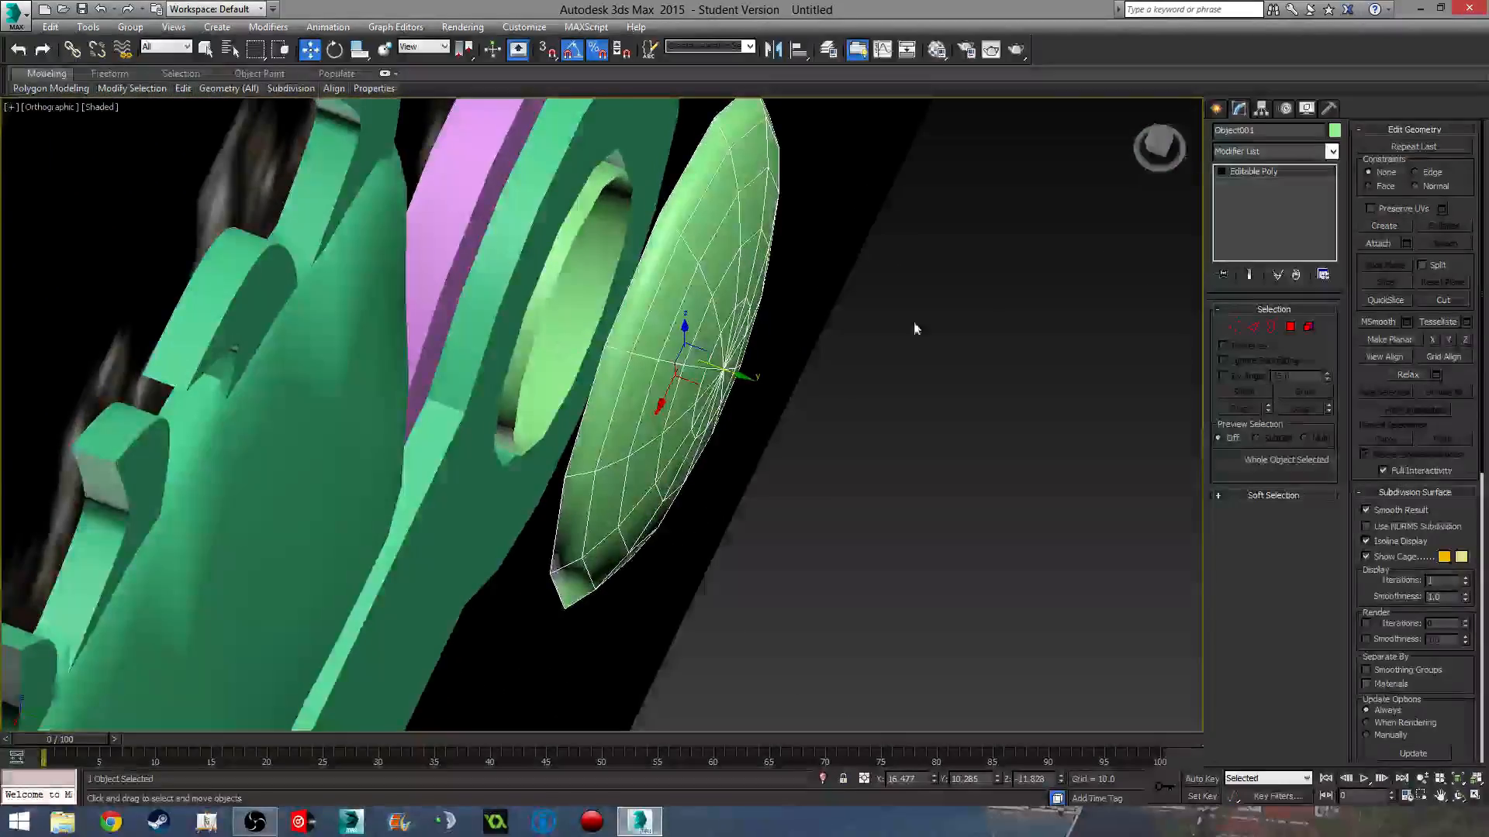
pyautogui.keyDown('alt'); pyautogui.moveTo(757, 274); pyautogui.dragTo(764, 257, button='middle'); pyautogui.keyUp('alt')
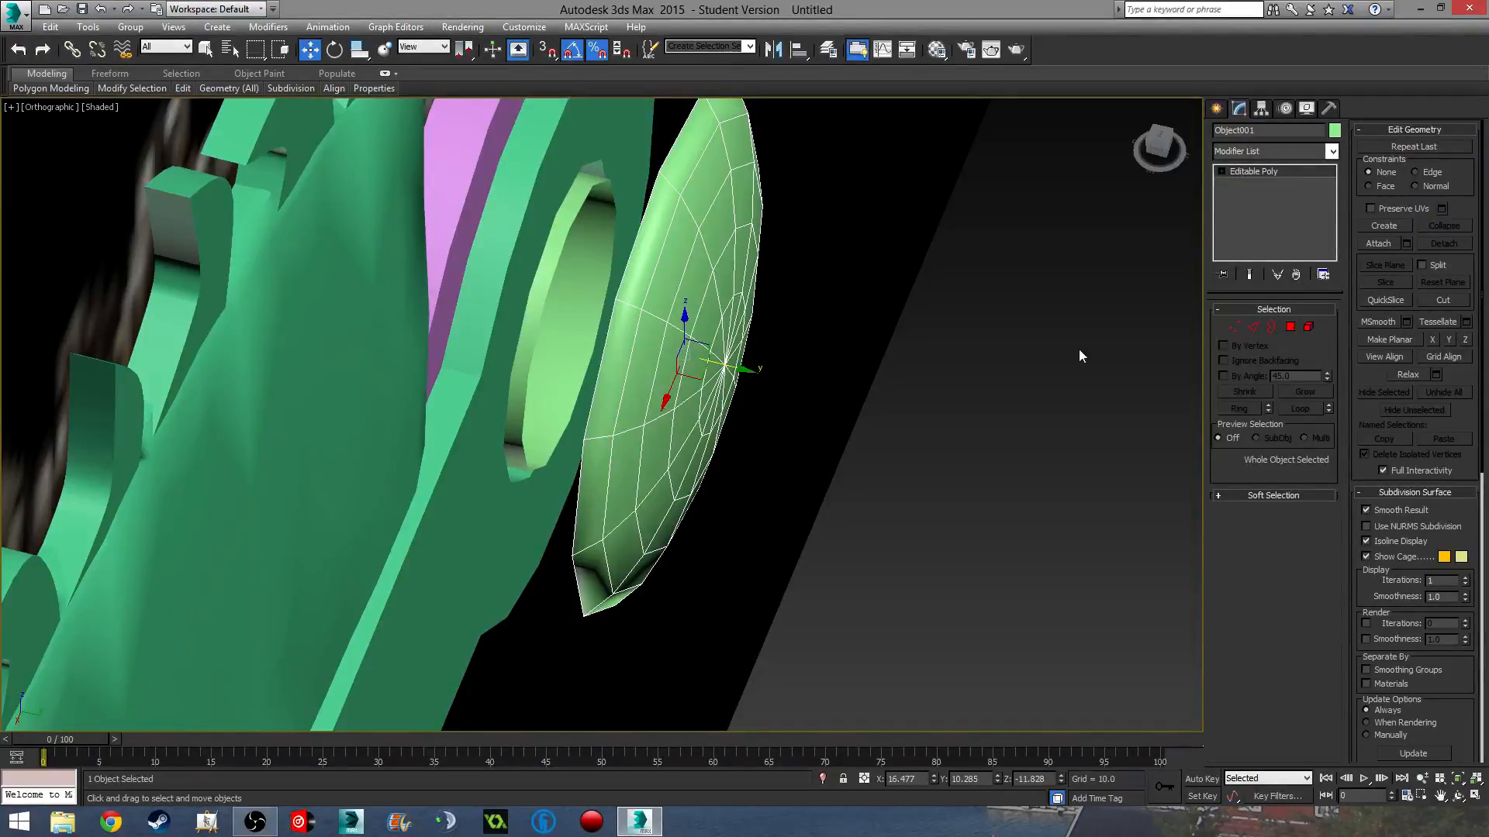
# - Select both the detached pin head and the shaft object and isolate them from the rest of the model
pyautogui.click(1271, 327)
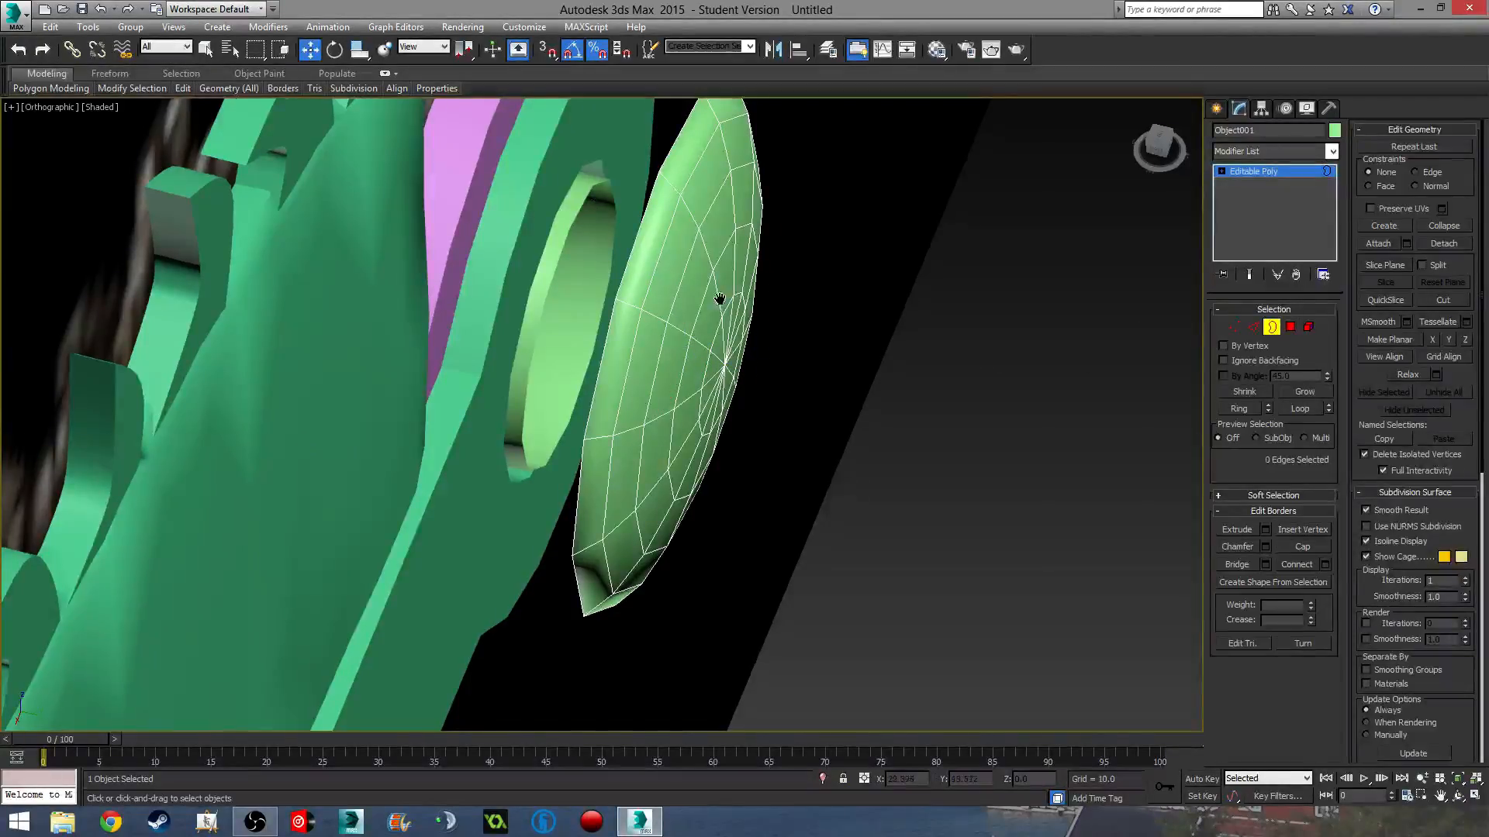
pyautogui.keyDown('alt'); pyautogui.moveTo(718, 300); pyautogui.dragTo(603, 312, button='middle'); pyautogui.keyUp('alt')
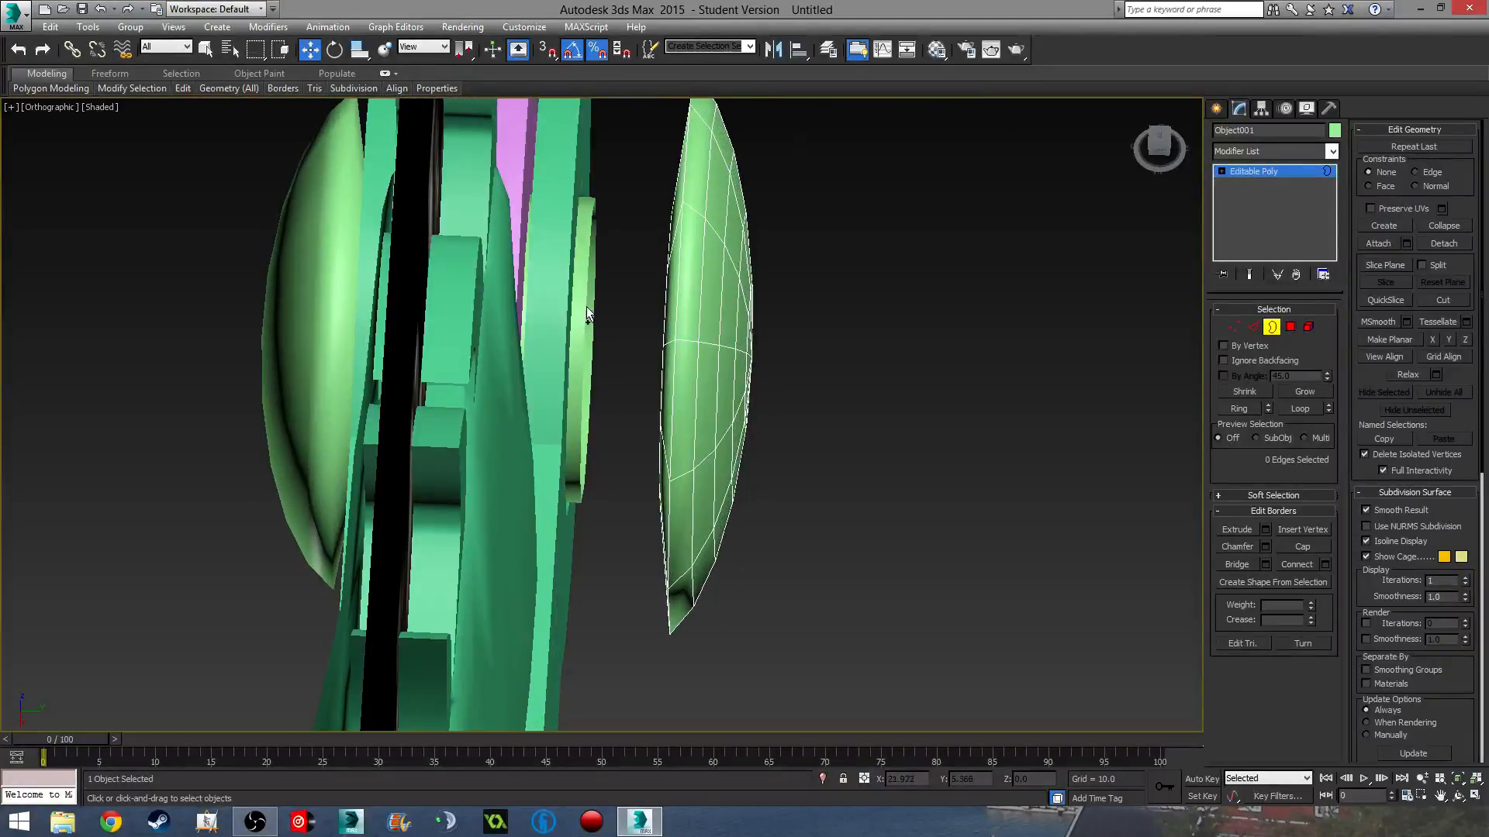
pyautogui.click(1273, 327)
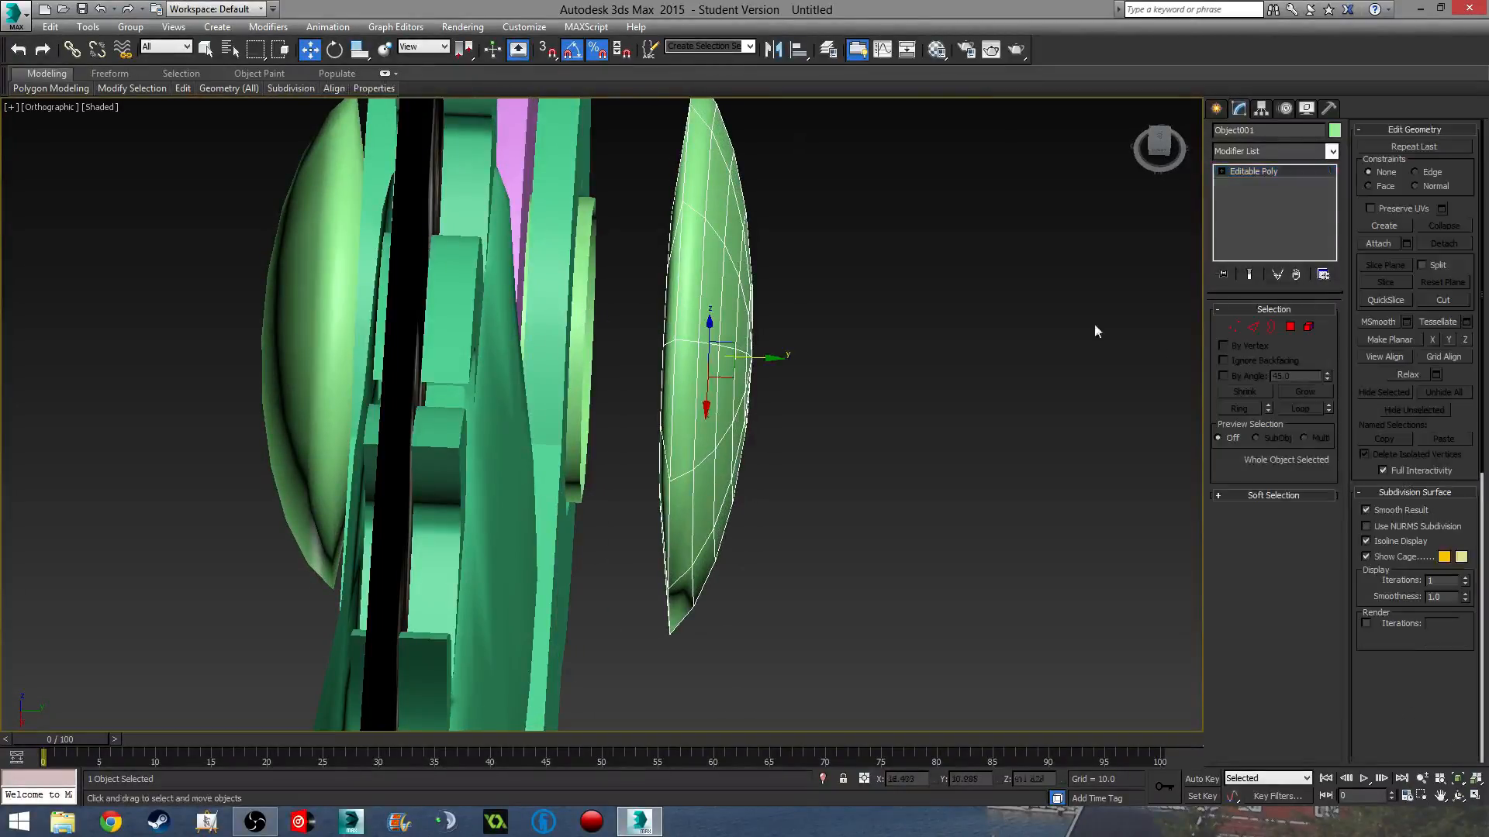
pyautogui.keyDown('ctrl'); pyautogui.click(332, 313); pyautogui.keyUp('ctrl')
pyautogui.click(823, 778)
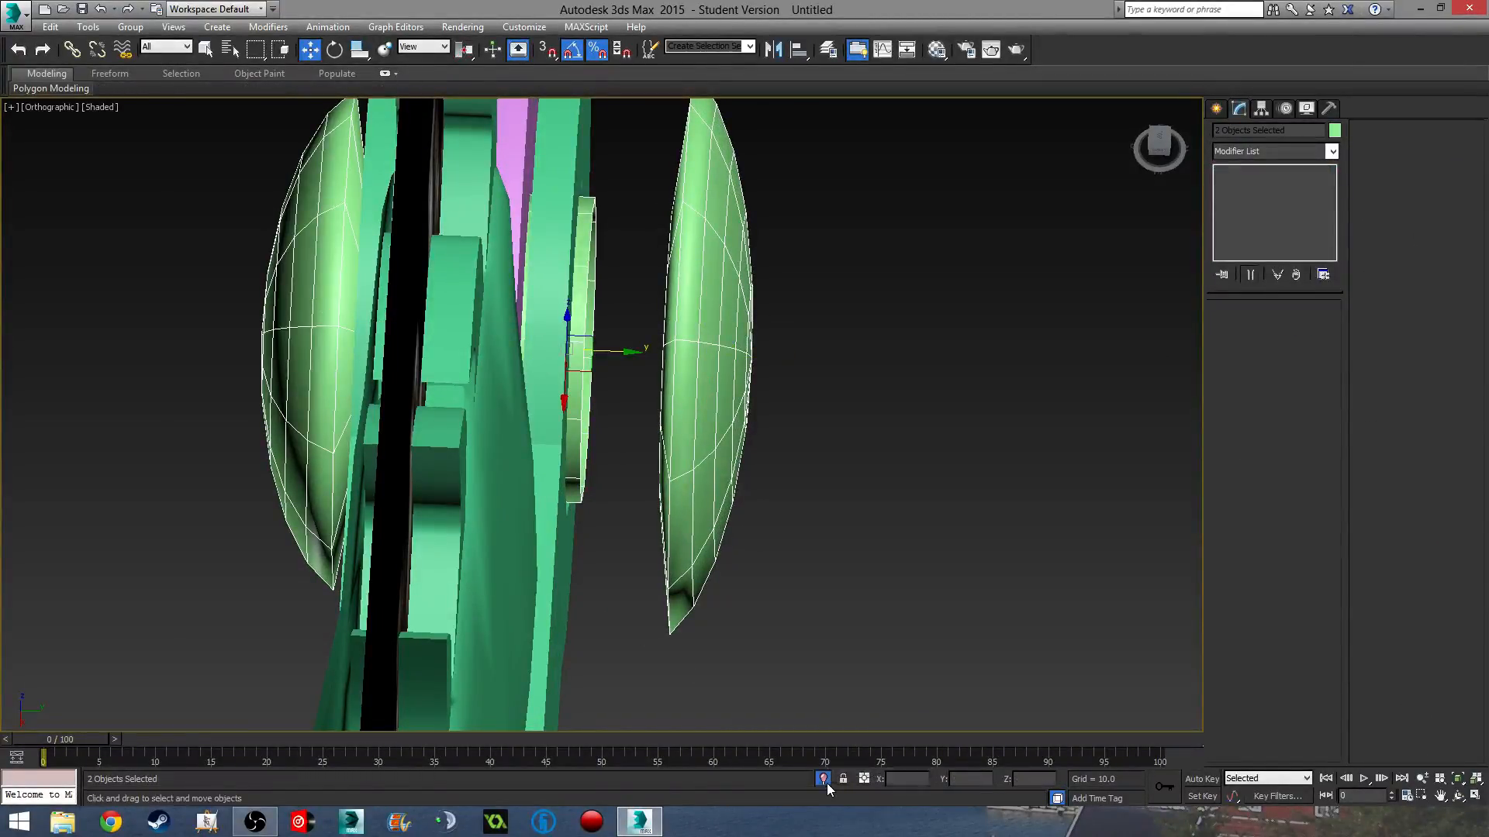
pyautogui.scroll(3, 733, 411)
# - Cap the 12-edge open border on the inner side of the detached pin head
pyautogui.click(810, 342)
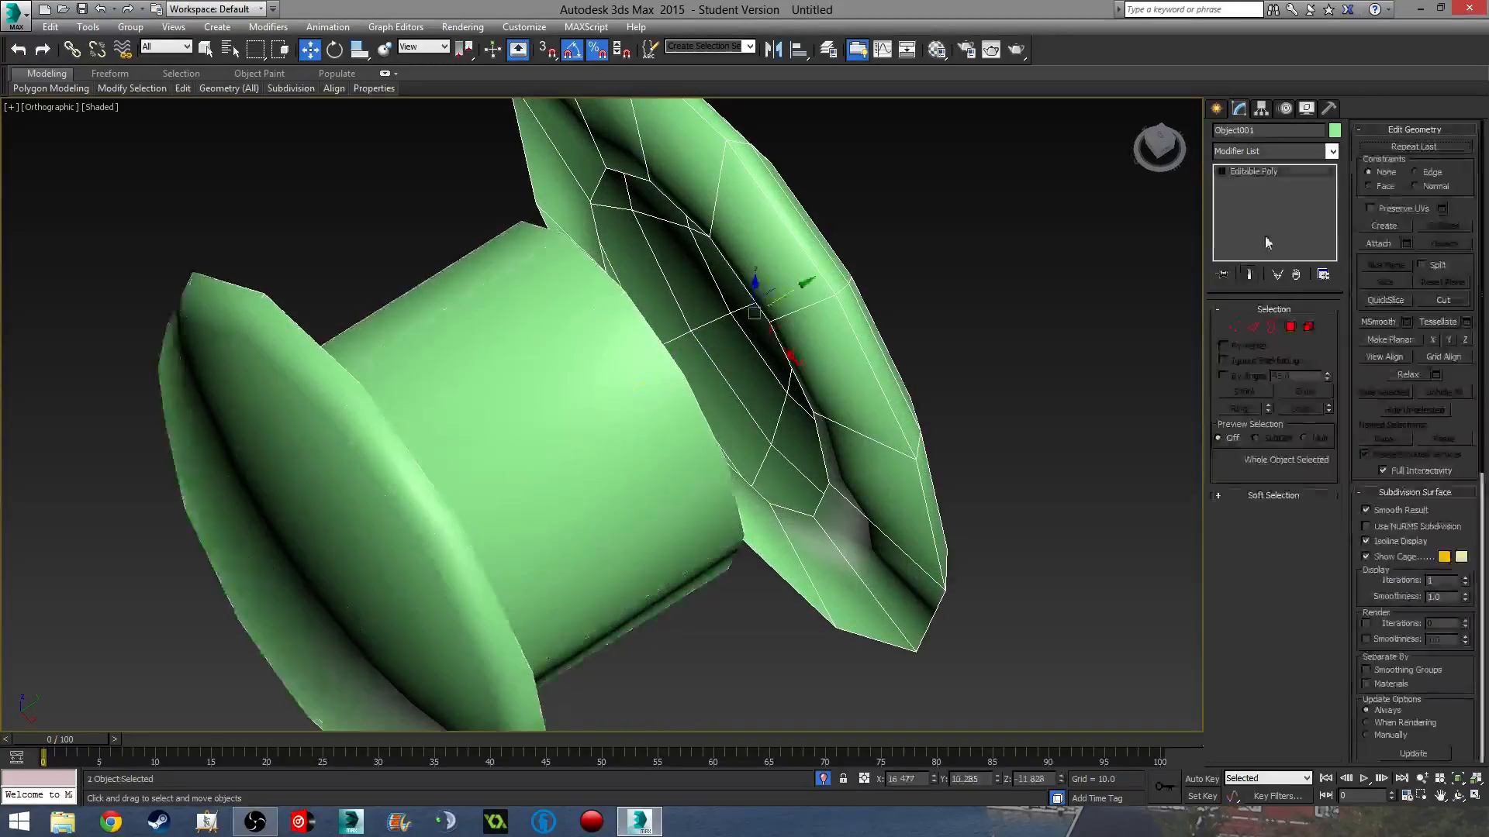
pyautogui.click(1254, 326)
pyautogui.click(752, 295)
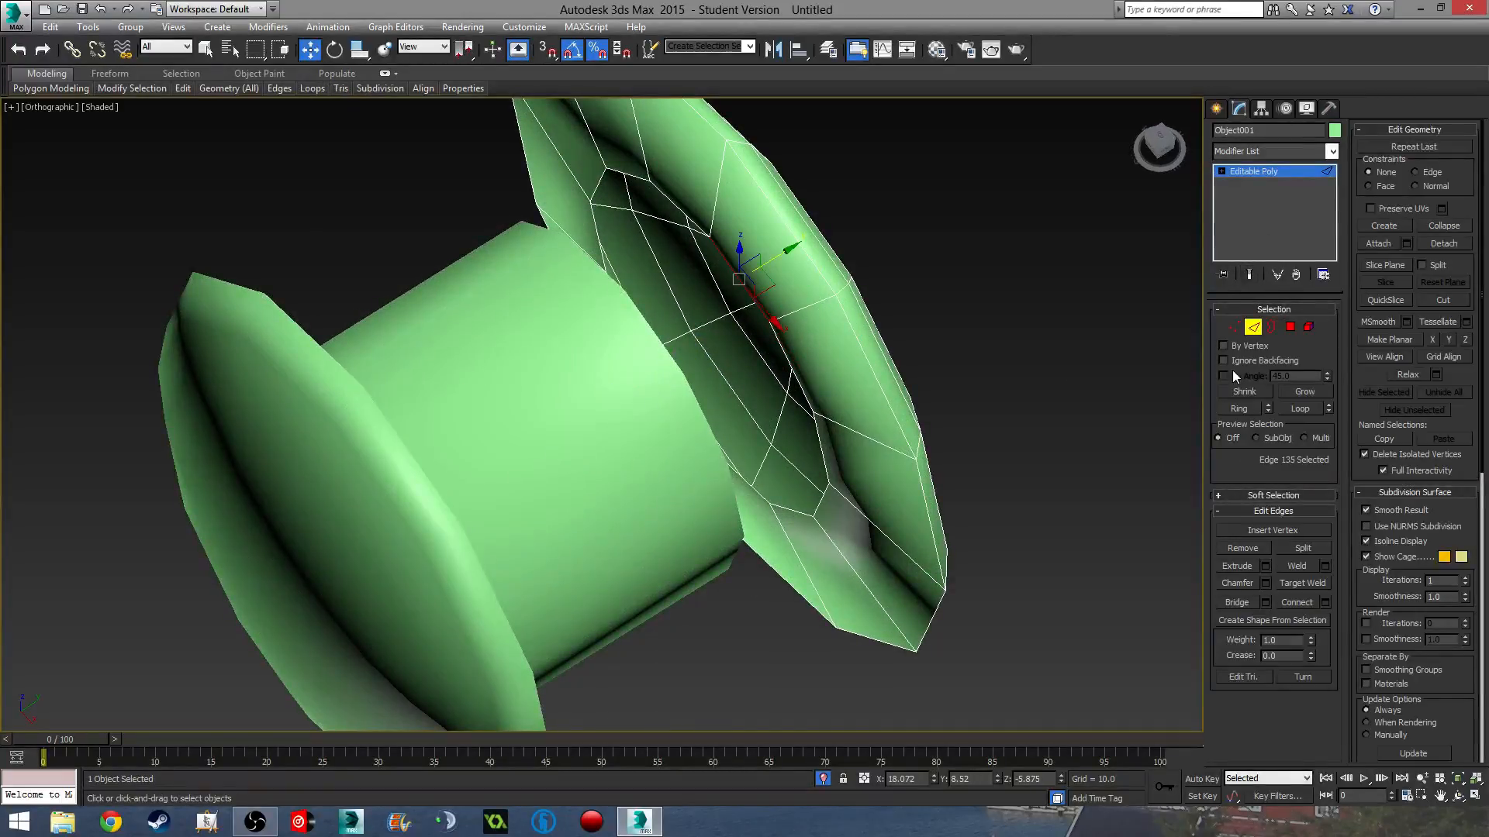
pyautogui.click(1272, 327)
pyautogui.click(669, 205)
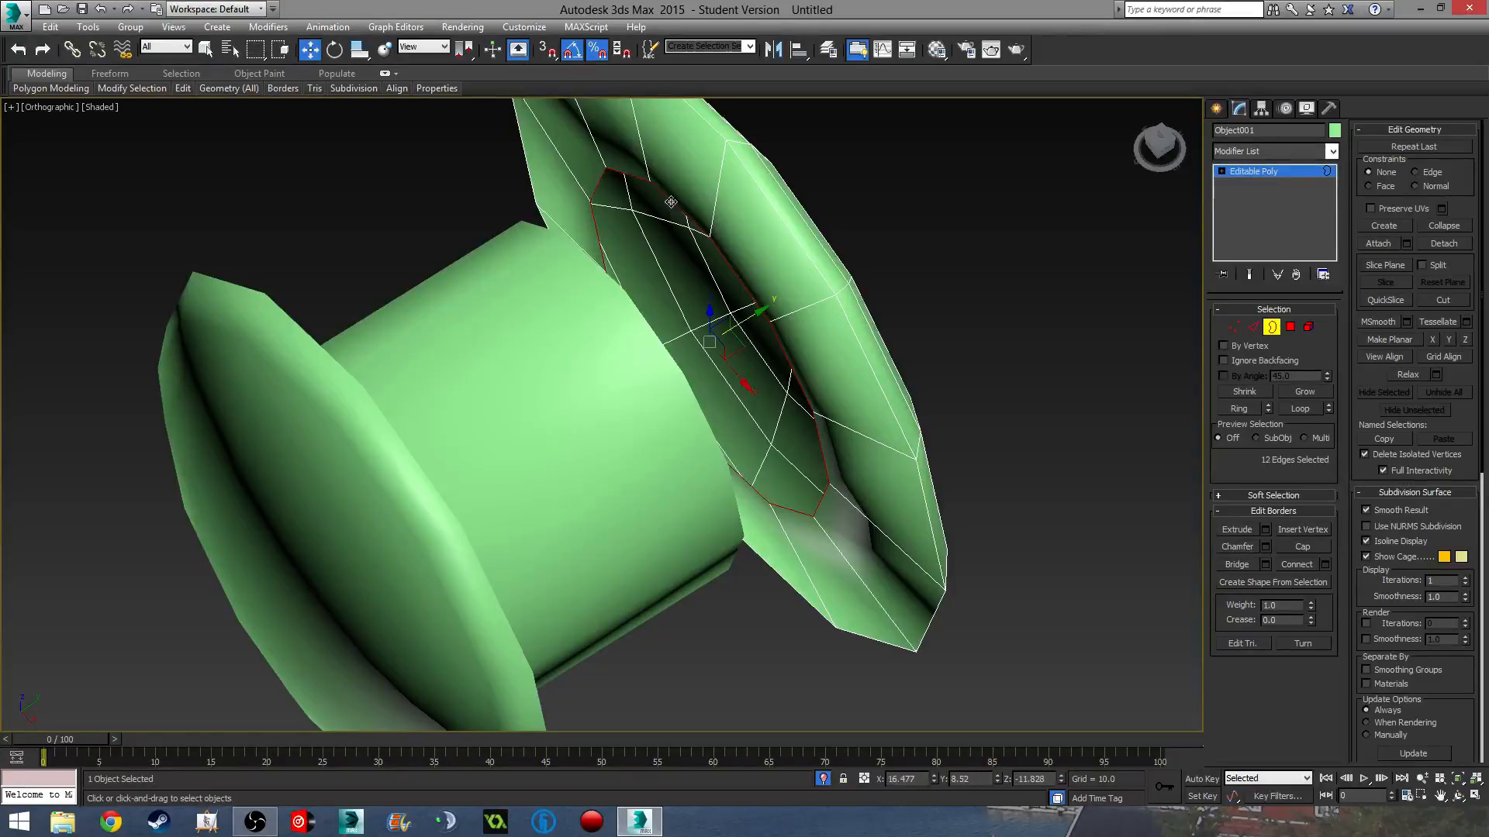
pyautogui.click(1307, 552)
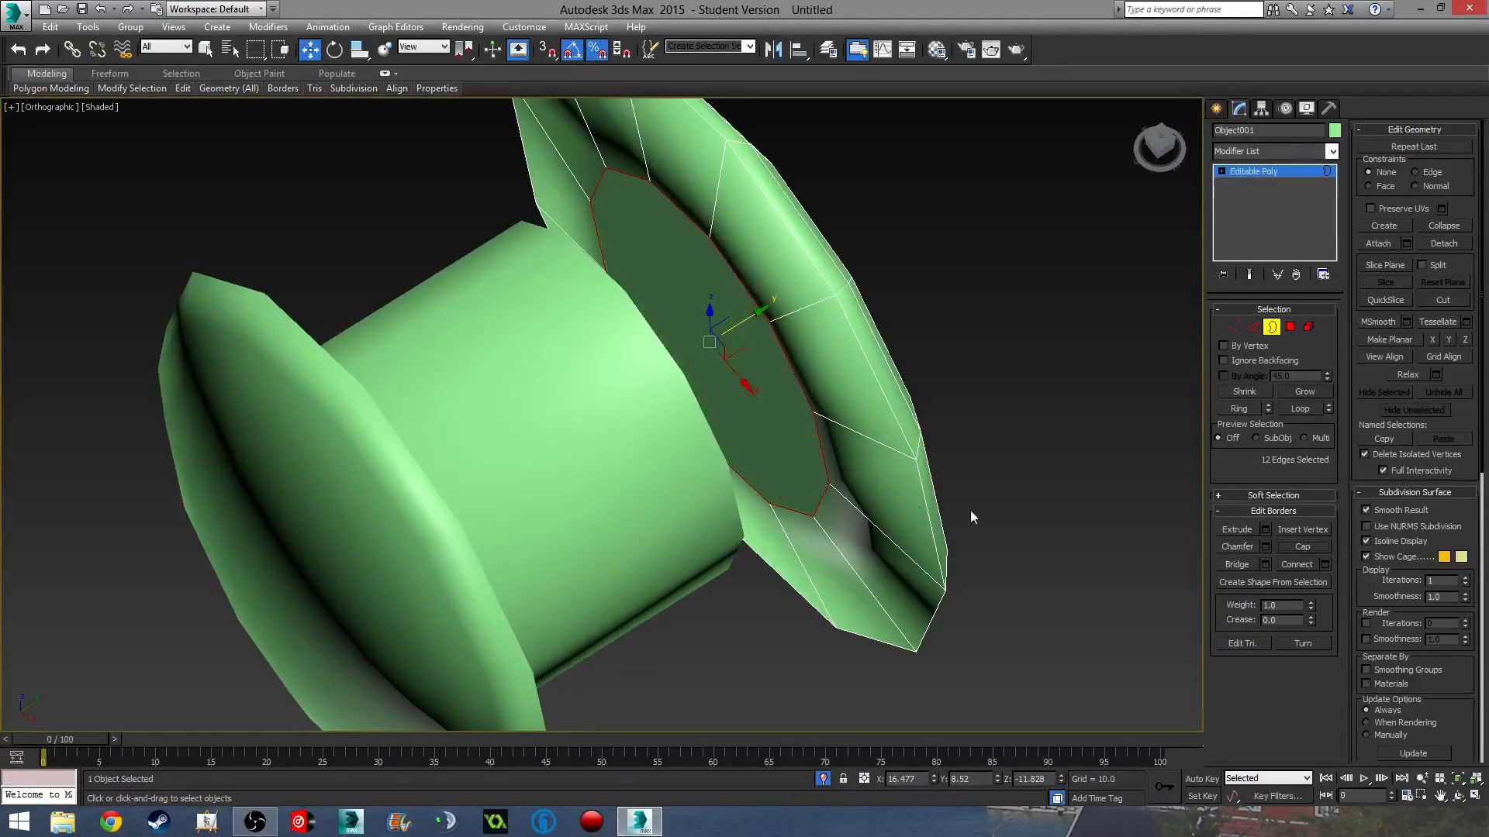
pyautogui.keyDown('alt'); pyautogui.moveTo(970, 511); pyautogui.dragTo(745, 434, button='middle'); pyautogui.keyUp('alt')
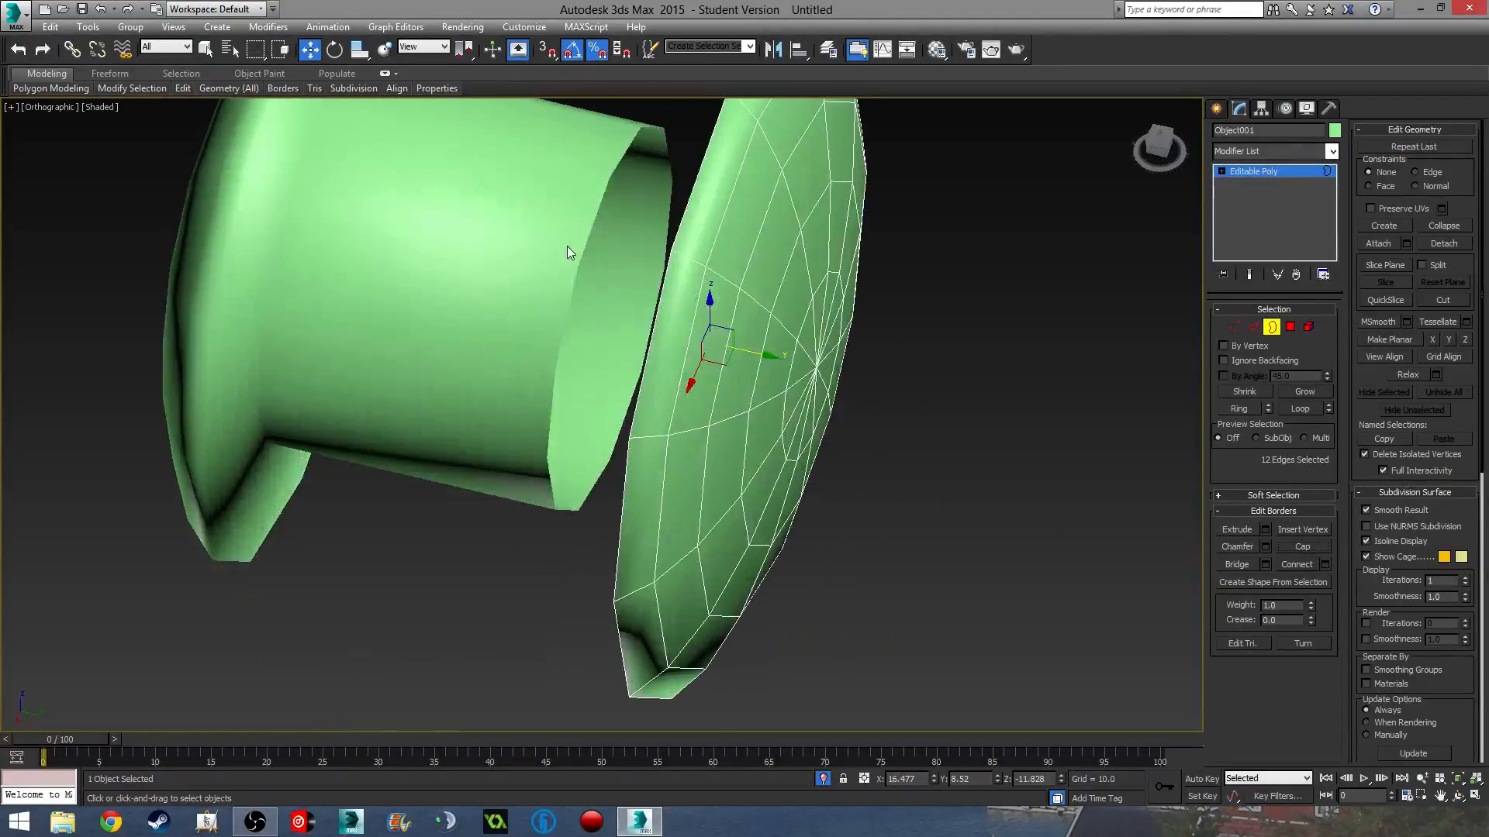
# - Cap the 12-edge open border at the end of the shaft facing the detached head
pyautogui.click(1270, 330)
pyautogui.click(550, 283)
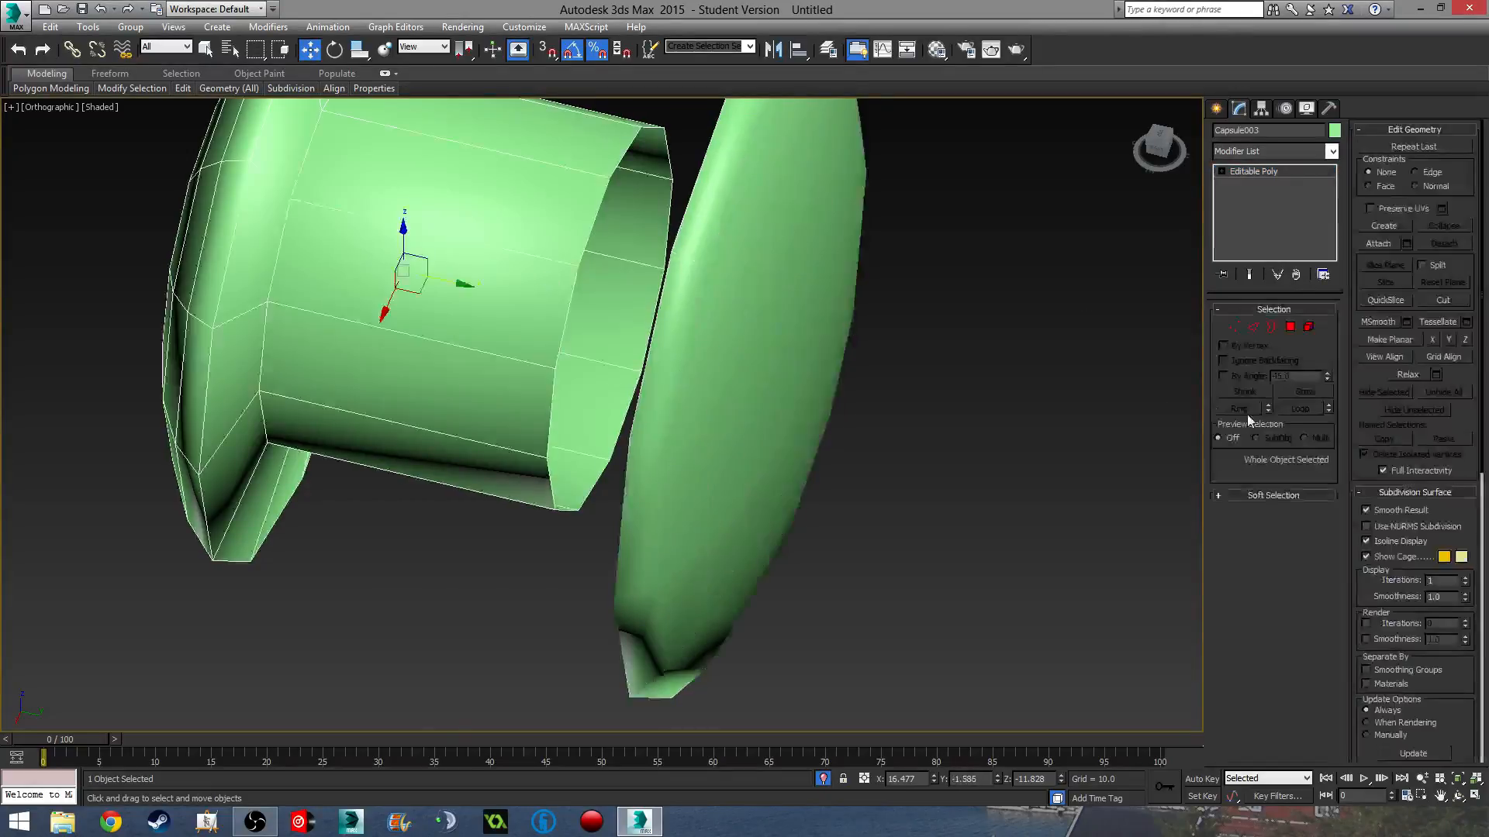
pyautogui.click(1269, 328)
pyautogui.click(588, 241)
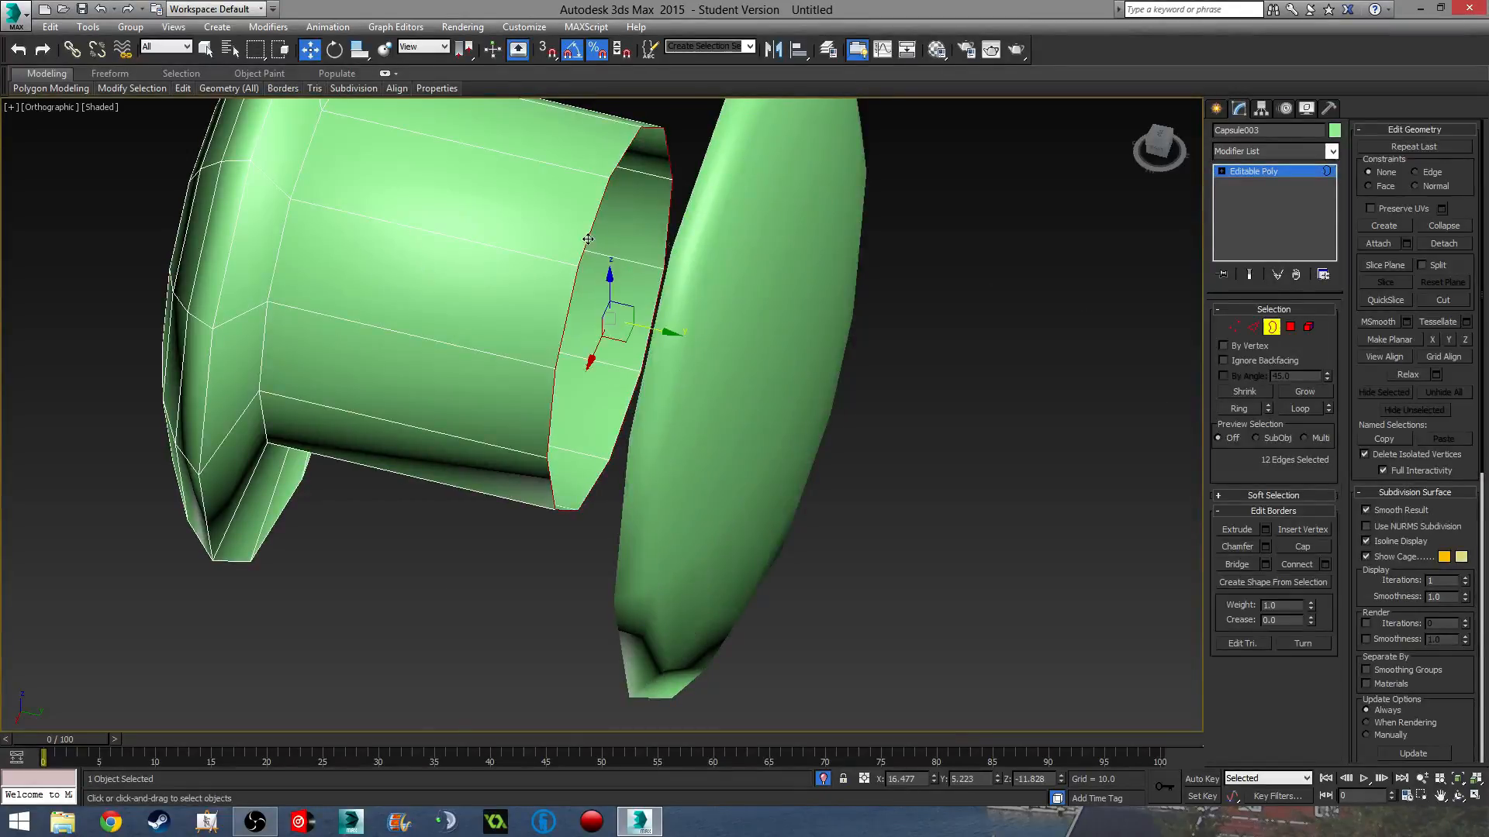
pyautogui.click(1301, 547)
pyautogui.keyDown('alt'); pyautogui.moveTo(961, 477); pyautogui.dragTo(878, 350, button='middle'); pyautogui.keyUp('alt')
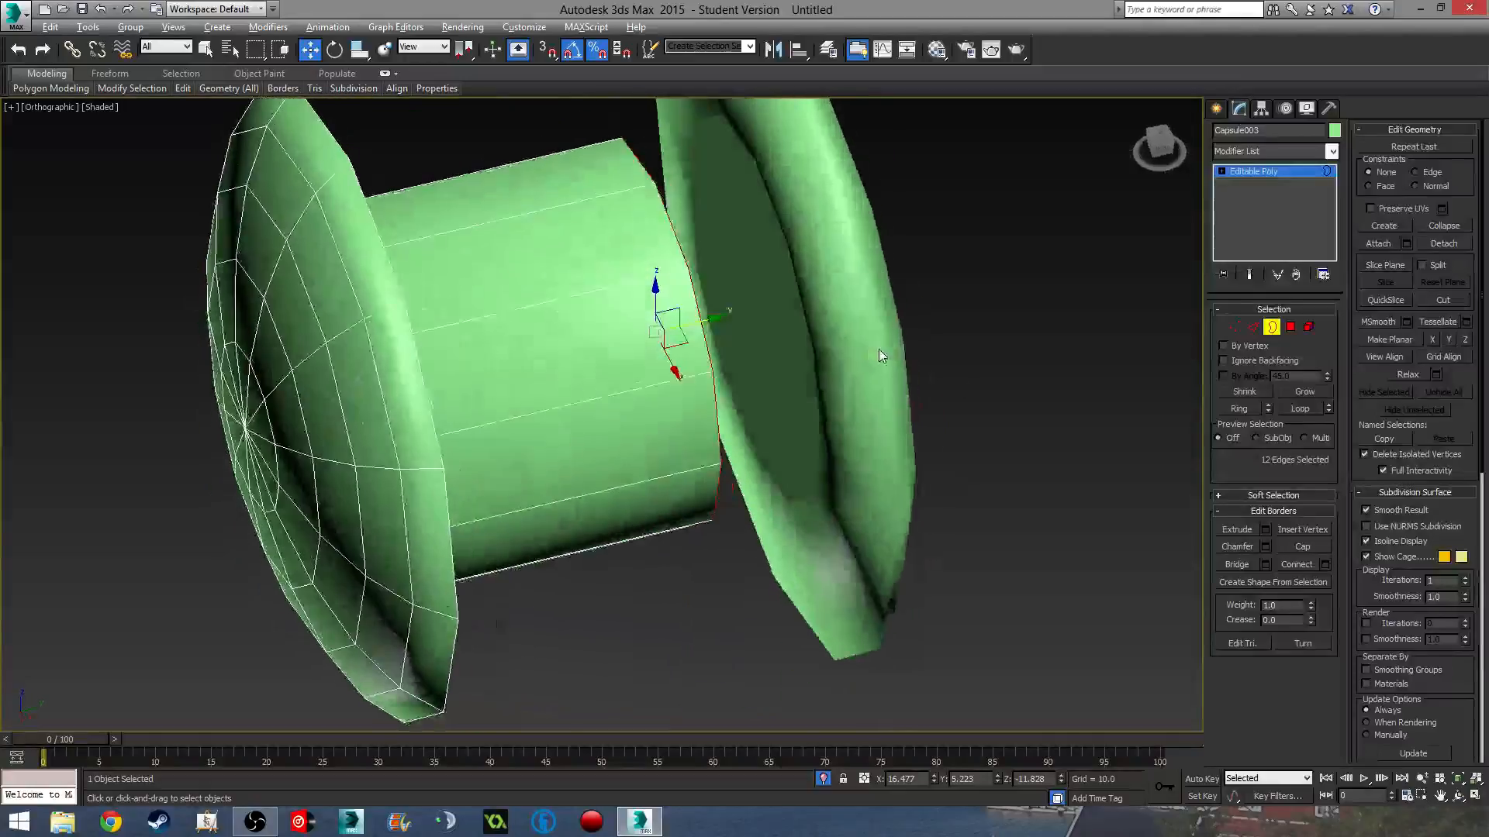
# - Attach the detached pin head to the shaft so both belong to one editable poly
pyautogui.click(773, 314)
pyautogui.click(1291, 326)
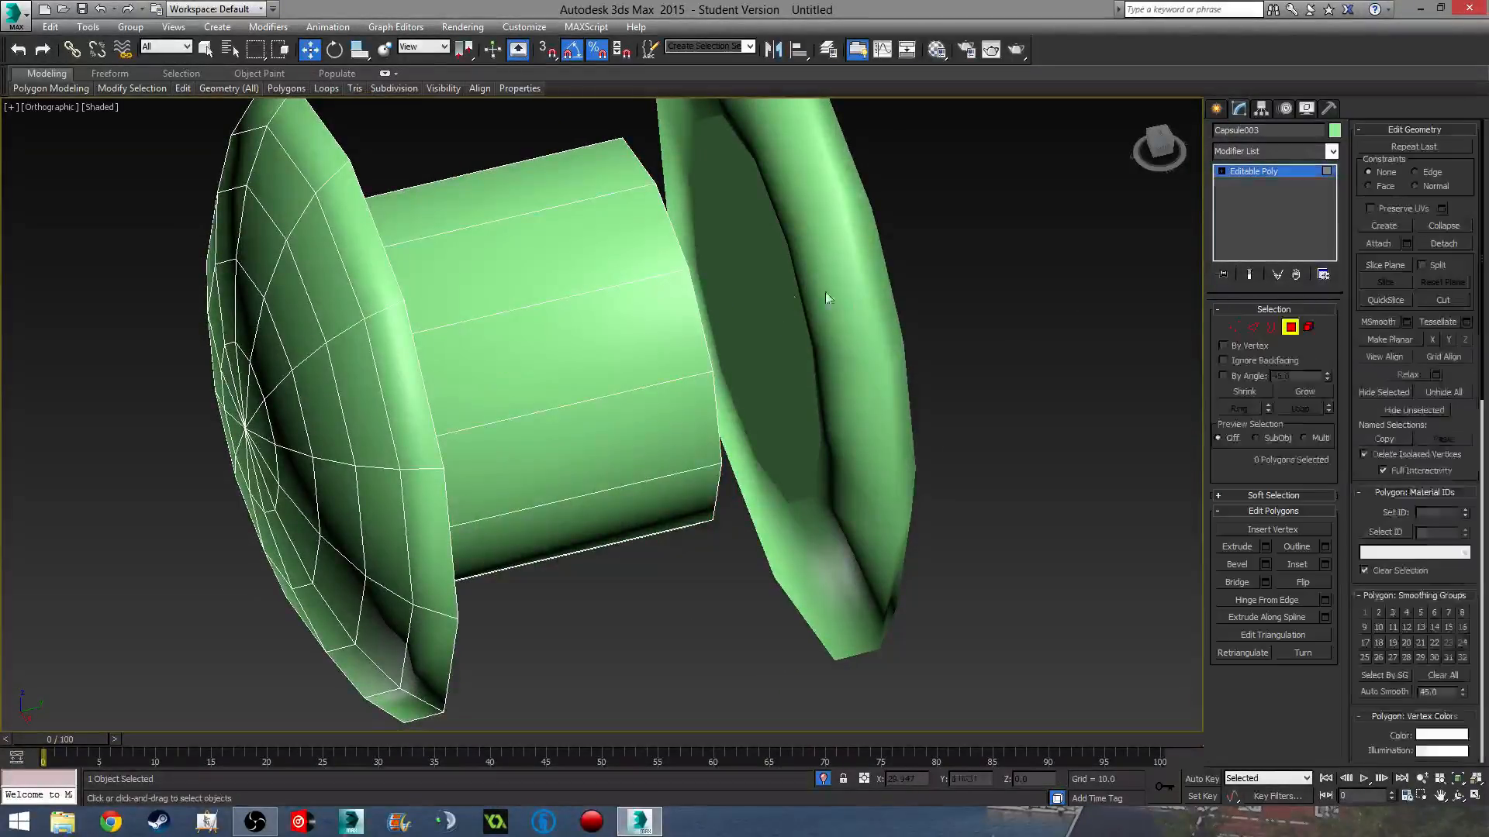
pyautogui.click(1387, 243)
pyautogui.click(857, 305)
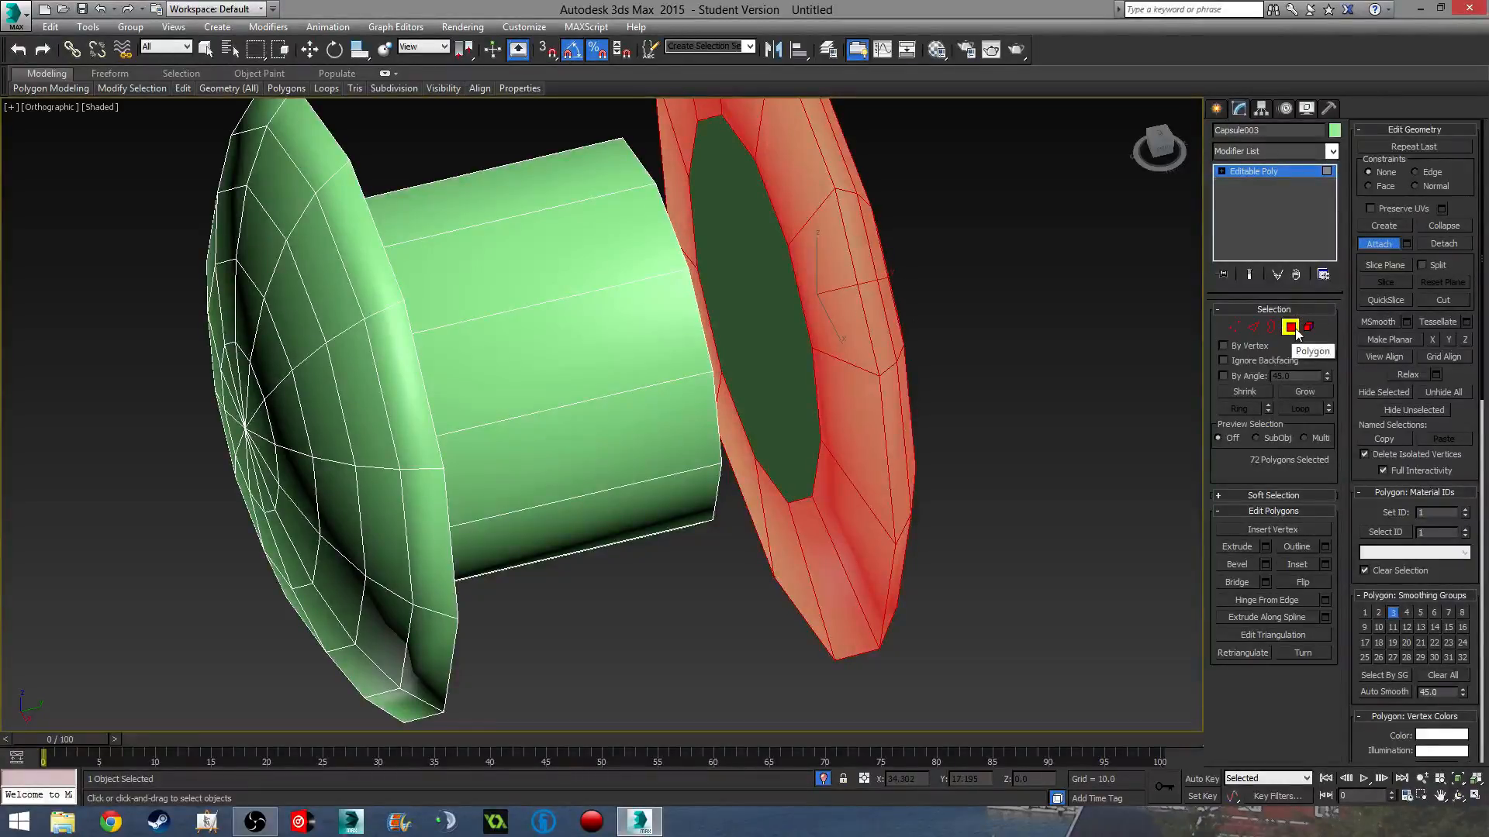
pyautogui.click(1291, 327)
pyautogui.press('w')
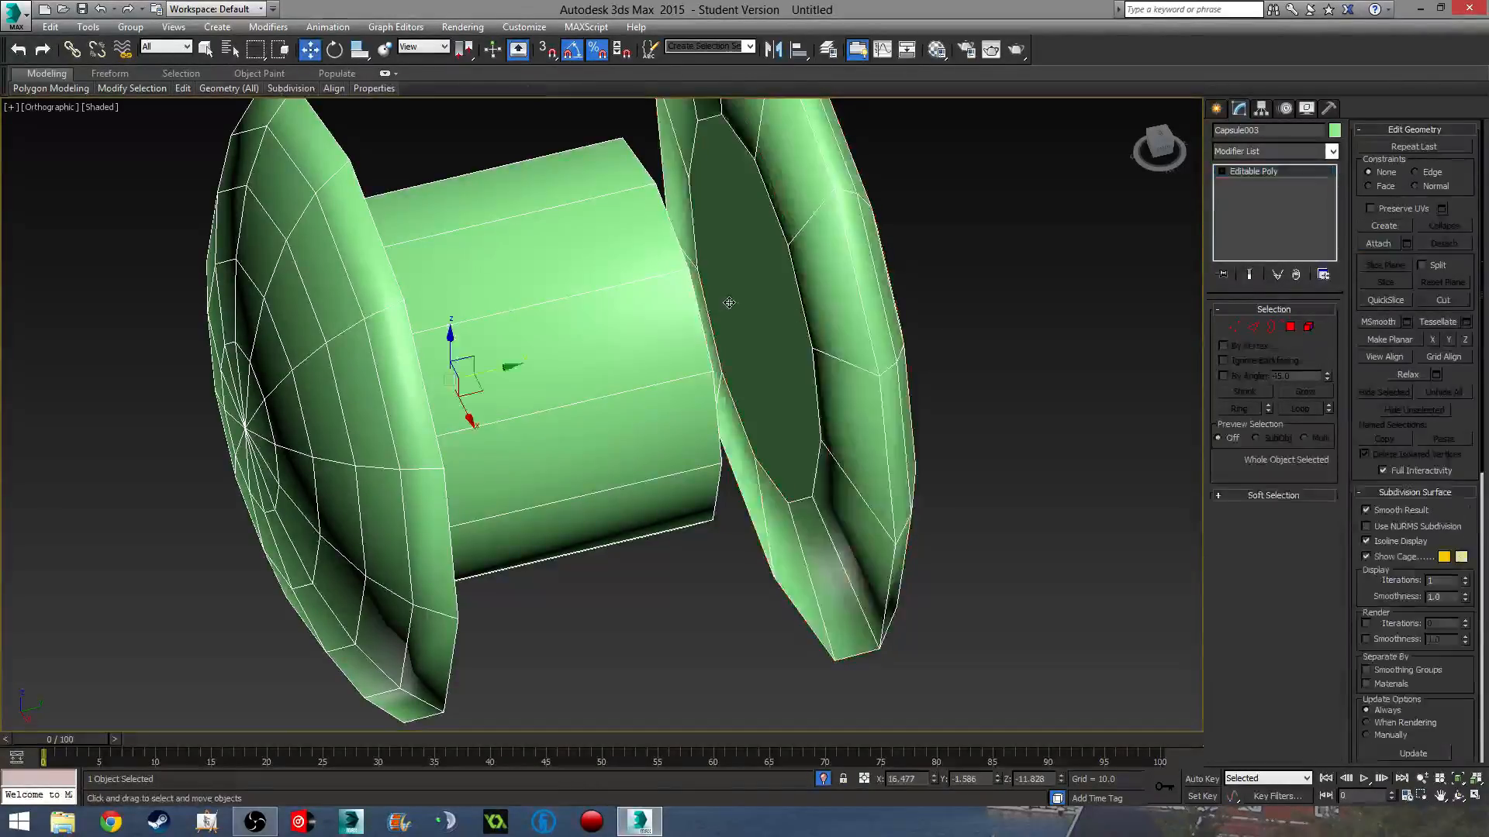
# - Inset the two facing cap polygons of the shaft and the pin head by 2.265
pyautogui.keyDown('alt'); pyautogui.moveTo(760, 353); pyautogui.dragTo(896, 504, button='middle'); pyautogui.keyUp('alt')
pyautogui.click(1291, 327)
pyautogui.click(789, 318)
pyautogui.keyDown('ctrl'); pyautogui.click(615, 263); pyautogui.keyUp('ctrl')
pyautogui.click(1323, 564)
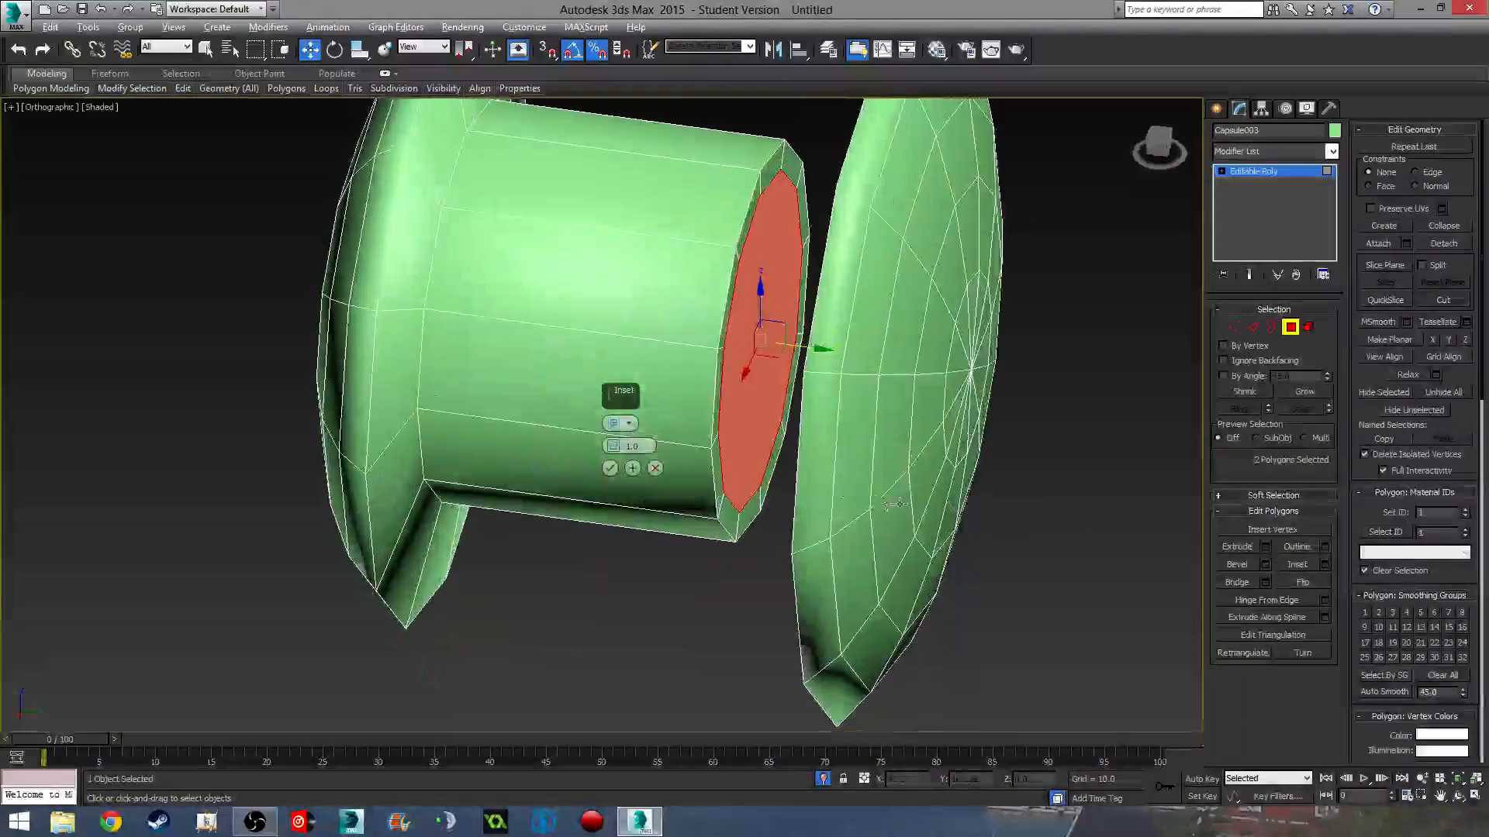
pyautogui.moveTo(617, 446); pyautogui.dragTo(608, 404)
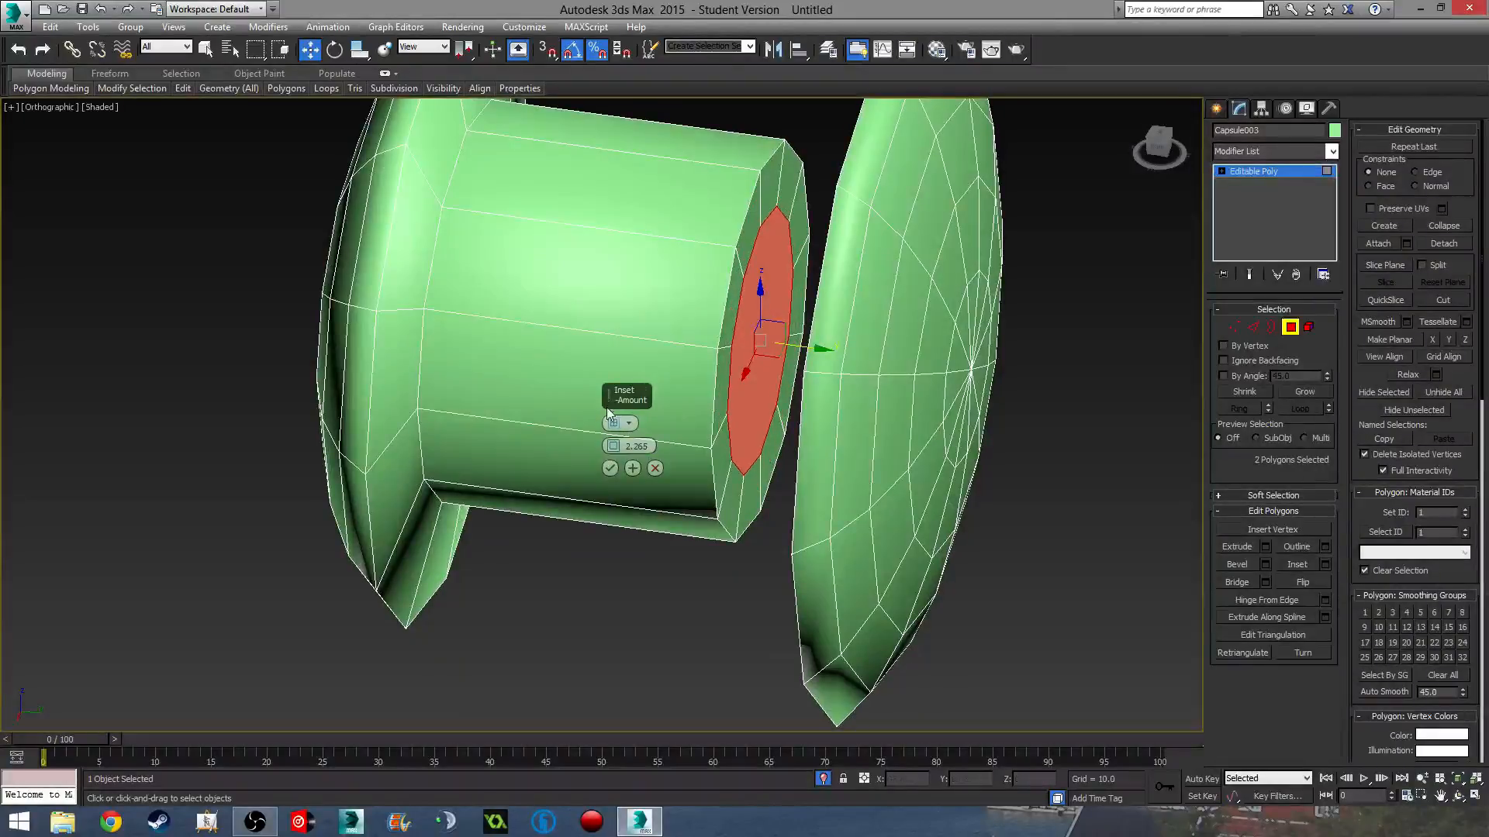
pyautogui.keyDown('alt'); pyautogui.moveTo(775, 411); pyautogui.dragTo(825, 326, button='middle'); pyautogui.keyUp('alt')
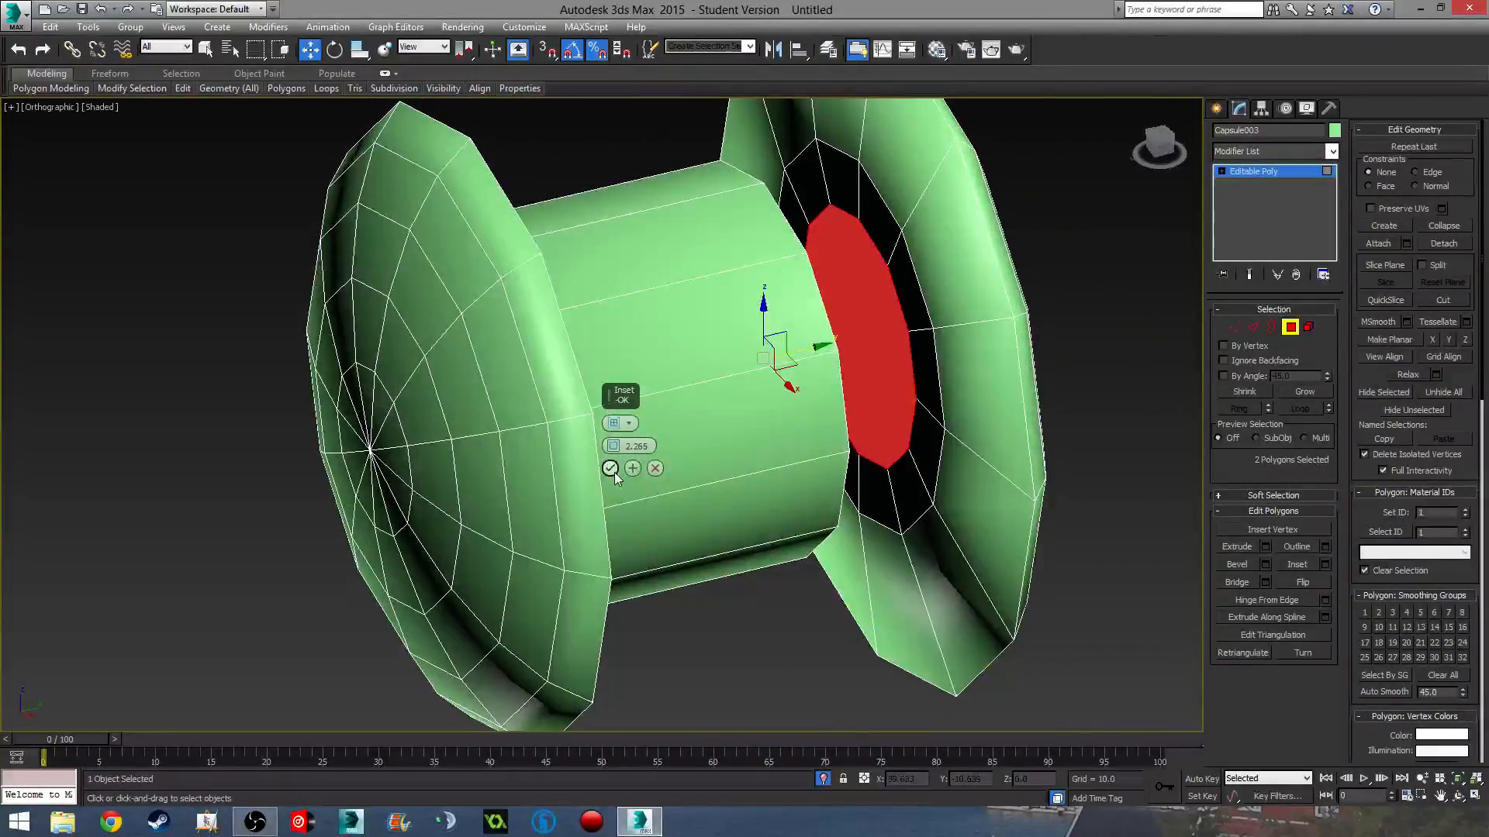
pyautogui.keyDown('alt'); pyautogui.moveTo(830, 463); pyautogui.dragTo(689, 464, button='middle'); pyautogui.keyUp('alt')
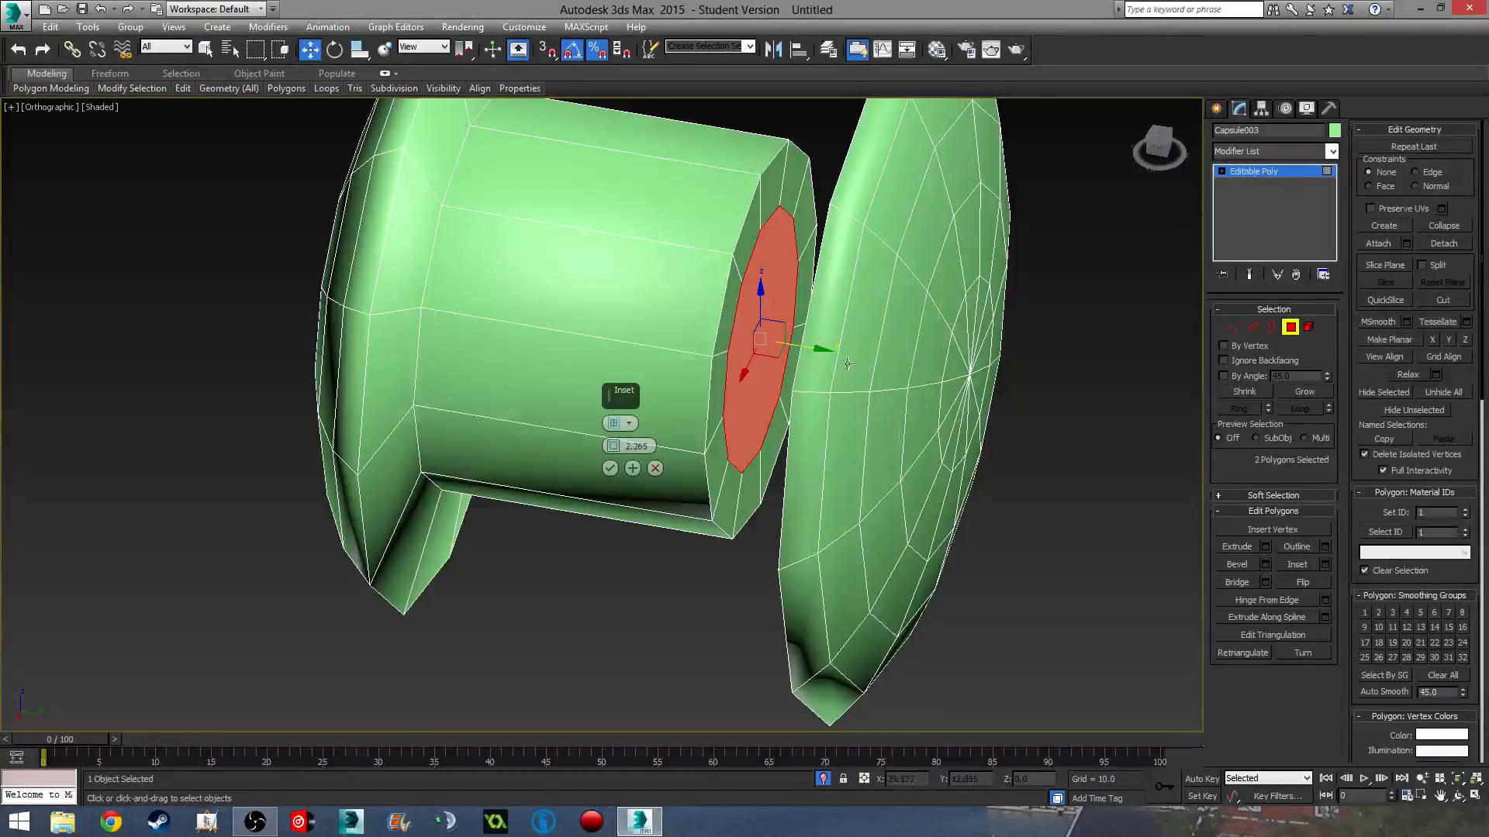
pyautogui.keyDown('alt'); pyautogui.moveTo(847, 364); pyautogui.dragTo(912, 413, button='middle'); pyautogui.keyUp('alt')
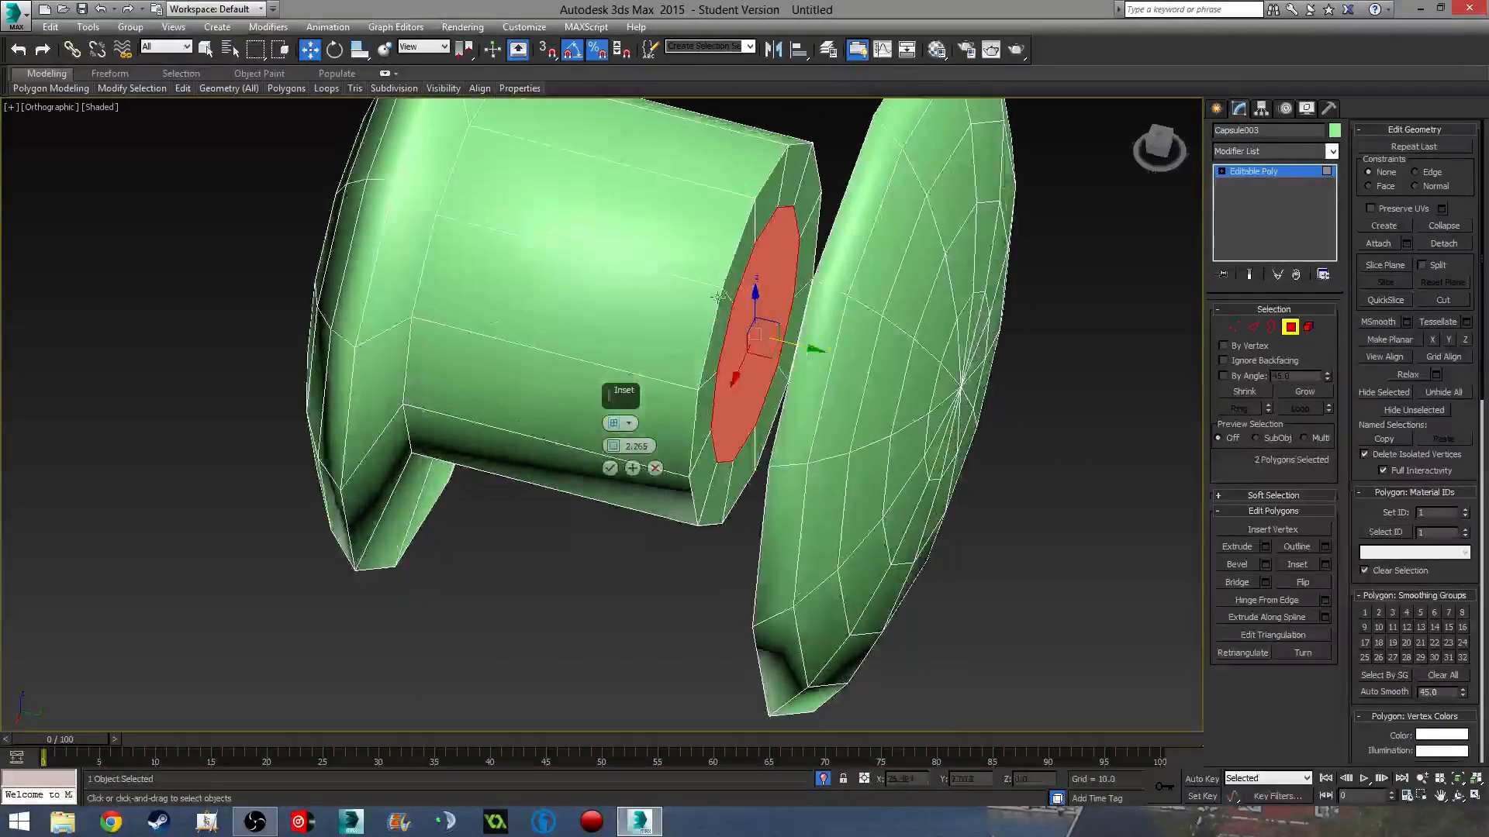
pyautogui.click(797, 304)
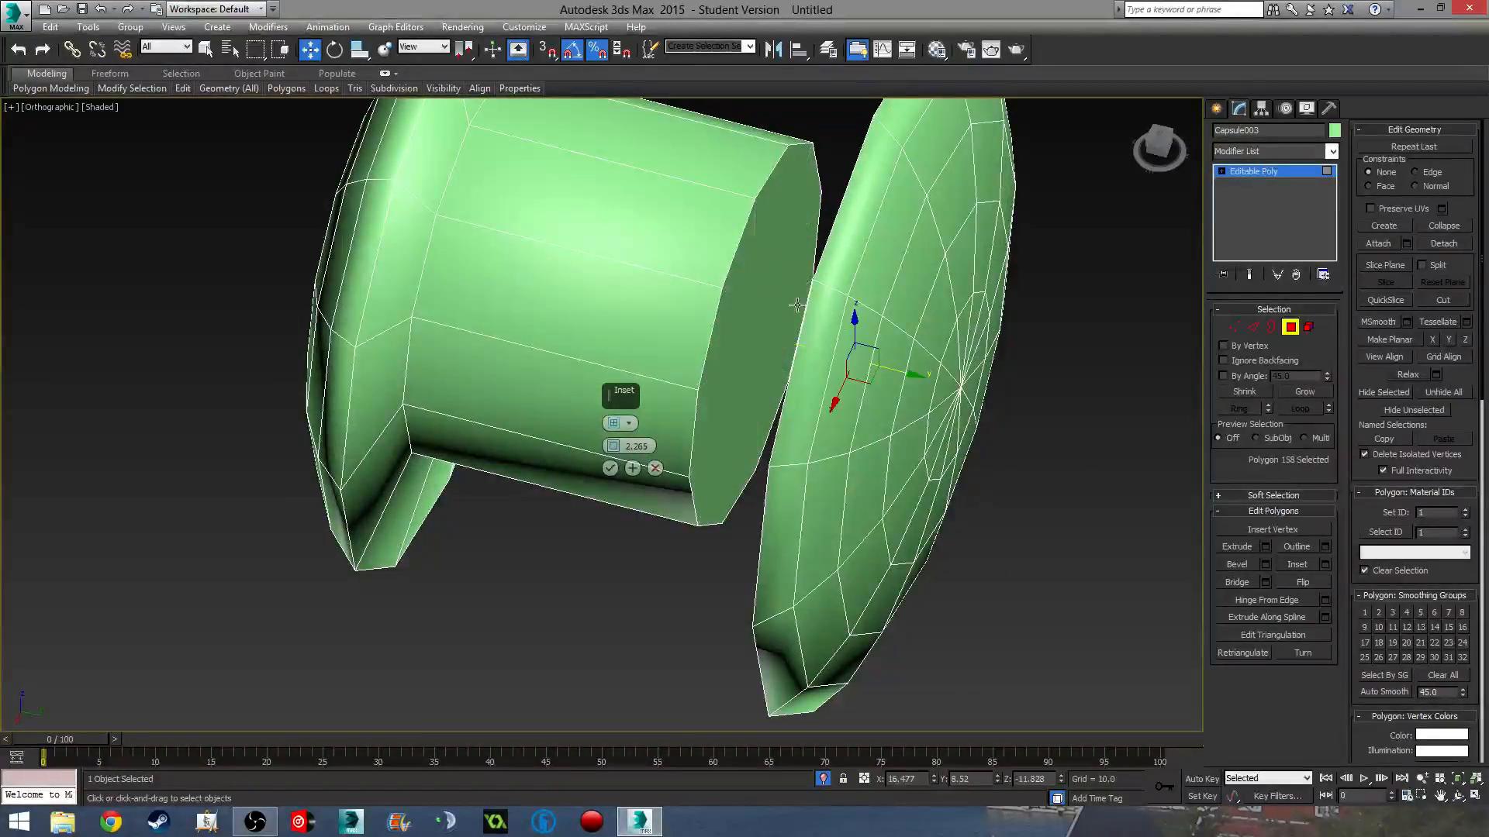
pyautogui.keyDown('ctrl'); pyautogui.click(779, 334); pyautogui.keyUp('ctrl')
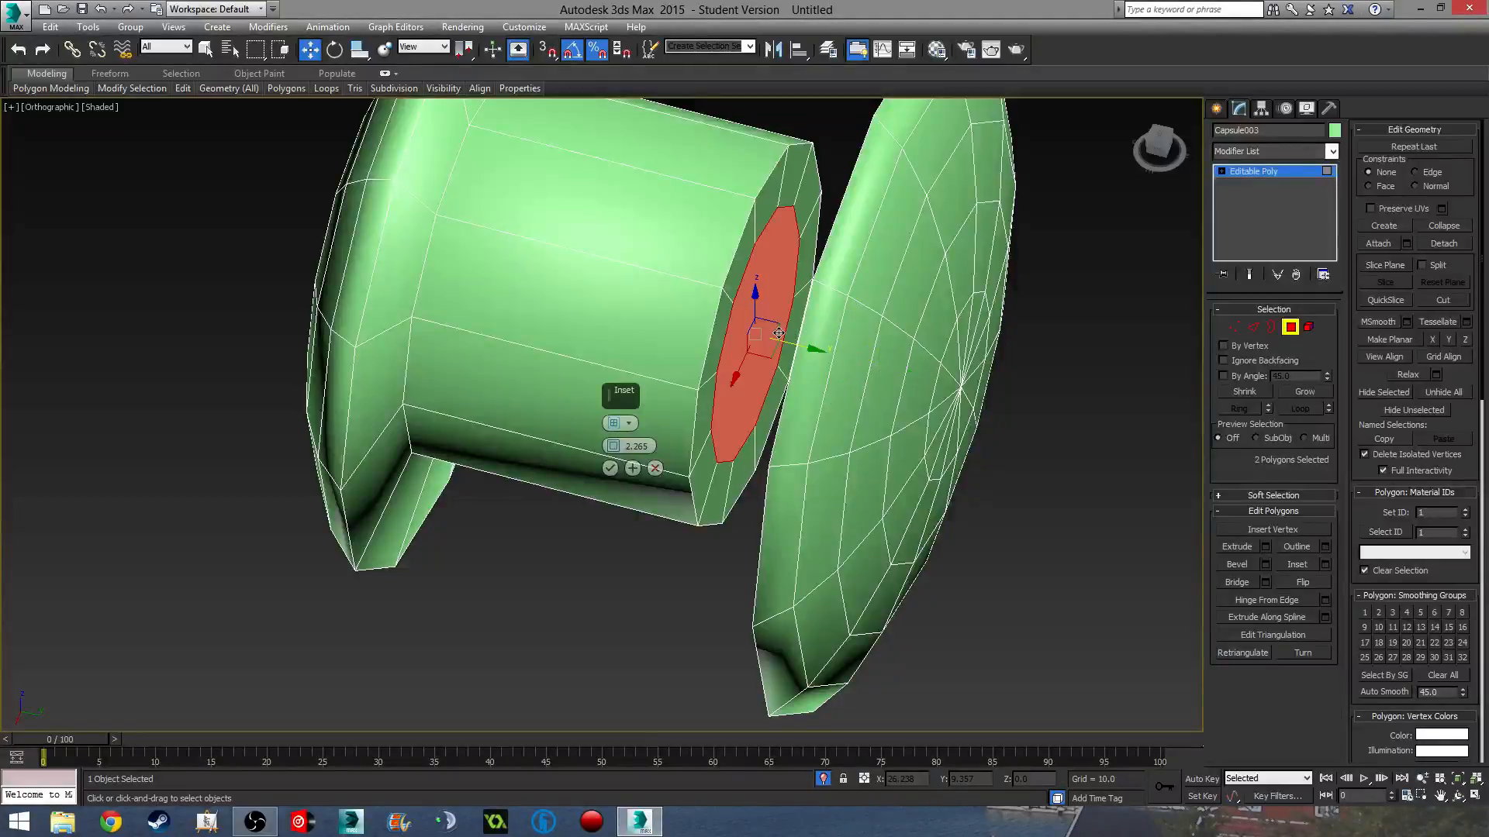
pyautogui.click(633, 469)
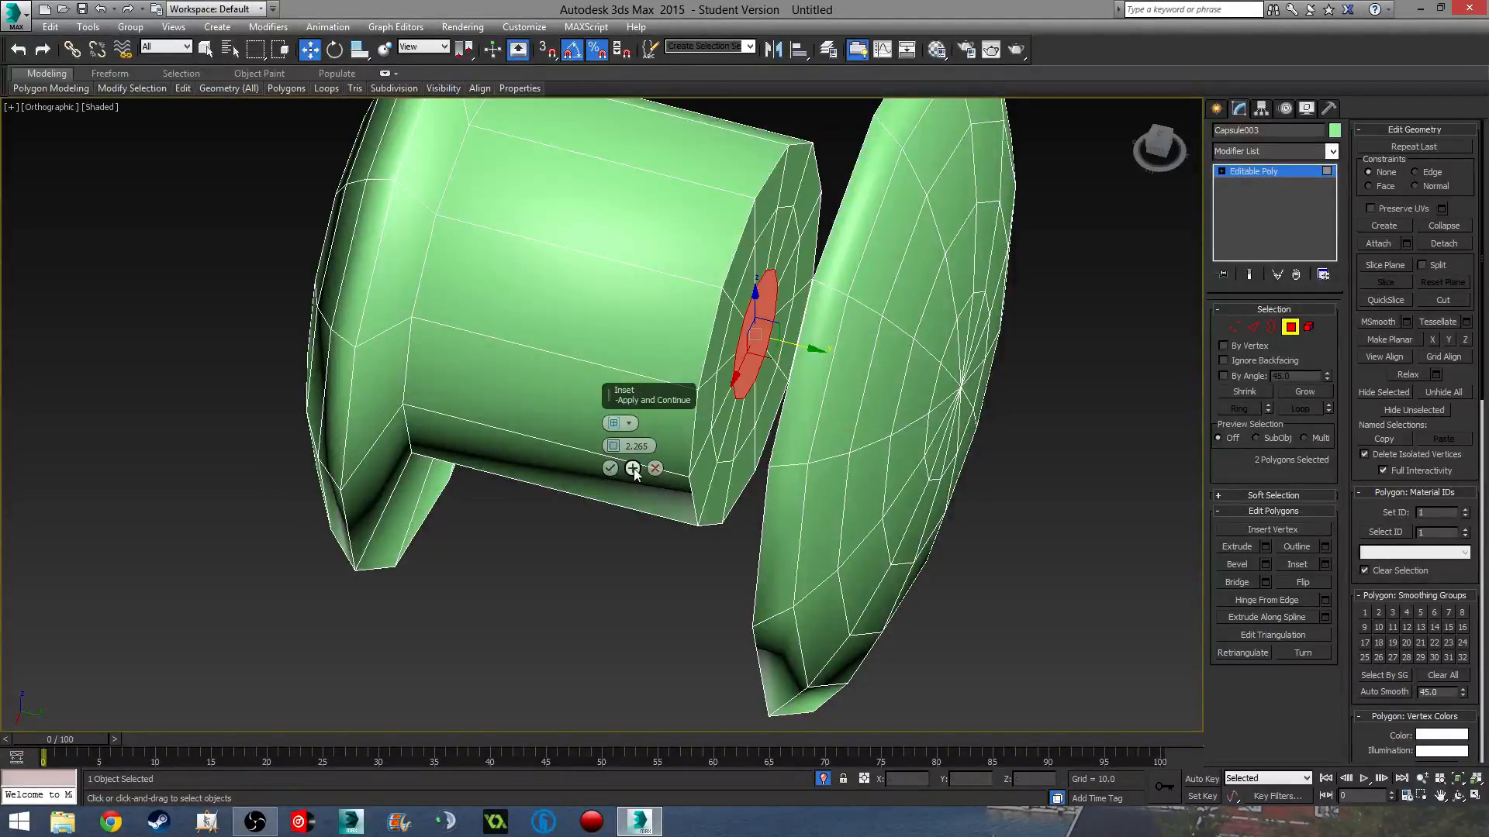
# - Inset only the pin head's inner cap polygon once more by 0.124
pyautogui.keyDown('alt'); pyautogui.click(754, 338); pyautogui.keyUp('alt')
pyautogui.keyDown('alt'); pyautogui.moveTo(769, 357); pyautogui.dragTo(882, 350, button='middle'); pyautogui.keyUp('alt')
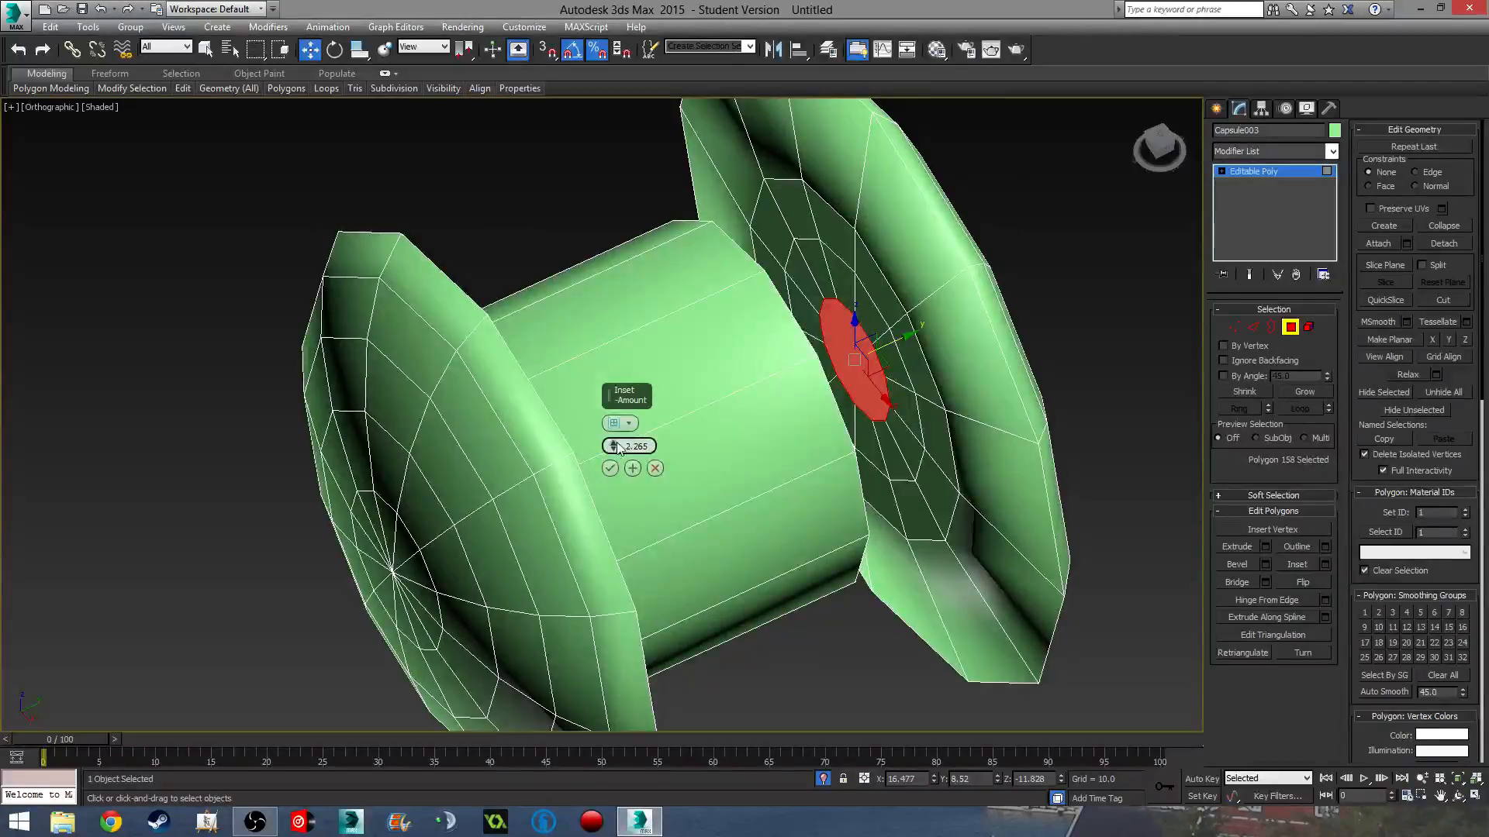
pyautogui.moveTo(613, 445); pyautogui.dragTo(625, 511)
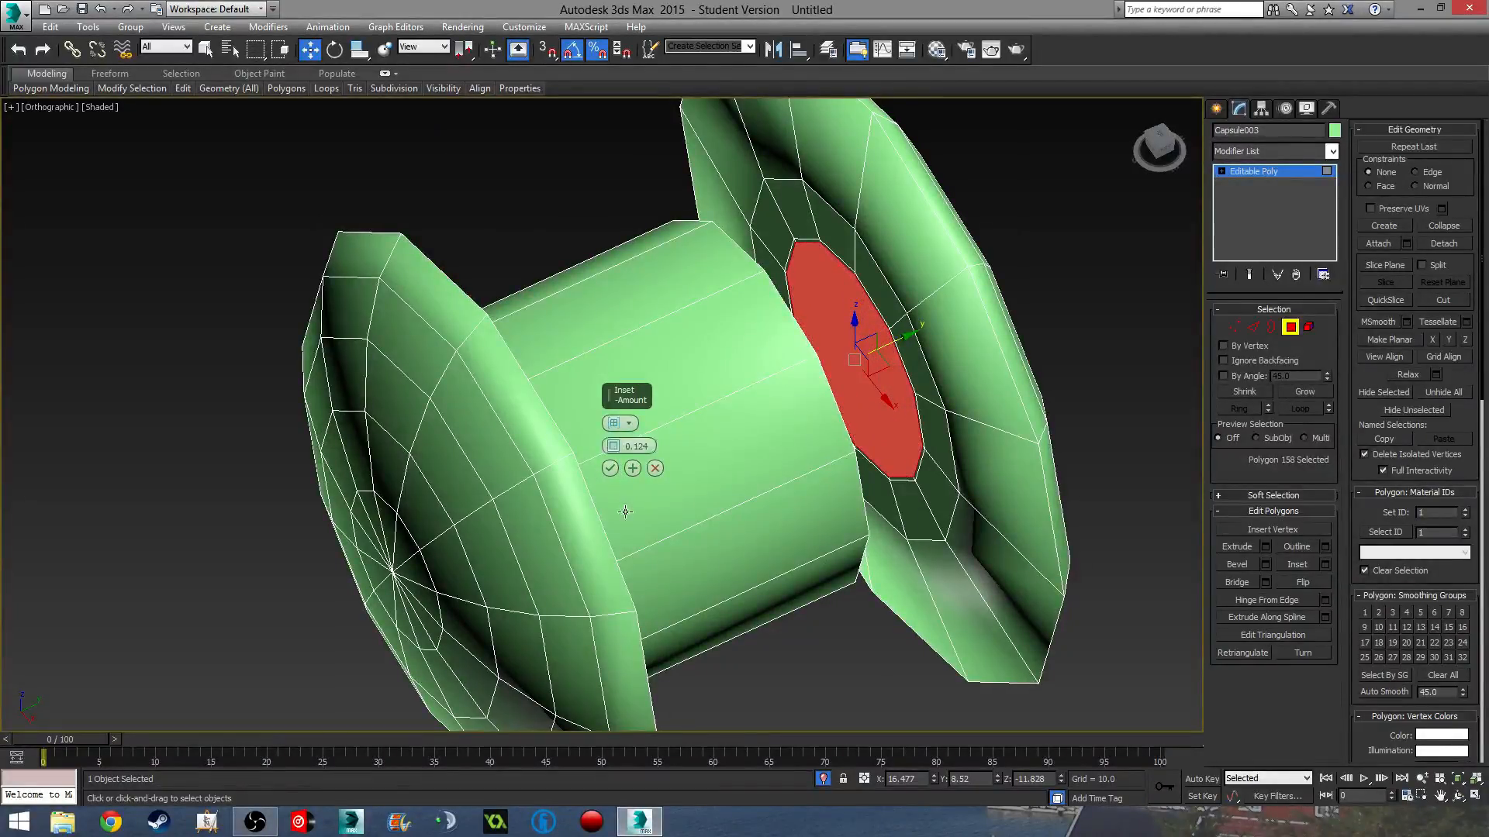
pyautogui.click(609, 468)
pyautogui.keyDown('alt'); pyautogui.moveTo(609, 469); pyautogui.dragTo(938, 372, button='middle'); pyautogui.keyUp('alt')
pyautogui.keyDown('ctrl'); pyautogui.click(729, 340); pyautogui.keyUp('ctrl')
pyautogui.click(1266, 547)
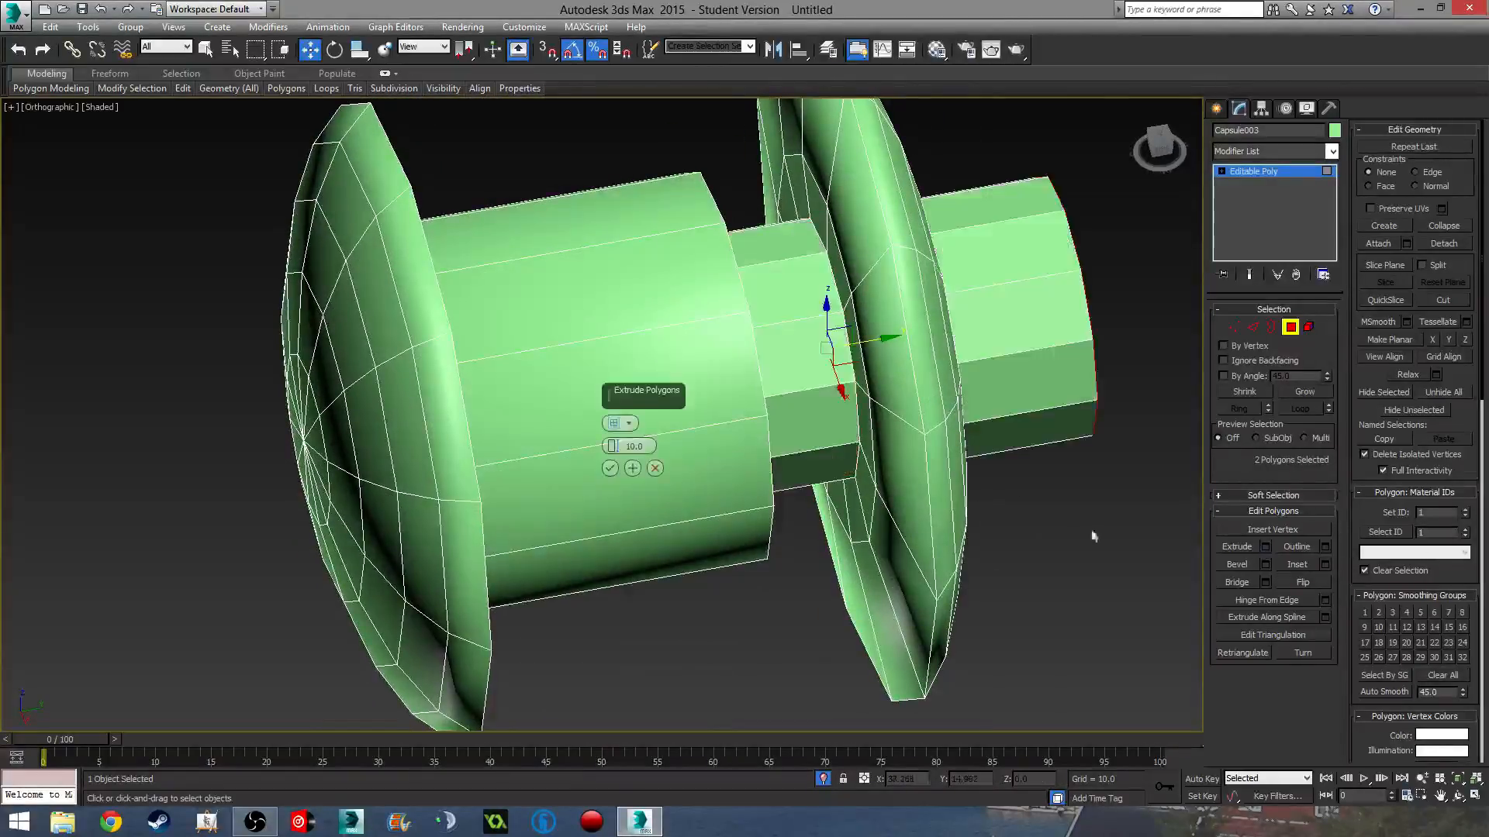
pyautogui.moveTo(612, 445); pyautogui.dragTo(632, 762)
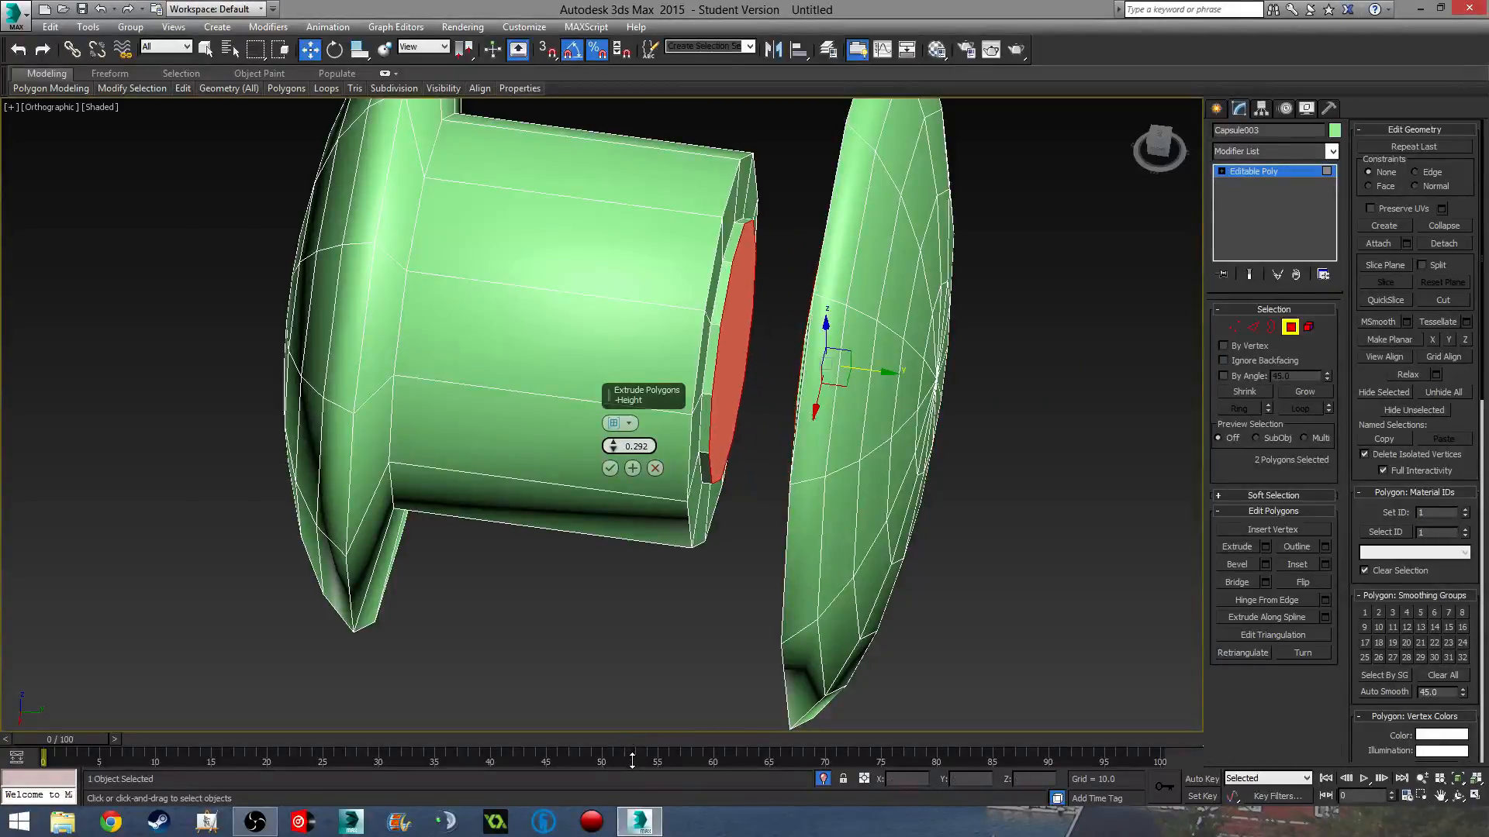
pyautogui.click(656, 471)
# - Extrude only the shaft's inner cap polygon inward to form a deep socket reaching almost to the opposite head
pyautogui.moveTo(701, 400); pyautogui.dragTo(682, 430, button='middle')
pyautogui.click(693, 426)
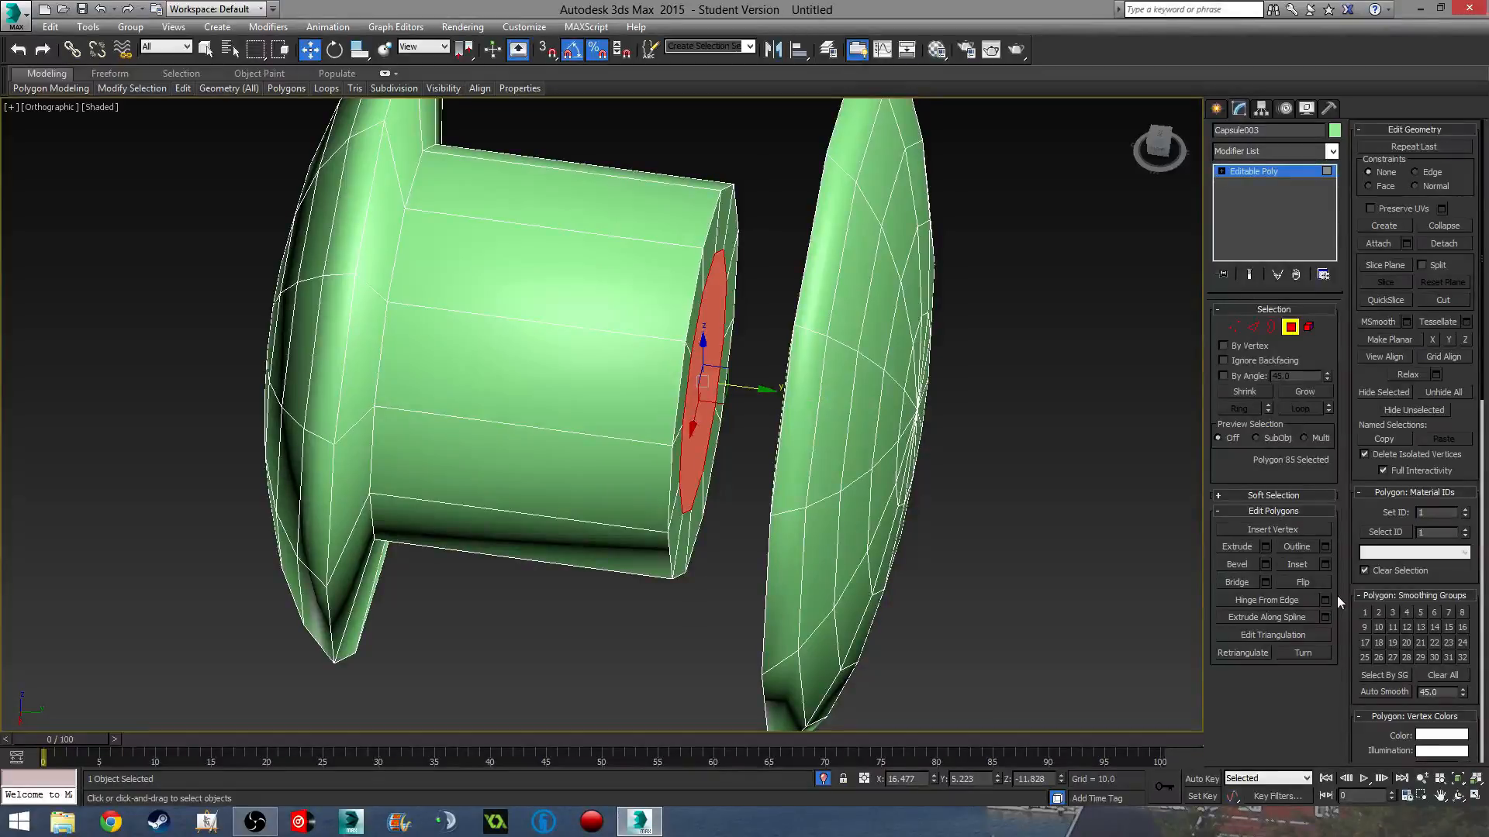
pyautogui.click(1266, 548)
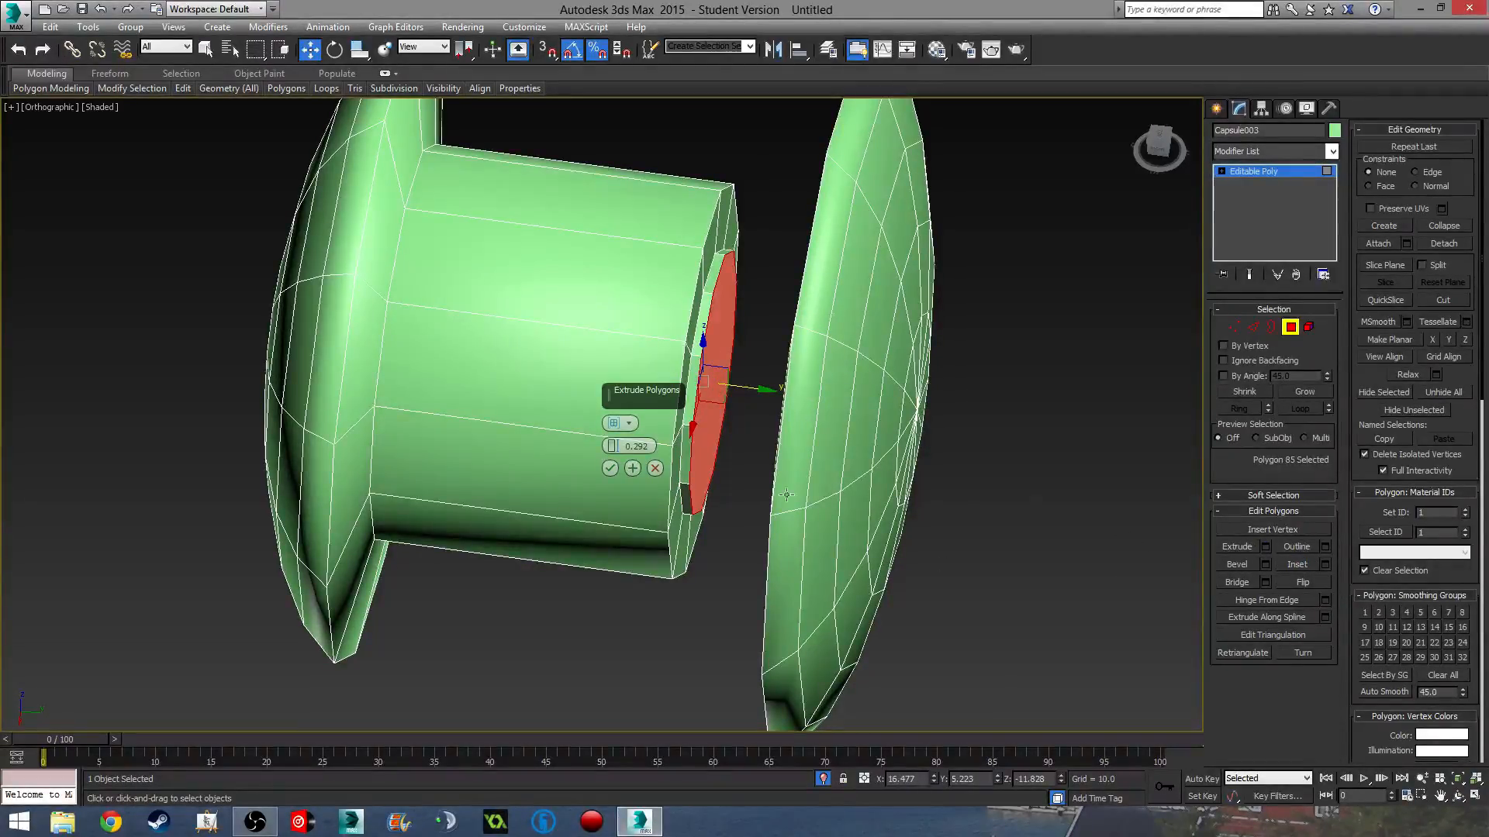
pyautogui.moveTo(613, 446)
pyautogui.mouseDown()
pyautogui.moveTo(652, 704)
pyautogui.moveTo(634, 512)
pyautogui.mouseUp()
pyautogui.press('F3')
pyautogui.click(610, 468)
# - Extrude the detached pin head's inner polygon by 10.577 to form a peg reaching into the shaft's socket
pyautogui.keyDown('alt'); pyautogui.moveTo(610, 473); pyautogui.dragTo(735, 473, button='middle'); pyautogui.keyUp('alt')
pyautogui.press('t')
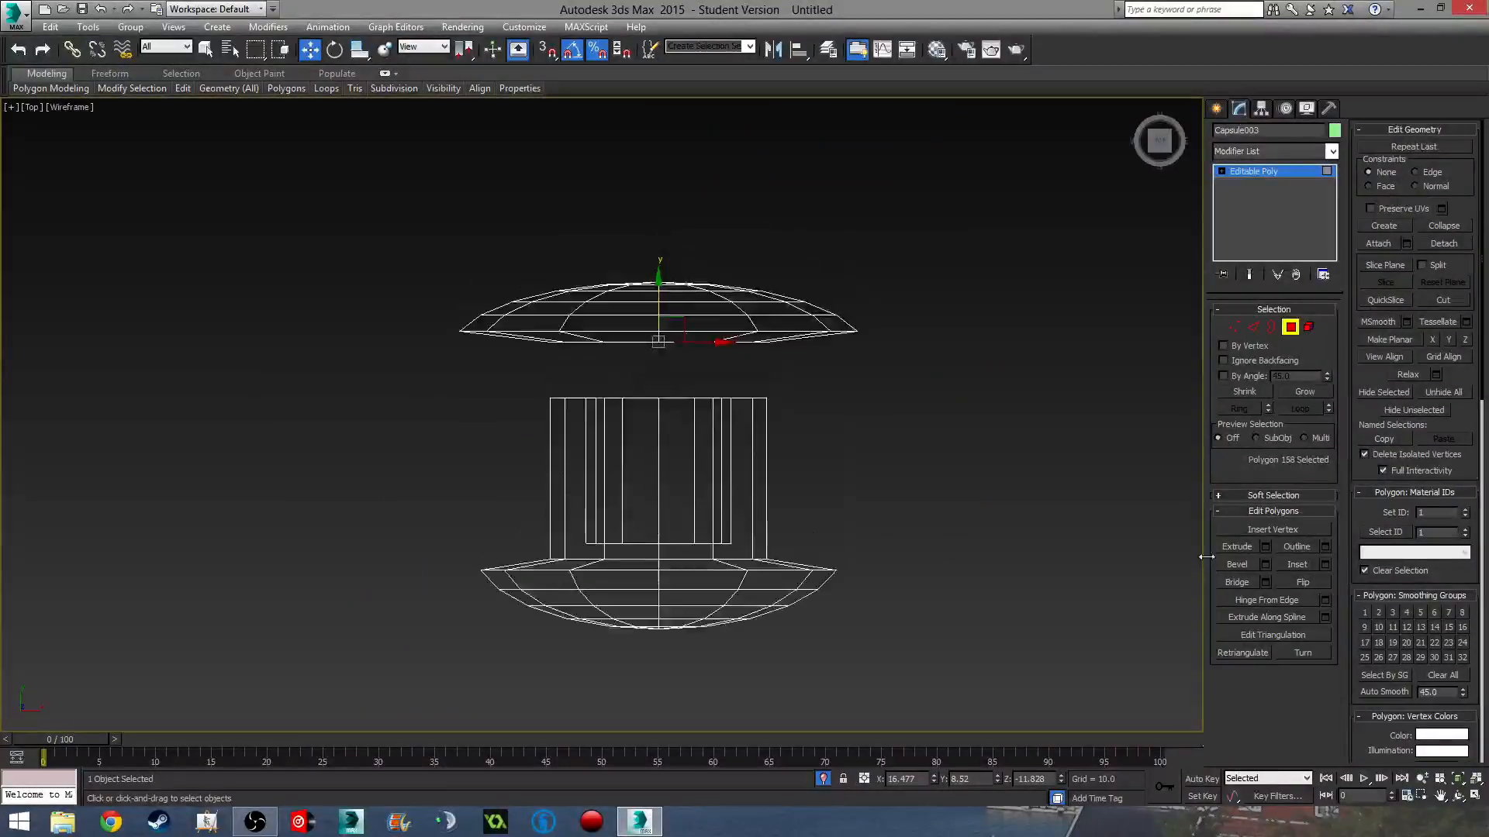
pyautogui.click(1266, 546)
pyautogui.moveTo(612, 449); pyautogui.dragTo(628, 140)
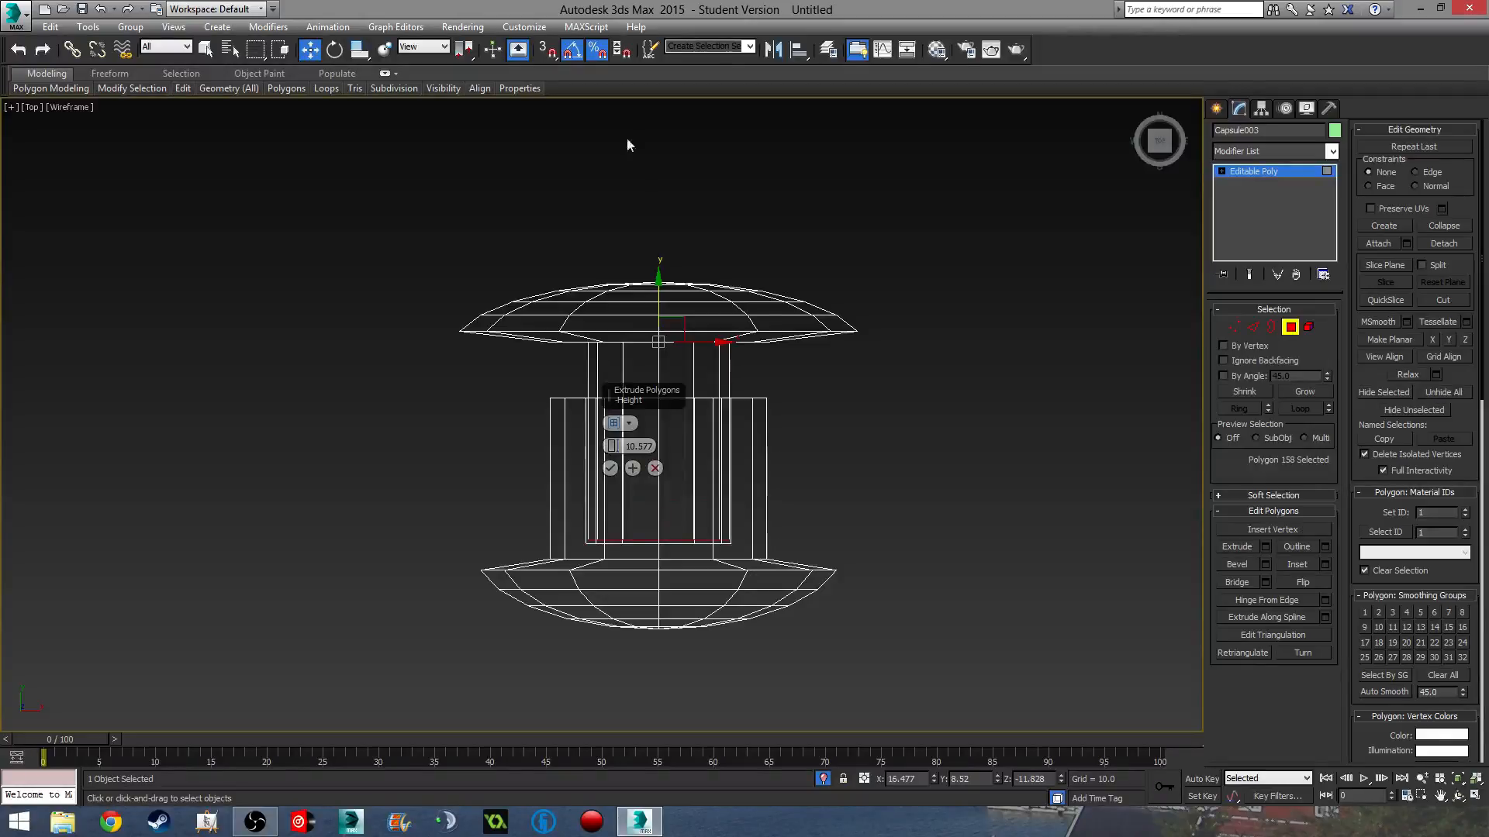
pyautogui.click(610, 468)
pyautogui.click(877, 564)
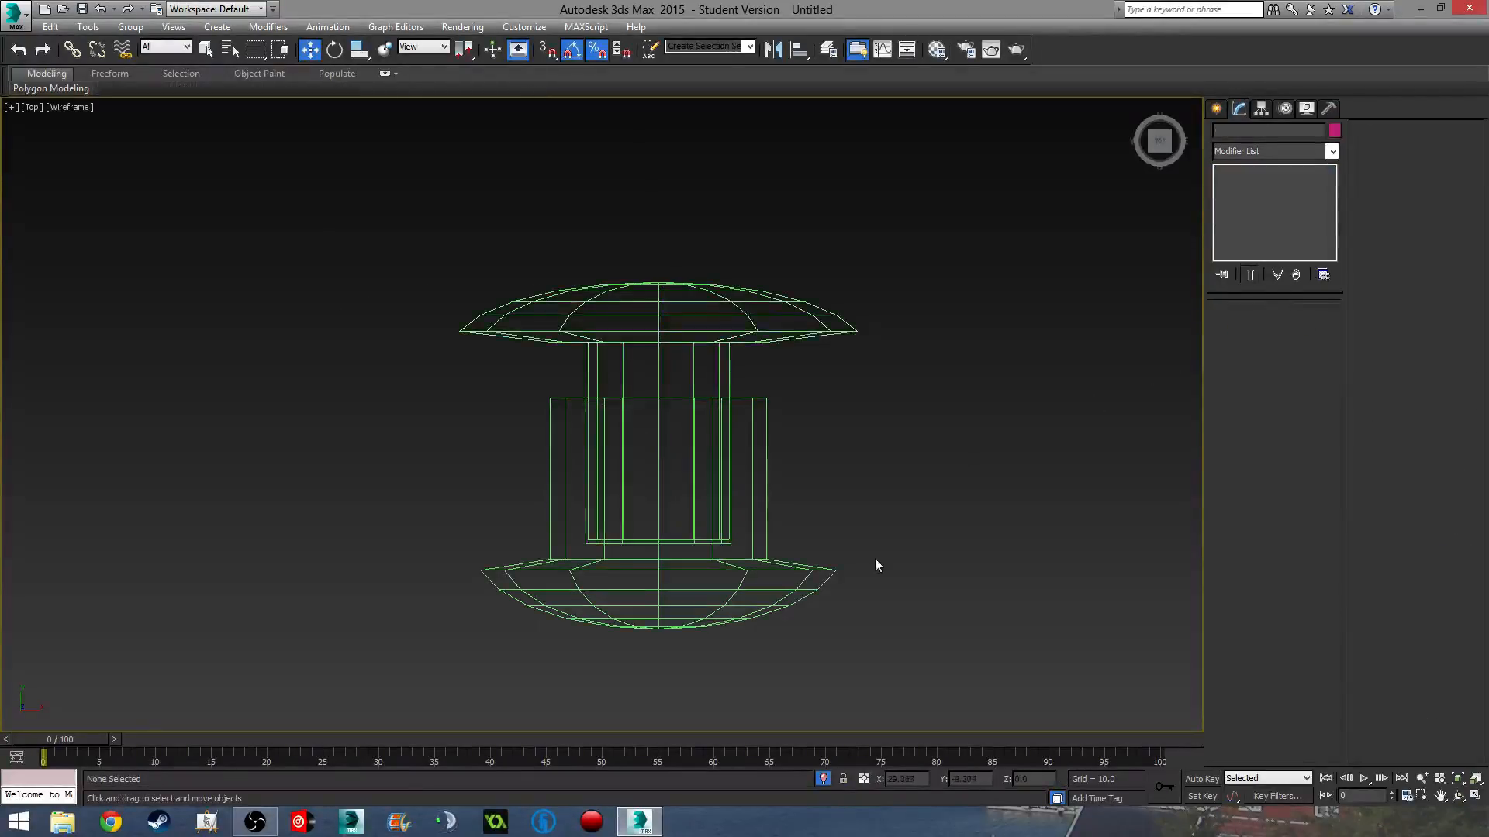
# - Exit isolation to bring back the tube and body around the pin in a top view
pyautogui.scroll(-2, 858, 508)
pyautogui.keyDown('alt'); pyautogui.moveTo(858, 508); pyautogui.dragTo(1004, 659, button='middle'); pyautogui.keyUp('alt')
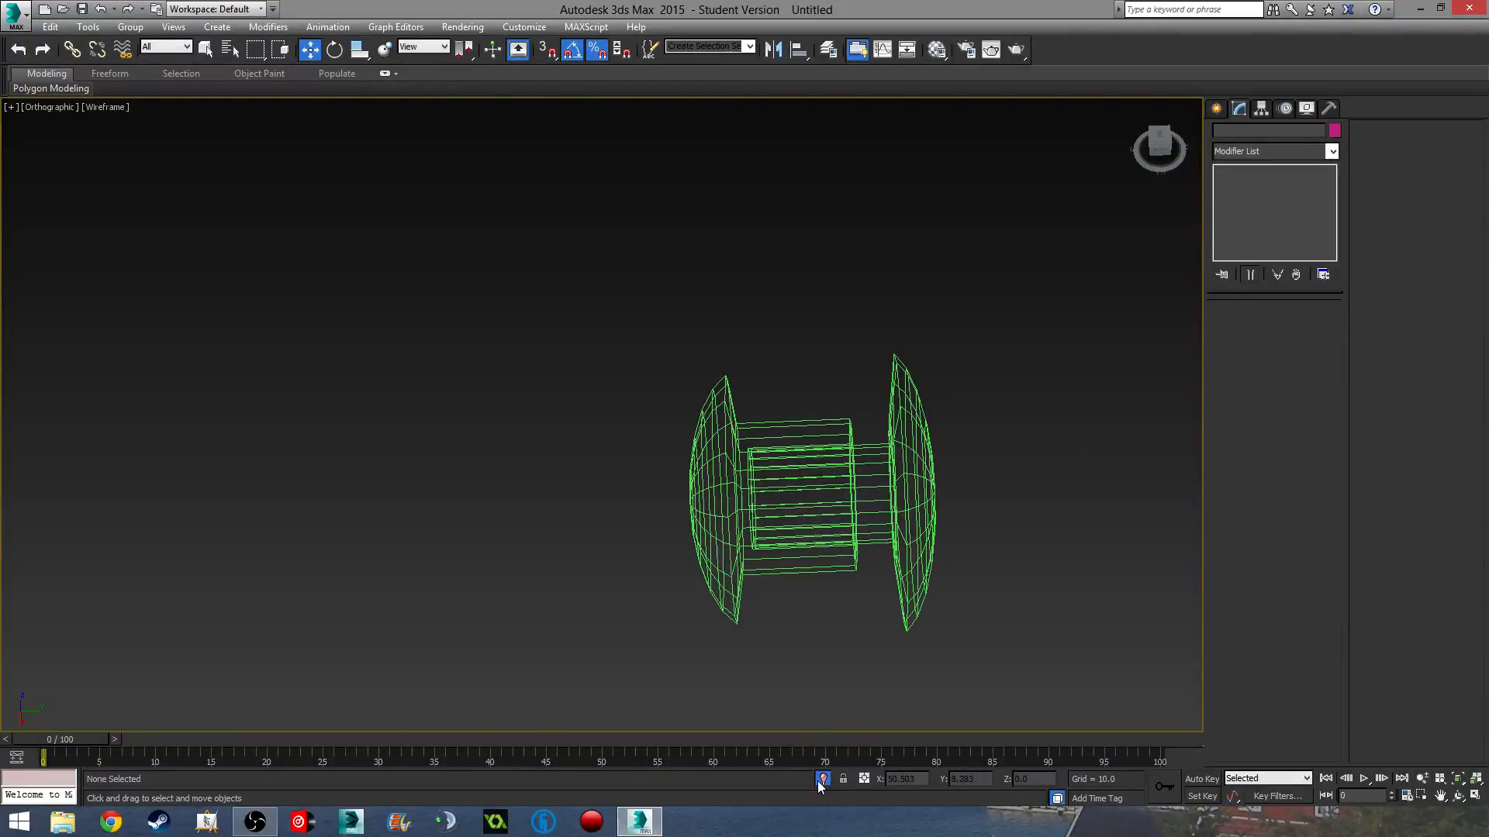
pyautogui.keyDown('alt'); pyautogui.moveTo(783, 605); pyautogui.dragTo(724, 525, button='middle'); pyautogui.keyUp('alt')
pyautogui.press('t')
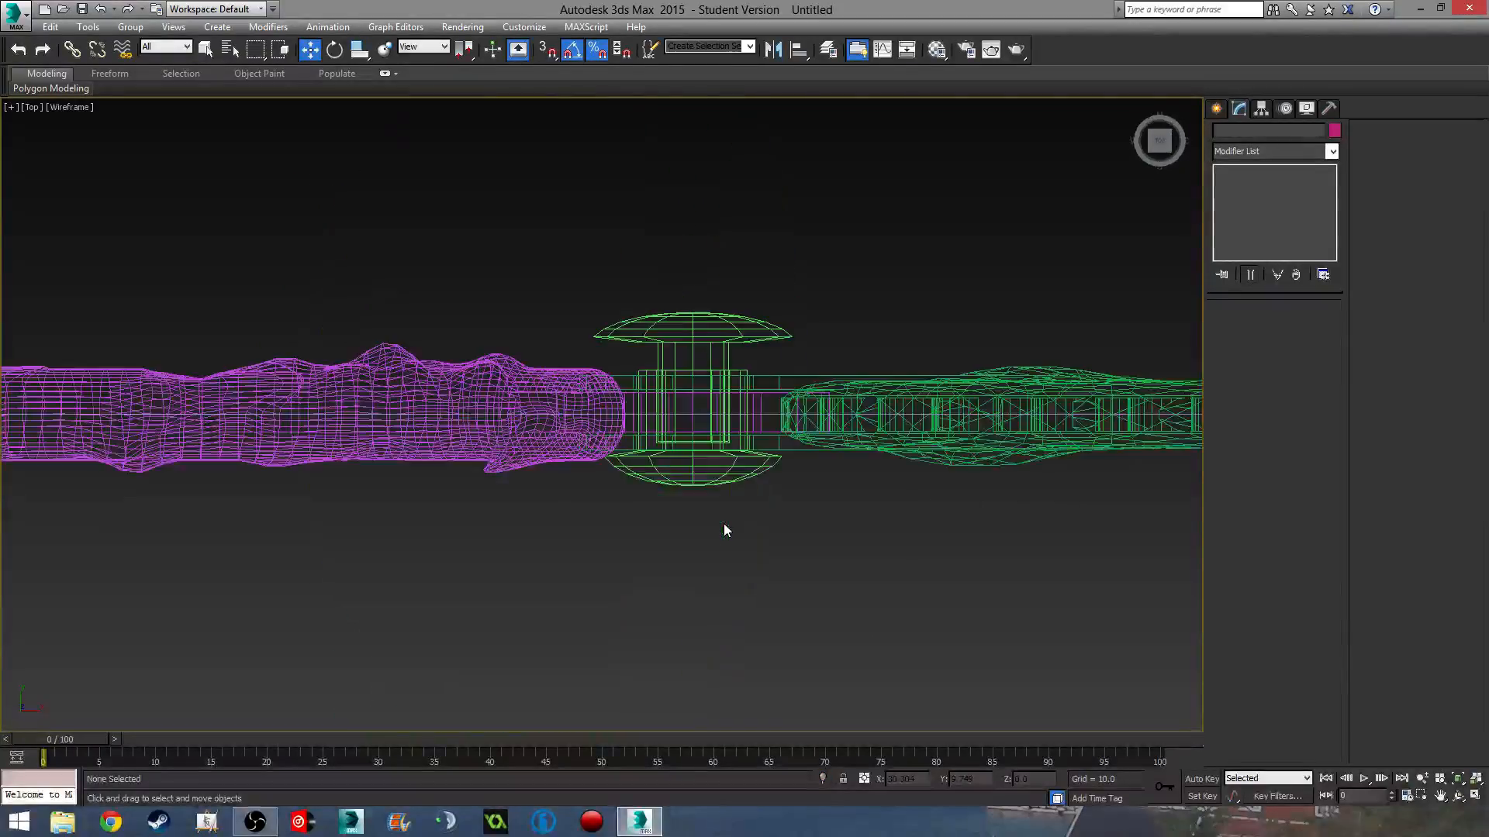
pyautogui.scroll(5, 704, 528)
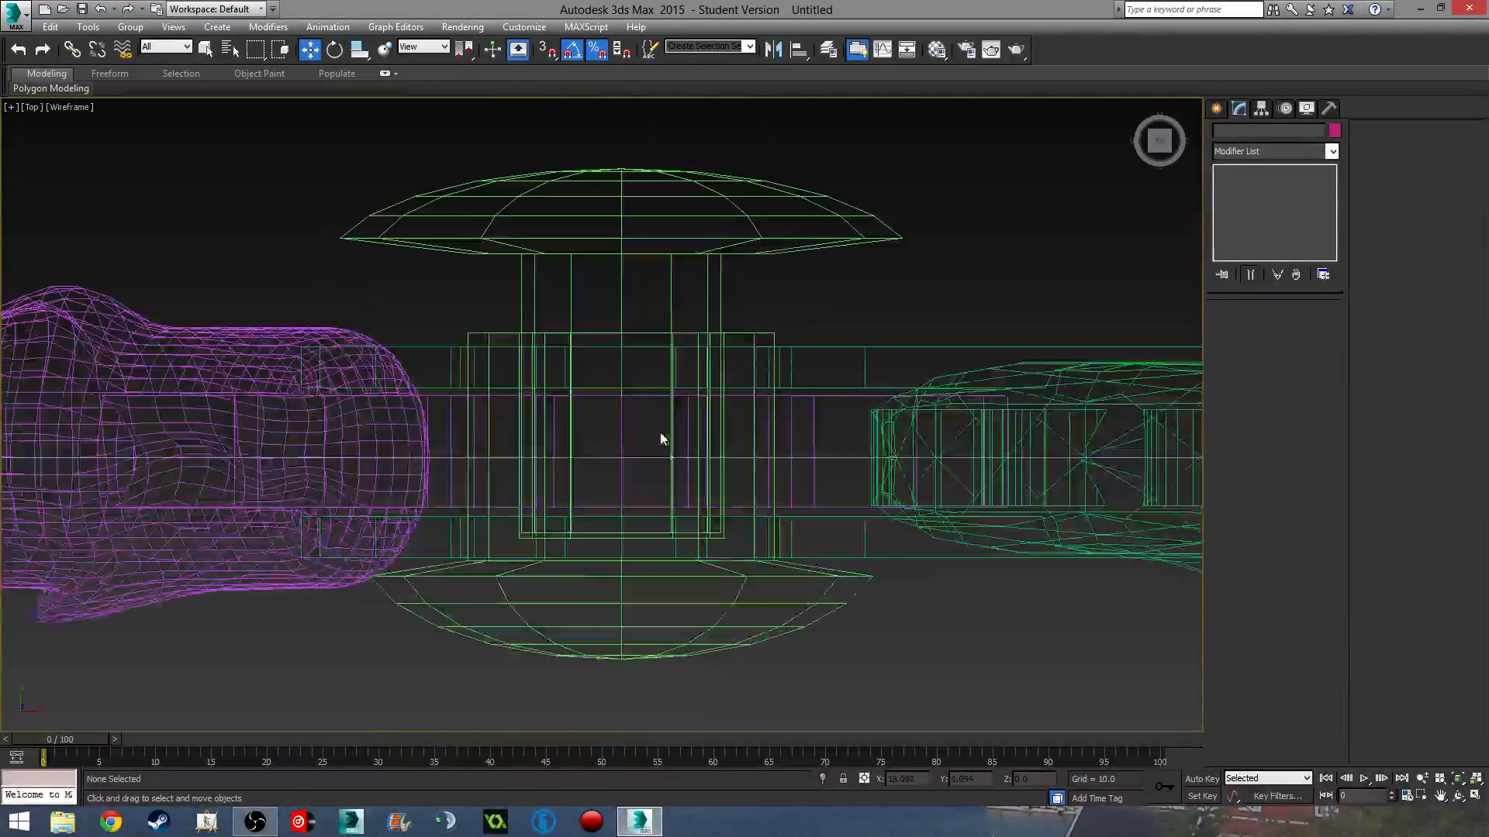
# - Shorten the pin head's peg by moving its 12 end vertices to Y 0.058
pyautogui.click(1215, 108)
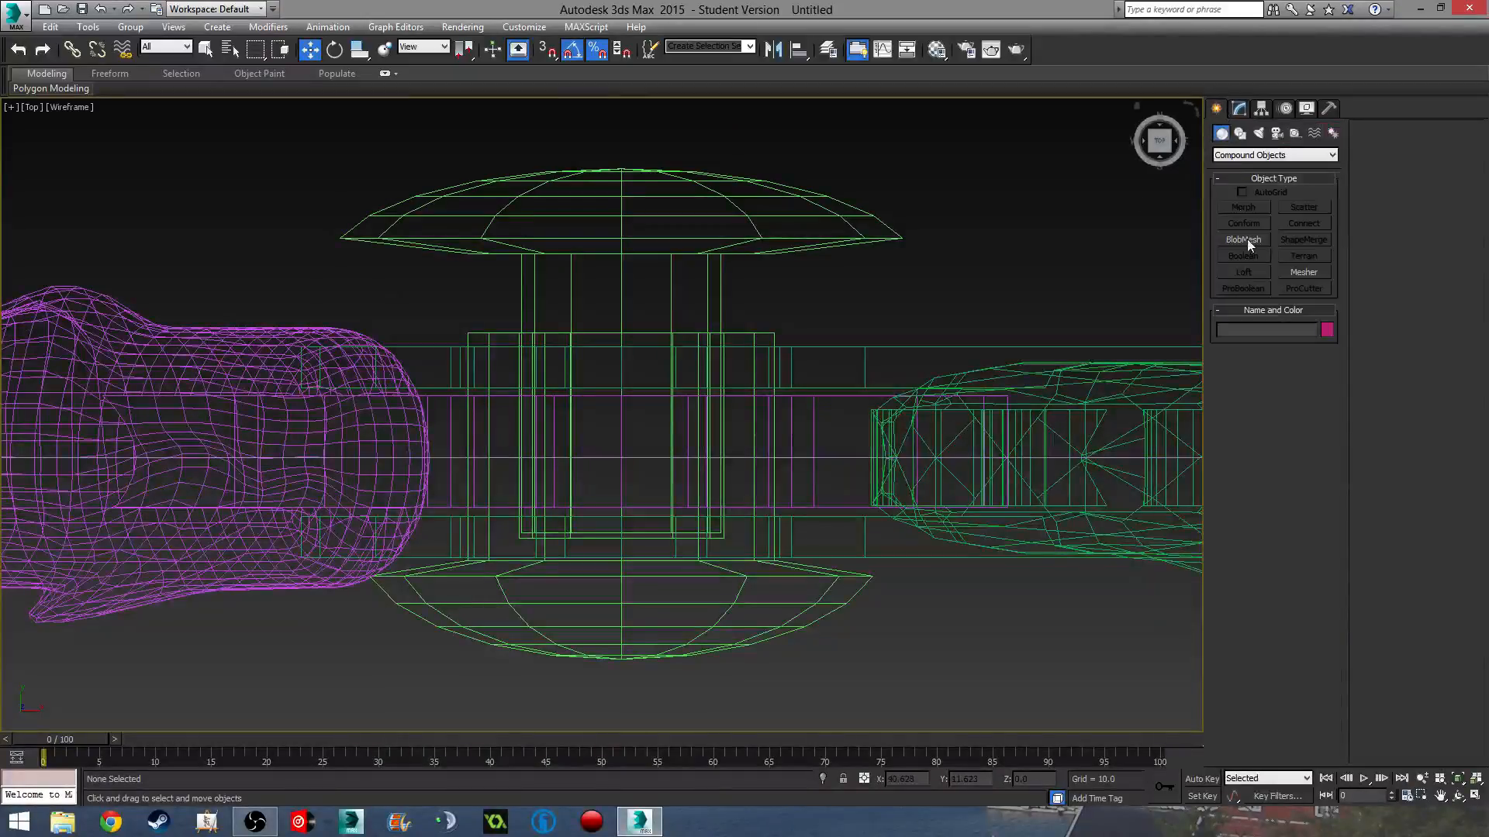
pyautogui.click(774, 246)
pyautogui.click(1239, 110)
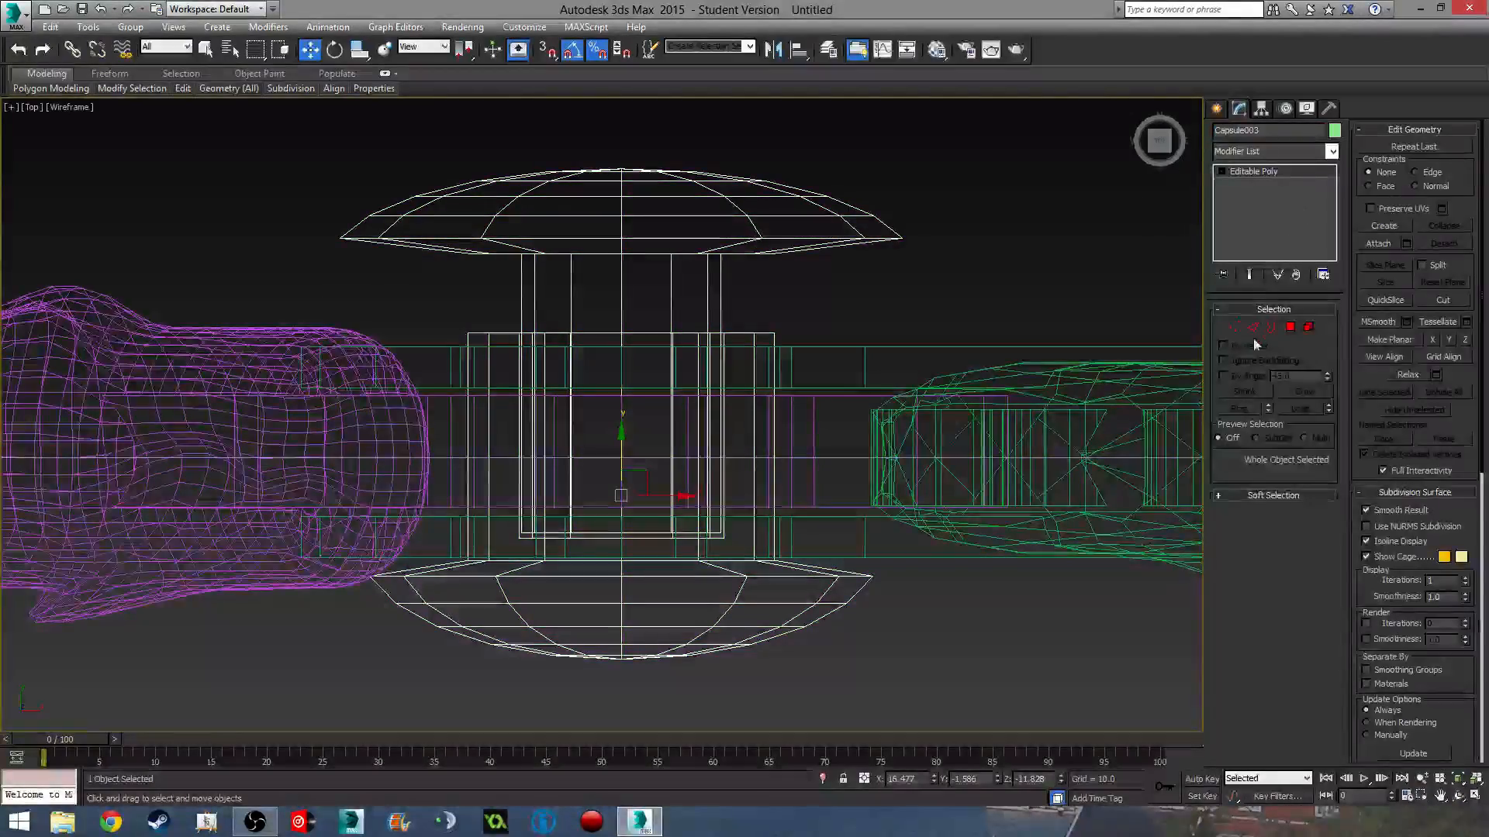
pyautogui.click(1234, 326)
pyautogui.moveTo(719, 559); pyautogui.dragTo(754, 512, button='middle')
pyautogui.scroll(5, 754, 512)
pyautogui.moveTo(830, 494); pyautogui.dragTo(850, 457)
pyautogui.scroll(-6, 768, 353)
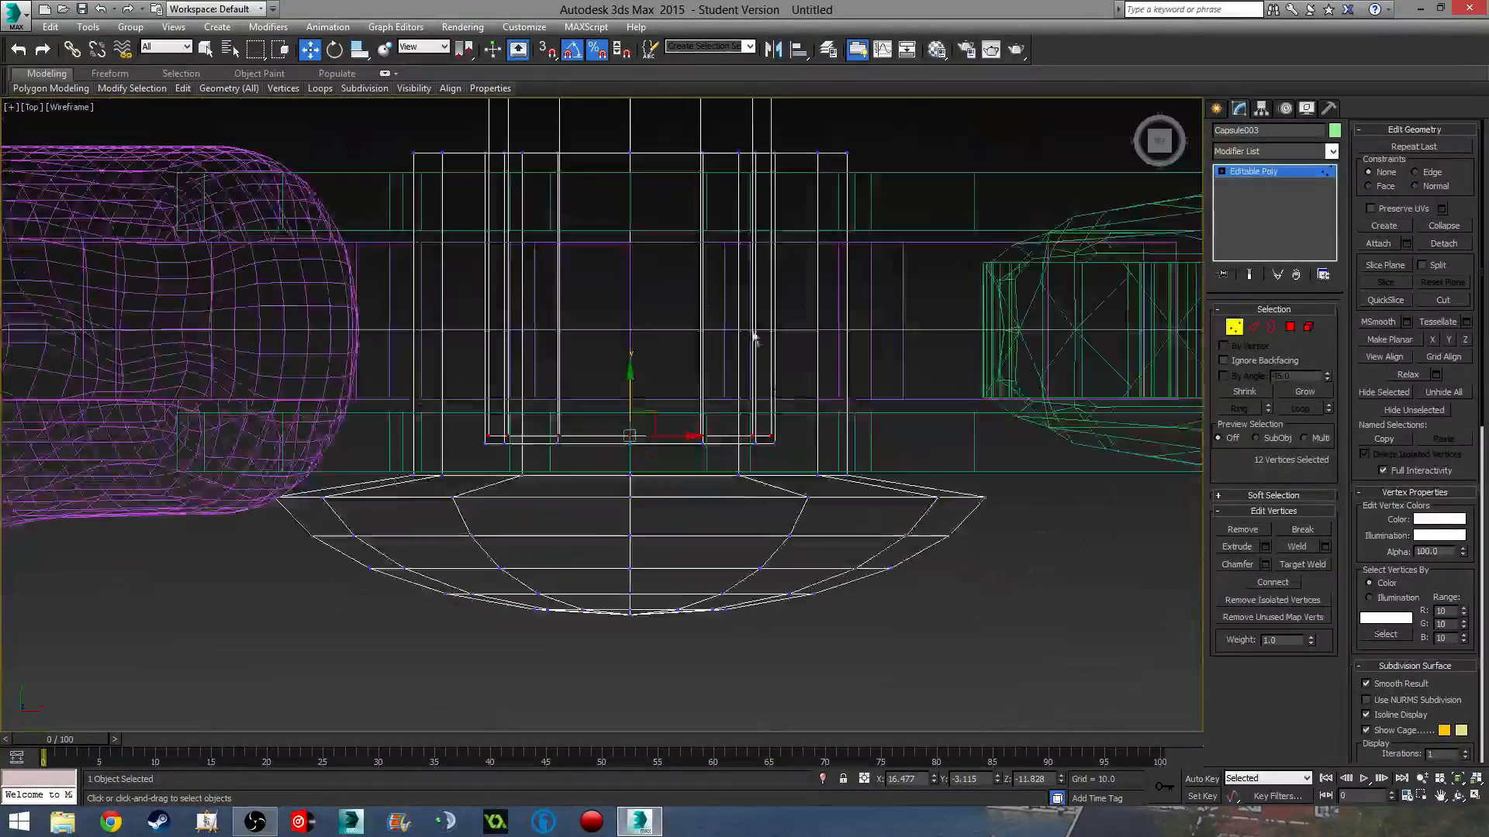
pyautogui.moveTo(637, 515); pyautogui.dragTo(647, 414)
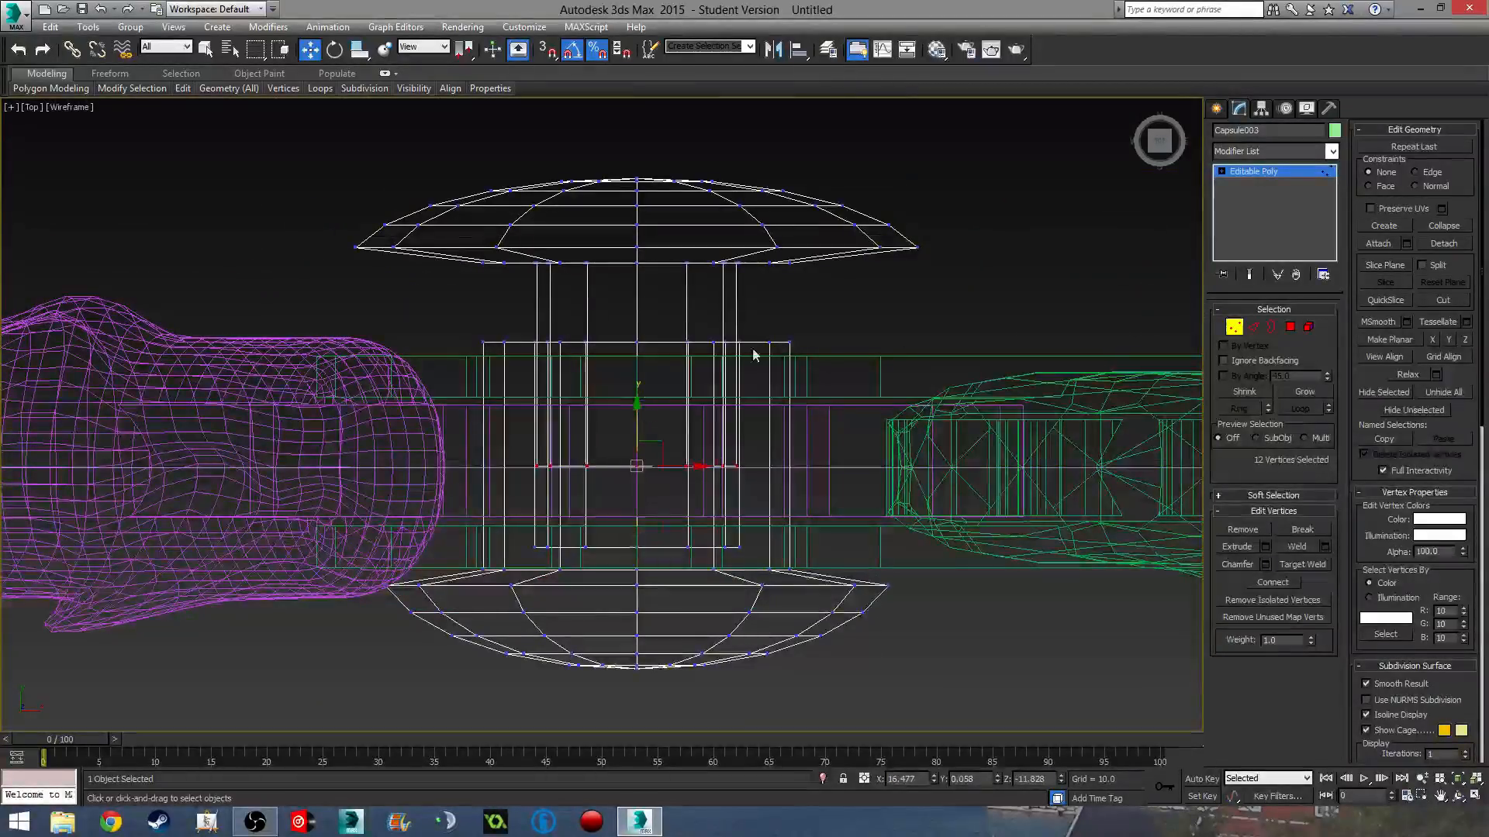
pyautogui.click(1235, 327)
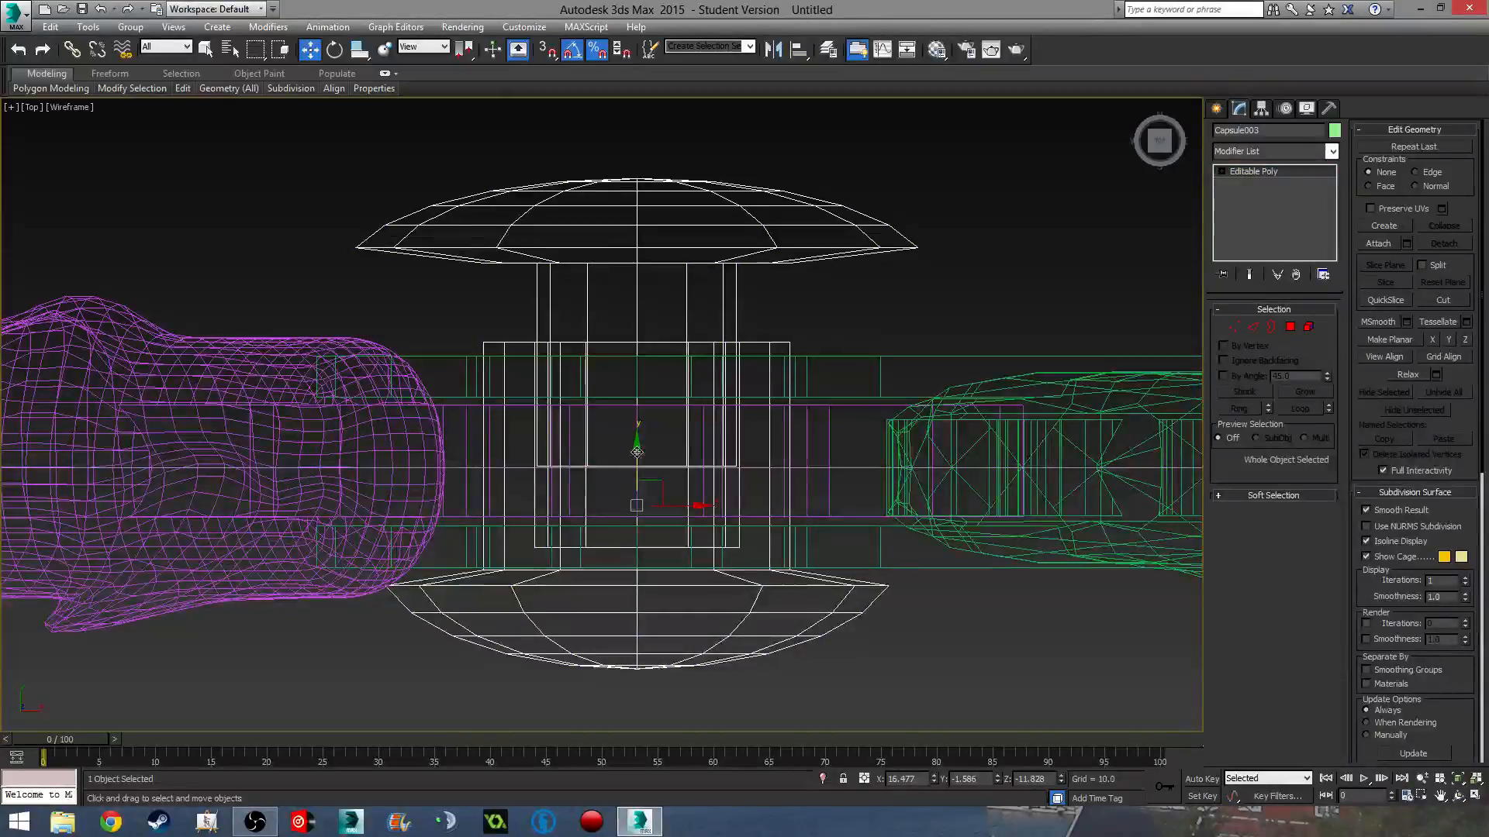
pyautogui.moveTo(630, 453); pyautogui.dragTo(630, 482)
pyautogui.hotkey('ctrl', 'z')
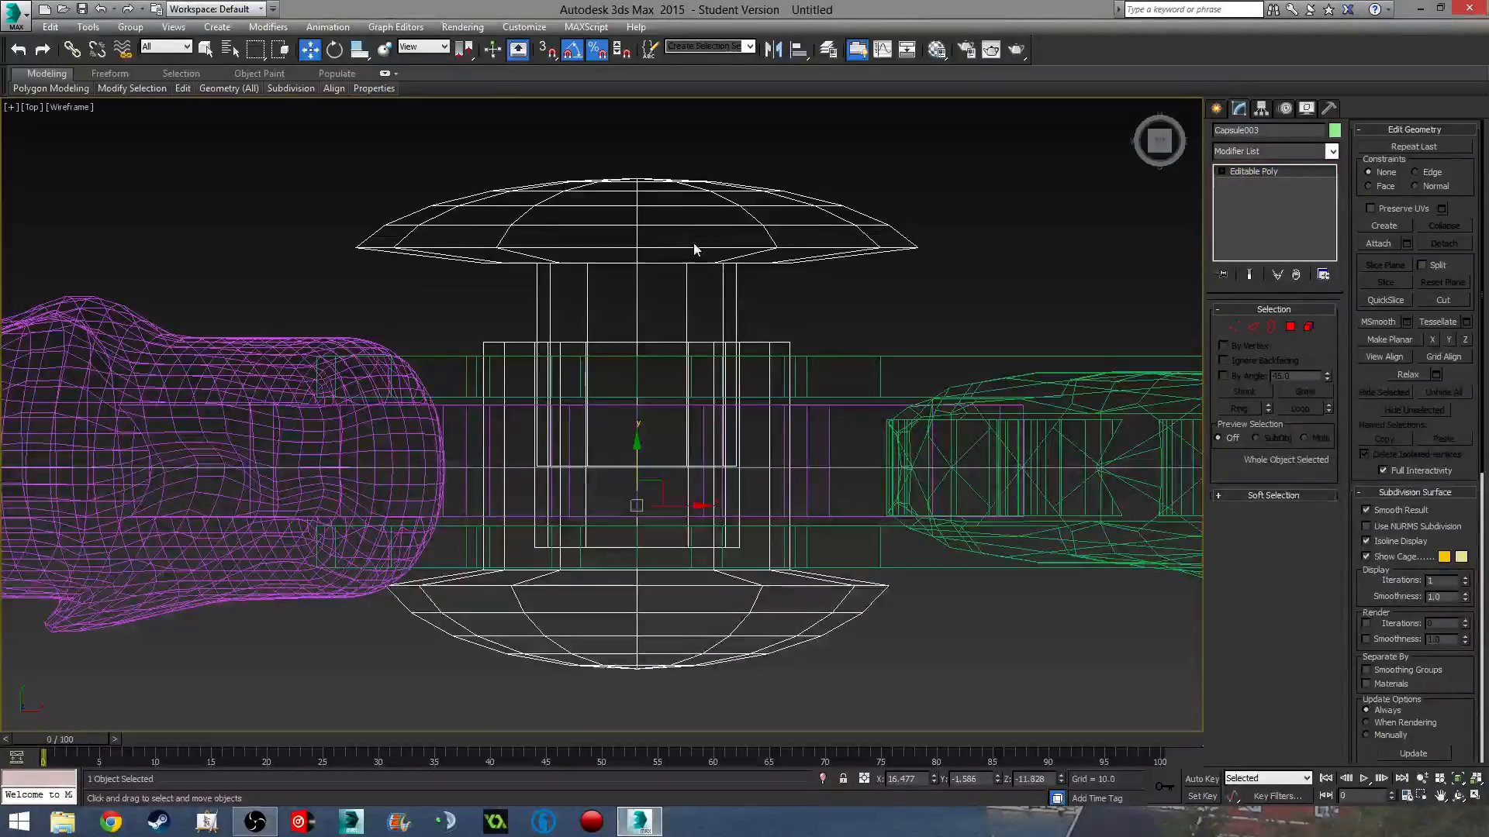
pyautogui.click(691, 258)
pyautogui.click(691, 244)
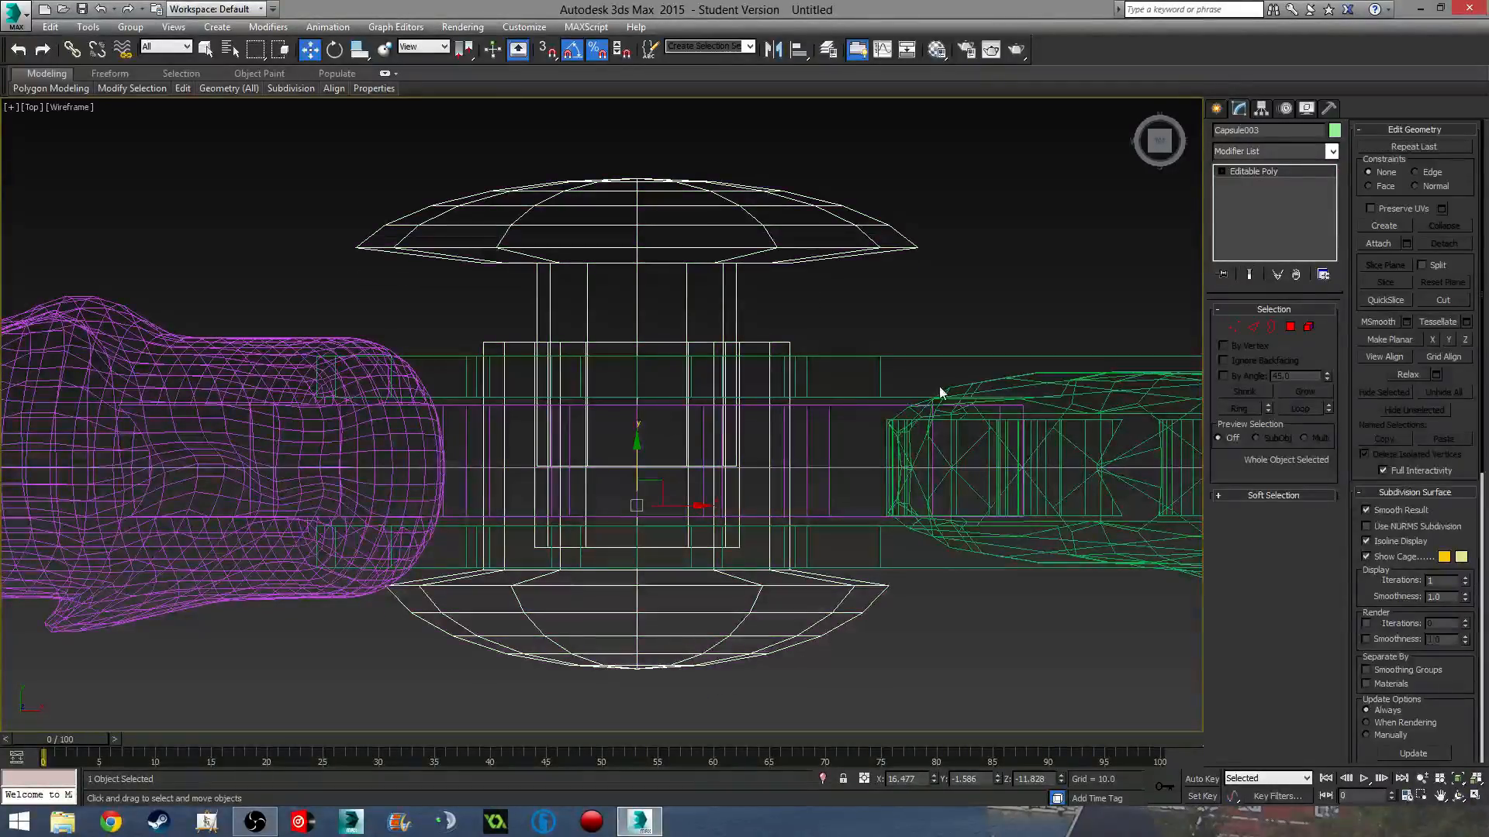
# - Move the detached pin head element with its peg about 3 units along Y into the shaft's socket
pyautogui.click(1309, 326)
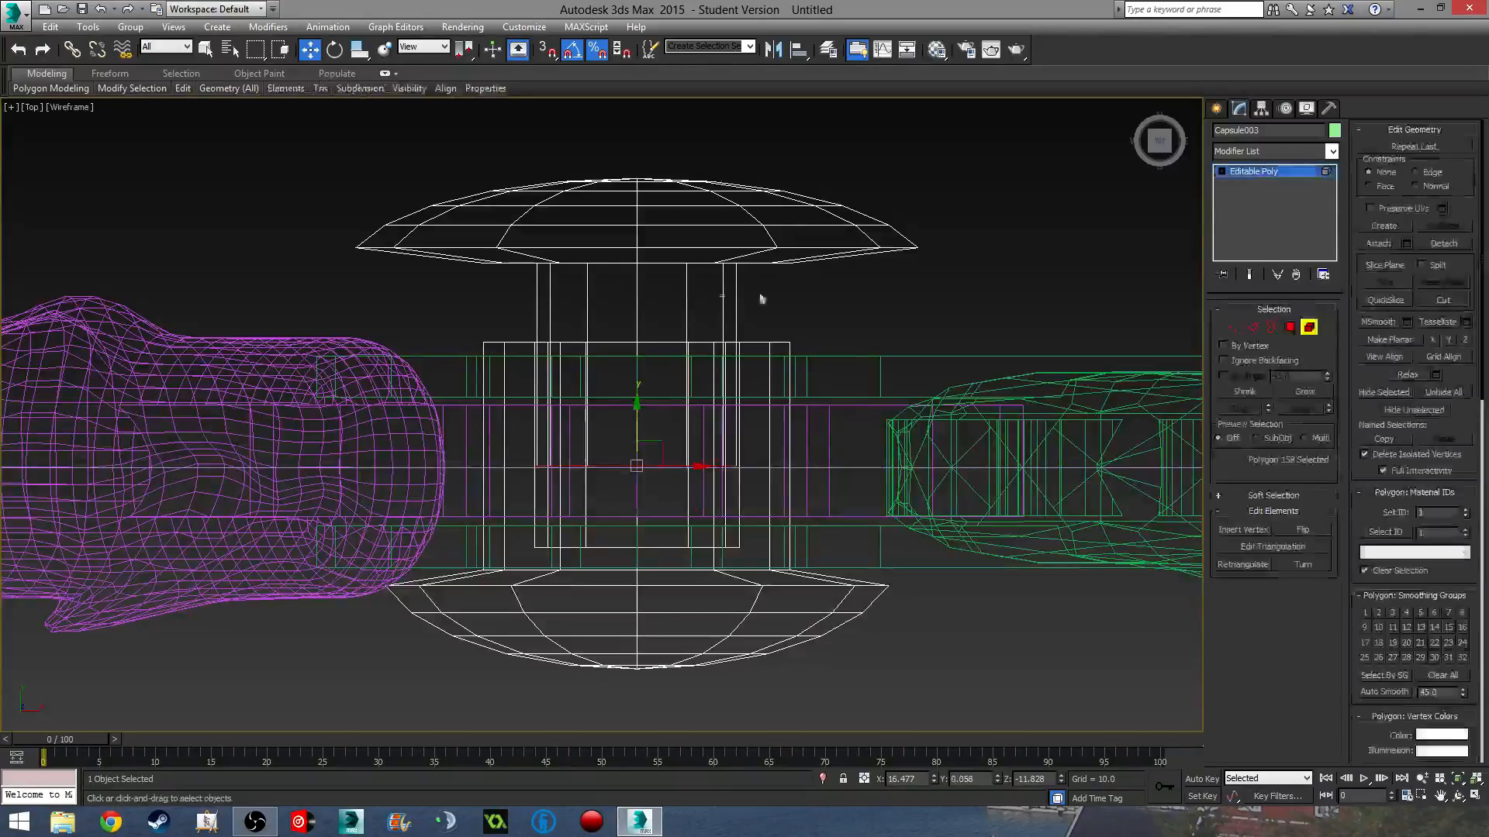
pyautogui.click(685, 243)
pyautogui.moveTo(636, 206); pyautogui.dragTo(636, 266)
pyautogui.click(1234, 327)
pyautogui.scroll(4, 641, 620)
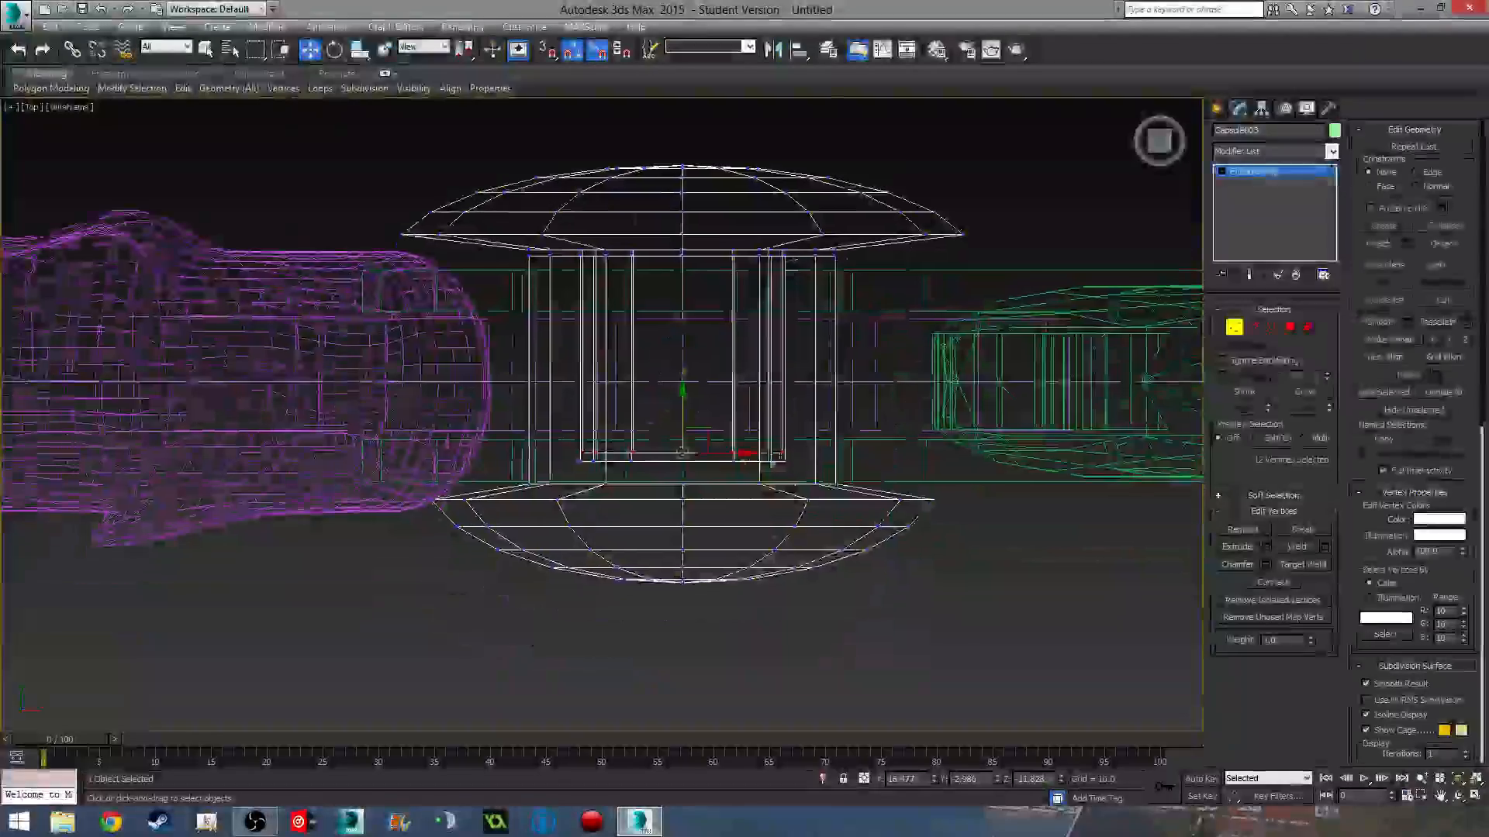
pyautogui.moveTo(372, 437); pyautogui.dragTo(620, 456)
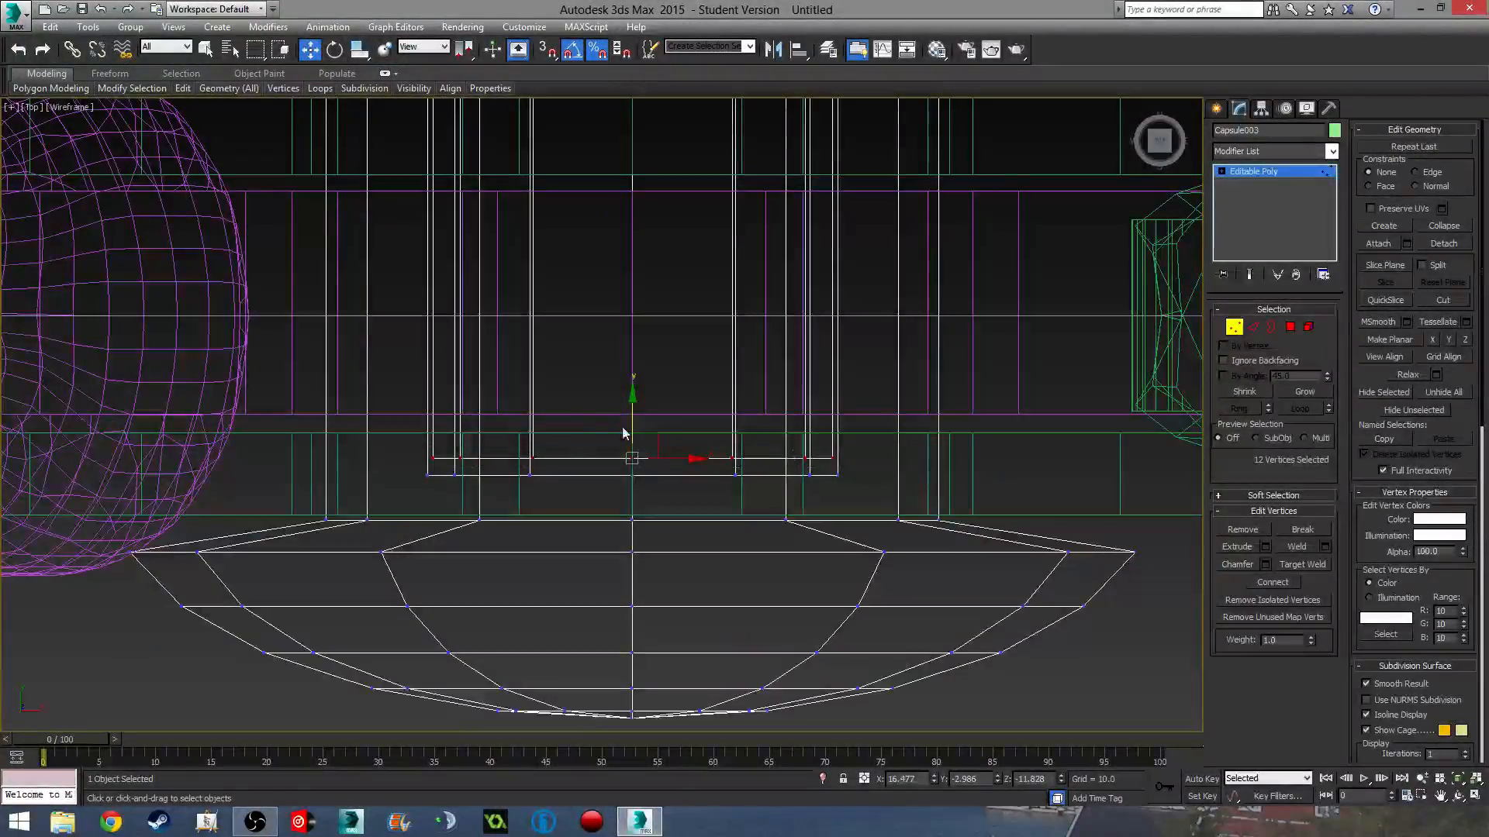
pyautogui.click(627, 425)
# - Move the shaft's 24 open-end rim vertices by about -0.534 along Y, level with the joint plate's outer face
pyautogui.moveTo(652, 377); pyautogui.dragTo(657, 551, button='middle')
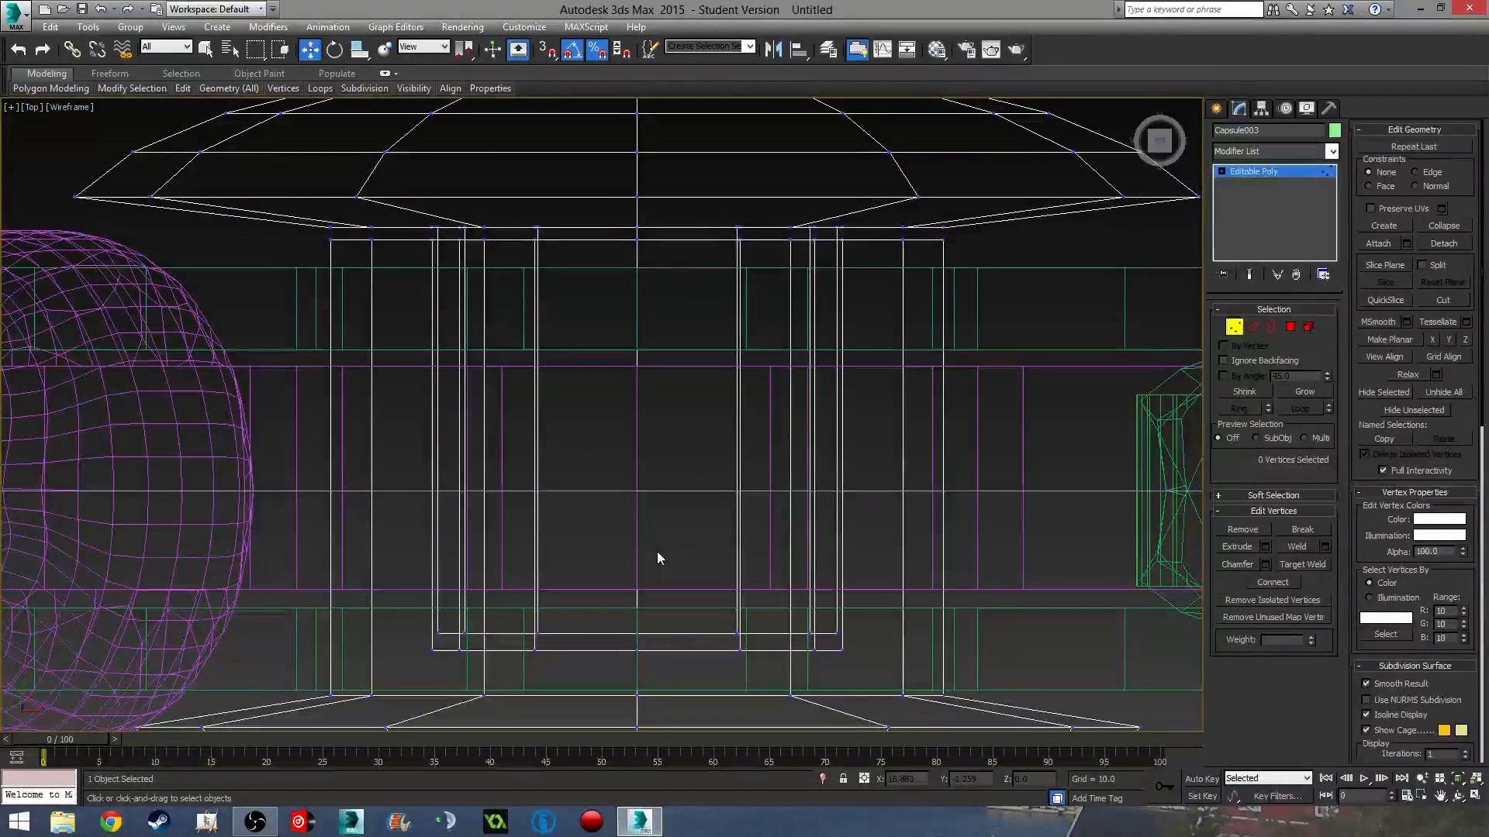
pyautogui.press('F3')
pyautogui.moveTo(634, 487); pyautogui.dragTo(514, 455, button='middle')
pyautogui.scroll(-4, 635, 426)
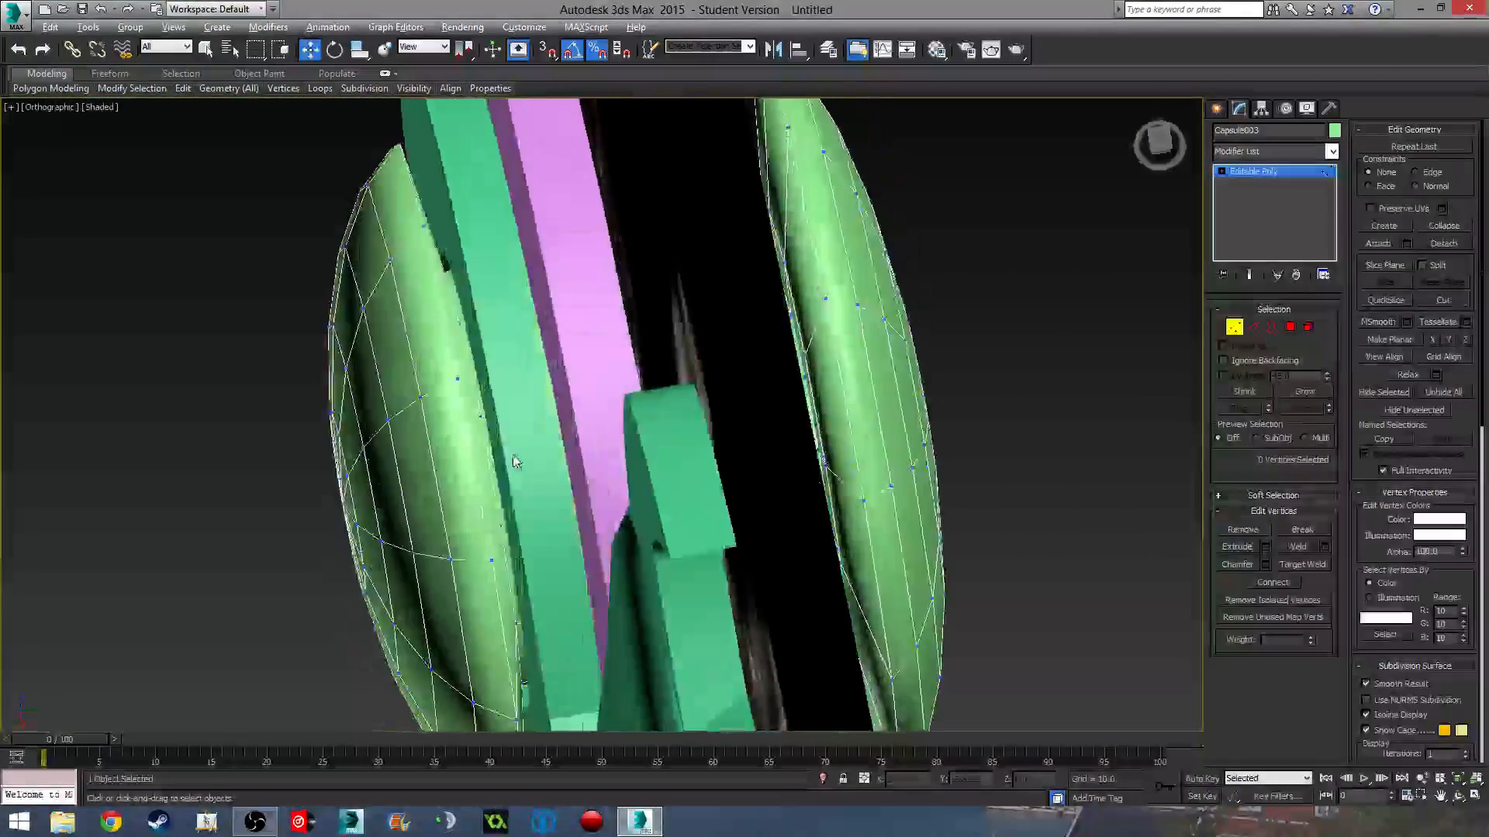
pyautogui.press('t')
pyautogui.scroll(5, 693, 365)
pyautogui.scroll(2, 739, 393)
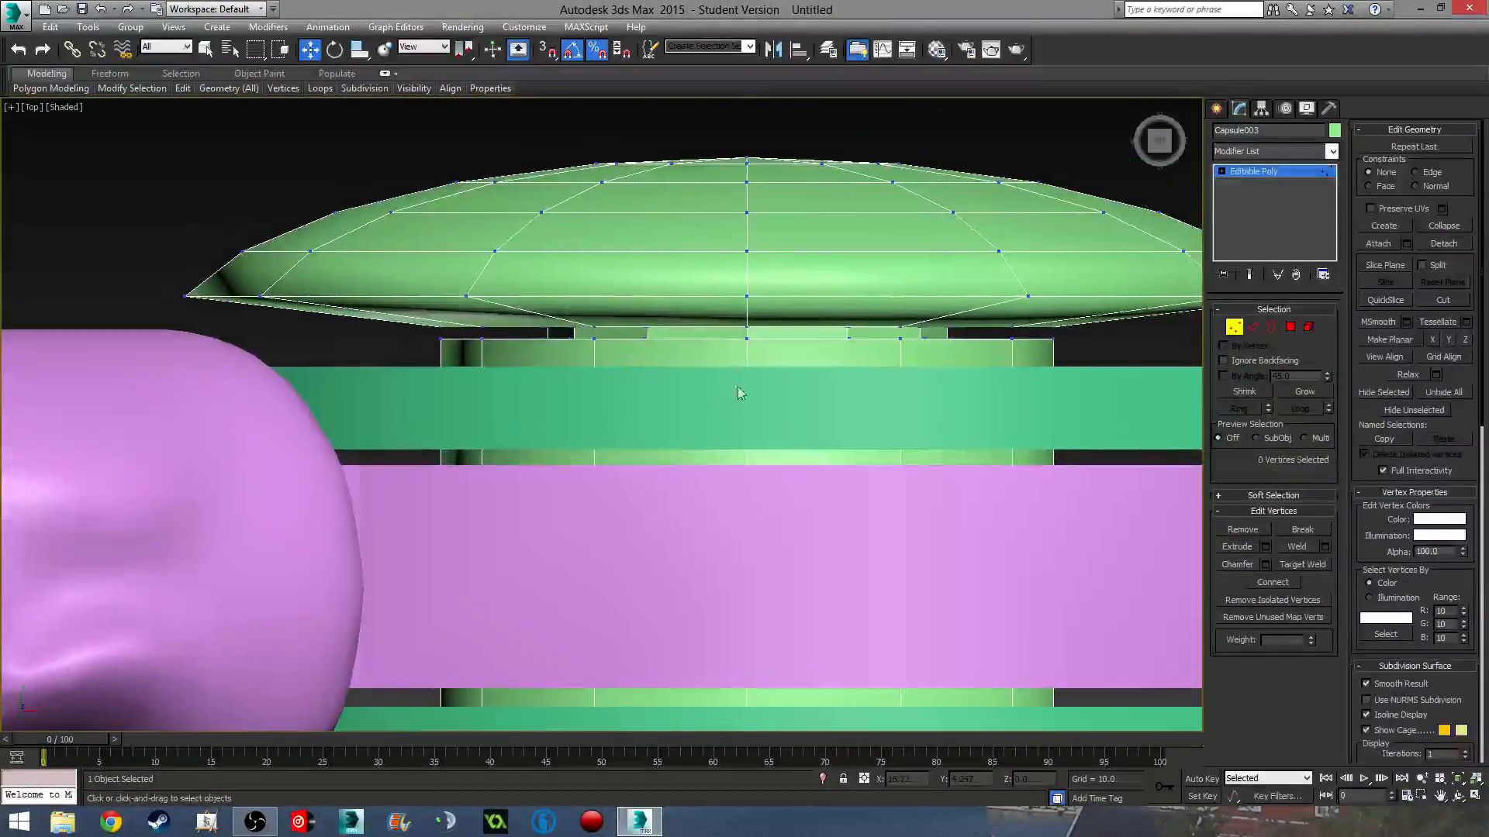
pyautogui.click(1241, 328)
pyautogui.press('F3')
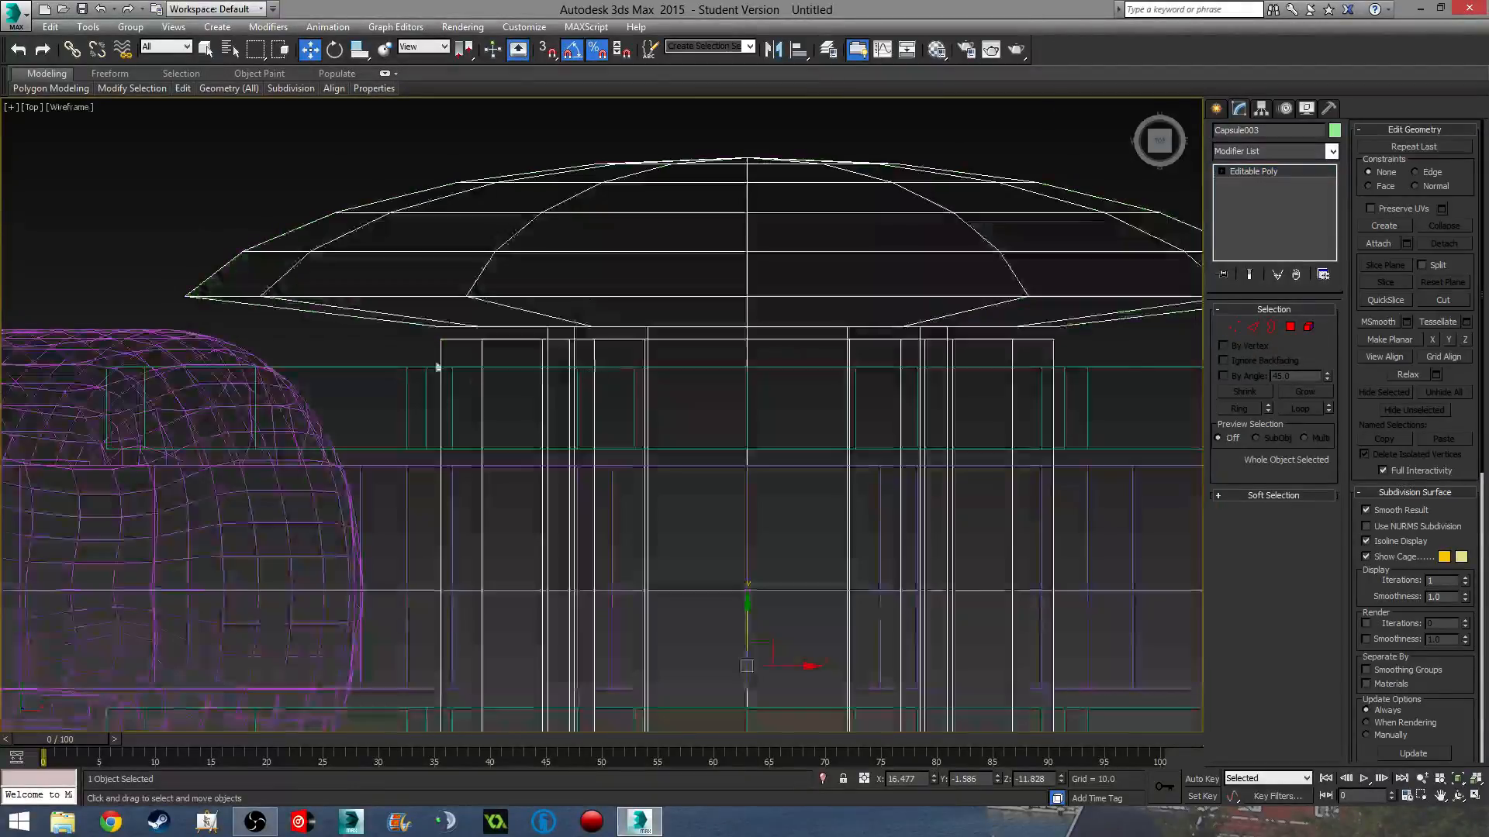
pyautogui.click(1233, 326)
pyautogui.moveTo(401, 330); pyautogui.dragTo(1120, 371)
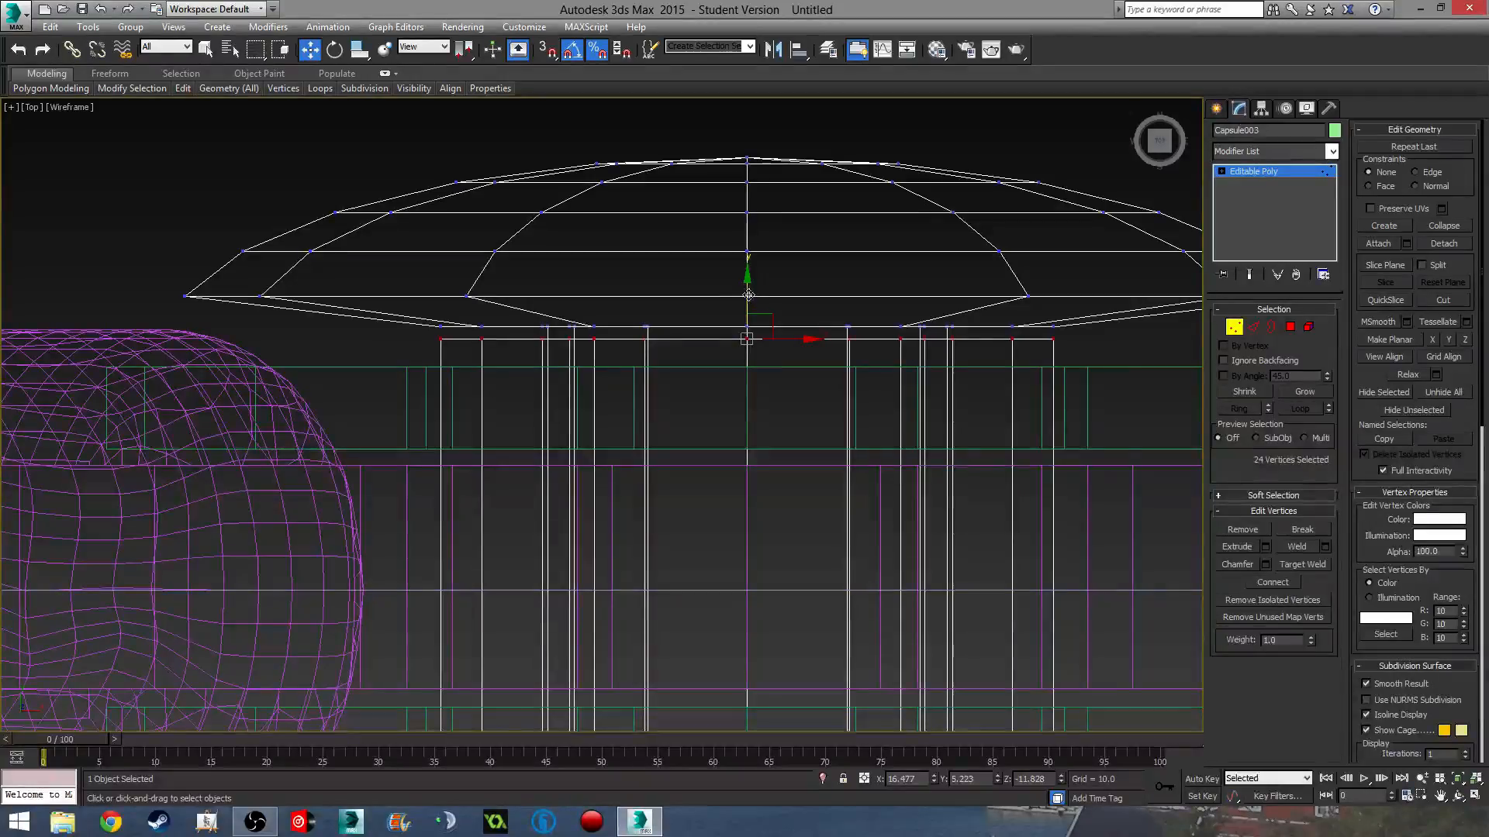
pyautogui.moveTo(751, 296); pyautogui.dragTo(752, 321)
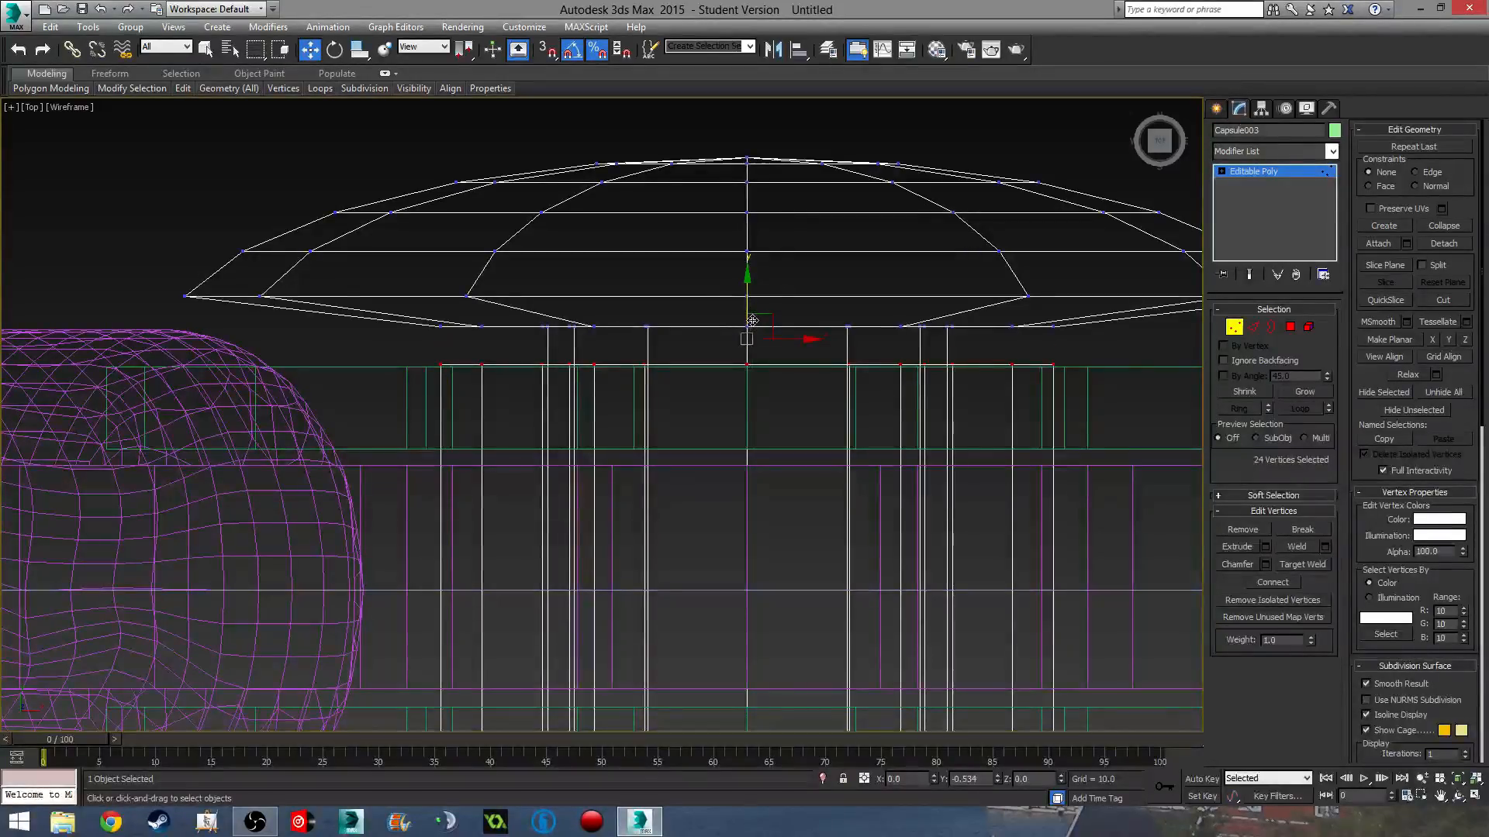
# - Move the 97 vertices of the peg-side pin head by about -0.684 along Y to close its gap to the shaft
pyautogui.scroll(-5, 496, 434)
pyautogui.moveTo(306, 245); pyautogui.dragTo(1000, 392)
pyautogui.moveTo(624, 312); pyautogui.dragTo(628, 337)
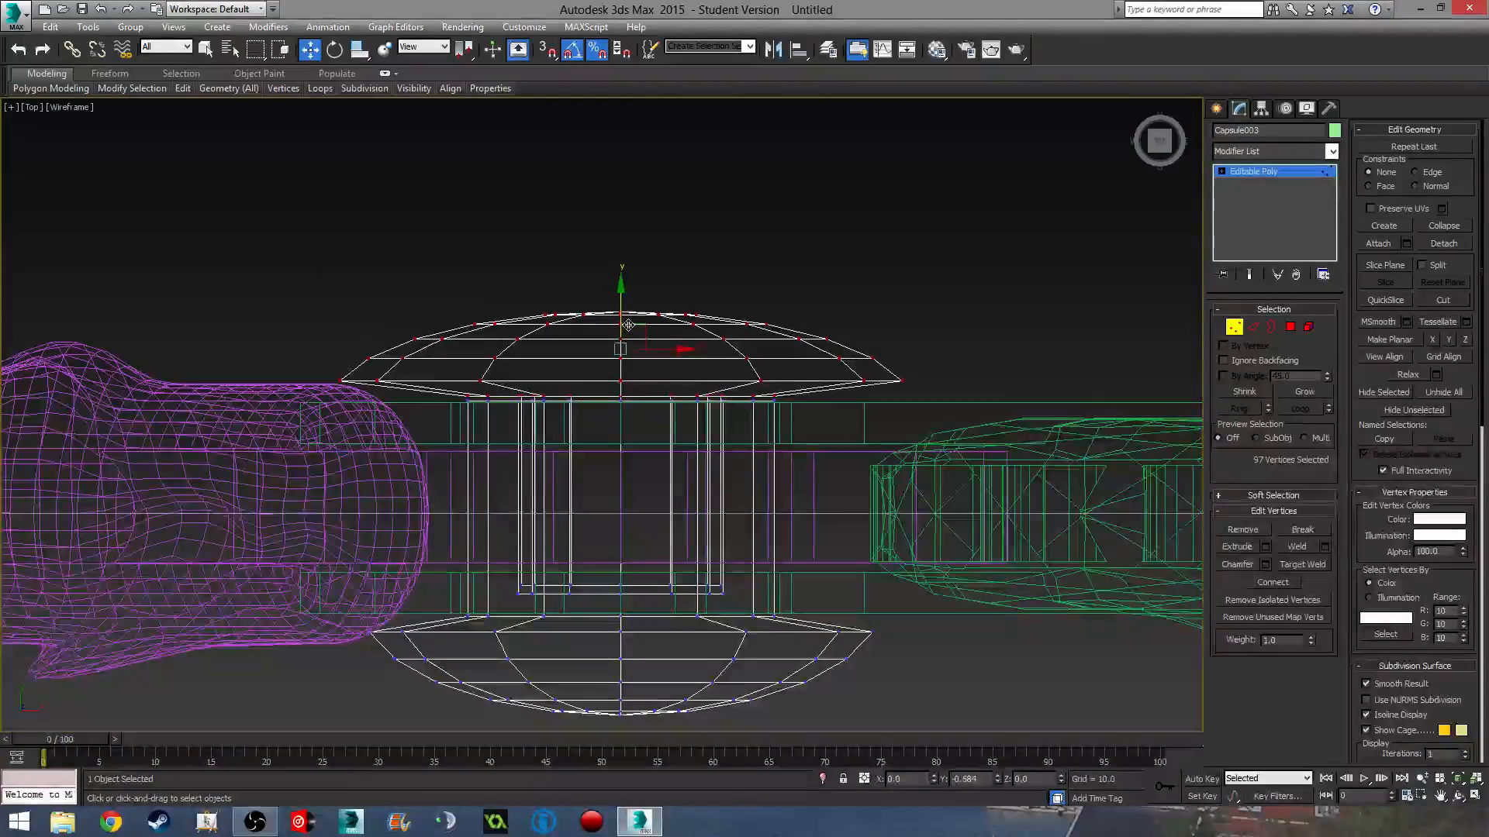
pyautogui.click(1233, 332)
pyautogui.click(793, 490)
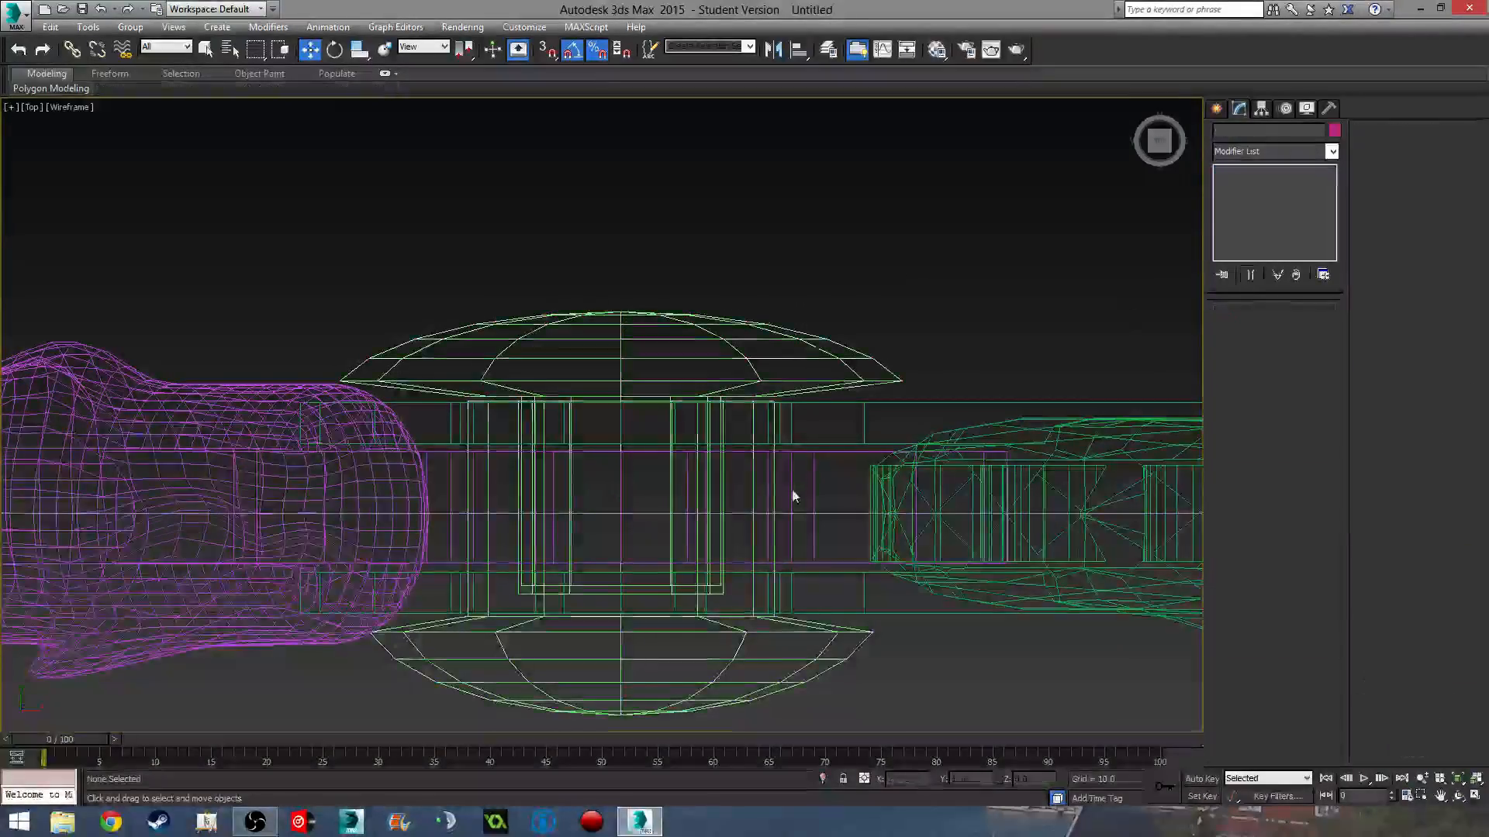
# - Move only the spiked green body's pivot to the pin's centre in the front view, at about X 16.326, Z -11.368
pyautogui.moveTo(792, 491); pyautogui.dragTo(754, 339, button='middle')
pyautogui.press('F3')
pyautogui.scroll(-5, 757, 372)
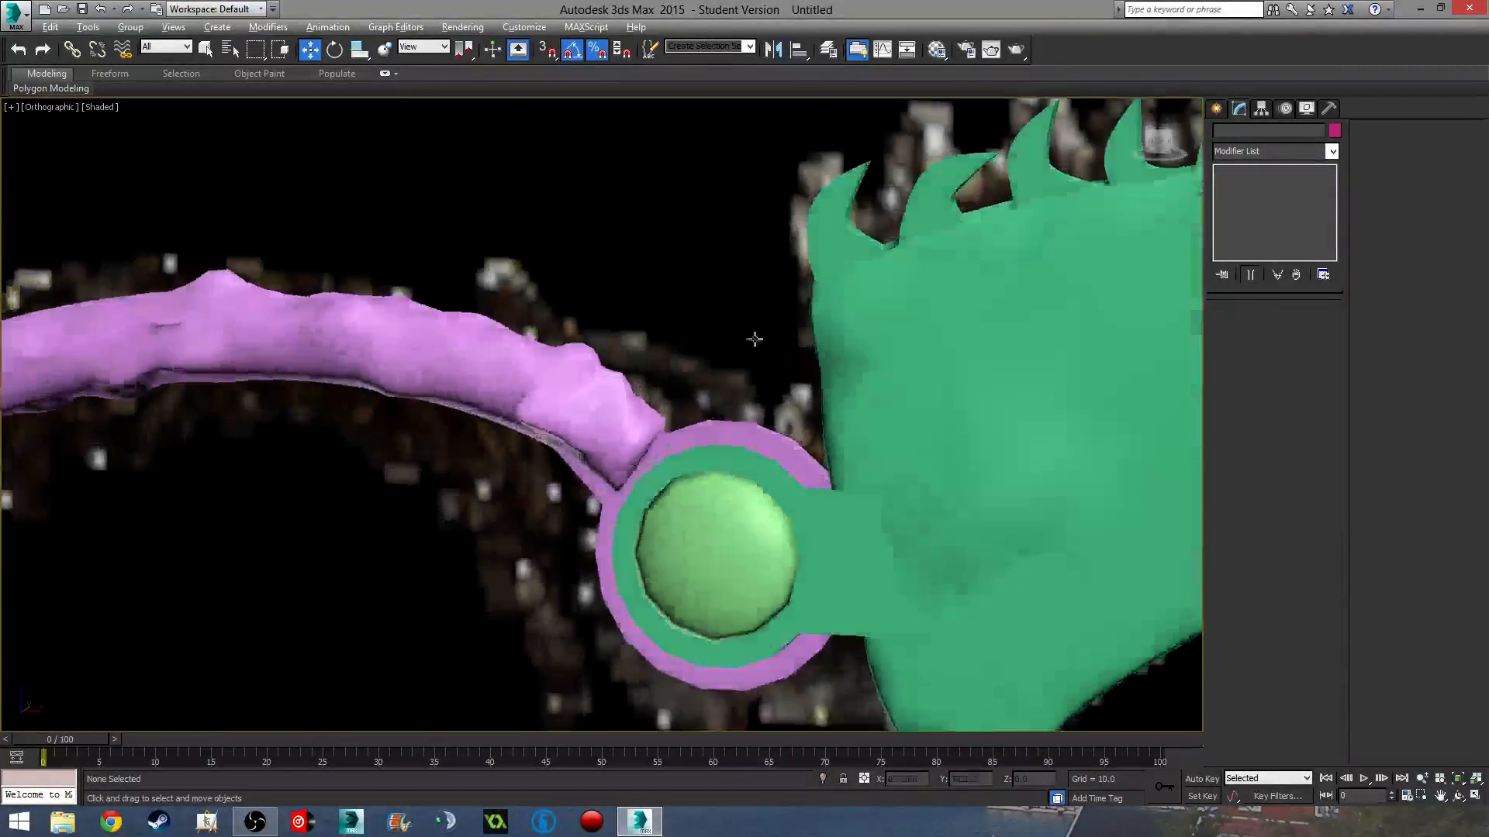
pyautogui.scroll(-6, 746, 414)
pyautogui.moveTo(826, 514); pyautogui.dragTo(770, 527, button='middle')
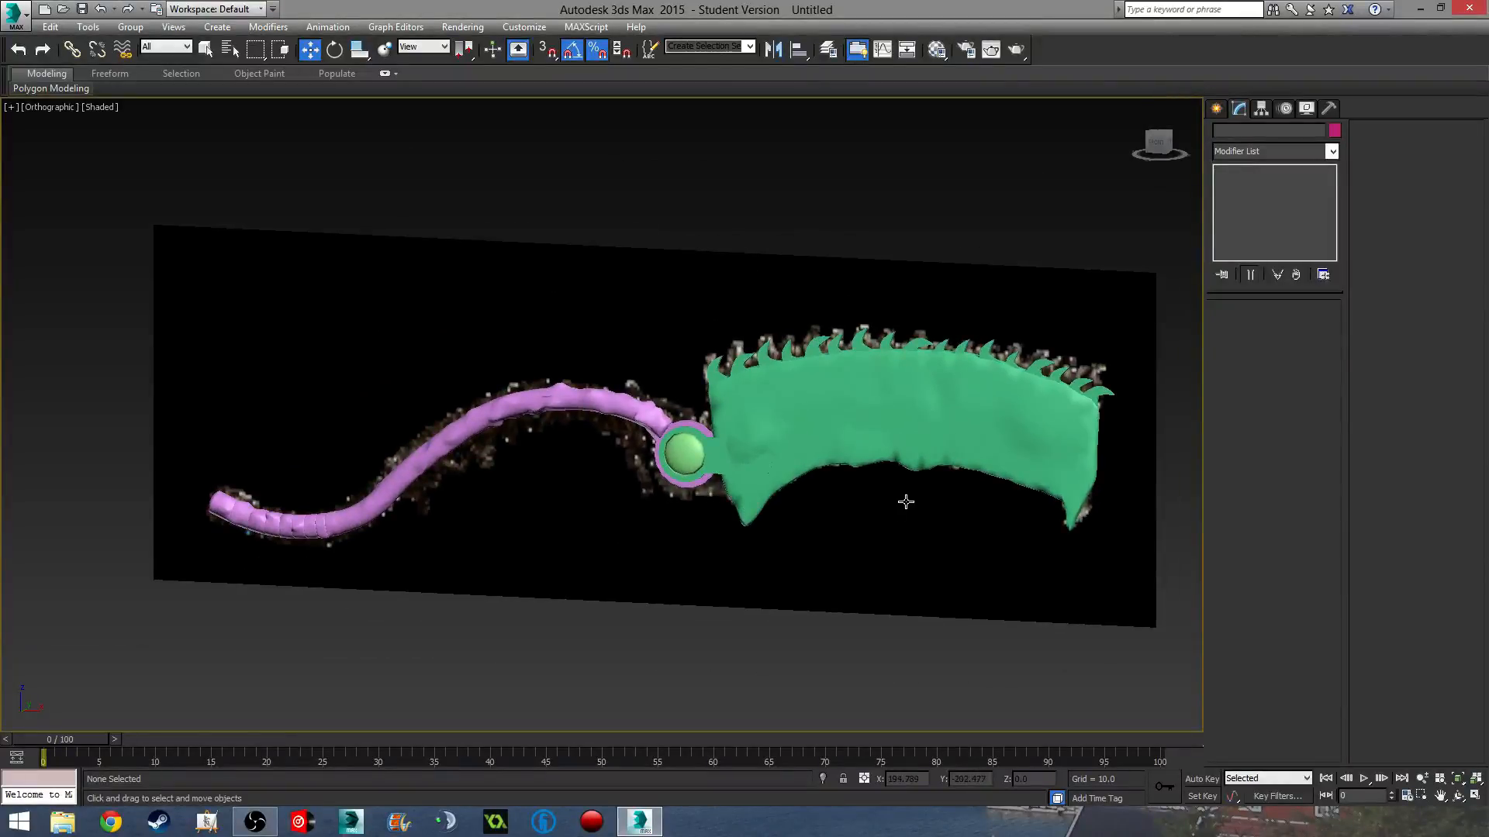
pyautogui.click(901, 436)
pyautogui.press('f')
pyautogui.scroll(-5, 772, 545)
pyautogui.moveTo(645, 491); pyautogui.dragTo(555, 533, button='middle')
pyautogui.scroll(-3, 555, 532)
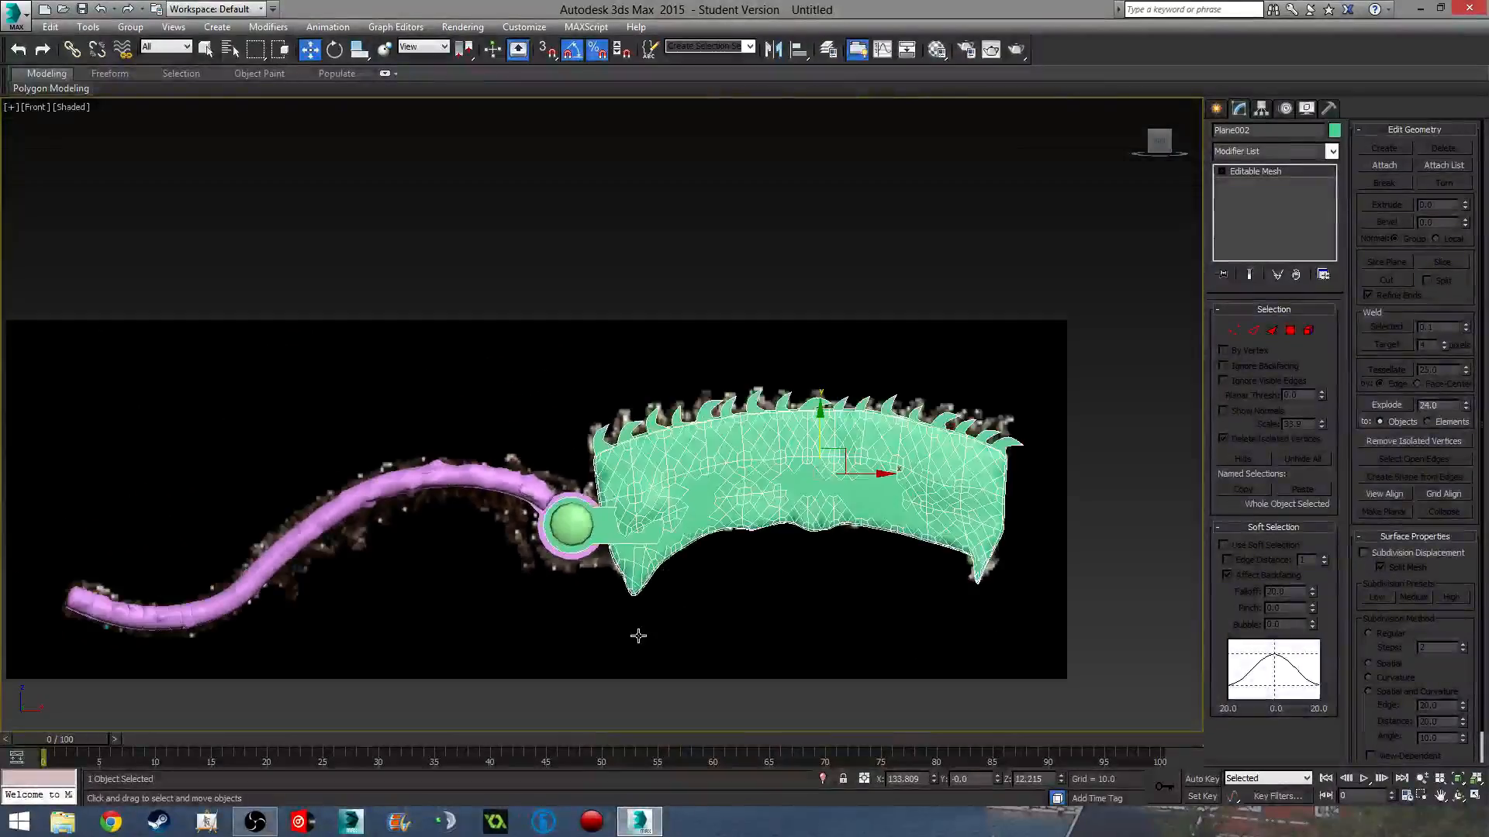
pyautogui.click(1262, 108)
pyautogui.click(1274, 206)
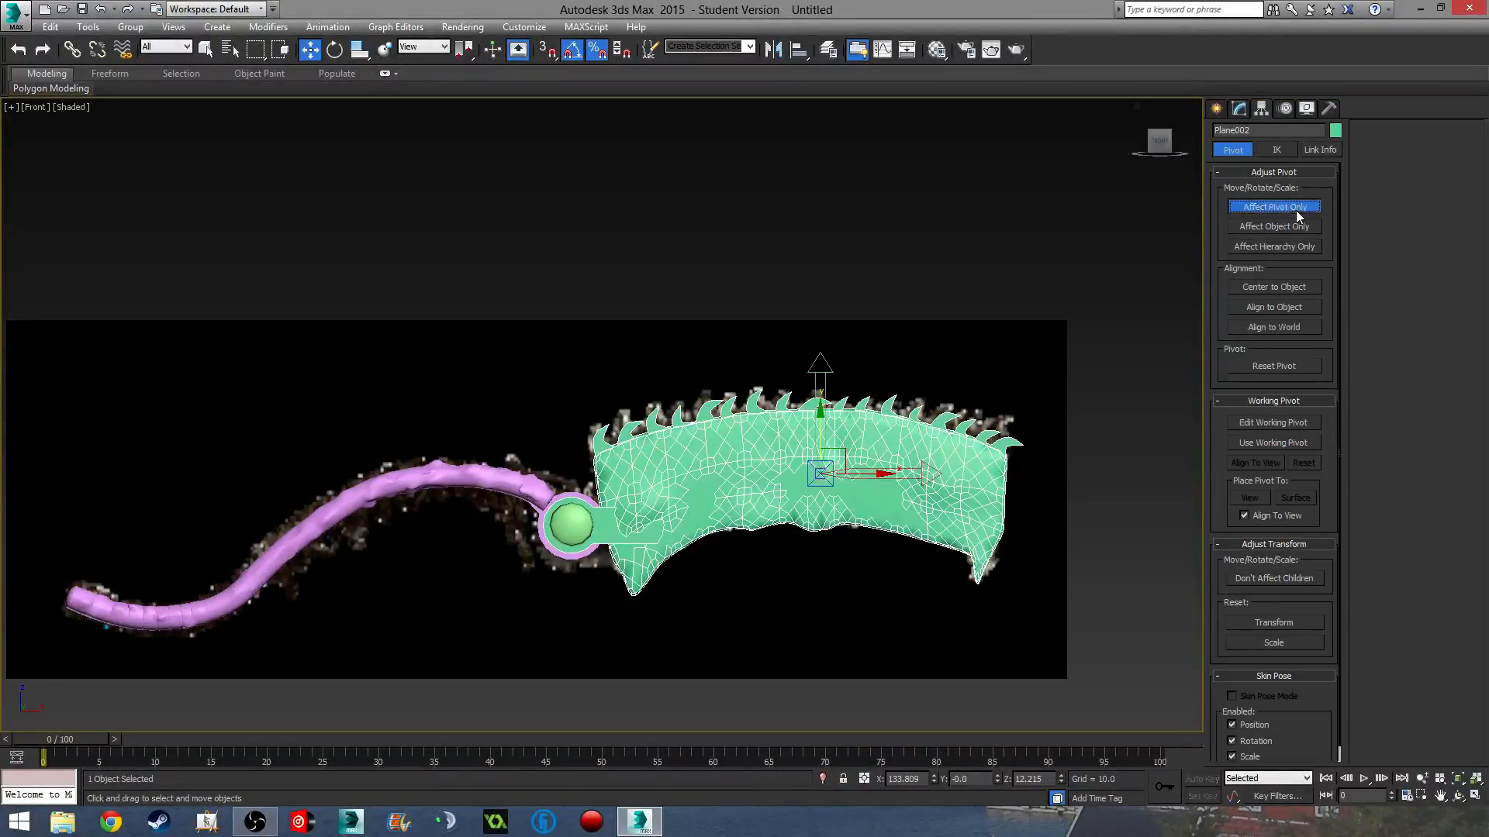
pyautogui.scroll(4, 765, 588)
pyautogui.moveTo(938, 355); pyautogui.dragTo(435, 355)
pyautogui.moveTo(369, 310); pyautogui.dragTo(370, 410)
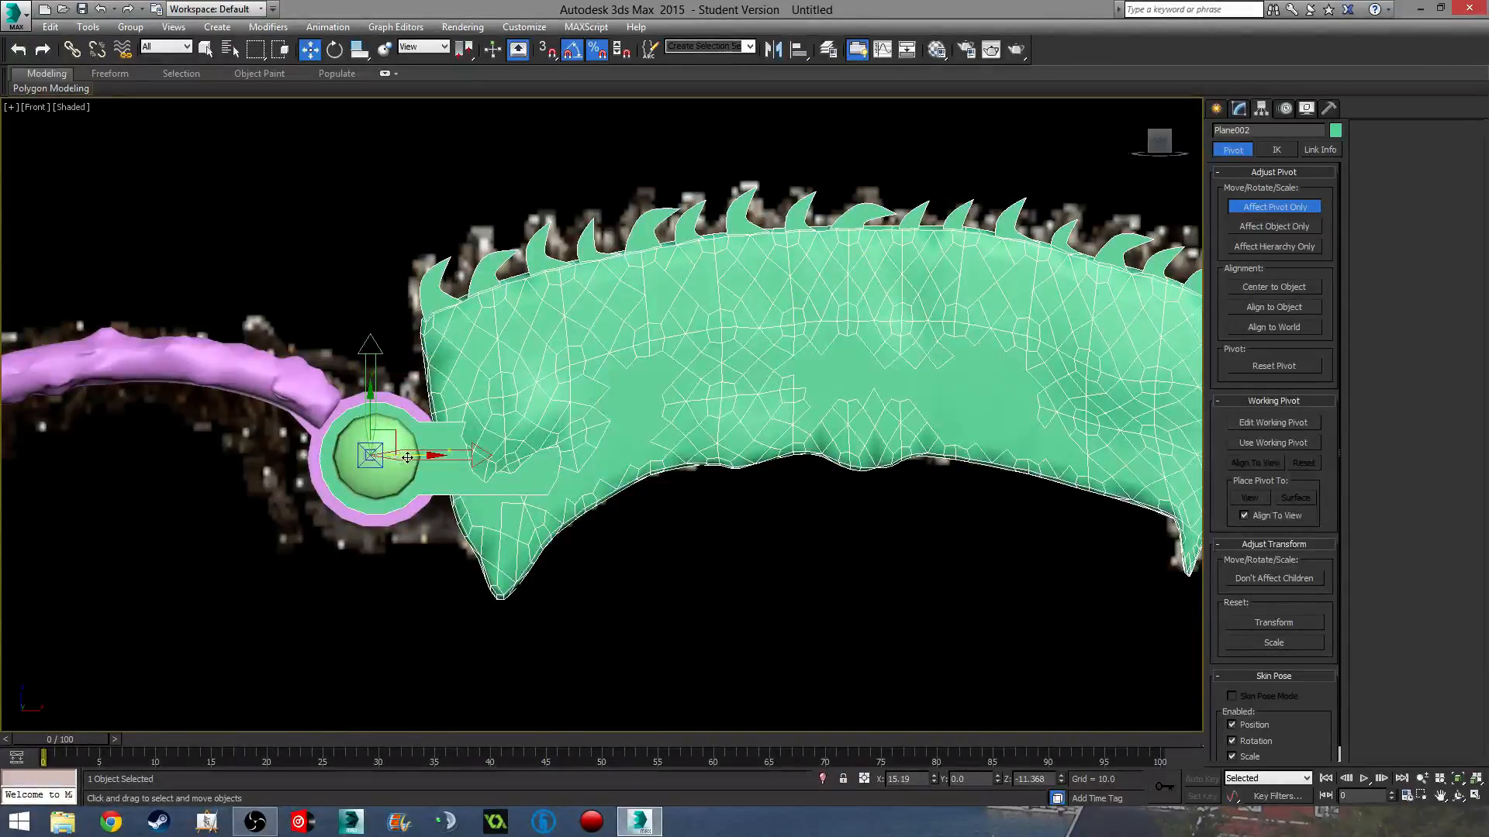
pyautogui.moveTo(407, 457); pyautogui.dragTo(410, 458)
# - Center the spiked green body's pivot precisely on the pin using the wireframe front view, at about X 16.457, Z -11.779
pyautogui.scroll(-2, 664, 542)
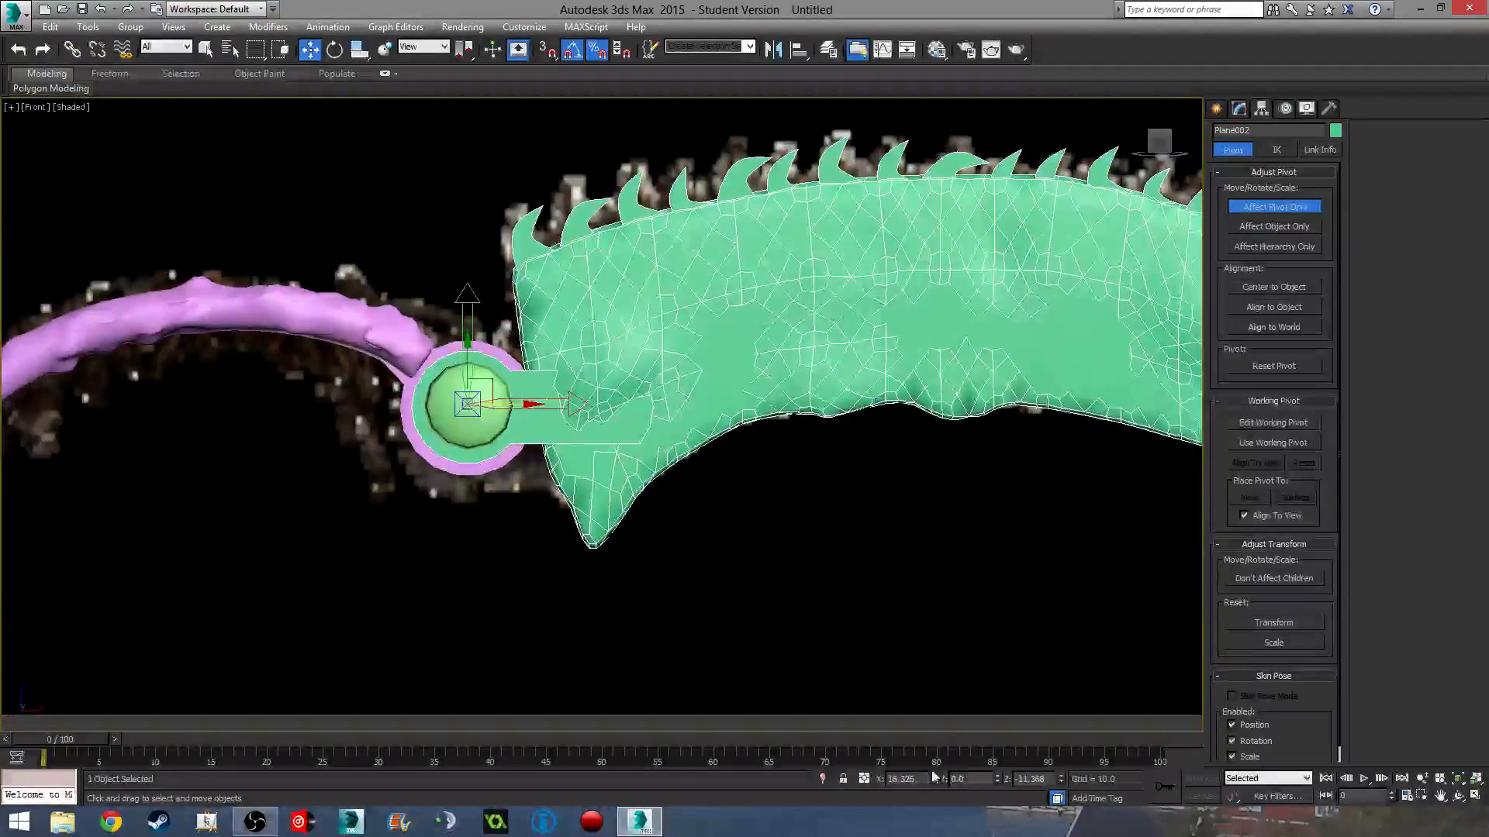
pyautogui.scroll(-2, 806, 605)
pyautogui.scroll(-2, 809, 601)
pyautogui.keyDown('alt'); pyautogui.moveTo(807, 602); pyautogui.dragTo(772, 606, button='middle'); pyautogui.keyUp('alt')
pyautogui.press('f')
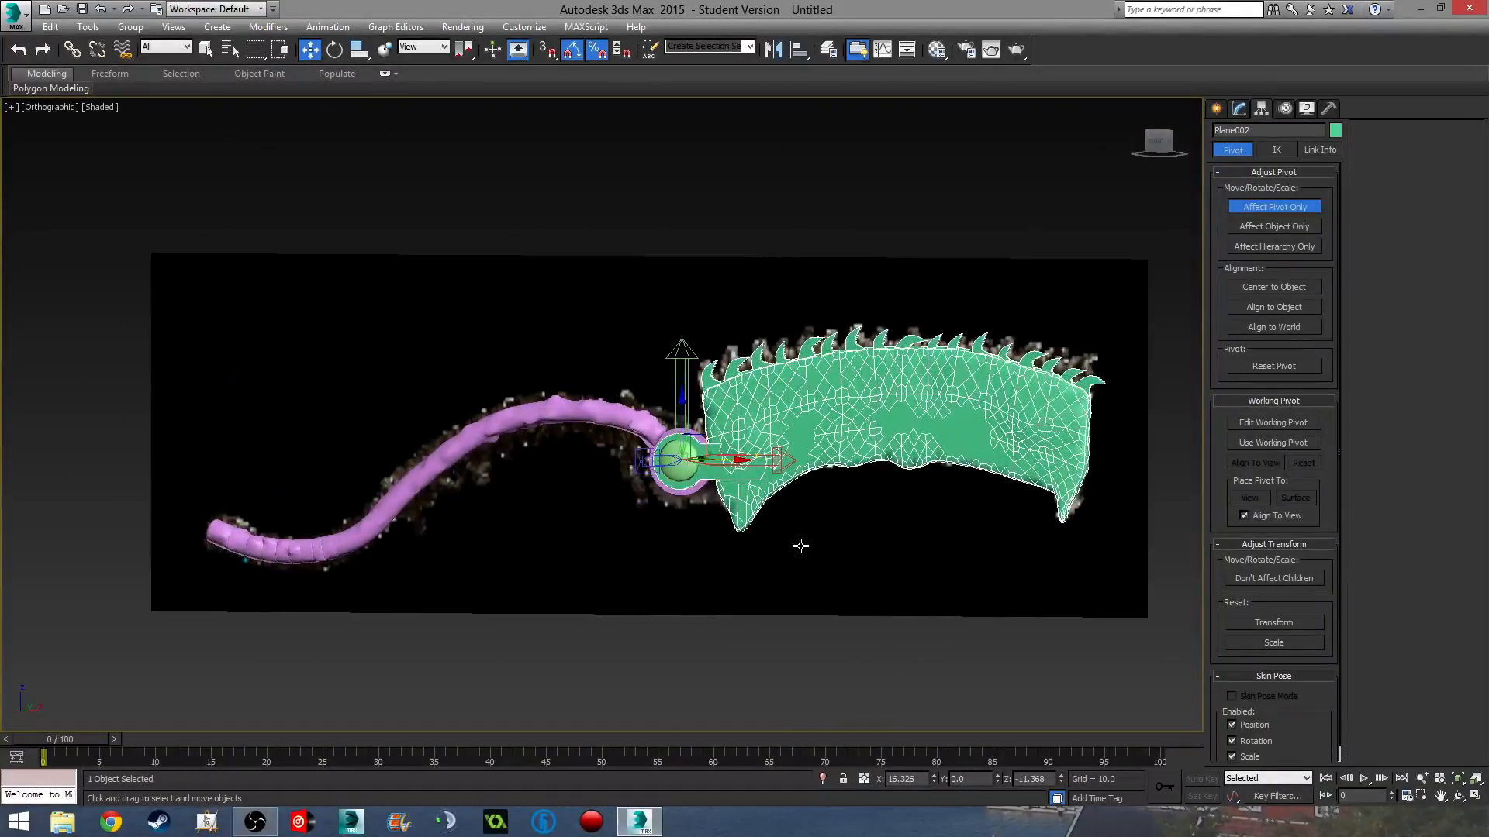
pyautogui.scroll(8, 836, 479)
pyautogui.scroll(4, 798, 468)
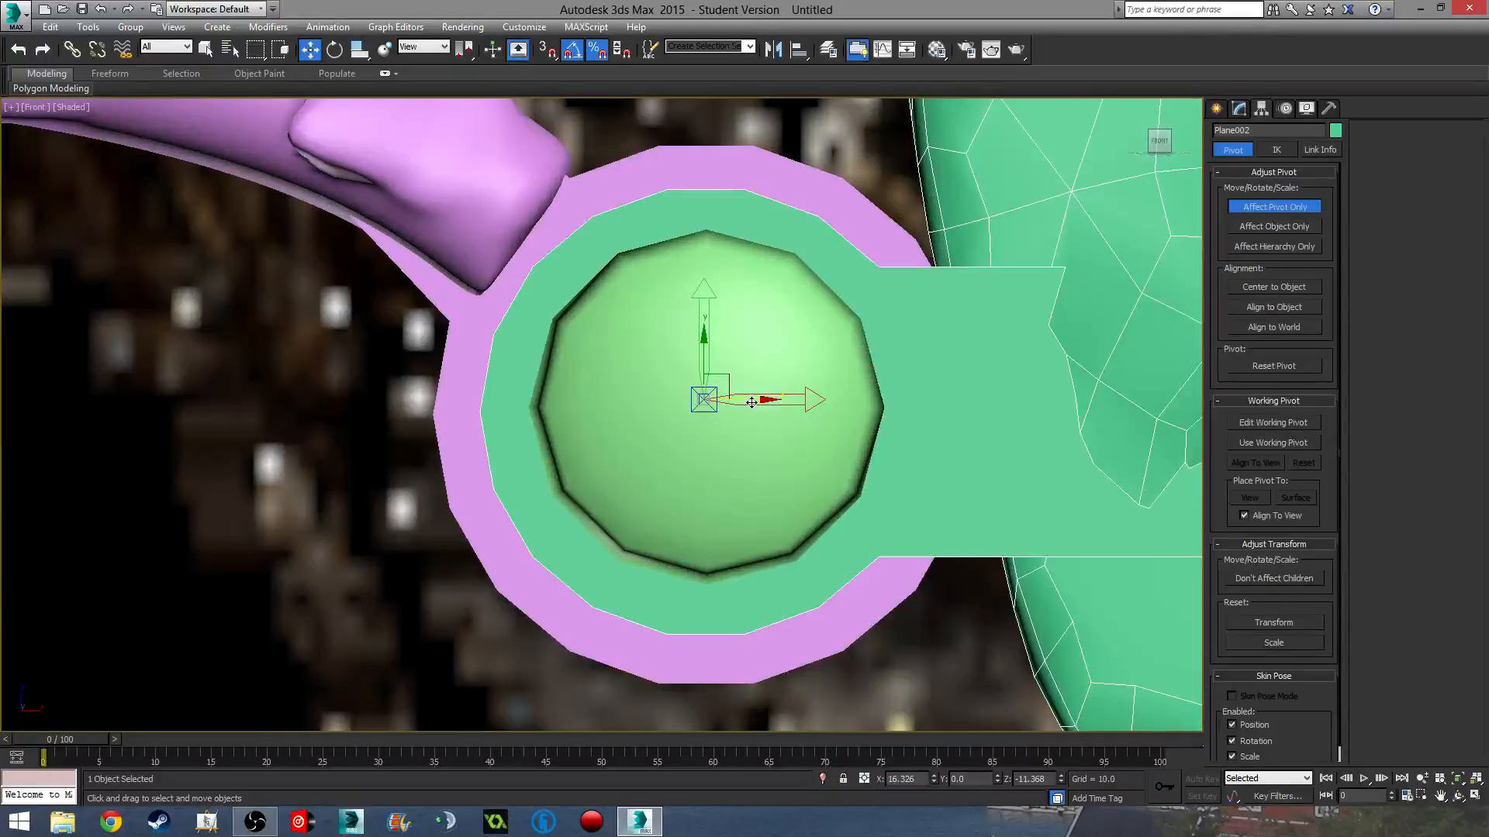
pyautogui.moveTo(751, 403); pyautogui.dragTo(759, 403)
pyautogui.press('F3')
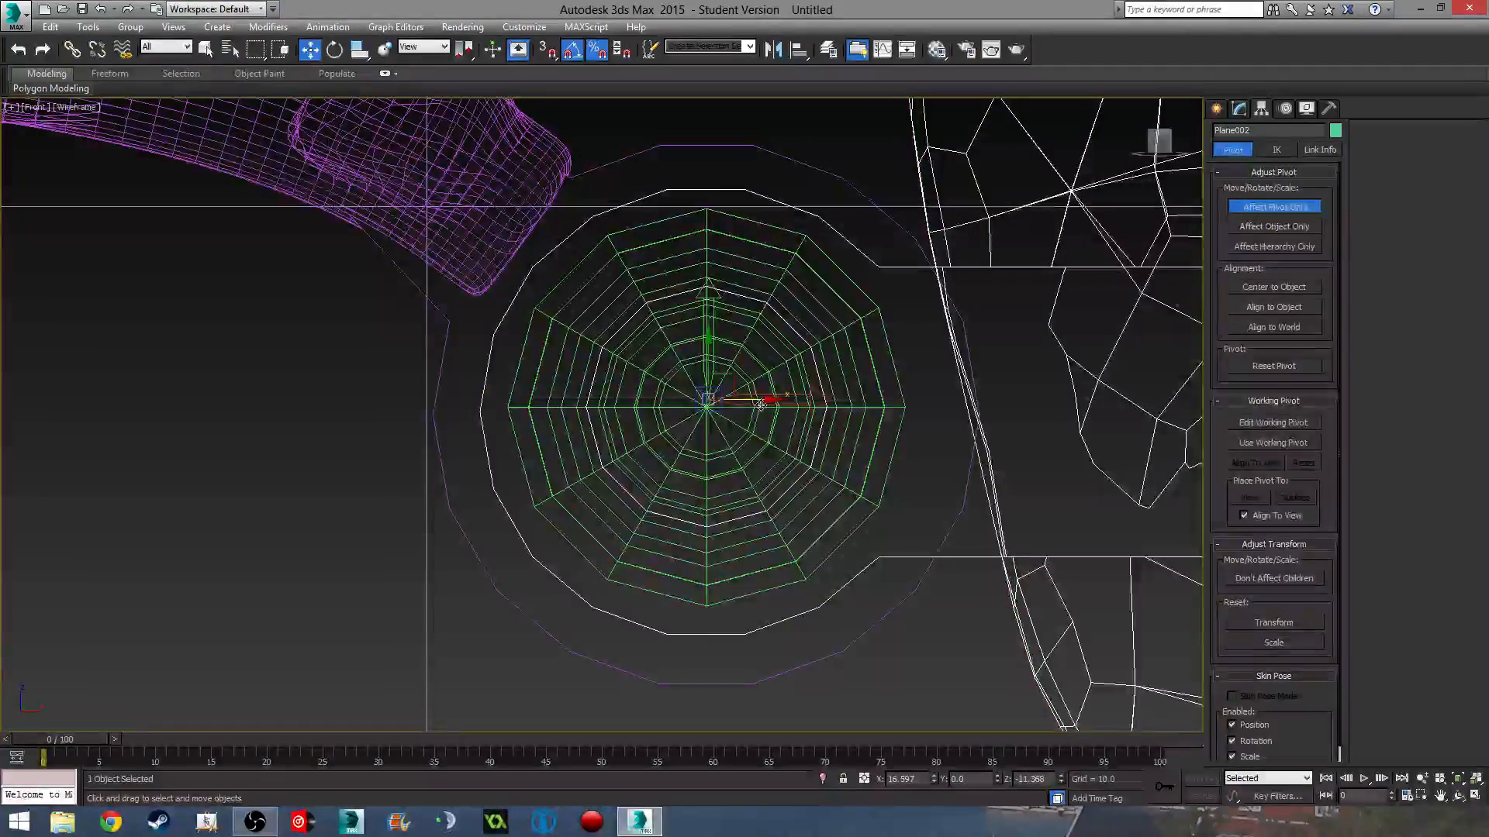
pyautogui.moveTo(711, 342); pyautogui.dragTo(701, 359)
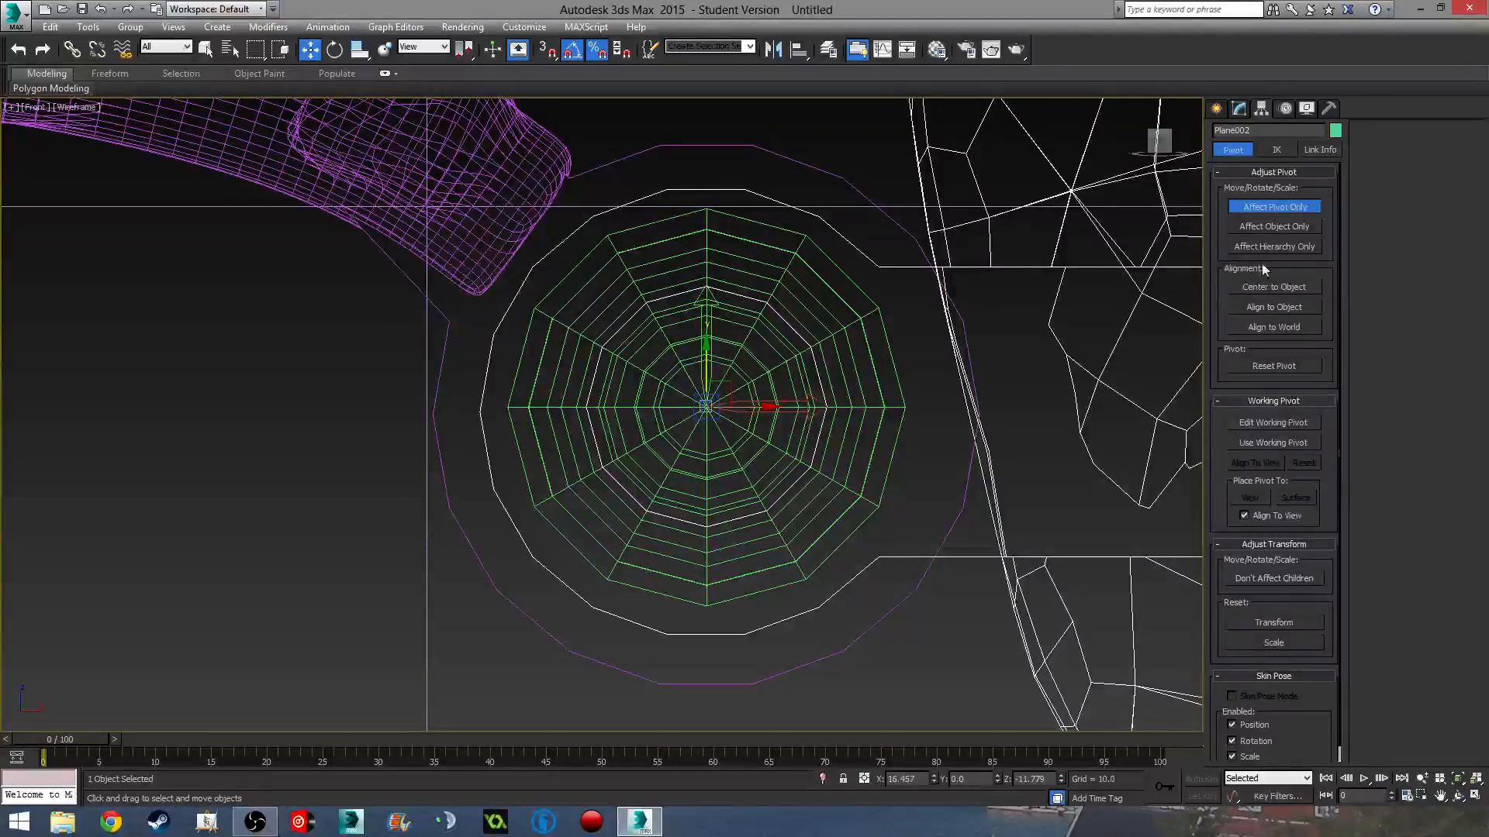
pyautogui.click(1239, 108)
# - Rotate the spiked green body 5 degrees about its pin pivot in the front view
pyautogui.scroll(-10, 697, 339)
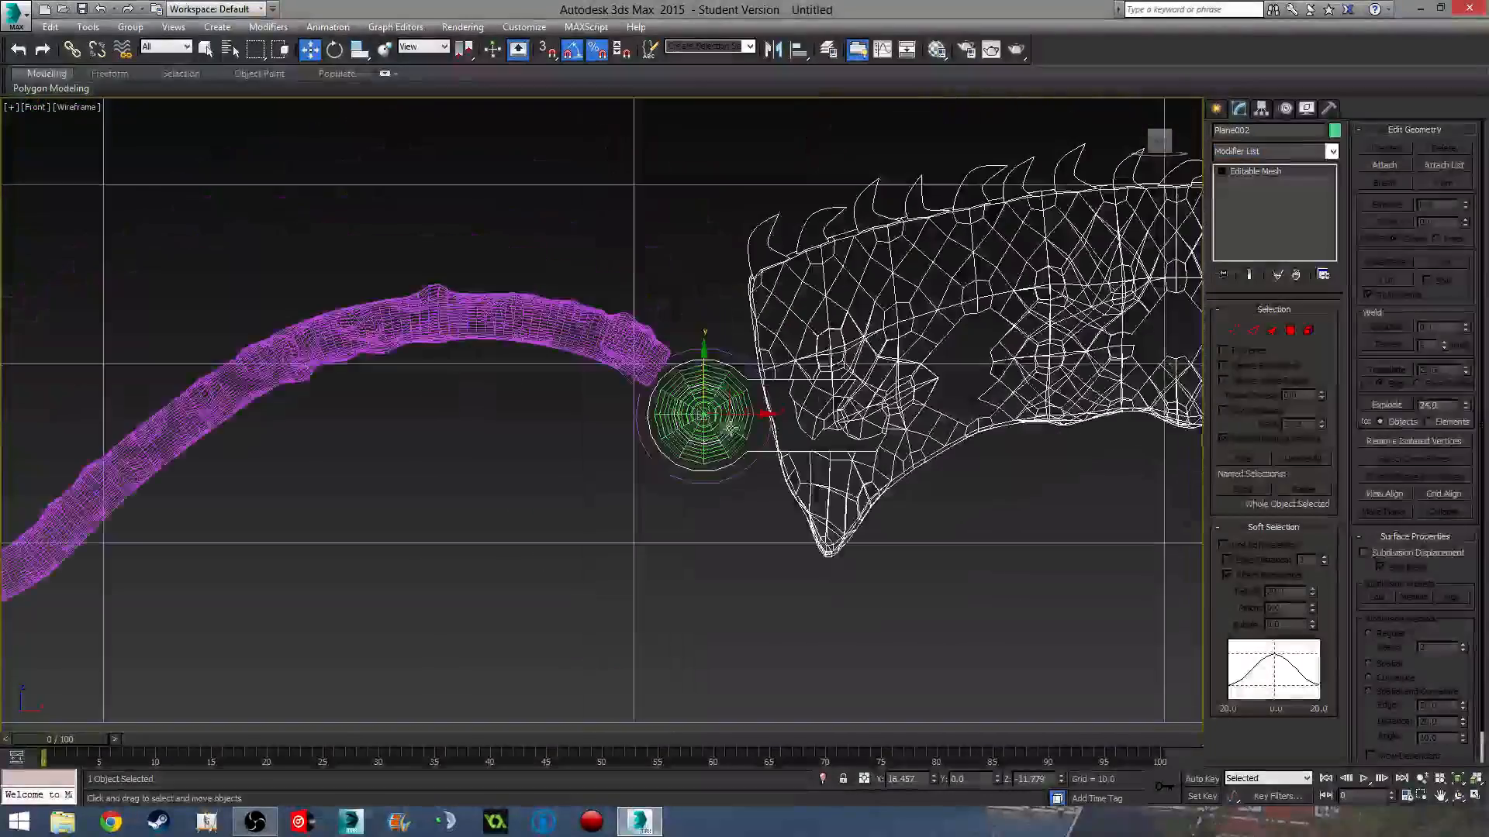
pyautogui.scroll(-5, 697, 339)
pyautogui.press('e')
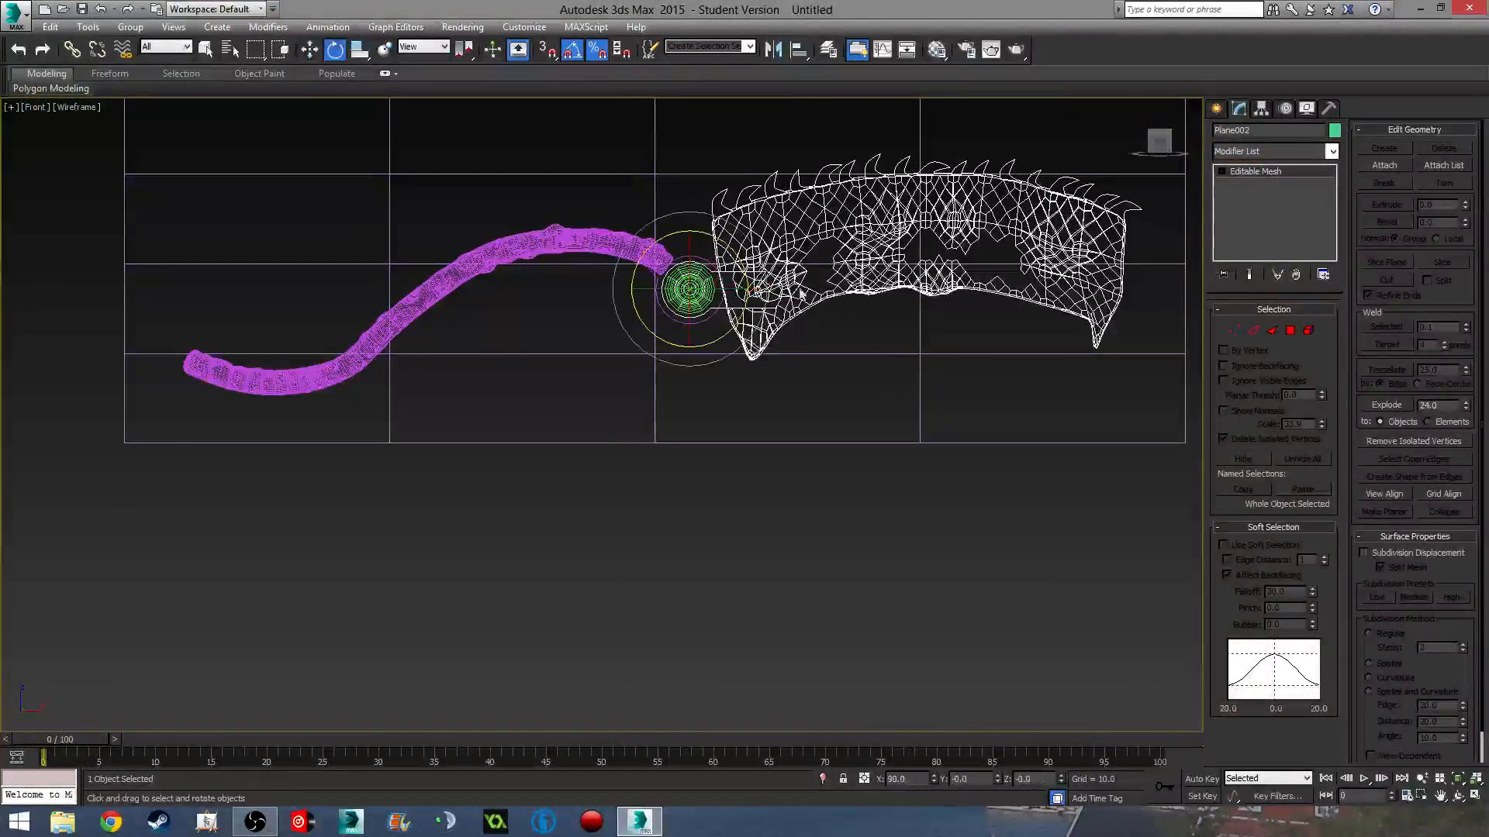
pyautogui.moveTo(729, 252)
pyautogui.mouseDown()
pyautogui.moveTo(780, 367)
pyautogui.moveTo(768, 278)
pyautogui.moveTo(744, 243)
pyautogui.mouseUp()
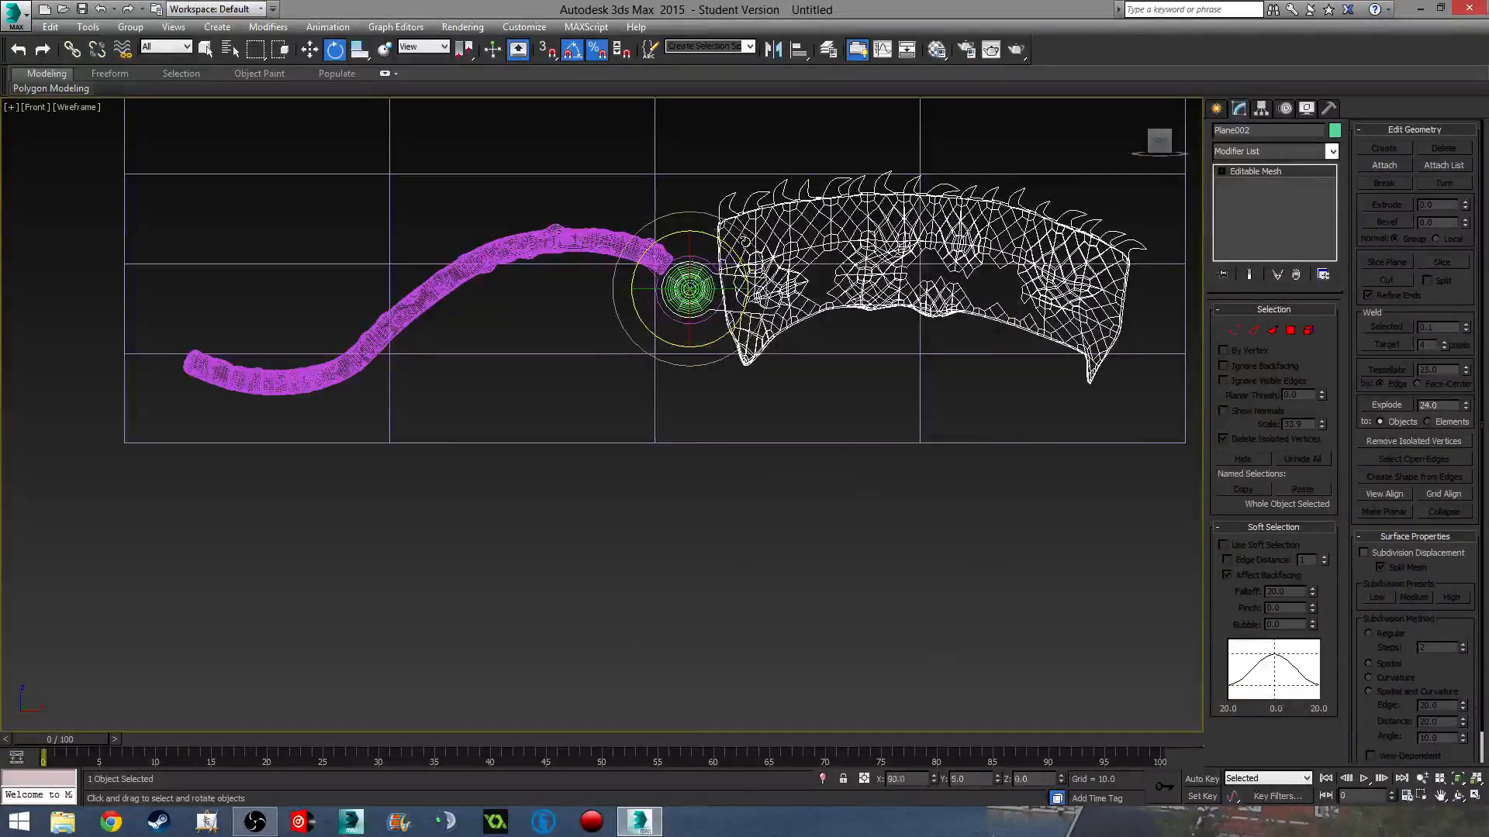
pyautogui.moveTo(769, 364); pyautogui.dragTo(768, 412, button='middle')
pyautogui.press('F3')
pyautogui.scroll(10, 736, 358)
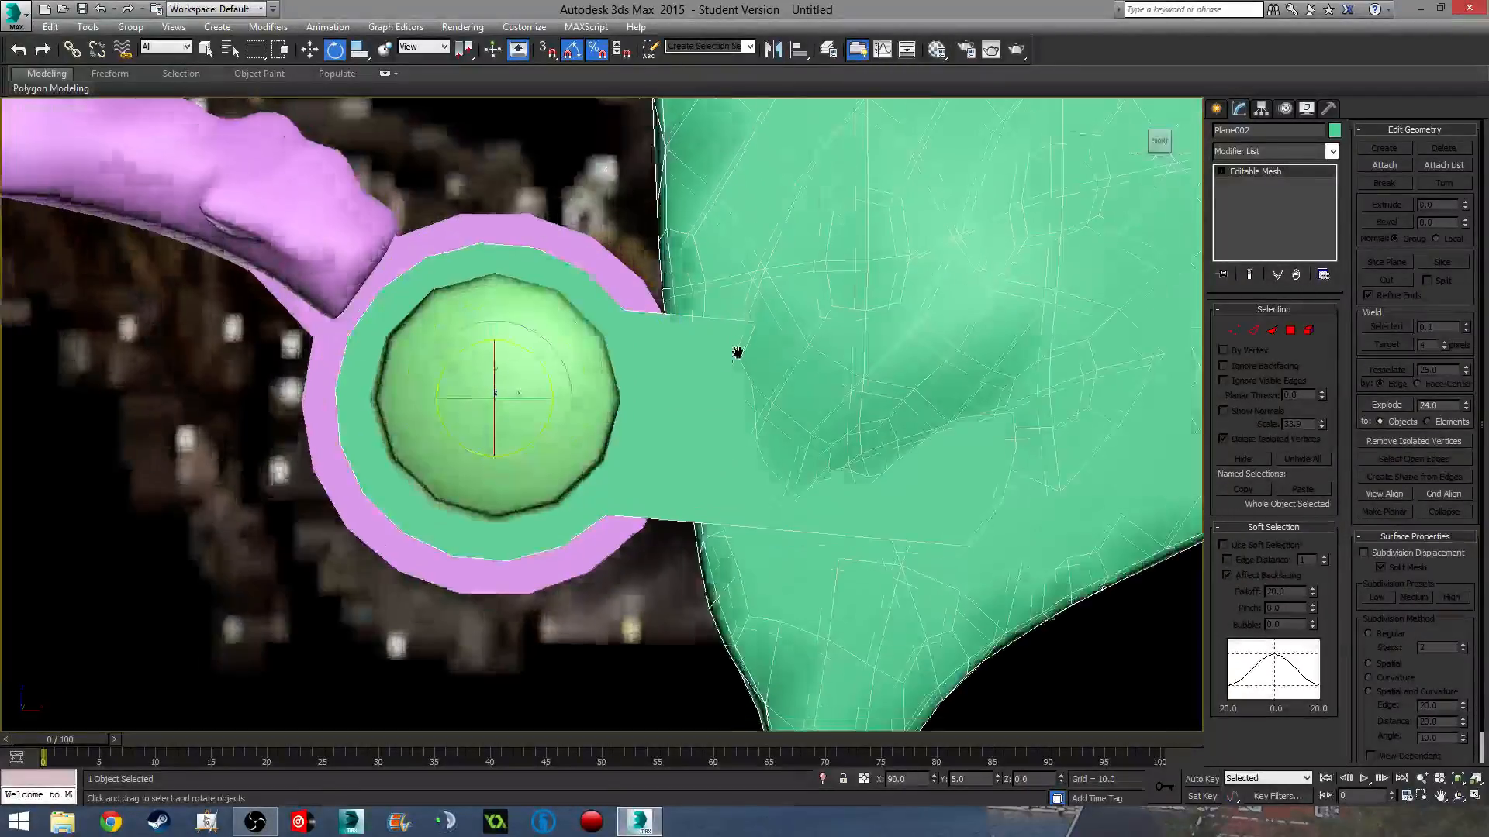
# - Pull the vertices along the right and lower sides of the purple tube's joint ring inward, close to the green joint plate's outline
pyautogui.press('F3')
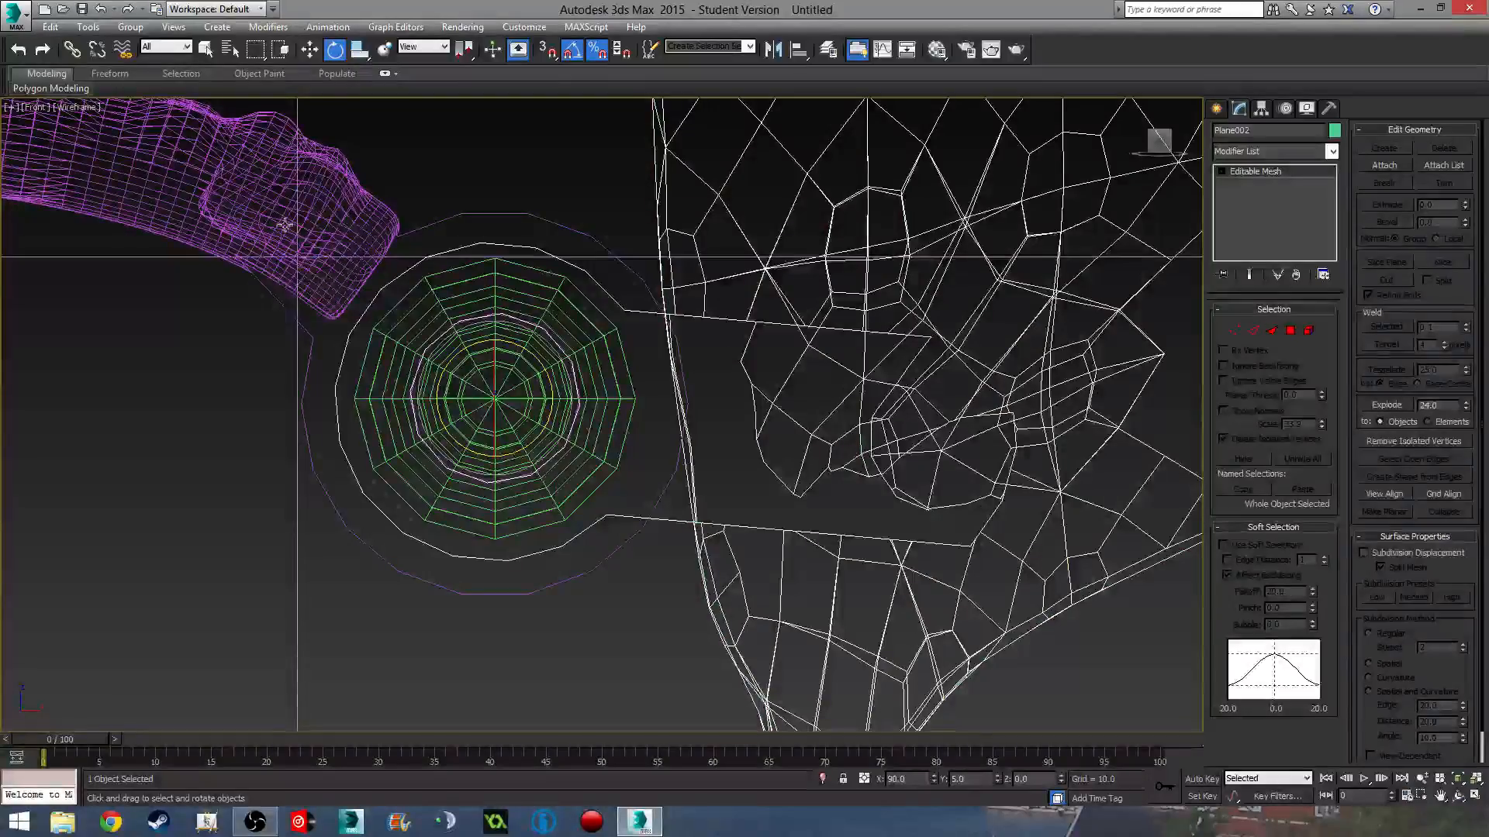
pyautogui.click(336, 217)
pyautogui.click(1233, 330)
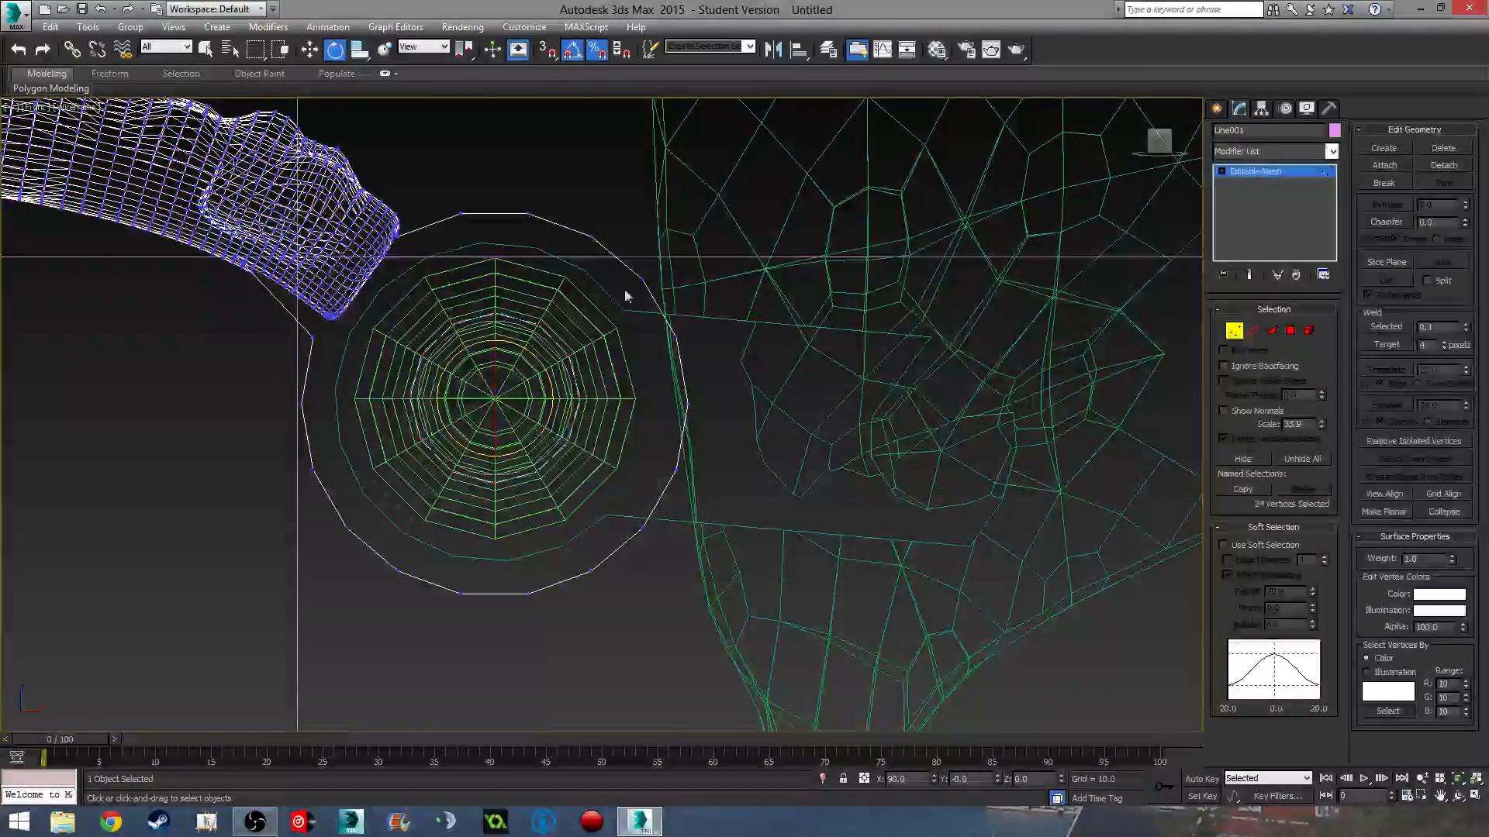
pyautogui.moveTo(736, 339); pyautogui.dragTo(739, 342)
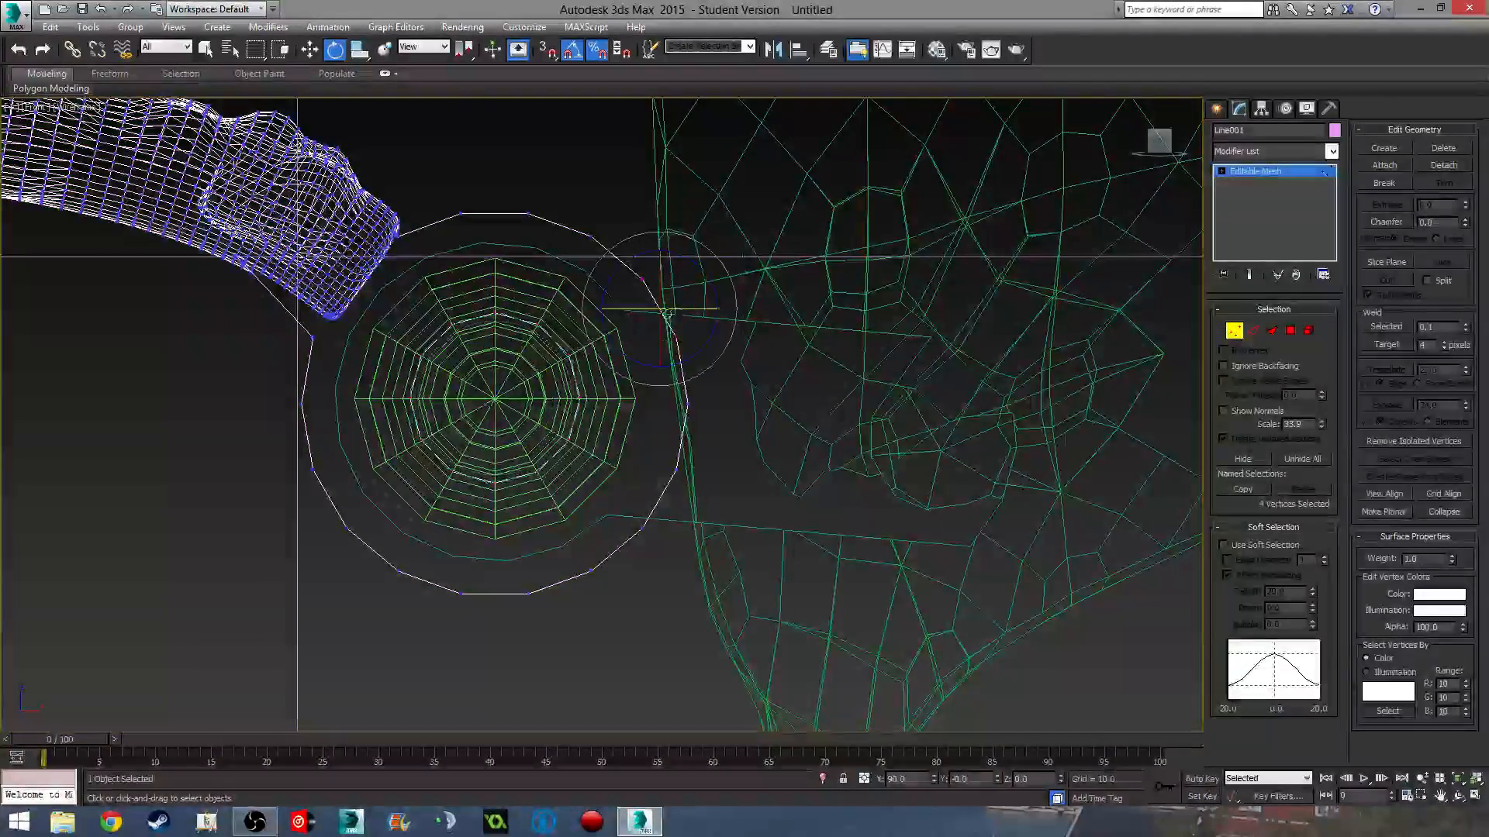
pyautogui.press('w')
pyautogui.moveTo(658, 308); pyautogui.dragTo(627, 309)
pyautogui.moveTo(727, 415)
pyautogui.mouseDown()
pyautogui.moveTo(670, 385)
pyautogui.moveTo(673, 403)
pyautogui.mouseUp()
pyautogui.moveTo(726, 492); pyautogui.dragTo(649, 465)
pyautogui.moveTo(664, 560); pyautogui.dragTo(625, 518)
pyautogui.moveTo(651, 601); pyautogui.dragTo(575, 560)
pyautogui.moveTo(591, 570); pyautogui.dragTo(573, 541)
pyautogui.moveTo(473, 579)
pyautogui.mouseDown()
pyautogui.moveTo(546, 604)
pyautogui.moveTo(497, 552)
pyautogui.moveTo(482, 618)
pyautogui.moveTo(460, 551)
pyautogui.moveTo(421, 593)
pyautogui.moveTo(332, 518)
pyautogui.moveTo(347, 526)
pyautogui.moveTo(373, 497)
pyautogui.mouseUp()
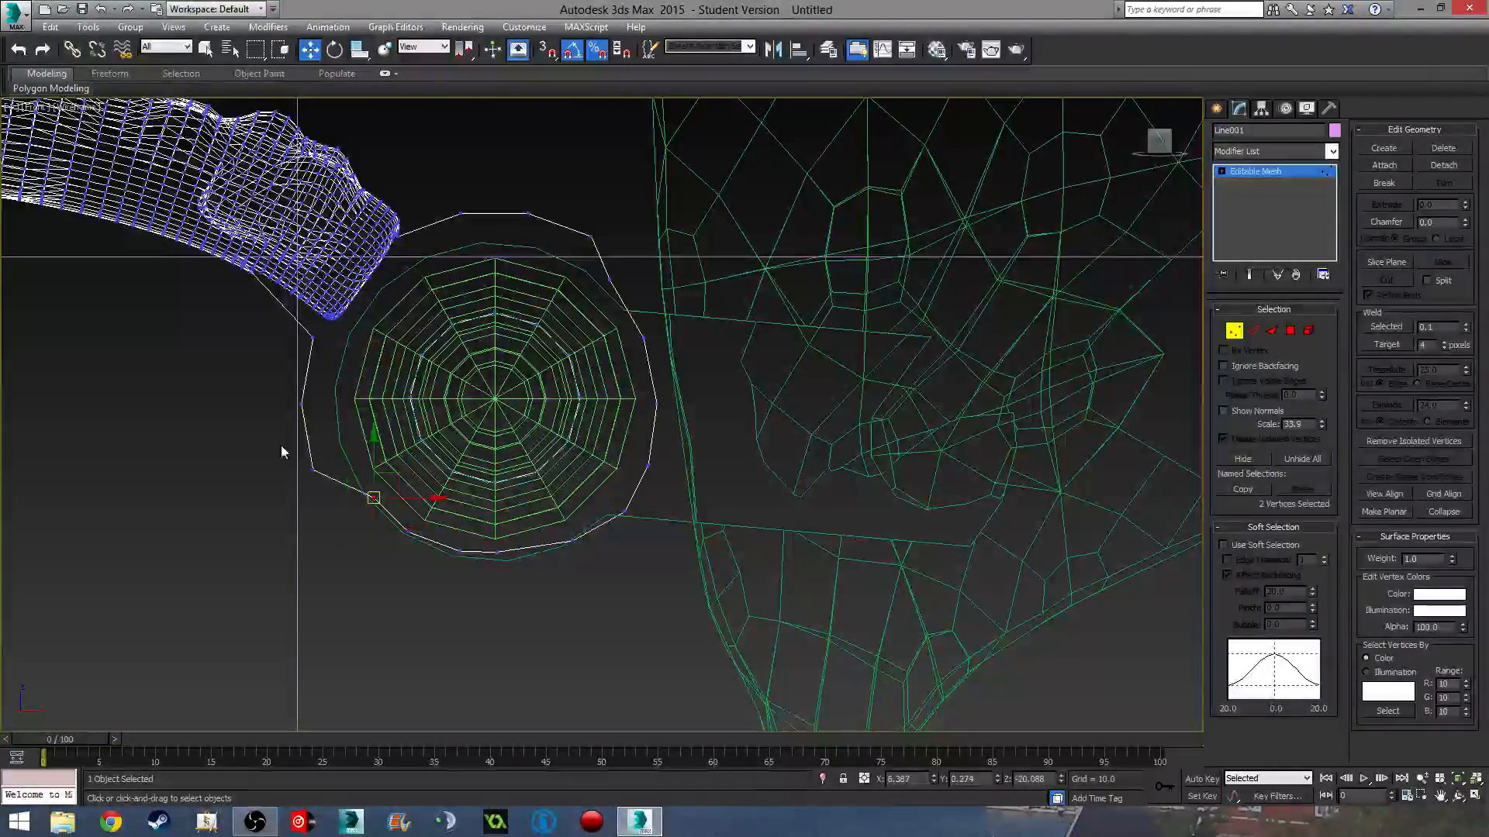
# - Move the joint ring's left and upper vertices inward around the pin, then finish editing the purple tube's vertices
pyautogui.moveTo(302, 459); pyautogui.dragTo(342, 341)
pyautogui.click(287, 385)
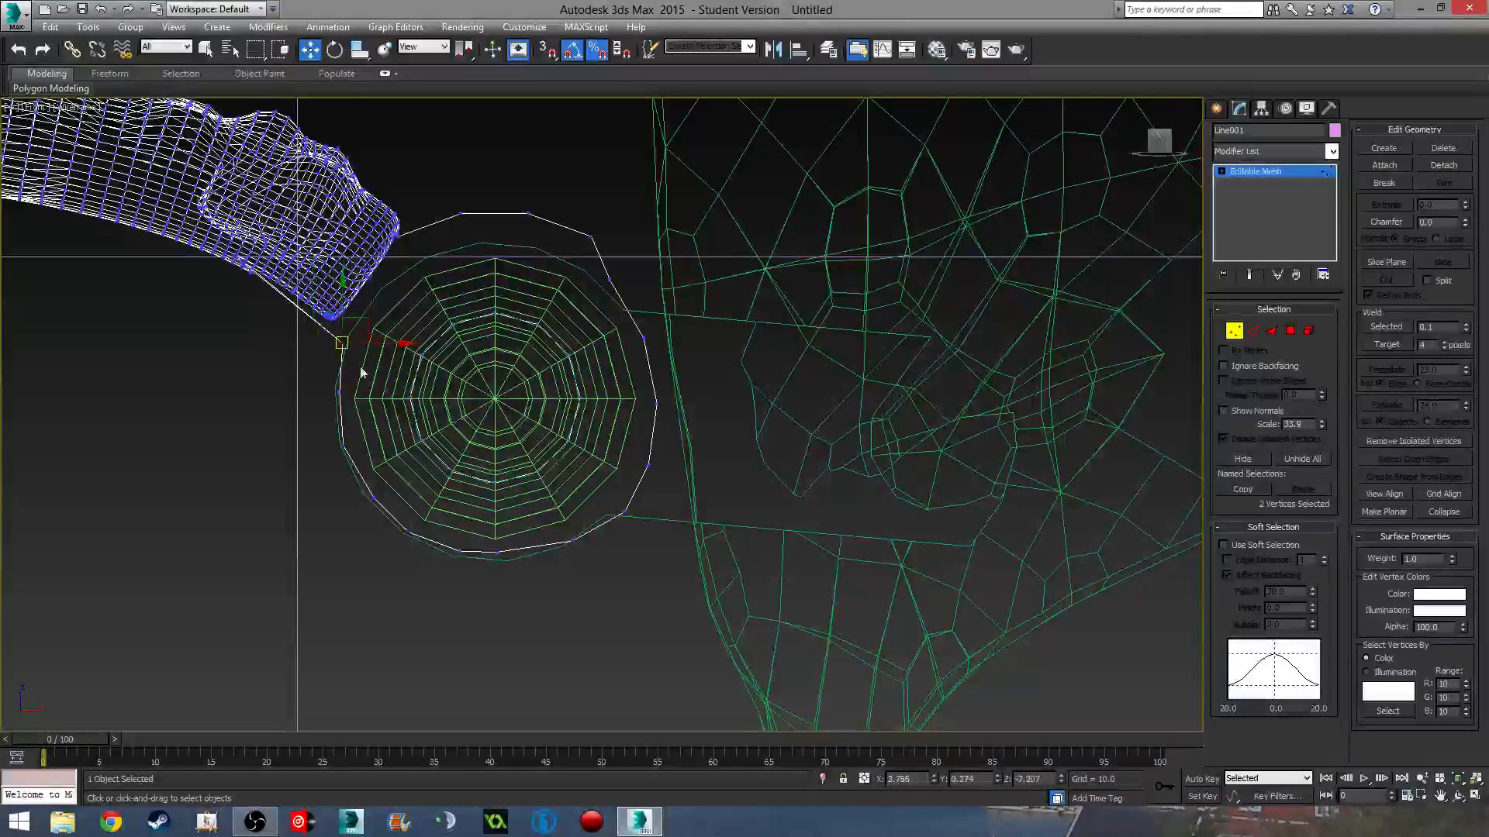
pyautogui.moveTo(342, 342); pyautogui.dragTo(335, 337, button='middle')
pyautogui.click(583, 230)
pyautogui.click(603, 275)
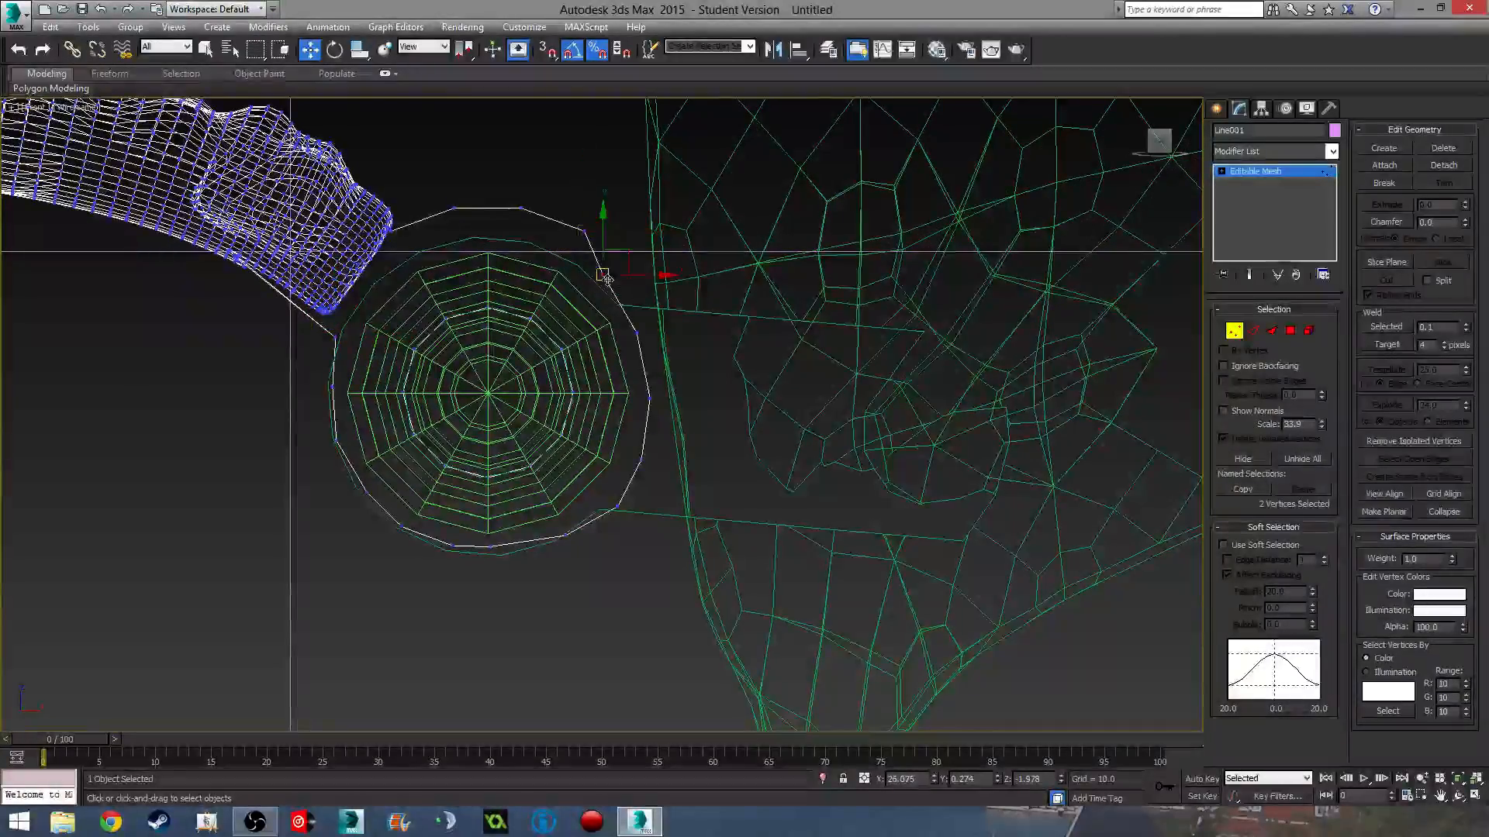
pyautogui.moveTo(615, 274); pyautogui.dragTo(454, 218)
pyautogui.click(581, 230)
pyautogui.click(521, 208)
pyautogui.click(454, 208)
pyautogui.click(1236, 331)
pyautogui.moveTo(813, 372); pyautogui.dragTo(797, 305, button='middle')
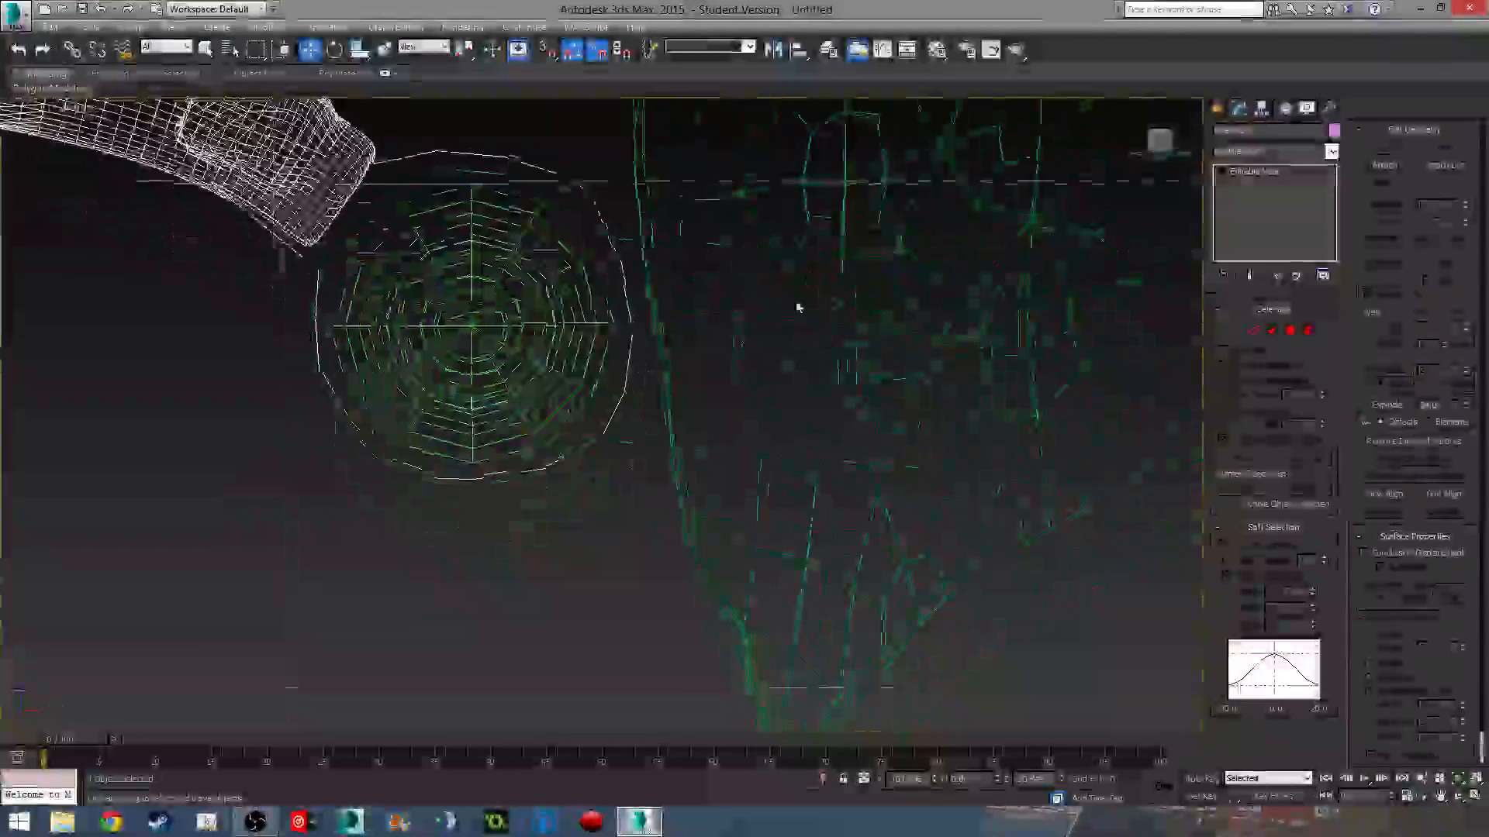
# - Rotate the spiked green body clockwise about the pin until it folds beneath the purple tube, at X -90, Y 30, Z 180
pyautogui.scroll(-2, 795, 306)
pyautogui.press('F3')
pyautogui.moveTo(791, 386)
pyautogui.mouseDown(button='middle')
pyautogui.moveTo(744, 459)
pyautogui.moveTo(788, 439)
pyautogui.moveTo(776, 416)
pyautogui.mouseUp(button='middle')
pyautogui.scroll(-2, 744, 459)
pyautogui.click(943, 366)
pyautogui.press('e')
pyautogui.moveTo(609, 346); pyautogui.dragTo(684, 427)
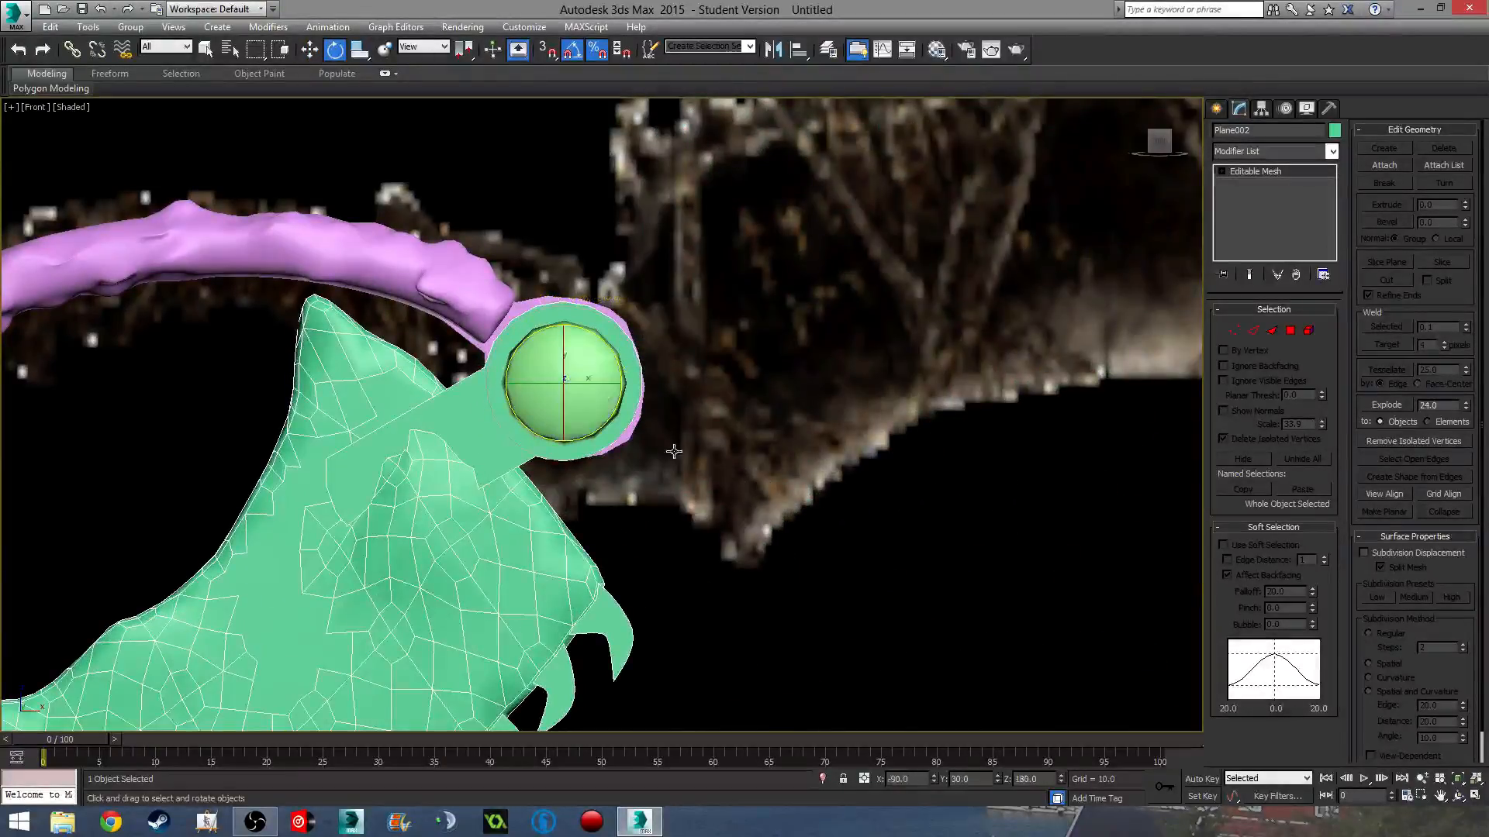
pyautogui.scroll(-4, 706, 423)
pyautogui.moveTo(731, 417)
pyautogui.mouseDown(button='middle')
pyautogui.moveTo(759, 359)
pyautogui.moveTo(737, 445)
pyautogui.mouseUp(button='middle')
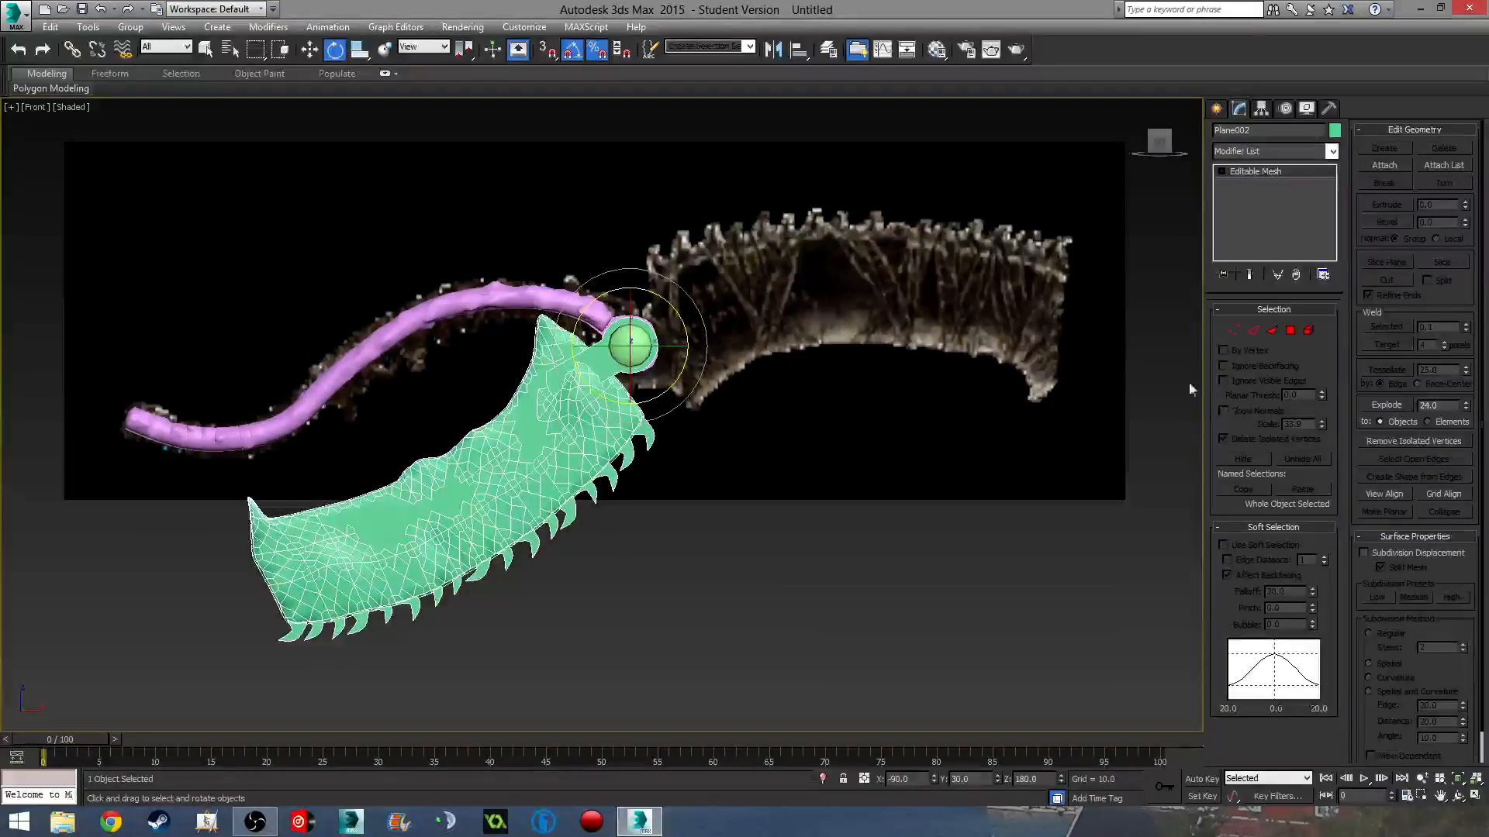
pyautogui.moveTo(1033, 482); pyautogui.dragTo(1012, 503, button='middle')
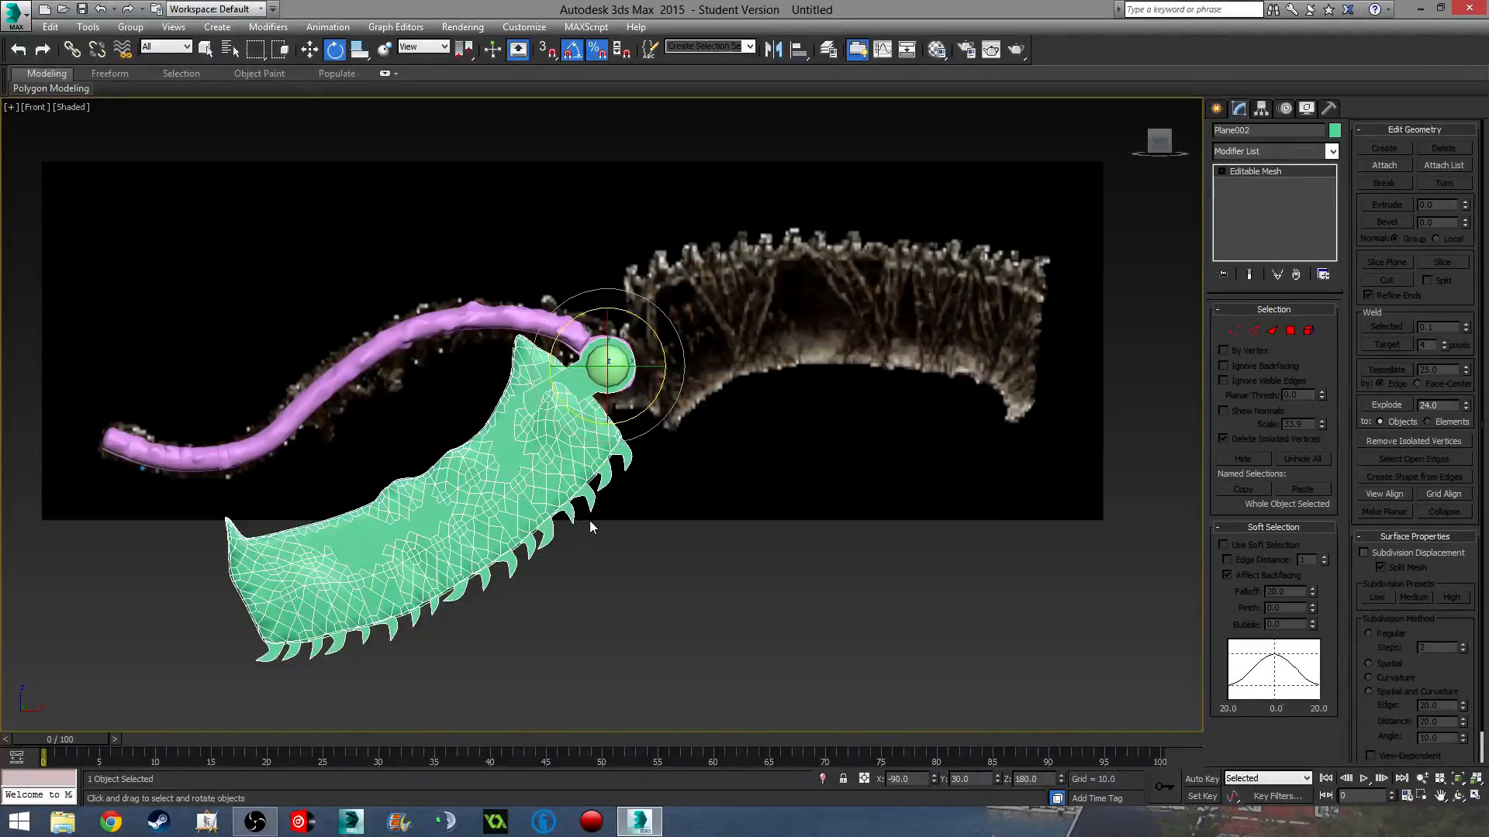
pyautogui.moveTo(590, 527); pyautogui.dragTo(593, 471, button='middle')
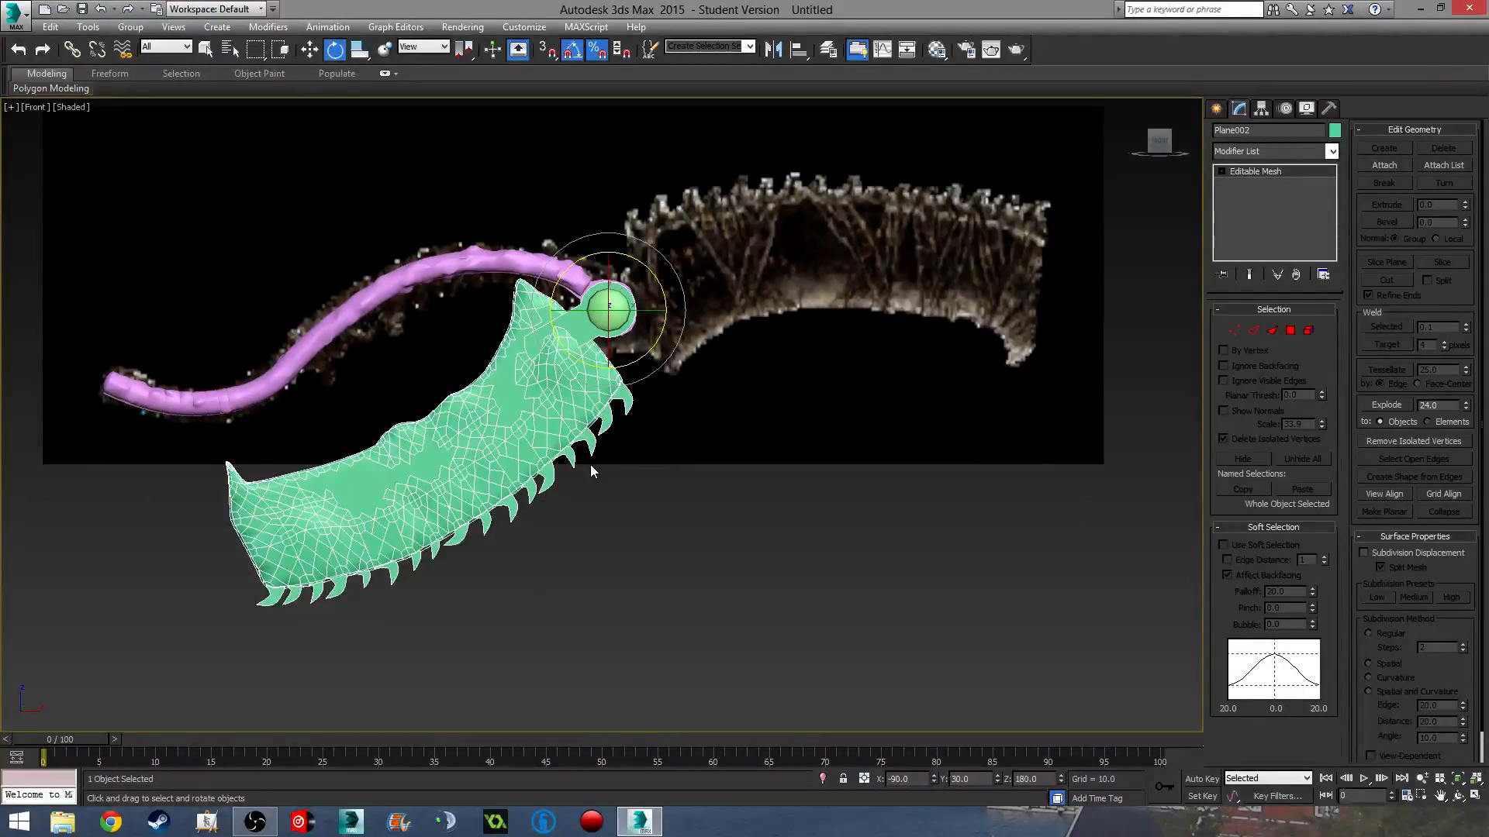